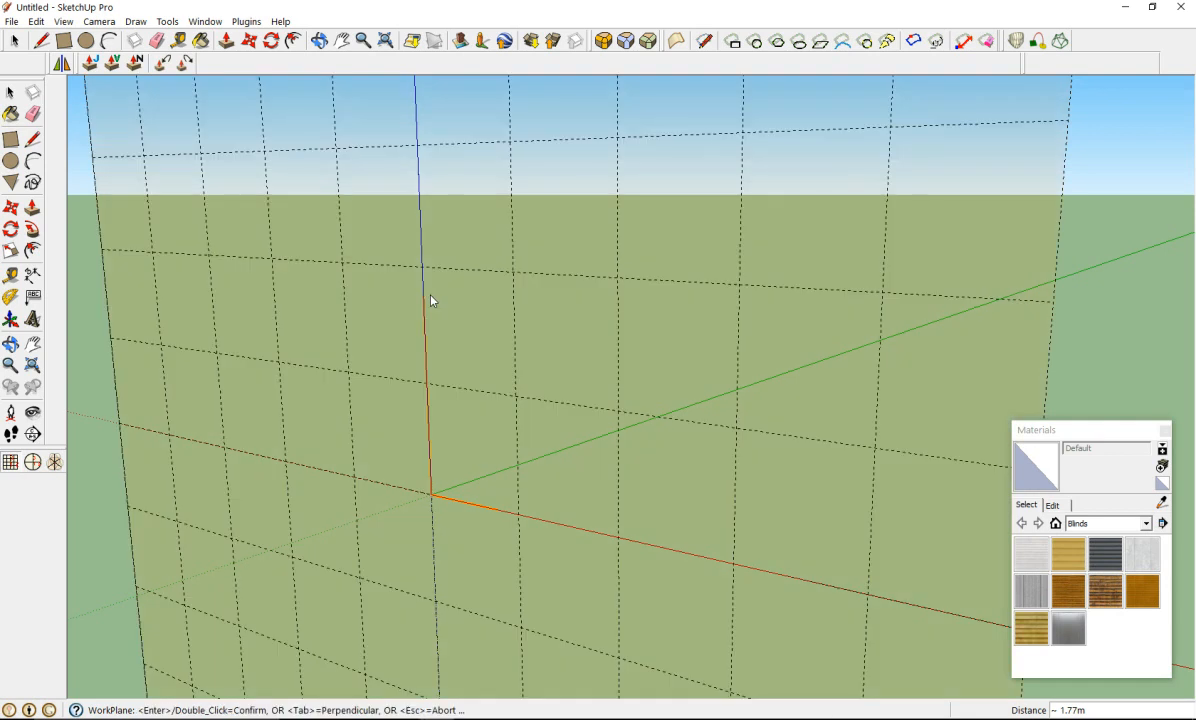
Step: Place a vertical work plane grid at the origin, aligned with the red and blue axes
middle_drag(453, 525, 680, 509)
scroll(635, 507, down, 5)
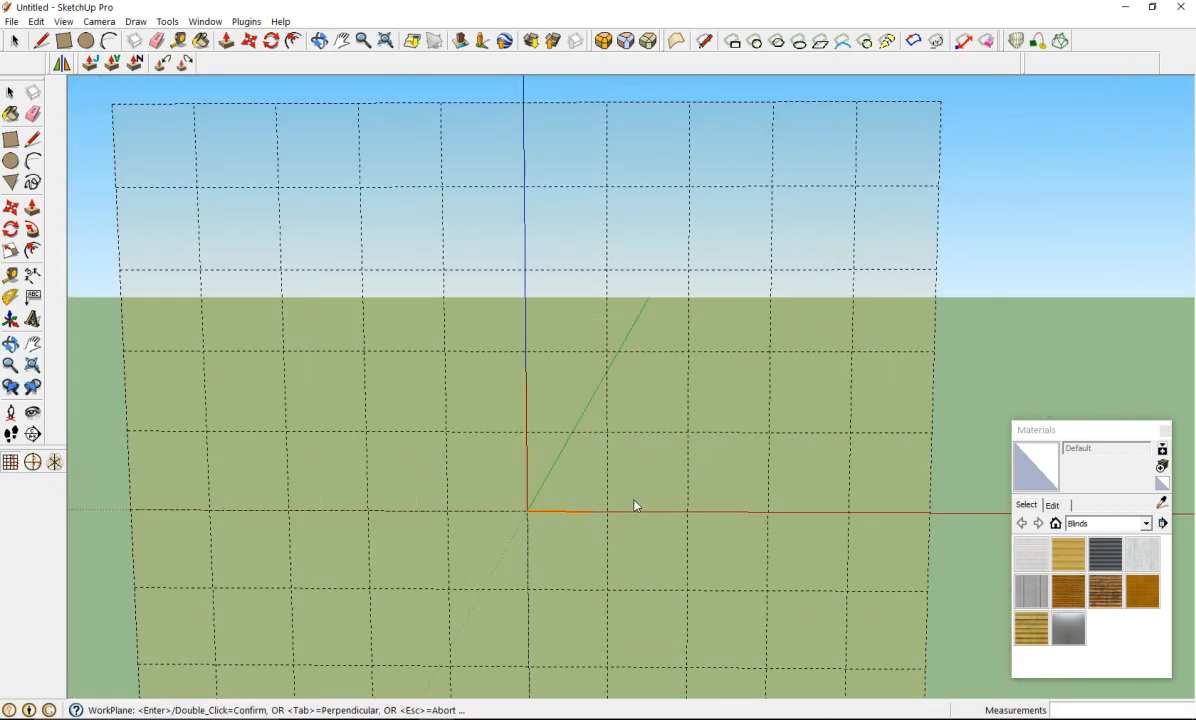
scroll(600, 485, down, 3)
scroll(757, 597, up, 3)
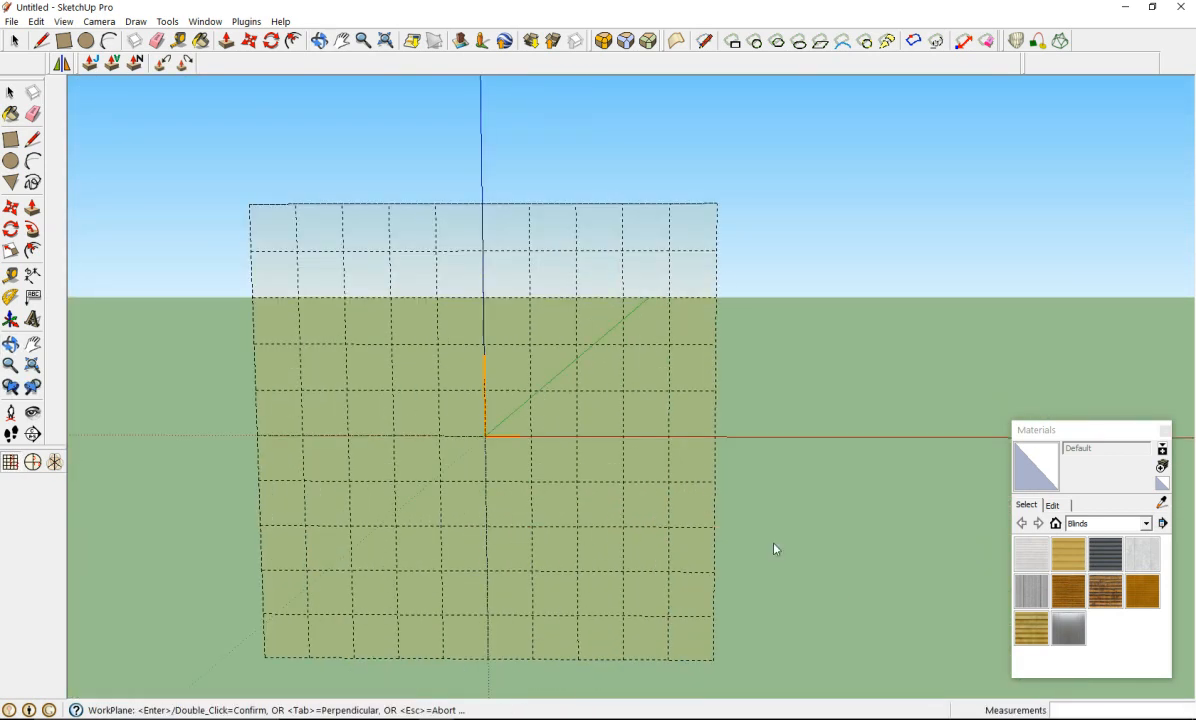
double_click(780, 545)
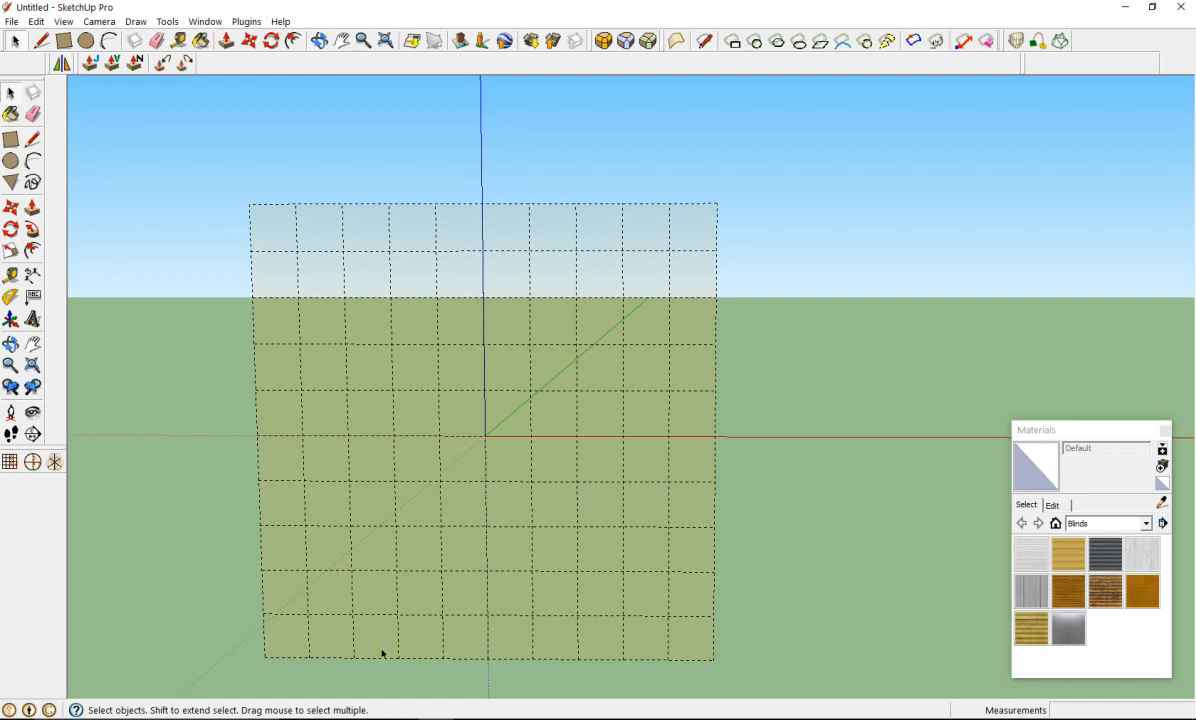
Step: Draw a 10 m by 10 m rectangle over the work plane grid, from its lower-left corner to its upper-right corner
click(11, 21)
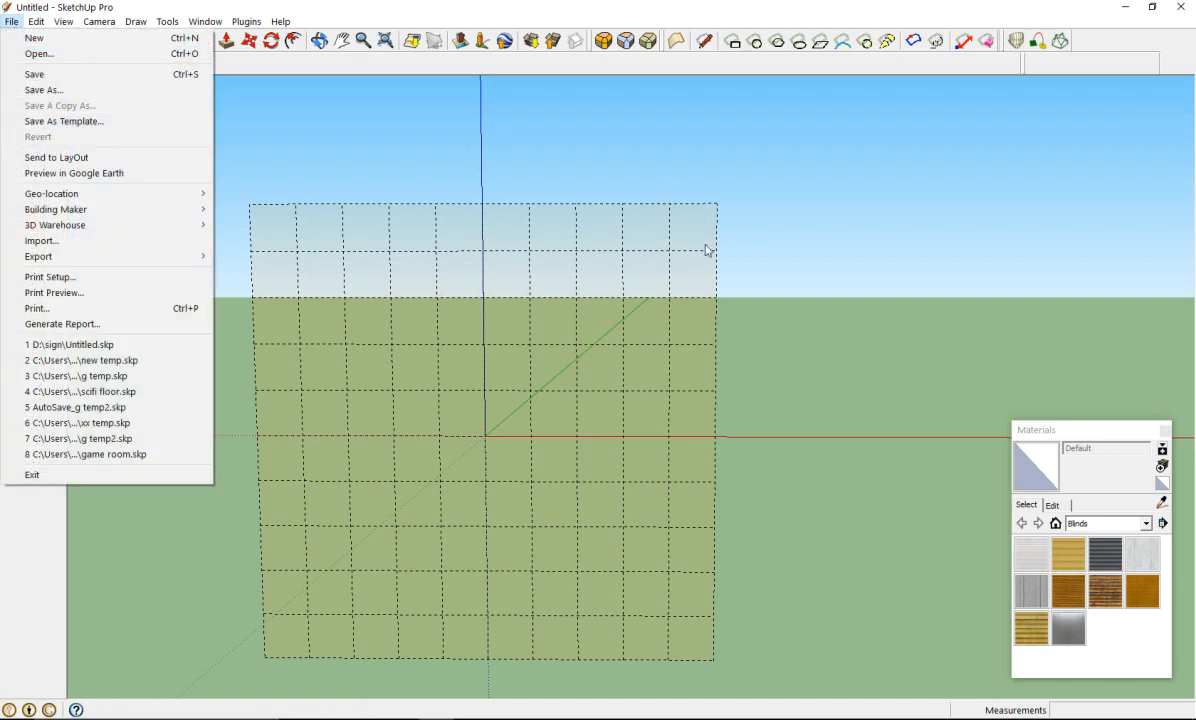
click(374, 127)
click(11, 139)
click(264, 657)
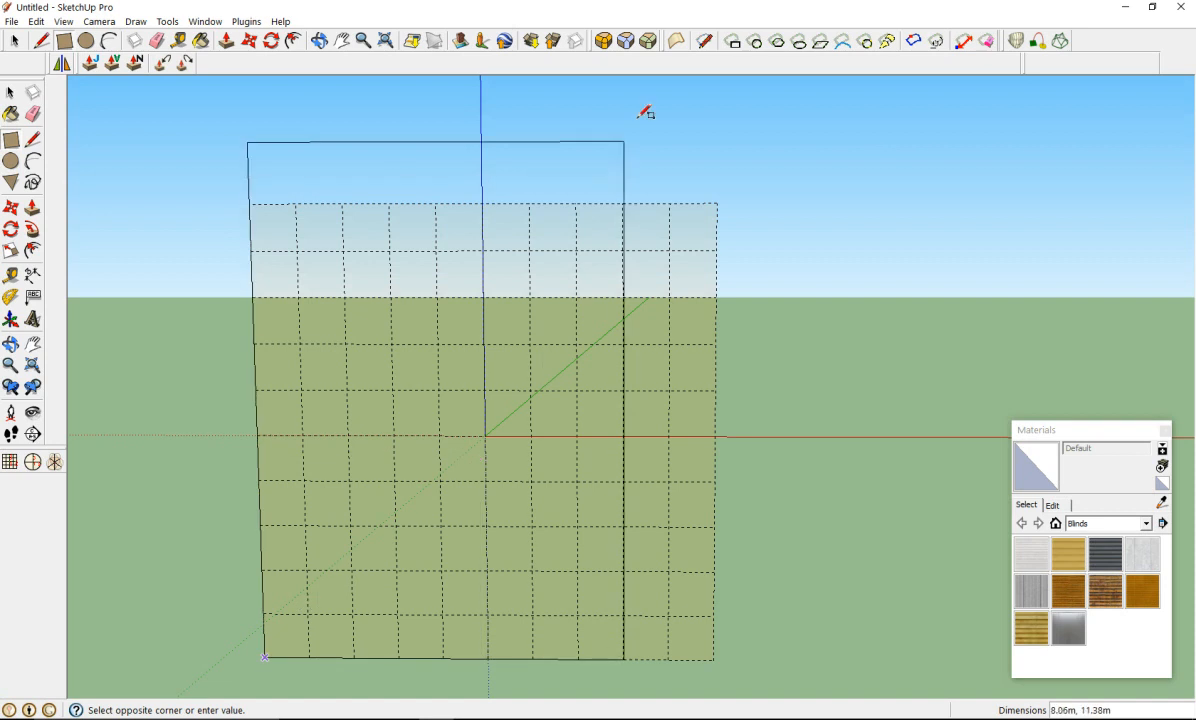
click(720, 200)
Step: Delete all work planes, leaving only the rectangle face
right_click(374, 346)
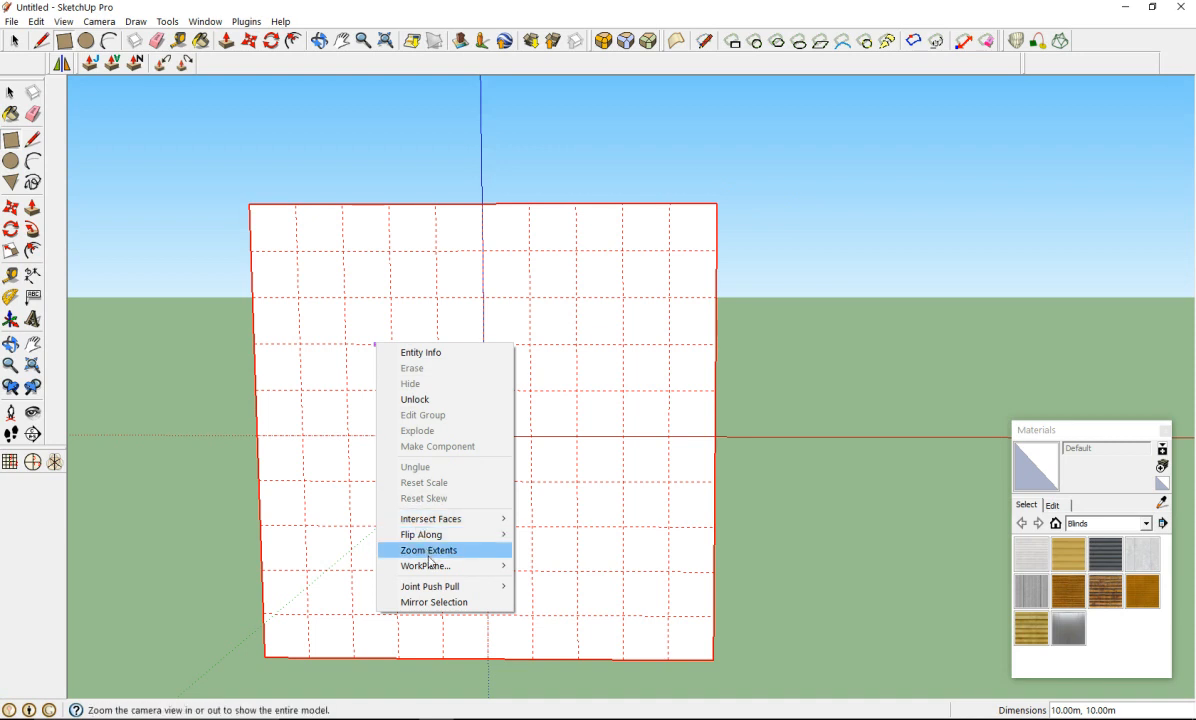
mouse_move(412, 566)
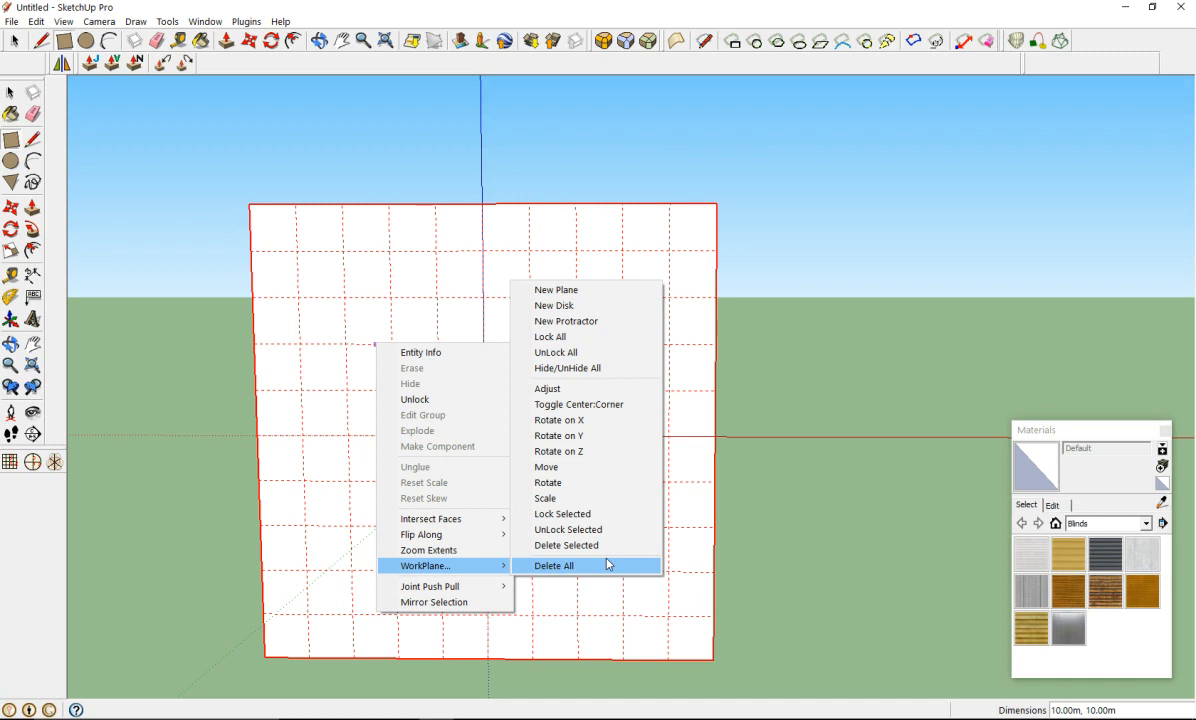
click(555, 566)
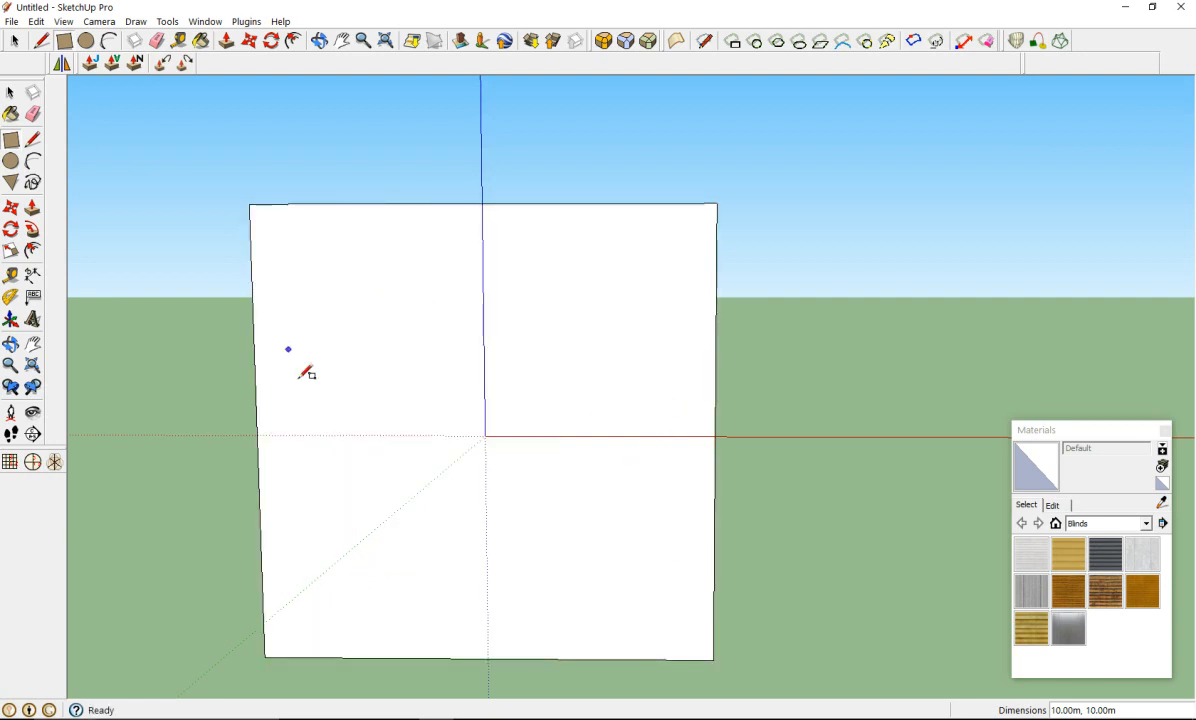
Step: Import sword.png as a texture onto the rectangle, anchored at its lower-left corner and about 6 m wide
click(11, 21)
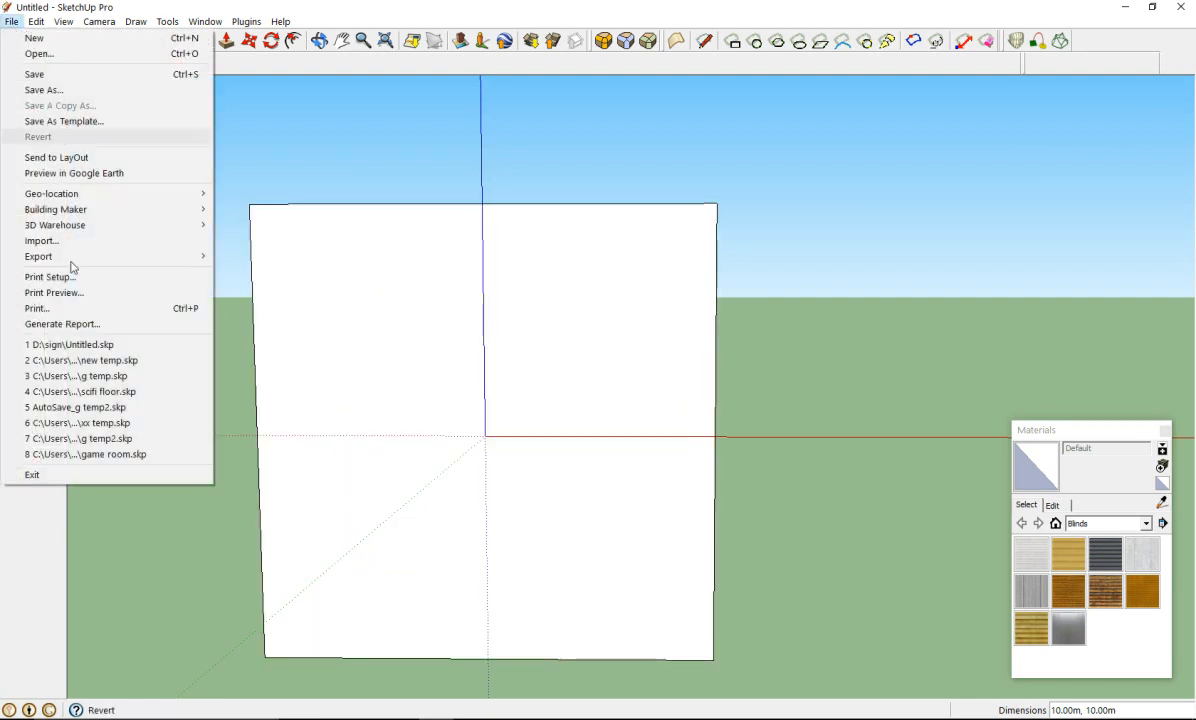
click(147, 241)
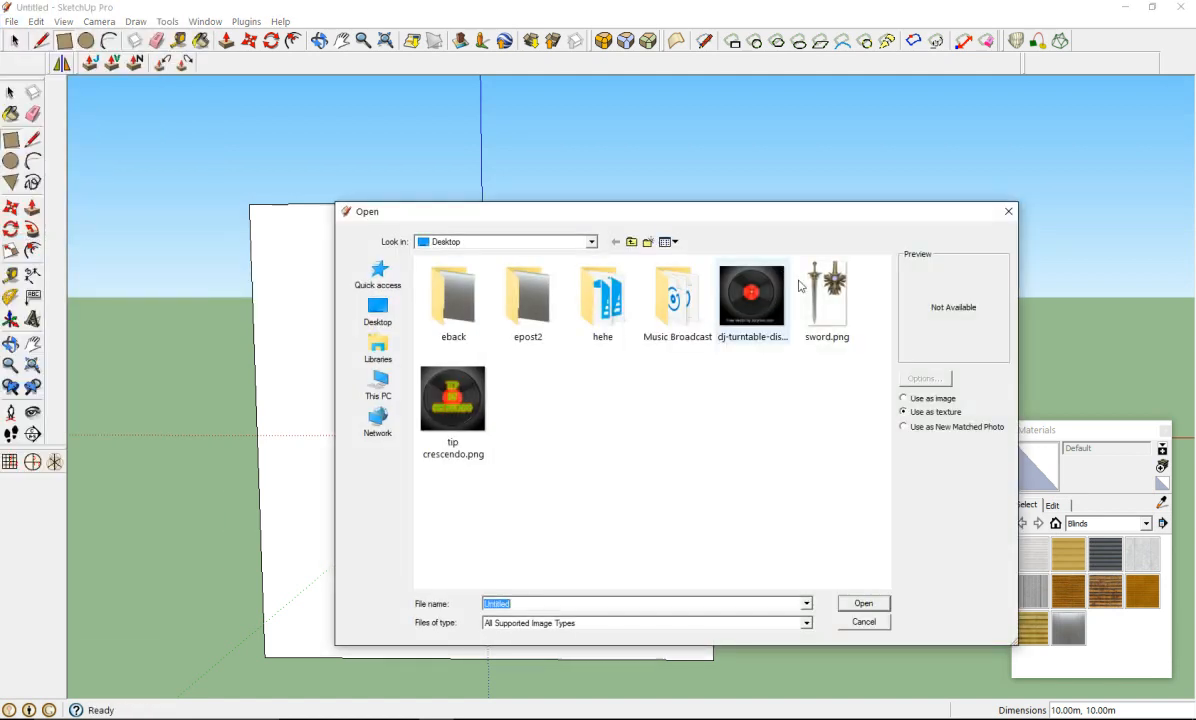
click(826, 306)
click(866, 606)
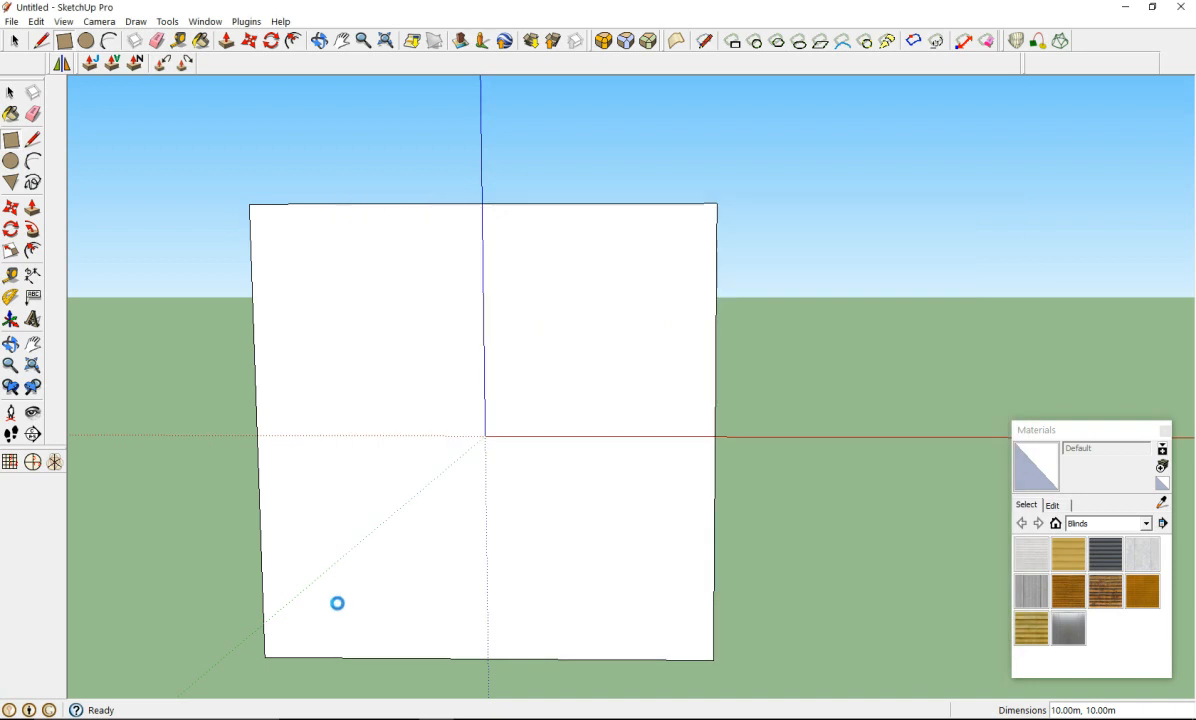
click(265, 656)
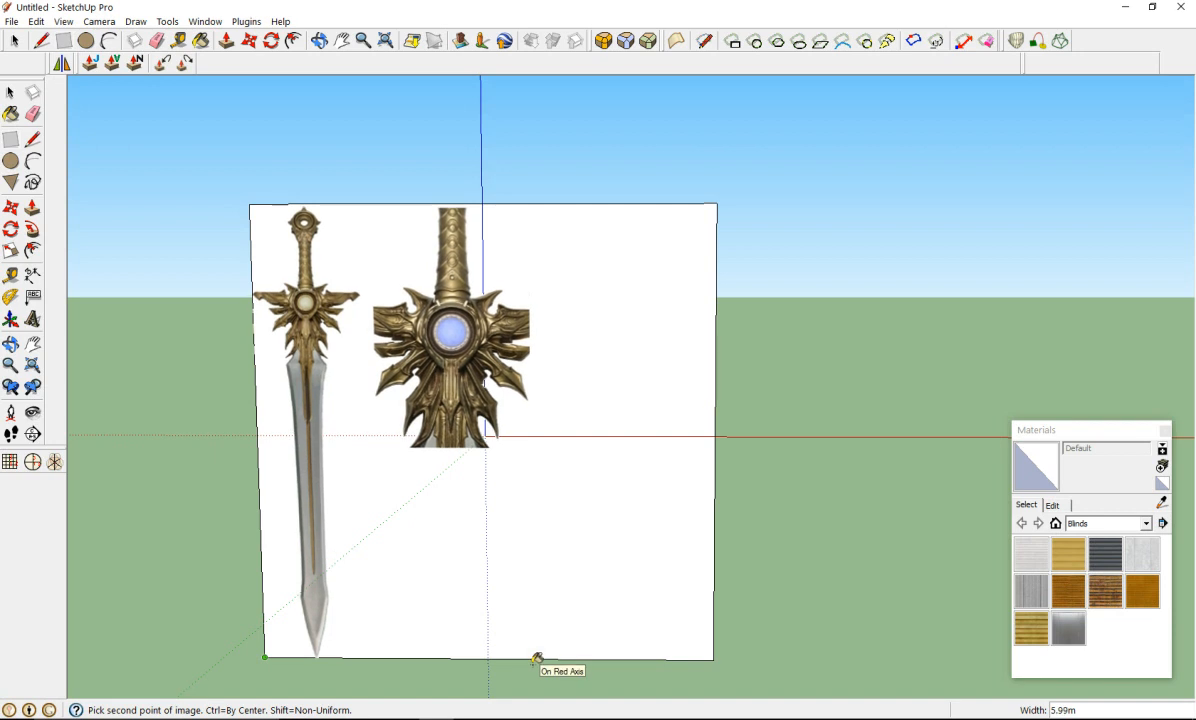
click(537, 659)
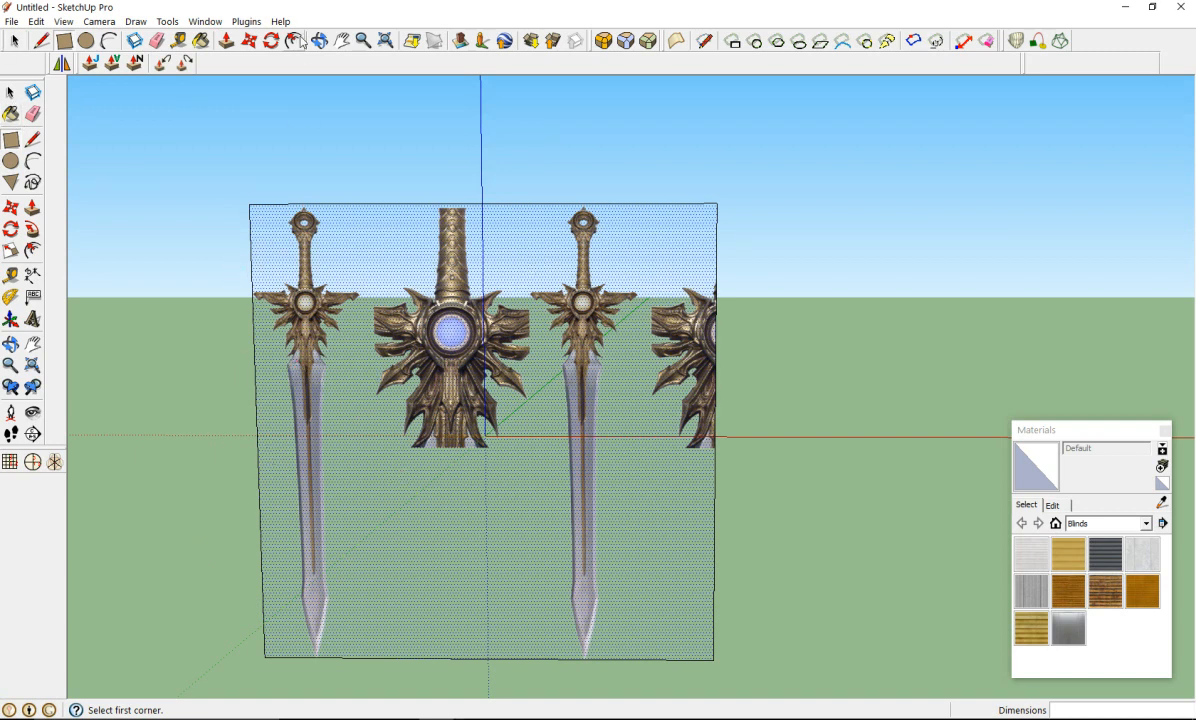
Step: Trace the outer edge of the left sword's lower-left guard spike with the Line tool, down to the spike's tip
click(33, 139)
click(33, 140)
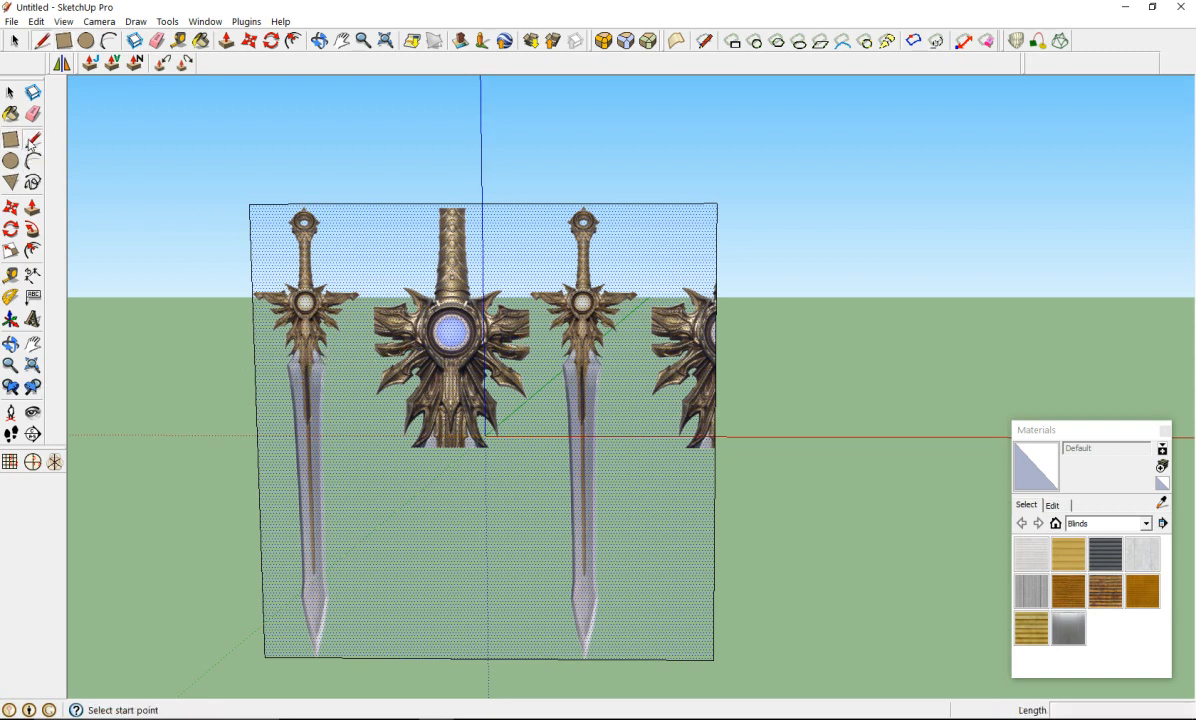
scroll(250, 262, up, 10)
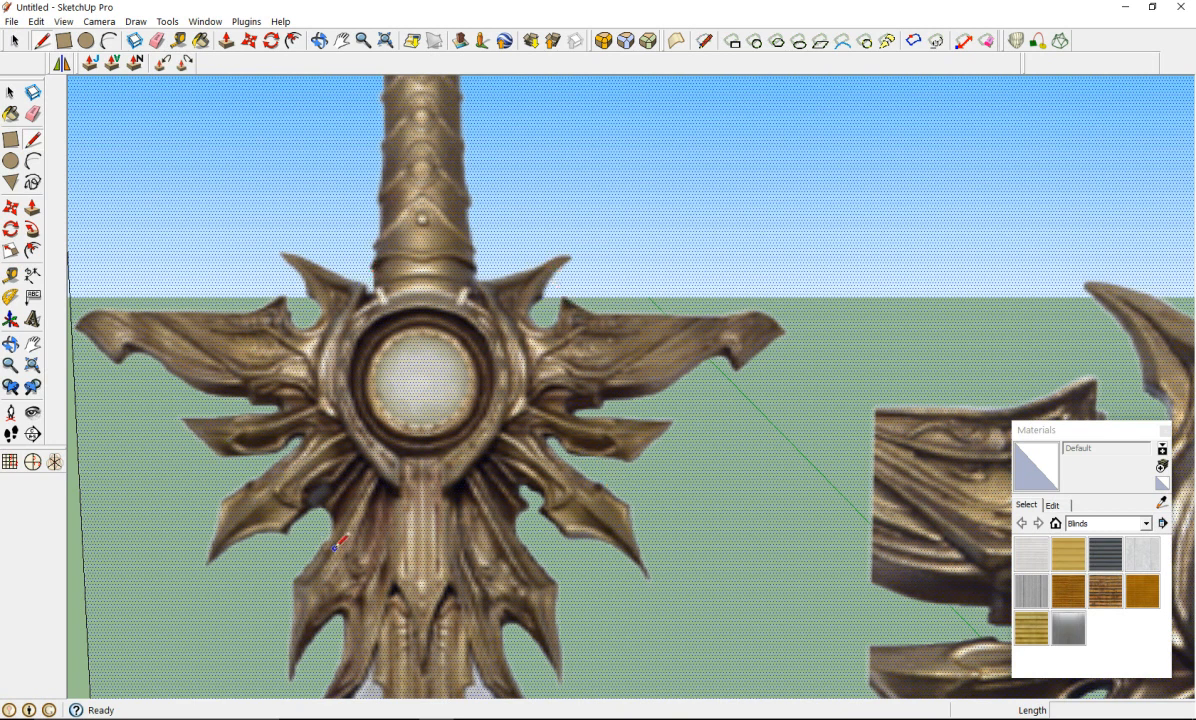
scroll(341, 540, down, 4)
scroll(449, 518, up, 2)
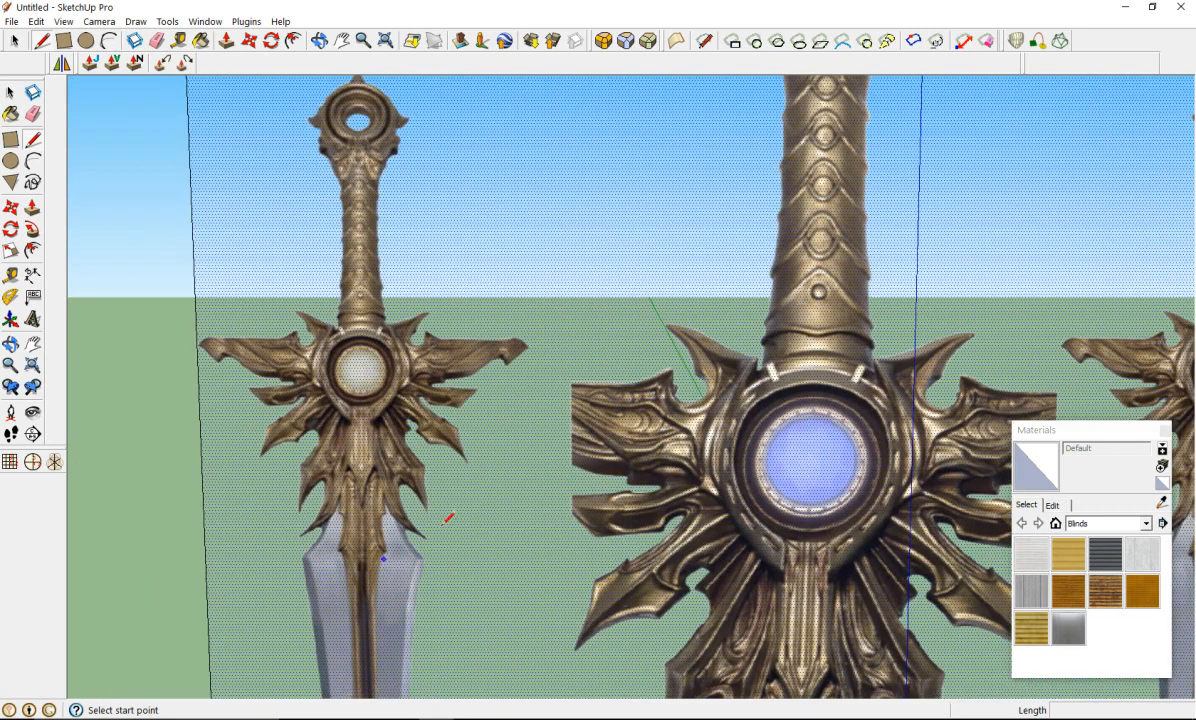
scroll(449, 518, up, 3)
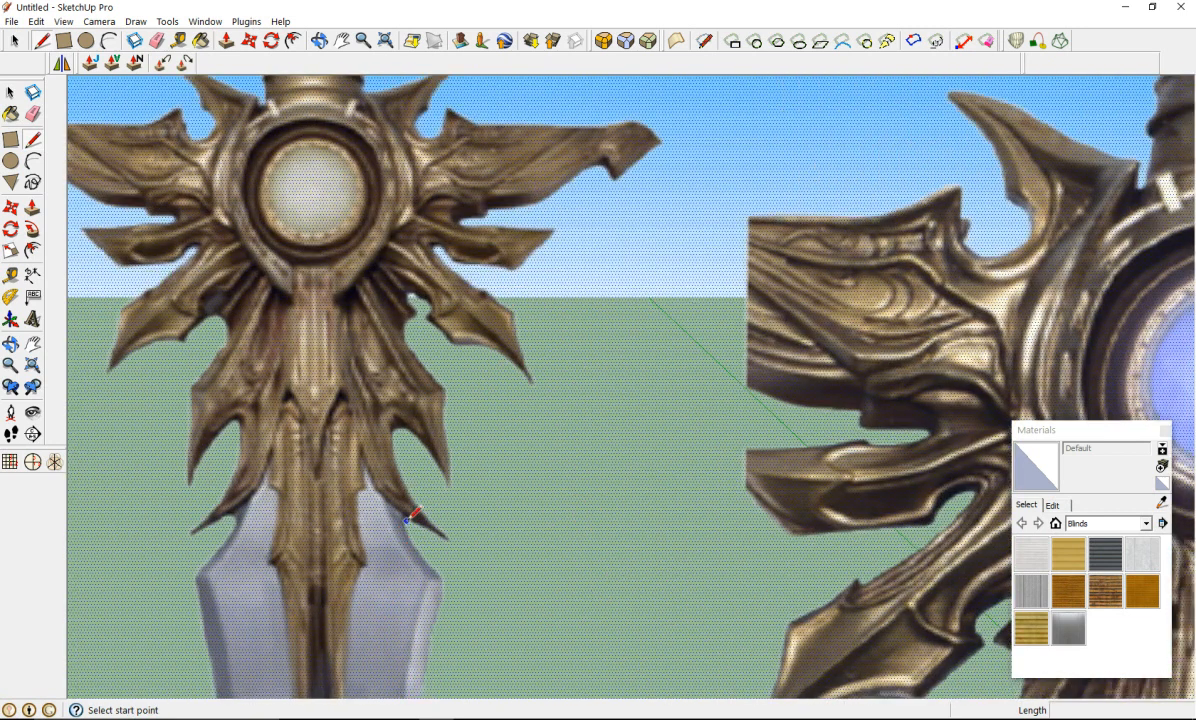
click(218, 350)
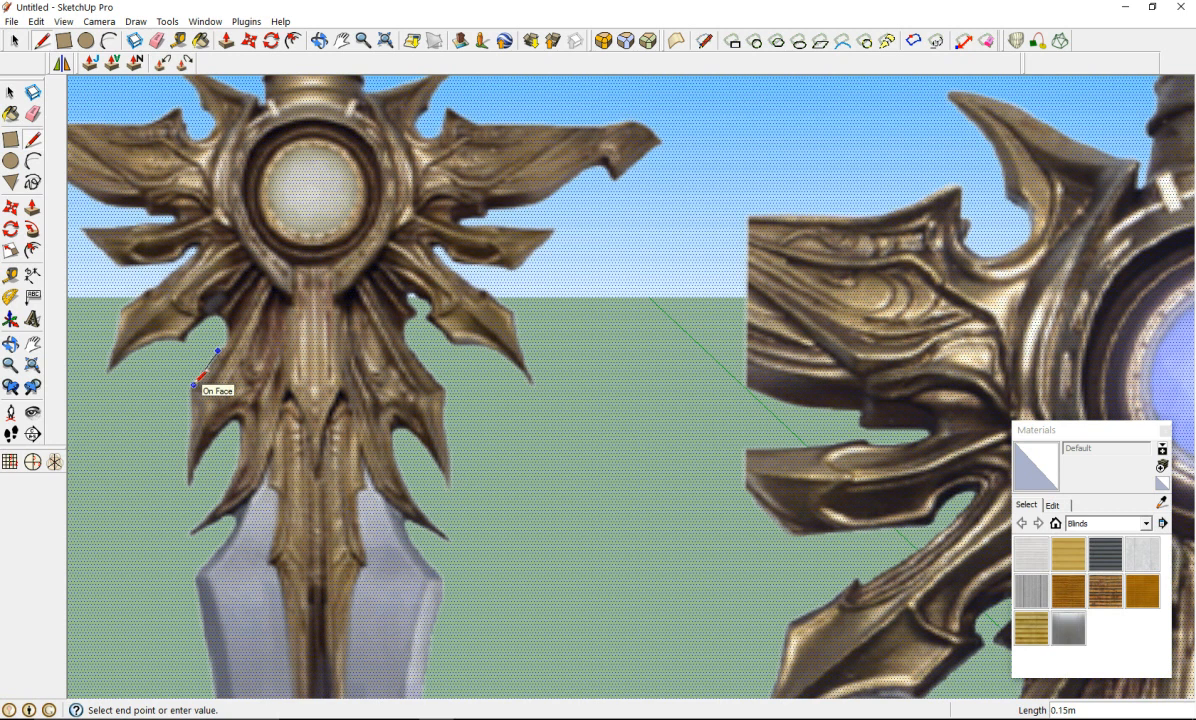
click(192, 387)
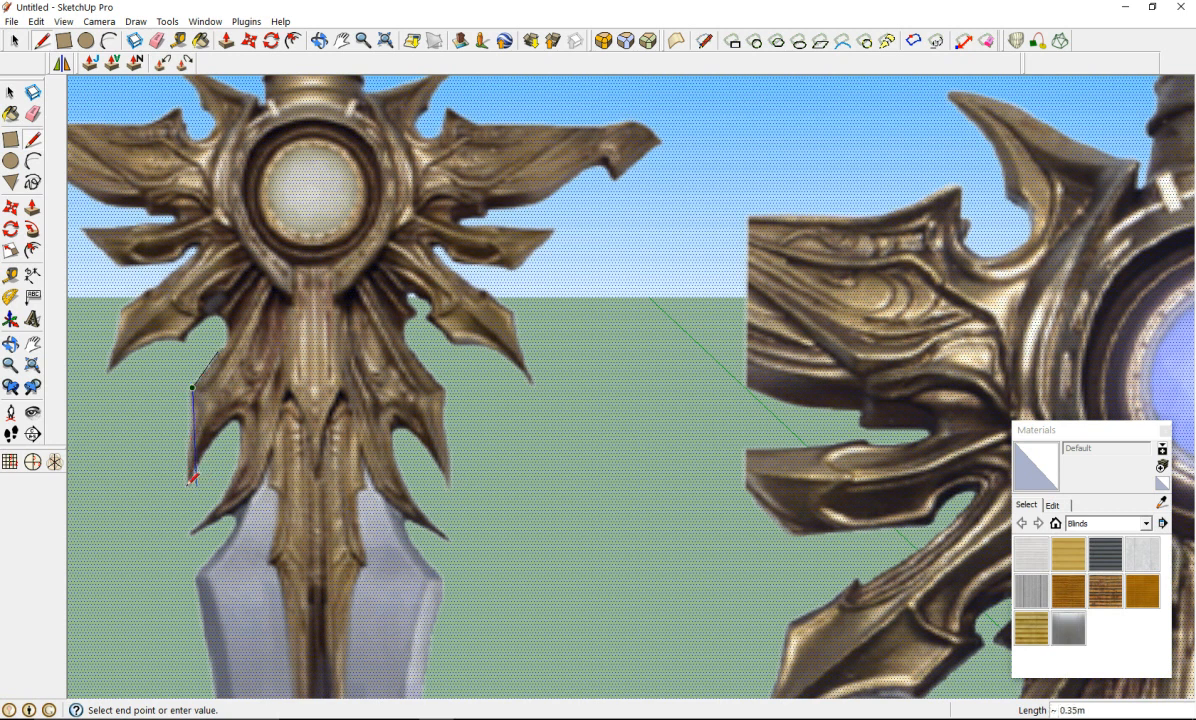
scroll(192, 480, up, 3)
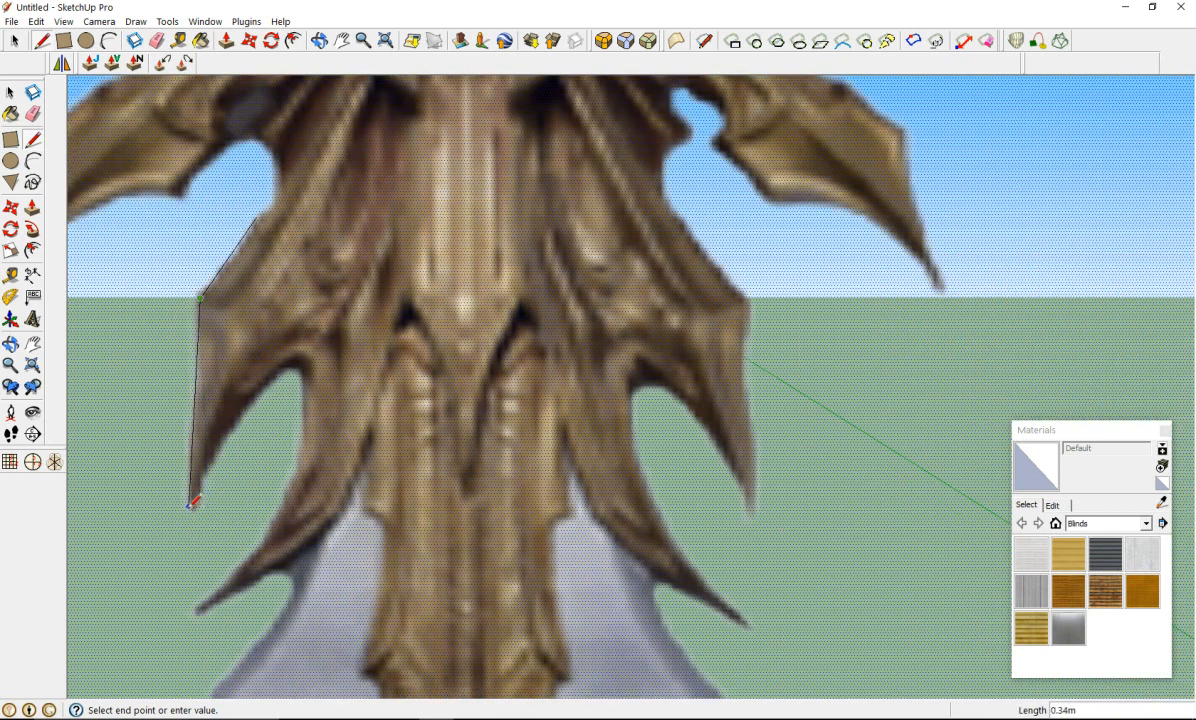
click(190, 505)
click(189, 505)
scroll(203, 491, up, 1)
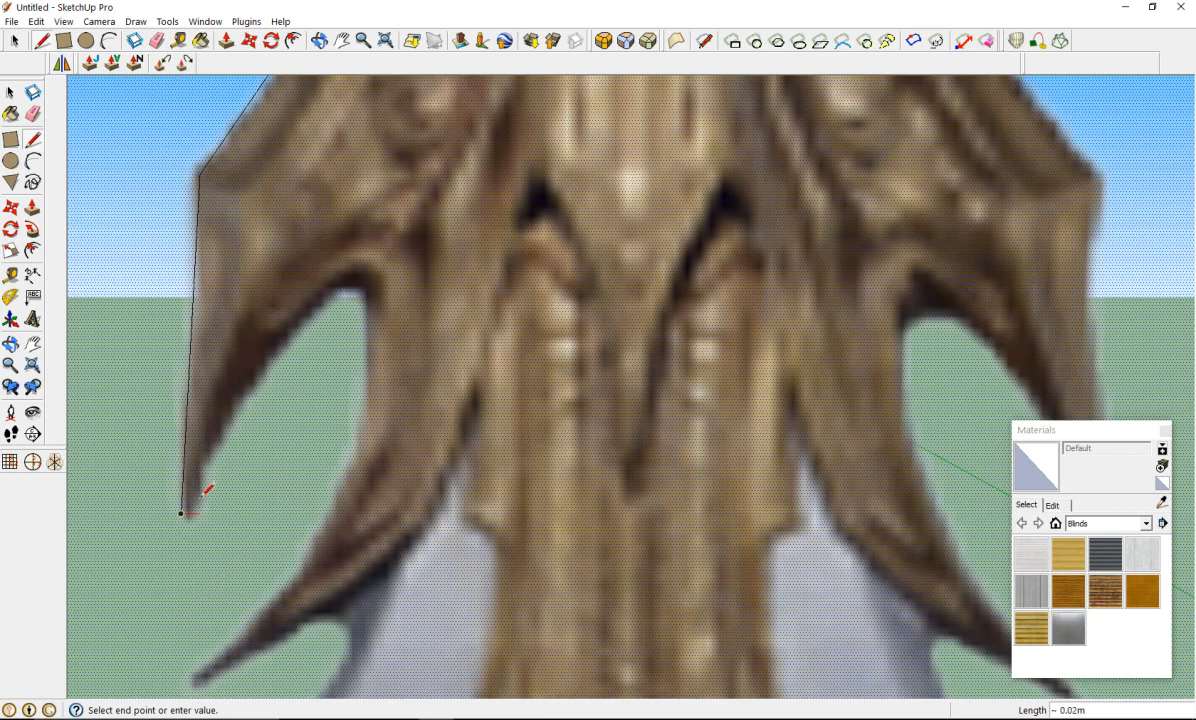
Step: Continue the outline up the spike's inner edge, across the top of the notch and down the notch's far side
click(199, 490)
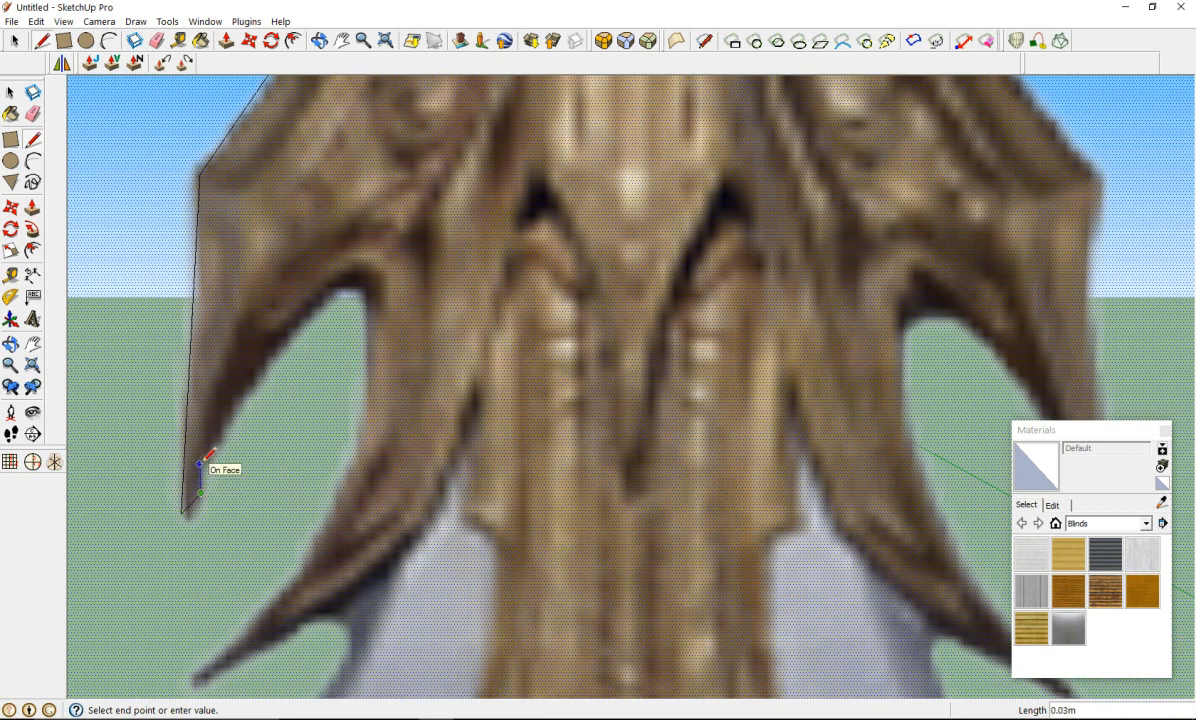
click(199, 463)
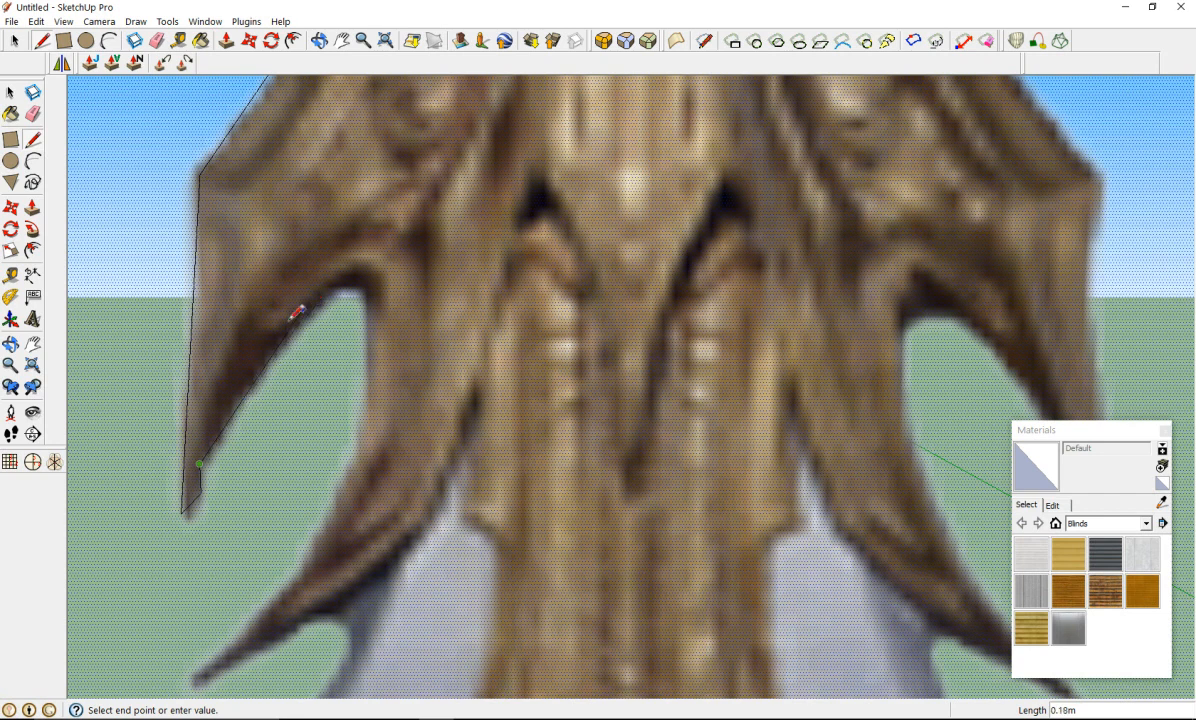
click(256, 373)
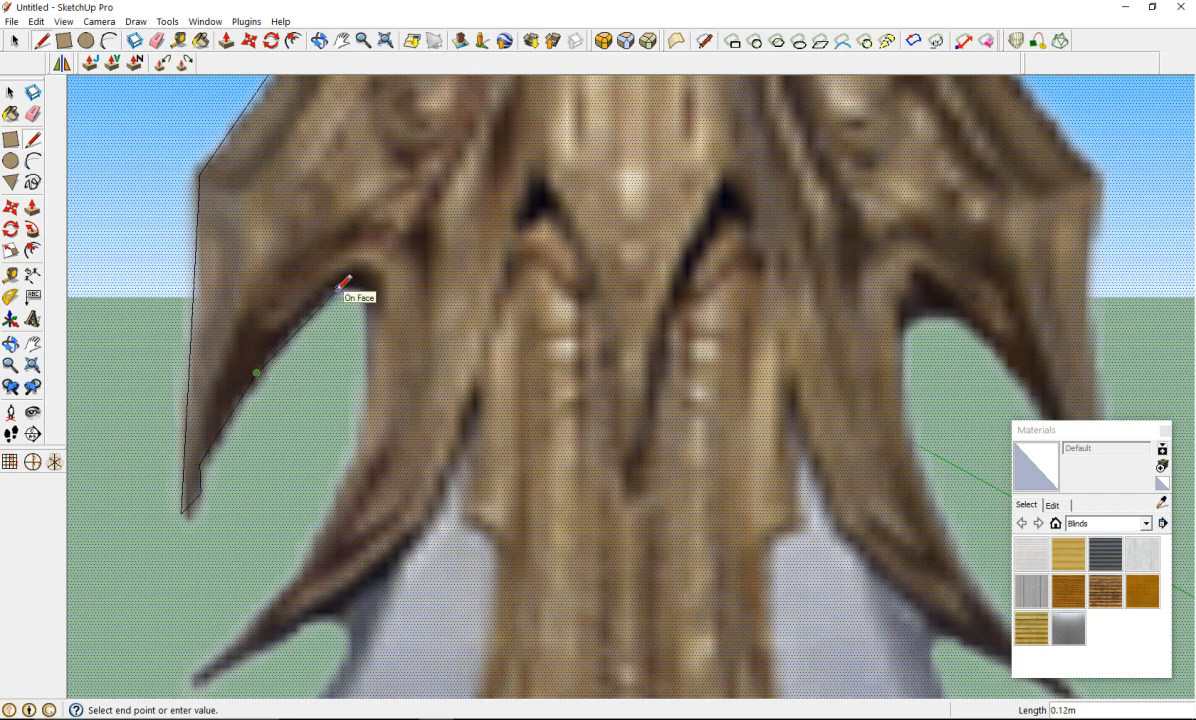
click(329, 291)
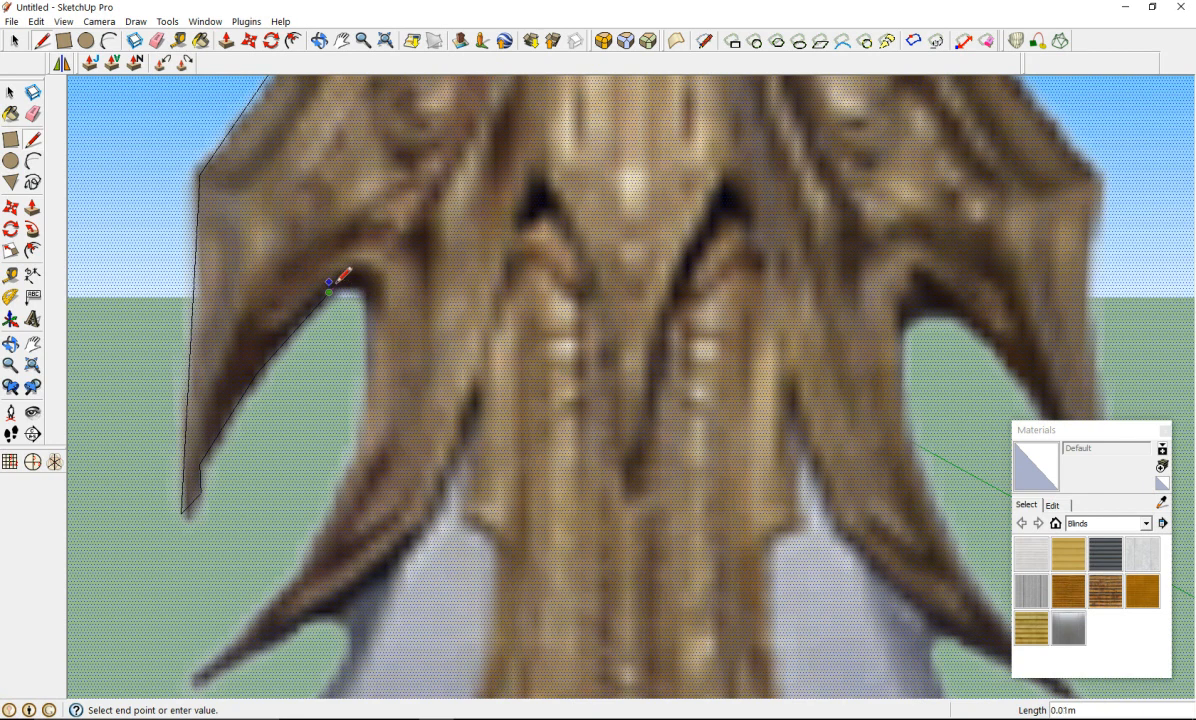
scroll(337, 291, up, 1)
scroll(341, 287, up, 2)
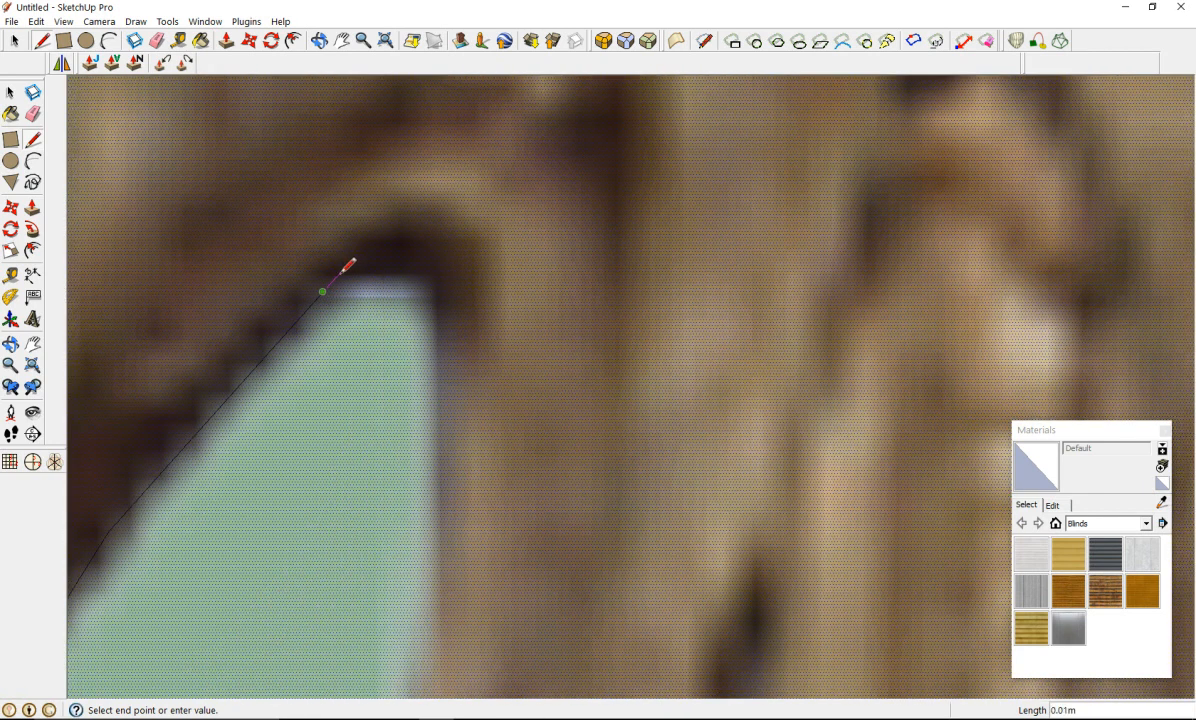
click(436, 268)
scroll(436, 266, down, 3)
scroll(436, 343, up, 3)
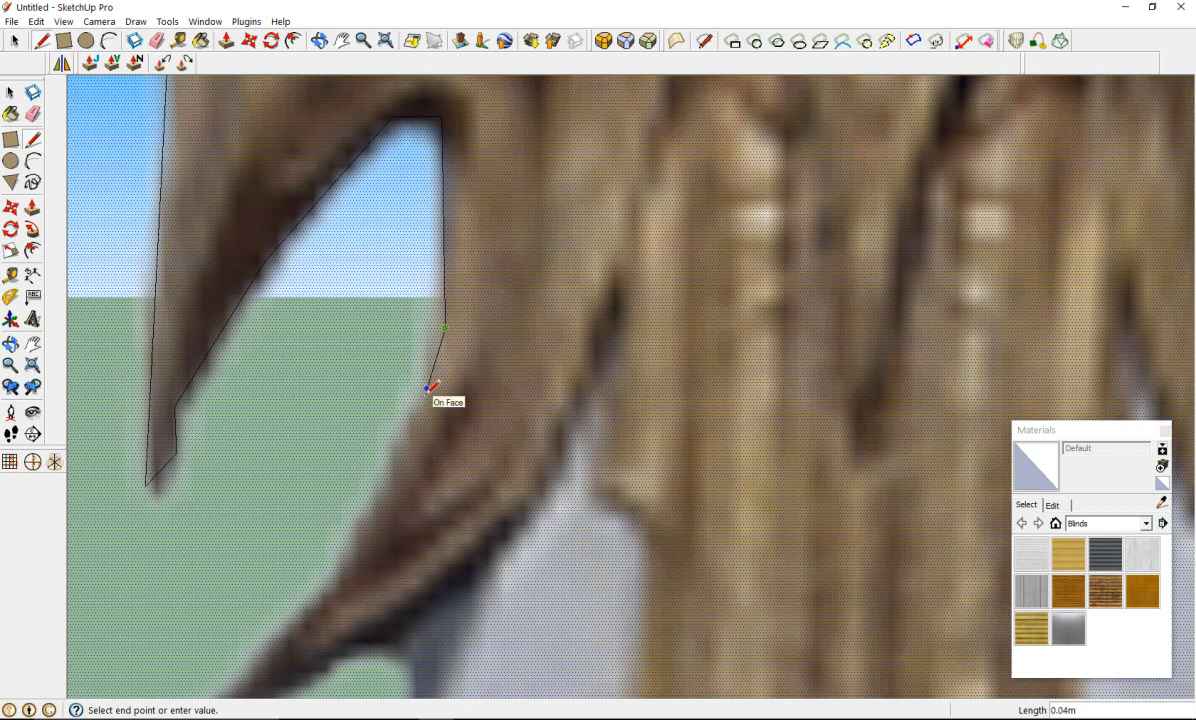
Step: Trace the outer edge of the lowest left guard spike with line segments down to its pointed tip
scroll(432, 389, down, 3)
scroll(416, 399, down, 3)
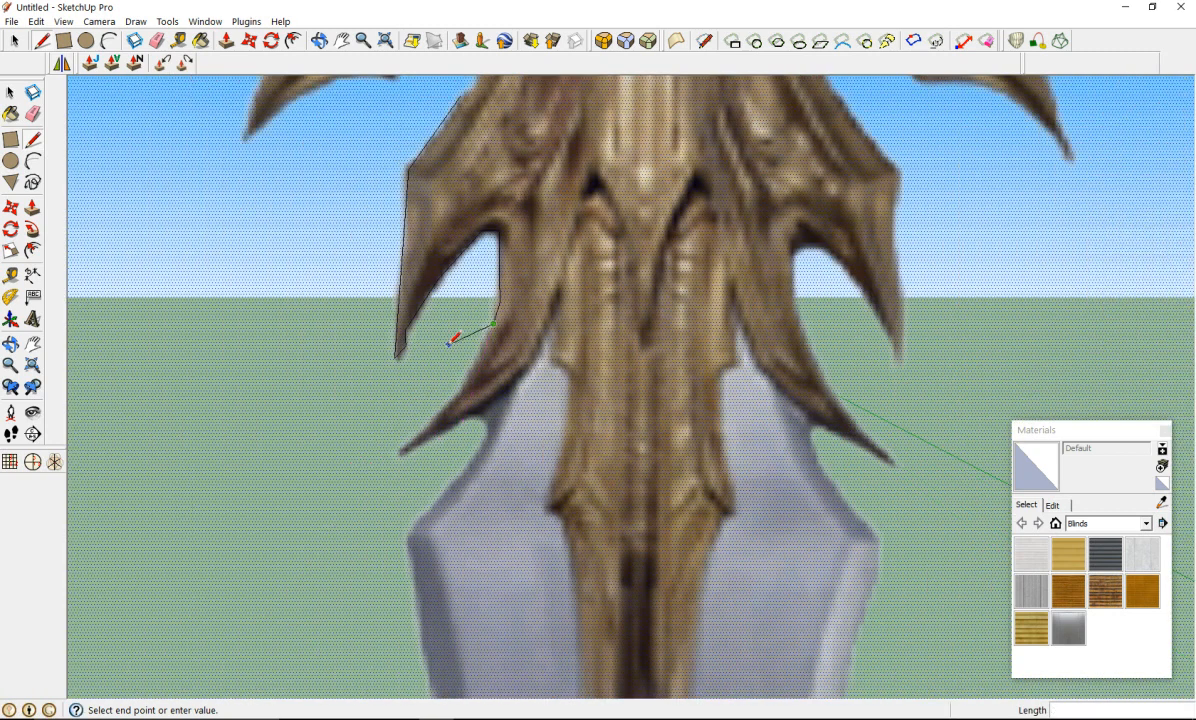
scroll(454, 339, up, 3)
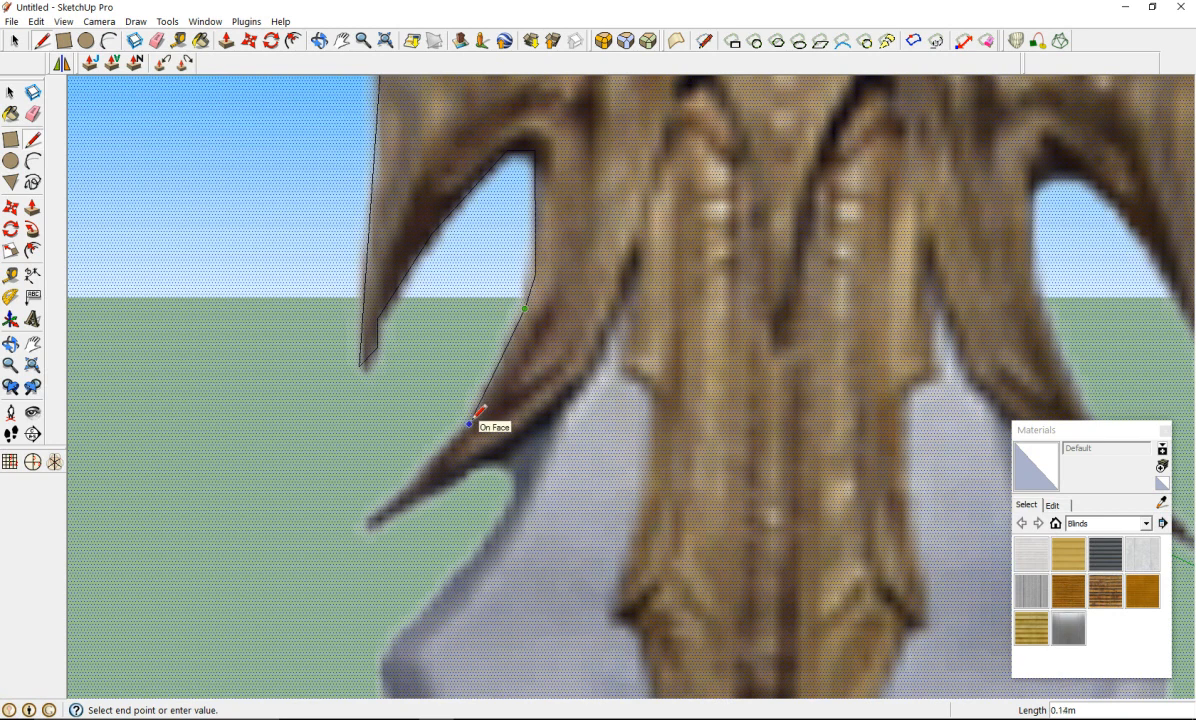
click(470, 423)
click(425, 469)
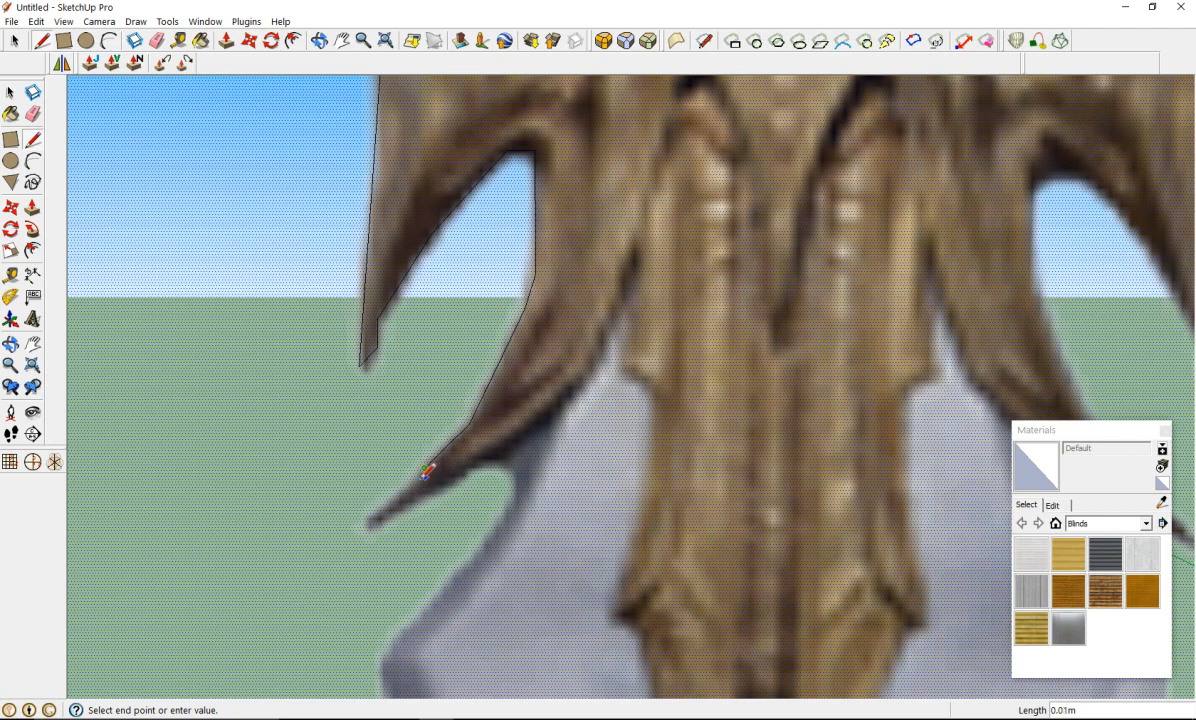
scroll(425, 469, up, 4)
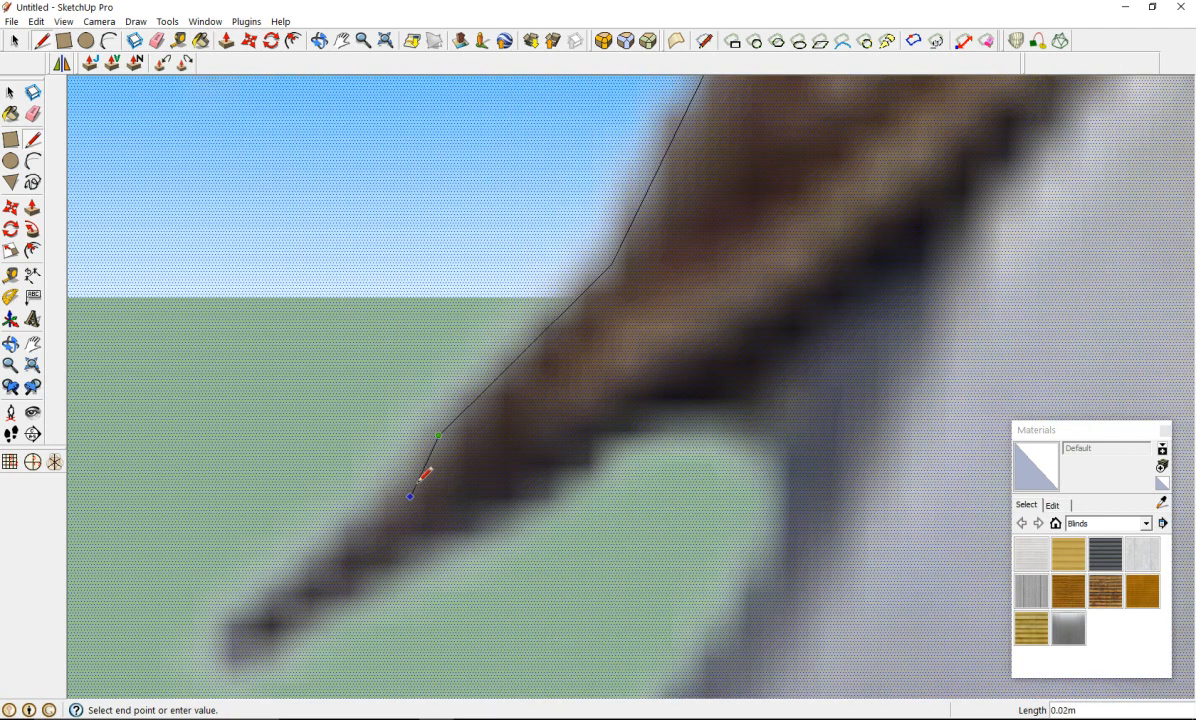
click(411, 497)
click(246, 635)
Step: Trace the underside of the lowest left guard spike from its tip up to the top of the notch beside the blade
click(615, 432)
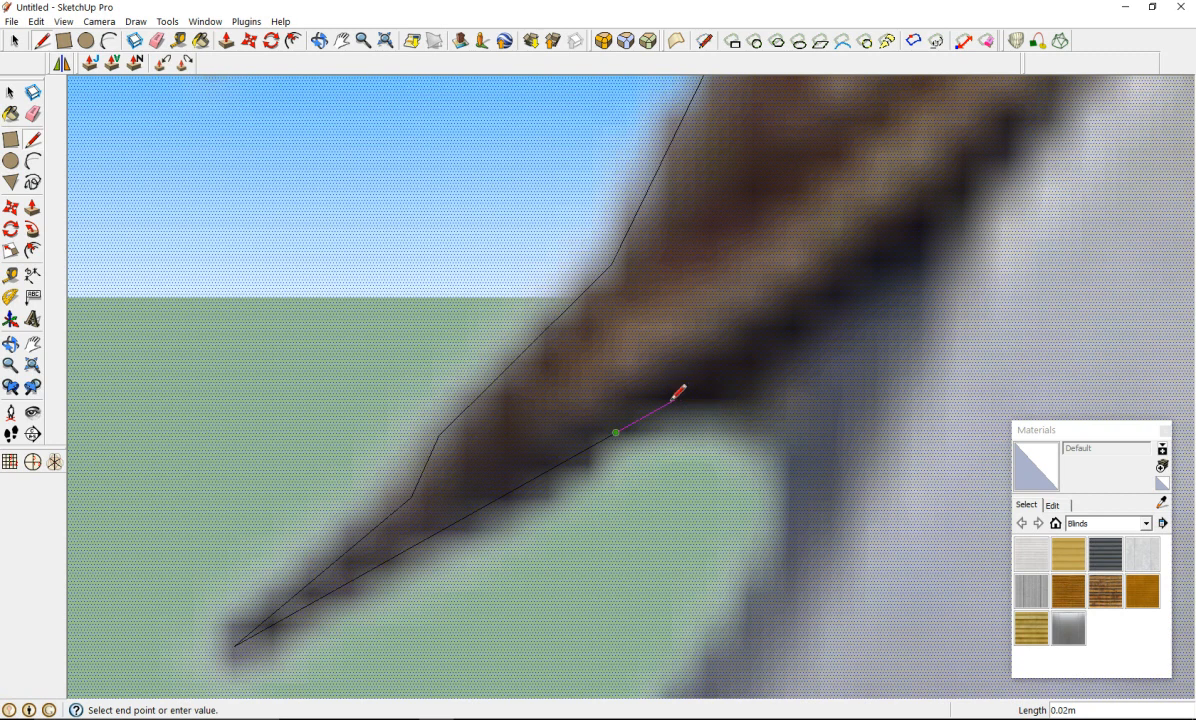
scroll(666, 401, up, 2)
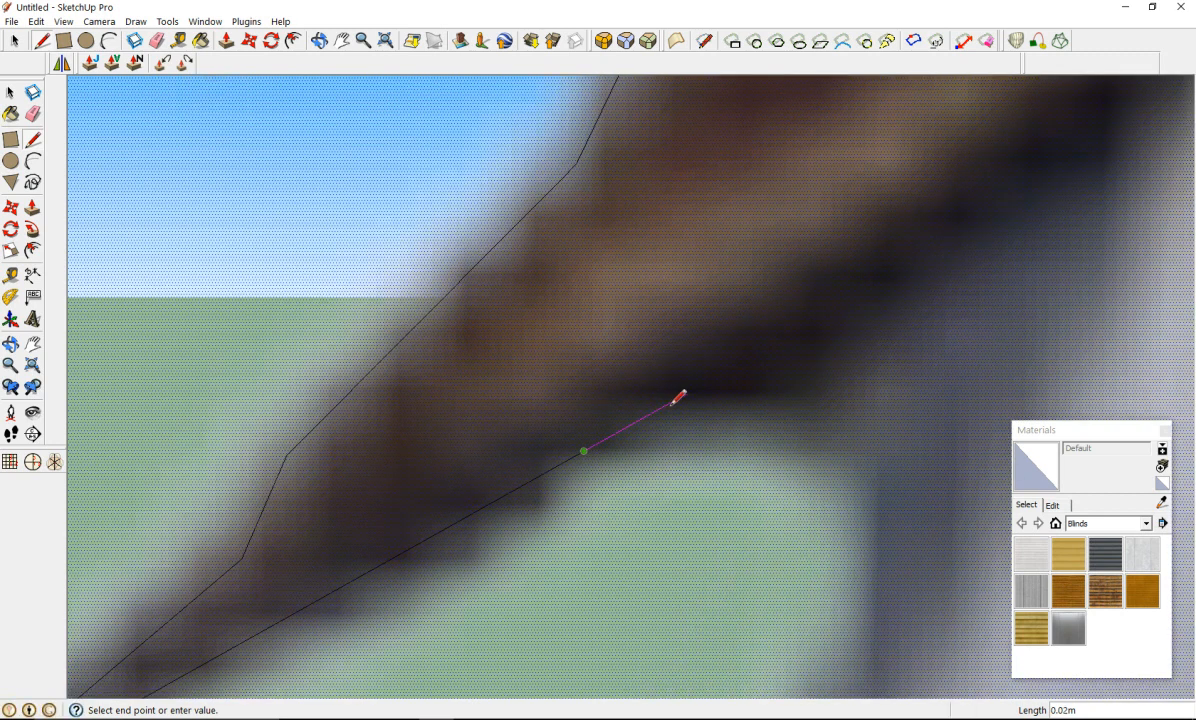
click(686, 393)
click(805, 393)
scroll(885, 455, up, 3)
scroll(887, 455, down, 5)
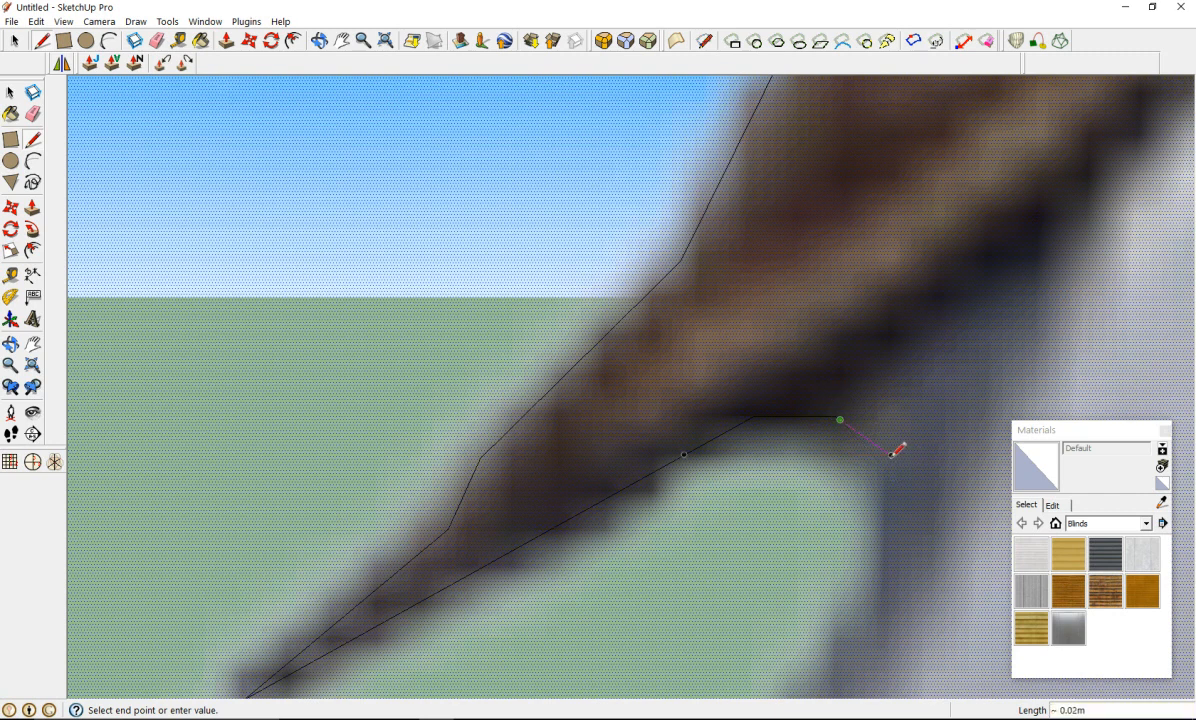
Step: Continue the outline around the notch's top corner with short segments and start down the blade's left edge
scroll(845, 432, up, 4)
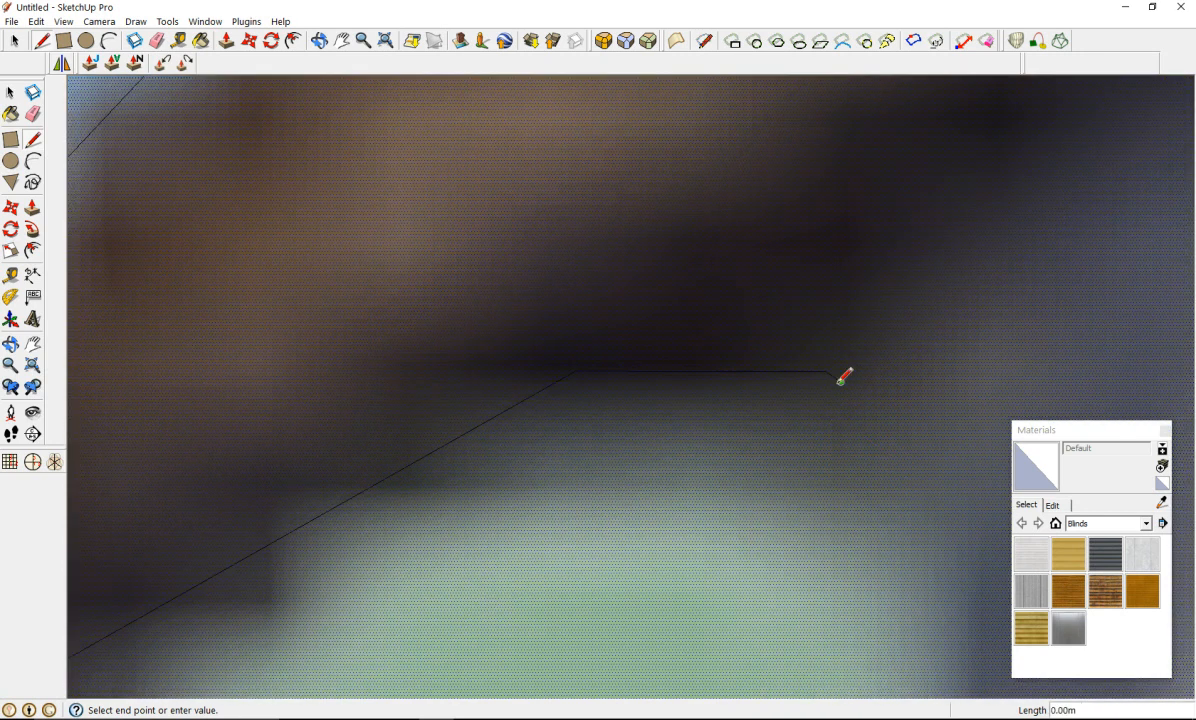
scroll(906, 430, down, 3)
scroll(930, 438, down, 2)
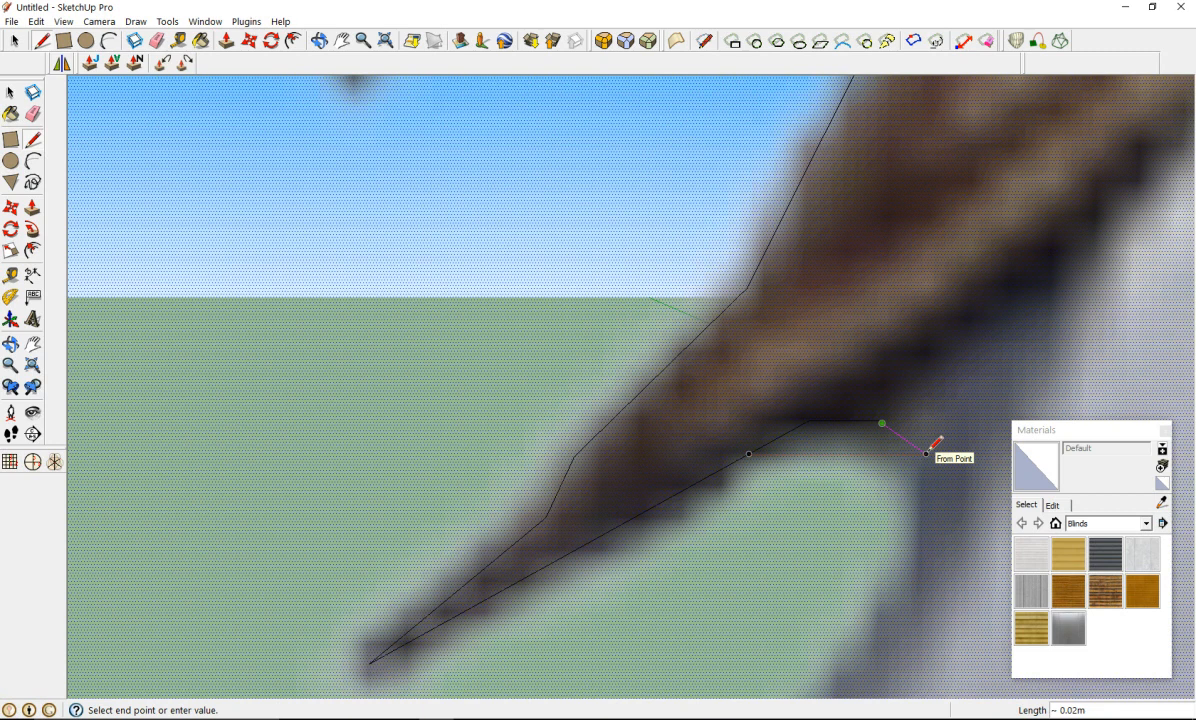
click(926, 454)
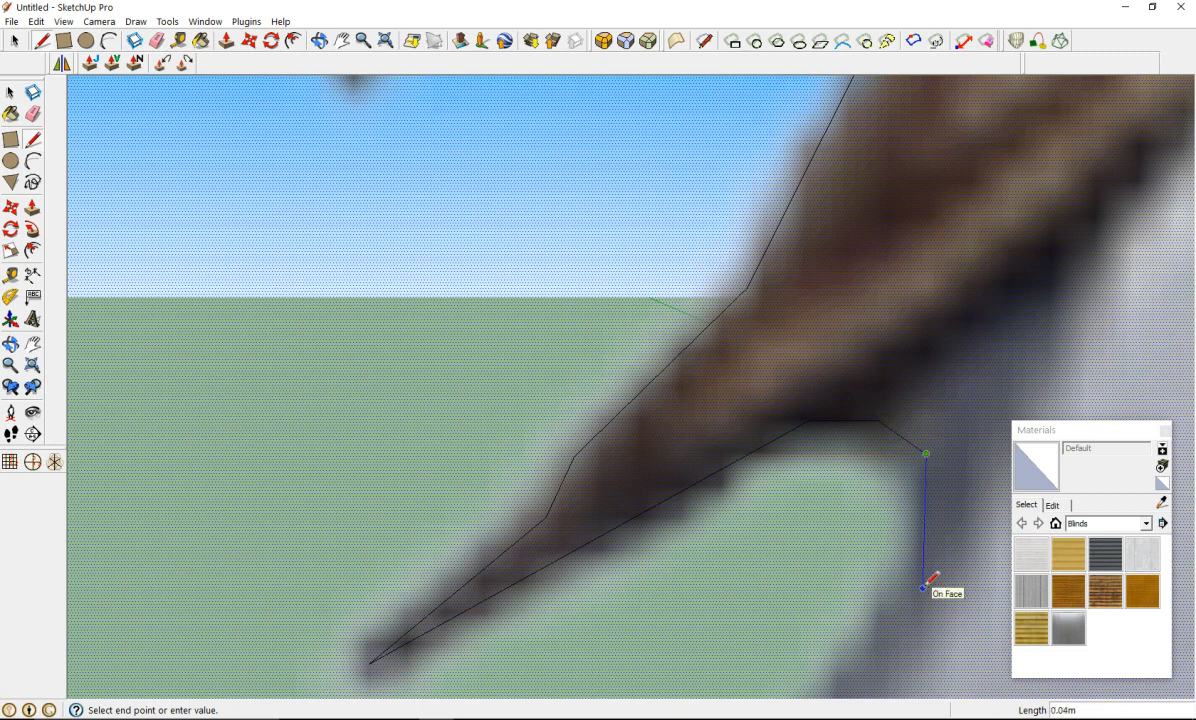
scroll(924, 586, down, 8)
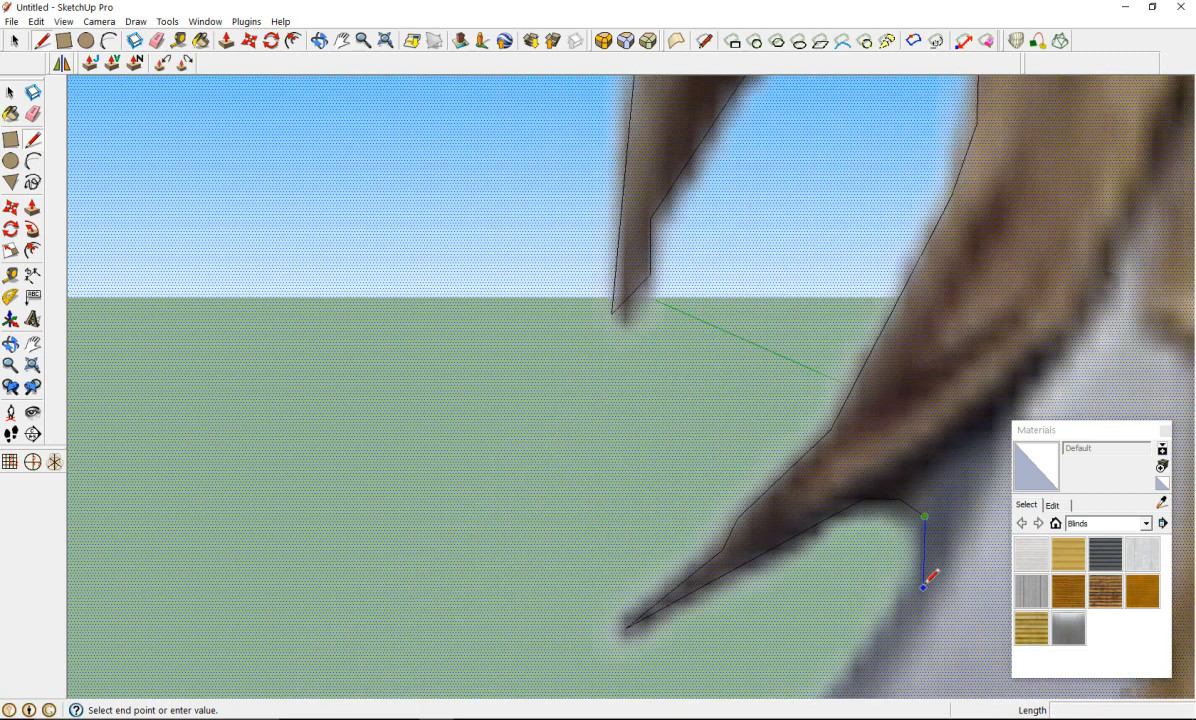
scroll(926, 582, up, 8)
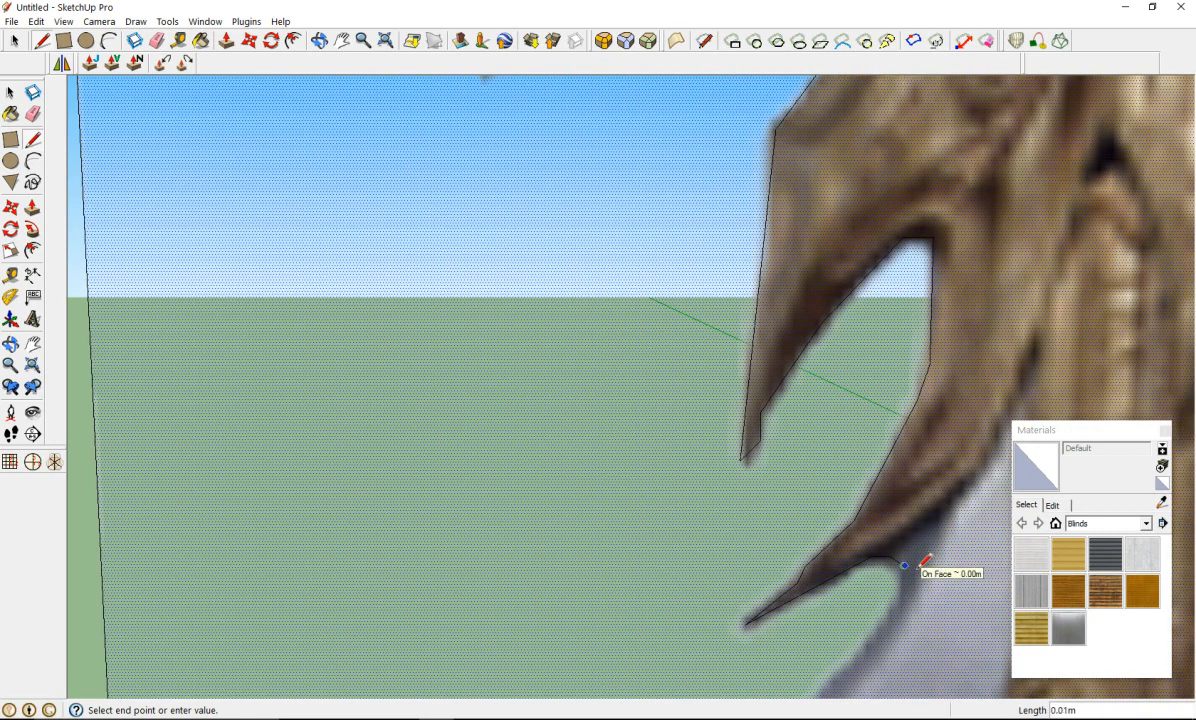
click(920, 566)
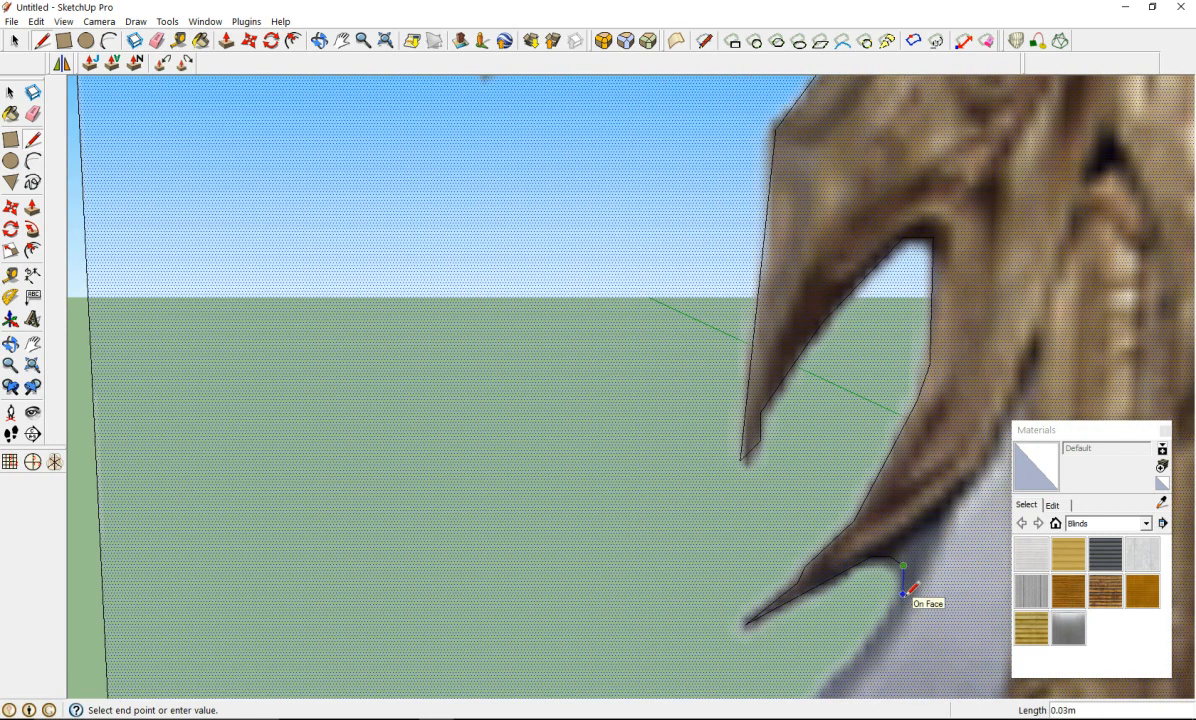
Step: Trace the blade's left shoulder with line segments from the notch diagonally outward to the shoulder's outermost corner
scroll(906, 590, down, 4)
scroll(900, 600, up, 3)
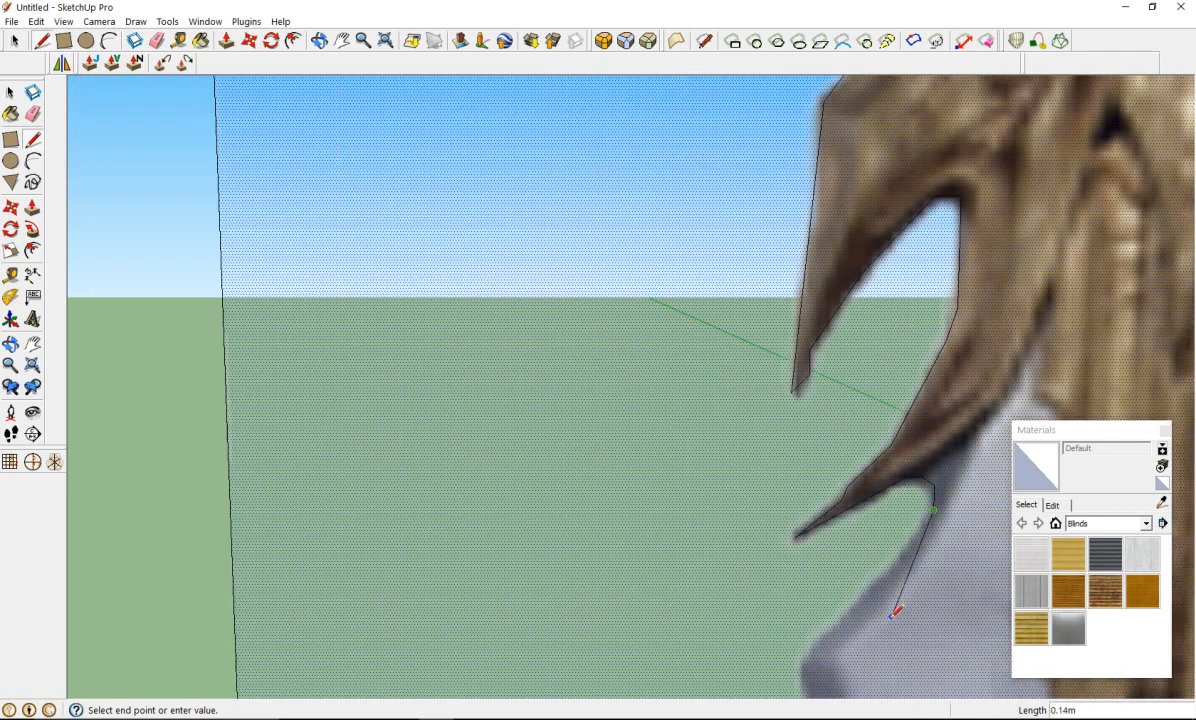
click(895, 565)
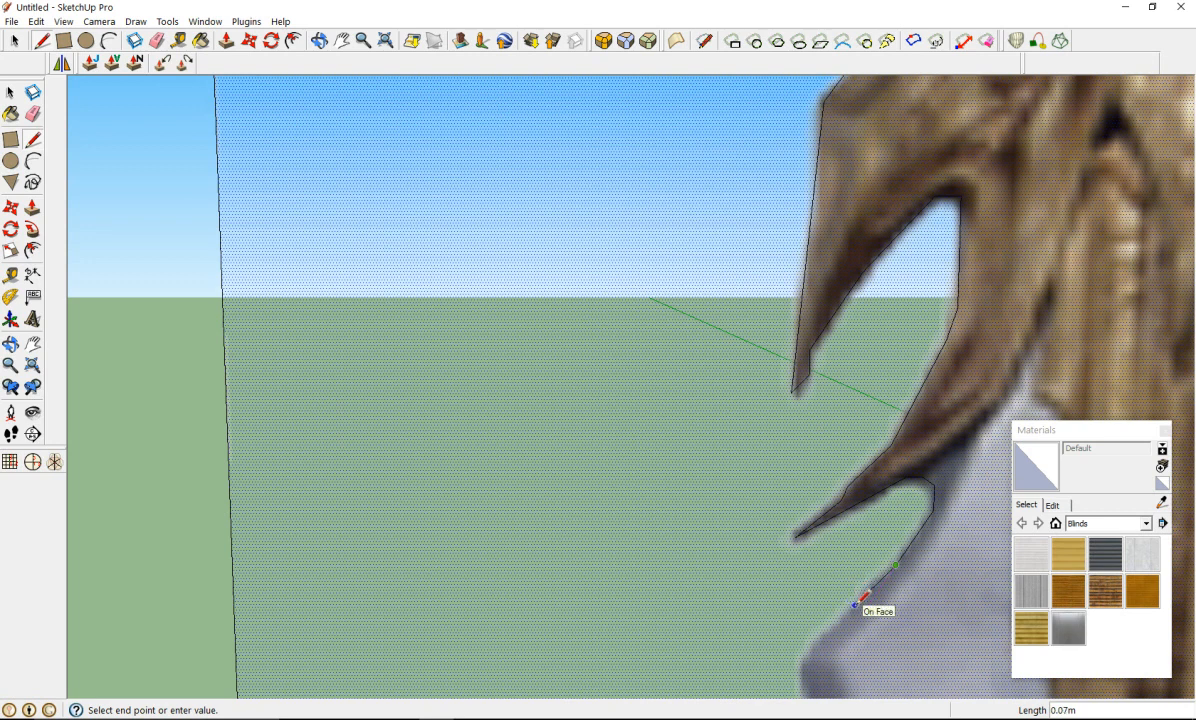
click(855, 605)
click(810, 652)
scroll(810, 652, down, 3)
scroll(810, 654, up, 2)
Step: Draw the first line segment down the blade's left edge, starting at the shoulder's outermost corner
scroll(809, 660, down, 4)
scroll(811, 582, up, 4)
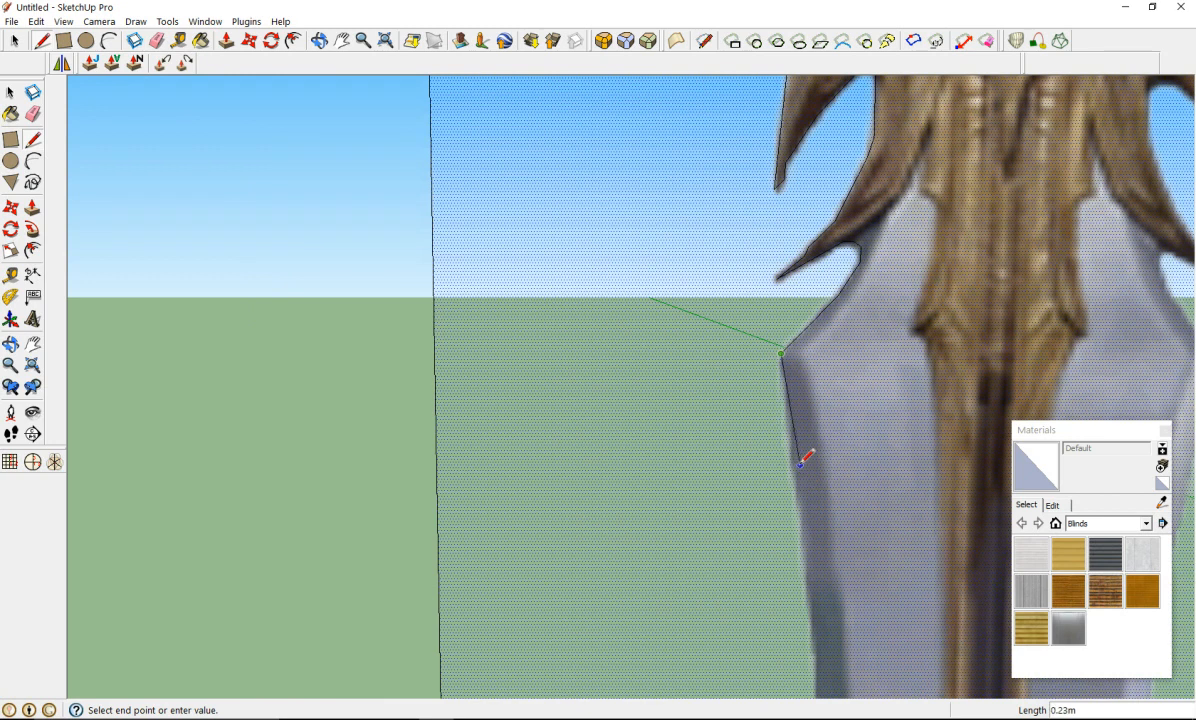
scroll(797, 459, up, 3)
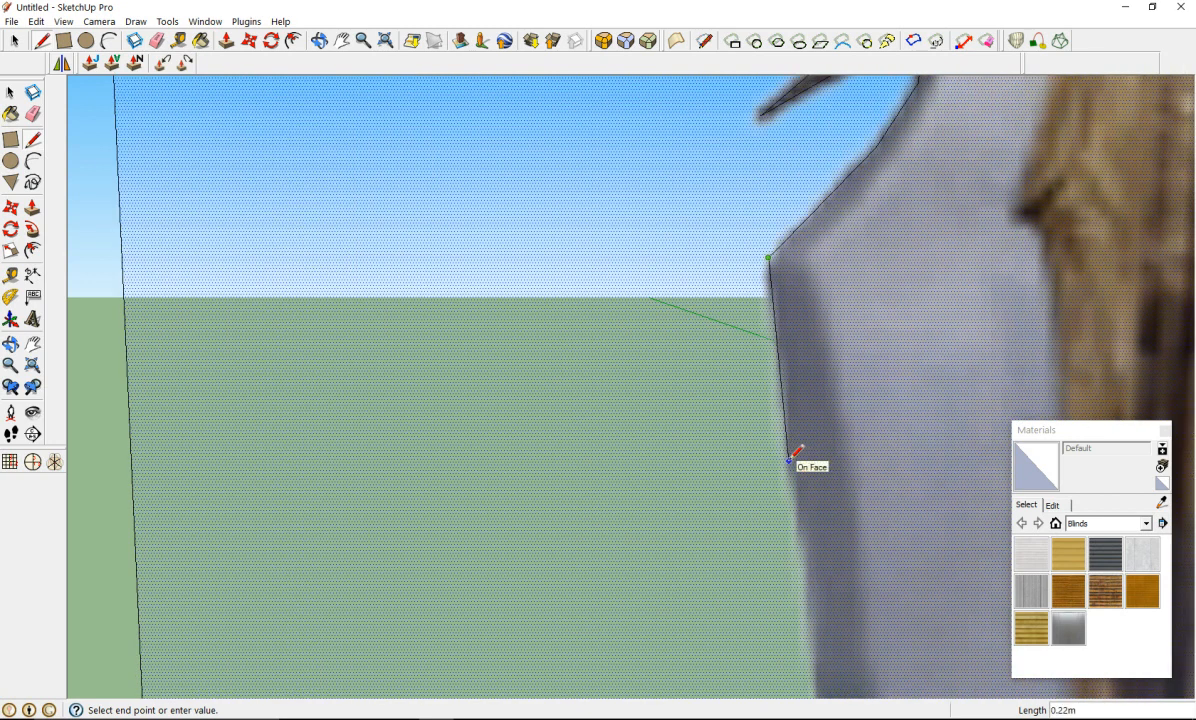
scroll(790, 459, down, 6)
scroll(797, 537, up, 5)
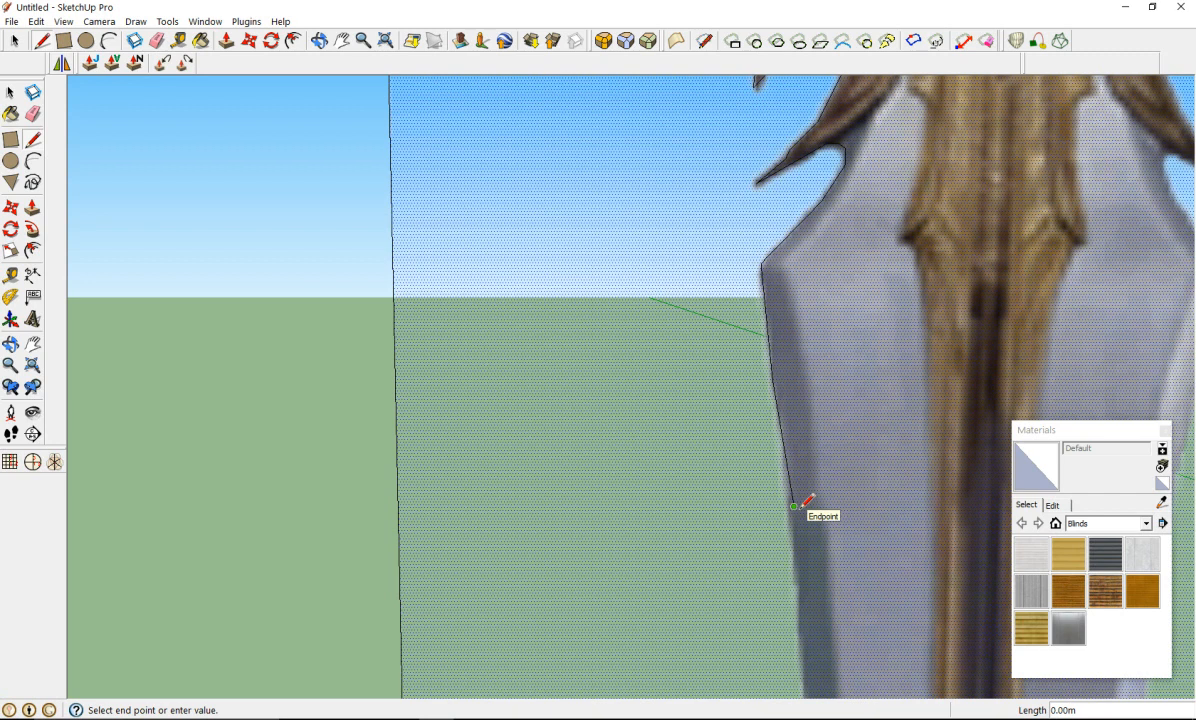
Step: Extend the outline along the blade's left edge with a segment about 0.54 m long
scroll(820, 555, down, 8)
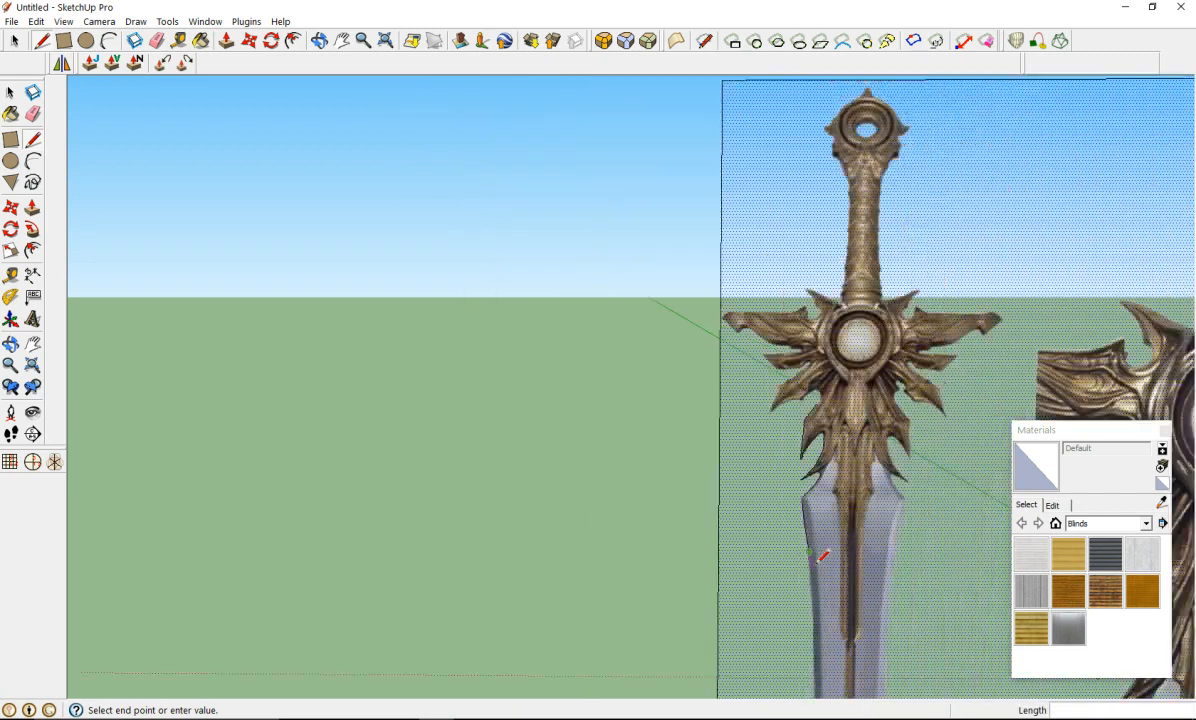
scroll(835, 603, up, 6)
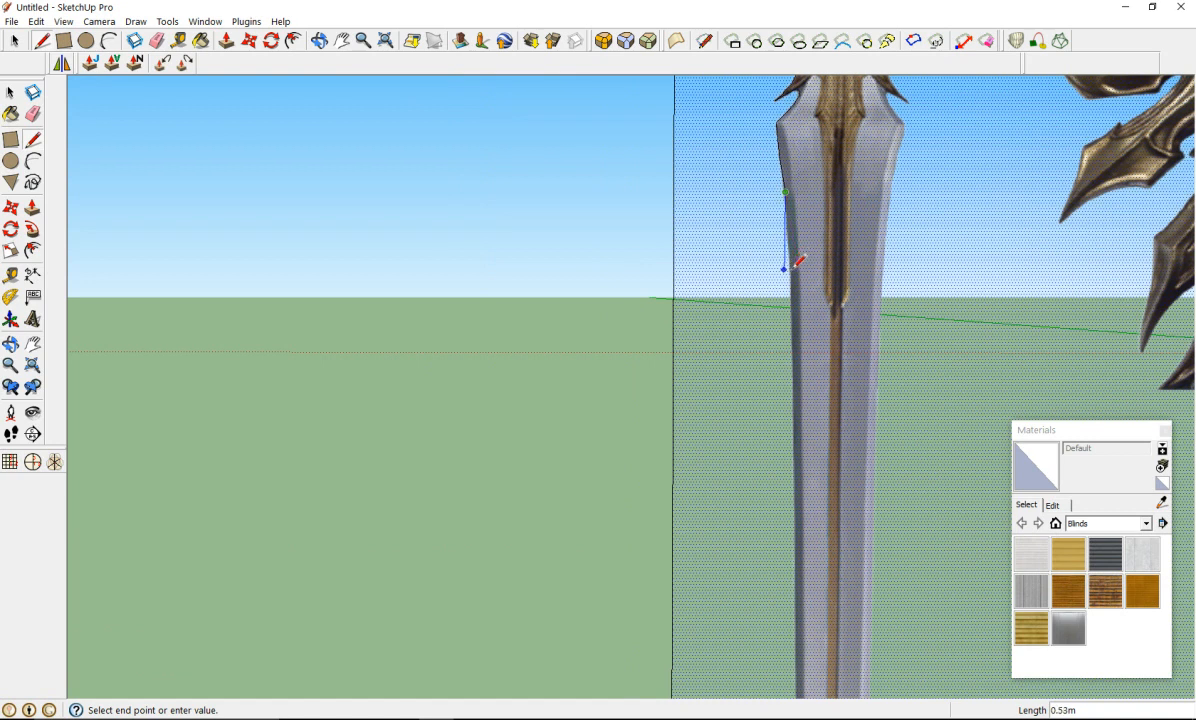
scroll(795, 262, up, 3)
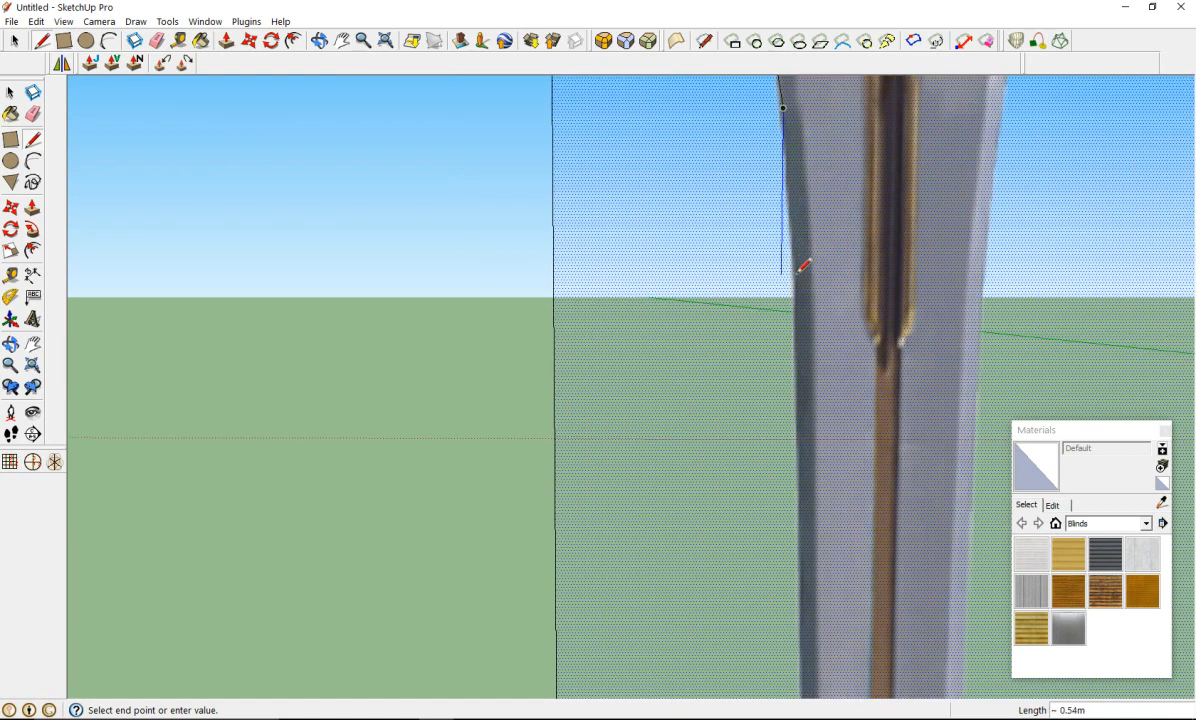
scroll(800, 262, up, 2)
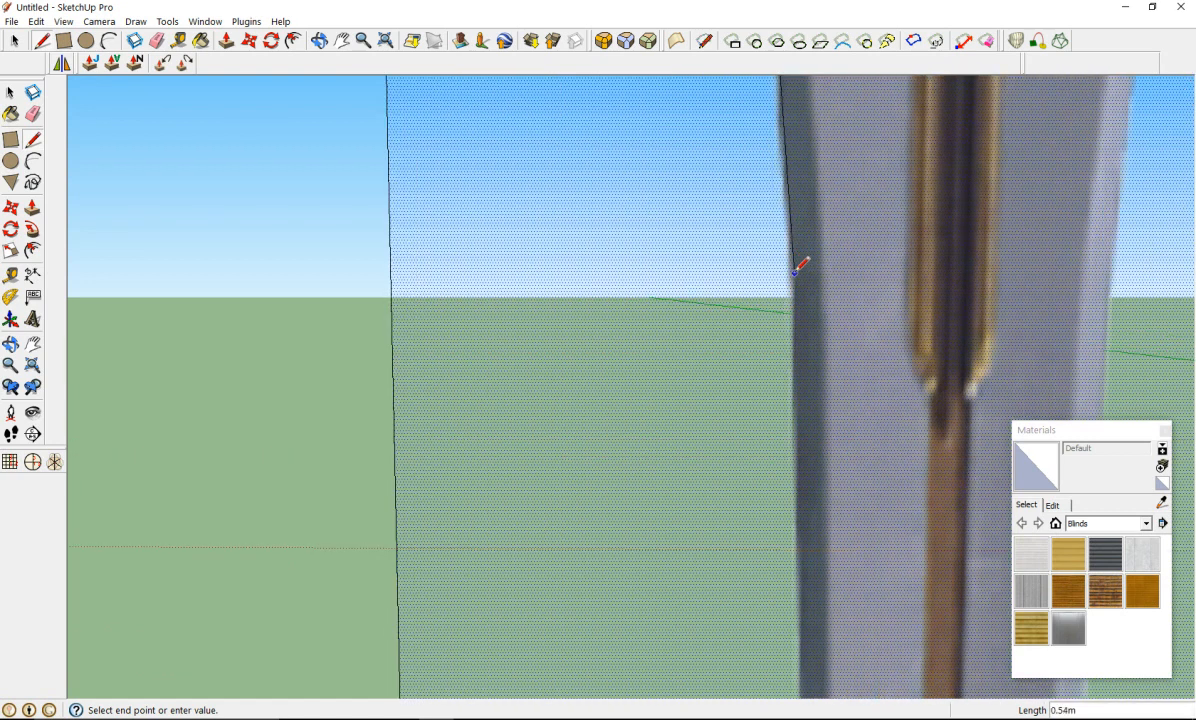
Step: Continue down the blade's left edge with two more segments, about 0.80 m and 0.92 m long
scroll(801, 266, down, 5)
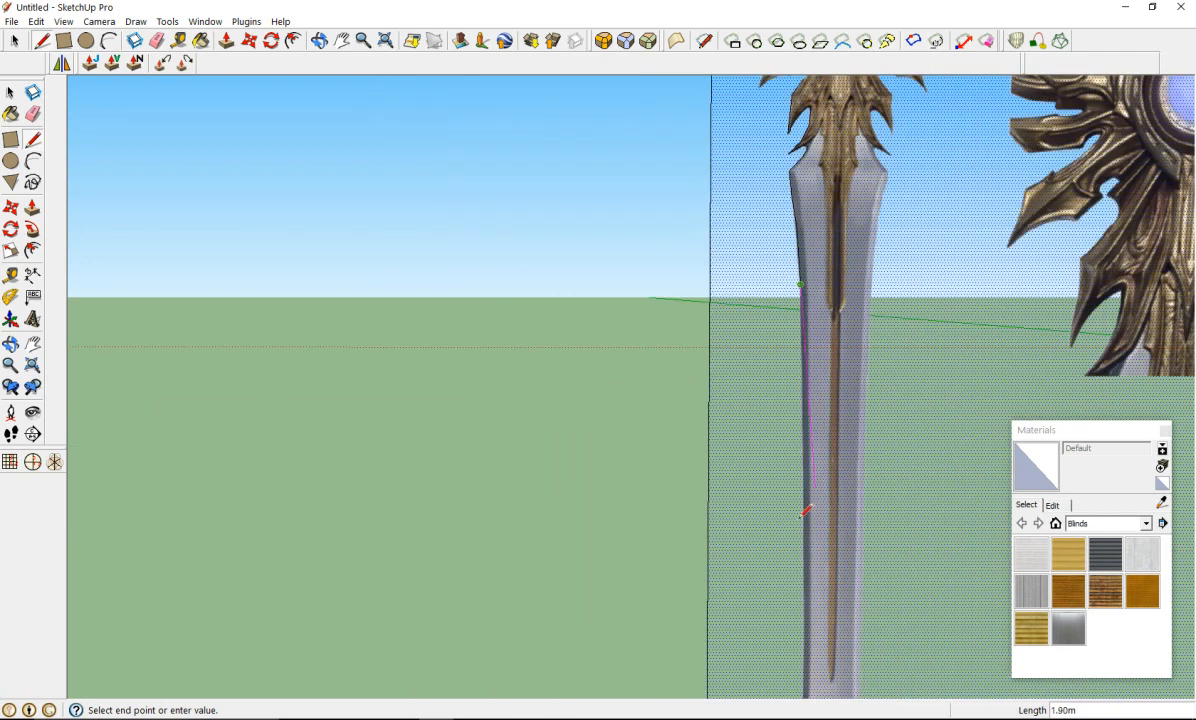
scroll(825, 605, down, 2)
scroll(828, 488, up, 4)
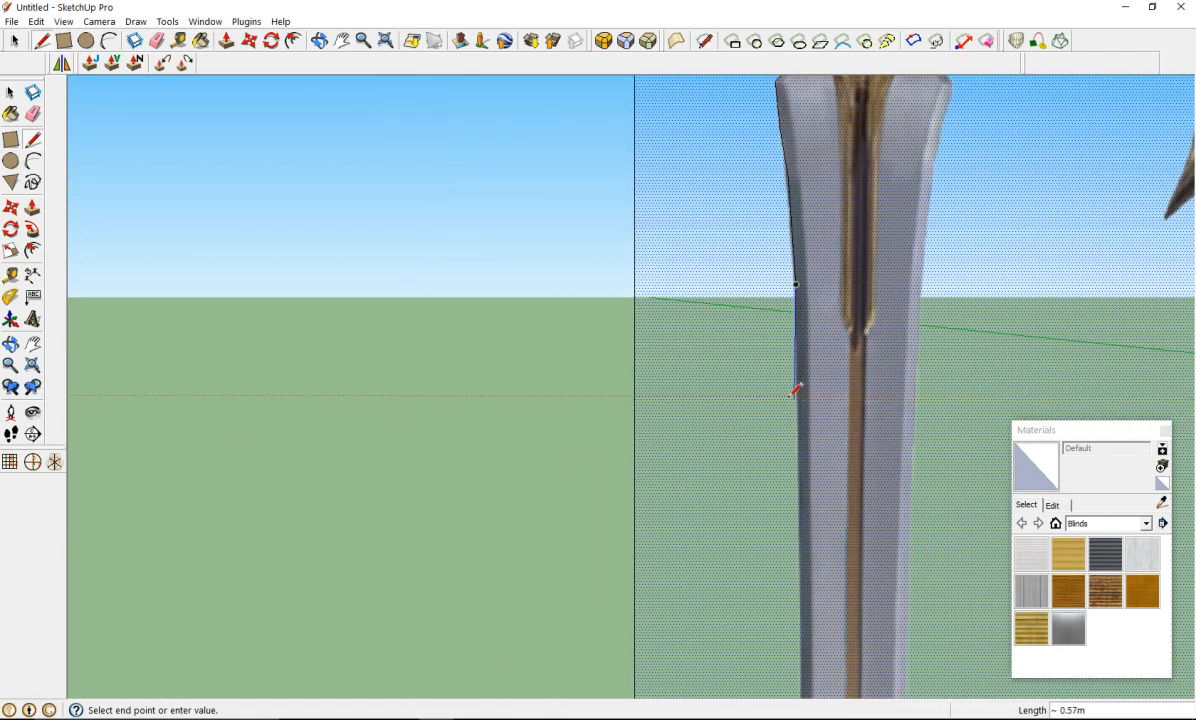
scroll(808, 438, up, 3)
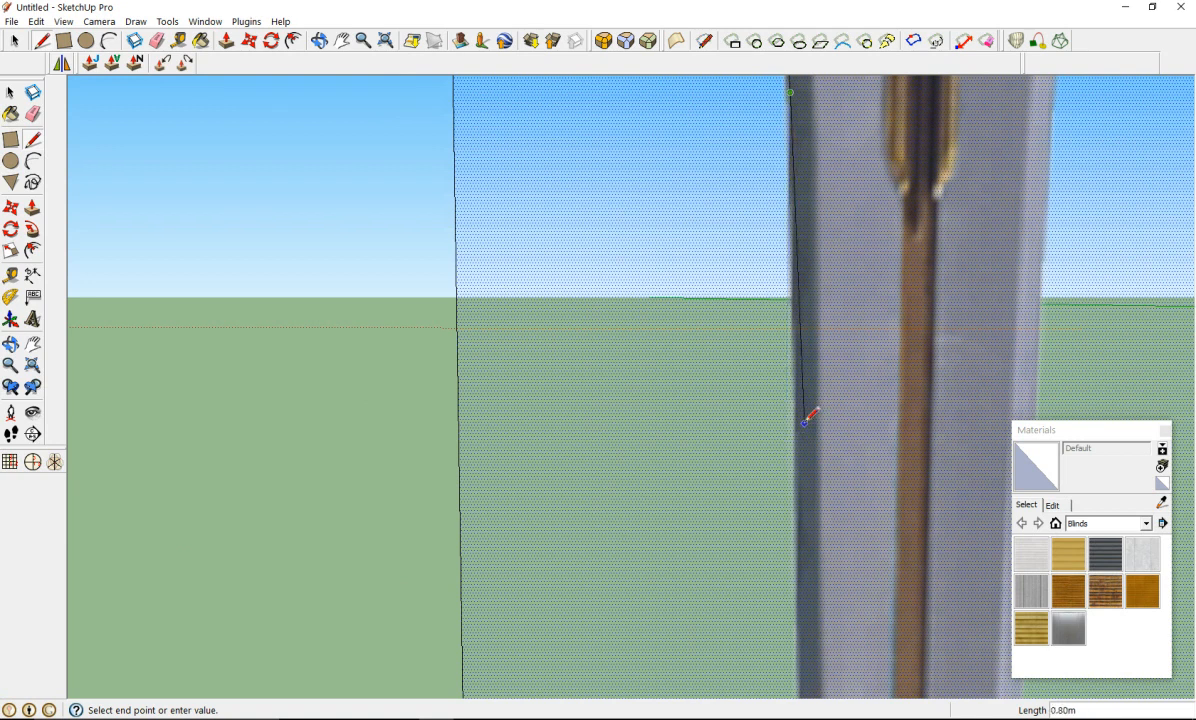
scroll(807, 414, up, 2)
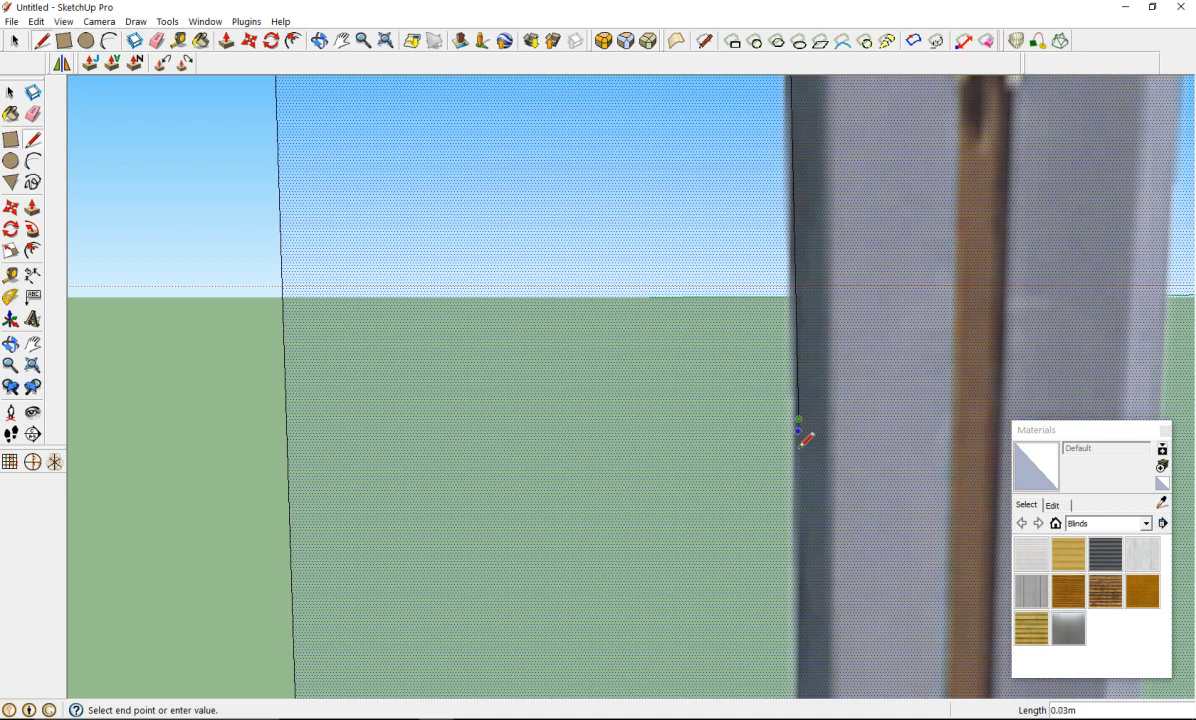
scroll(803, 420, down, 5)
scroll(830, 515, up, 3)
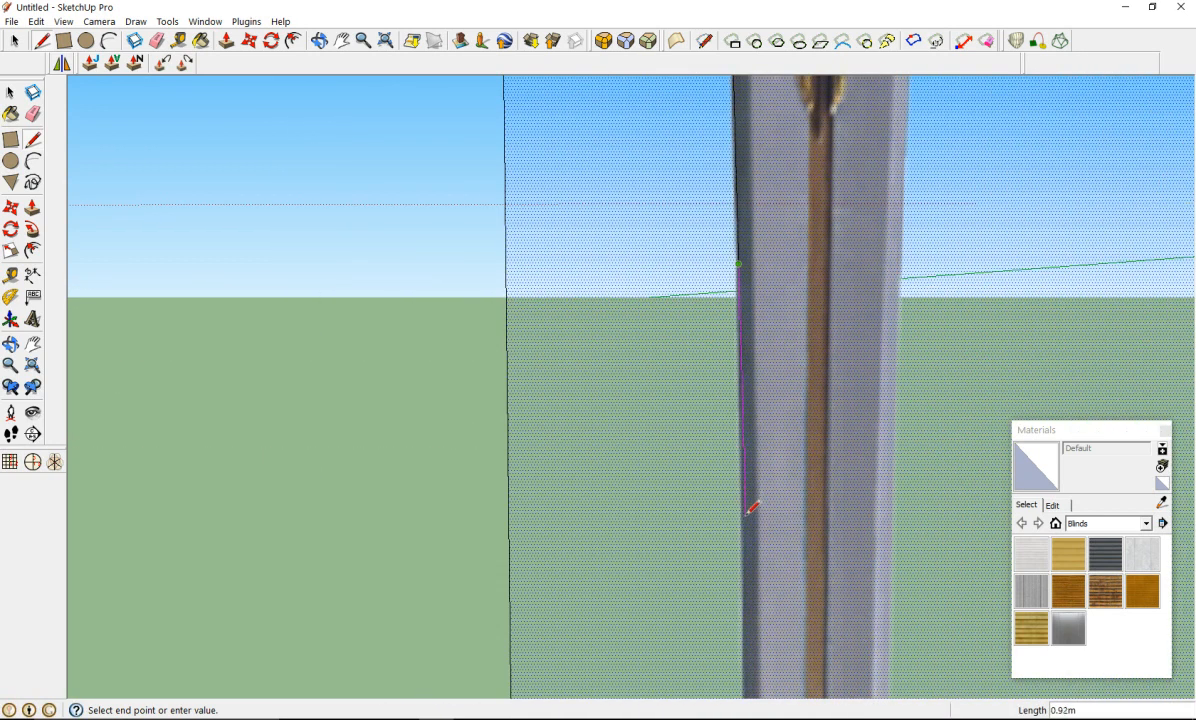
scroll(743, 518, up, 3)
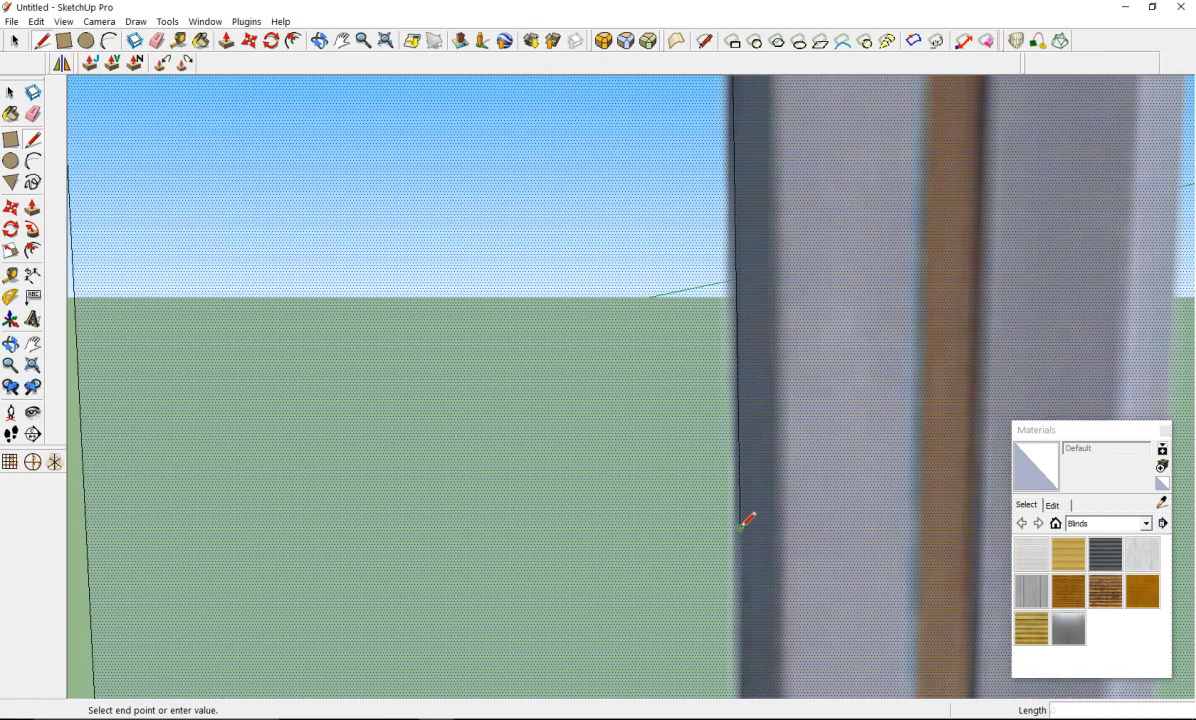
Step: Trace the lower straight part of the blade's left edge with a segment about 1.93 m long, ending just above the flare
scroll(741, 526, down, 5)
scroll(742, 560, up, 5)
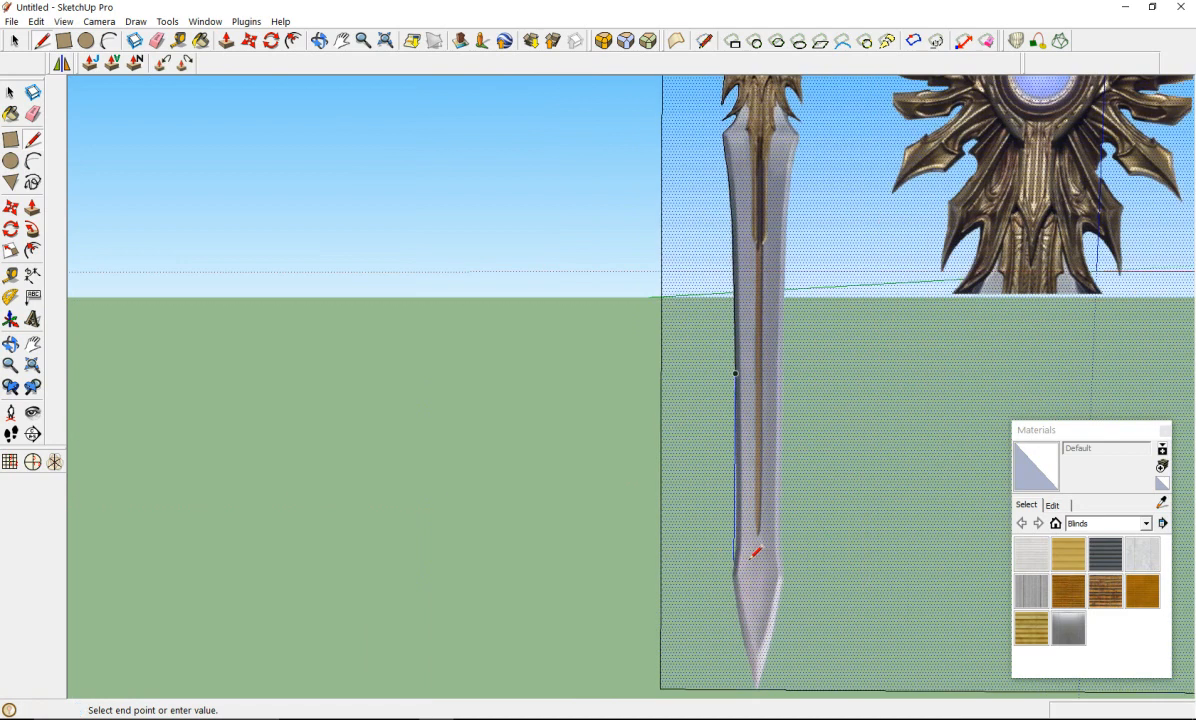
scroll(737, 517, up, 3)
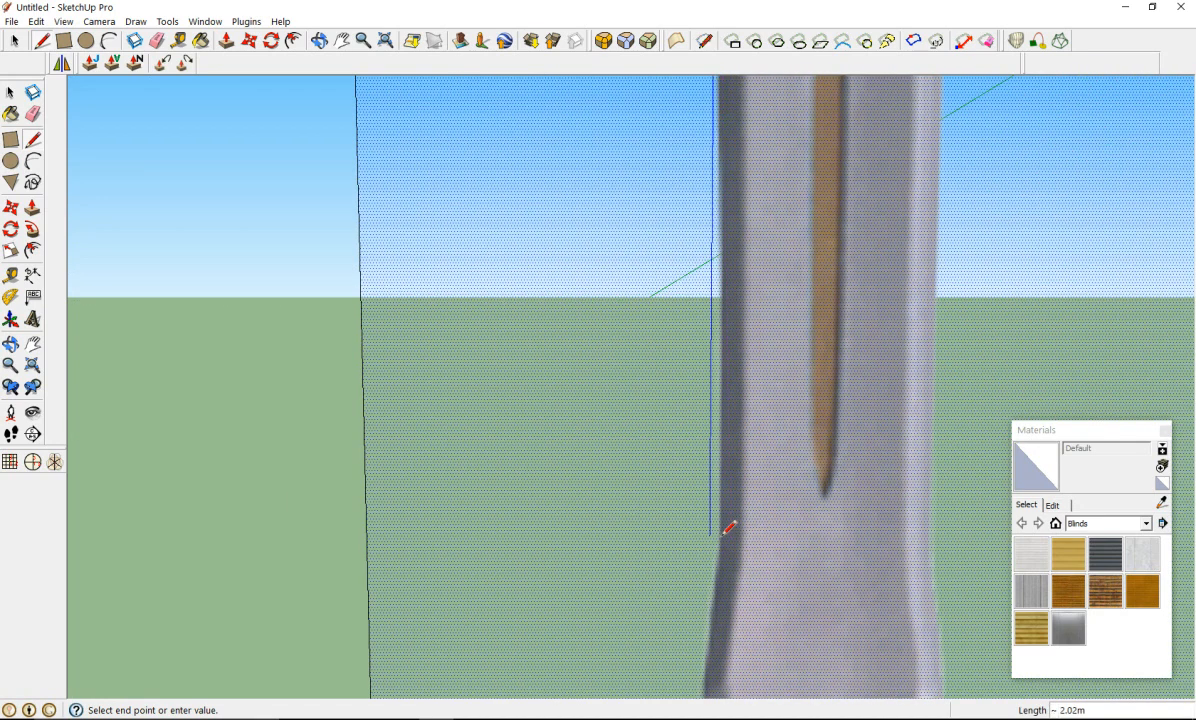
scroll(730, 515, down, 3)
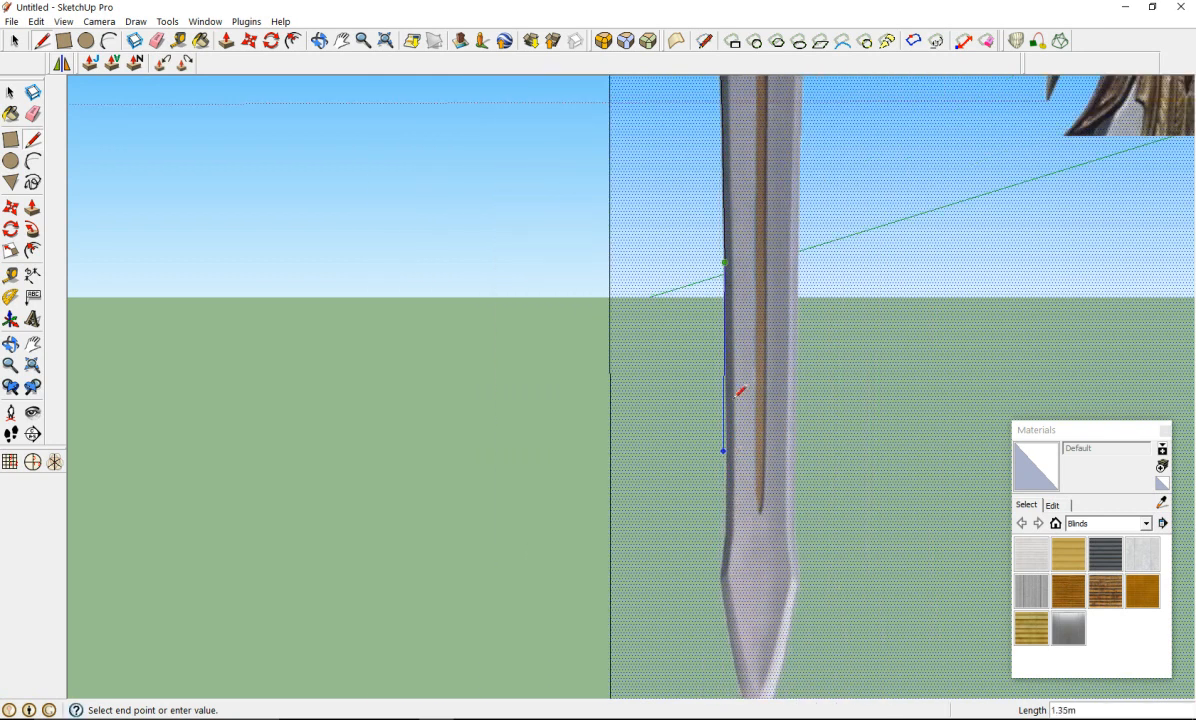
scroll(737, 500, up, 2)
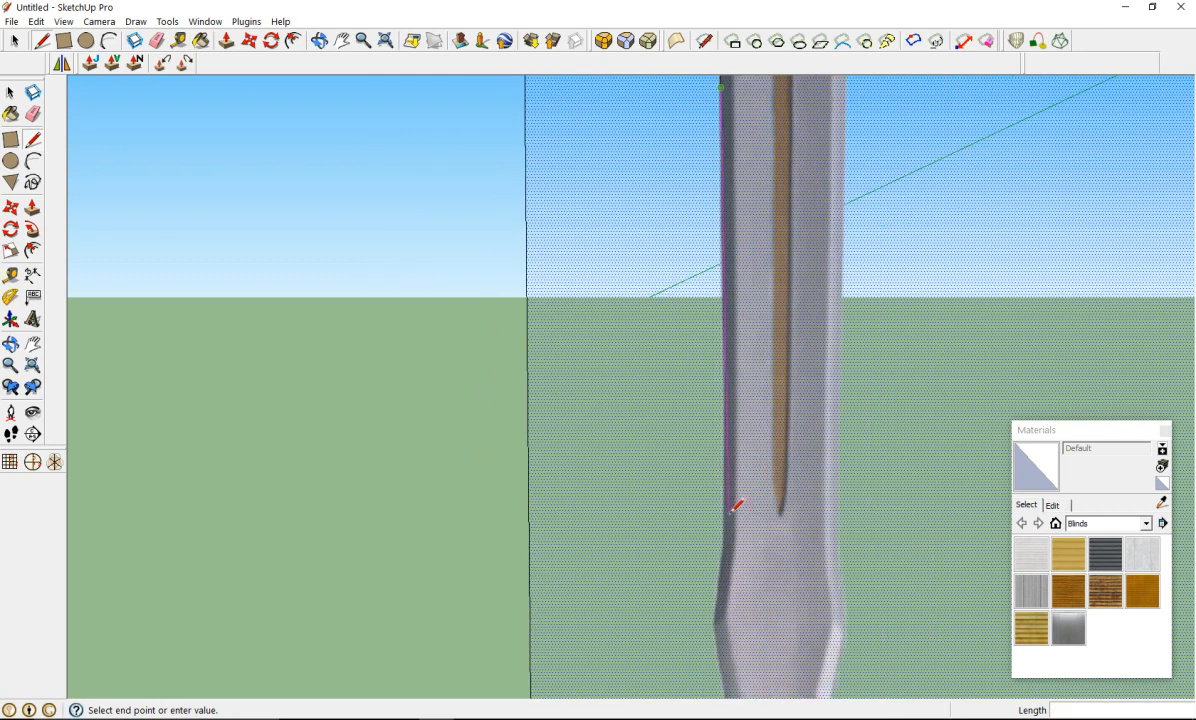
scroll(735, 505, up, 4)
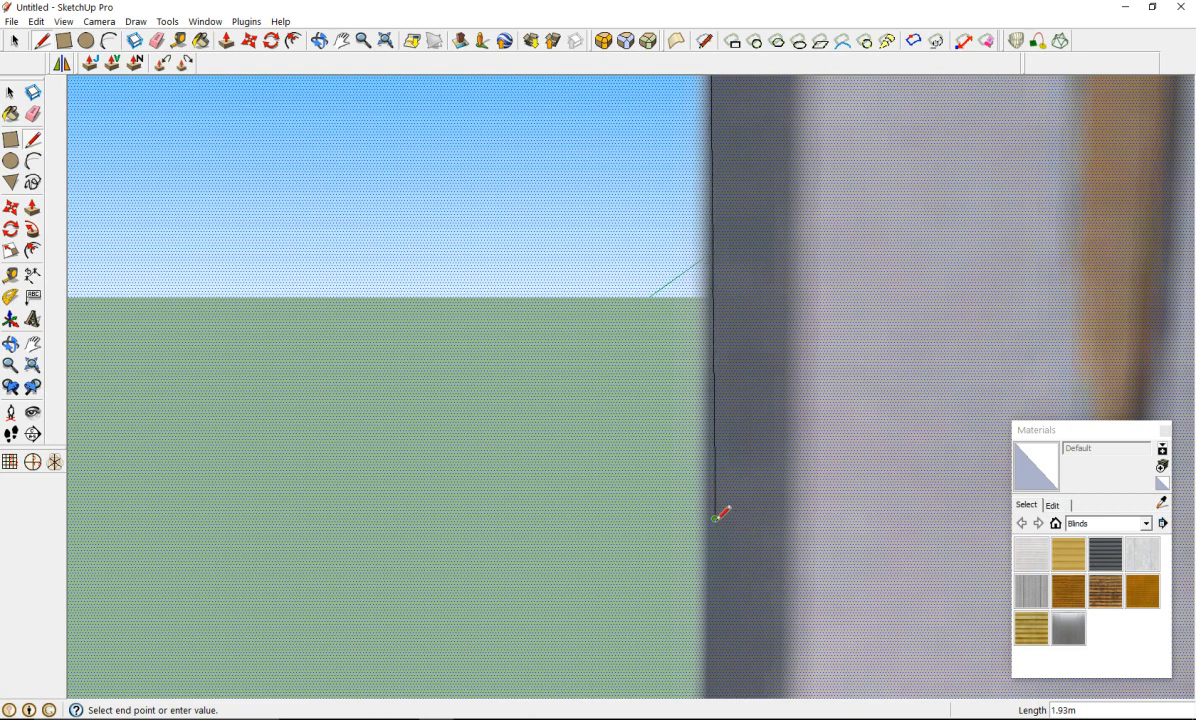
click(720, 520)
Step: Trace the blade's left edge outward along the flare to its widest corner with a segment about 0.37 m long
scroll(729, 559, up, 4)
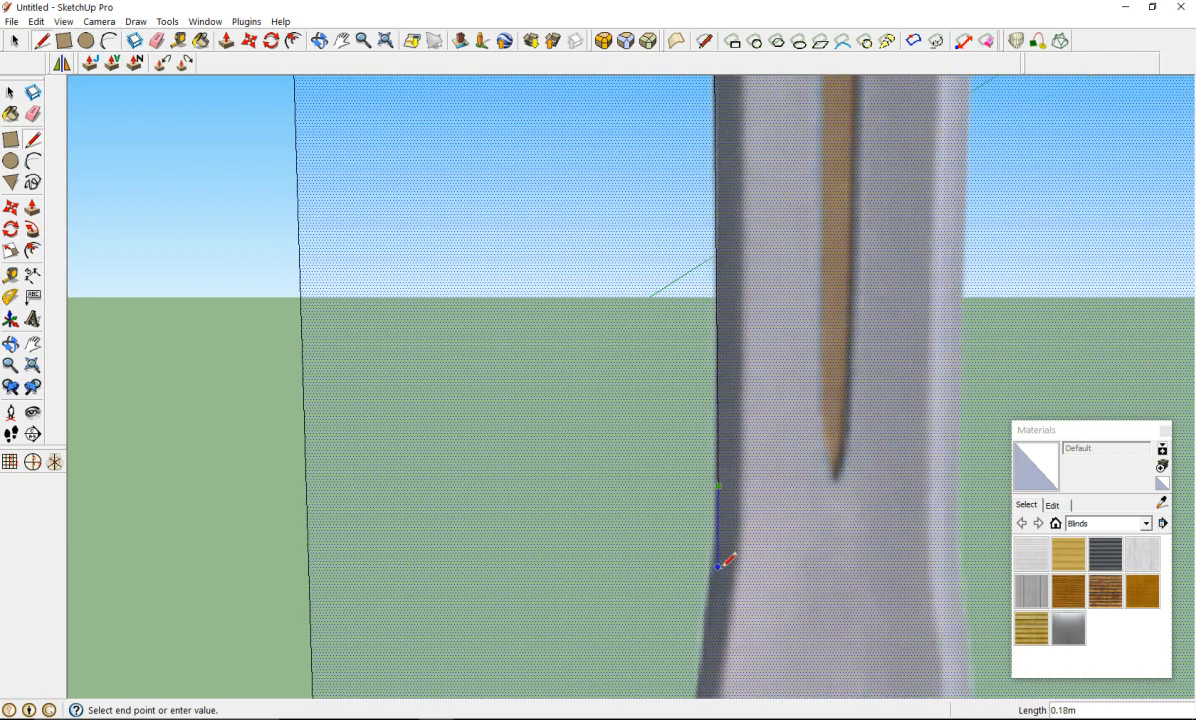
scroll(715, 519, down, 4)
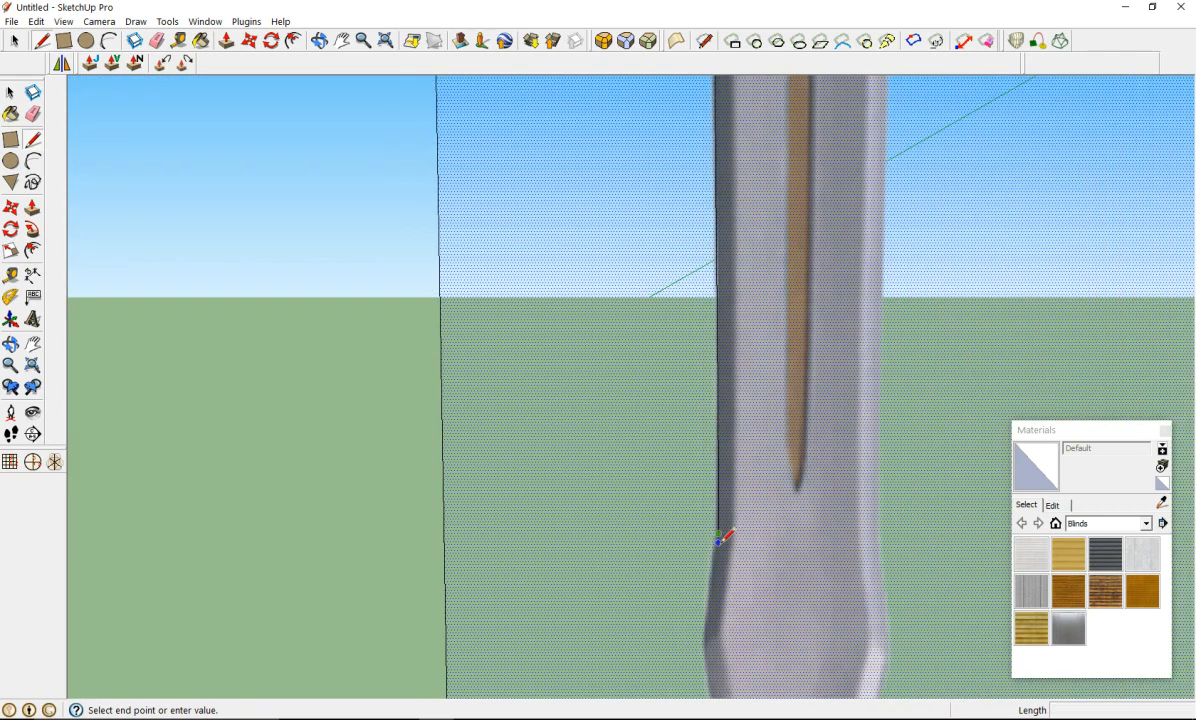
scroll(717, 589, up, 3)
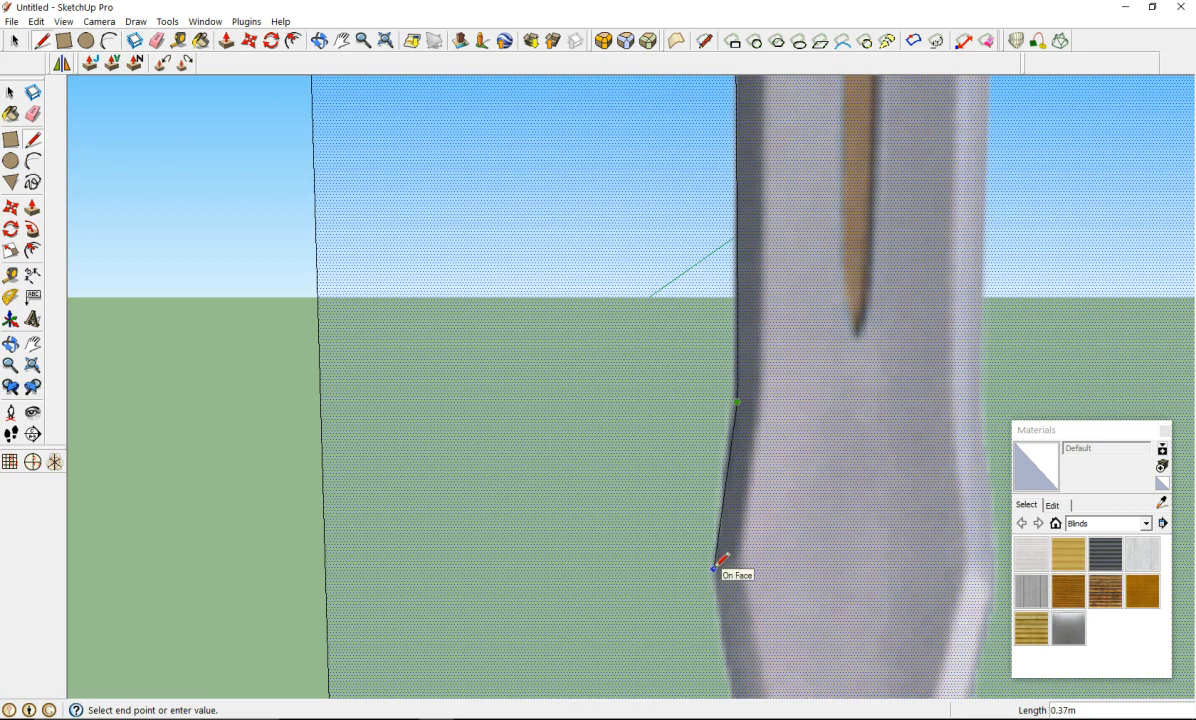
Step: Trace the blade's left edge from the widest corner down to the tip with two segments, the last about 0.66 m long
scroll(717, 562, down, 5)
scroll(722, 575, up, 4)
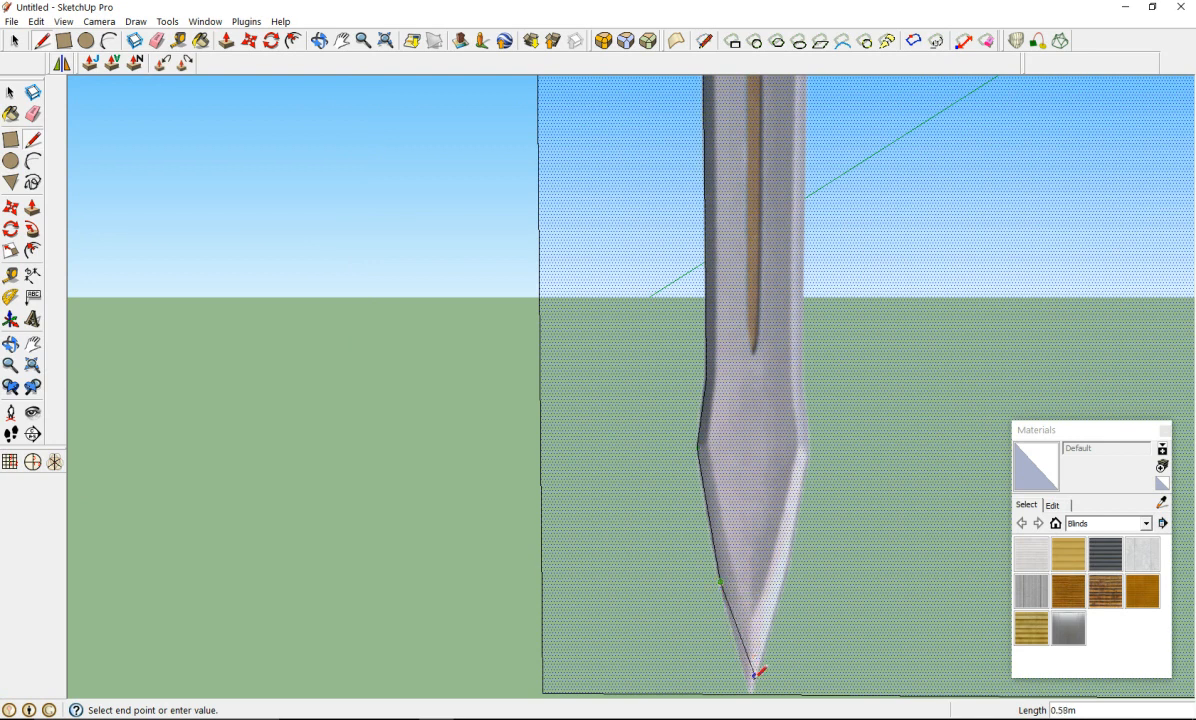
scroll(752, 668, up, 3)
scroll(753, 675, down, 4)
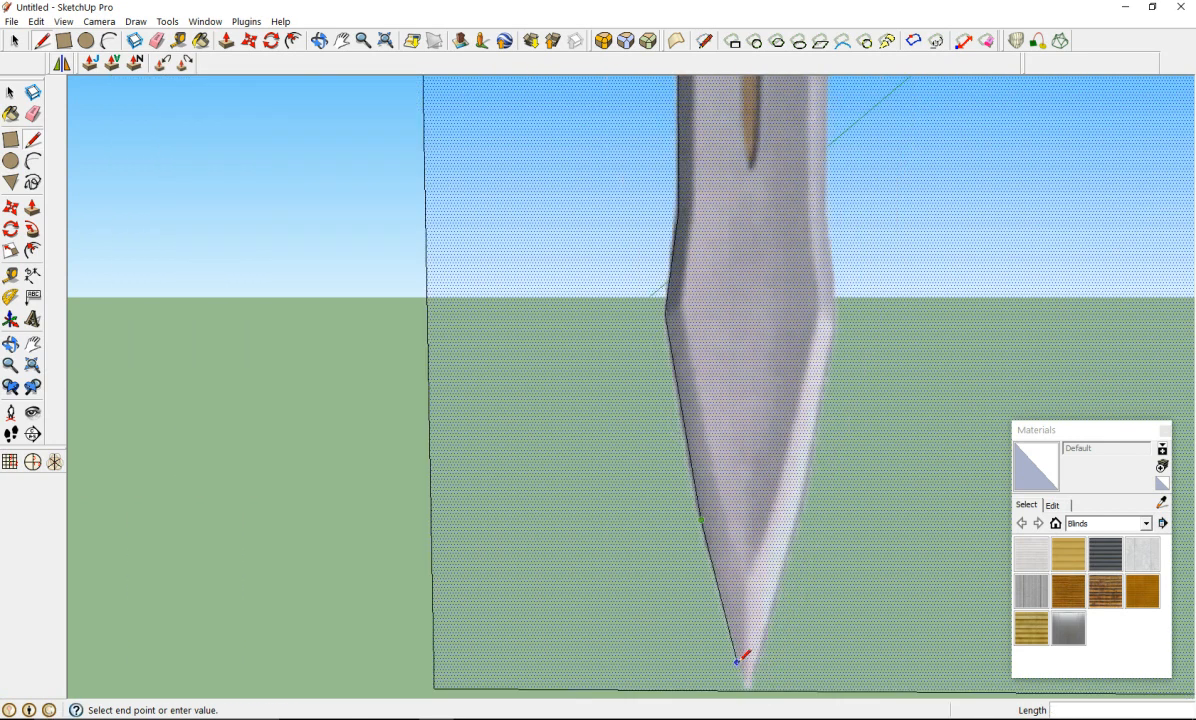
scroll(745, 660, up, 4)
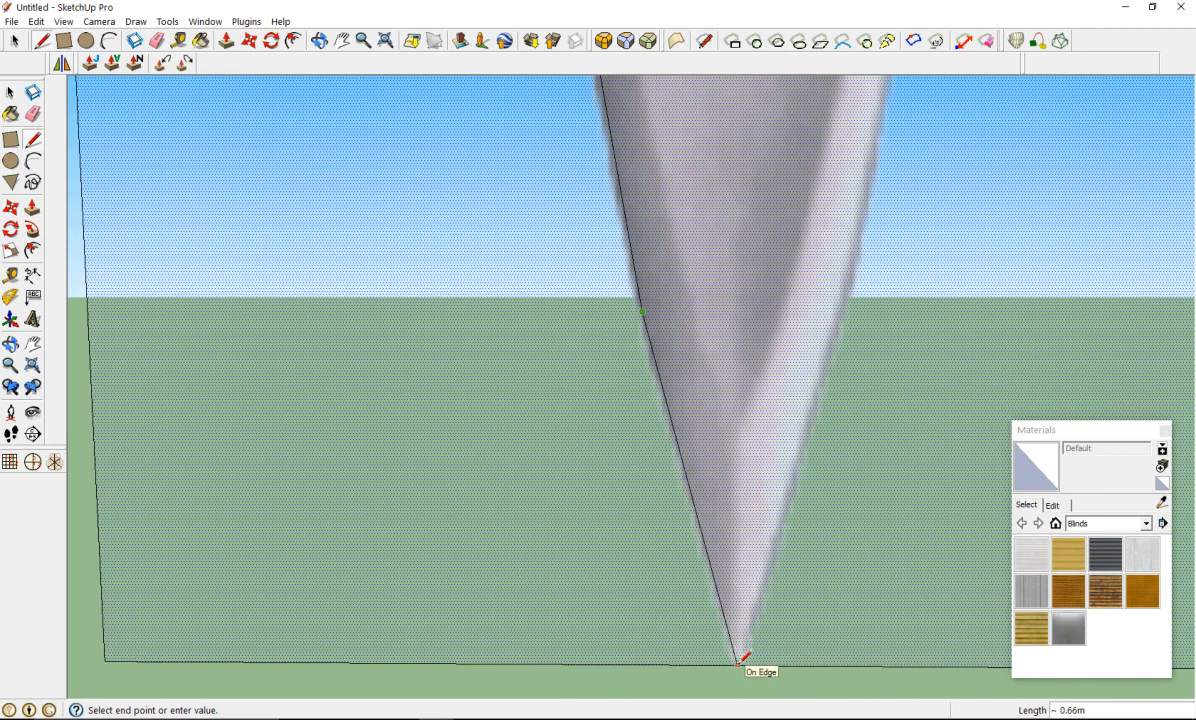
click(738, 662)
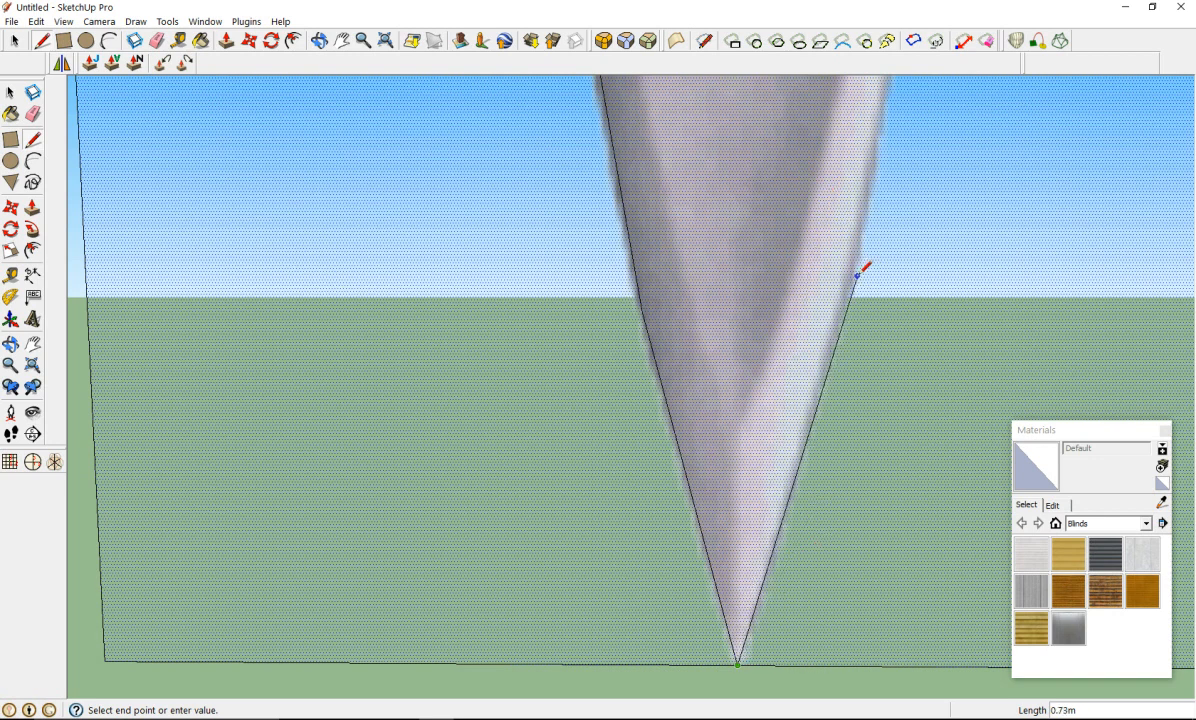
Step: Trace the first segment of the blade's right edge up from the tip, ending level with the matching vertex on the left edge
scroll(830, 297, down, 3)
scroll(850, 289, down, 3)
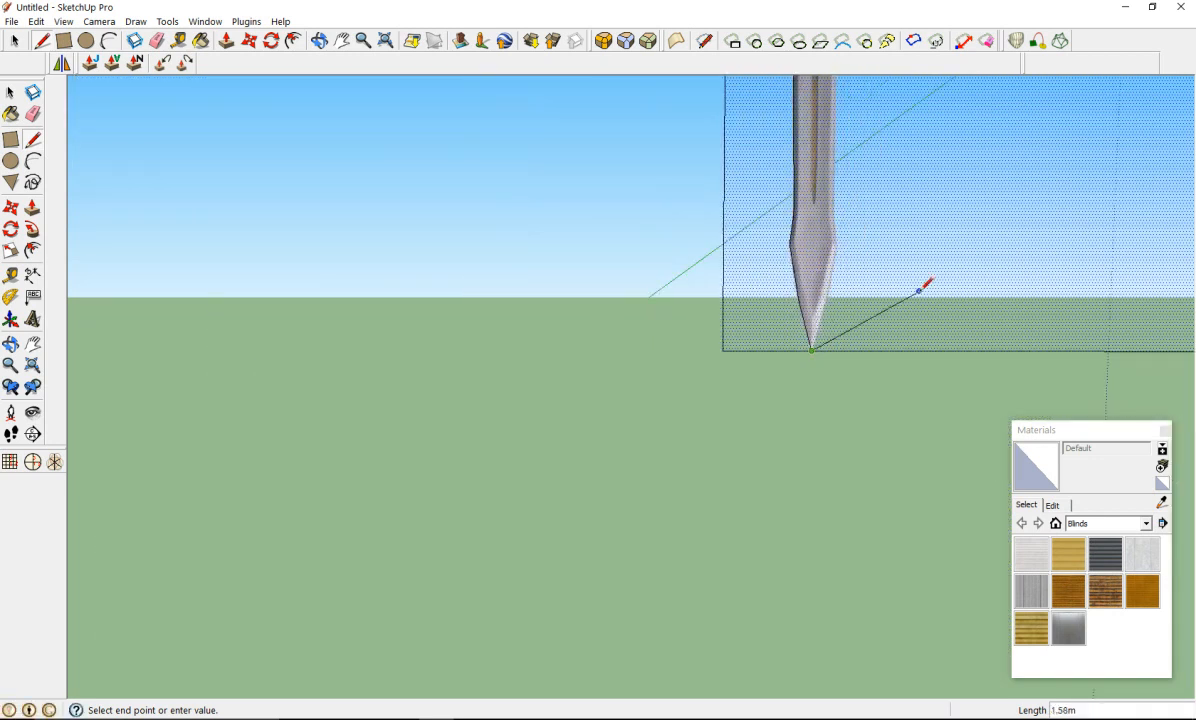
scroll(860, 281, up, 5)
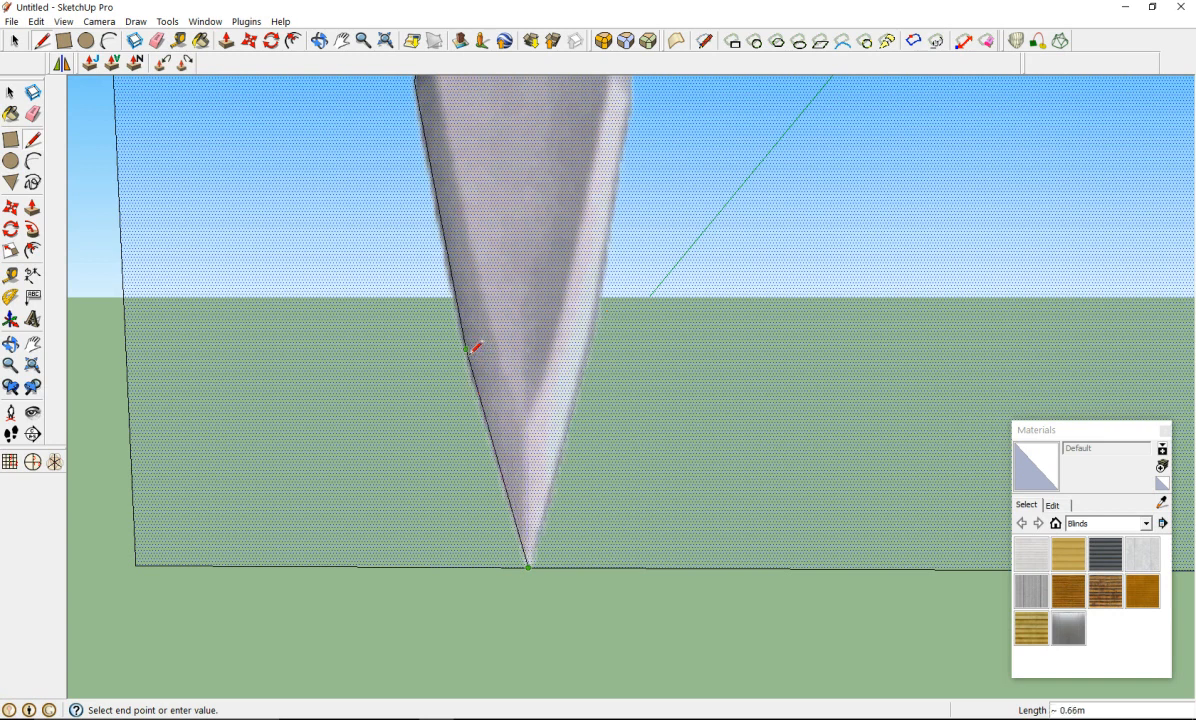
click(593, 347)
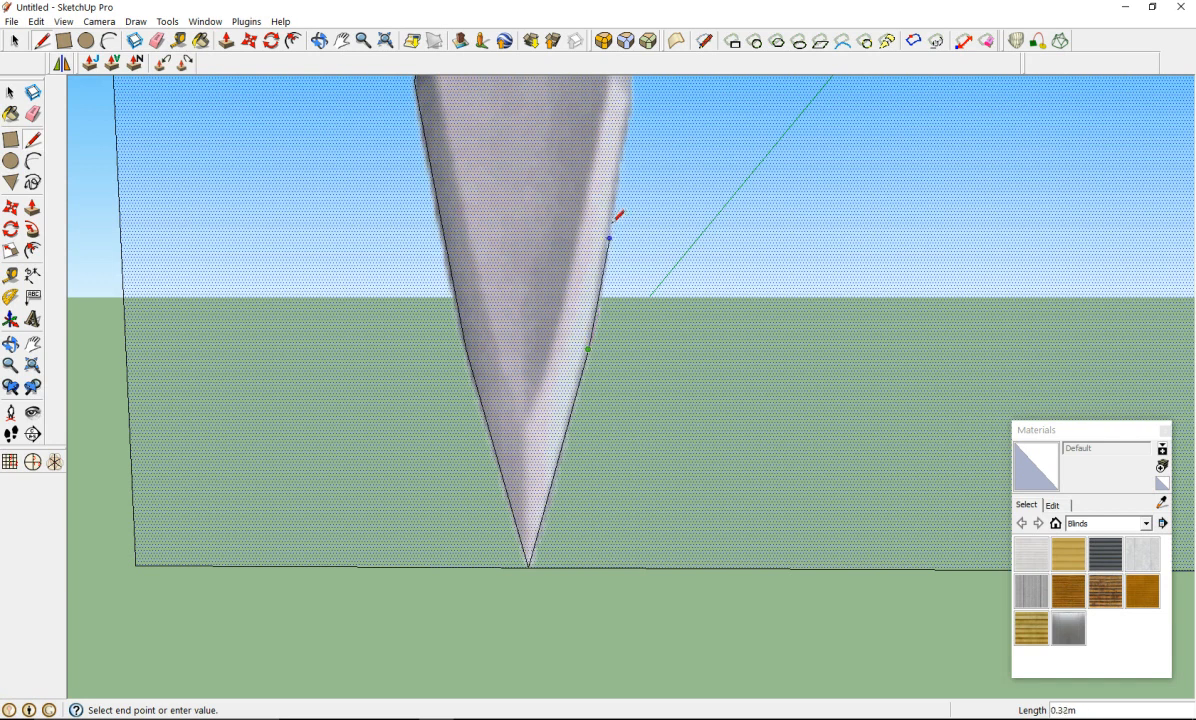
Step: Continue up the right edge with a segment about 0.76 m long to the widest corner and one about 0.37 m long along the flare
scroll(634, 110, down, 4)
scroll(650, 82, up, 5)
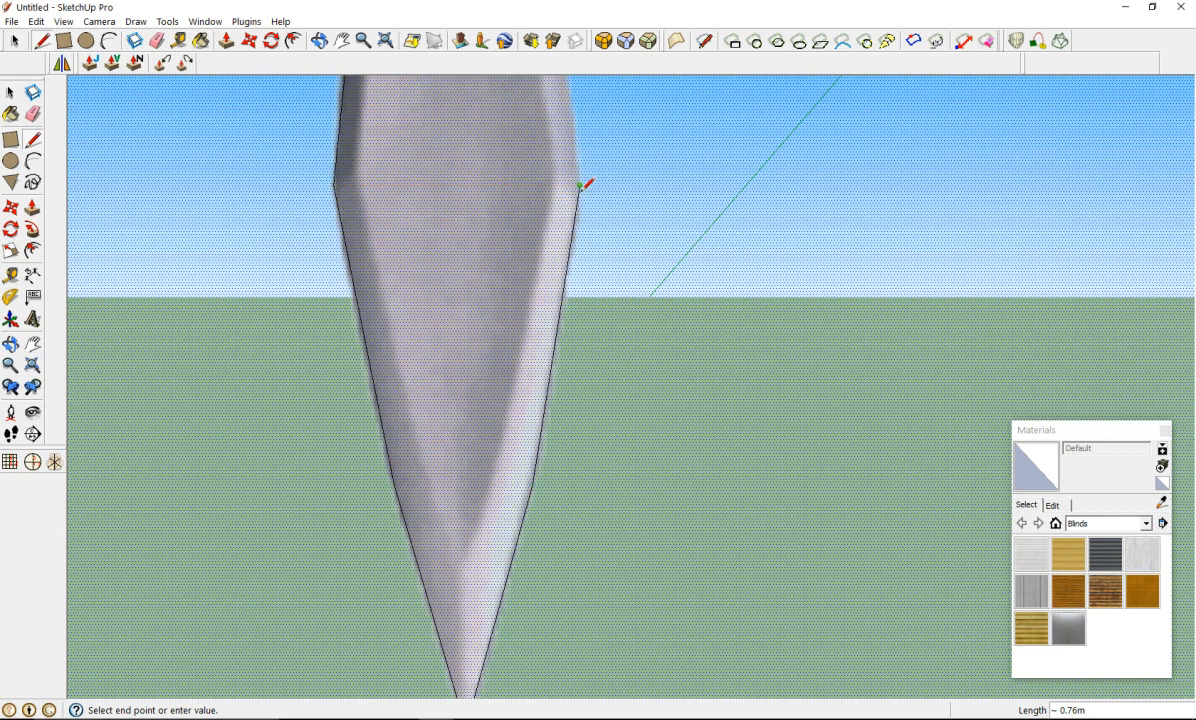
scroll(583, 185, down, 5)
scroll(610, 105, up, 5)
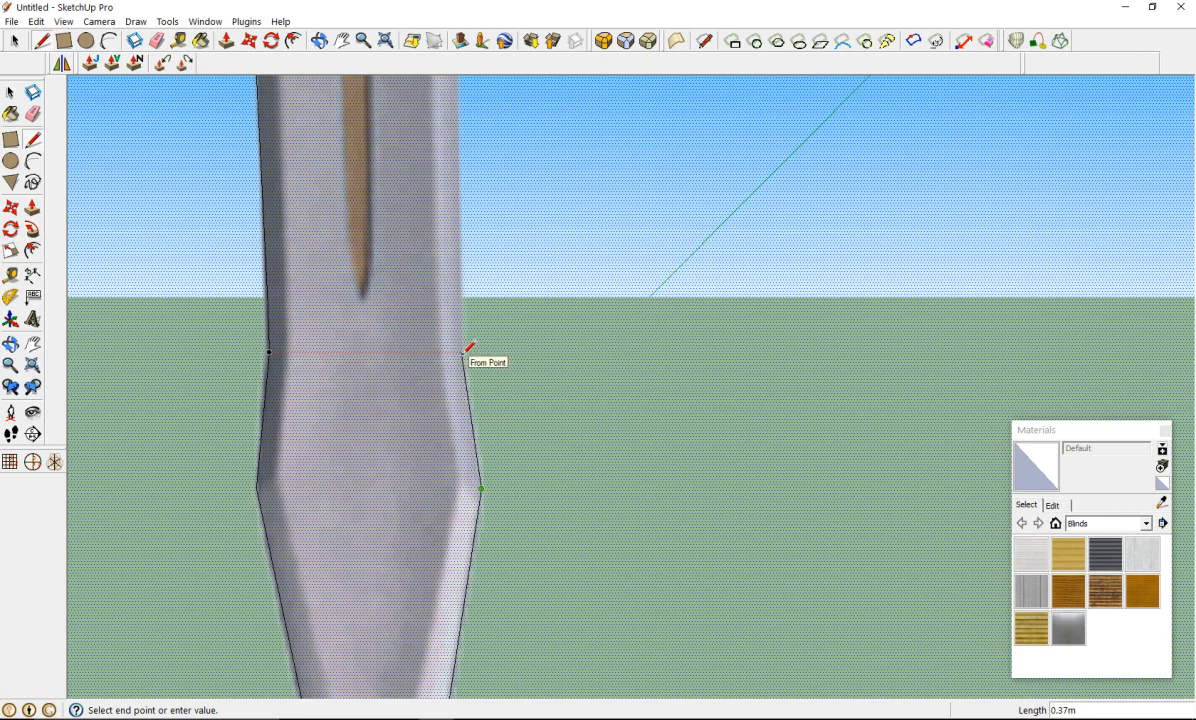
Step: Trace the long straight part of the blade's right edge above the flare with two segments, the upper one about 1.75 m long
scroll(465, 330, down, 6)
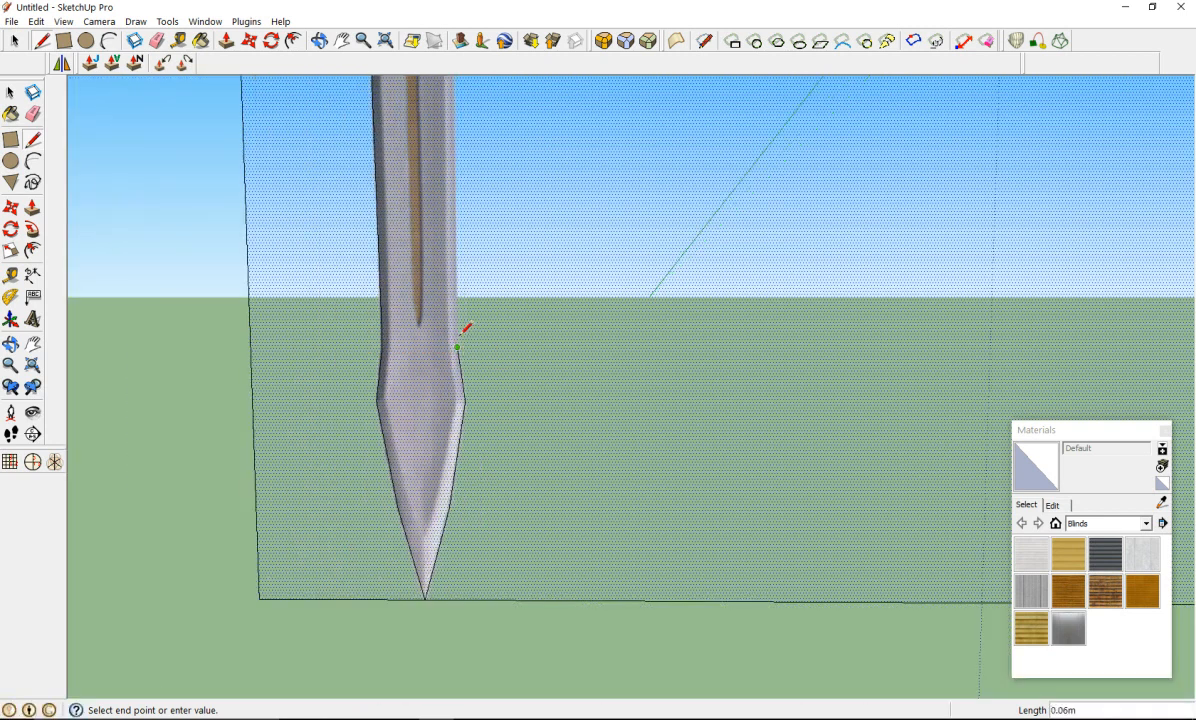
scroll(470, 200, up, 8)
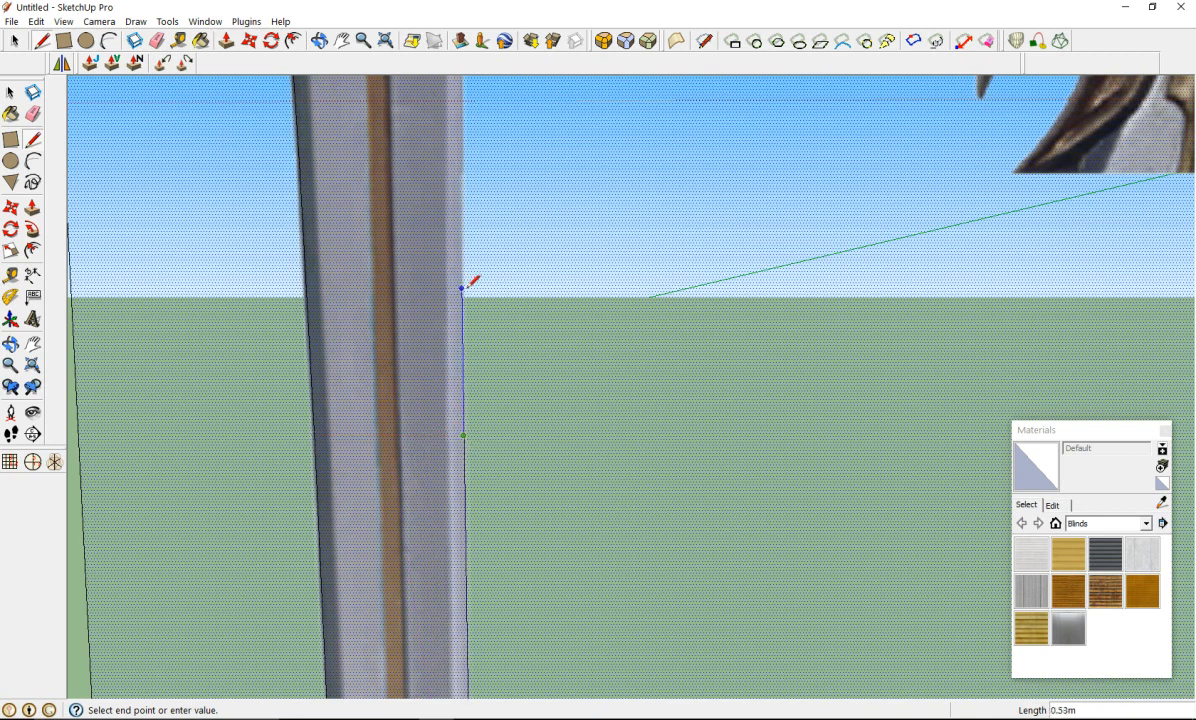
scroll(472, 256, down, 3)
scroll(485, 160, up, 5)
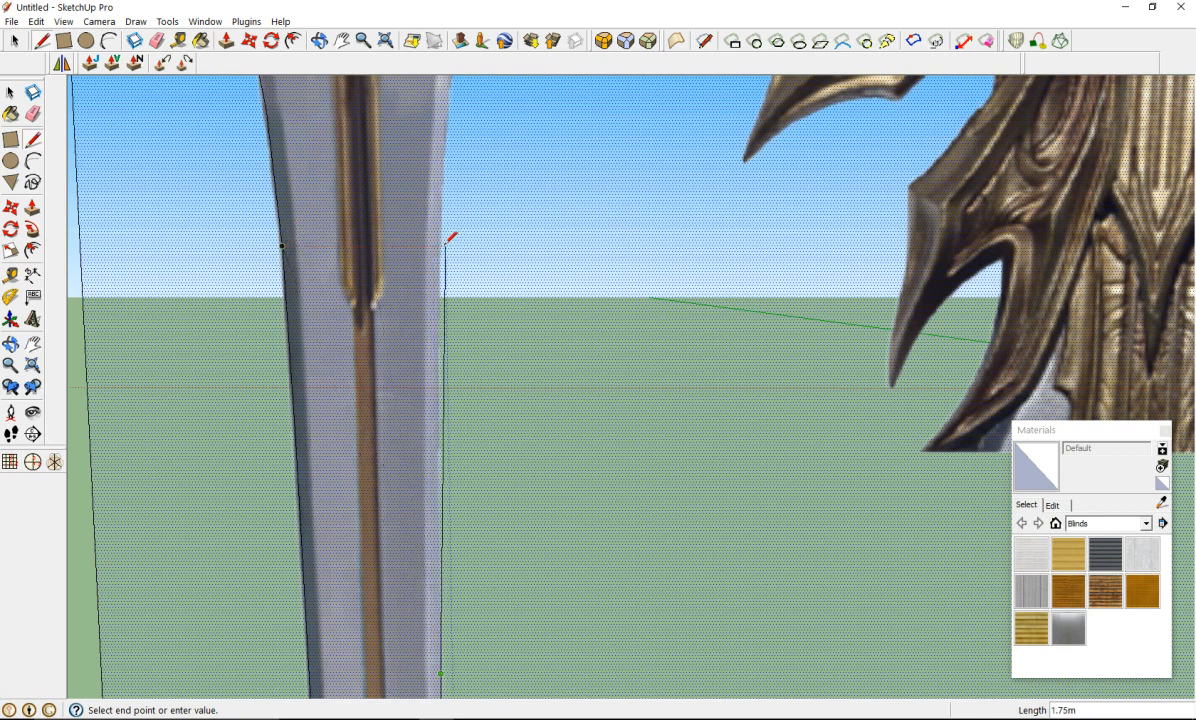
scroll(446, 233, up, 5)
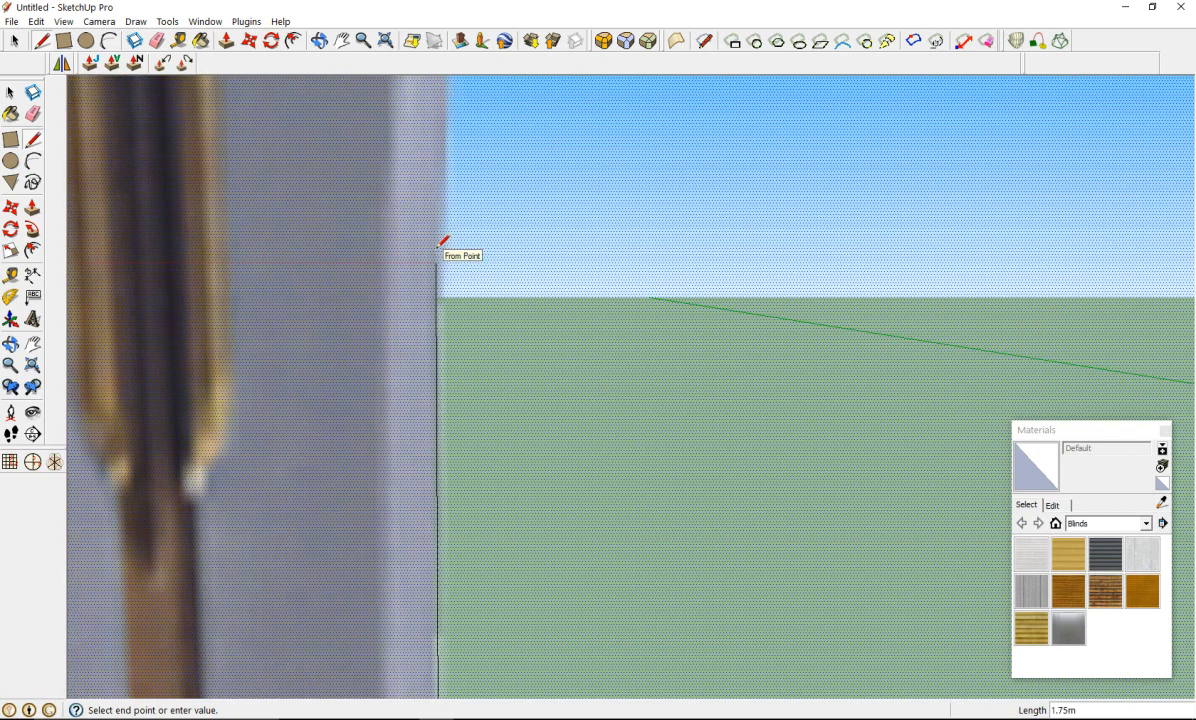
scroll(443, 240, down, 5)
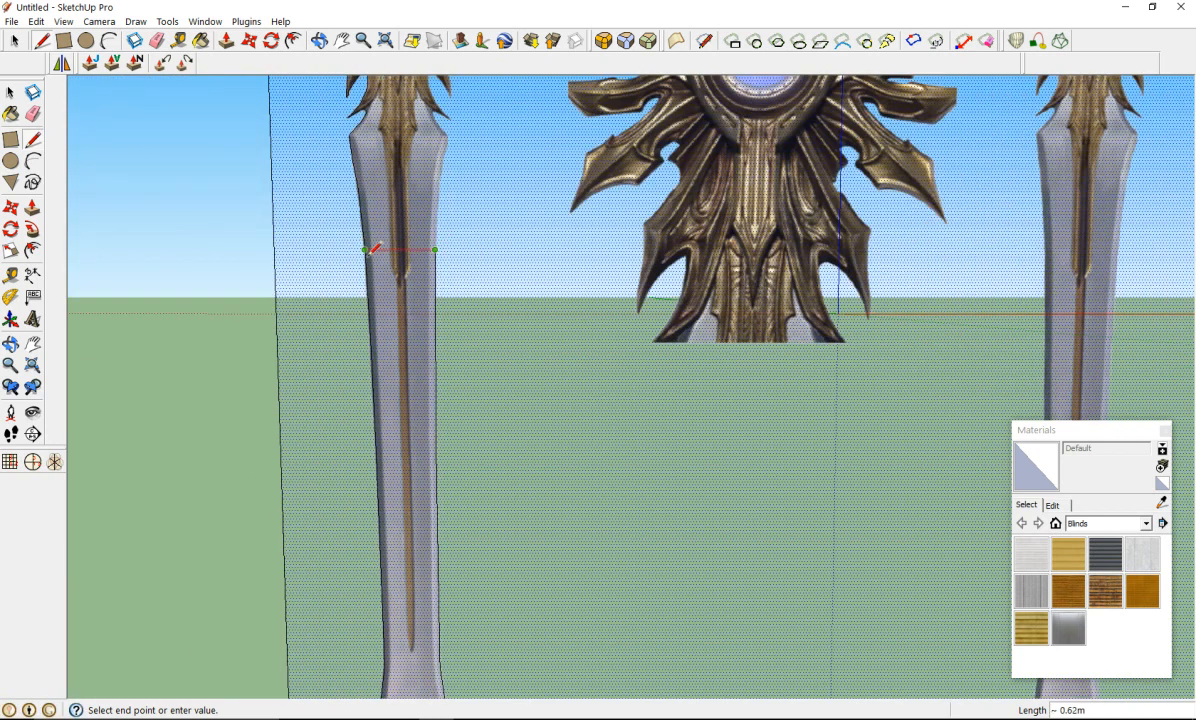
click(358, 186)
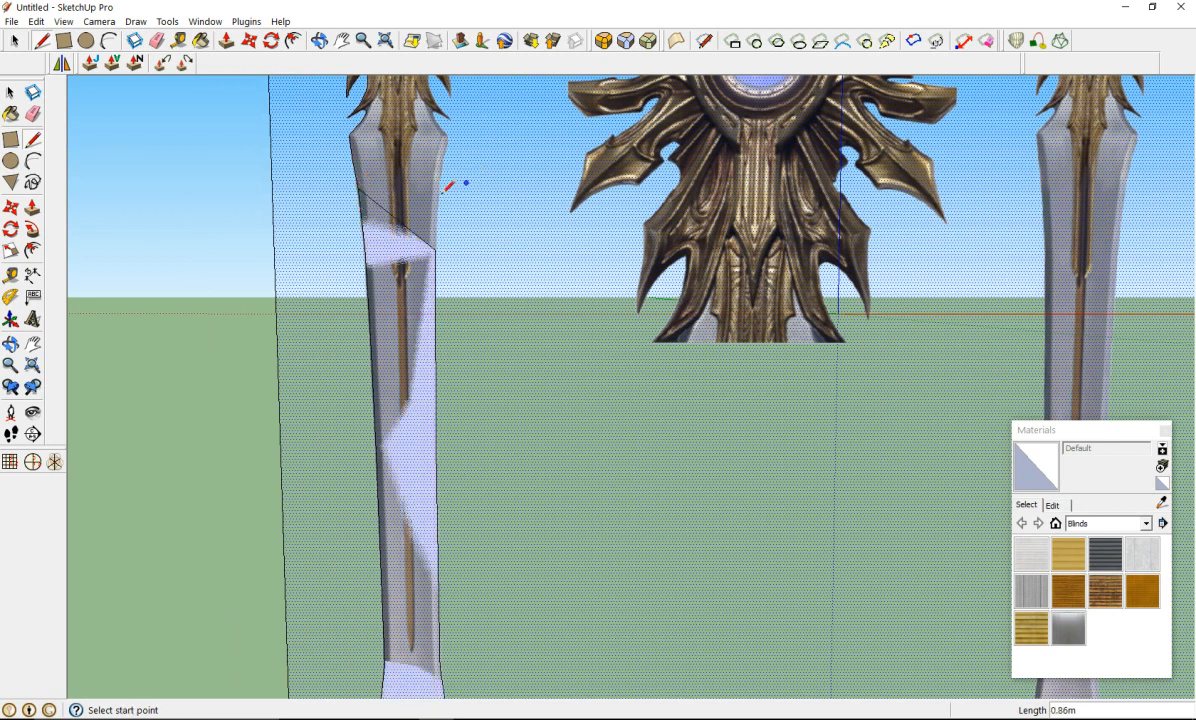
scroll(445, 190, up, 5)
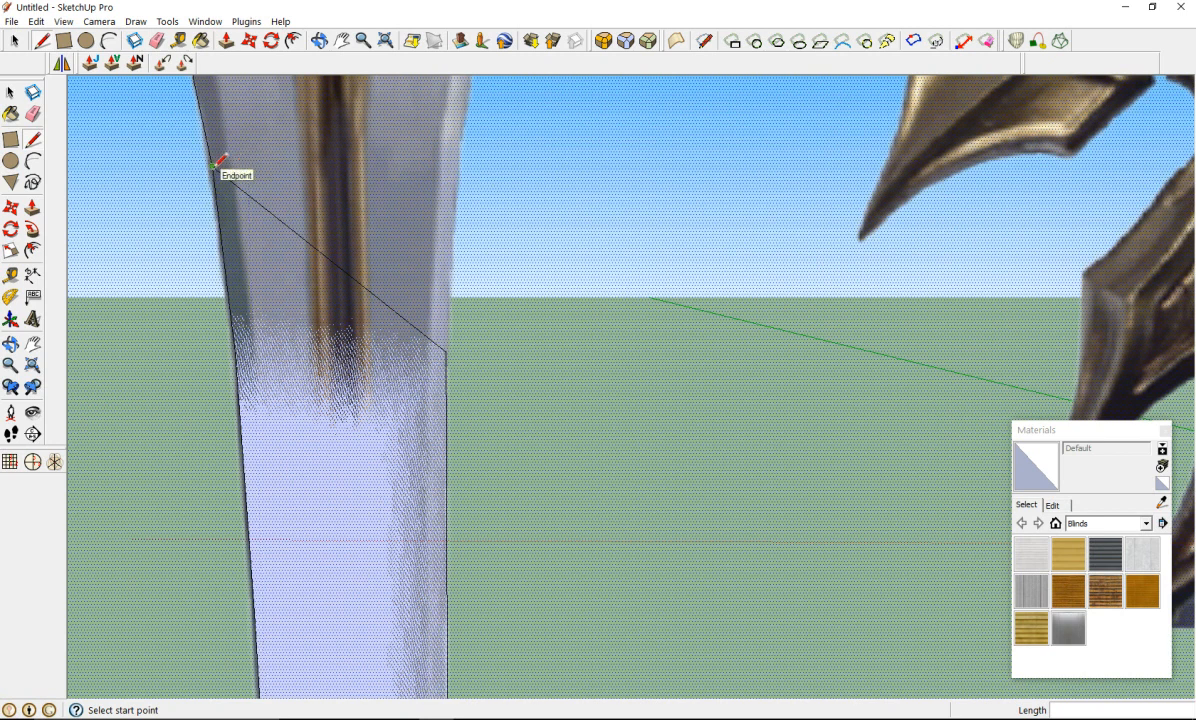
key(ctrl+z)
Step: Extend the right edge upward with two segments ending level with the left edge's vertices, the second about 0.25 m long
click(446, 351)
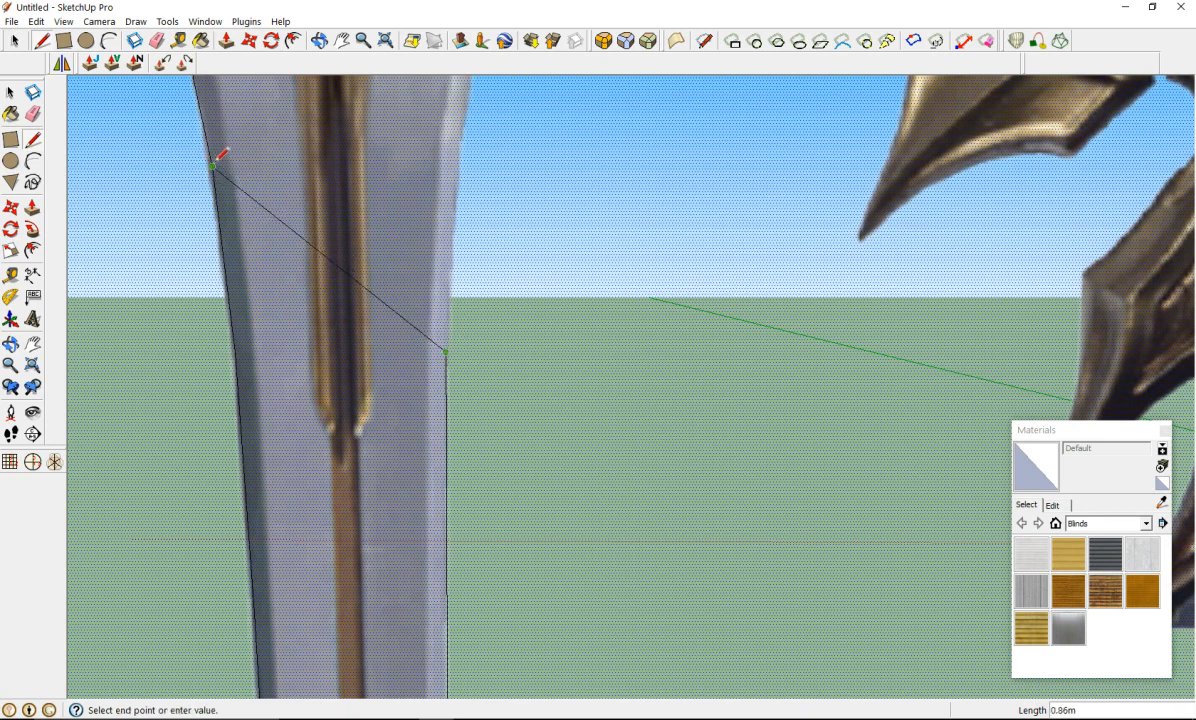
click(460, 166)
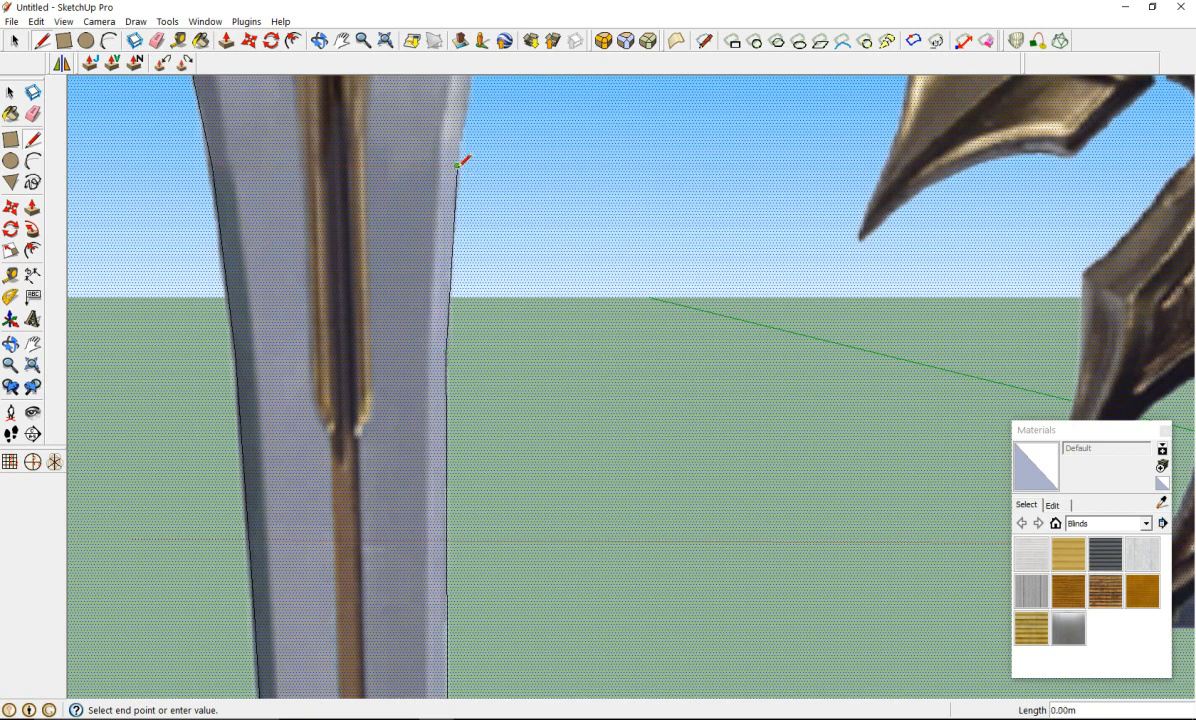
scroll(460, 166, down, 4)
scroll(458, 88, up, 3)
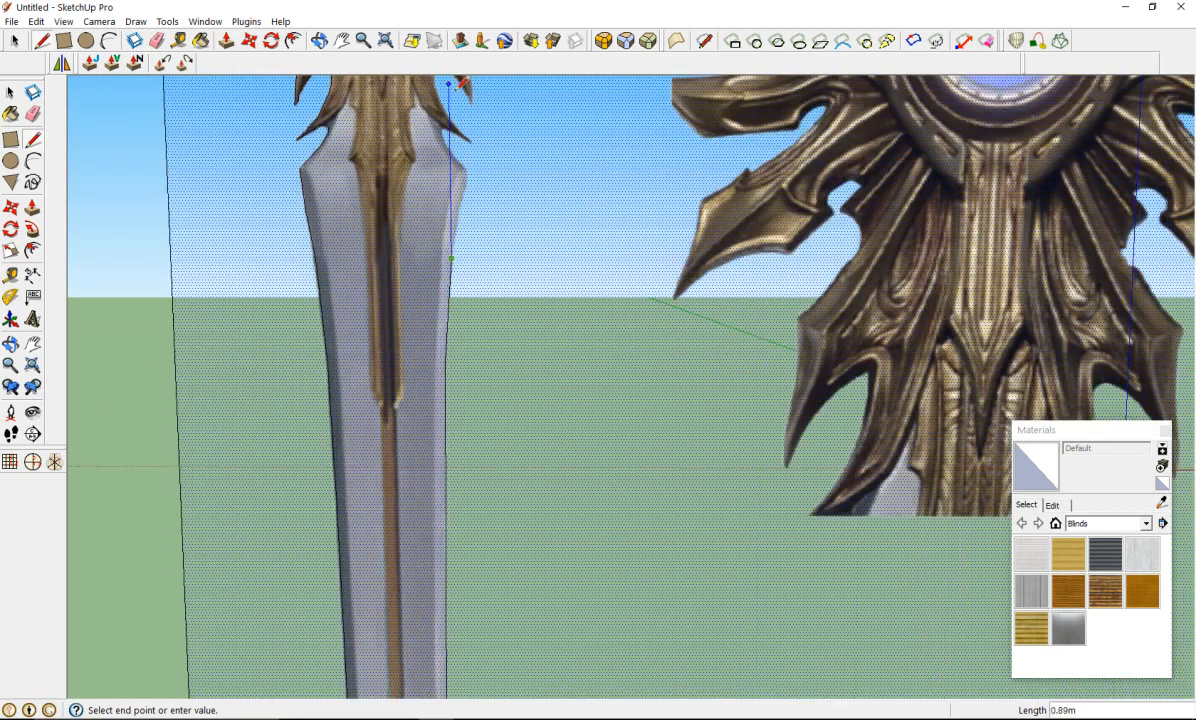
scroll(458, 88, up, 3)
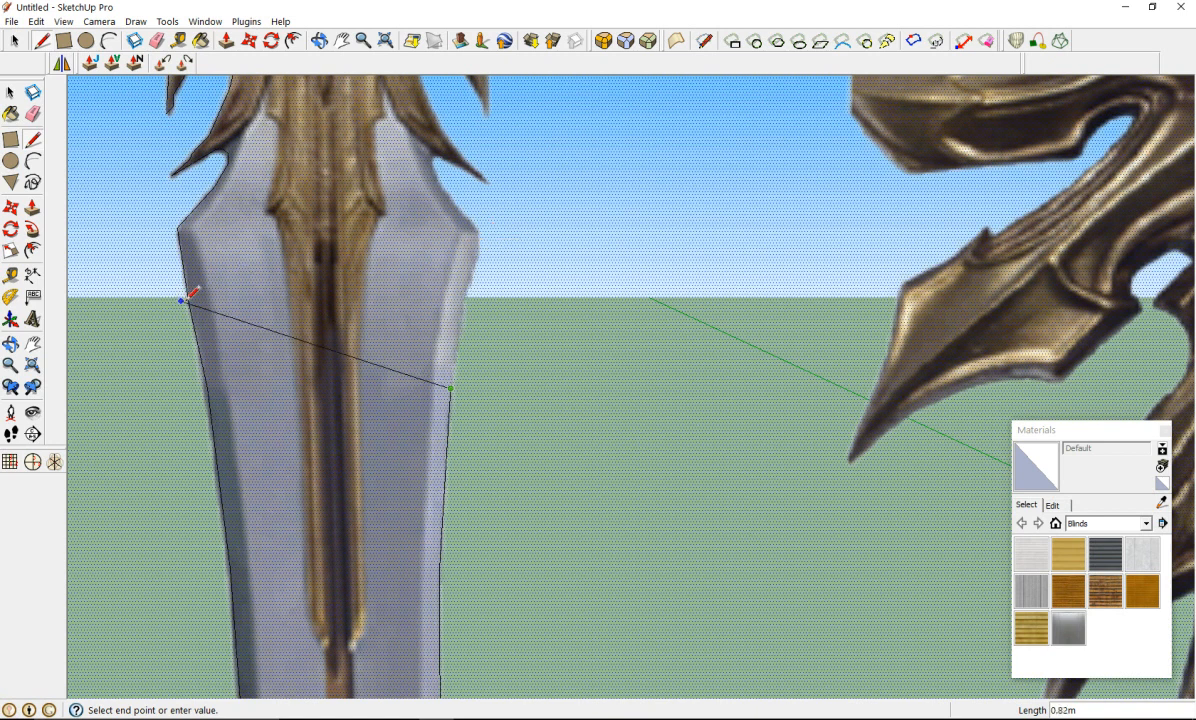
click(467, 301)
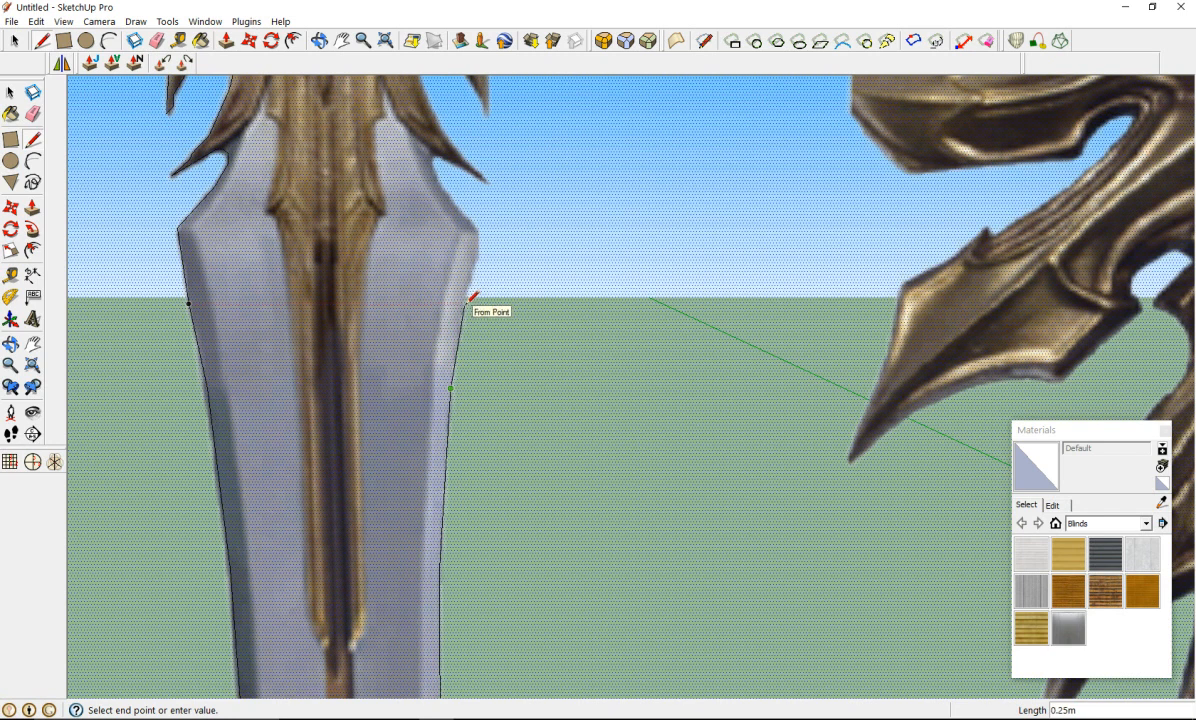
click(467, 300)
Step: Trace the blade's right edge up to its upper outer corner below the guard with a segment about 0.21 m long
scroll(467, 300, up, 2)
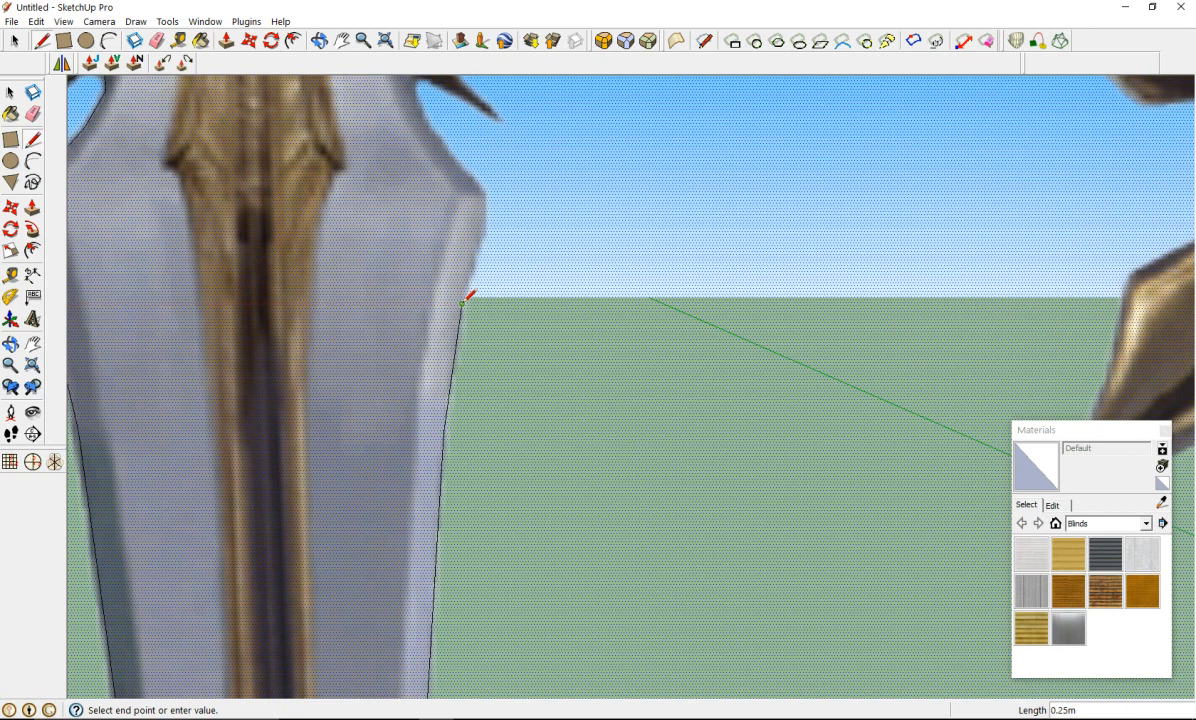
scroll(484, 266, down, 3)
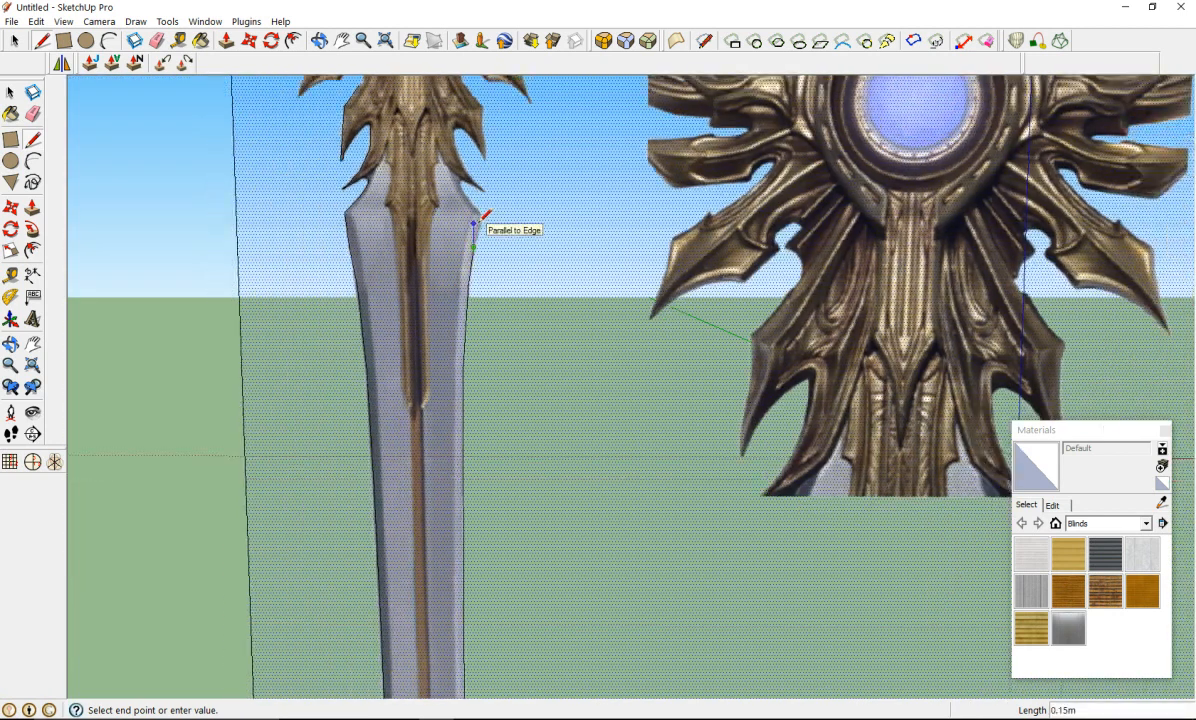
scroll(484, 225, up, 1)
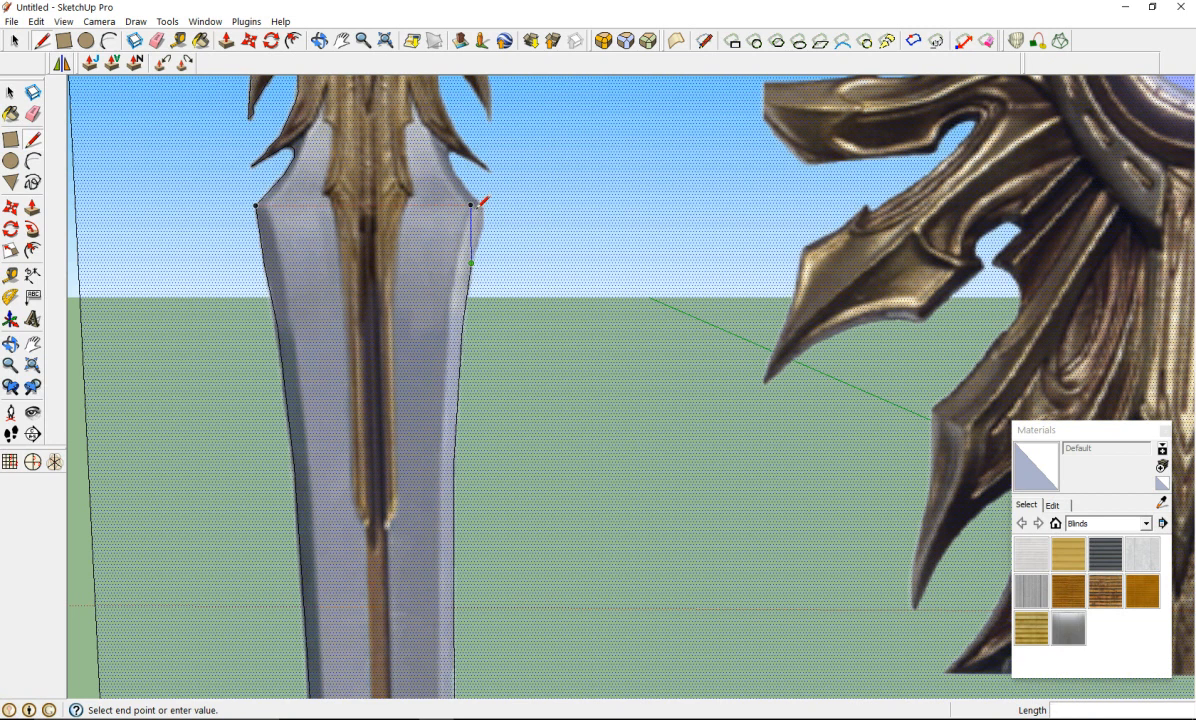
scroll(472, 204, up, 4)
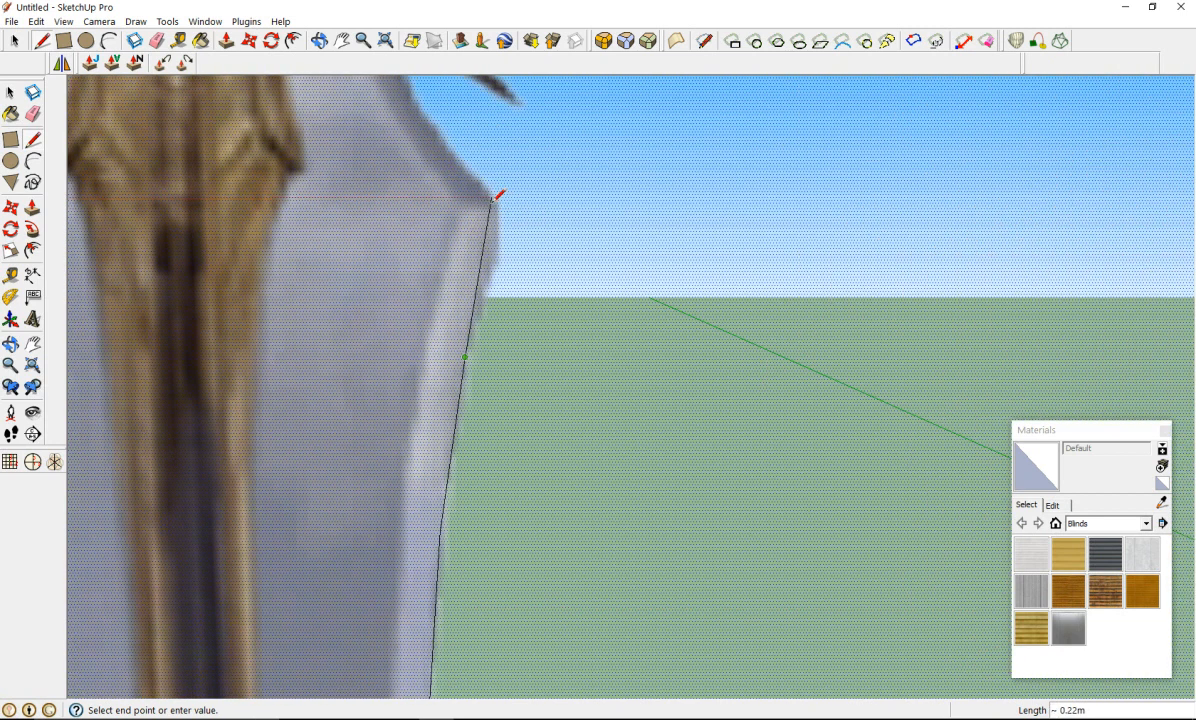
scroll(492, 199, down, 3)
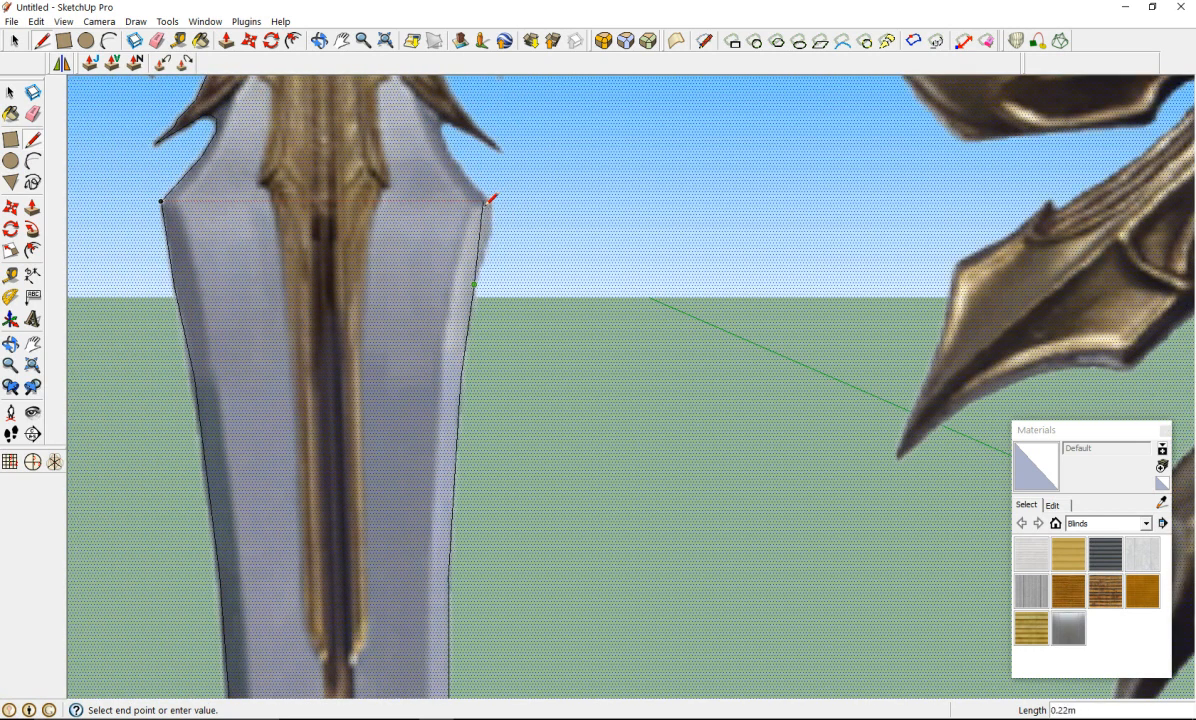
scroll(488, 197, up, 3)
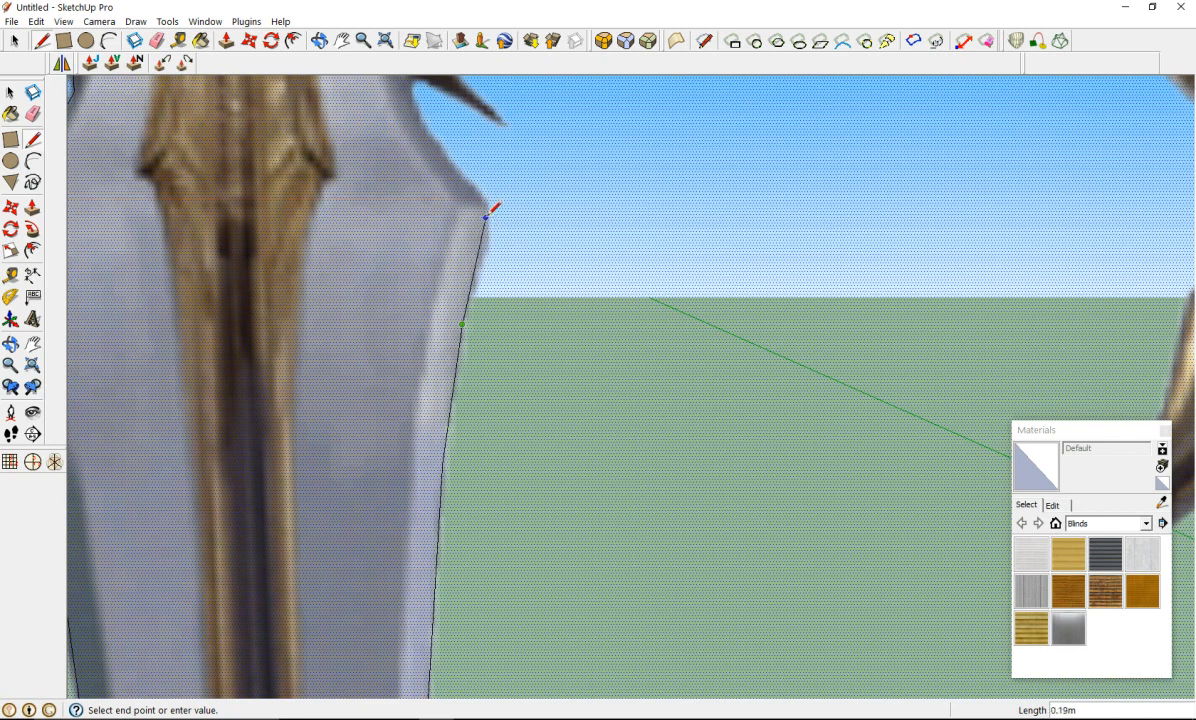
scroll(487, 208, up, 2)
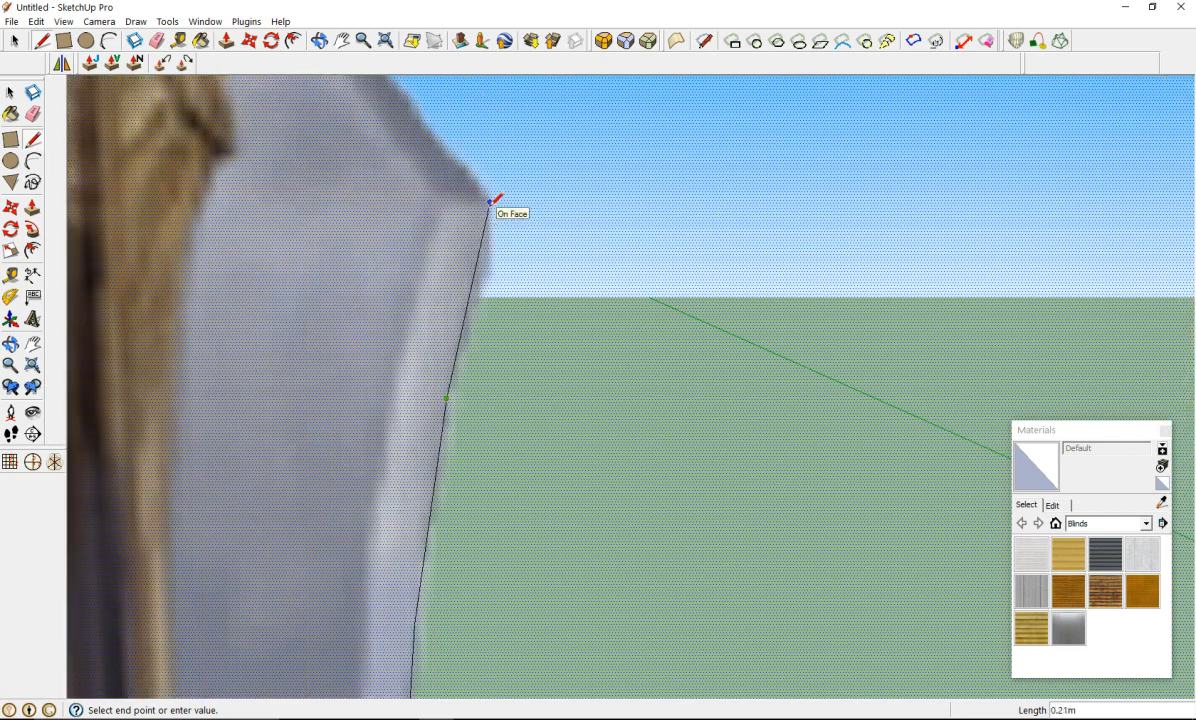
scroll(490, 200, down, 4)
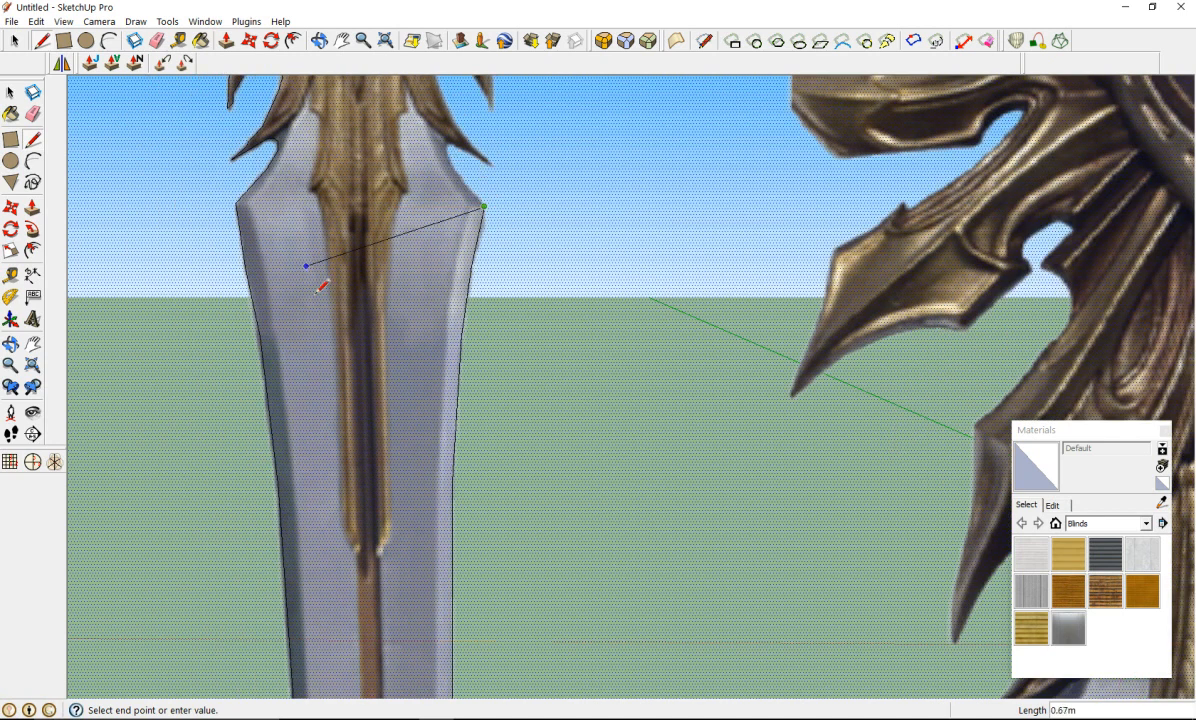
Step: Draw a short horizontal line inward from the left edge's vertex below the upper corner and join its inner end to the next vertex below
click(37, 144)
scroll(327, 298, up, 2)
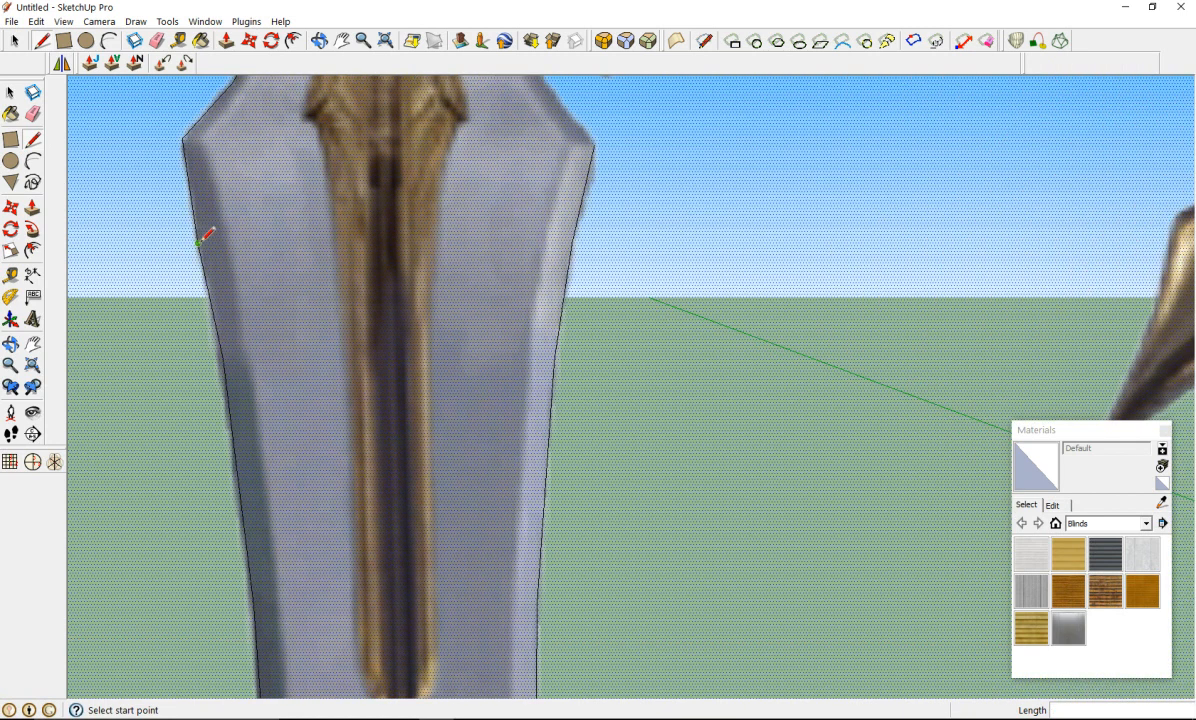
scroll(198, 242, up, 3)
click(198, 242)
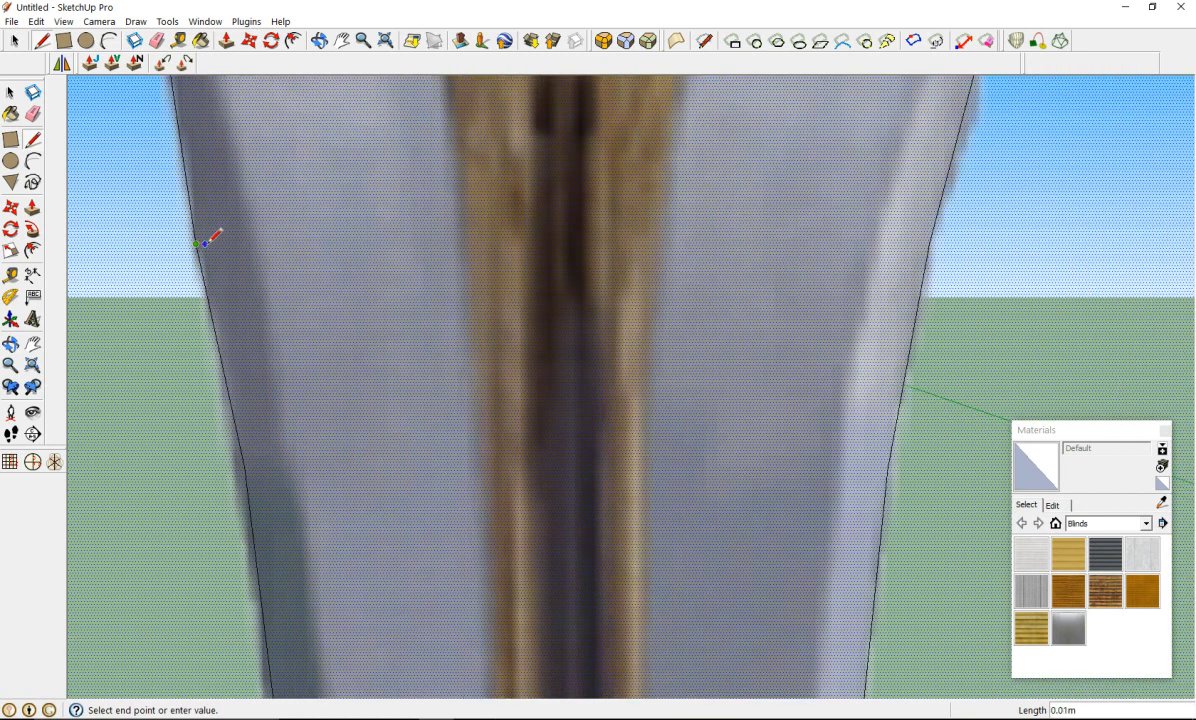
click(245, 466)
scroll(240, 400, down, 2)
scroll(218, 300, up, 2)
Step: Join the inner end of the short horizontal line to the blade's upper left corner
click(227, 340)
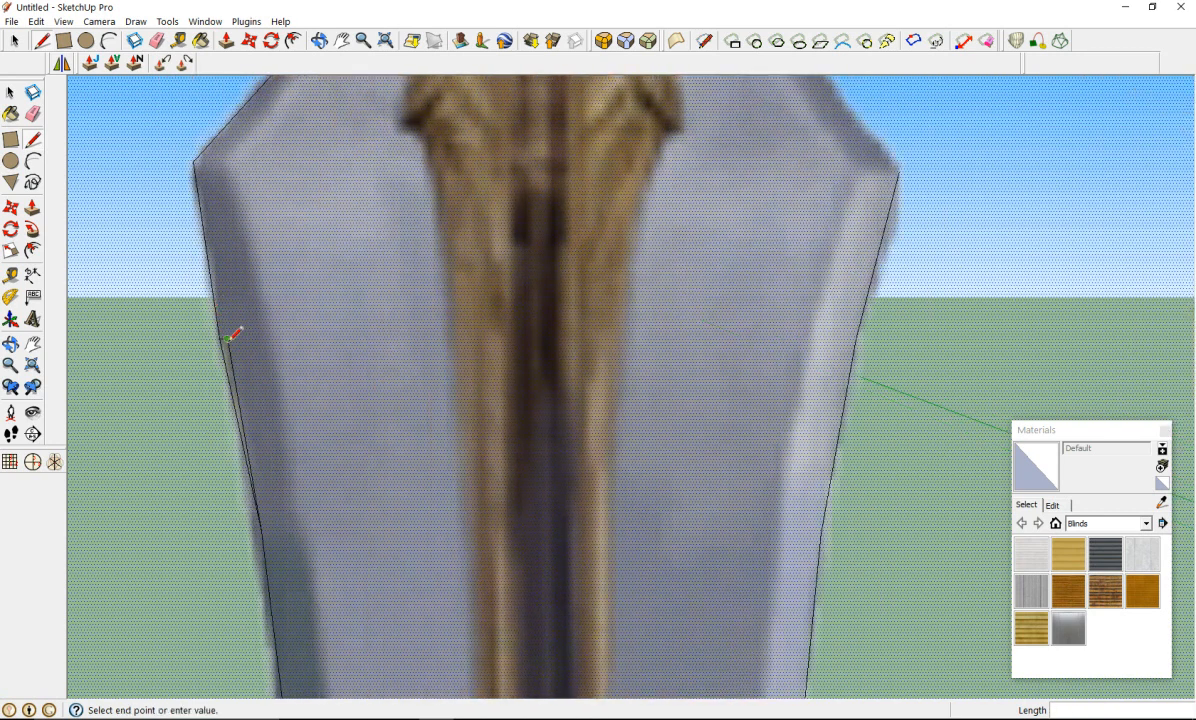
click(193, 160)
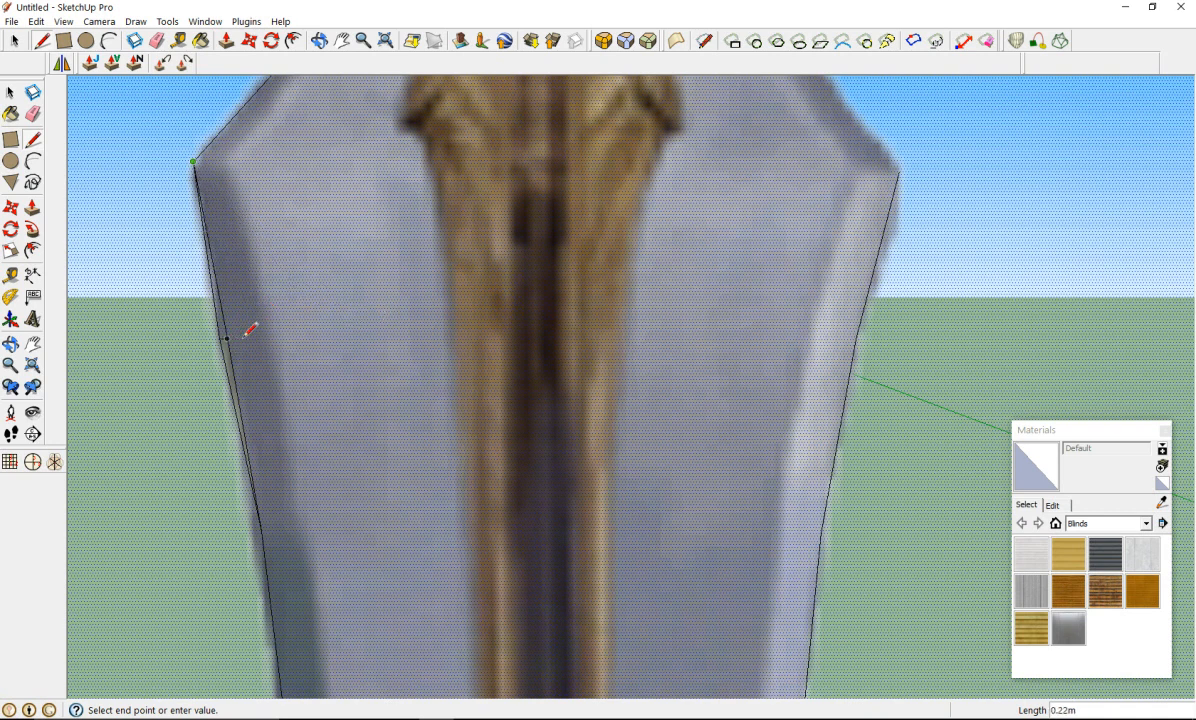
Step: Extend the short horizontal line inward by about 0.01 m and join its new end to the blade's upper left corner and the next vertex below
scroll(250, 330, up, 3)
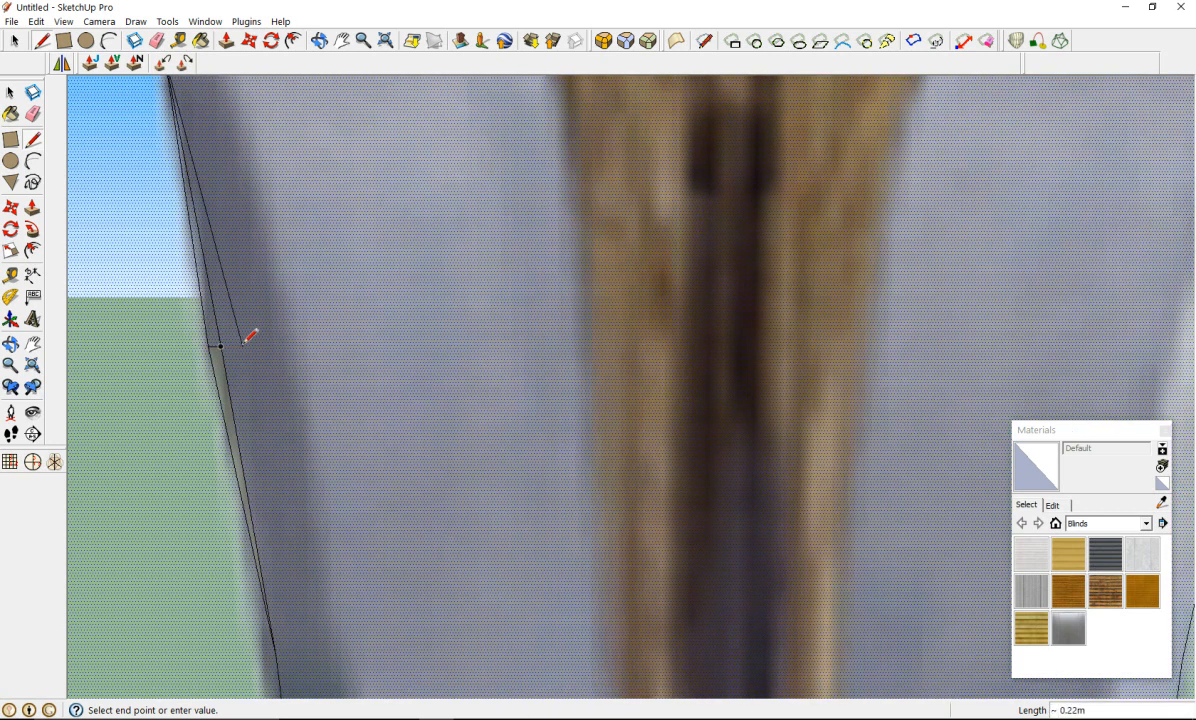
key(Escape)
click(220, 346)
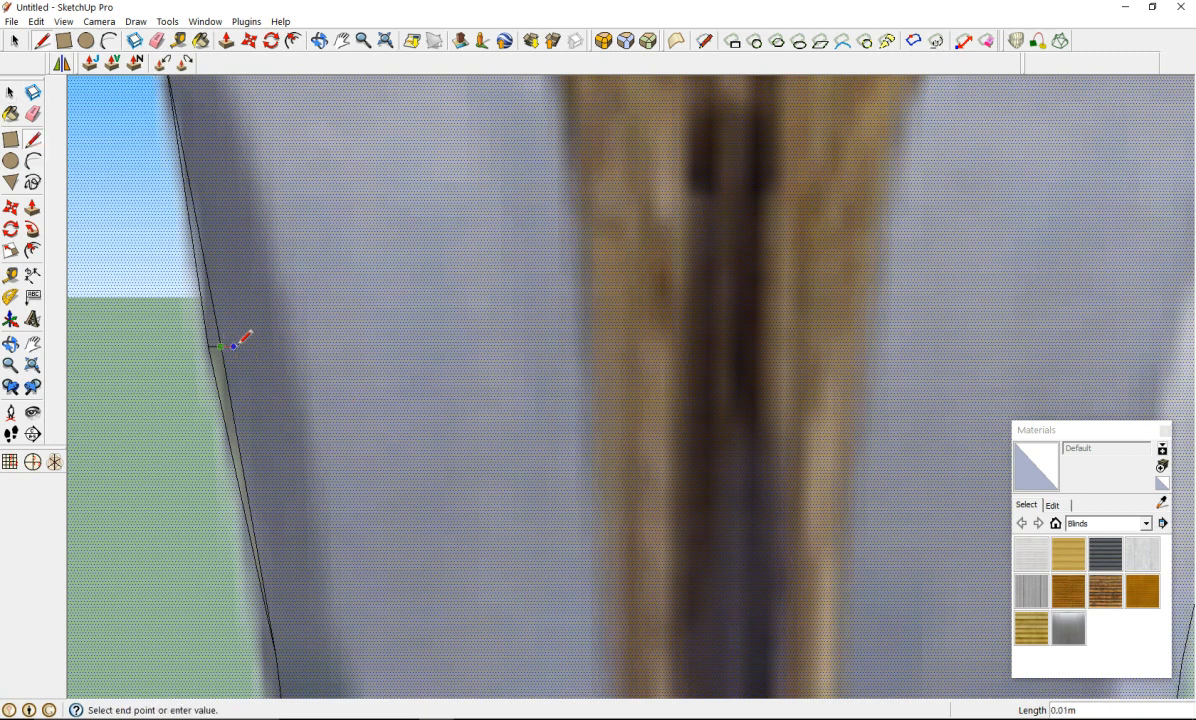
scroll(243, 328, down, 3)
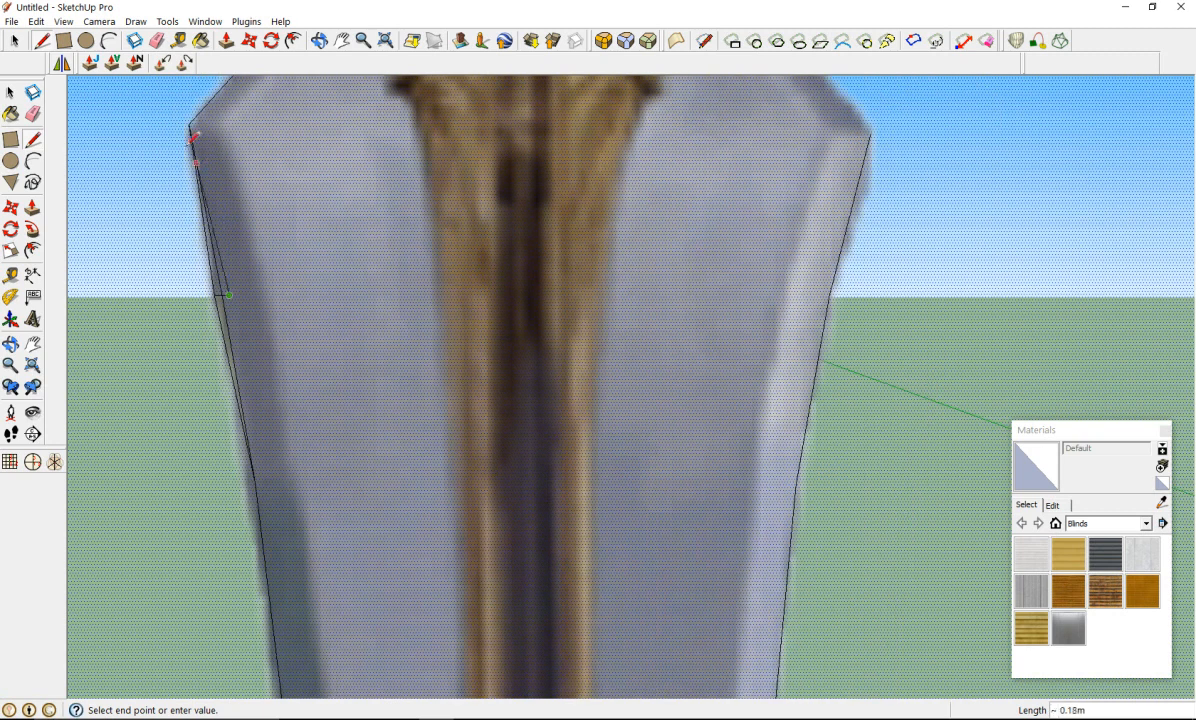
click(190, 125)
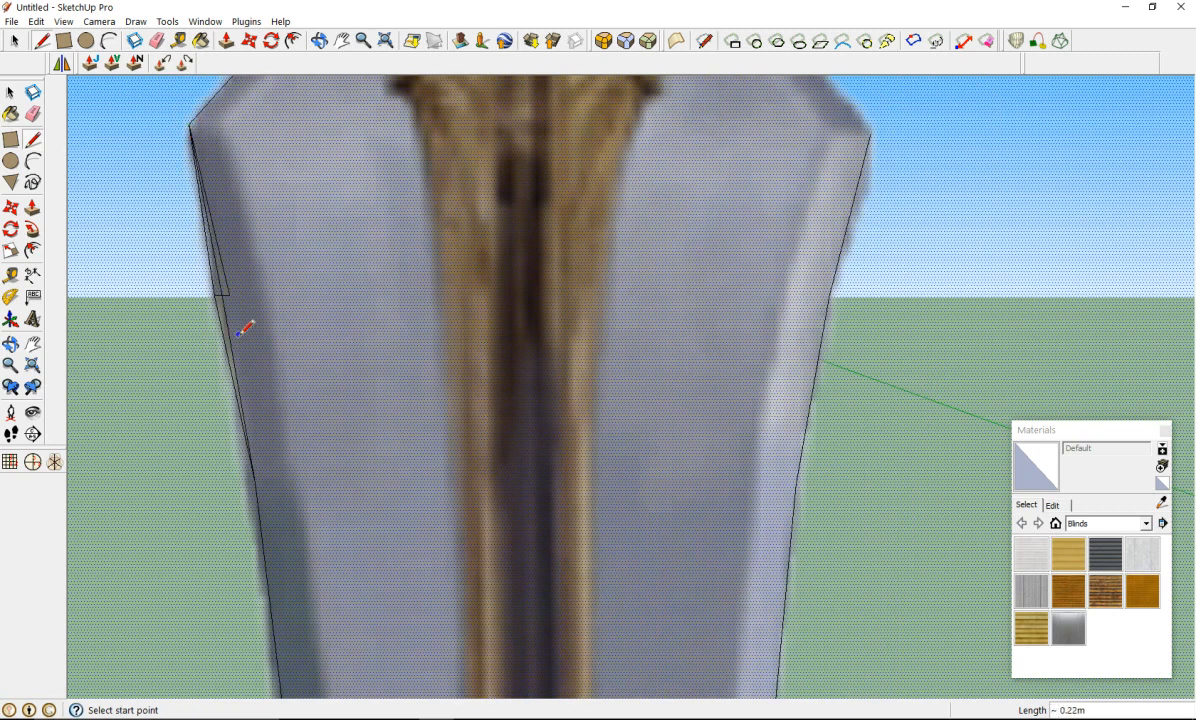
click(229, 296)
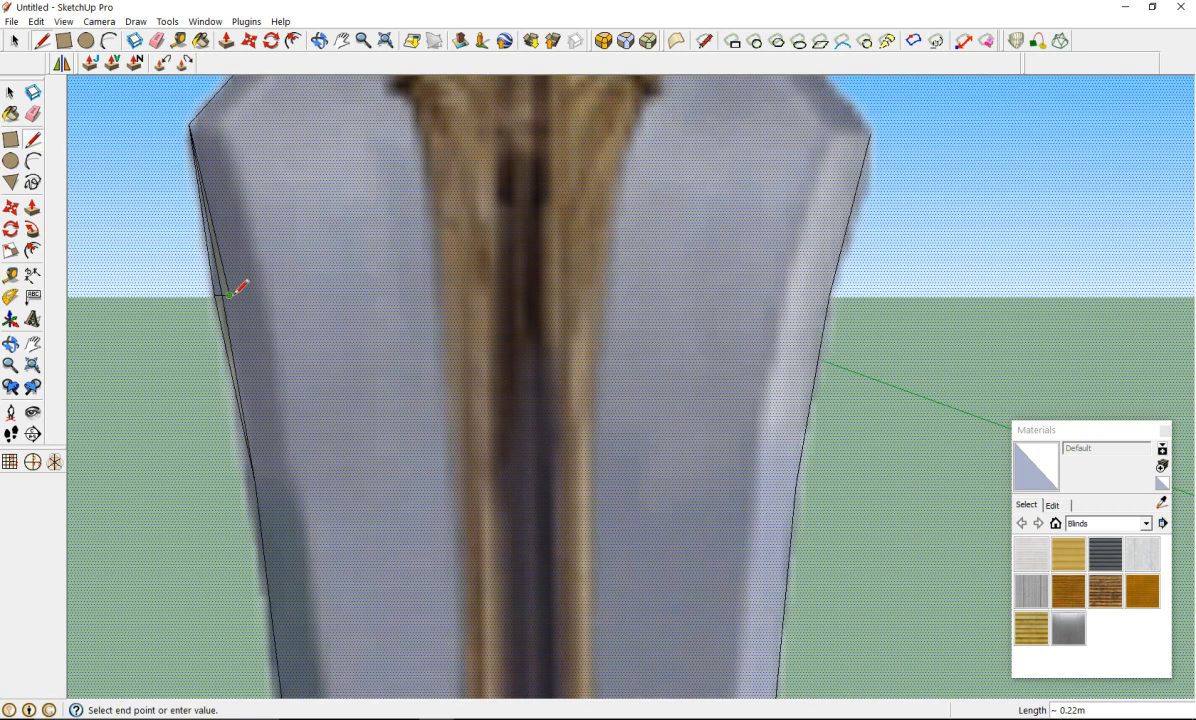
click(256, 482)
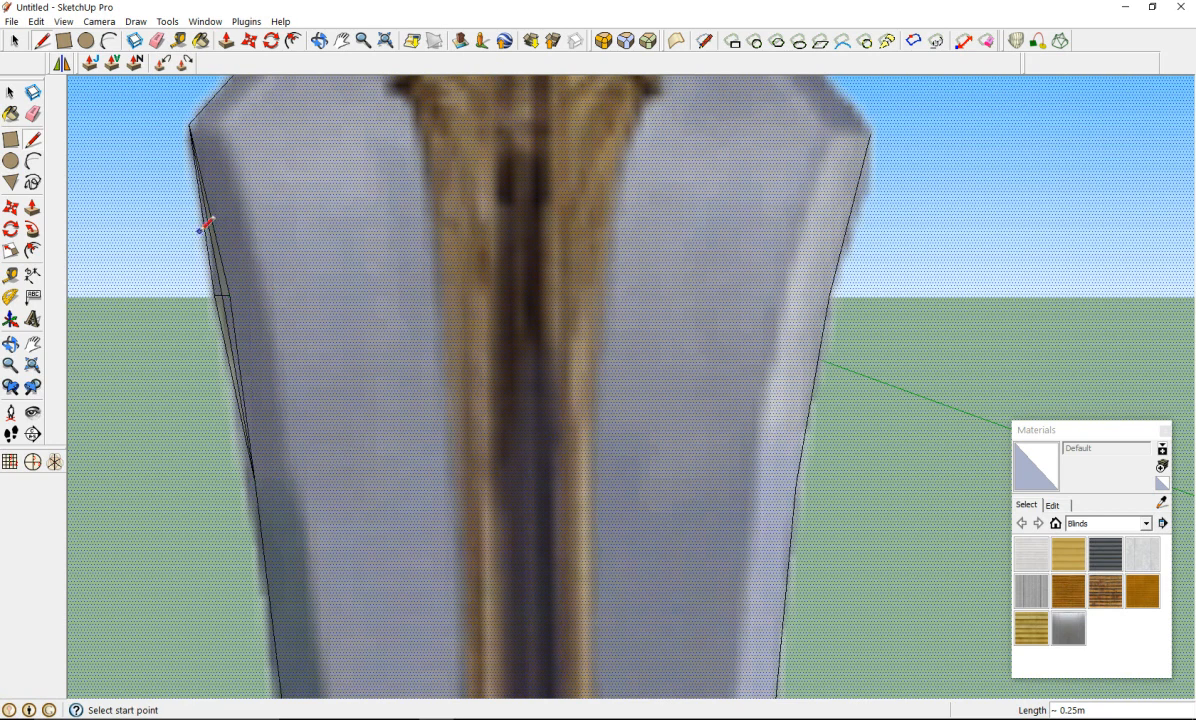
Step: Erase the leftover construction edges outside the refined outline just below the blade's upper left corner
click(33, 113)
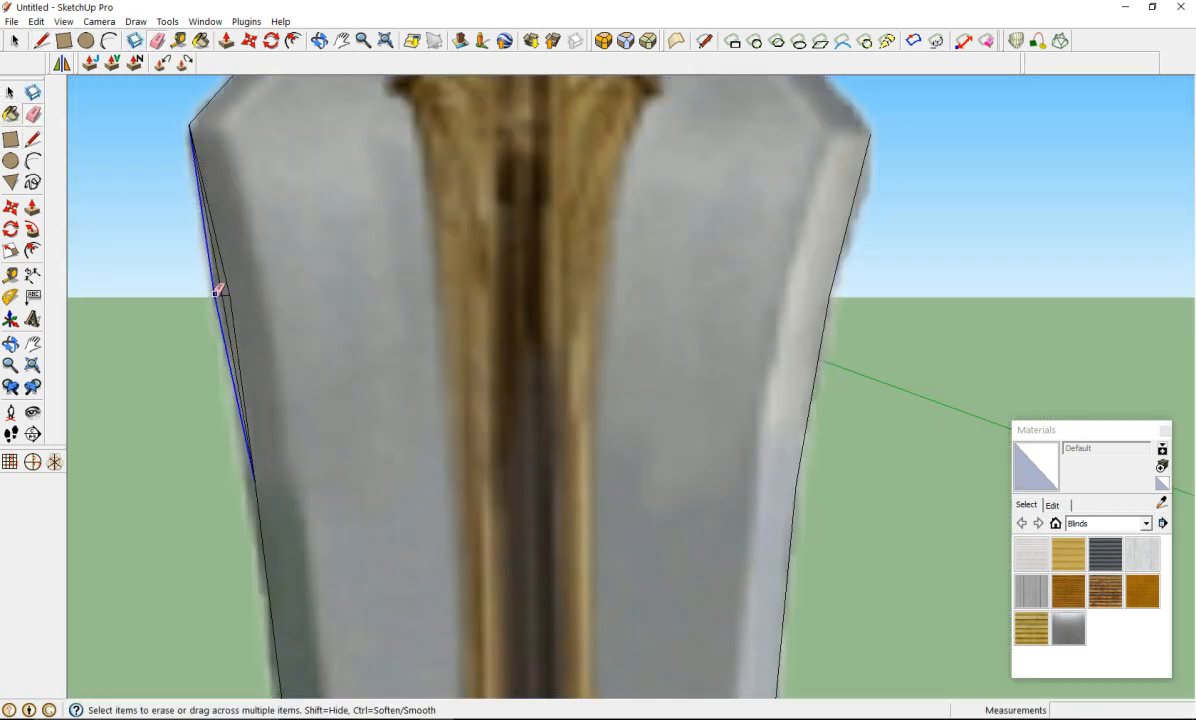
click(223, 299)
scroll(600, 360, down, 3)
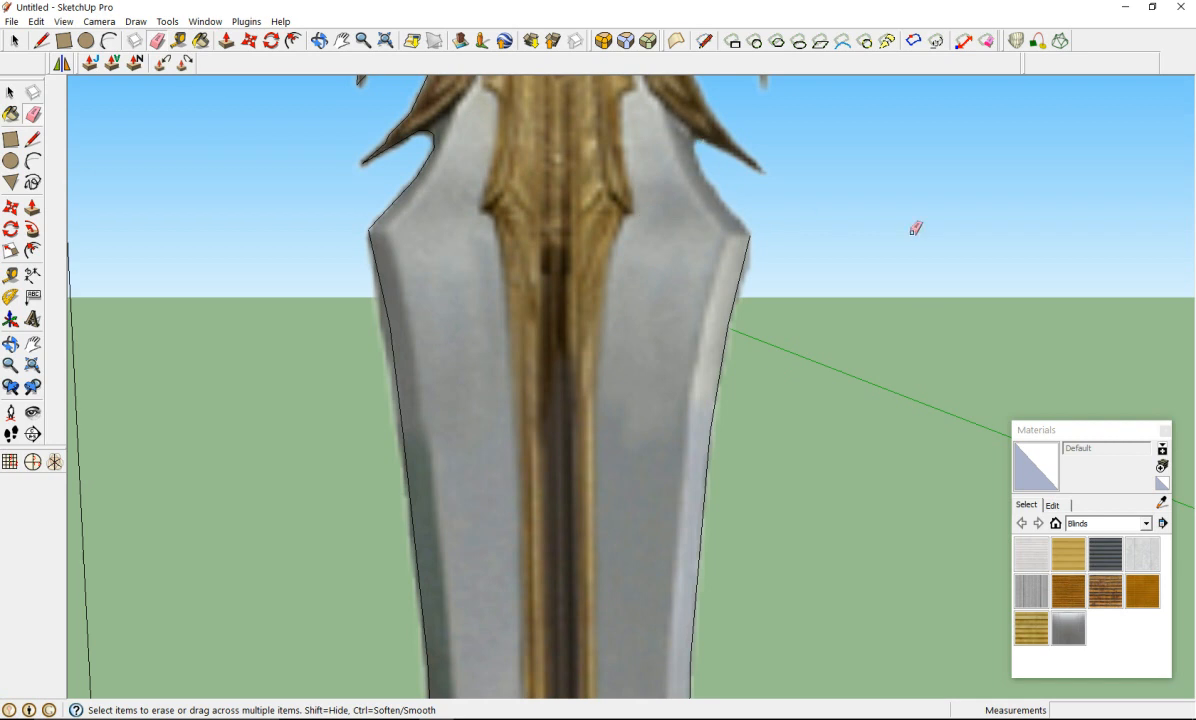
Step: Trace the blade's right shoulder from its upper outer corner up towards the guard with a segment about 0.18 m long
scroll(673, 381, down, 6)
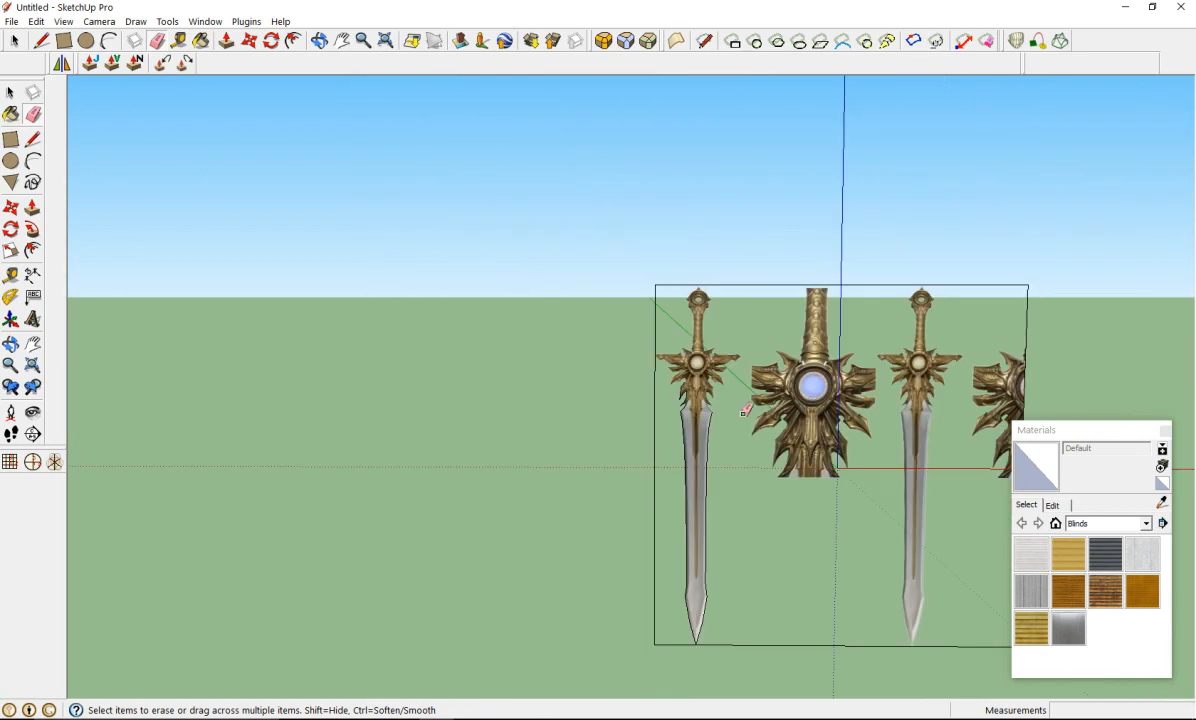
scroll(700, 376, up, 3)
scroll(700, 376, up, 5)
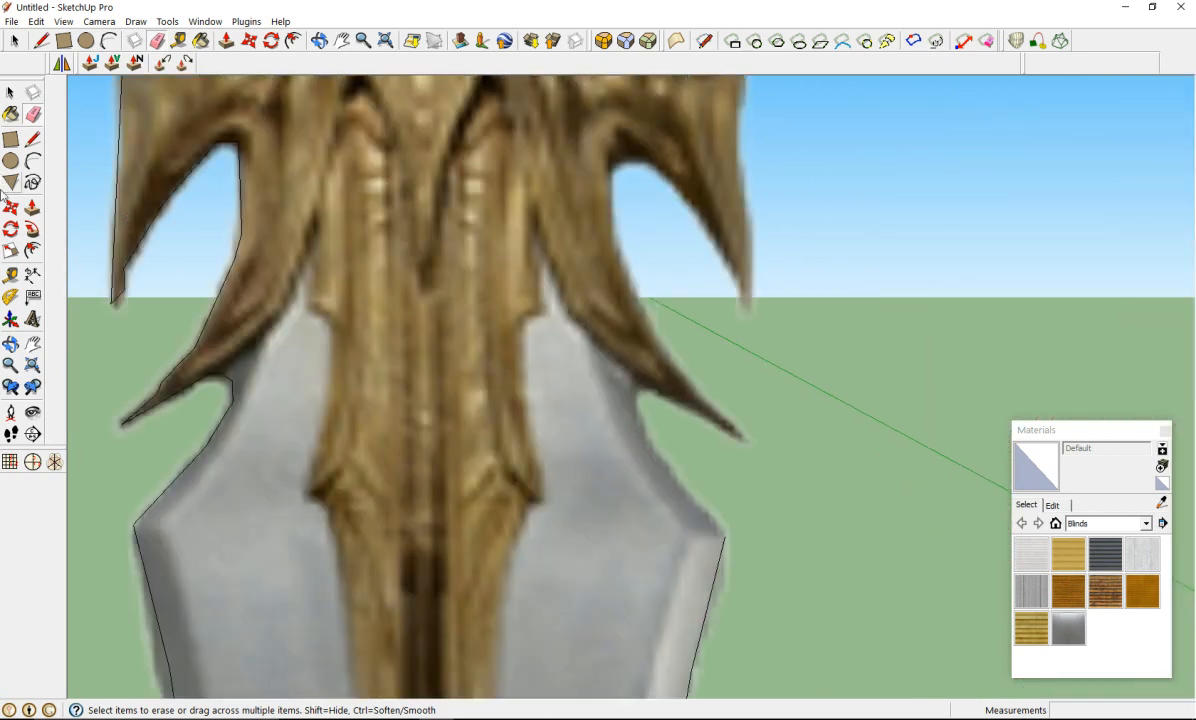
click(31, 139)
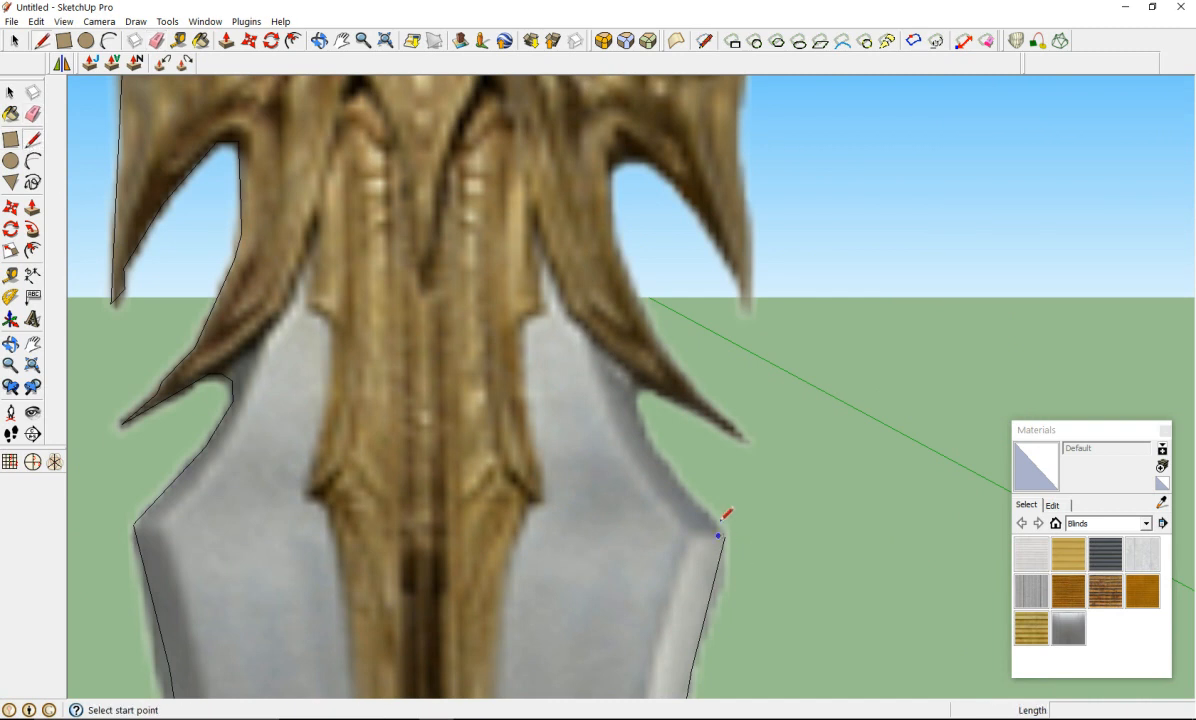
scroll(722, 537, up, 2)
scroll(724, 516, down, 1)
scroll(737, 531, down, 1)
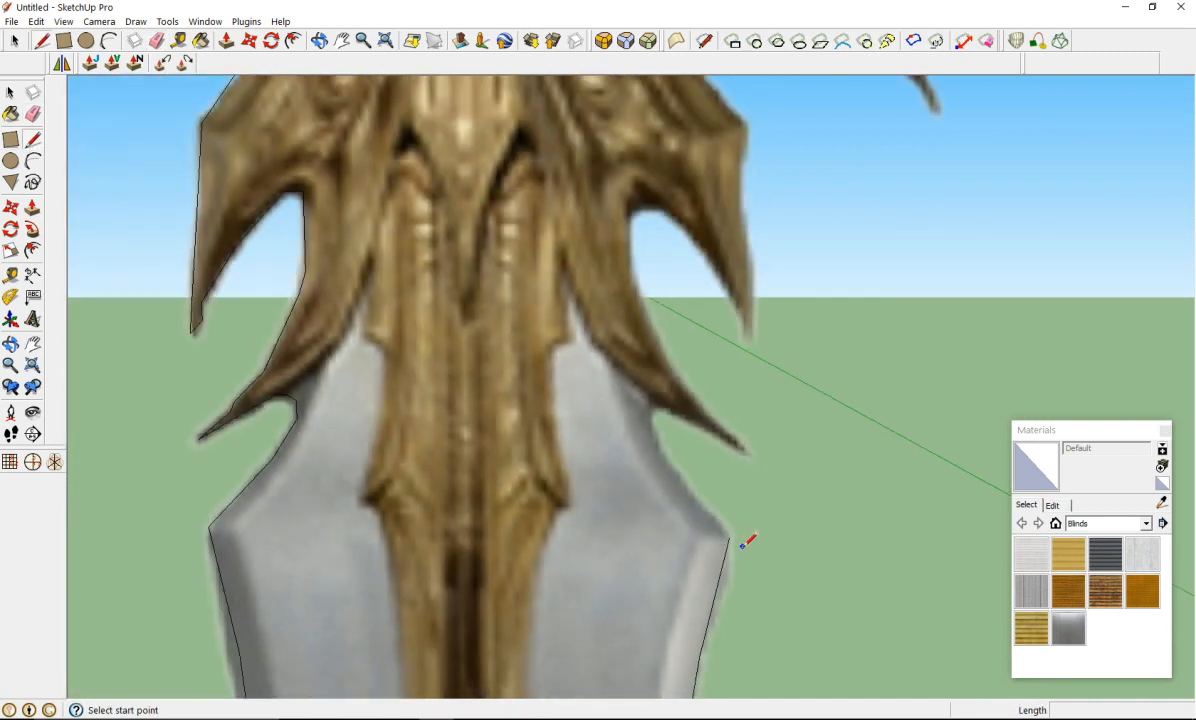
click(729, 537)
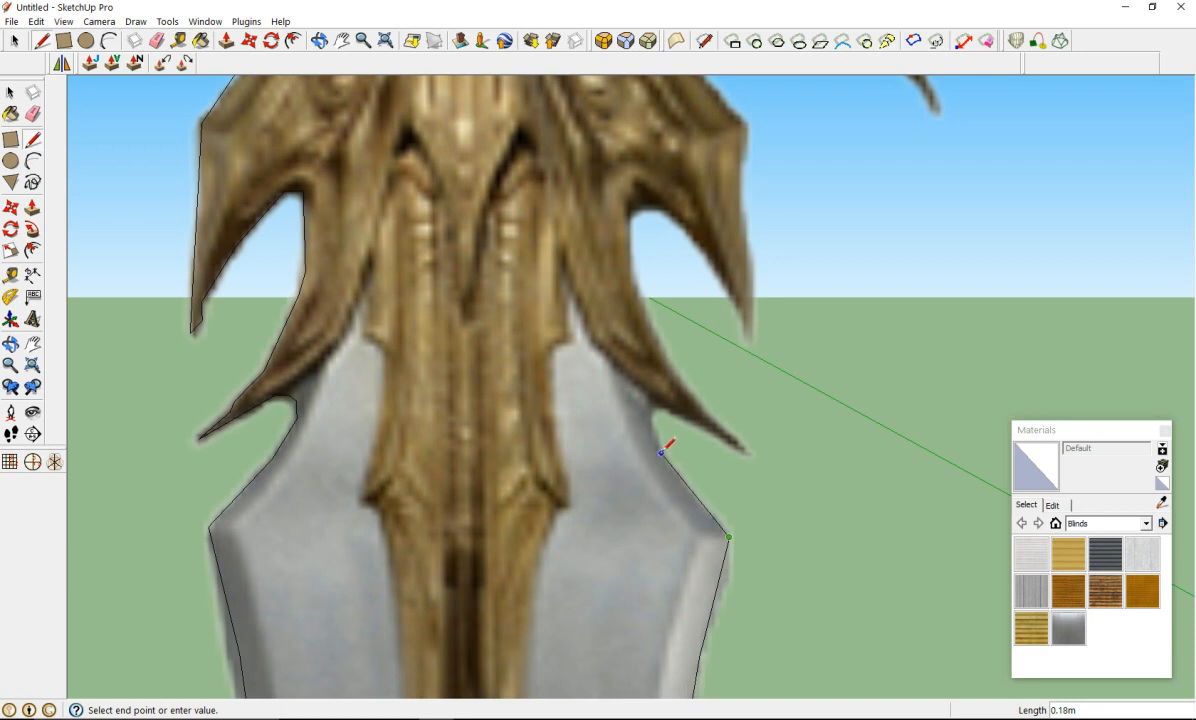
click(661, 452)
Step: Trace the notch under the guard's lowest right spike with a 0.05 m slanted segment, a short upright one and a horizontal one about 0.02 m long
scroll(660, 413, up, 2)
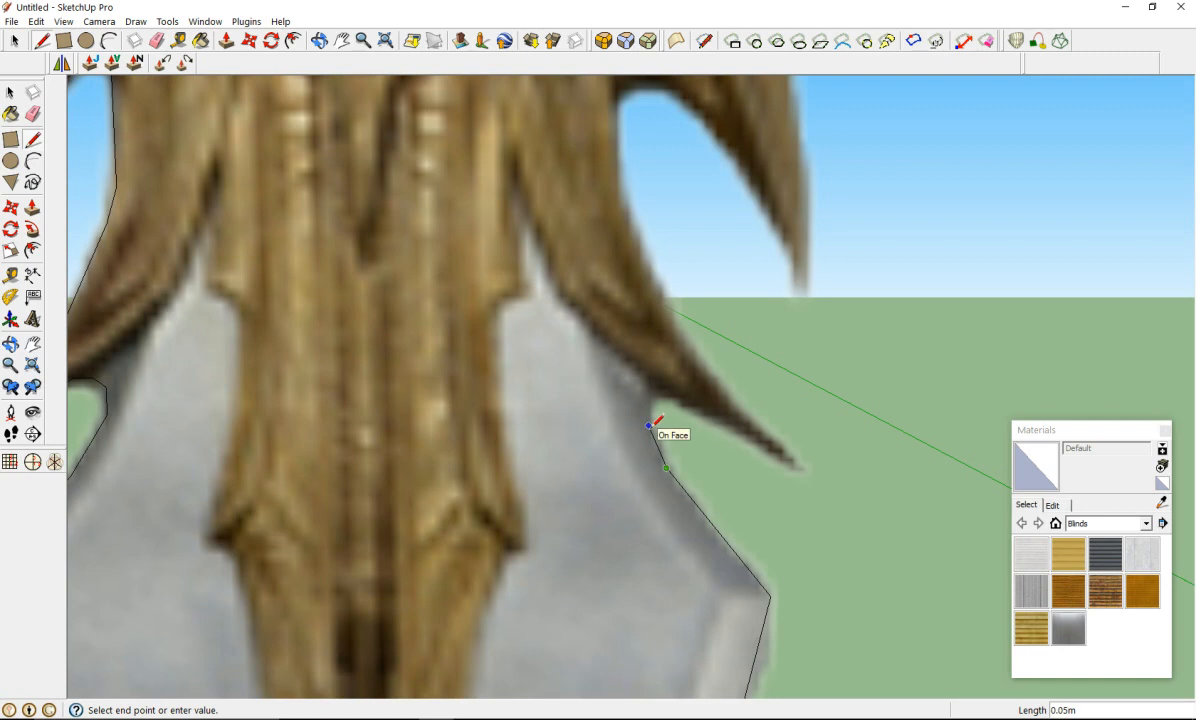
click(648, 426)
click(648, 398)
scroll(667, 397, down, 2)
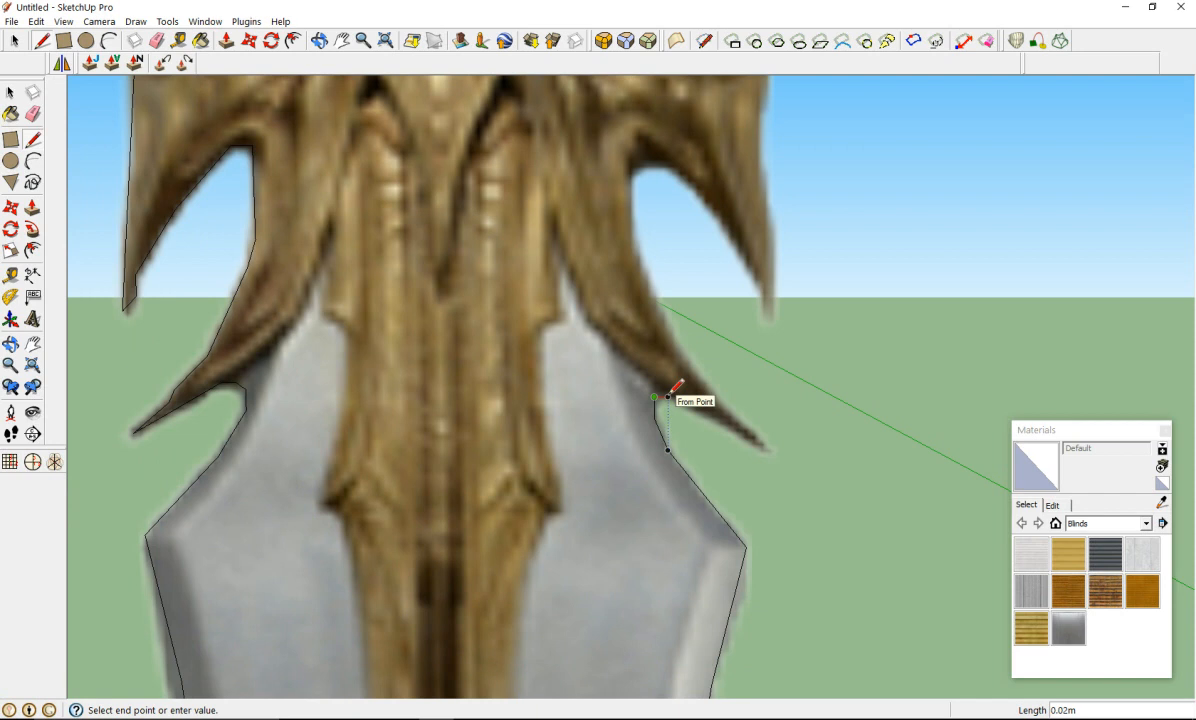
click(668, 397)
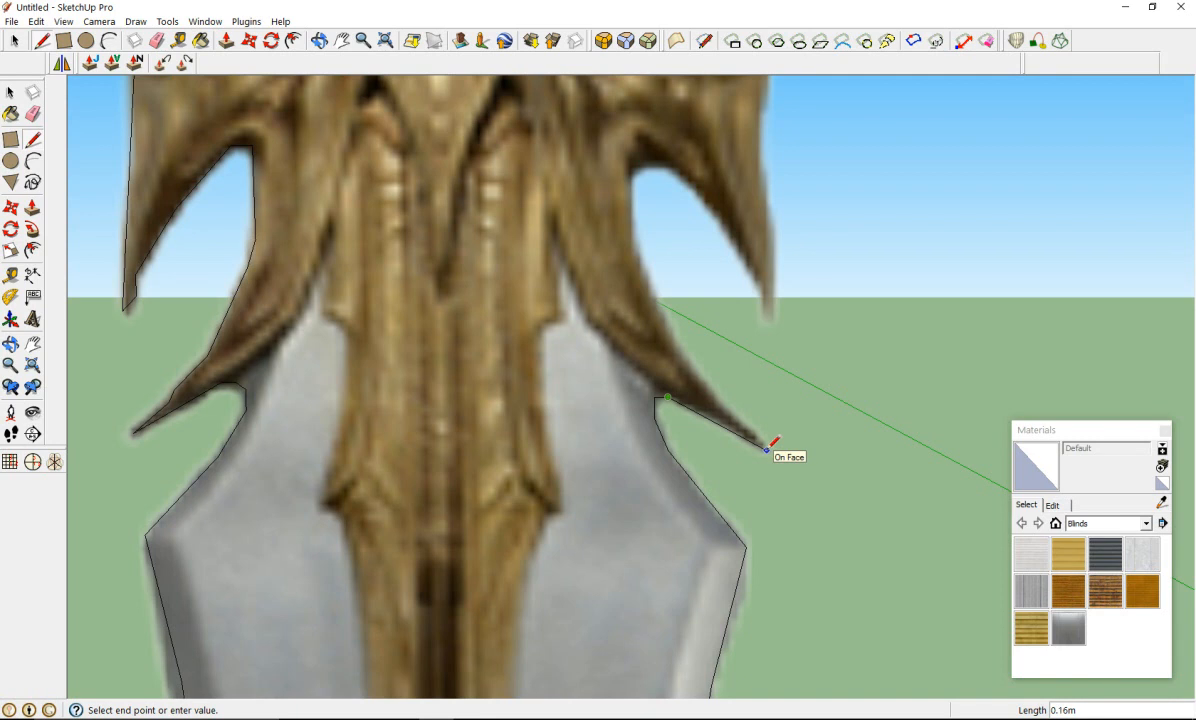
Step: Outline the lowest right spike with a lower edge running to its tip and an upper edge about 0.17 m long running back
scroll(767, 451, up, 2)
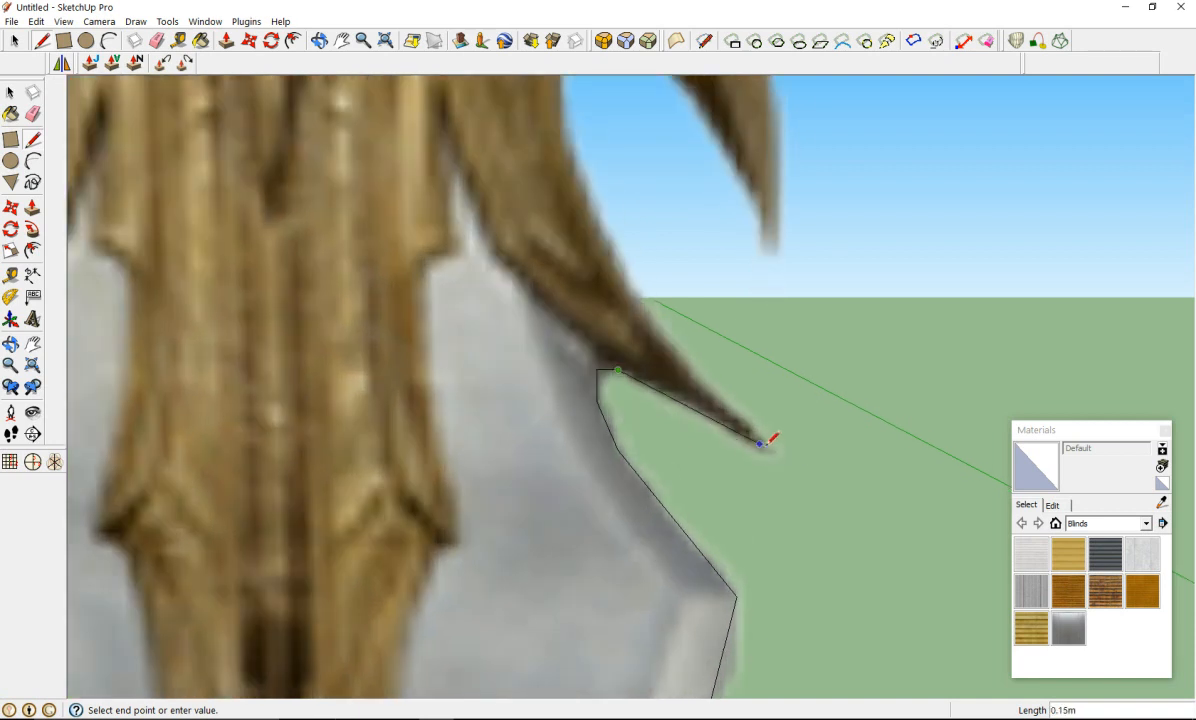
click(767, 451)
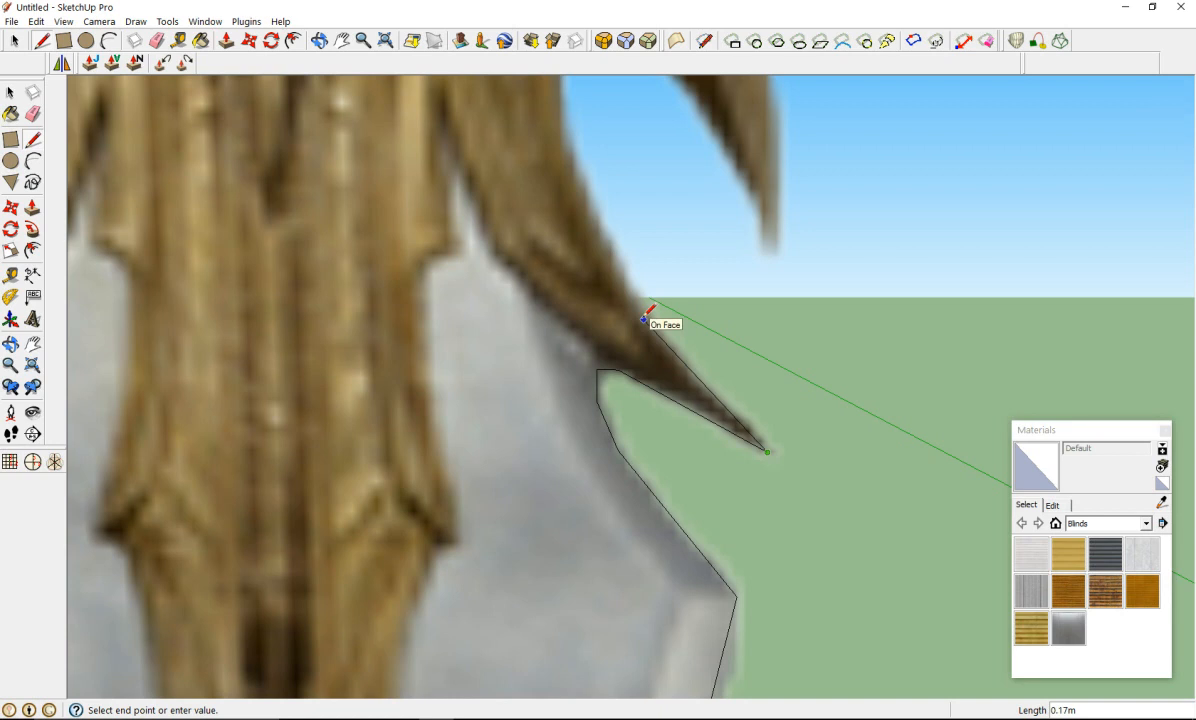
scroll(600, 340, down, 6)
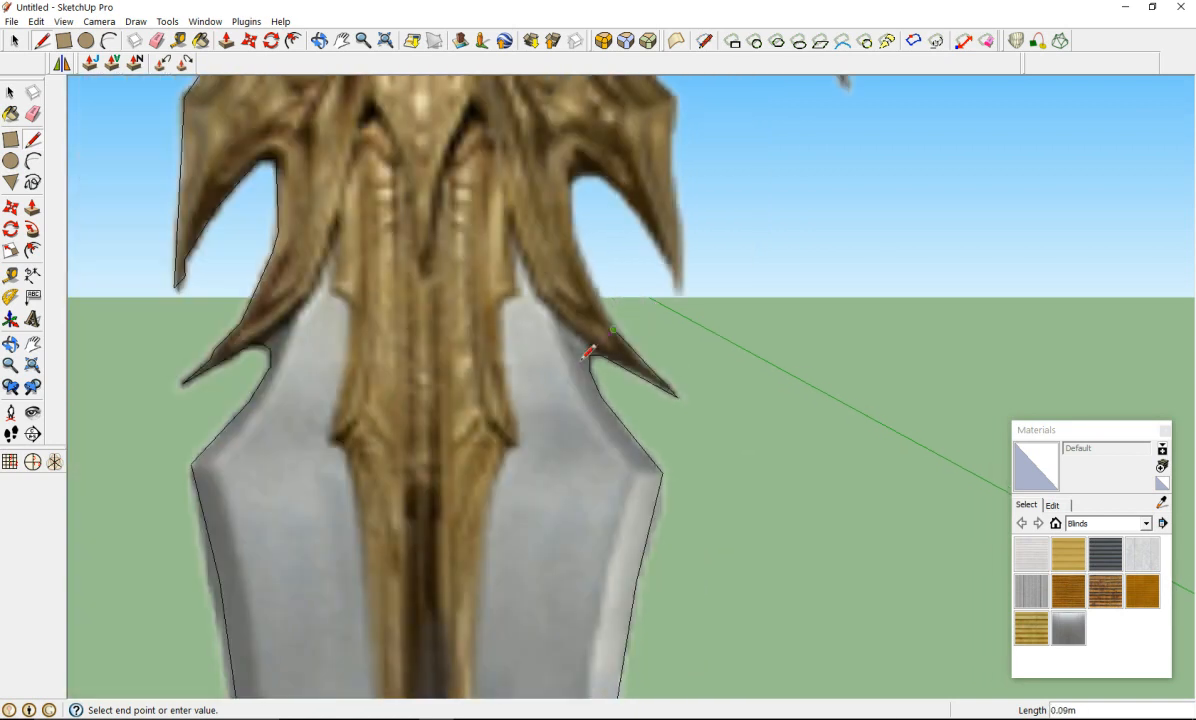
Step: Continue the lowest right spike's outer edge upward and along the inner side of the gap to the start of its arched top
scroll(587, 346, down, 3)
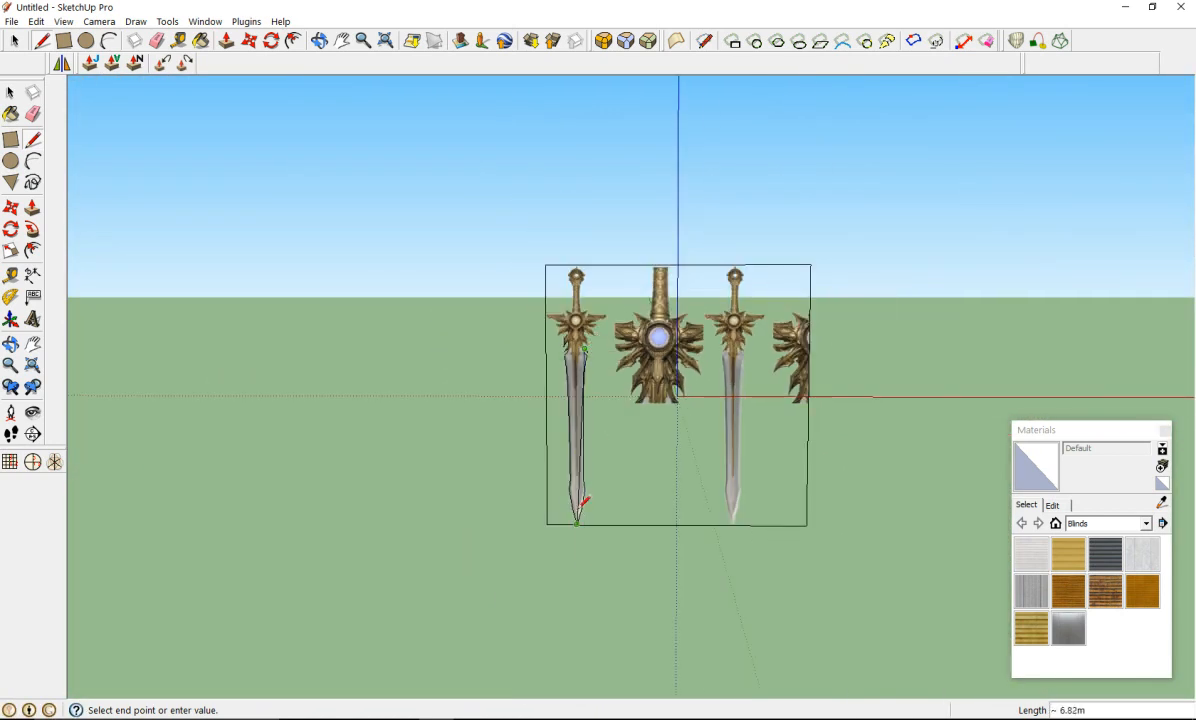
click(577, 520)
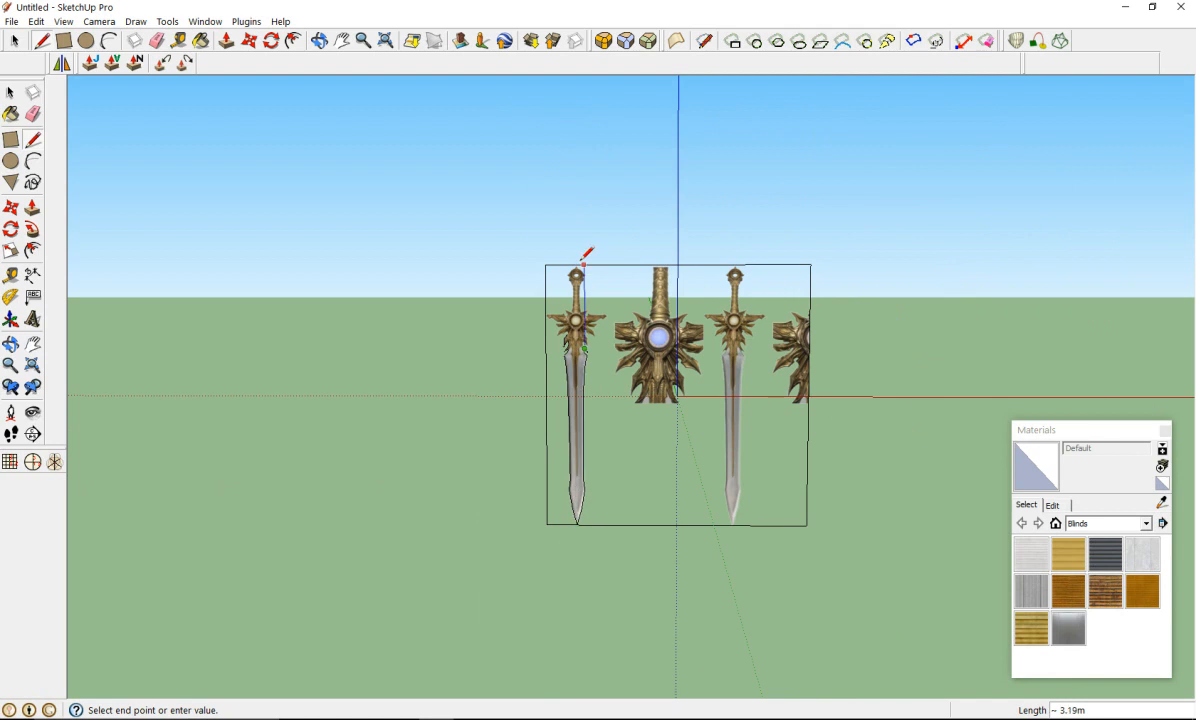
scroll(573, 266, up, 10)
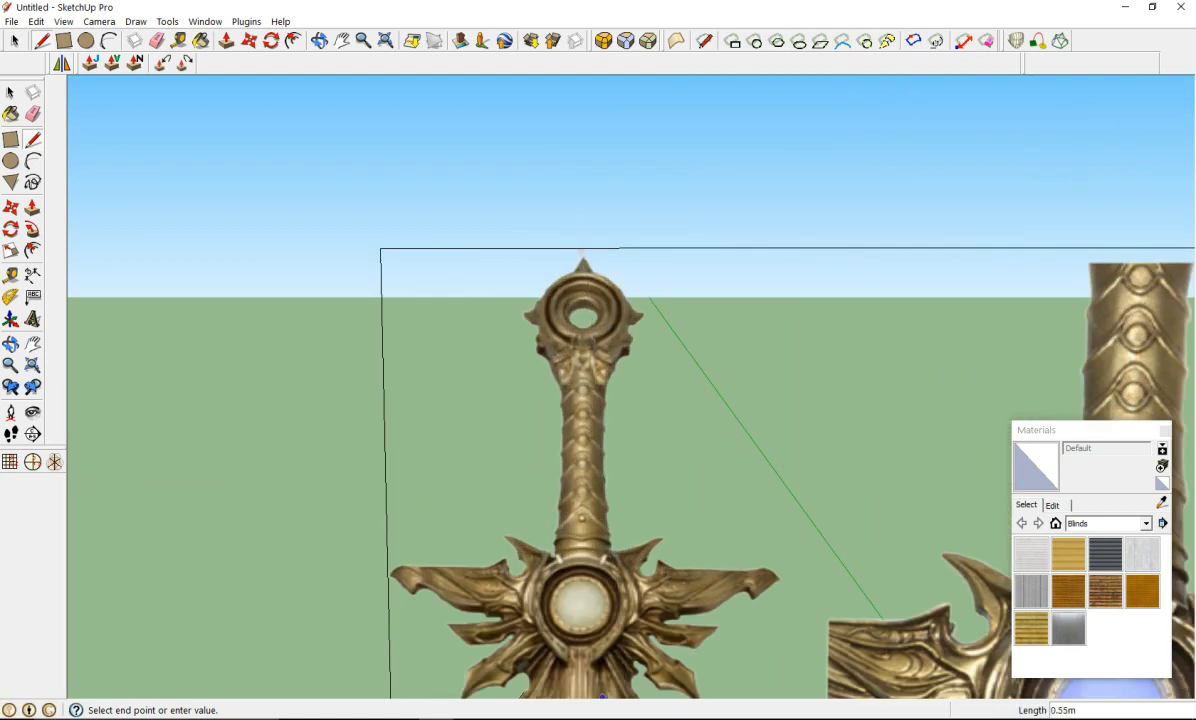
scroll(540, 475, down, 10)
scroll(564, 519, up, 10)
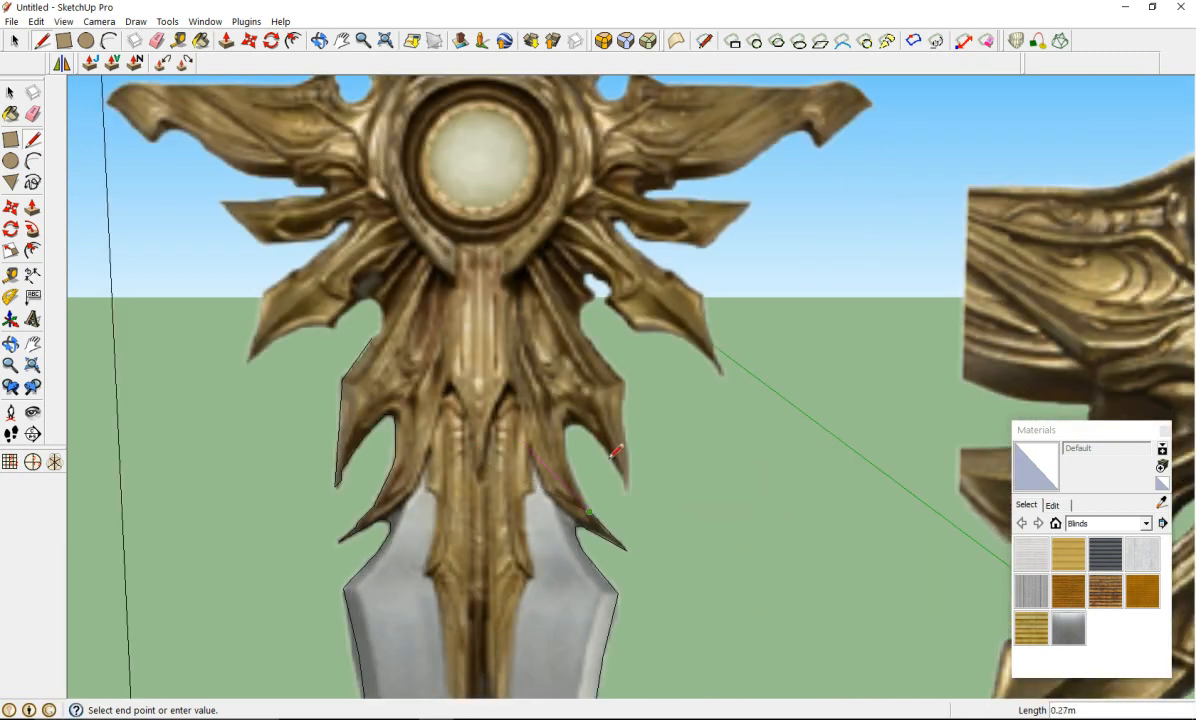
scroll(568, 468, up, 2)
click(569, 475)
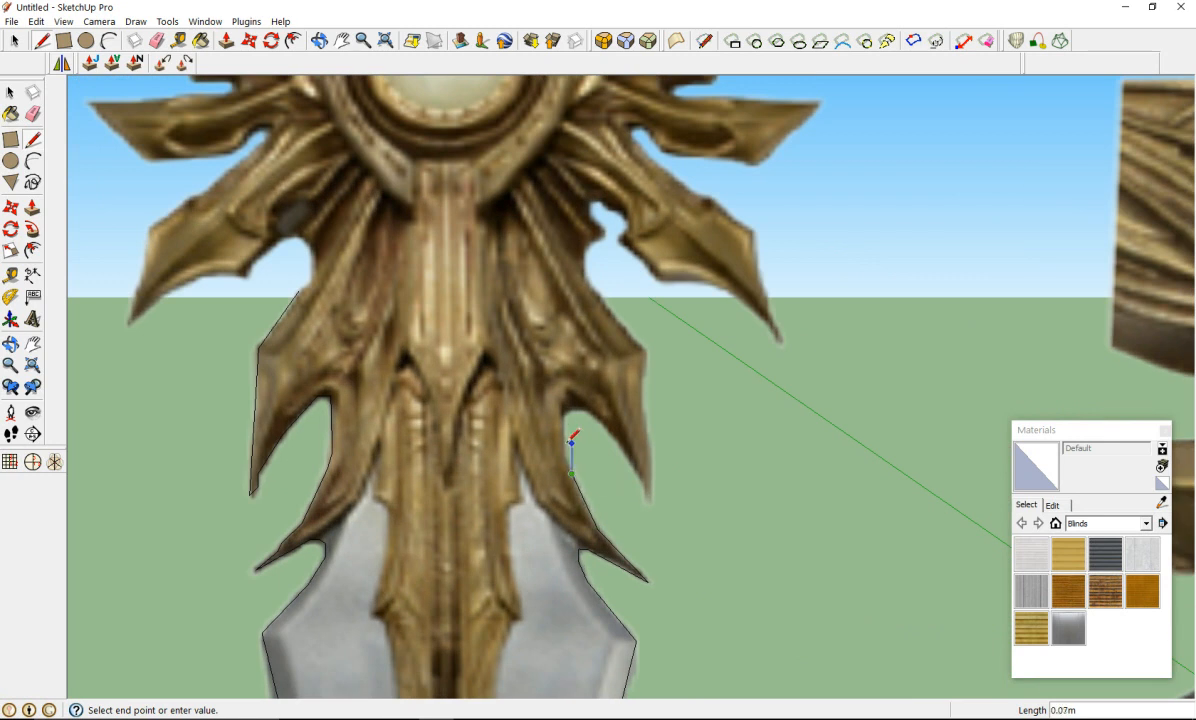
scroll(567, 441, up, 4)
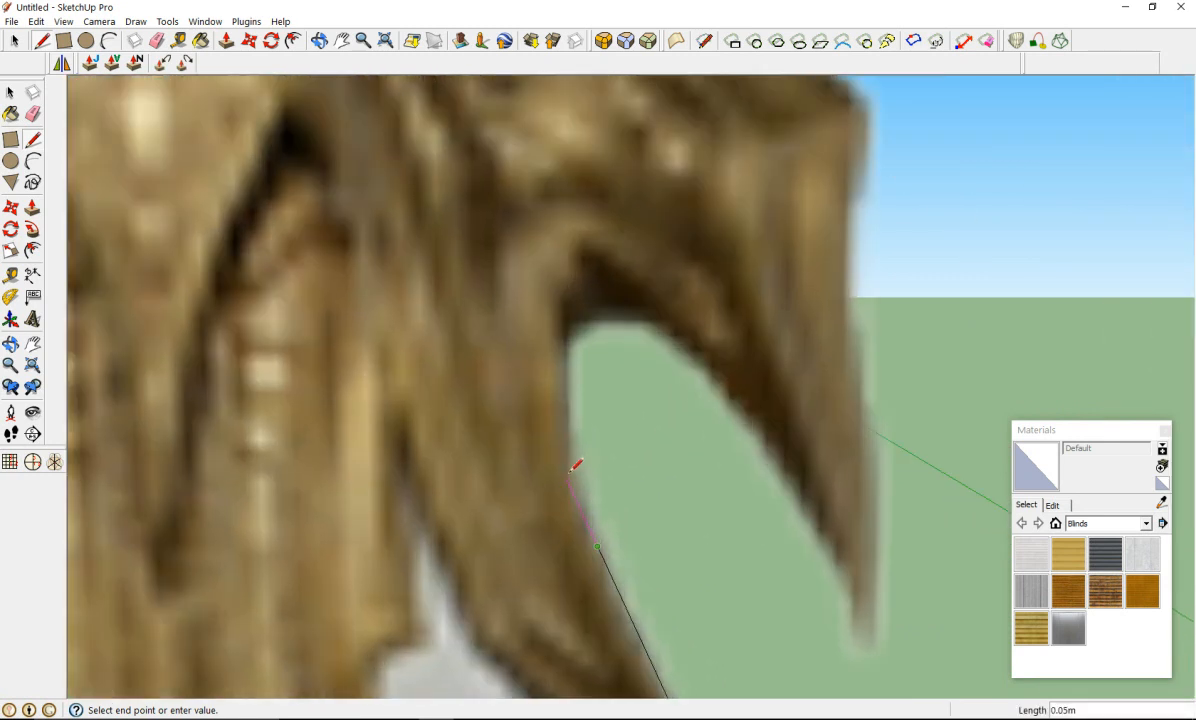
click(566, 338)
Step: Trace the arched top of the gap between the two right spikes with a 0.015 m diagonal segment and a horizontal segment across it
scroll(588, 318, up, 2)
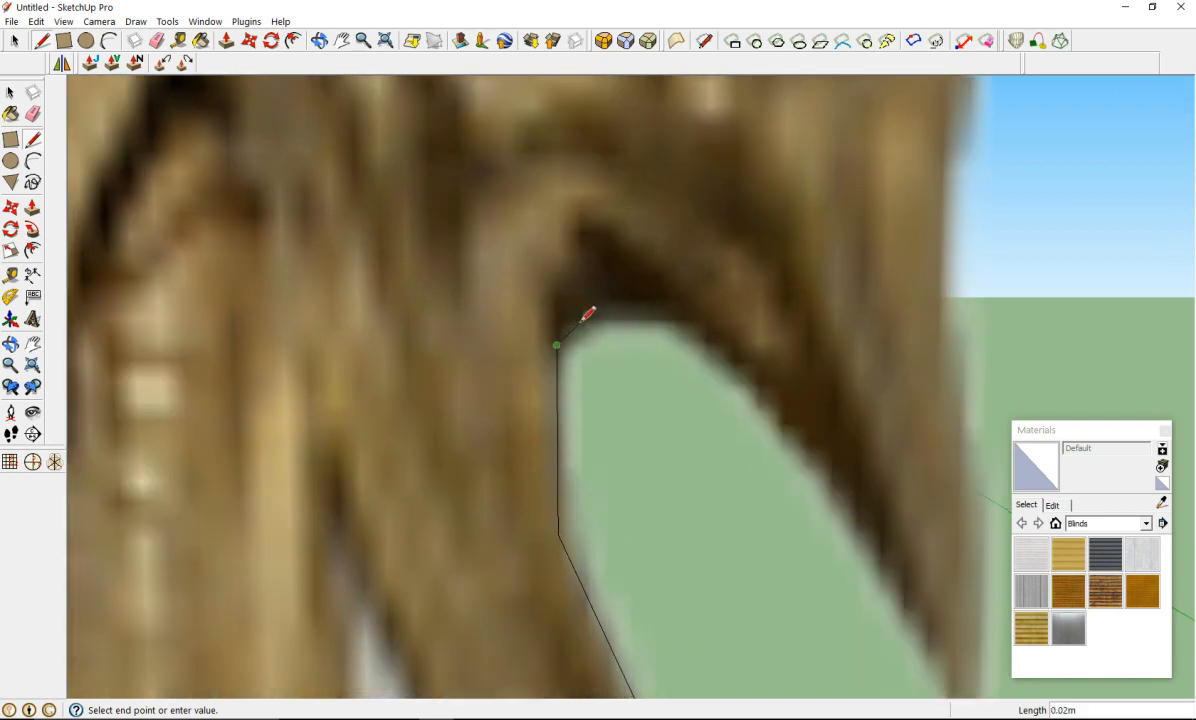
scroll(588, 313, up, 1)
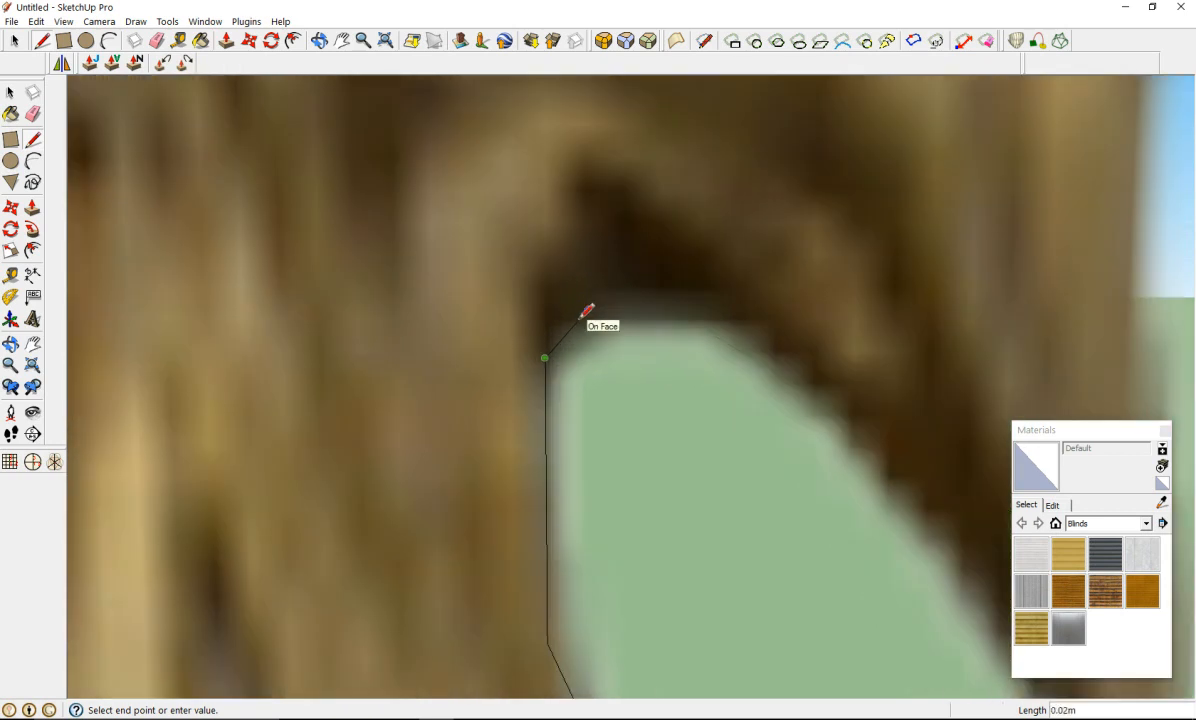
scroll(580, 312, up, 2)
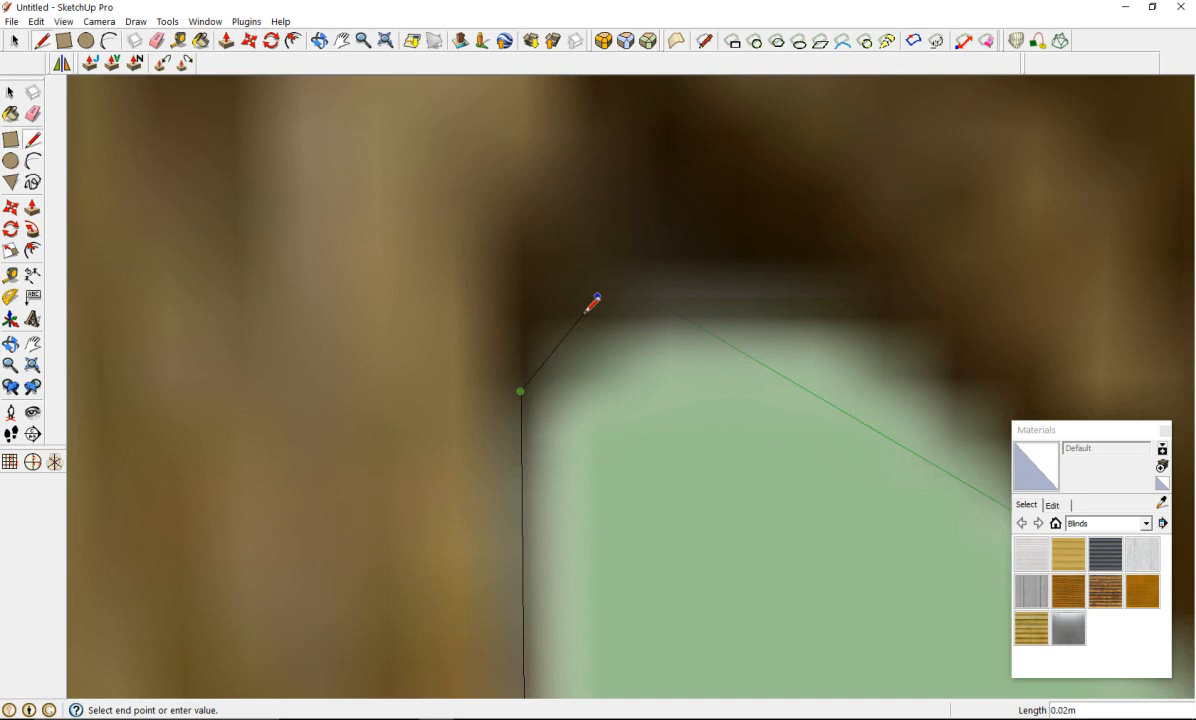
scroll(597, 291, up, 2)
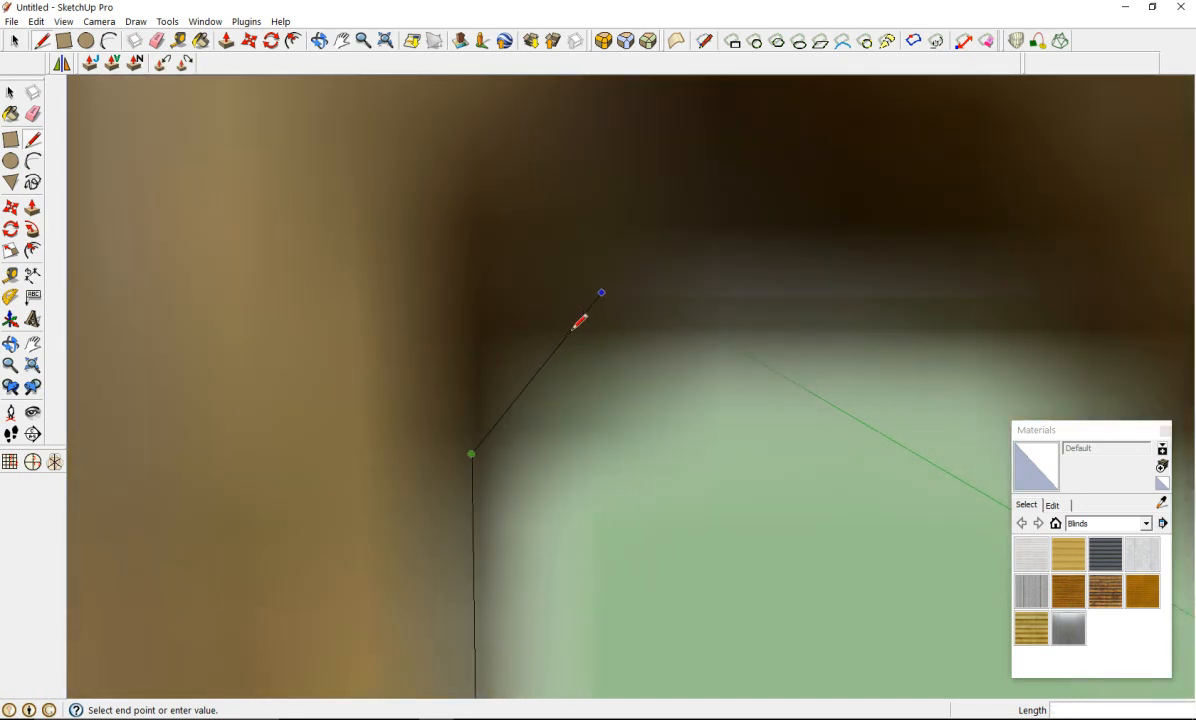
scroll(579, 321, up, 1)
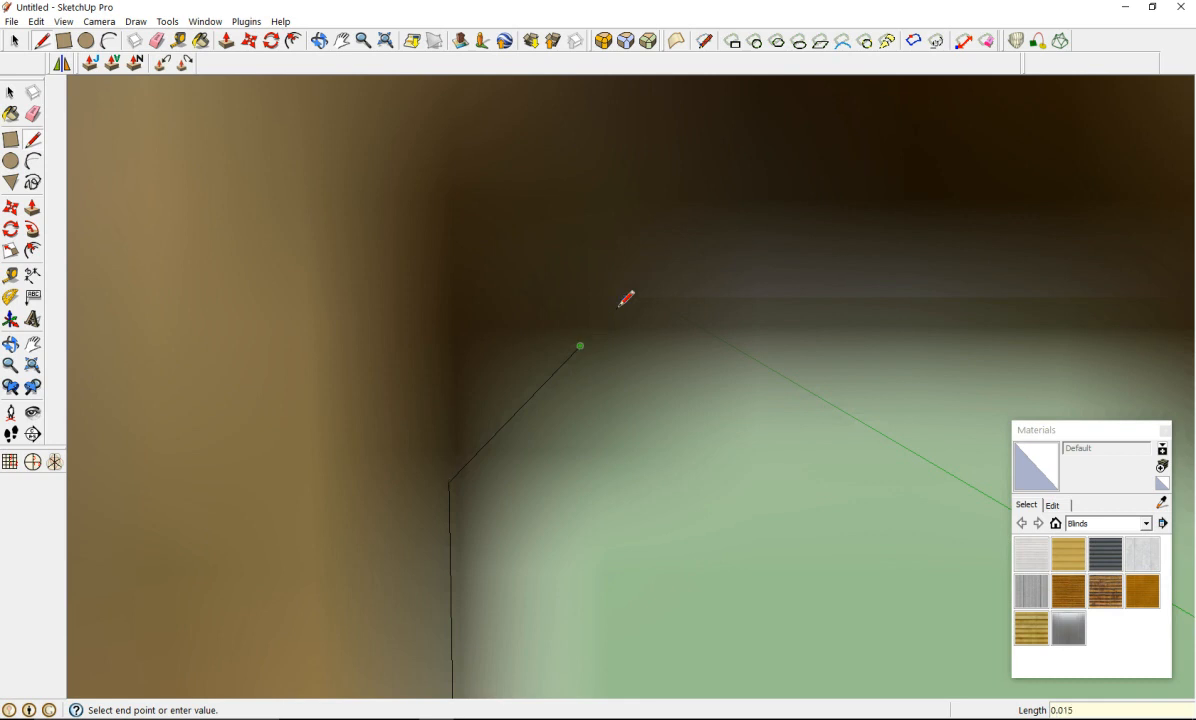
click(707, 334)
scroll(753, 323, down, 2)
scroll(748, 321, down, 2)
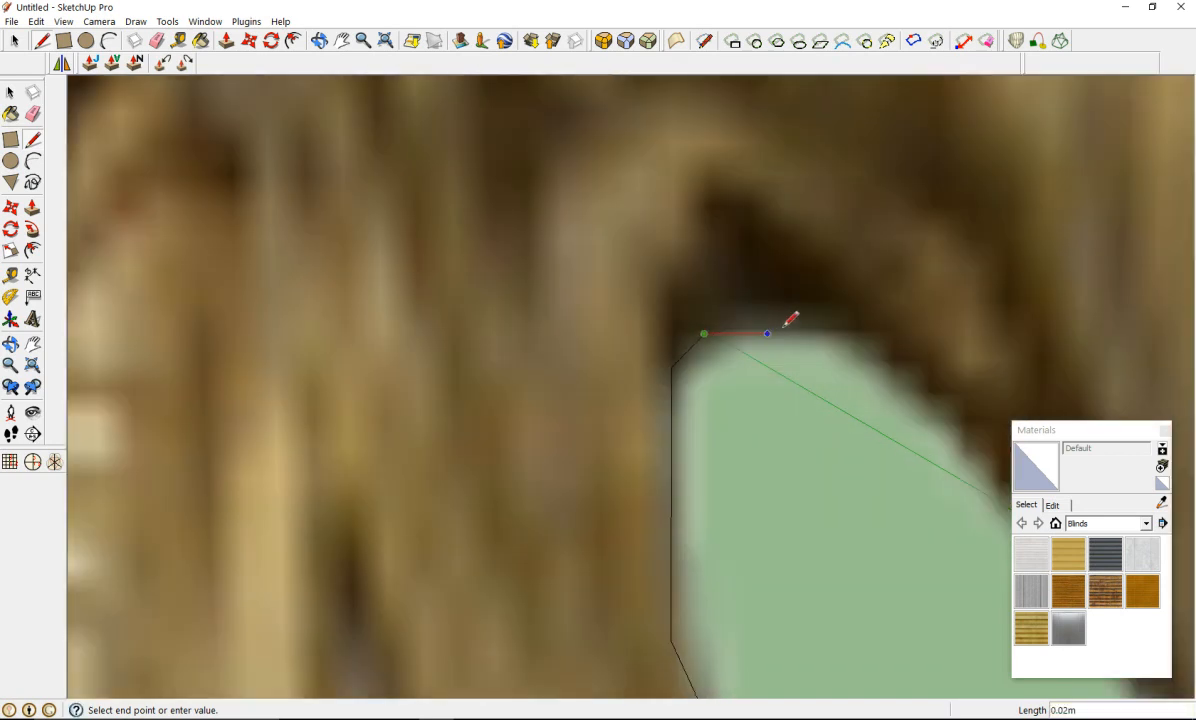
click(858, 331)
Step: Trace the inner edge of the next right spike from the arch to its tip with three segments, the first about 0.09 m long
scroll(845, 322, down, 1)
scroll(707, 347, down, 4)
scroll(849, 459, up, 4)
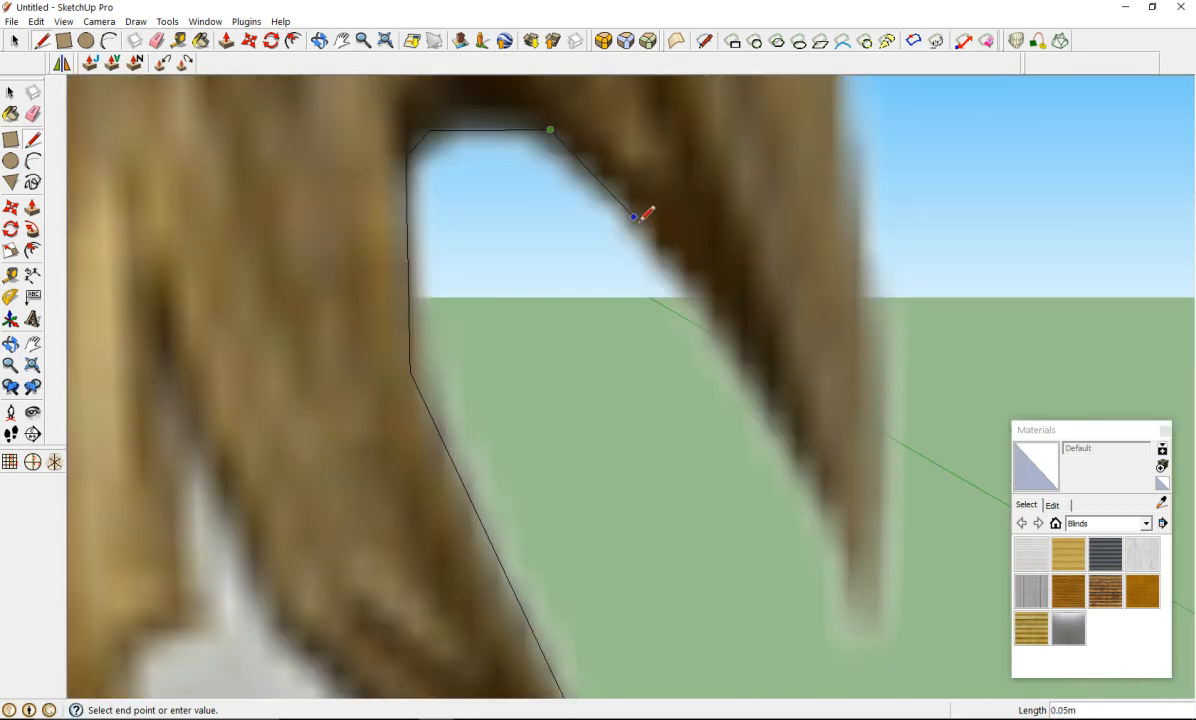
click(701, 284)
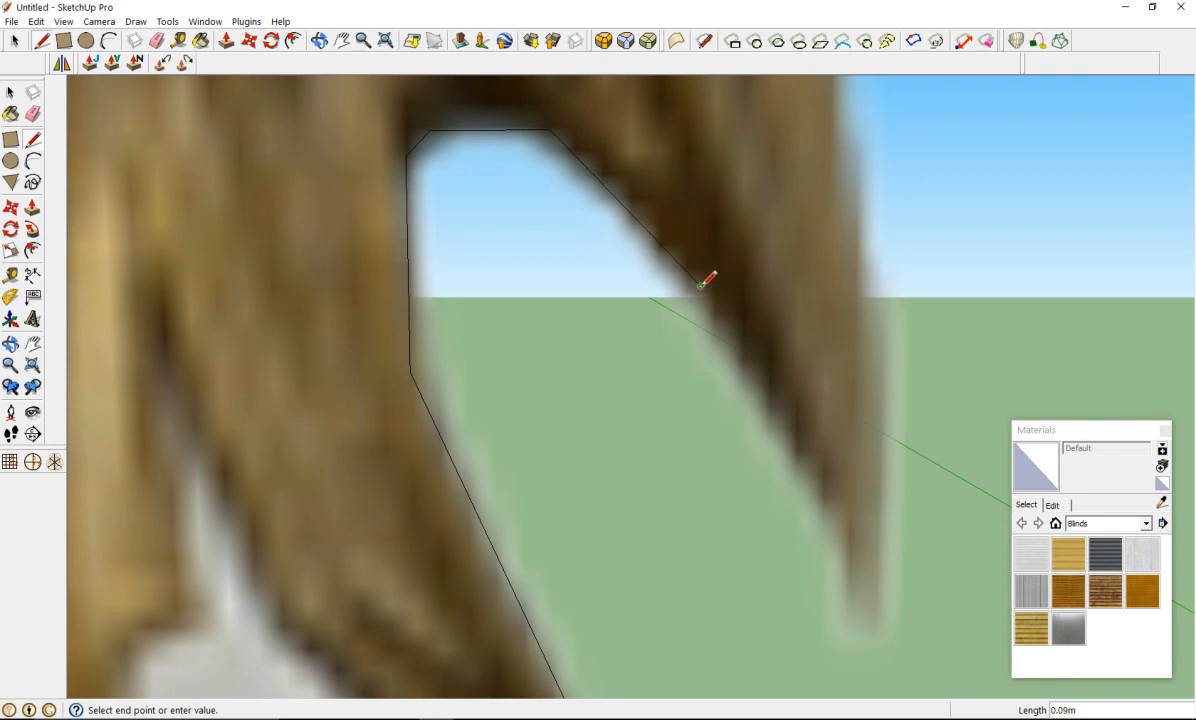
click(845, 525)
click(868, 614)
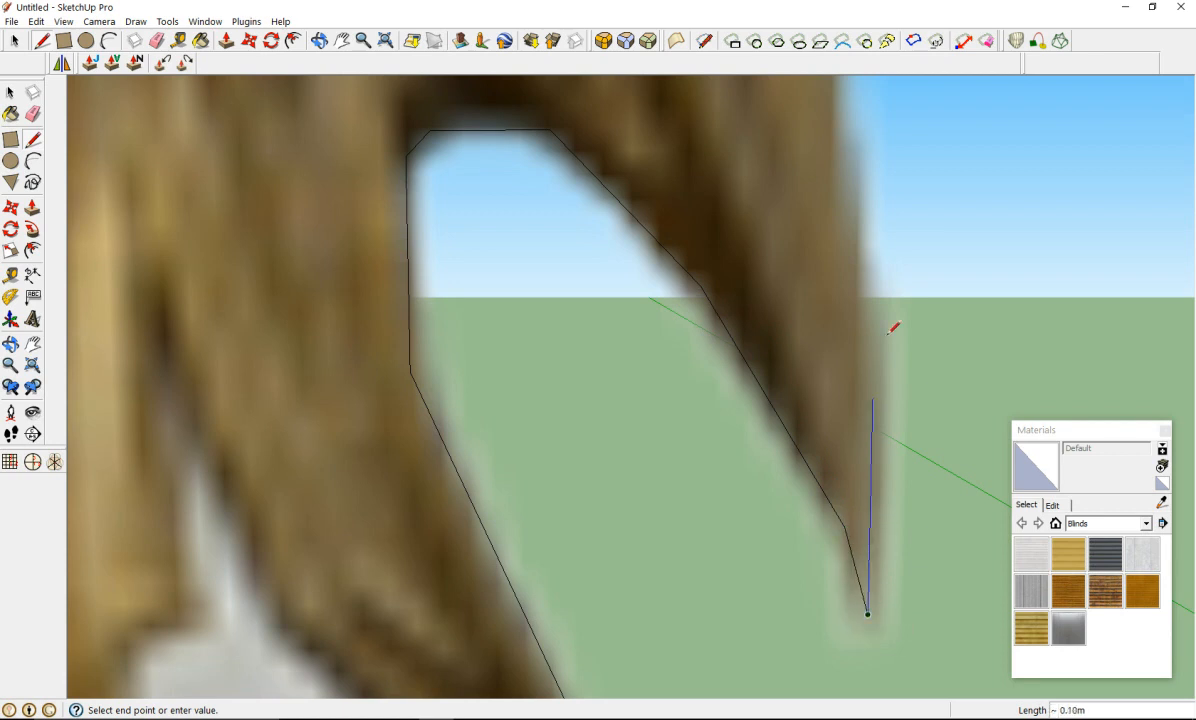
scroll(860, 315, down, 6)
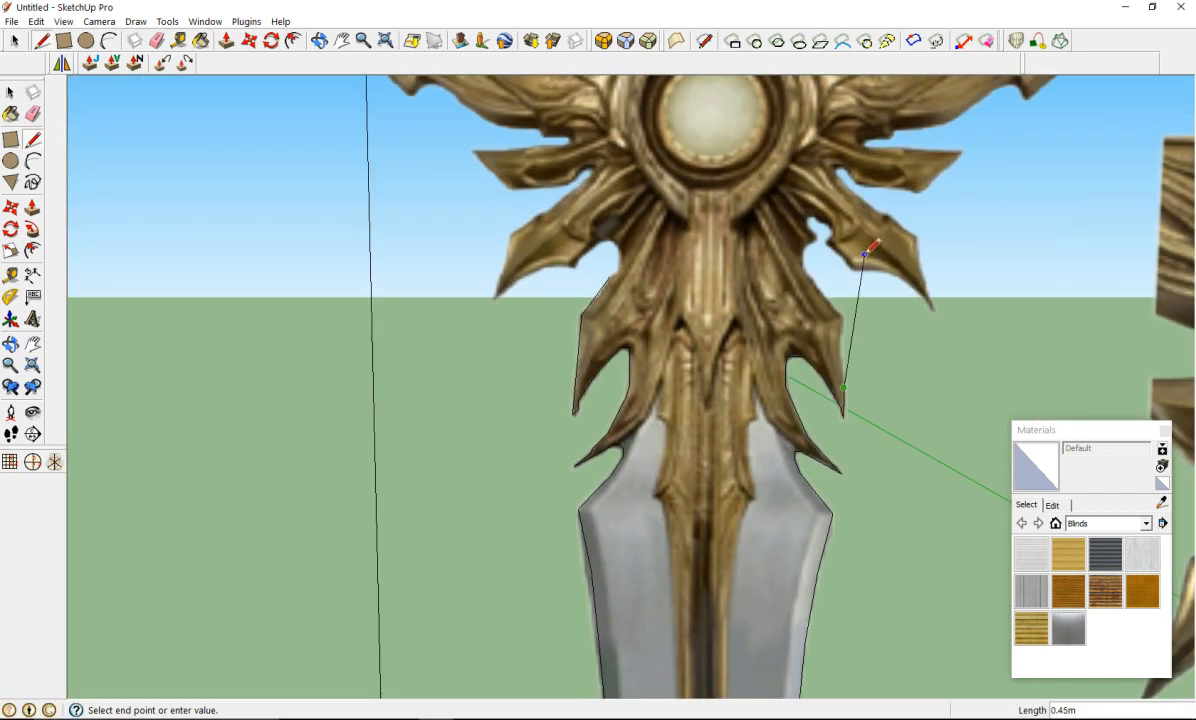
Step: Trace the second right spike's outer edge from near its tip over the shoulder corner, ending with a long diagonal into the gap above
scroll(862, 248, up, 3)
scroll(841, 410, up, 2)
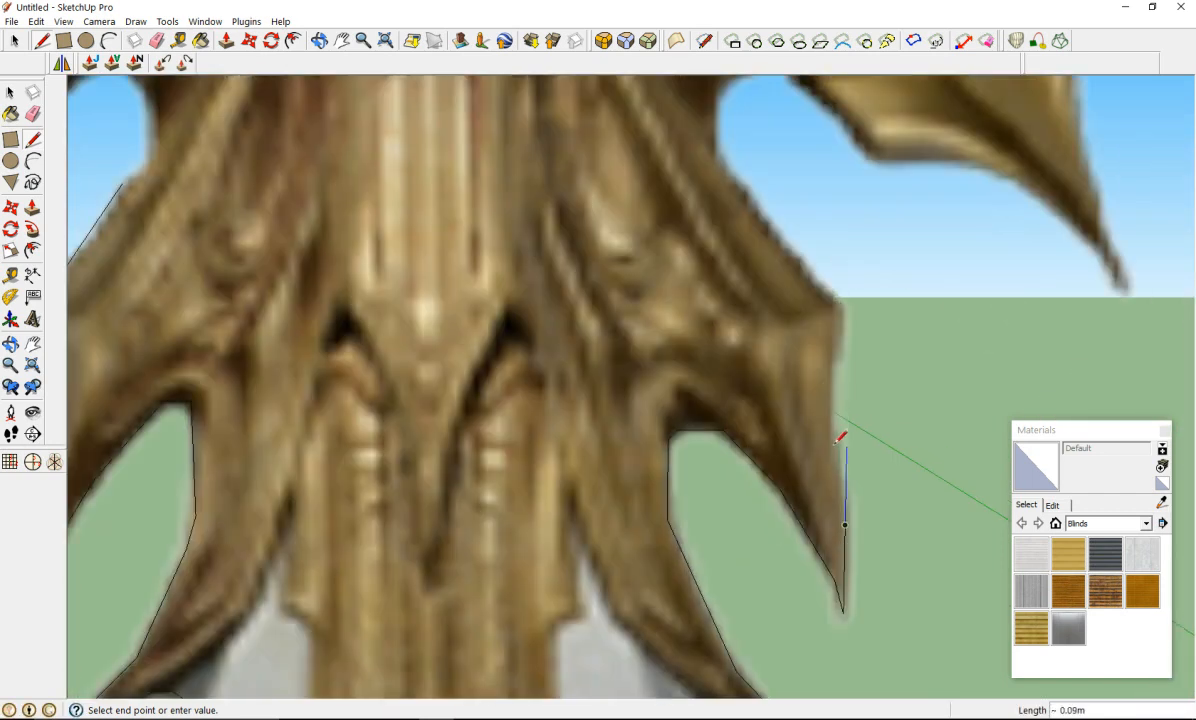
click(828, 400)
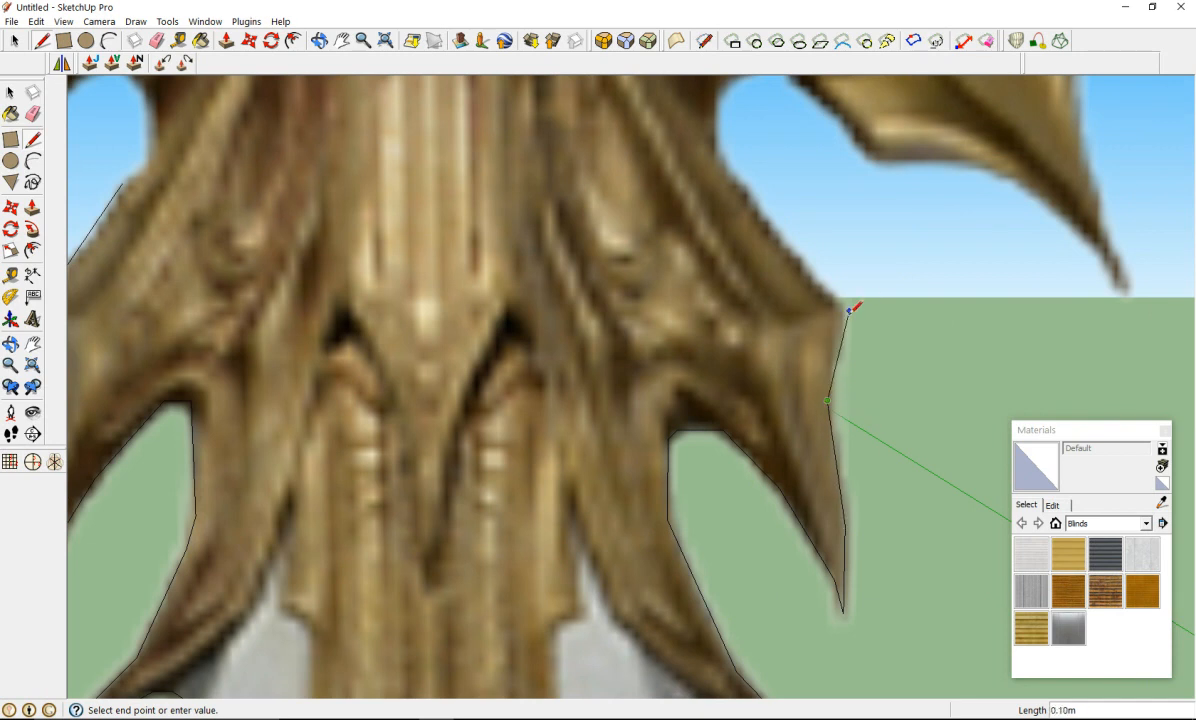
scroll(848, 308, up, 2)
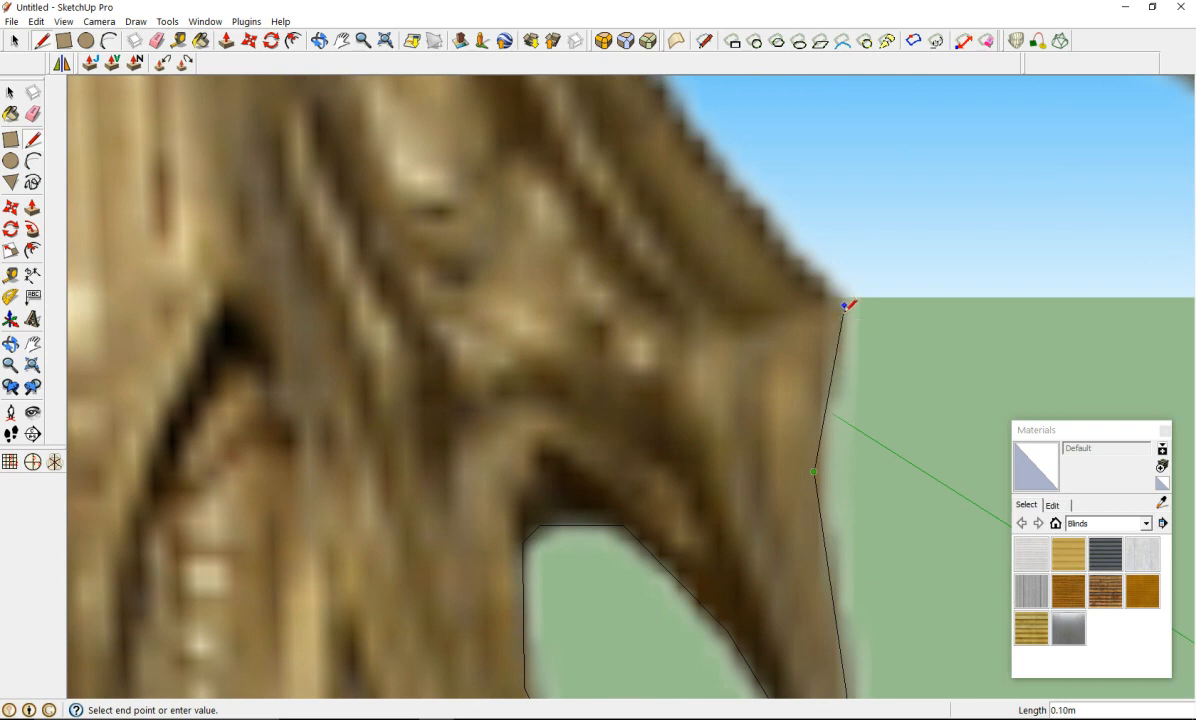
click(797, 285)
scroll(797, 285, down, 3)
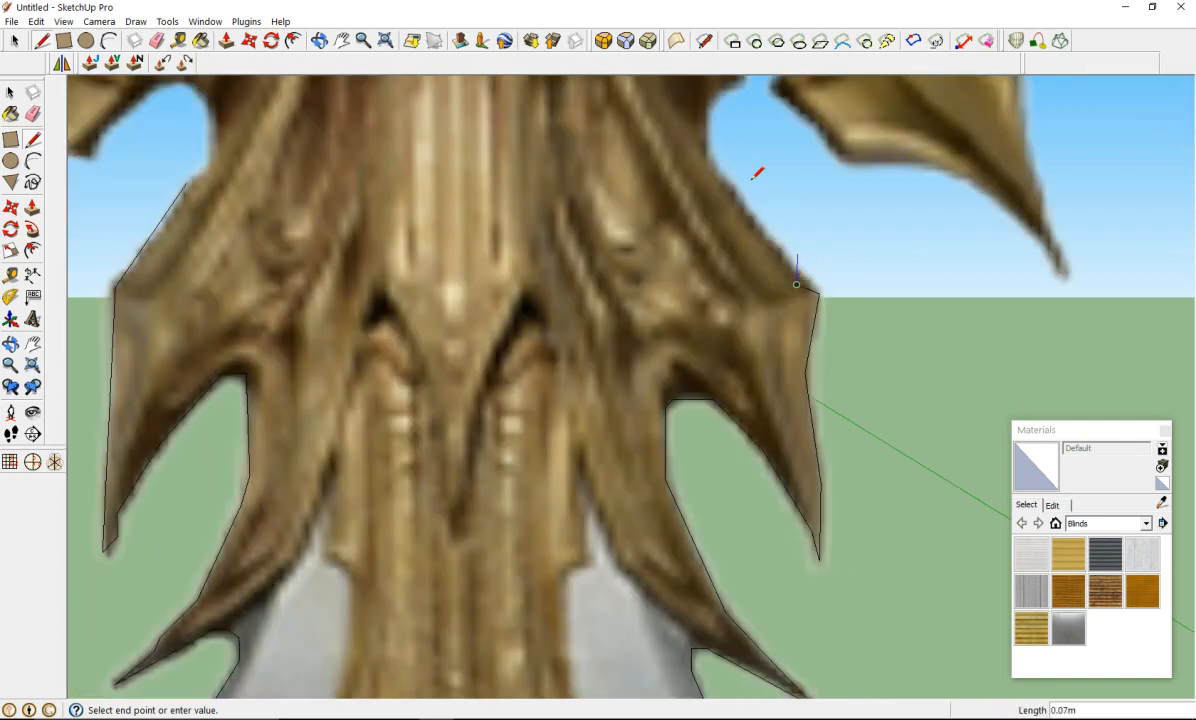
click(705, 158)
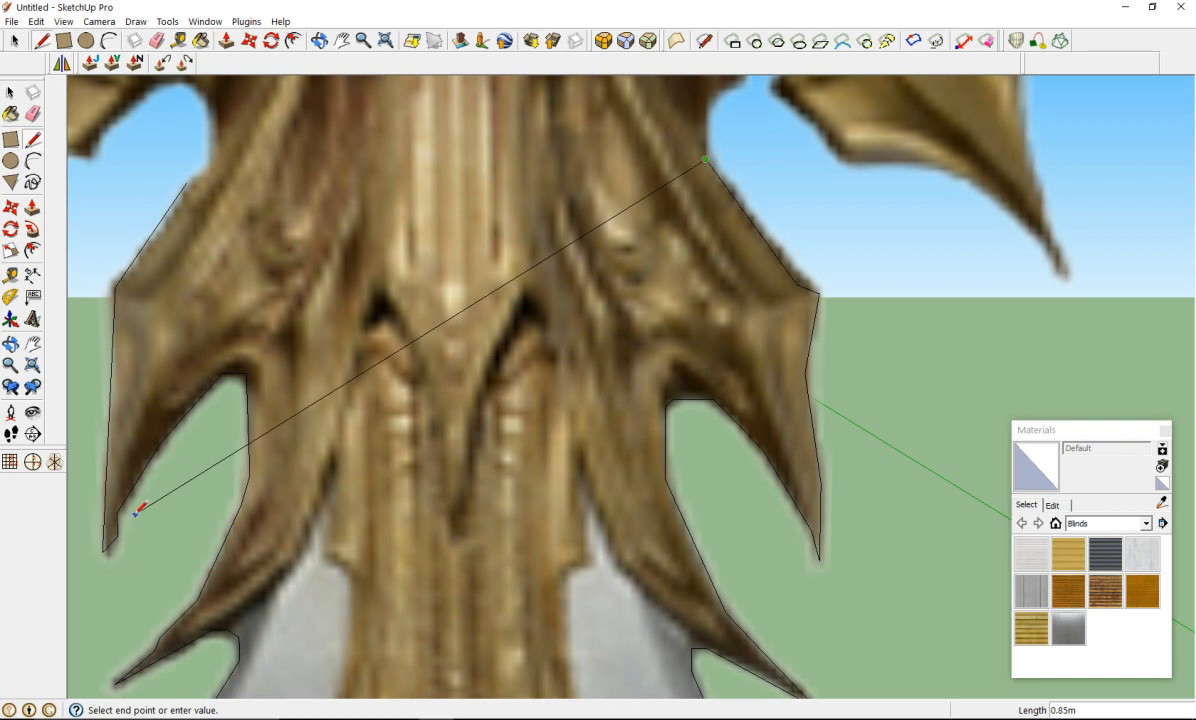
Step: Trace the inner side of the gap below the third right spike with vertical and diagonal segments, ending about 0.03 m long at the pointed notch
scroll(650, 325, down, 5)
scroll(655, 334, up, 4)
scroll(578, 334, up, 2)
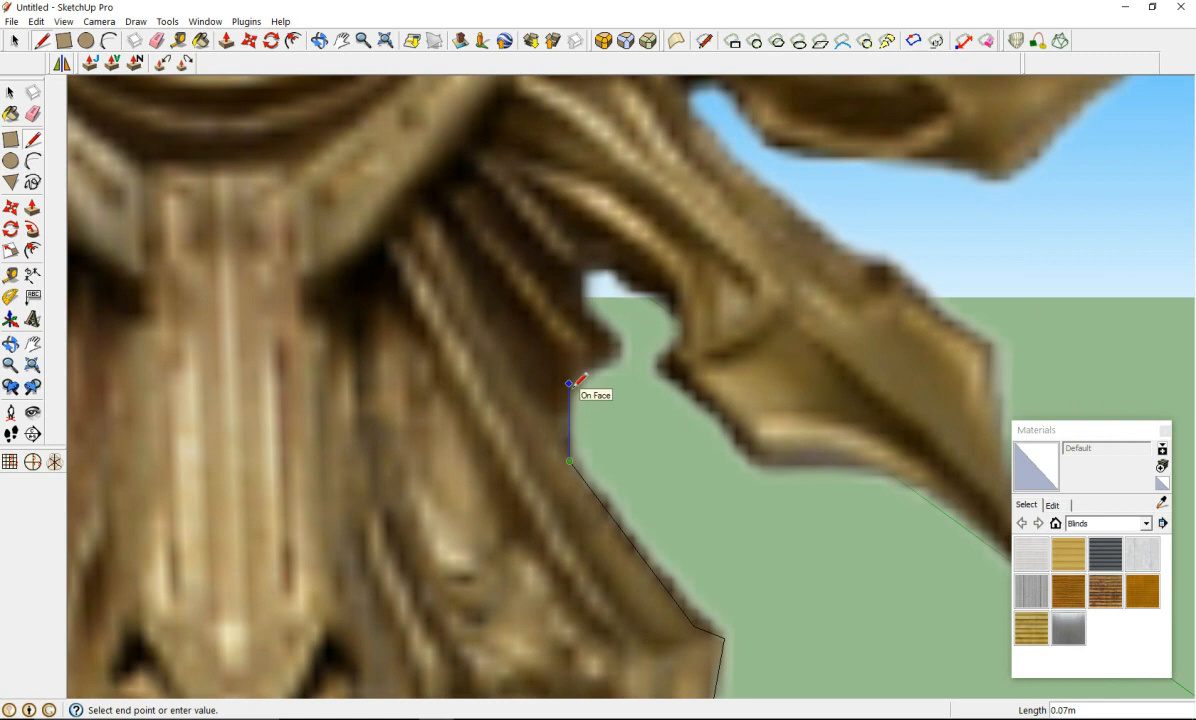
click(569, 394)
click(592, 370)
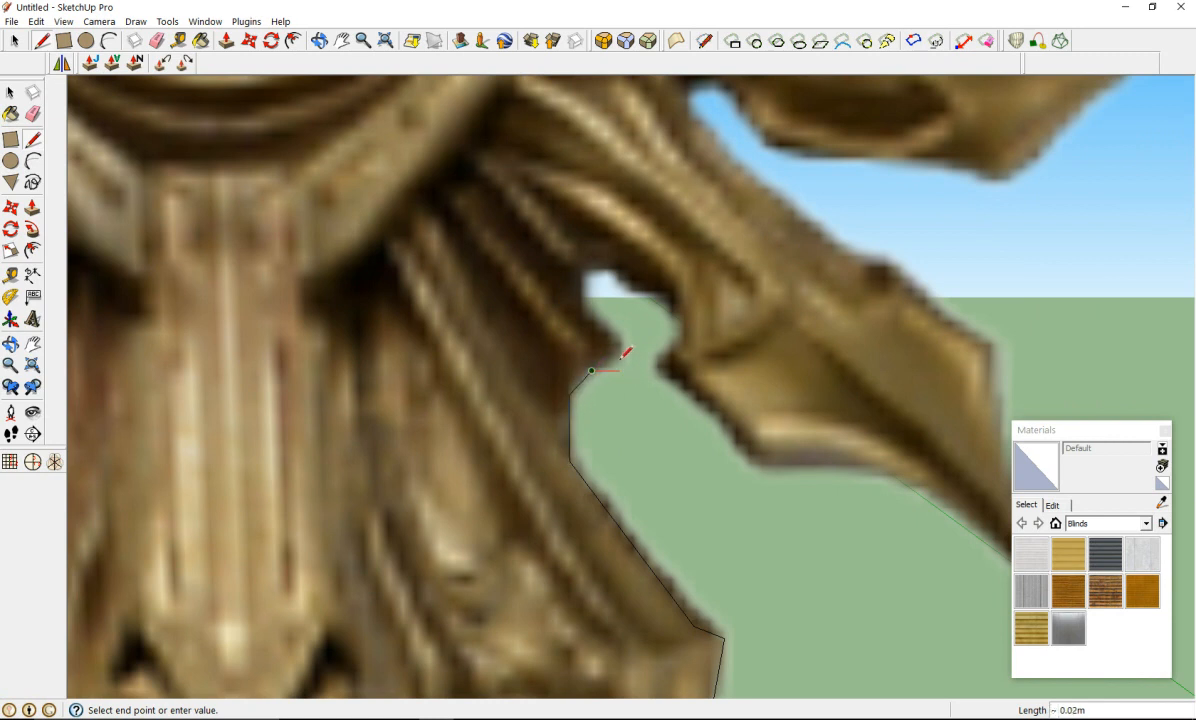
scroll(624, 350, up, 2)
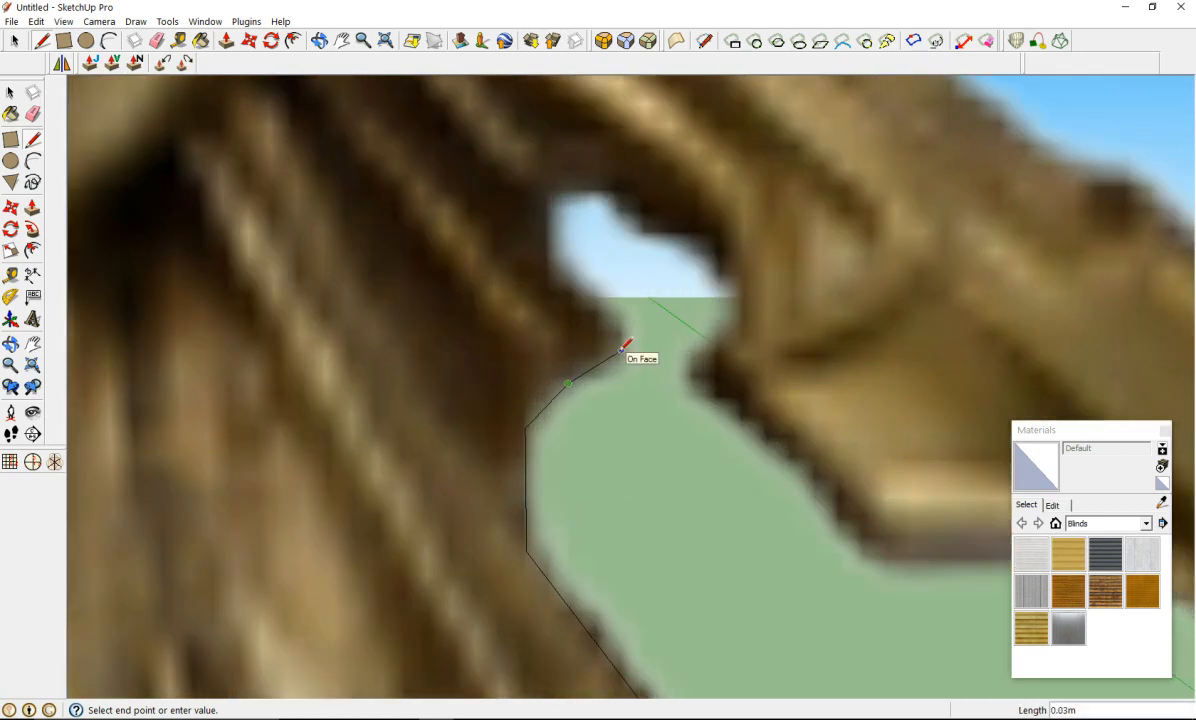
Step: Outline the small opening beyond the notch, starting with a diagonal about 0.05 m long and returning with another of about 0.05 m
click(542, 279)
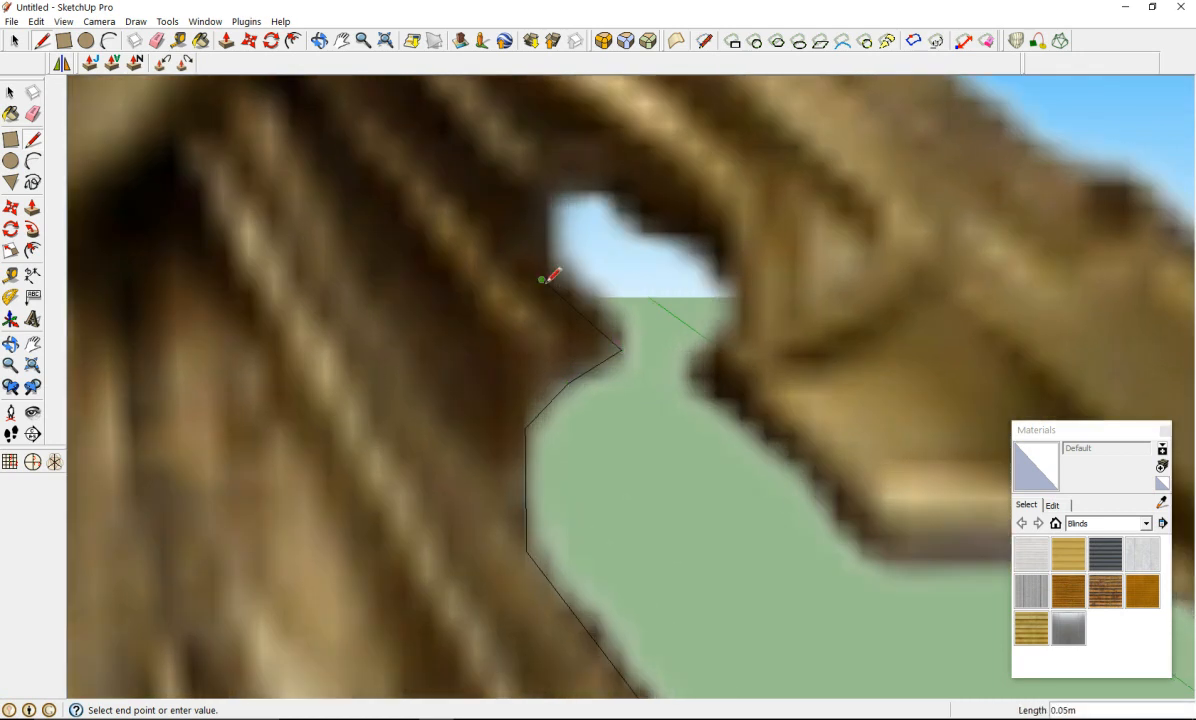
scroll(550, 188, up, 2)
click(549, 180)
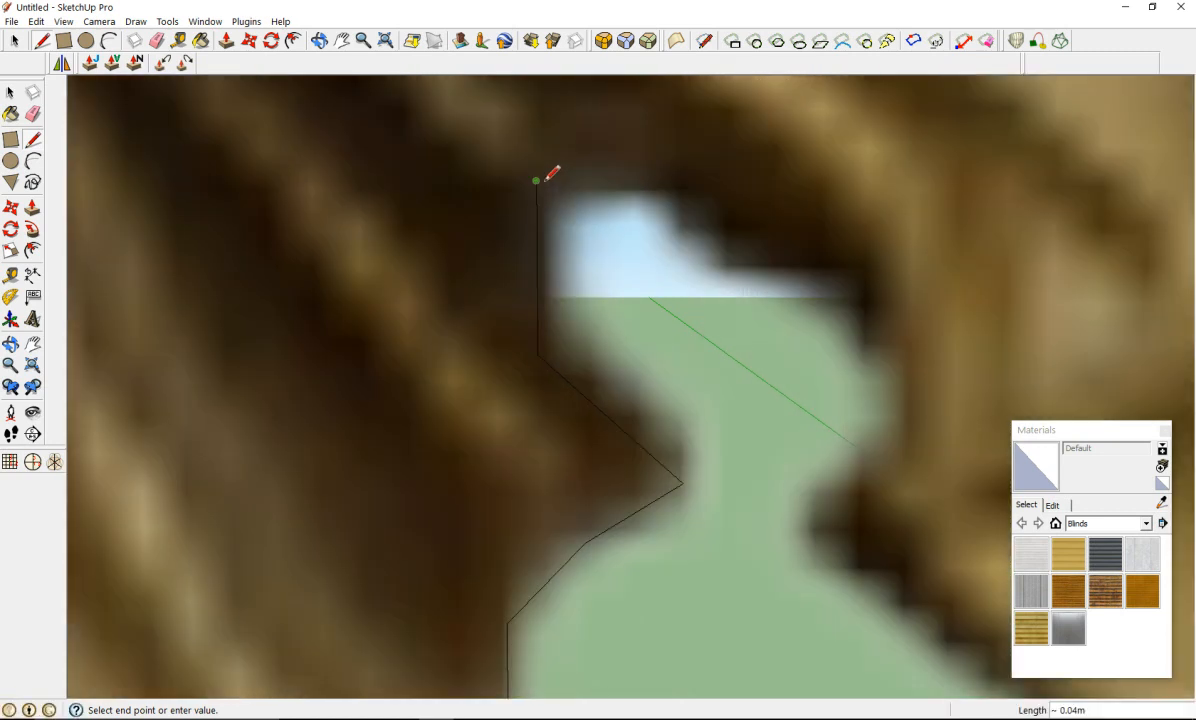
click(685, 177)
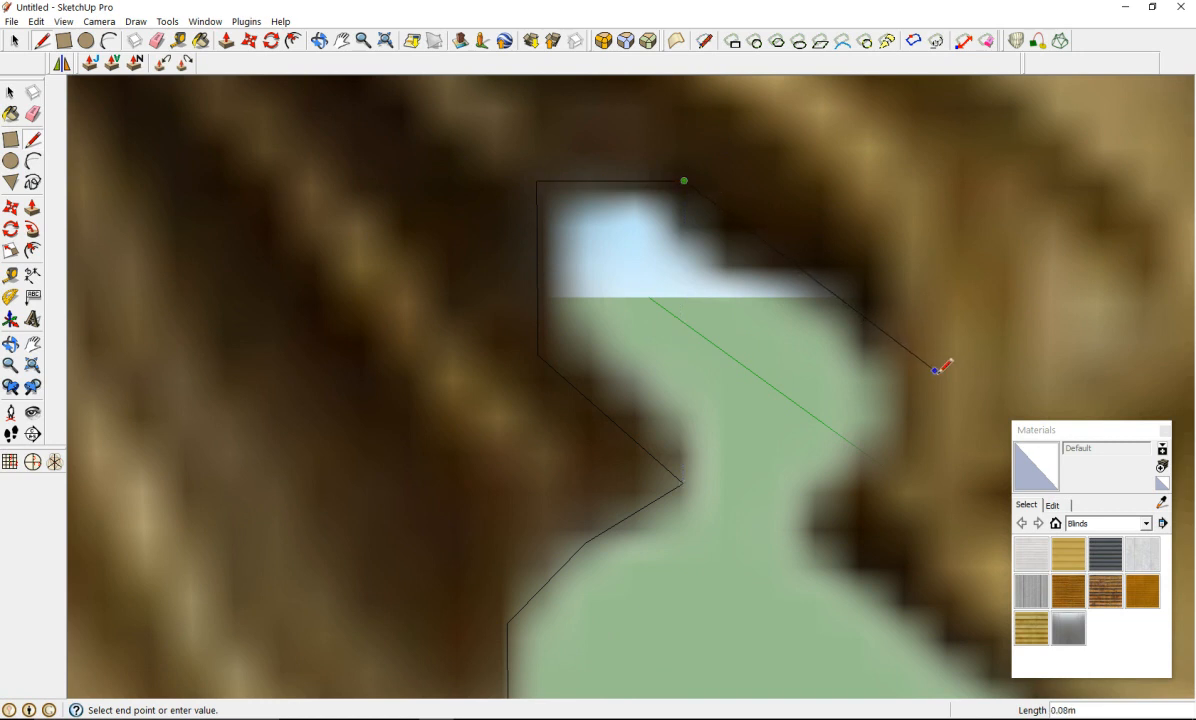
click(962, 398)
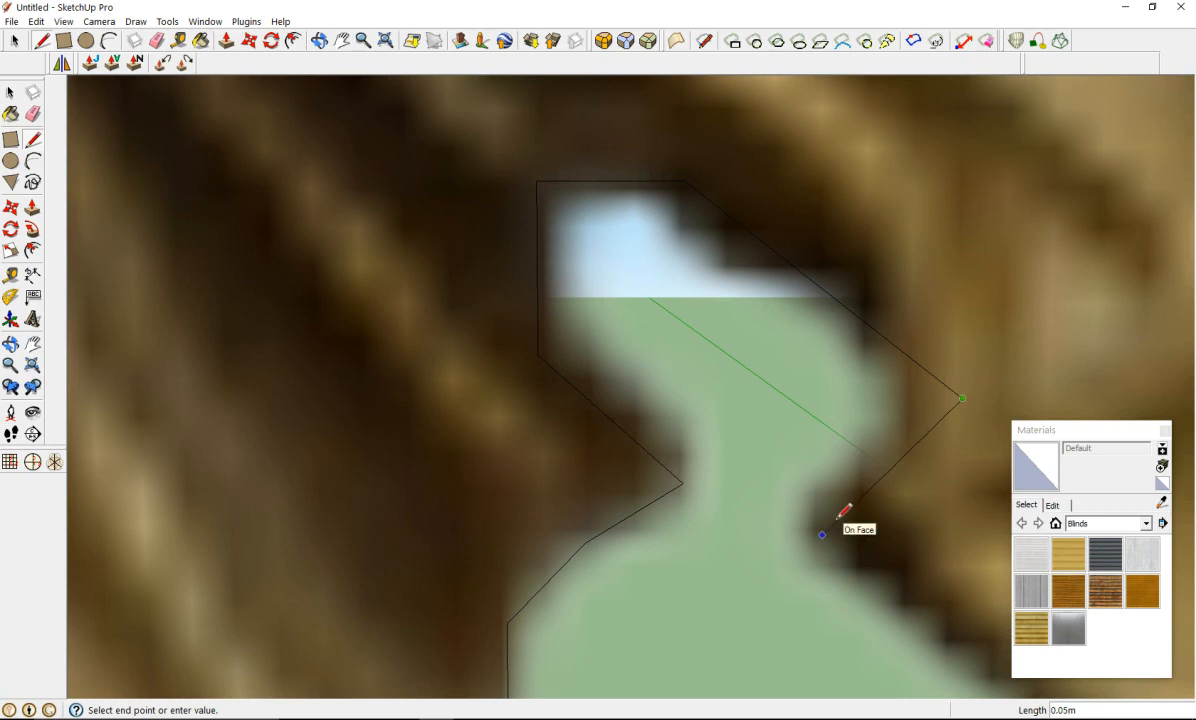
scroll(845, 510, down, 5)
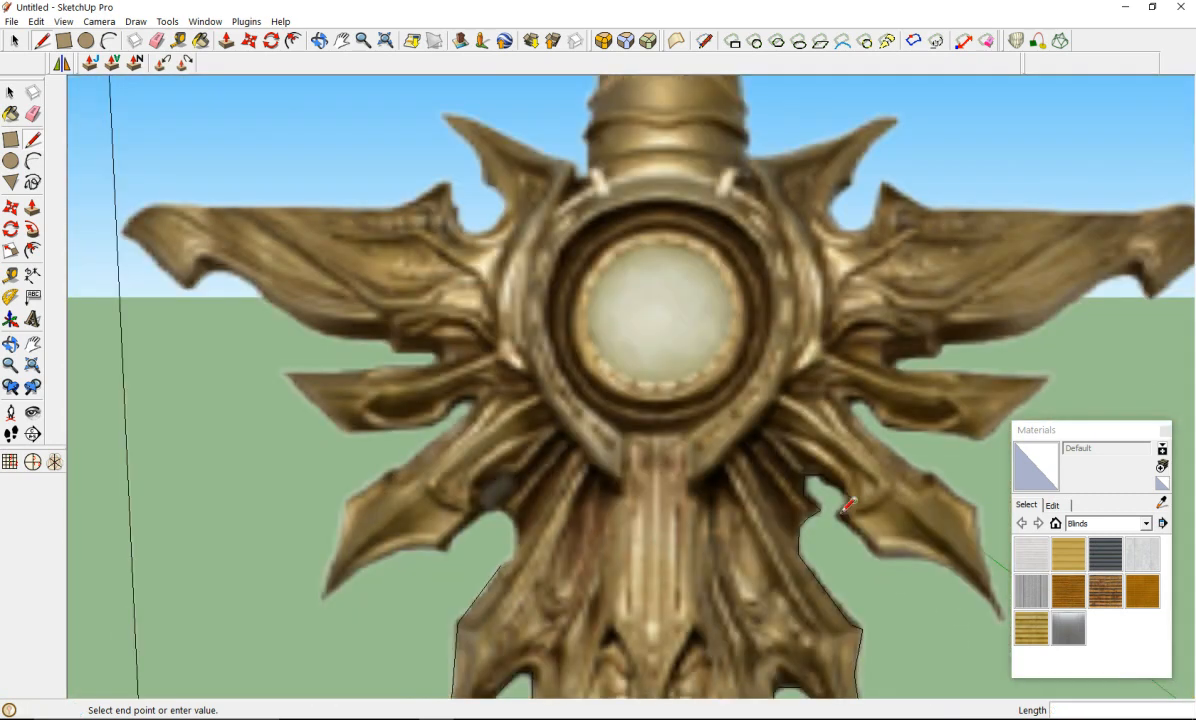
Step: Trace the third right spike's lower edge with a diagonal about 0.11 m long and a nearly horizontal segment about 0.11 m long
scroll(845, 507, up, 3)
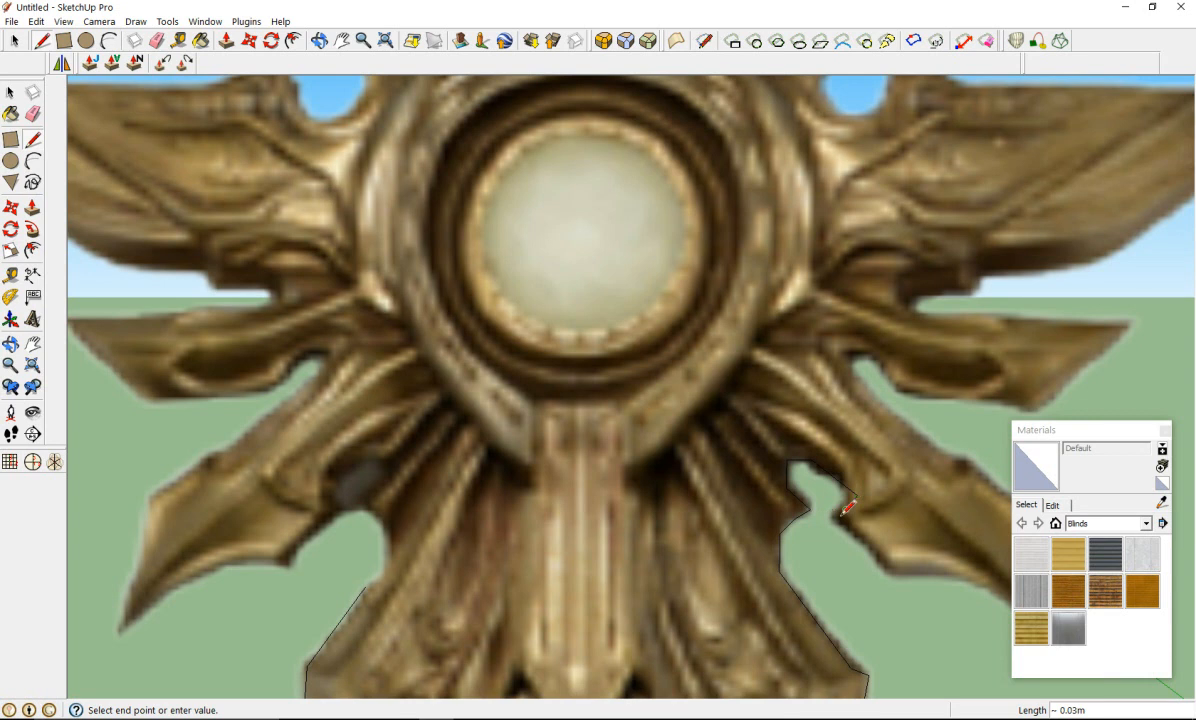
scroll(860, 520, down, 3)
scroll(886, 545, up, 3)
scroll(886, 545, up, 5)
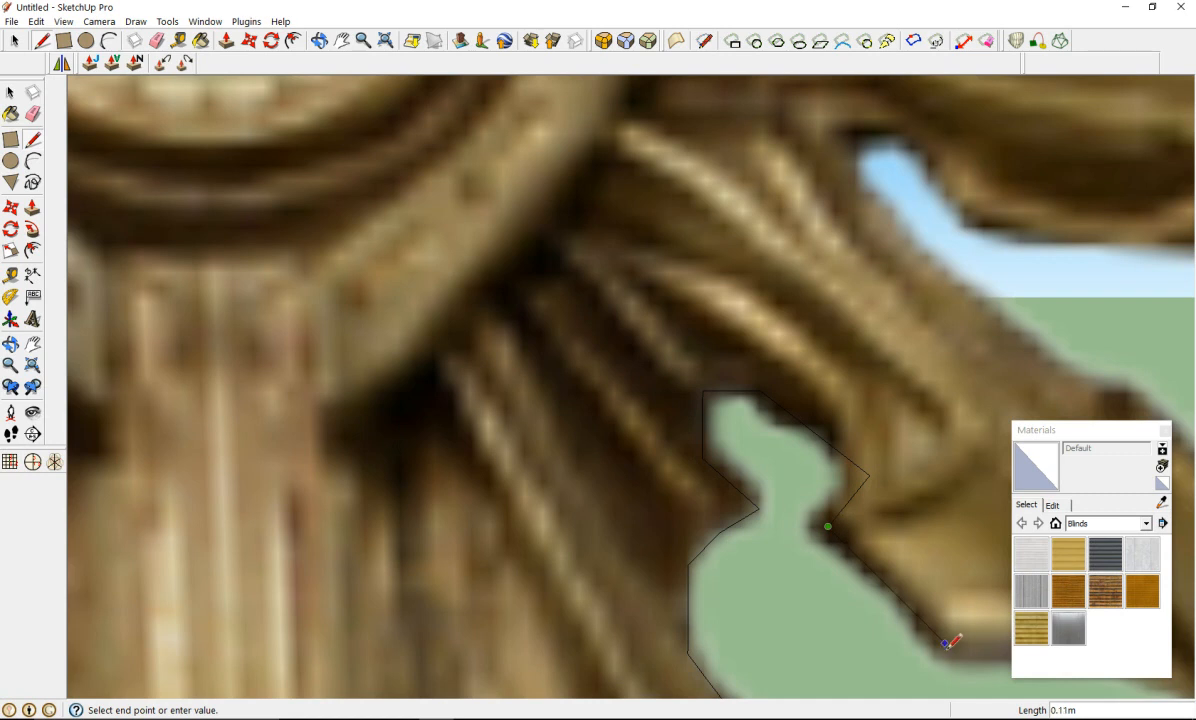
scroll(941, 645, down, 5)
scroll(975, 638, up, 3)
scroll(960, 620, up, 3)
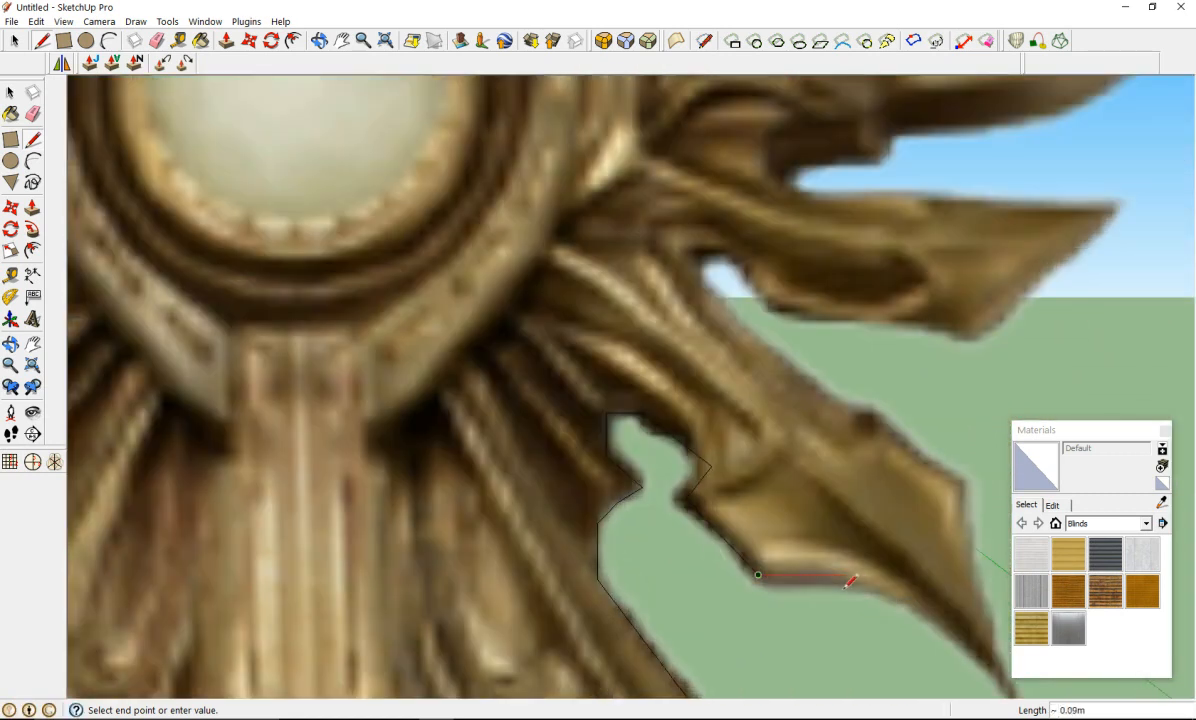
scroll(853, 573, up, 3)
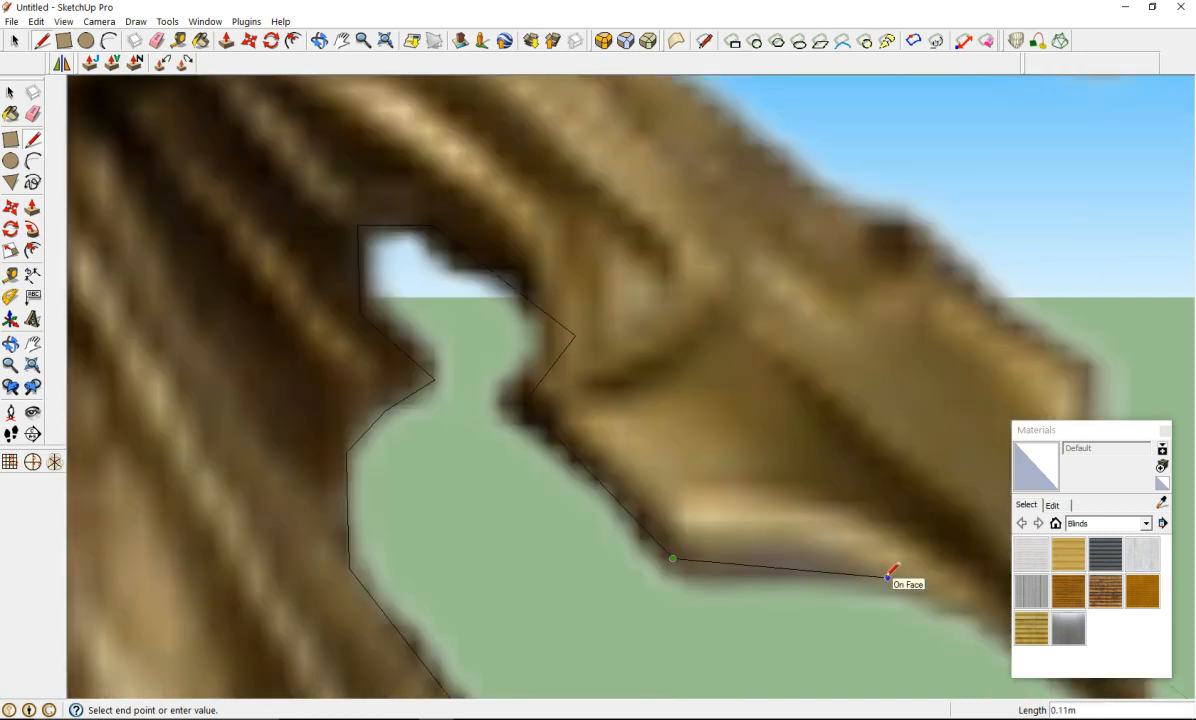
click(888, 577)
Step: Continue the third right spike's lower edge down to its tip with two segments
scroll(929, 577, down, 5)
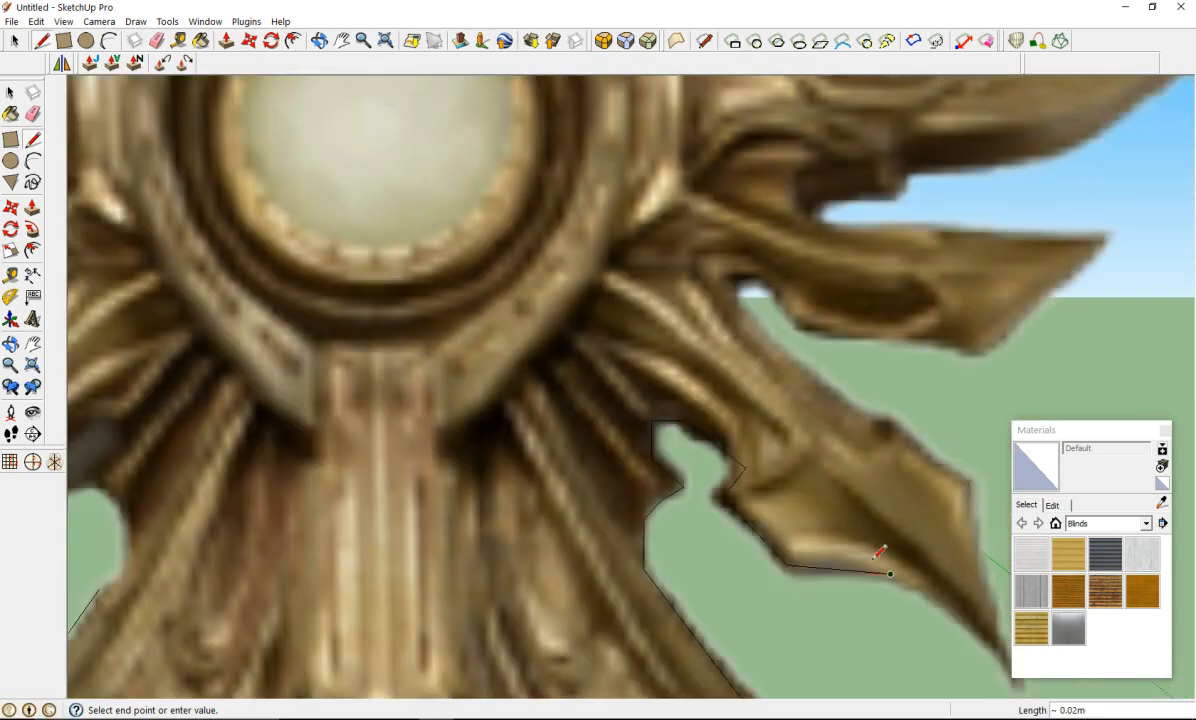
scroll(925, 580, up, 5)
scroll(945, 580, up, 2)
click(886, 578)
click(964, 669)
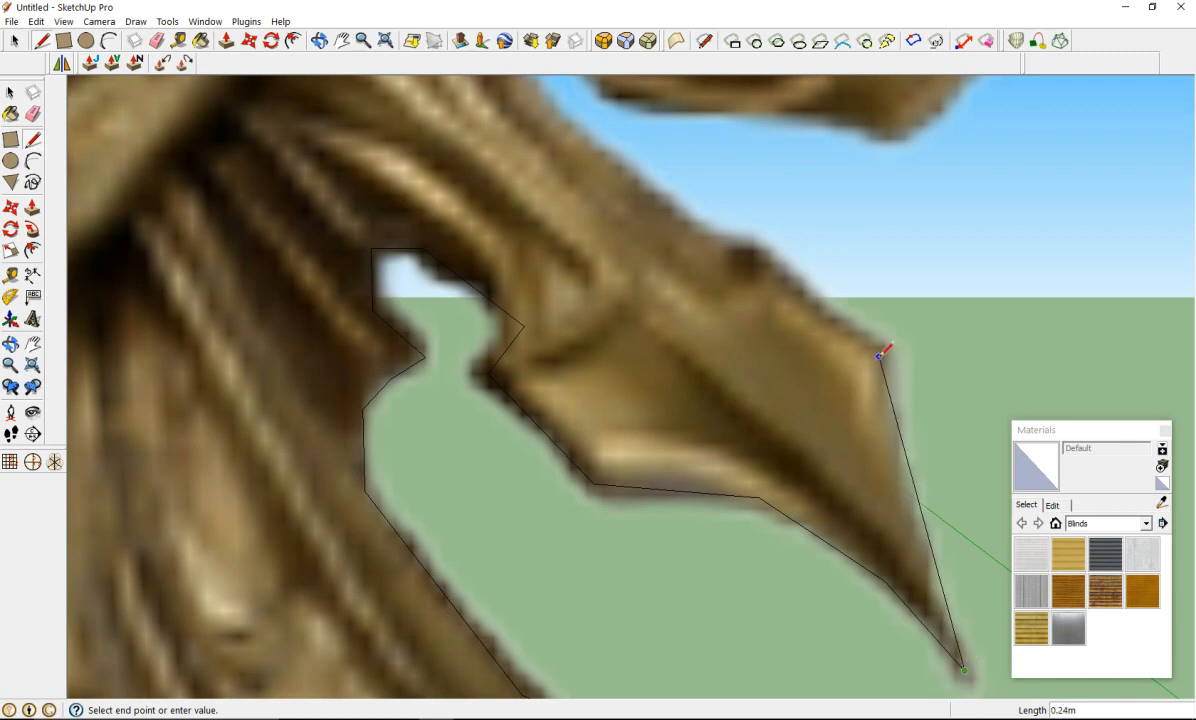
Step: Trace the third right spike's outer edge from its tip up and around its corner, ending with segments about 0.11 m and 0.05 m long
click(895, 482)
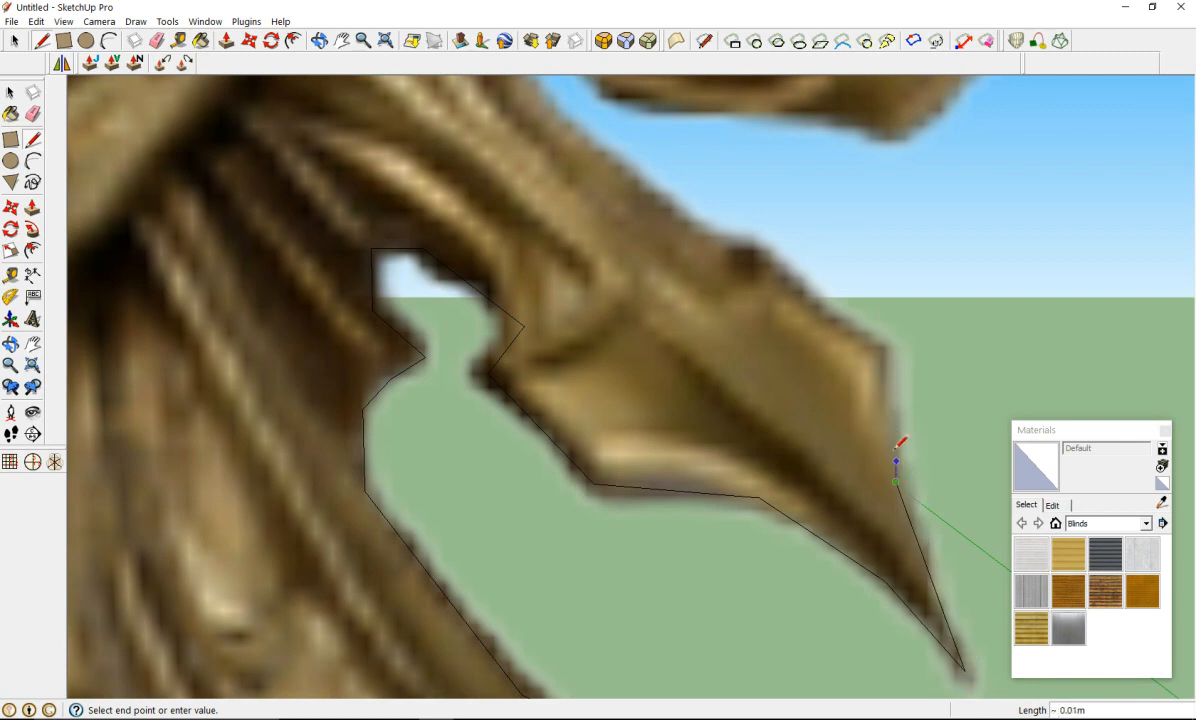
click(881, 357)
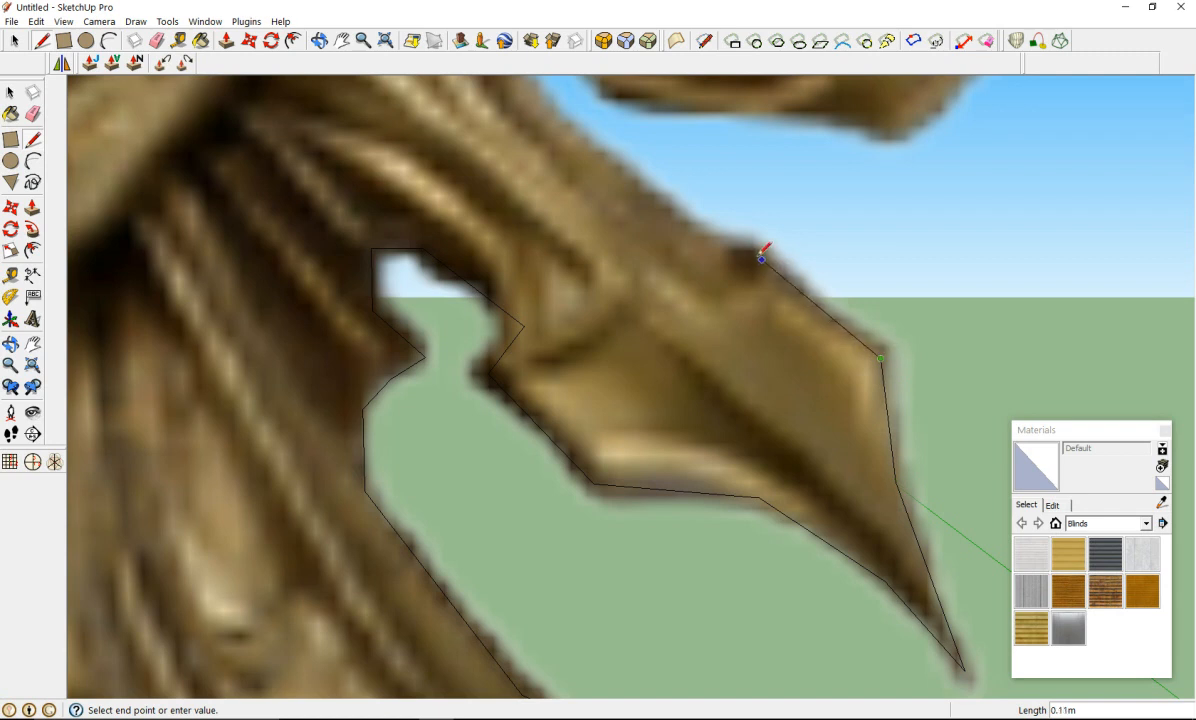
click(765, 254)
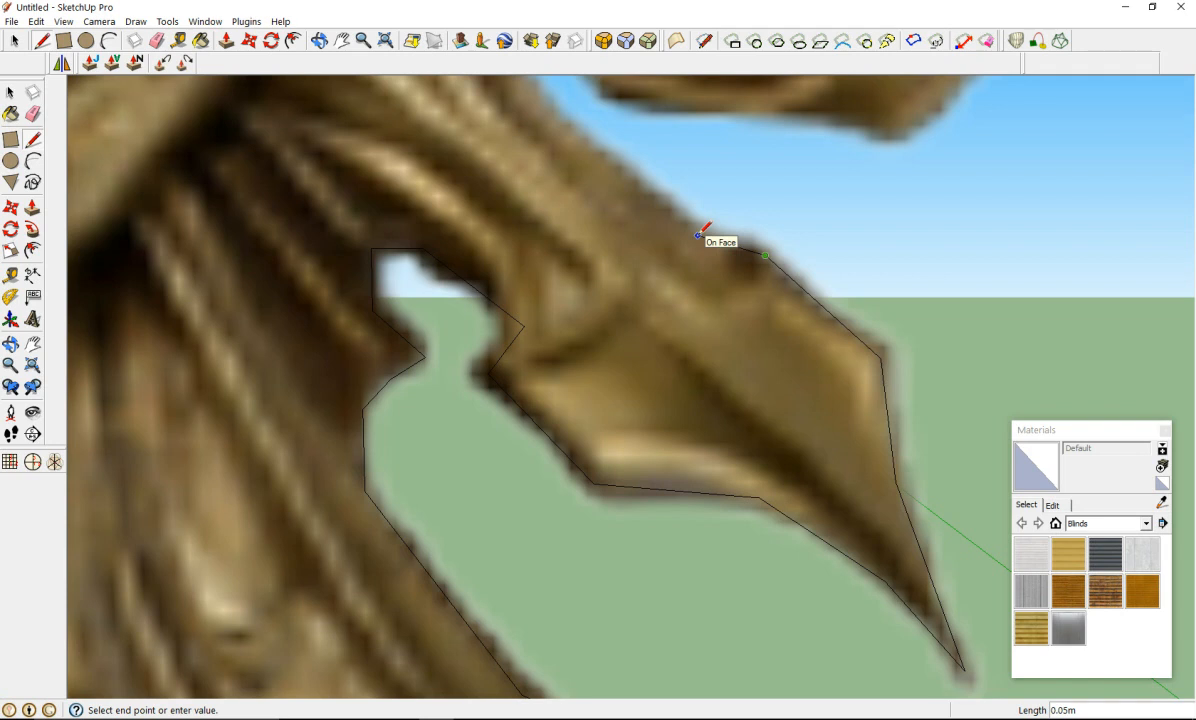
scroll(697, 235, down, 3)
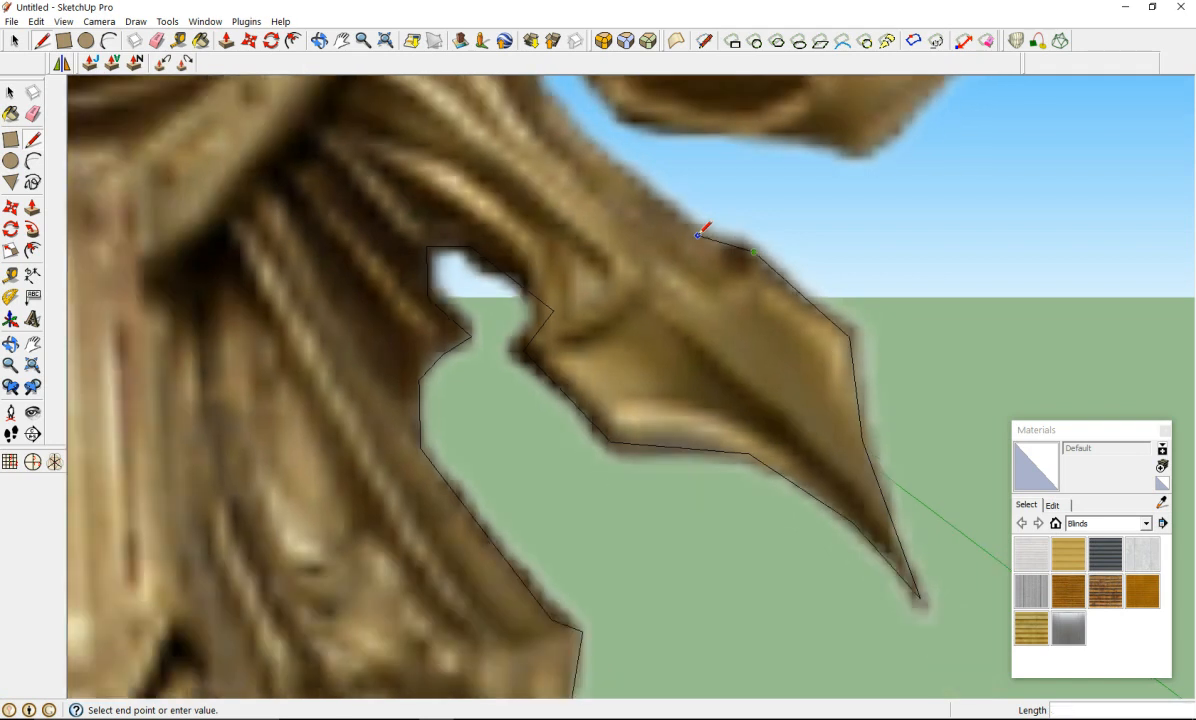
scroll(697, 235, up, 3)
click(699, 232)
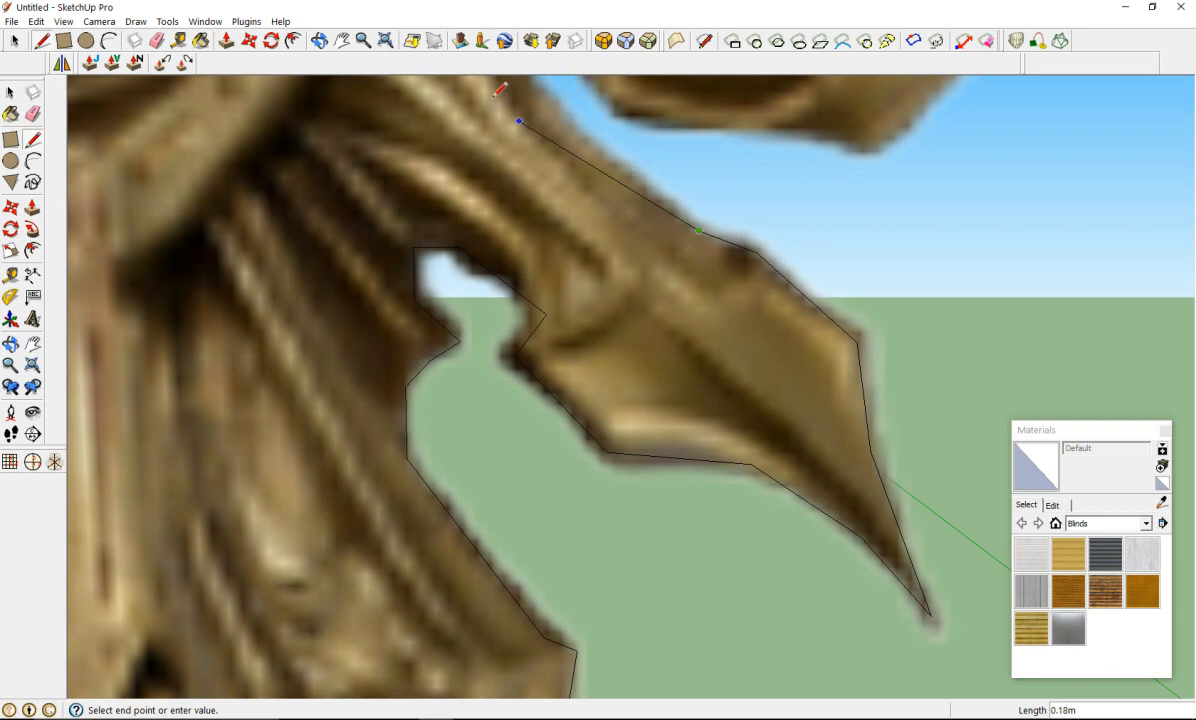
Step: Check the audio levels in the Logitech G930 headset settings and close that window
click(1082, 719)
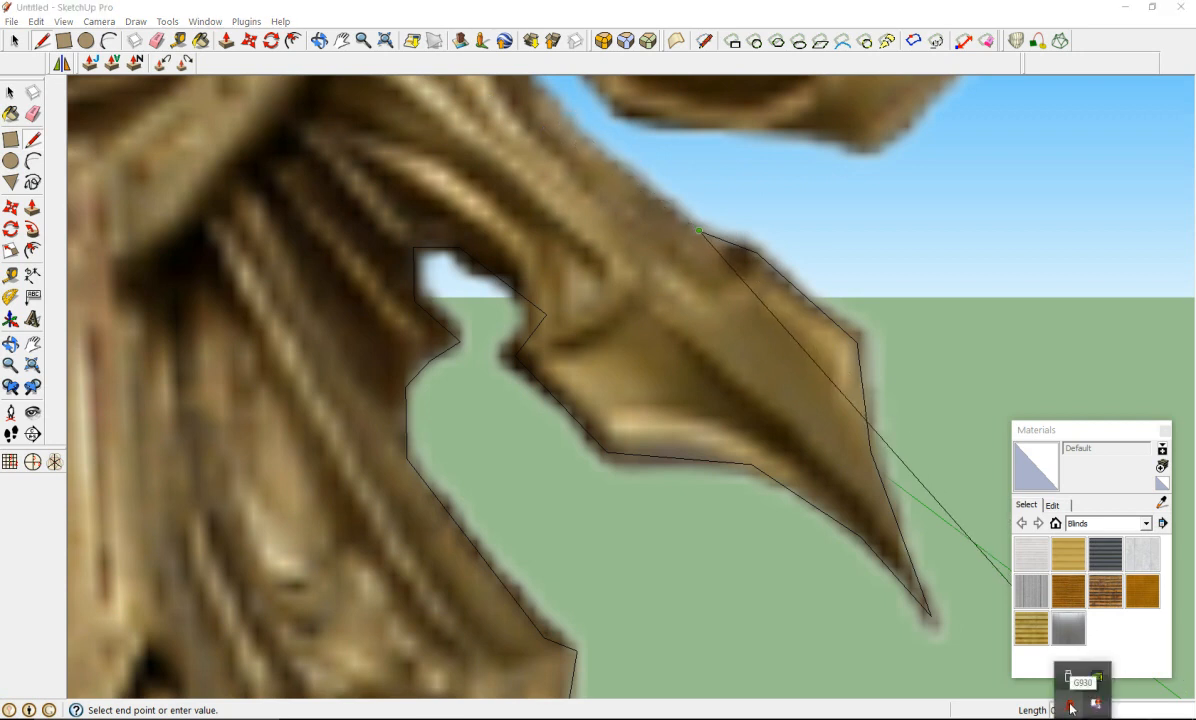
right_click(1071, 704)
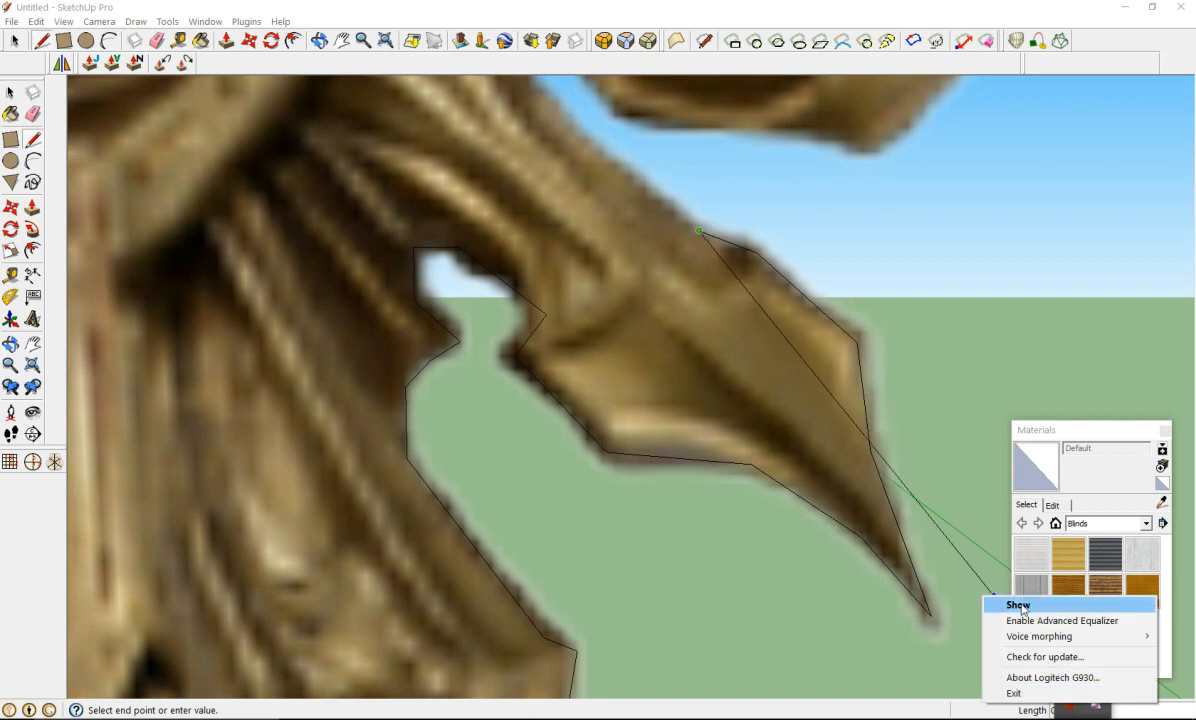
click(1019, 606)
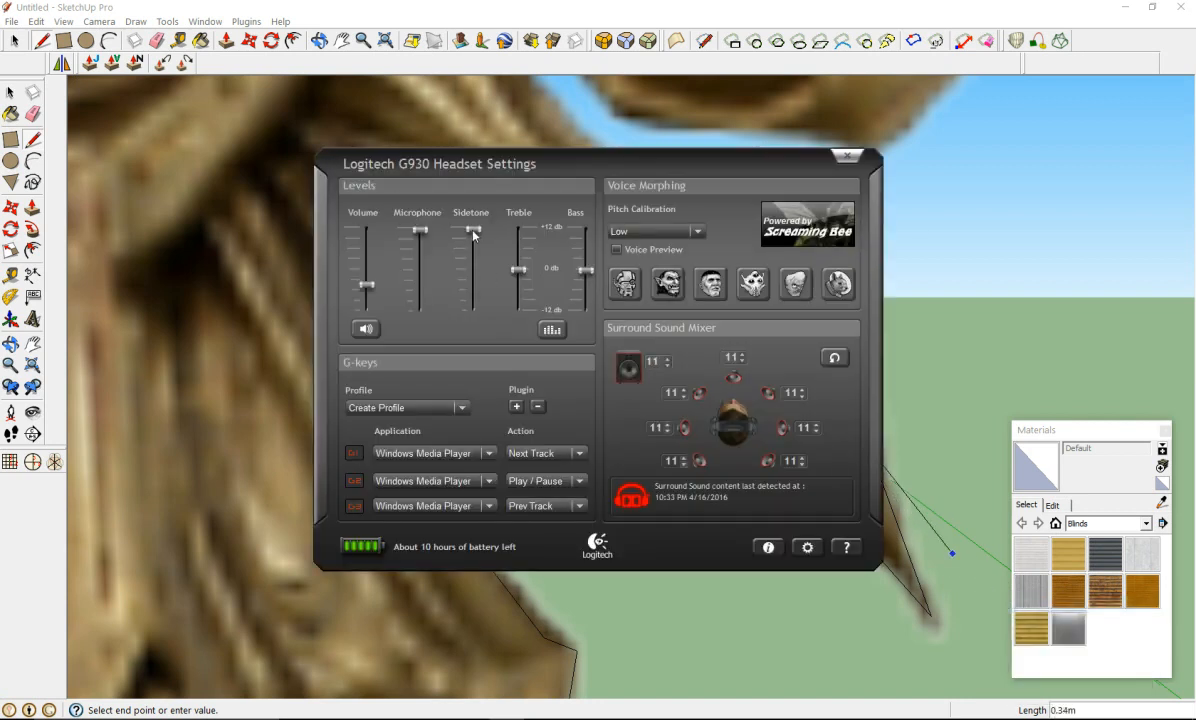
click(846, 156)
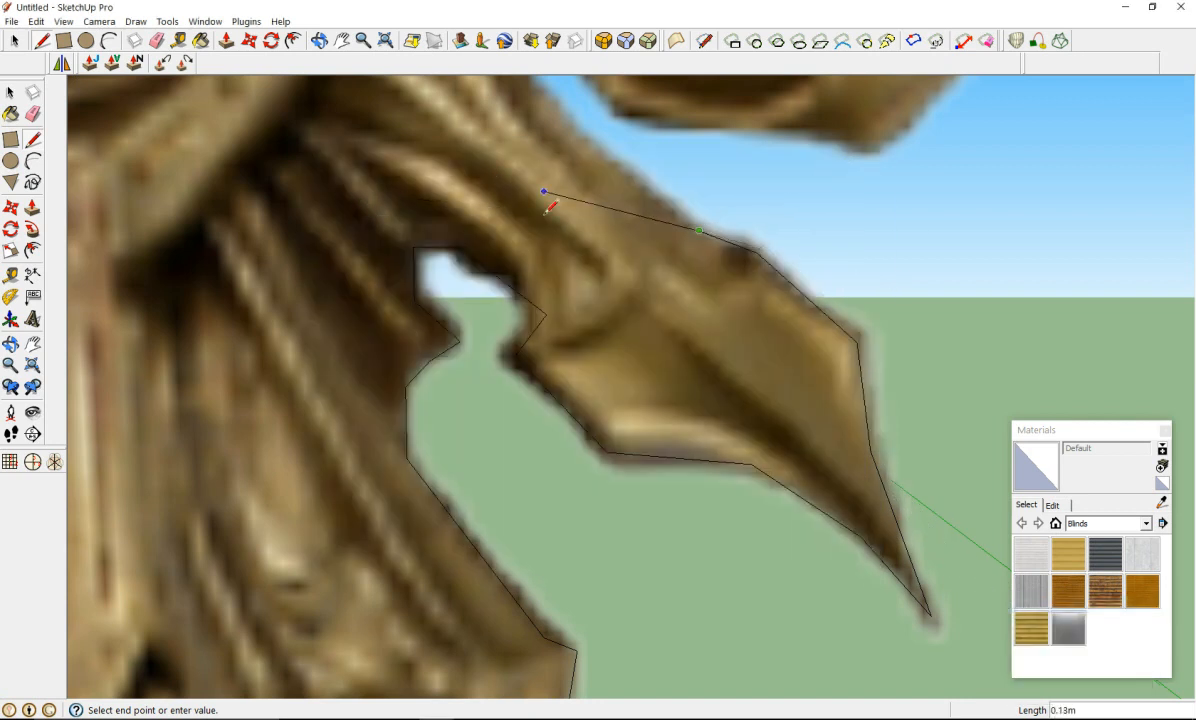
Step: Trace the third right spike's upper edge into the narrow gap, up its short inner end and across its top with a 0.03 m segment
scroll(557, 228, down, 3)
scroll(557, 228, up, 6)
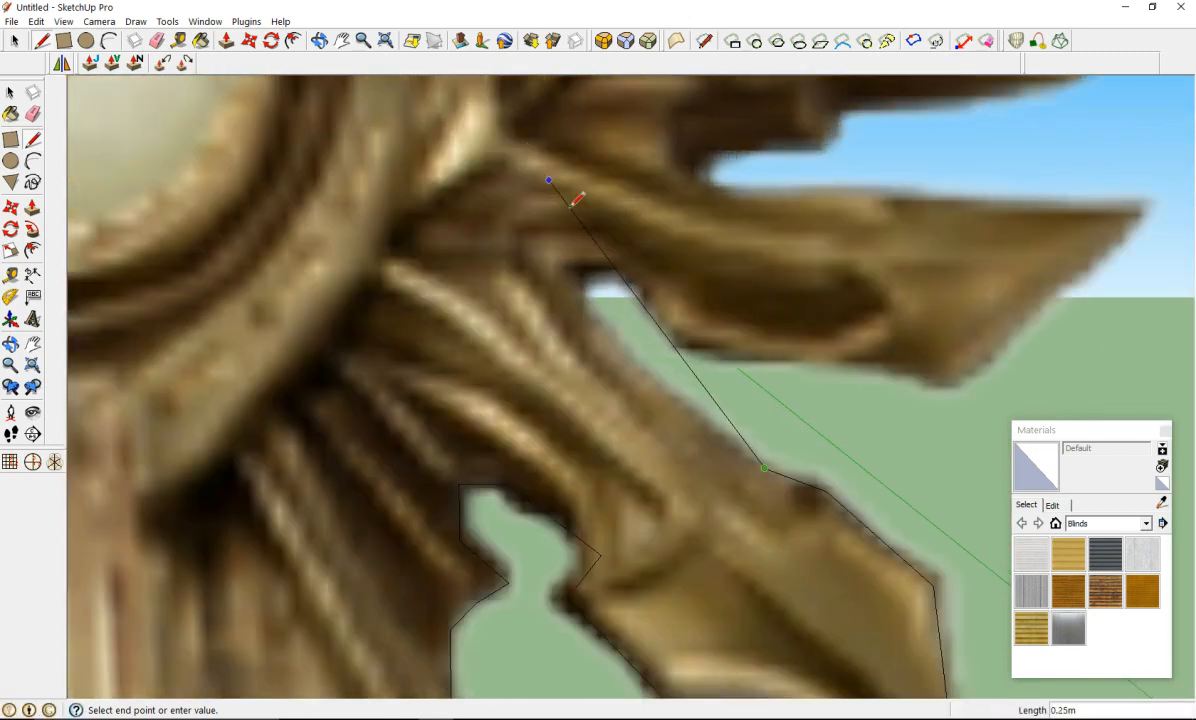
click(585, 312)
click(584, 271)
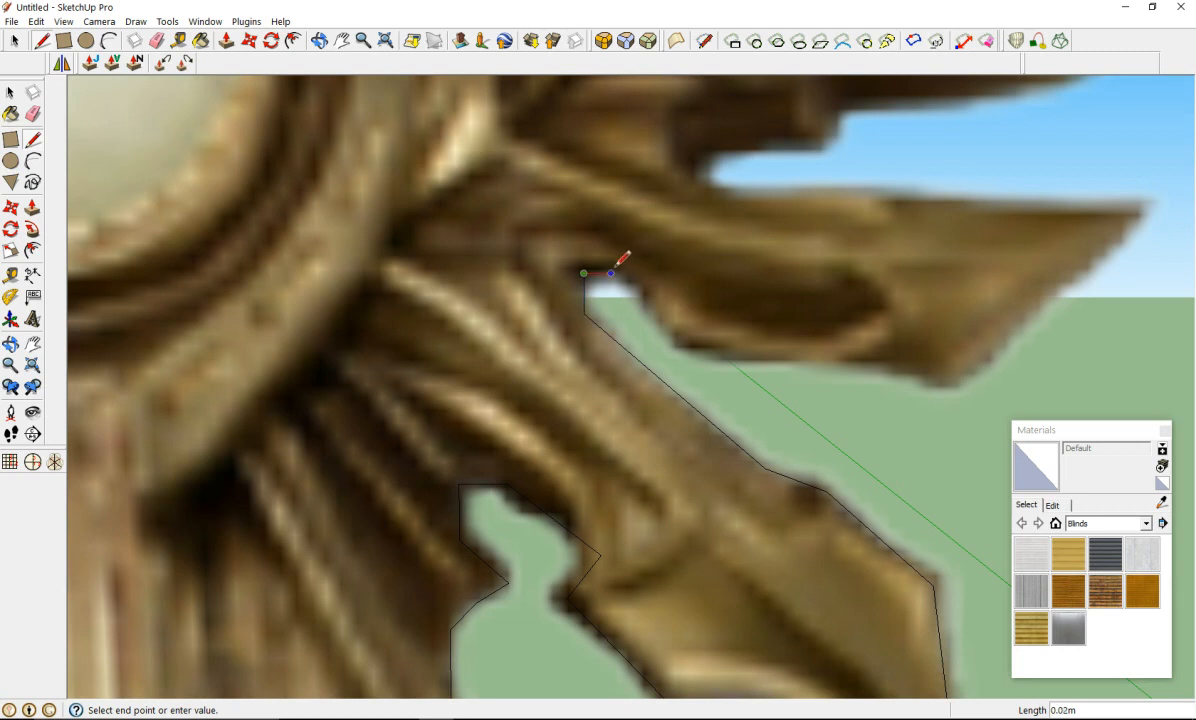
scroll(612, 266, up, 3)
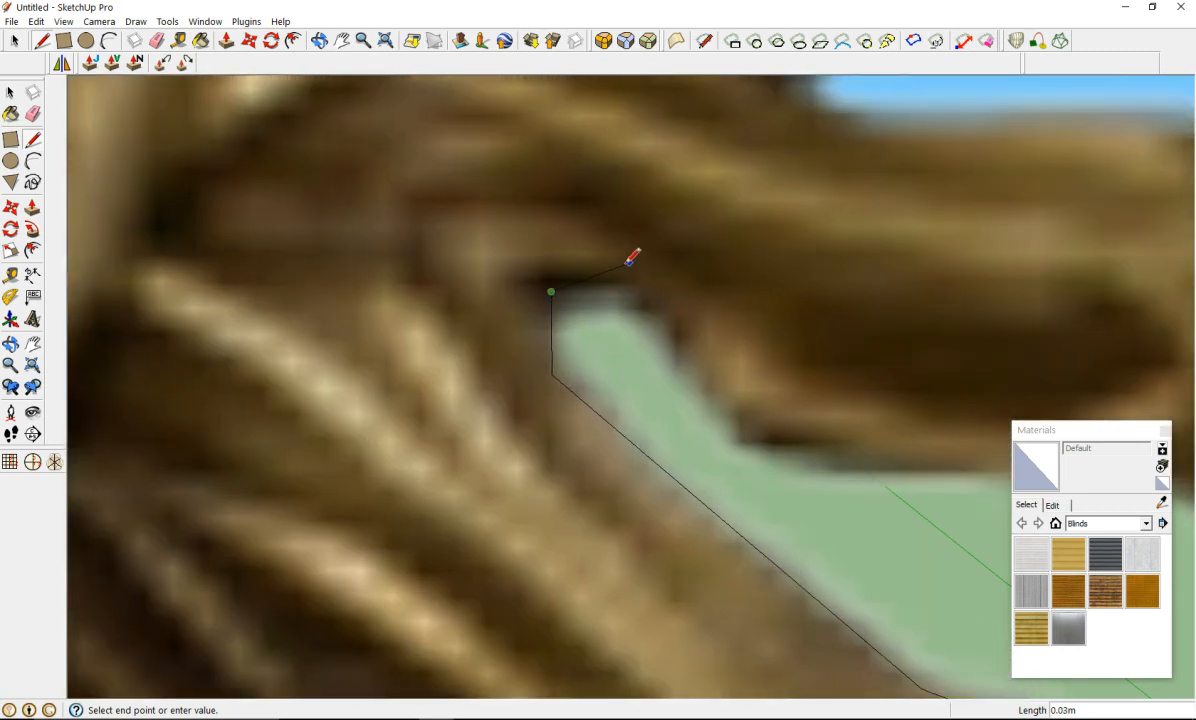
scroll(626, 266, up, 4)
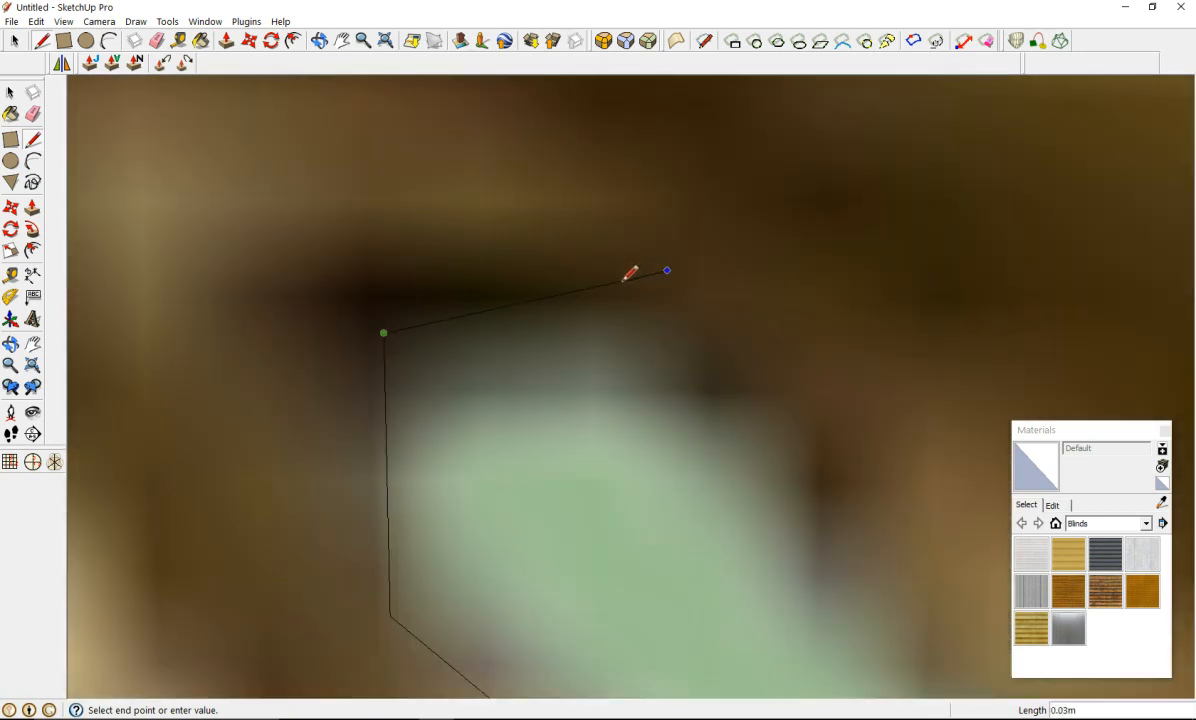
click(667, 276)
Step: Trace the fourth right spike's lower edge out of the narrow gap to its bottom corner, starting with segments about 0.07 m and 0.12 m long
scroll(750, 323, up, 3)
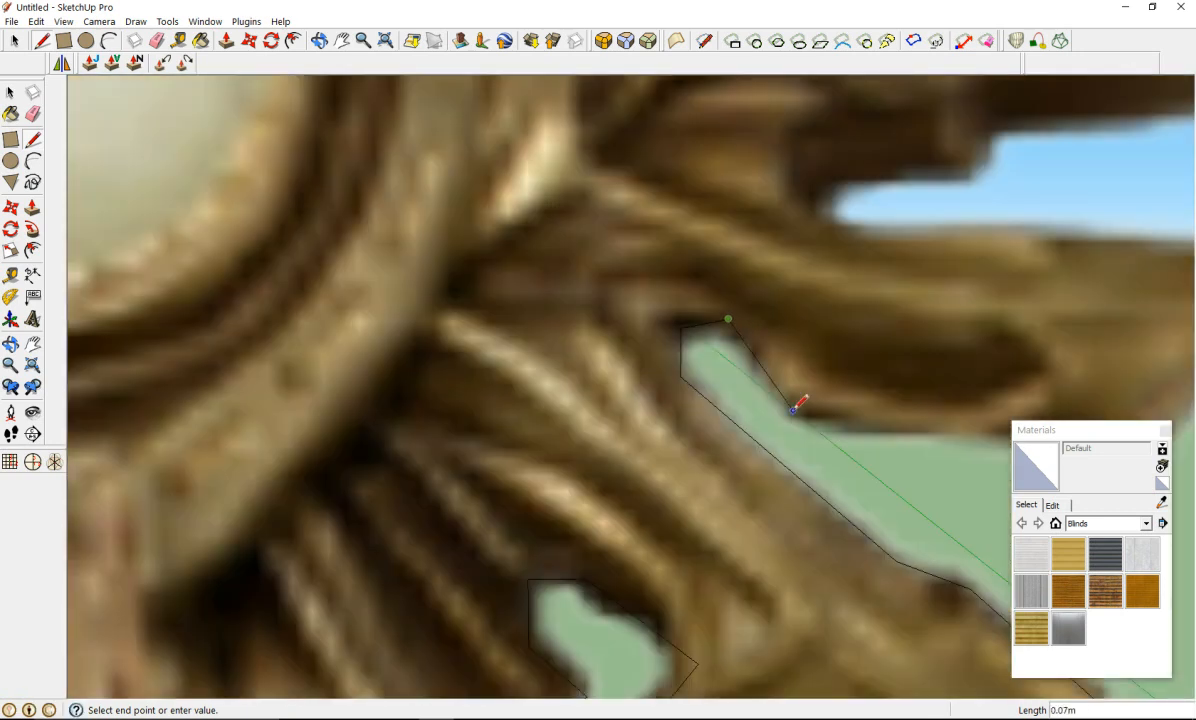
click(796, 408)
scroll(800, 405, down, 5)
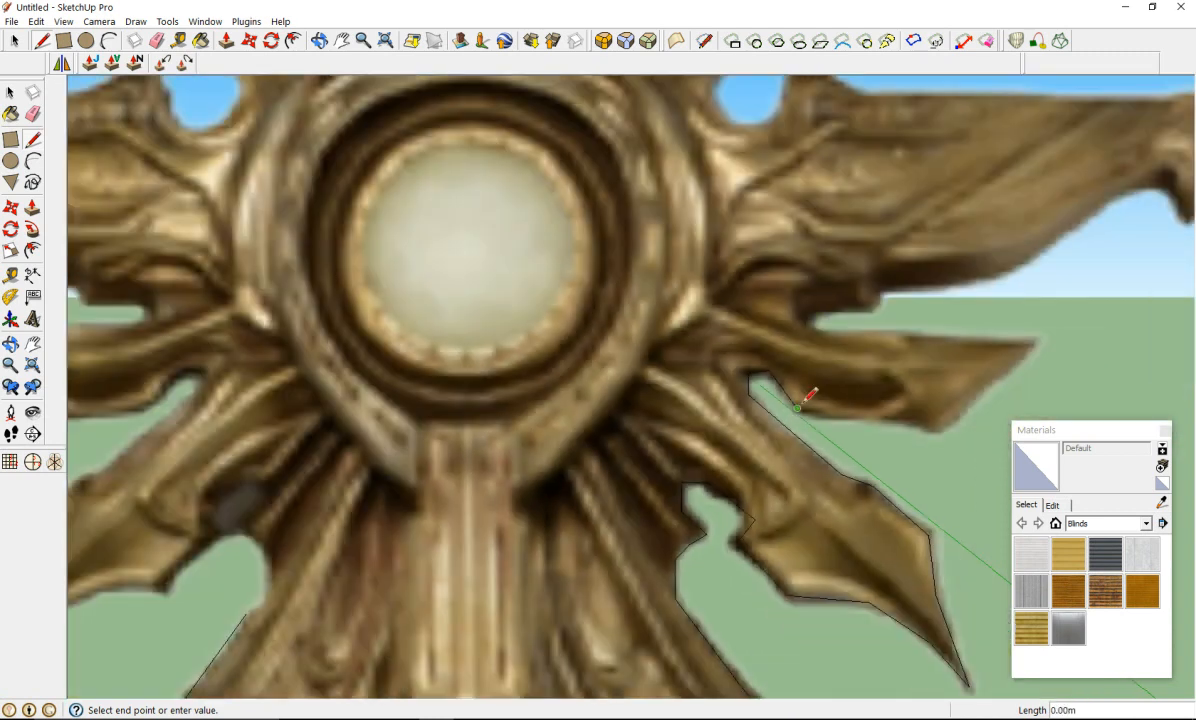
scroll(876, 405, up, 5)
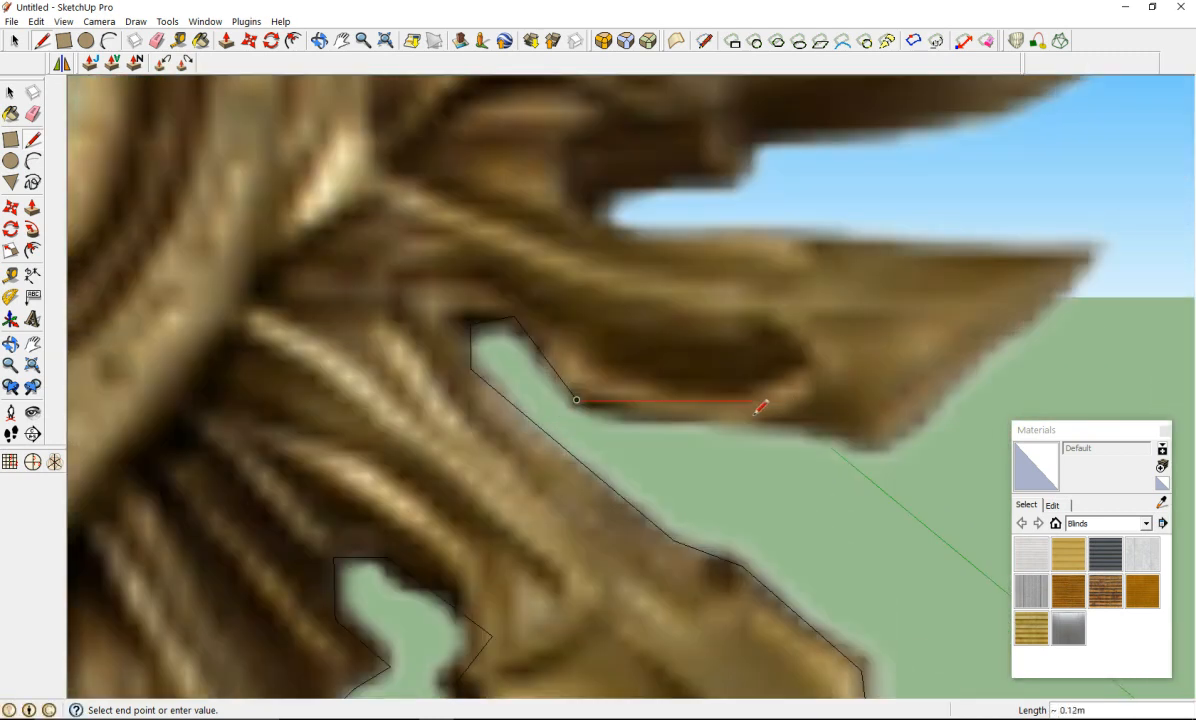
click(755, 417)
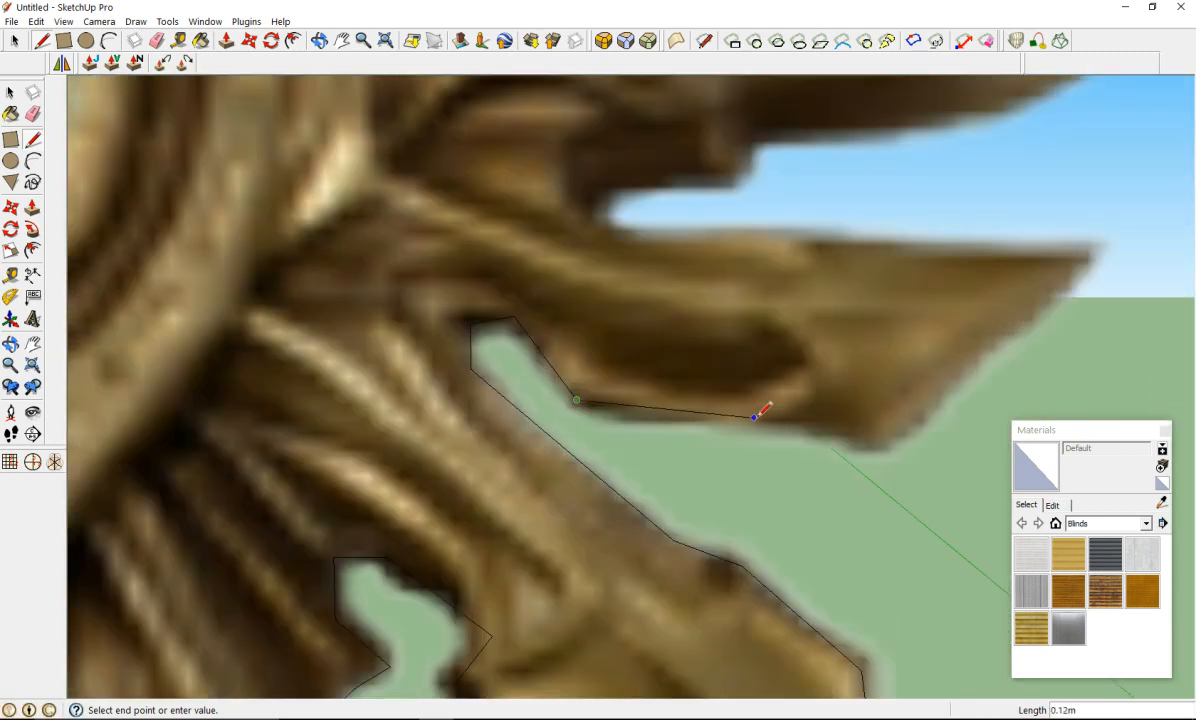
click(869, 449)
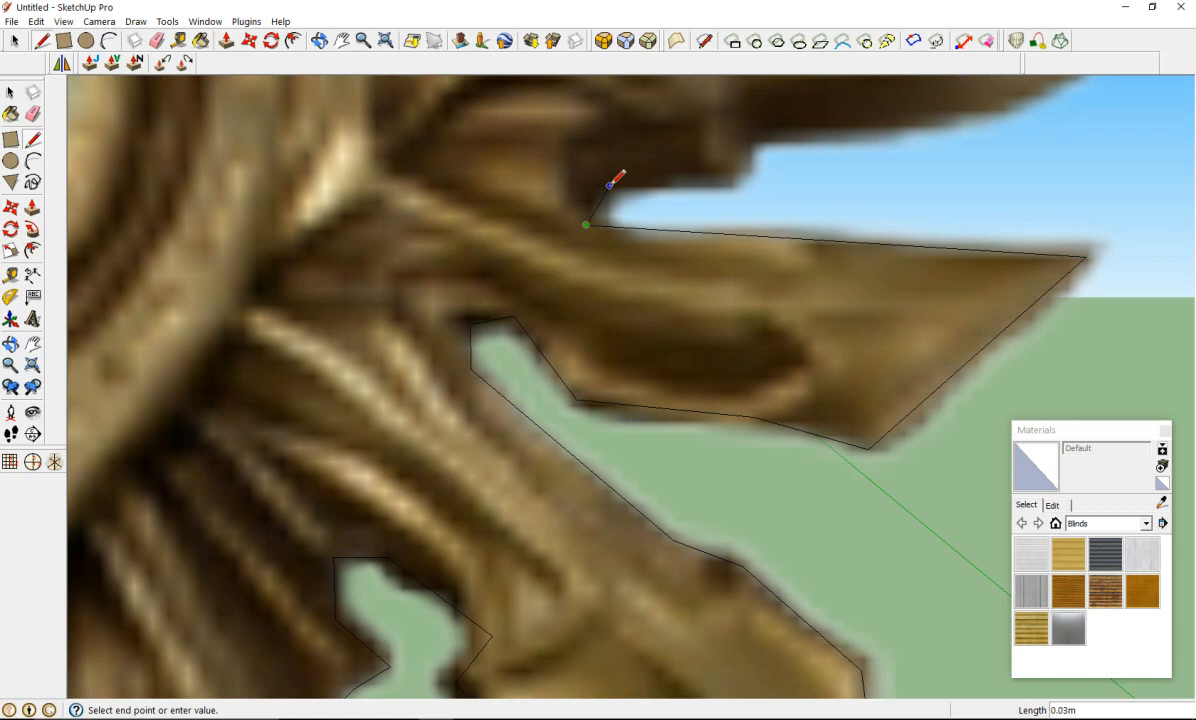
Step: Trace the stepped notch above the fourth right spike, with a segment of about 0.03 m, then across and up to the large wing's underside
click(609, 185)
scroll(740, 148, down, 8)
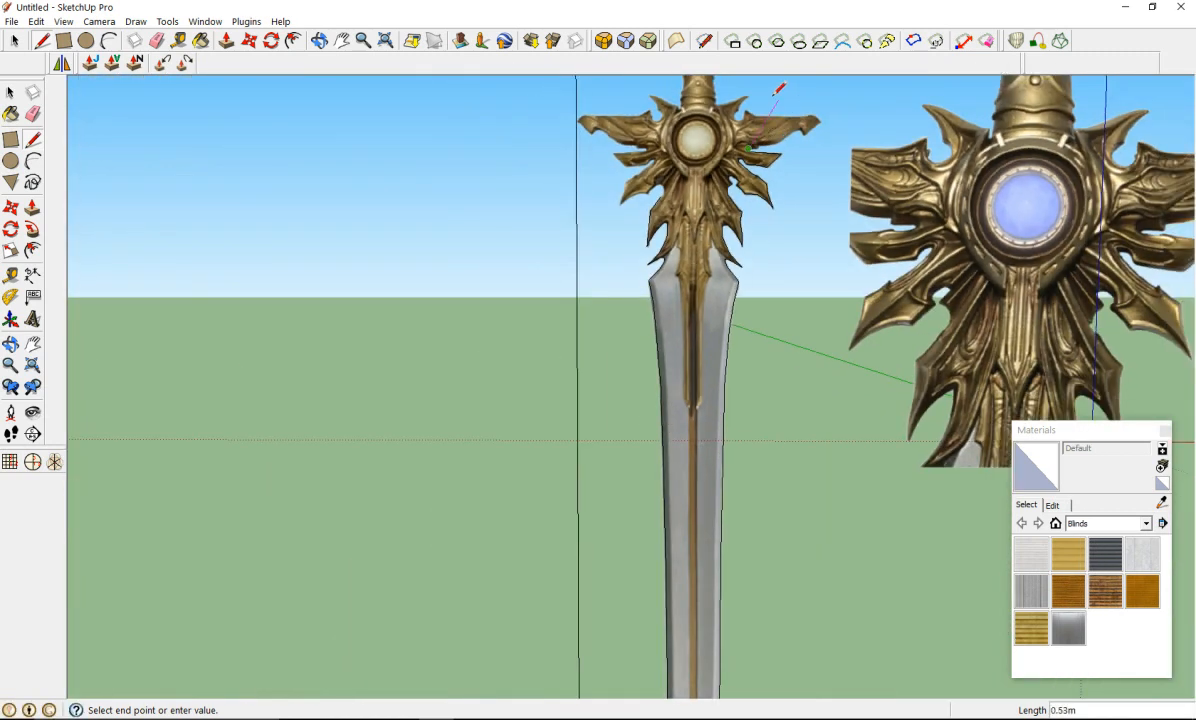
scroll(777, 110, up, 4)
scroll(700, 227, up, 5)
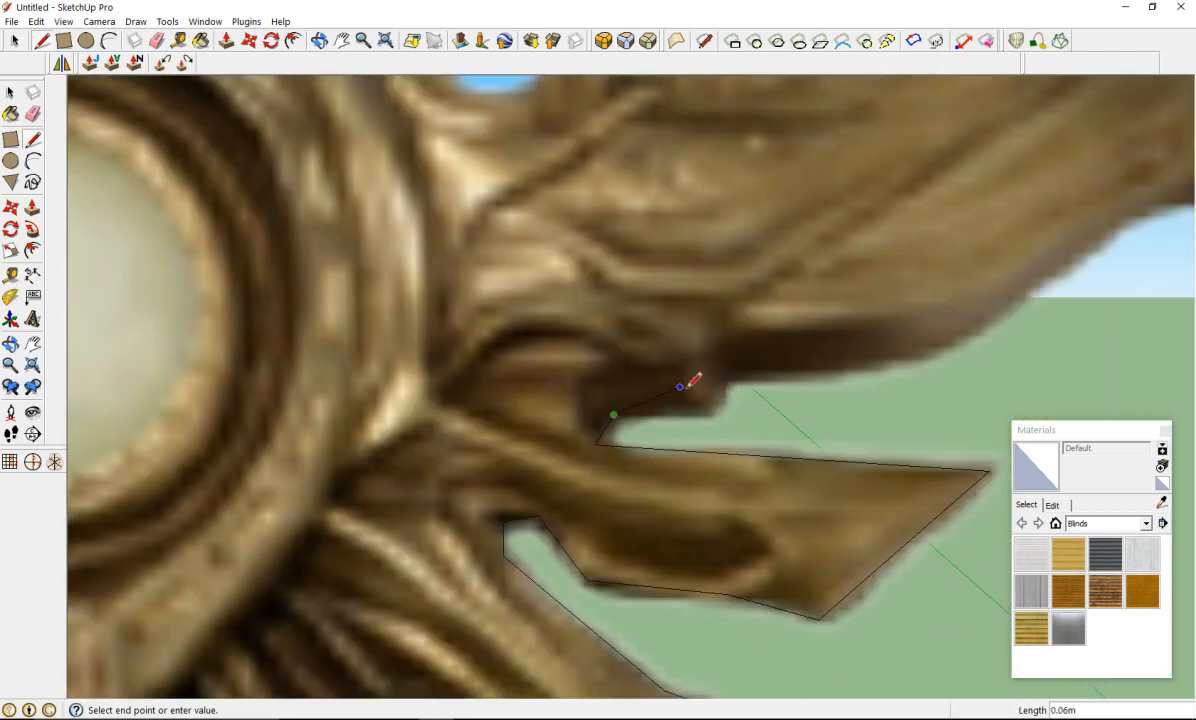
click(709, 413)
click(726, 382)
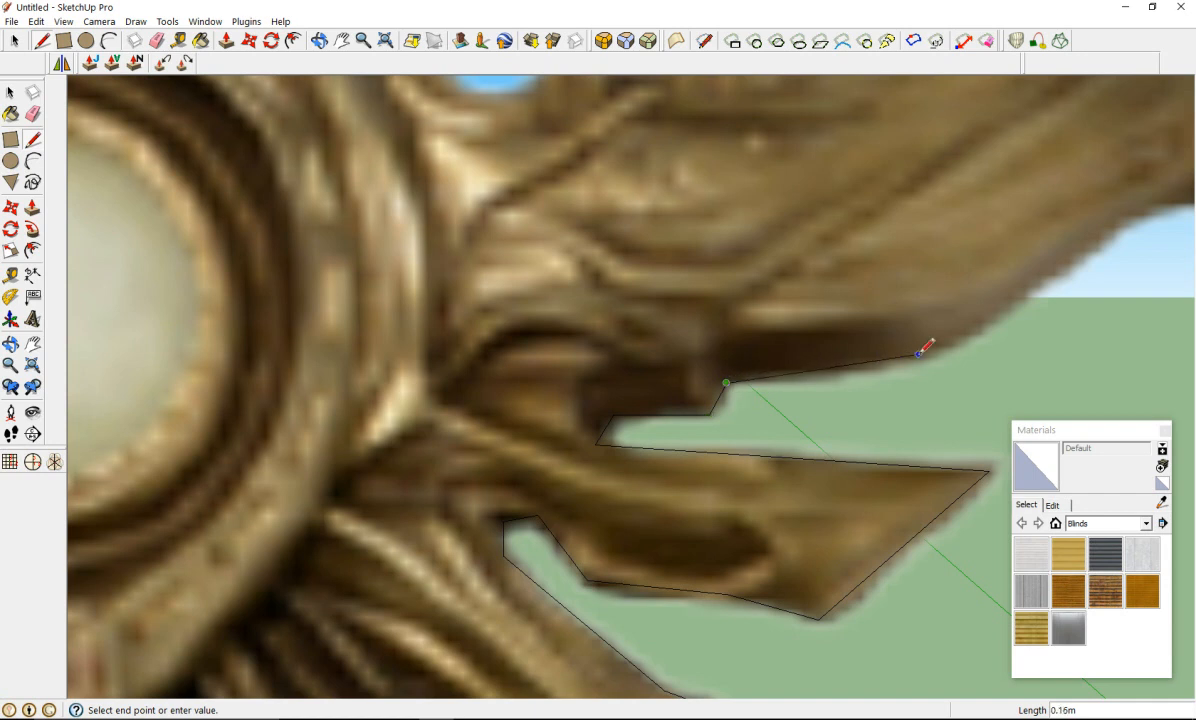
Step: Trace the large right wing's lower edge with segments about 0.16 m, 0.20 m and 0.04 m long, plus a short horizontal one into its hook
scroll(910, 342, down, 5)
scroll(950, 322, up, 3)
scroll(943, 320, up, 2)
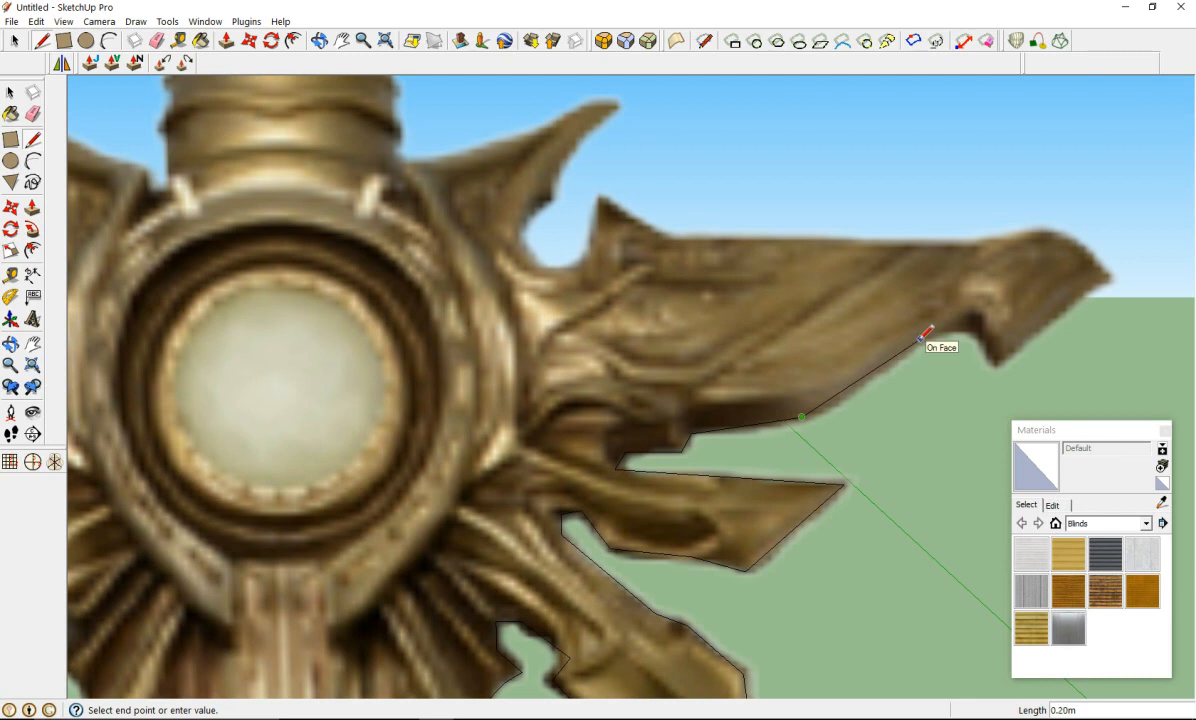
scroll(951, 322, up, 3)
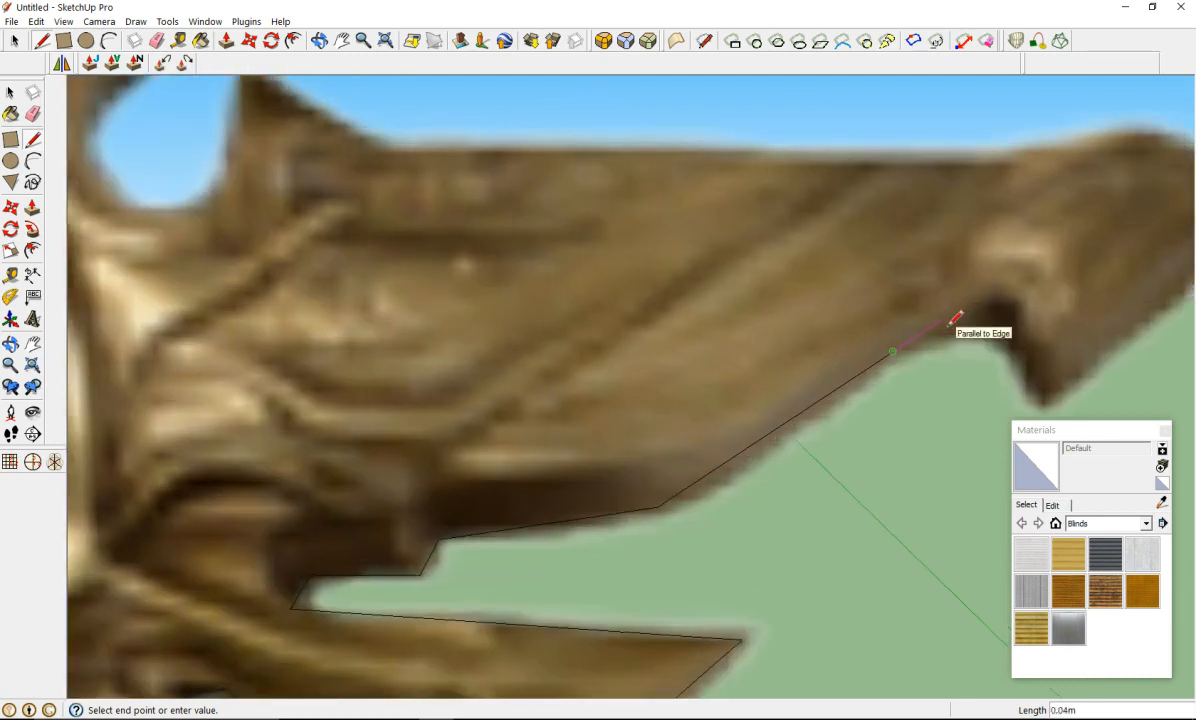
click(950, 321)
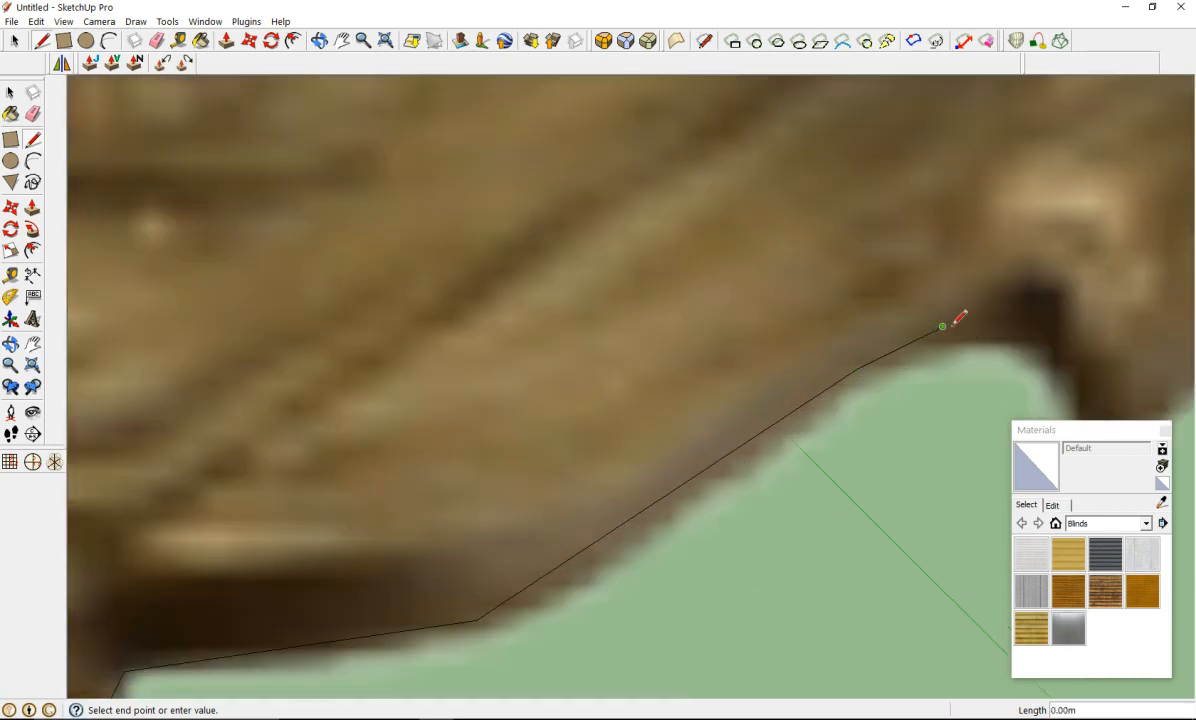
click(1033, 324)
Step: Trace the wing's hook down to its lower point, then around the outer tip and over the rounded top
scroll(1033, 323, down, 3)
scroll(1001, 323, up, 5)
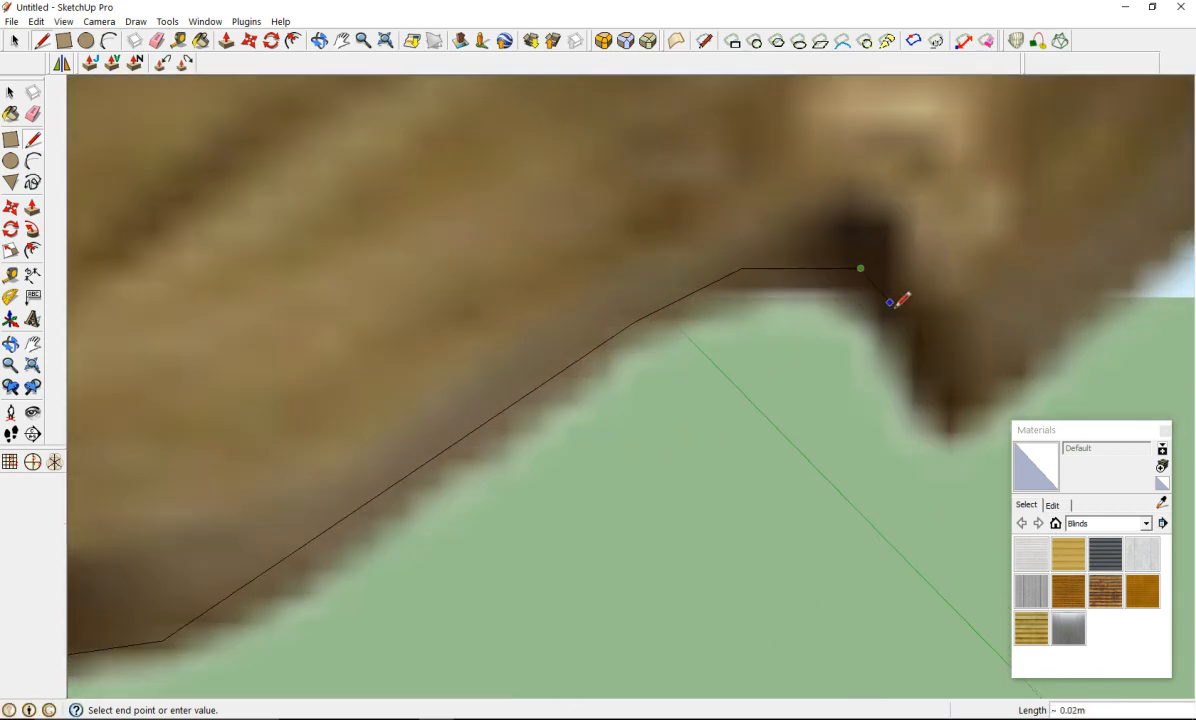
click(890, 302)
click(913, 355)
click(945, 403)
scroll(943, 405, down, 3)
scroll(943, 407, up, 5)
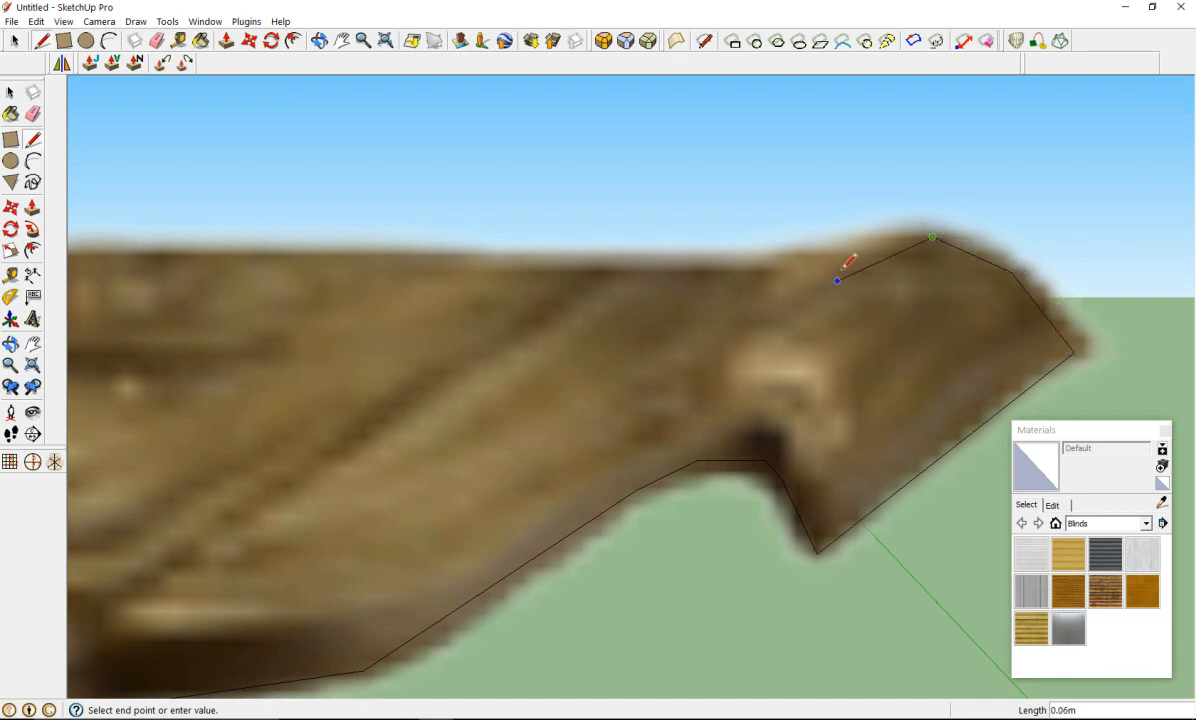
Step: Trace the wing's top edge inward with a segment about 0.45 m long and up to the small peak with one about 0.10 m long
scroll(785, 270, down, 8)
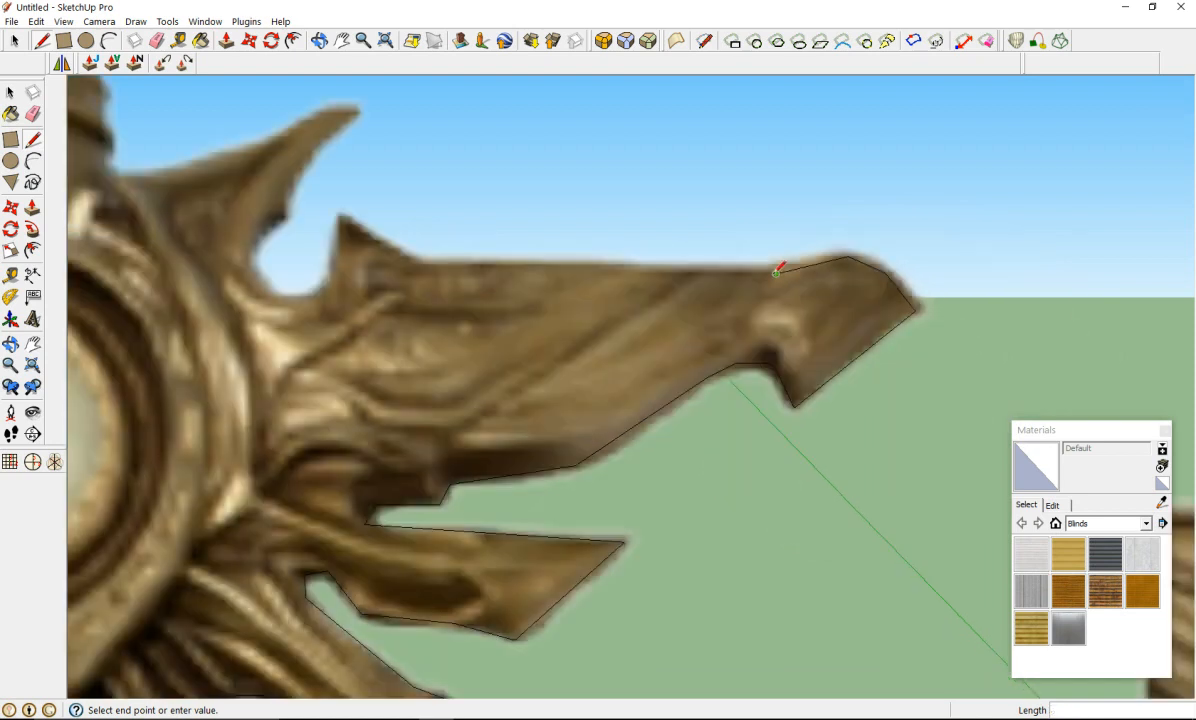
scroll(612, 263, up, 6)
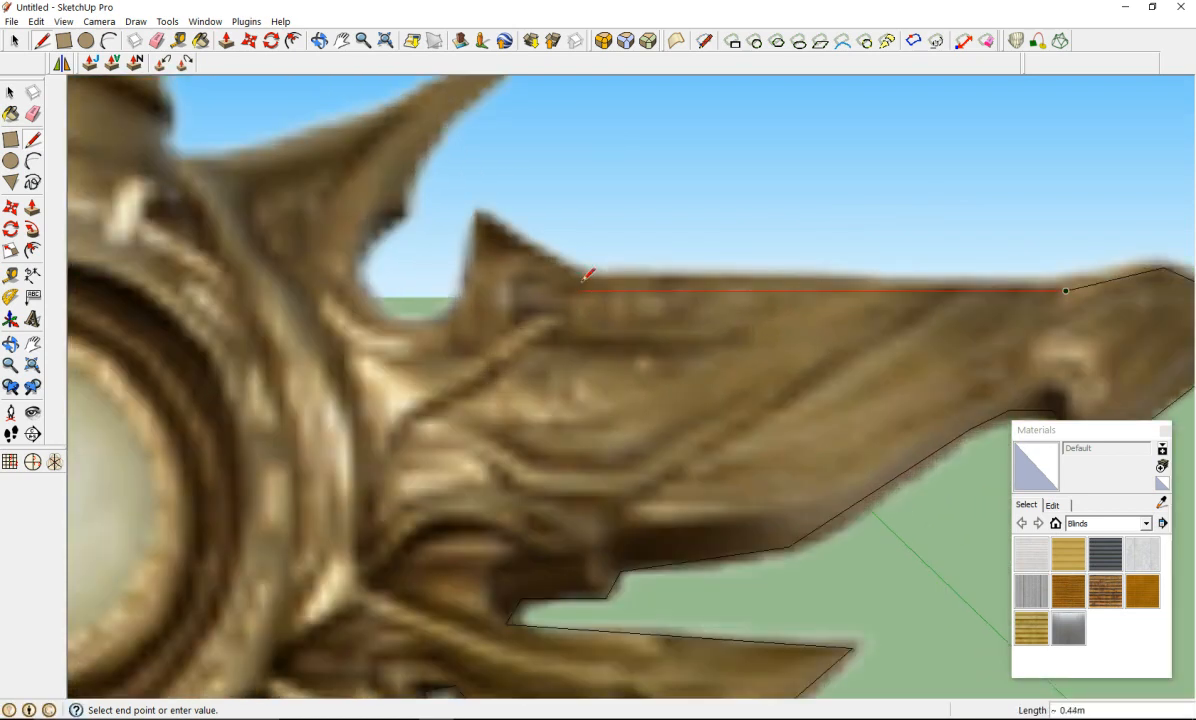
scroll(592, 270, up, 3)
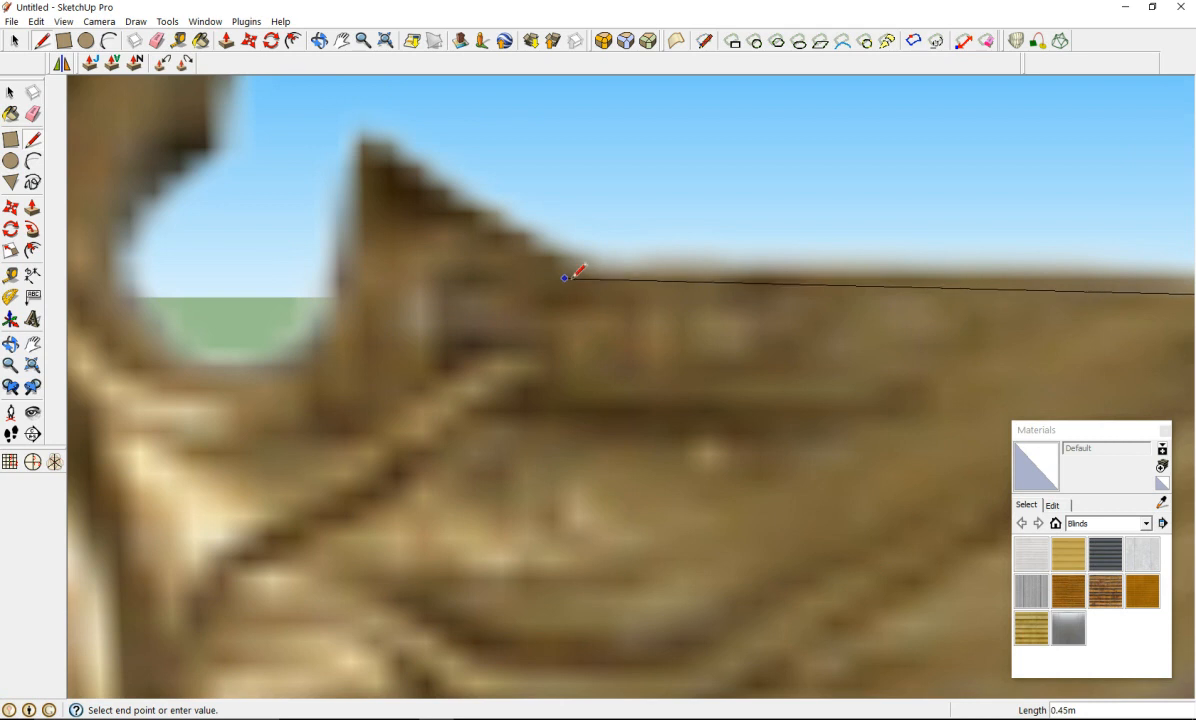
click(565, 282)
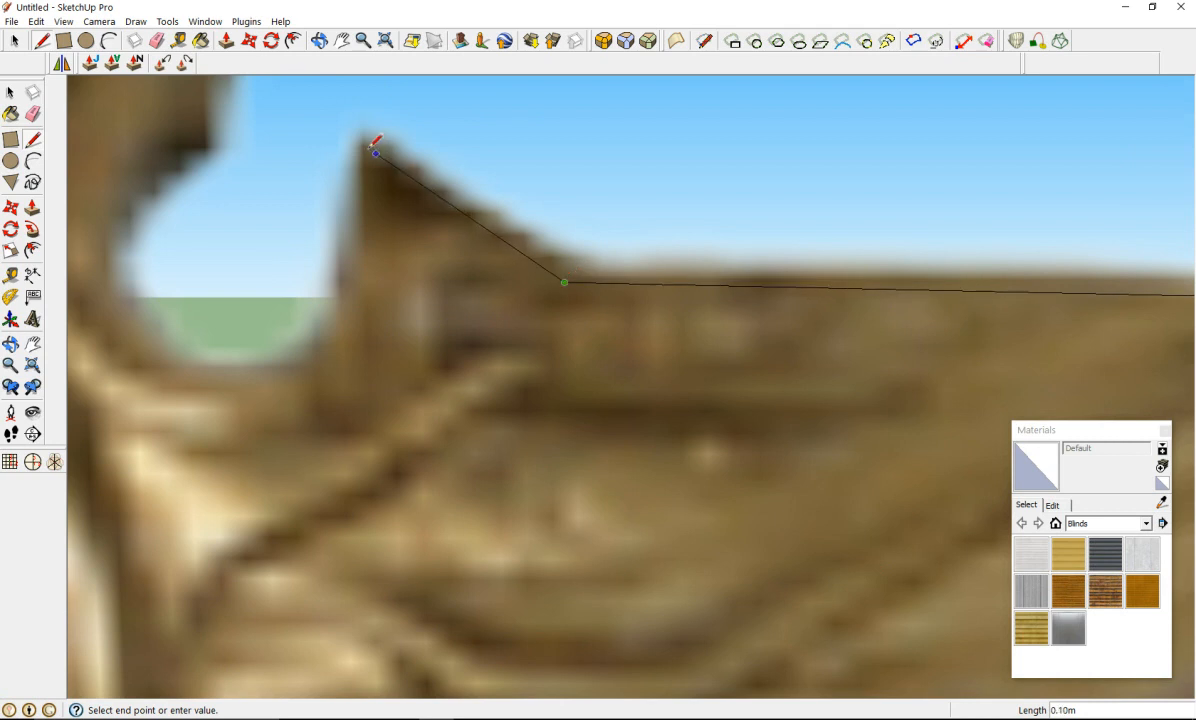
scroll(370, 143, up, 3)
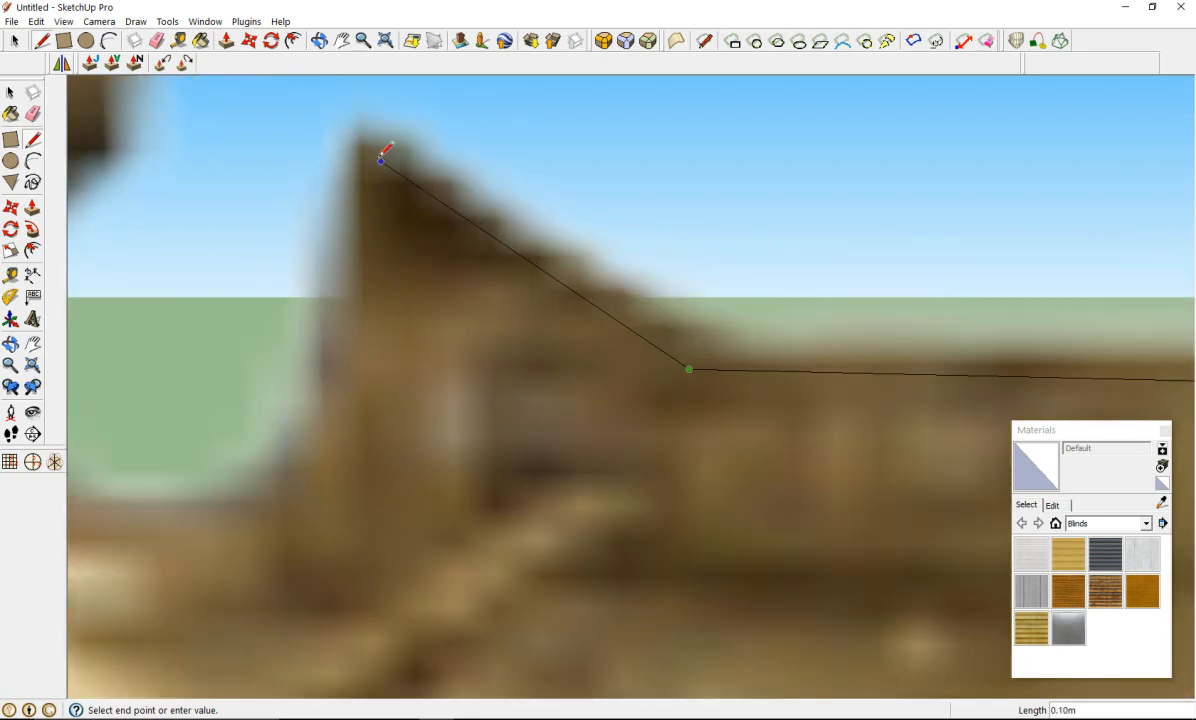
click(381, 150)
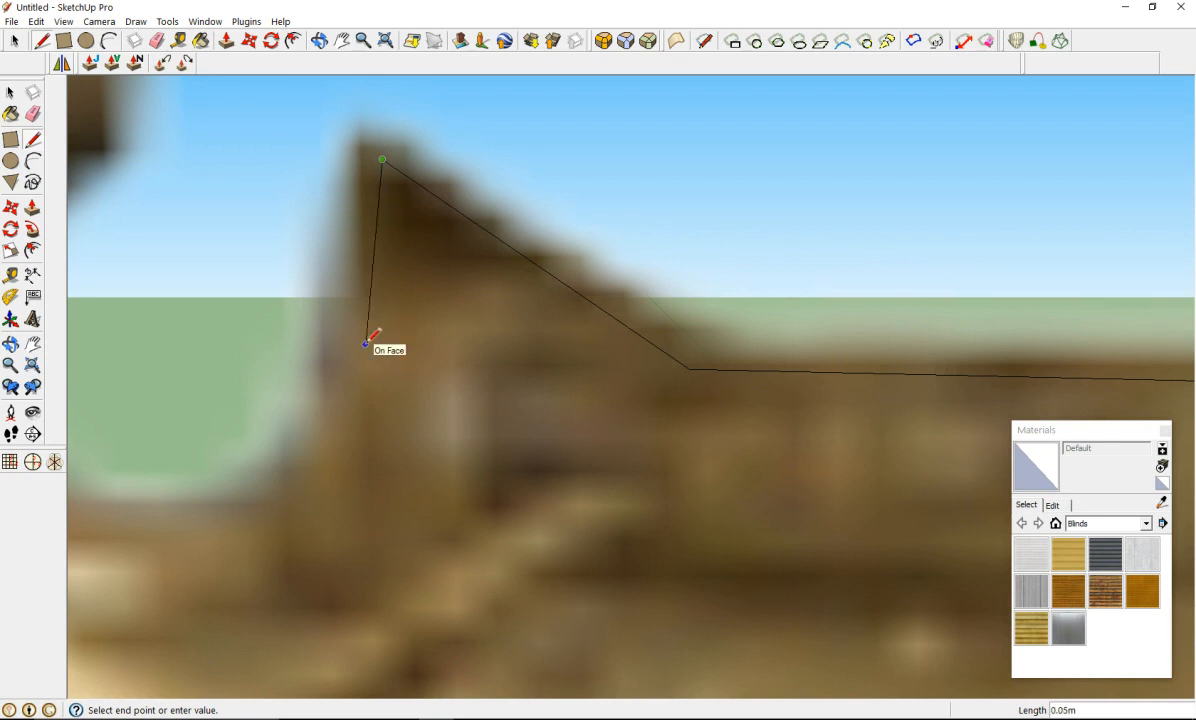
Step: Trace down the peak's inner side with a segment about 0.05 m long and around the rounded notch below the upper horn
scroll(334, 430, up, 3)
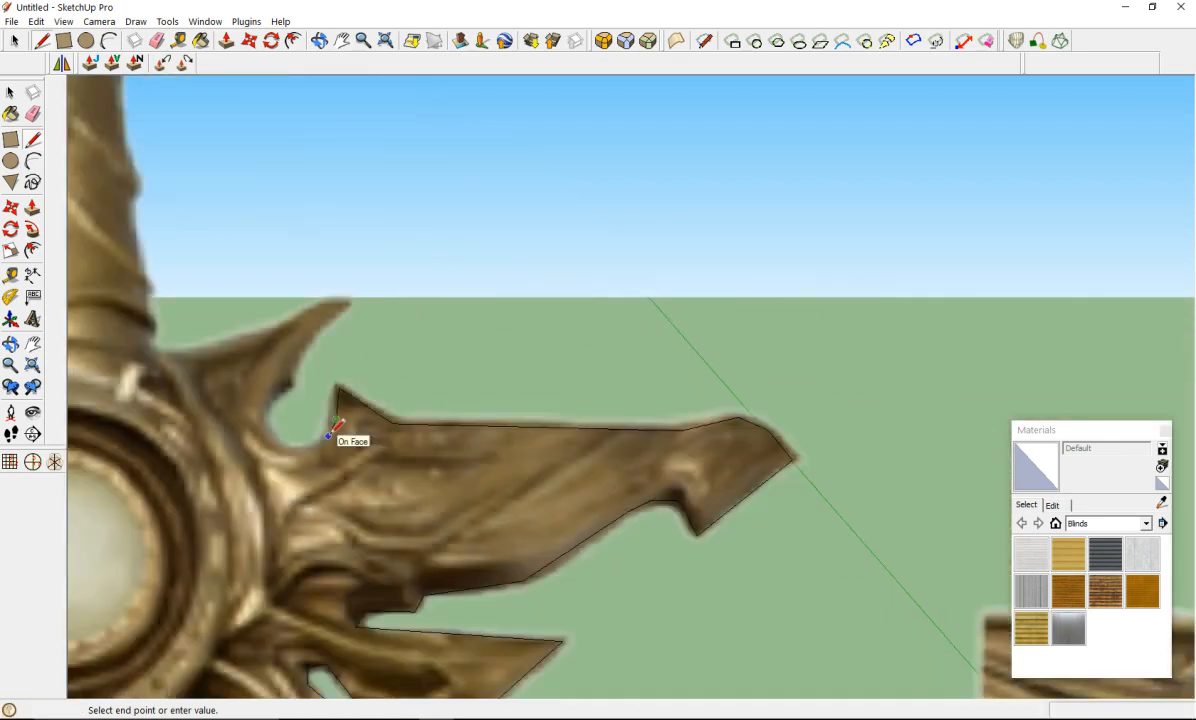
scroll(333, 432, down, 5)
scroll(285, 523, up, 10)
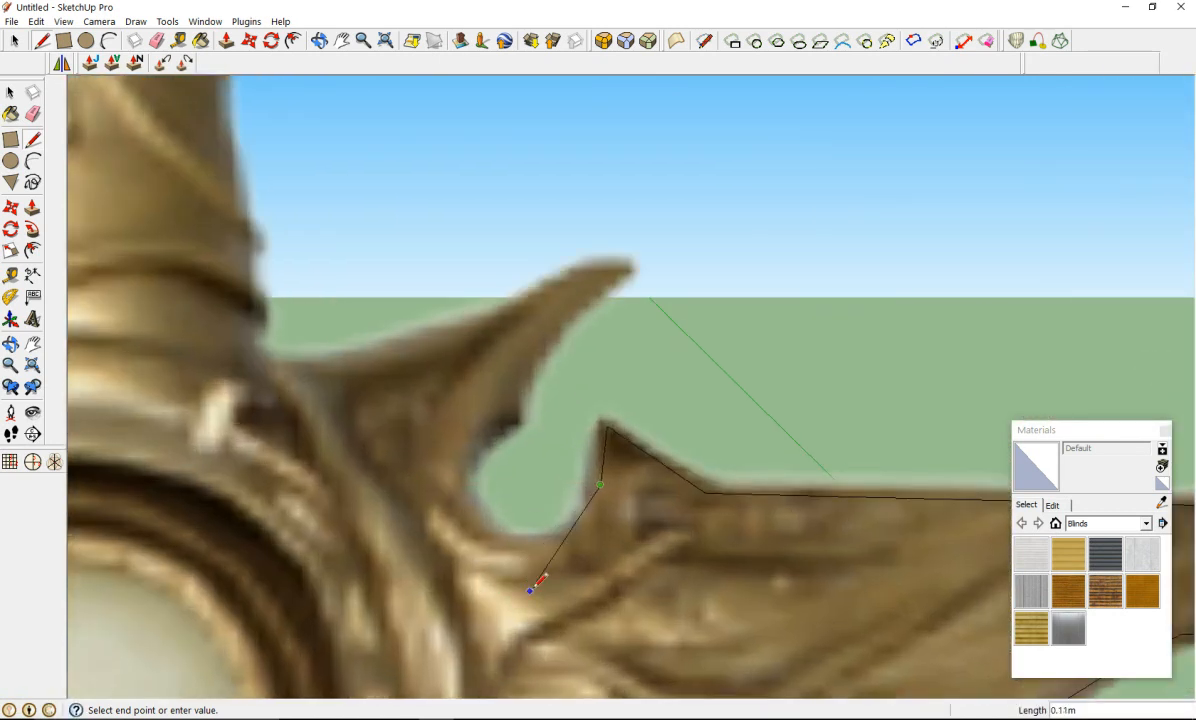
scroll(545, 568, up, 2)
click(587, 521)
click(479, 520)
click(415, 459)
click(414, 405)
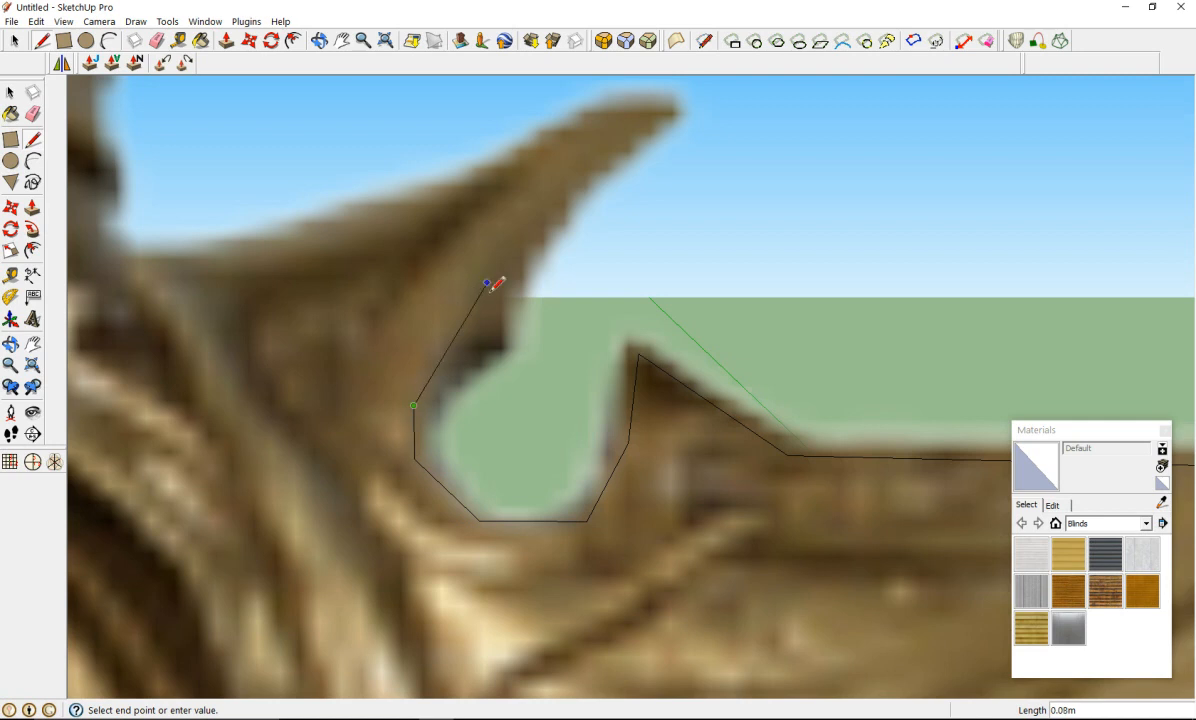
Step: Trace the upper right horn up its inner edge, across its tip with a 0.04 m segment and down its upper edge with a 0.11 m segment
click(498, 340)
click(498, 286)
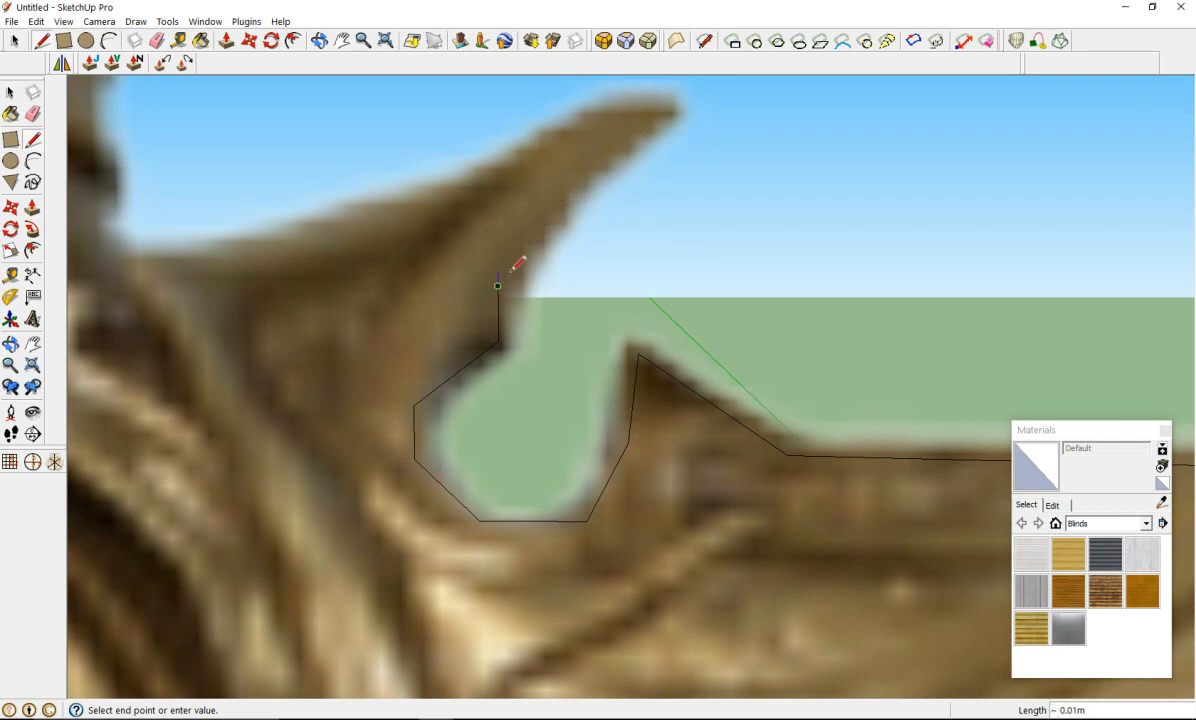
click(660, 116)
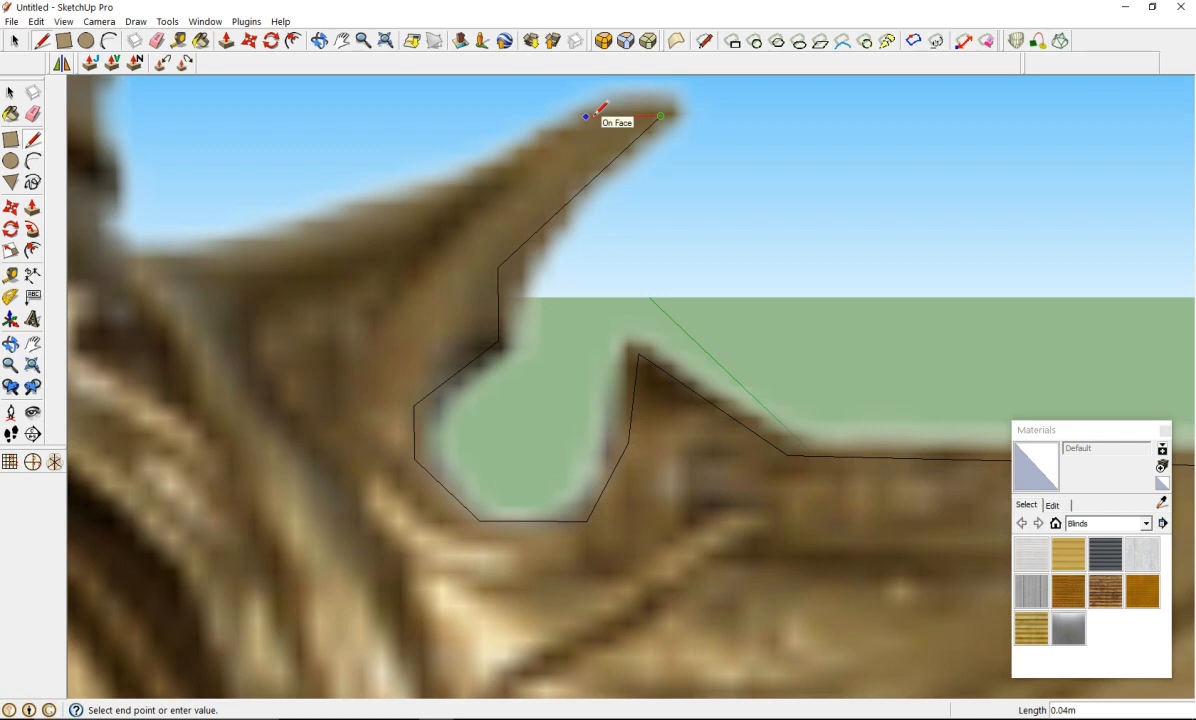
click(586, 116)
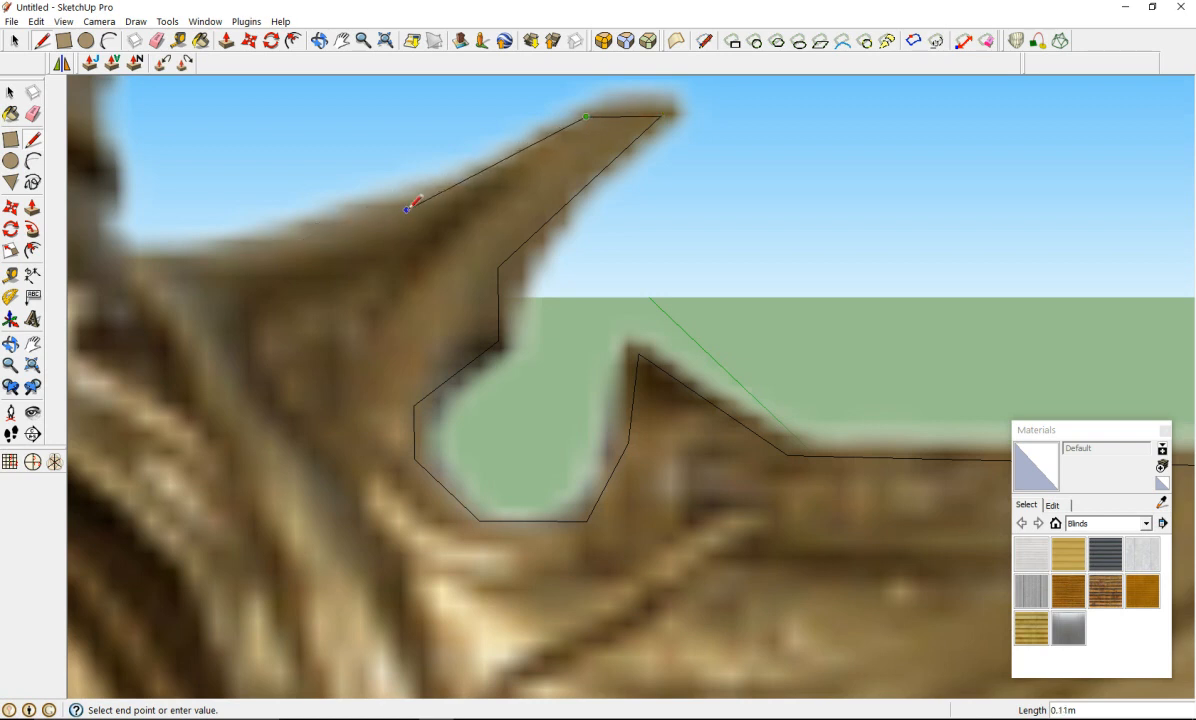
click(408, 209)
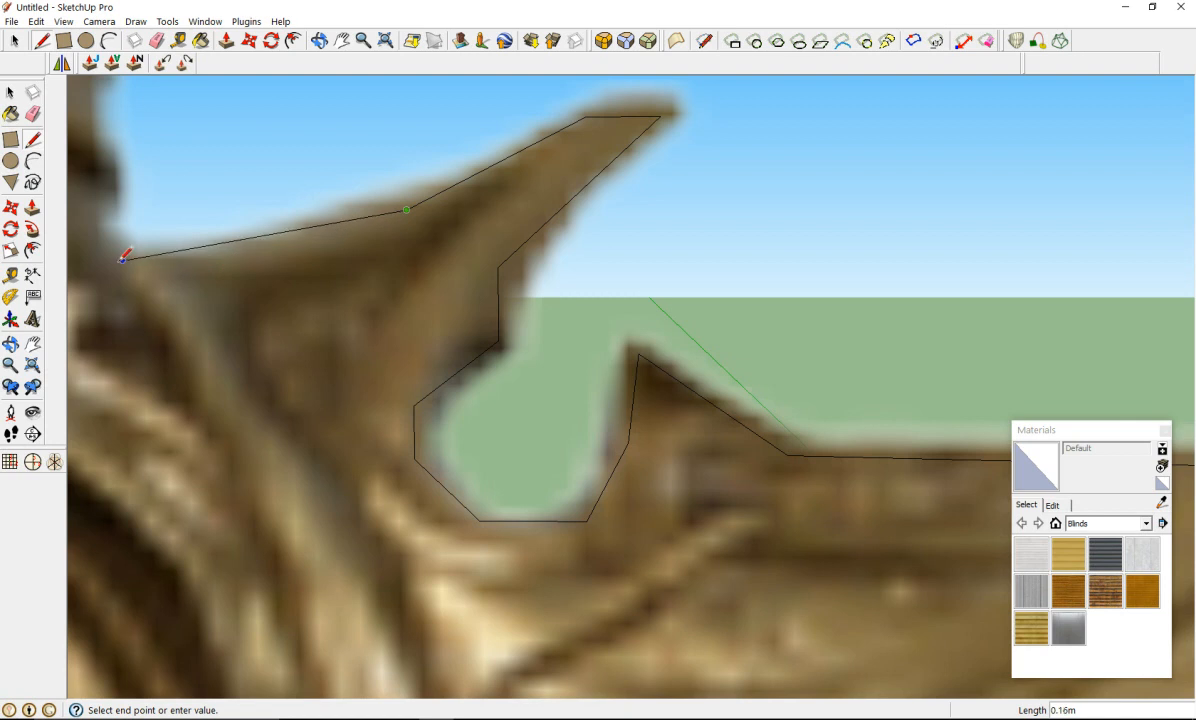
Step: Trace the upper right horn's top edge inward to the handle's base with a segment about 0.16 m long
scroll(110, 245, down, 10)
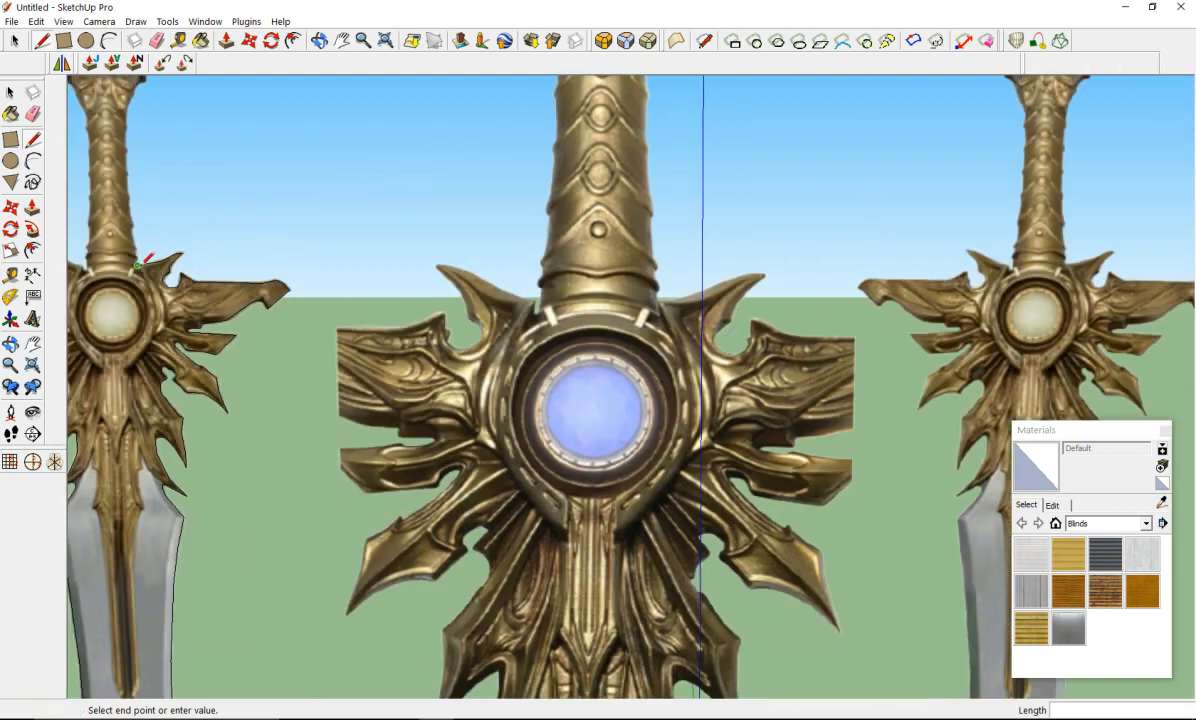
scroll(90, 228, up, 10)
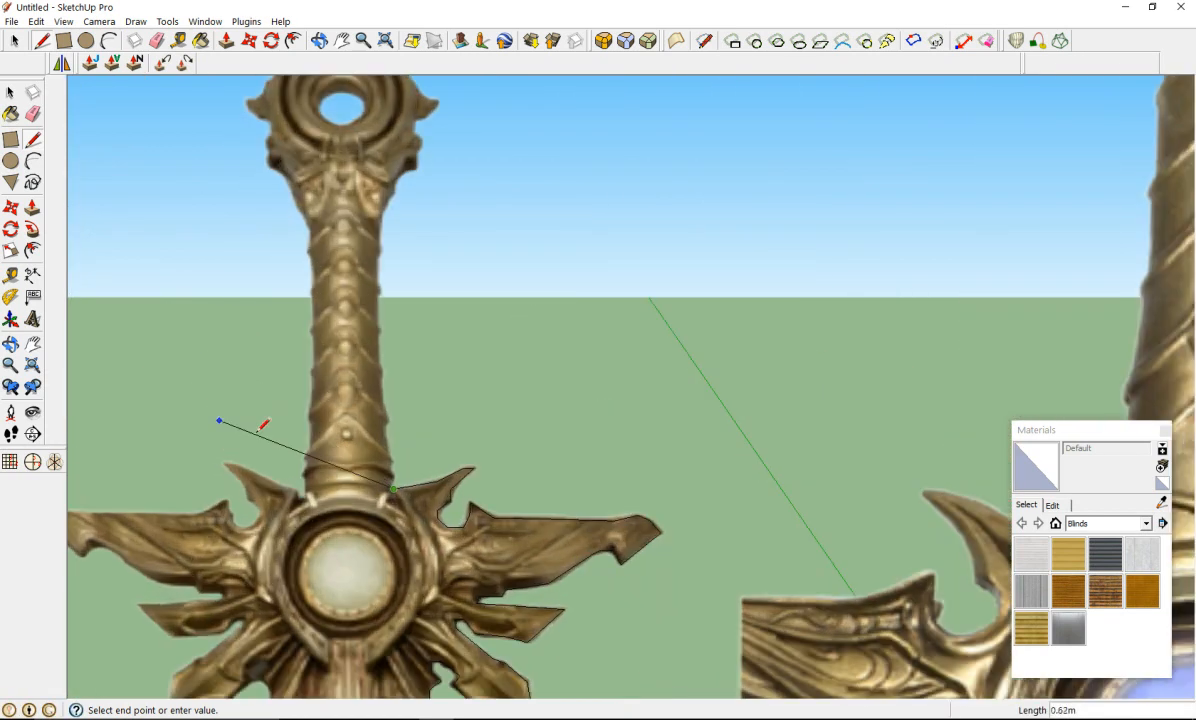
scroll(483, 526, up, 5)
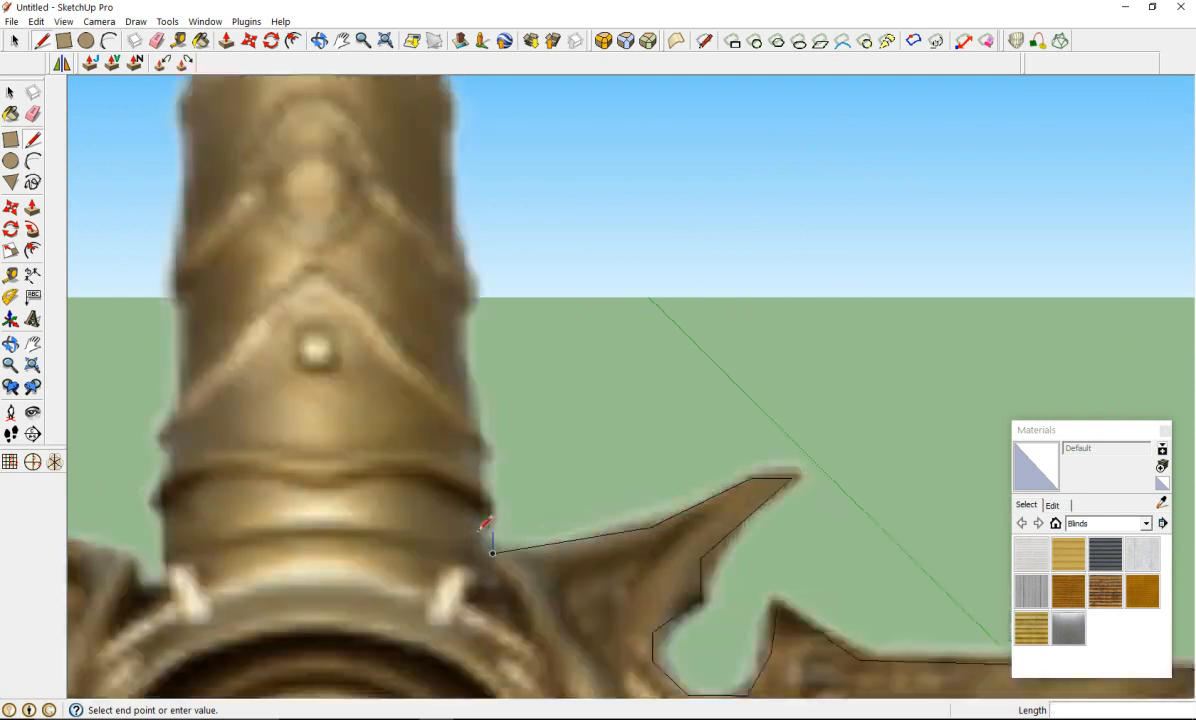
scroll(473, 228, down, 8)
scroll(428, 152, up, 6)
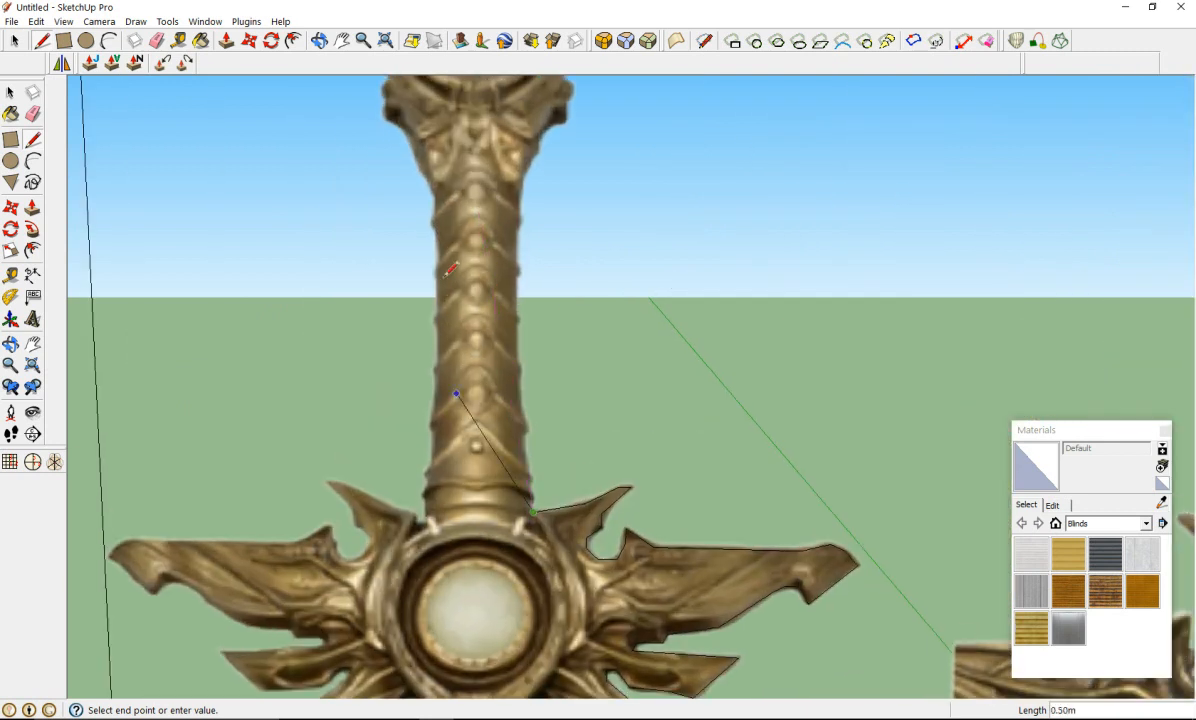
scroll(490, 526, up, 5)
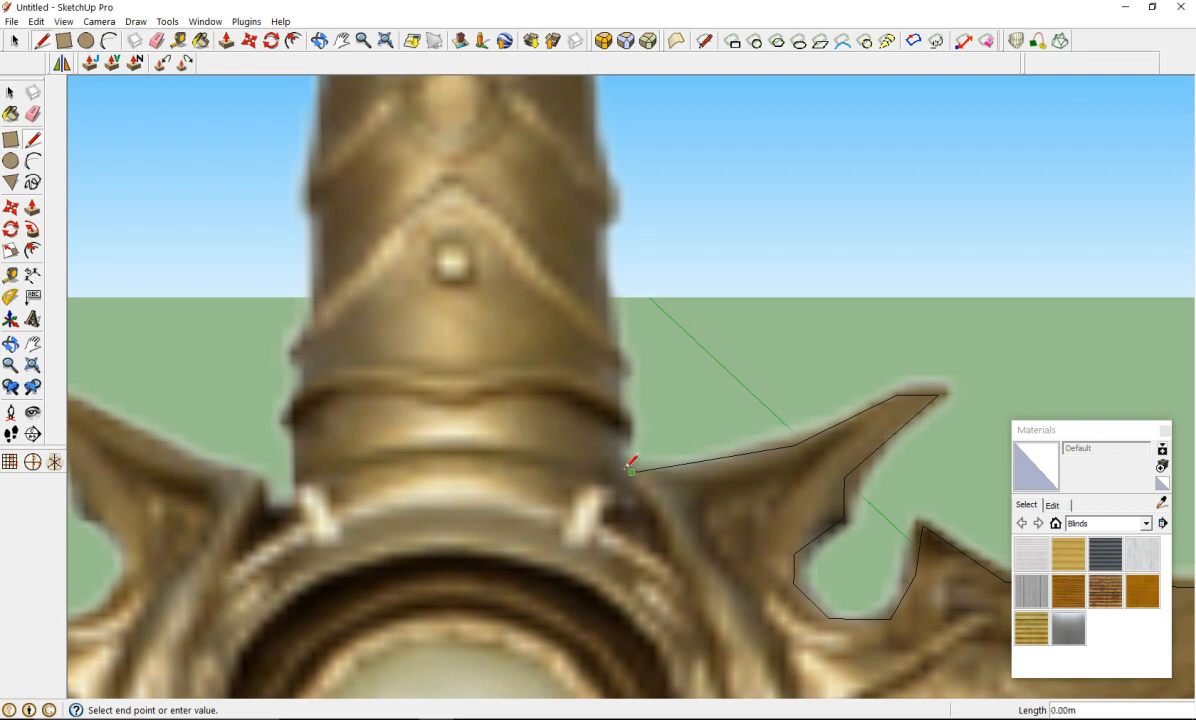
Step: Trace a short horizontal segment in to the handle's base and a vertical one about 0.12 m long up its collar
scroll(618, 469, up, 3)
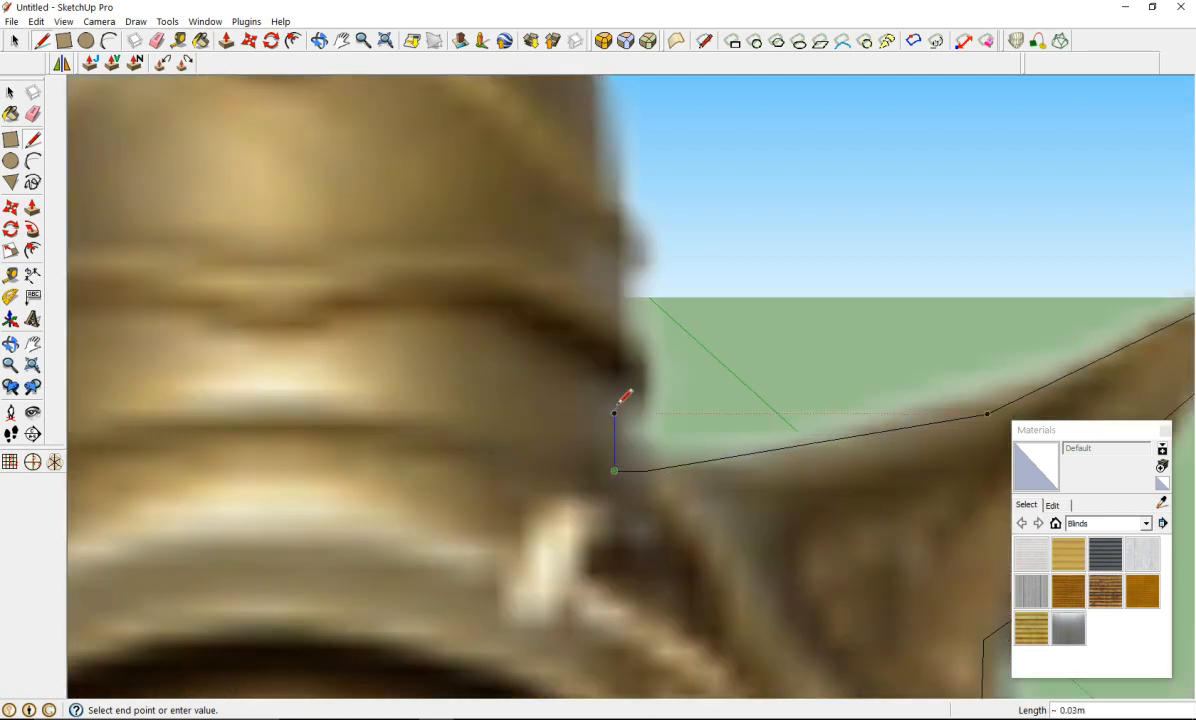
scroll(620, 392, down, 4)
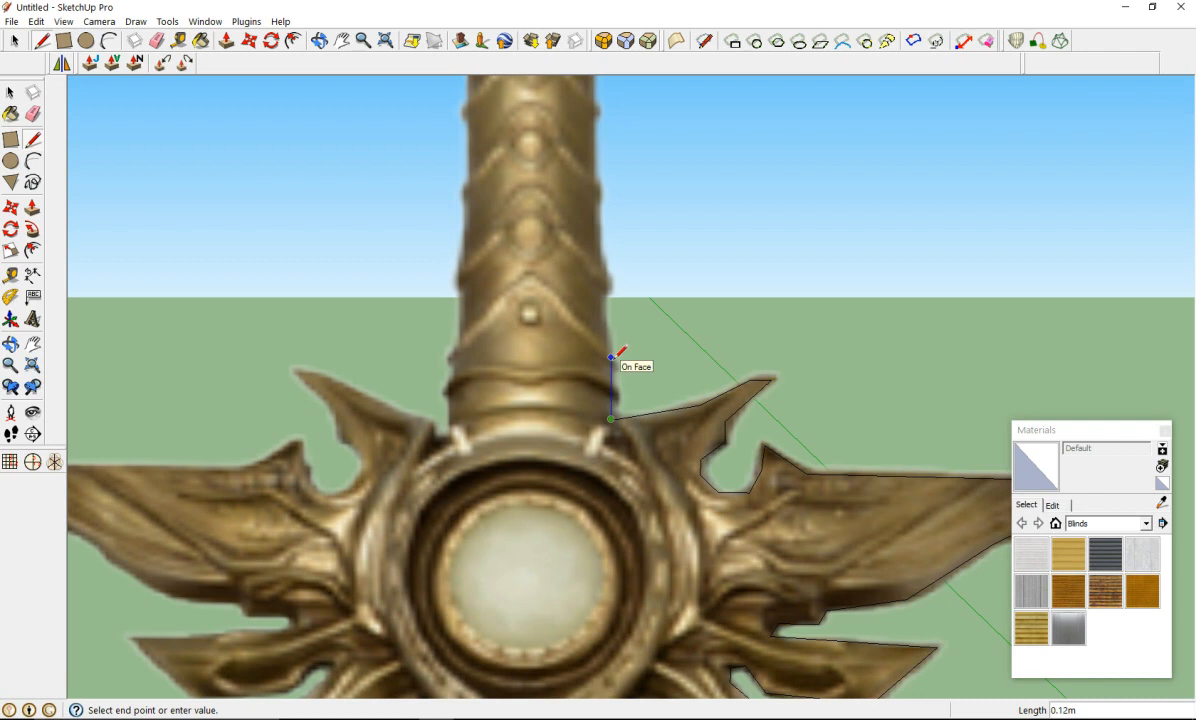
scroll(611, 356, down, 3)
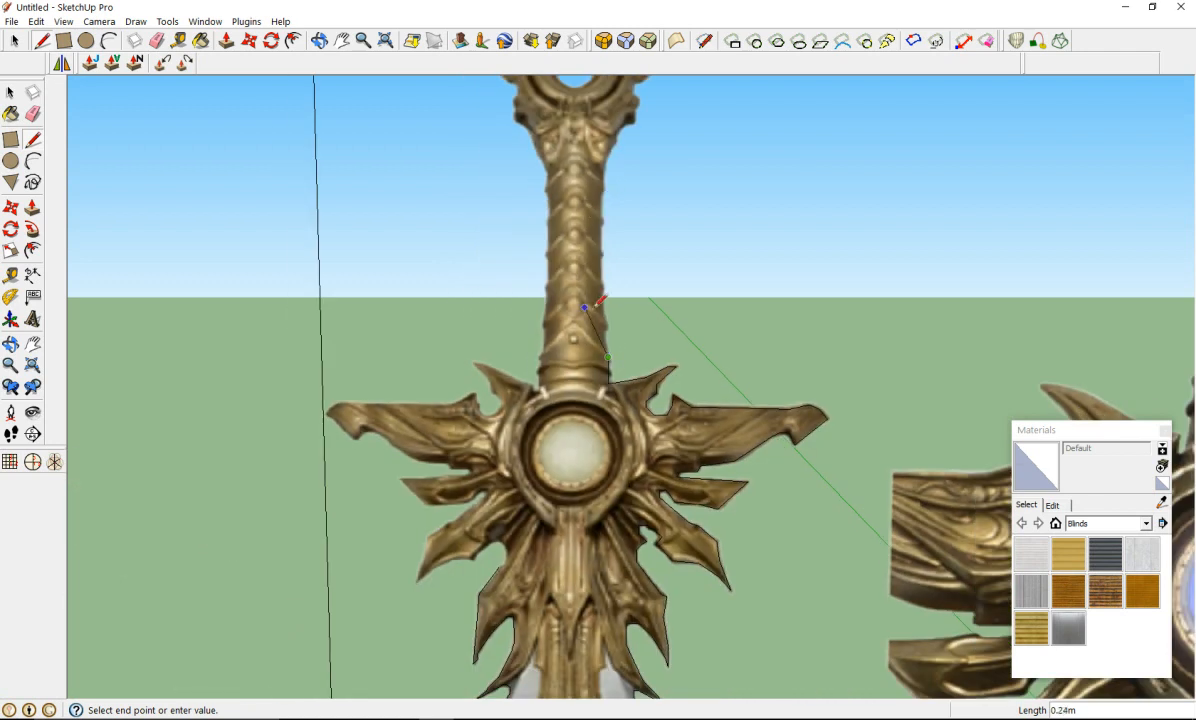
Step: Trace the grip's right edge upward from the collar with segments about 0.12 m and 0.22 m long and on to its upper end
scroll(575, 279, up, 5)
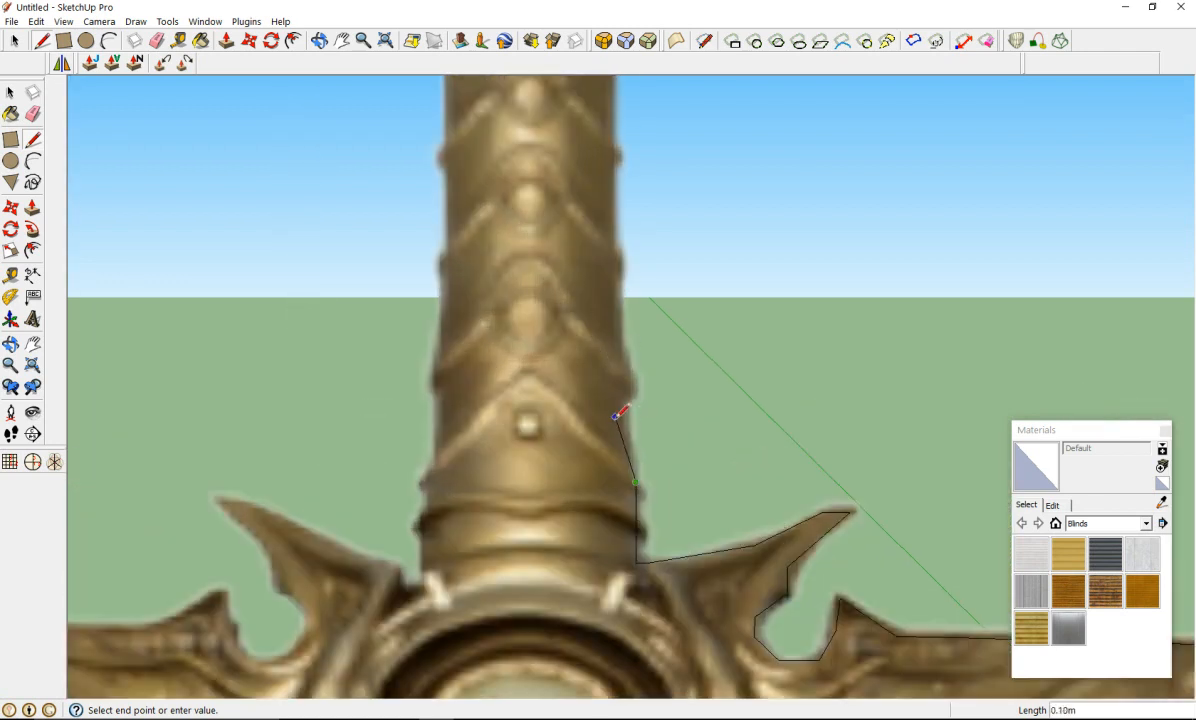
scroll(615, 417, up, 2)
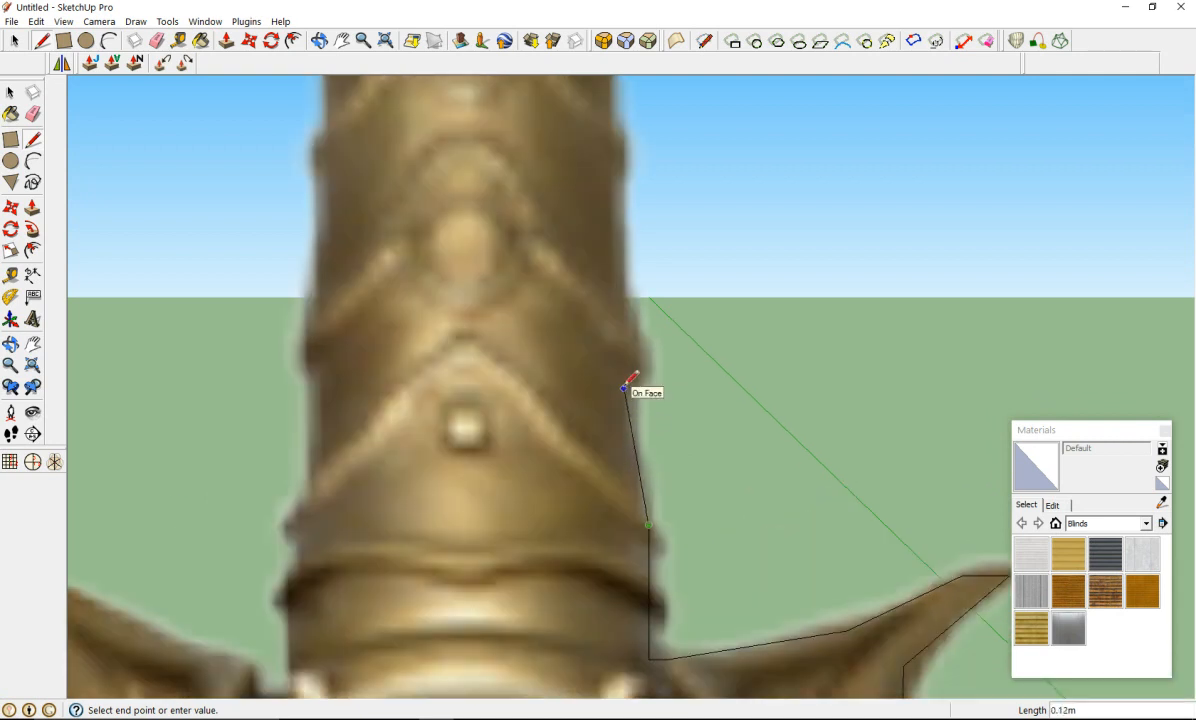
scroll(628, 372, down, 4)
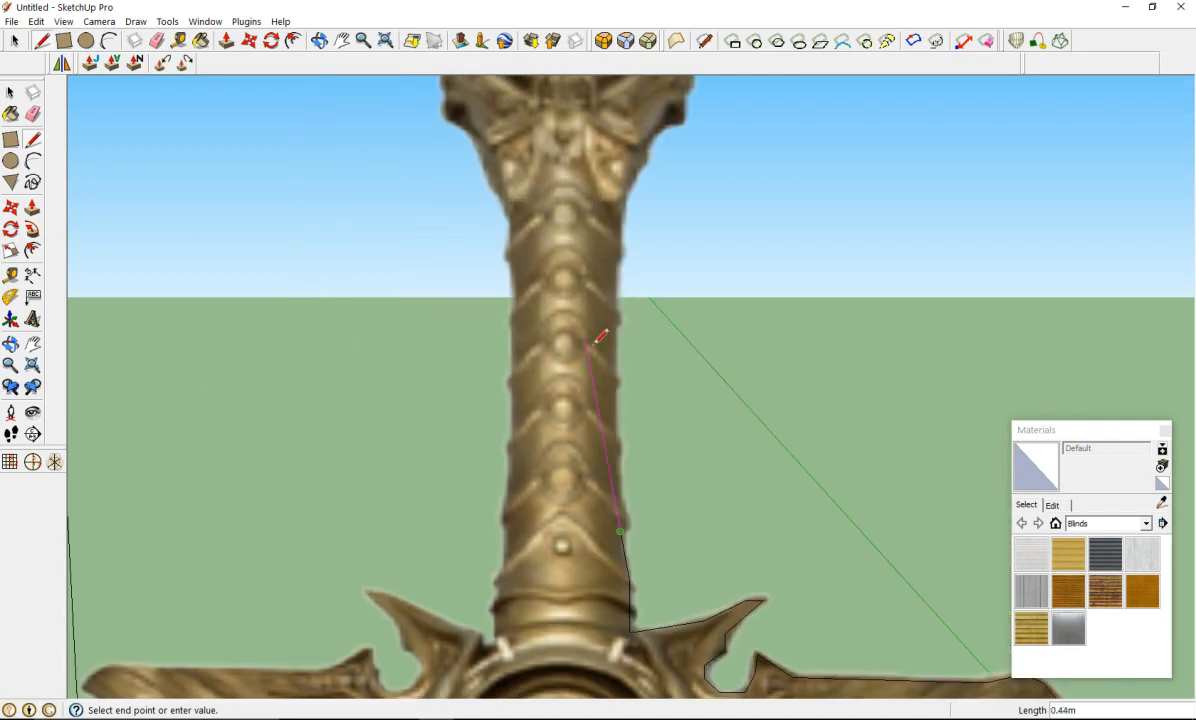
scroll(620, 436, up, 3)
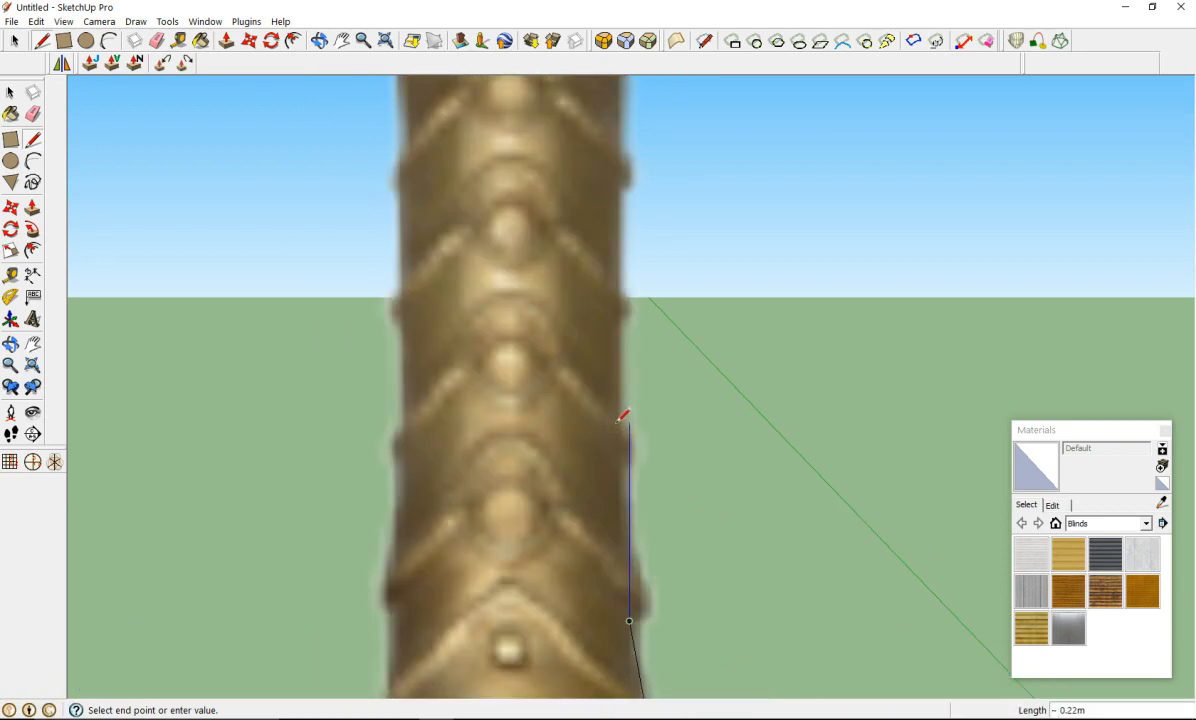
scroll(618, 422, up, 3)
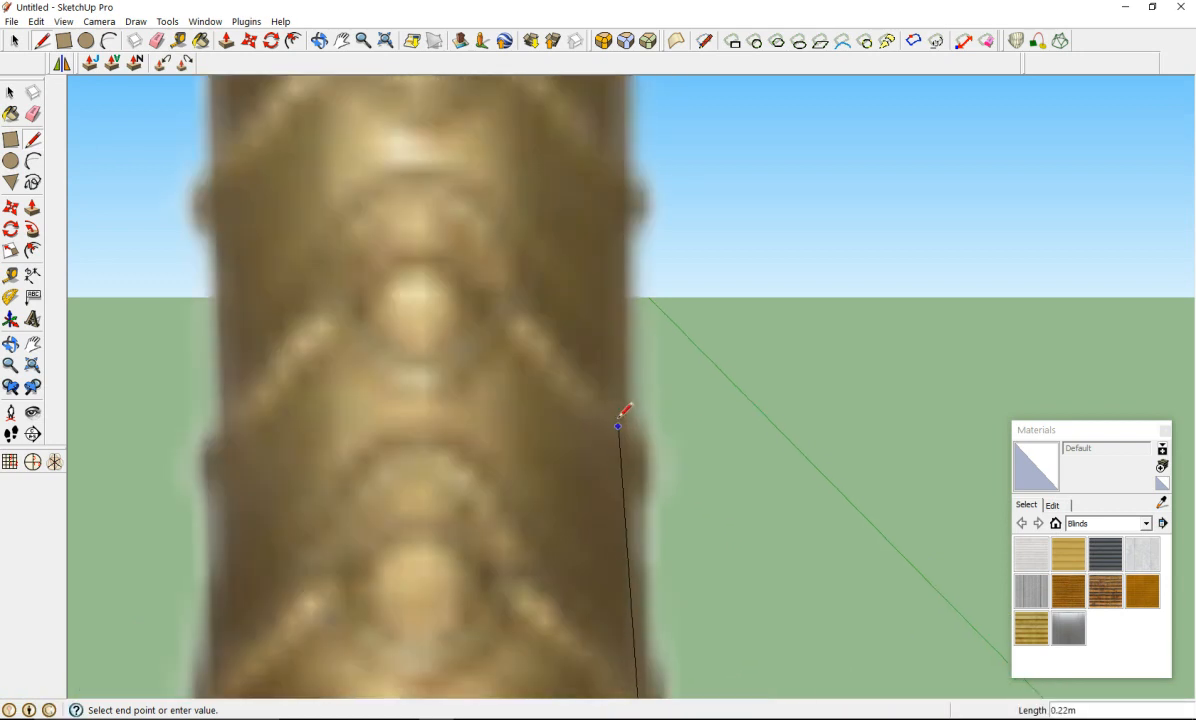
click(619, 425)
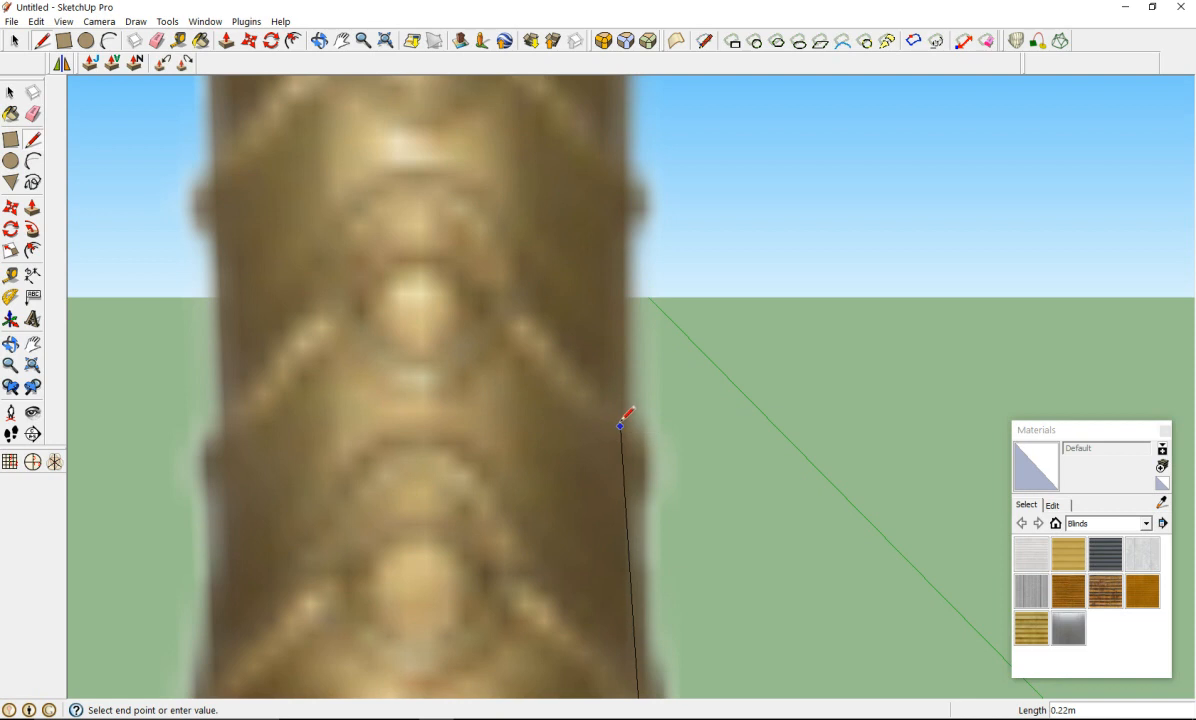
scroll(619, 425, down, 3)
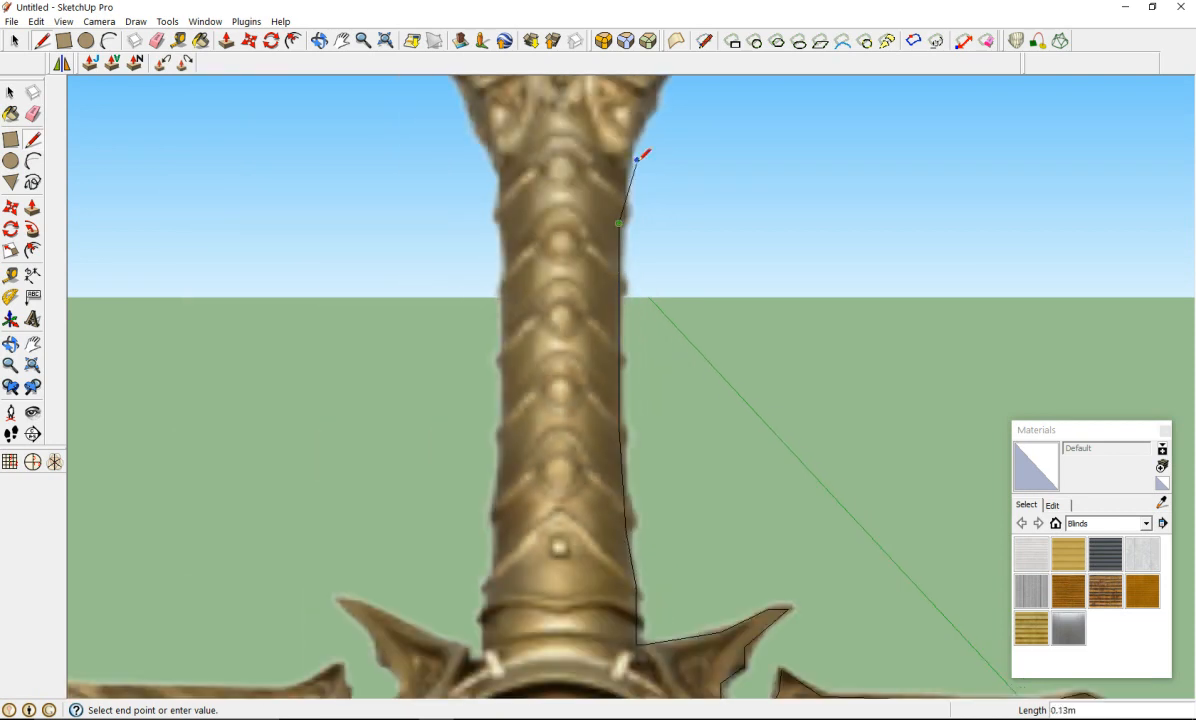
Step: Trace the flare at the grip's upper end with an angled segment about 0.06 m long and a short one about 0.01 m
scroll(650, 150, down, 4)
scroll(620, 250, up, 5)
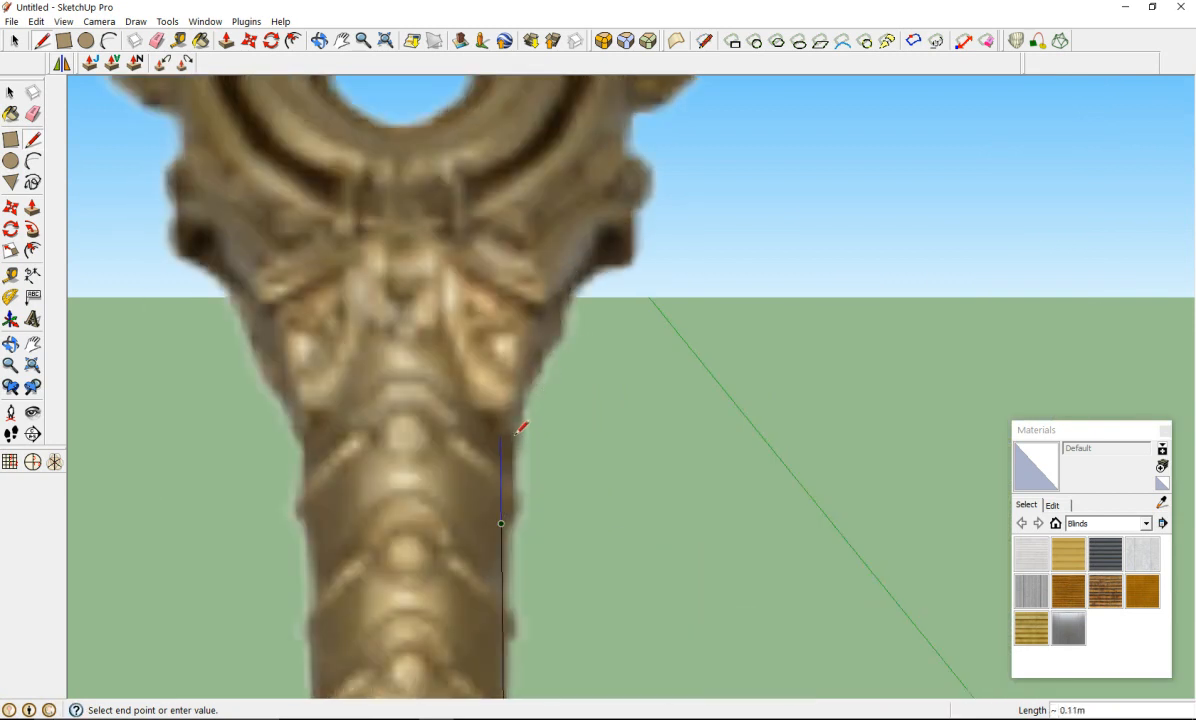
scroll(518, 428, up, 3)
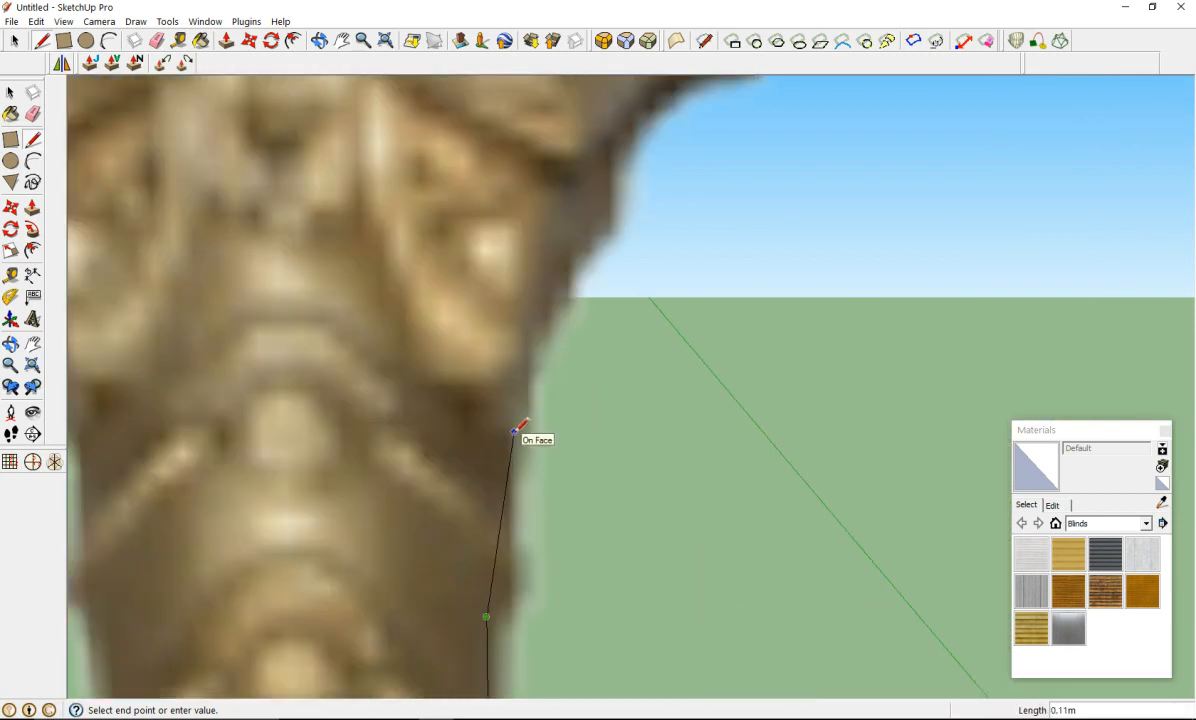
click(529, 327)
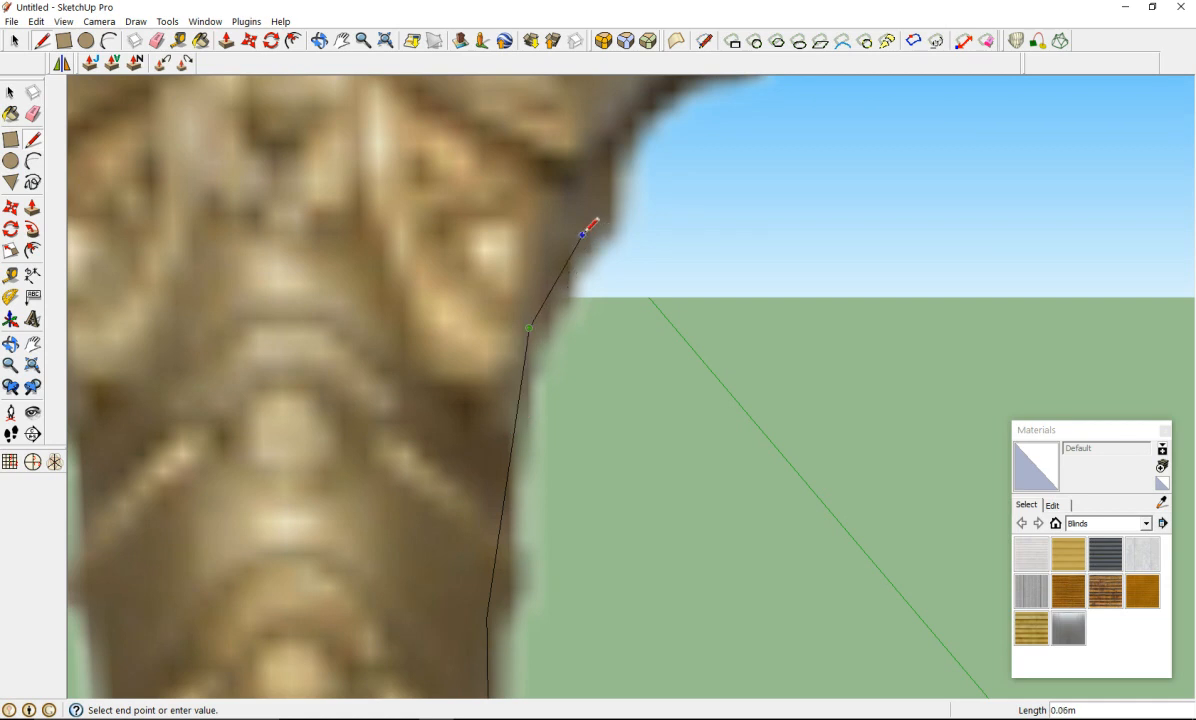
scroll(580, 210, down, 3)
scroll(529, 312, up, 4)
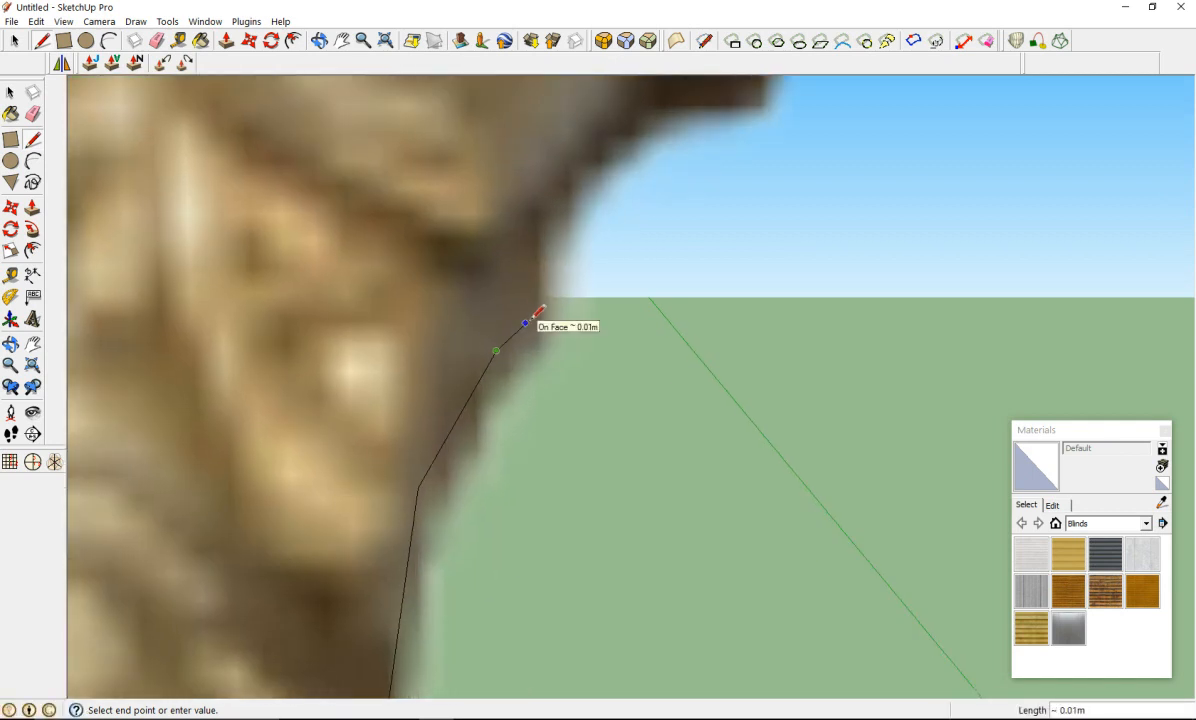
click(526, 323)
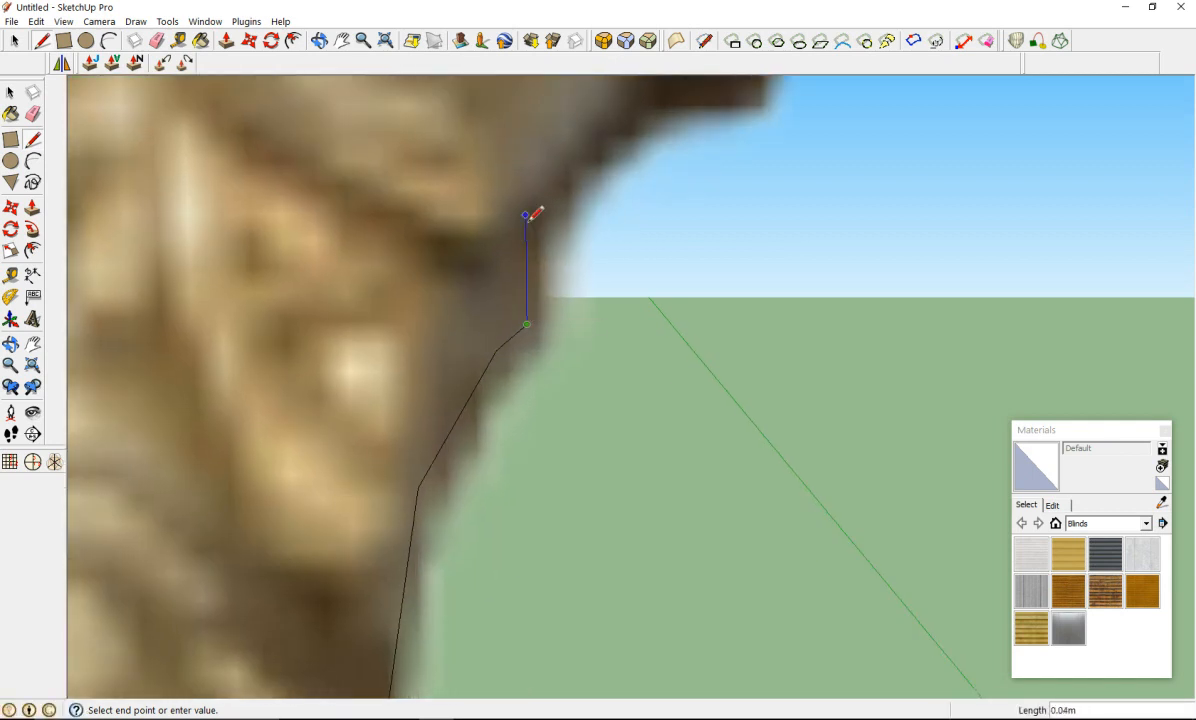
Step: Trace the stepped corner below the pommel with a diagonal about 0.06 m, a short horizontal segment and a vertical about 0.07 m long
scroll(534, 213, down, 5)
scroll(542, 185, up, 4)
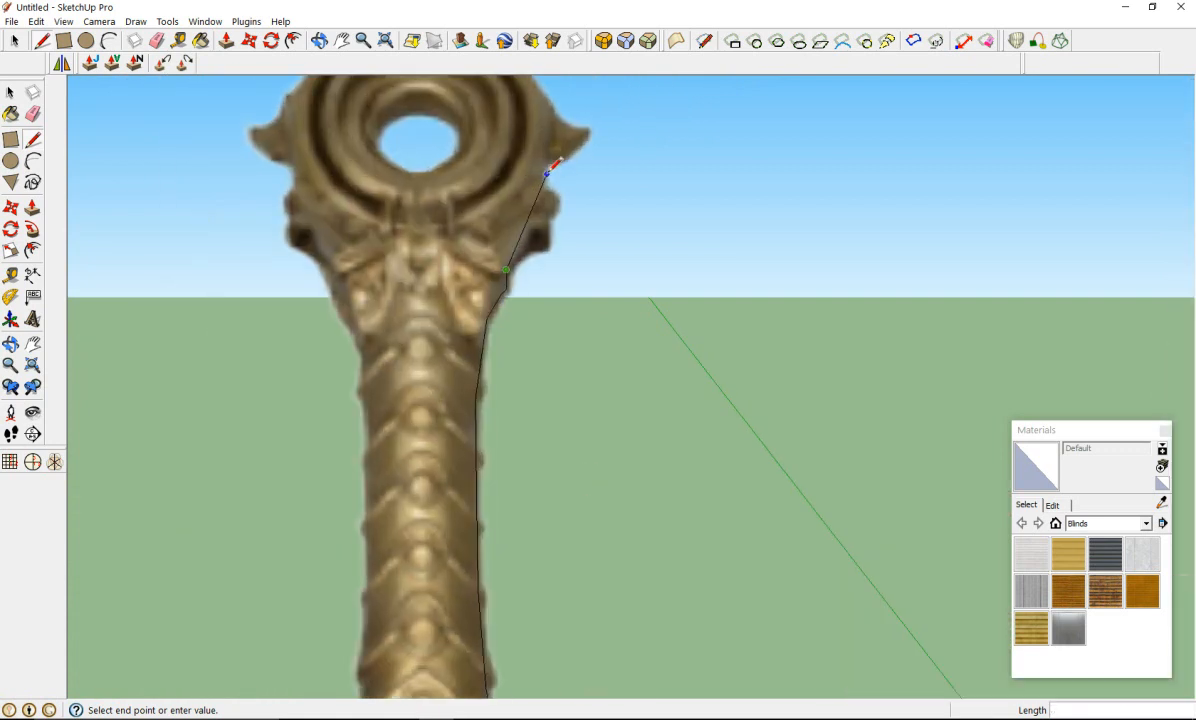
scroll(539, 201, up, 3)
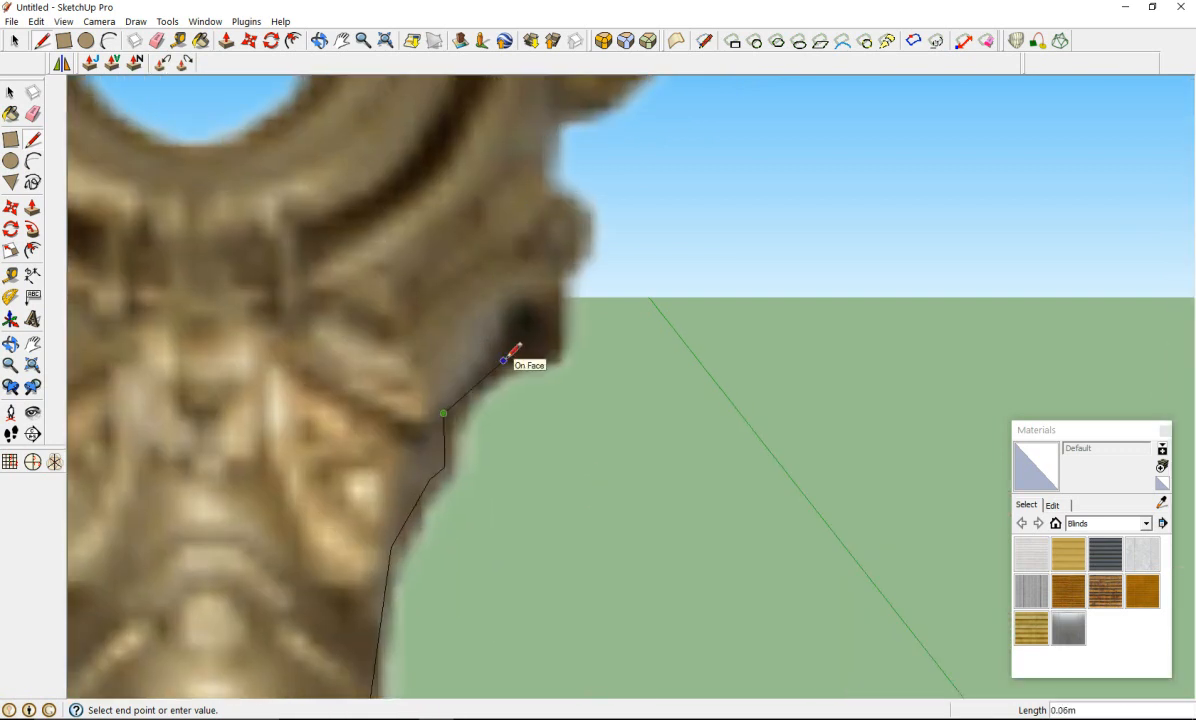
click(504, 360)
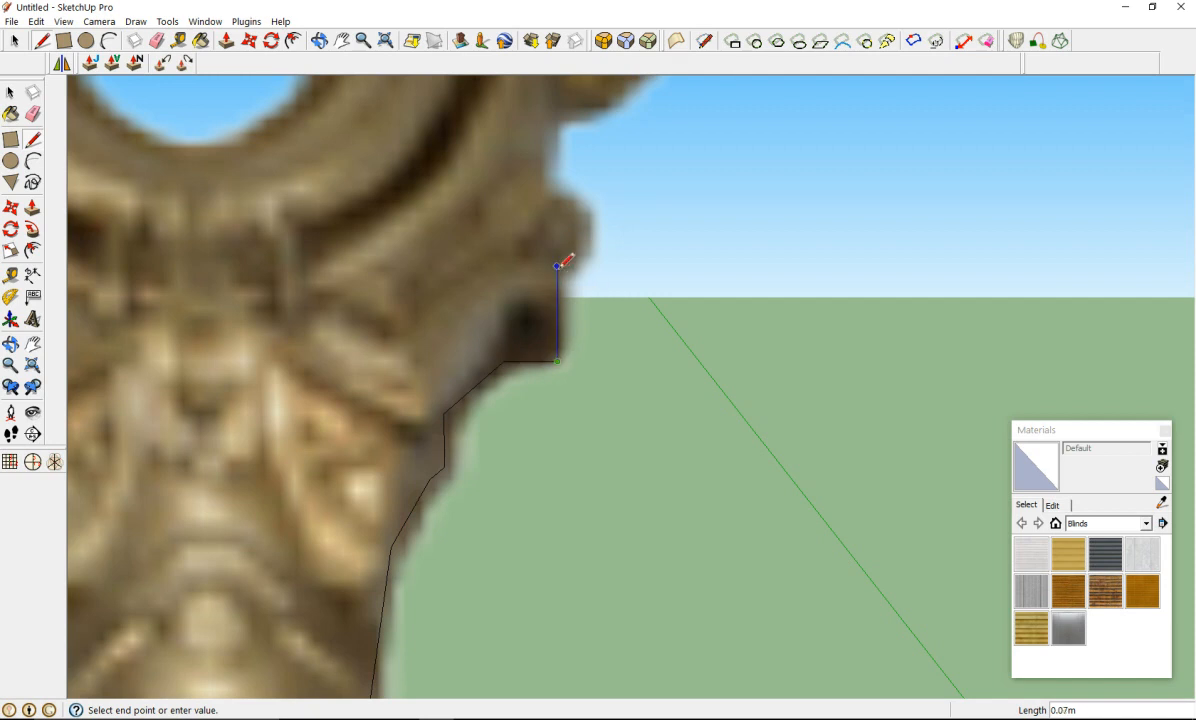
scroll(563, 264, down, 4)
scroll(557, 266, up, 5)
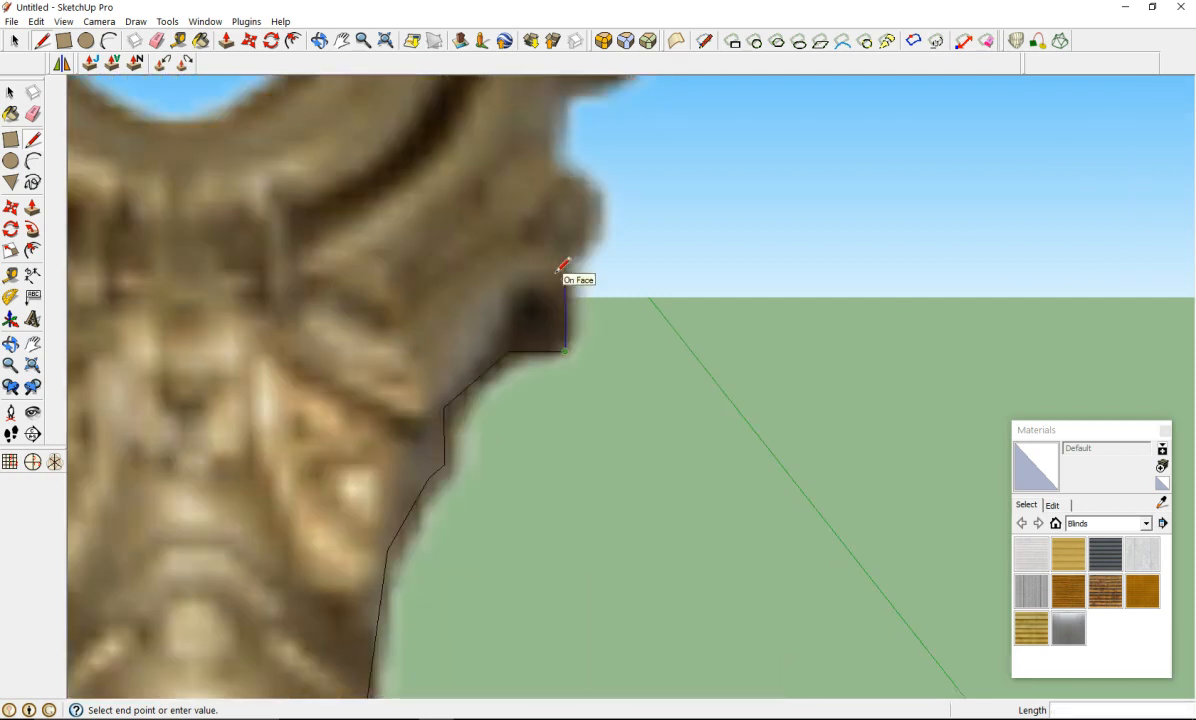
click(565, 263)
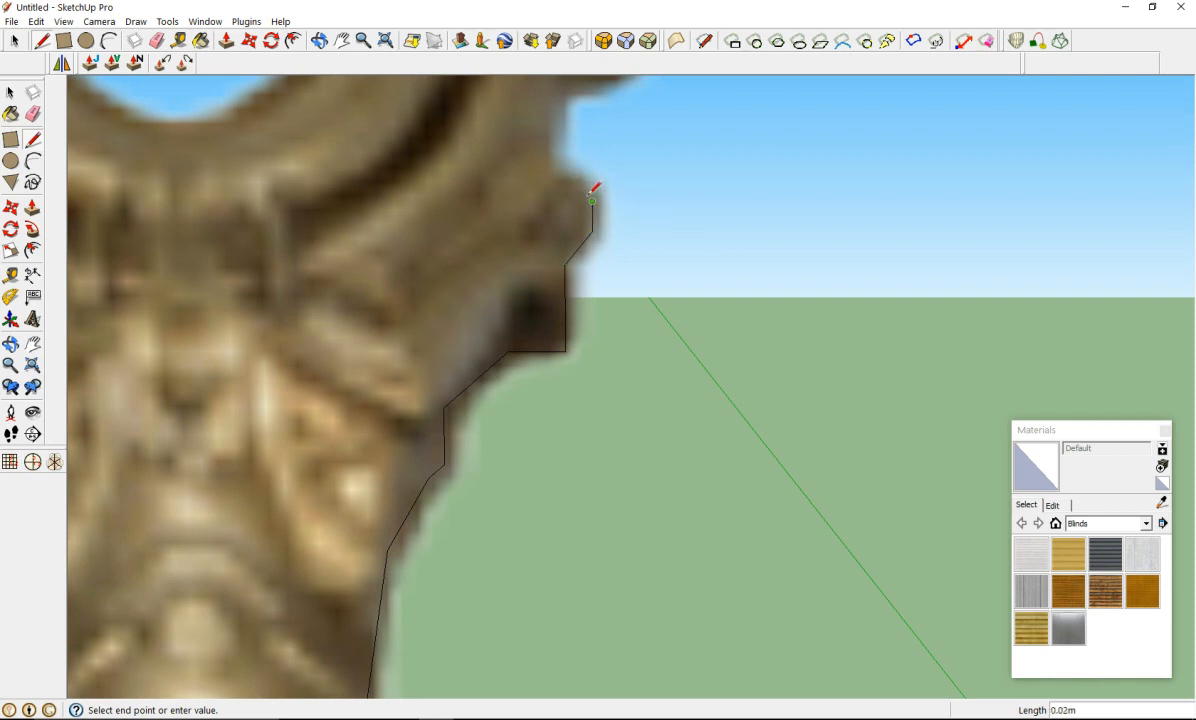
Step: Trace around the small knob on the pommel's right side and up to the side spike with a vertical segment about 0.07 m long
click(556, 178)
scroll(552, 195, down, 3)
scroll(552, 150, up, 5)
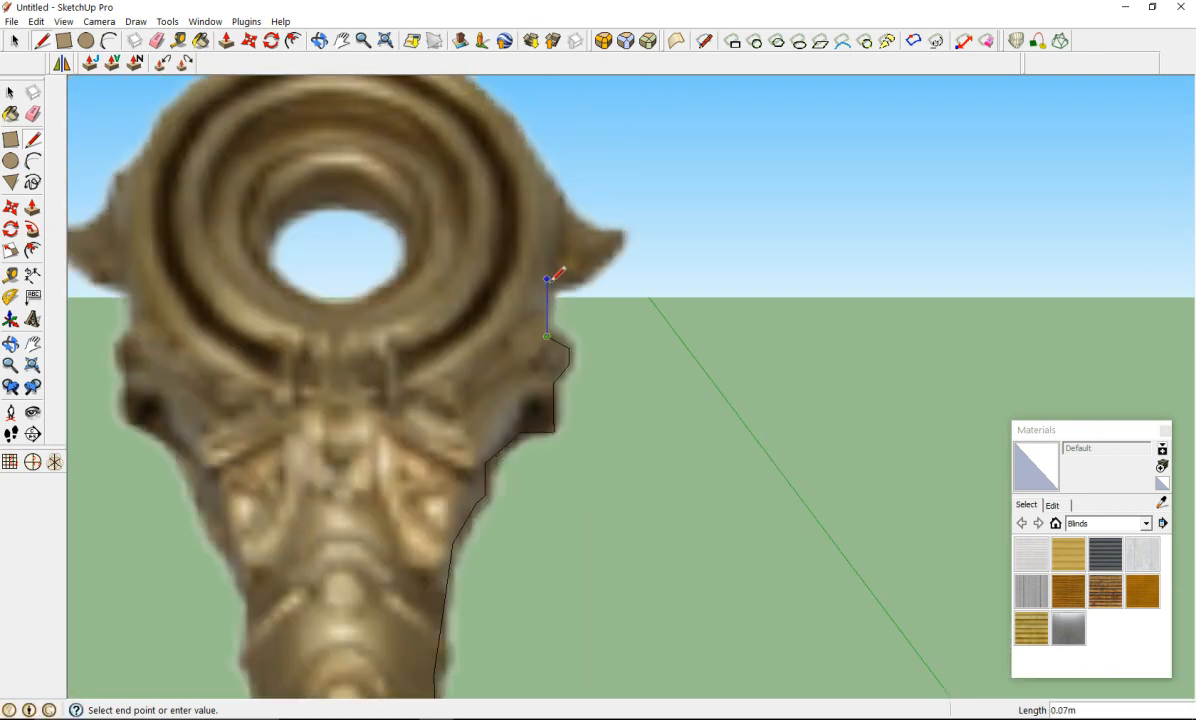
click(546, 278)
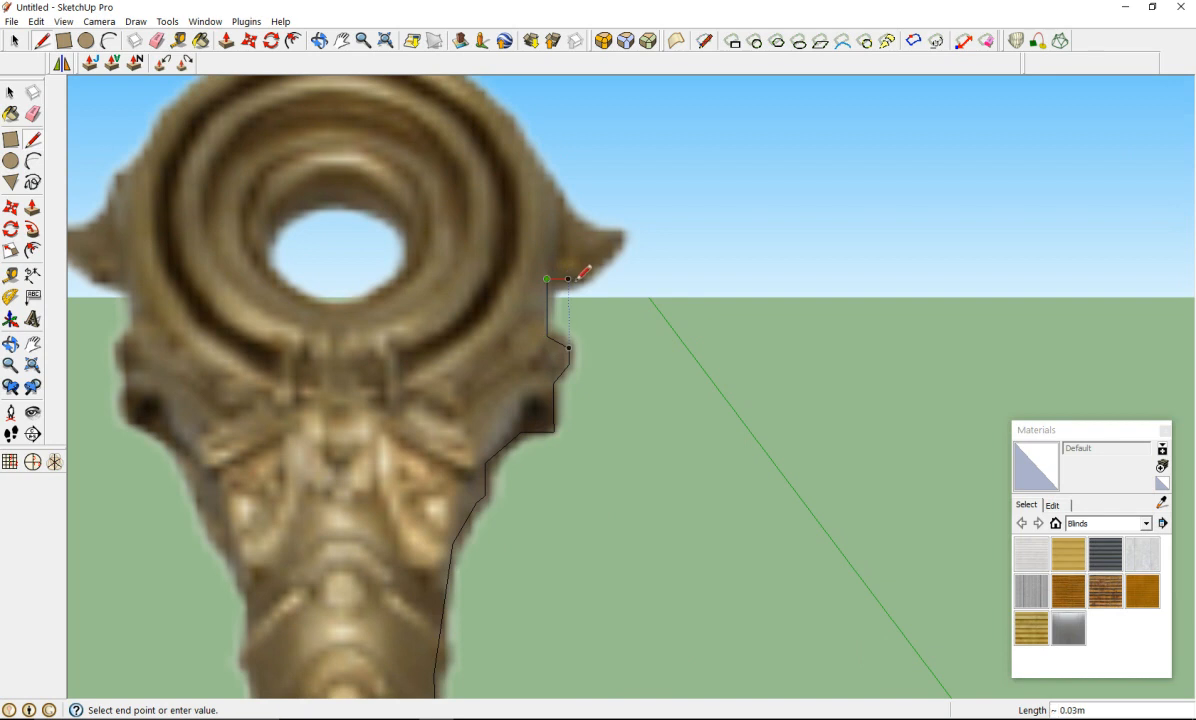
Step: Trace the pommel's right side spike out to its tip and back along its upper edge to the ring
click(621, 234)
scroll(589, 225, up, 3)
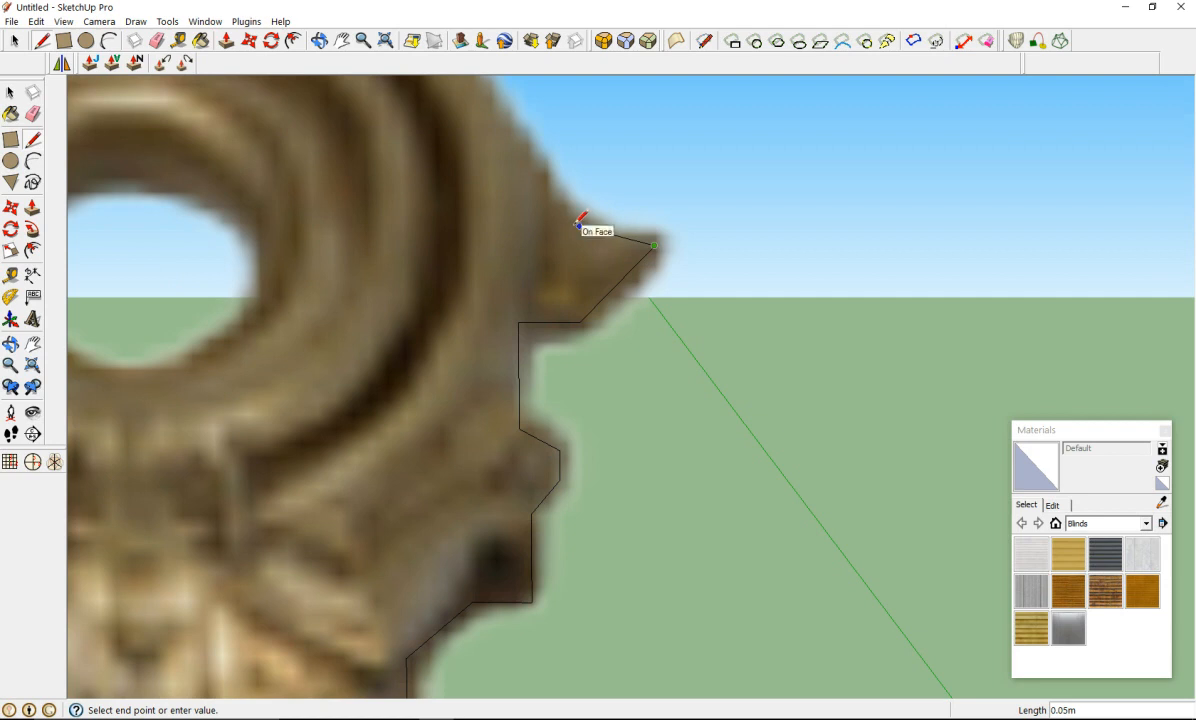
scroll(579, 224, down, 4)
Step: Trace the ring's upper right curve from the side spike to the top spike's base, starting with a segment about 0.15 m long
scroll(520, 215, up, 3)
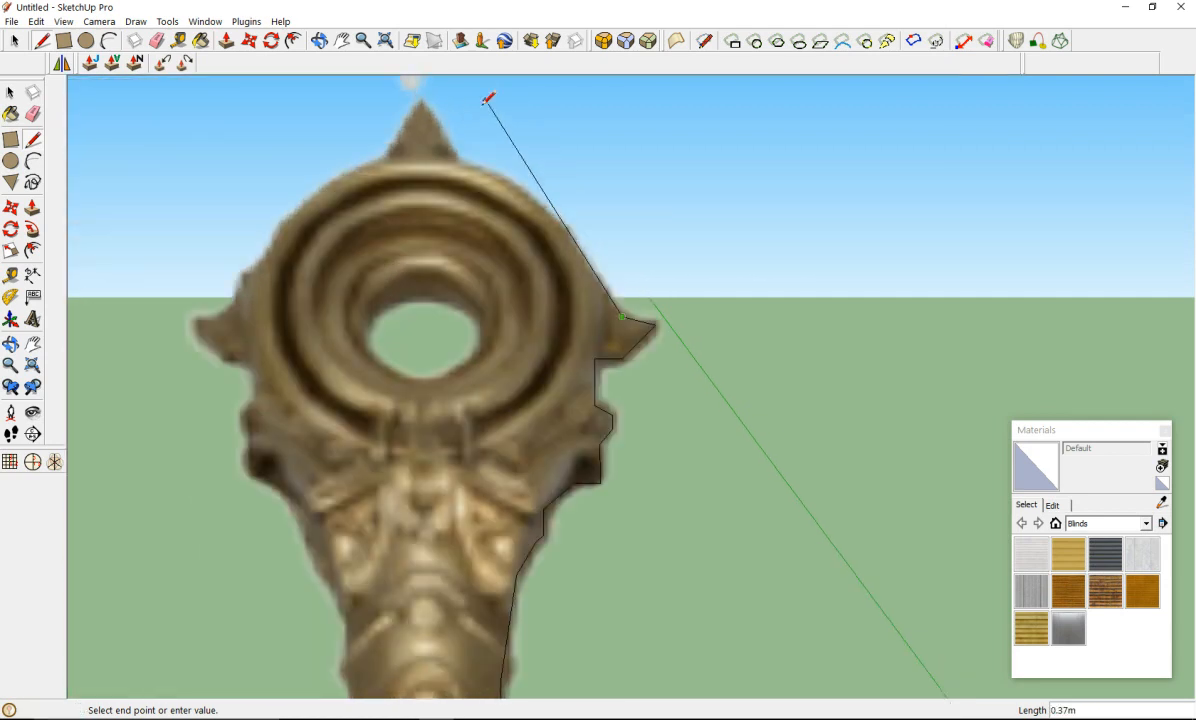
scroll(565, 224, up, 1)
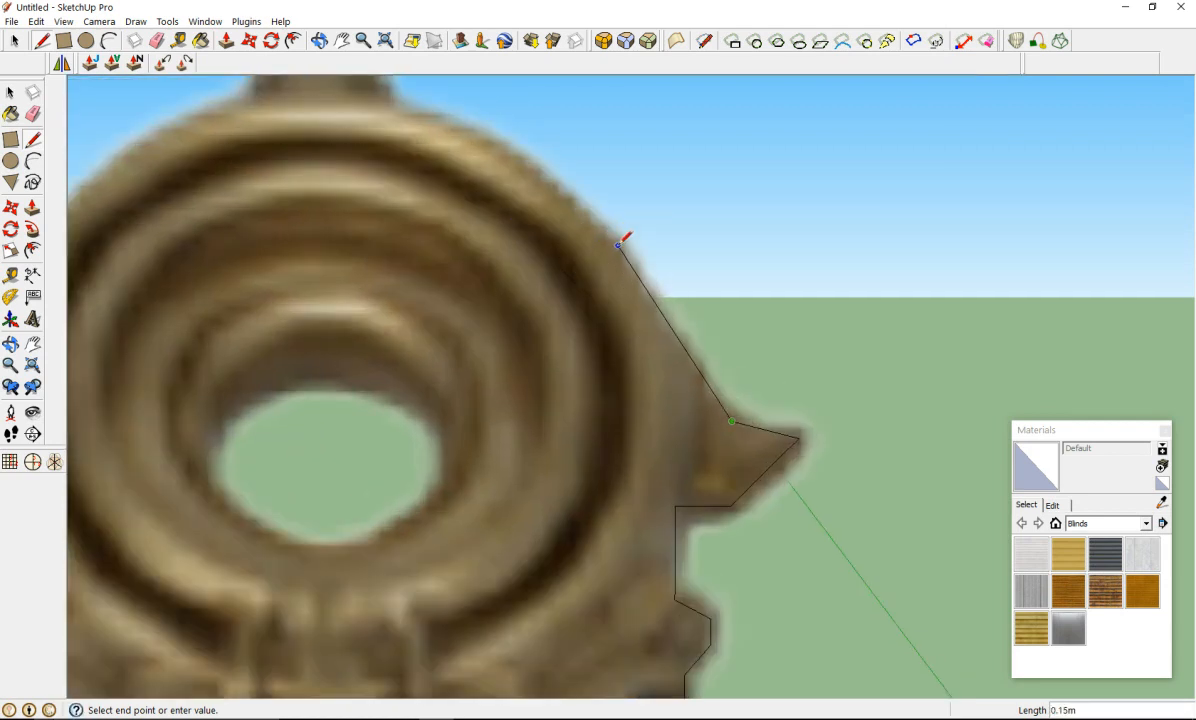
click(619, 243)
scroll(560, 235, down, 3)
scroll(512, 224, up, 3)
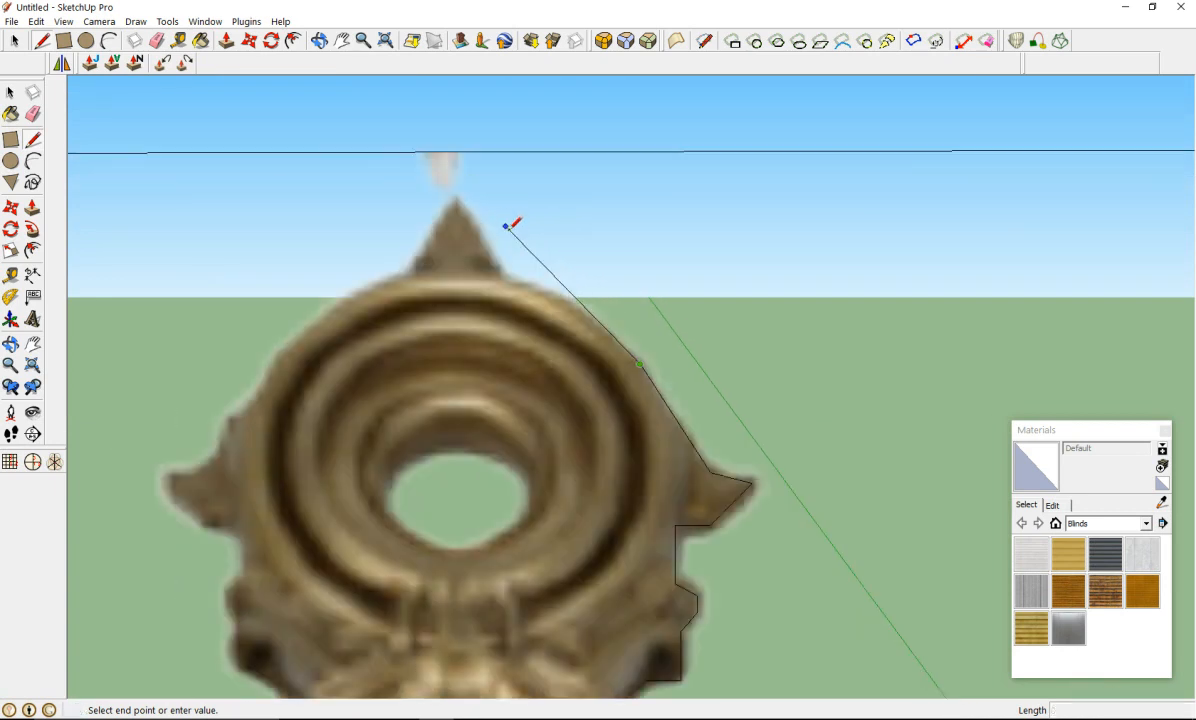
click(654, 384)
click(581, 336)
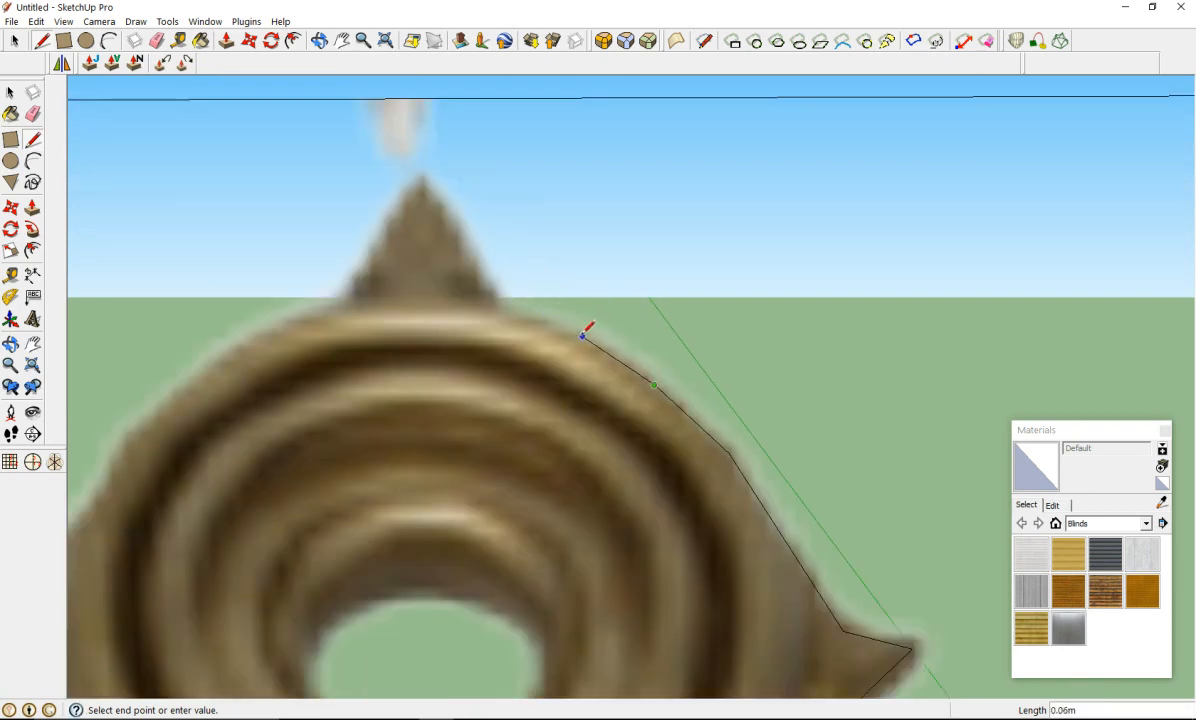
click(499, 308)
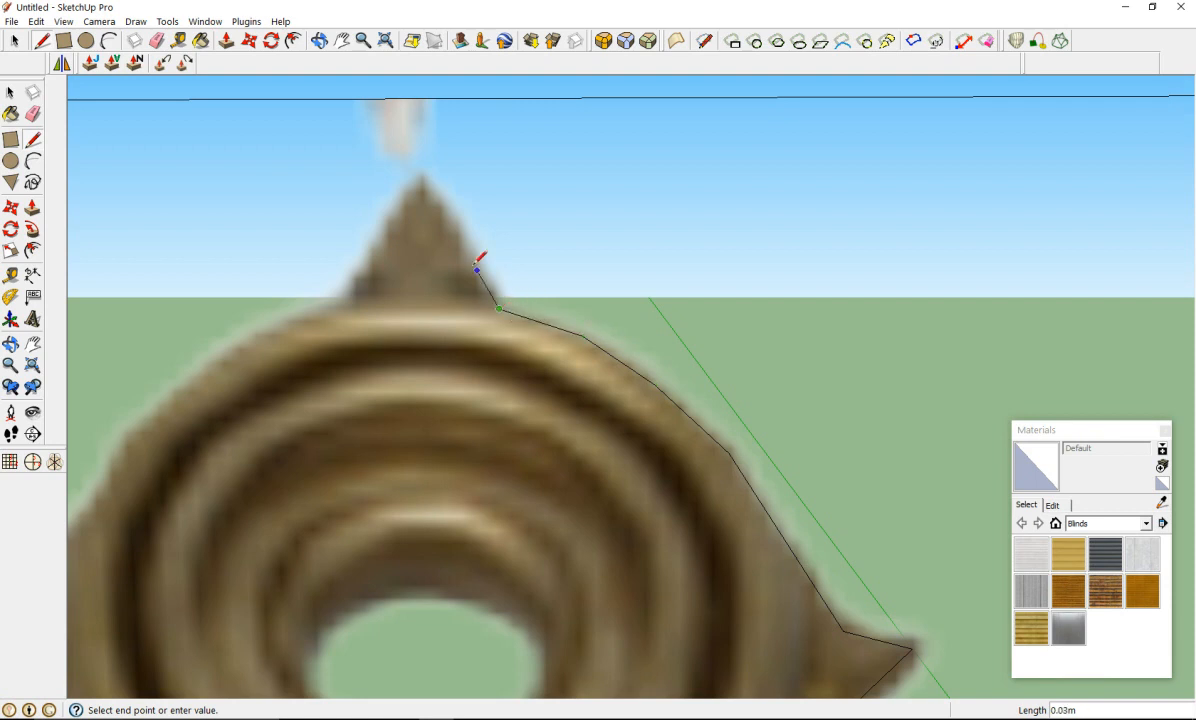
Step: Trace the triangular spike on top of the pommel up to its tip and down to the left end of its base
click(422, 182)
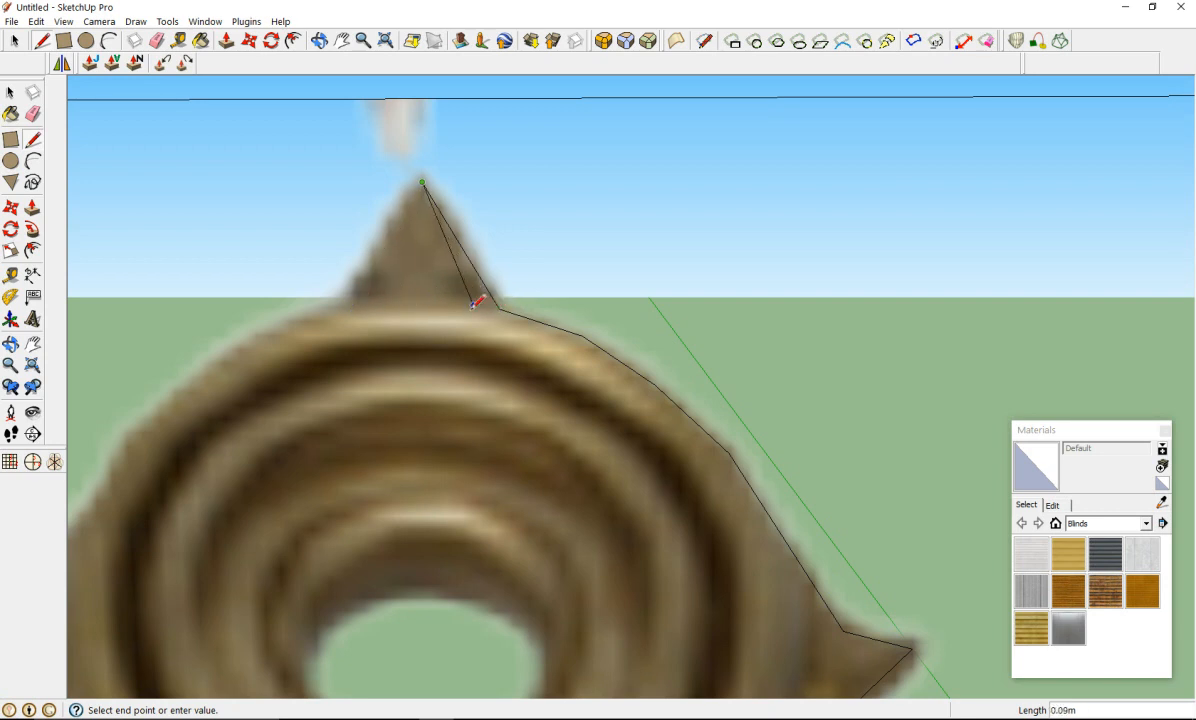
click(343, 303)
scroll(345, 300, down, 4)
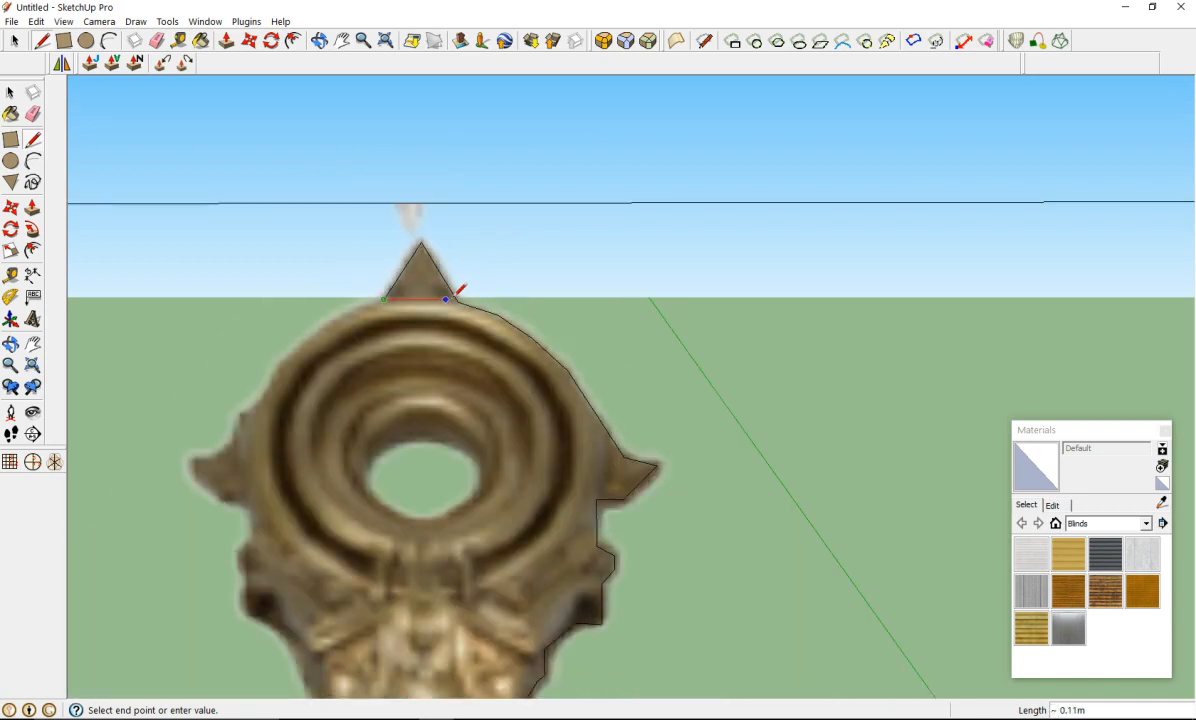
Step: Trace the ring's upper left curve from the top spike's base to the left side spike, with segments from about 0.05 m to 0.16 m long
scroll(372, 295, down, 2)
scroll(372, 296, down, 3)
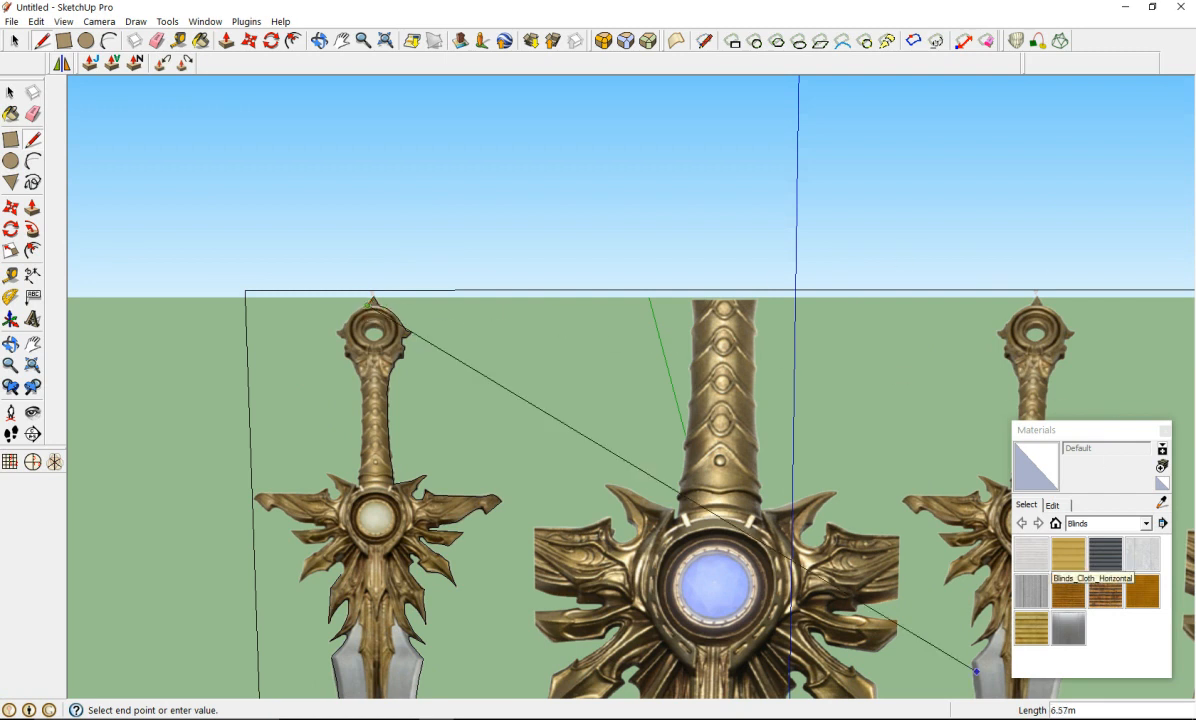
scroll(443, 620, down, 10)
scroll(447, 677, up, 10)
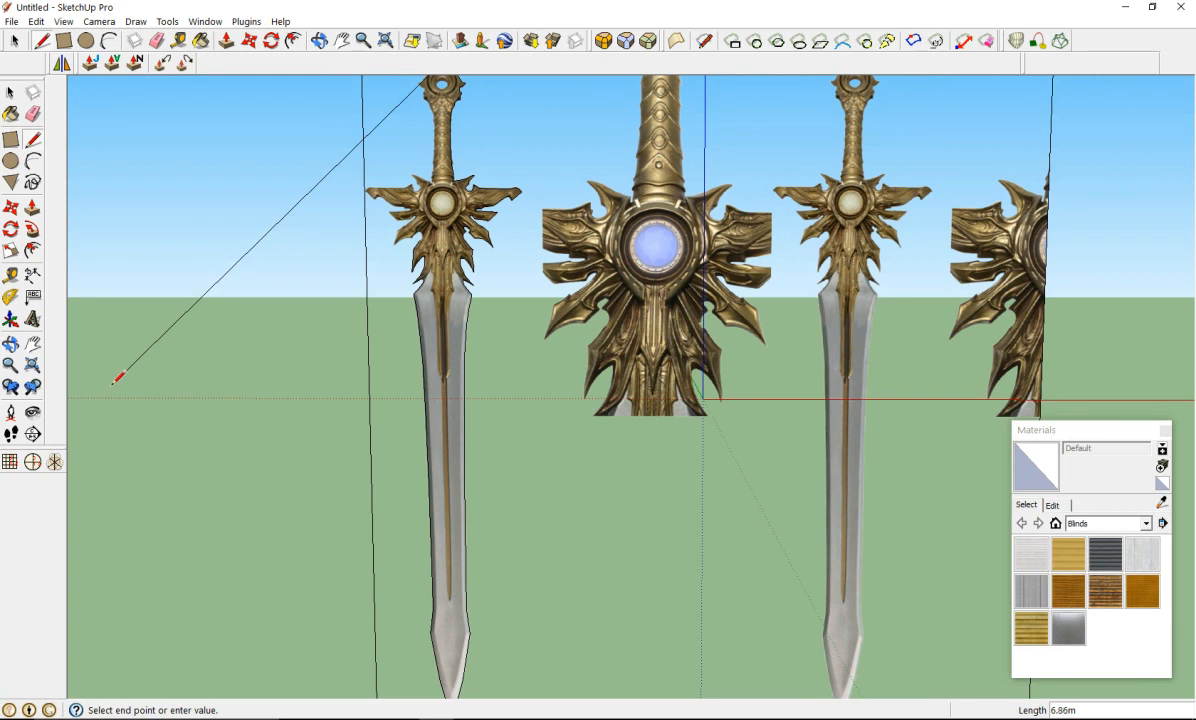
scroll(537, 174, down, 8)
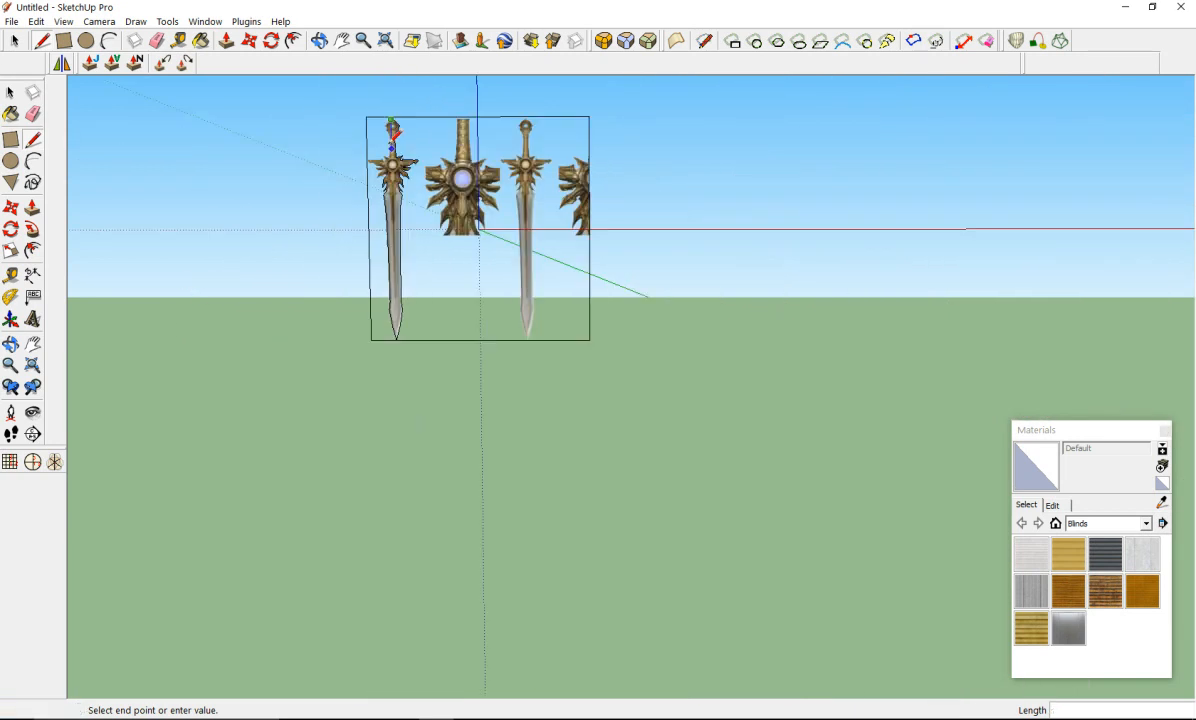
scroll(388, 100, up, 4)
scroll(390, 100, up, 10)
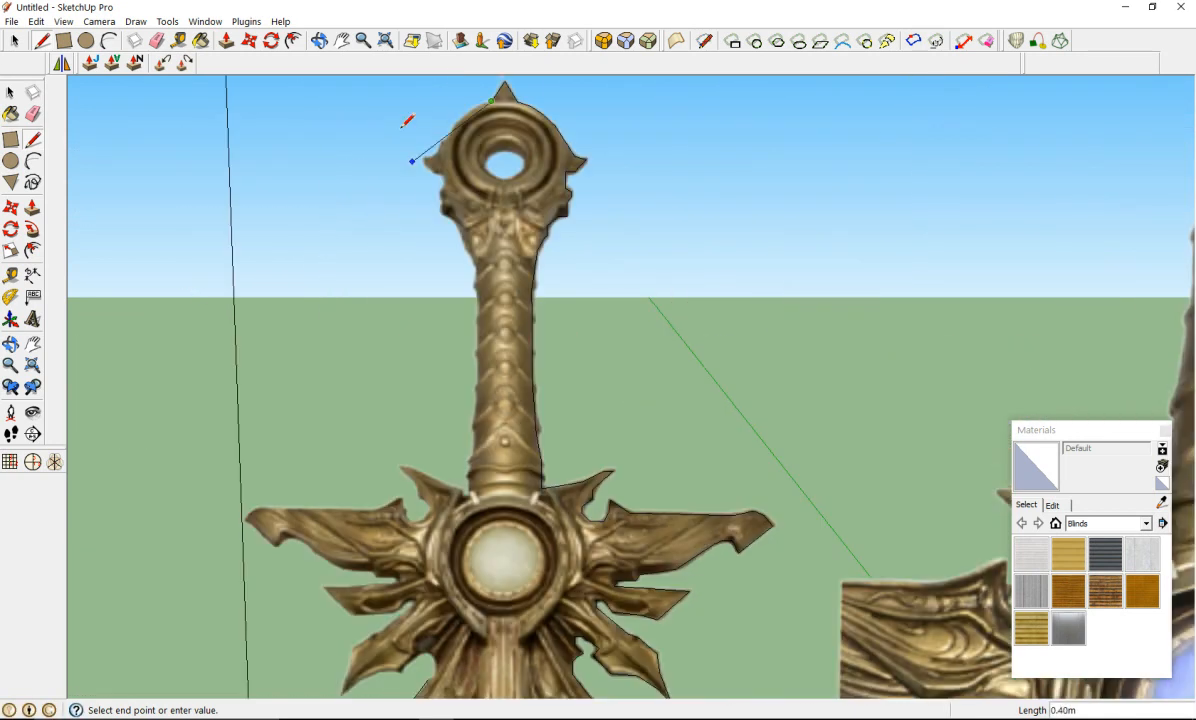
scroll(465, 115, up, 3)
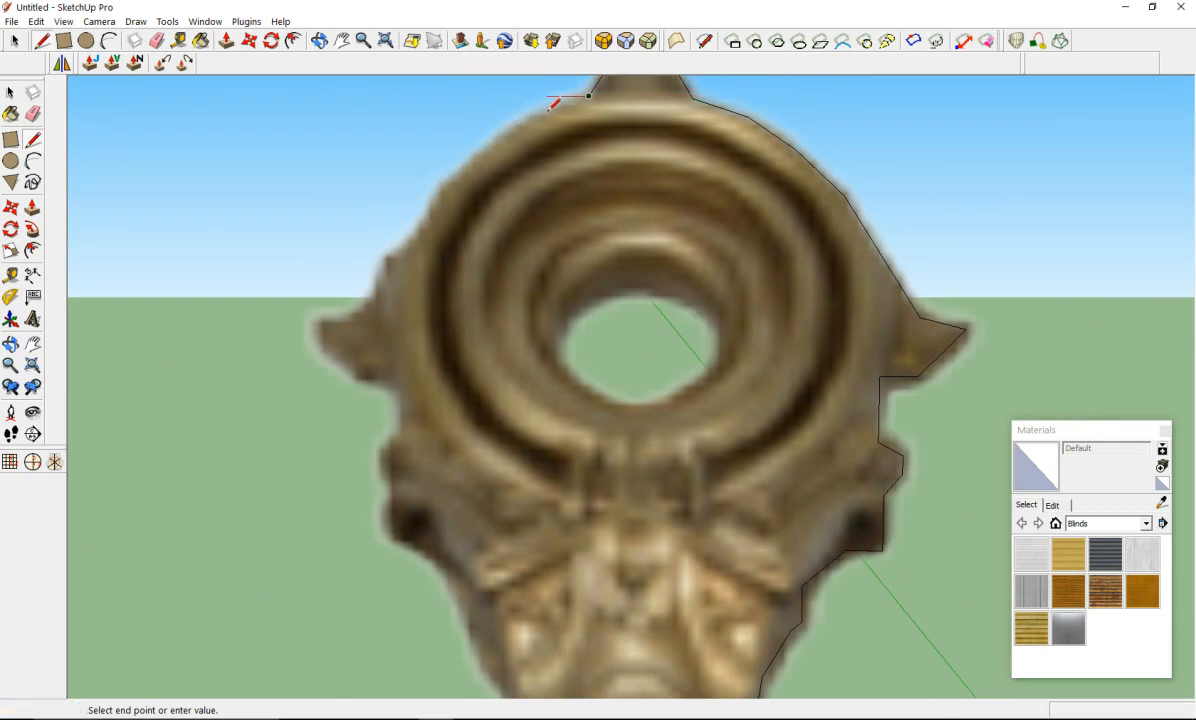
scroll(553, 101, up, 4)
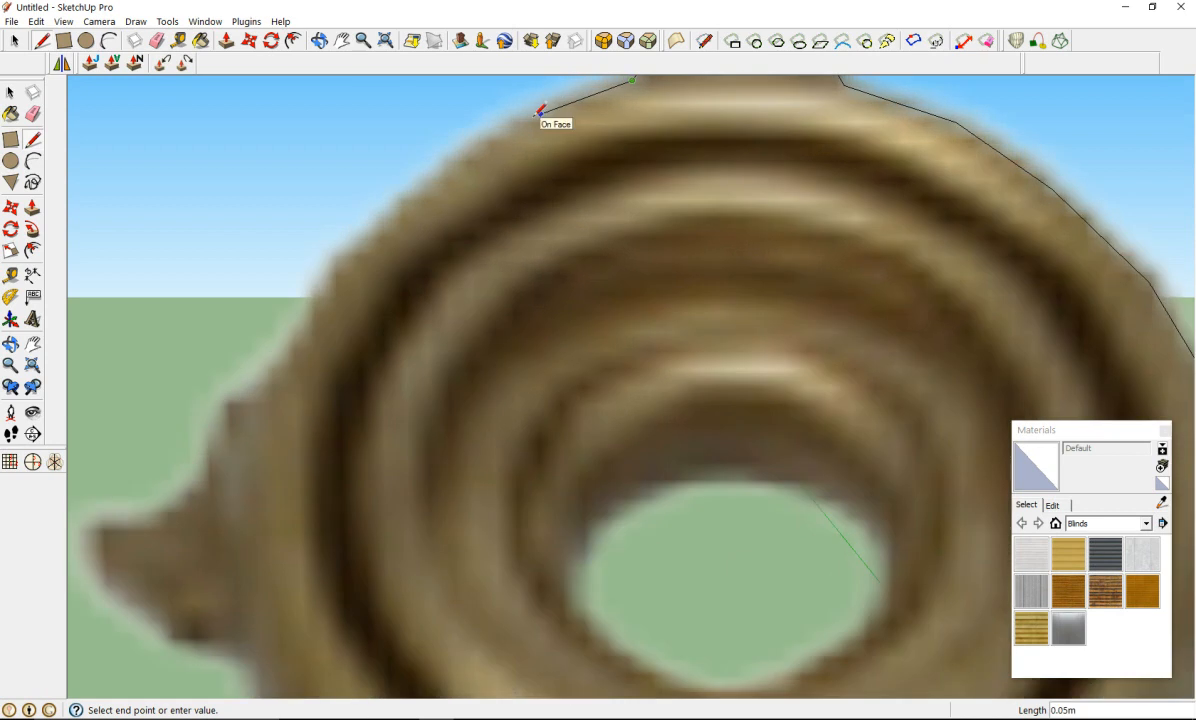
click(539, 112)
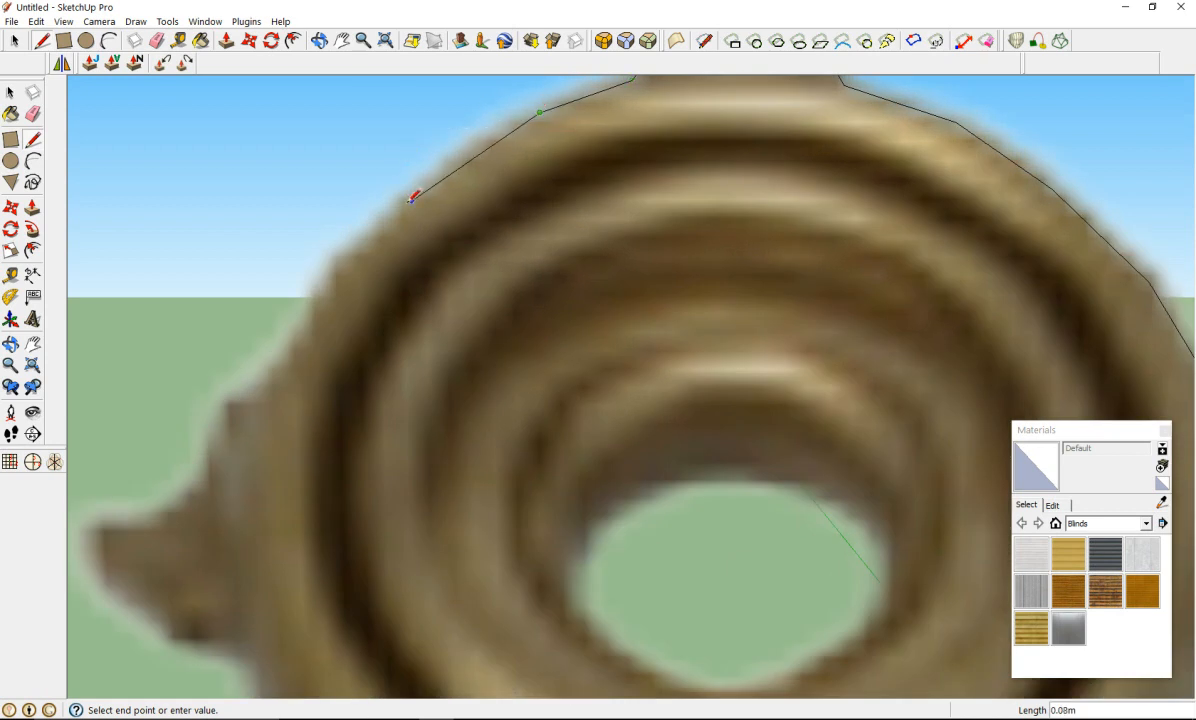
click(370, 241)
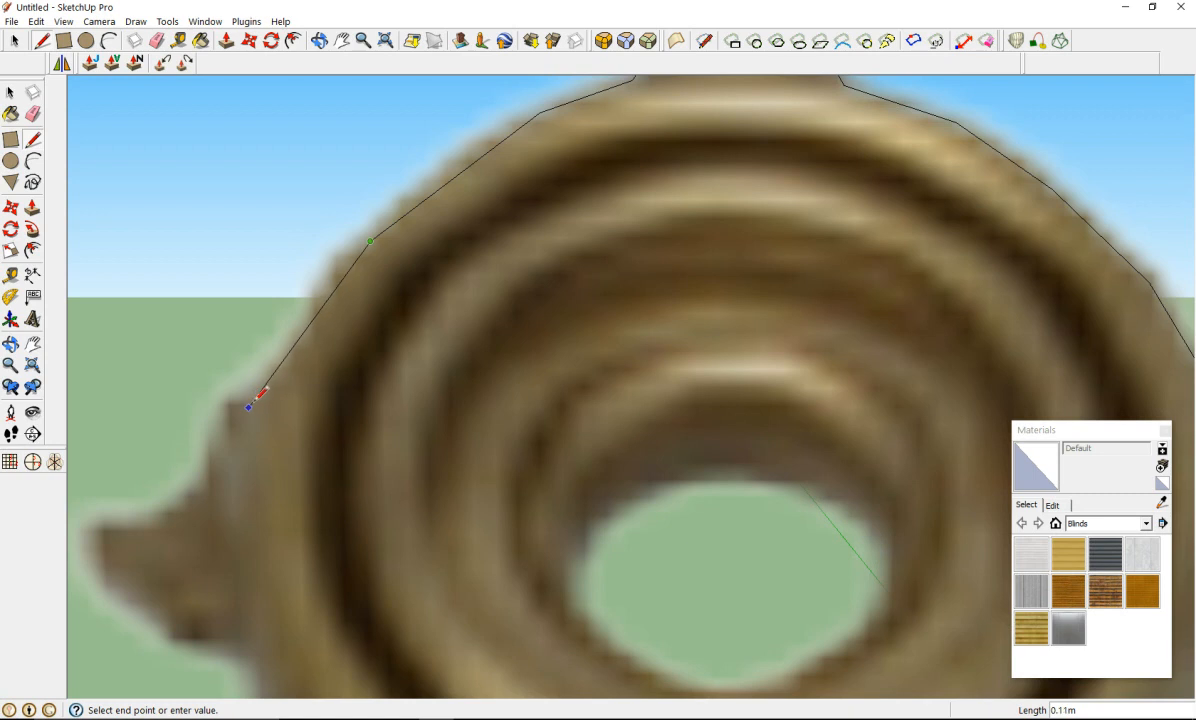
scroll(262, 392, down, 3)
scroll(252, 396, up, 1)
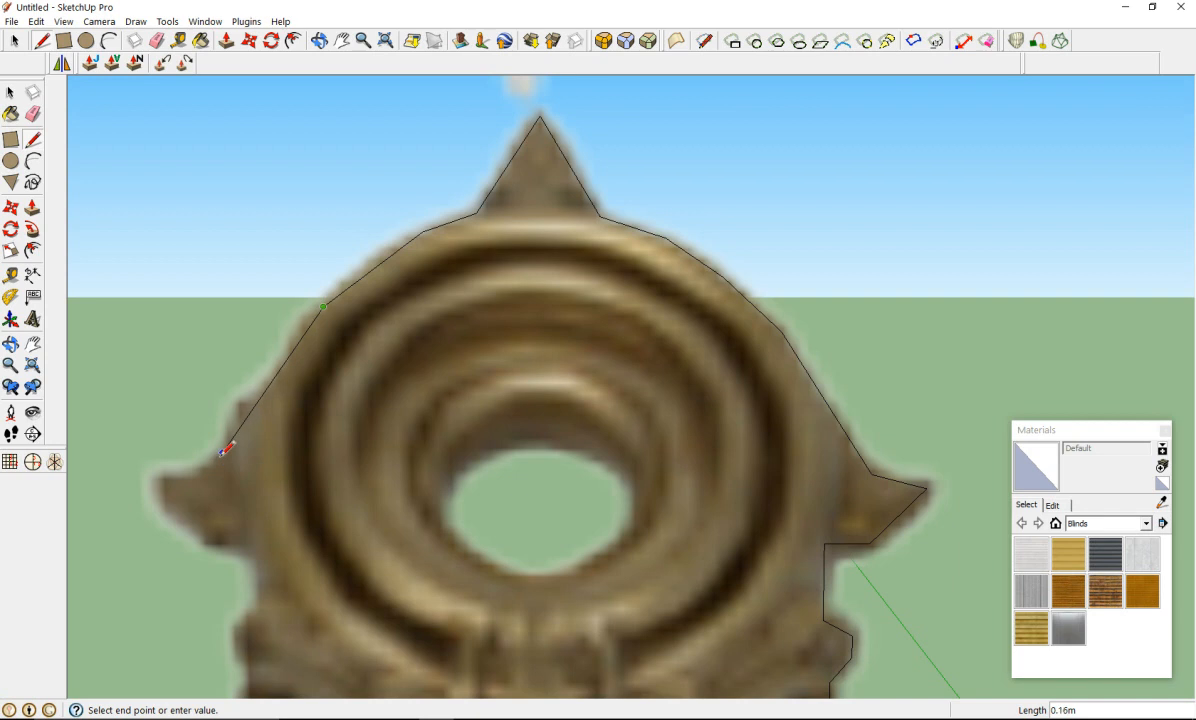
click(222, 453)
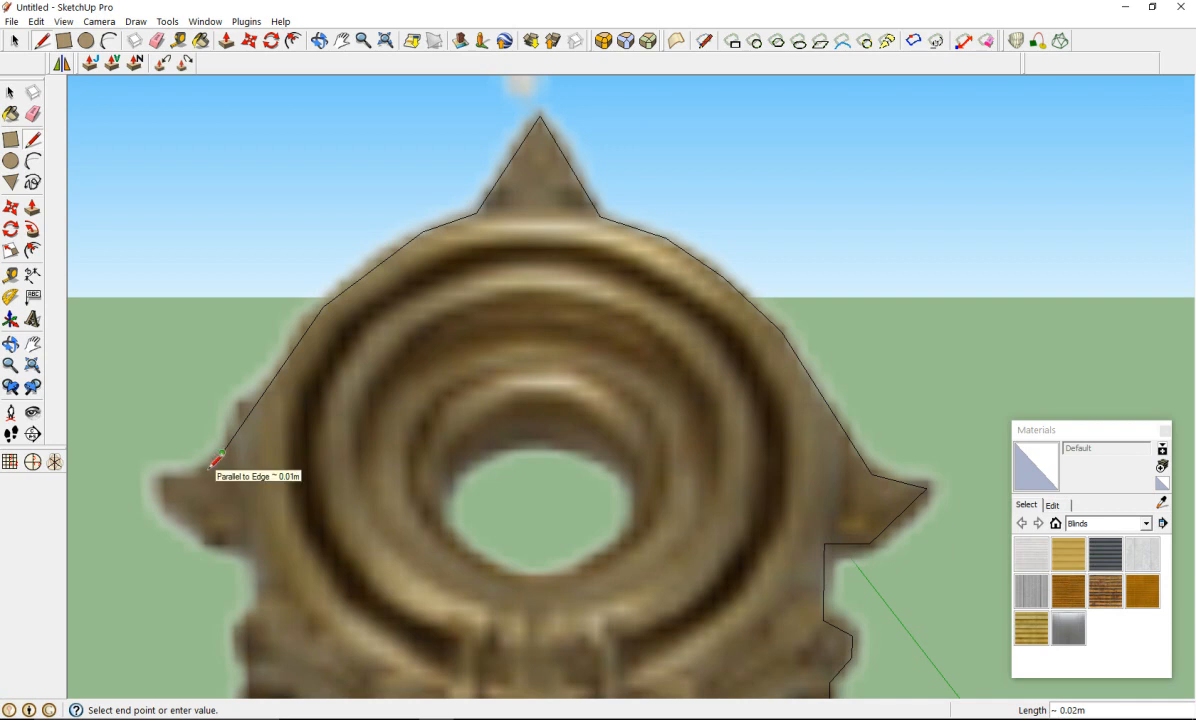
Step: Trace the pommel's left side spike out to its tip, back along its lower edge for about 0.07 m, and 0.04 m horizontally inward
scroll(221, 458, up, 3)
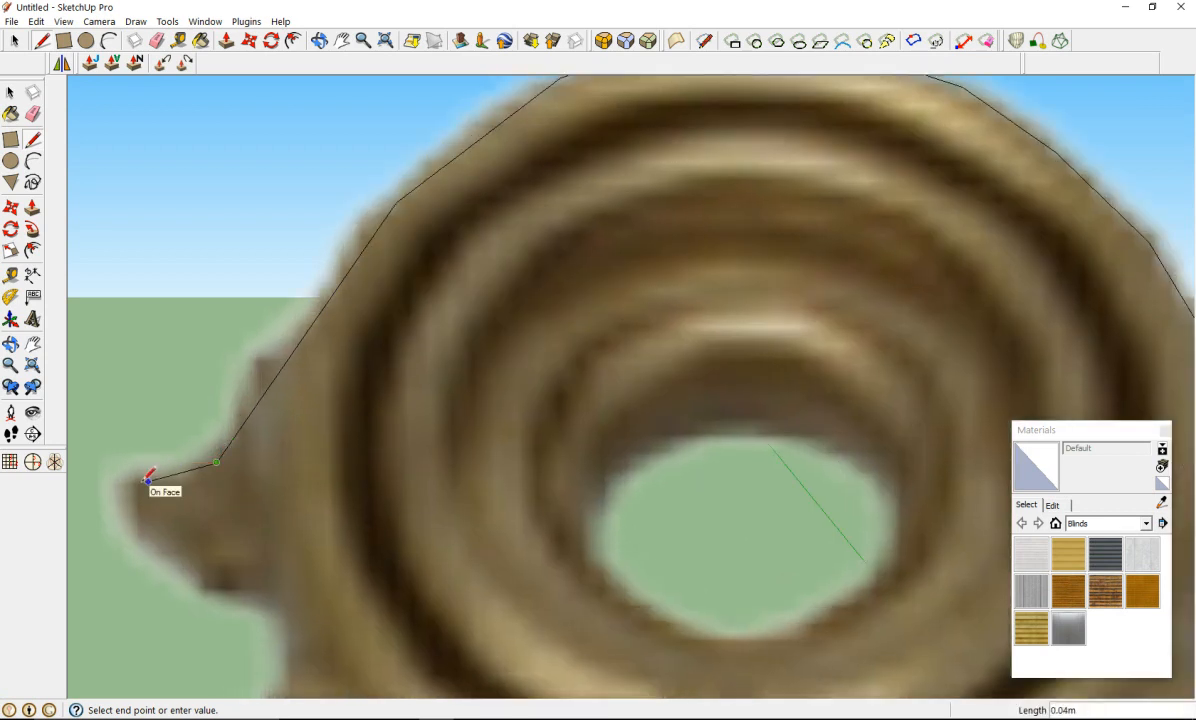
scroll(150, 478, down, 5)
scroll(146, 476, up, 2)
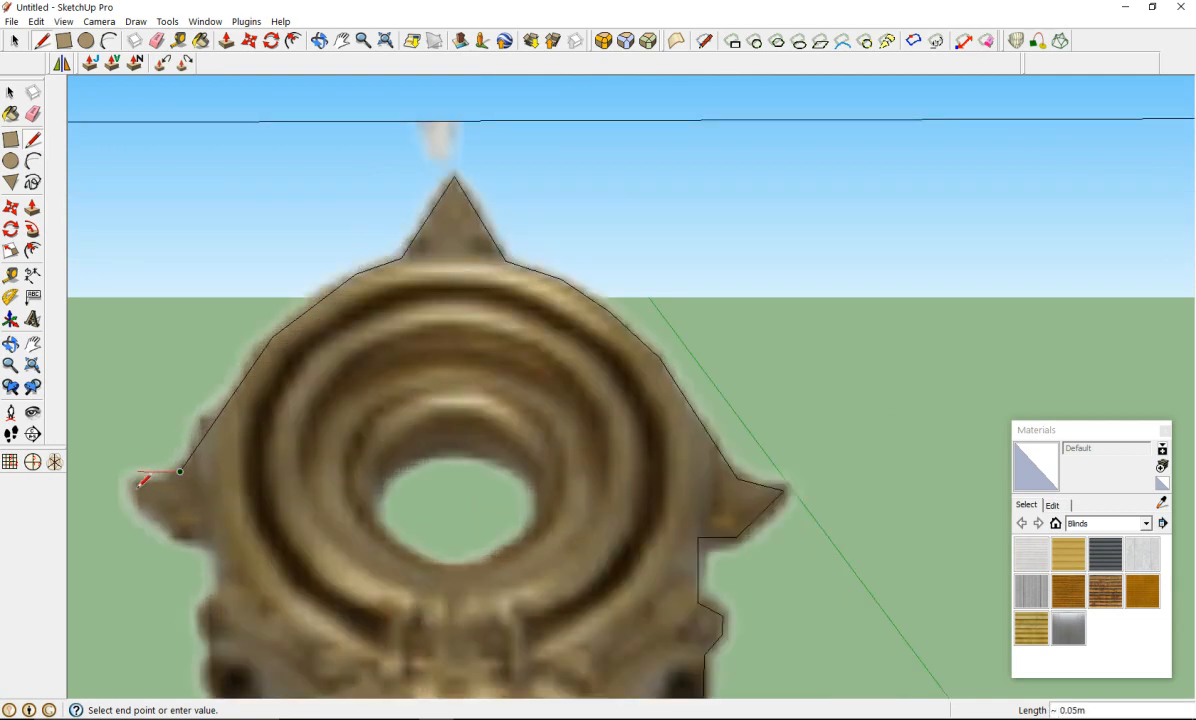
scroll(144, 486, up, 2)
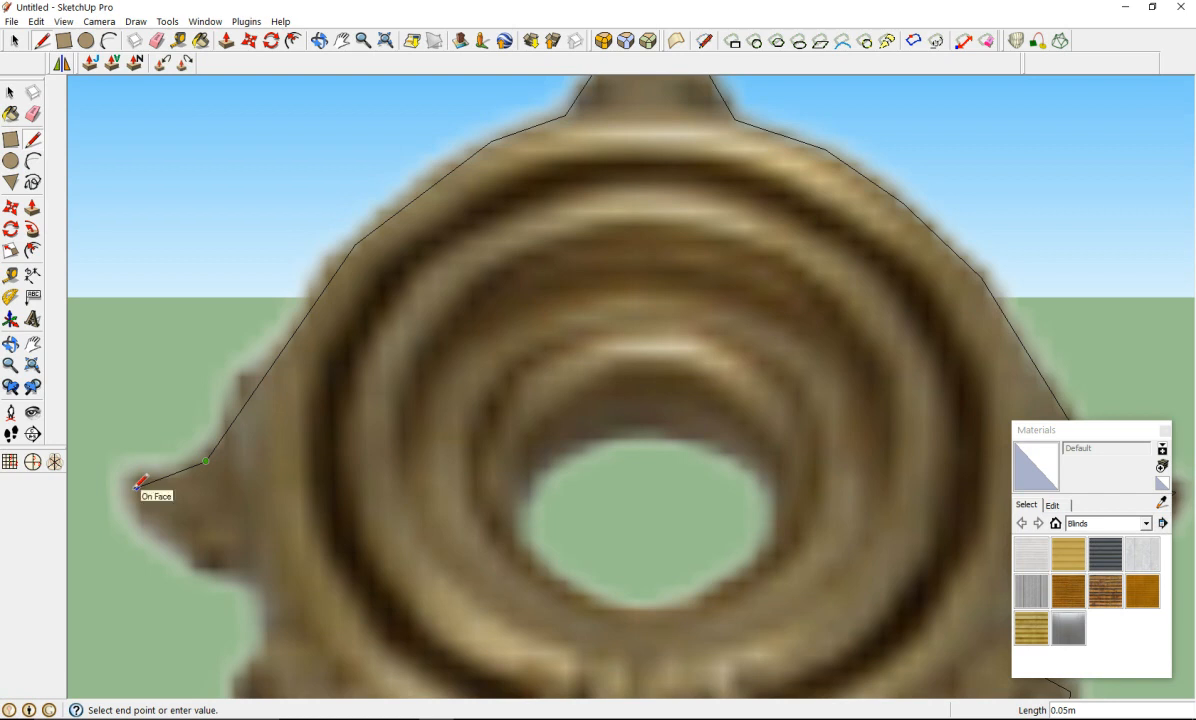
scroll(160, 468, down, 3)
scroll(182, 505, up, 3)
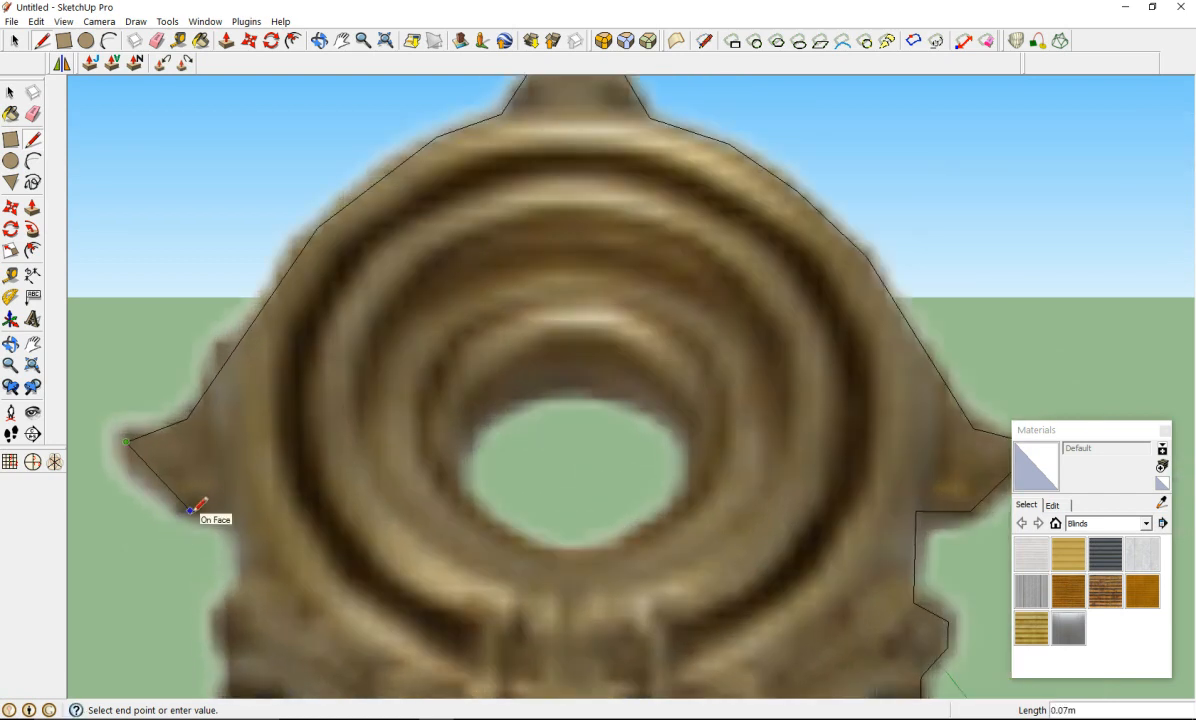
click(188, 512)
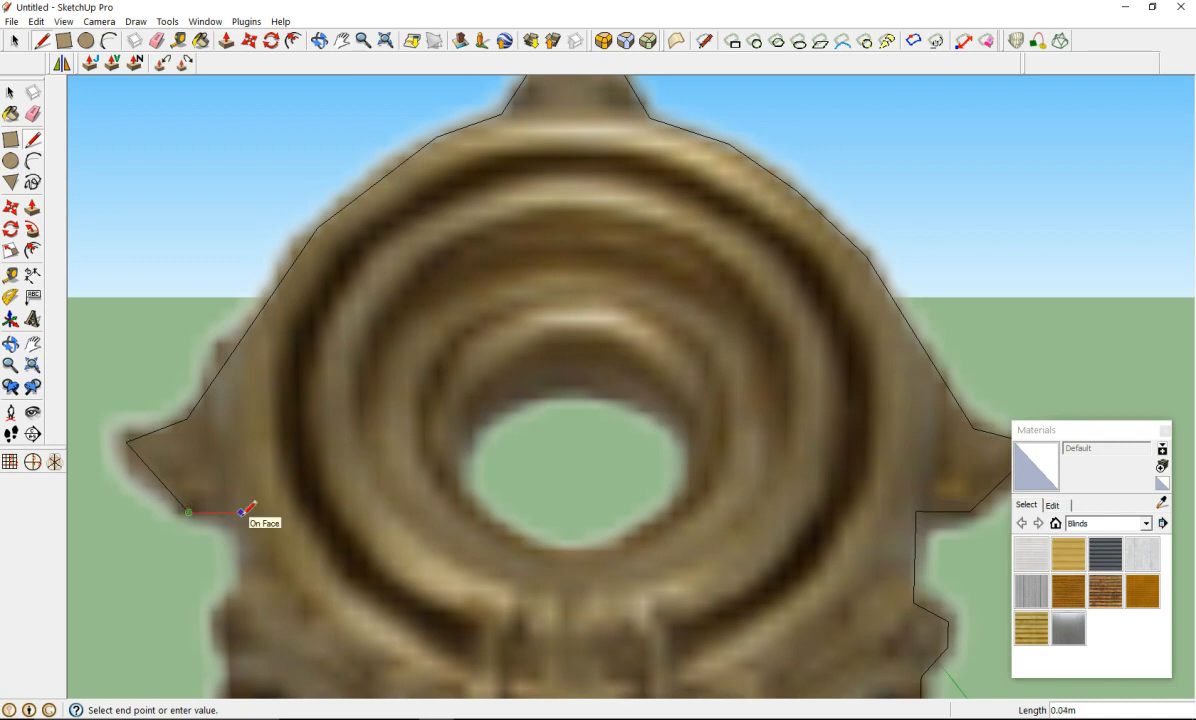
click(241, 512)
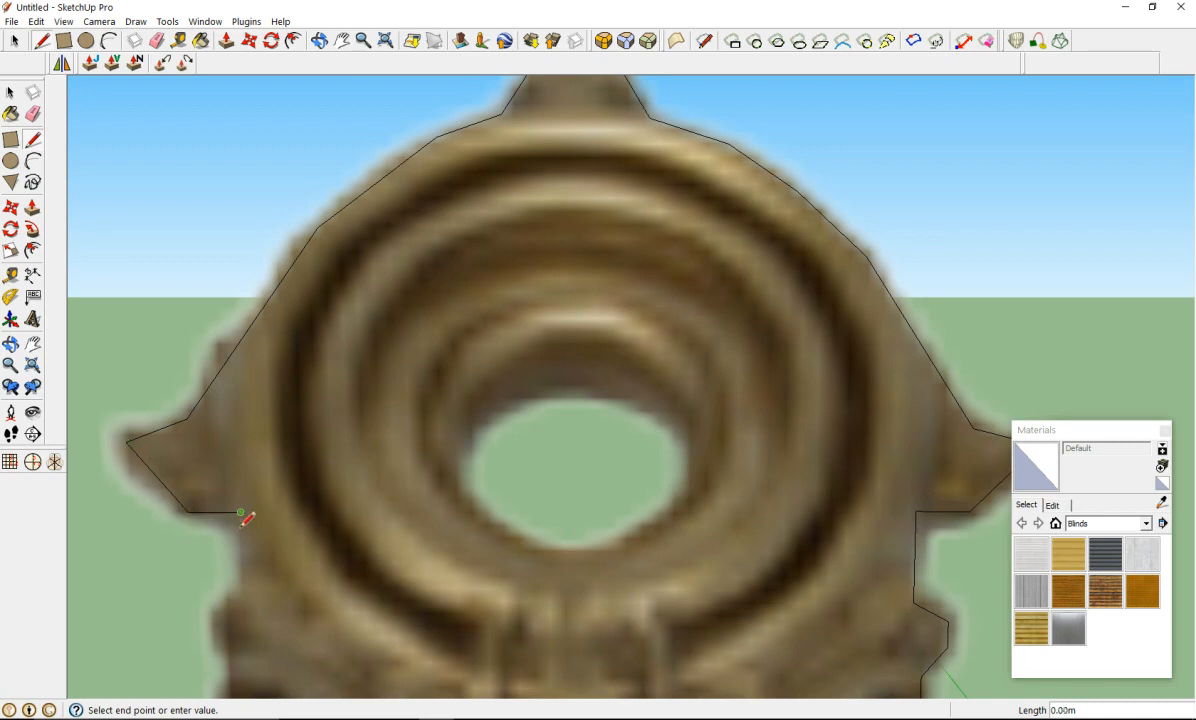
Step: Trace vertically down from the left side spike and around the small knob below it, ending with a segment about 0.03 m long
click(243, 590)
scroll(222, 615, down, 5)
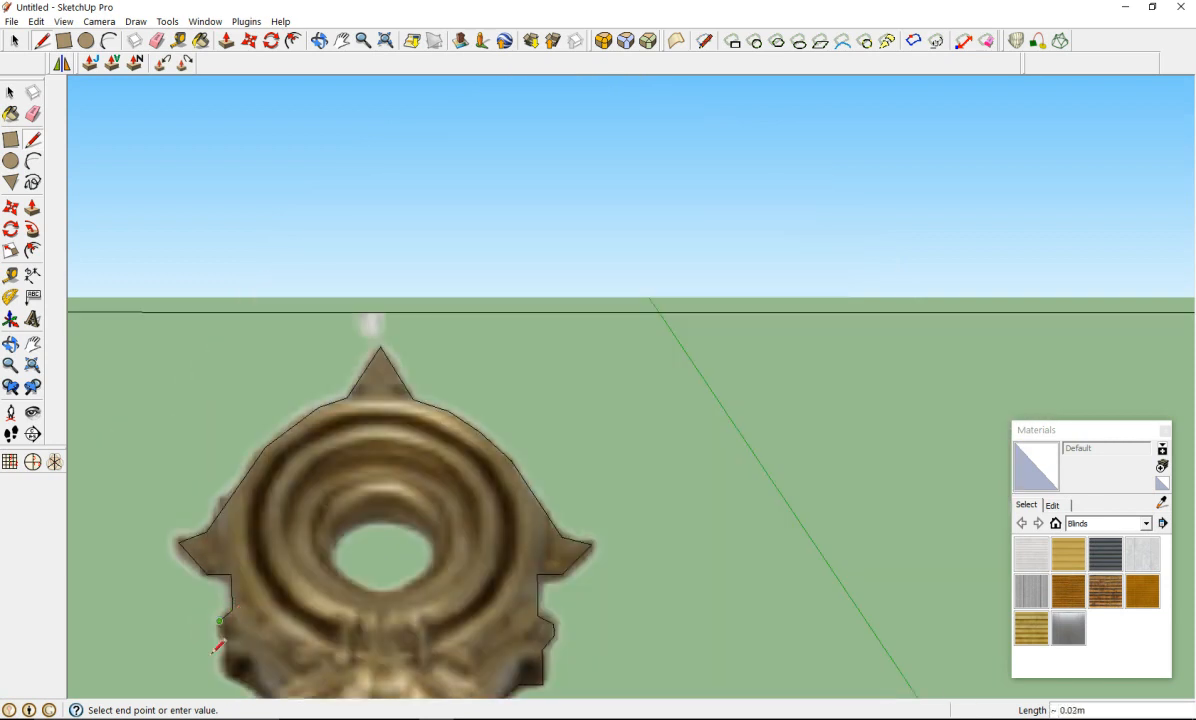
scroll(222, 686, down, 2)
scroll(225, 680, up, 8)
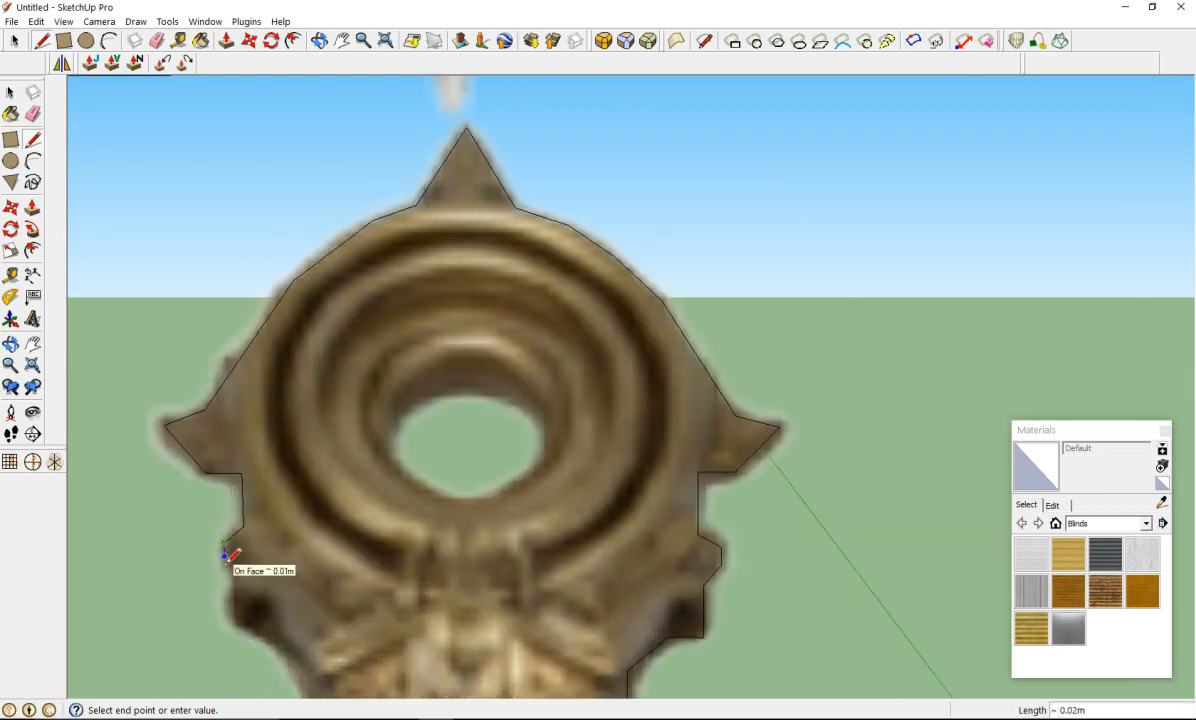
scroll(226, 556, up, 2)
click(224, 557)
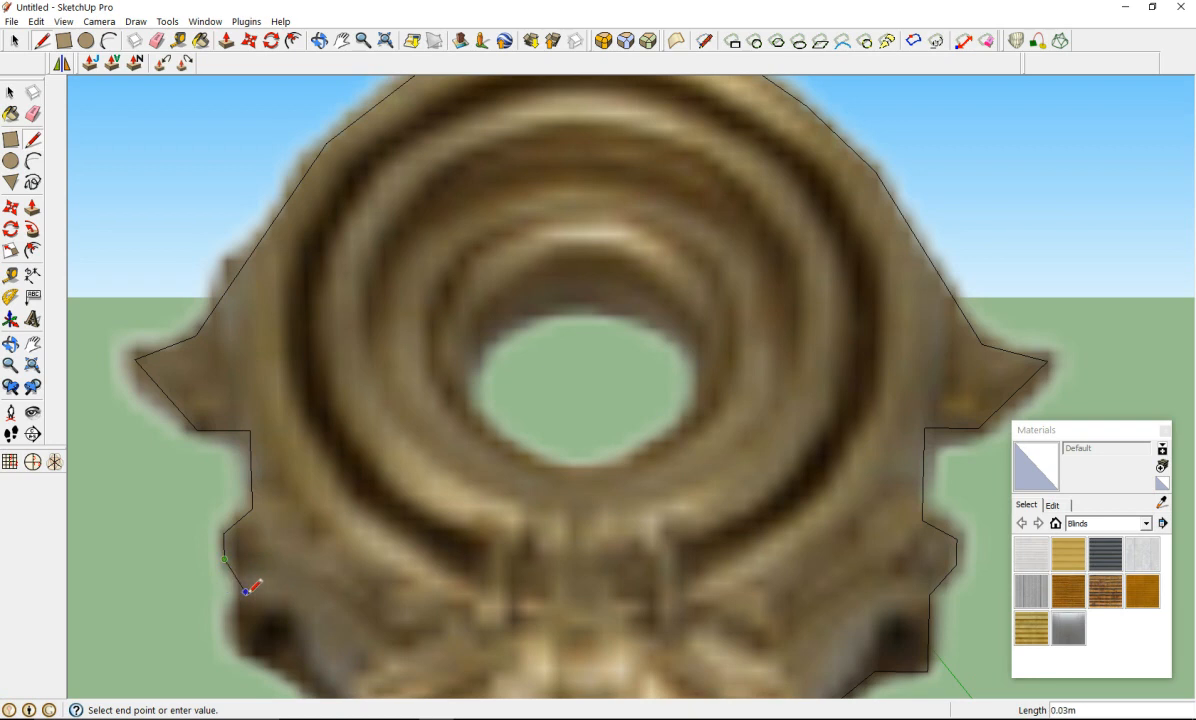
click(244, 591)
Step: Trace the pommel's lower left edge from below the knob down along the narrowing neck, then end the line
scroll(270, 648, down, 5)
scroll(297, 690, up, 5)
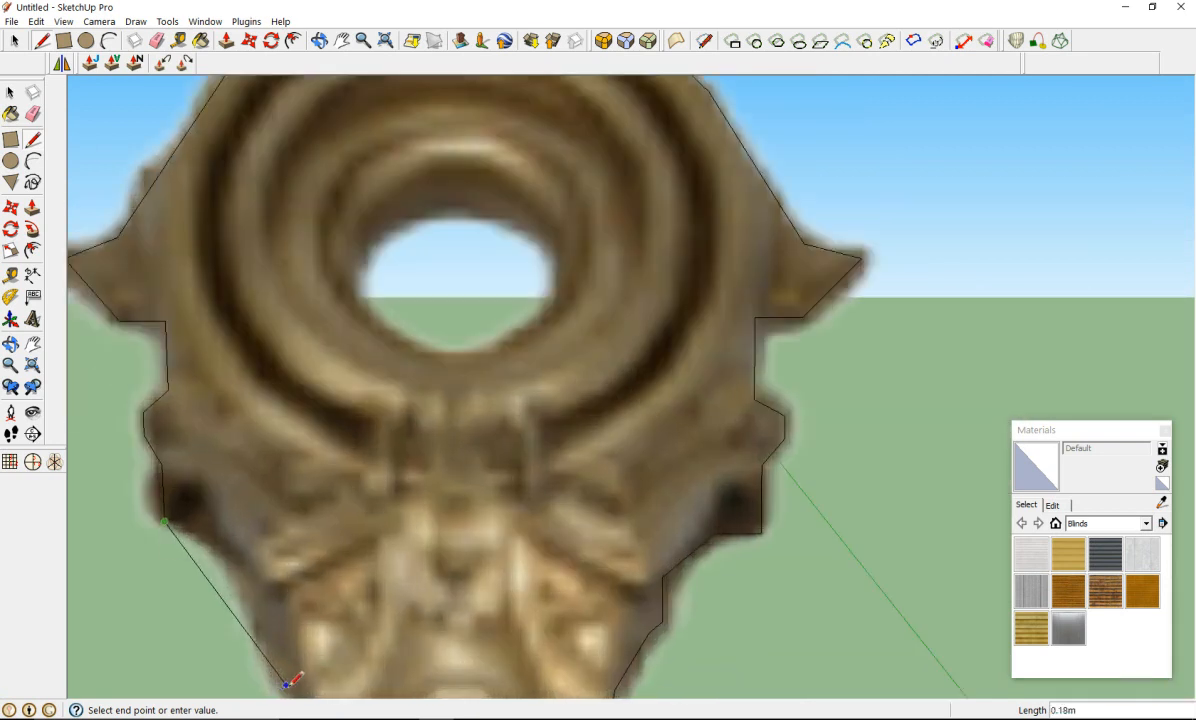
click(224, 555)
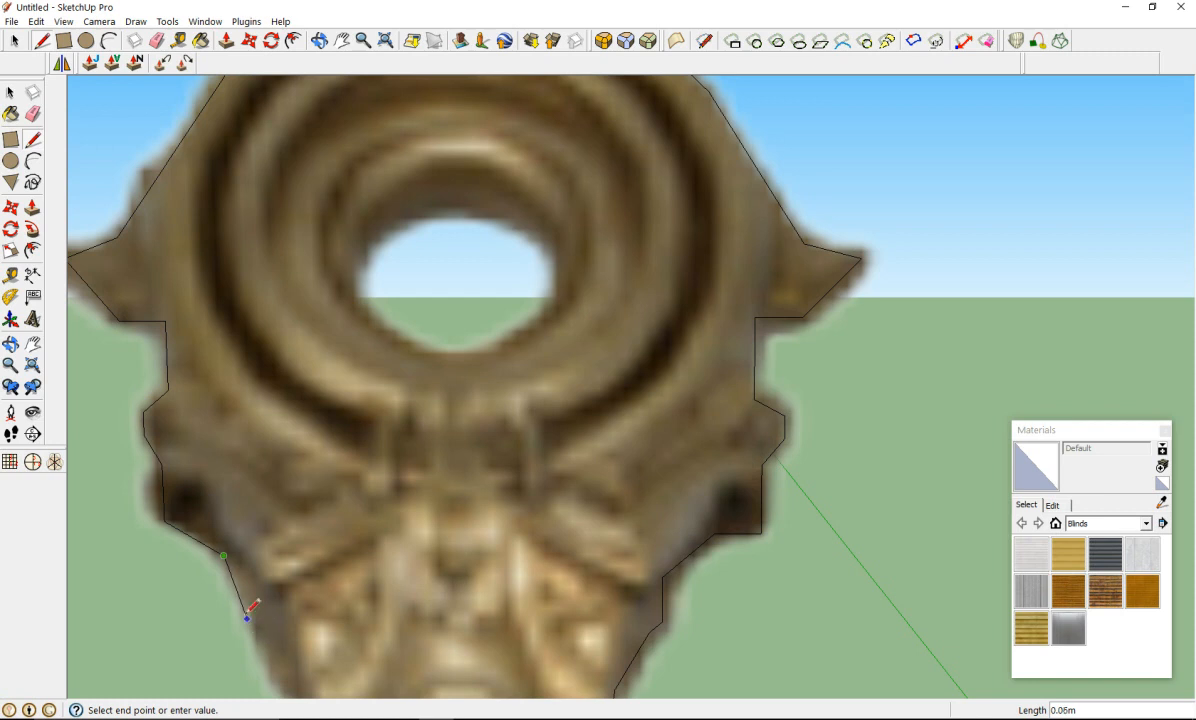
scroll(227, 574, down, 3)
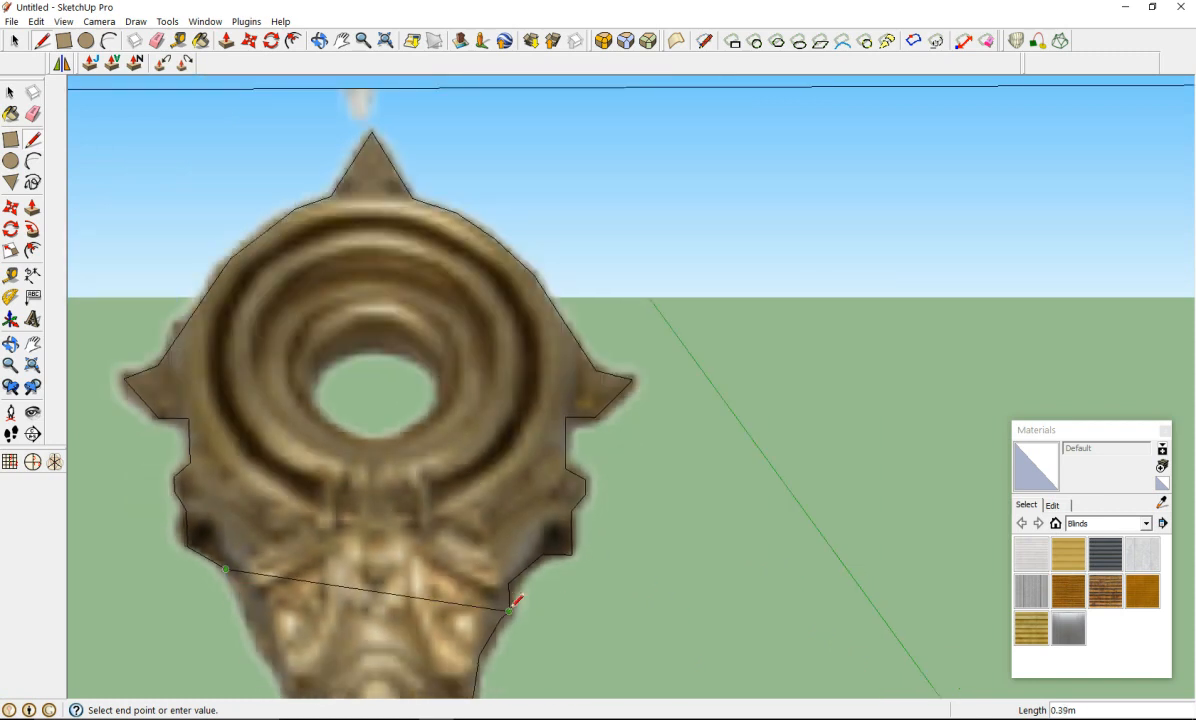
click(259, 649)
Step: Bridge the bump on the neck's right edge with a straight line about 0.11 m long and erase the outer edges it replaces
click(32, 142)
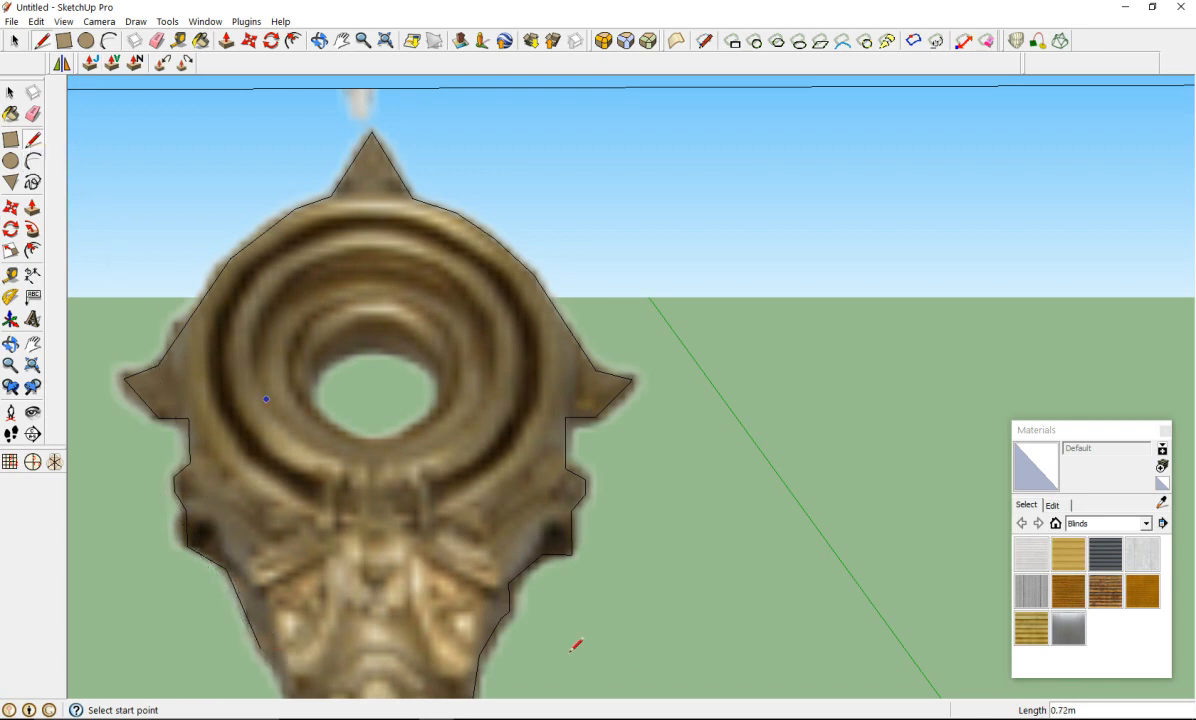
click(478, 655)
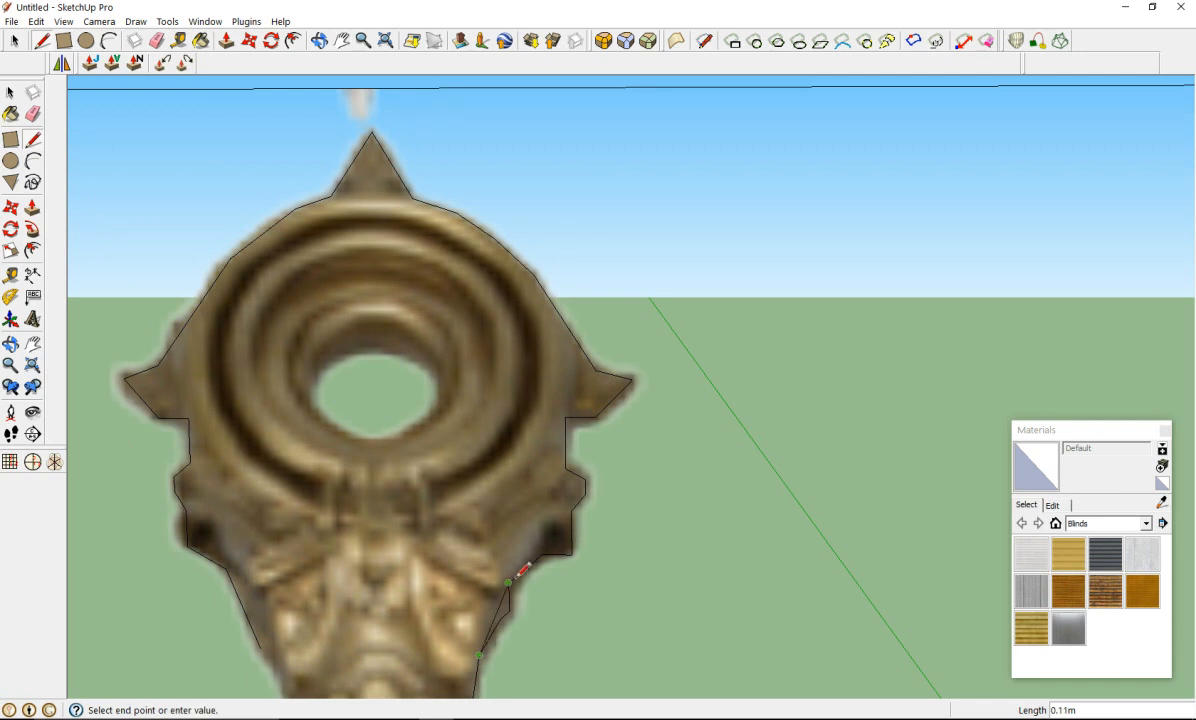
click(510, 580)
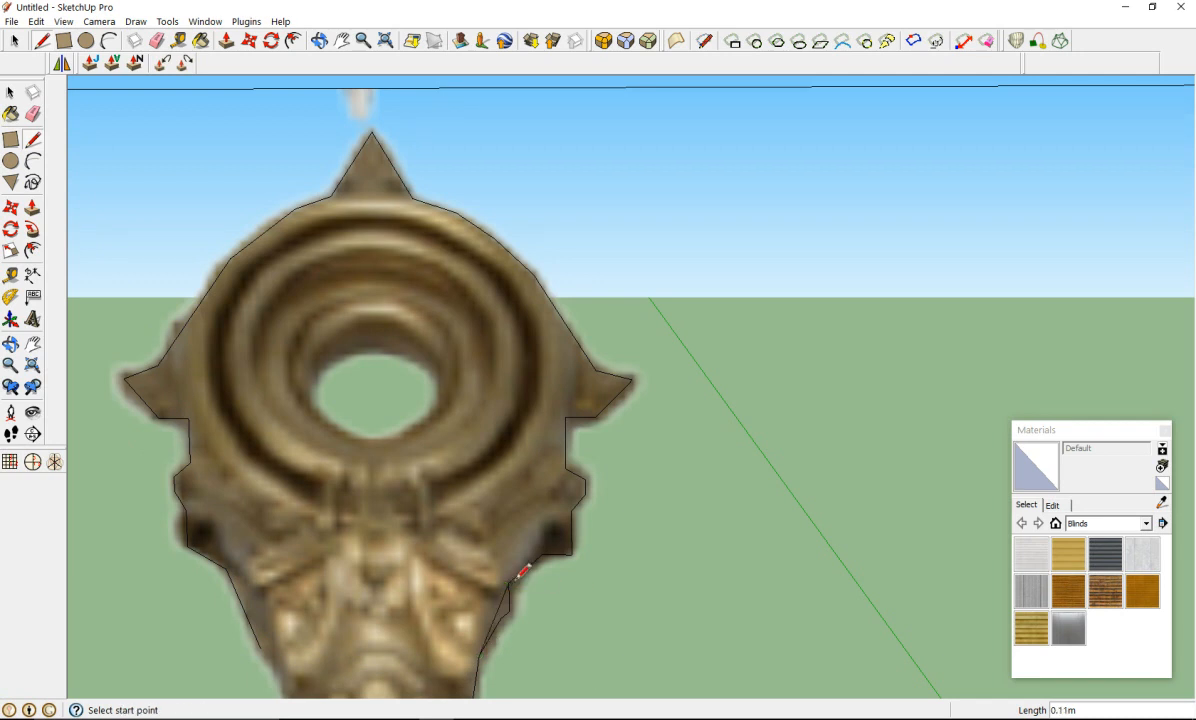
click(33, 113)
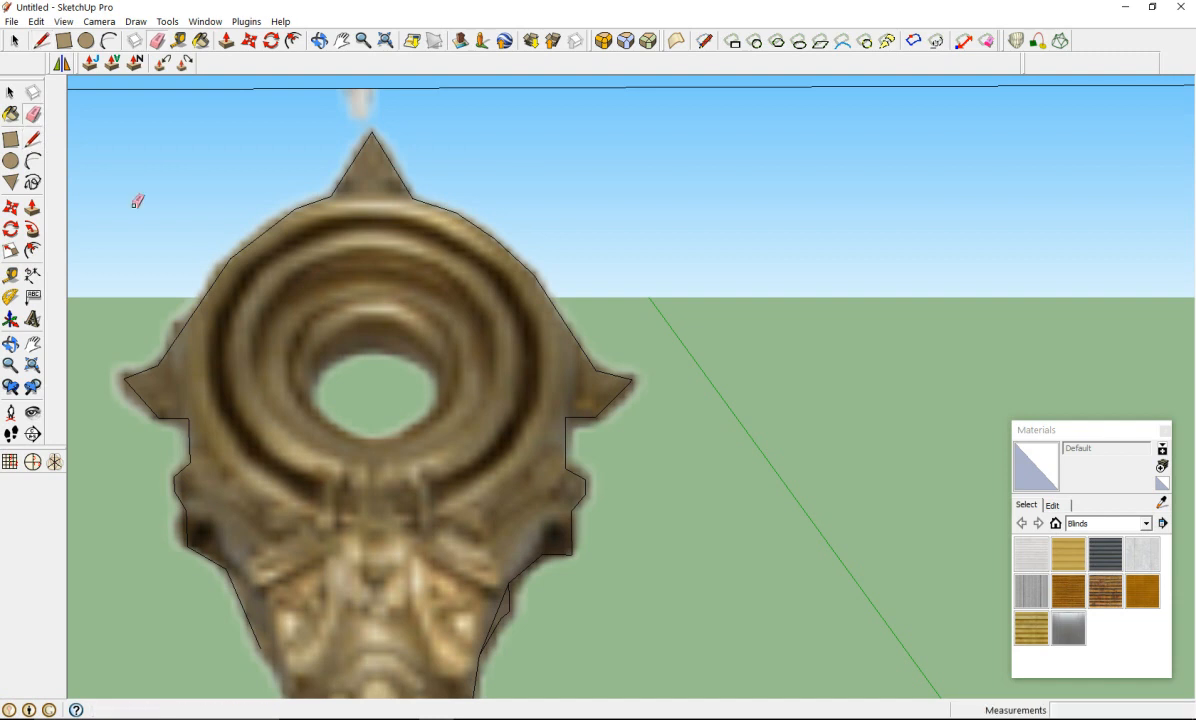
drag(514, 612, 438, 620)
Step: Erase the lowest traced segment on the left edge of the neck below the pommel
scroll(273, 570, down, 4)
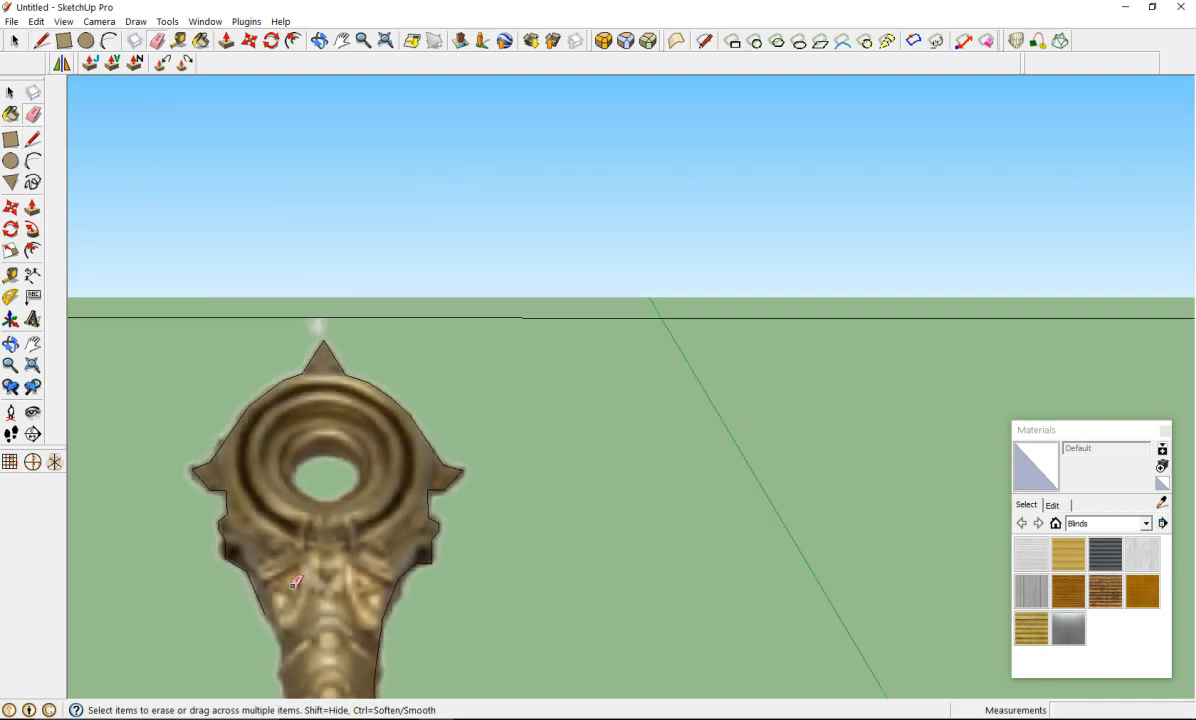
scroll(262, 650, up, 6)
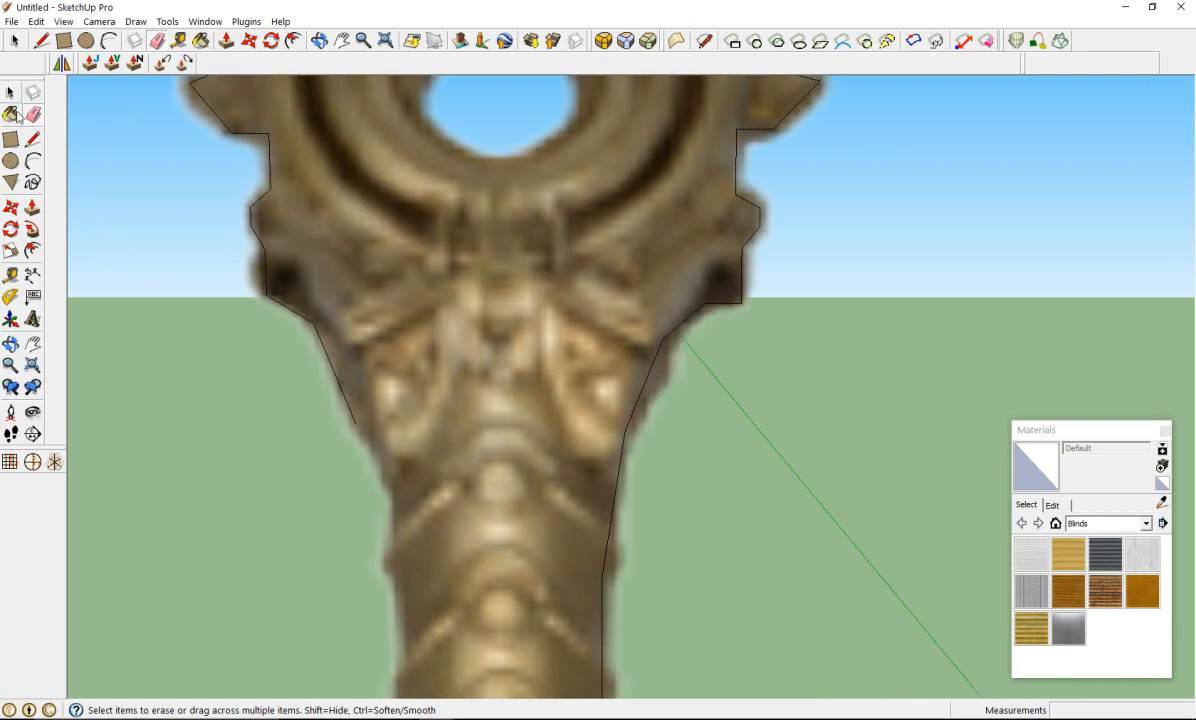
click(33, 140)
click(356, 423)
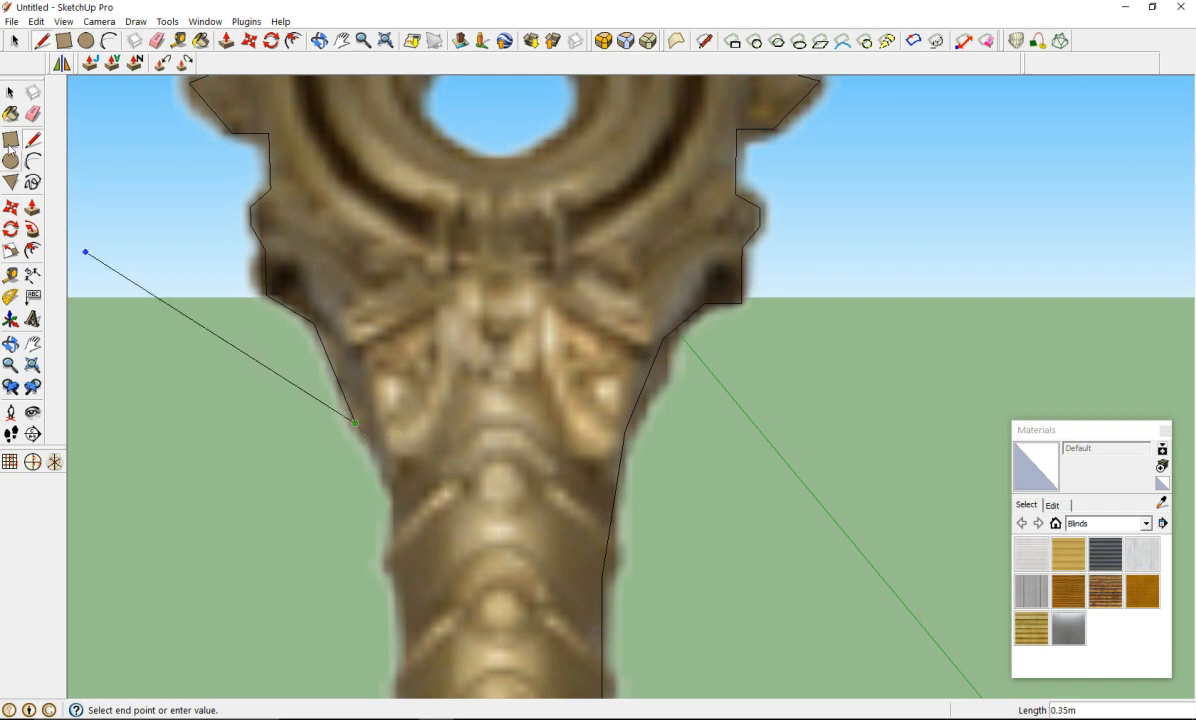
click(33, 113)
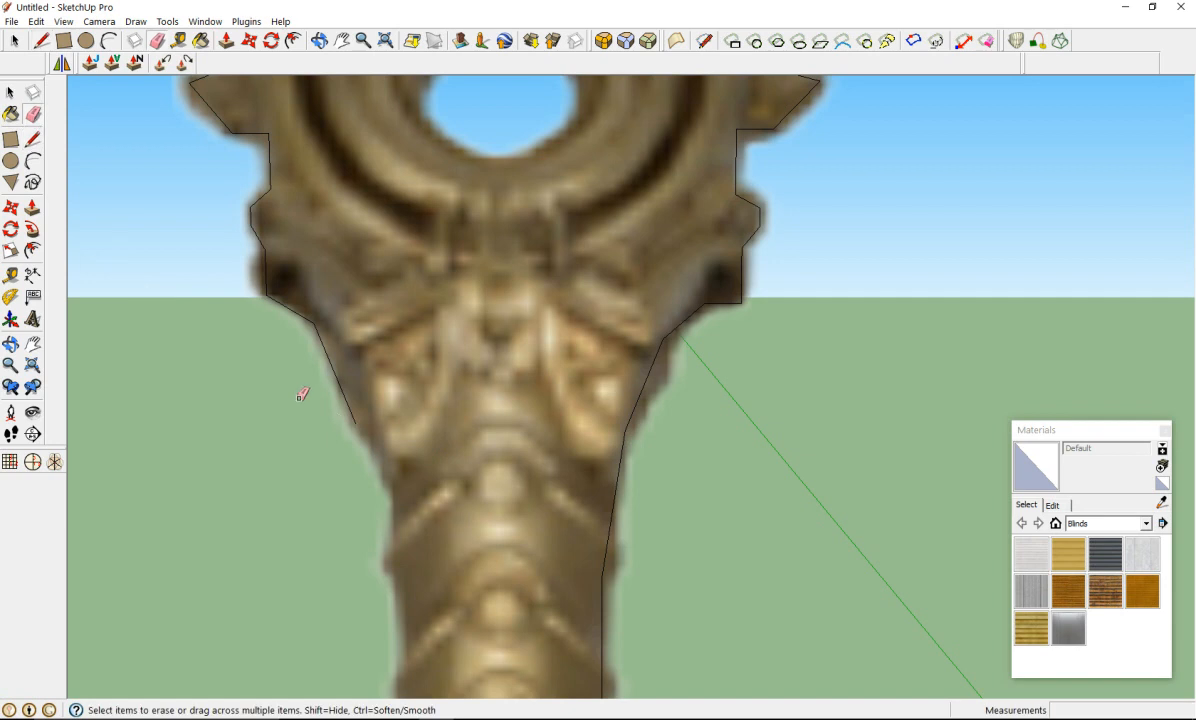
click(348, 405)
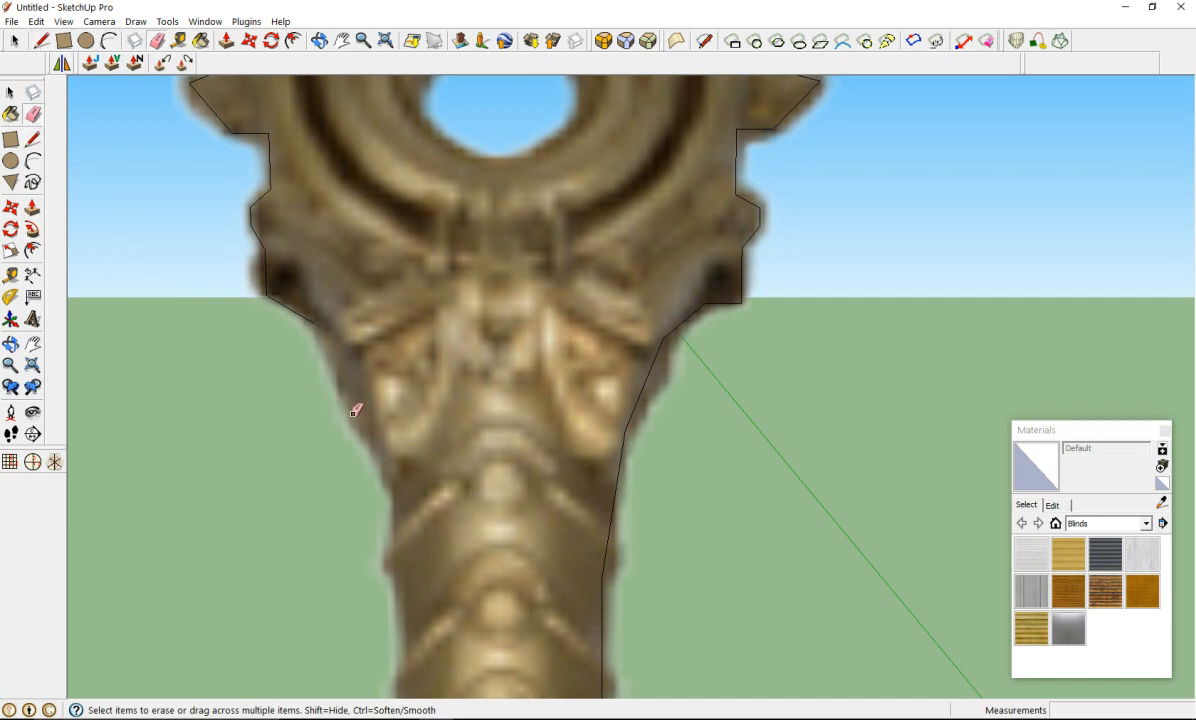
Step: Trace the left edge of the neck below the pommel from the open endpoint down to where the handle begins
click(33, 140)
click(313, 322)
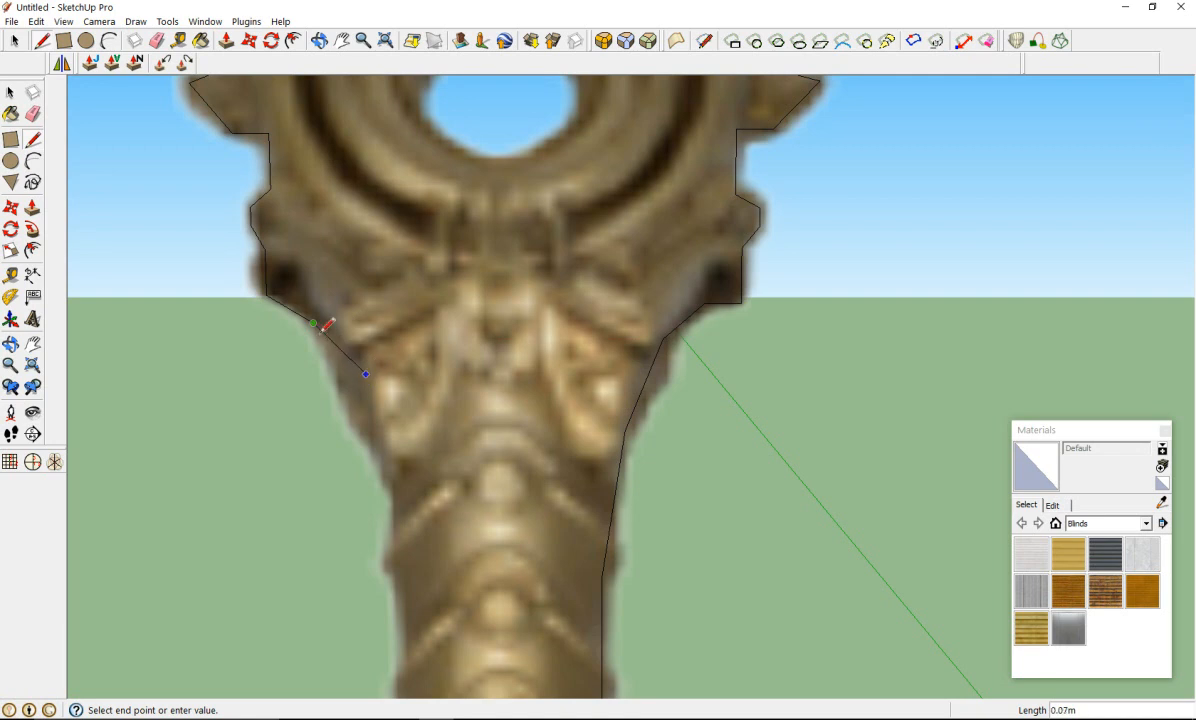
click(325, 329)
click(379, 424)
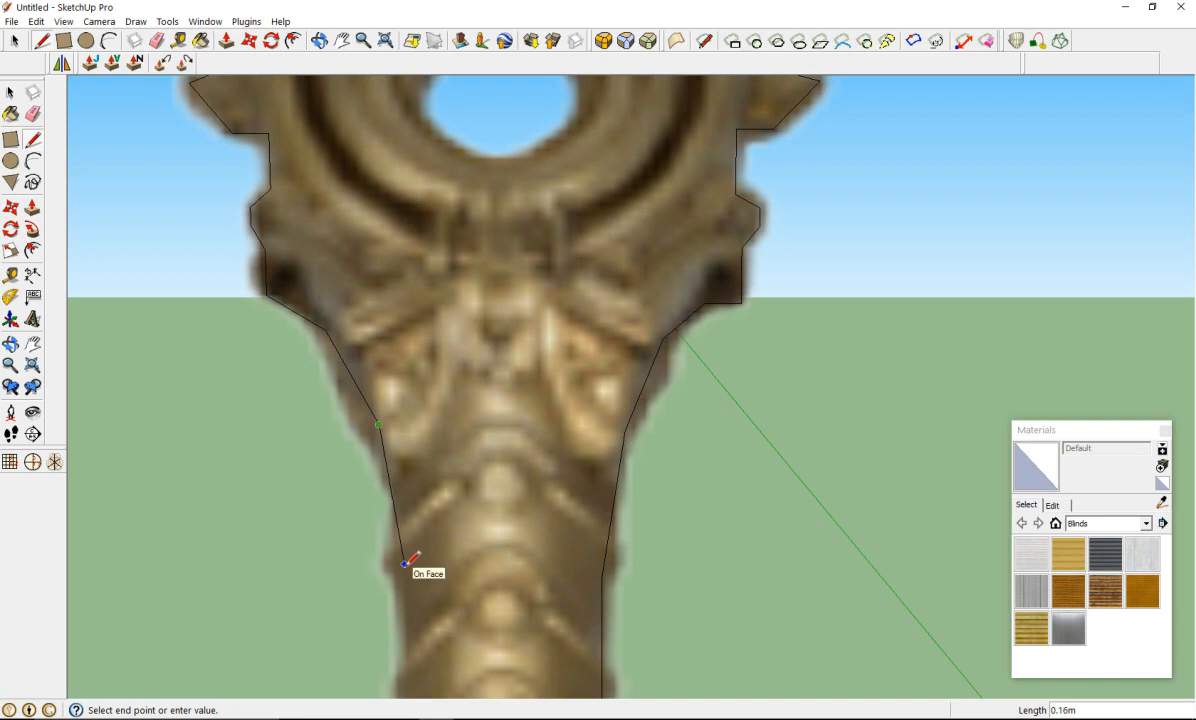
Step: Draw the handle's long left edge as a straight line about 0.63 m long, ending level with the corner on its right edge
scroll(408, 562, down, 10)
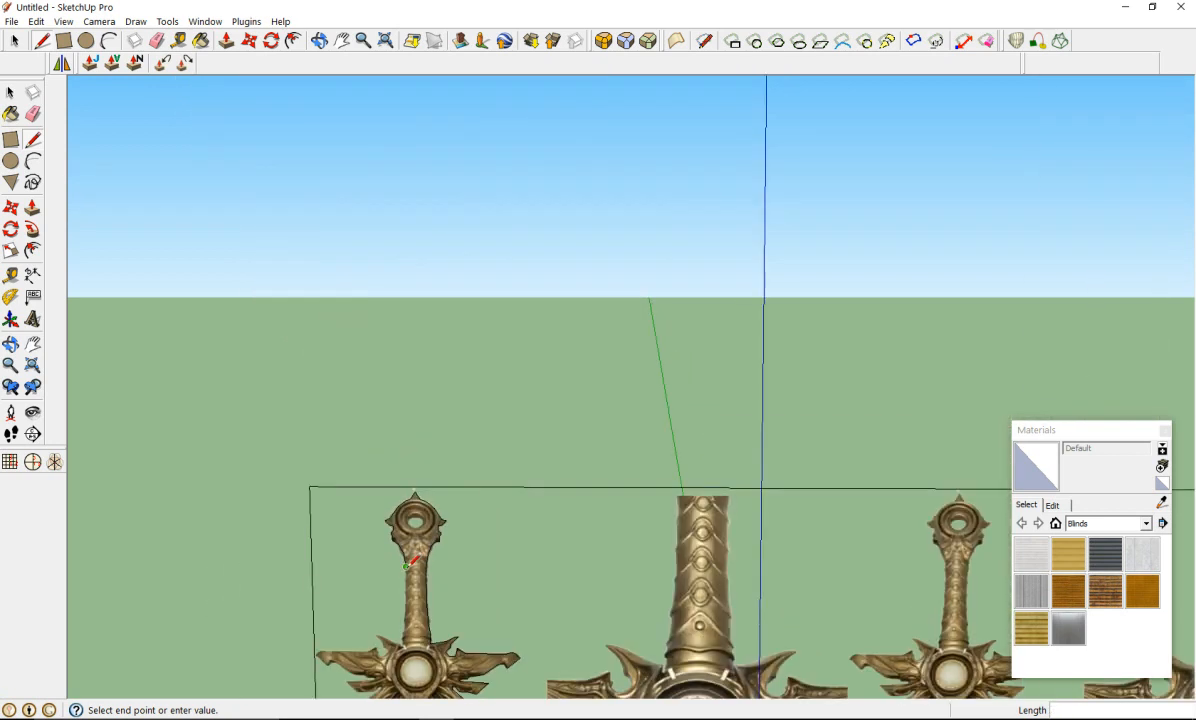
scroll(408, 618, up, 10)
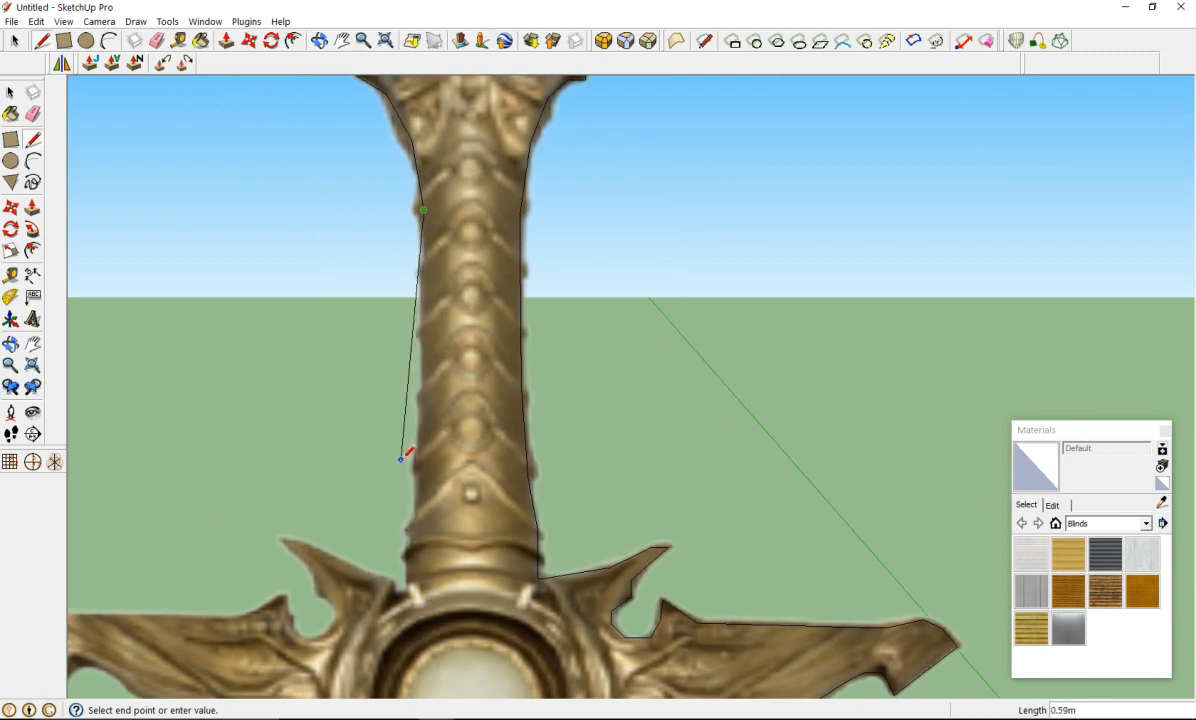
scroll(425, 421, down, 3)
scroll(408, 414, up, 4)
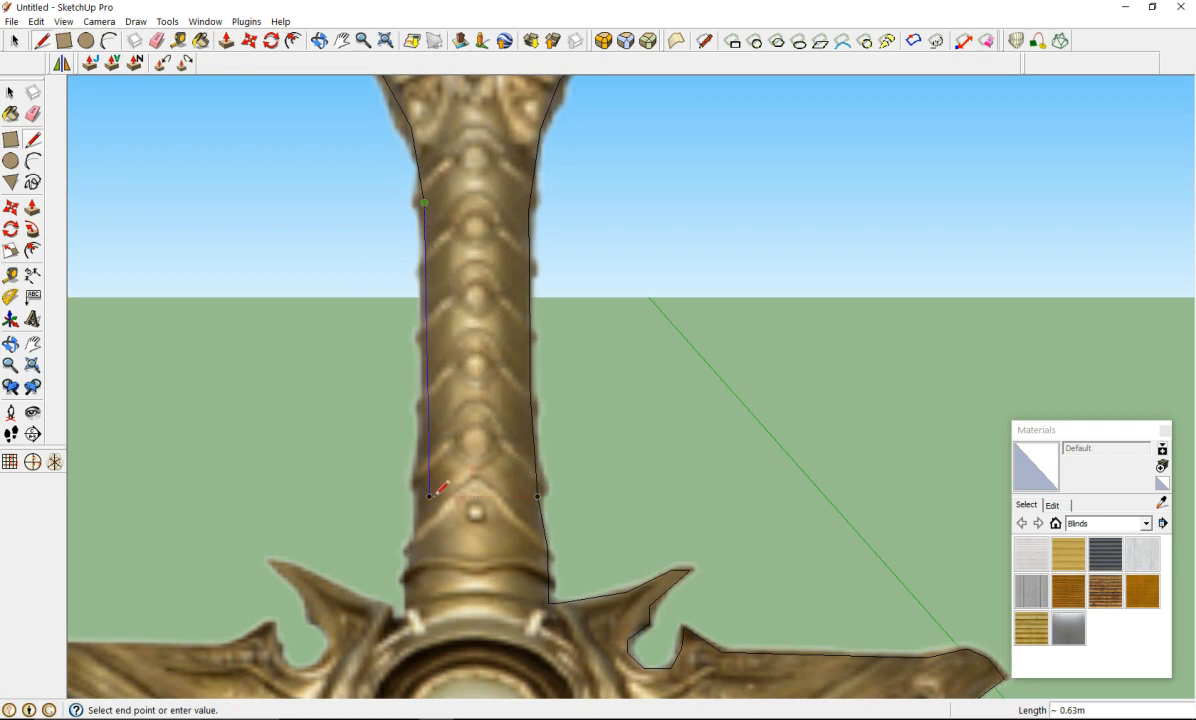
scroll(426, 490, up, 4)
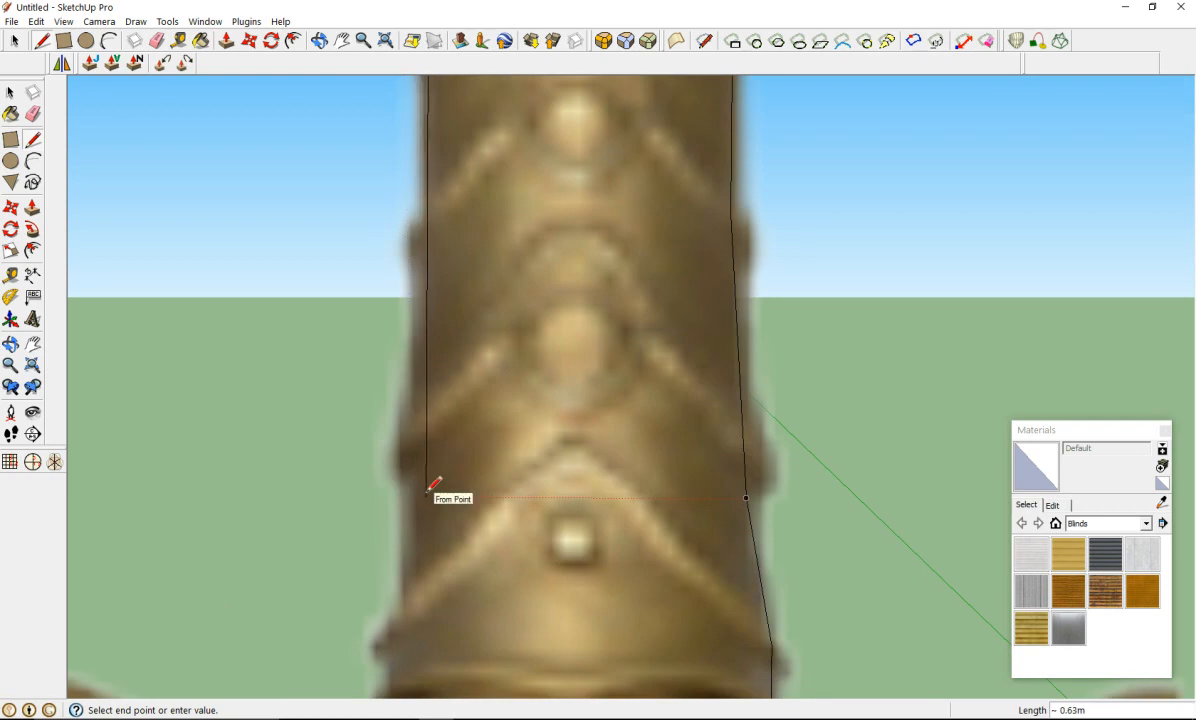
click(424, 497)
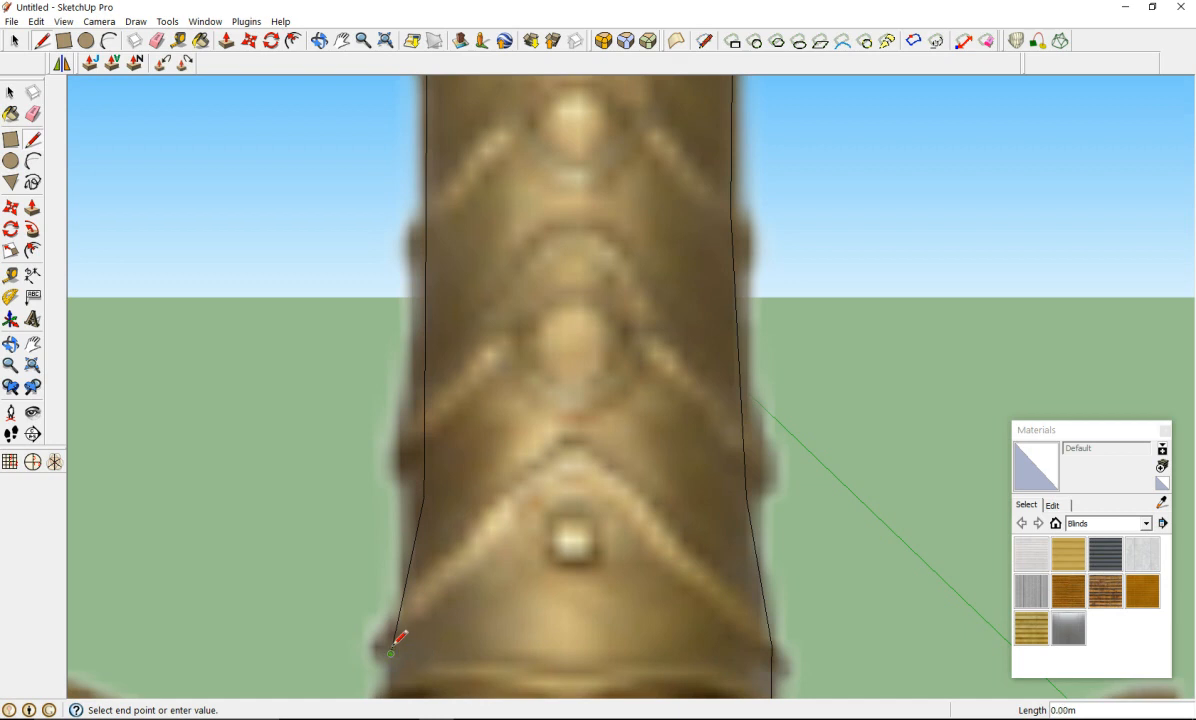
Step: Trace the handle's flared lower left edge down to the guard and add a segment about 0.04 m long toward the left horn
scroll(393, 647, down, 5)
scroll(390, 652, up, 3)
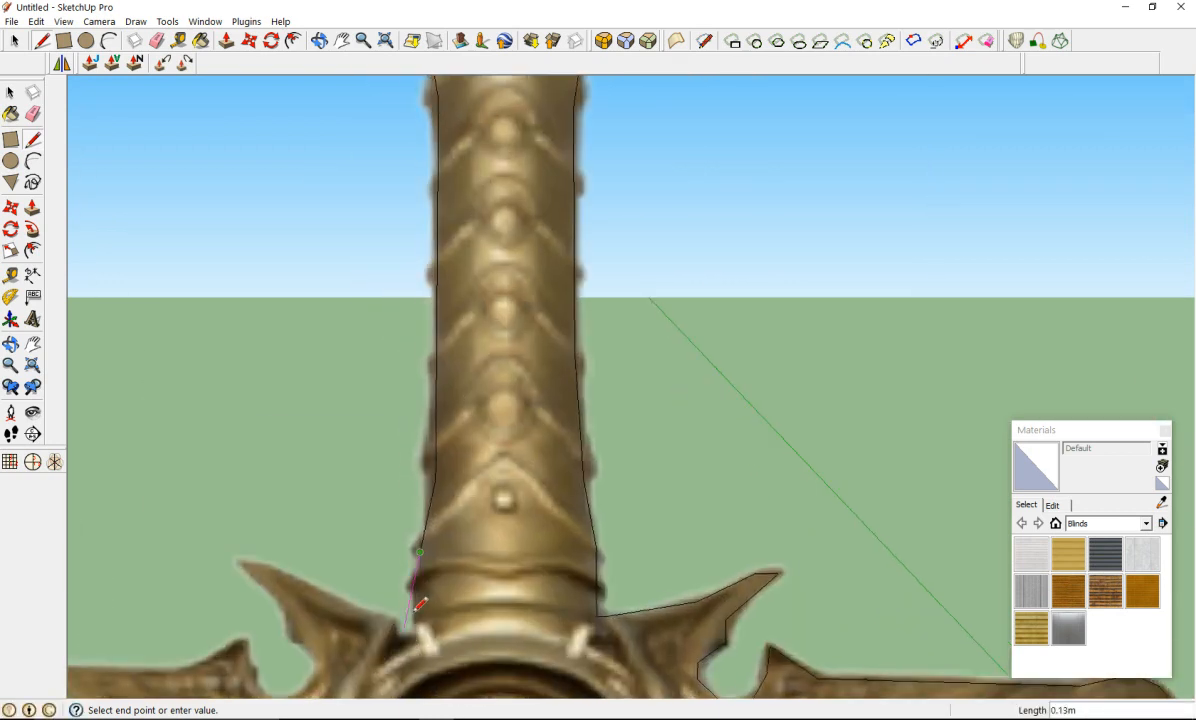
scroll(419, 570, up, 2)
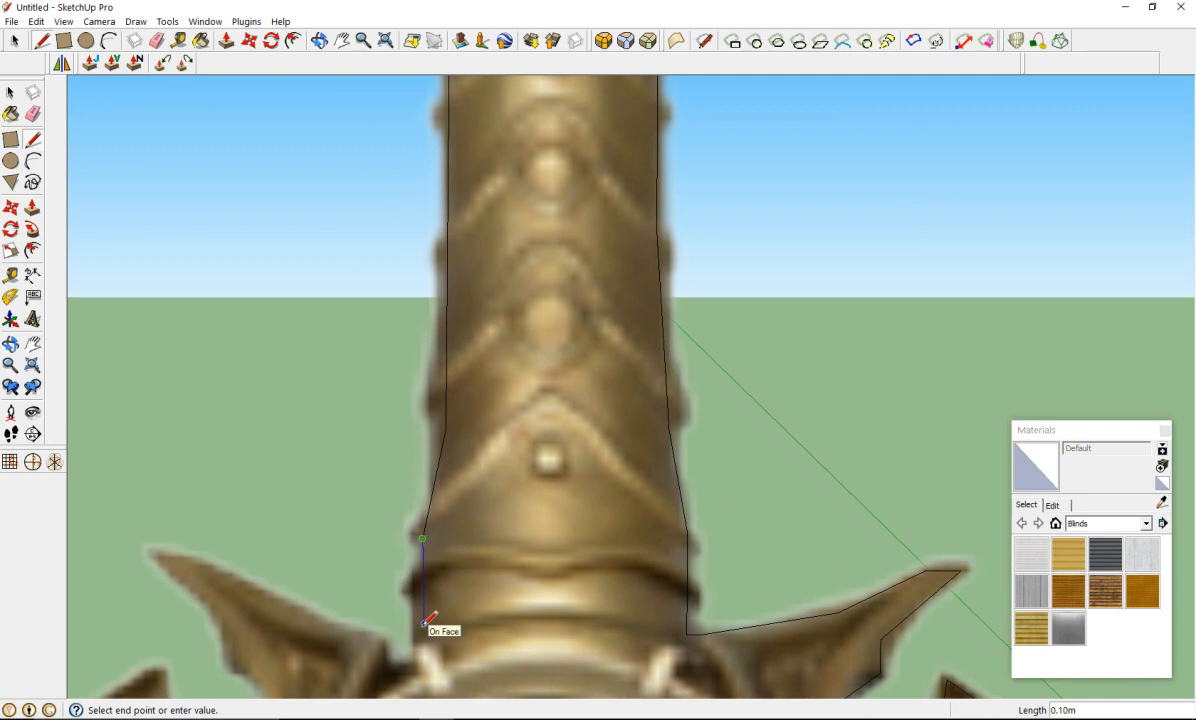
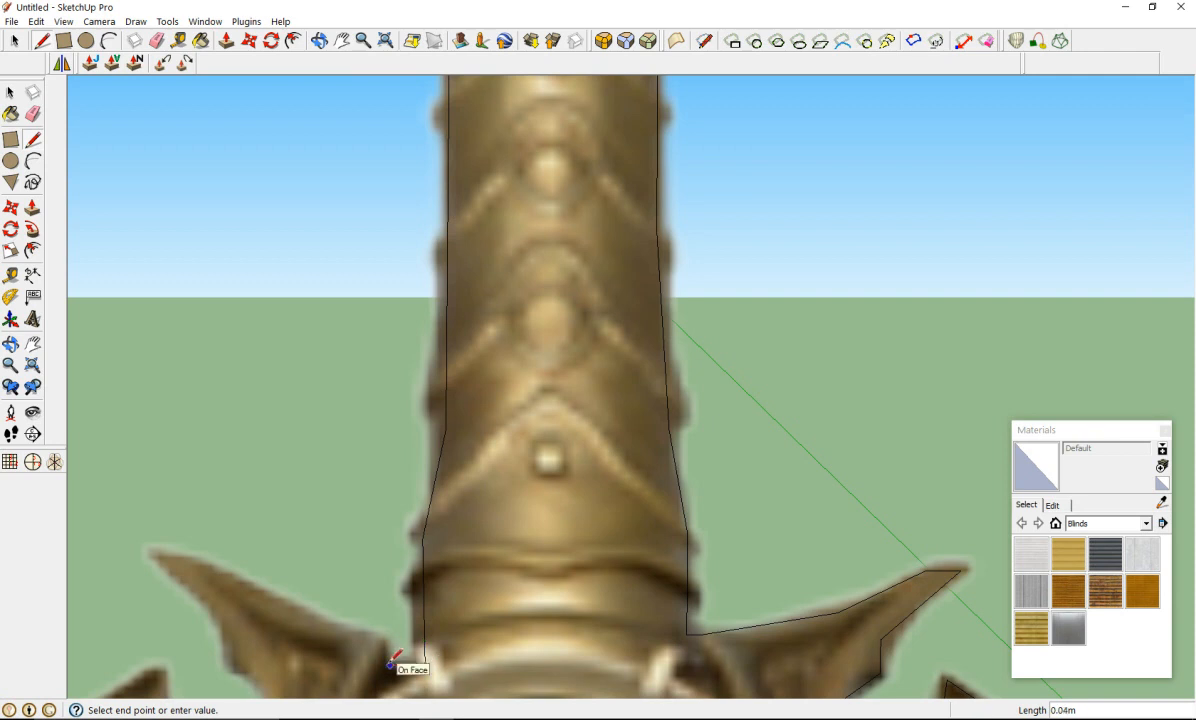
click(390, 663)
Step: Trace the guard's upper left horn along its top edge to the tip and back down its outer edge
scroll(389, 638, up, 5)
click(384, 636)
scroll(384, 636, down, 5)
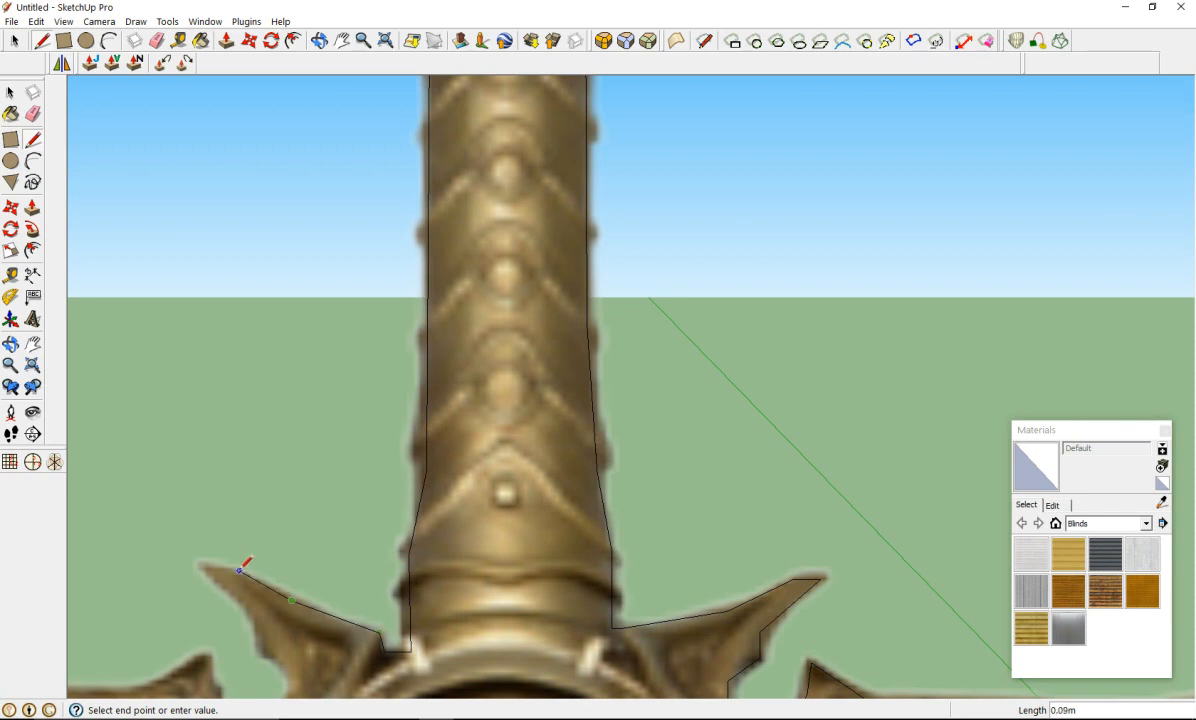
click(239, 571)
click(206, 569)
click(255, 651)
scroll(265, 645, up, 4)
scroll(295, 592, down, 4)
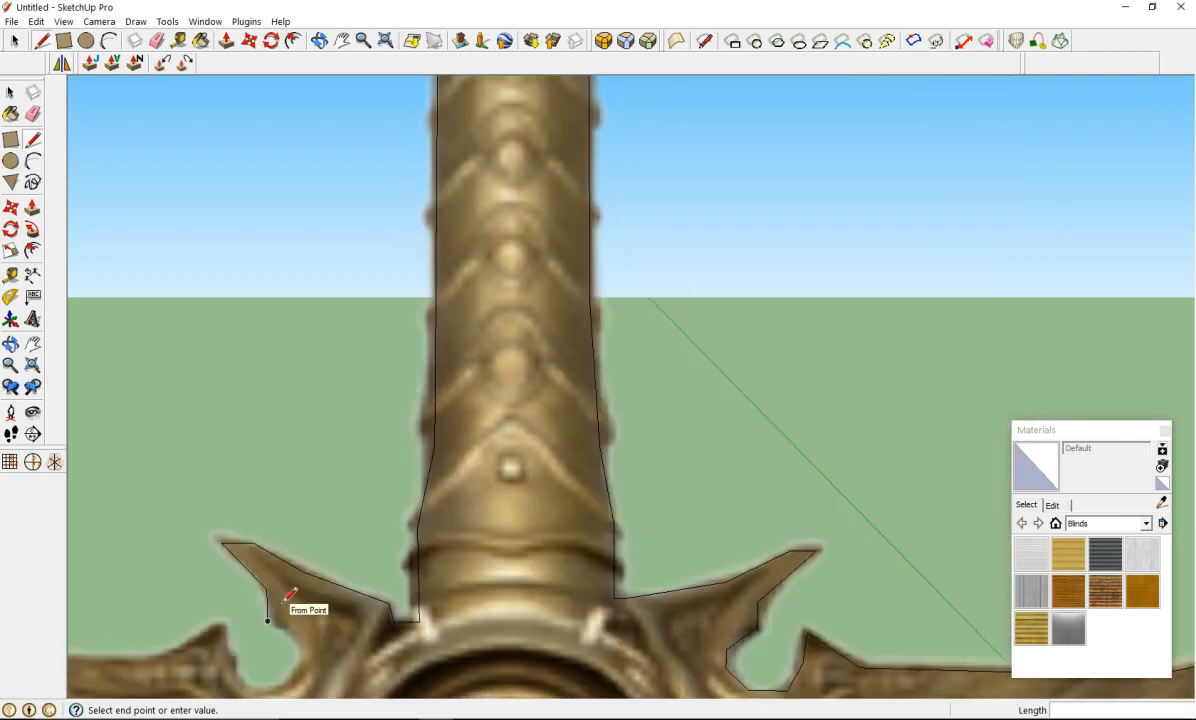
Step: Erase the short vertical segment below the left horn's outer edge and redraw it from the open endpoint to follow the image
click(267, 620)
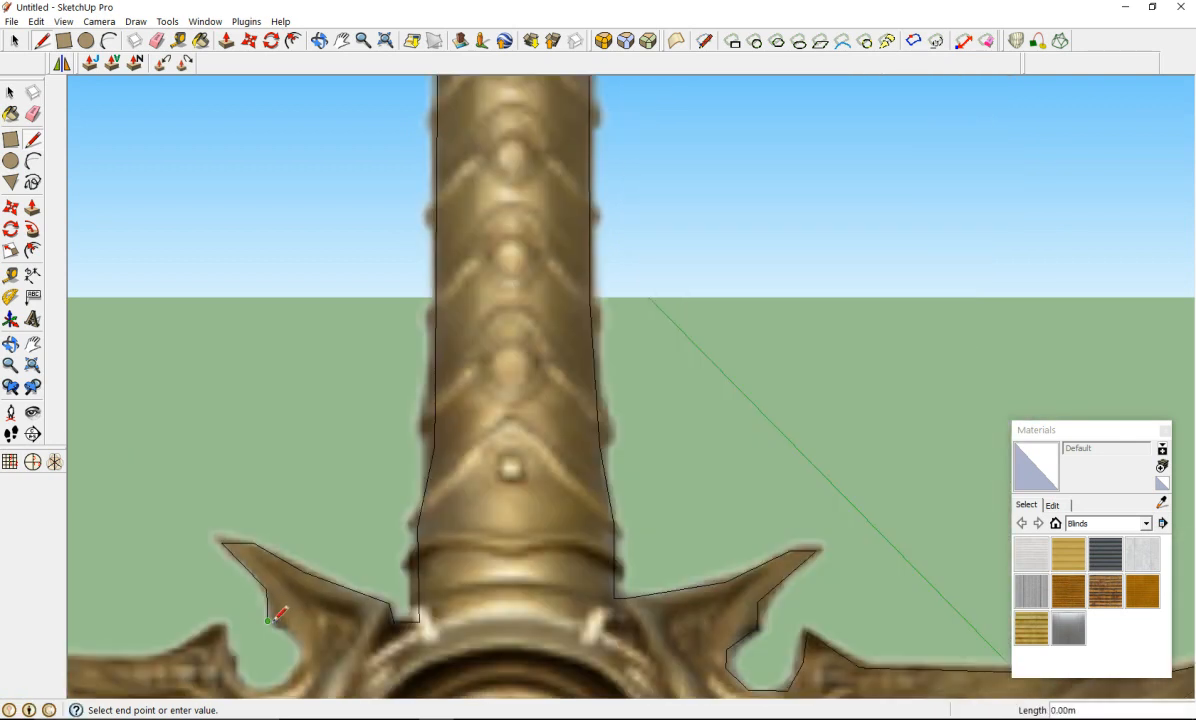
scroll(279, 614, up, 5)
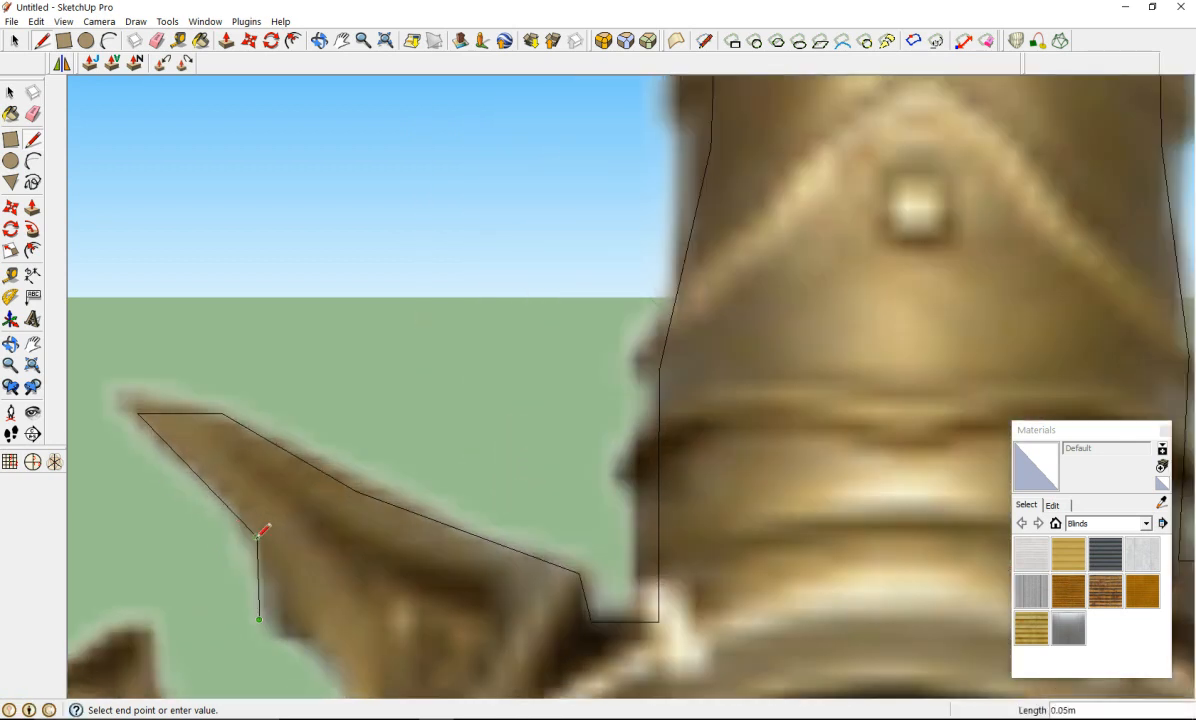
click(33, 113)
click(251, 600)
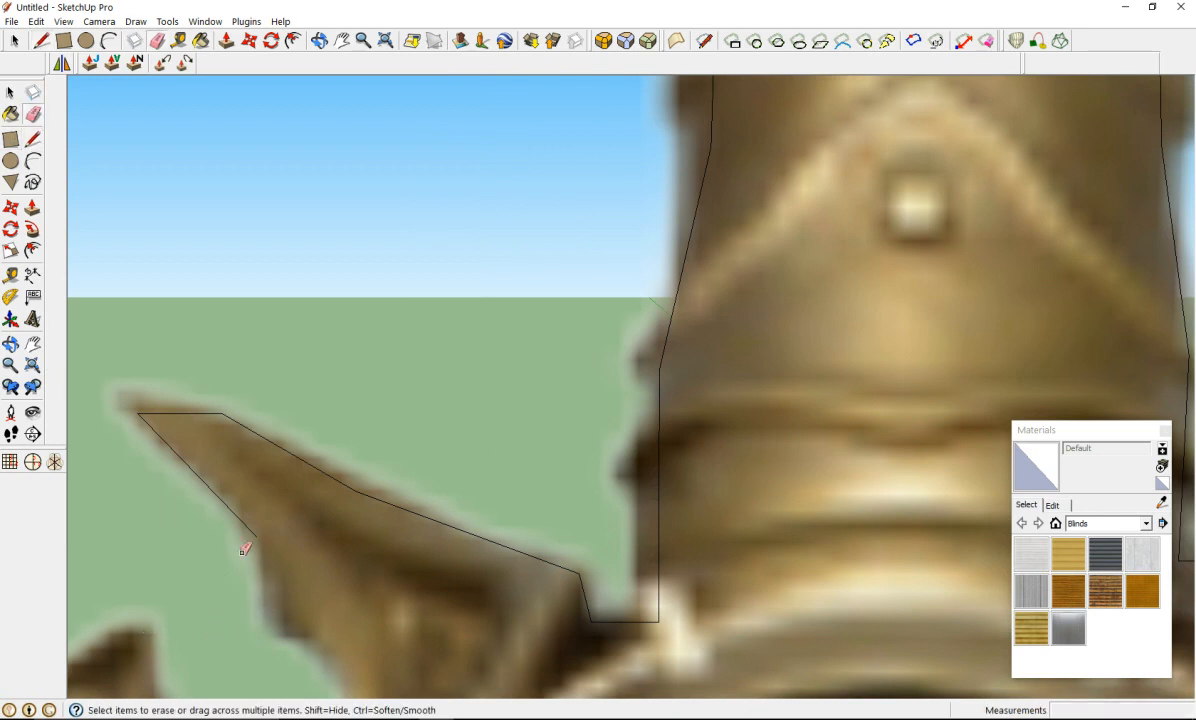
key(l)
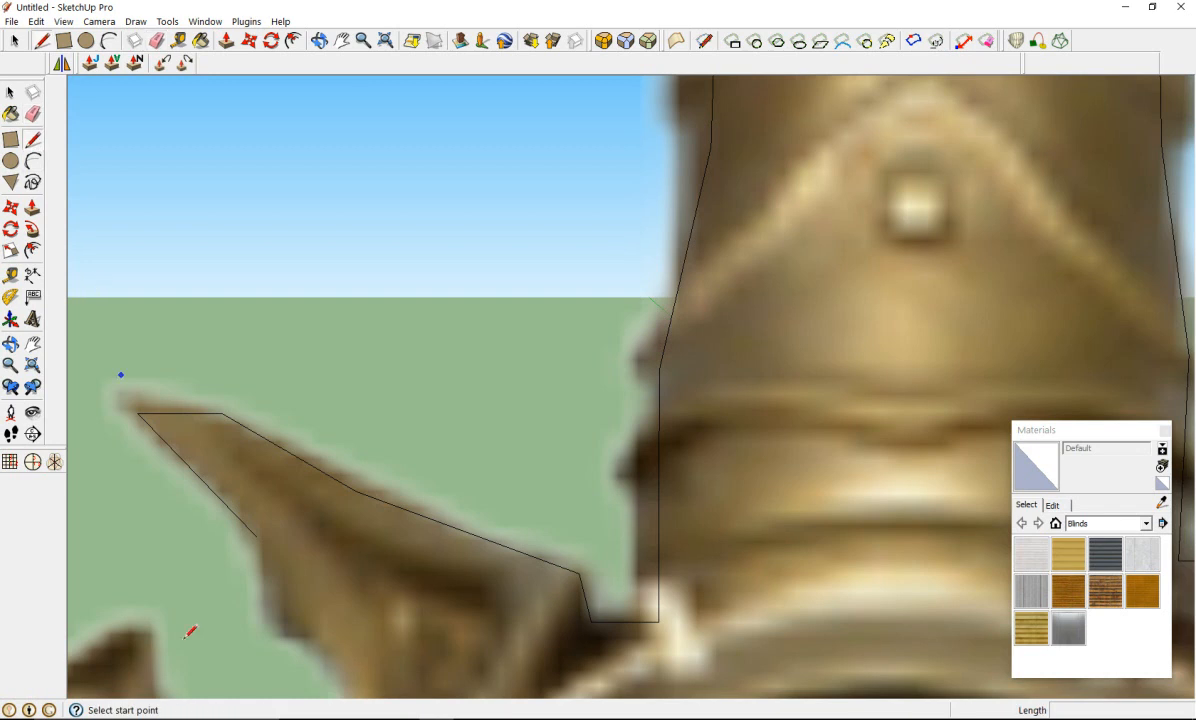
click(258, 536)
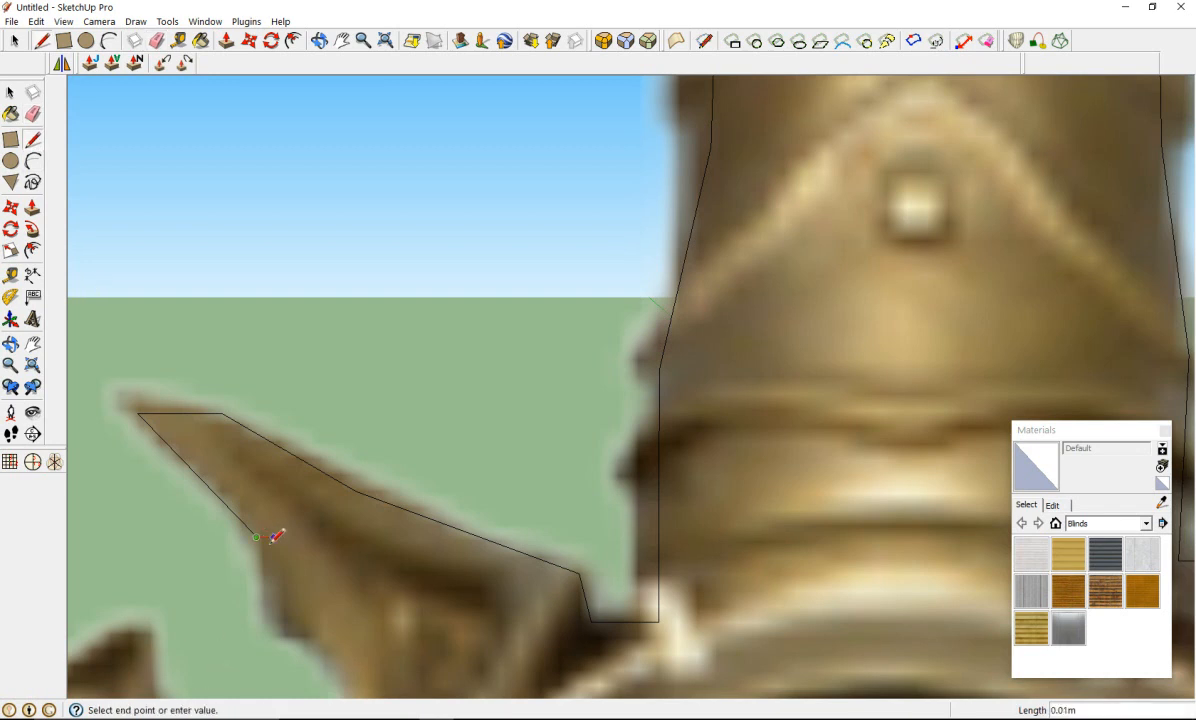
click(274, 555)
scroll(314, 628, down, 5)
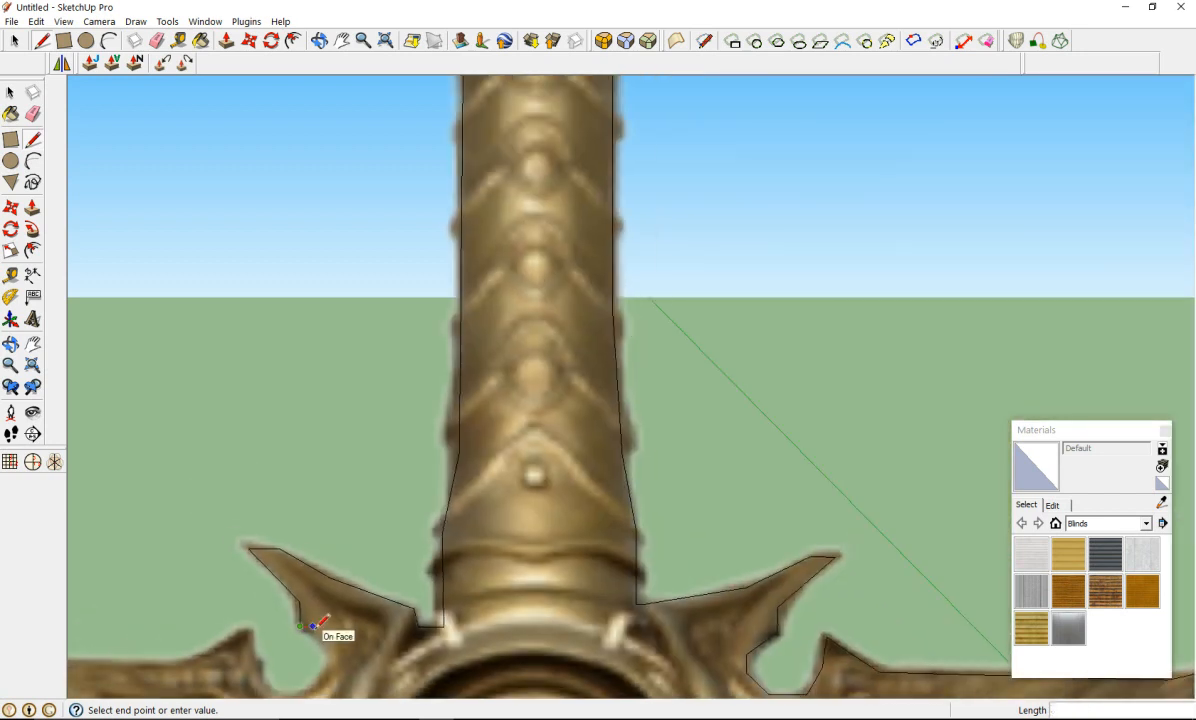
scroll(312, 627, up, 3)
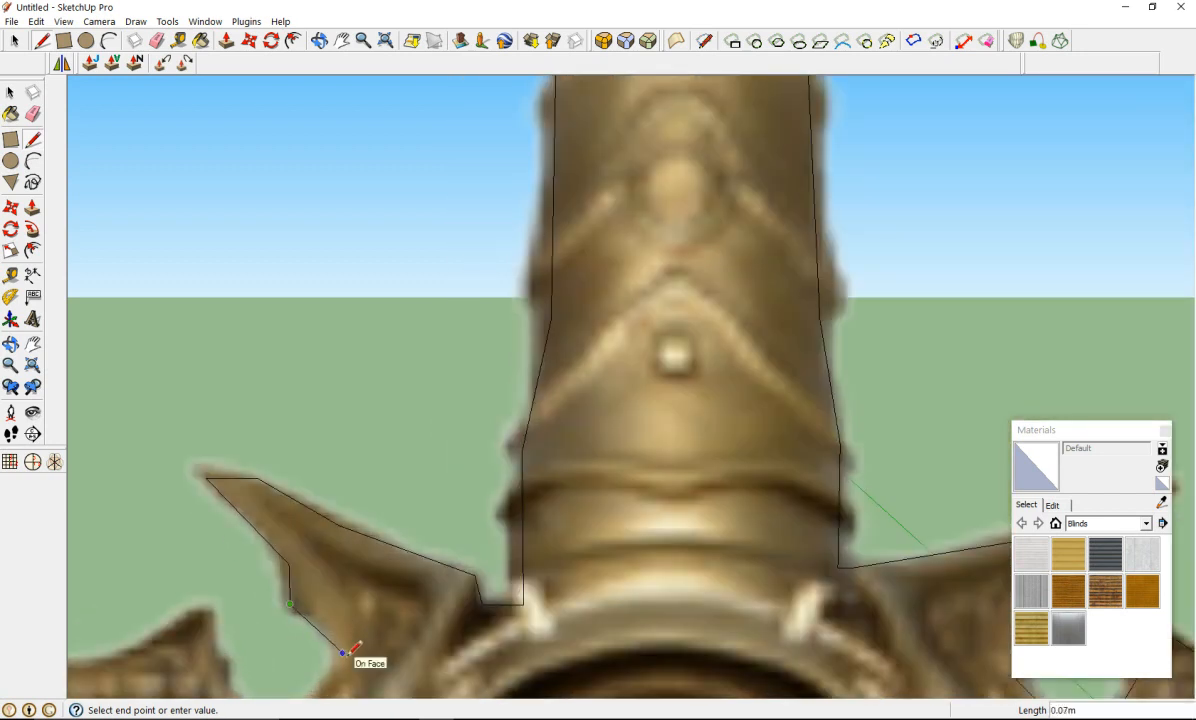
Step: Trace the rounded notch between the left horn and the wing, starting with a diagonal segment about 0.07 m long
click(343, 653)
scroll(343, 653, down, 3)
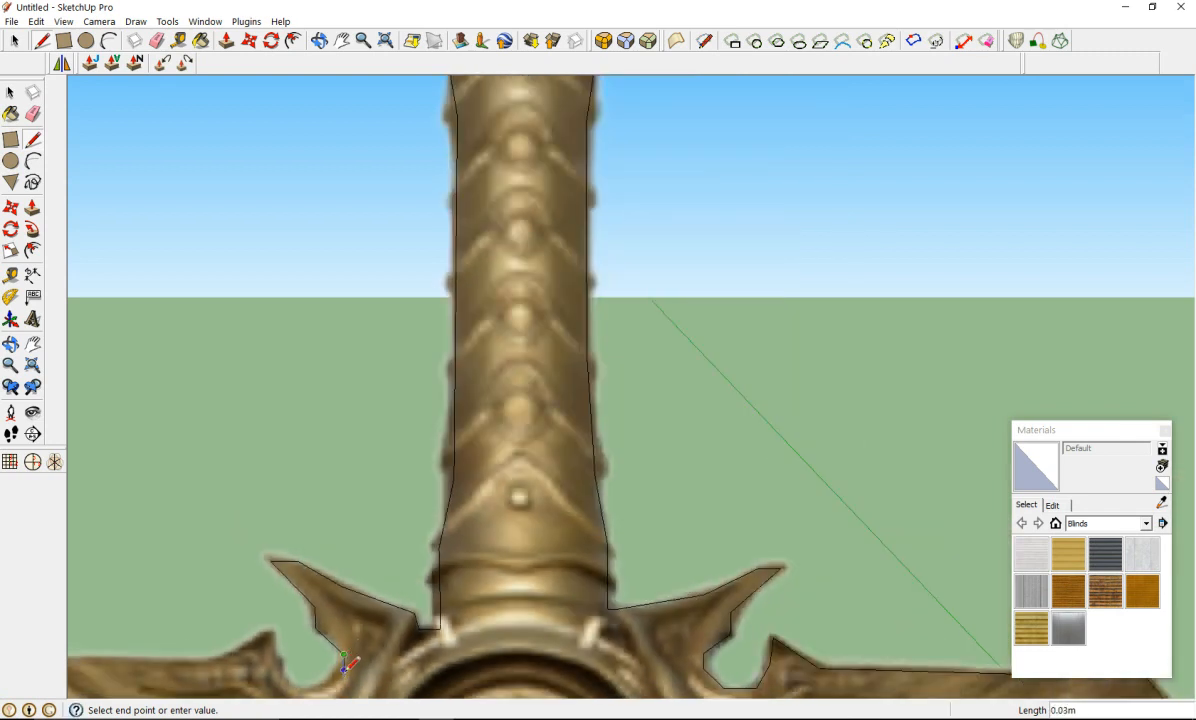
click(344, 663)
scroll(284, 673, up, 5)
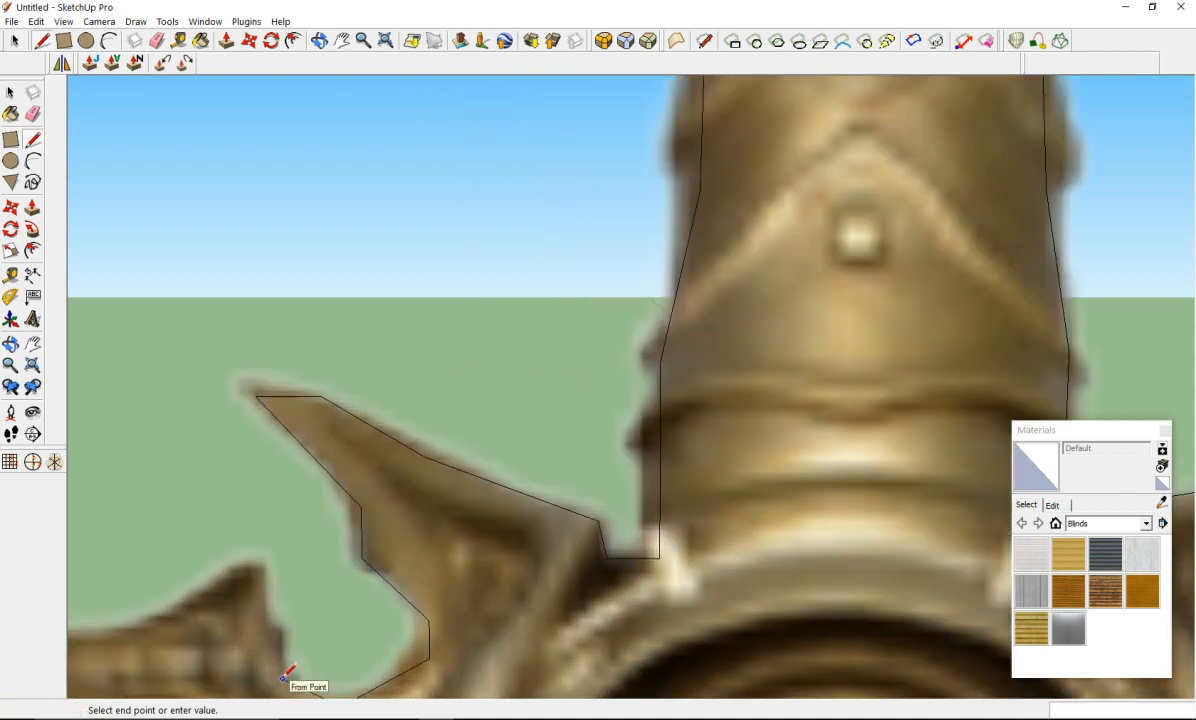
click(284, 677)
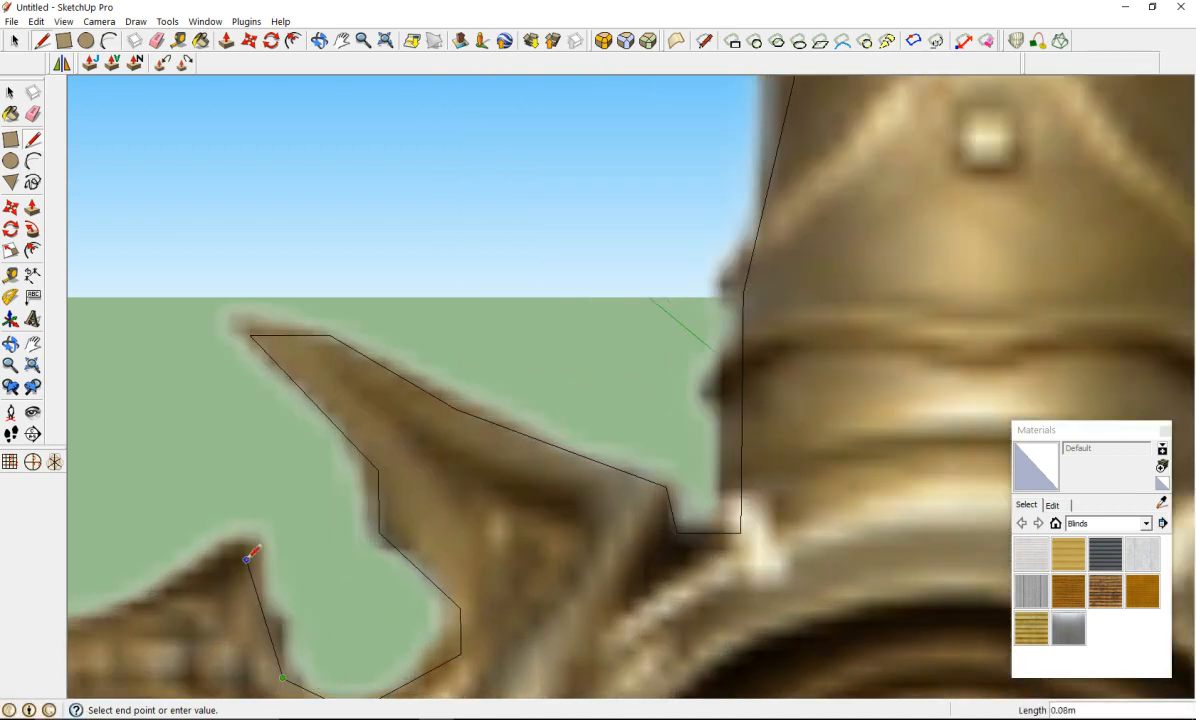
Step: Trace the small spike beside the notch with a segment about 0.08 m up to its tip and down to the wing's top edge
scroll(253, 545, down, 5)
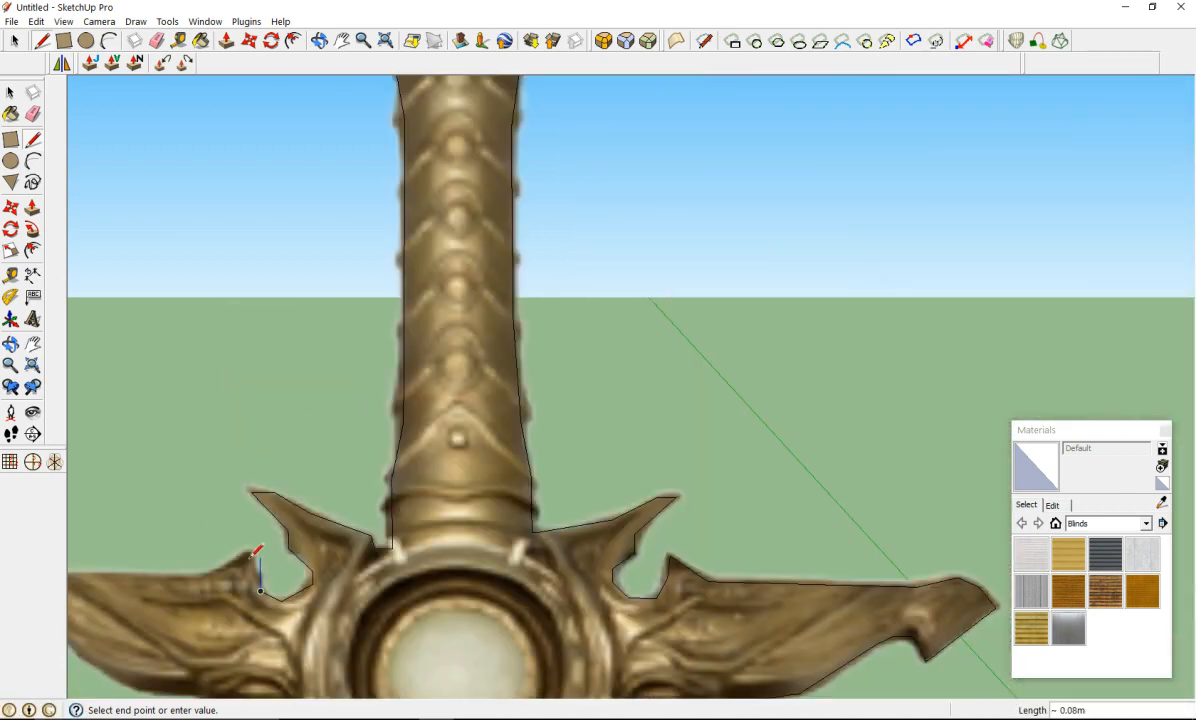
scroll(254, 551, up, 4)
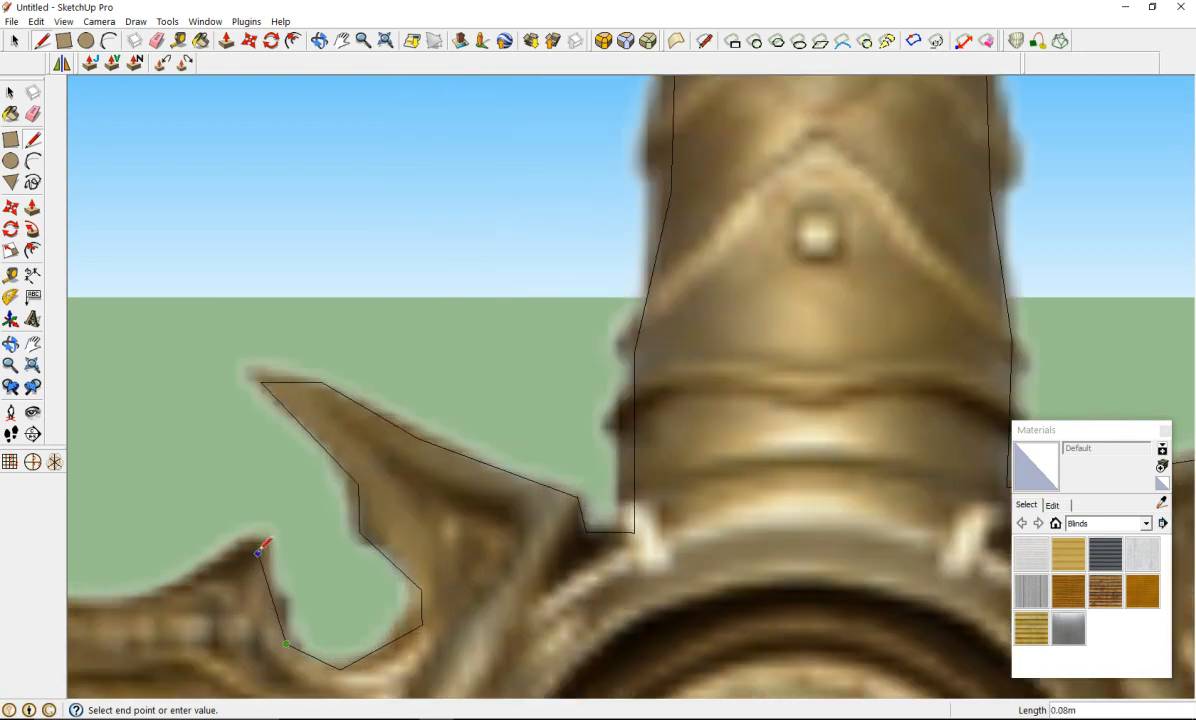
click(262, 551)
scroll(212, 576, down, 3)
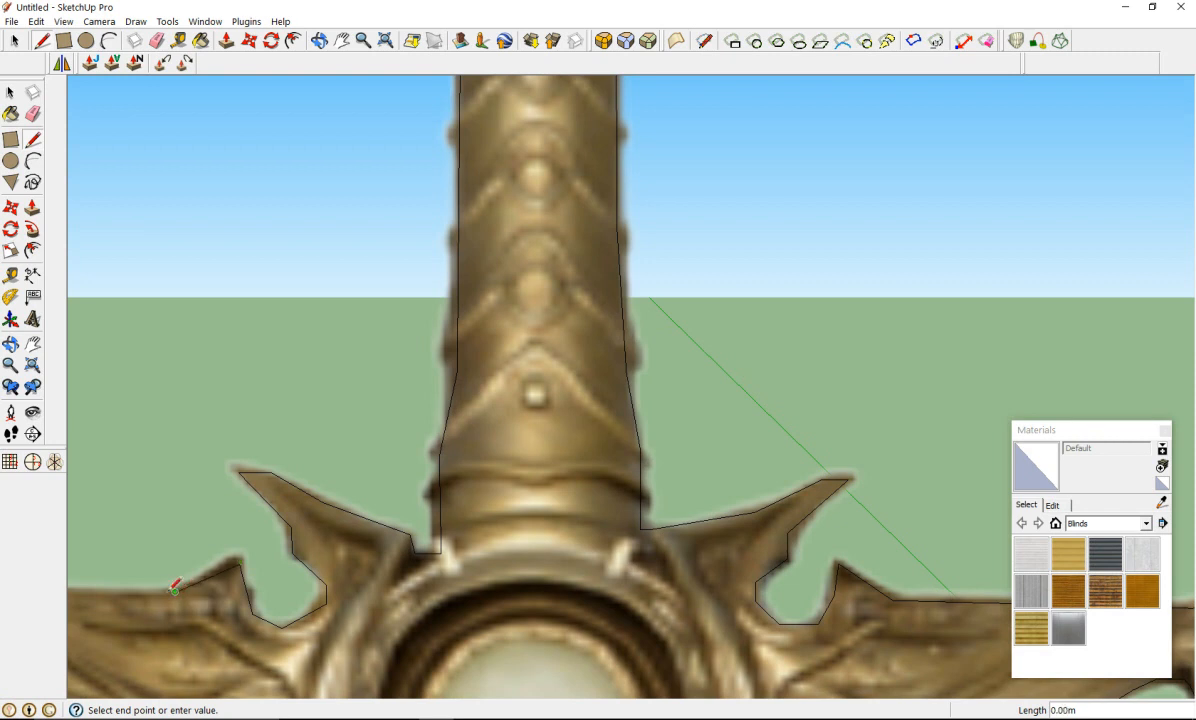
Step: Draw the left wing's straight top edge, about 0.52 m long, from the small spike's base to the start of the rounded tip
scroll(328, 445, down, 5)
scroll(216, 510, up, 1)
scroll(185, 465, up, 4)
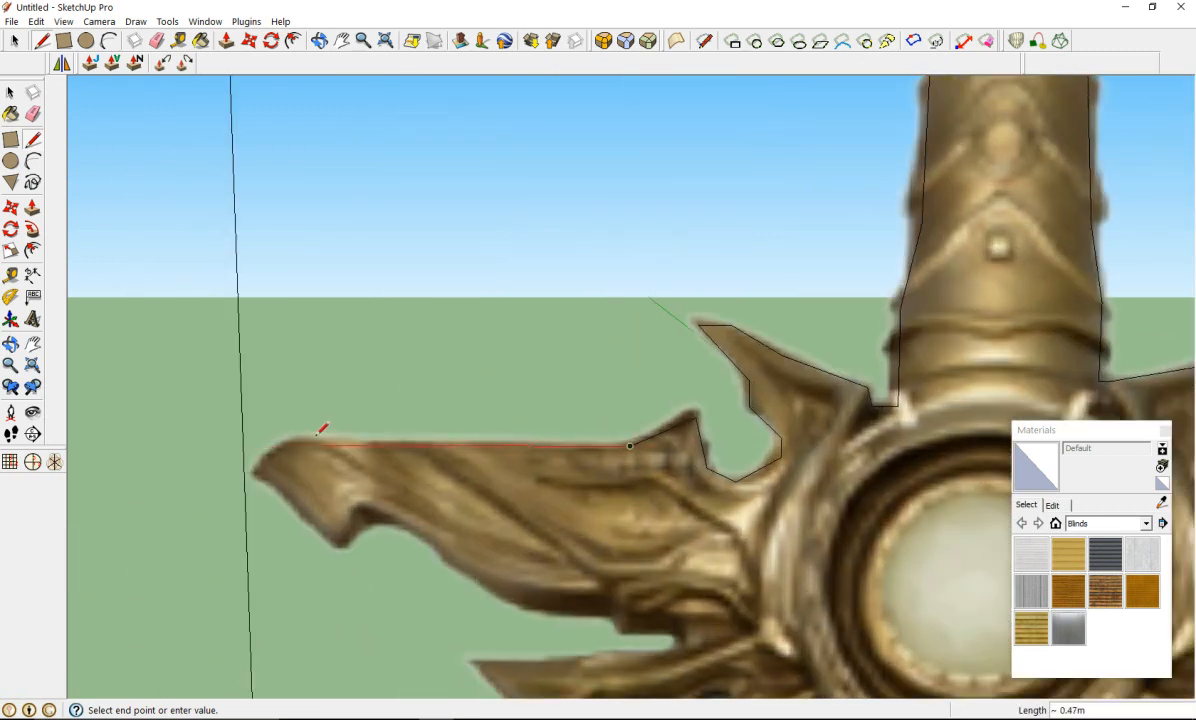
scroll(302, 432, up, 3)
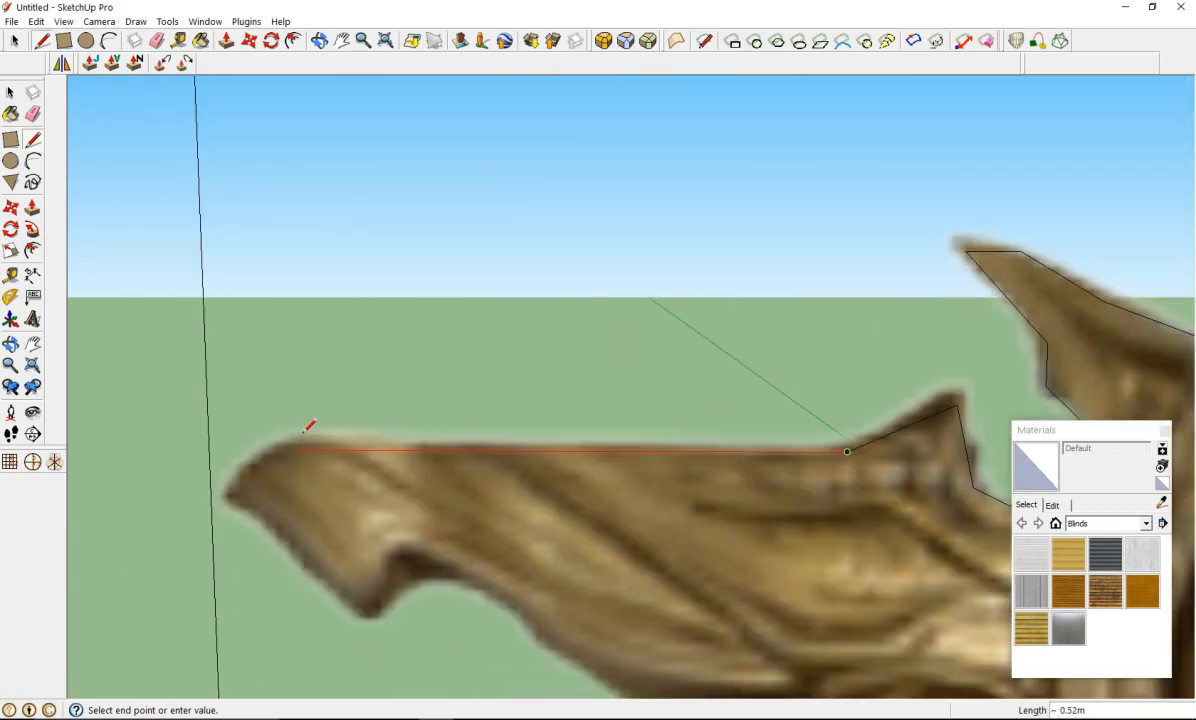
scroll(309, 430, up, 2)
click(307, 440)
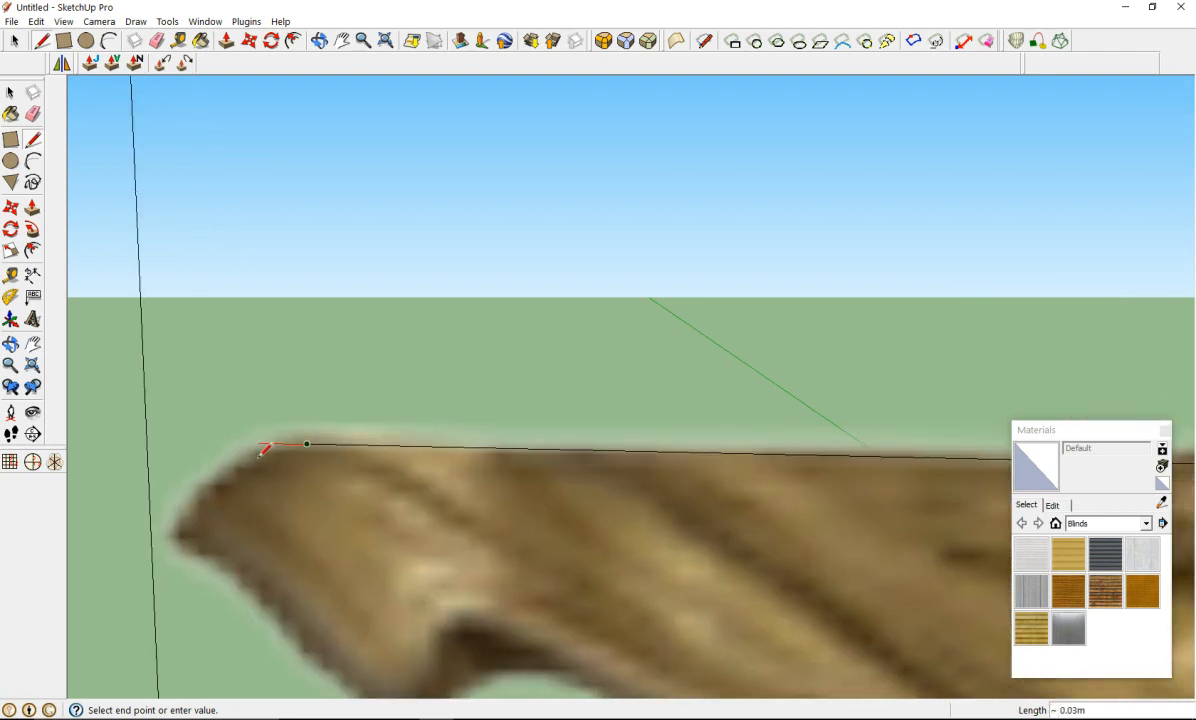
Step: Trace the left wing's rounded outer corner with short segments down to its outermost point and end the line
click(202, 497)
scroll(184, 527, down, 2)
scroll(226, 539, down, 3)
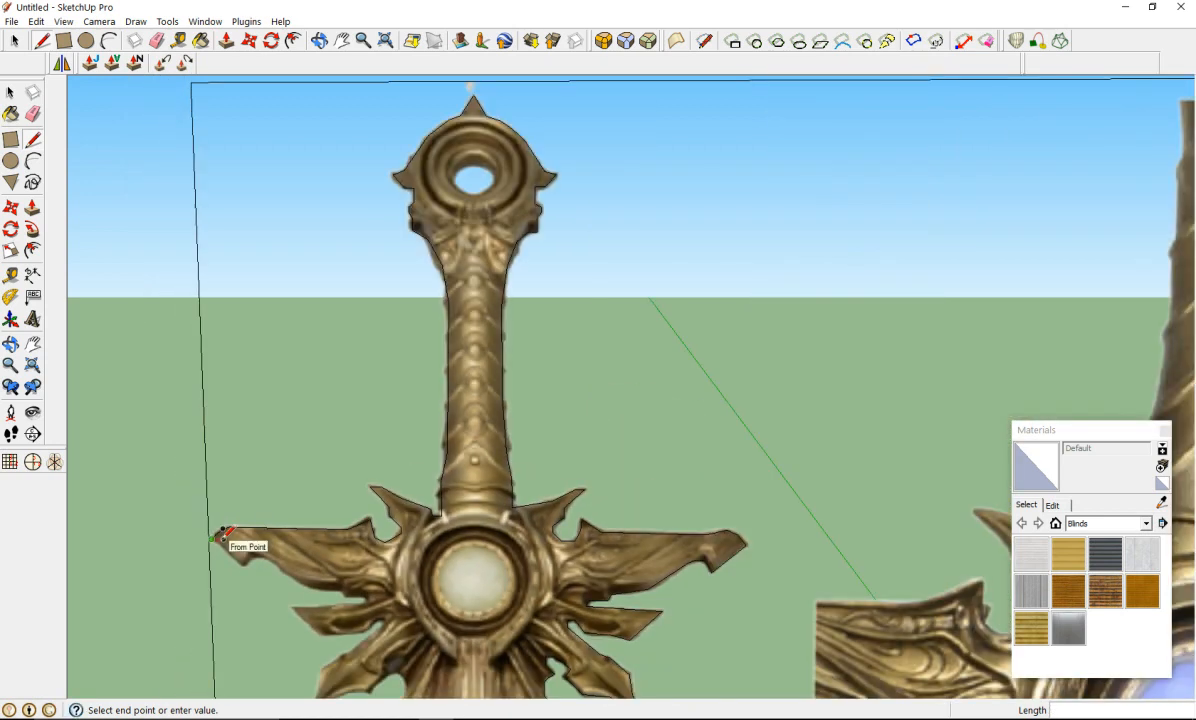
scroll(215, 535, up, 3)
scroll(213, 533, up, 2)
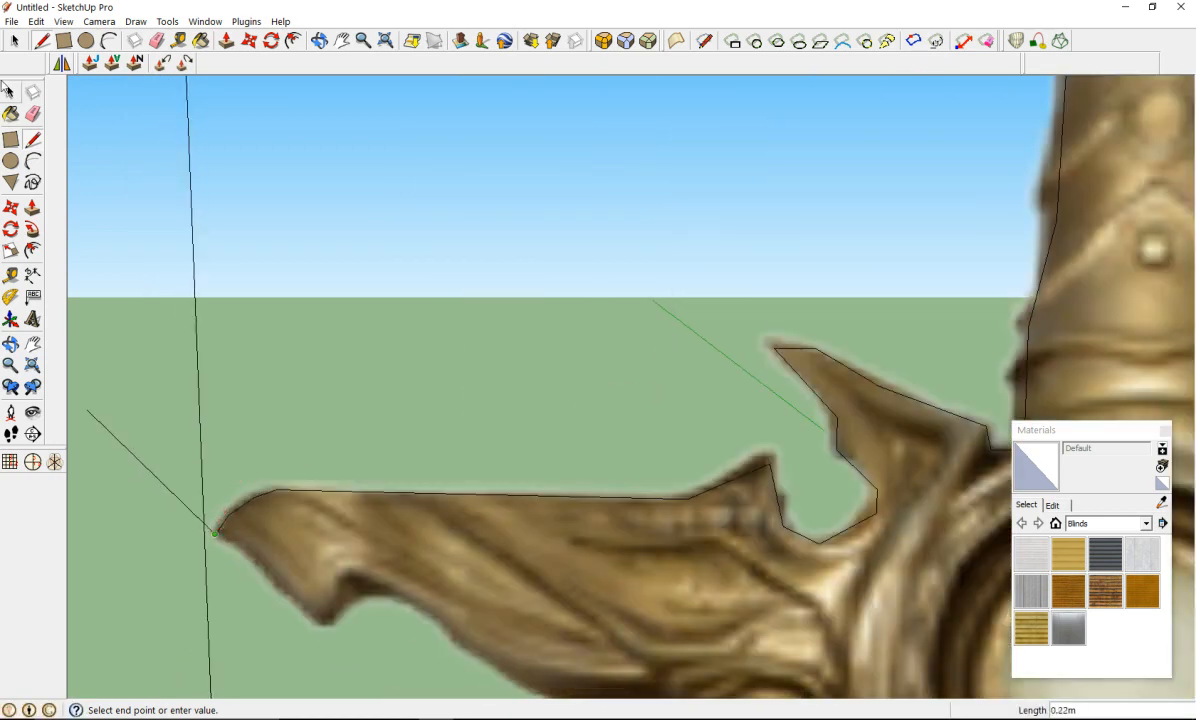
click(33, 139)
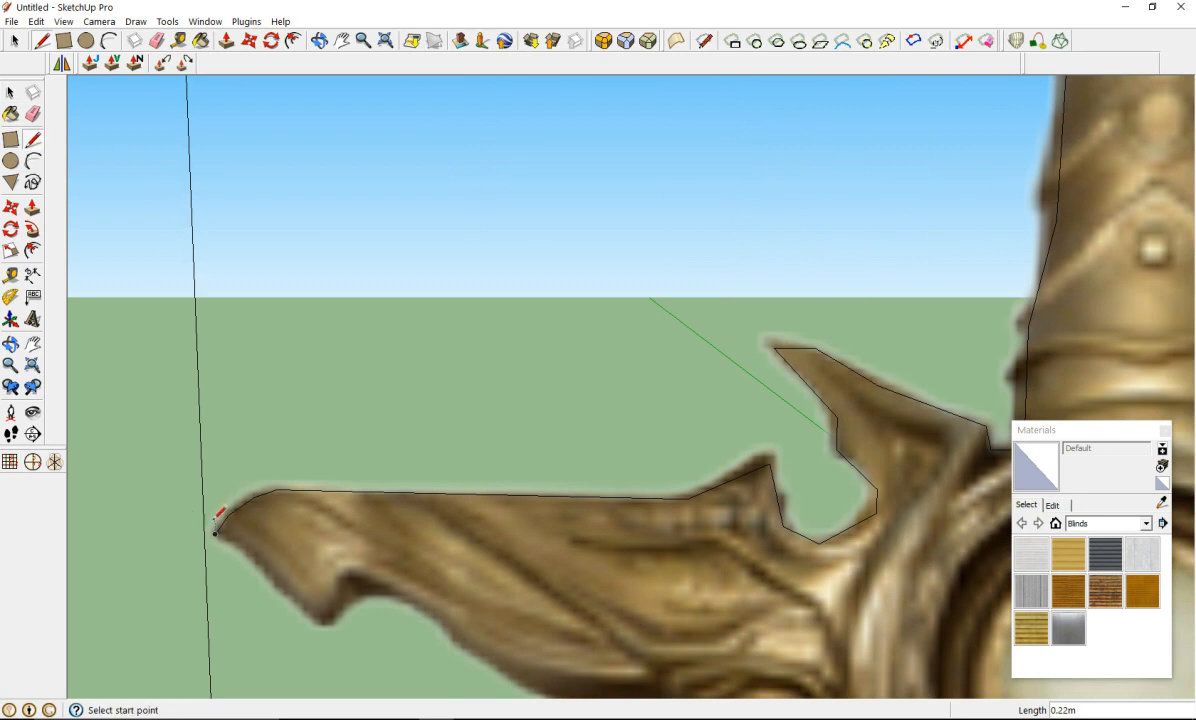
Step: Draw a line about 0.18 m long from the midpoint of the wing tip's last segment to the lower claw point and end it
scroll(222, 526, up, 2)
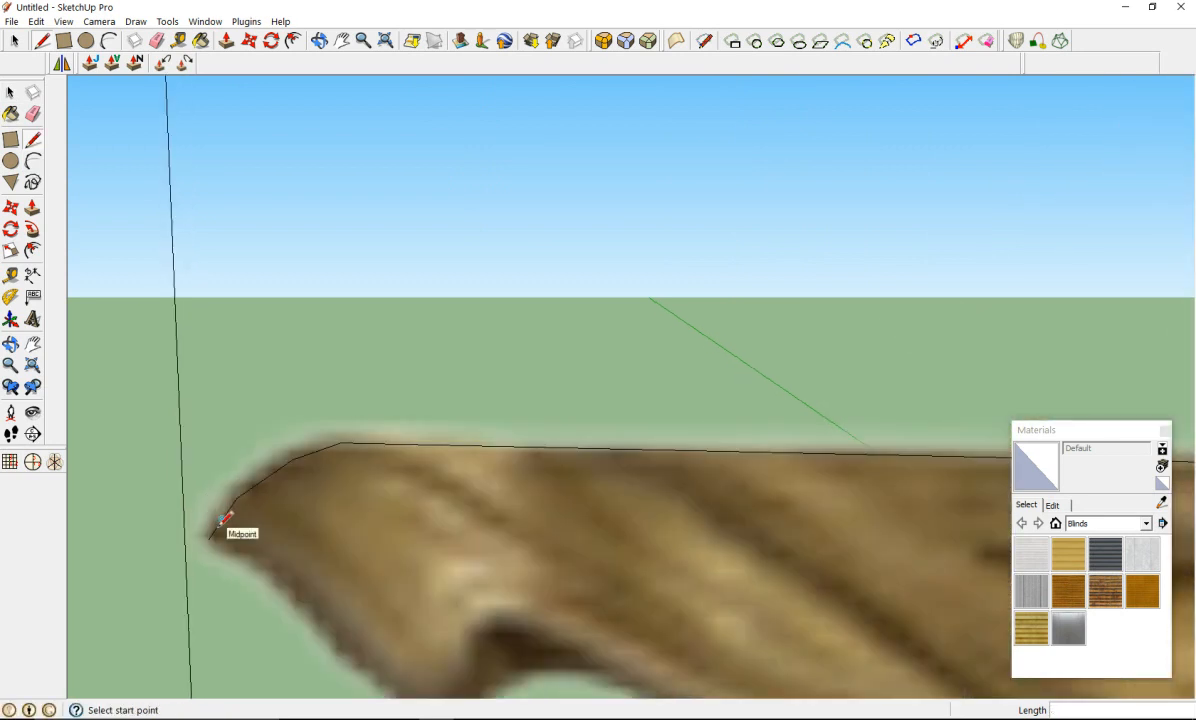
click(217, 525)
scroll(307, 560, down, 4)
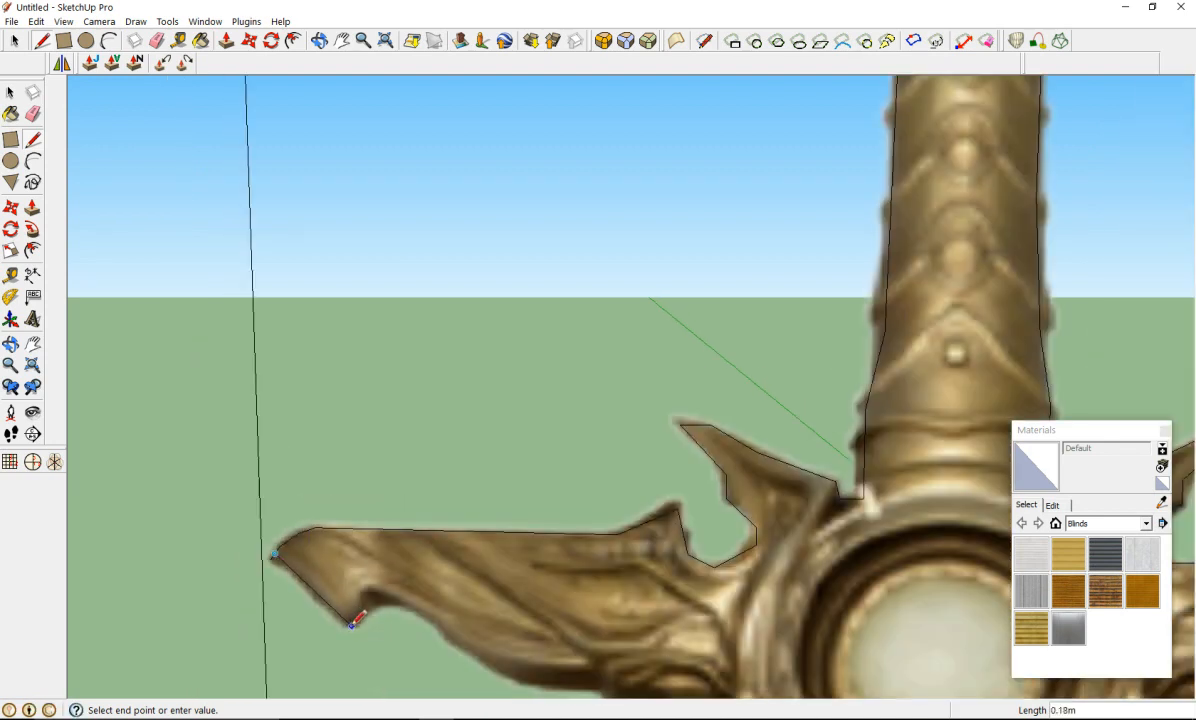
scroll(278, 550, up, 2)
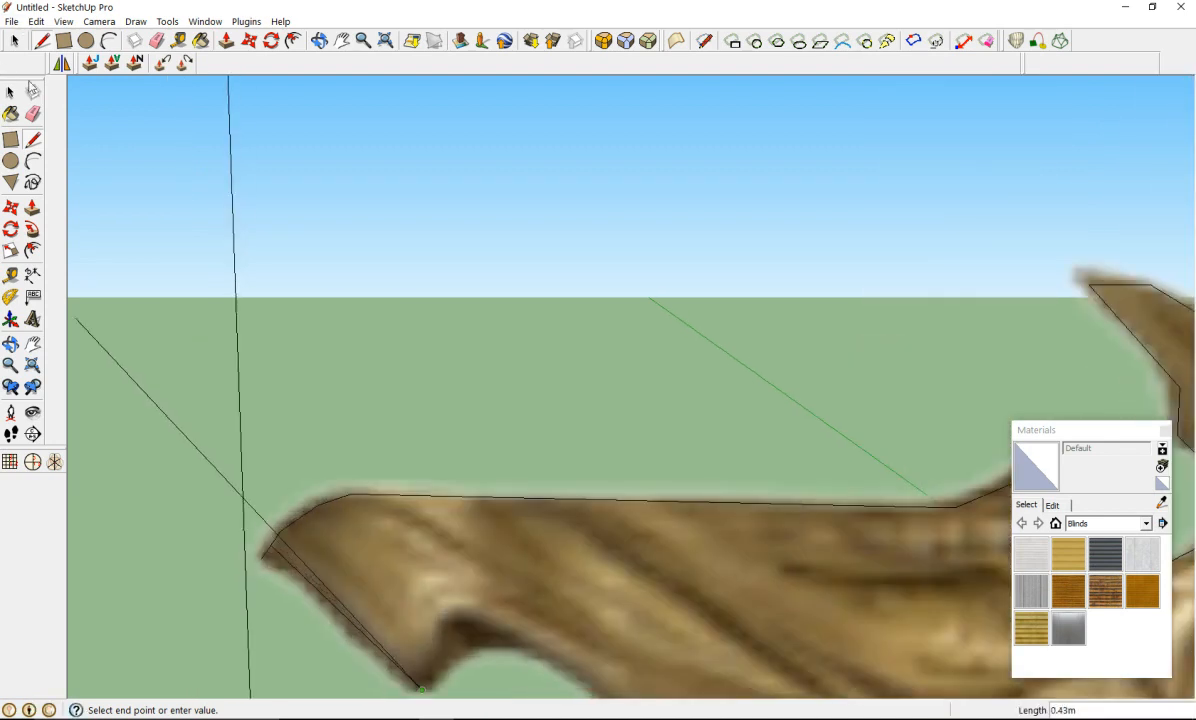
click(33, 114)
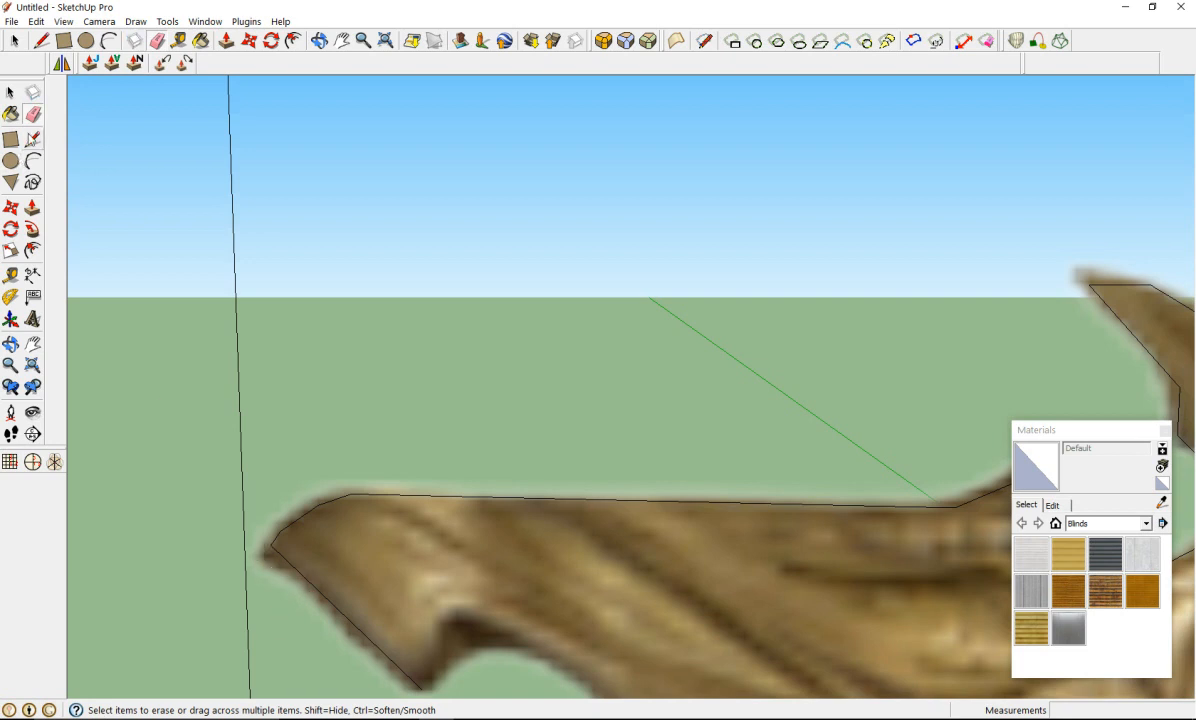
Step: Trace the left wing's underside from the lower claw point up into the notch, across its top and down along the slanted lower edge
key(l)
scroll(360, 502, up, 5)
scroll(358, 575, up, 1)
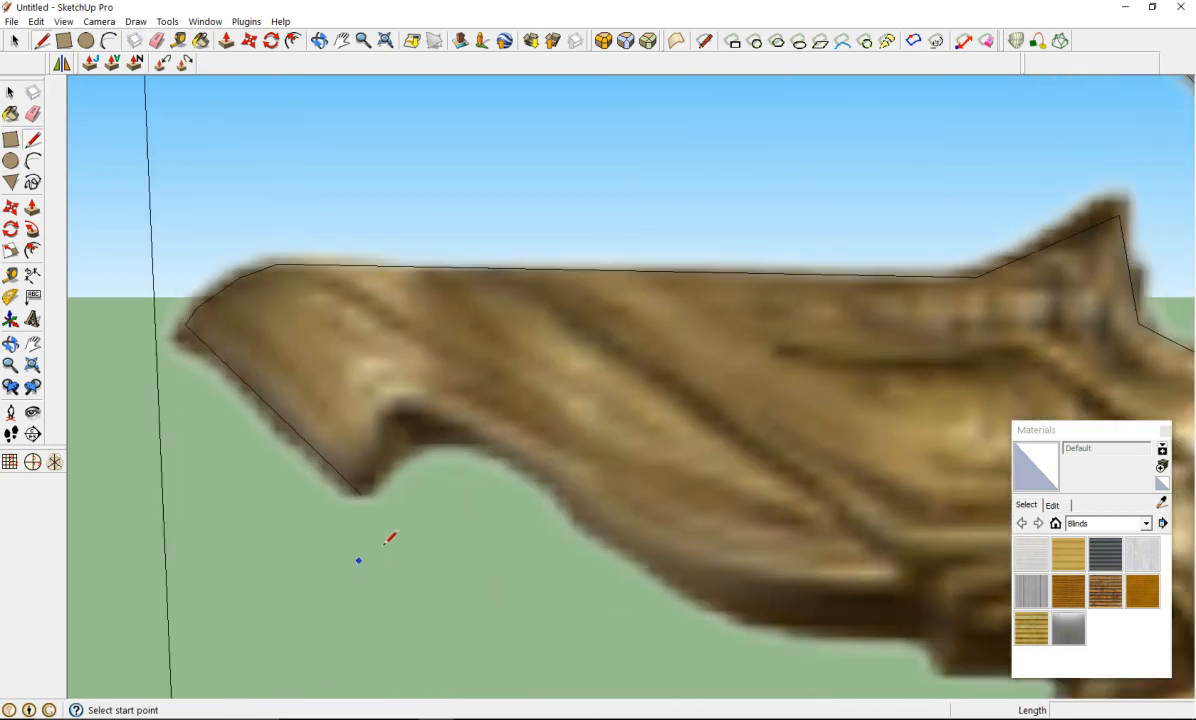
click(361, 492)
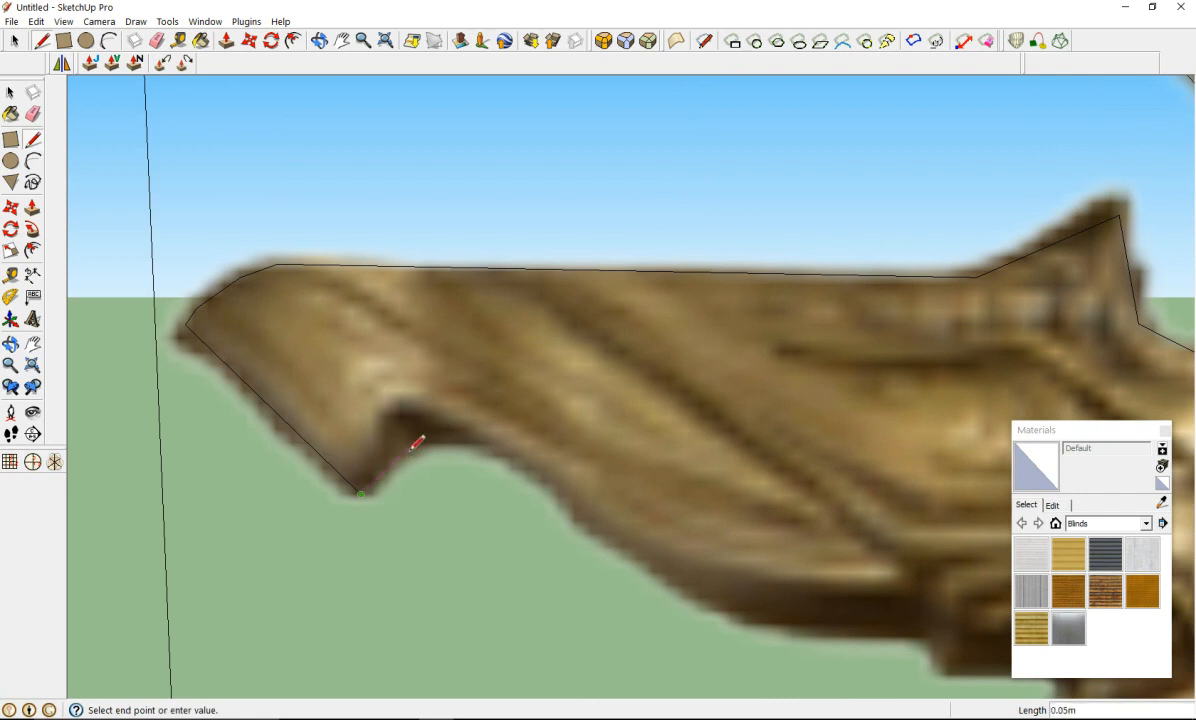
click(416, 437)
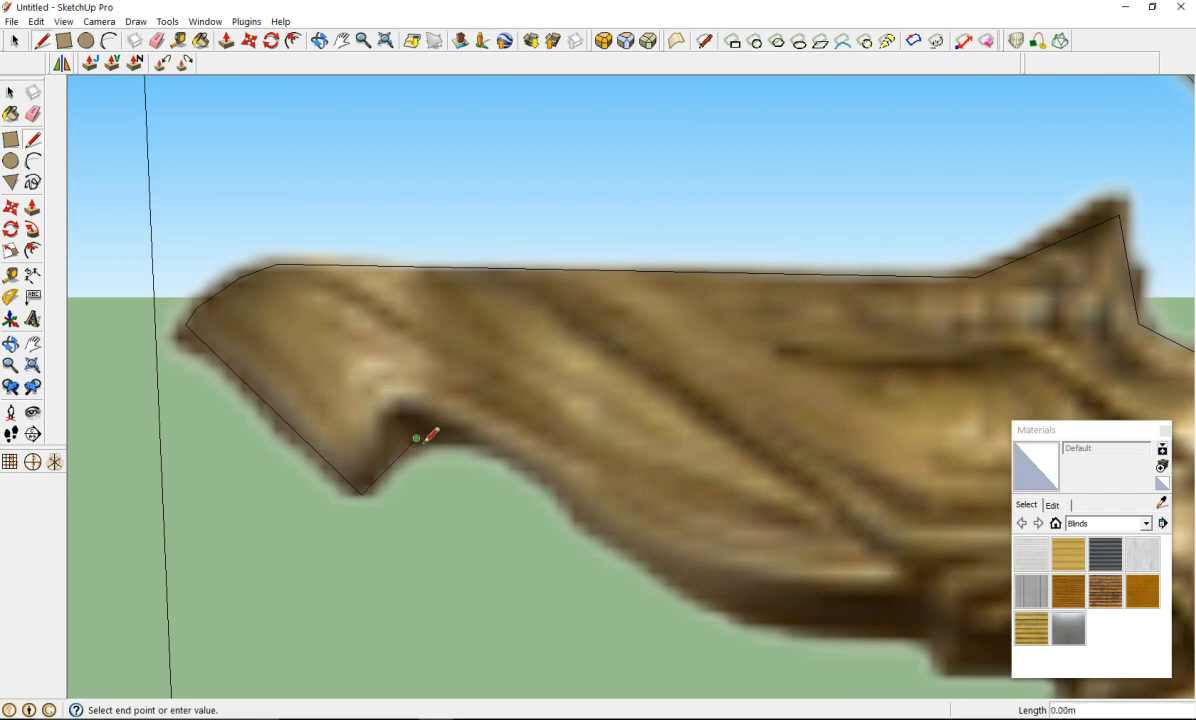
click(484, 438)
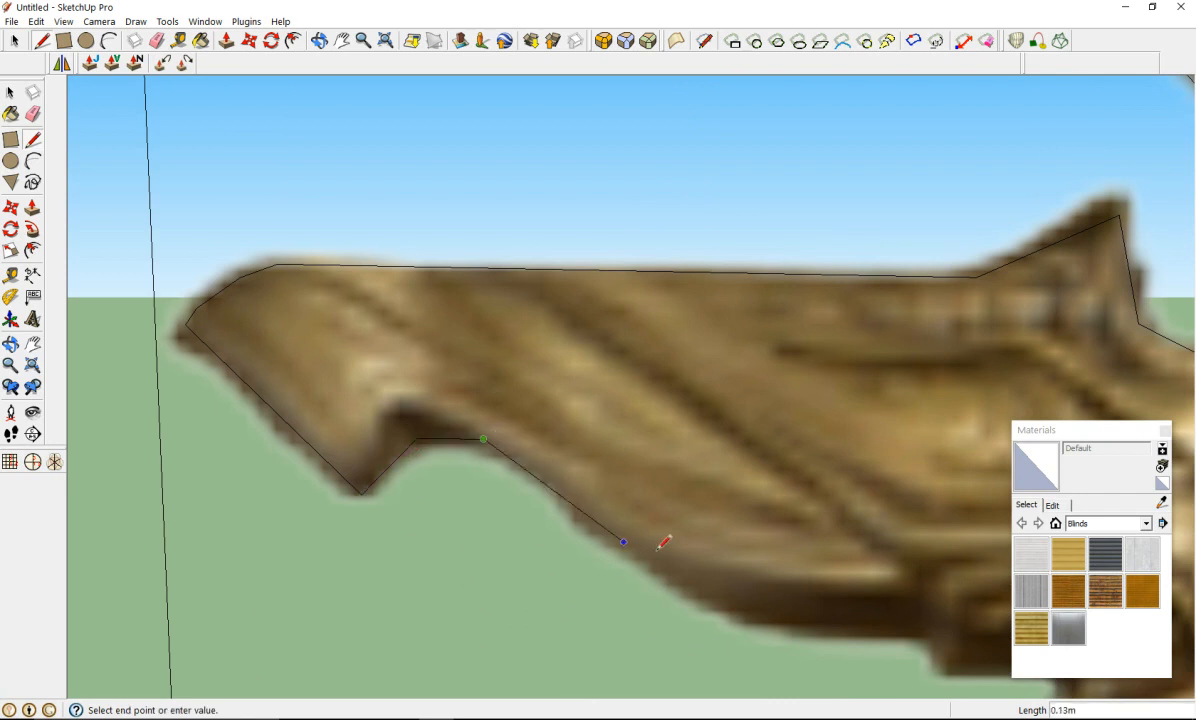
click(721, 608)
Step: Continue the wing's underside with a segment about 0.16 m long, then trace the small step towards the gap above the second spike
scroll(780, 617, down, 5)
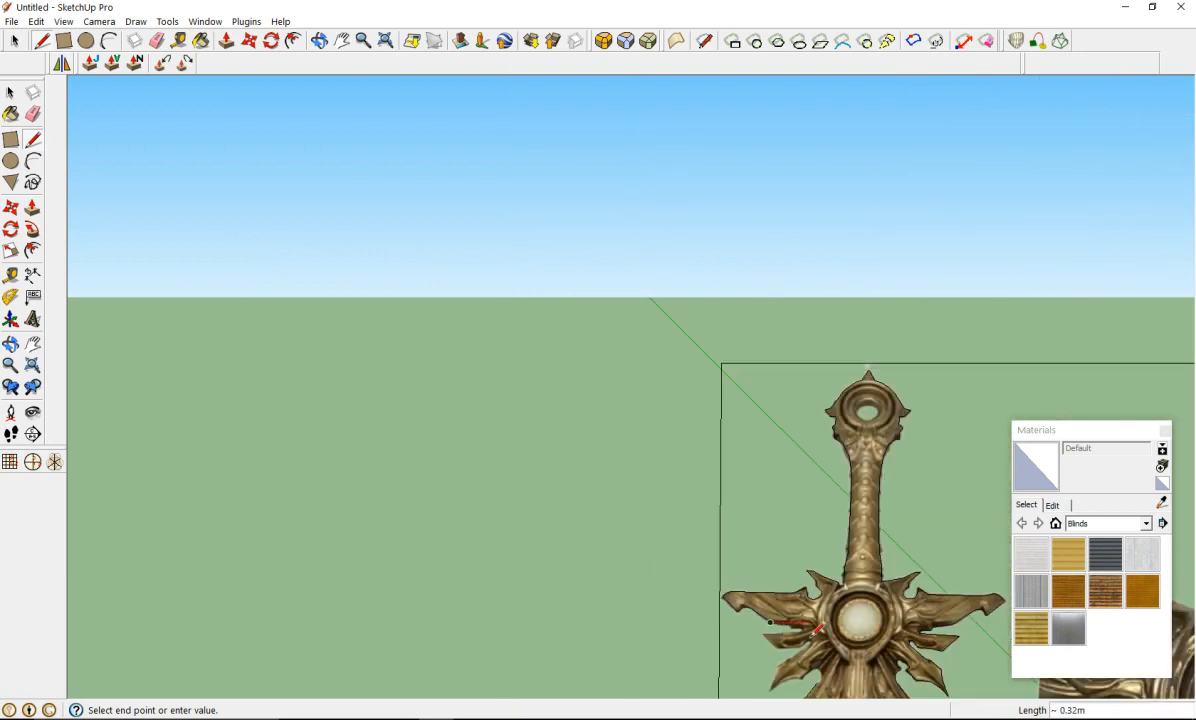
scroll(815, 633, down, 5)
scroll(850, 630, up, 7)
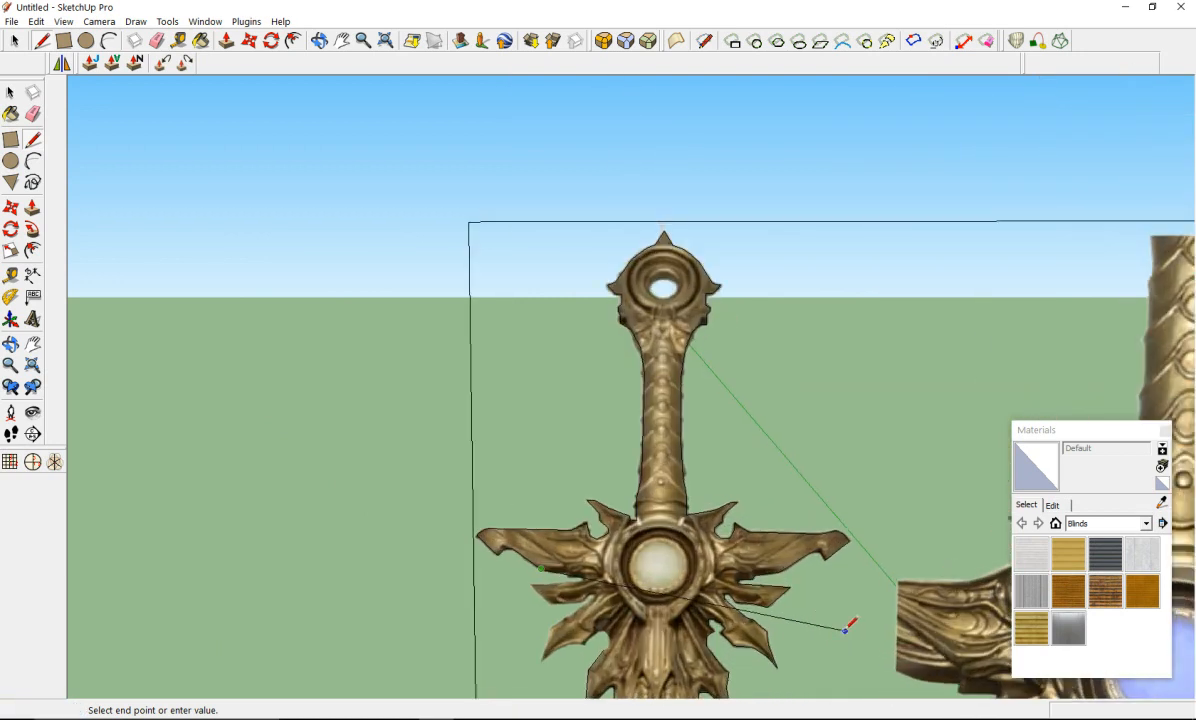
scroll(735, 607, up, 3)
scroll(497, 477, down, 9)
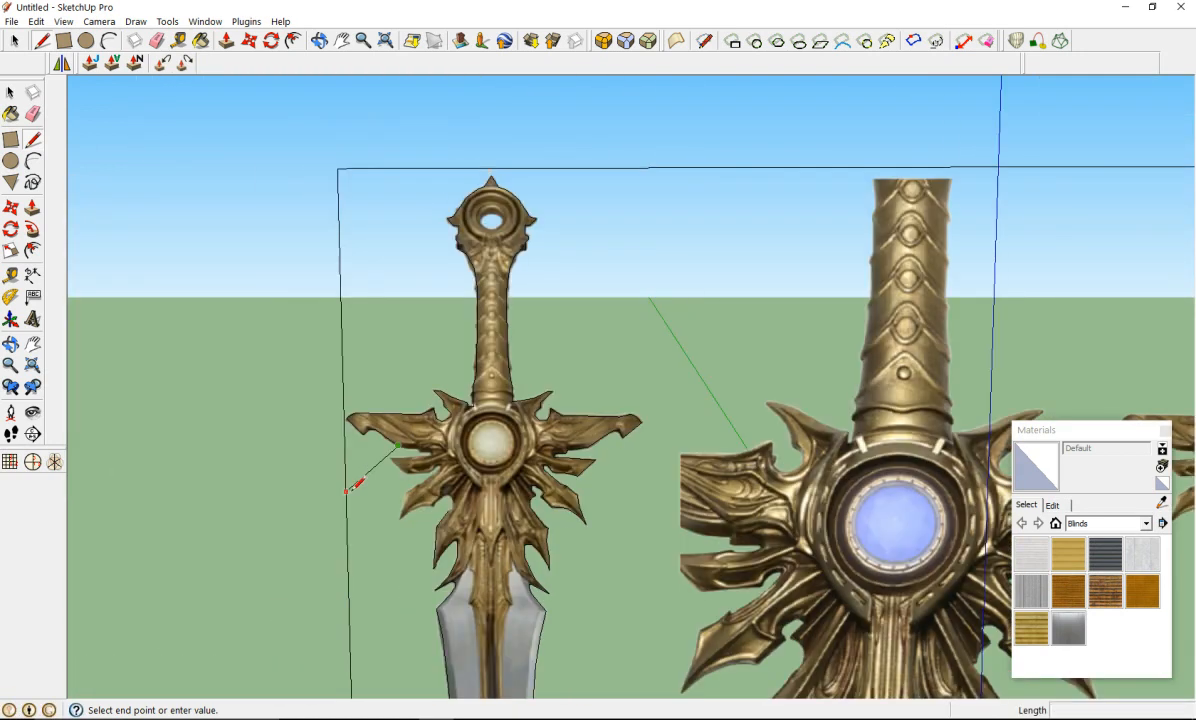
scroll(358, 480, up, 6)
scroll(470, 395, up, 2)
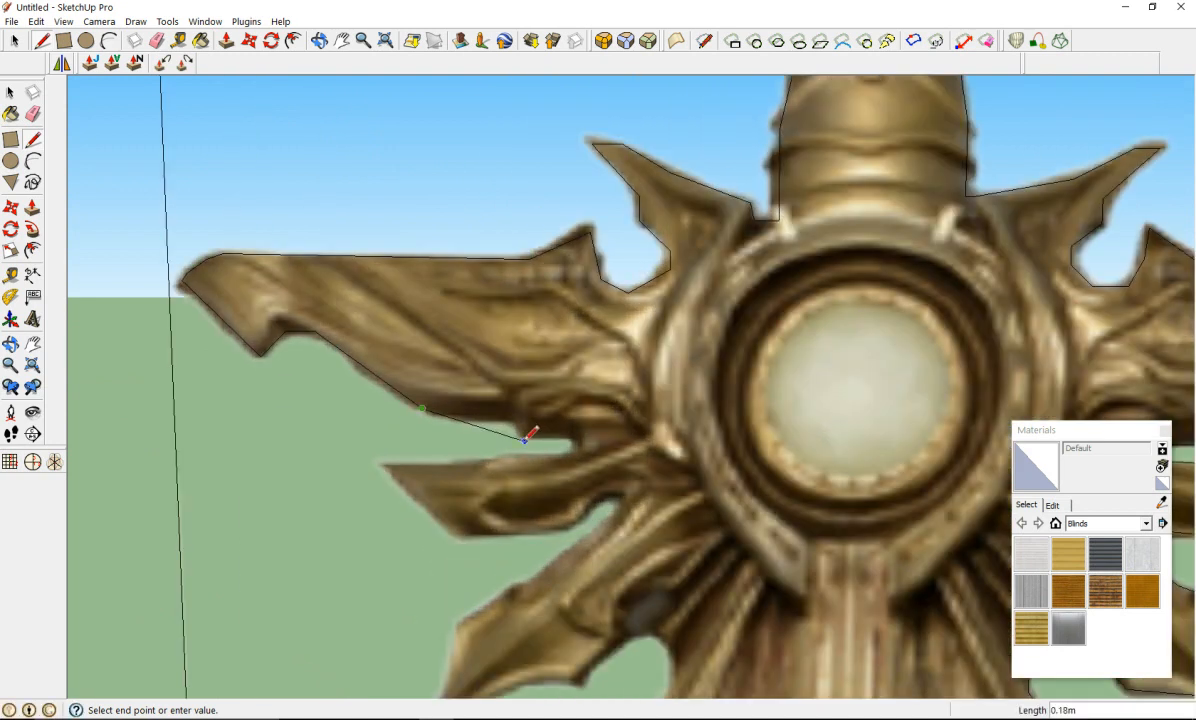
scroll(519, 423, down, 3)
scroll(512, 424, up, 1)
scroll(516, 428, up, 3)
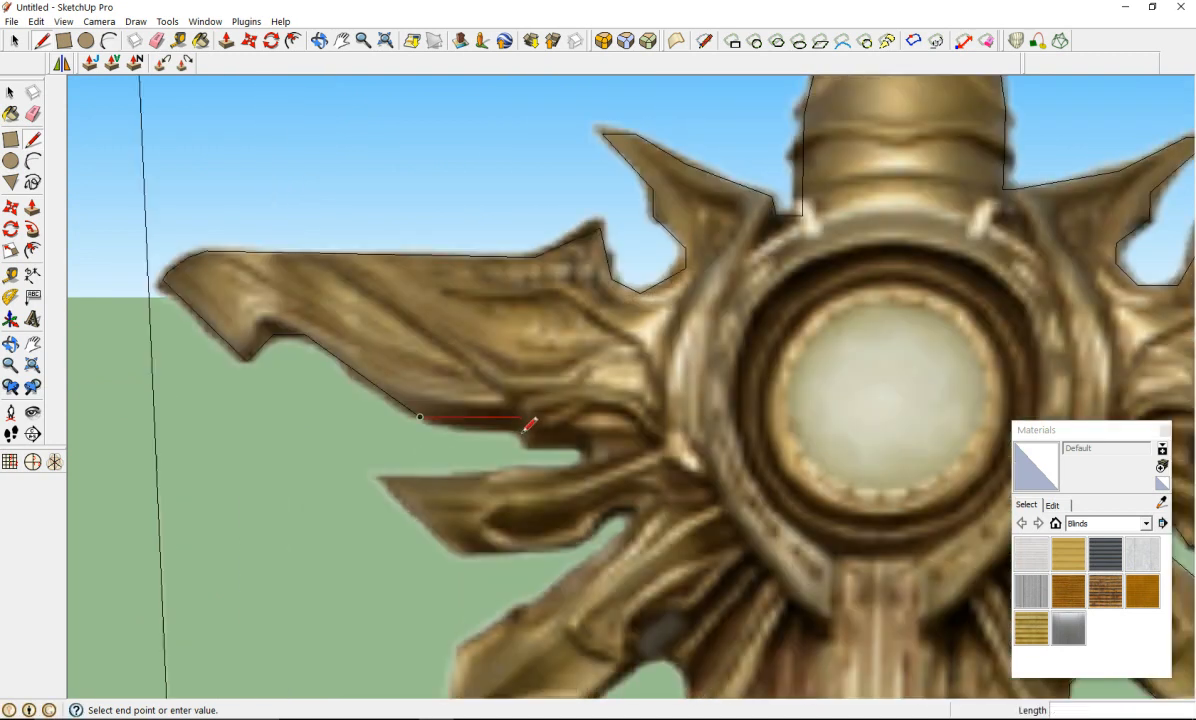
scroll(522, 434, up, 2)
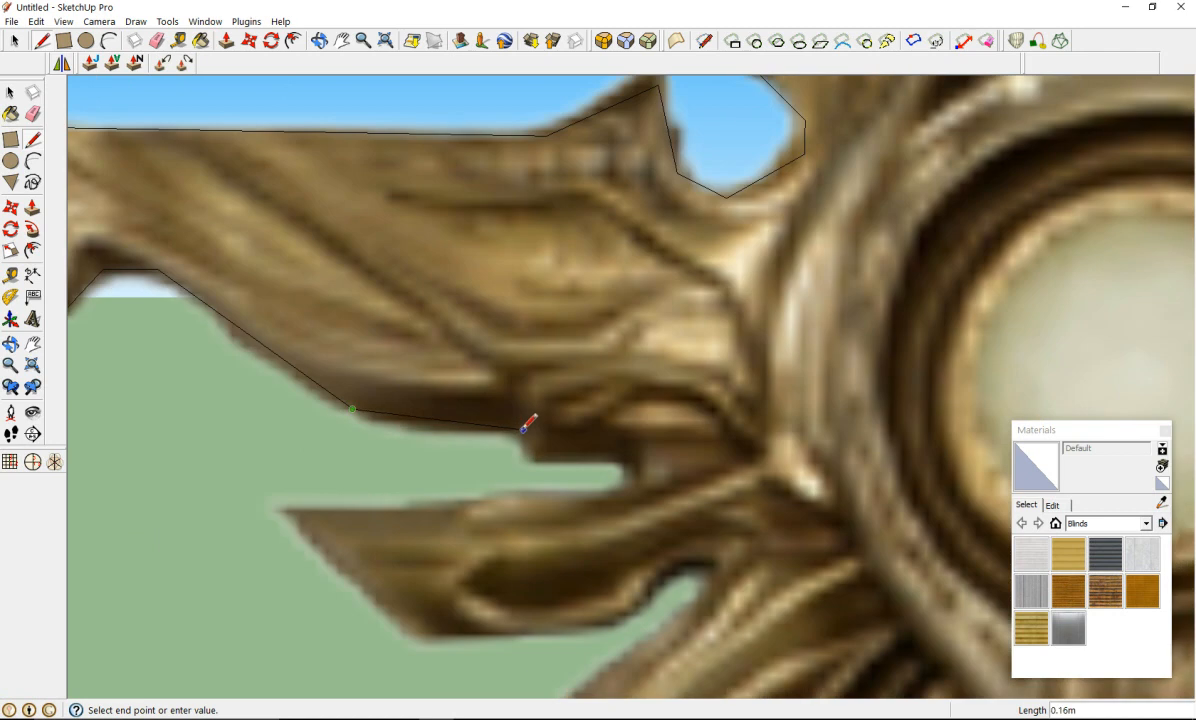
click(523, 428)
scroll(622, 460, up, 3)
click(617, 457)
Step: Extend the wing's lower edge to the gap's inner end, turn it down with a short segment and erase the overshooting stub
scroll(622, 458, down, 3)
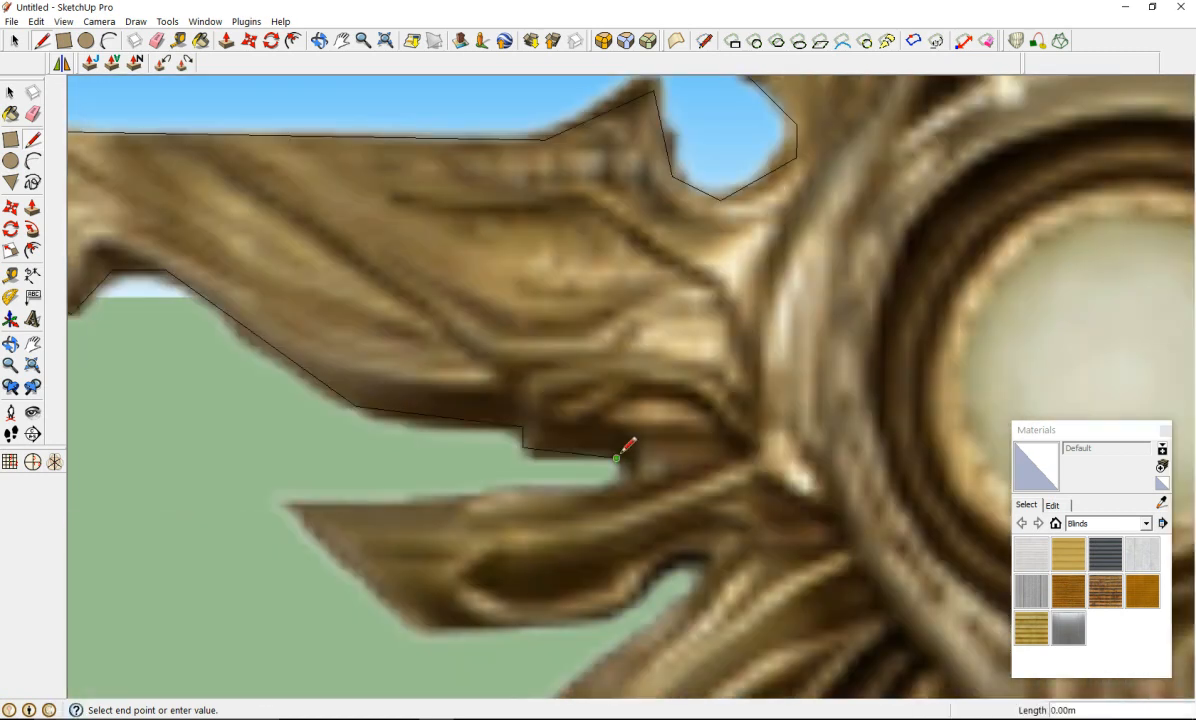
scroll(617, 457, down, 6)
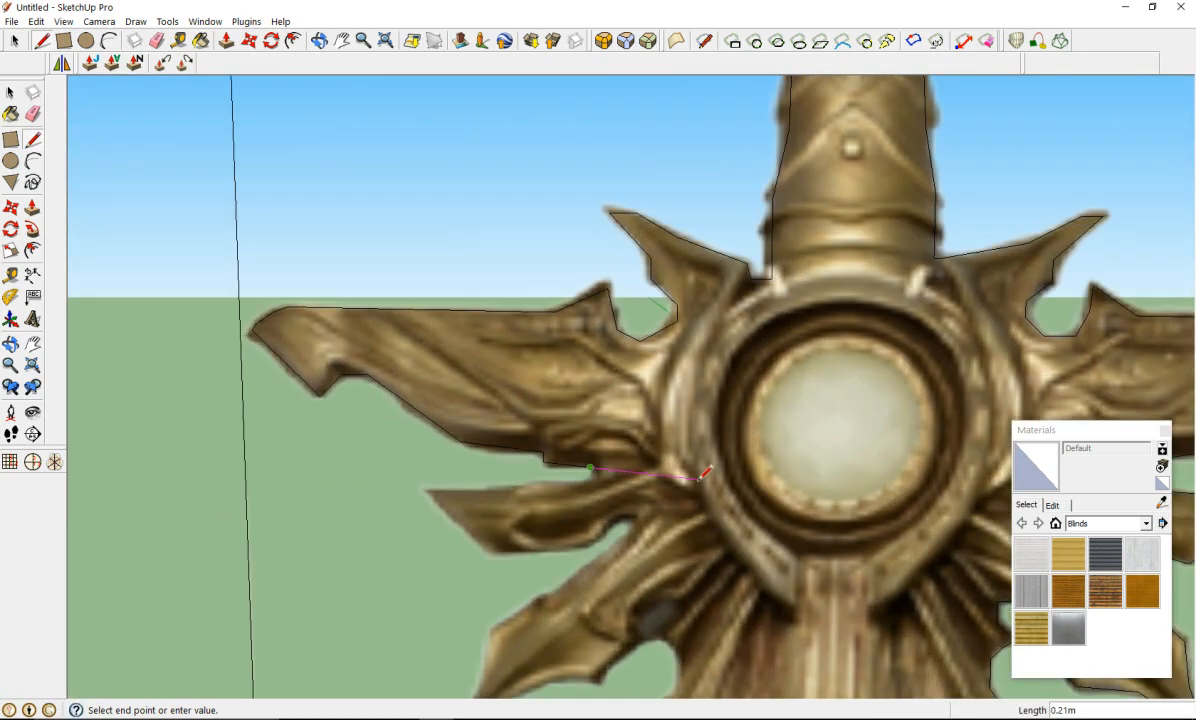
scroll(648, 474, up, 4)
scroll(556, 473, up, 3)
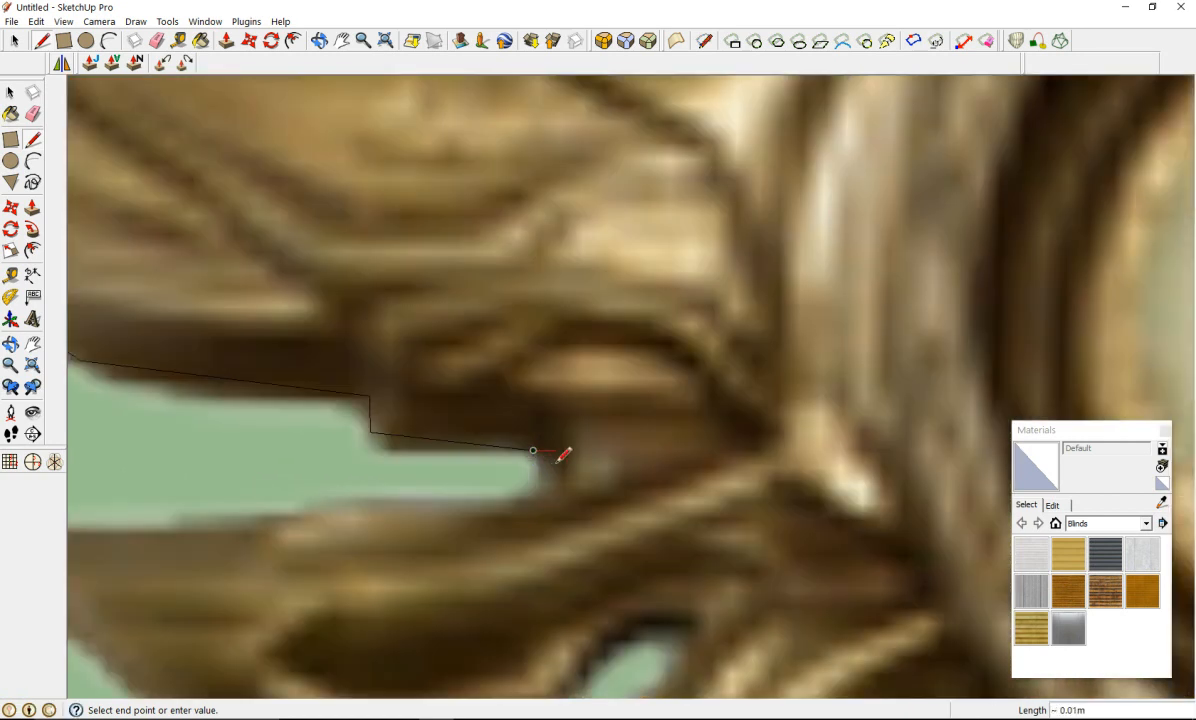
scroll(551, 449, up, 2)
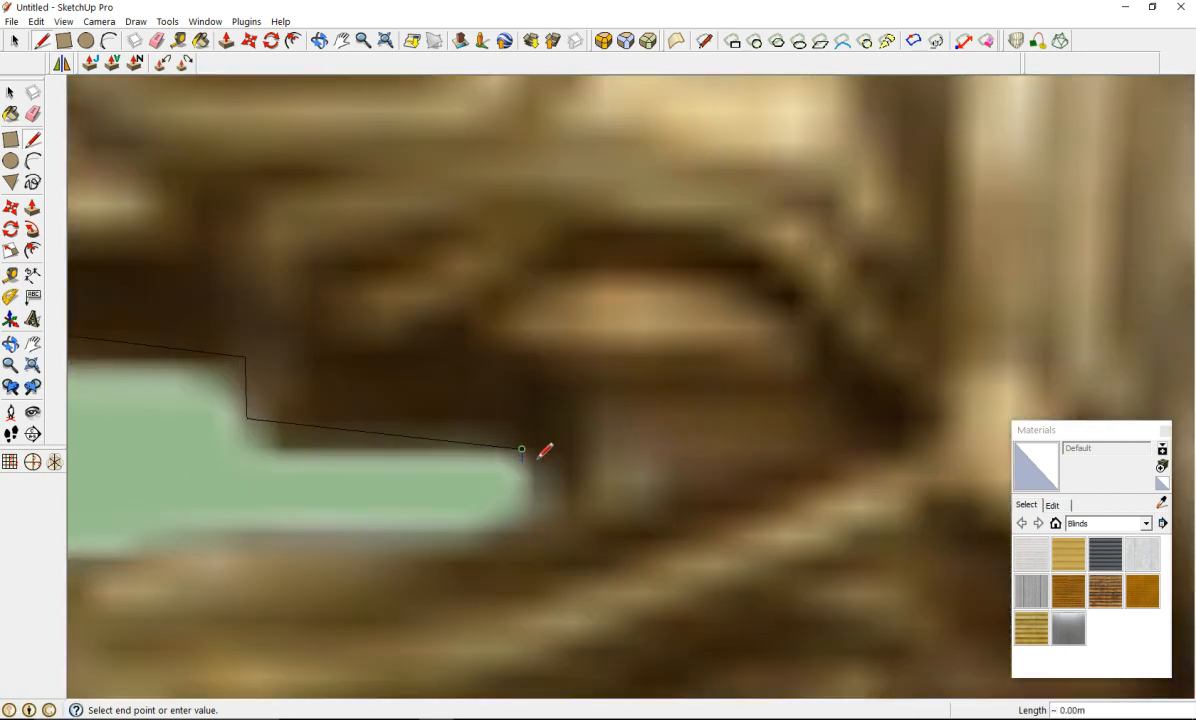
scroll(541, 457, up, 2)
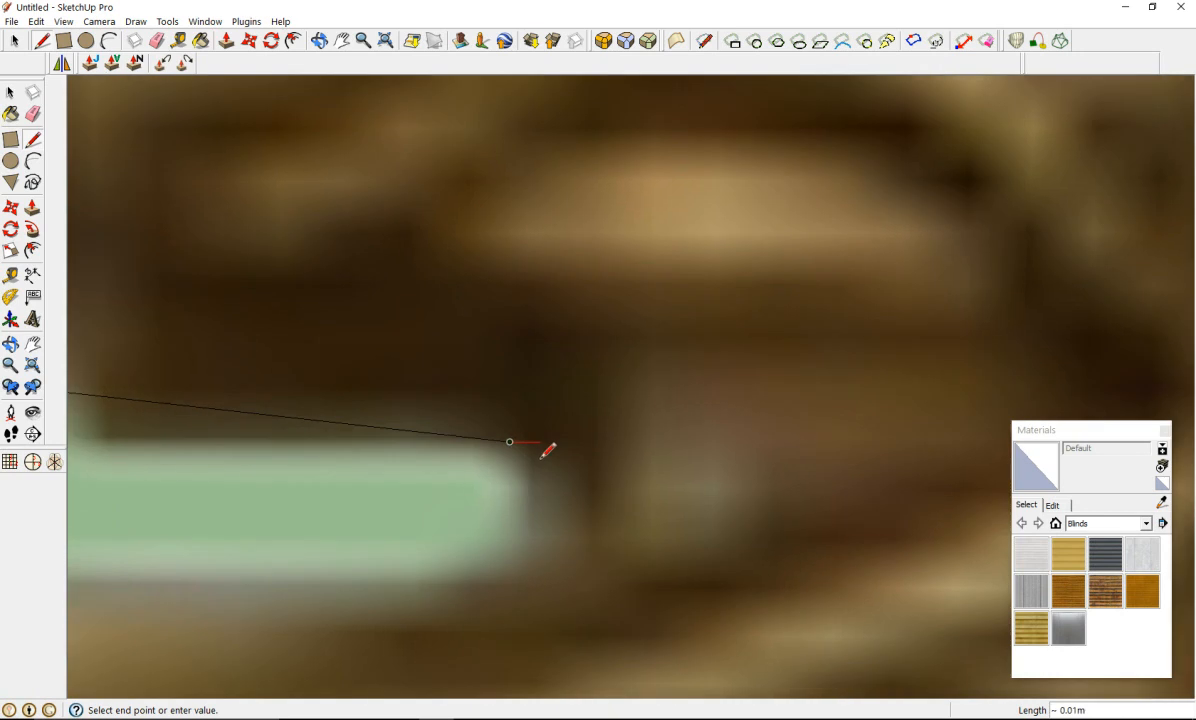
middle_drag(592, 448, 650, 540)
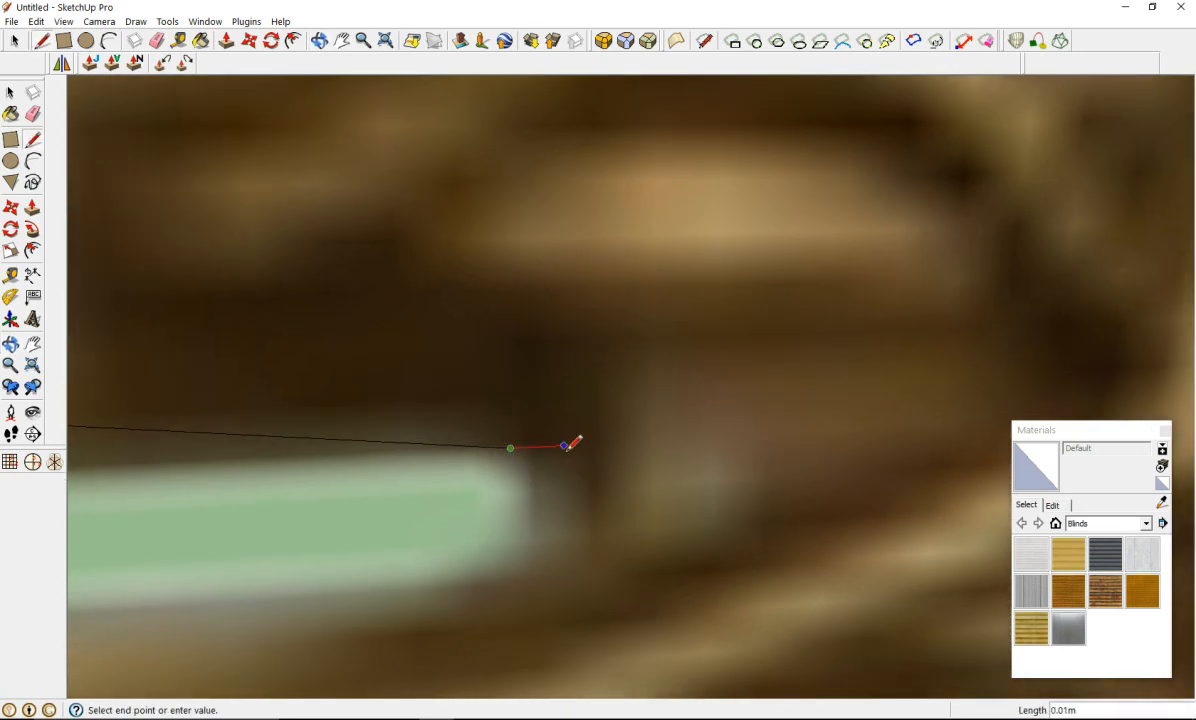
click(562, 454)
click(538, 452)
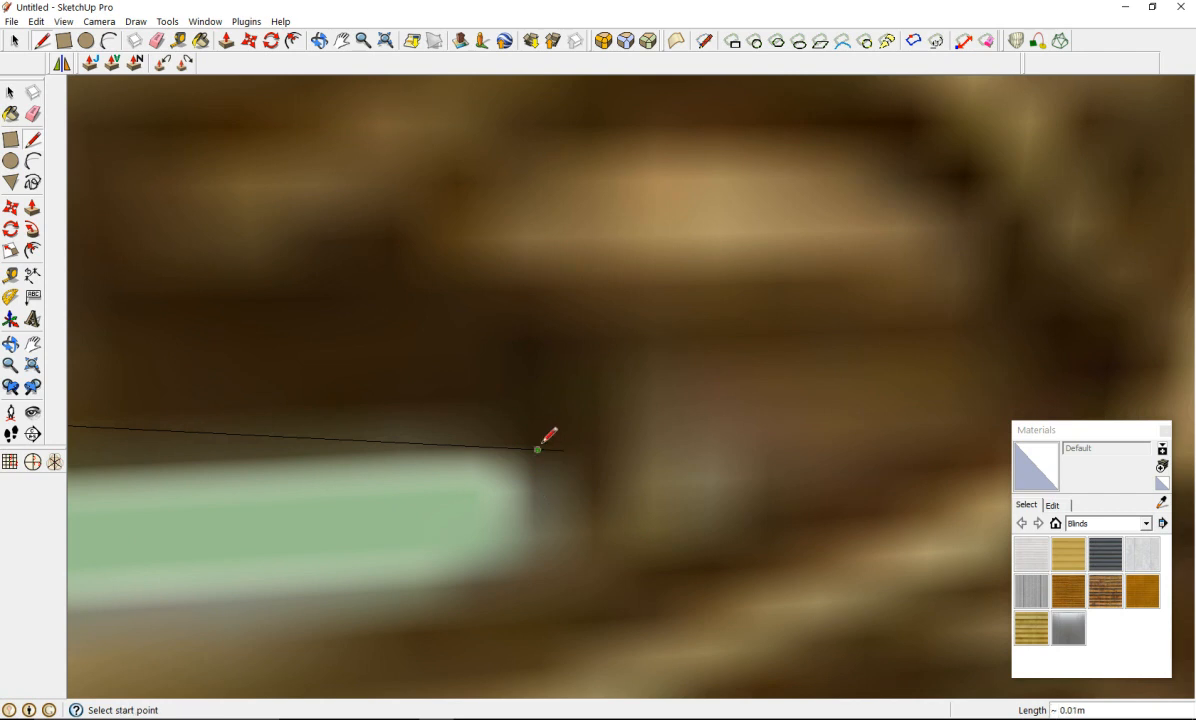
click(538, 449)
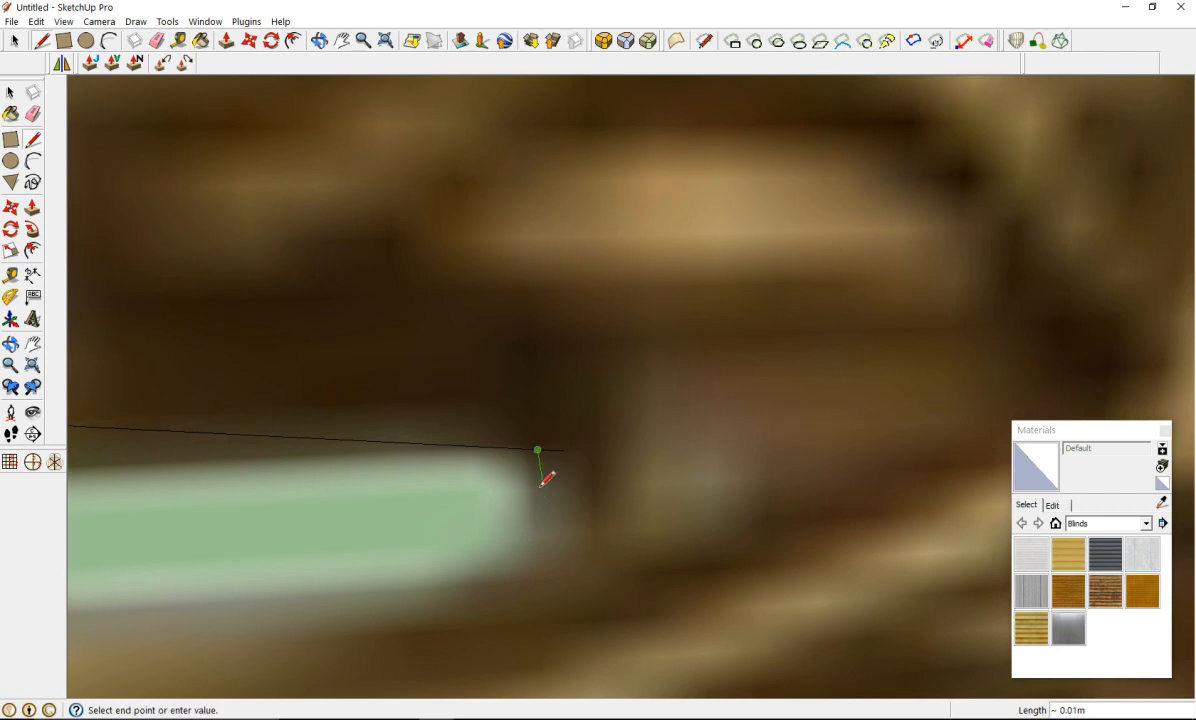
click(540, 545)
key(e)
click(552, 450)
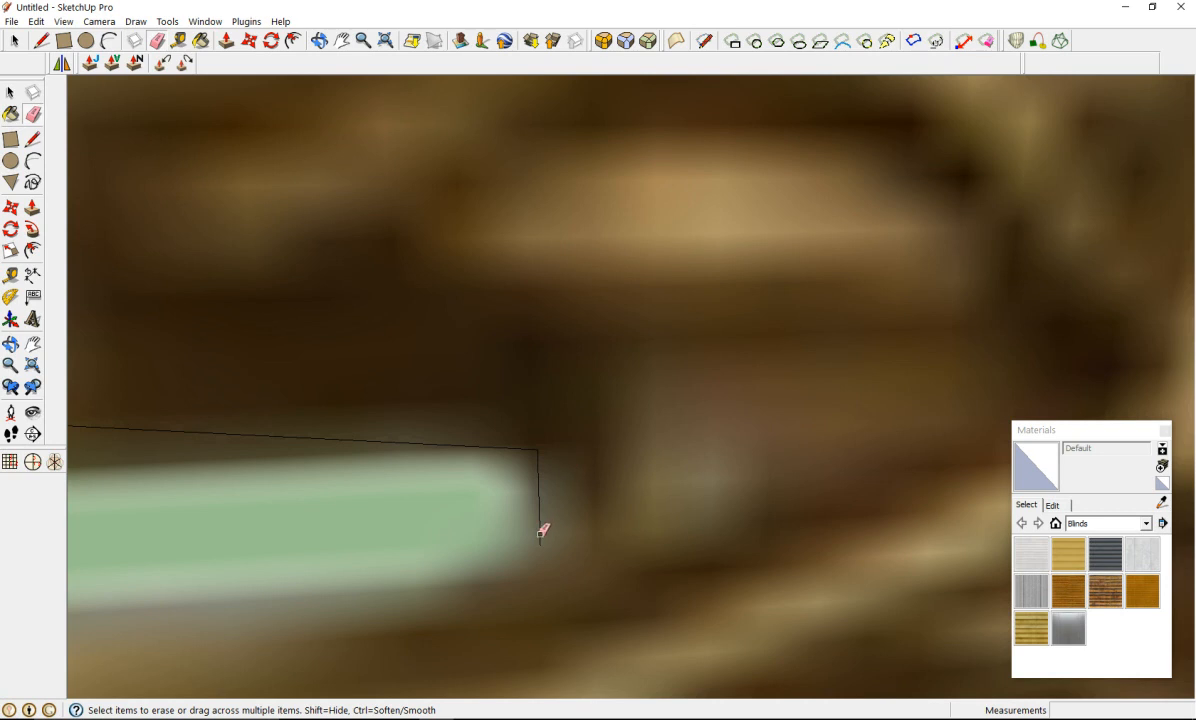
Step: Round the gap's inner end with a short diagonal segment and draw the second spike's top edge, about 0.29 m long, to its tip
scroll(419, 541, down, 6)
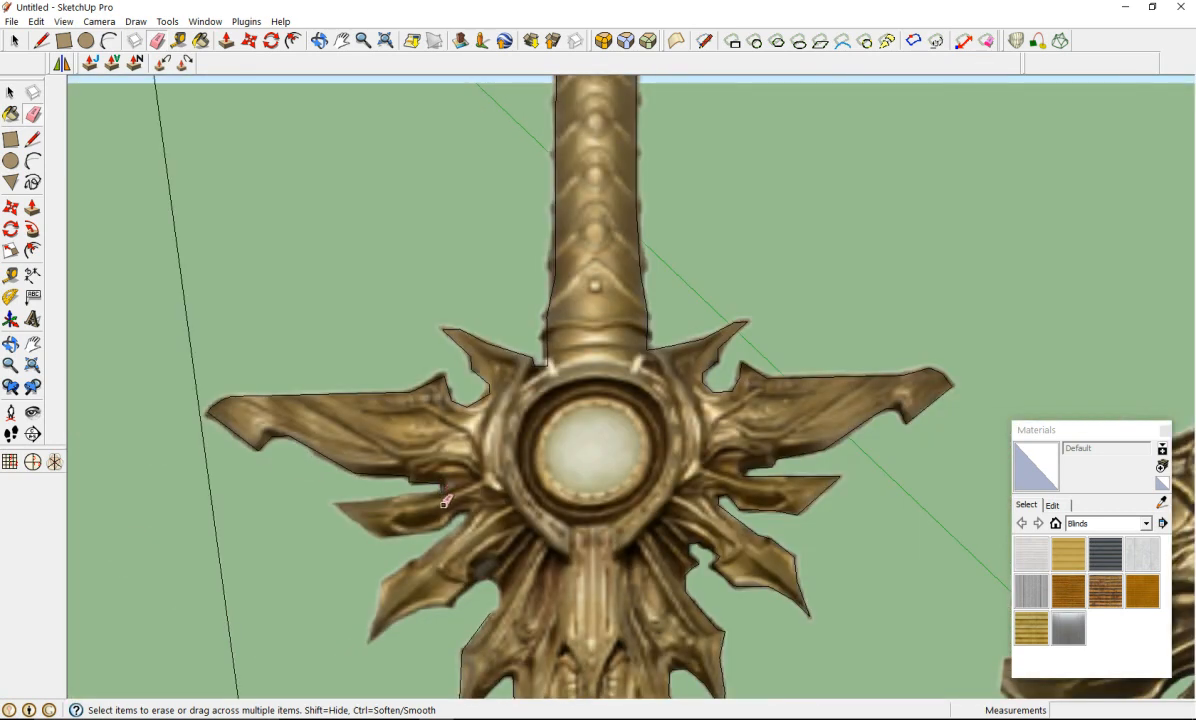
scroll(477, 570, up, 3)
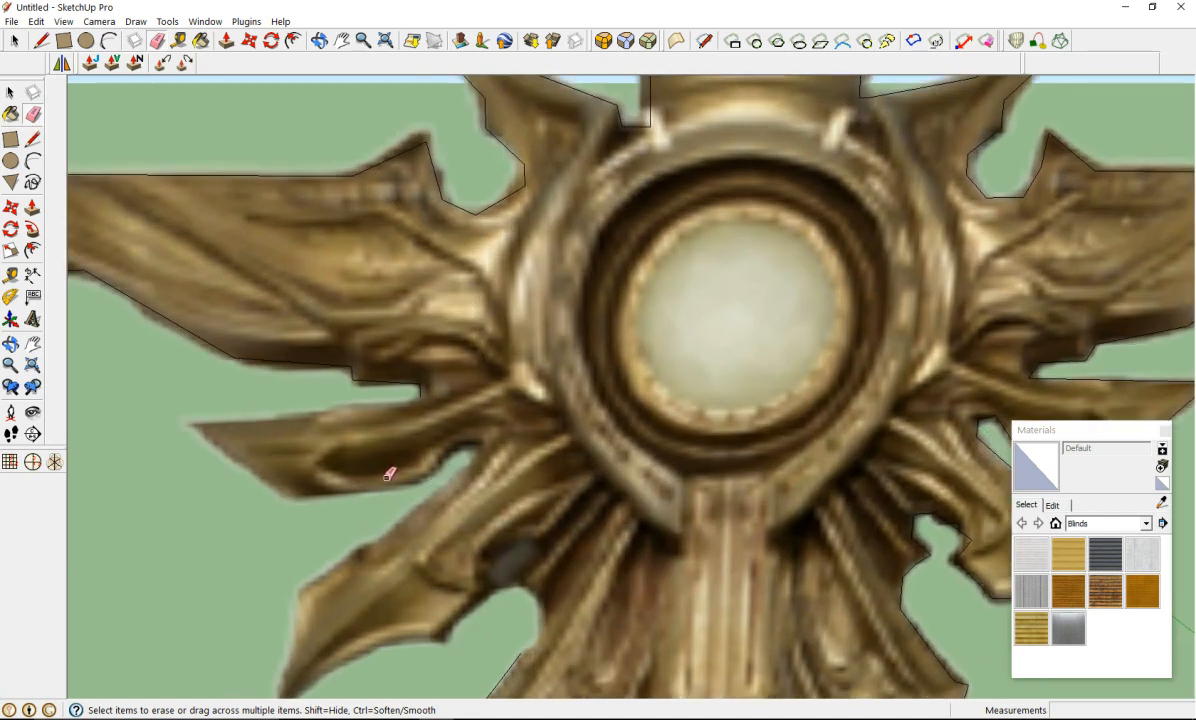
click(33, 139)
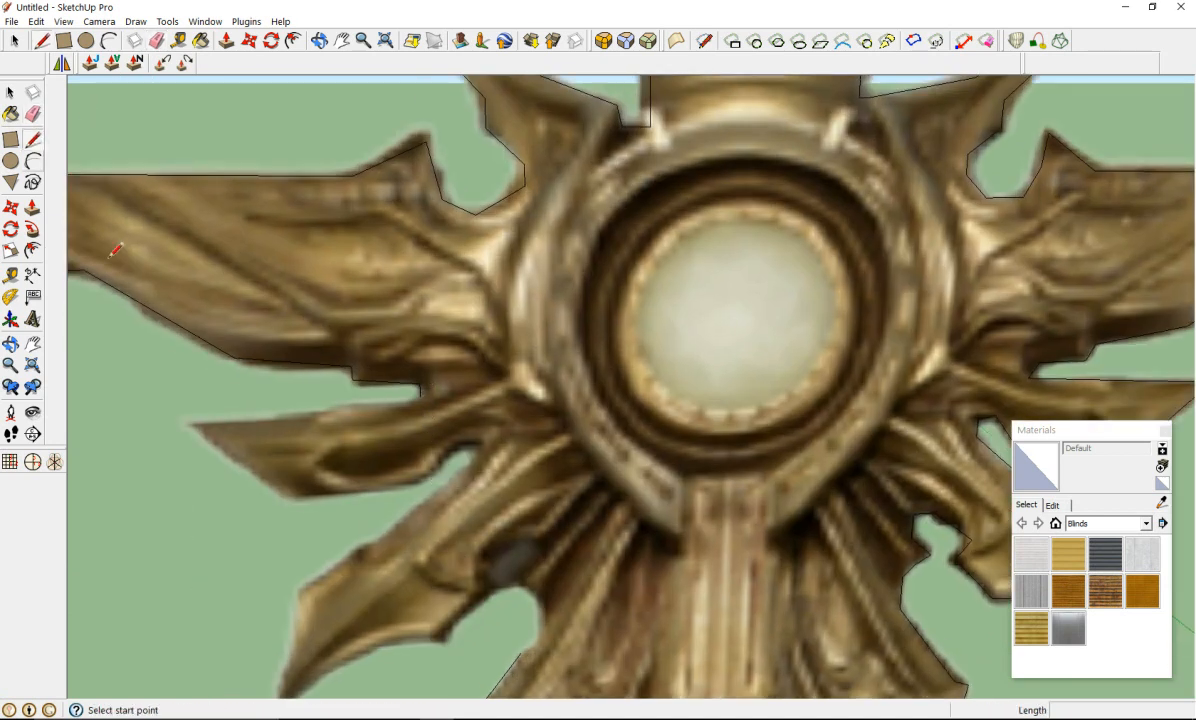
click(420, 396)
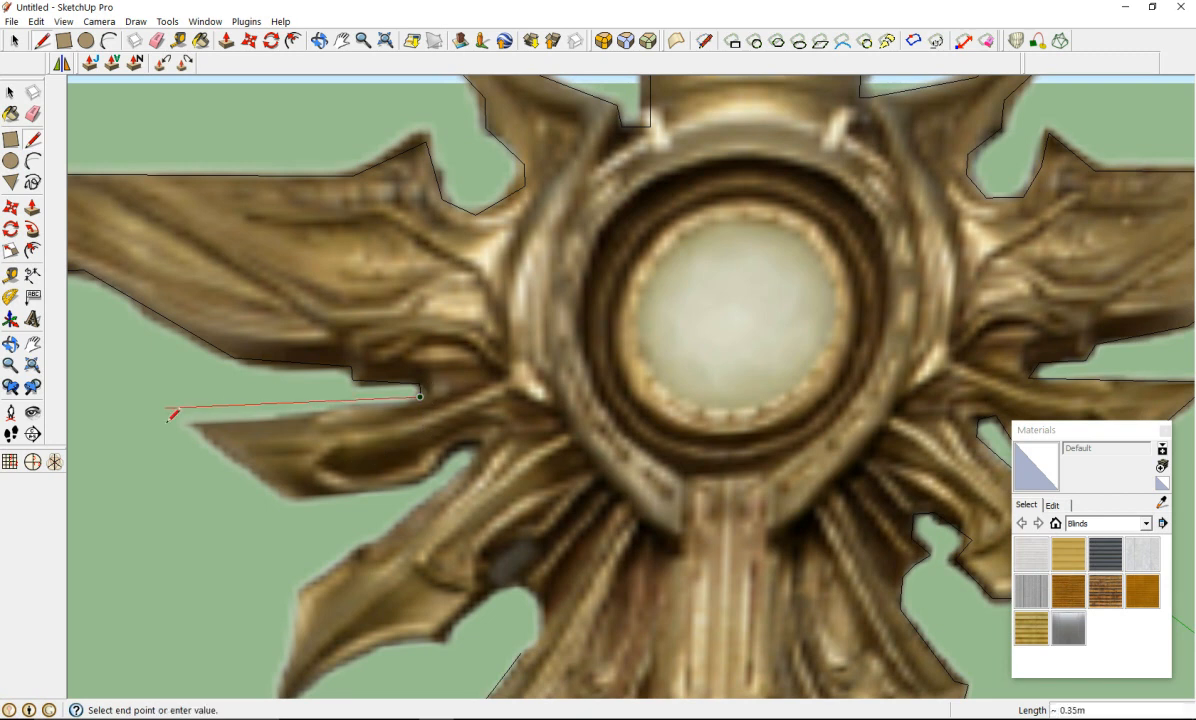
scroll(204, 424, up, 5)
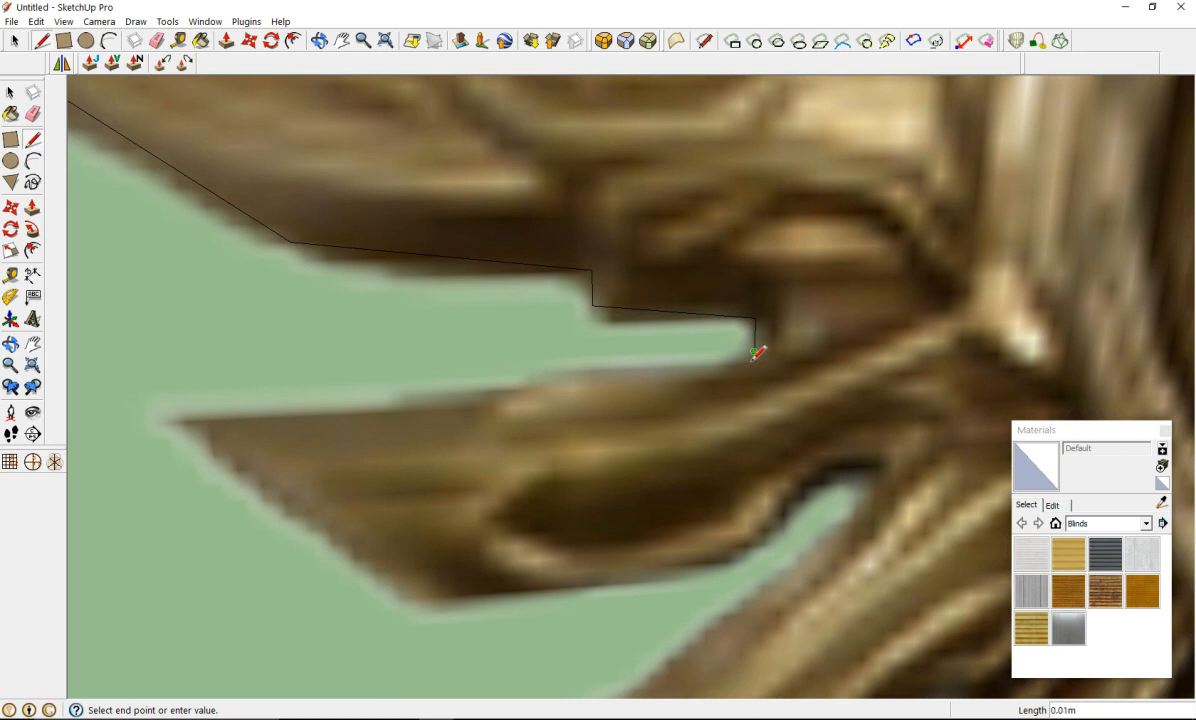
scroll(758, 348, up, 3)
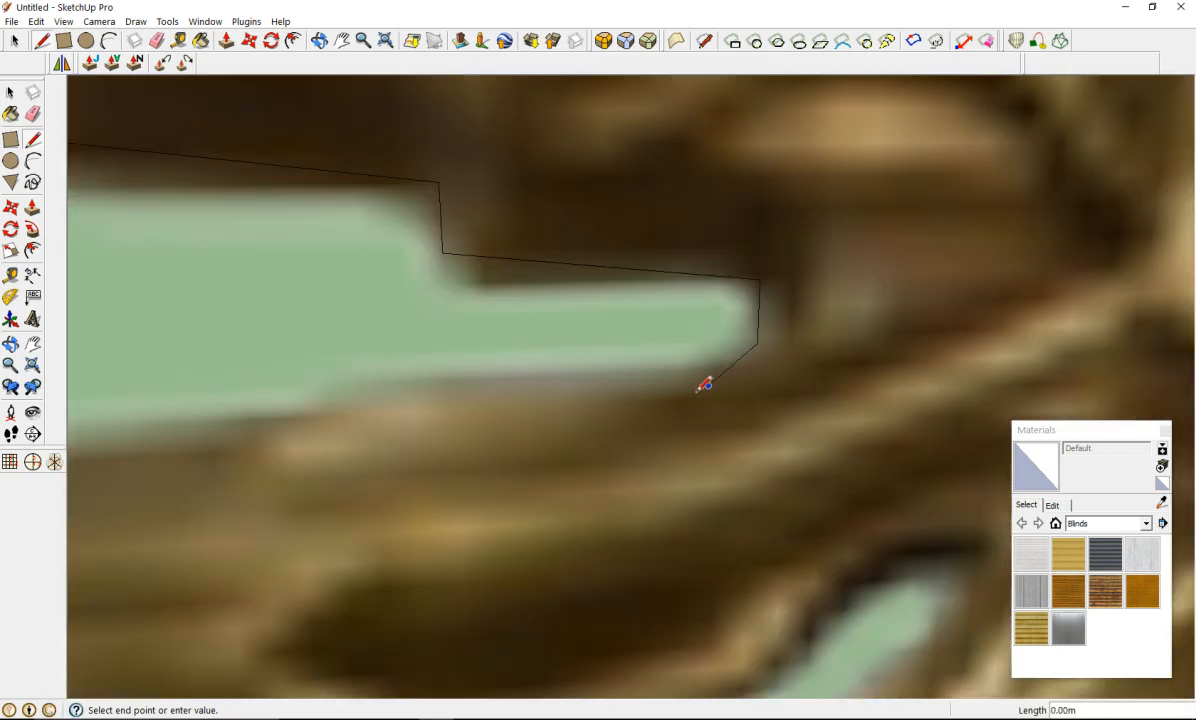
scroll(640, 388, down, 5)
scroll(500, 400, up, 4)
scroll(556, 400, up, 1)
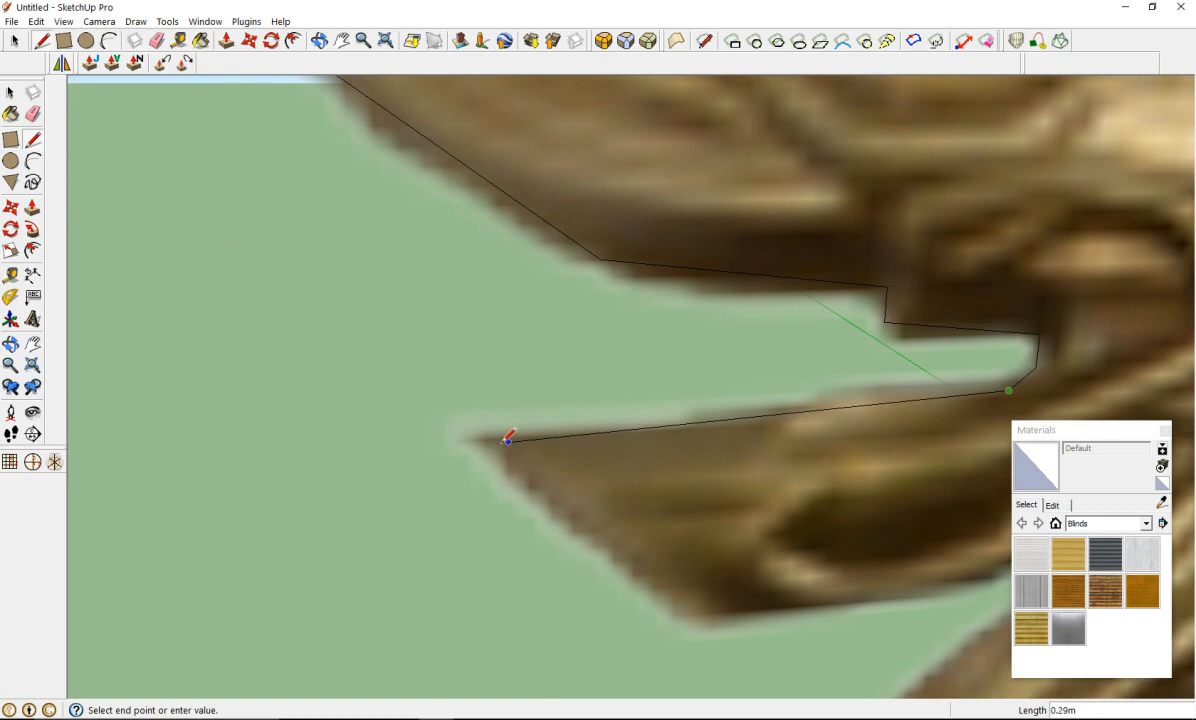
click(508, 441)
Step: Trace the second spike from its tip to the lower corner, about 0.21 m along its underside and up into the narrow gap
click(687, 607)
scroll(697, 605, down, 5)
scroll(729, 612, down, 4)
scroll(700, 595, up, 3)
scroll(686, 576, up, 5)
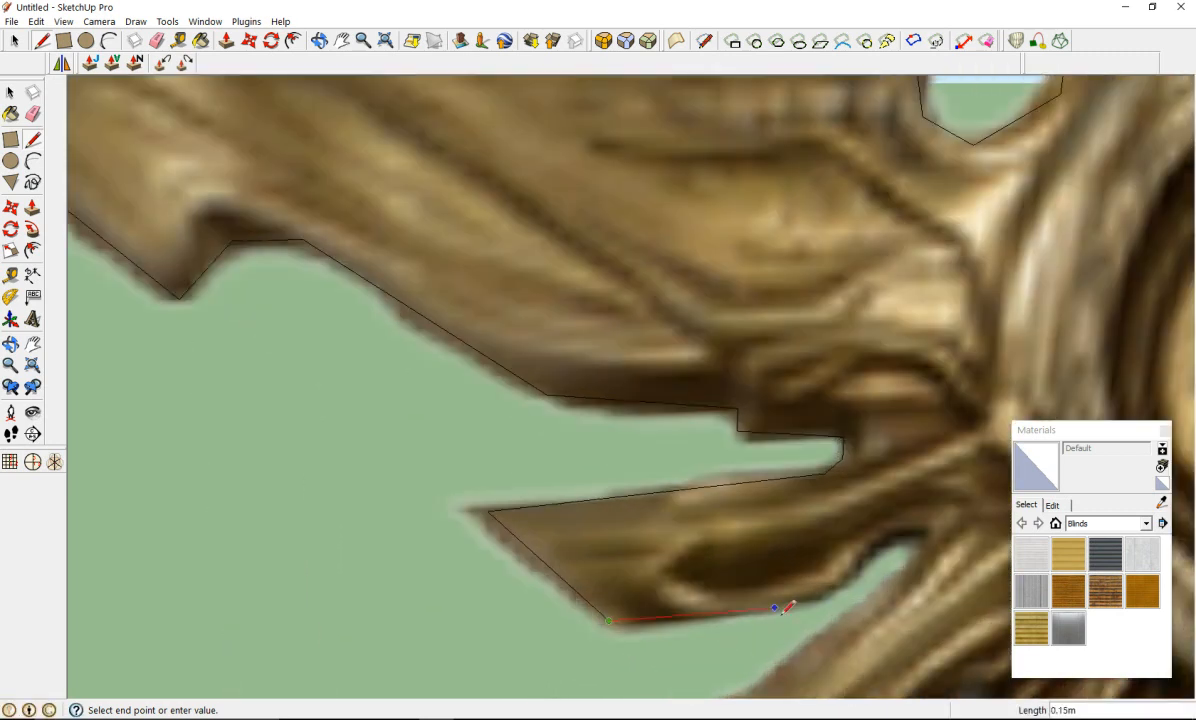
scroll(840, 587, up, 2)
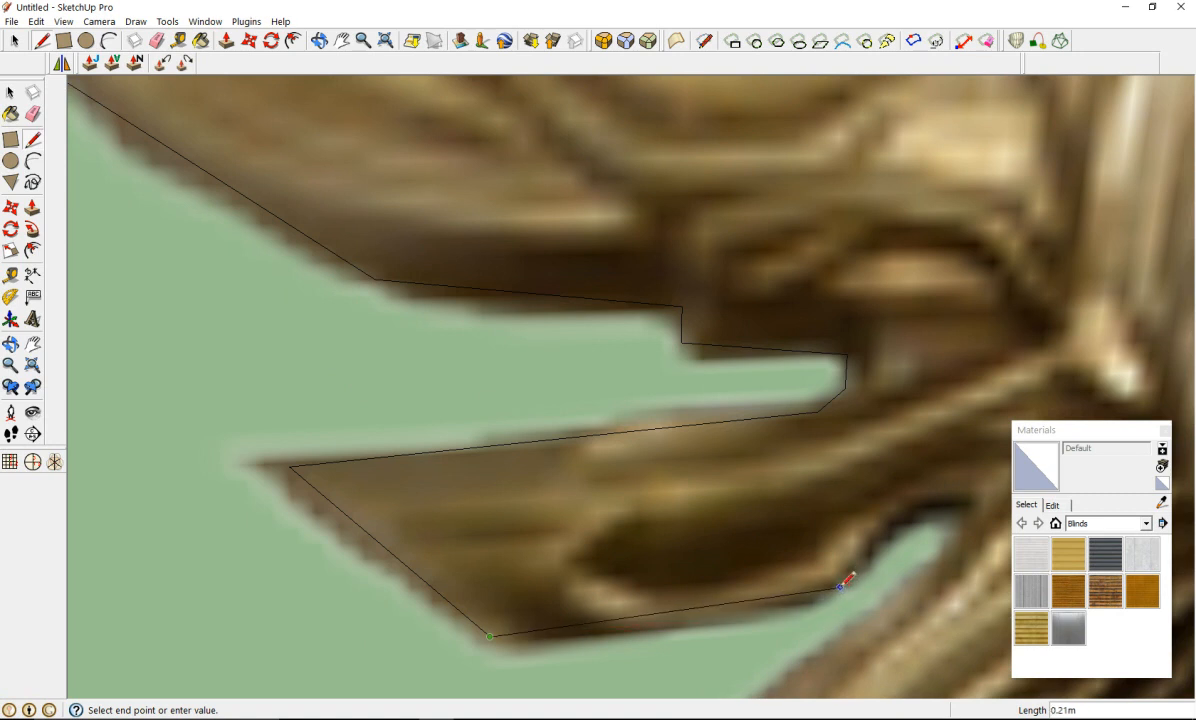
click(895, 524)
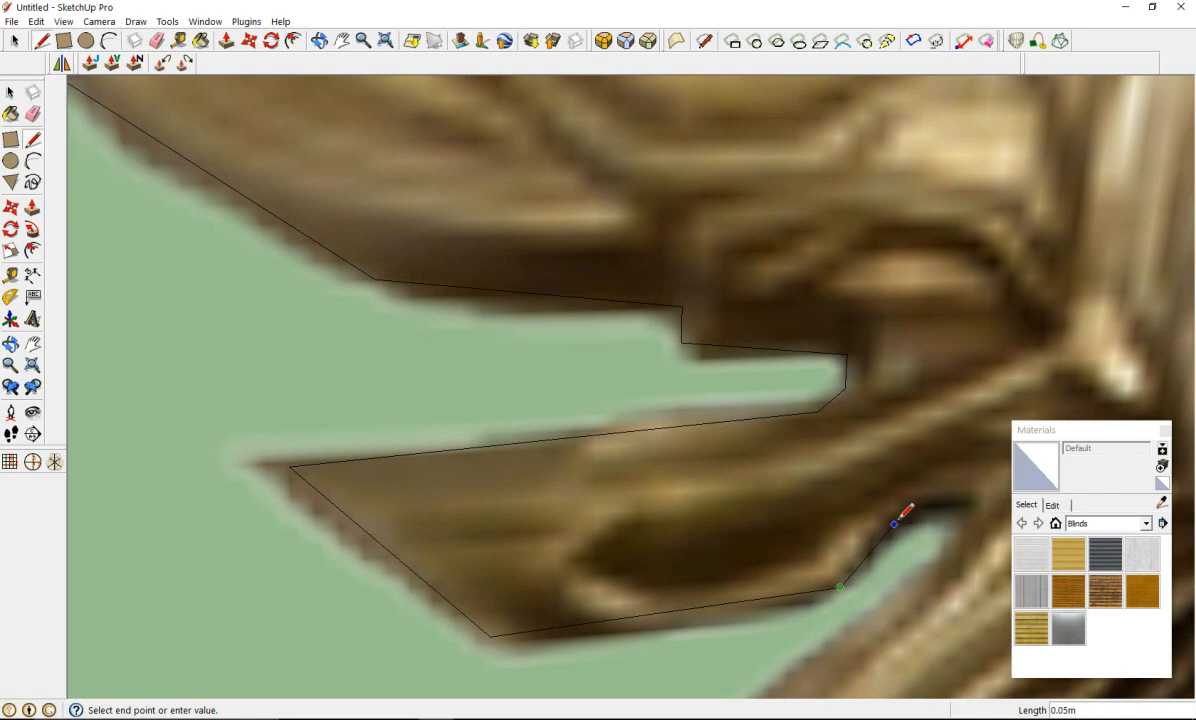
click(957, 520)
Step: Trace around the narrow gap's inner end and along the third spike's upper edge to its outer corner
scroll(970, 550, down, 6)
scroll(965, 563, up, 8)
scroll(446, 488, up, 3)
scroll(448, 488, down, 5)
scroll(452, 480, up, 2)
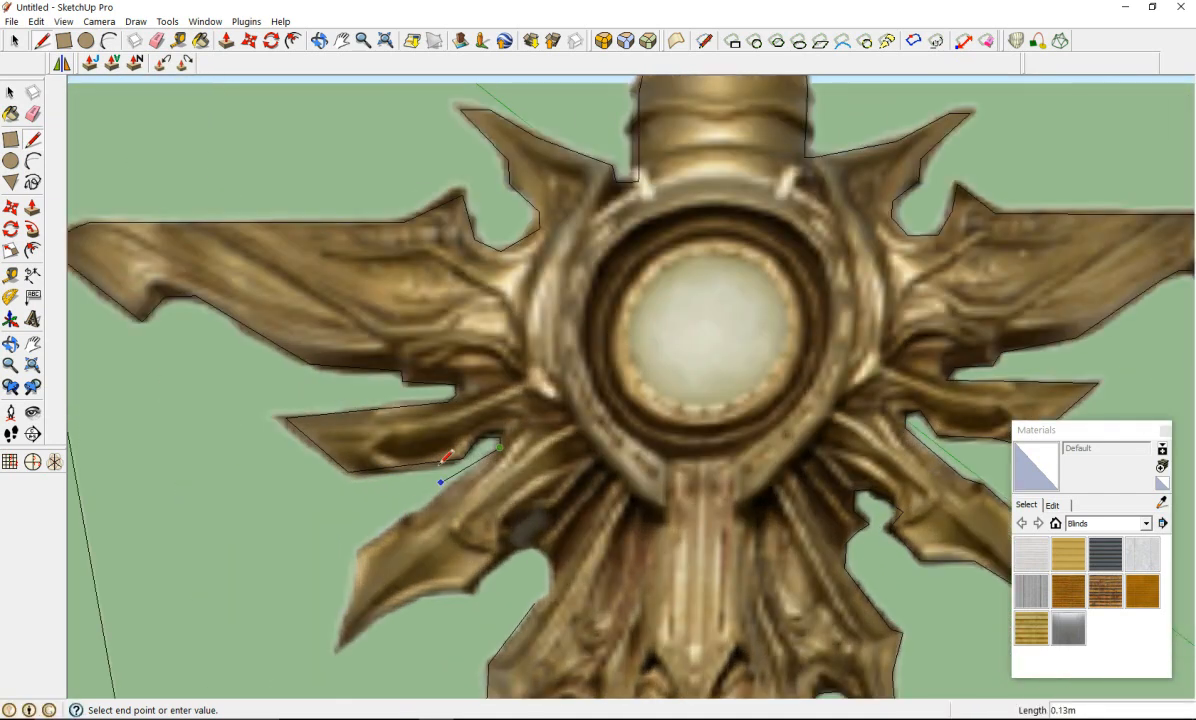
scroll(443, 462, up, 2)
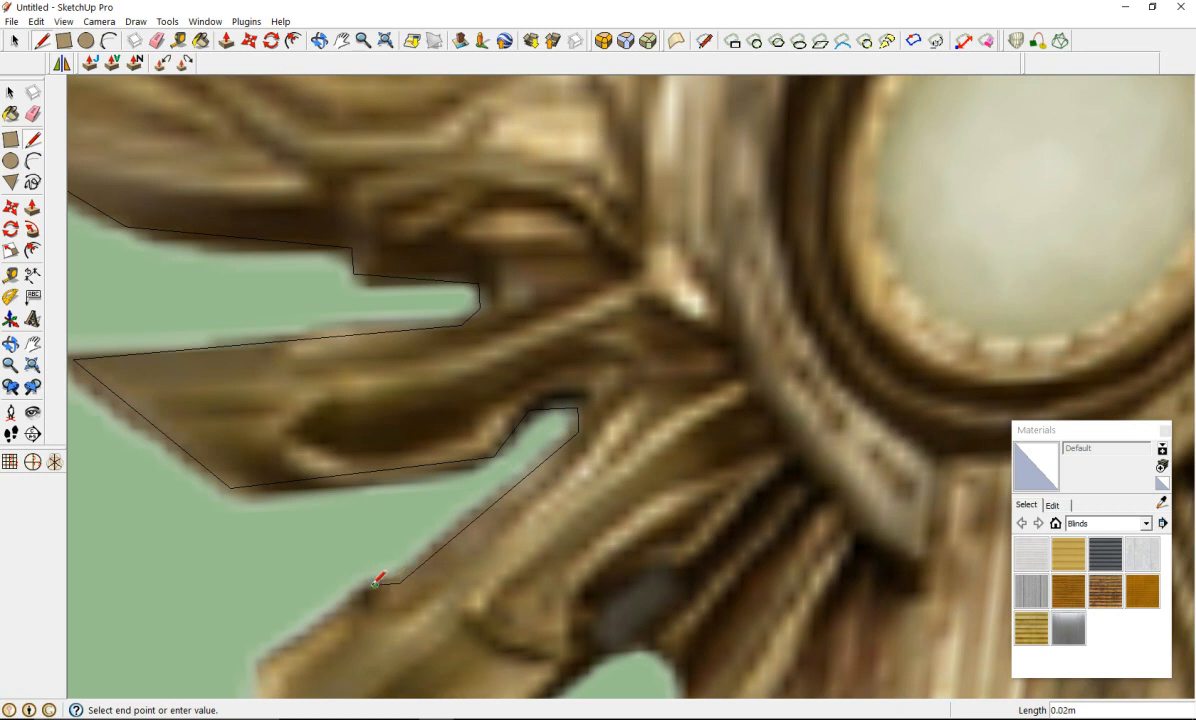
click(264, 648)
Step: Trace the third spike from its outer corner down to the tip and back along its curved underside to the small claw corner
scroll(265, 655, down, 4)
scroll(264, 656, down, 3)
scroll(275, 662, up, 7)
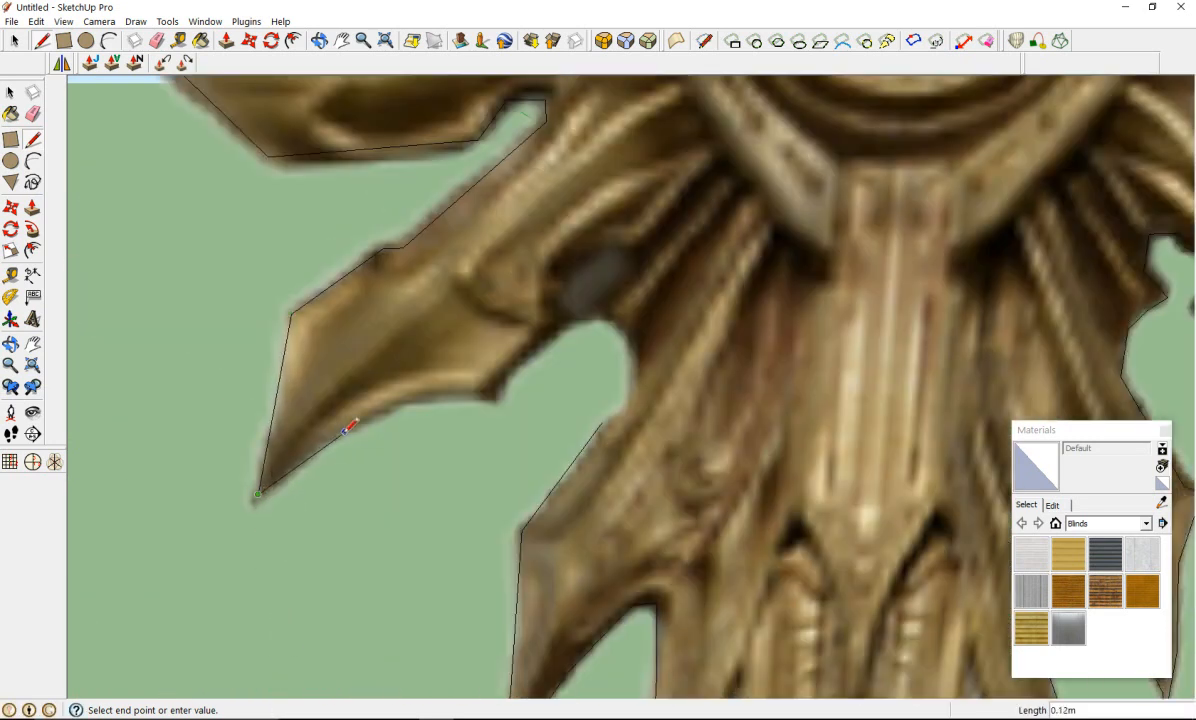
click(335, 434)
click(400, 400)
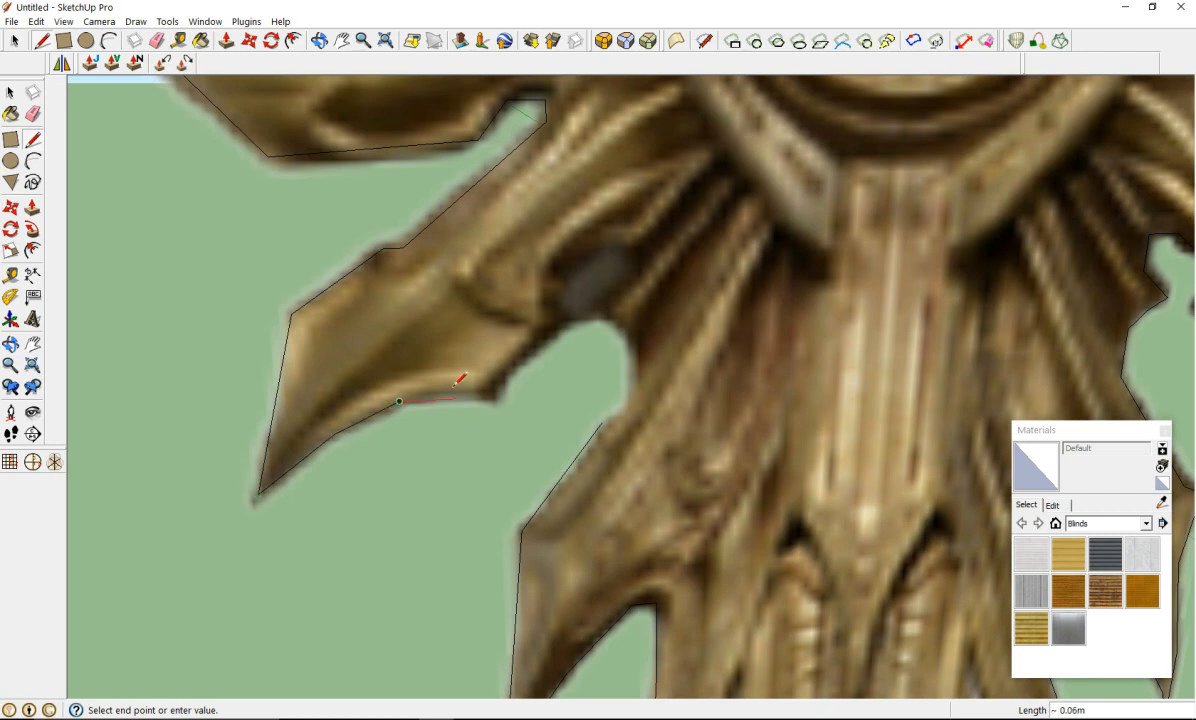
scroll(455, 375, up, 4)
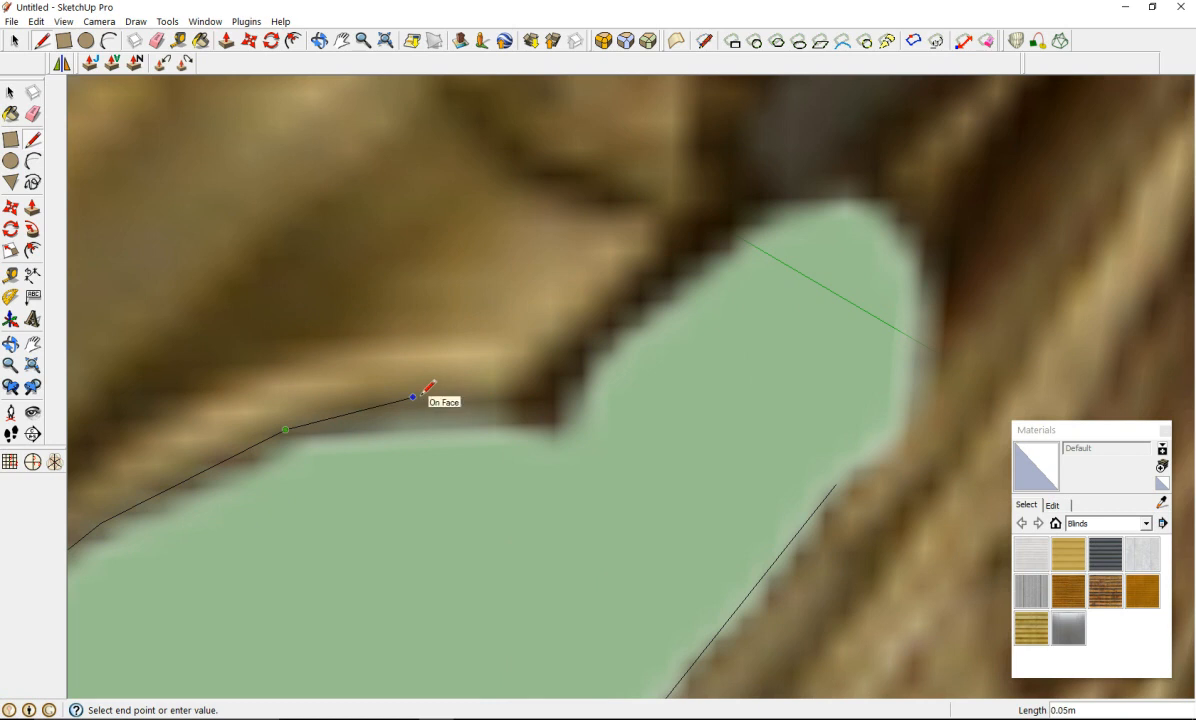
click(538, 420)
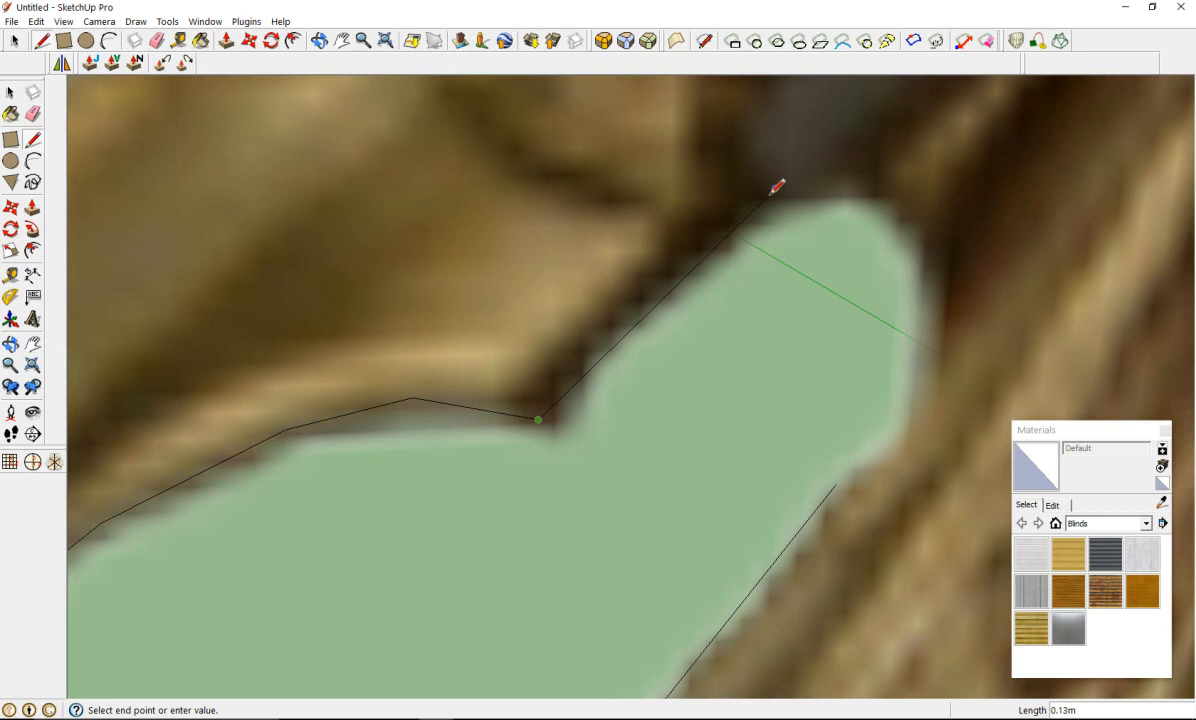
Step: Trace around the rounded inner end of the gap below the third spike and close the outline at the loose edge
click(873, 187)
click(934, 400)
click(836, 484)
scroll(761, 432, down, 10)
scroll(758, 438, down, 9)
scroll(802, 452, up, 9)
right_click(625, 292)
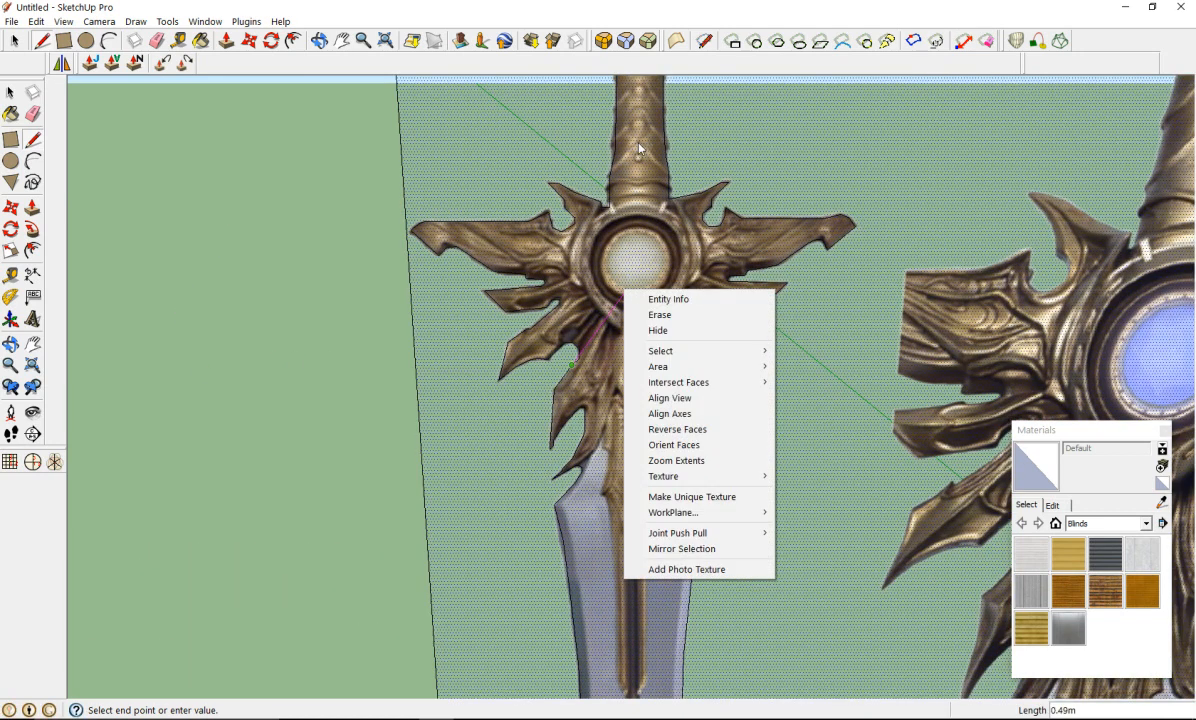
click(268, 342)
Step: Erase the stray line segments running from the third spike's gap out past the reference image's border
scroll(528, 365, down, 3)
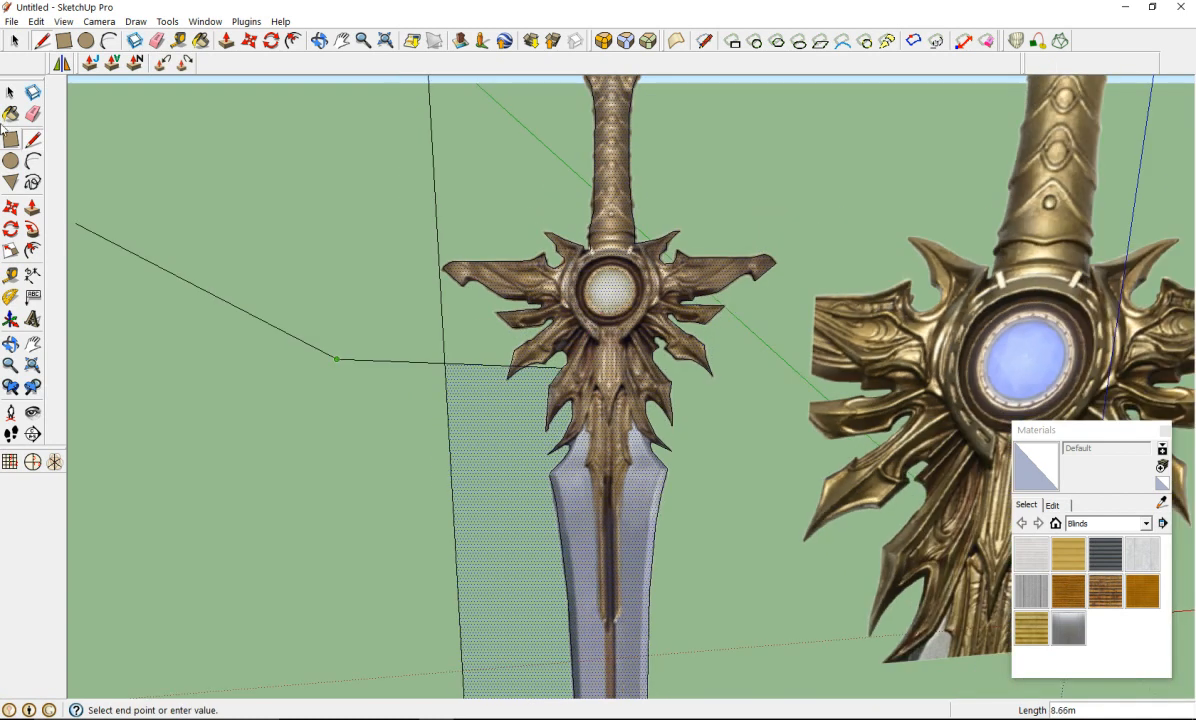
click(33, 114)
drag(401, 337, 402, 334)
drag(483, 384, 480, 341)
scroll(499, 379, up, 3)
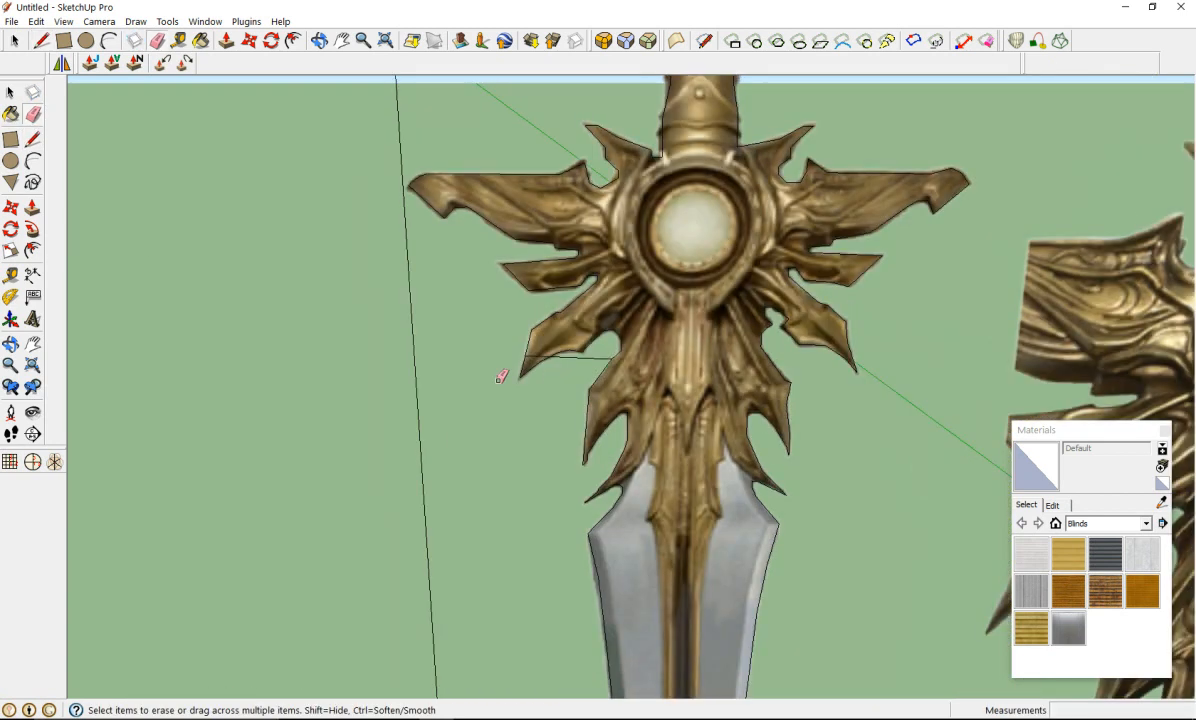
scroll(501, 377, up, 3)
click(601, 320)
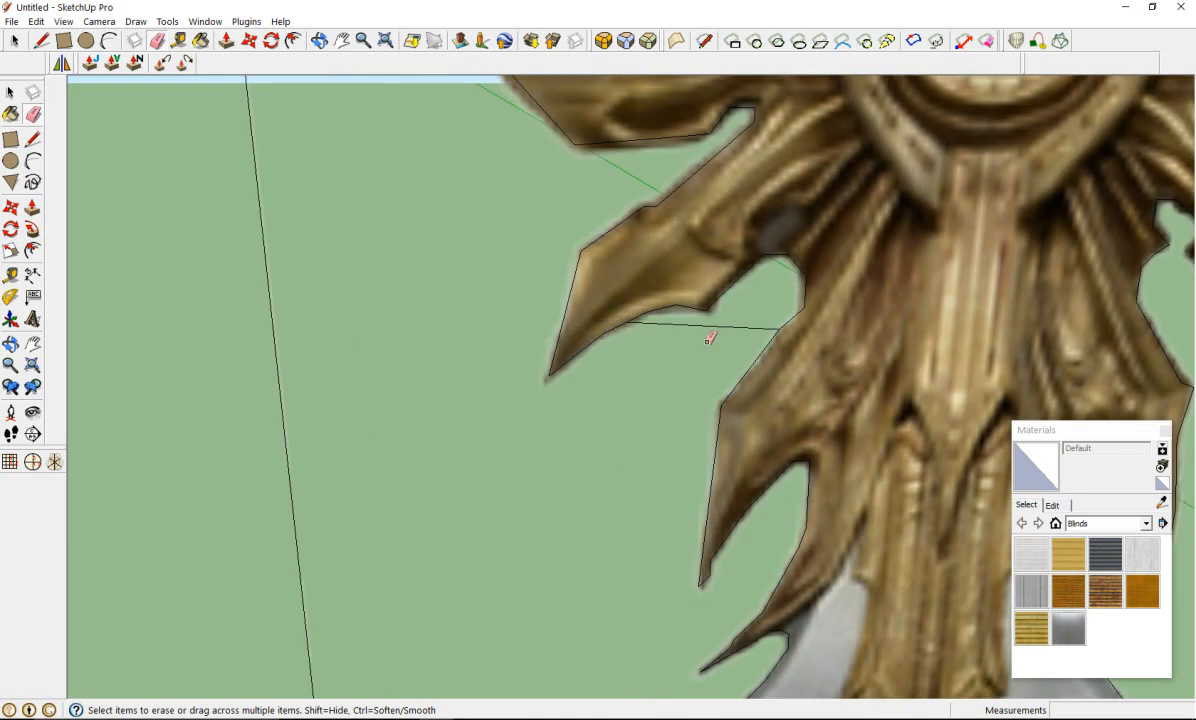
click(708, 325)
scroll(627, 339, down, 5)
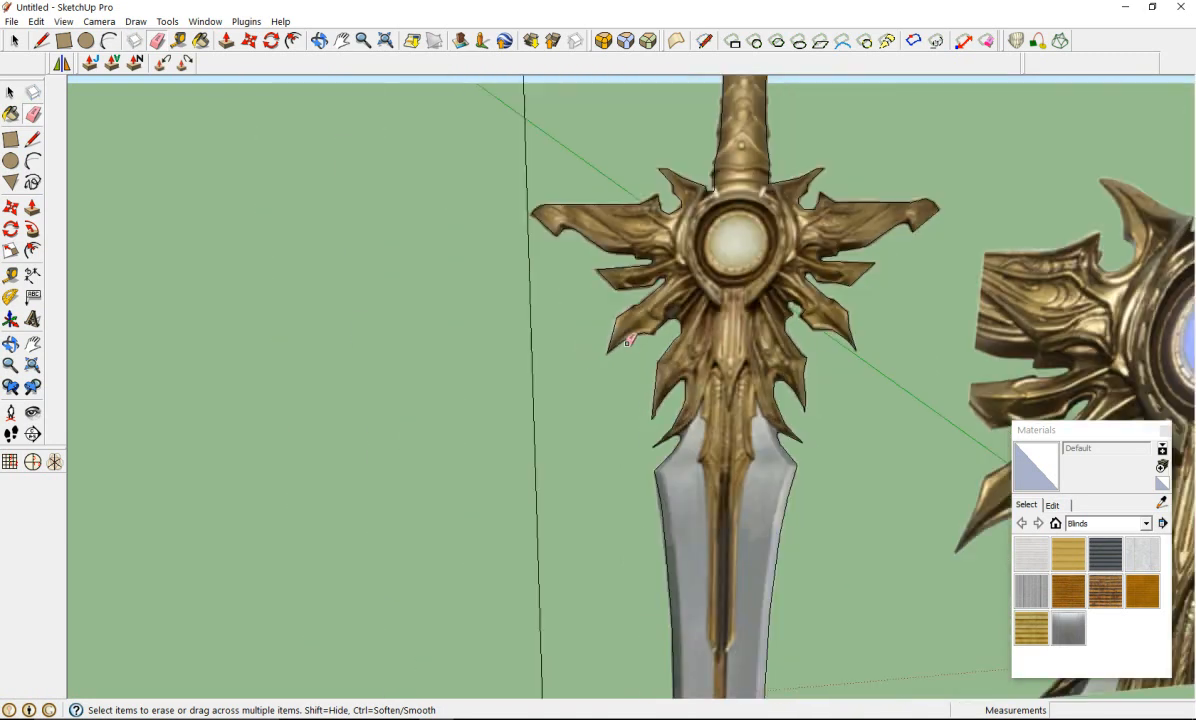
Step: Select the reference image face and check the traced outline from pommel to blade tip for gaps
scroll(763, 297, up, 2)
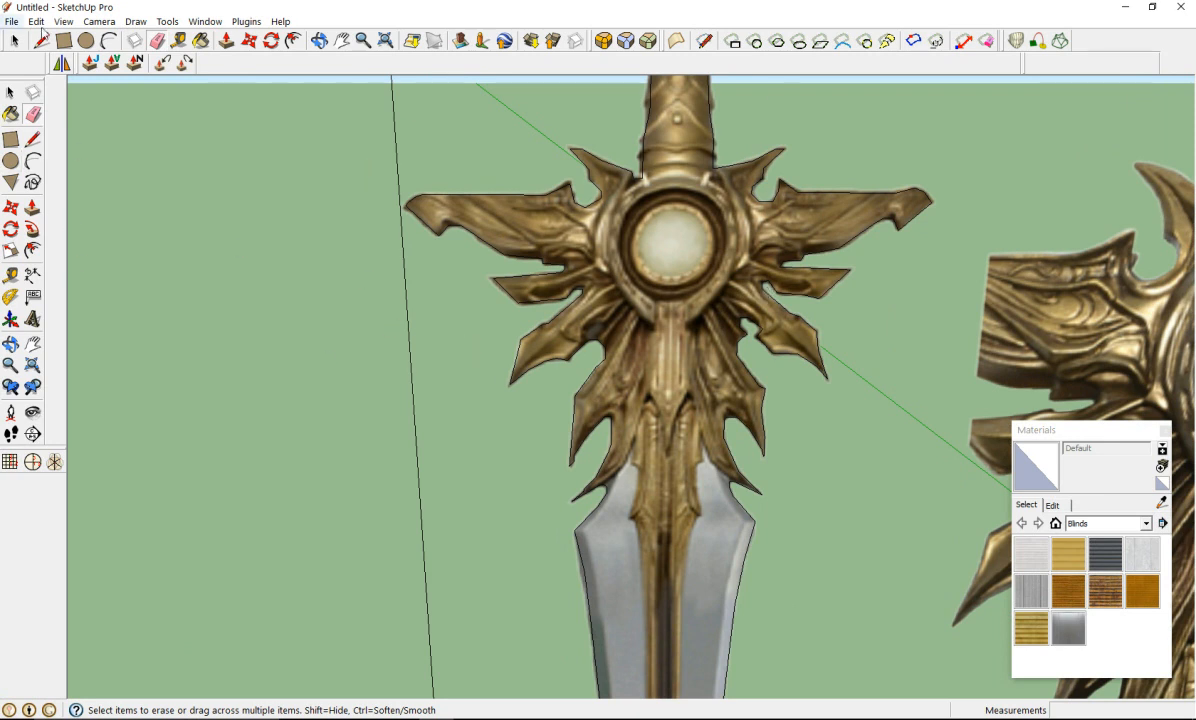
click(10, 93)
click(600, 272)
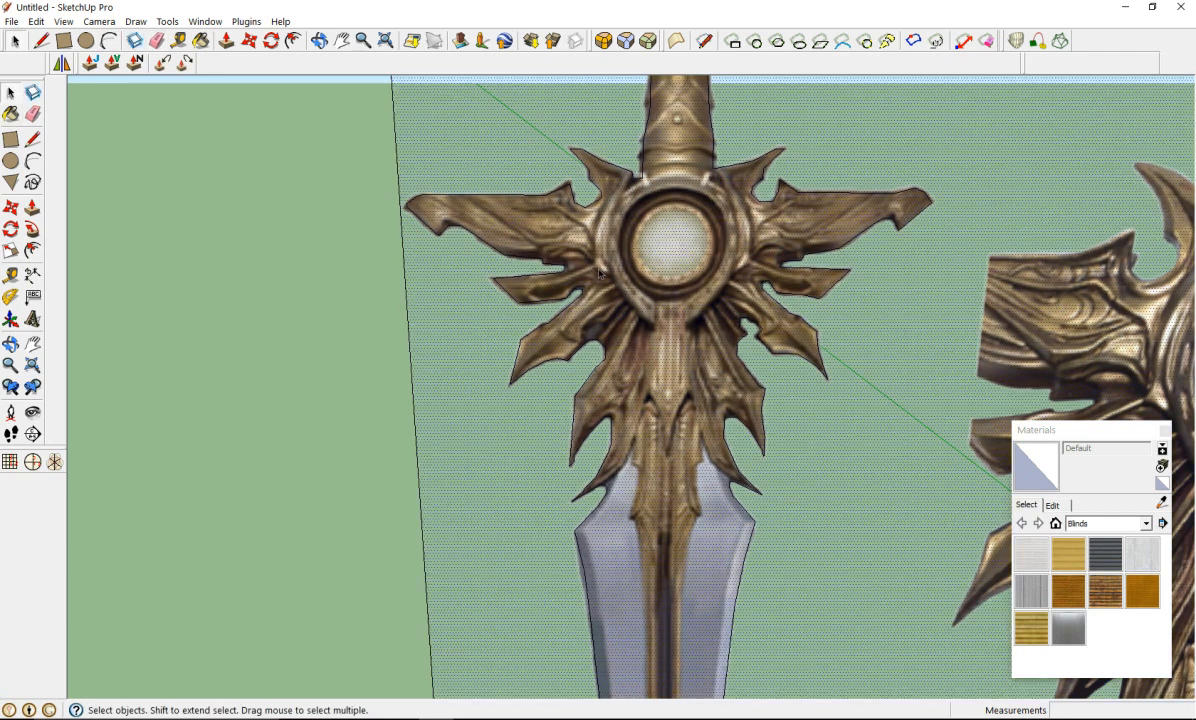
scroll(764, 289, down, 7)
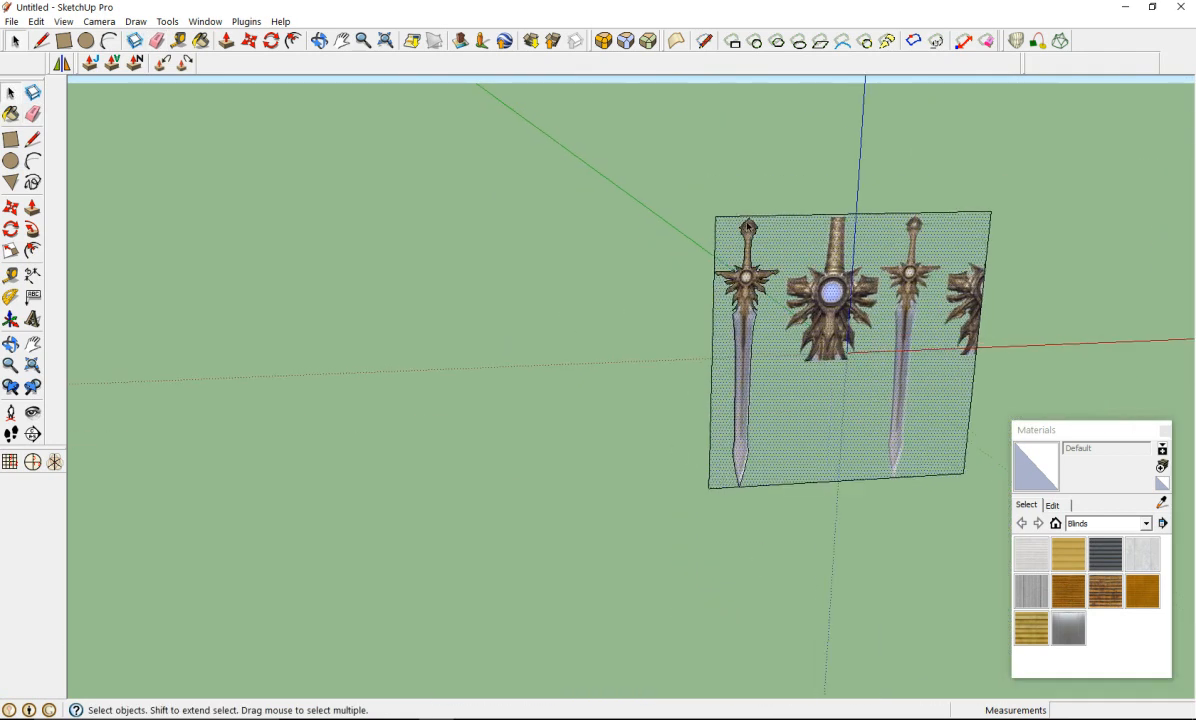
scroll(772, 340, up, 5)
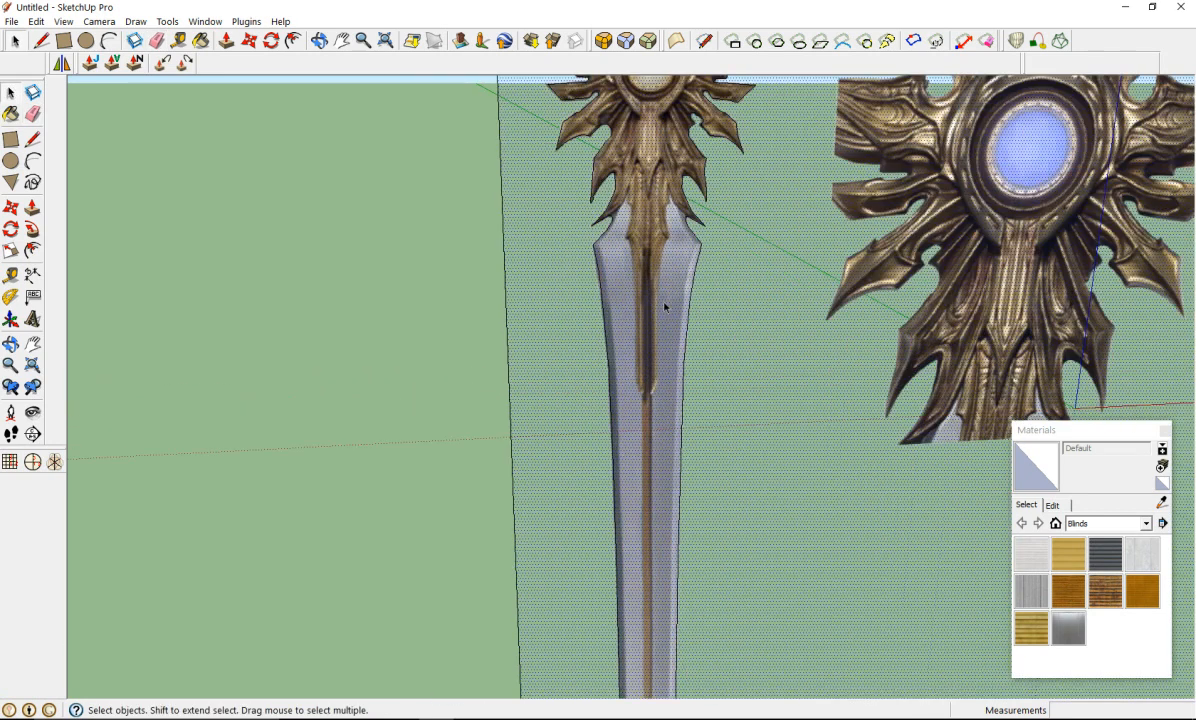
scroll(667, 306, down, 5)
scroll(448, 368, up, 5)
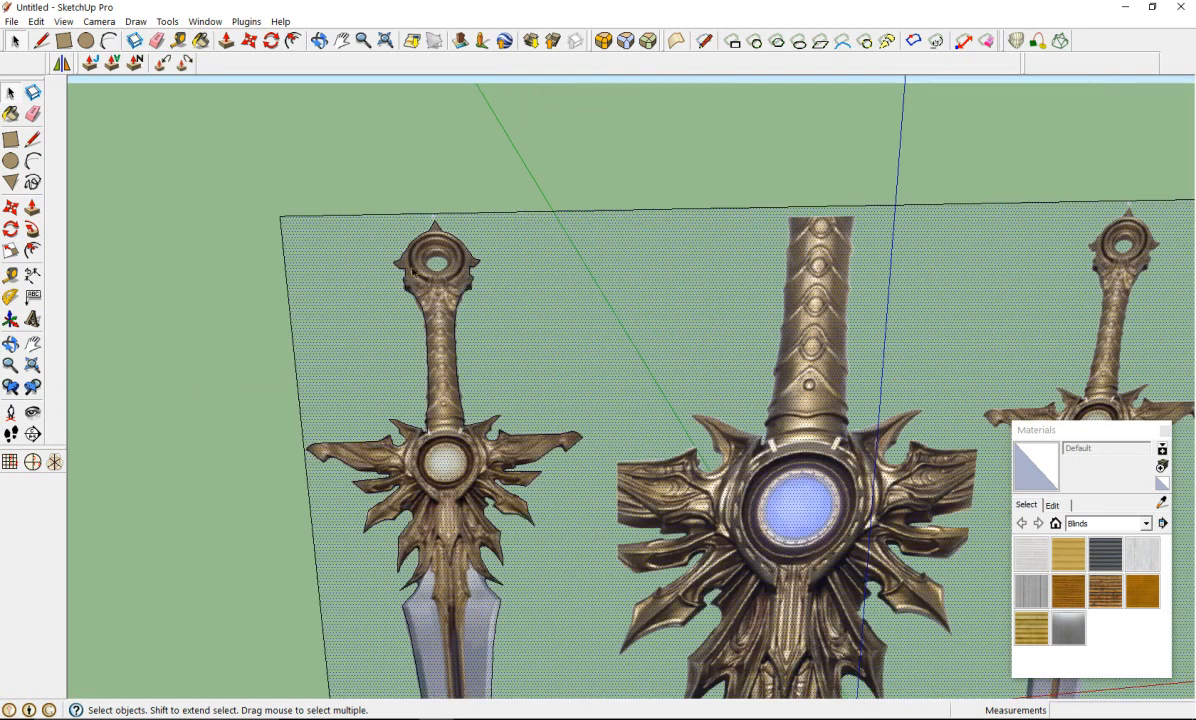
scroll(448, 250, up, 4)
scroll(436, 272, down, 2)
scroll(436, 272, down, 5)
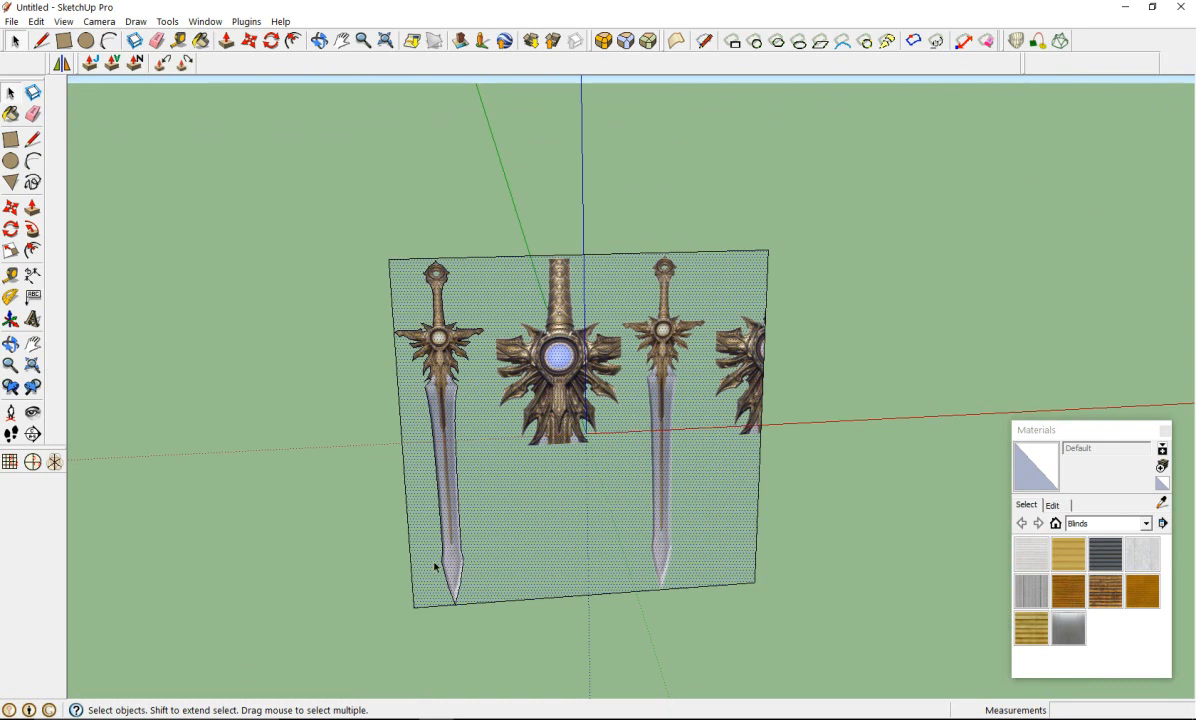
scroll(435, 566, up, 3)
scroll(433, 110, down, 4)
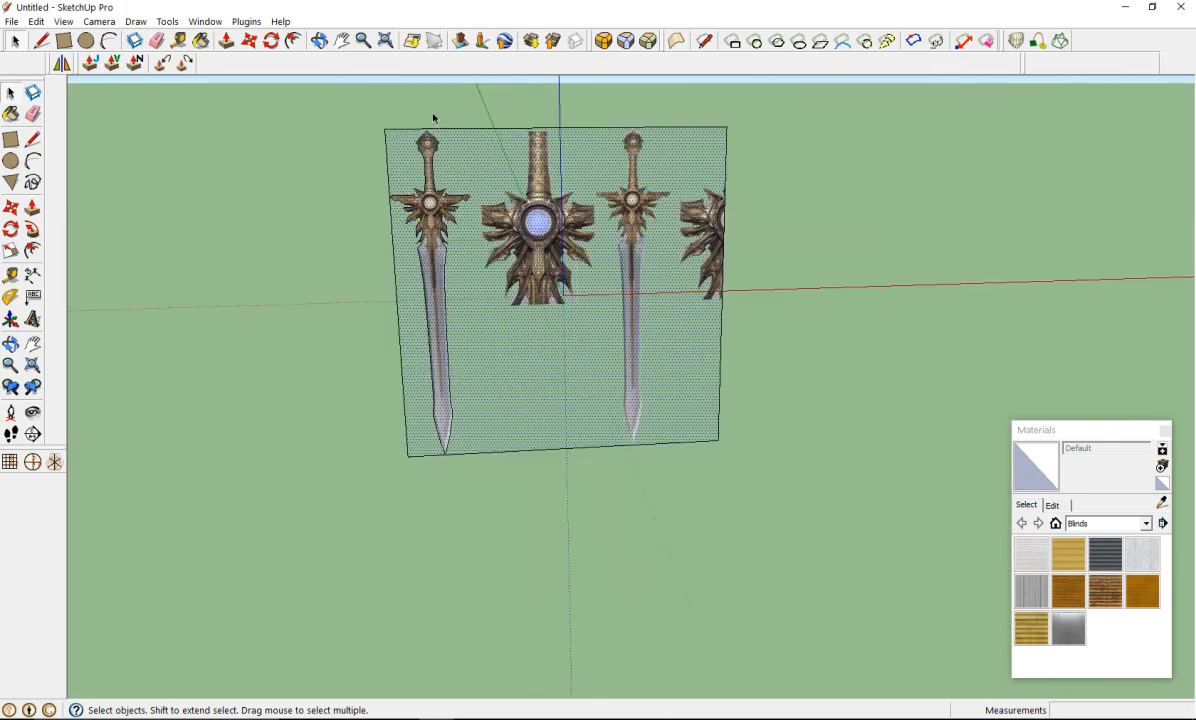
scroll(433, 118, up, 3)
scroll(441, 229, up, 5)
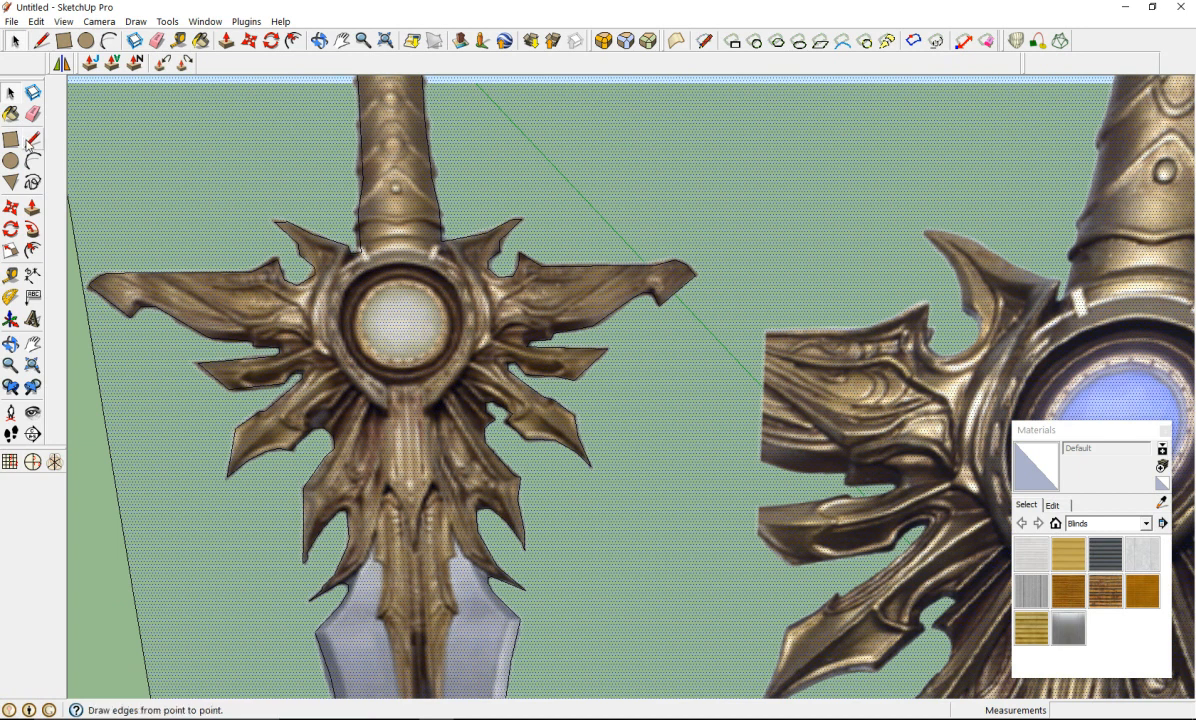
Step: Select the image face together with its bounding edges, examine the highlighted sword outline, and clear the selection
click(92, 441)
click(214, 217)
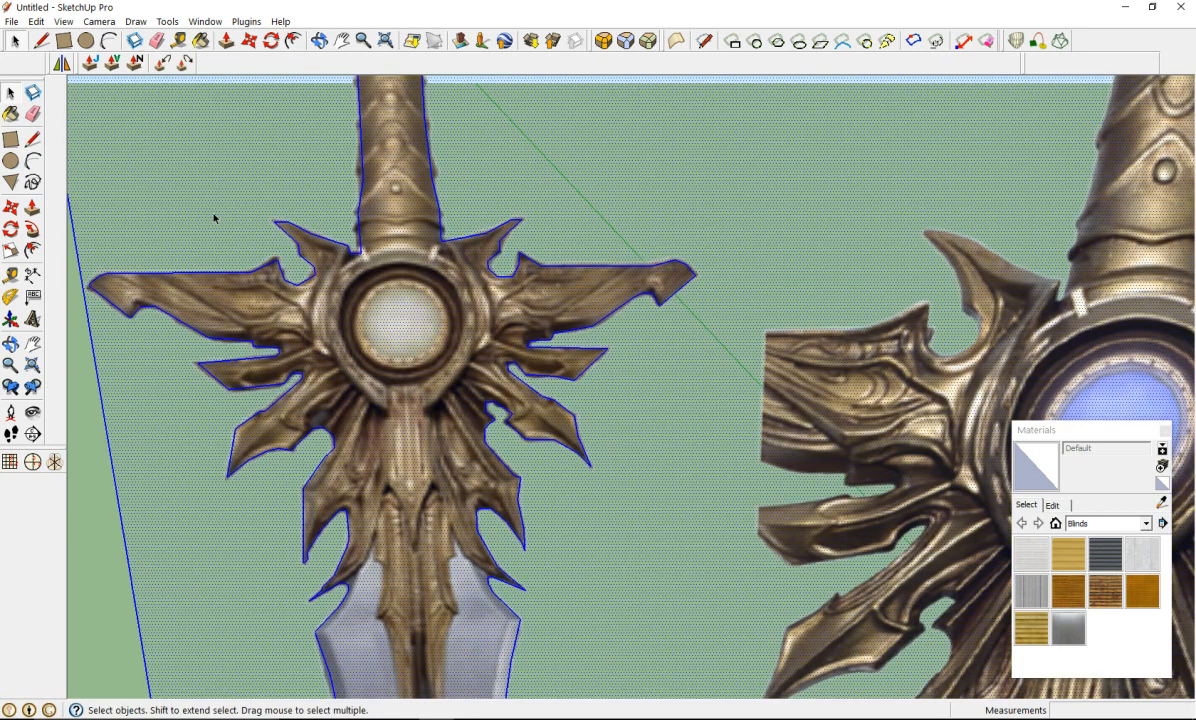
scroll(520, 395, down, 5)
scroll(381, 260, up, 4)
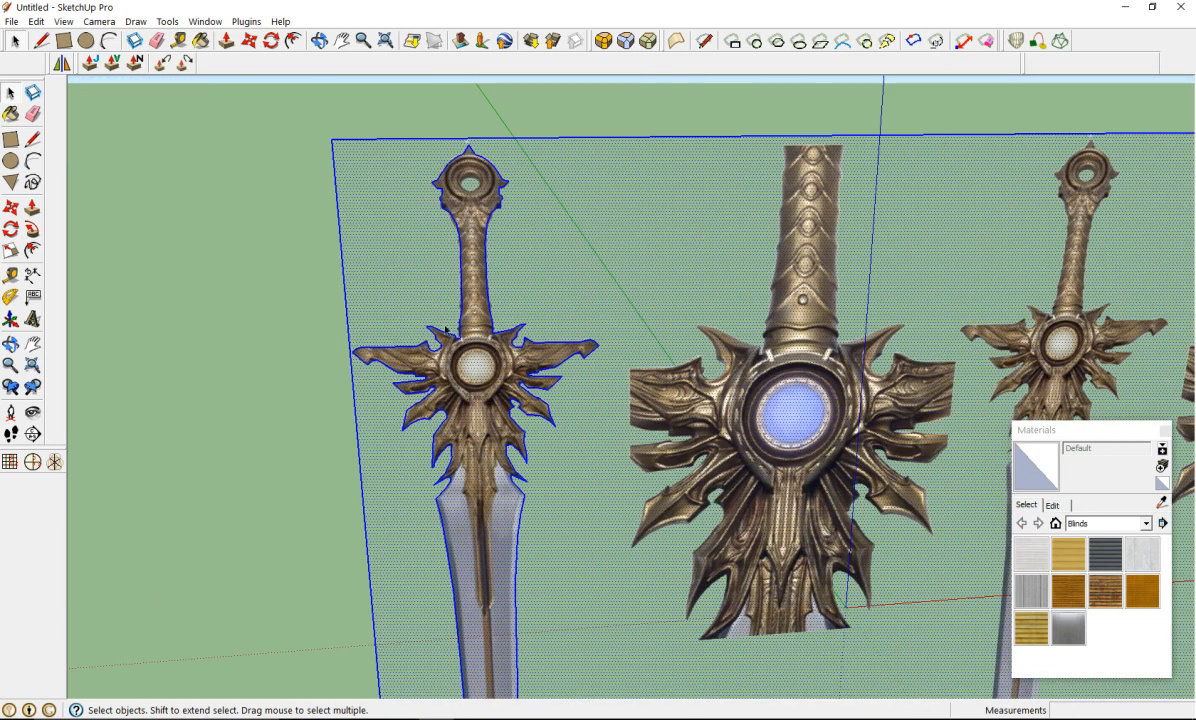
click(200, 232)
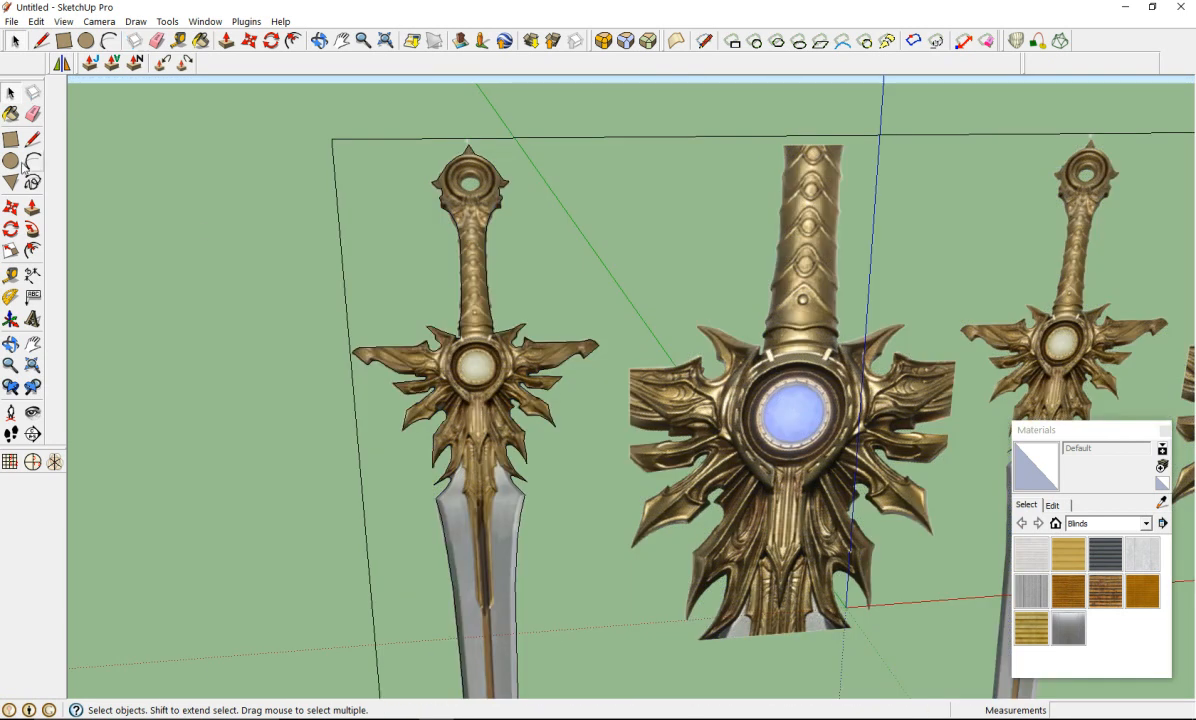
Step: Draw a line about 0.87 m long across the blade between its two shoulder corners
click(32, 140)
click(437, 496)
click(519, 493)
right_click(471, 516)
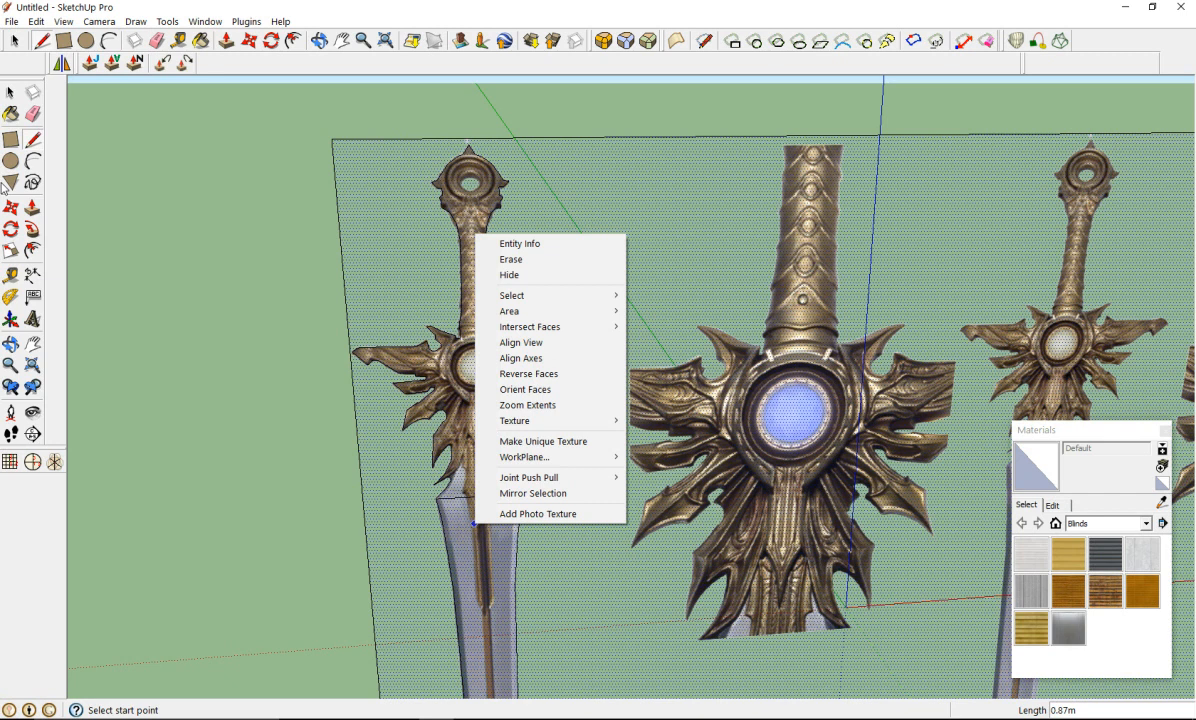
click(267, 357)
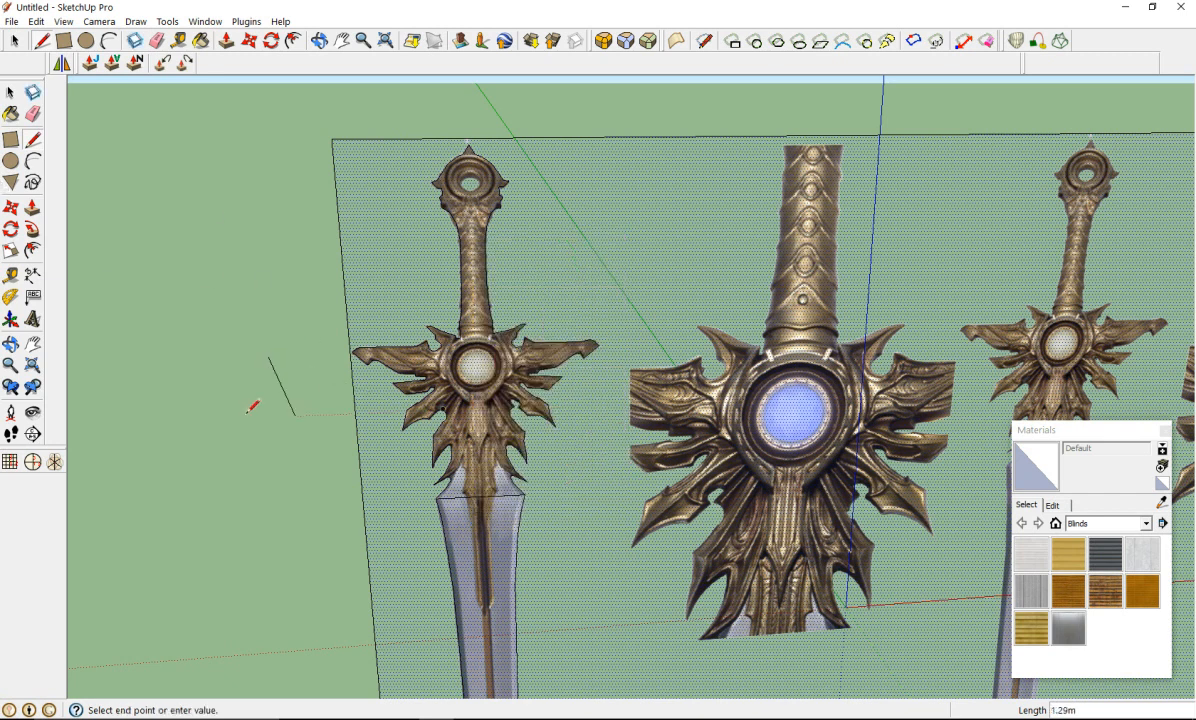
Step: Erase the line across the blade's shoulders and examine the bare sword outline from both sides
click(33, 114)
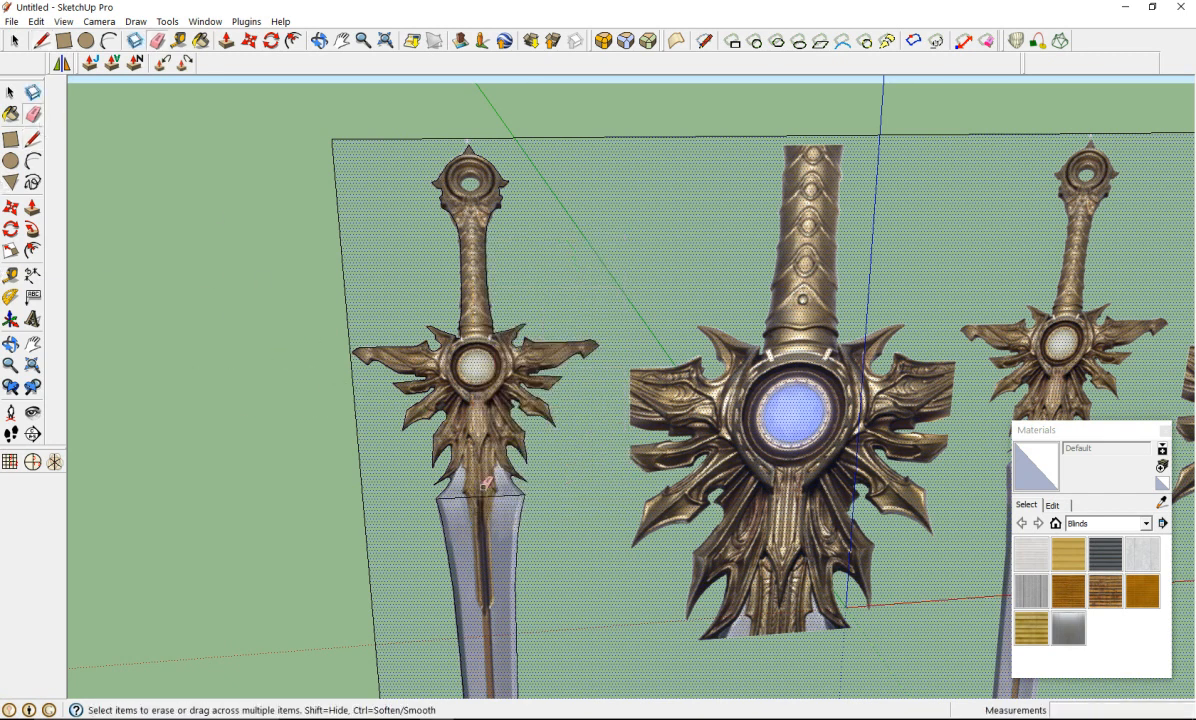
key(Delete)
mouse_move(328, 552)
middle_down()
mouse_move(507, 553)
mouse_move(690, 440)
mouse_move(886, 342)
mouse_move(573, 219)
middle_up()
scroll(440, 307, down, 5)
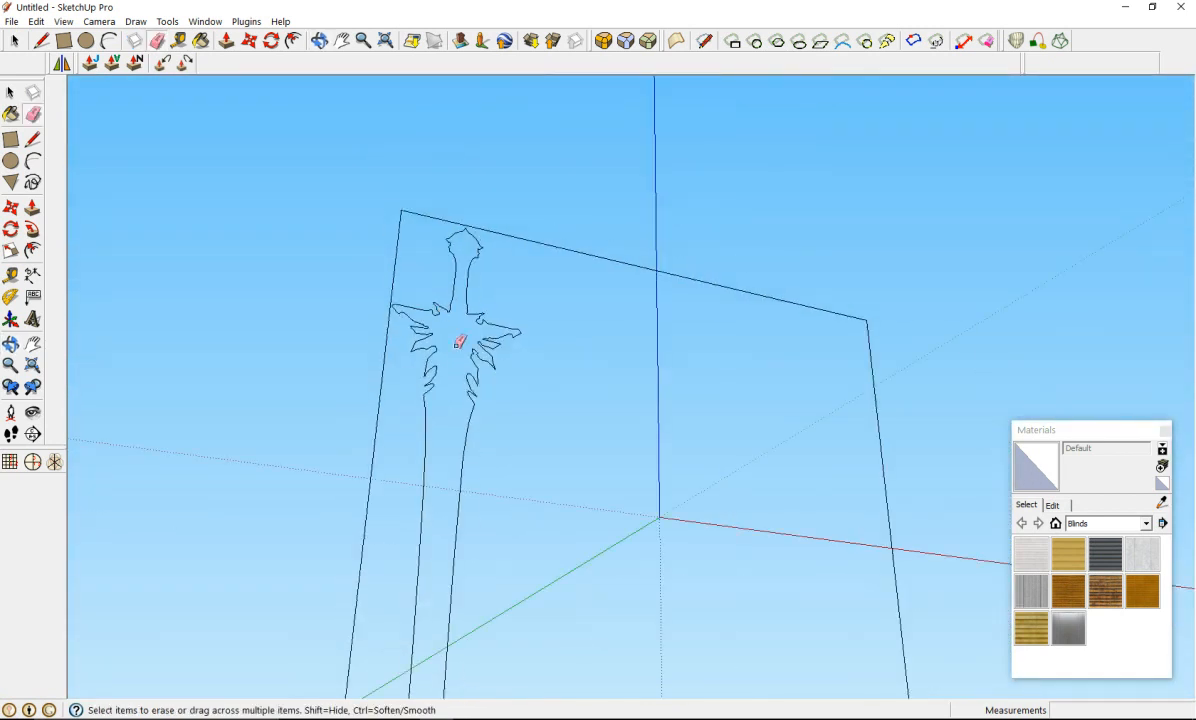
scroll(443, 393, up, 4)
middle_drag(526, 273, 434, 492)
scroll(448, 272, down, 6)
scroll(438, 217, up, 3)
scroll(436, 218, up, 4)
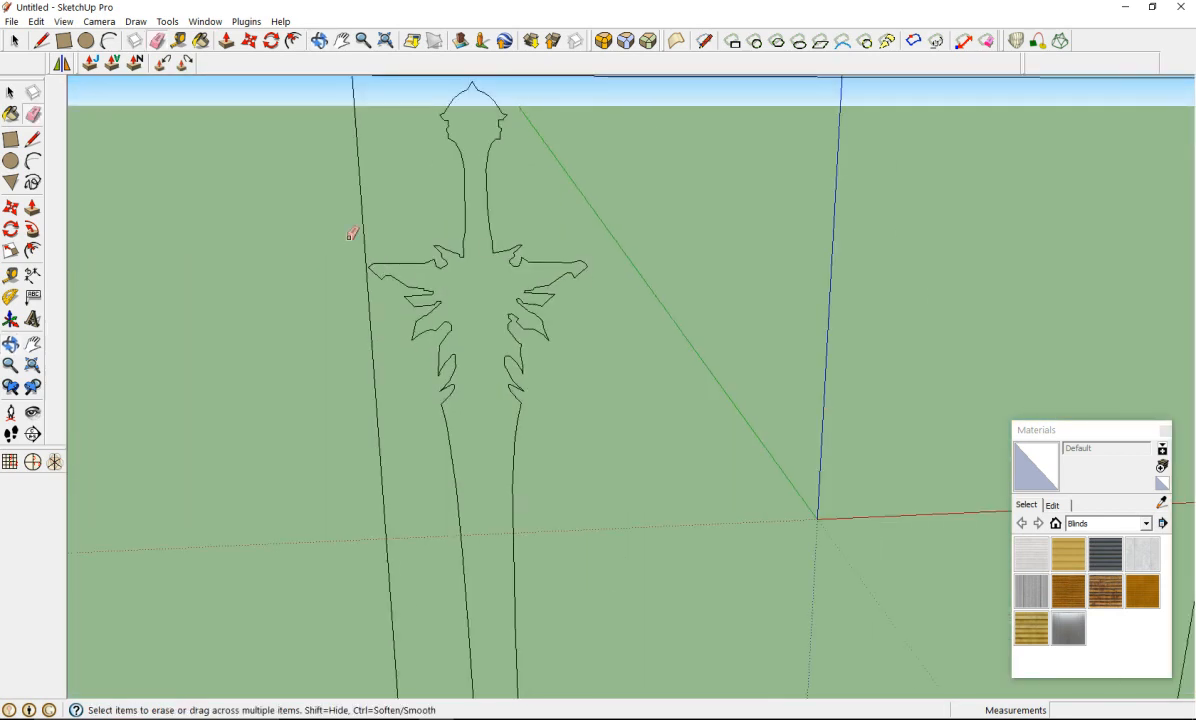
Step: Redraw the line, about 0.87 m, between the blade's shoulder corners and inspect the resulting sword faces from several angles
click(34, 141)
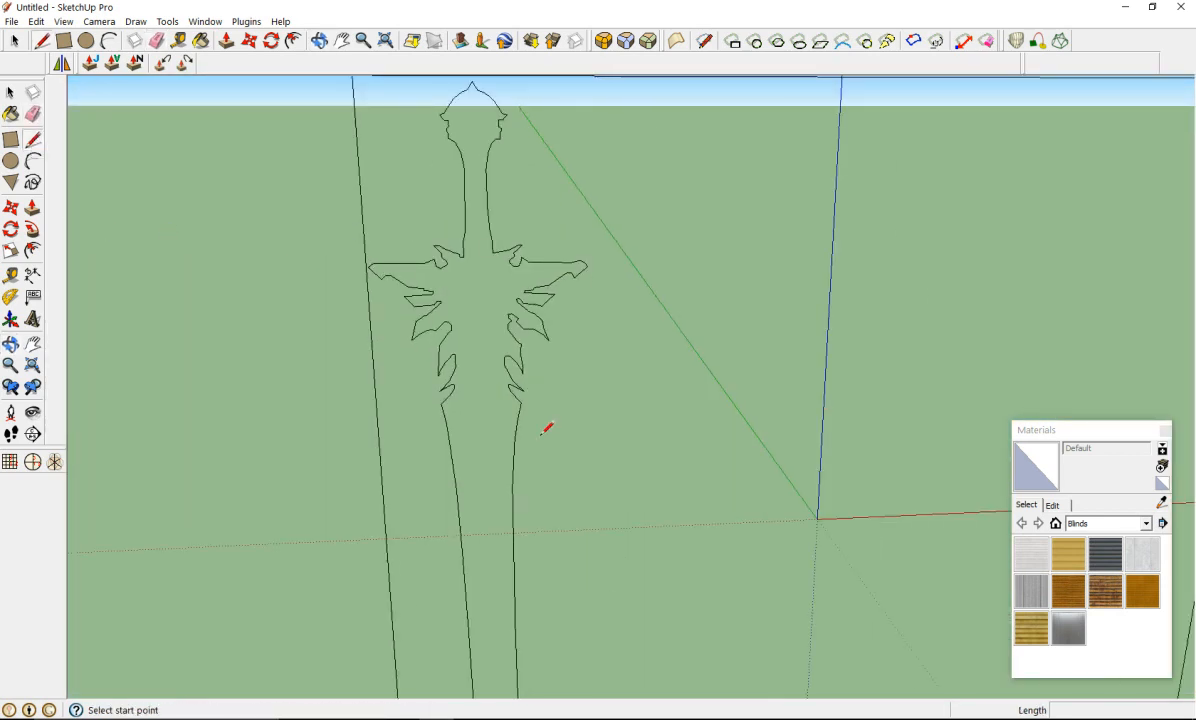
click(443, 404)
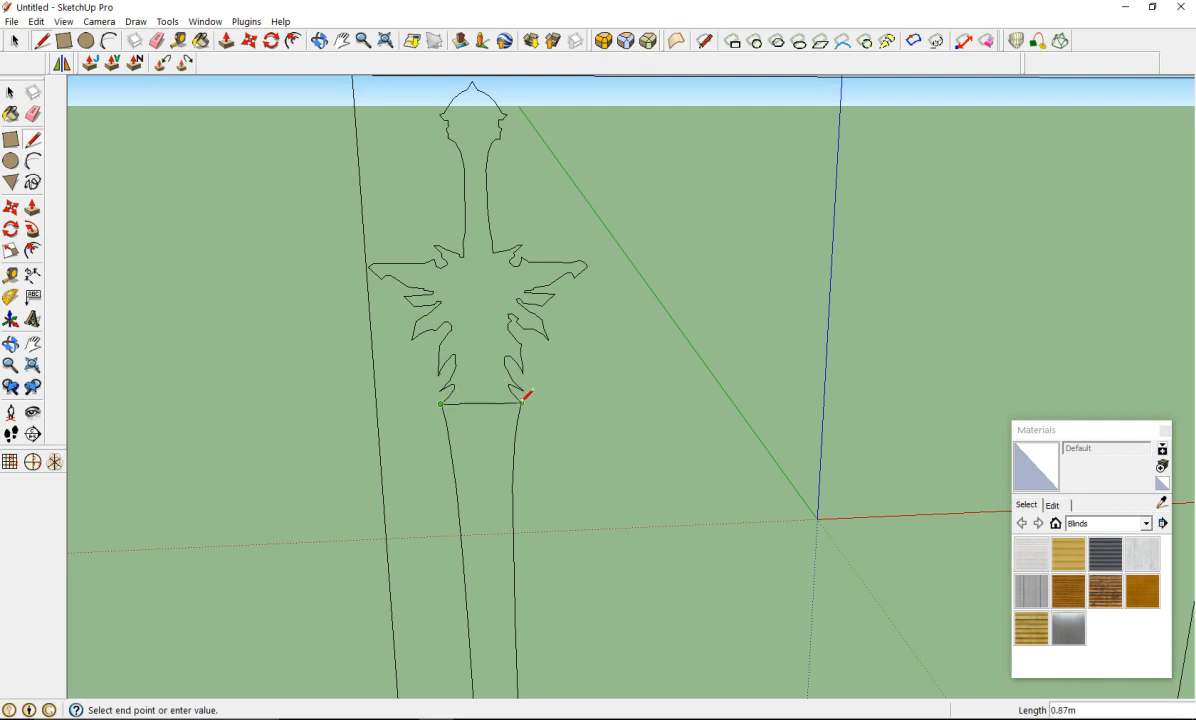
click(521, 403)
scroll(437, 360, down, 5)
scroll(518, 390, up, 2)
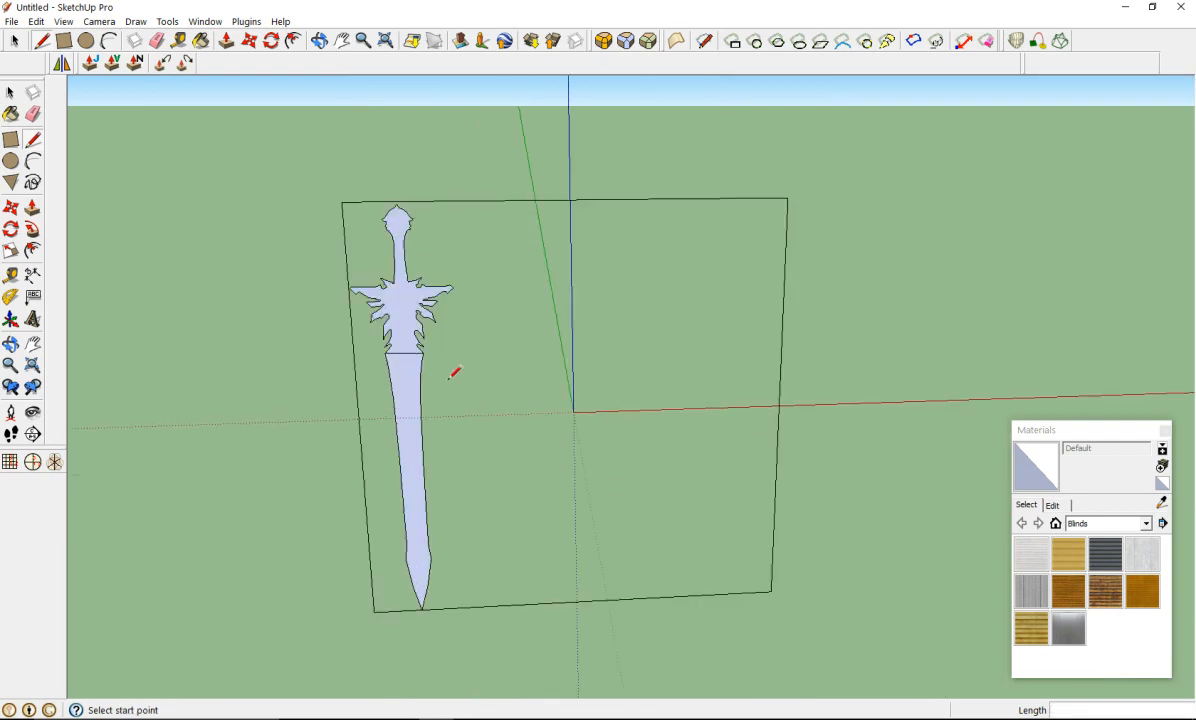
middle_drag(390, 400, 1170, 308)
mouse_move(410, 374)
middle_down()
mouse_move(940, 372)
mouse_move(71, 397)
mouse_move(790, 411)
mouse_move(481, 475)
mouse_move(703, 445)
mouse_move(411, 448)
mouse_move(998, 373)
mouse_move(758, 347)
middle_up()
scroll(697, 410, down, 3)
scroll(707, 408, up, 1)
scroll(770, 330, up, 6)
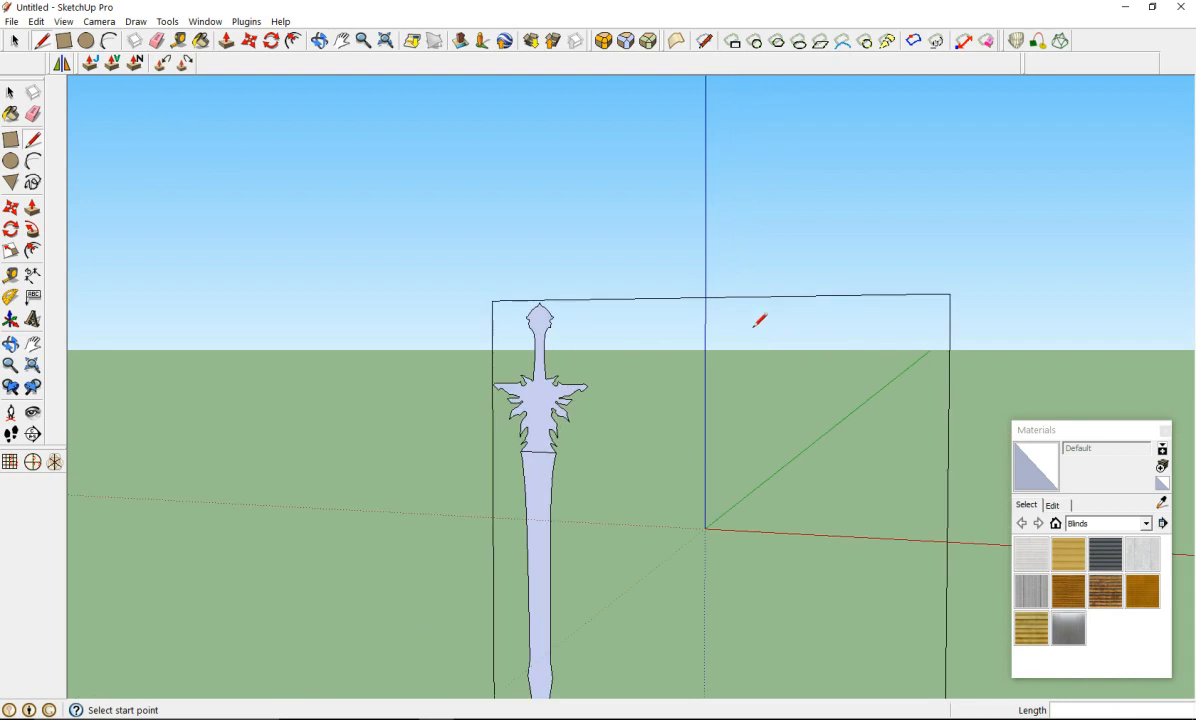
scroll(532, 546, down, 2)
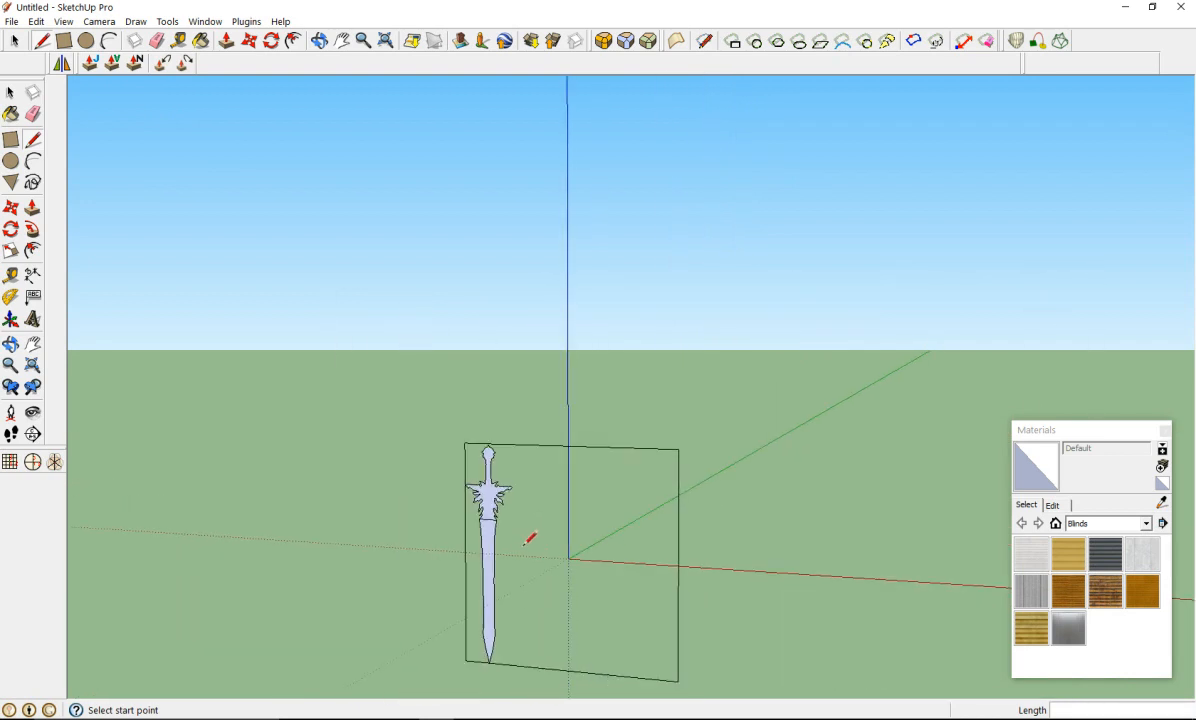
Step: Undo the redrawn shoulder line and the erasure before it to bring back the reference image
key(ctrl+z)
key(ctrl+z)
scroll(500, 455, up, 6)
right_click(500, 455)
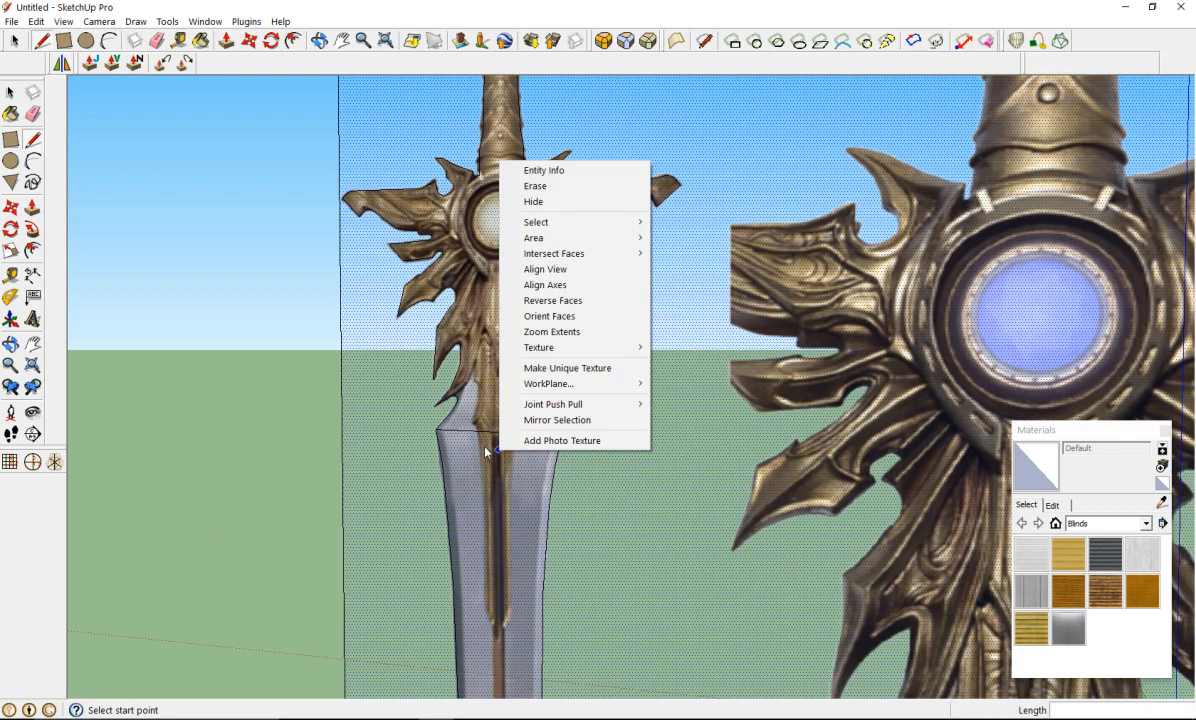
right_click(385, 461)
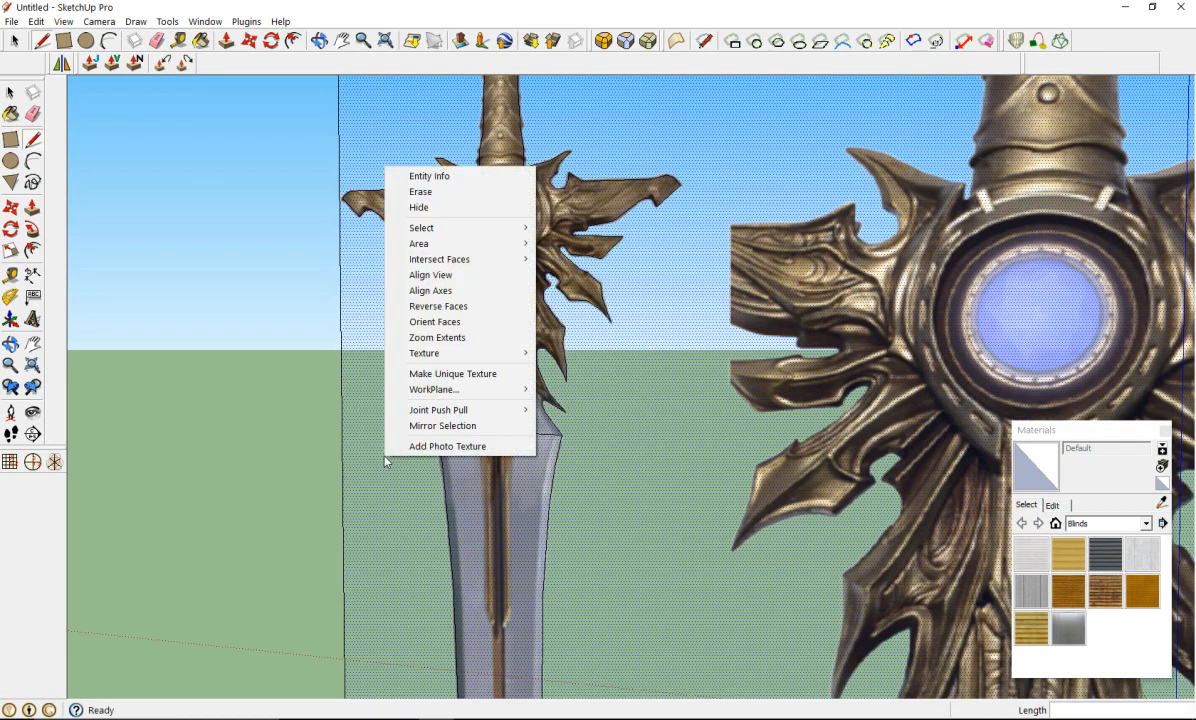
key(Escape)
Step: Try erasing the image's border edge beside the sword, undo that, and erase the line across the blade's shoulders instead
key(e)
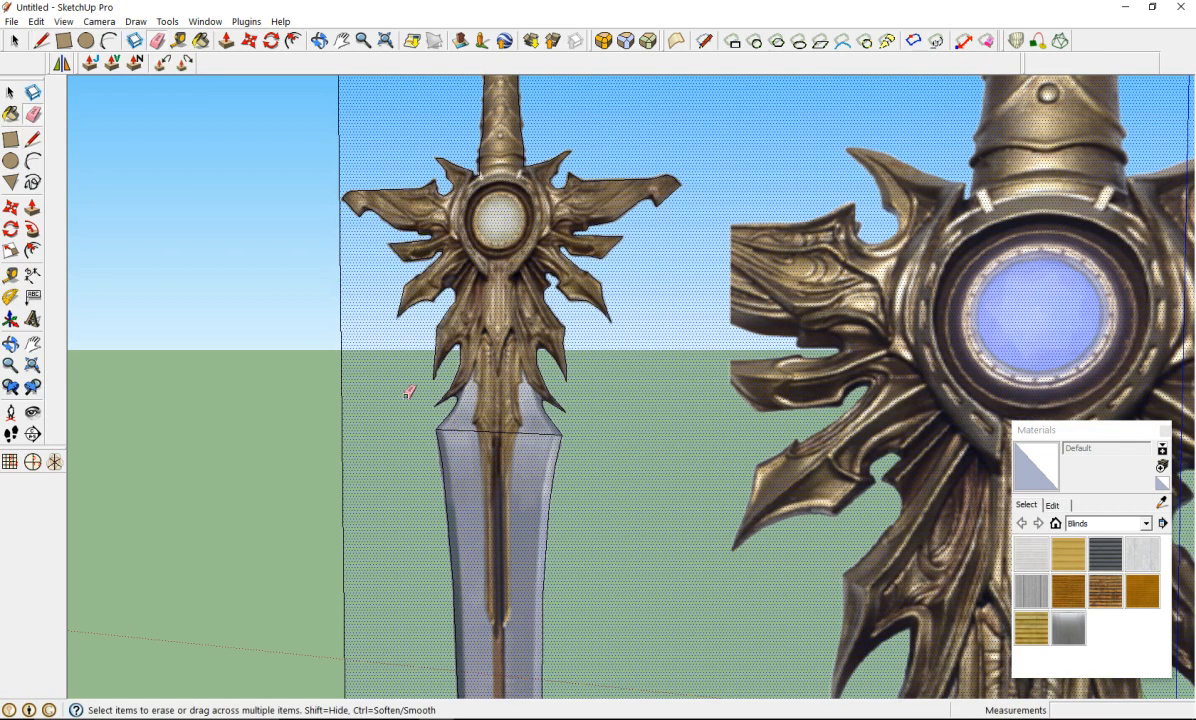
click(340, 344)
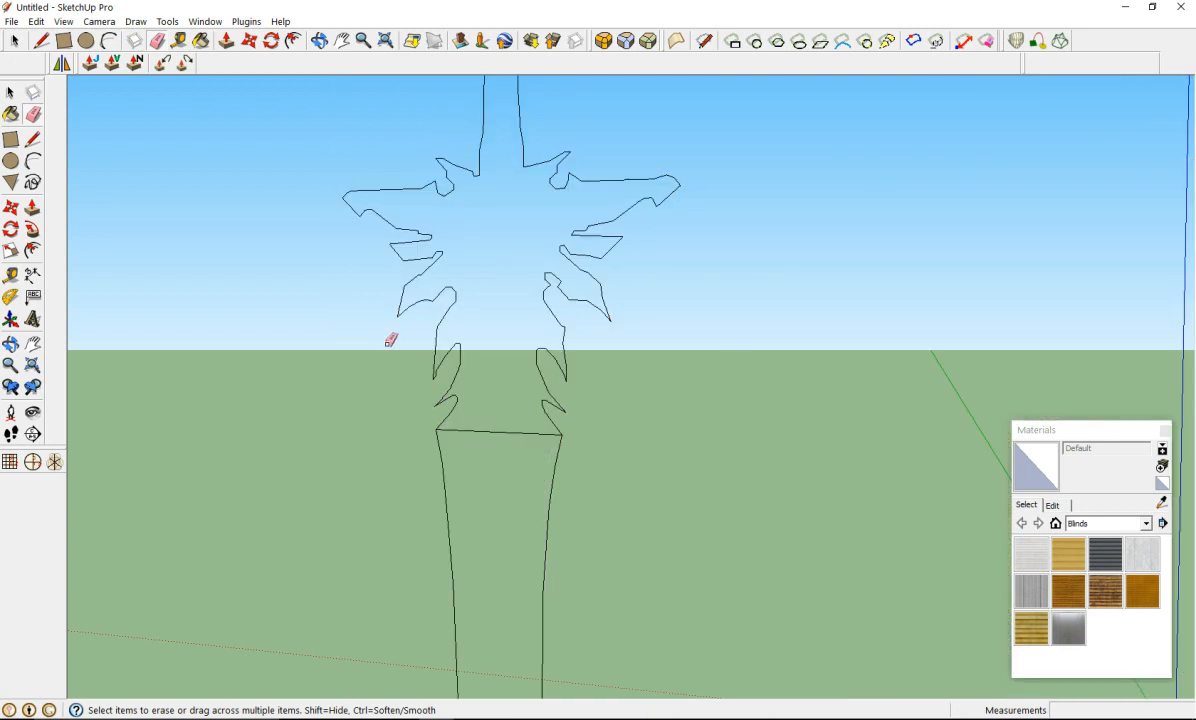
key(ctrl+z)
click(480, 435)
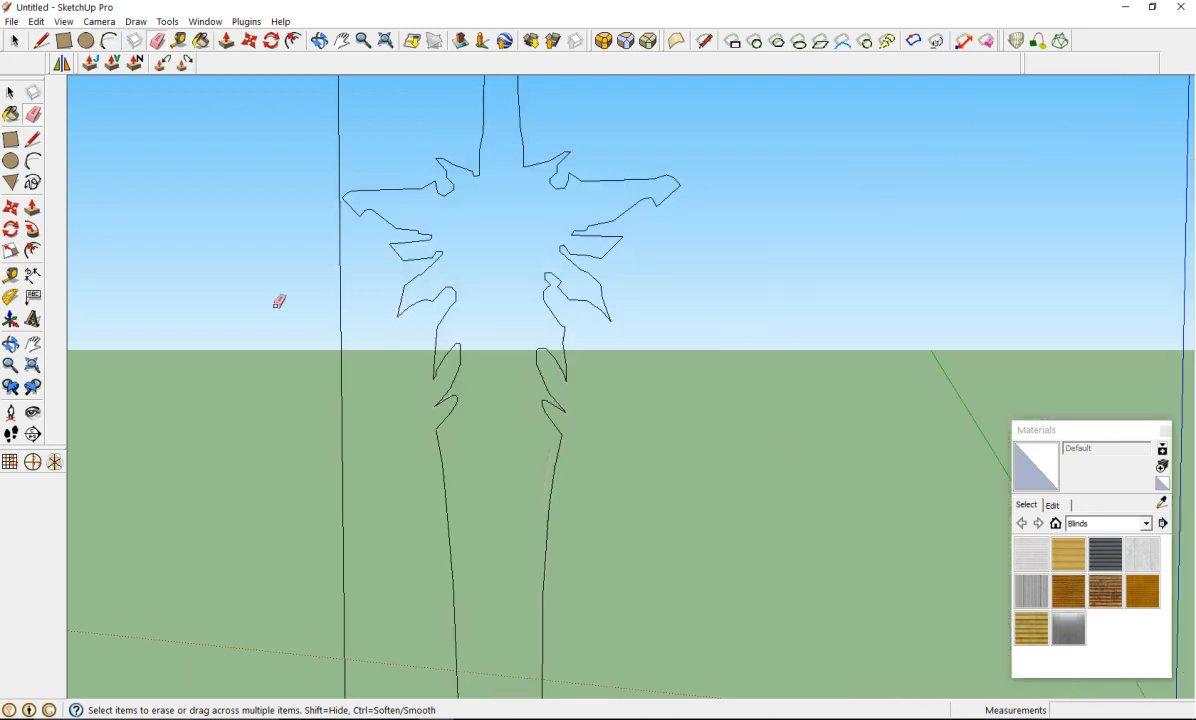
Step: Undo the last erasure to restore the textured reference image face inside the rectangle
scroll(305, 270, down, 6)
scroll(376, 286, down, 3)
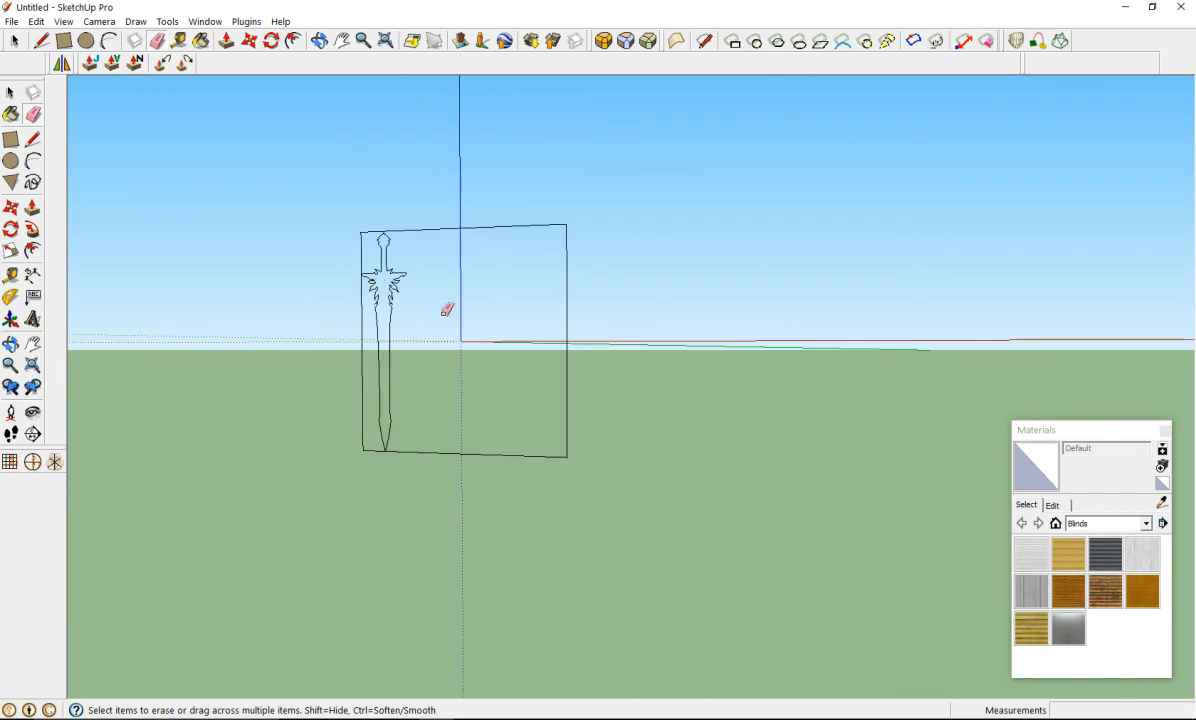
key(ctrl+z)
scroll(407, 325, up, 5)
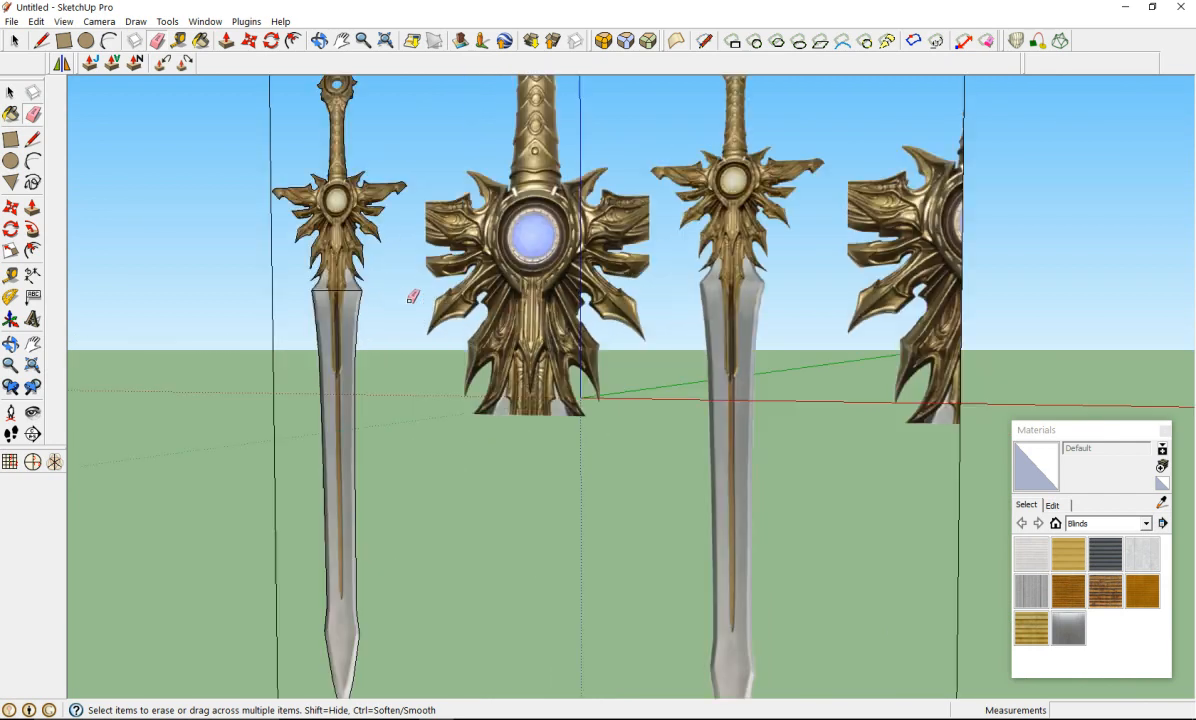
scroll(325, 286, up, 2)
mouse_move(326, 288)
middle_down()
mouse_move(347, 328)
mouse_move(553, 348)
mouse_move(380, 301)
middle_up()
scroll(380, 301, down, 4)
scroll(340, 245, up, 6)
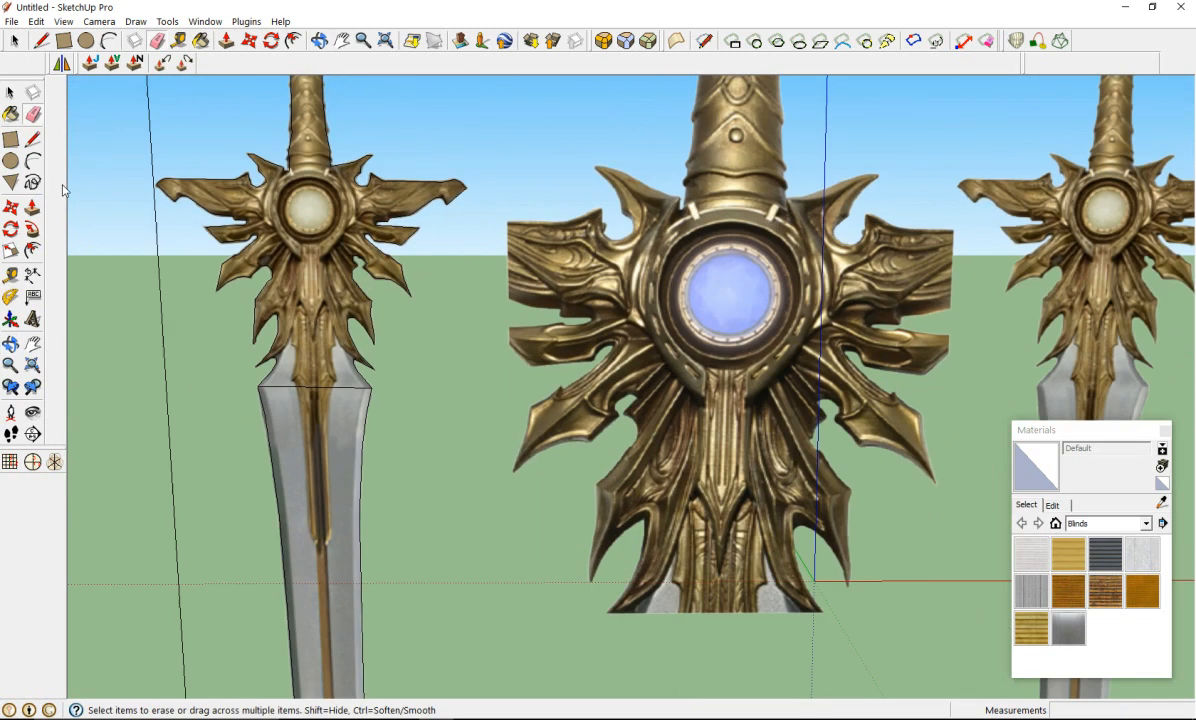
Step: Try a dividing line about 0.65 m long across the sword, just above the crossline at the blade's shoulders
click(33, 139)
click(33, 160)
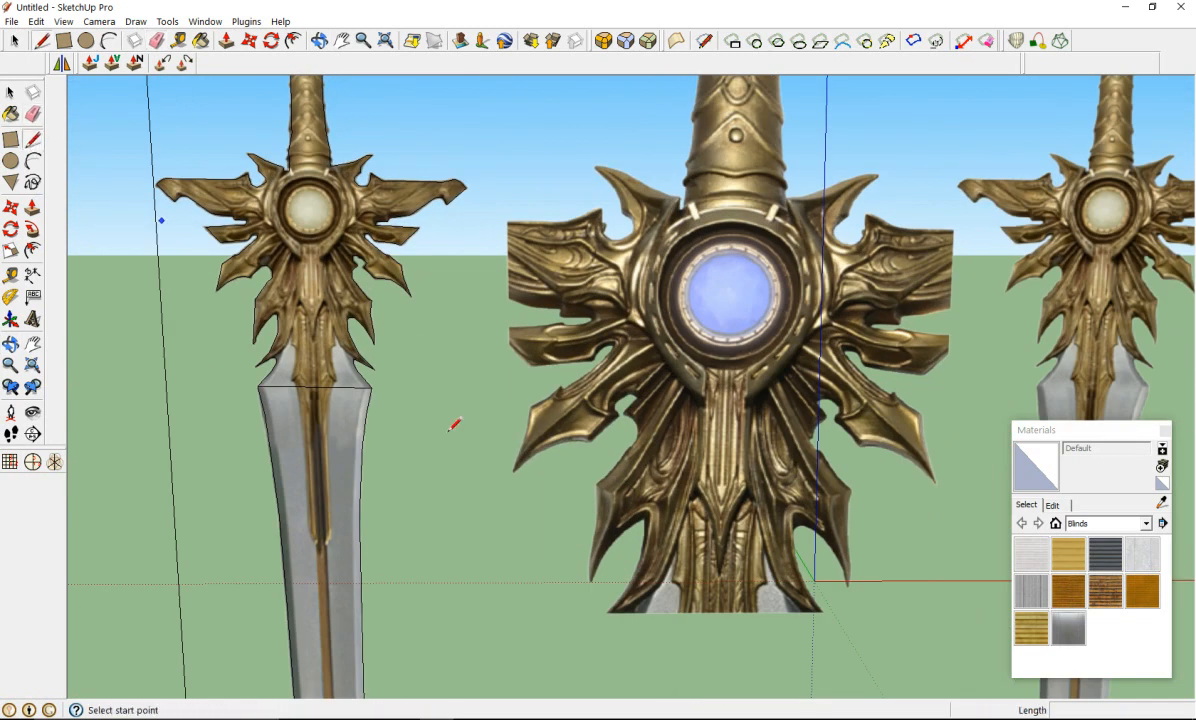
click(263, 371)
click(355, 367)
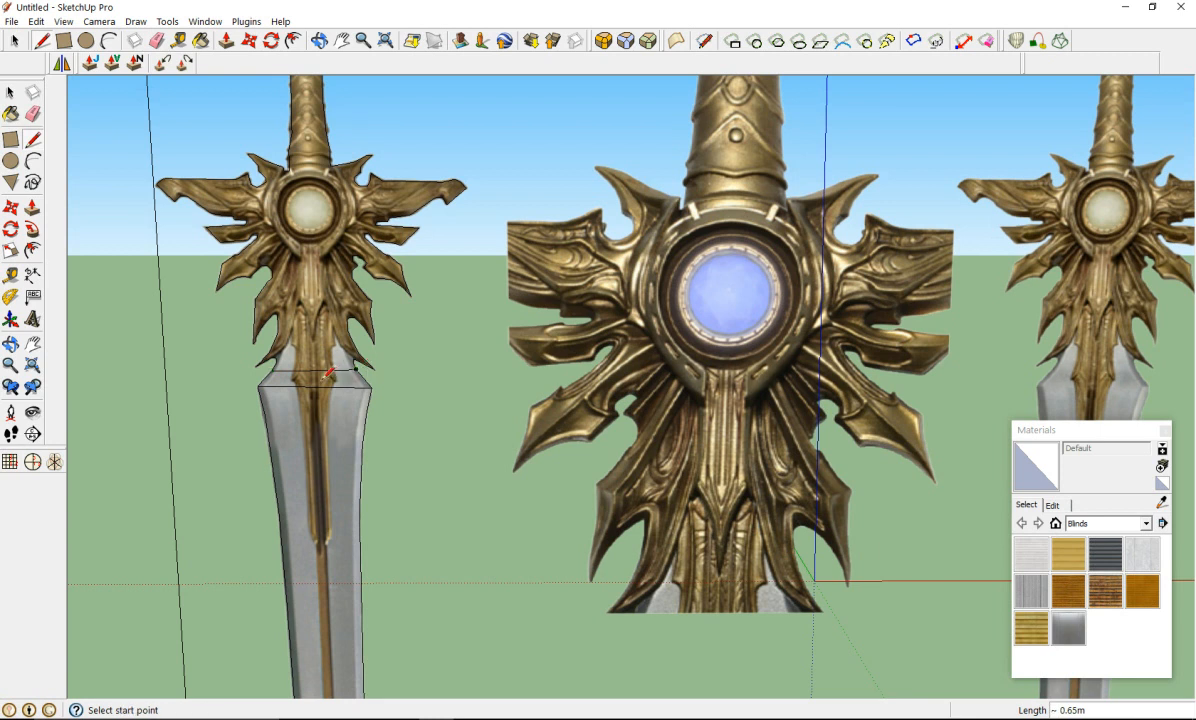
key(space)
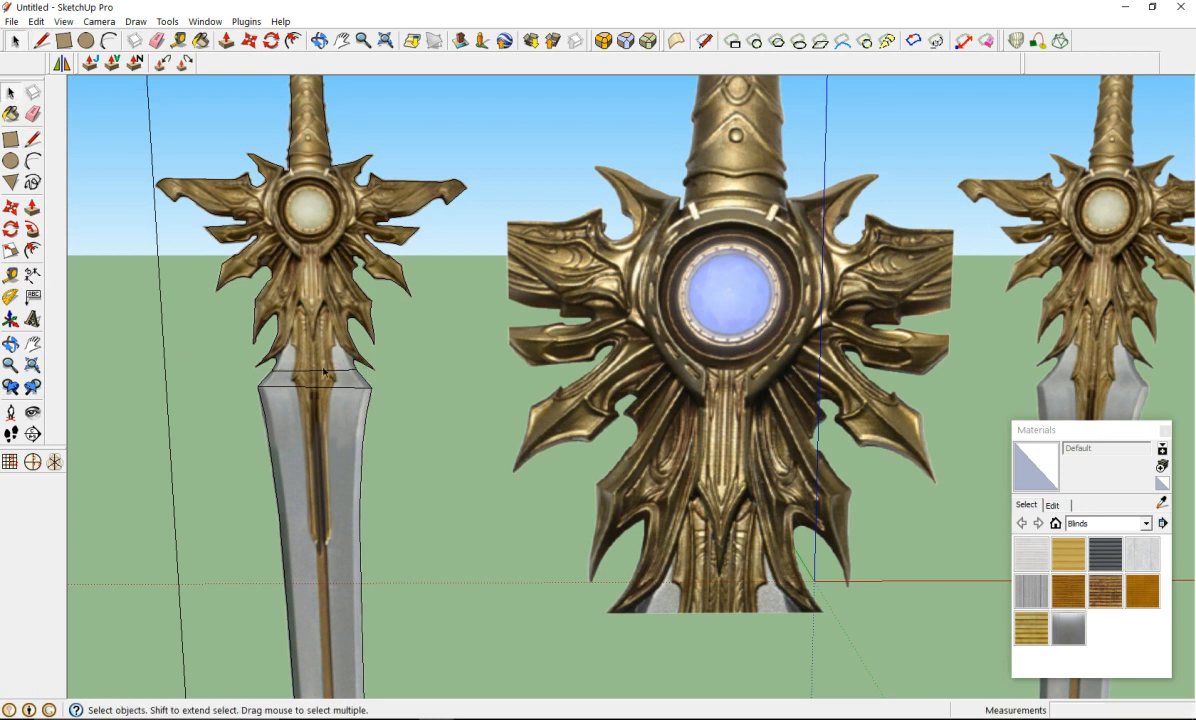
right_click(192, 414)
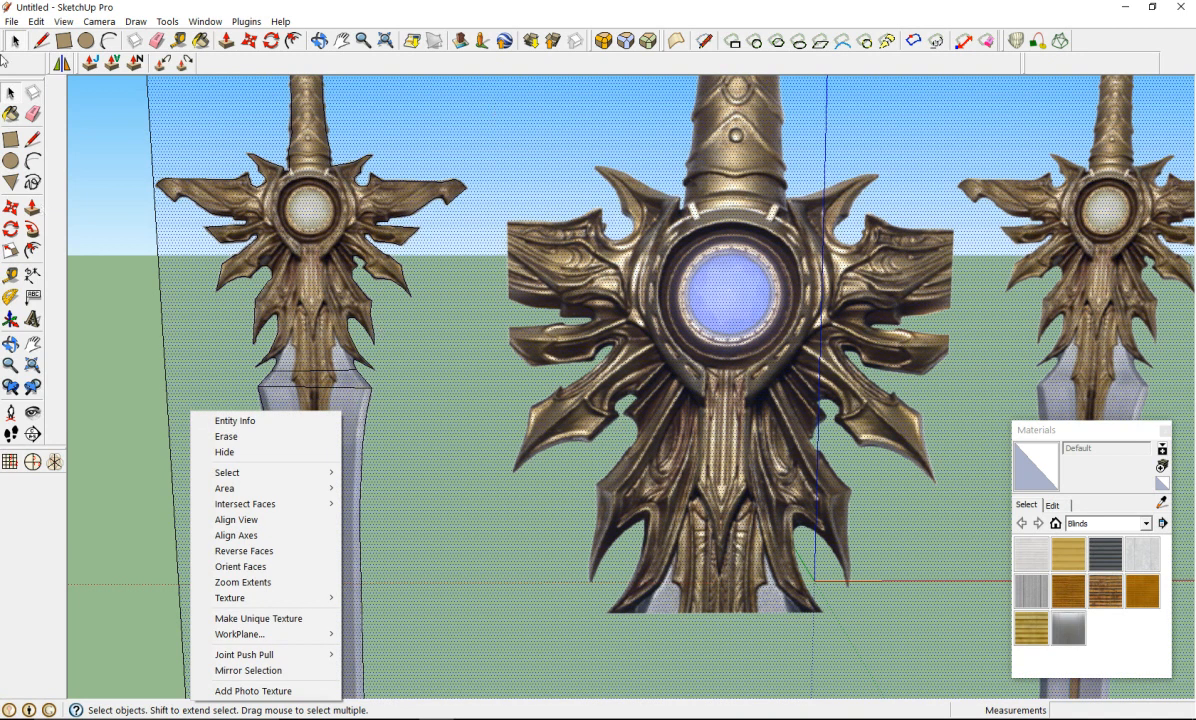
click(30, 113)
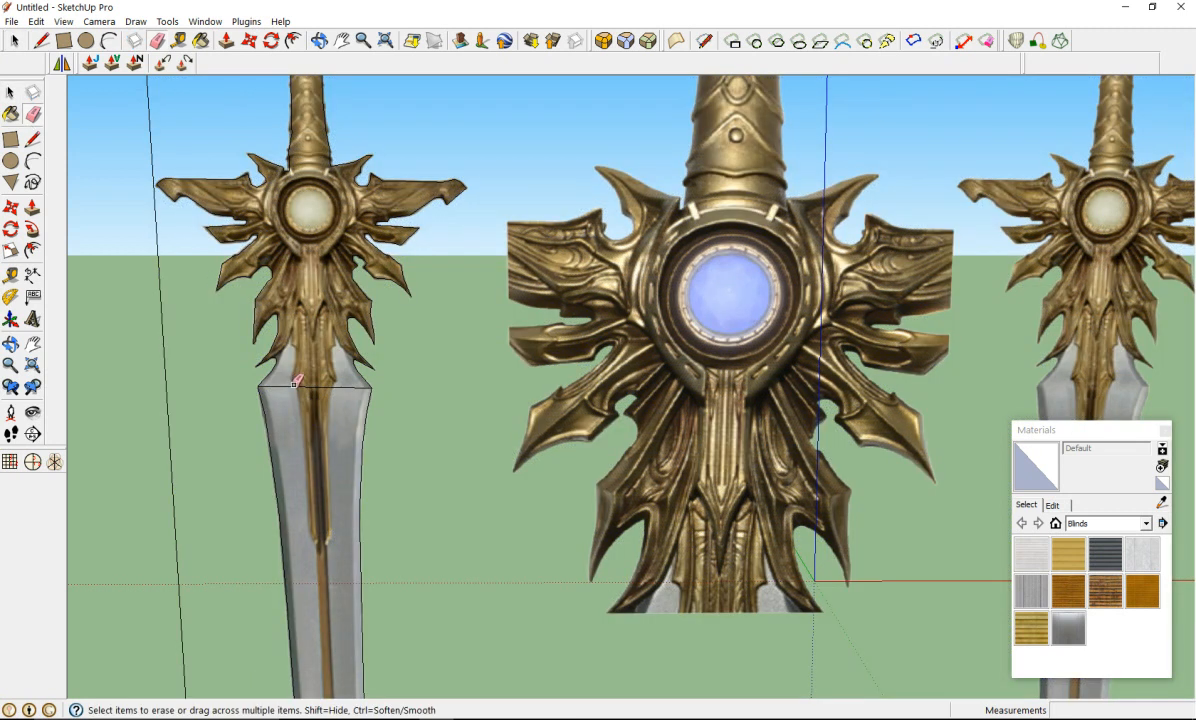
Step: Try erasing the crossline at the blade's shoulders, and undo the erasure
click(300, 384)
scroll(320, 347, down, 6)
scroll(316, 347, up, 3)
scroll(313, 347, up, 3)
key(ctrl+z)
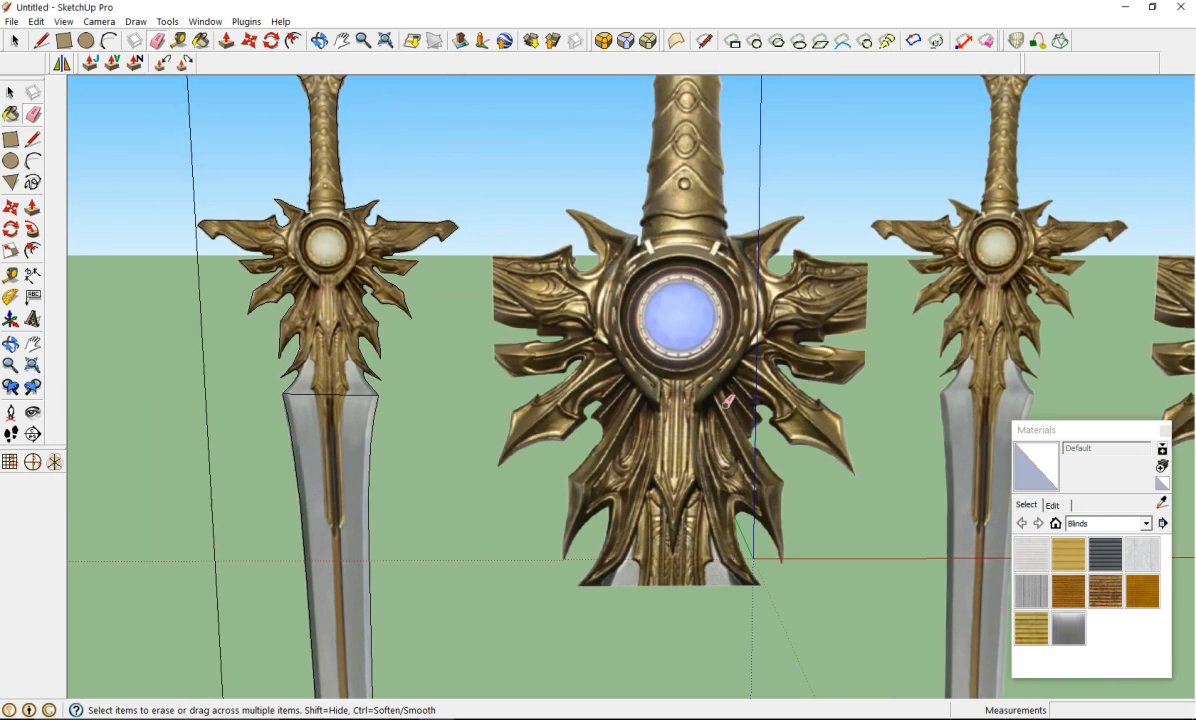
Step: Sample the sword material from the textured reference image as the current paint
click(1161, 503)
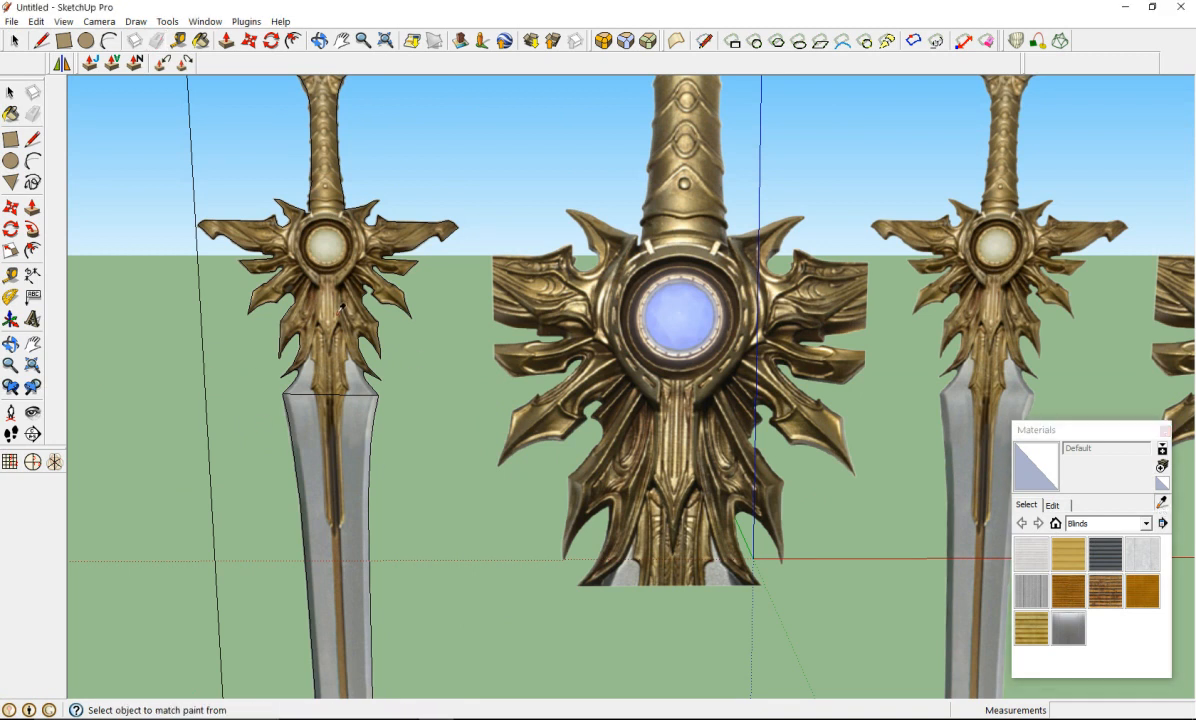
scroll(298, 330, up, 3)
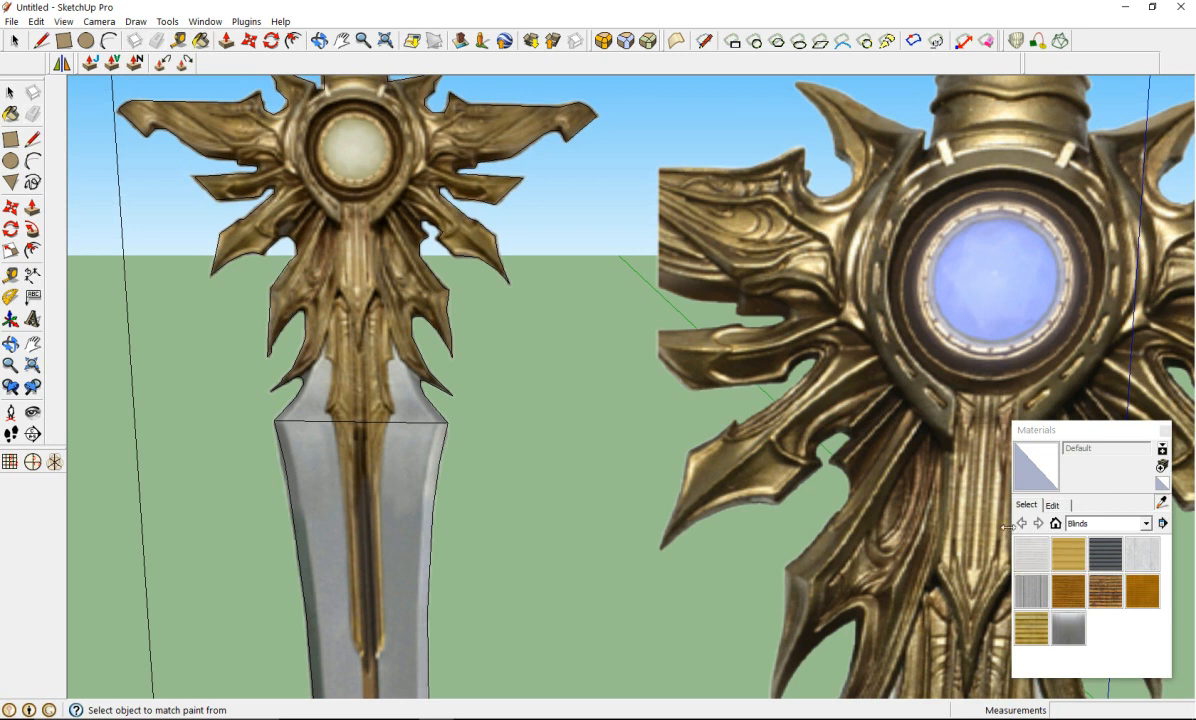
key(e)
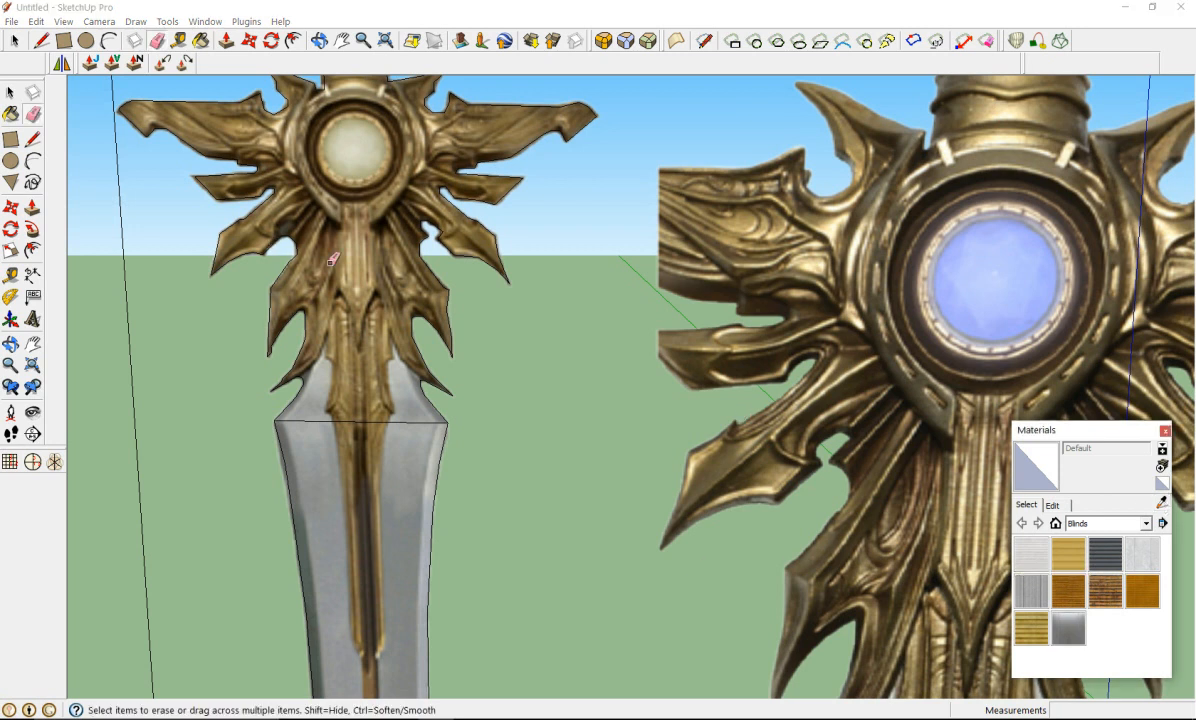
click(10, 92)
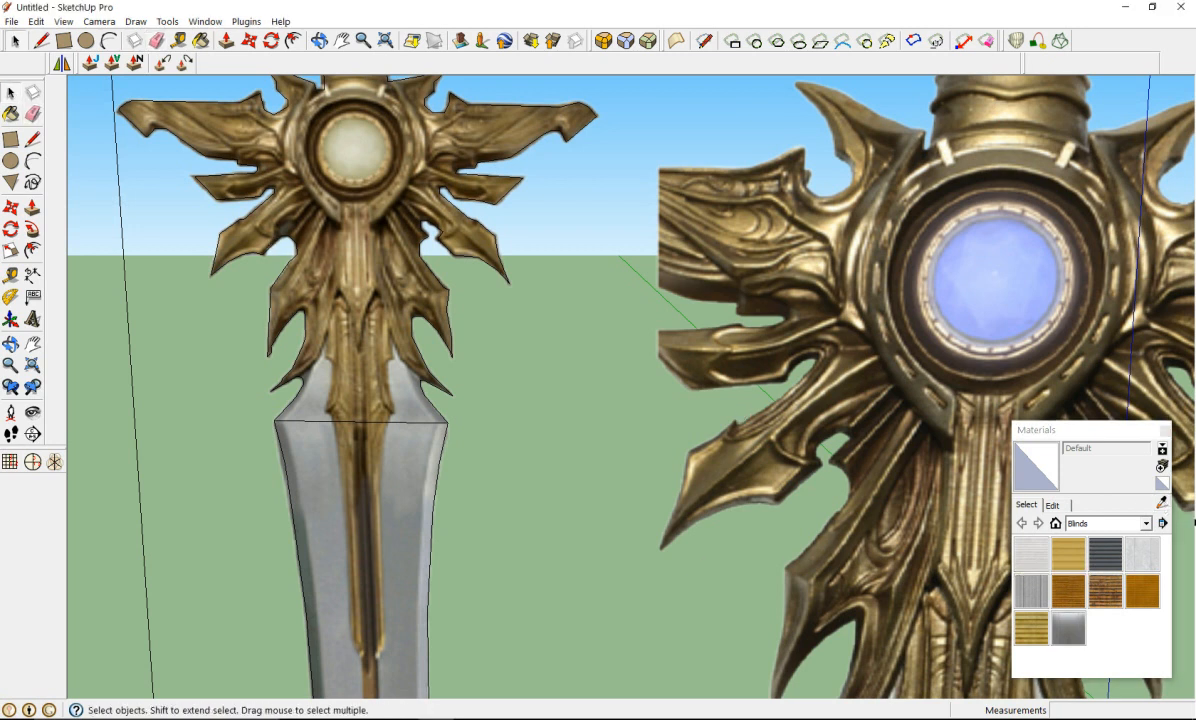
click(1163, 502)
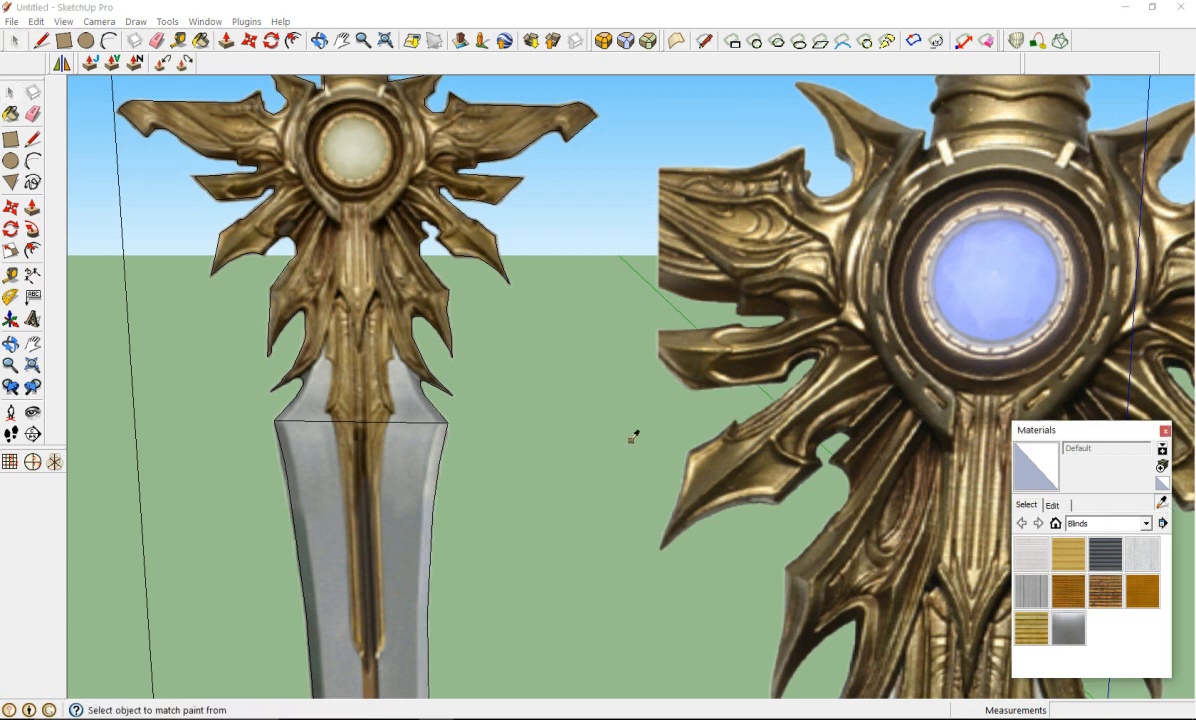
click(781, 394)
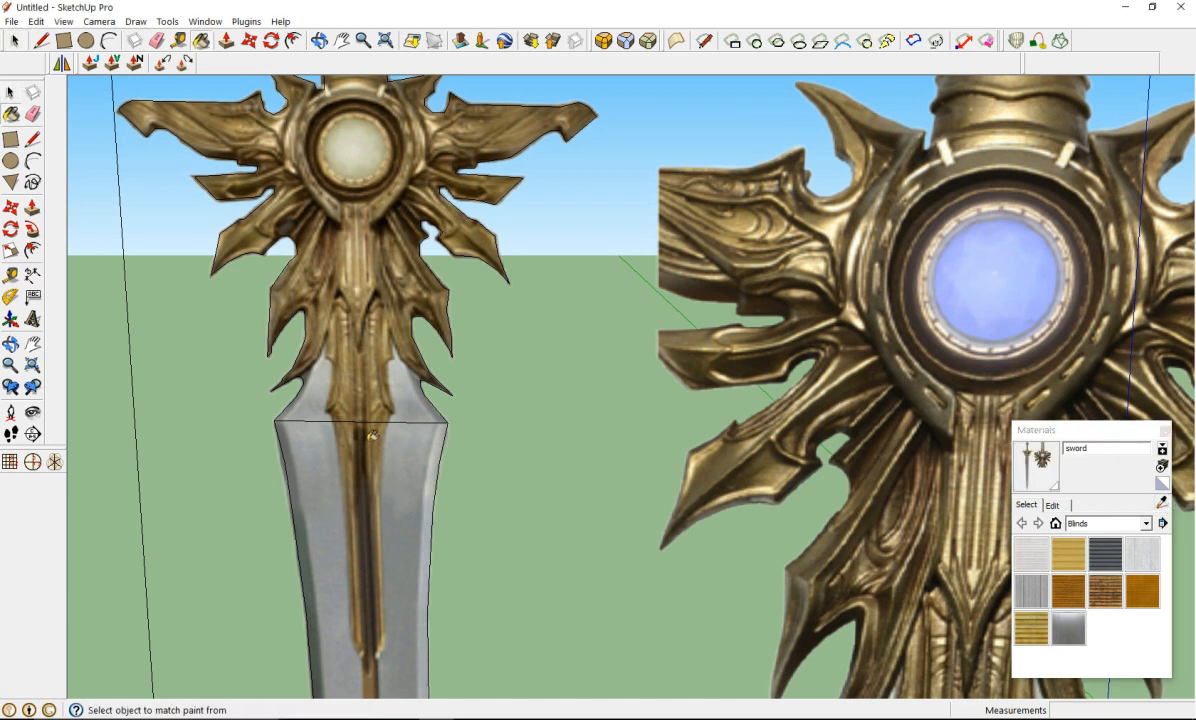
Step: Erase the crossline at the blade's shoulders to clear the image face and keep only the sword outline
scroll(287, 452, down, 3)
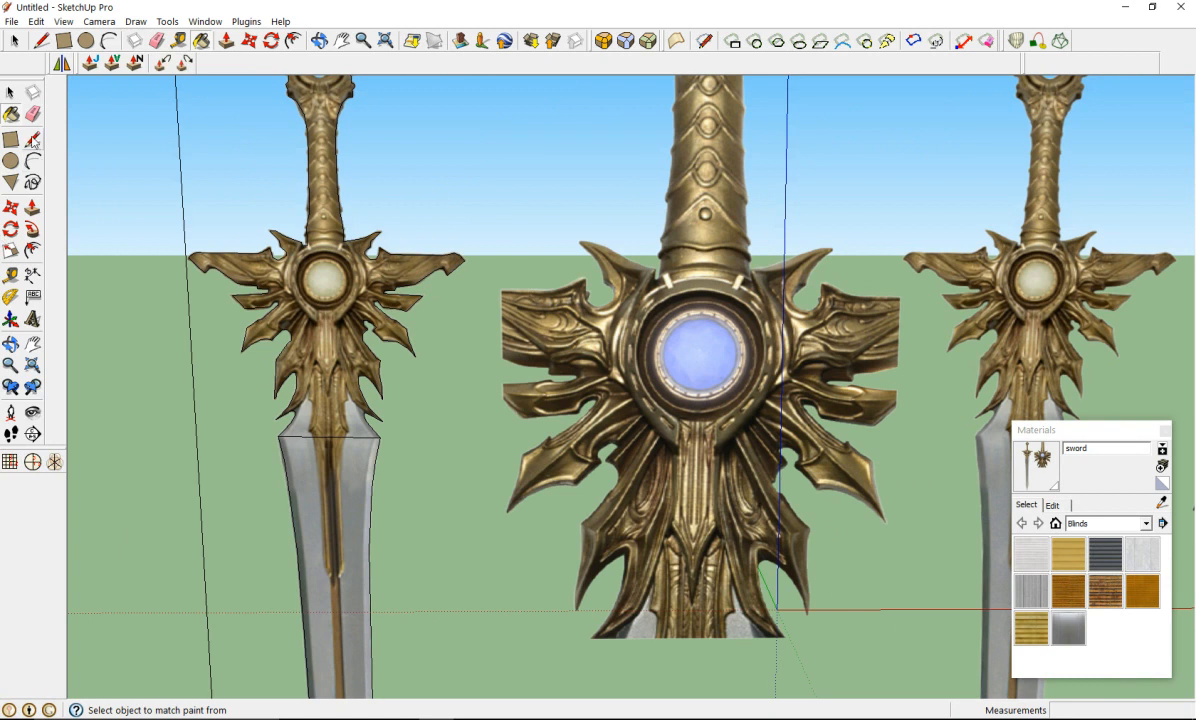
click(33, 140)
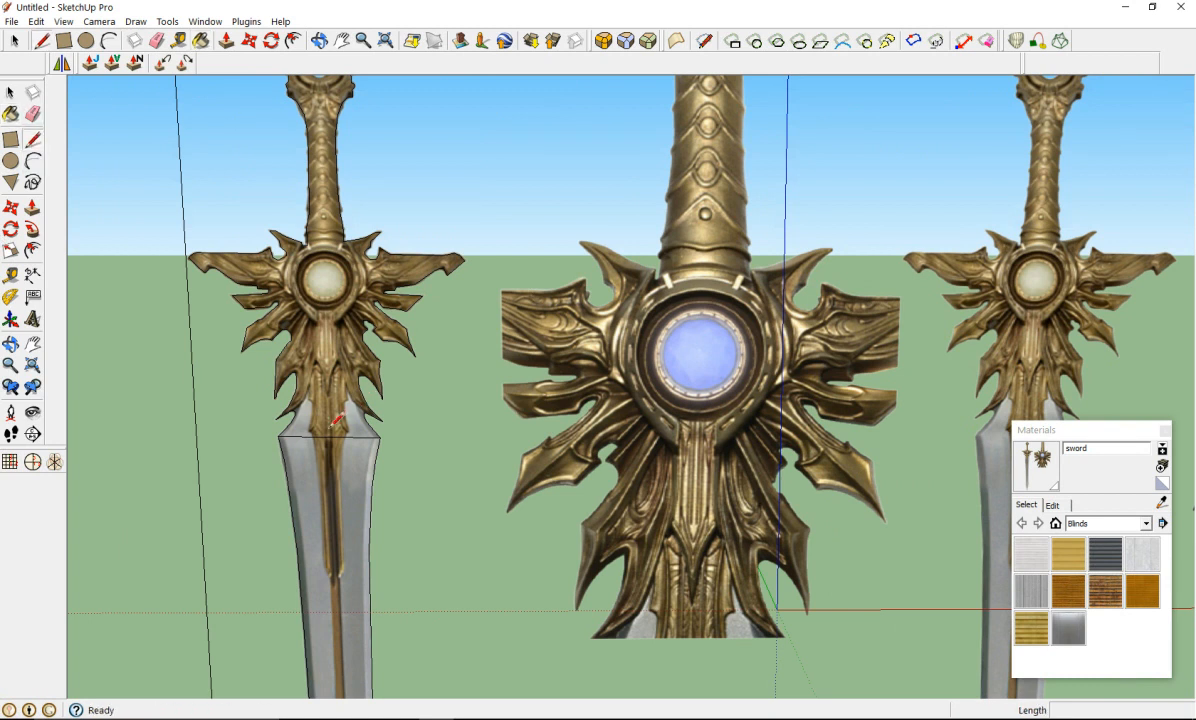
click(314, 393)
click(33, 114)
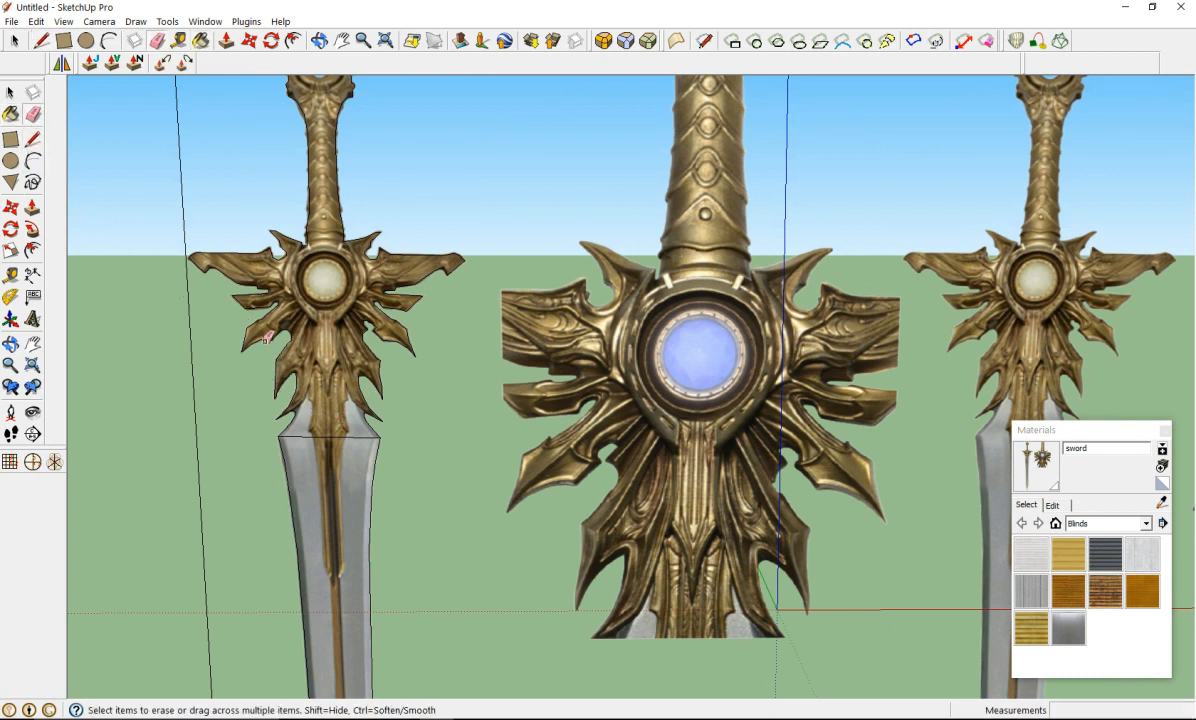
click(338, 424)
scroll(340, 425, down, 2)
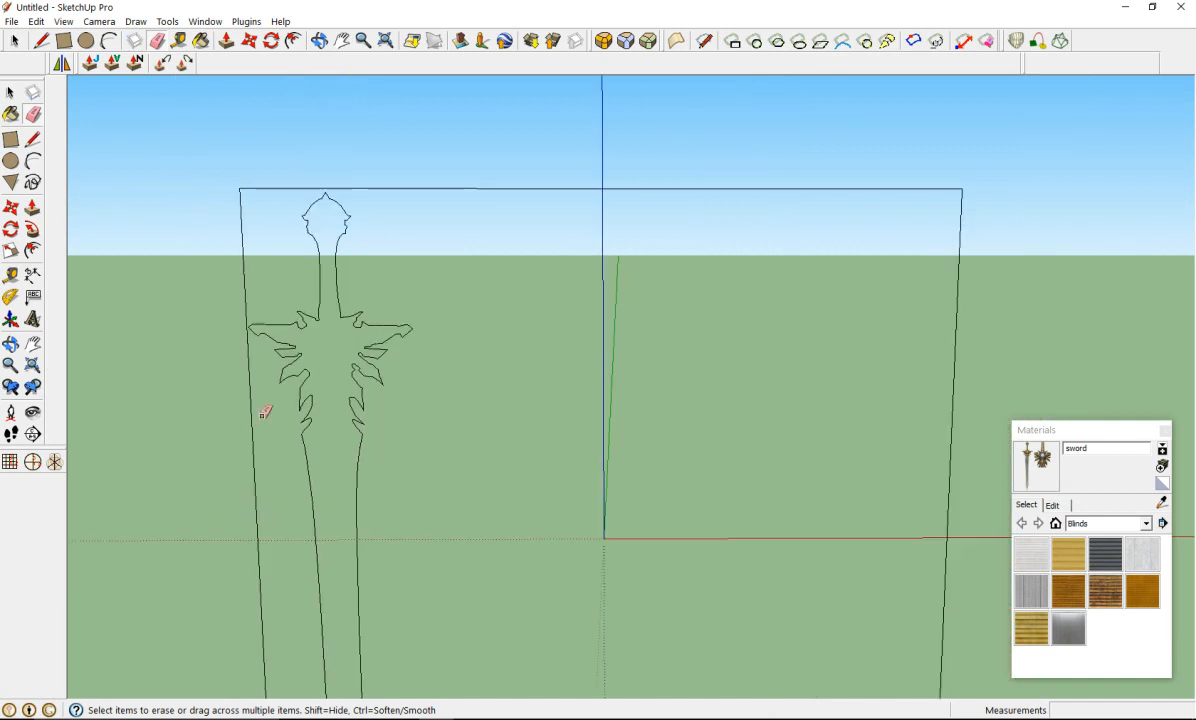
Step: Draw a line about 0.87 m long between the blade's shoulder corners to form separate hilt and blade faces
click(32, 204)
click(33, 142)
click(302, 432)
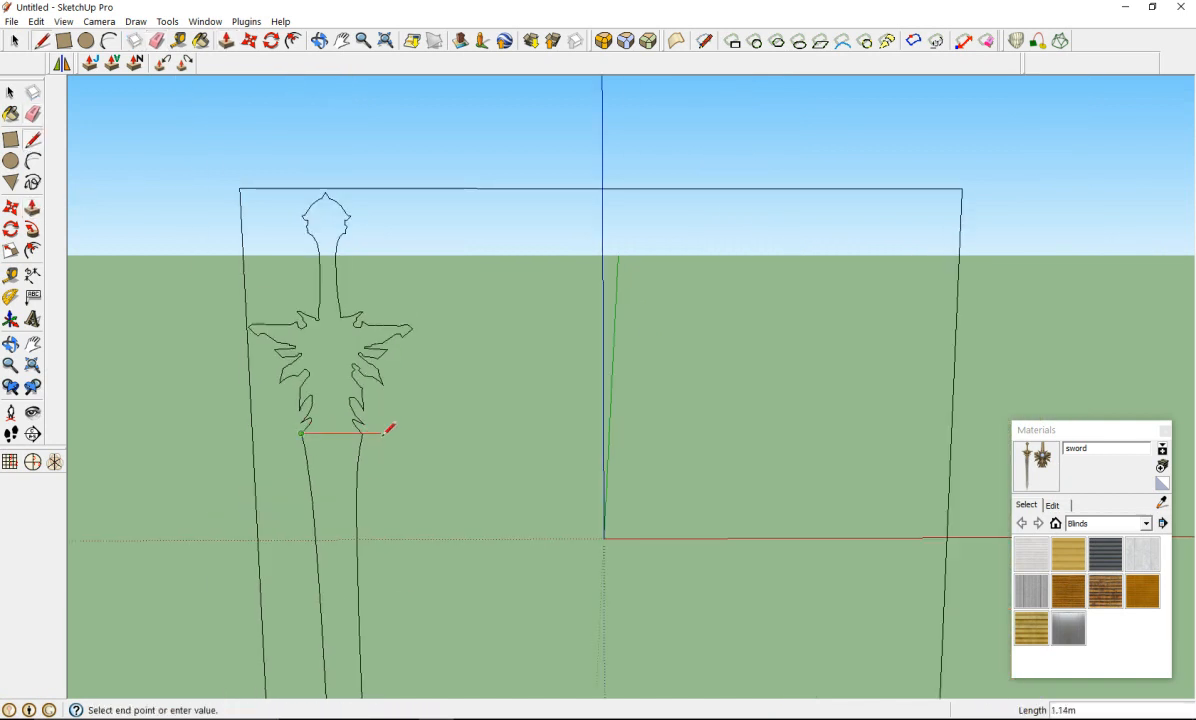
click(359, 433)
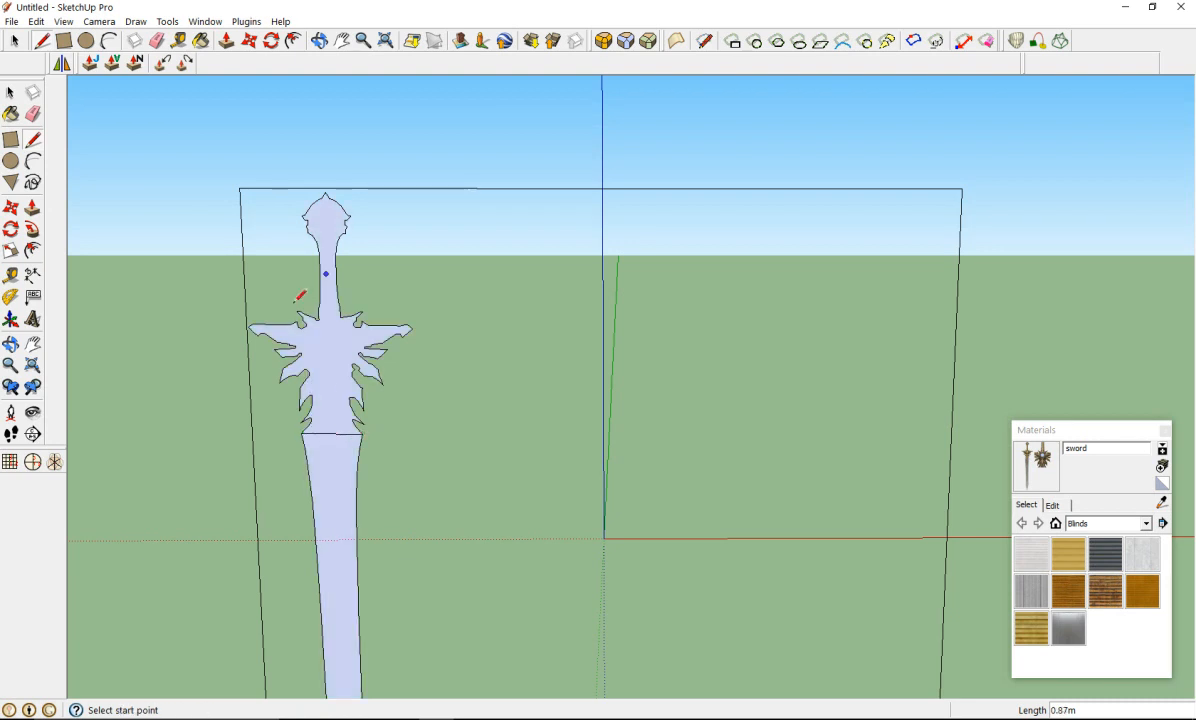
Step: Reverse the orientation of the hilt face and the blade face
middle_drag(258, 449, 476, 452)
right_click(303, 339)
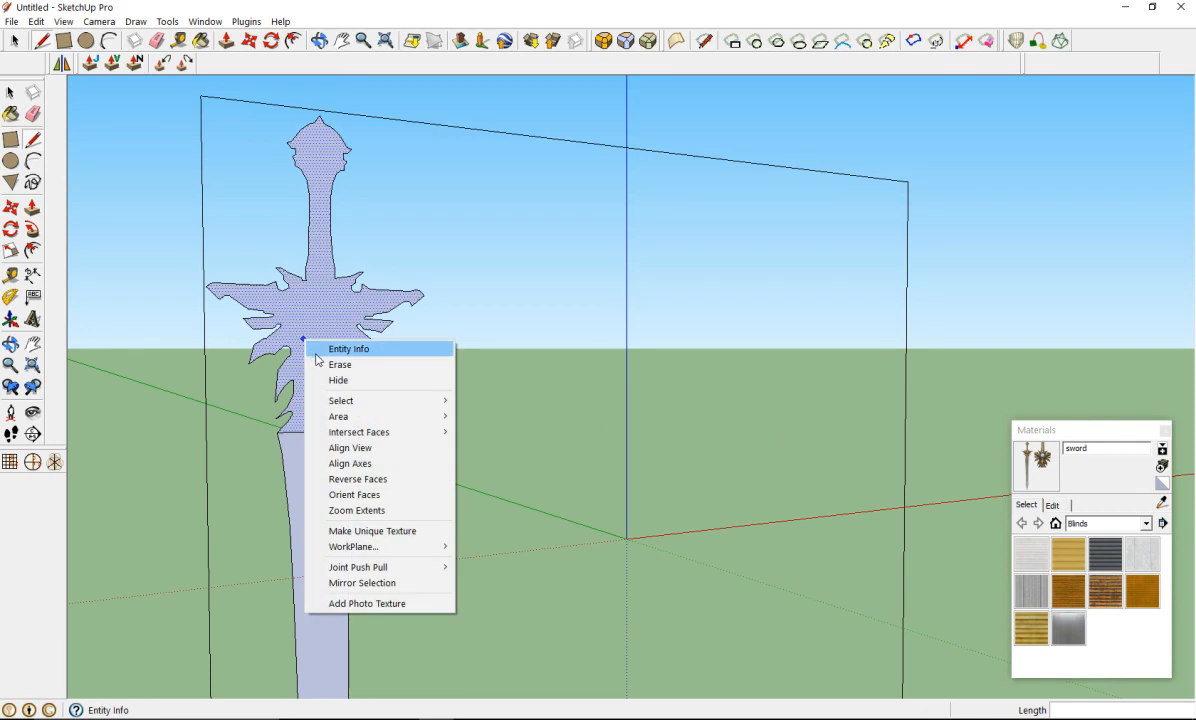
click(344, 480)
right_click(314, 461)
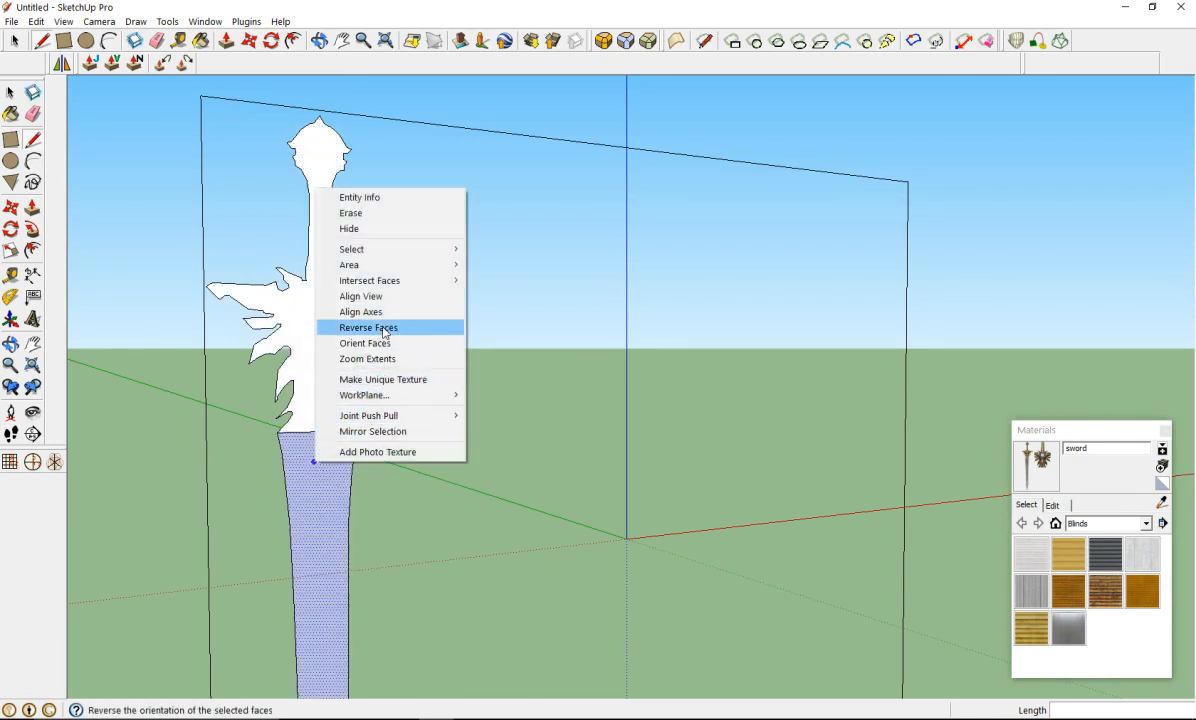
click(360, 327)
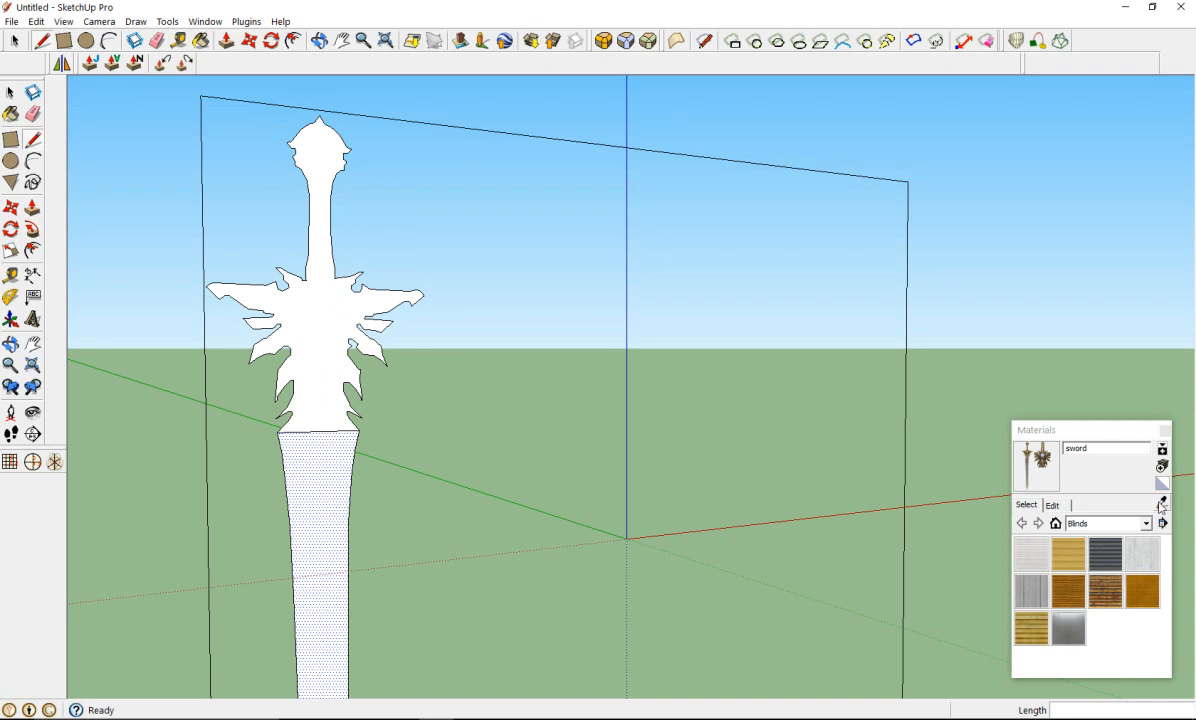
Step: Paint the blade face and the hilt face with the sword material
click(1036, 464)
click(321, 461)
click(321, 389)
Step: Examine the texture alignment on the sword from the guard down to the blade tip
scroll(400, 440, down, 6)
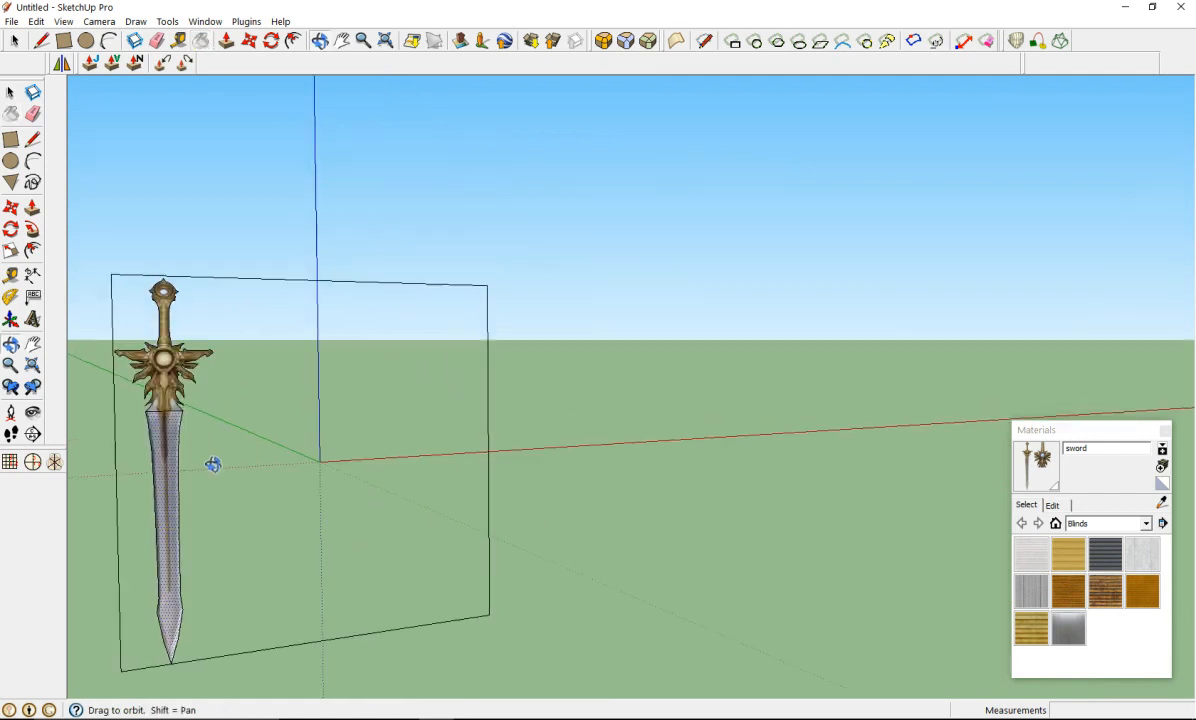
middle_drag(222, 454, 91, 443)
scroll(246, 560, up, 5)
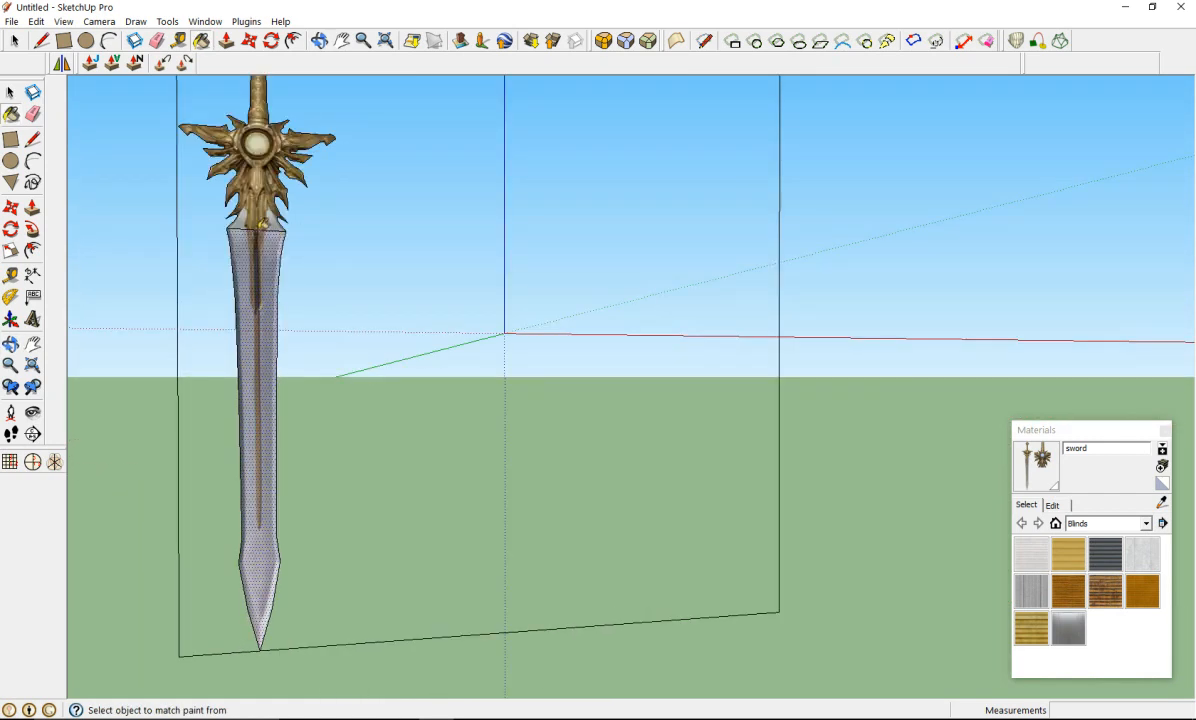
scroll(230, 165, up, 6)
scroll(245, 178, down, 3)
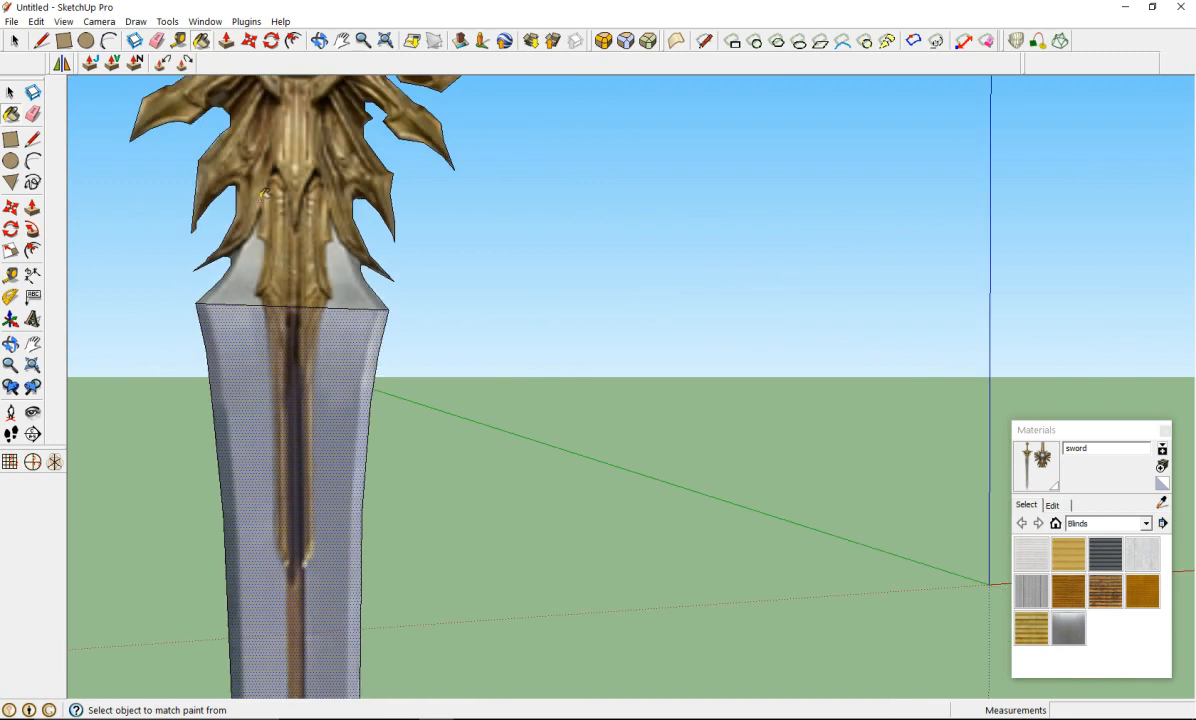
scroll(248, 180, up, 2)
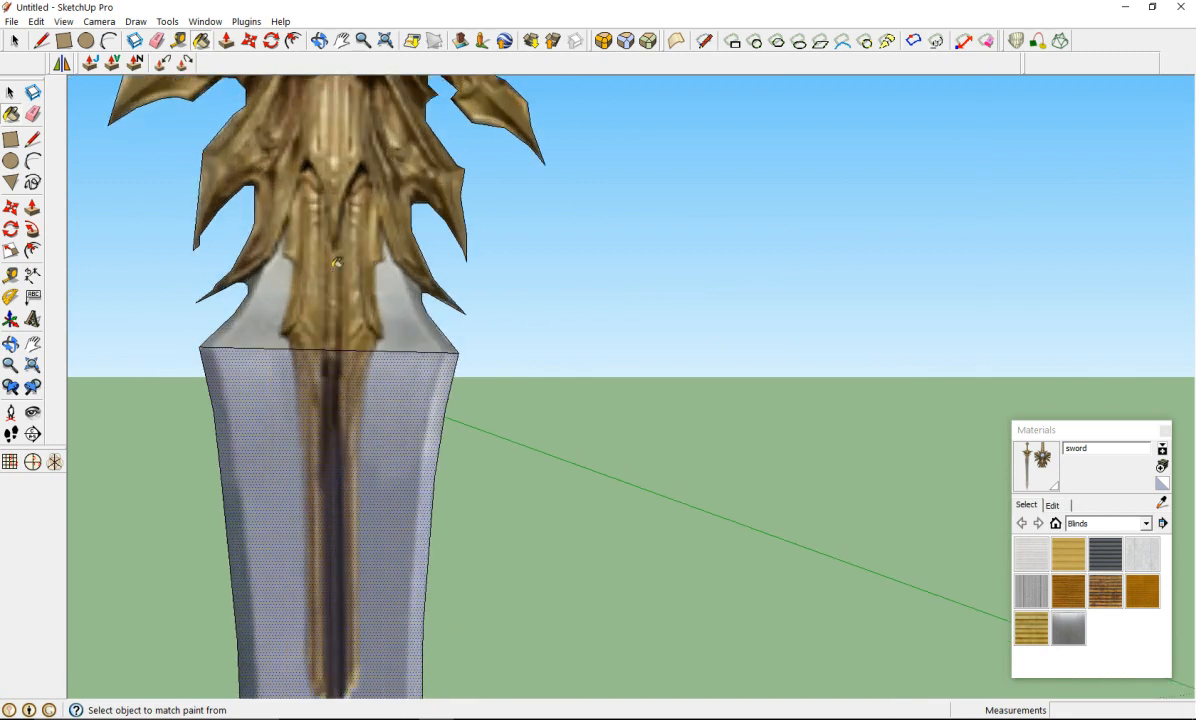
scroll(336, 262, down, 6)
scroll(400, 355, up, 4)
scroll(251, 457, up, 3)
scroll(306, 413, up, 2)
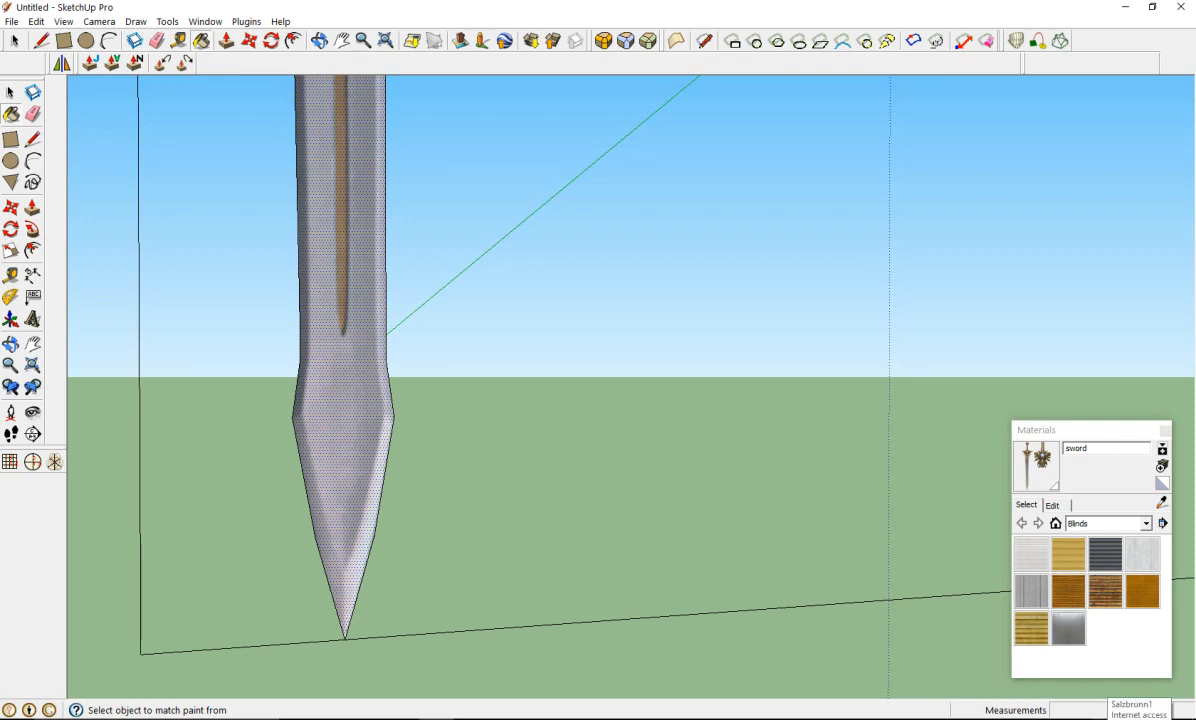
Step: Check the audio levels in the Logitech G930 headset settings and close them
click(1082, 719)
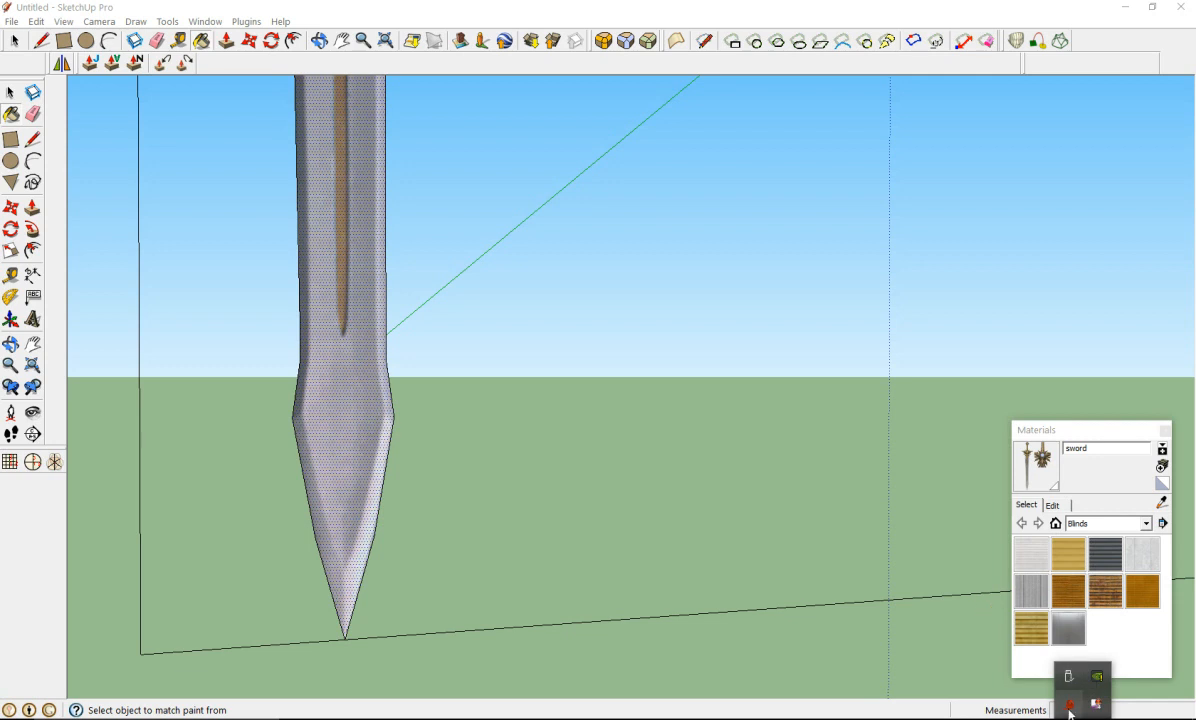
right_click(1070, 707)
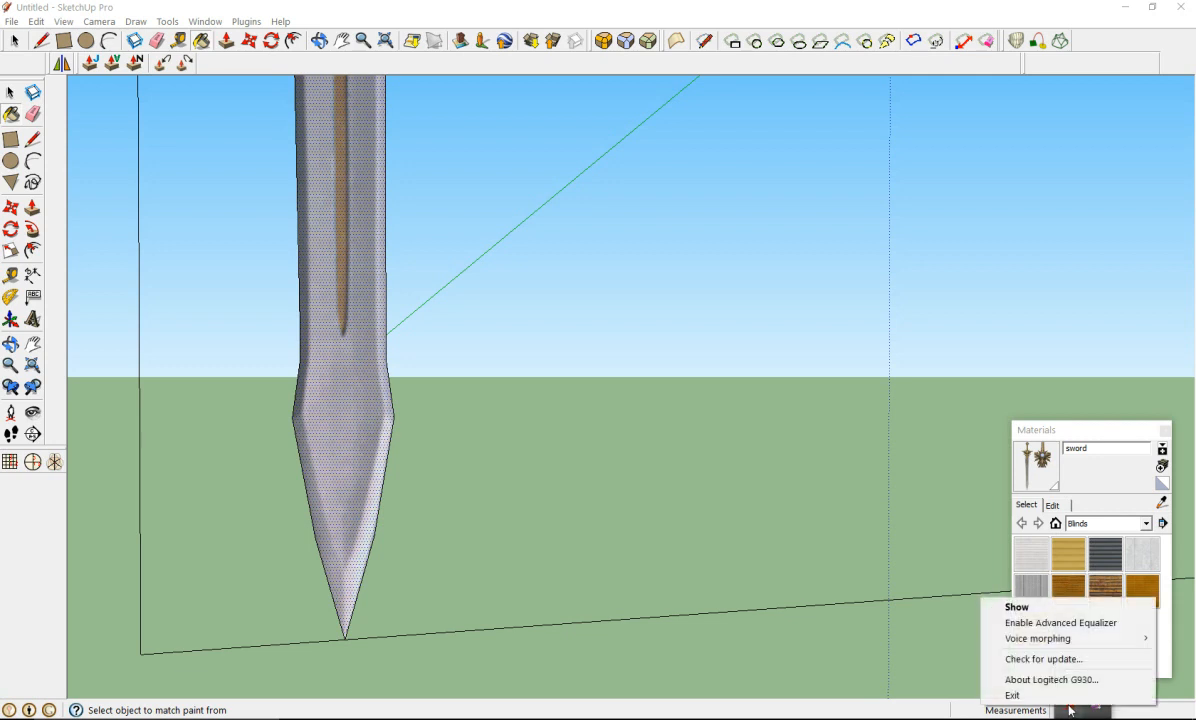
click(1015, 605)
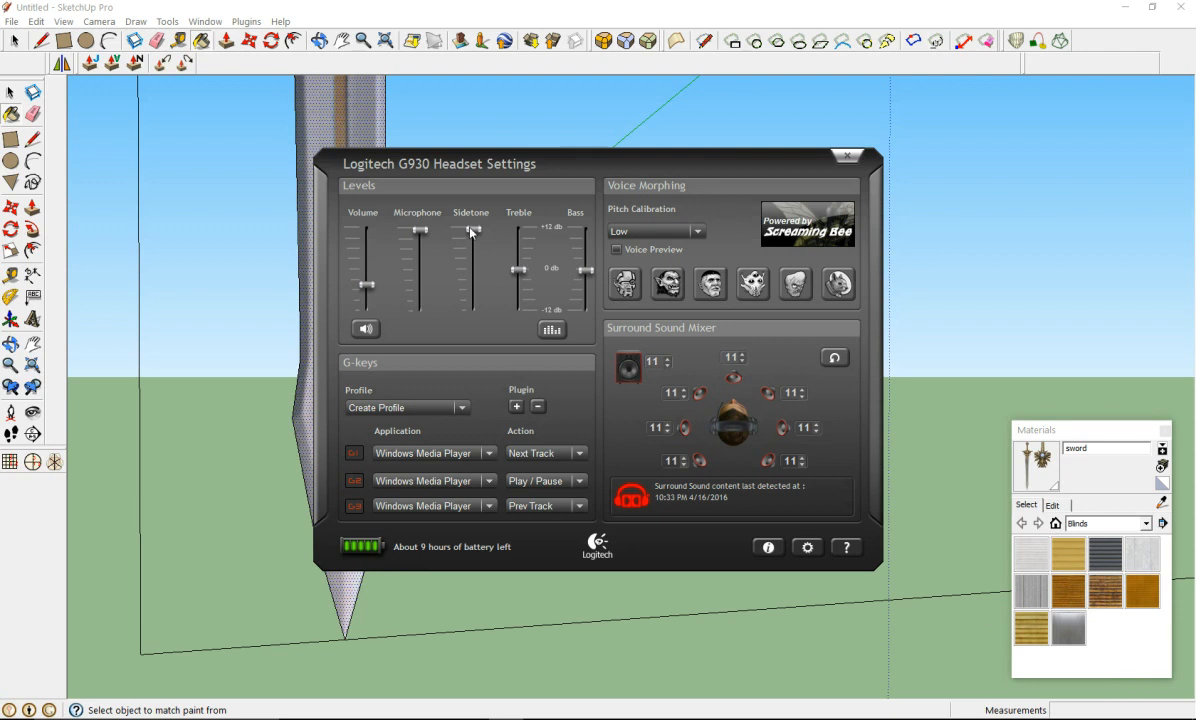
click(847, 156)
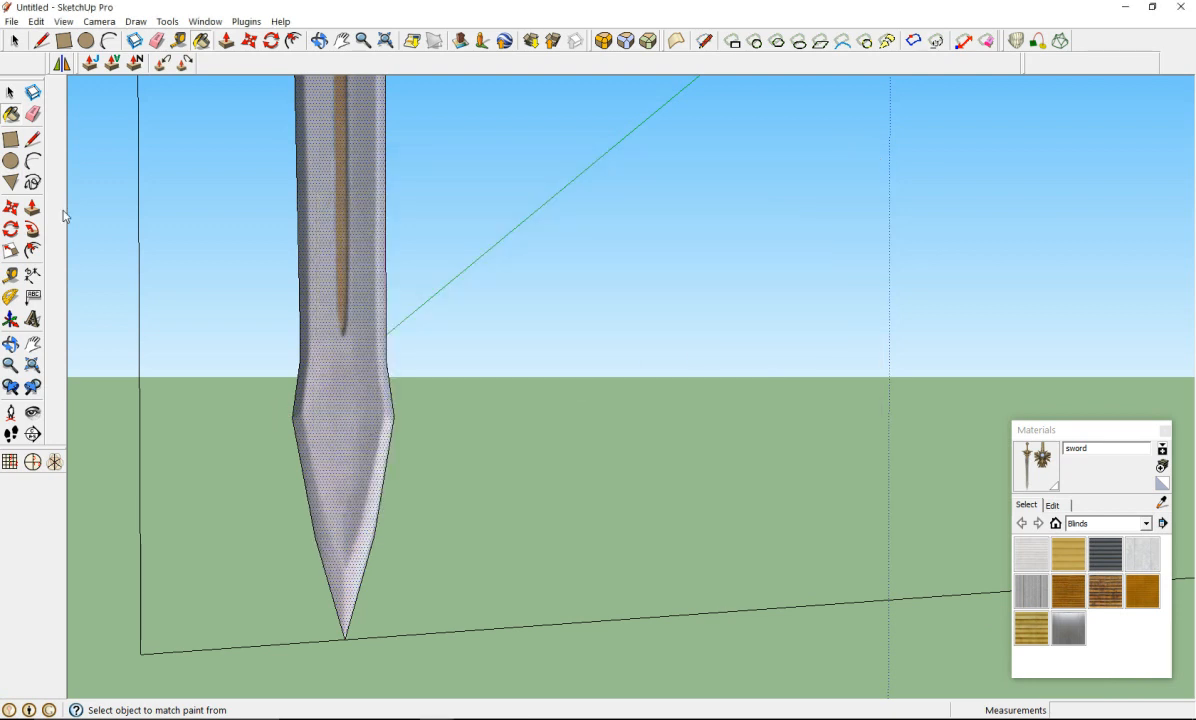
Step: Draw the right bevel line from the blade tip up the centre, out to the widest part, and in to where the blade narrows
click(32, 139)
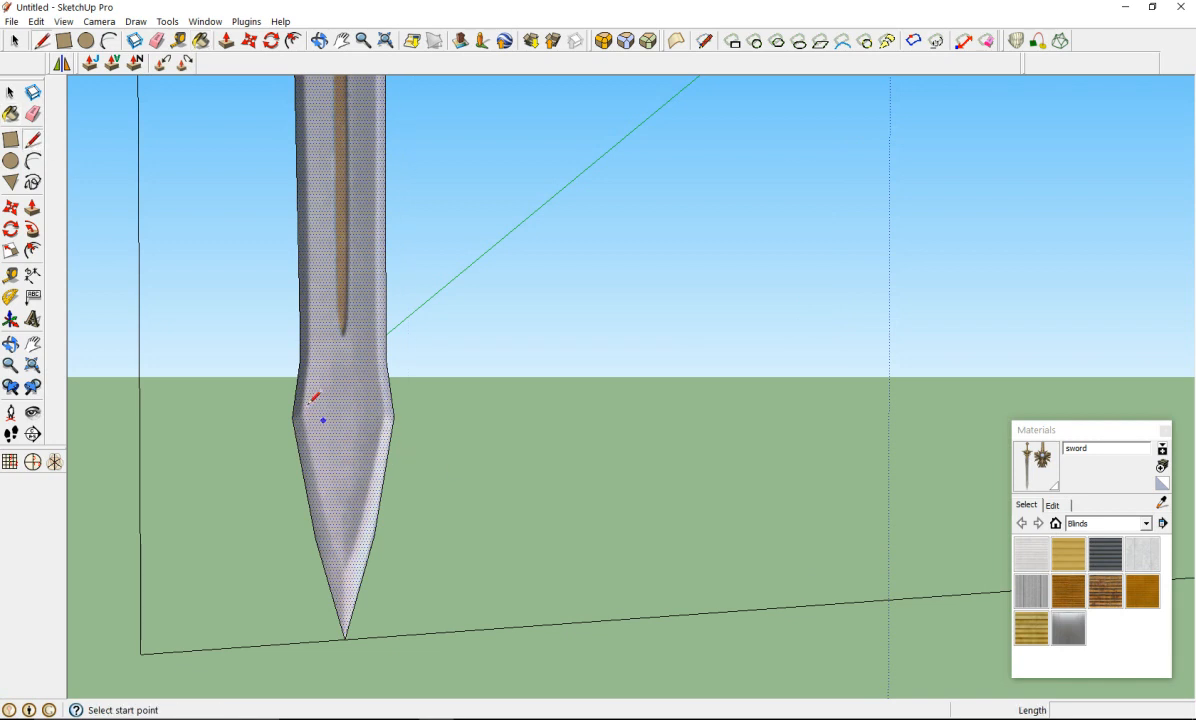
scroll(335, 413, up, 3)
scroll(320, 432, down, 4)
scroll(342, 449, up, 2)
scroll(362, 470, up, 1)
click(320, 532)
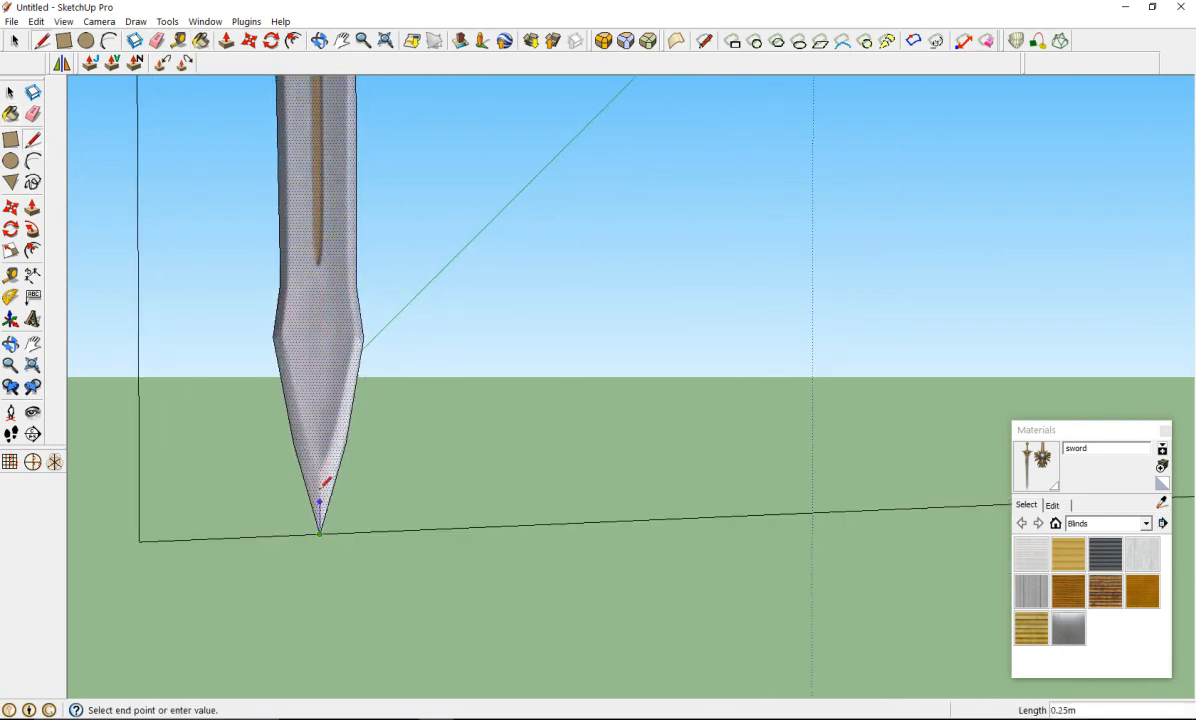
click(320, 470)
scroll(345, 285, up, 4)
scroll(345, 281, up, 1)
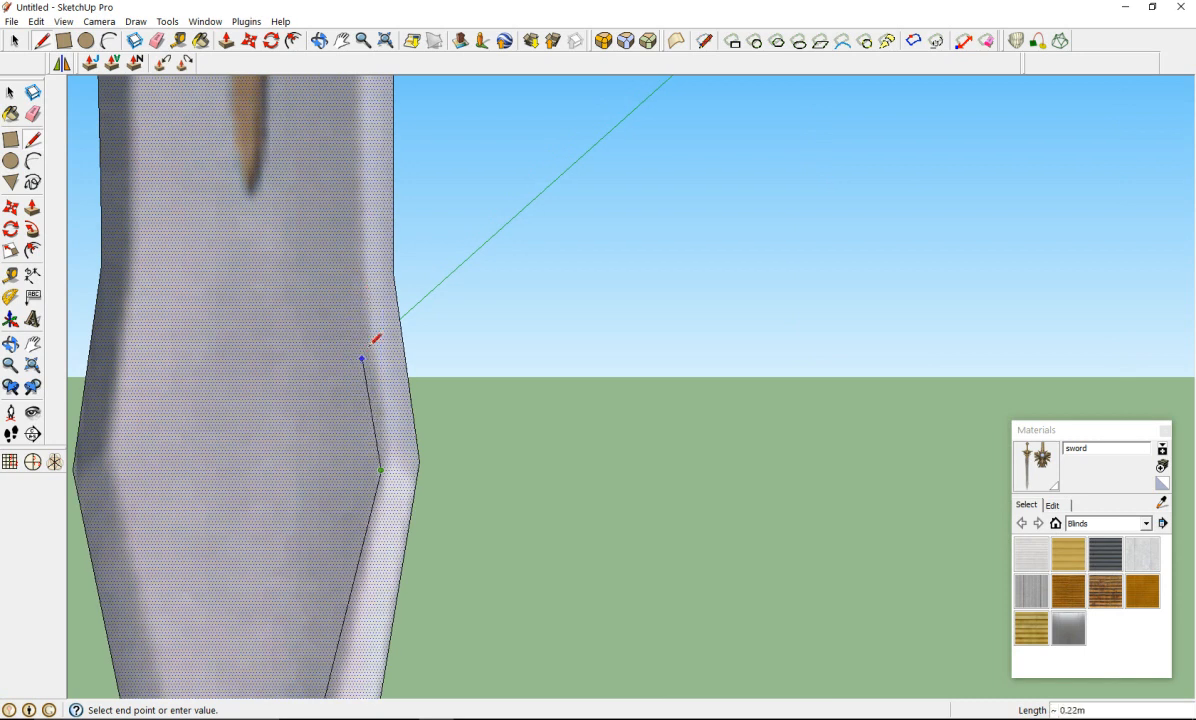
click(365, 280)
scroll(362, 285, down, 4)
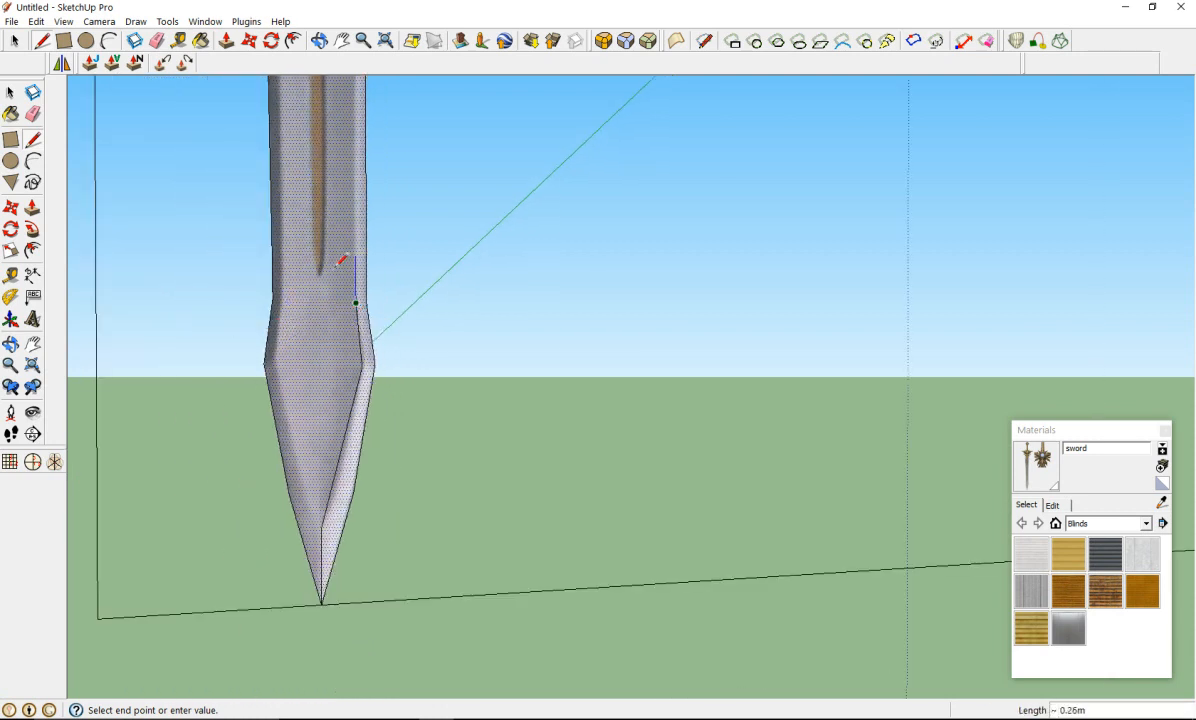
Step: Continue the right bevel line about 3.85 m up the blade and along its upper curve to the edge at the guard
scroll(262, 300, down, 2)
scroll(277, 128, down, 4)
scroll(305, 98, up, 3)
scroll(300, 103, up, 4)
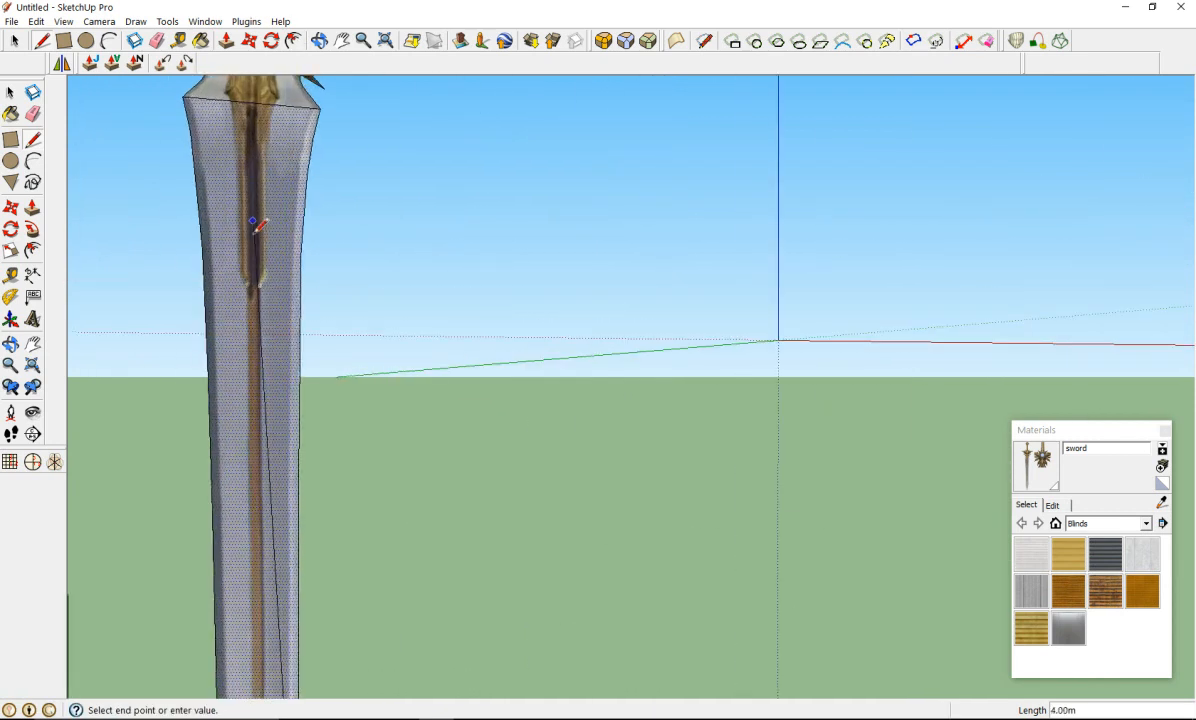
scroll(291, 229, up, 2)
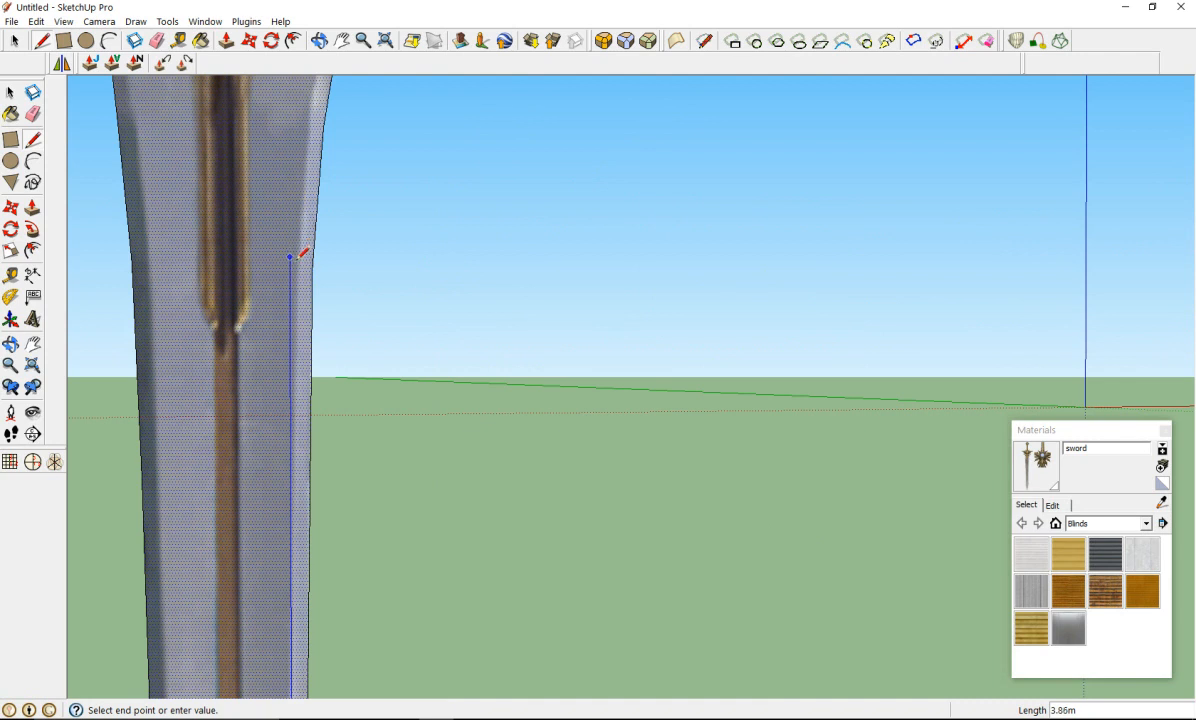
scroll(312, 252, up, 2)
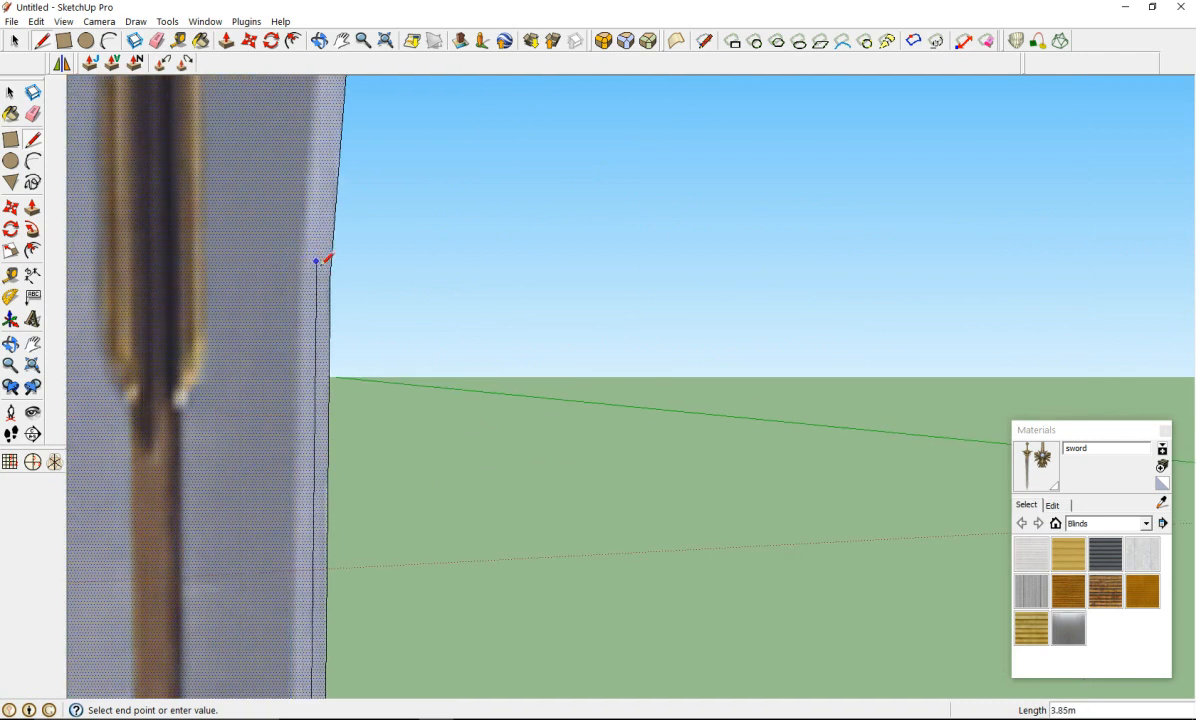
scroll(310, 256, up, 2)
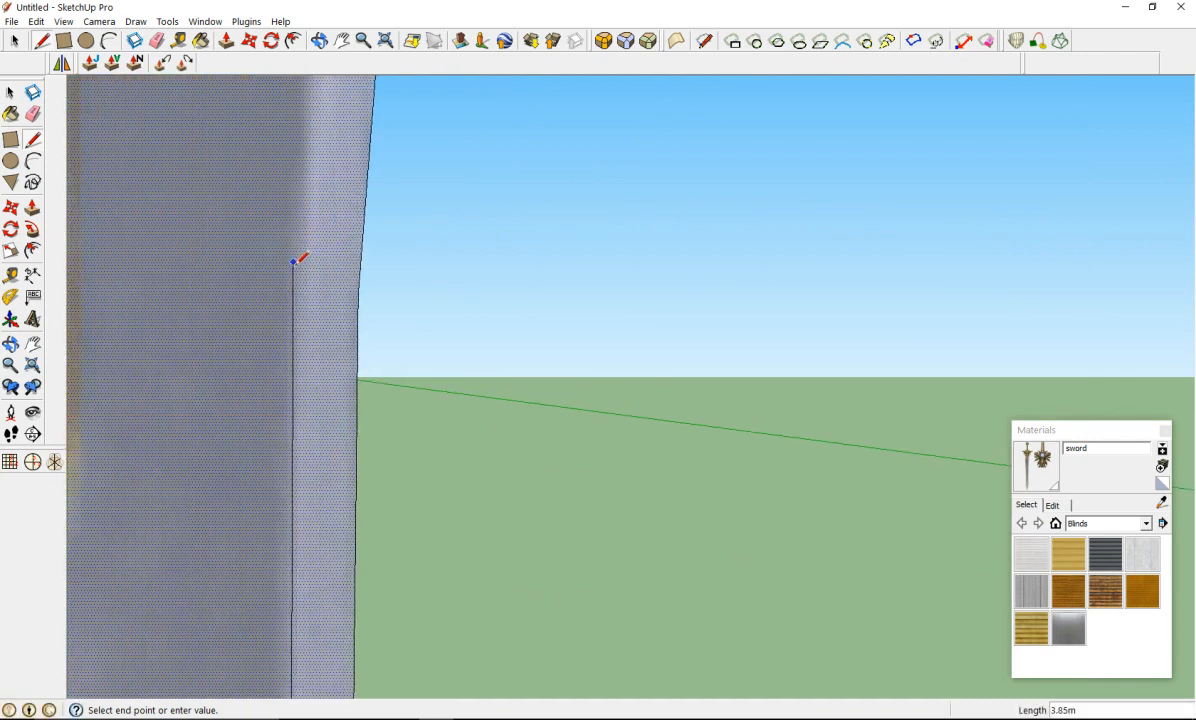
scroll(300, 258, down, 3)
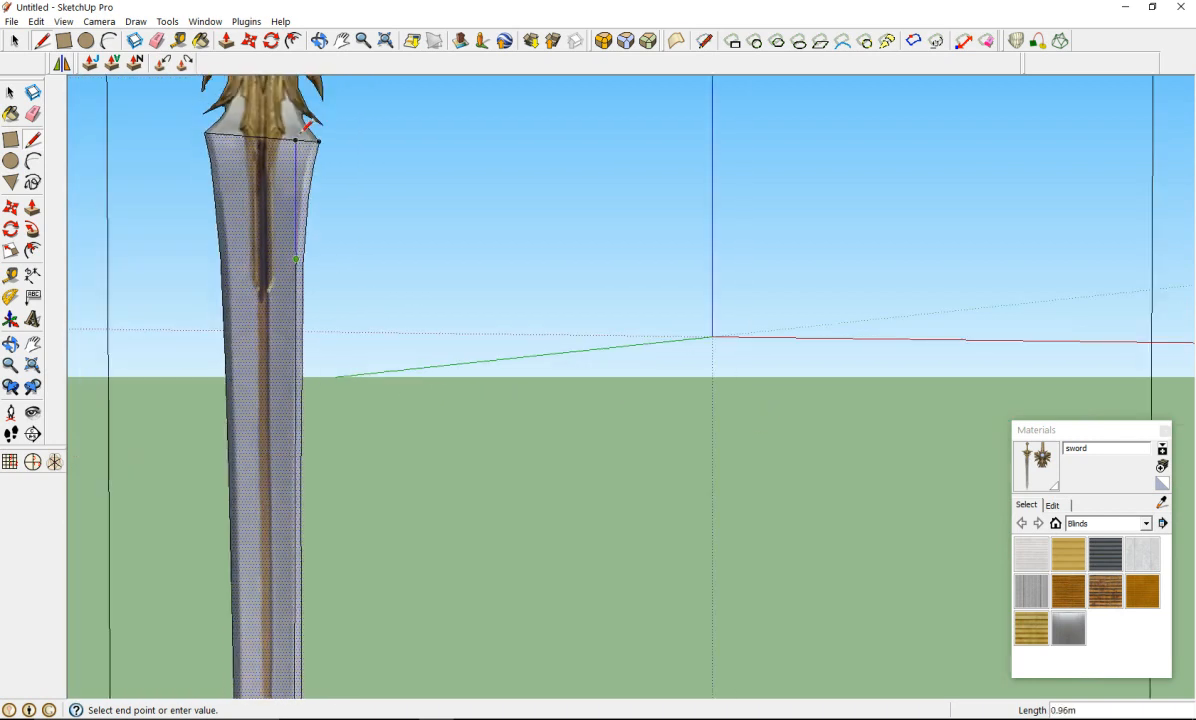
scroll(305, 170, up, 2)
click(304, 236)
click(348, 86)
Step: Connect the right bevel line to the blade outline with short edges at the widest corner and at the narrow corner above it
scroll(293, 200, down, 6)
scroll(291, 396, up, 6)
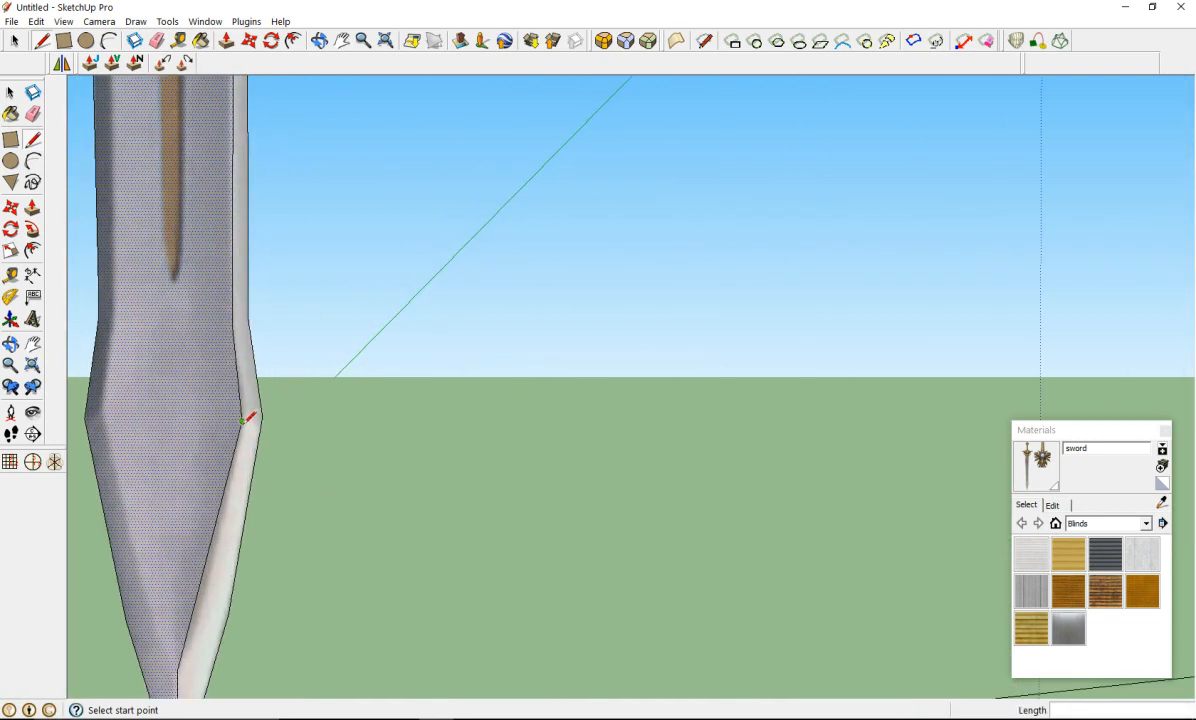
click(242, 421)
click(261, 419)
scroll(239, 413, down, 3)
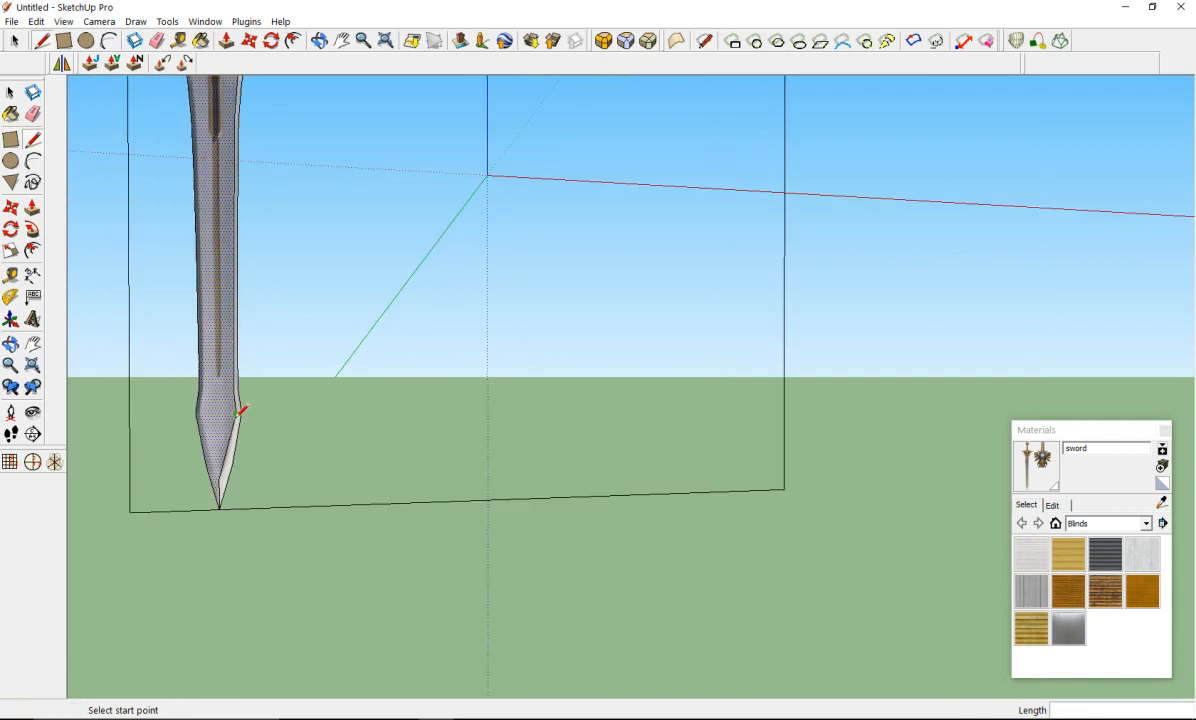
scroll(240, 411, up, 5)
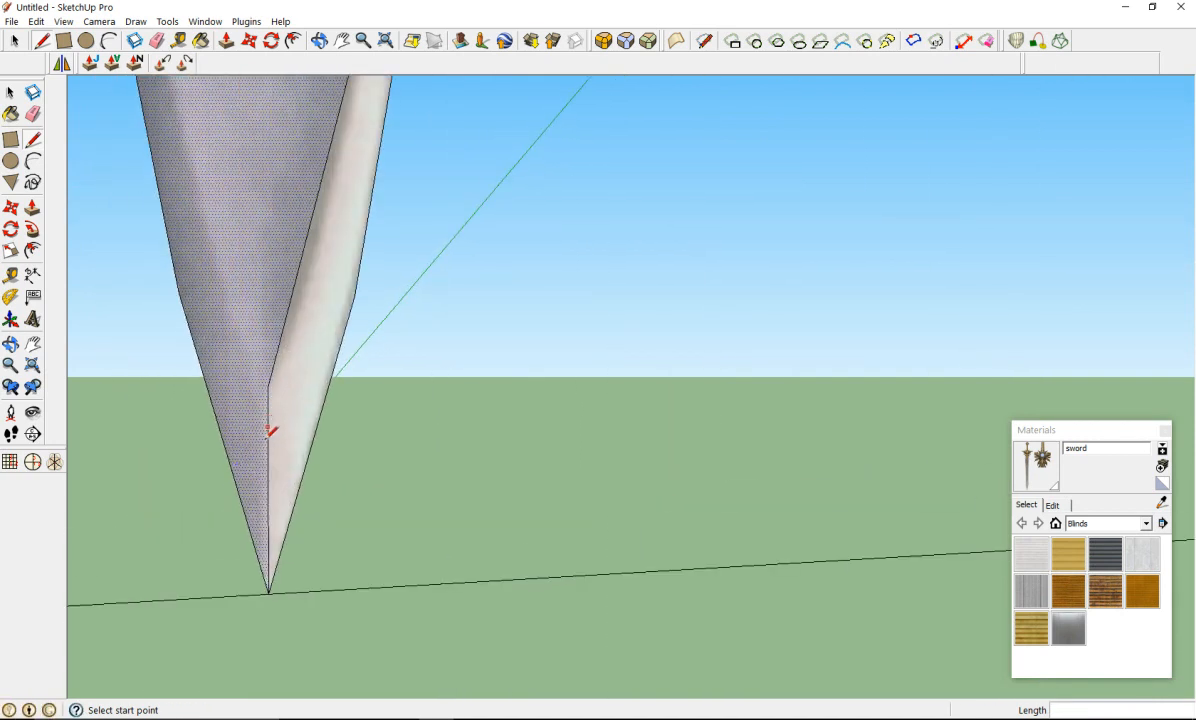
scroll(278, 270, down, 4)
scroll(291, 85, up, 5)
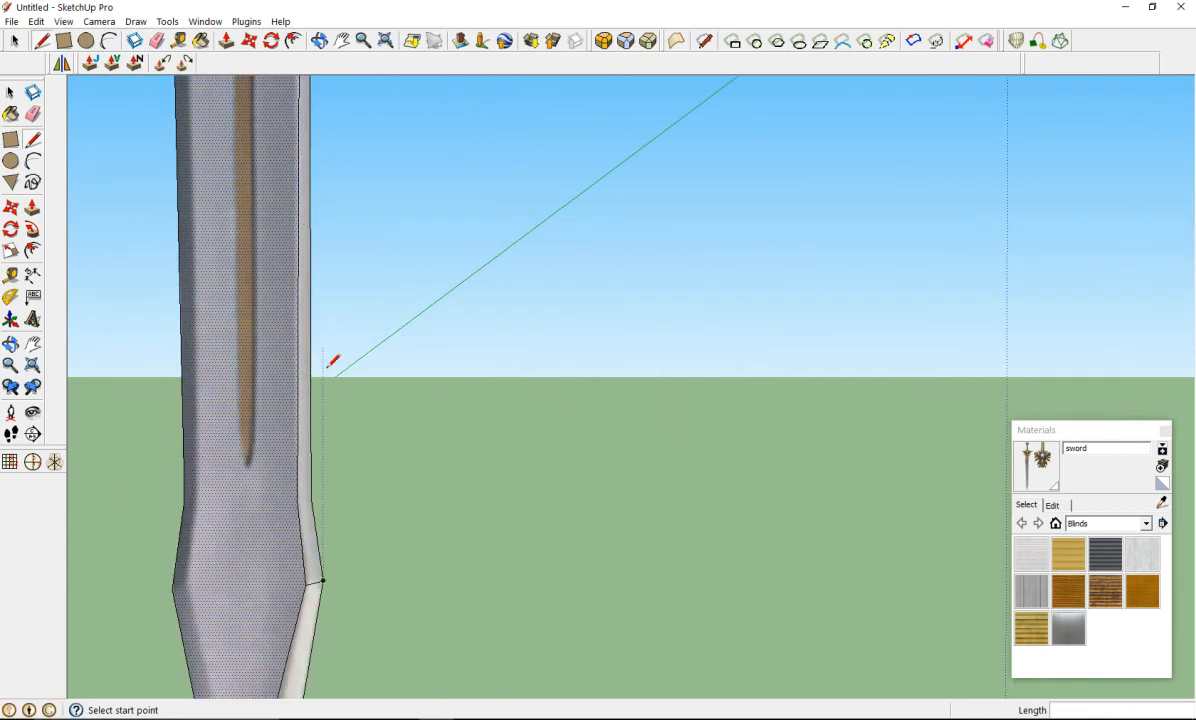
click(297, 500)
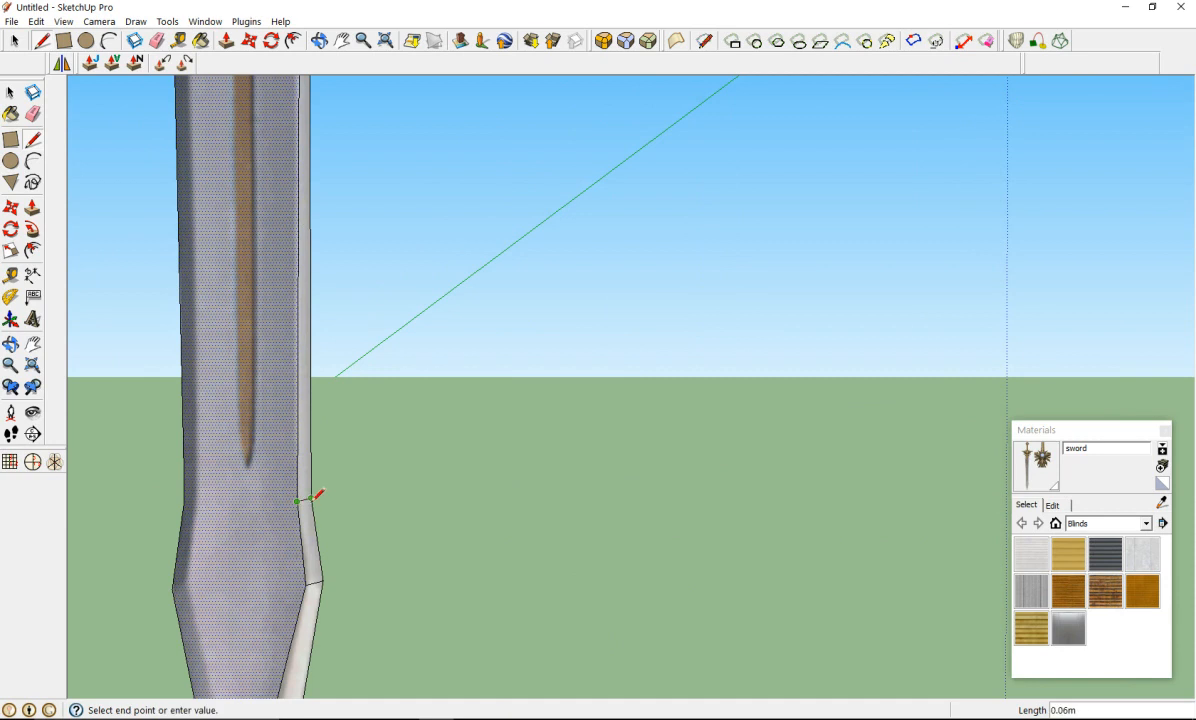
click(312, 498)
Step: Connect the right bevel line to the blade outline with two short edges on the upper blade near the guard
scroll(304, 279, up, 6)
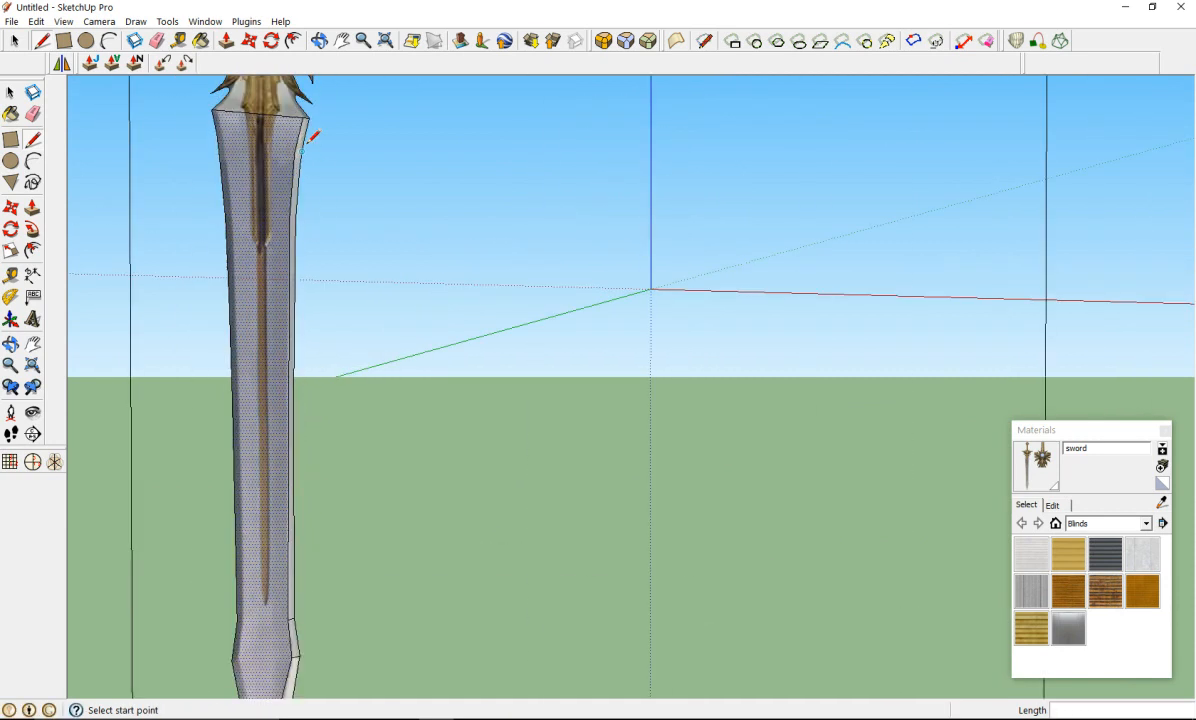
click(311, 119)
click(327, 151)
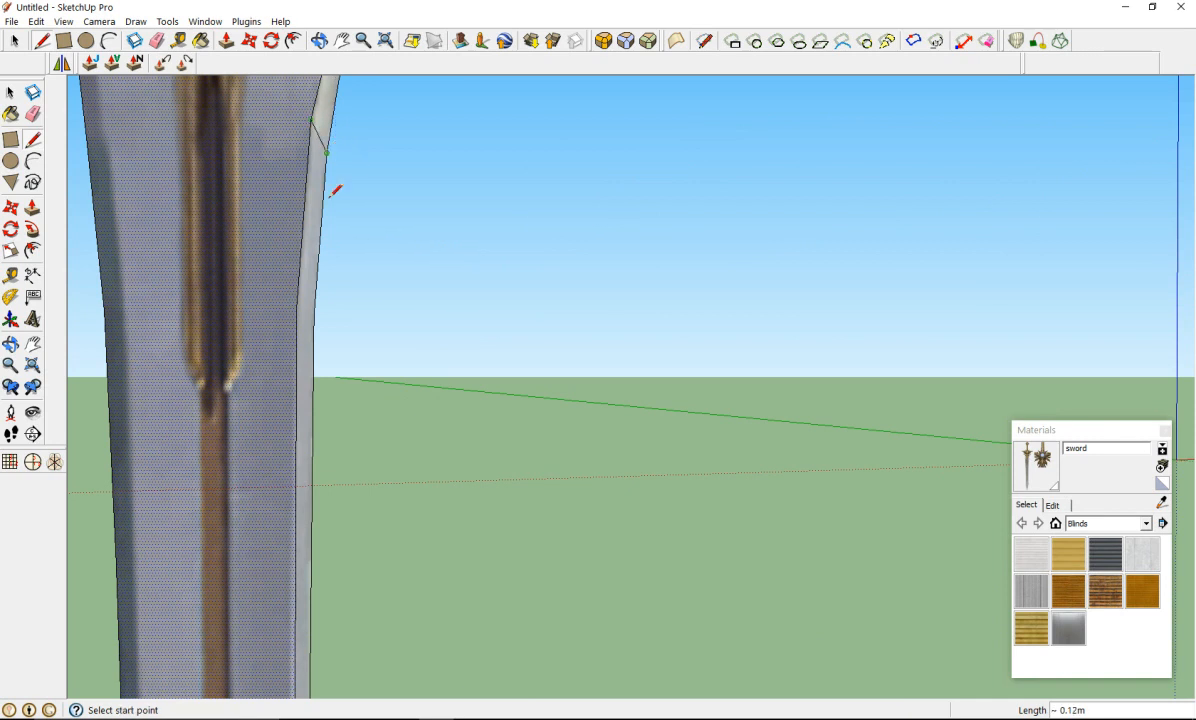
click(302, 306)
click(318, 303)
scroll(300, 304, down, 3)
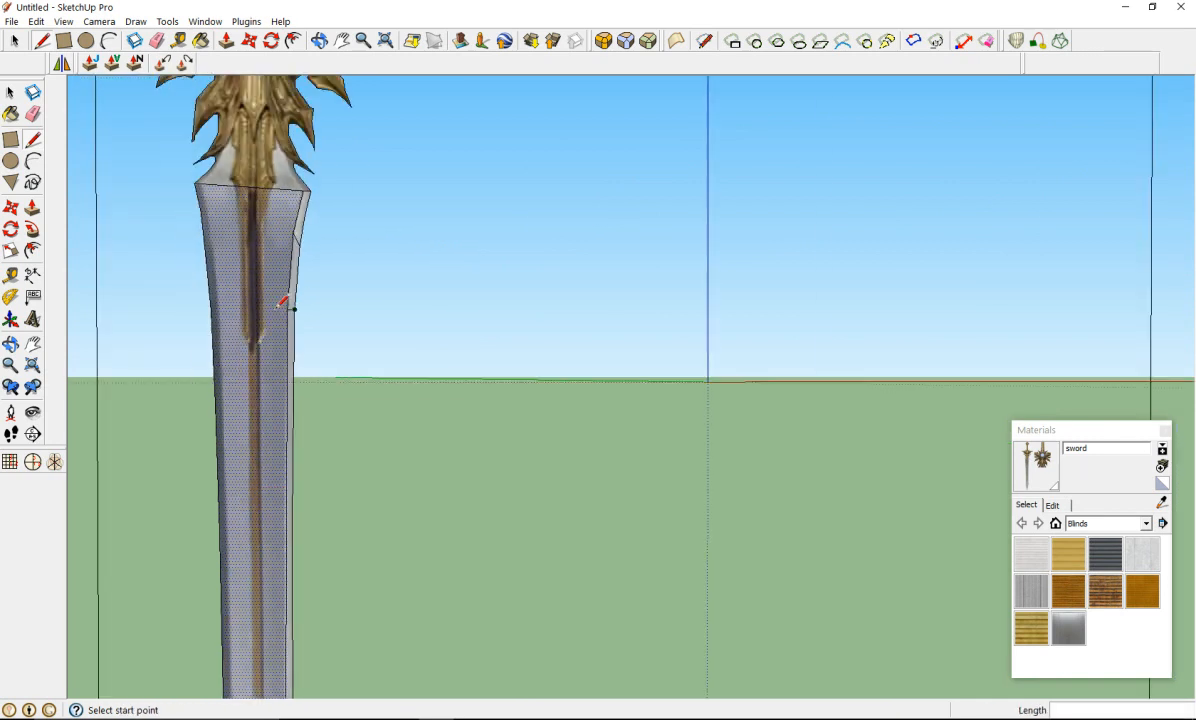
scroll(282, 303, down, 4)
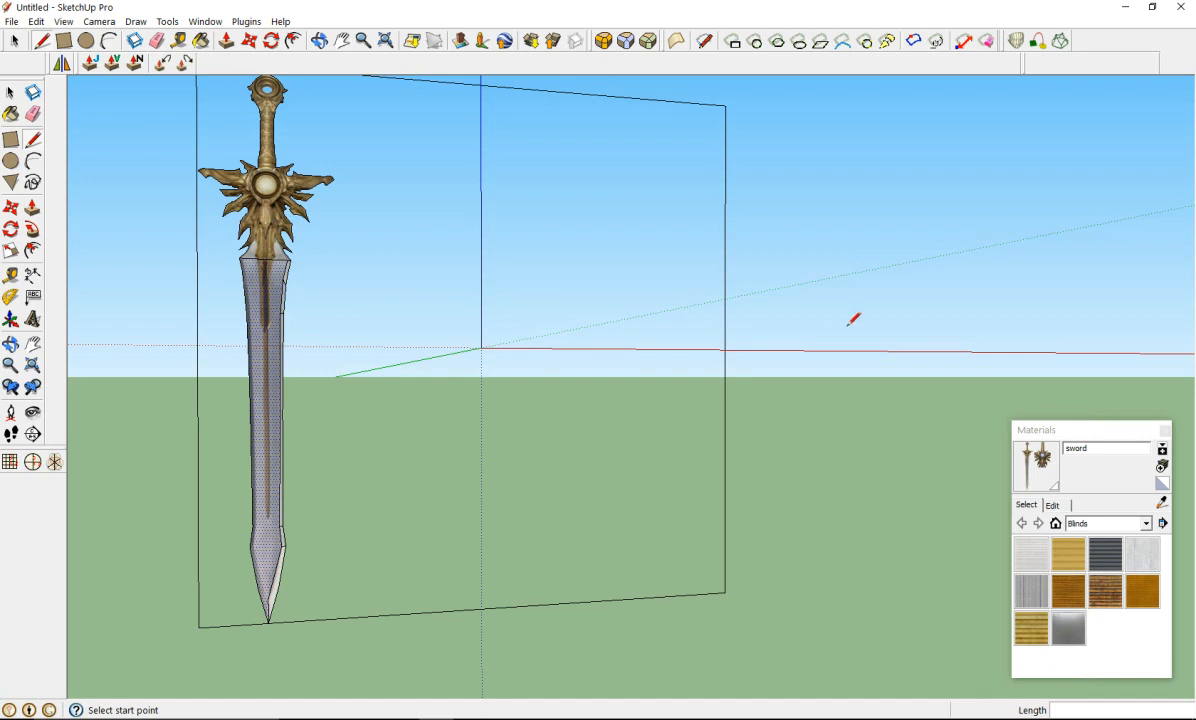
Step: Change the texture option of the hilt face and sample its sword material
scroll(270, 332, up, 3)
scroll(227, 286, up, 3)
middle_drag(227, 286, 284, 236)
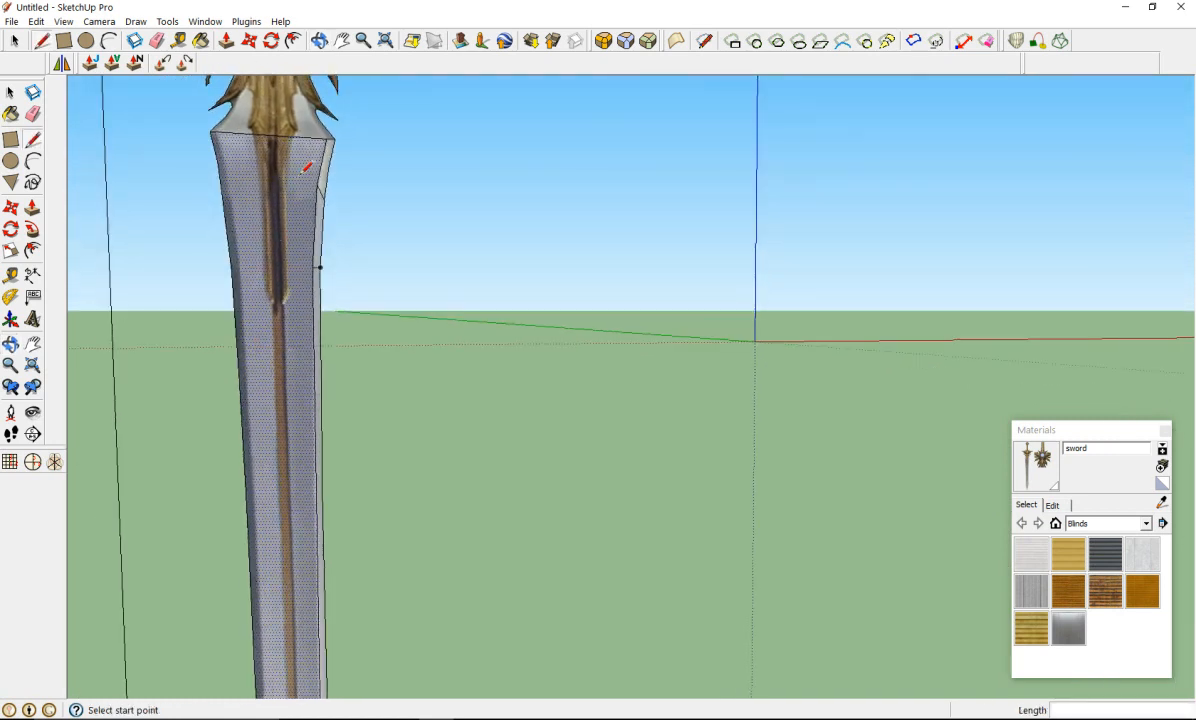
scroll(290, 160, down, 5)
scroll(210, 105, up, 4)
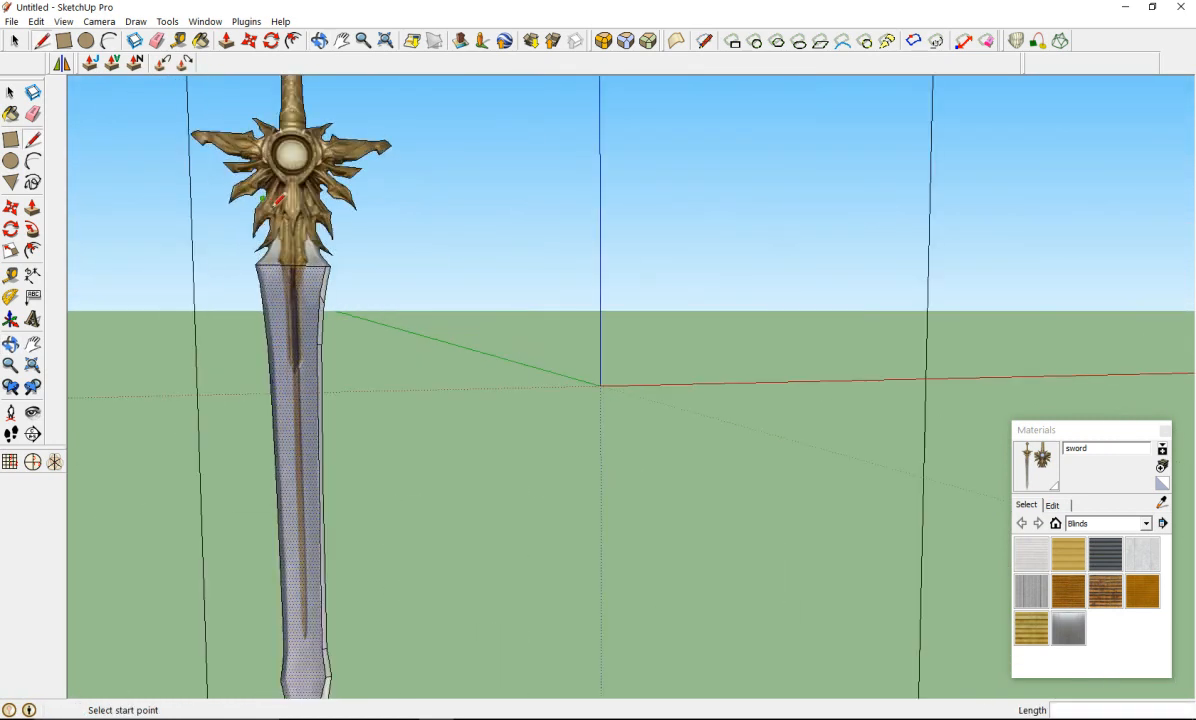
scroll(283, 200, up, 1)
right_click(304, 216)
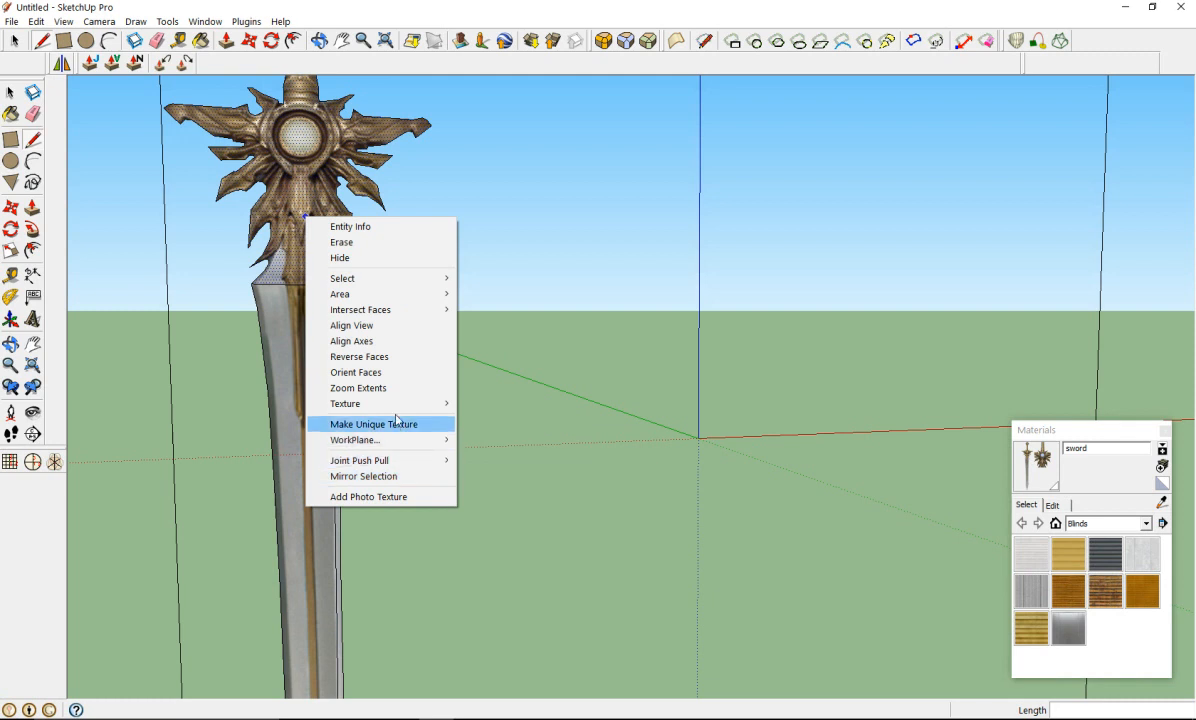
mouse_move(398, 403)
click(500, 439)
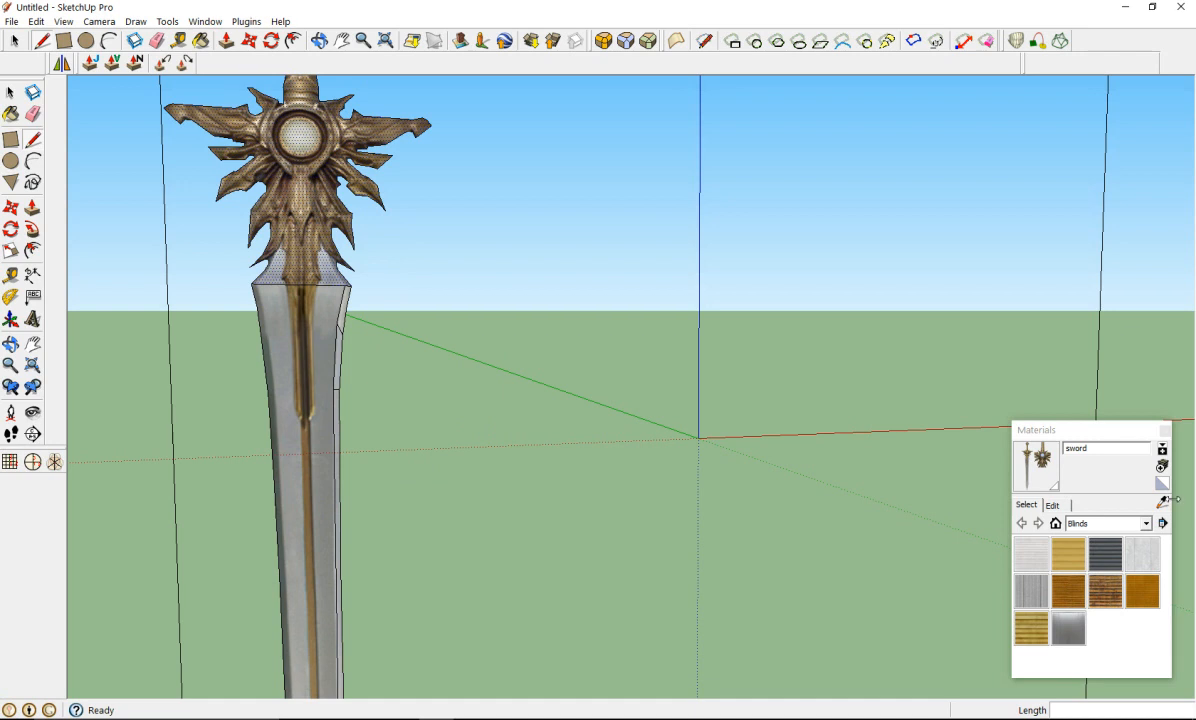
click(1162, 502)
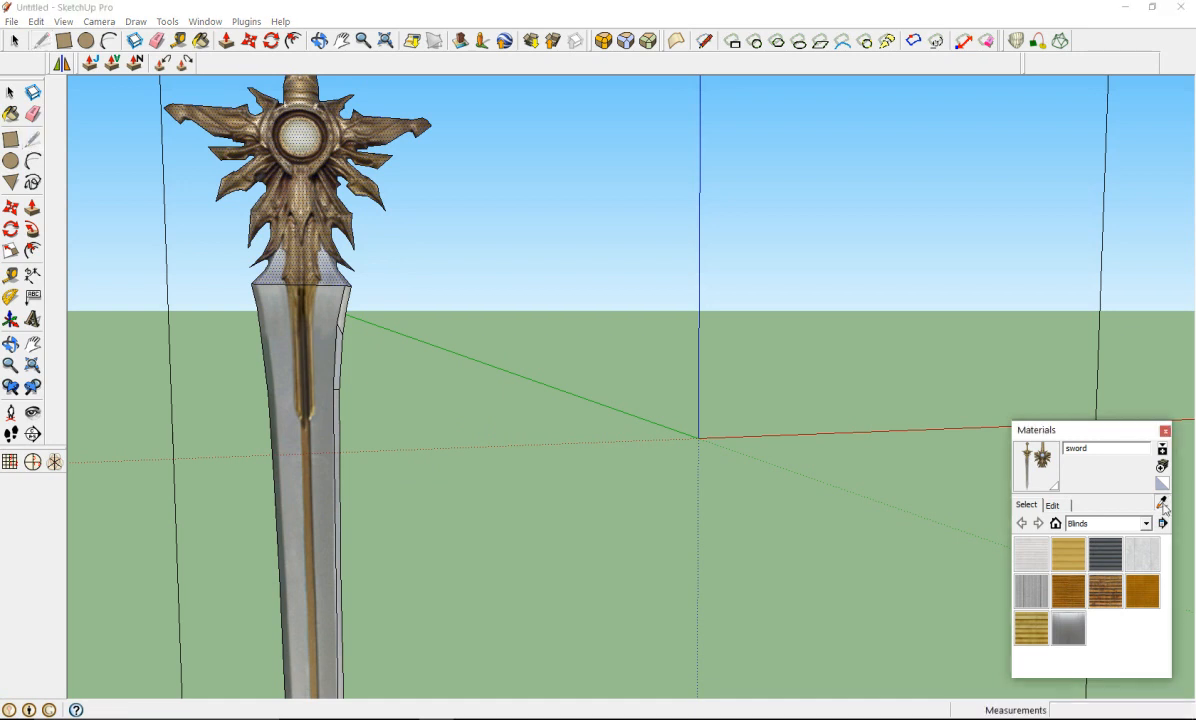
click(301, 147)
Step: Examine the blade's texture and right bevel edges from the guard down to the tip
scroll(300, 350, down, 5)
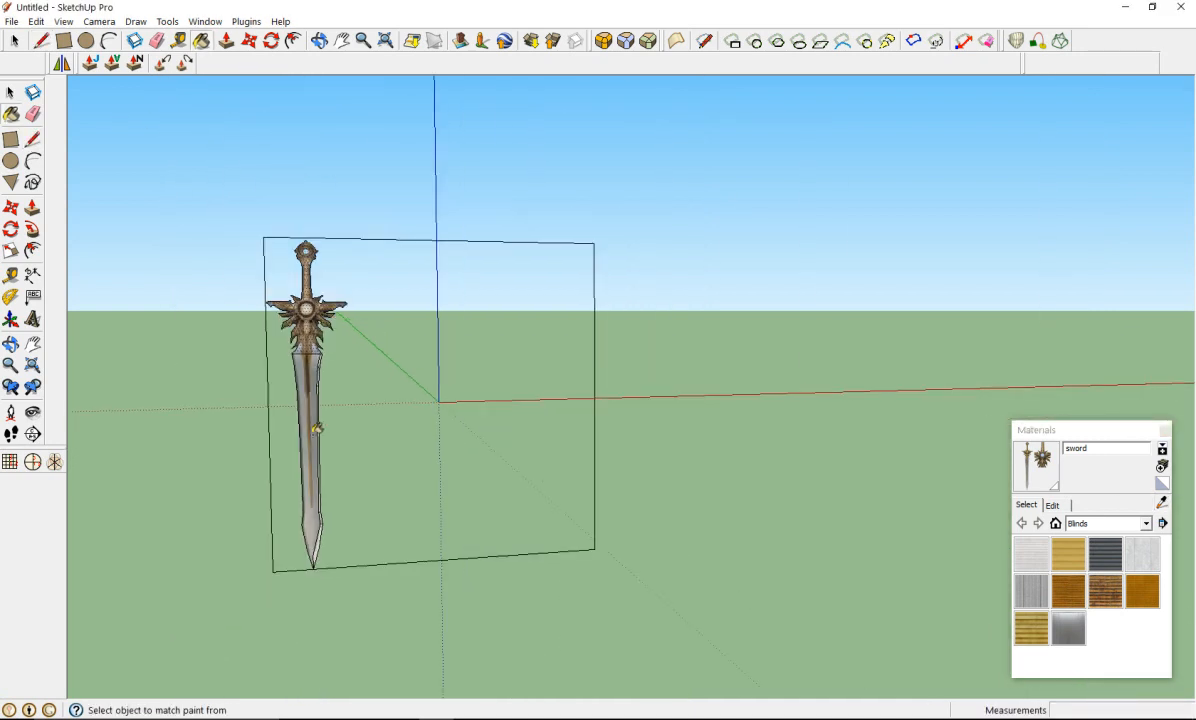
scroll(314, 470, up, 3)
scroll(314, 500, up, 2)
scroll(315, 561, down, 5)
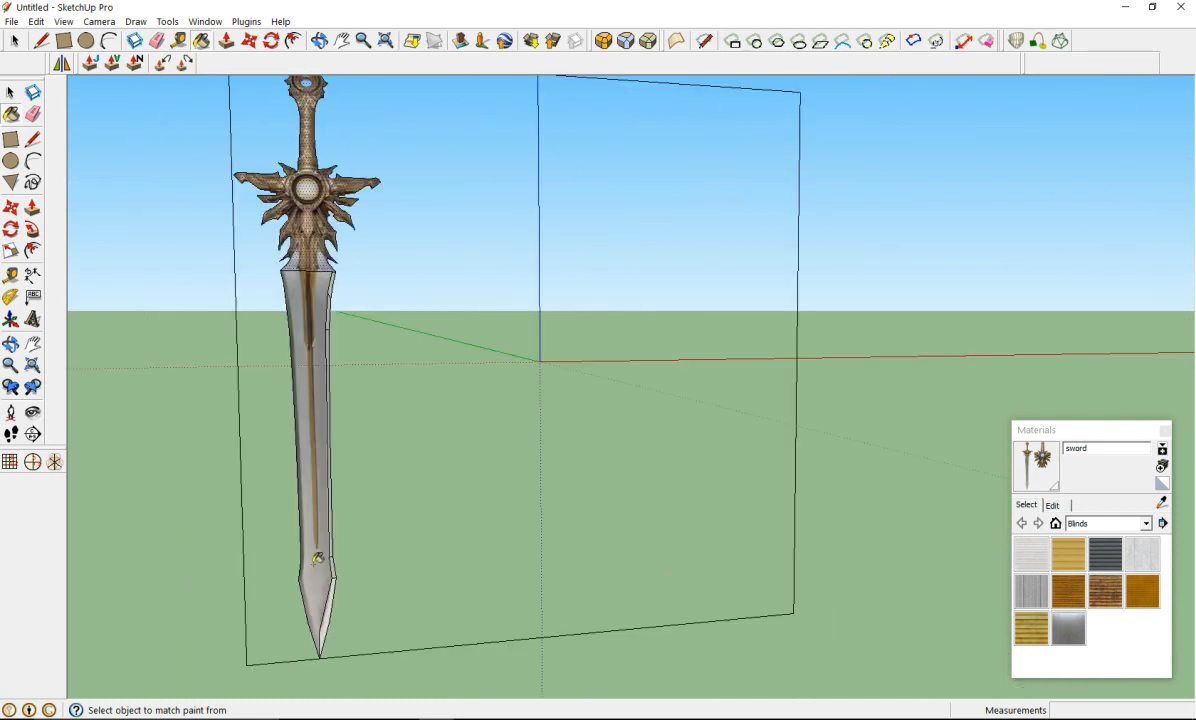
scroll(310, 622, up, 4)
scroll(306, 452, up, 2)
mouse_move(340, 546)
middle_down()
mouse_move(392, 566)
mouse_move(462, 523)
middle_up()
scroll(317, 540, down, 4)
scroll(317, 521, up, 3)
mouse_move(389, 413)
middle_down()
mouse_move(278, 459)
mouse_move(283, 354)
middle_up()
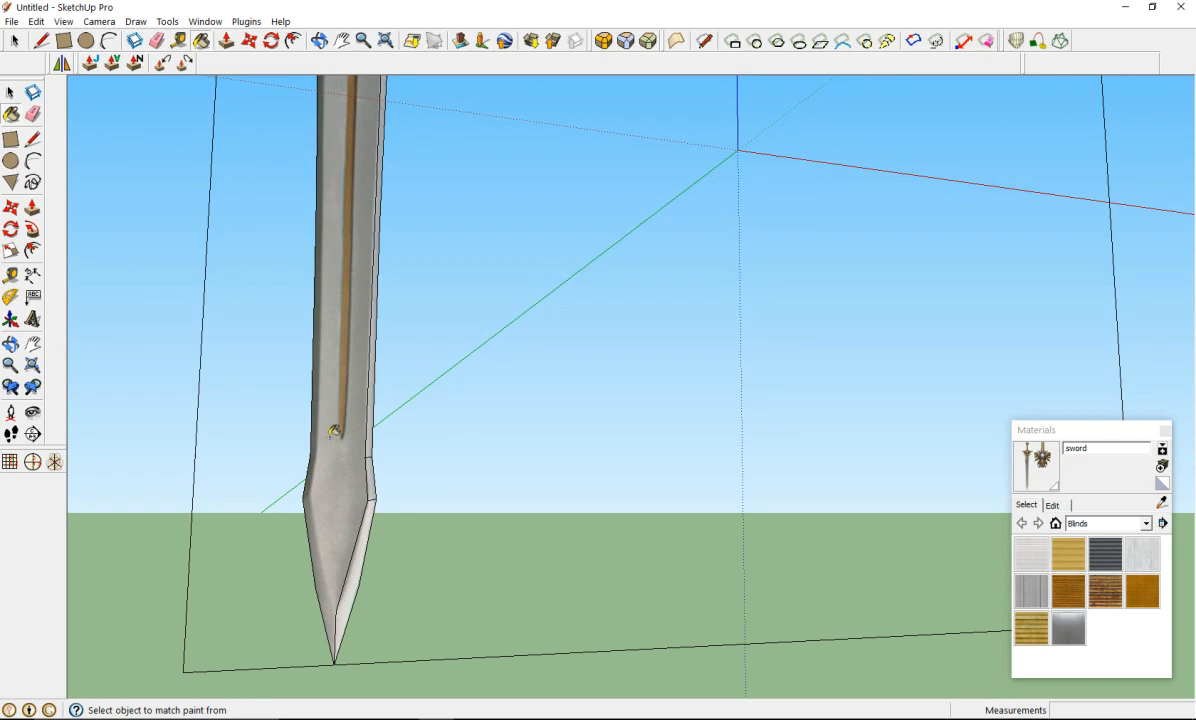
scroll(260, 270, down, 3)
scroll(272, 187, up, 5)
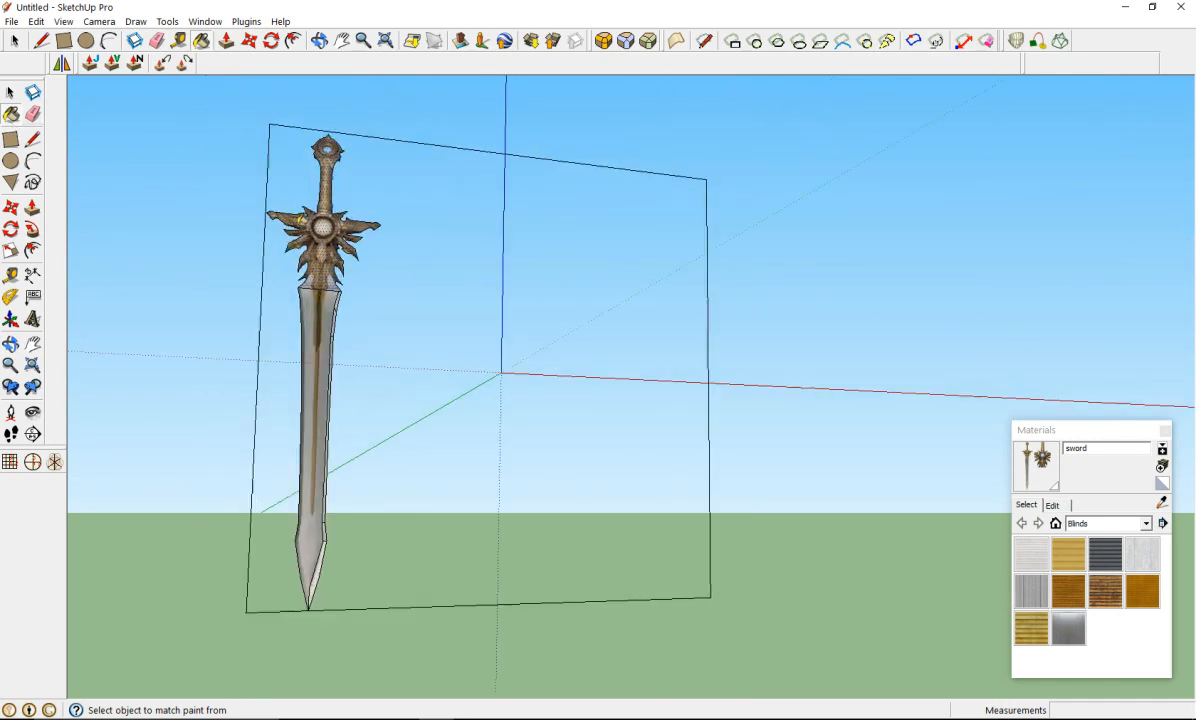
Step: Erase the short connecting edges across the right bevel and the centre edge at the blade tip
click(32, 114)
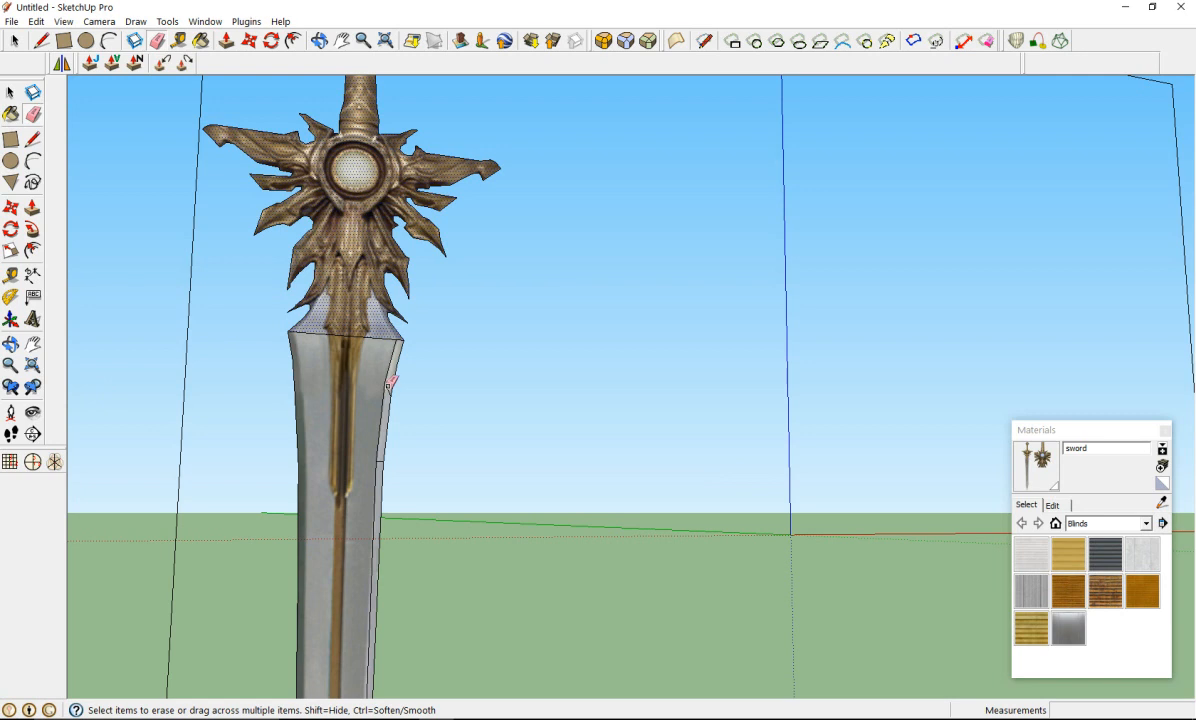
scroll(380, 445, up, 3)
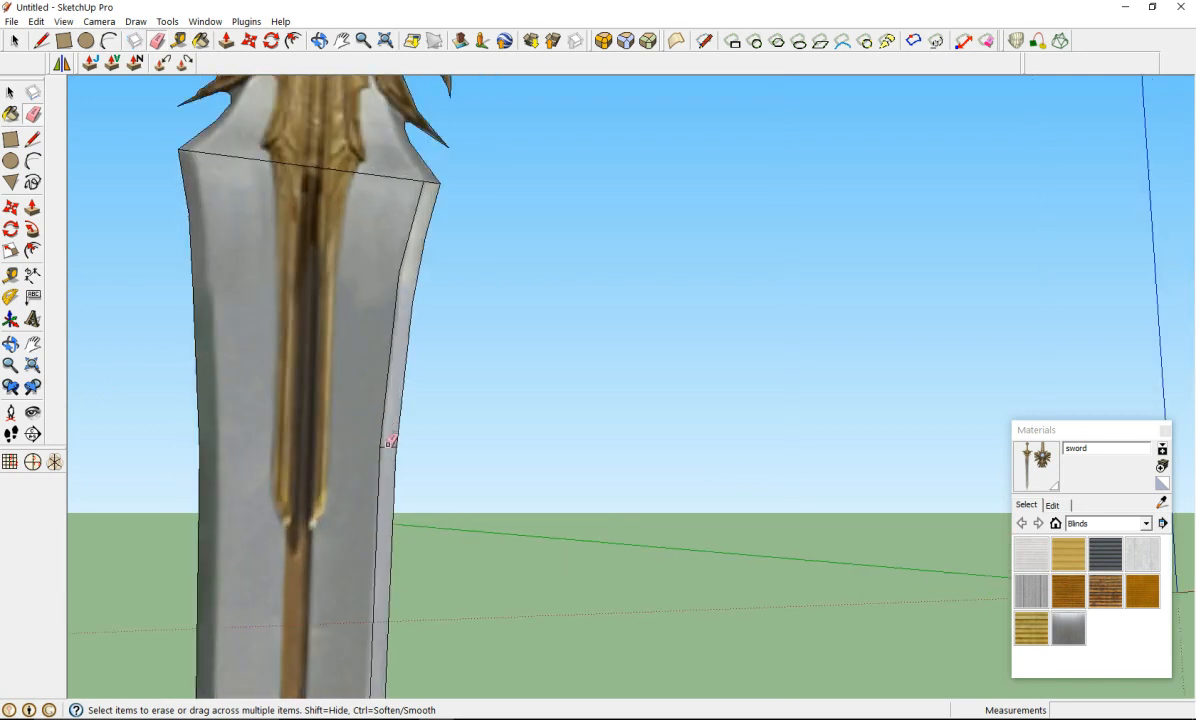
scroll(390, 440, down, 6)
scroll(387, 616, up, 5)
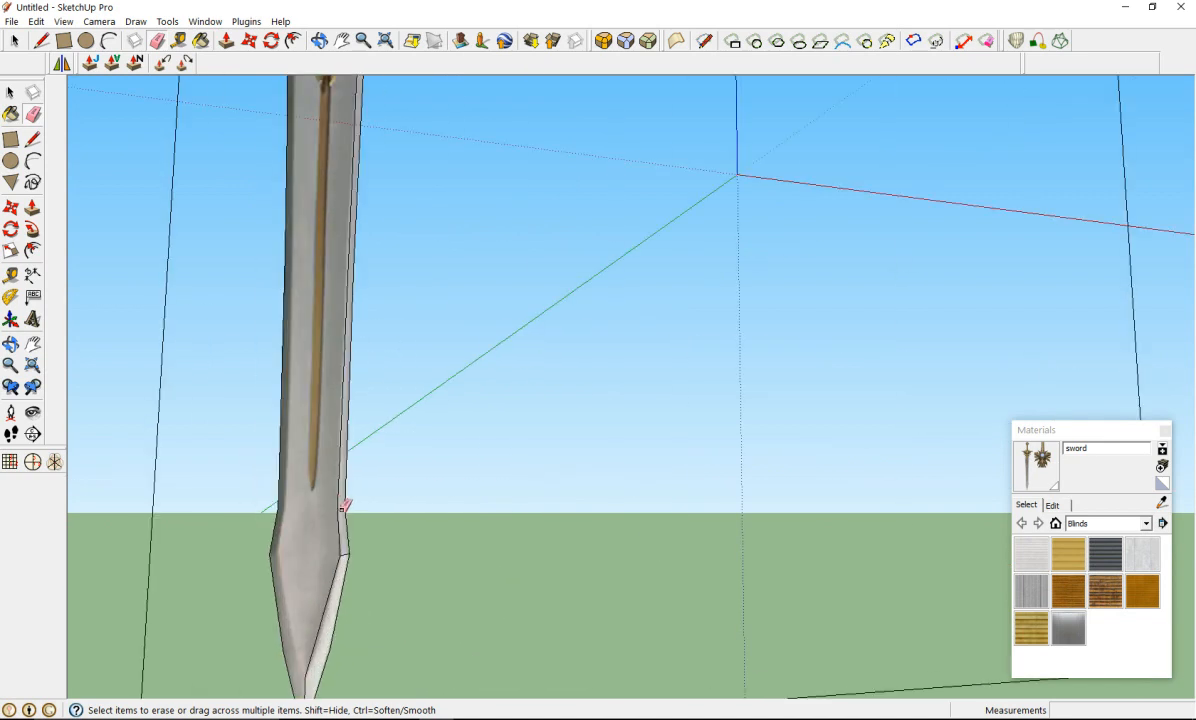
scroll(335, 580, down, 5)
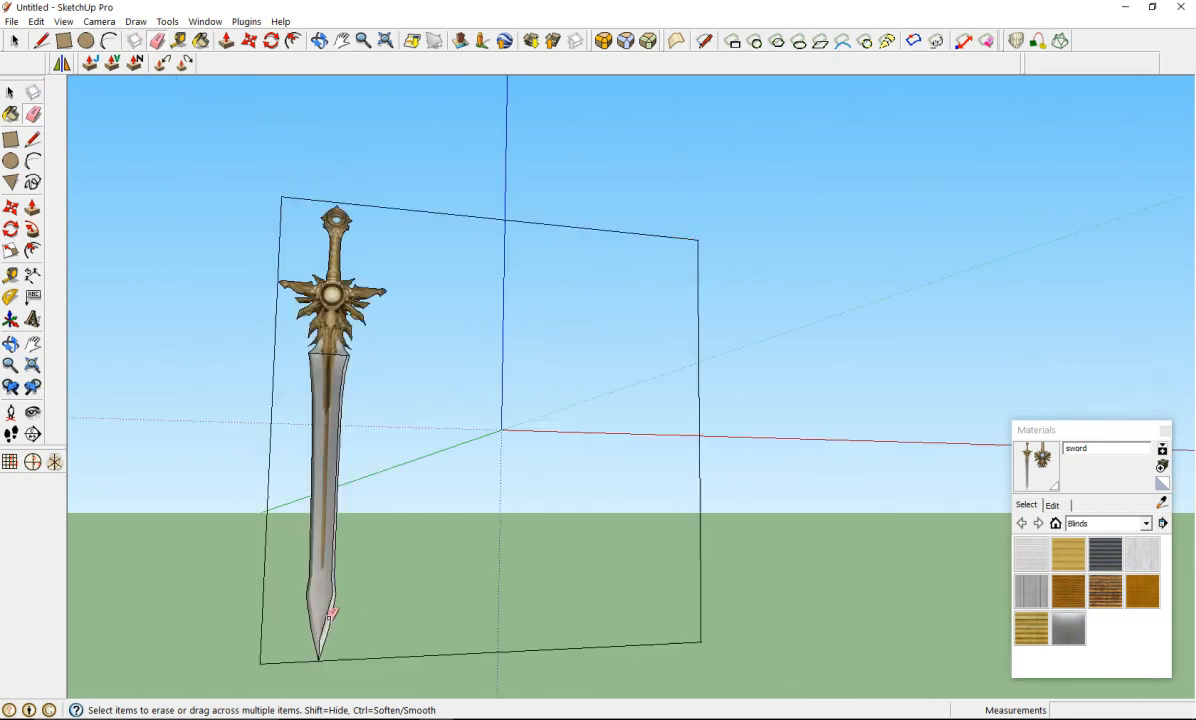
scroll(310, 630, up, 4)
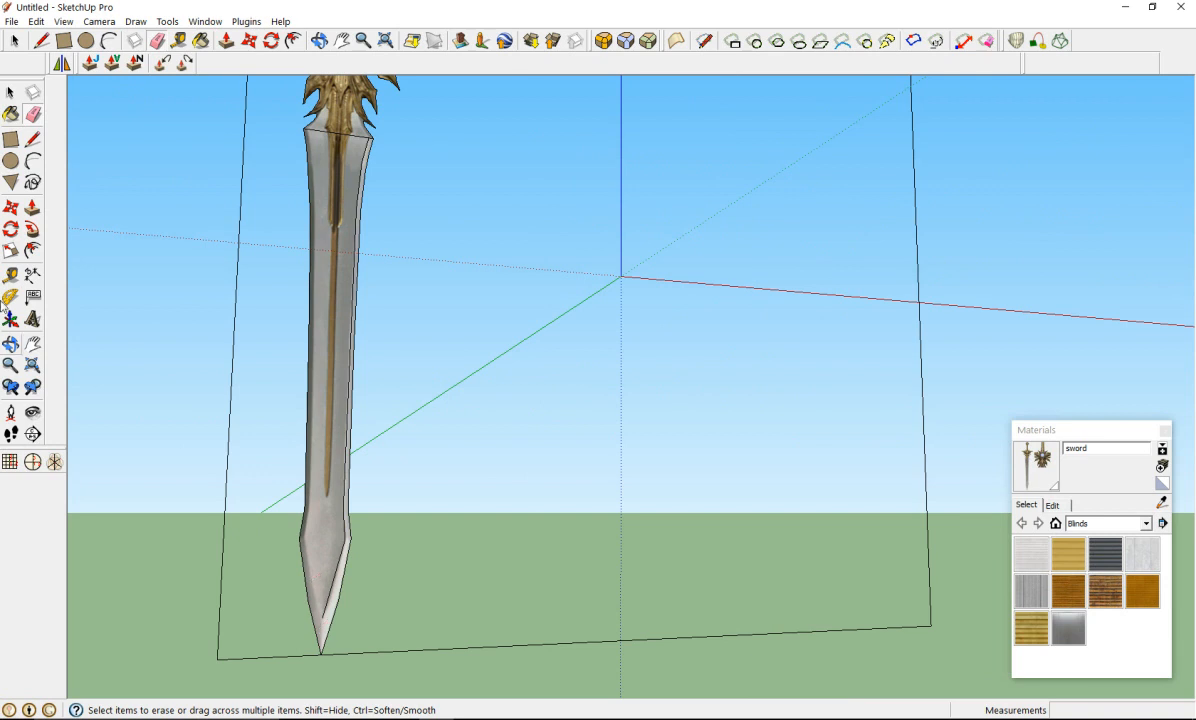
Step: Trace the left bevel edge from the bevel's lowest point near the blade tip, around the widest corner, towards the straight blade
click(32, 139)
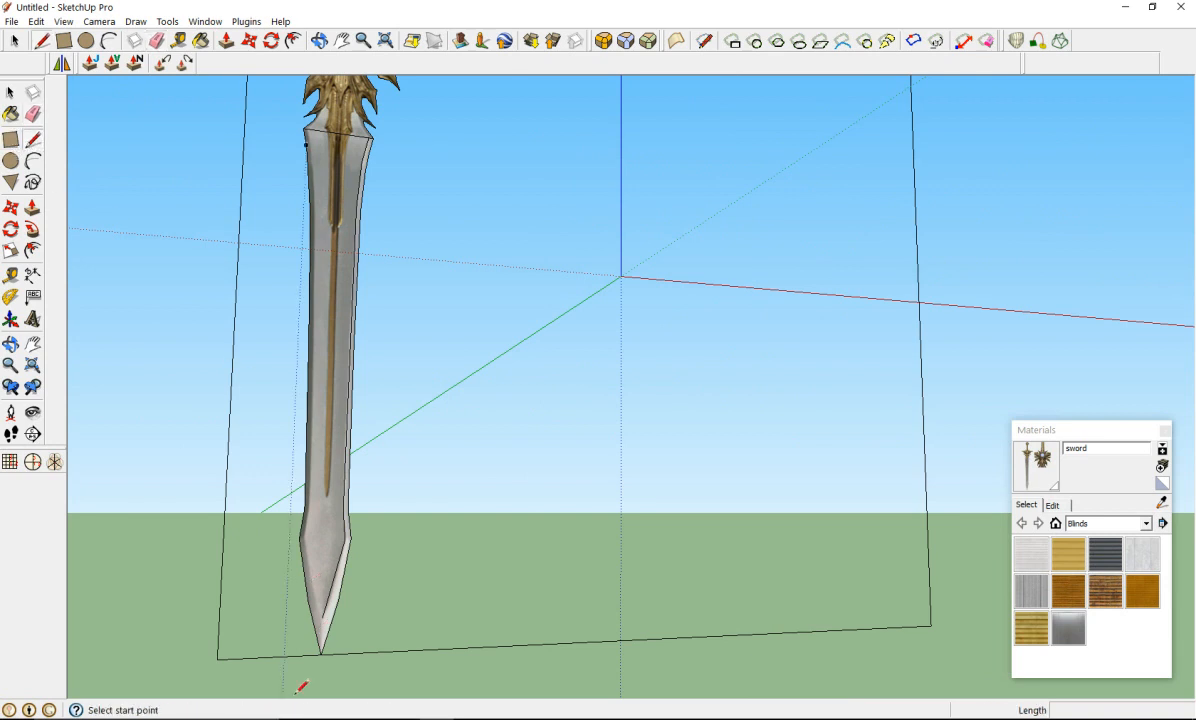
click(322, 615)
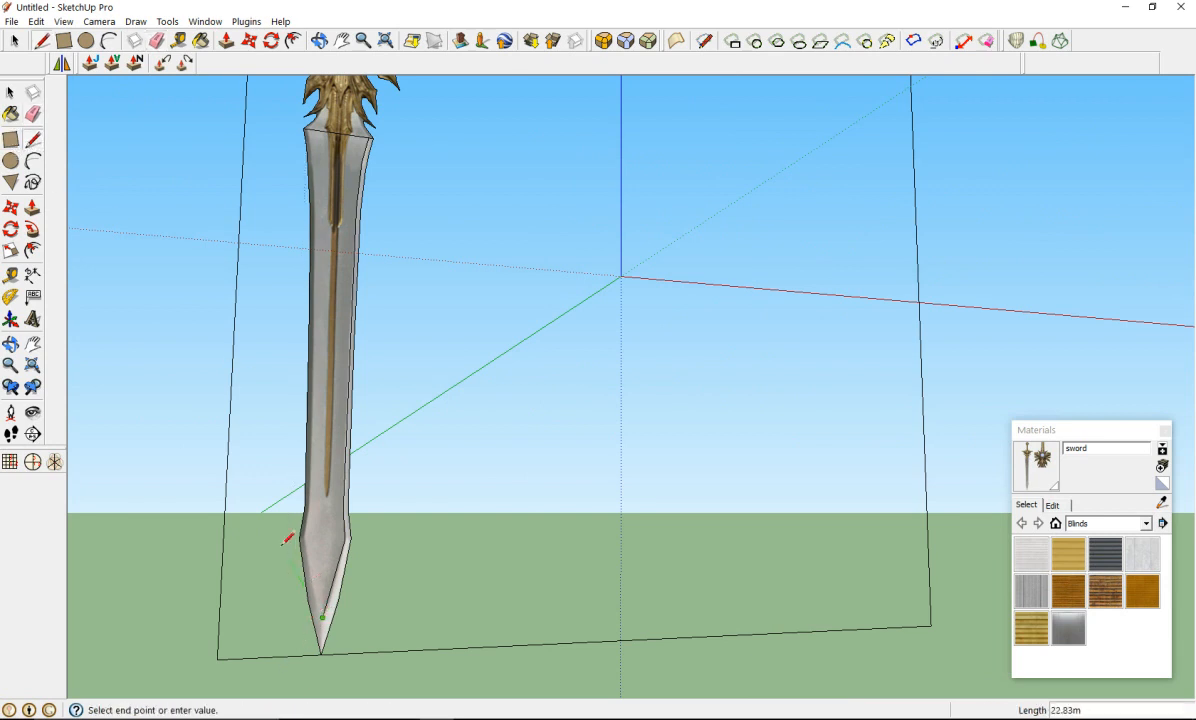
scroll(307, 533, up, 3)
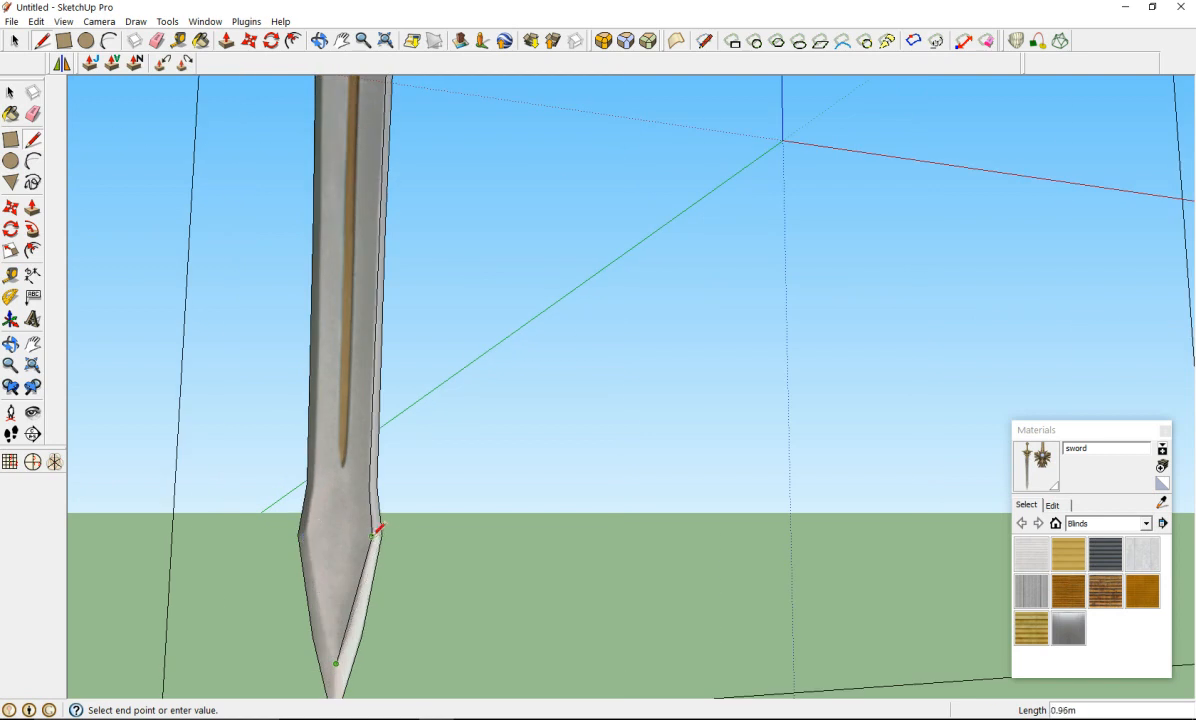
click(373, 537)
scroll(310, 525, up, 3)
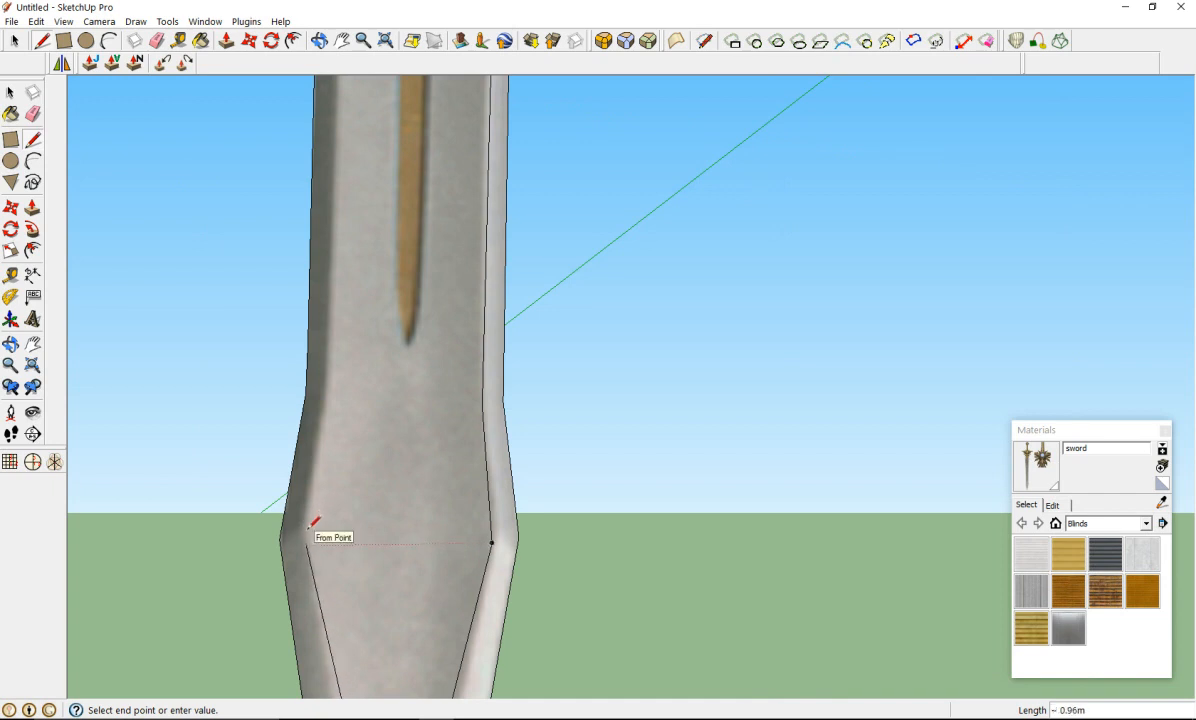
scroll(307, 526, up, 2)
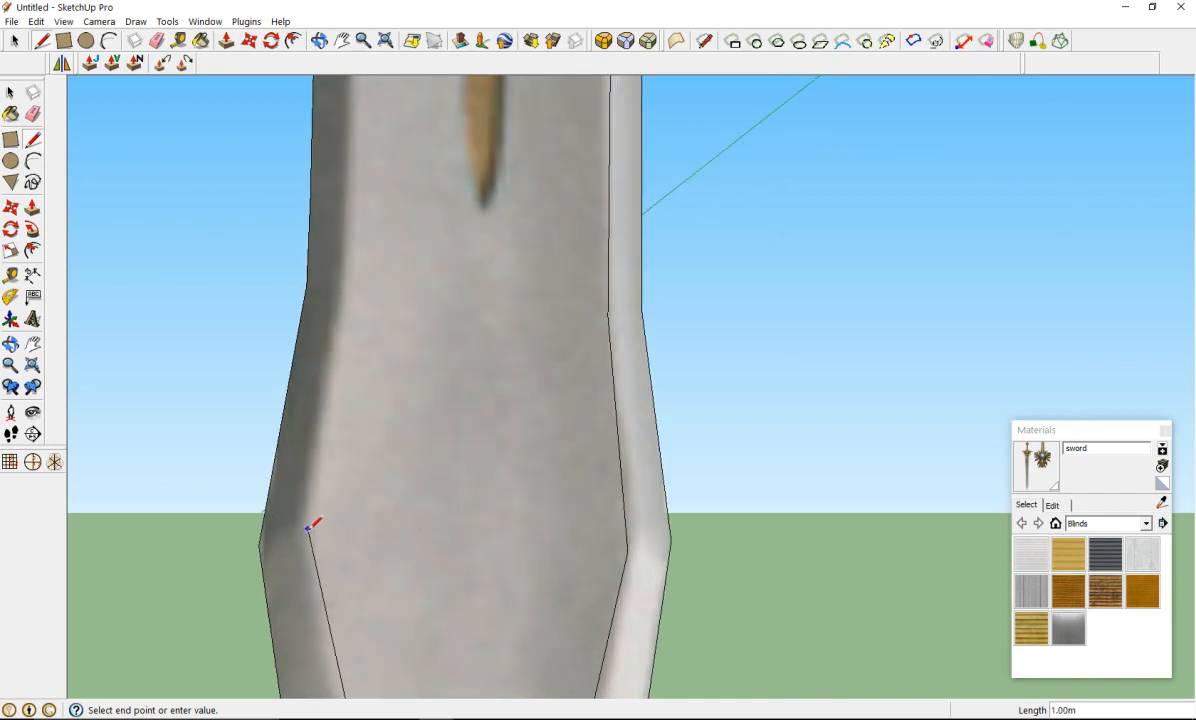
click(304, 529)
scroll(351, 405, down, 2)
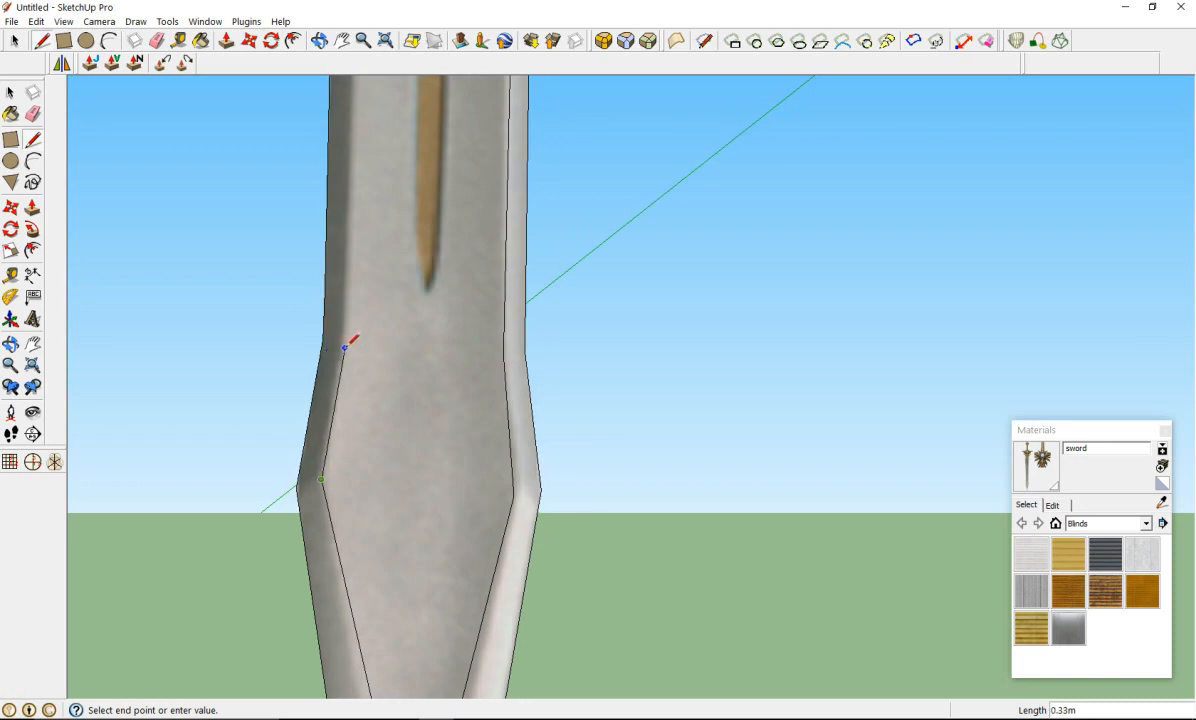
Step: Continue the left bevel line up the straight blade and along its flared upper part to the edge below the guard
scroll(347, 344, down, 3)
scroll(375, 165, down, 2)
scroll(350, 170, up, 4)
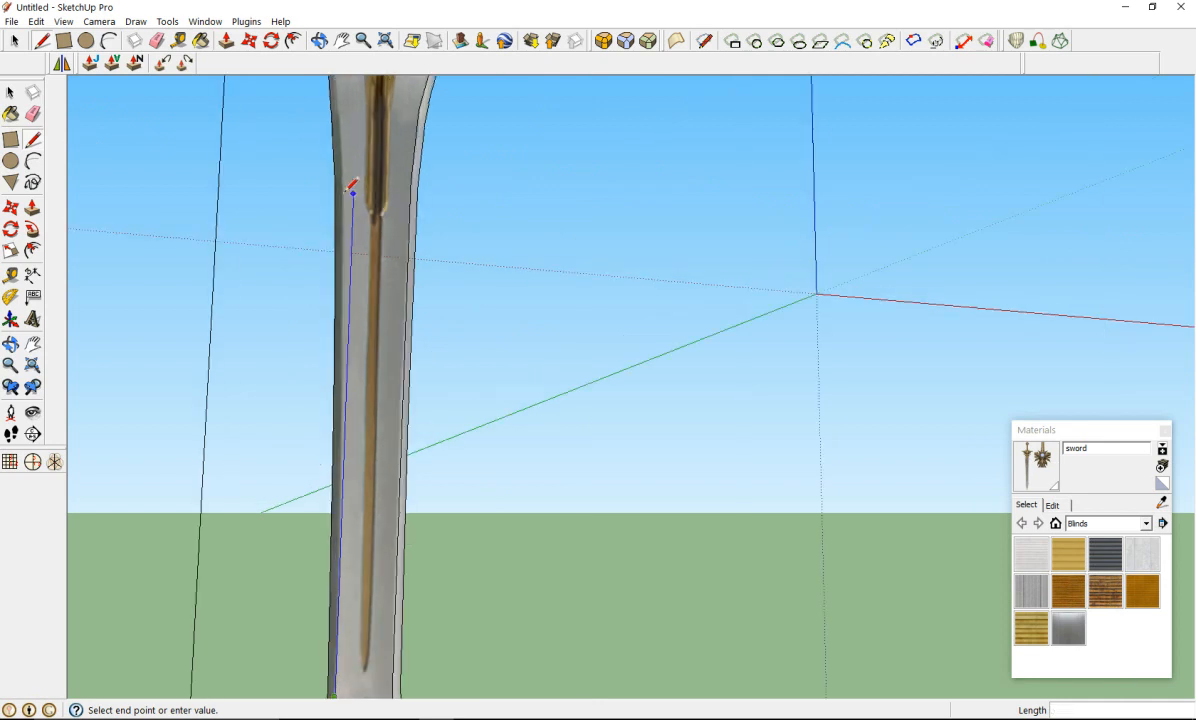
scroll(350, 188, up, 2)
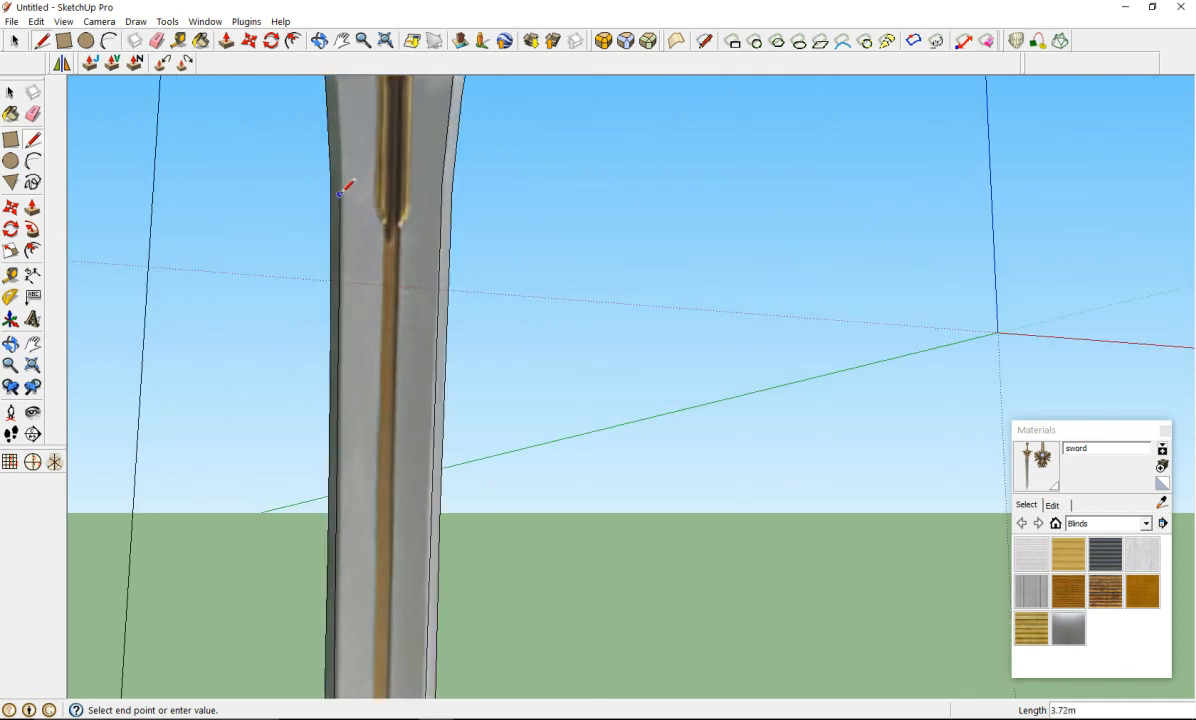
scroll(341, 189, up, 2)
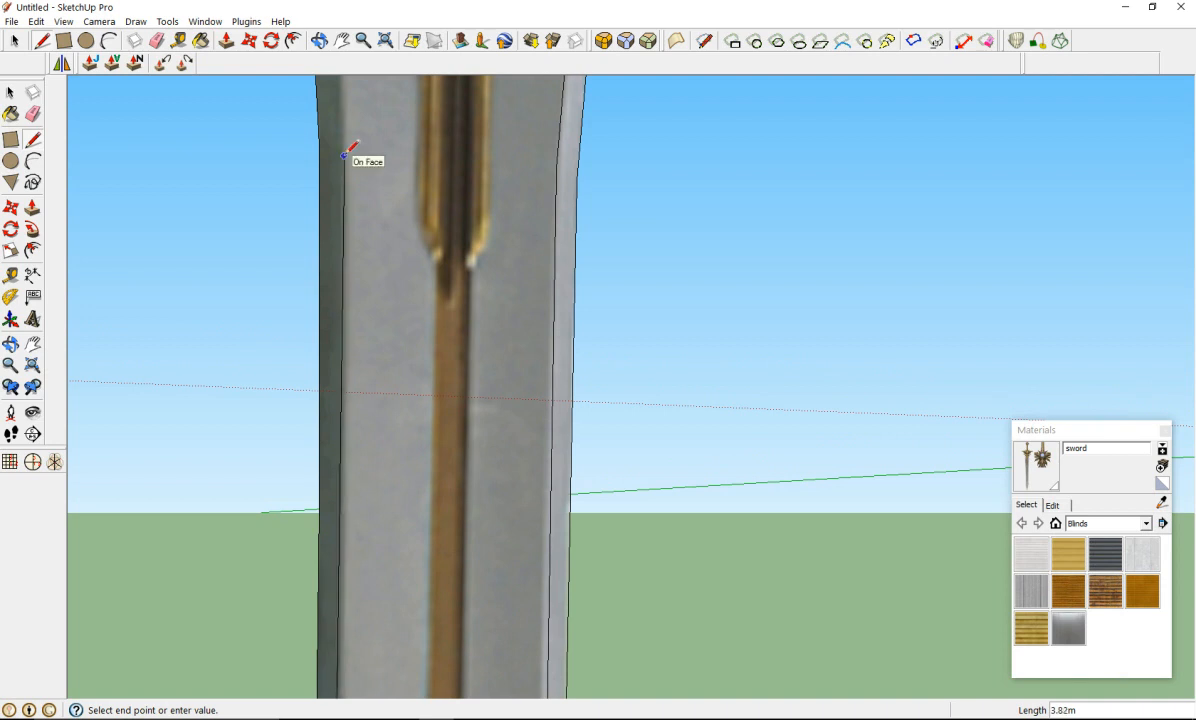
scroll(348, 152, down, 5)
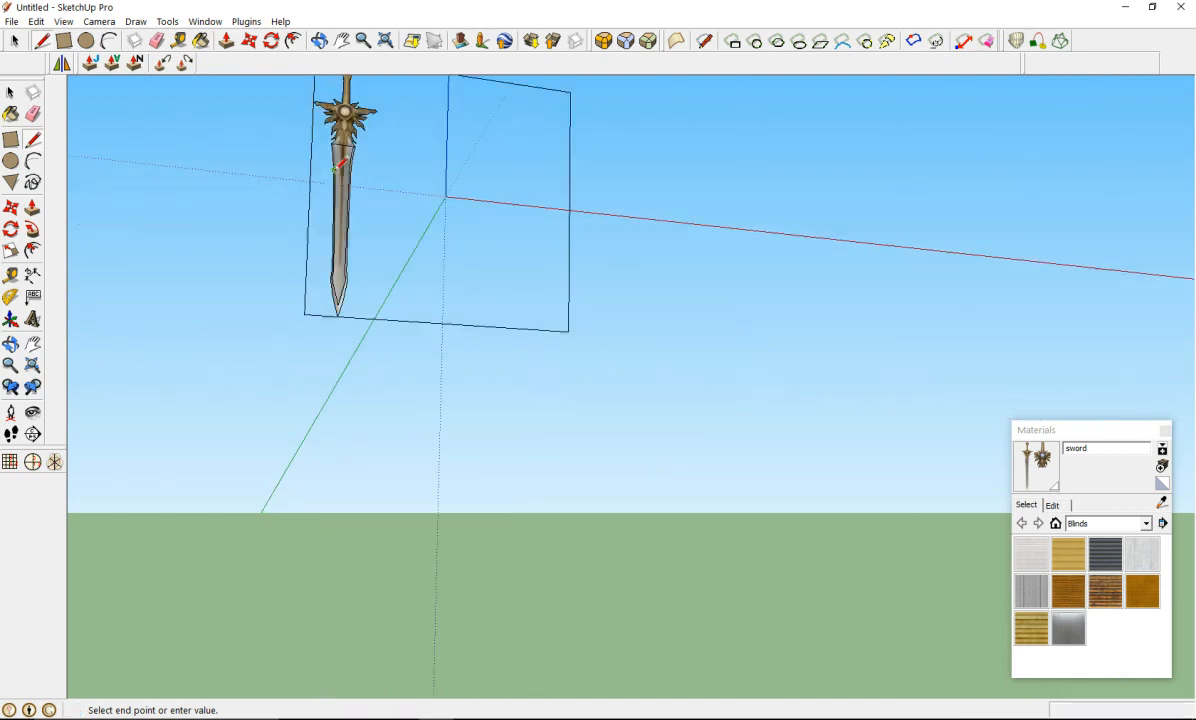
scroll(341, 163, up, 5)
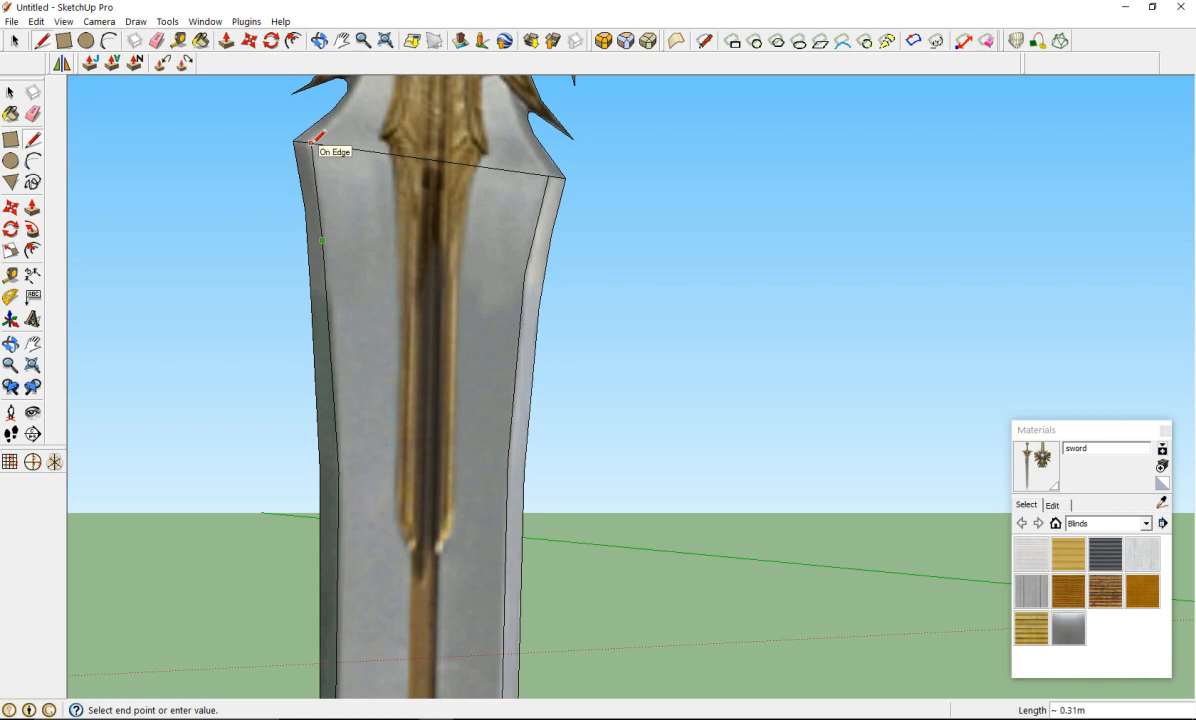
click(311, 142)
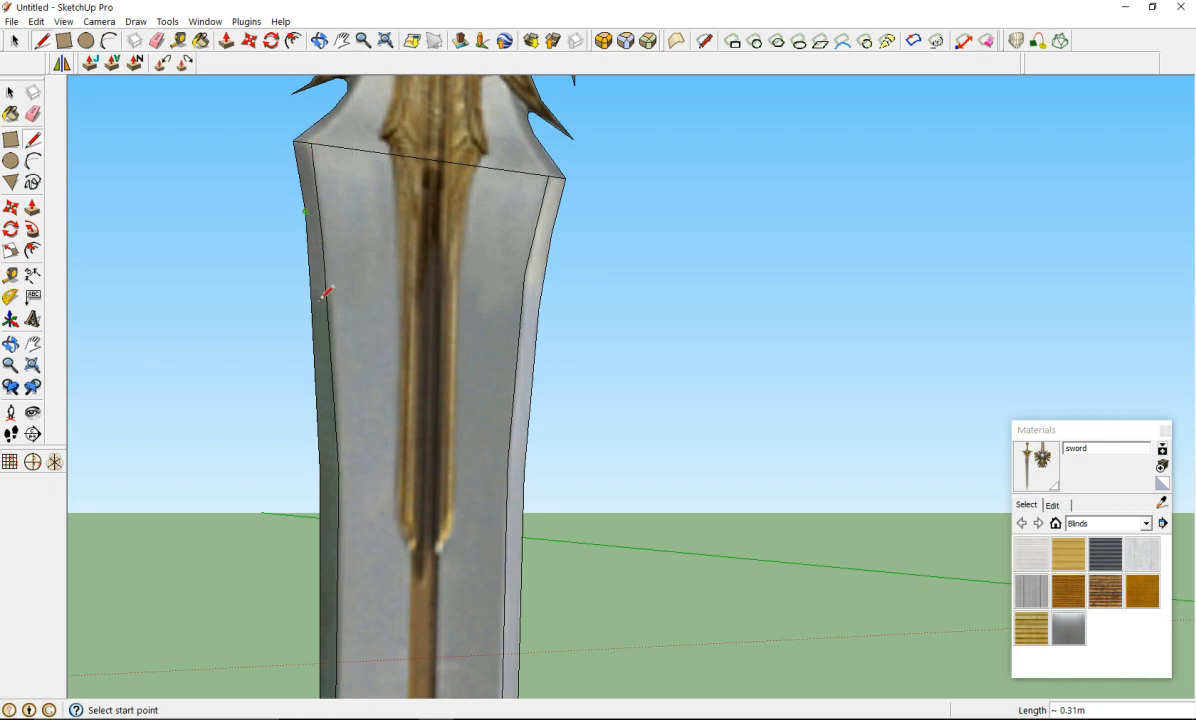
Step: Replace the uppermost left bevel edges with two new segments following the flared blade up to the horizontal dividing edge
click(339, 472)
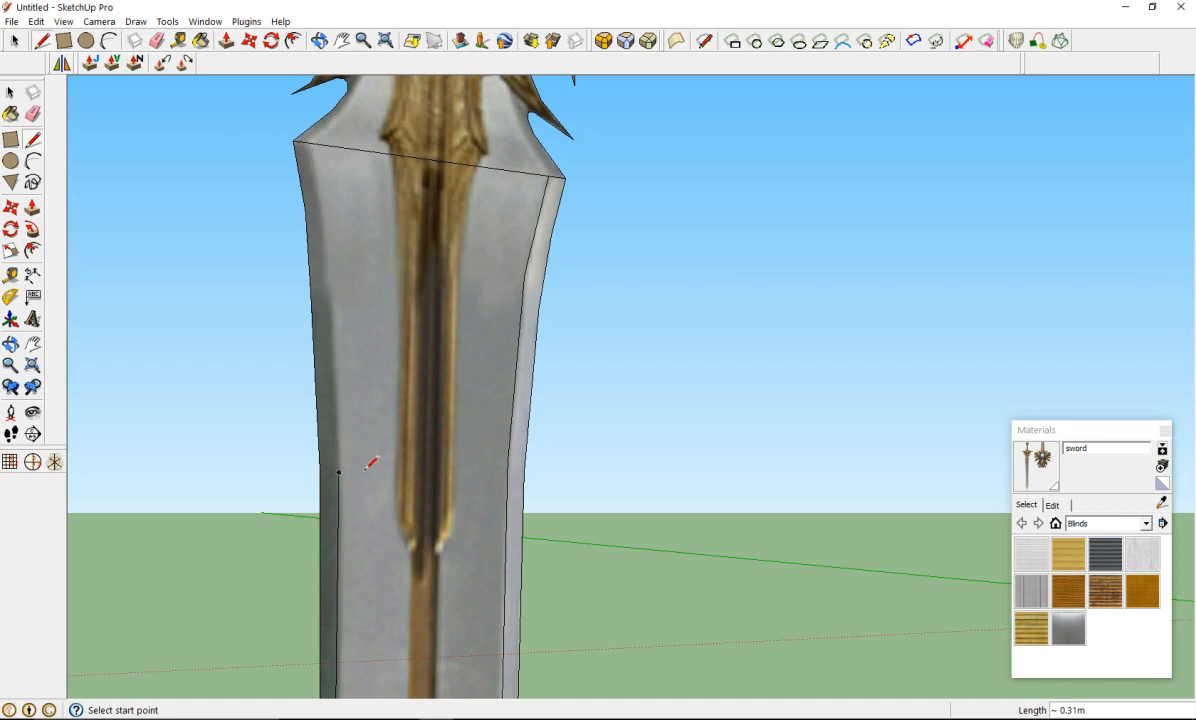
click(340, 471)
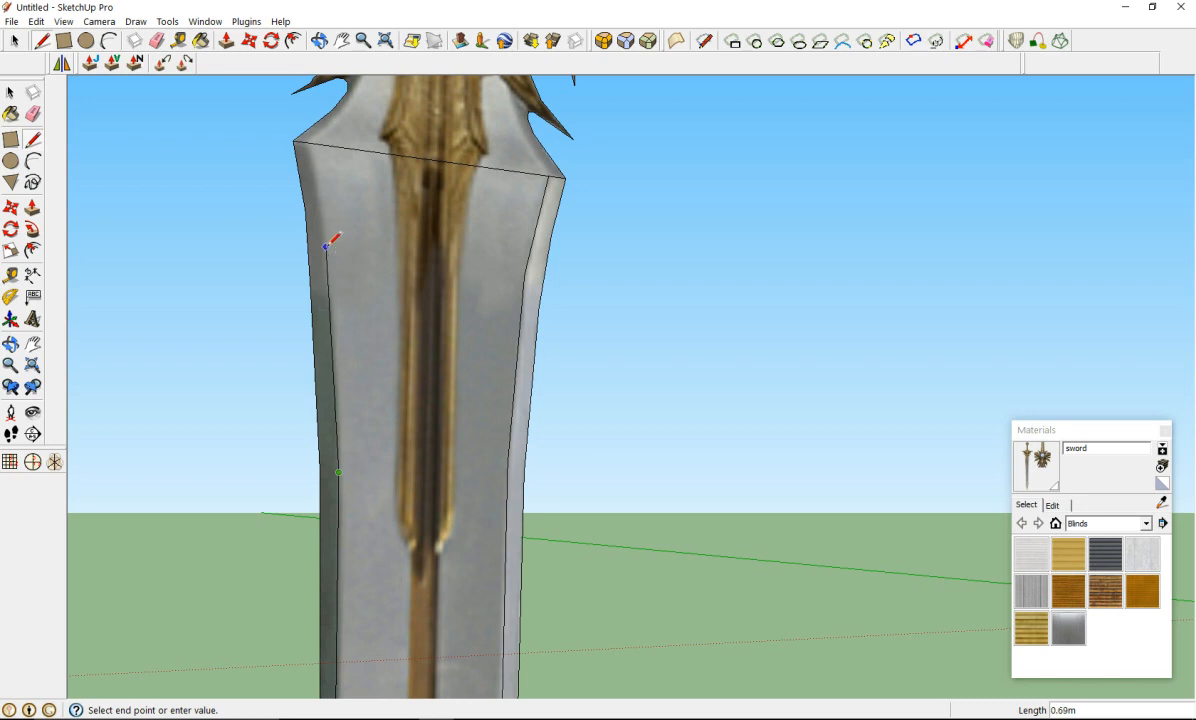
click(326, 245)
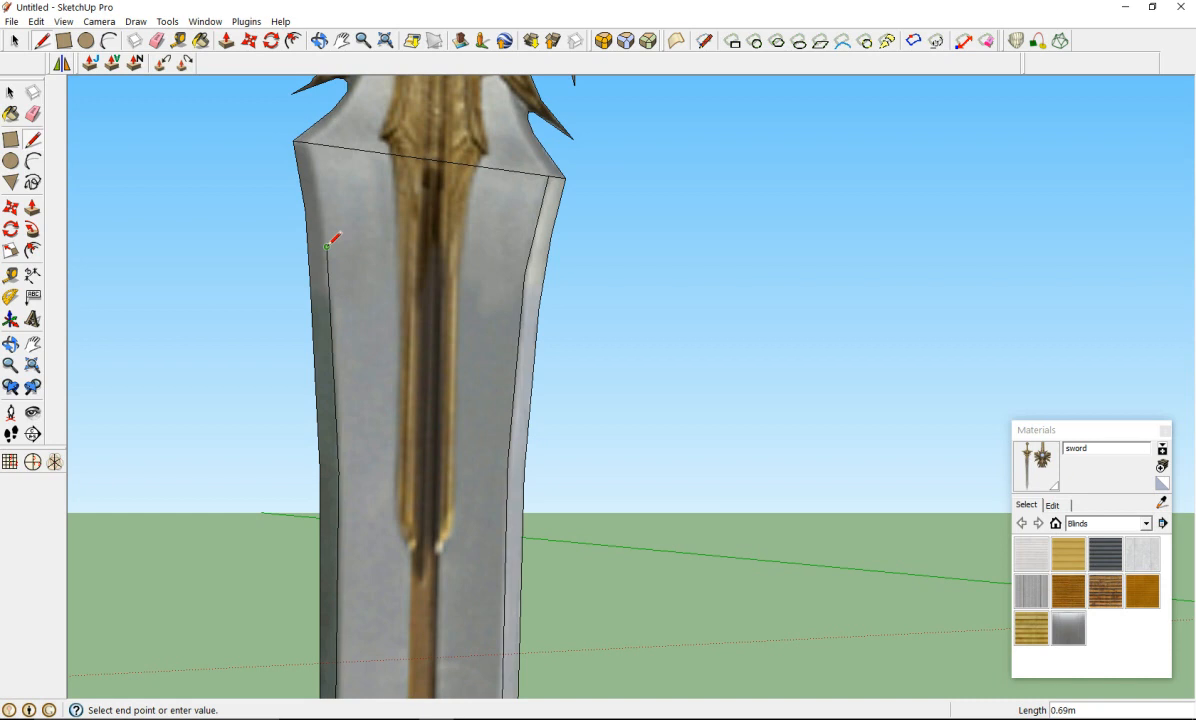
click(312, 143)
Step: Examine the bevel lines along the whole blade and the transition between blade and guard
scroll(422, 326, down, 5)
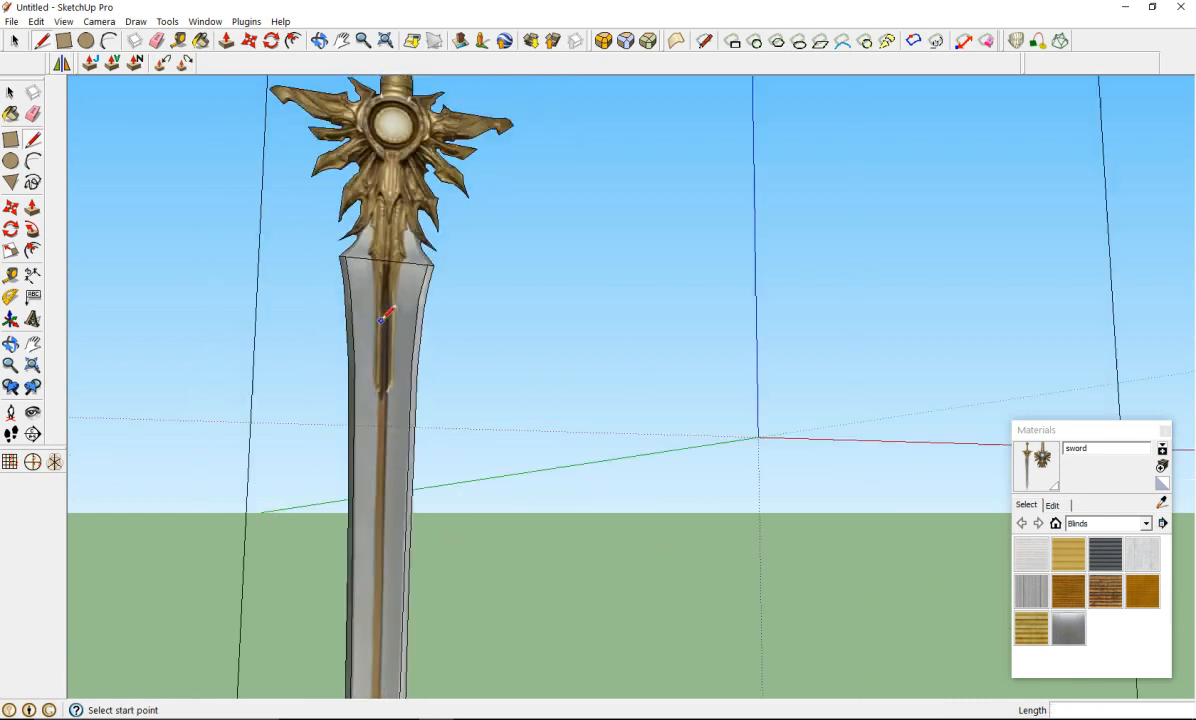
scroll(370, 335, up, 6)
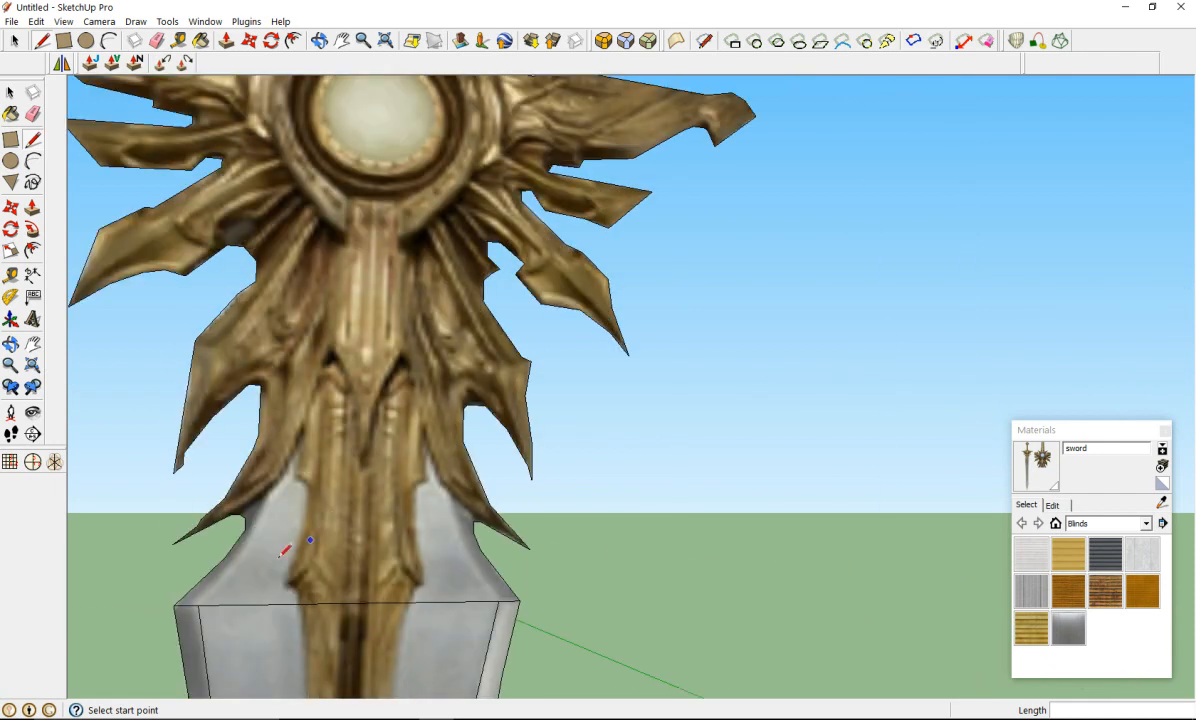
scroll(284, 550, down, 8)
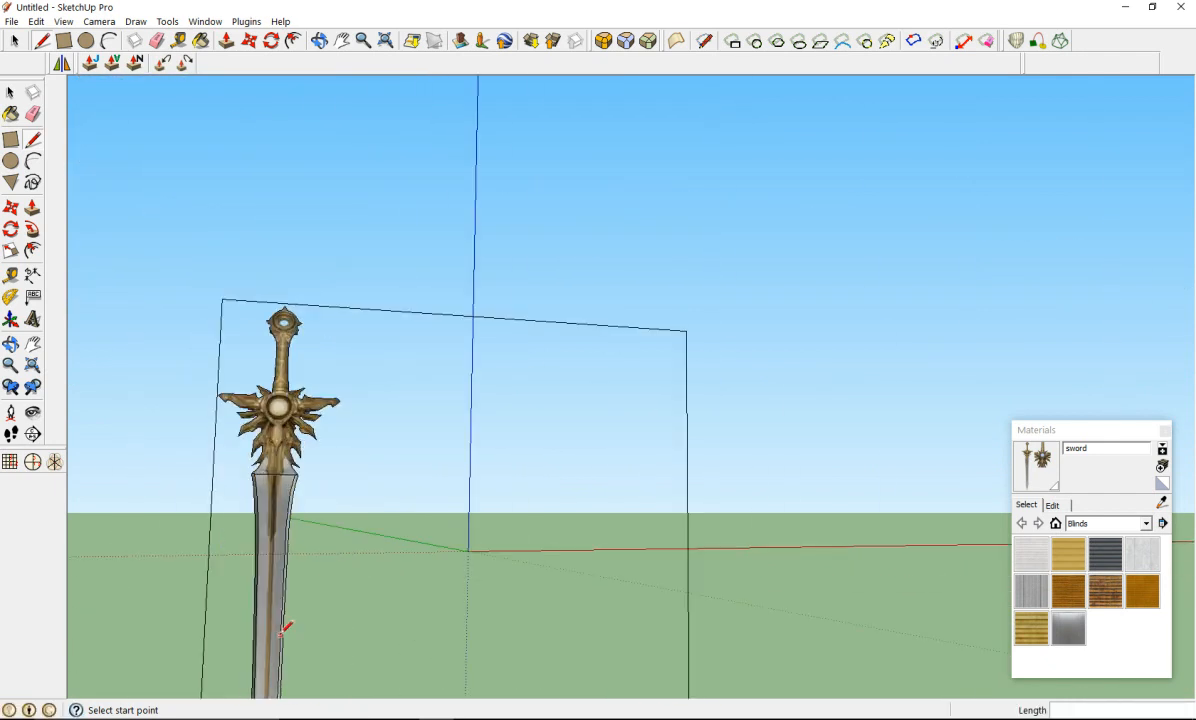
scroll(282, 615, up, 3)
scroll(270, 585, down, 5)
scroll(266, 620, up, 7)
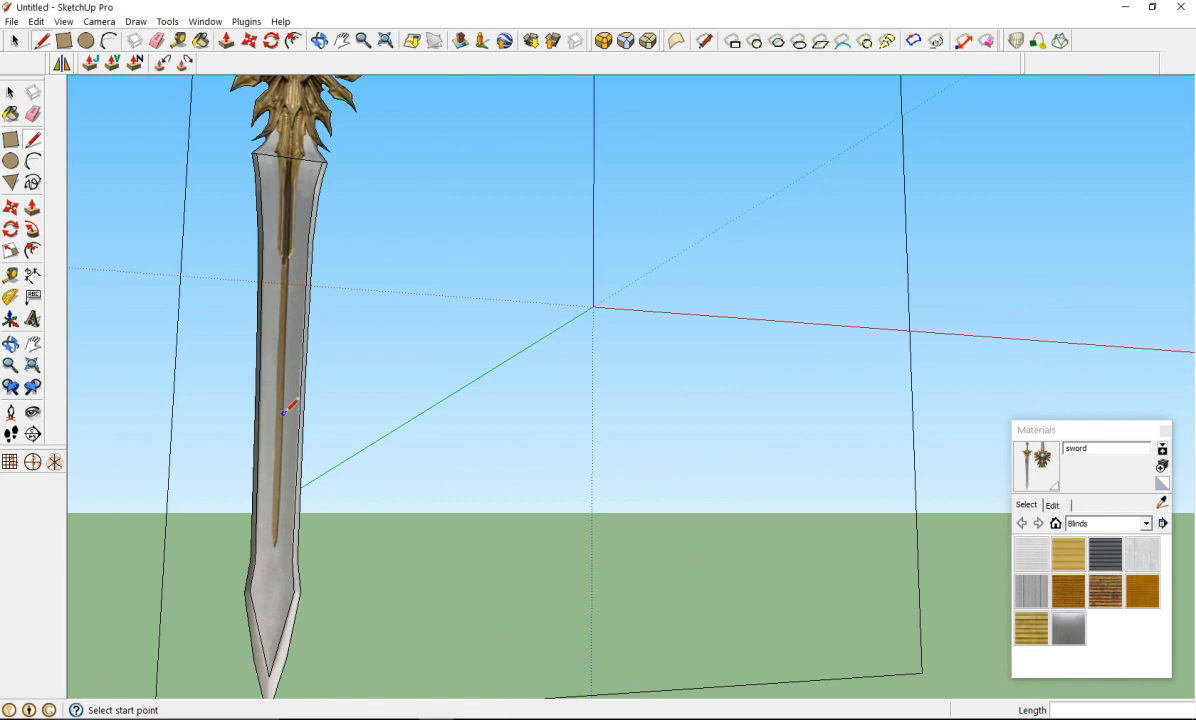
scroll(283, 490, up, 1)
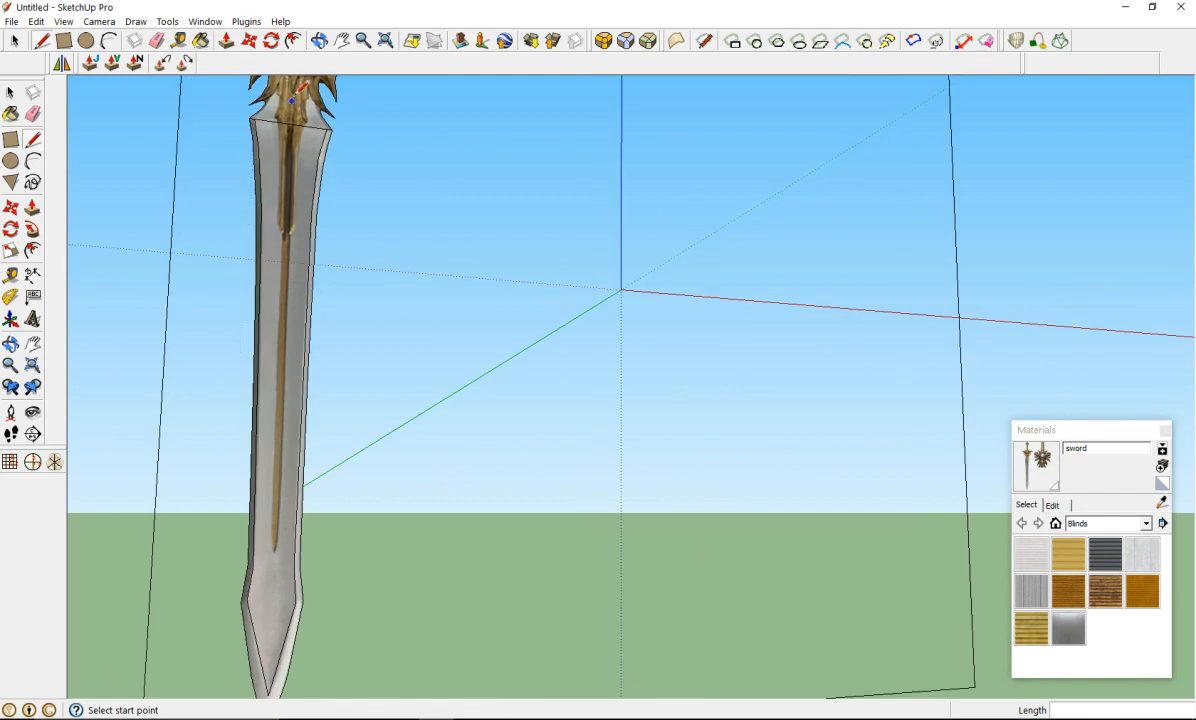
mouse_move(253, 183)
middle_down()
mouse_move(382, 267)
mouse_move(438, 259)
middle_up()
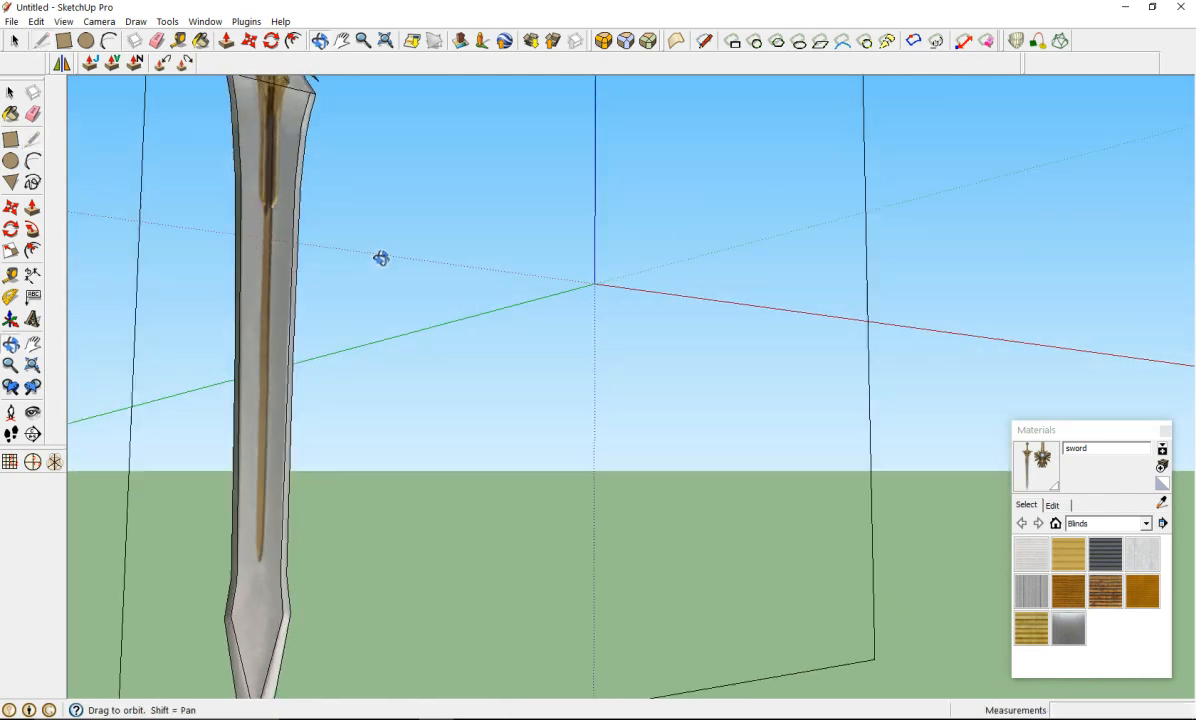
scroll(286, 259, down, 5)
Step: Trace the left bevel above the horizontal dividing edge, following the steel shoulder up beneath the lowest guard spike
scroll(284, 246, up, 7)
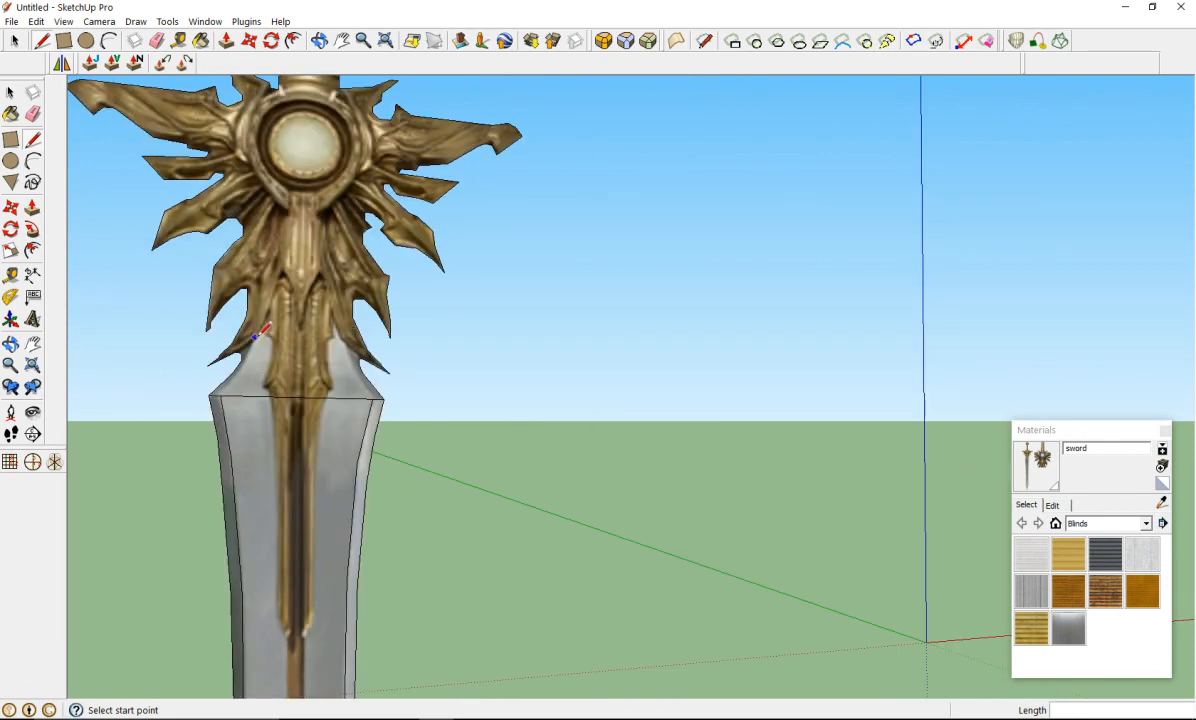
scroll(251, 336, up, 2)
click(189, 437)
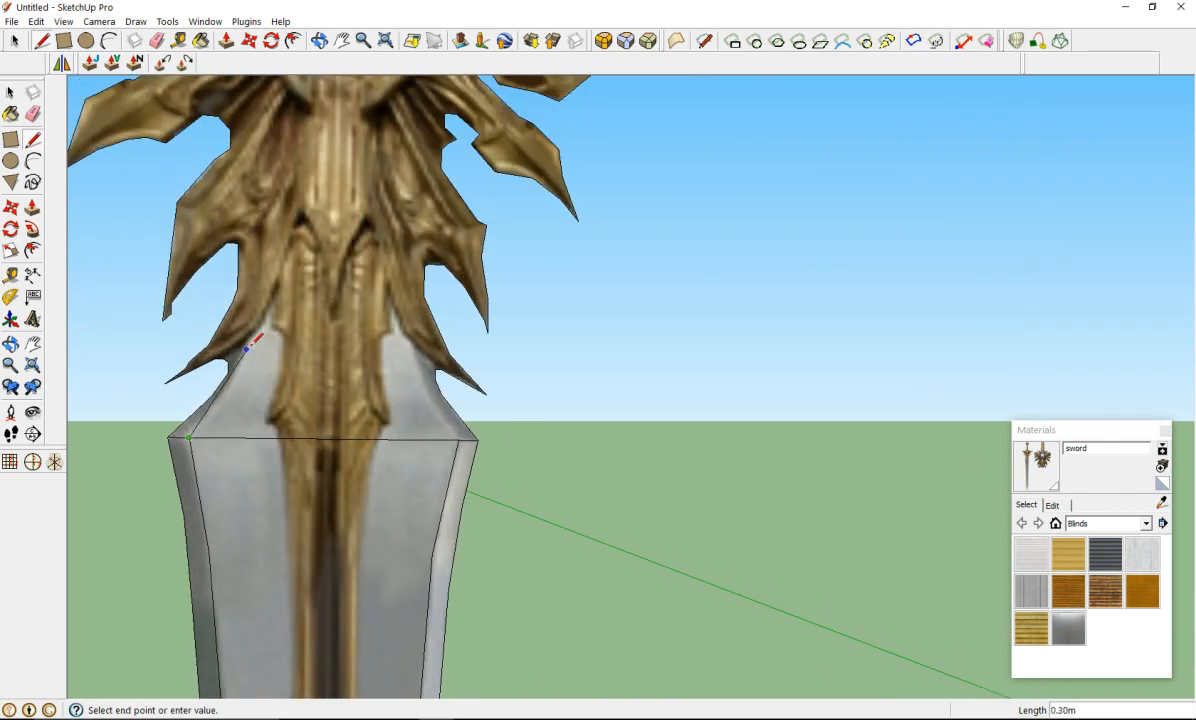
click(237, 373)
scroll(251, 340, up, 3)
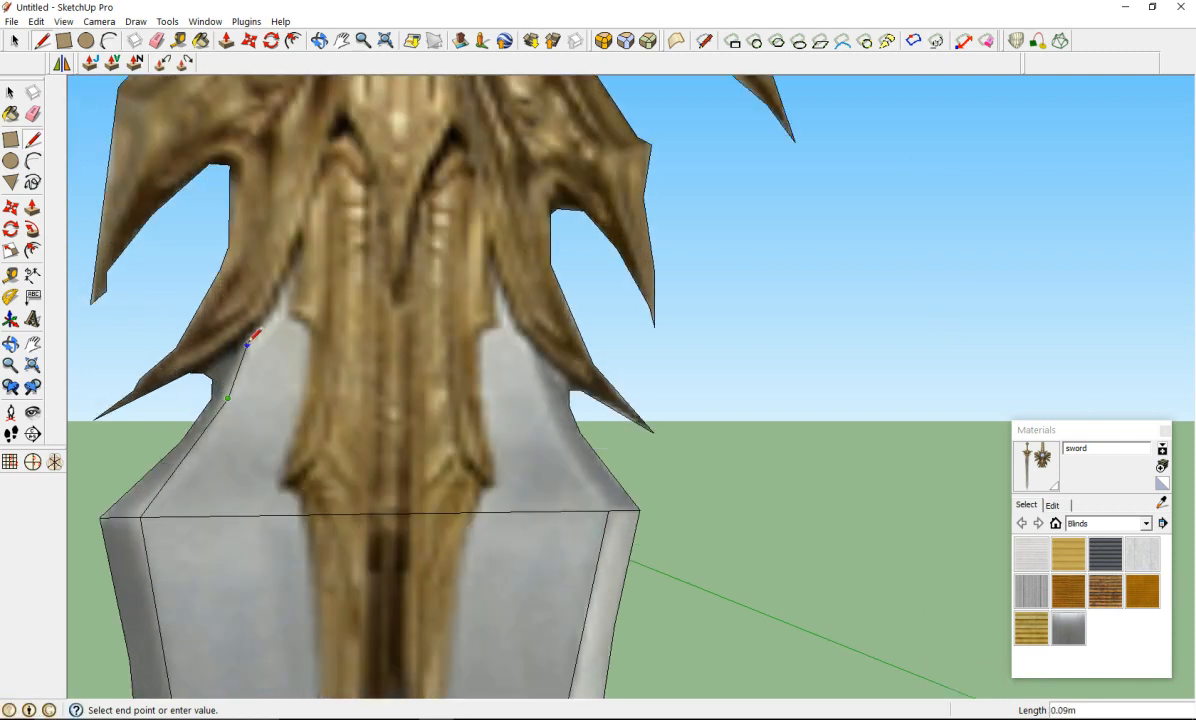
click(229, 342)
key(Escape)
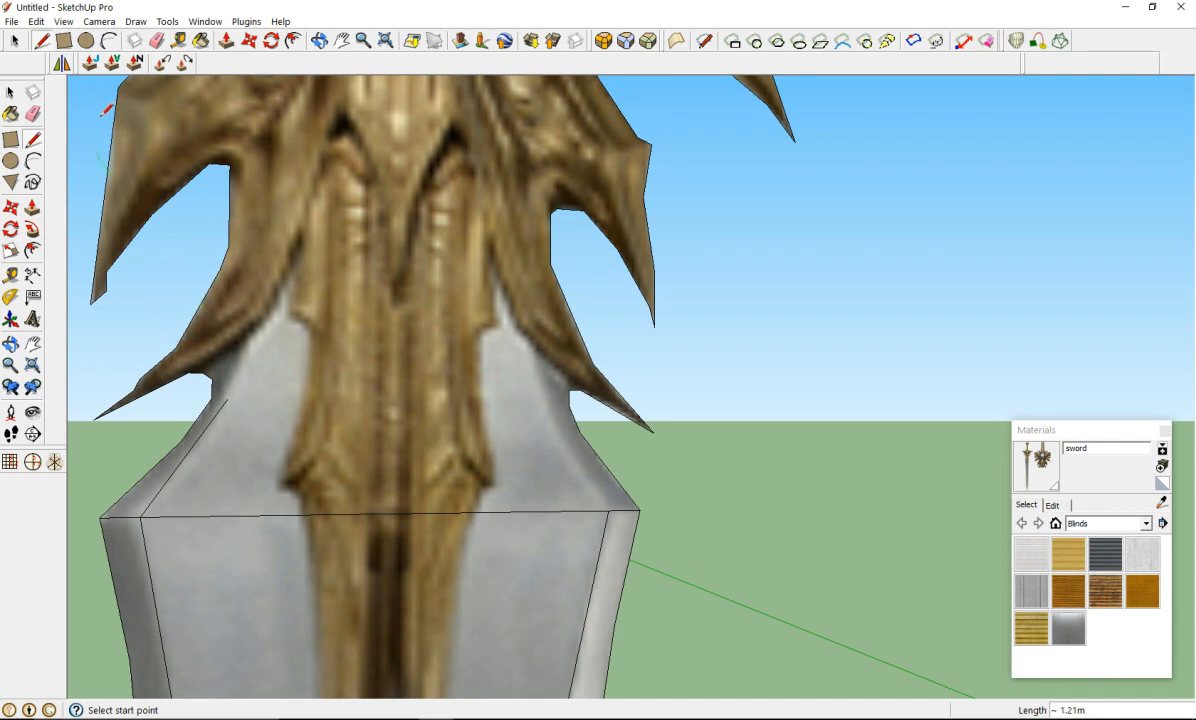
click(228, 397)
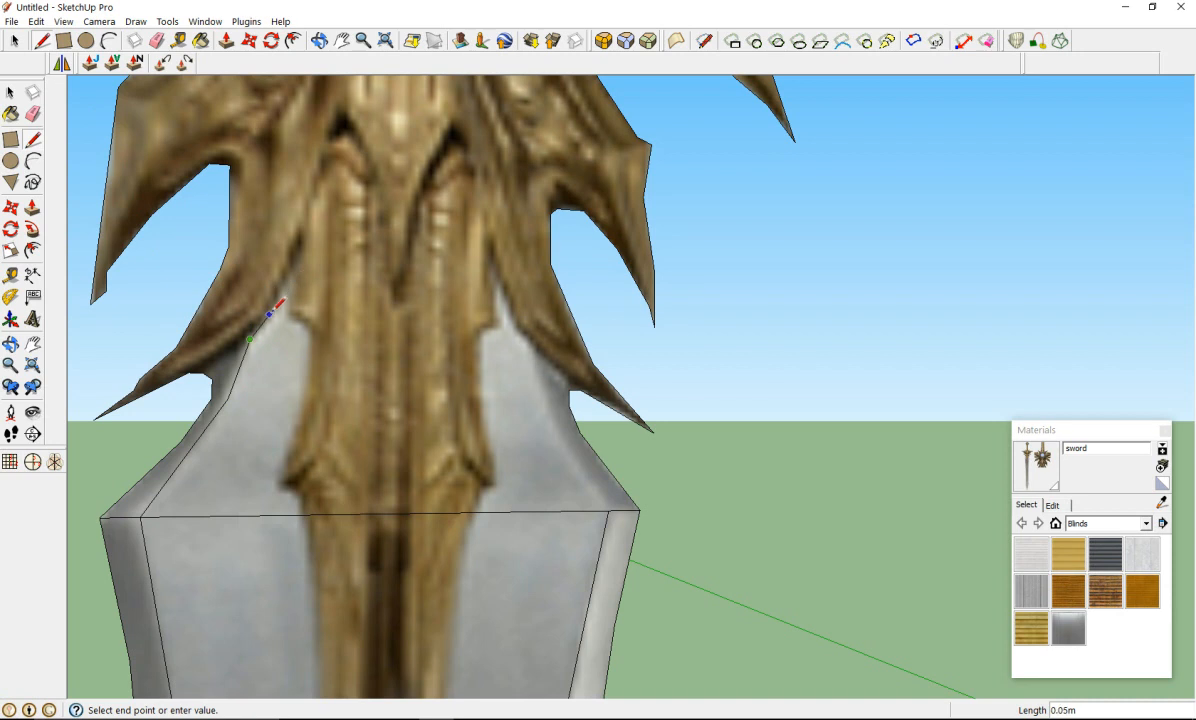
click(270, 316)
Step: Complete the left steel shoulder's peak and trace its inner border down along the gold centre ornament to the ornament's lower notch
scroll(290, 281, up, 2)
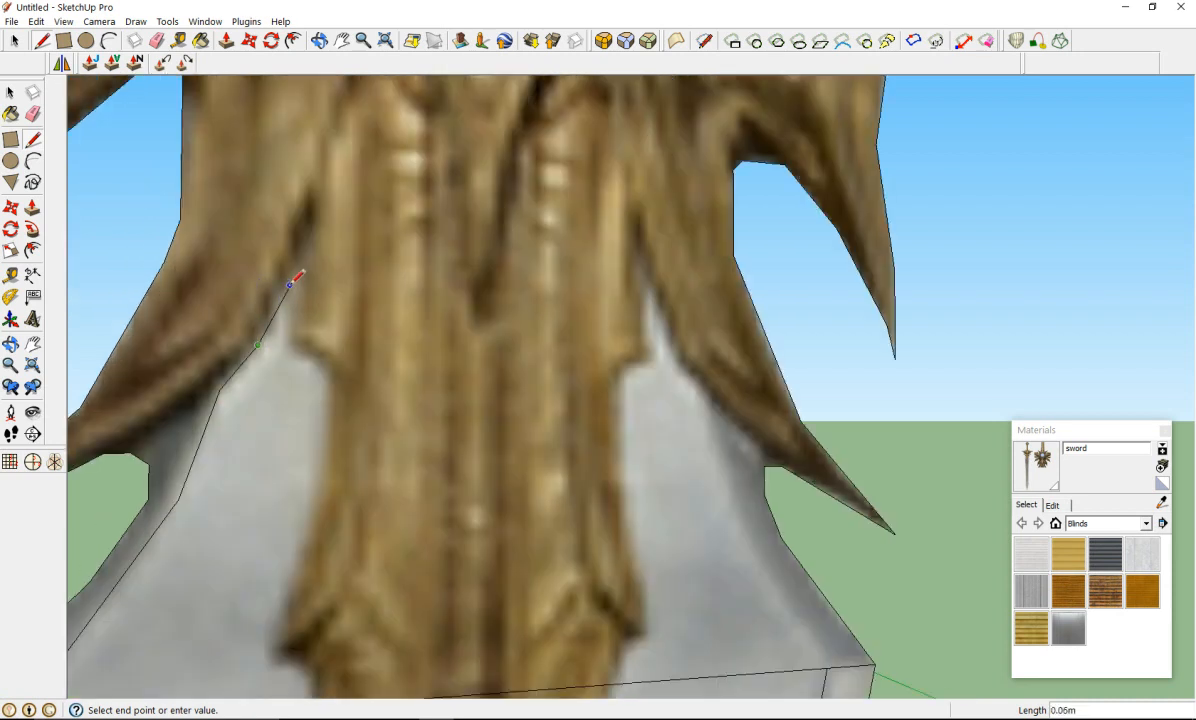
click(290, 345)
click(327, 373)
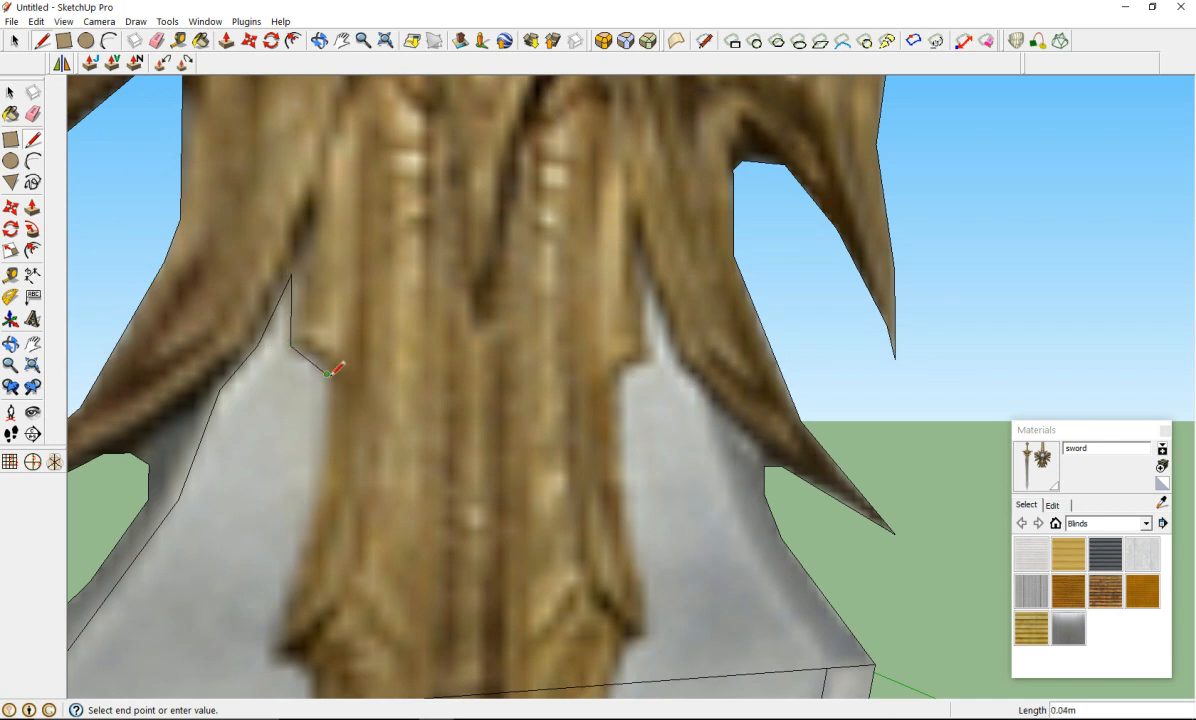
scroll(327, 471, down, 5)
scroll(300, 506, up, 3)
scroll(300, 506, up, 2)
click(330, 459)
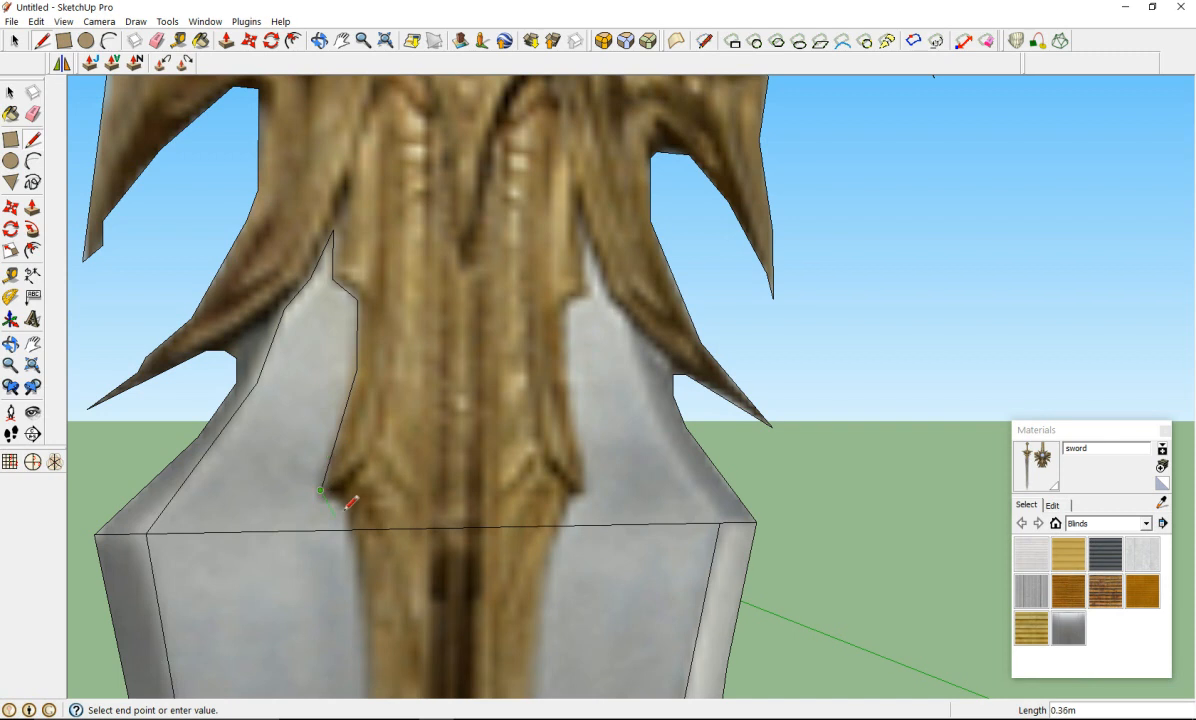
scroll(353, 500, up, 2)
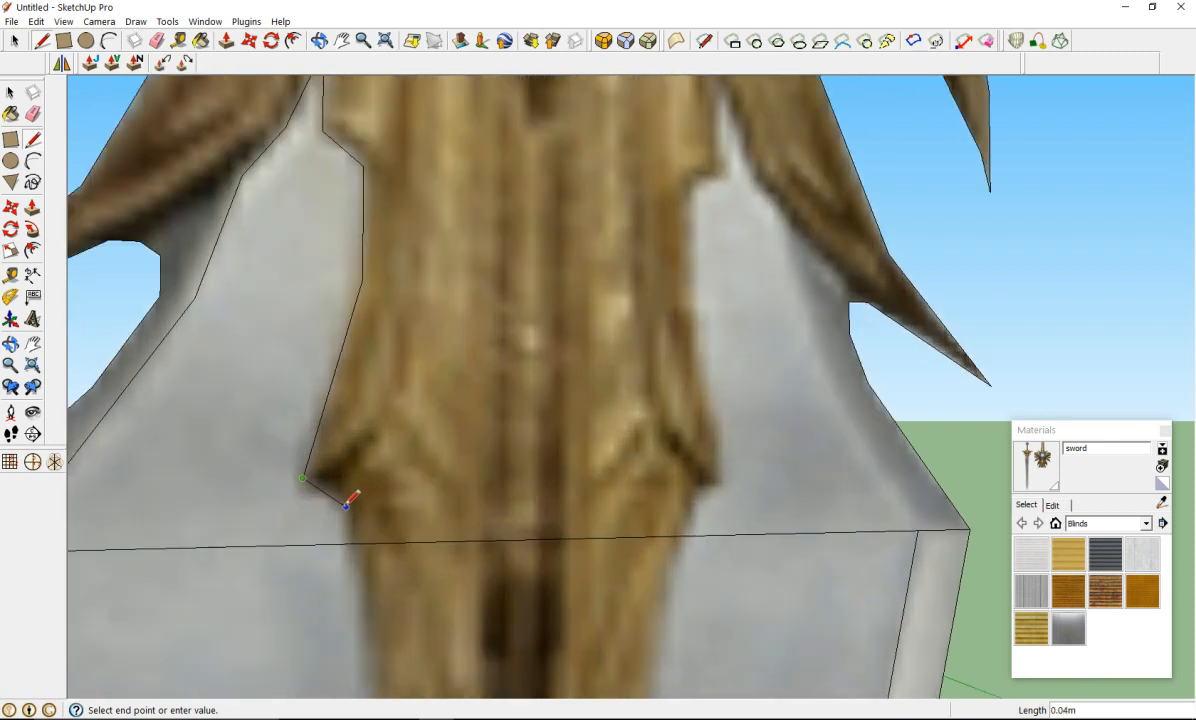
Step: Erase the horizontal dividing edge between the left and right bevel lines below the guard
scroll(347, 505, down, 5)
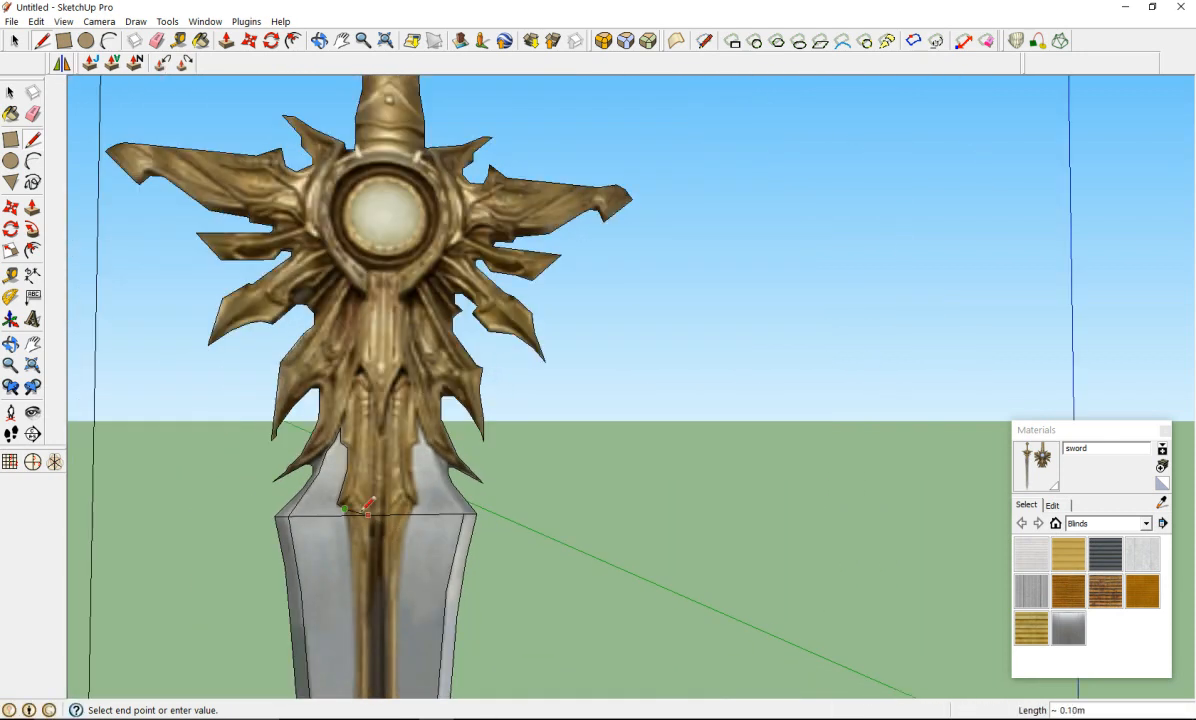
click(34, 115)
click(371, 514)
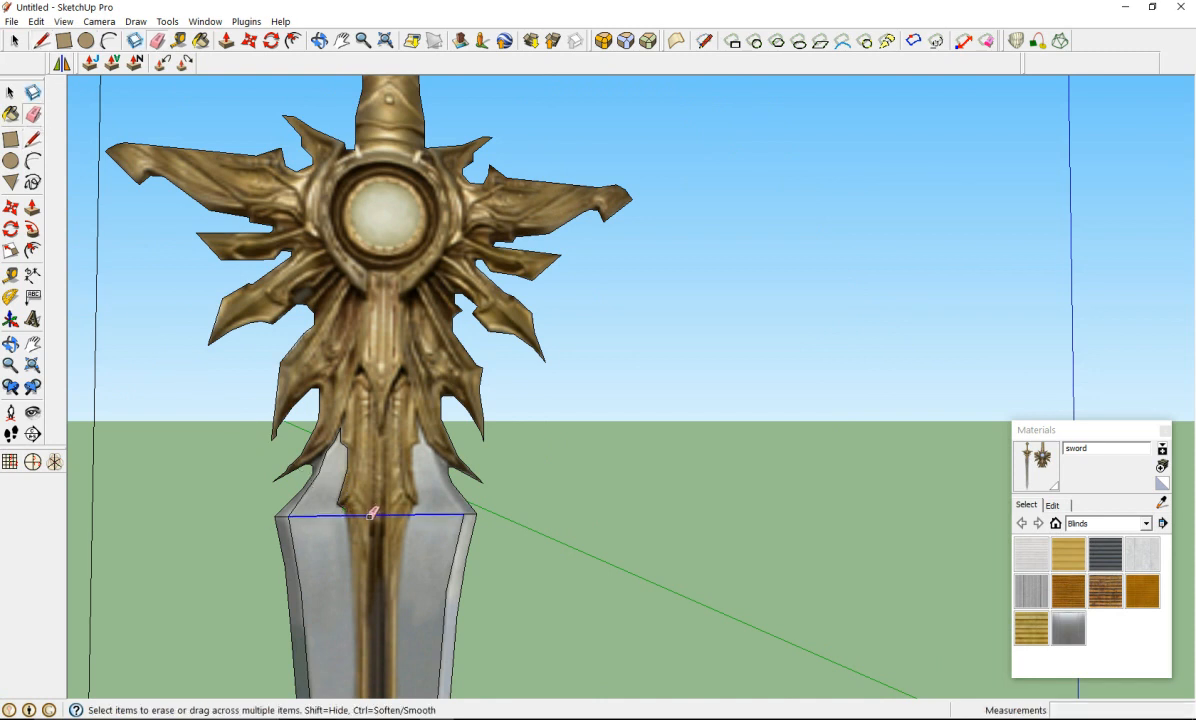
Step: Trace the gold centre ornament's left border from its lower notch down alongside the upper part of the dark groove
click(32, 138)
scroll(400, 560, up, 1)
scroll(380, 535, up, 2)
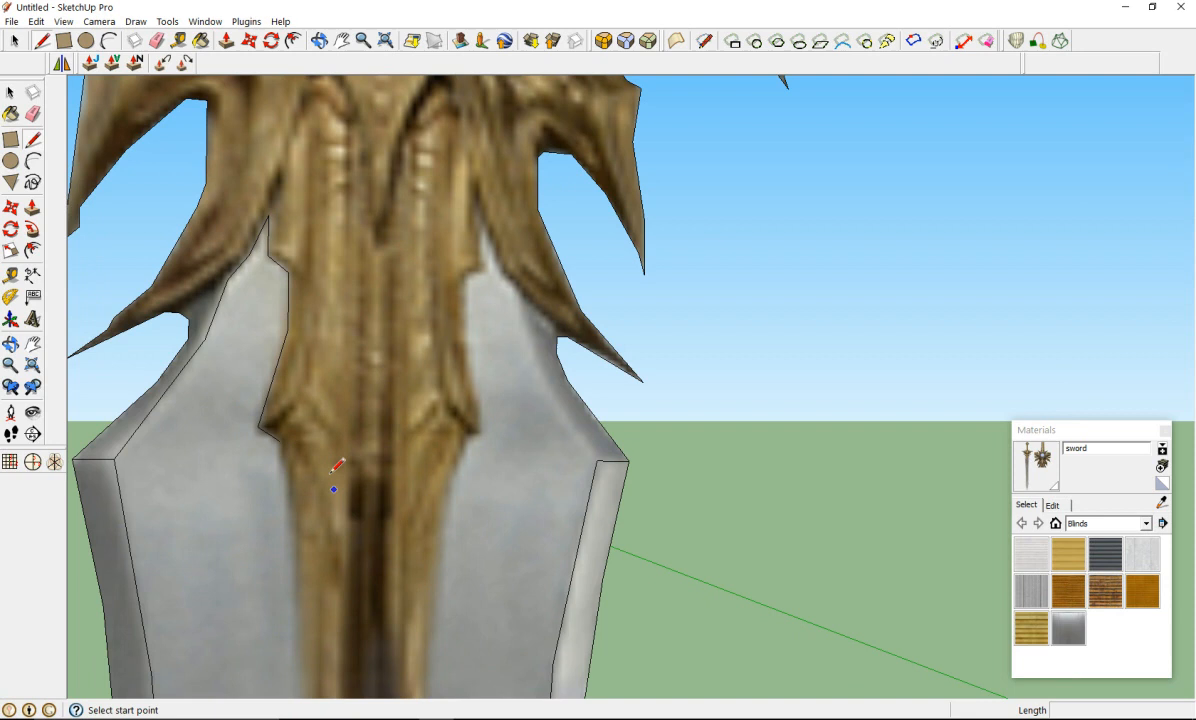
click(279, 440)
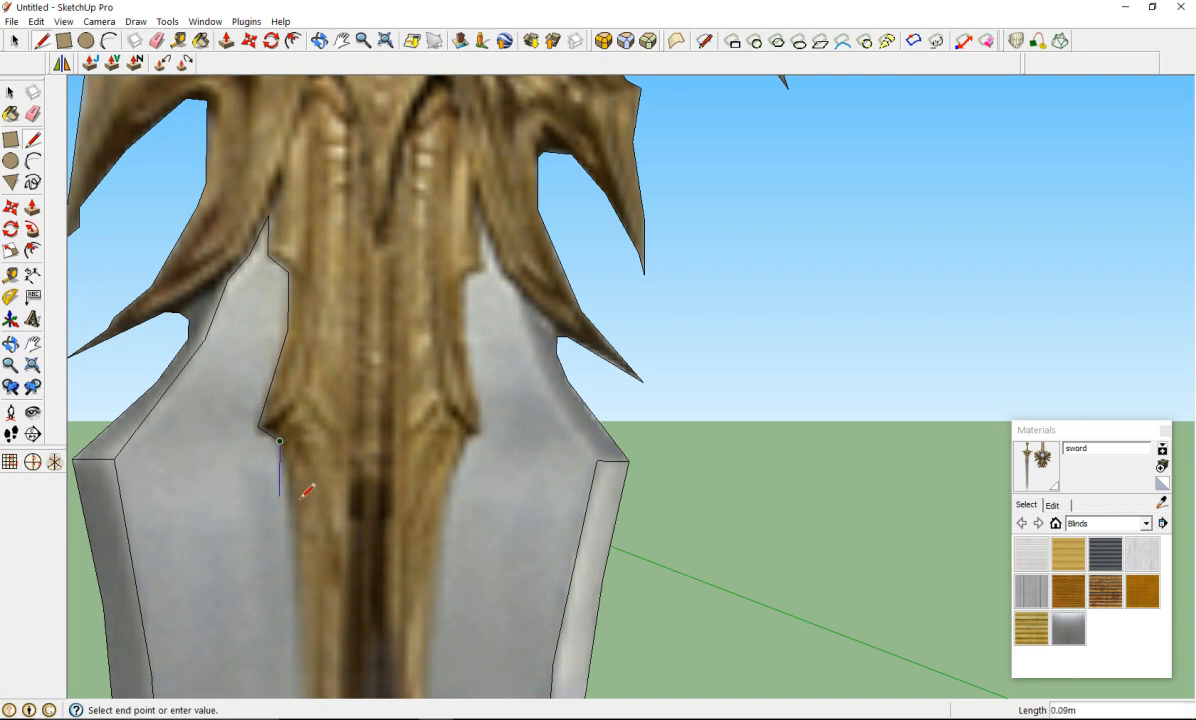
scroll(307, 502, down, 5)
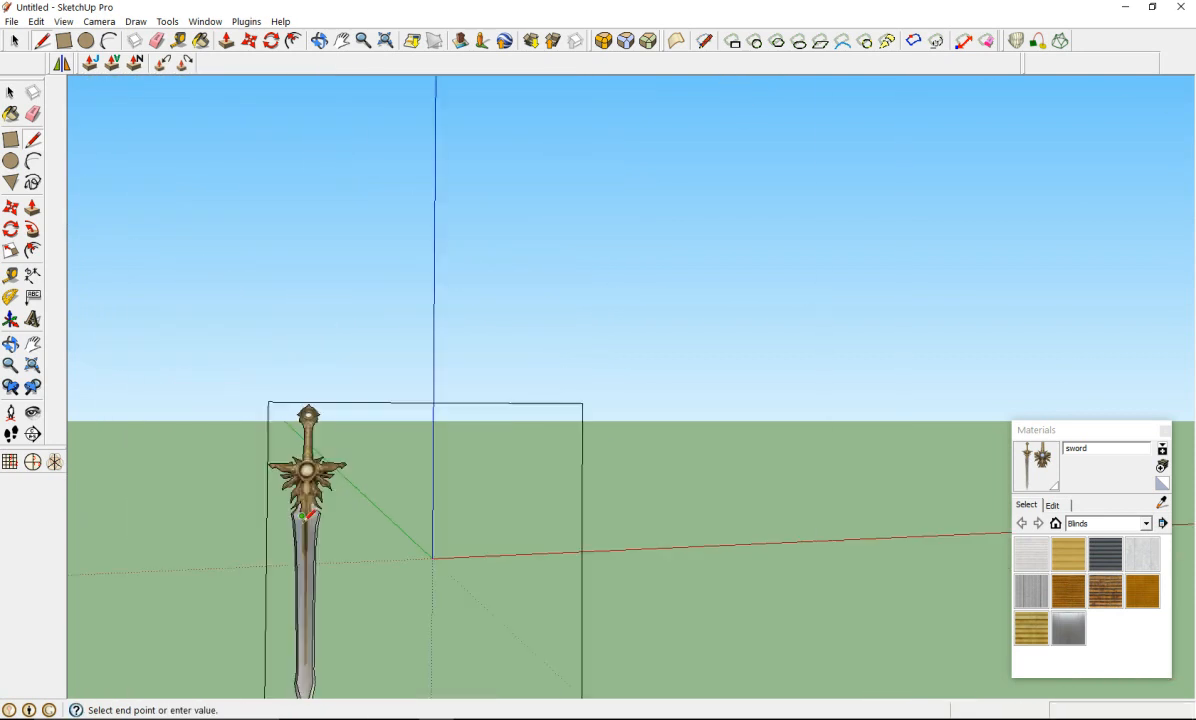
scroll(307, 572, up, 5)
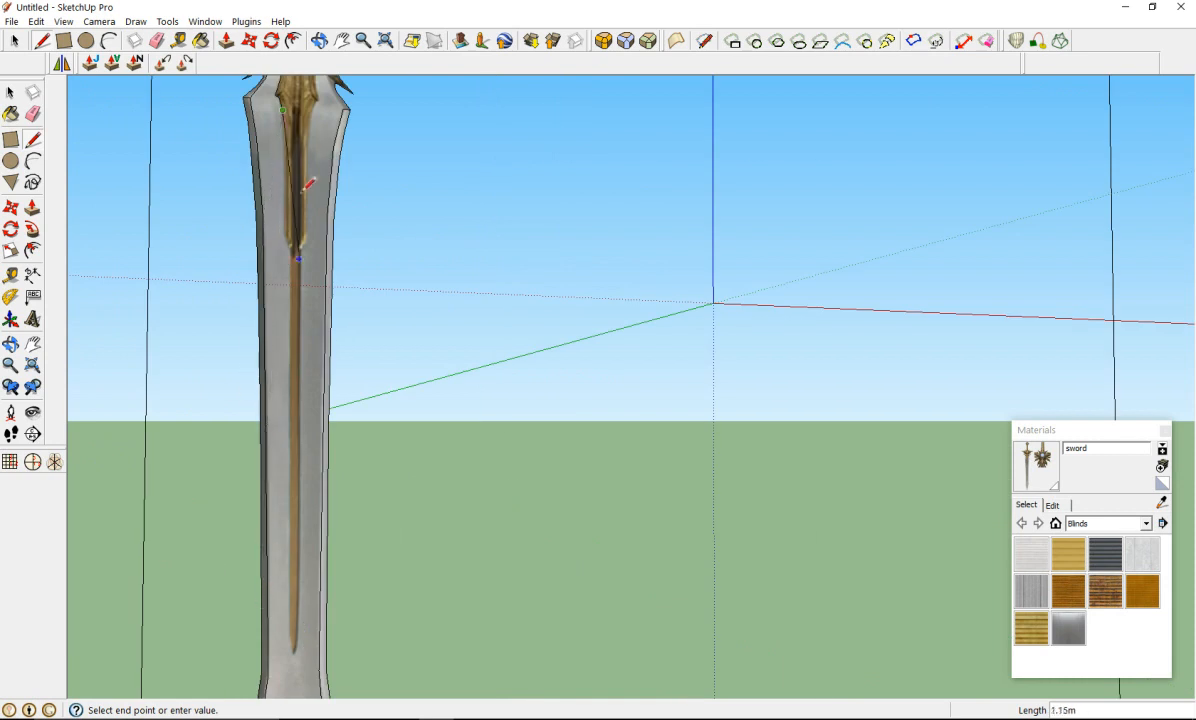
scroll(297, 172, up, 2)
scroll(289, 180, up, 3)
scroll(254, 351, down, 3)
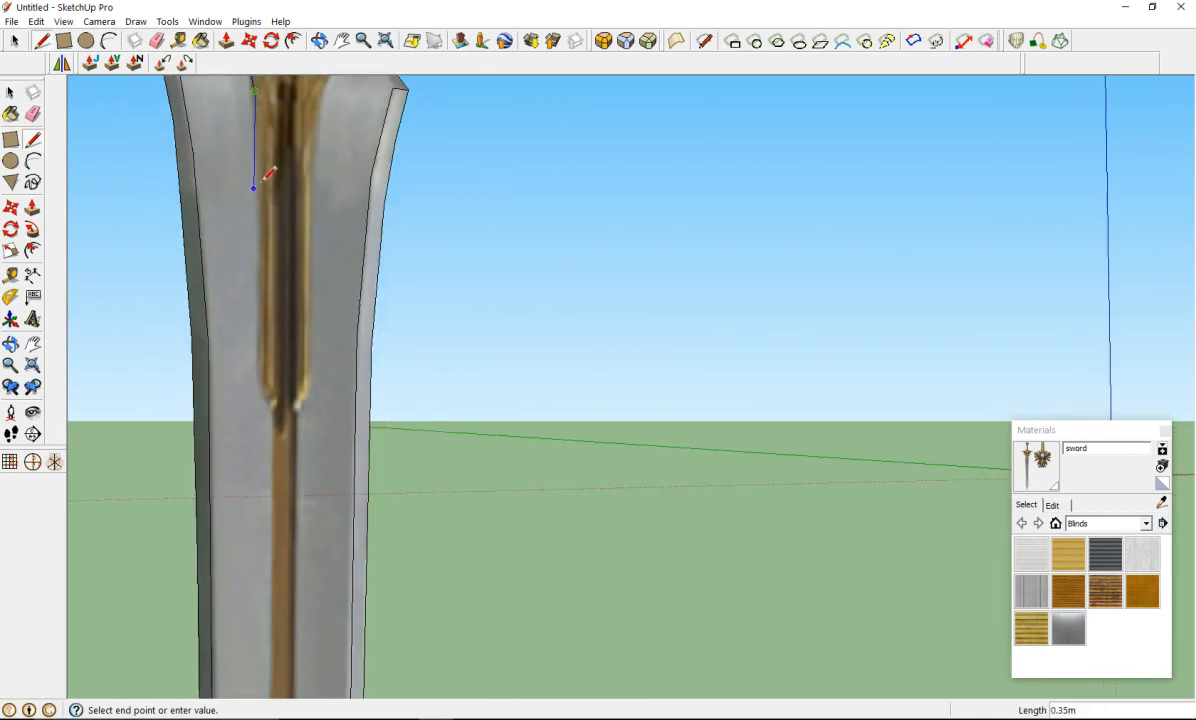
scroll(268, 190, up, 2)
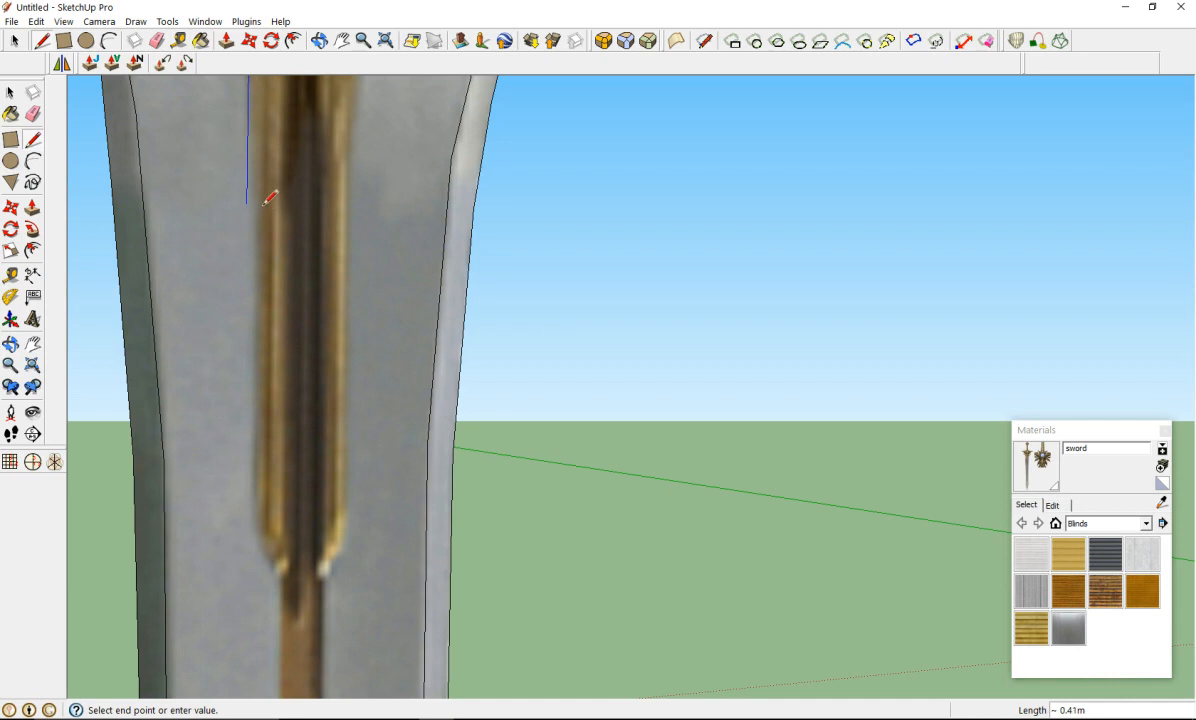
scroll(264, 203, up, 2)
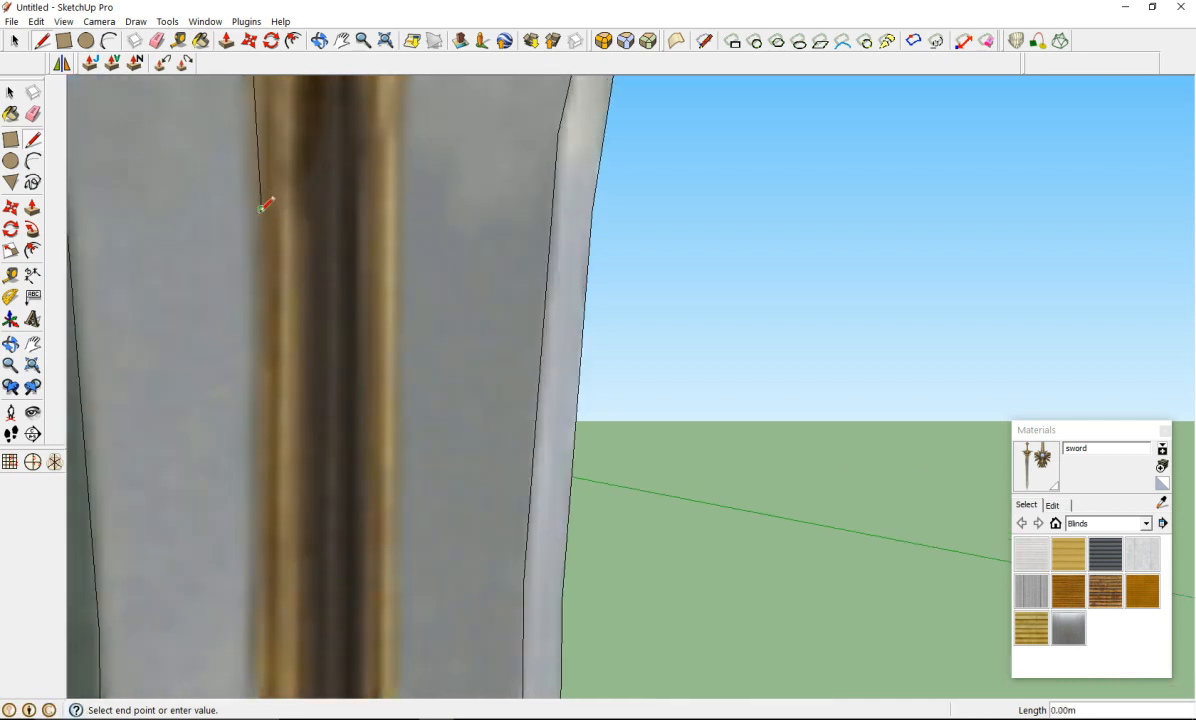
Step: Continue the ornament's left border straight down about 0.67 m and taper it in about 0.10 m to the thin gold strip
scroll(264, 200, down, 3)
click(267, 317)
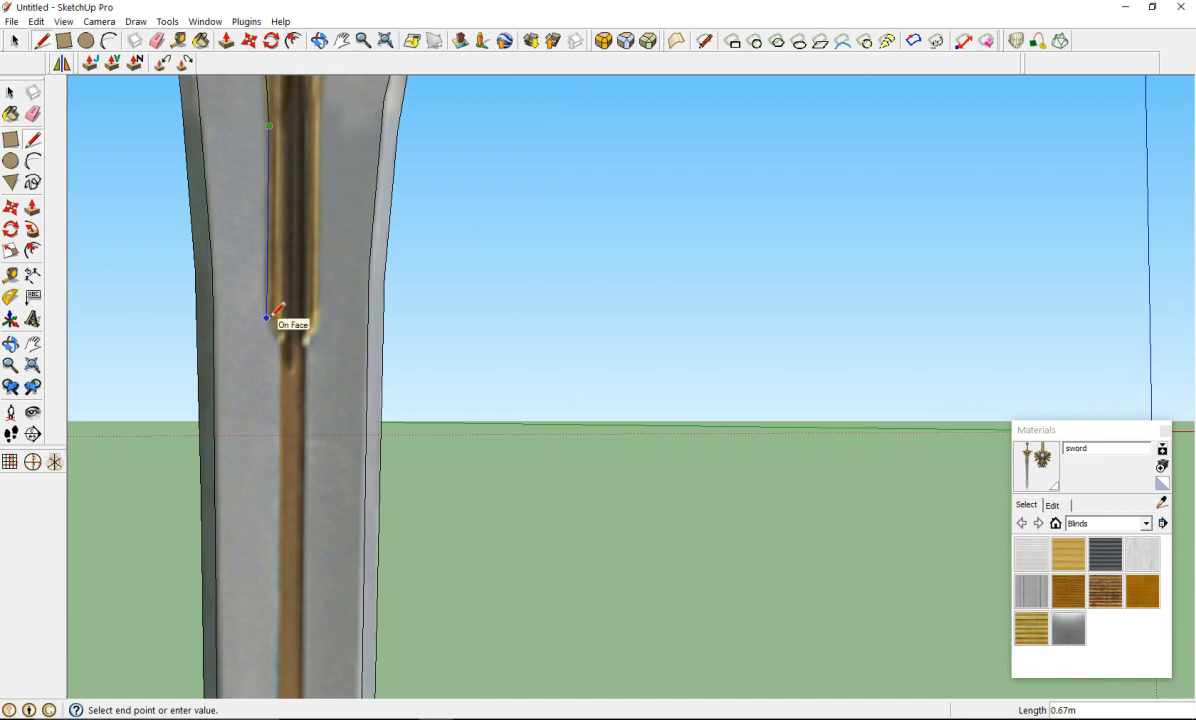
scroll(285, 339, up, 2)
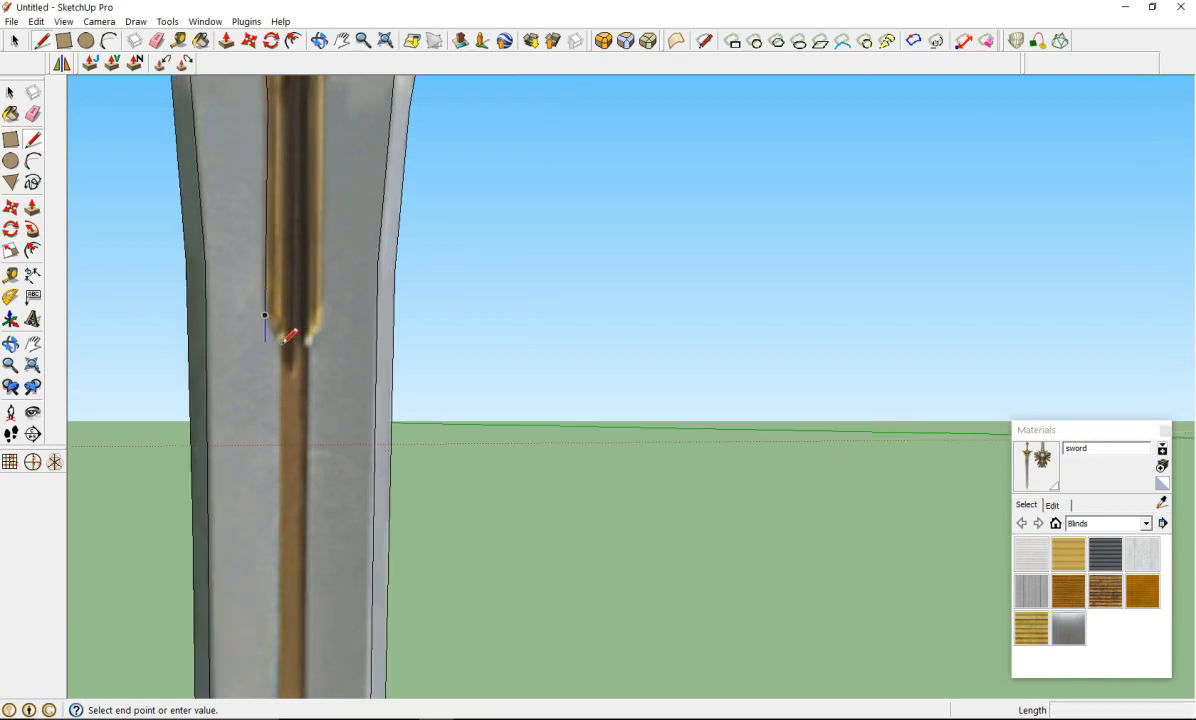
click(283, 341)
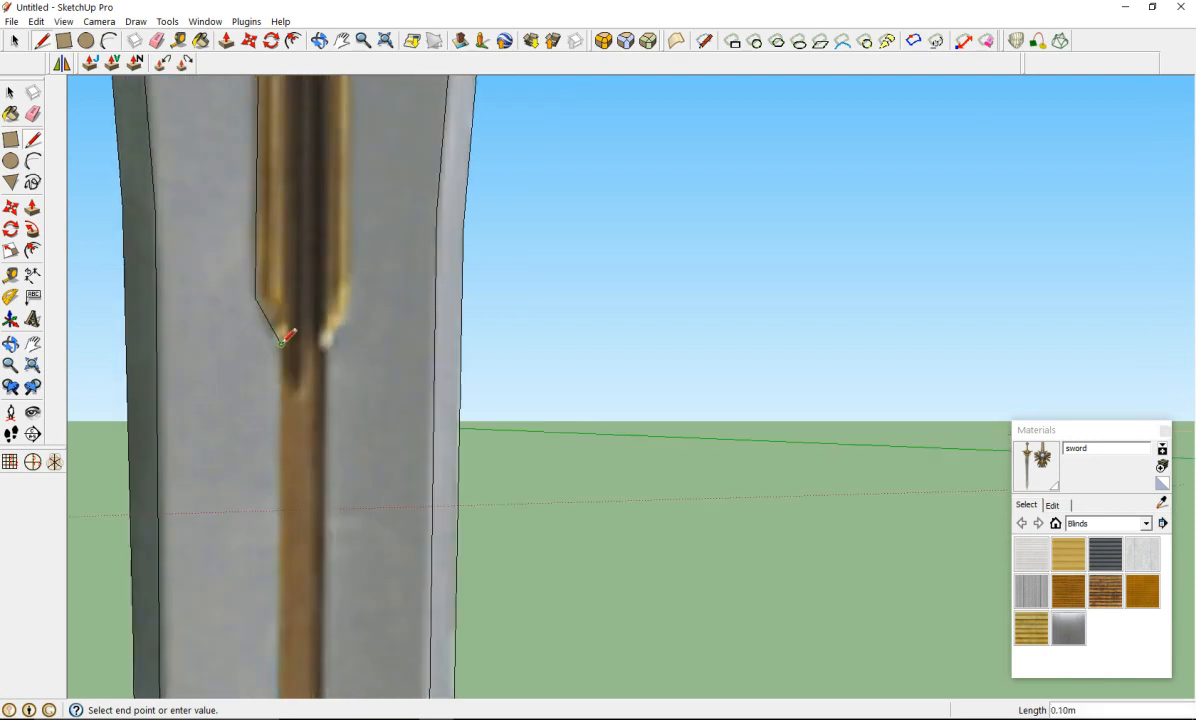
Step: Trace the thin gold strip's left edge about 3.31 m down the blade and outline both sides of its pointed tip
scroll(282, 335, down, 5)
scroll(275, 560, up, 4)
scroll(272, 551, up, 1)
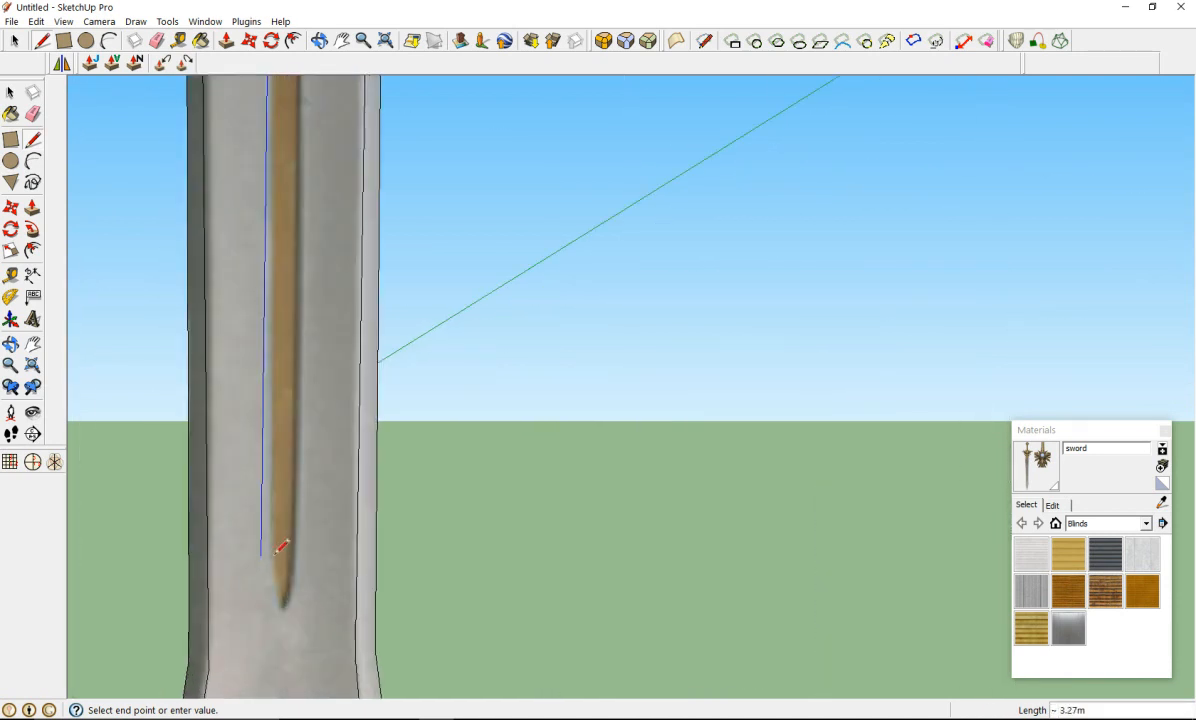
scroll(274, 552, up, 2)
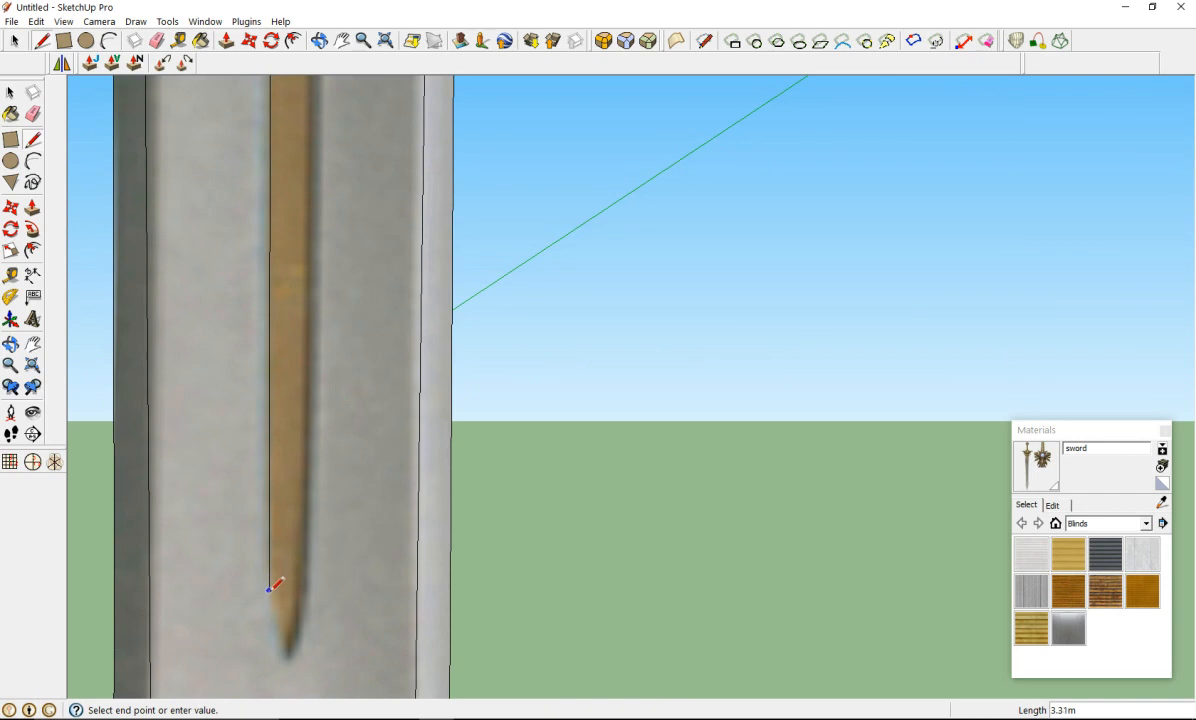
click(269, 590)
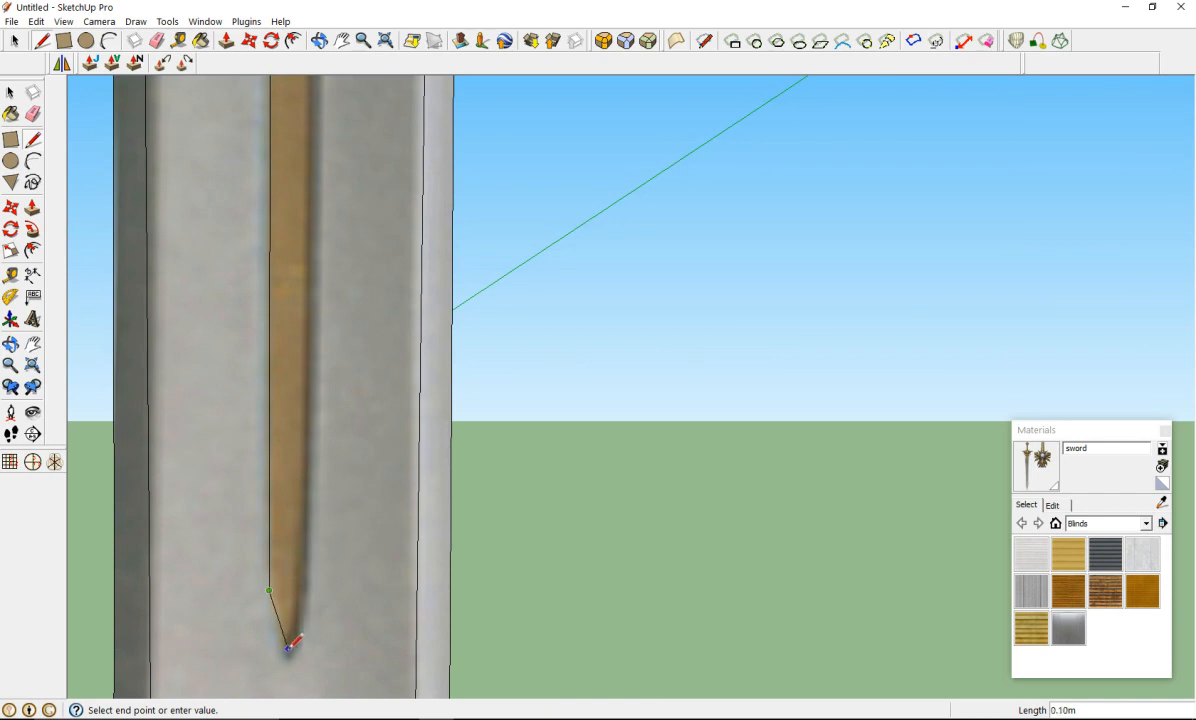
click(306, 589)
click(288, 654)
click(306, 589)
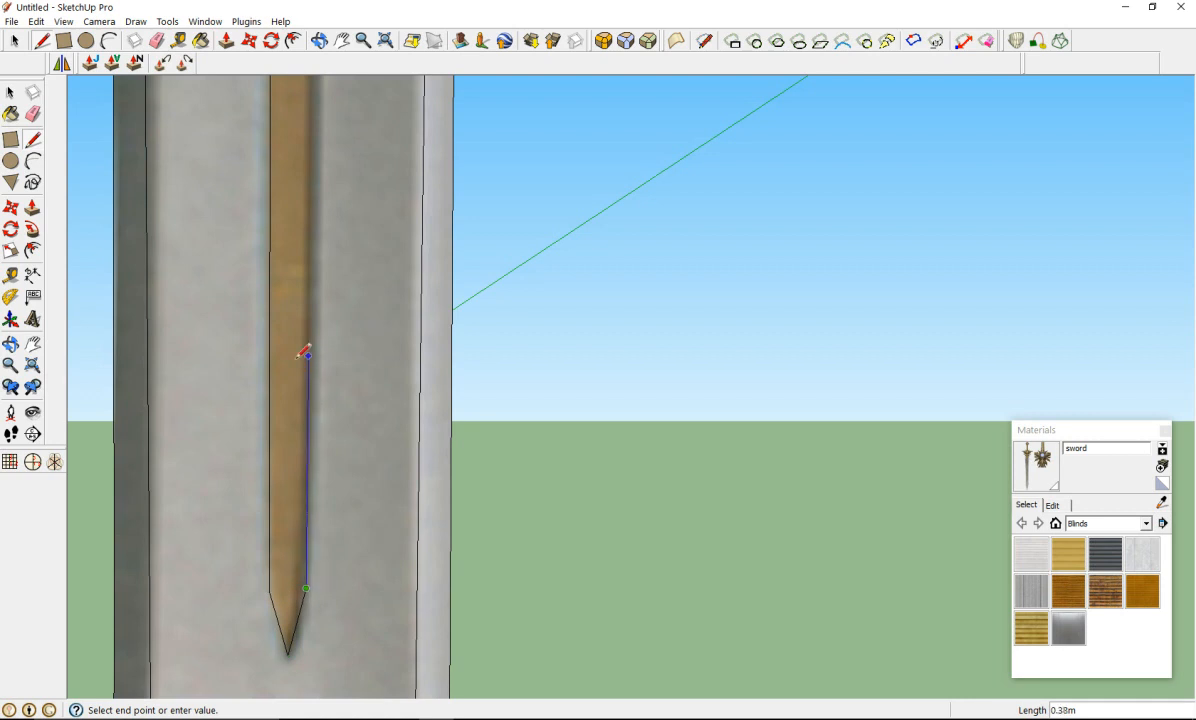
Step: Trace the thin gold strip's right edge about 3.3 m up to the lower end of the wider gold ornament
scroll(304, 340, down, 5)
scroll(310, 115, up, 2)
scroll(288, 130, down, 4)
scroll(288, 130, up, 8)
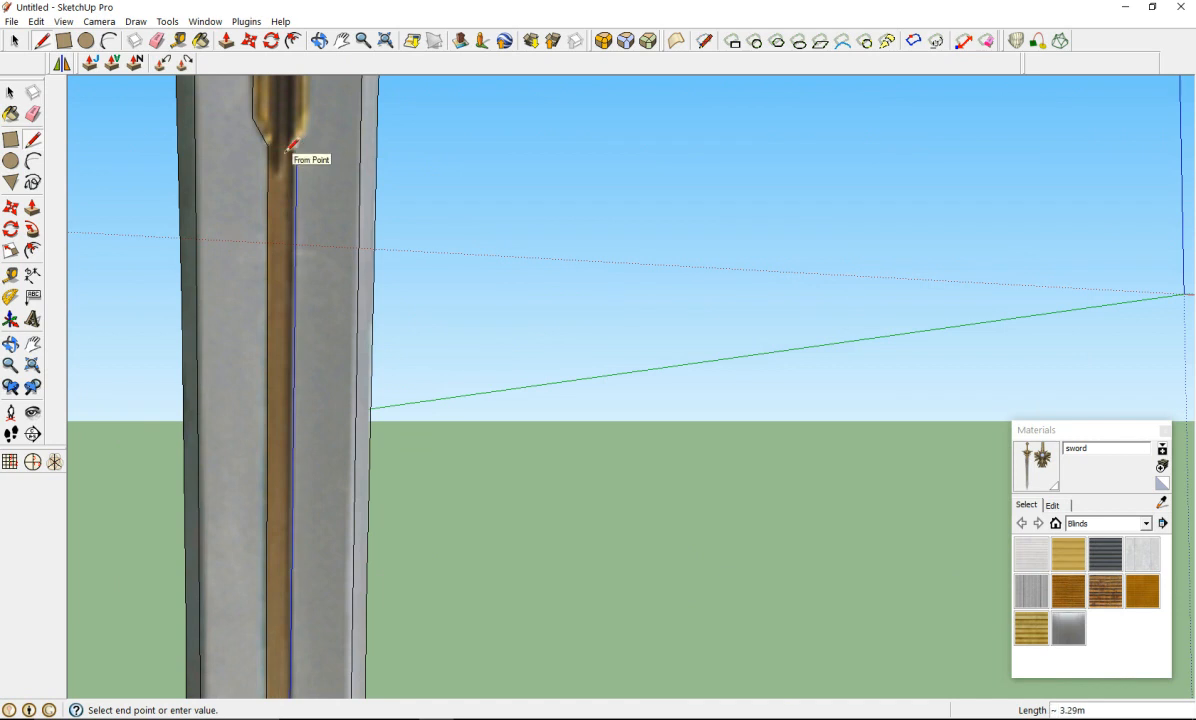
scroll(299, 144, up, 2)
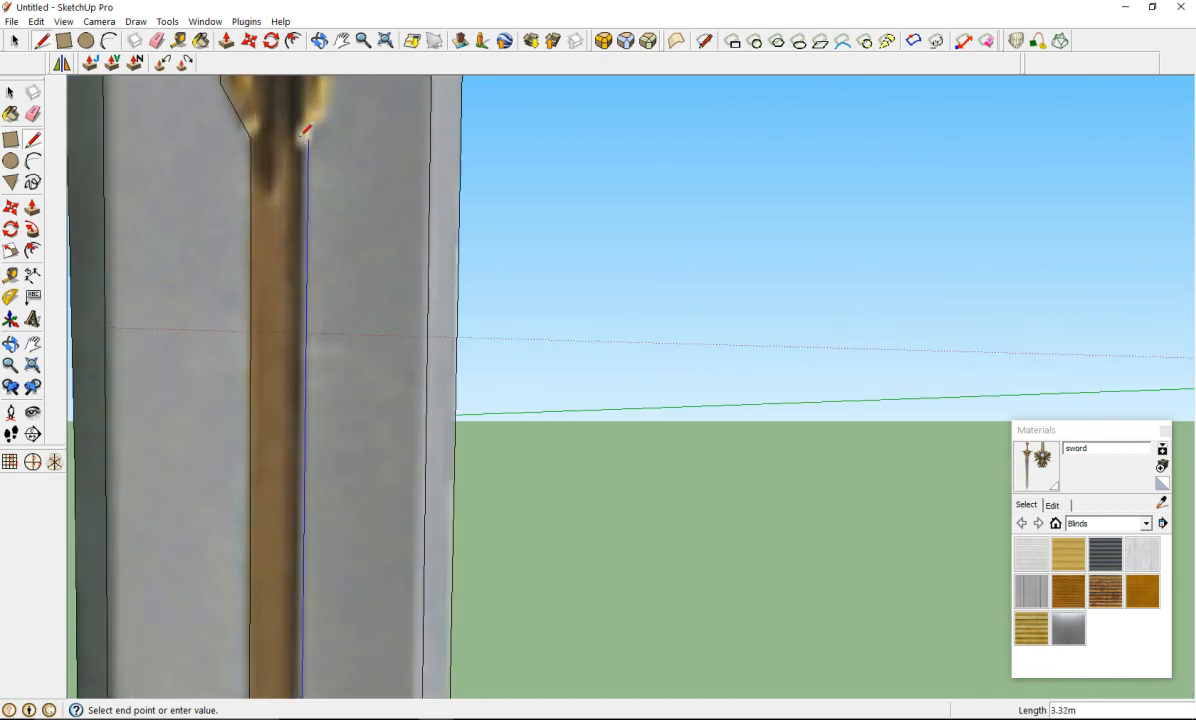
scroll(308, 131, up, 2)
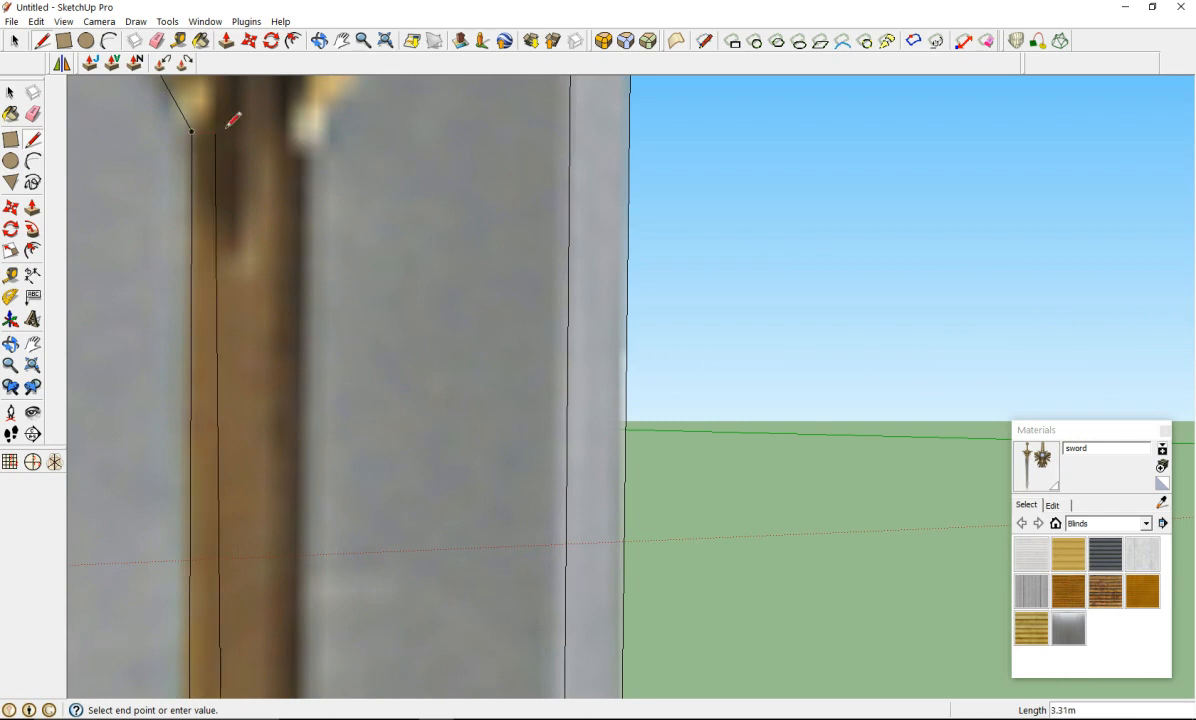
click(308, 130)
Step: Draw the taper about 0.10 m long on the right side of the gold ornament's lower end, level with the left one
scroll(310, 135, down, 5)
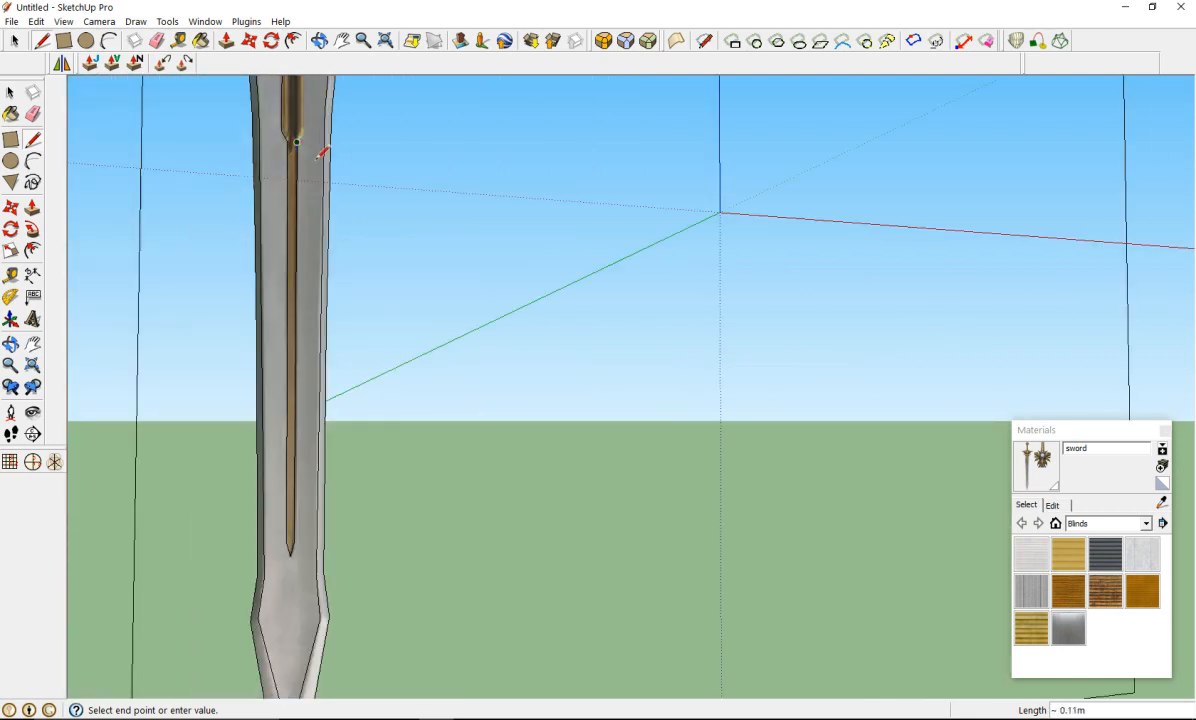
scroll(313, 143, down, 4)
scroll(330, 140, up, 3)
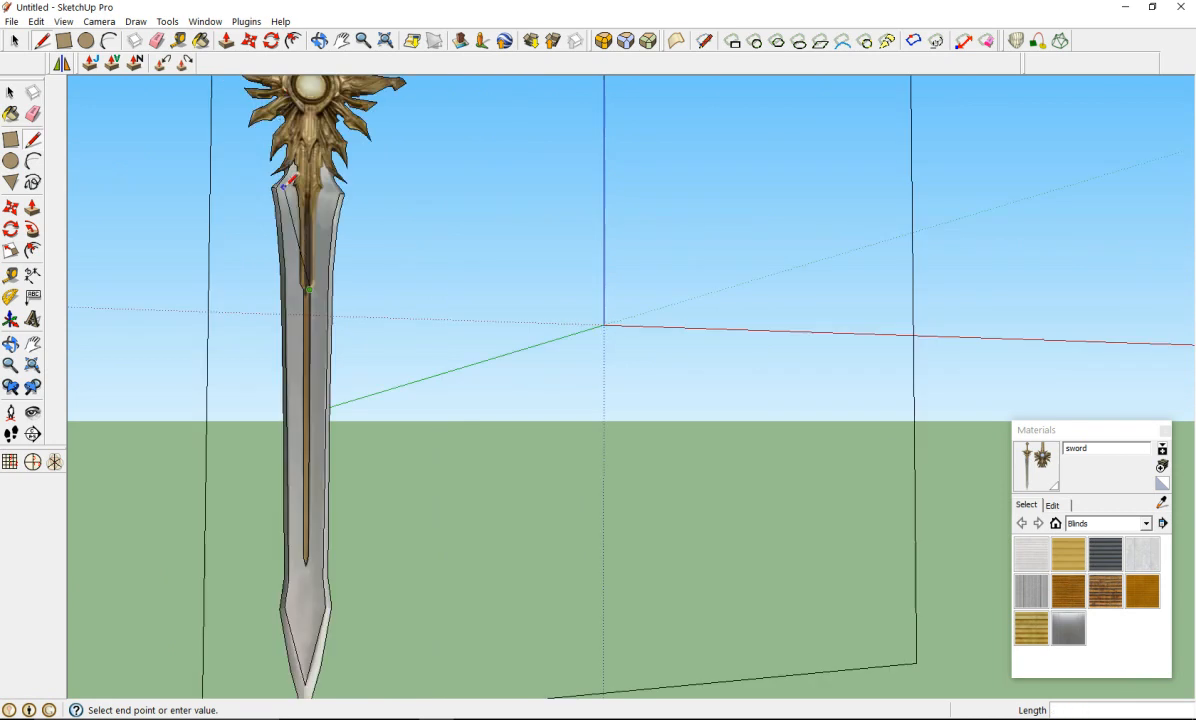
scroll(289, 180, up, 6)
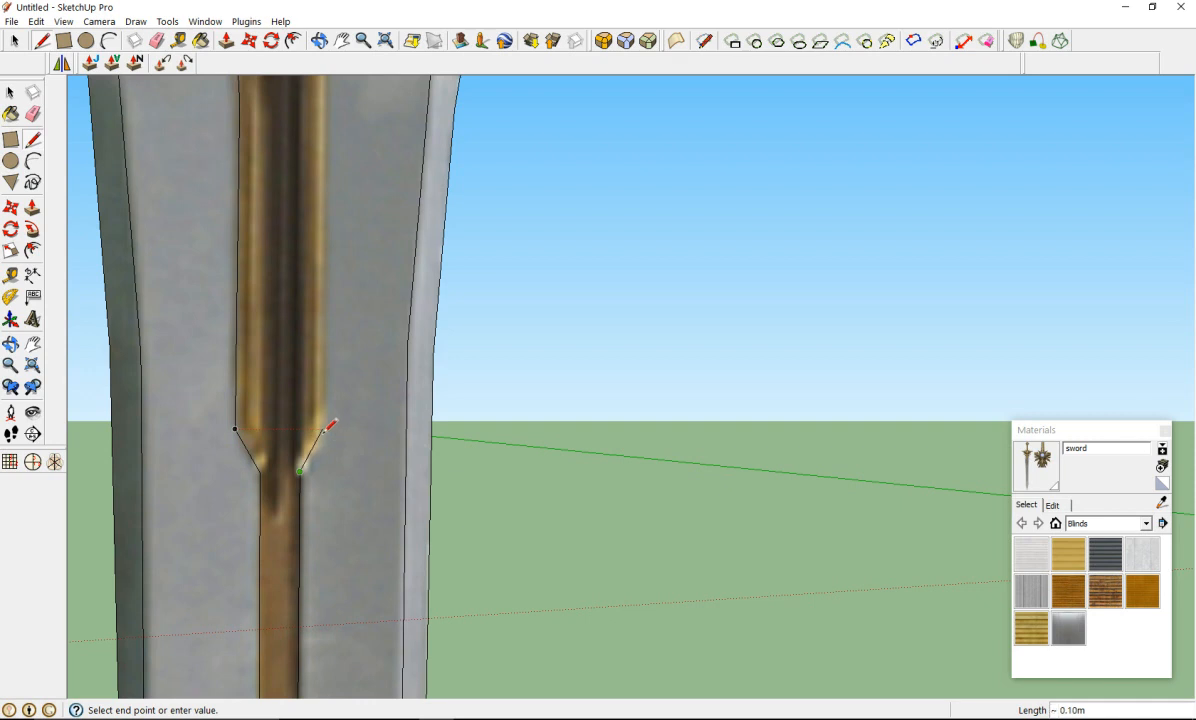
click(327, 430)
Step: Trace the gold ornament's right border up from the taper to the outer point of its lower notch
scroll(327, 430, down, 3)
scroll(322, 426, down, 3)
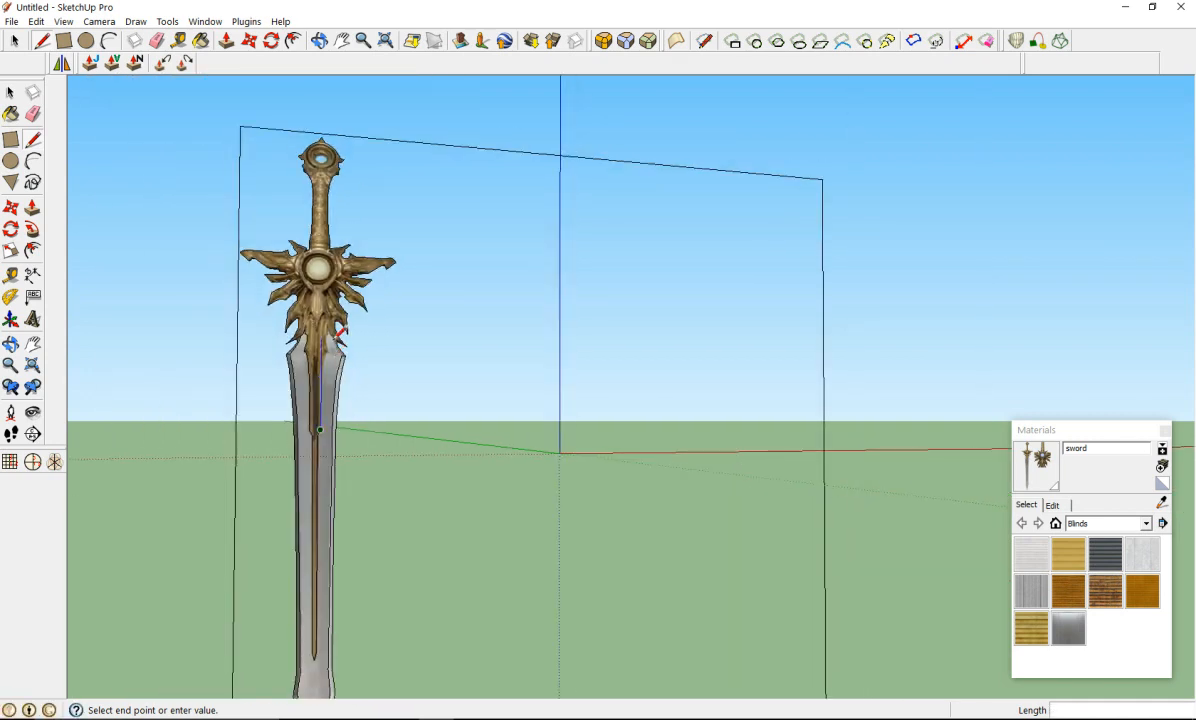
scroll(300, 470, up, 5)
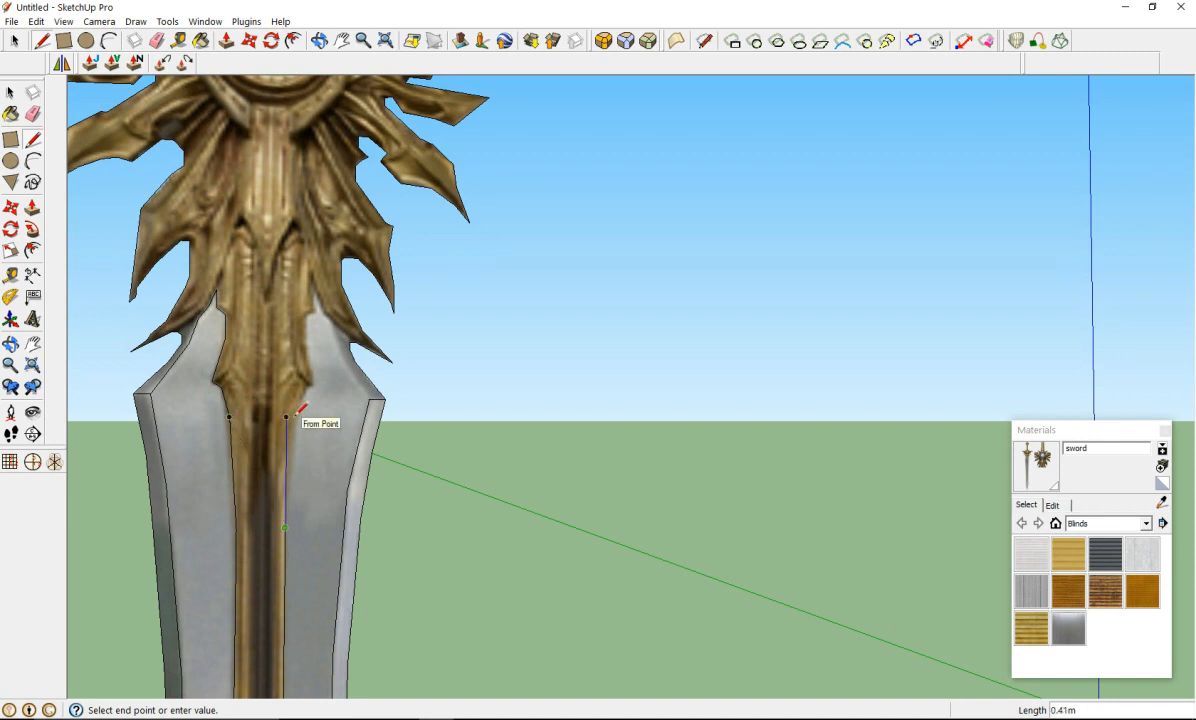
scroll(297, 411, up, 3)
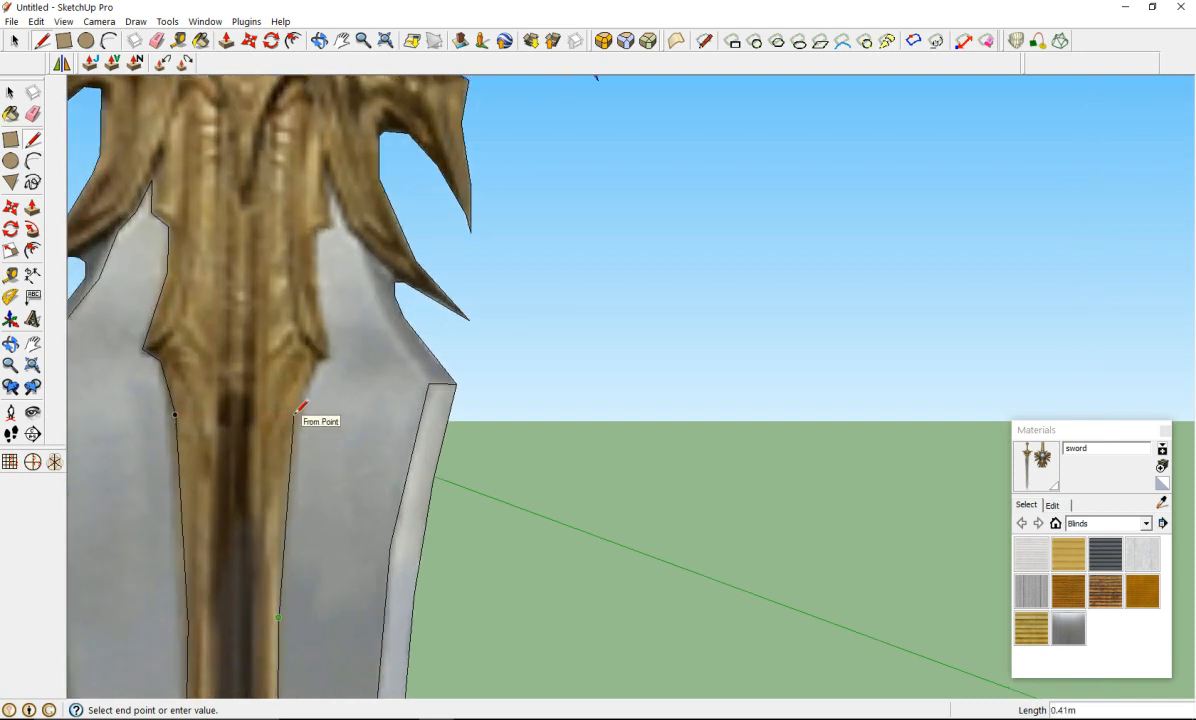
click(319, 362)
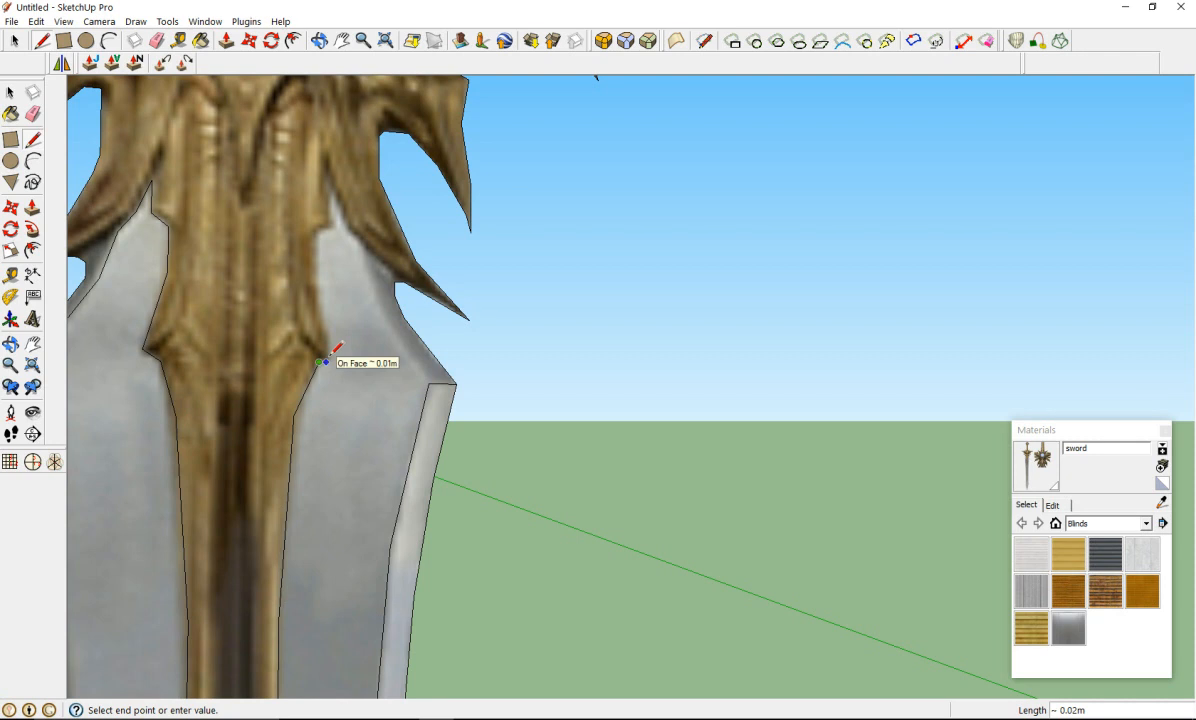
scroll(330, 355, up, 2)
scroll(330, 356, up, 2)
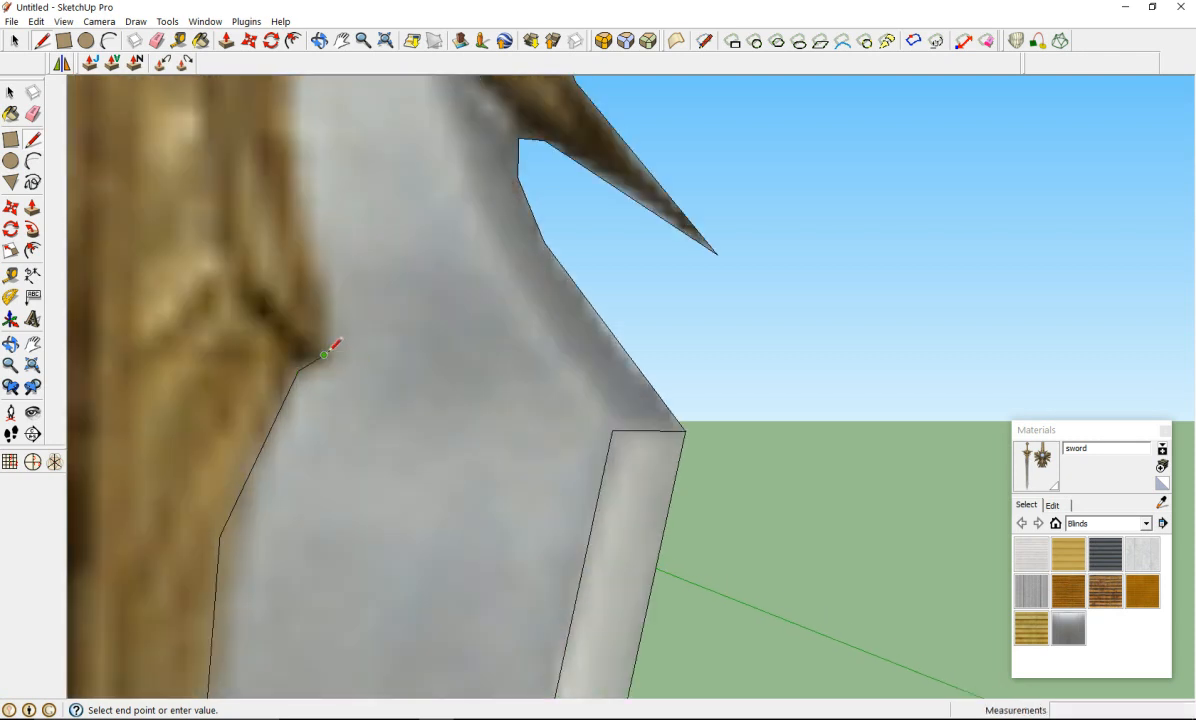
Step: Trace the right steel shoulder's inner border from the lower notch up along the gold ornament to its upper step
scroll(328, 350, down, 4)
scroll(310, 322, up, 2)
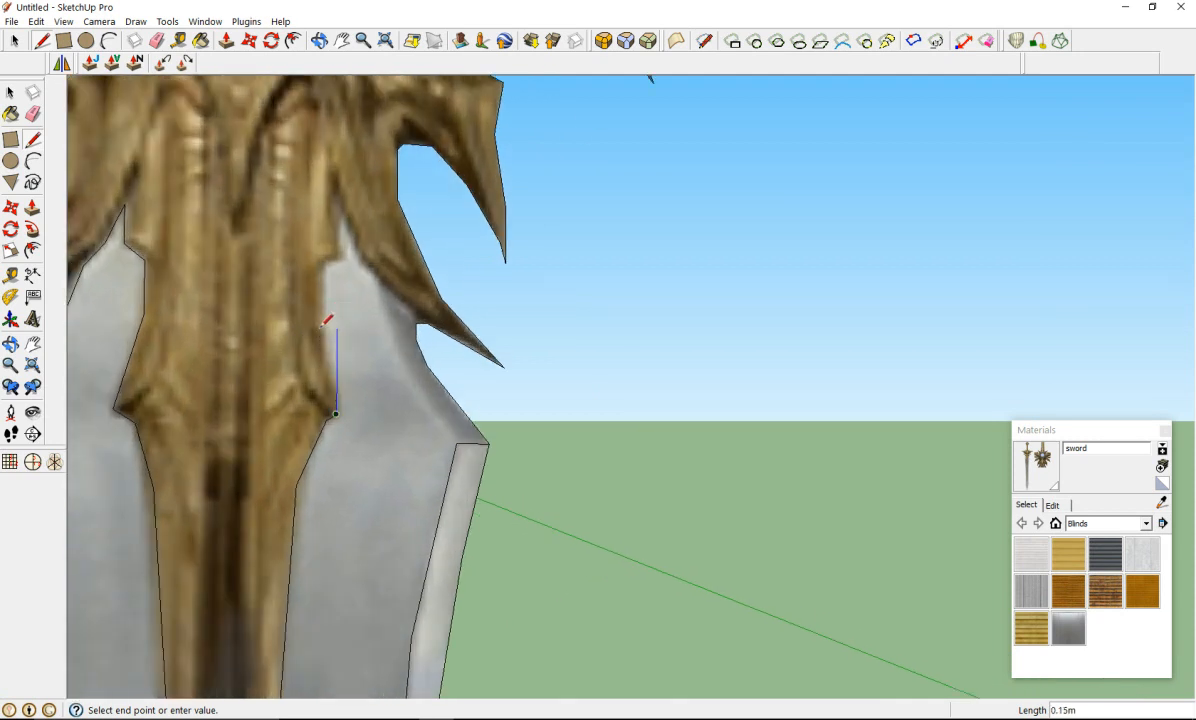
click(316, 318)
click(316, 271)
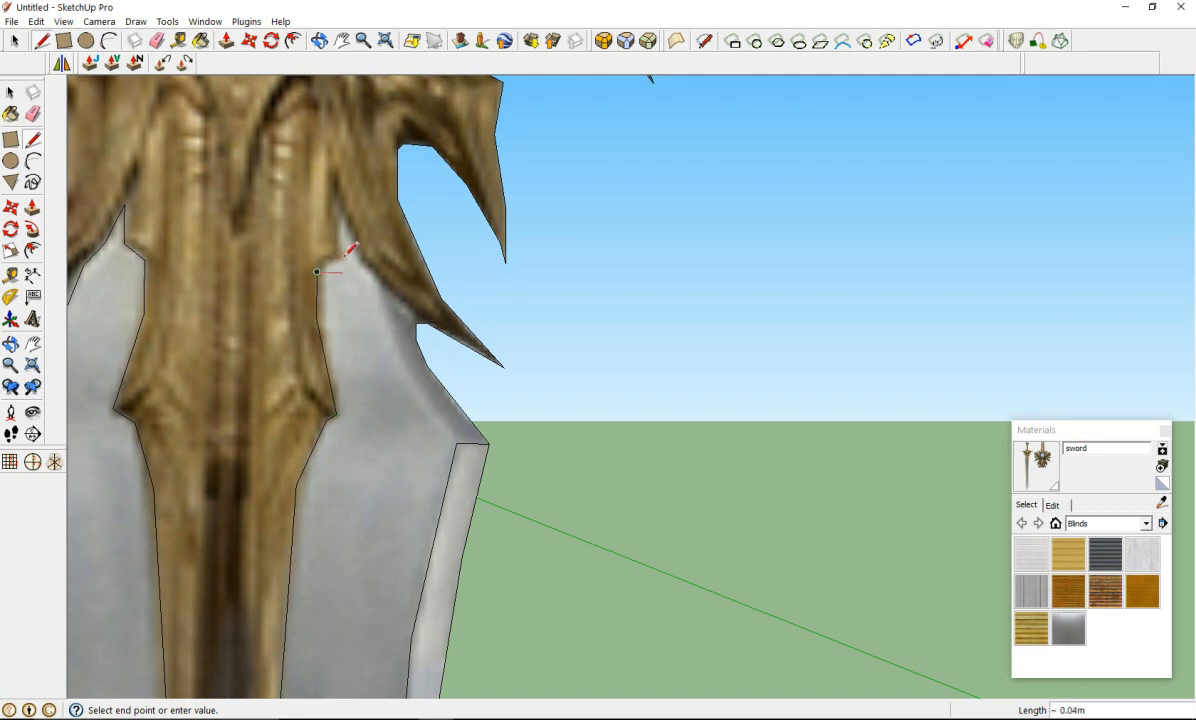
scroll(338, 254, up, 4)
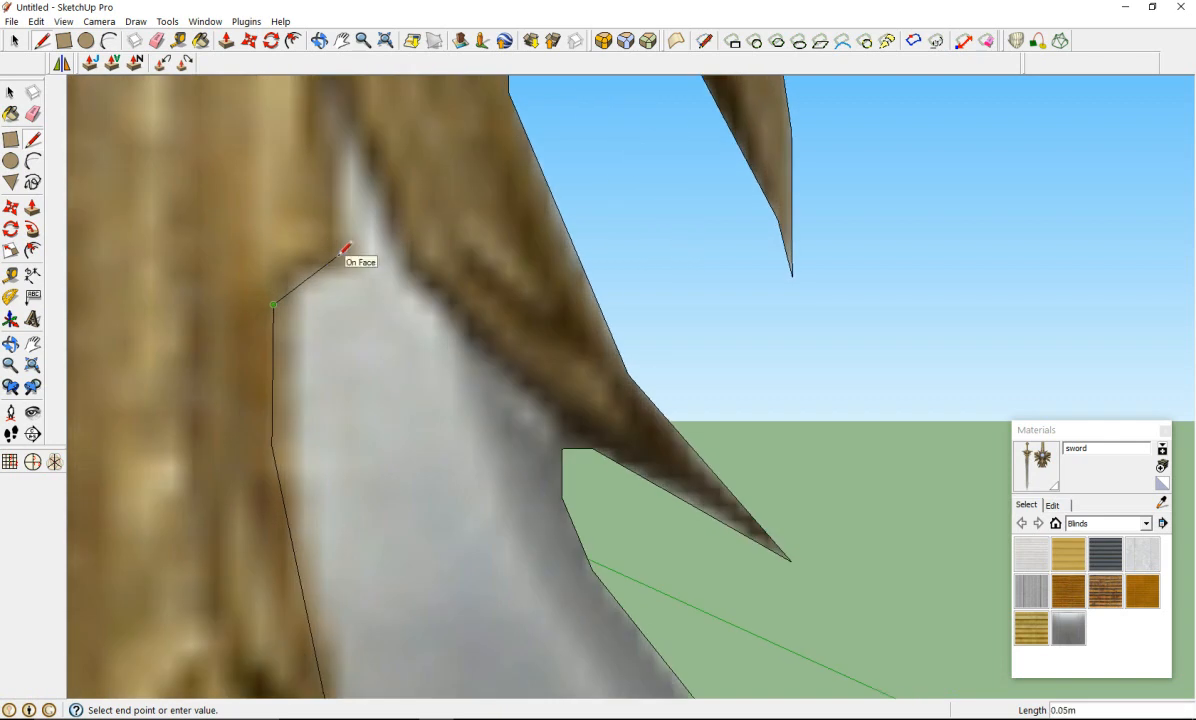
click(348, 248)
Step: Complete the right steel shoulder's peak and trace its upper border down beneath the lowest guard spike to the outer outline
scroll(340, 228, down, 4)
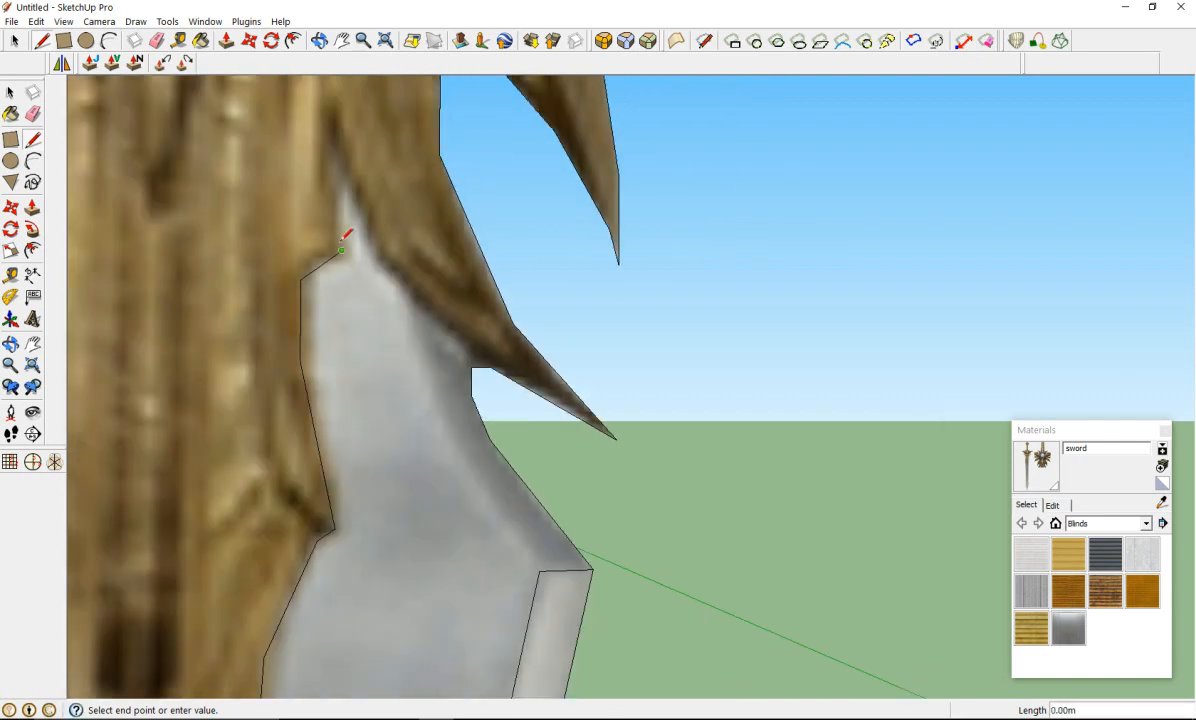
scroll(333, 190, up, 4)
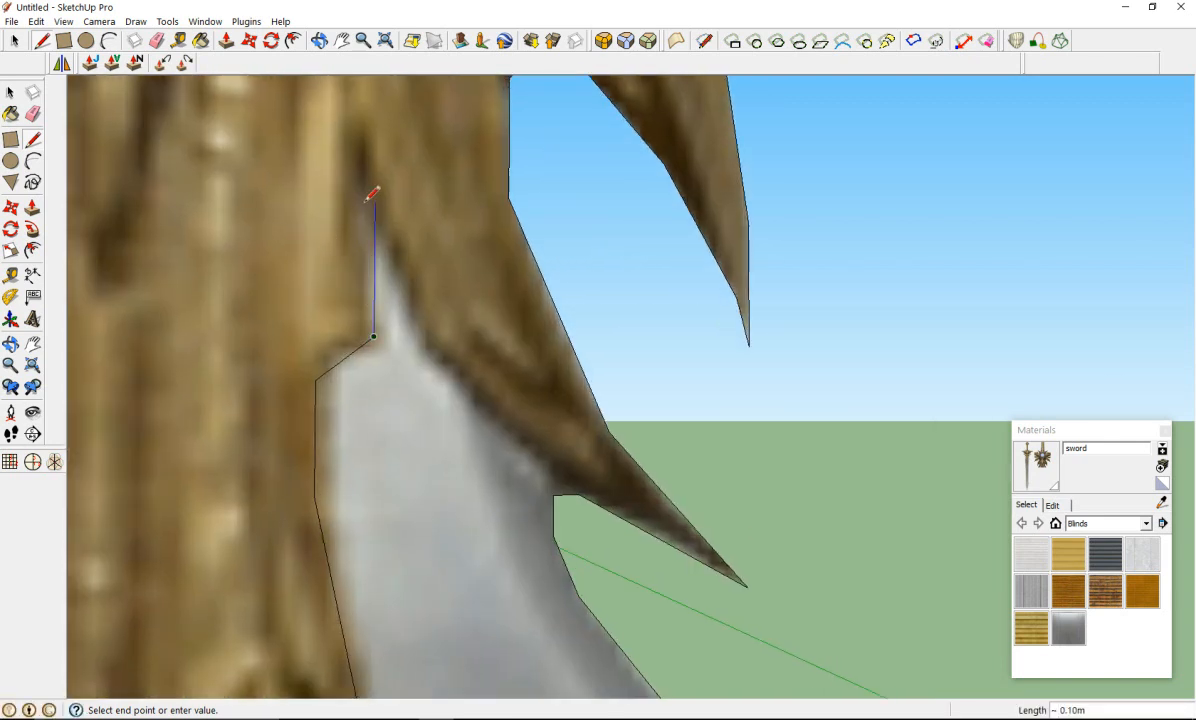
click(356, 195)
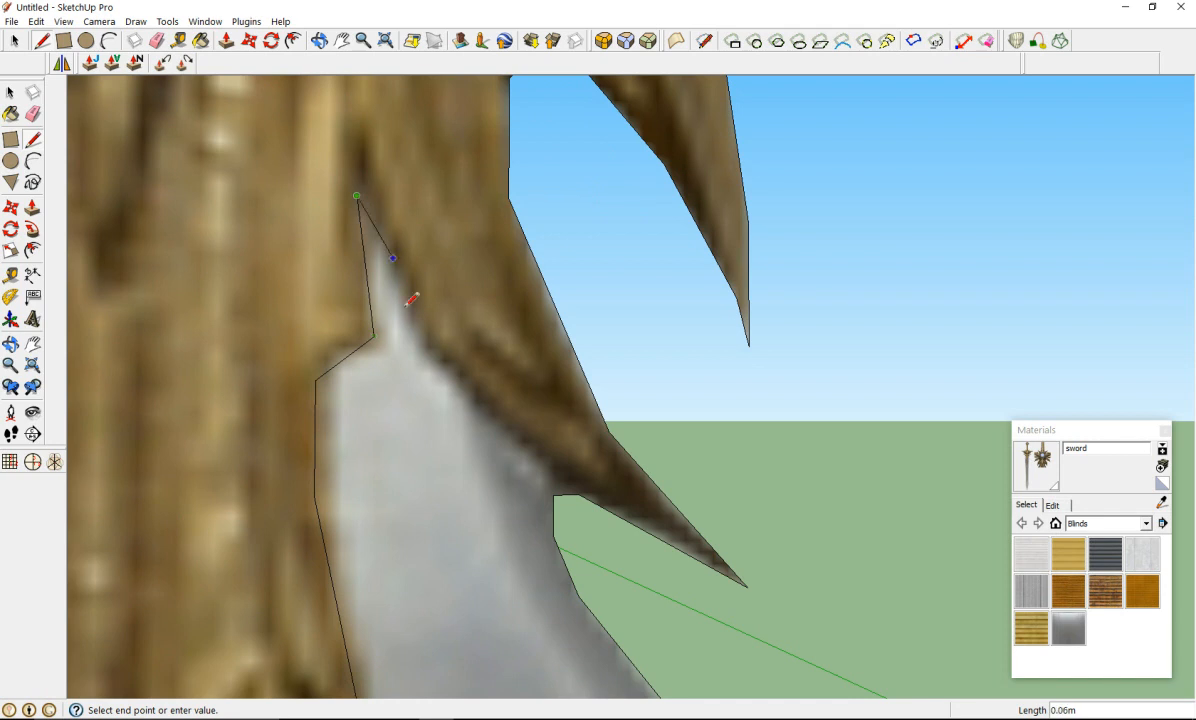
click(427, 352)
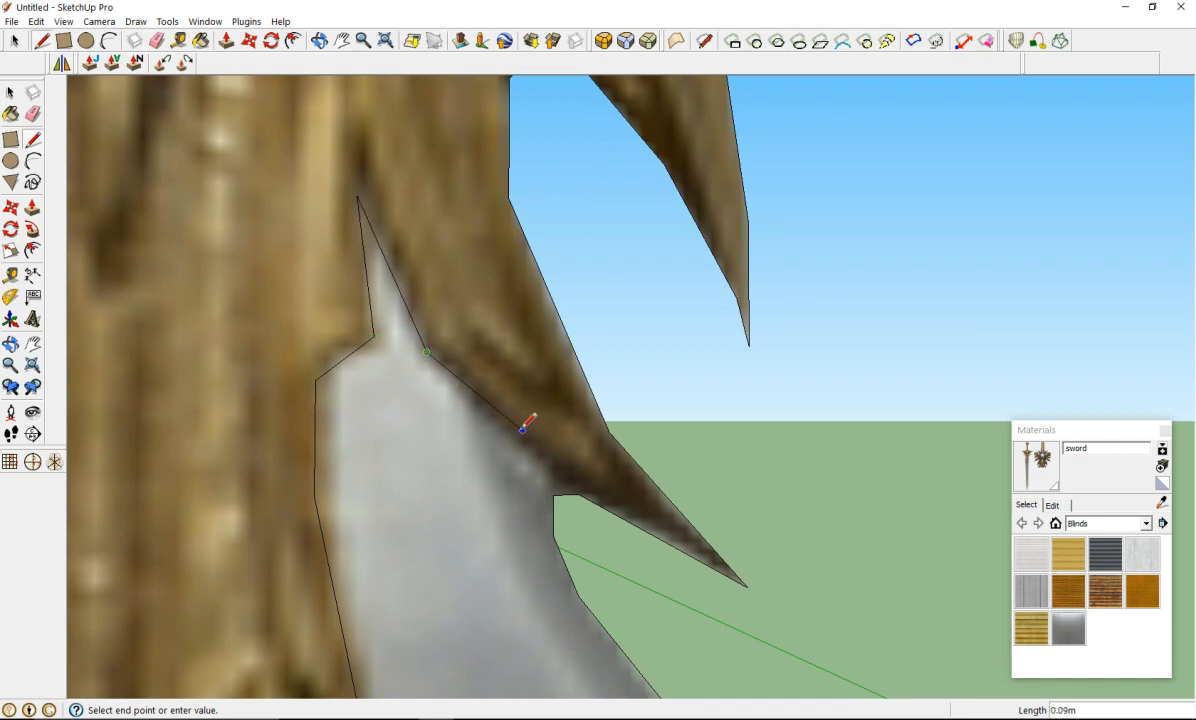
click(556, 471)
Step: Draw the right shoulder's bevel edge in two segments from the blade's widest corner up to the steel shoulder's upper border
scroll(552, 484, down, 1)
scroll(555, 498, down, 5)
scroll(545, 432, up, 4)
scroll(500, 450, up, 5)
scroll(252, 482, down, 5)
scroll(243, 478, up, 2)
scroll(258, 475, down, 3)
scroll(235, 445, up, 3)
scroll(340, 406, up, 1)
click(336, 538)
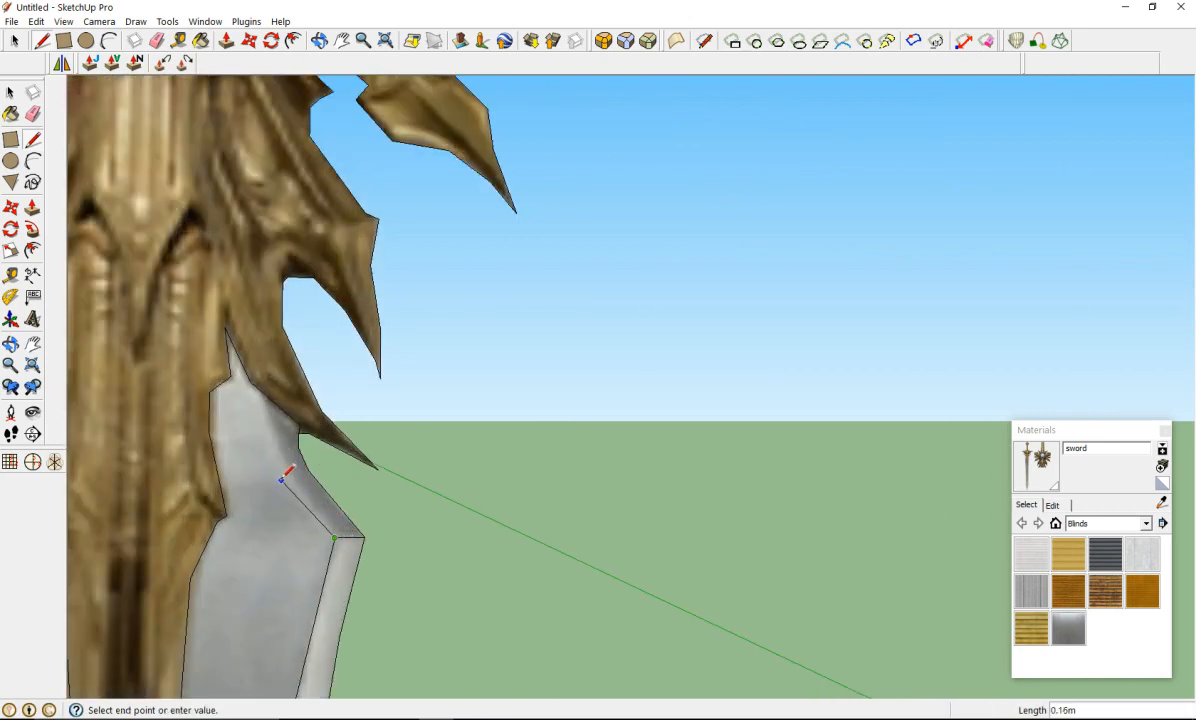
scroll(281, 479, down, 3)
scroll(279, 470, up, 3)
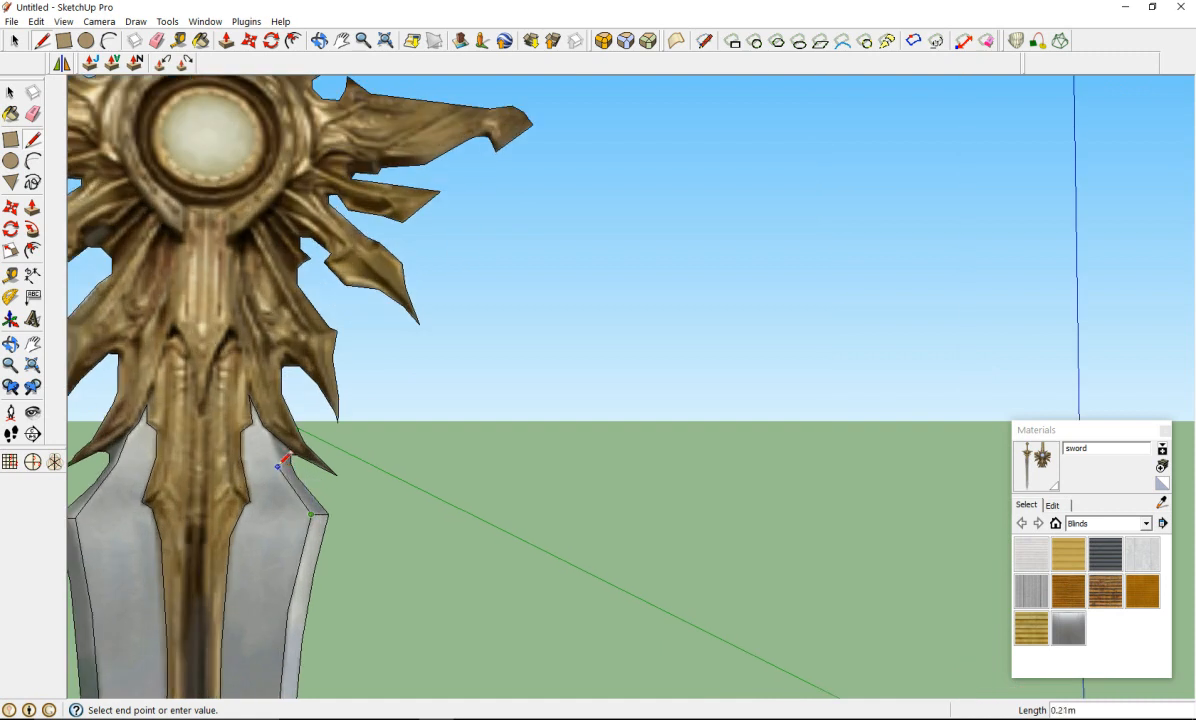
click(278, 463)
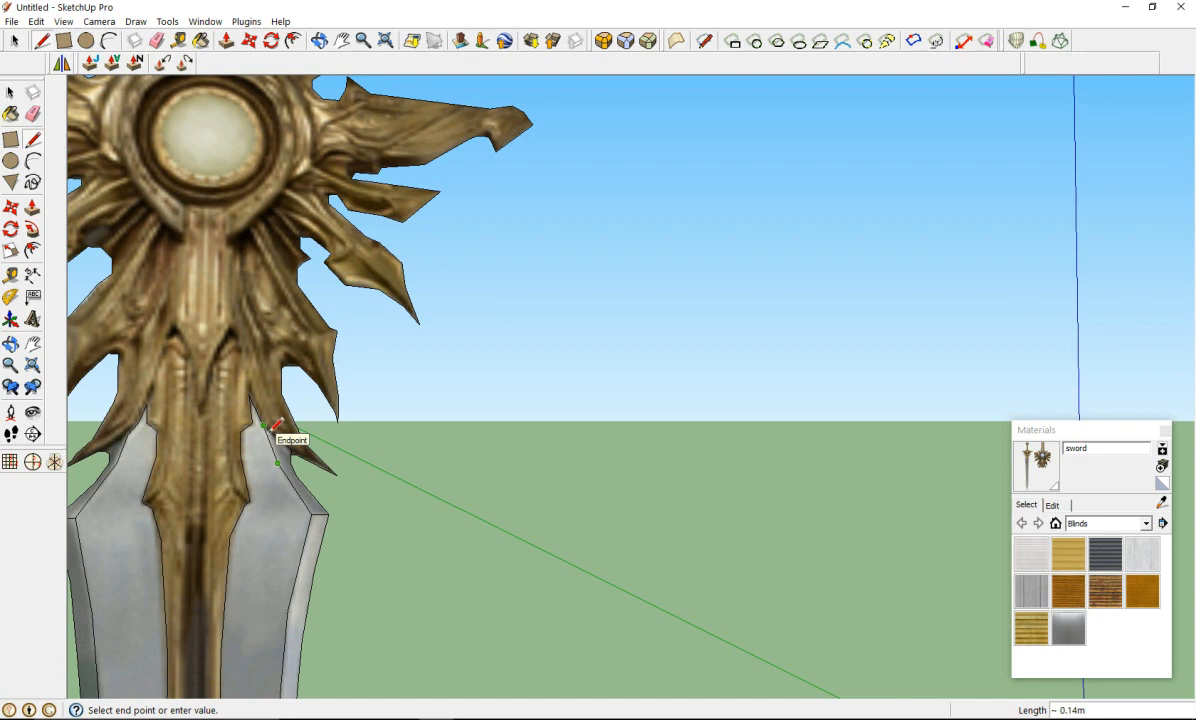
click(265, 427)
Step: Close the left steel shoulder's upper border beneath the lowest guard spike, from the outer outline to the bevel edge
scroll(109, 440, up, 6)
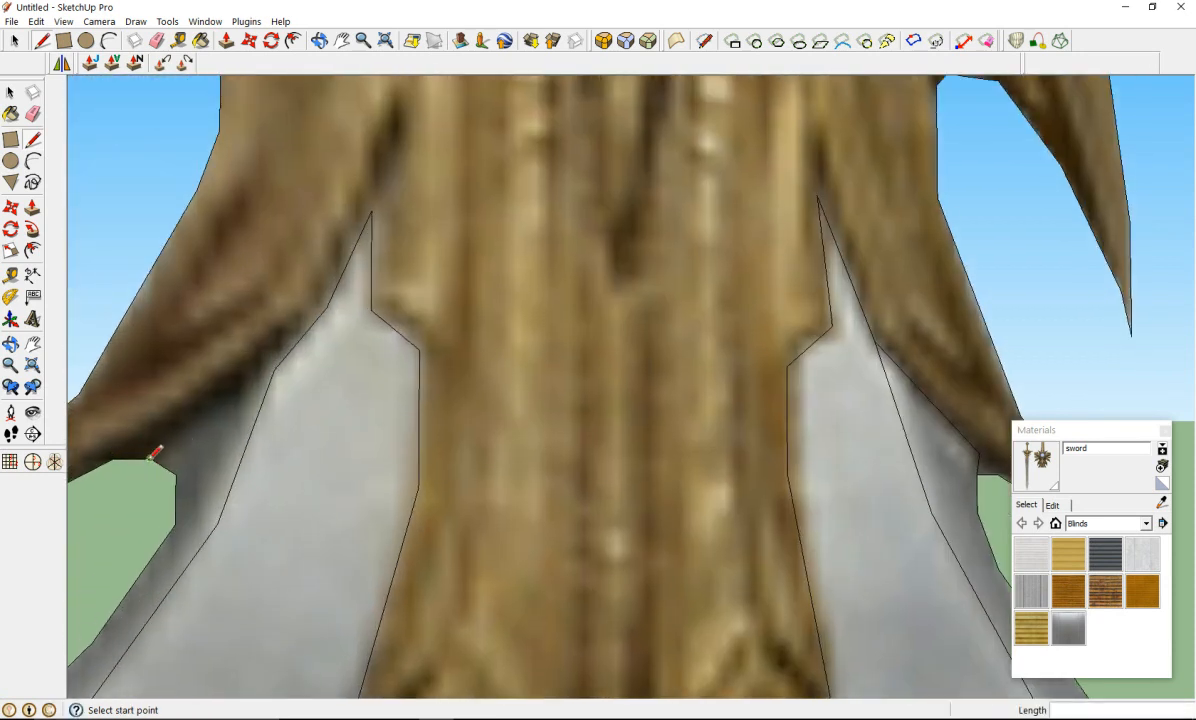
click(150, 458)
click(277, 367)
scroll(518, 345, down, 6)
scroll(524, 350, down, 10)
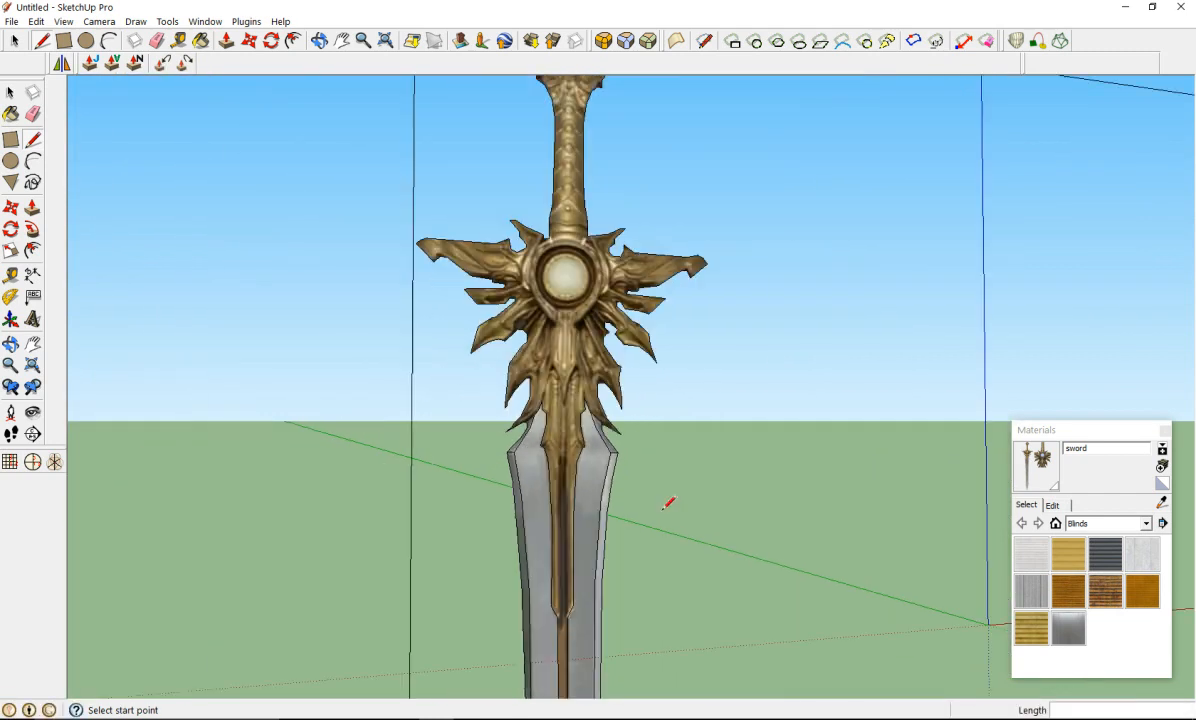
Step: Try to pull the central steel blade face outward by about 0.08 m with Push/Pull, and undo it
scroll(620, 614, up, 10)
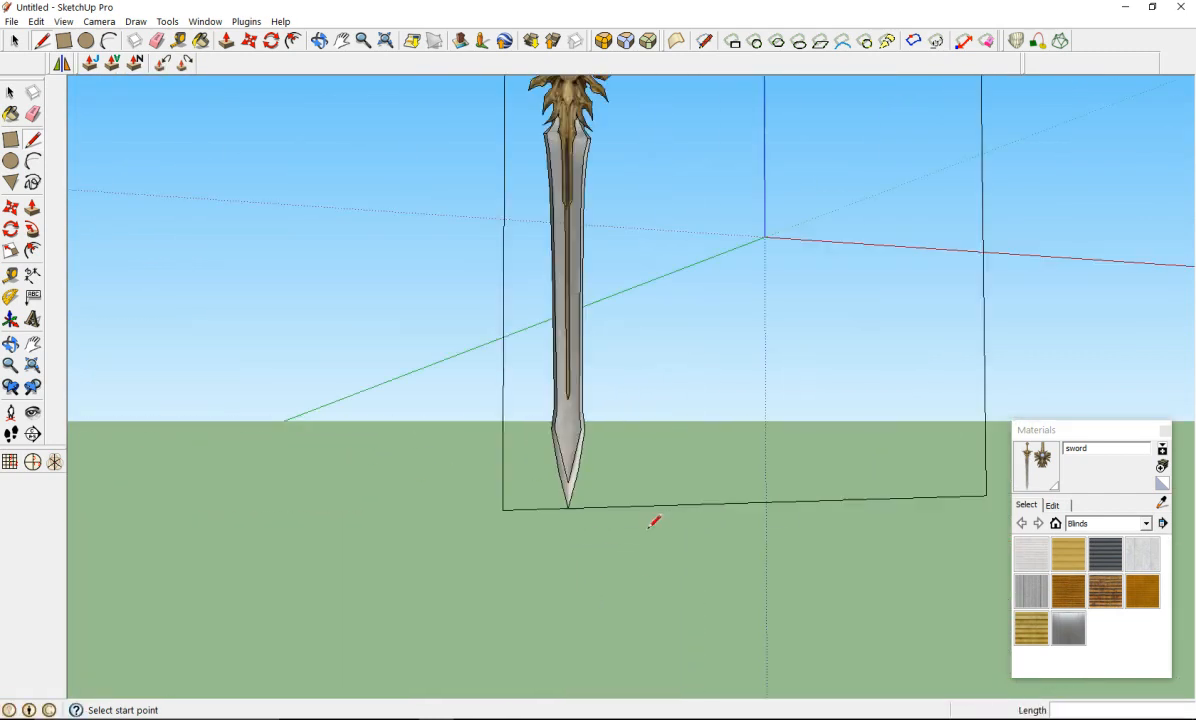
mouse_move(534, 377)
middle_down()
mouse_move(740, 457)
mouse_move(648, 428)
middle_up()
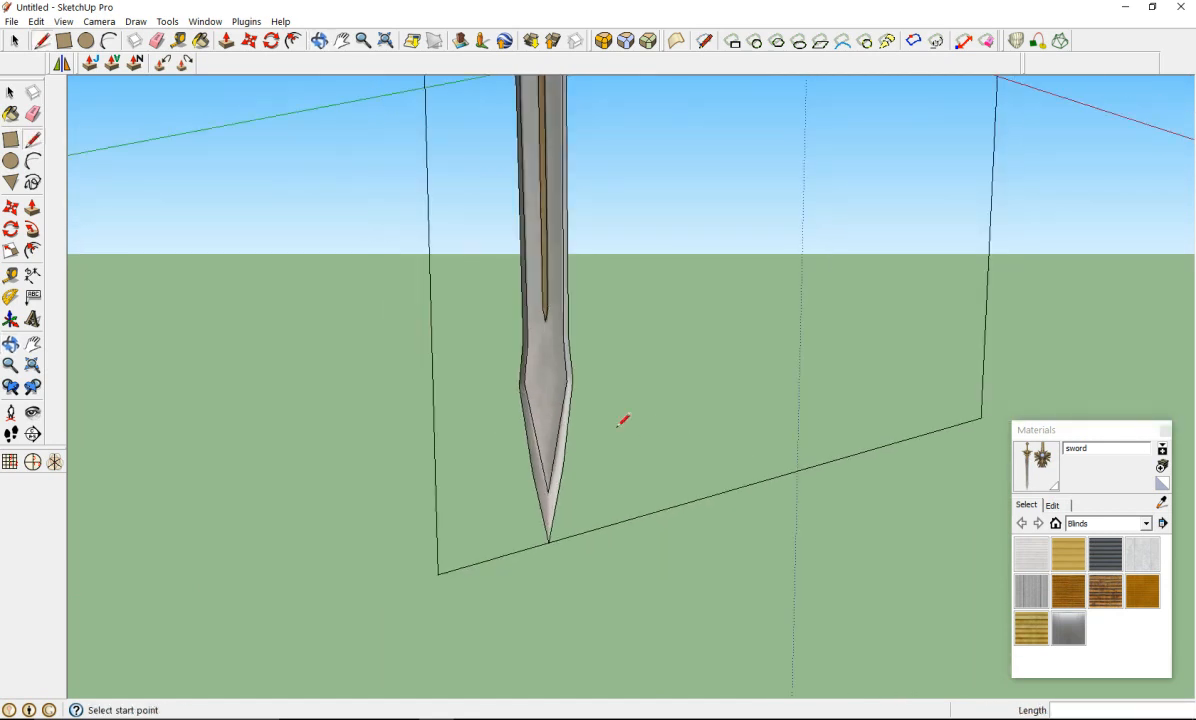
right_click(561, 397)
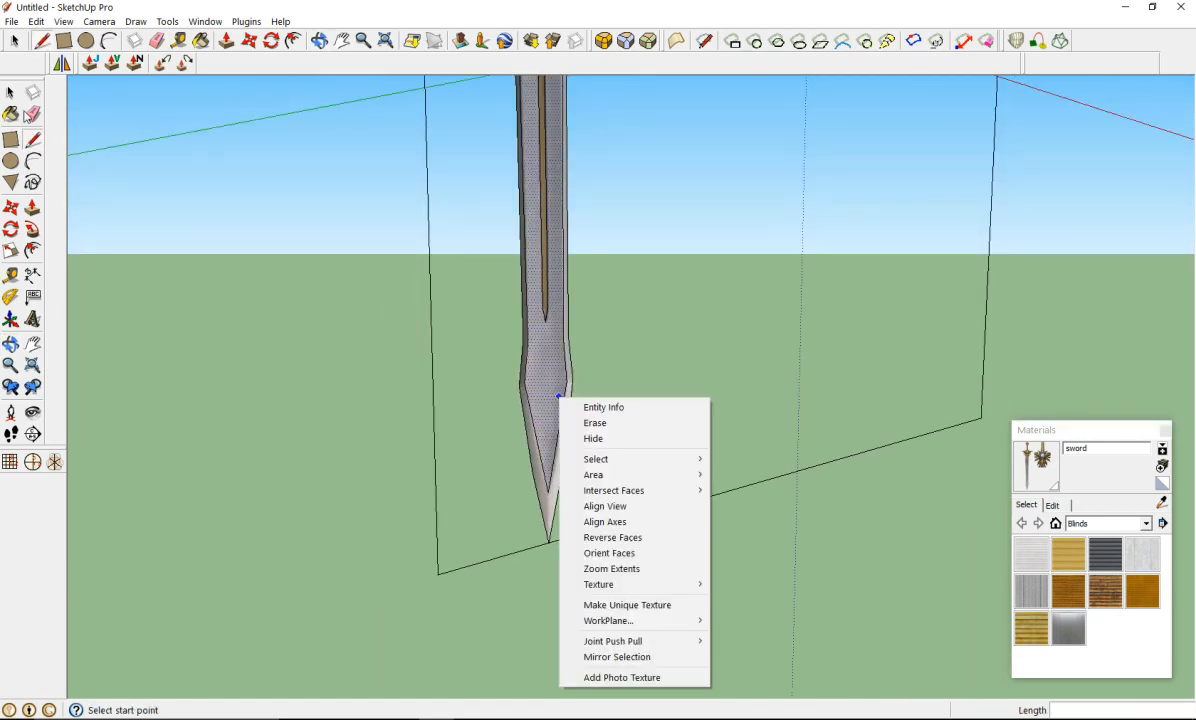
click(11, 92)
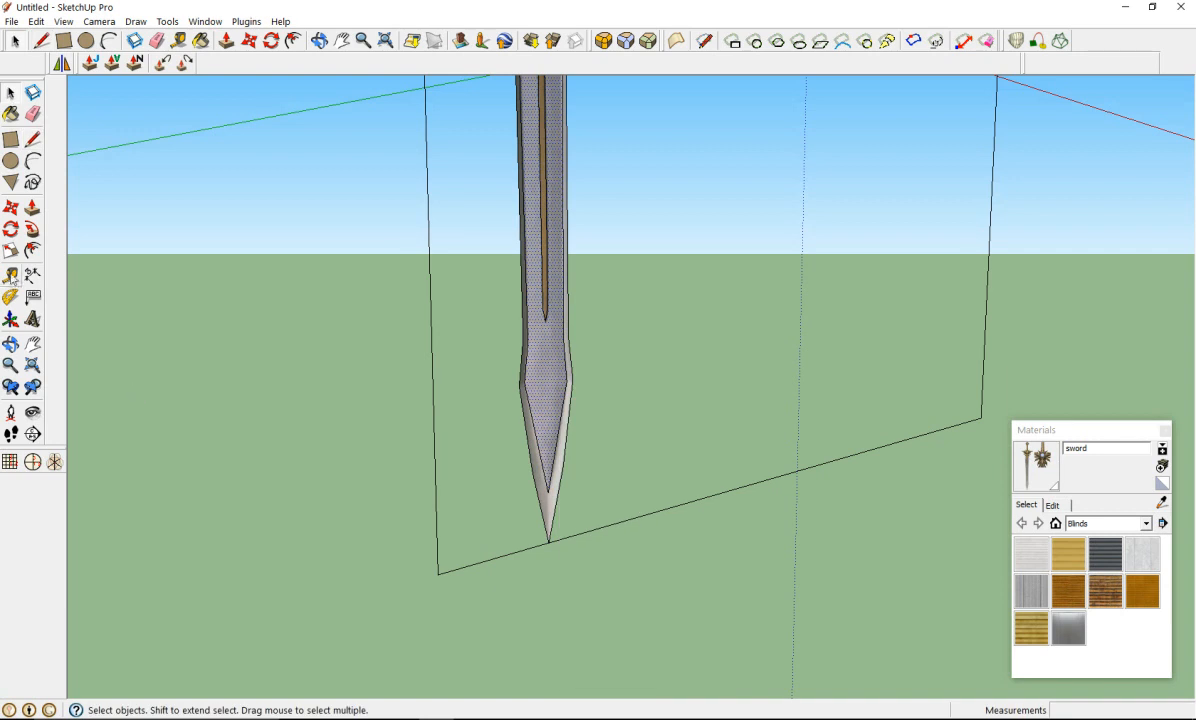
click(32, 207)
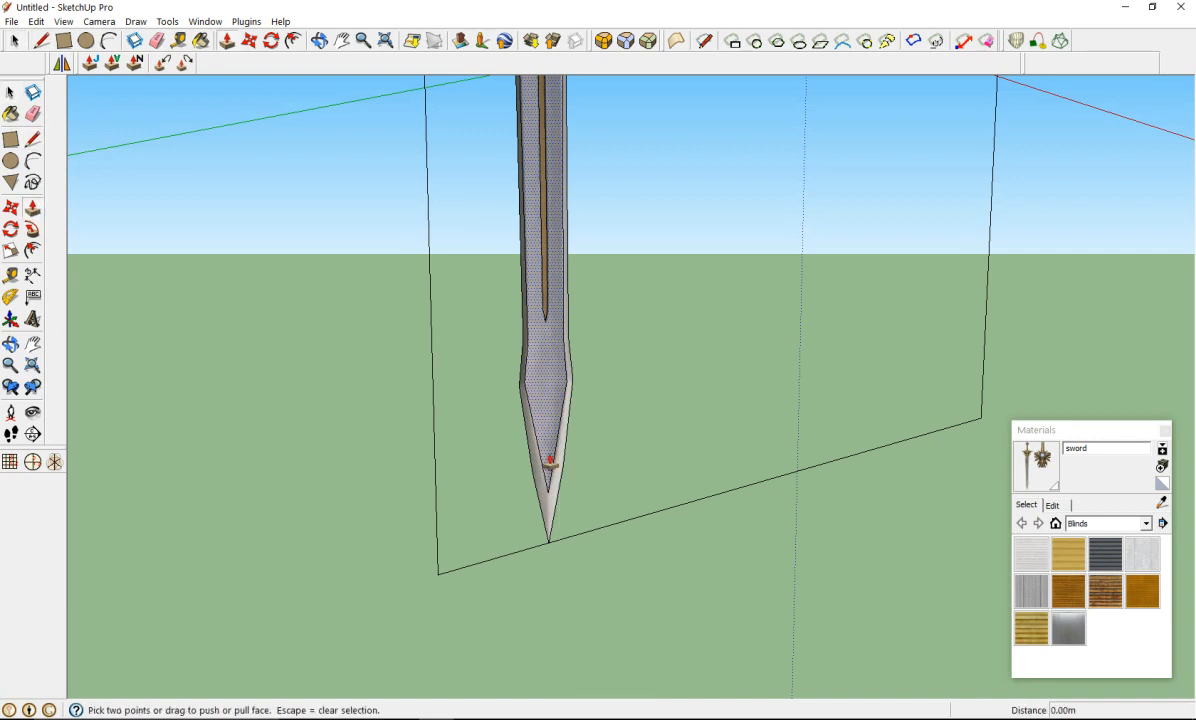
click(545, 381)
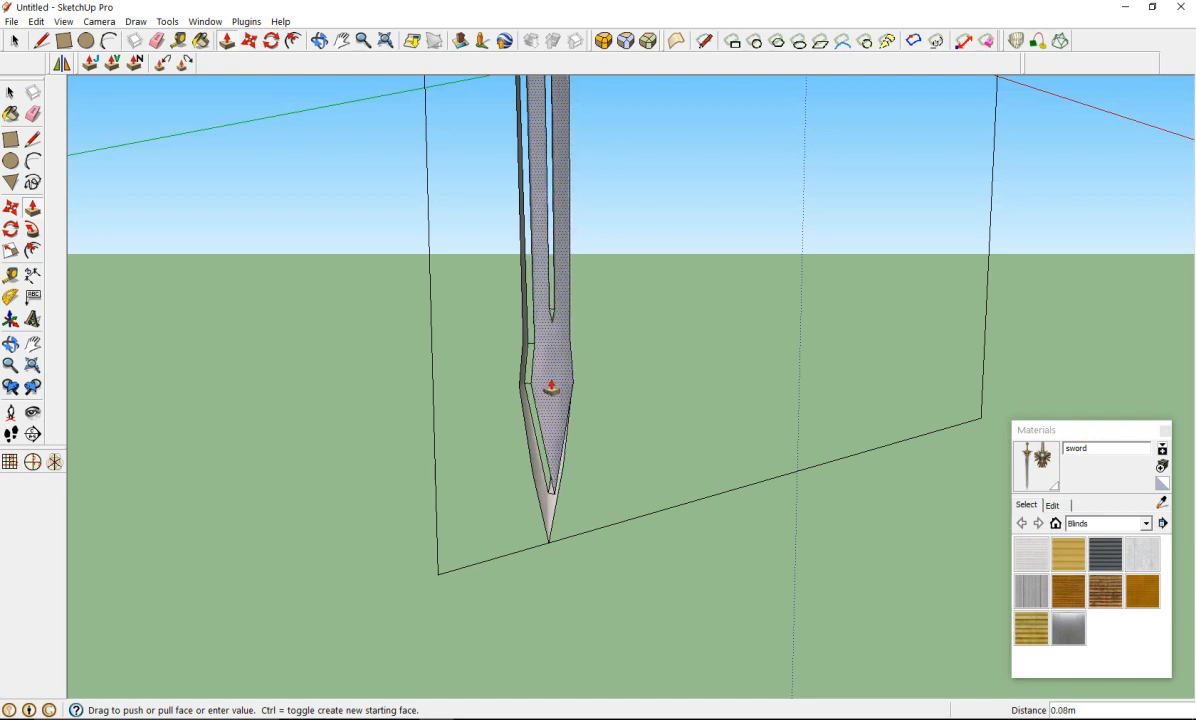
click(551, 386)
middle_drag(583, 288, 566, 371)
scroll(585, 438, up, 4)
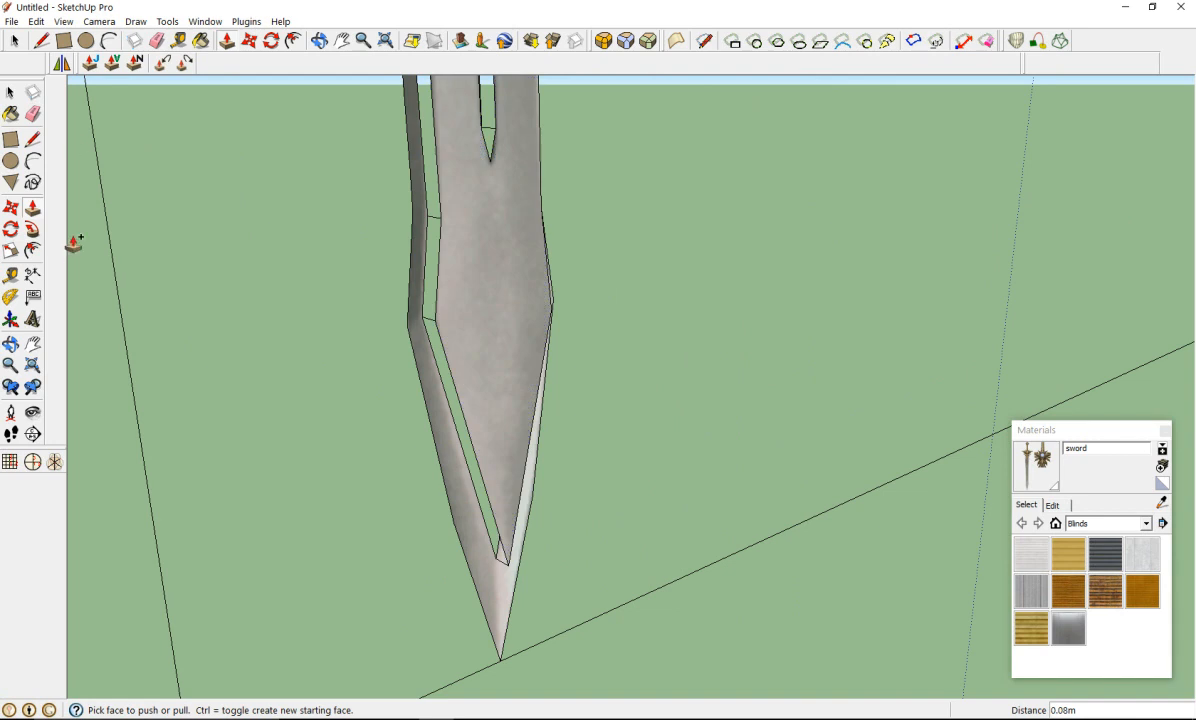
key(ctrl+z)
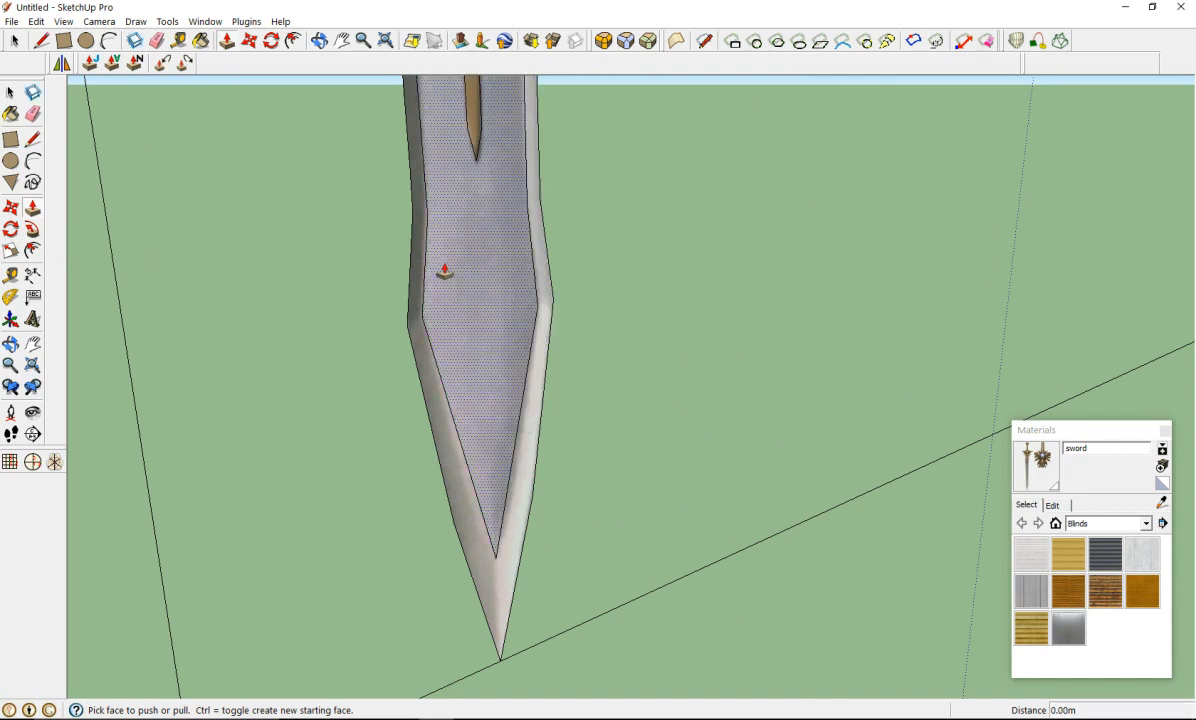
Step: Try pulling the central blade face about 0.11 m with a new starting face, and a plain pull of 6 m
key(alt)
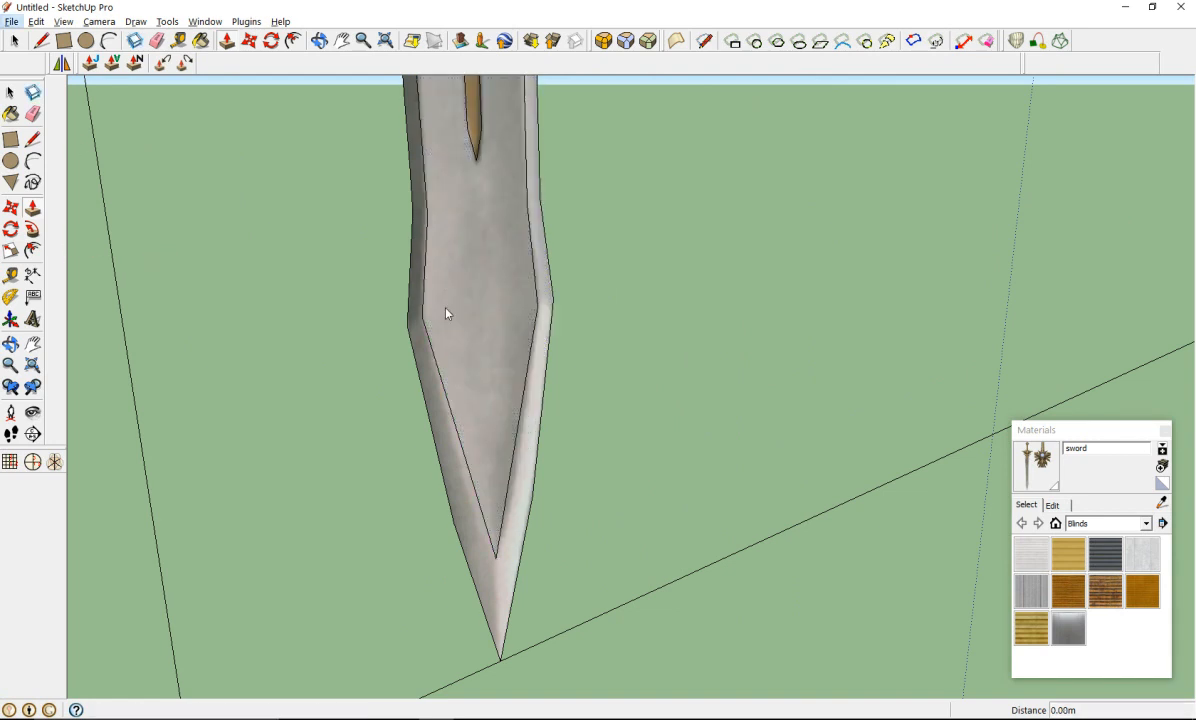
click(34, 208)
key(ctrl)
click(495, 373)
click(470, 375)
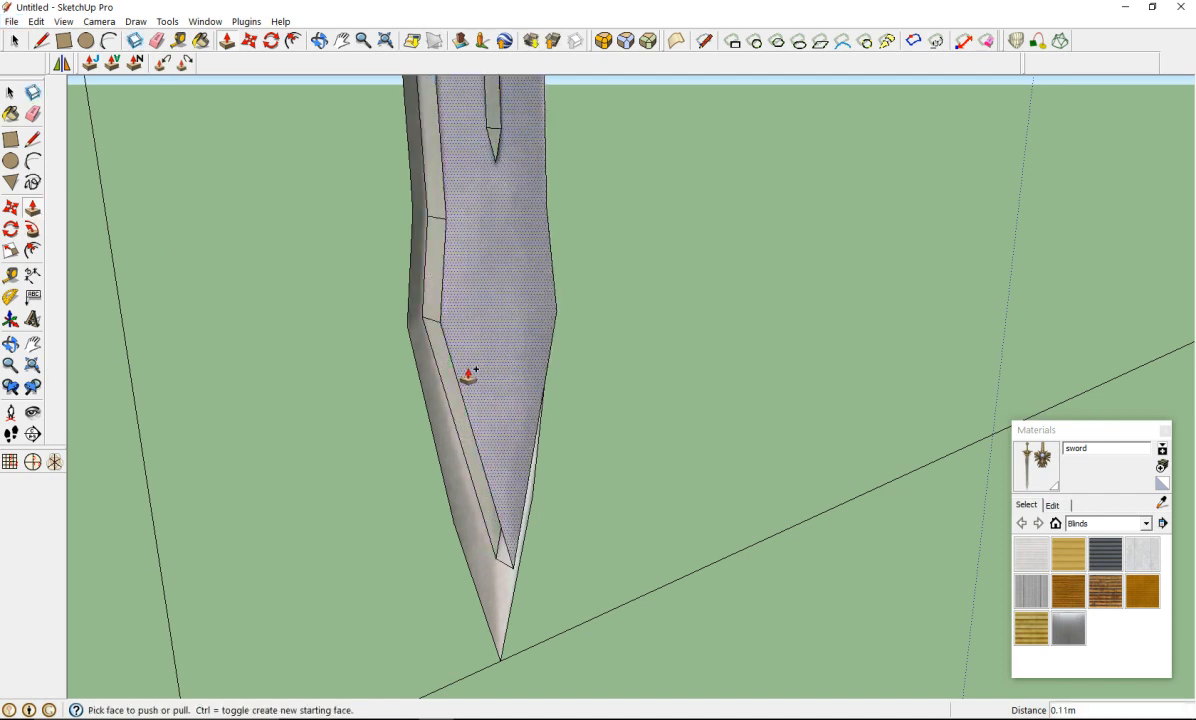
mouse_move(486, 366)
middle_down()
mouse_move(769, 371)
mouse_move(1156, 408)
mouse_move(975, 376)
mouse_move(476, 362)
middle_up()
click(472, 357)
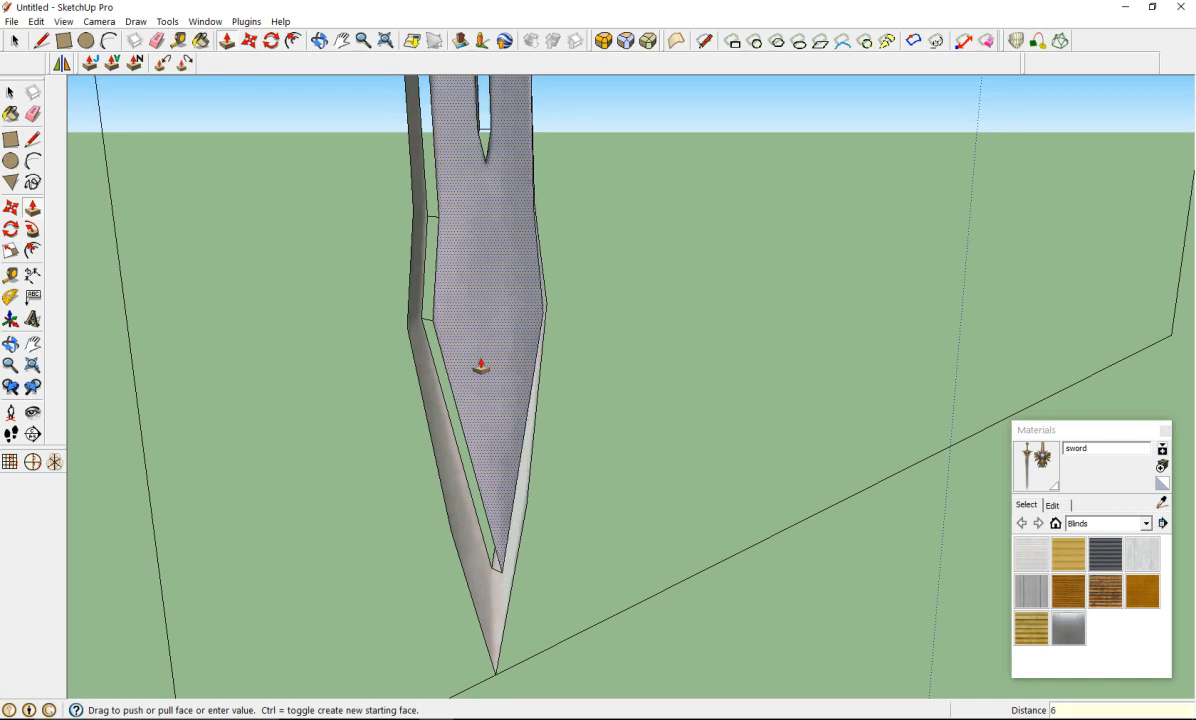
key(Return)
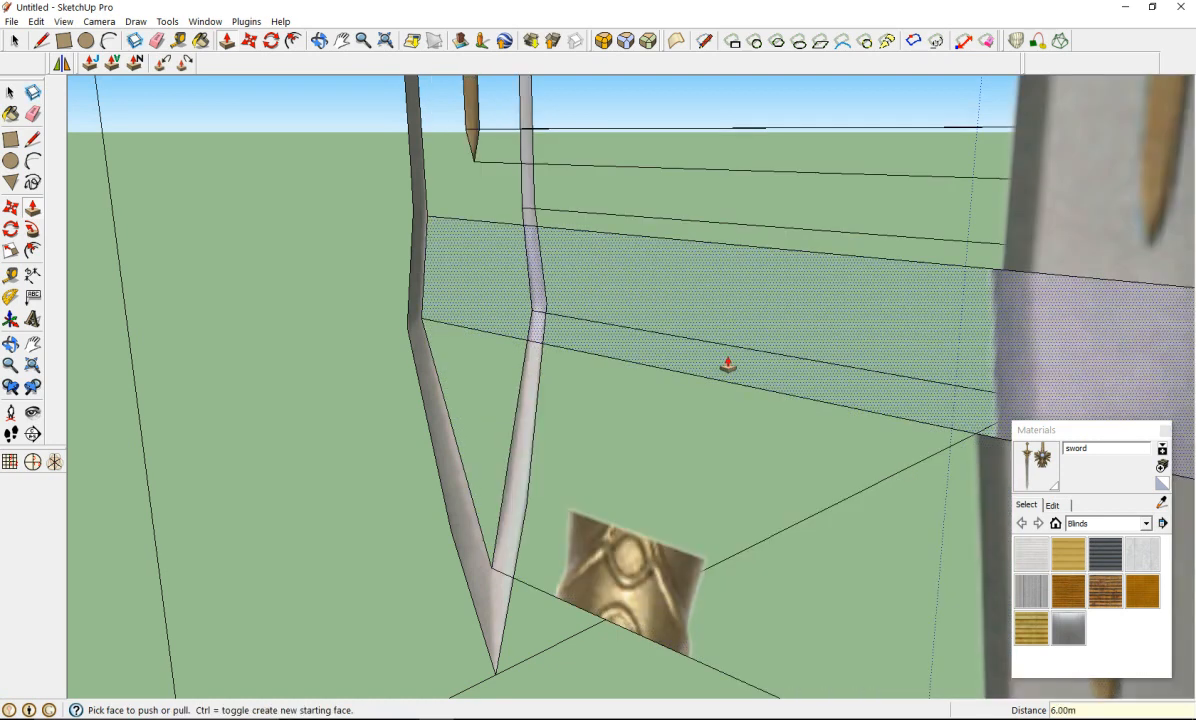
key(ctrl+z)
Step: Pull the central steel blade face outward by 0.06 m with Push/Pull
click(489, 285)
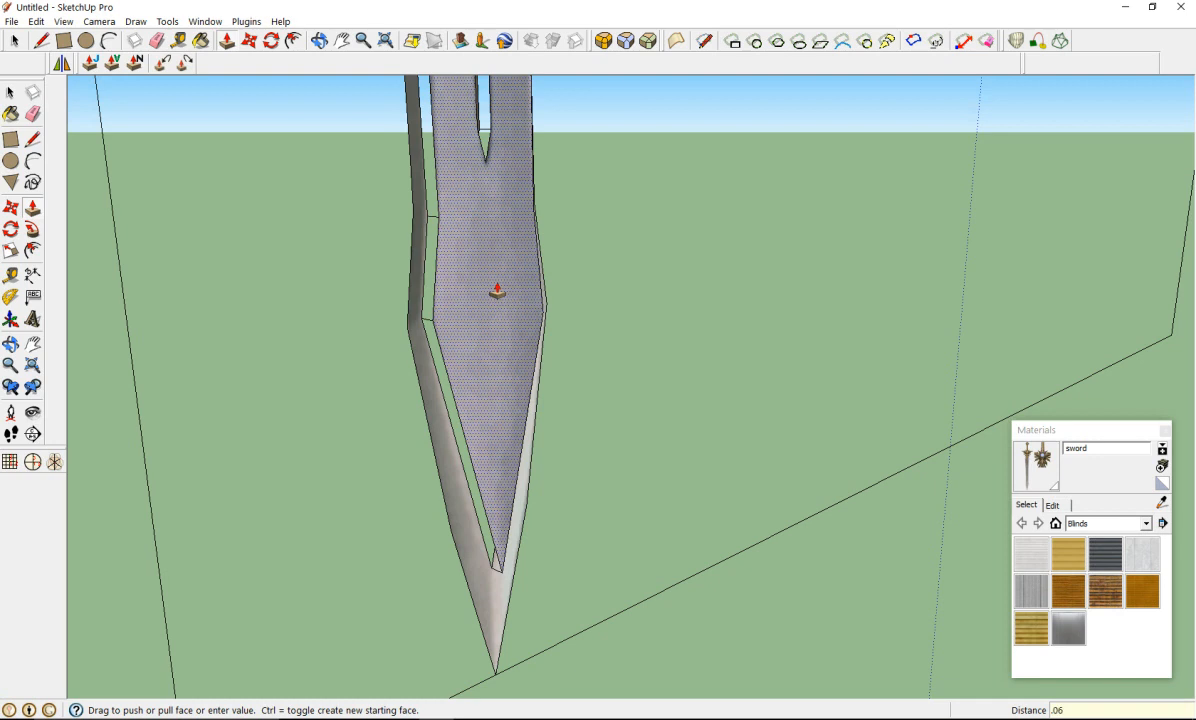
key(Return)
scroll(480, 190, down, 5)
Step: Try to pull the narrow gold strip in the blade's centre groove outward and inspect it around the lower blade
scroll(498, 112, up, 8)
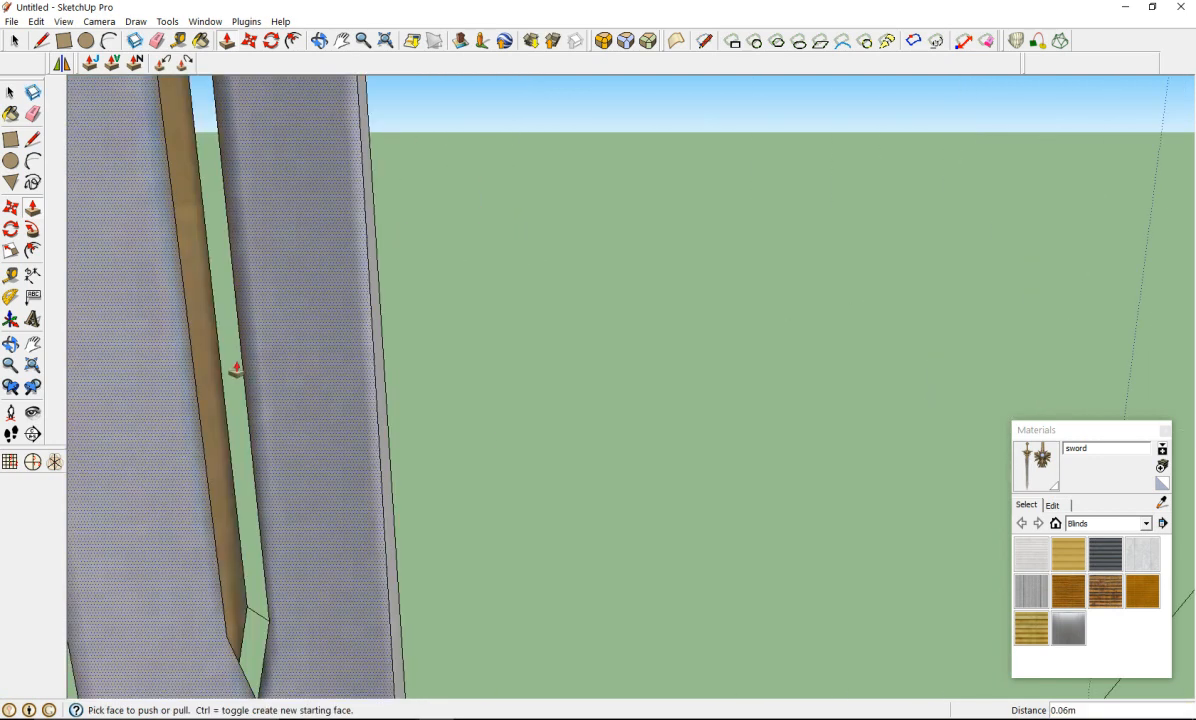
click(212, 418)
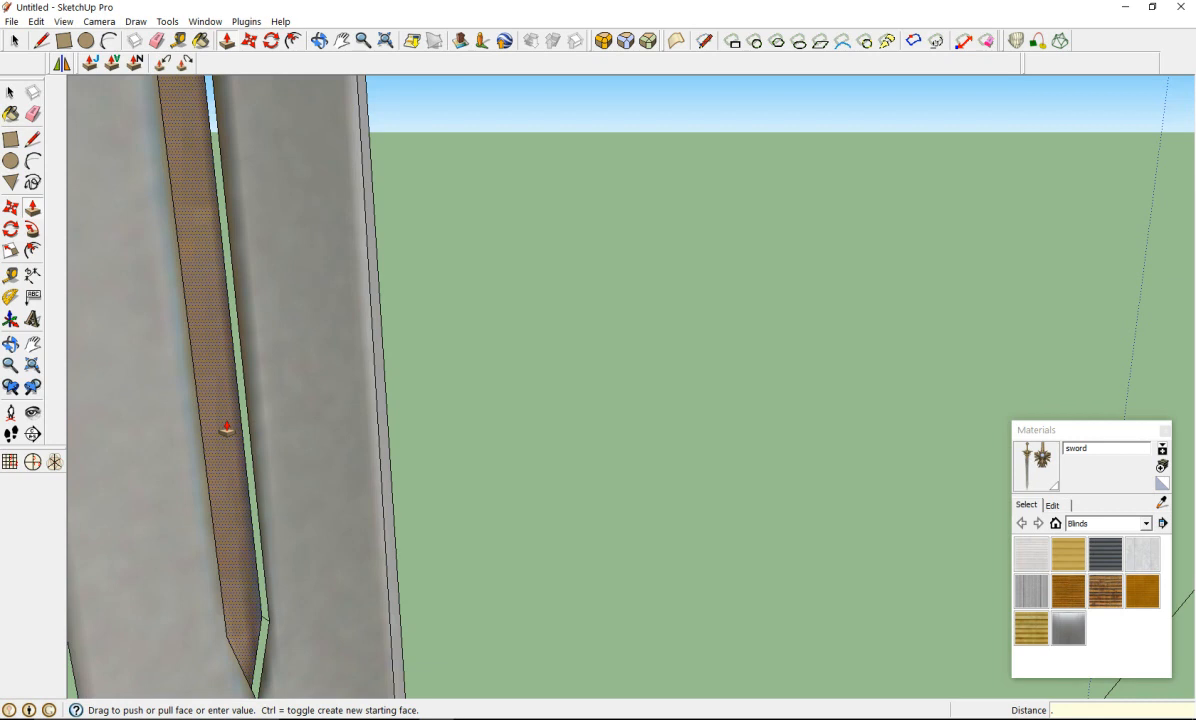
key(o)
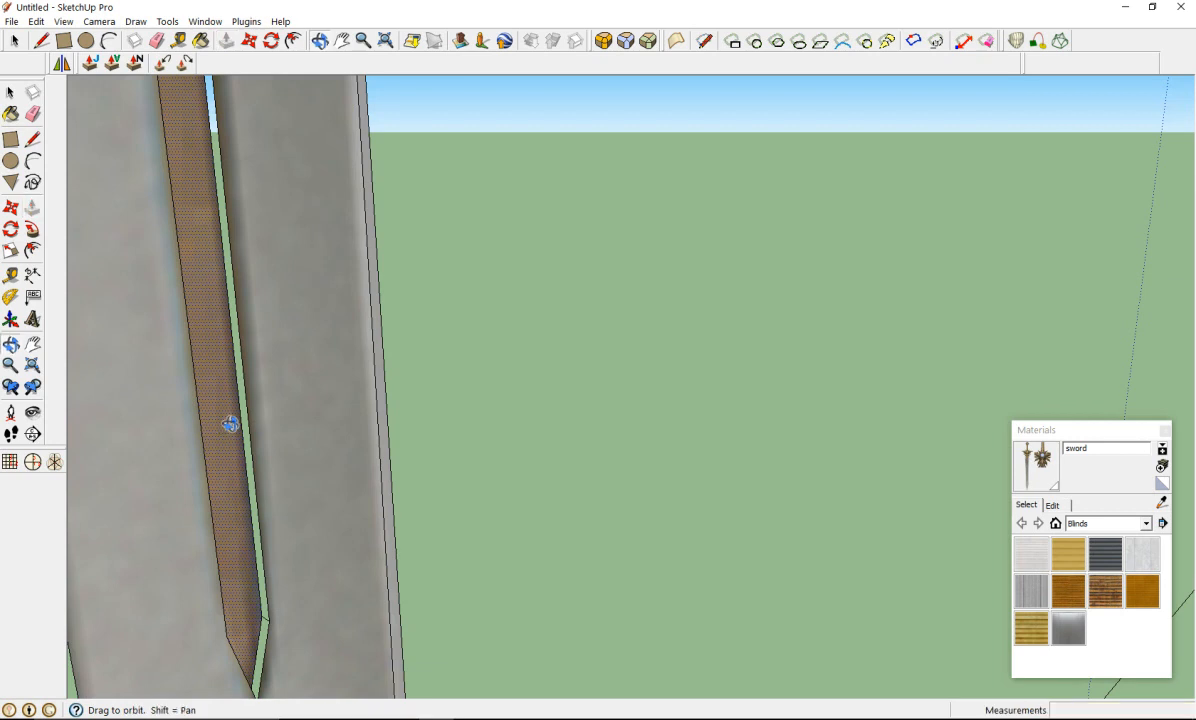
scroll(228, 418, down, 10)
scroll(197, 560, up, 5)
scroll(80, 227, up, 4)
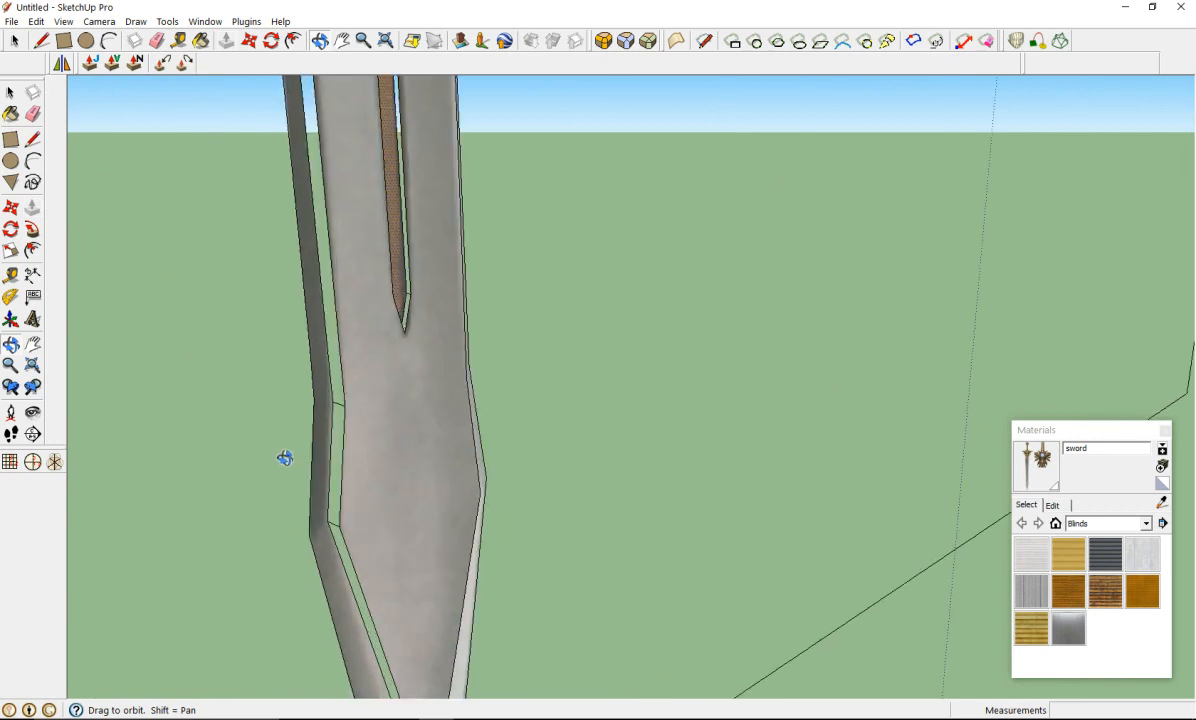
scroll(289, 510, up, 3)
drag(517, 557, 388, 562)
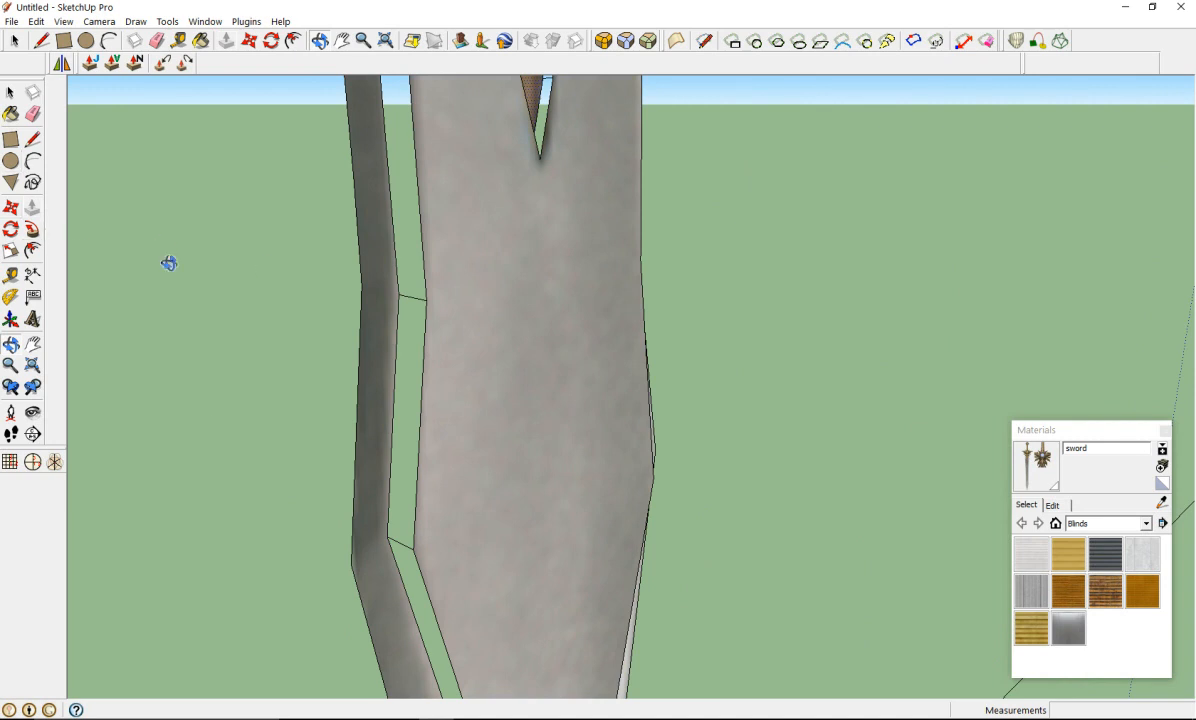
Step: Try to apply the sword material beside the left bevel, and undo the last change
click(1055, 484)
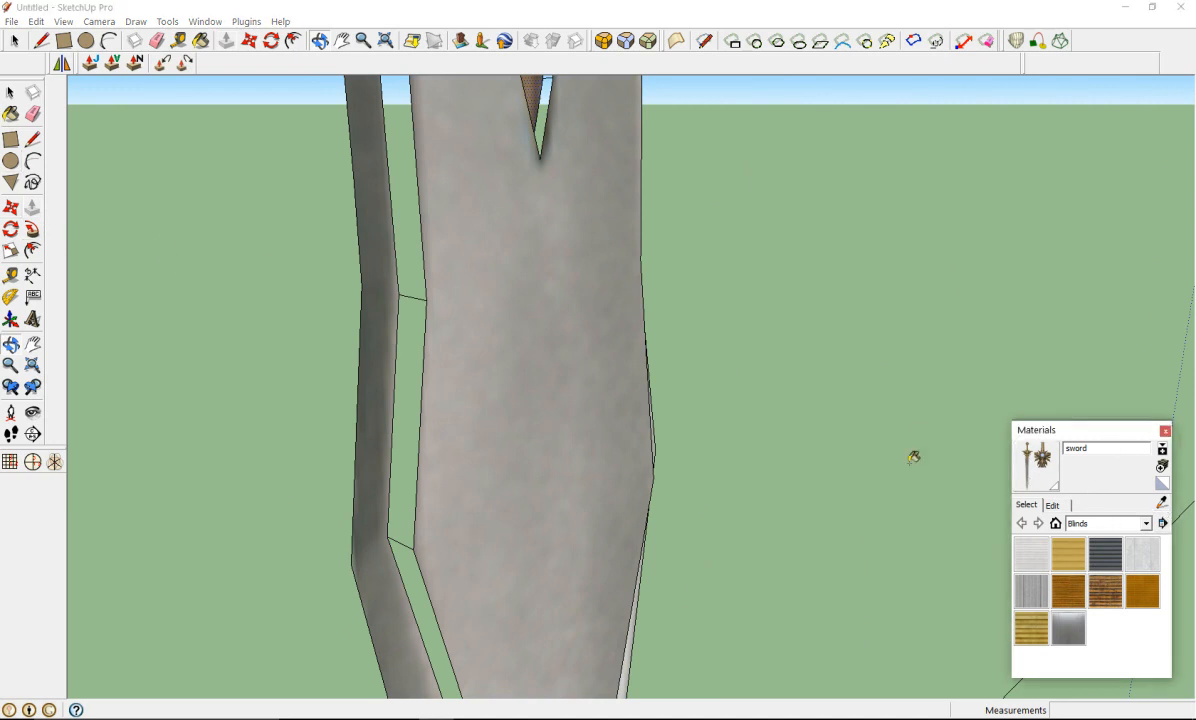
click(389, 471)
mouse_move(389, 471)
middle_down()
mouse_move(505, 507)
mouse_move(683, 502)
mouse_move(569, 478)
middle_up()
key(ctrl+z)
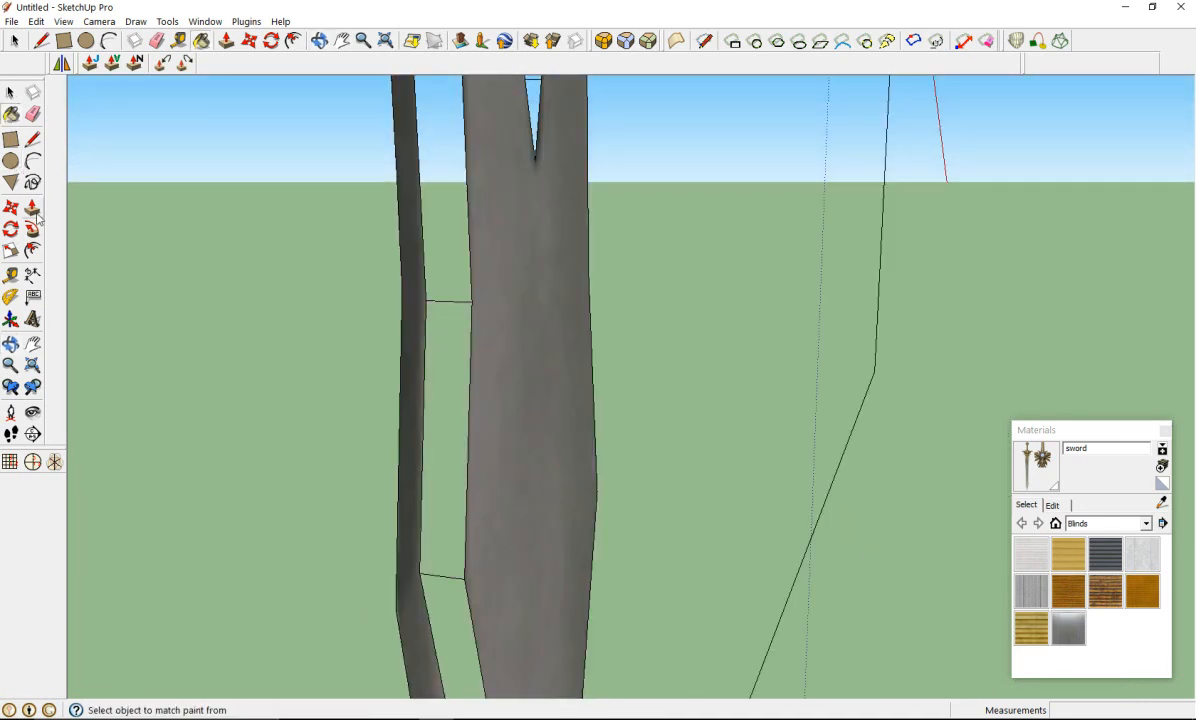
Step: Draw an edge from the blade's left outer corner above the tip to the matching corner of the raised central face
click(33, 139)
scroll(666, 541, down, 4)
middle_drag(666, 541, 299, 497)
middle_drag(538, 549, 452, 623)
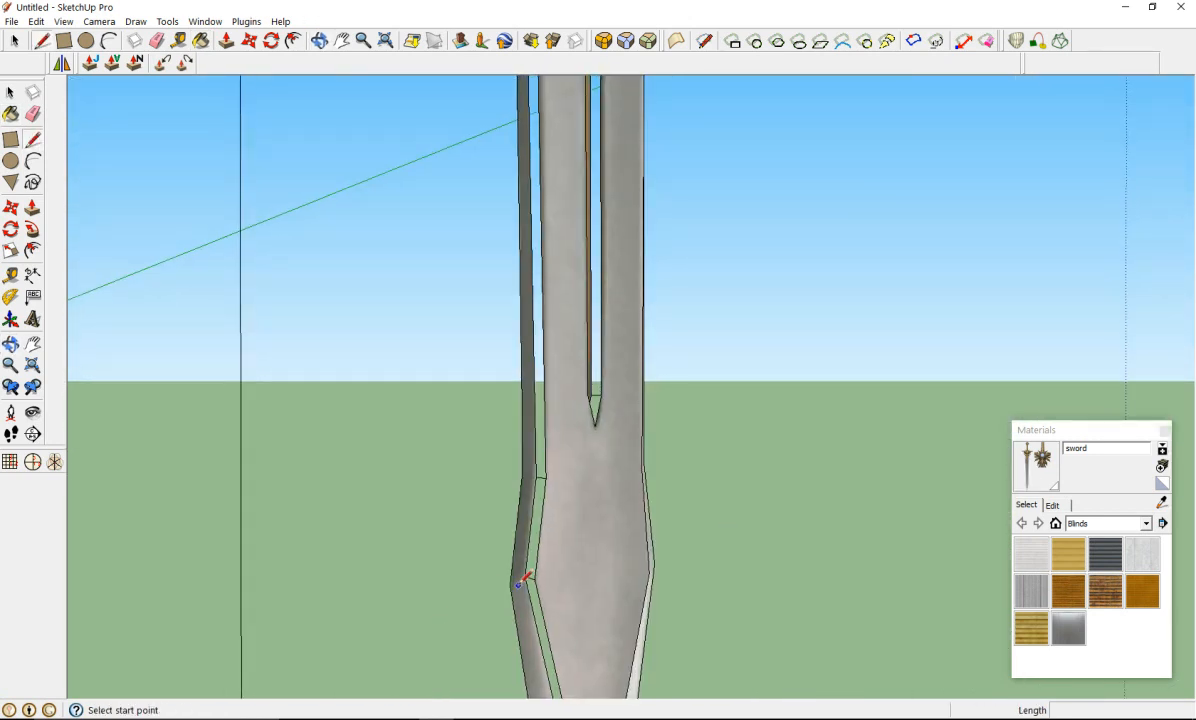
click(510, 580)
scroll(547, 566, down, 4)
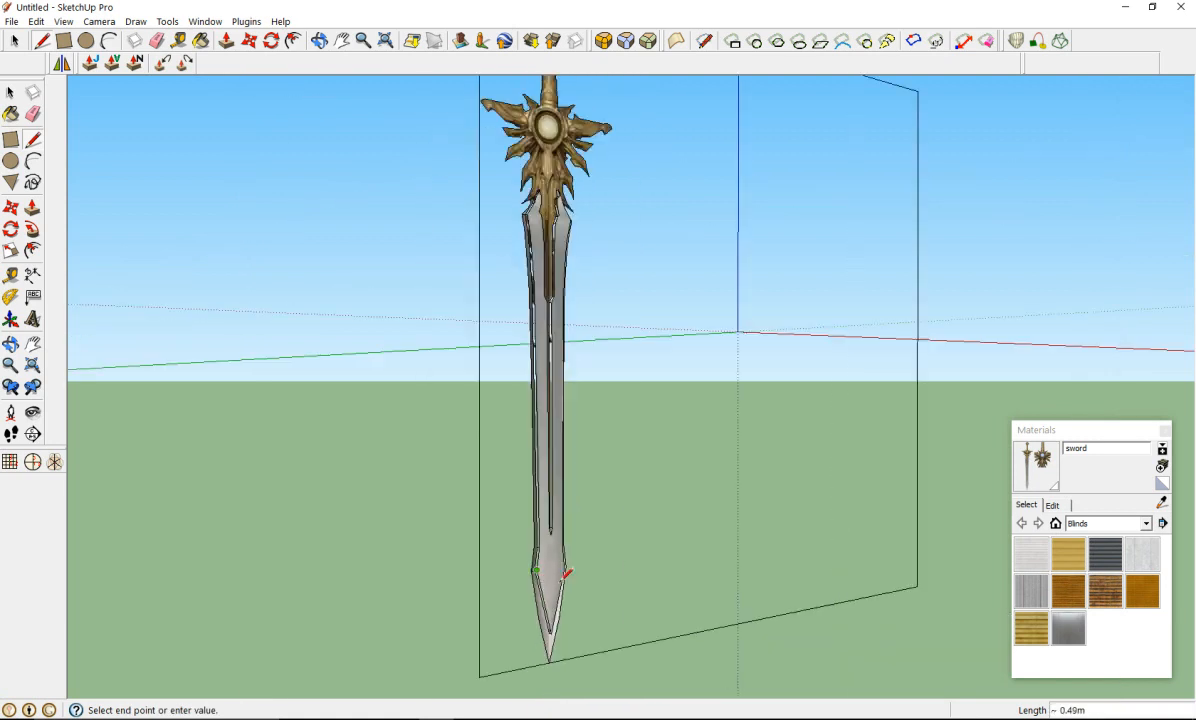
Step: Draw an edge between the sword's tip and the lowest point of the raised central face
scroll(560, 634, up, 6)
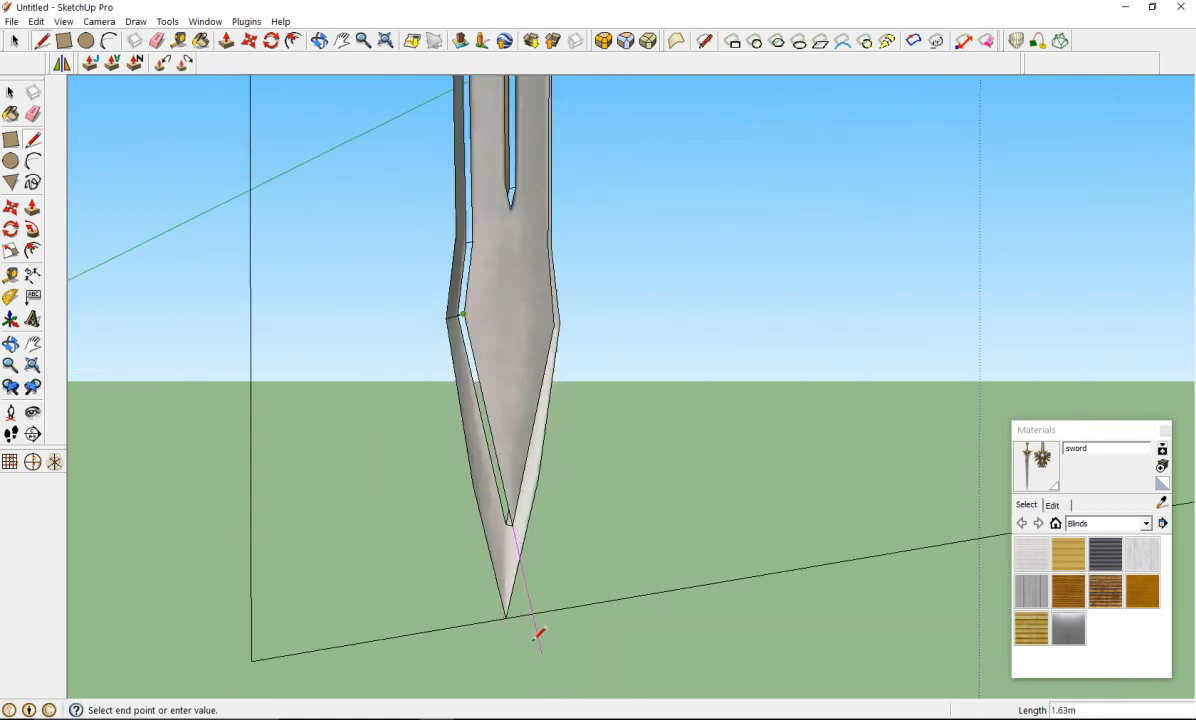
click(33, 140)
click(520, 612)
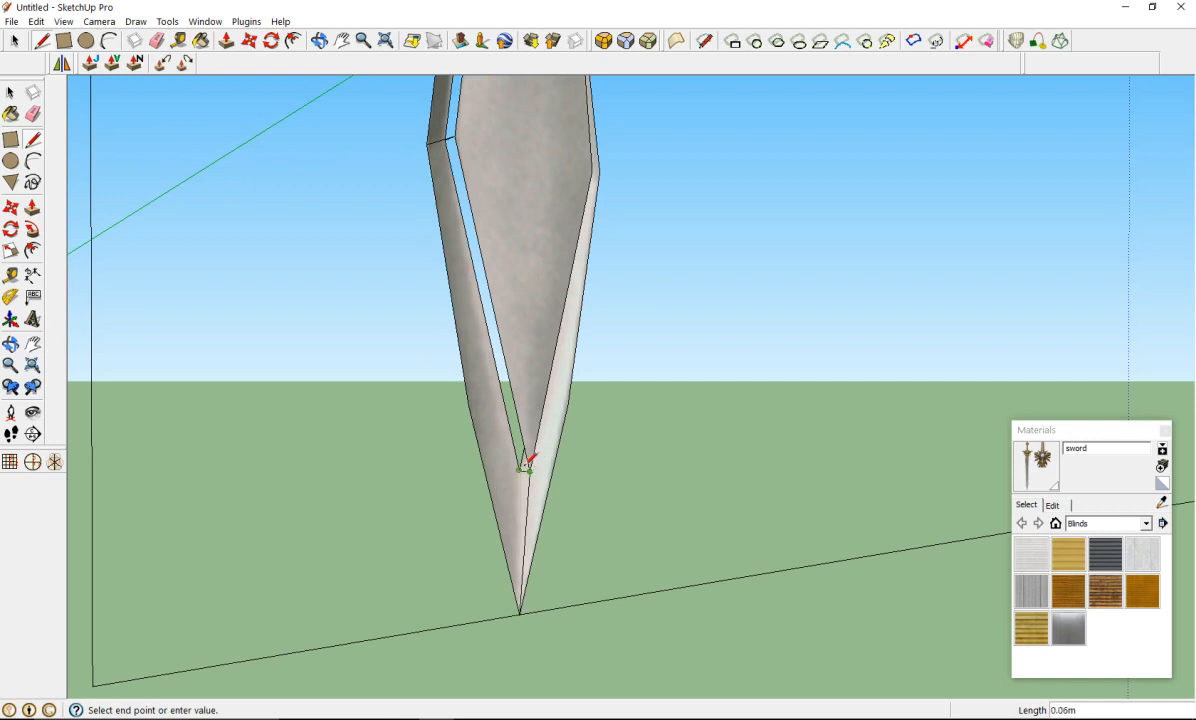
middle_drag(420, 292, 406, 382)
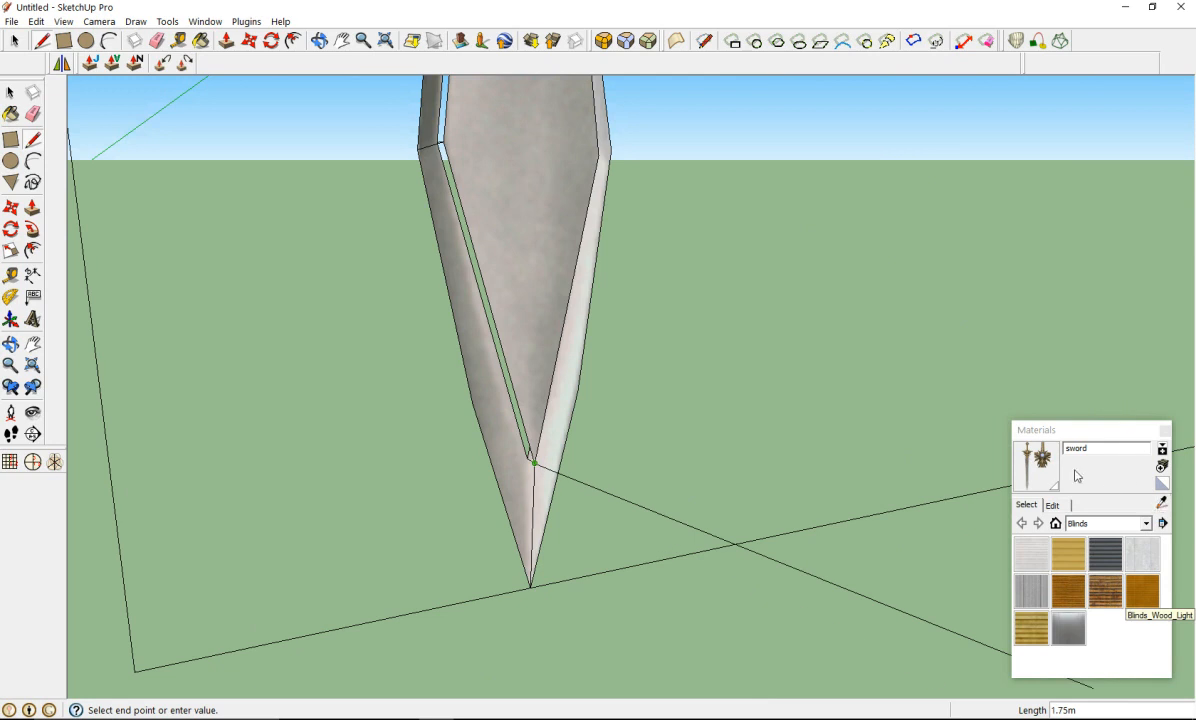
click(1041, 464)
mouse_move(494, 352)
middle_down()
mouse_move(467, 395)
mouse_move(489, 422)
mouse_move(644, 358)
mouse_move(865, 542)
mouse_move(571, 499)
mouse_move(408, 366)
mouse_move(306, 327)
middle_up()
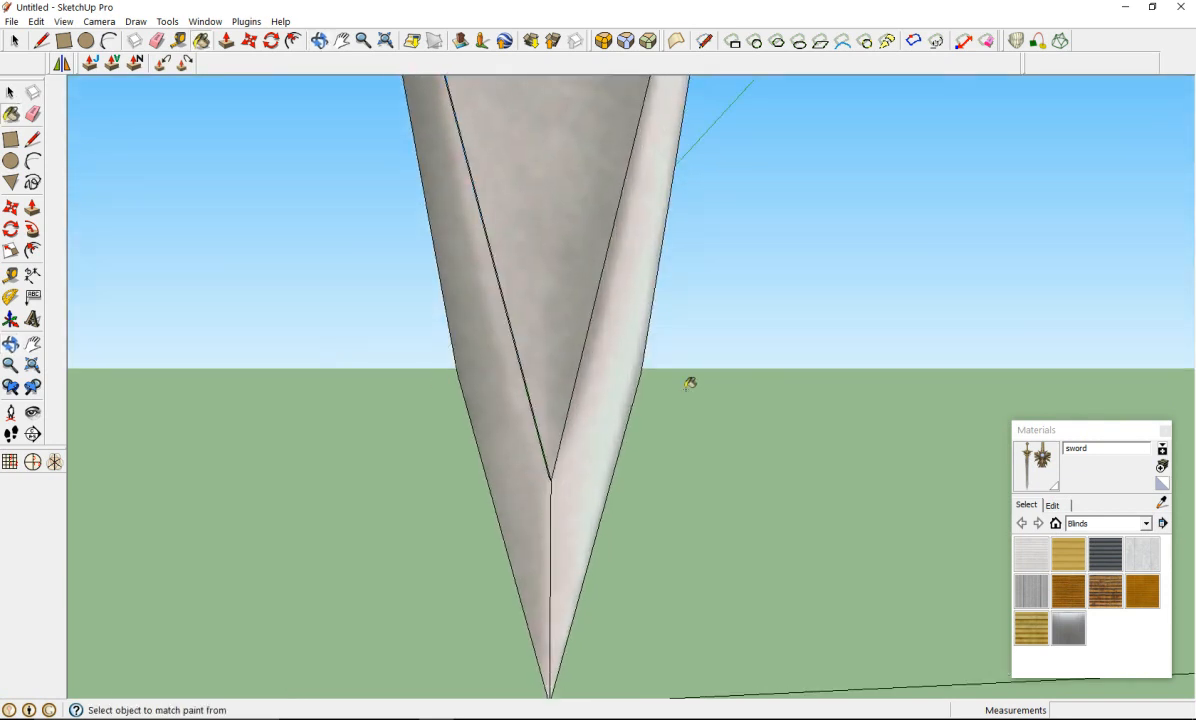
scroll(640, 360, down, 4)
scroll(710, 354, up, 6)
middle_drag(494, 416, 720, 470)
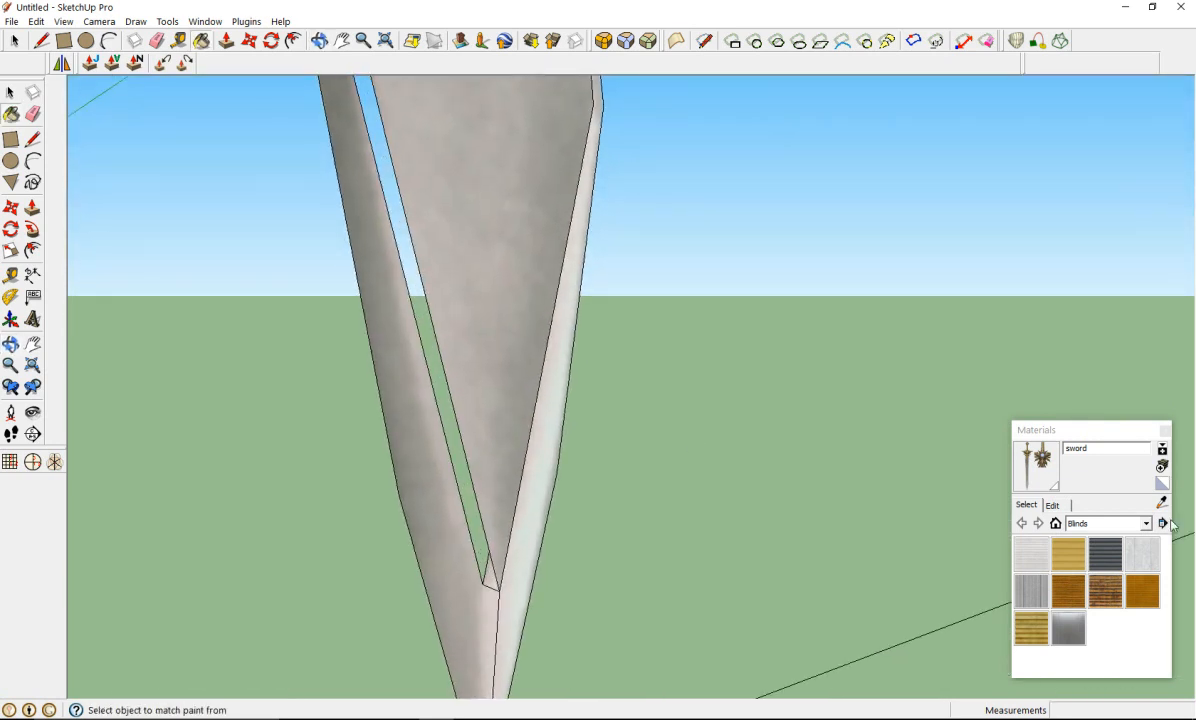
Step: Draw a roughly 0.14 m edge from the left outer corner nearest the tip to the central face's edge, and connect its end to the next outer corner up
click(36, 136)
click(399, 494)
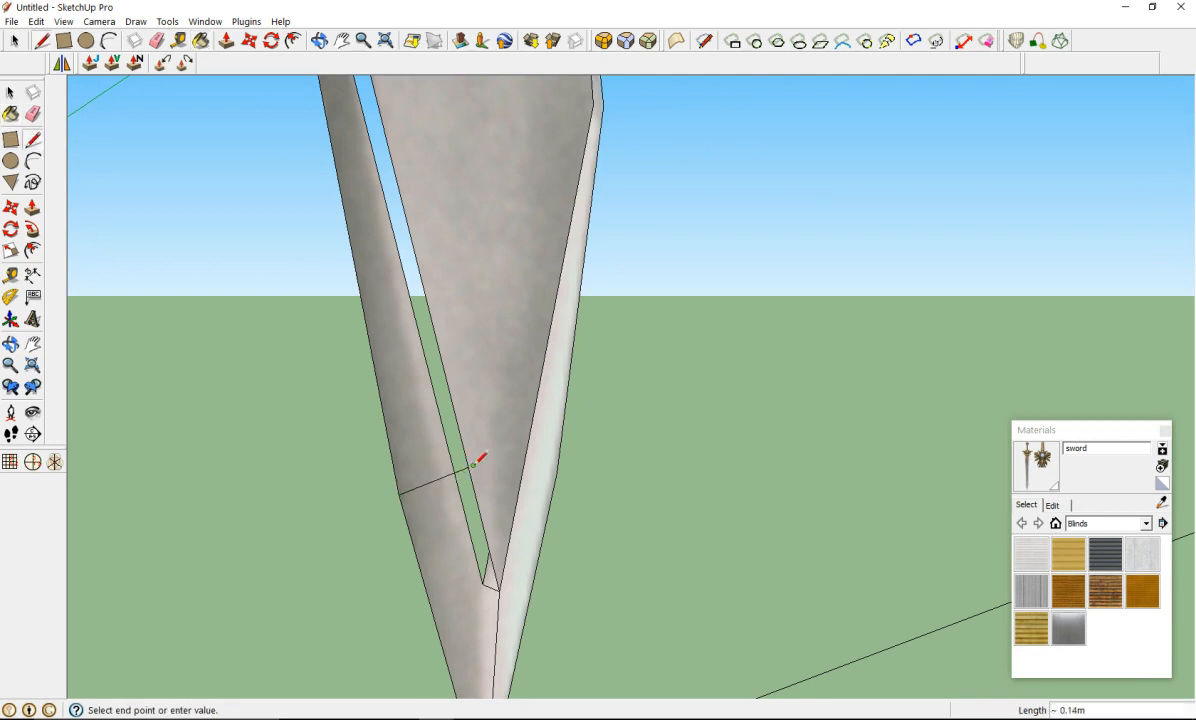
key(Escape)
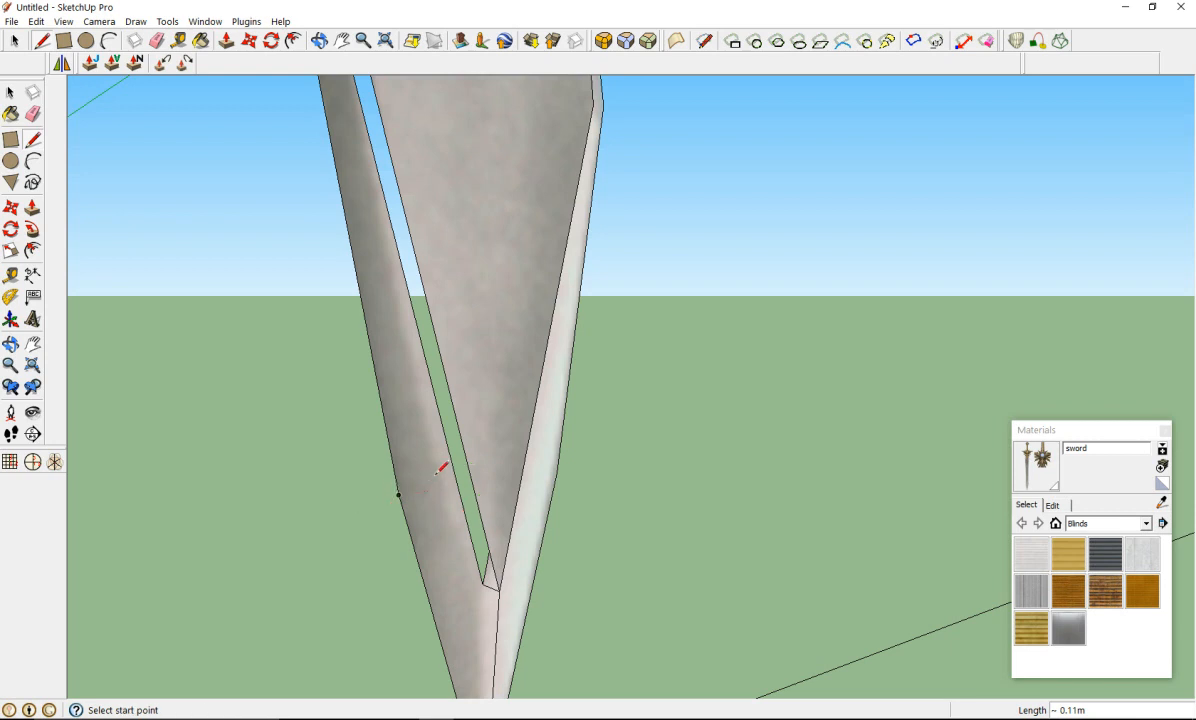
click(400, 494)
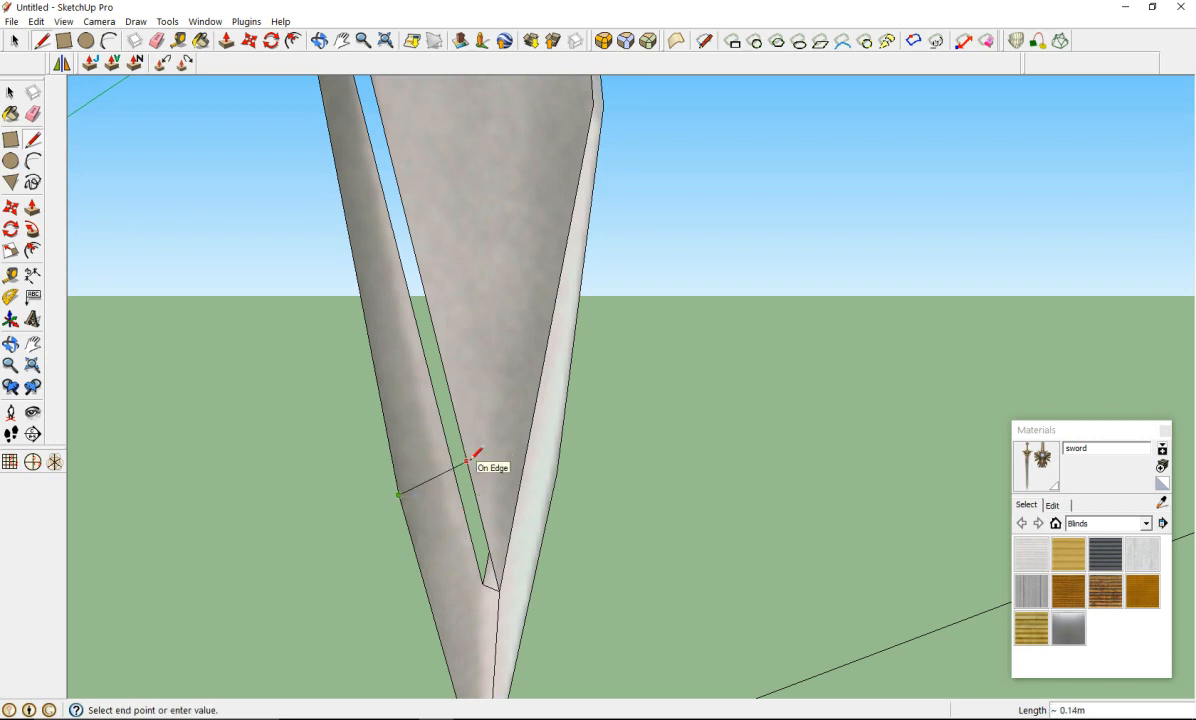
scroll(471, 458, down, 4)
scroll(390, 264, up, 6)
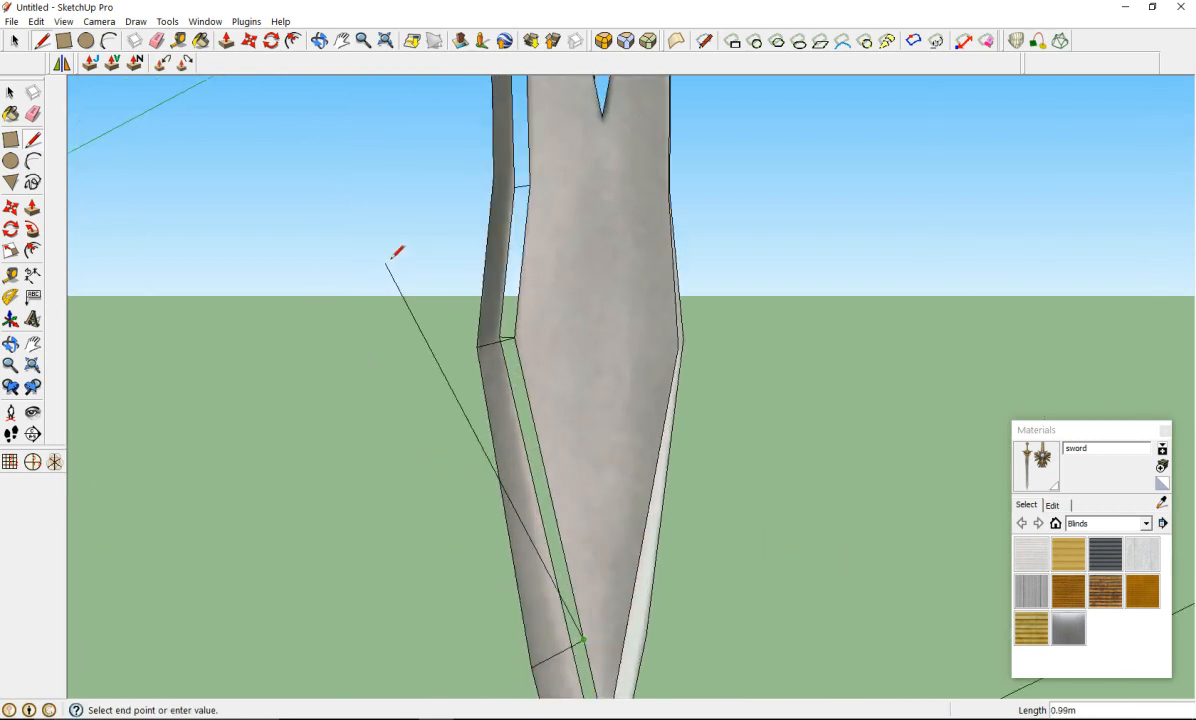
click(479, 348)
Step: Reverse the two new triangular faces on the left bevel above the tip and paint them with the sword material
scroll(515, 470, down, 4)
scroll(507, 490, up, 4)
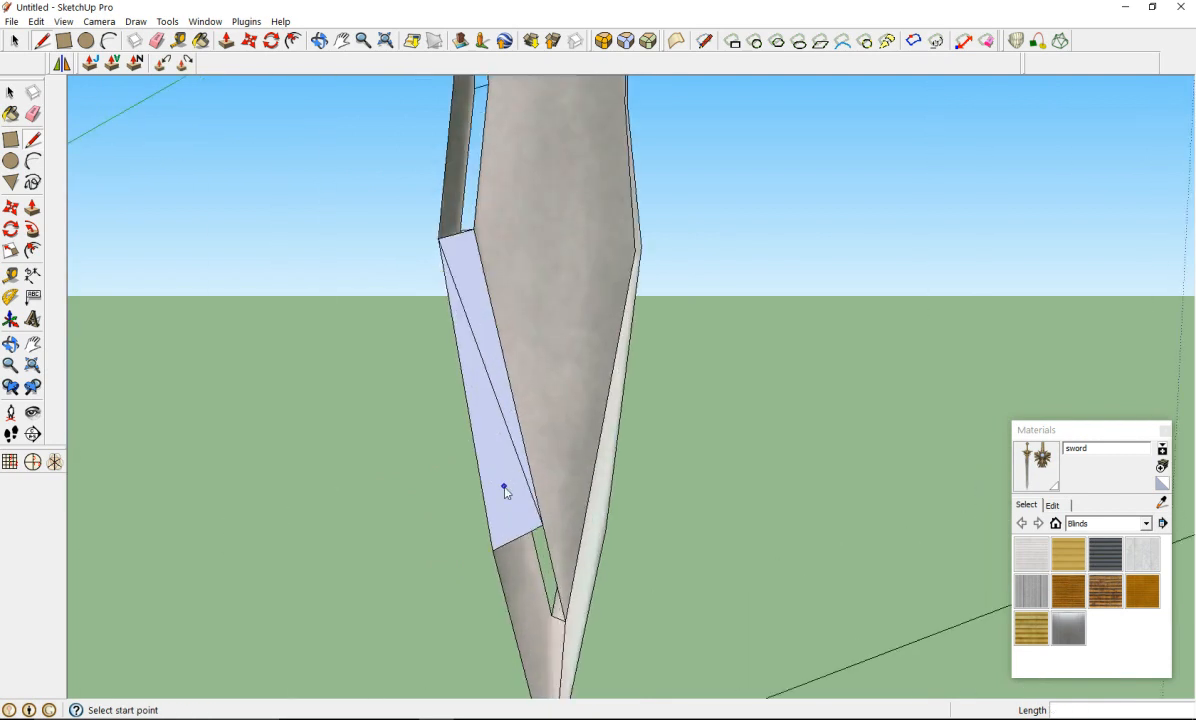
right_click(505, 486)
click(570, 352)
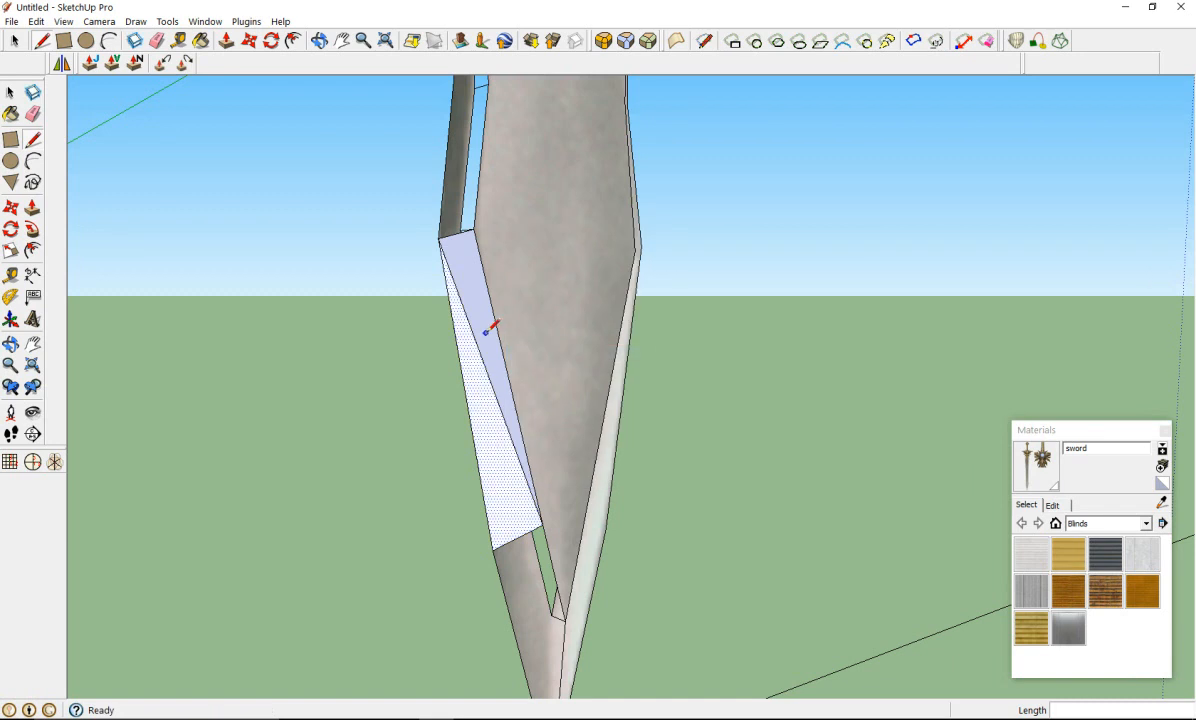
right_click(489, 337)
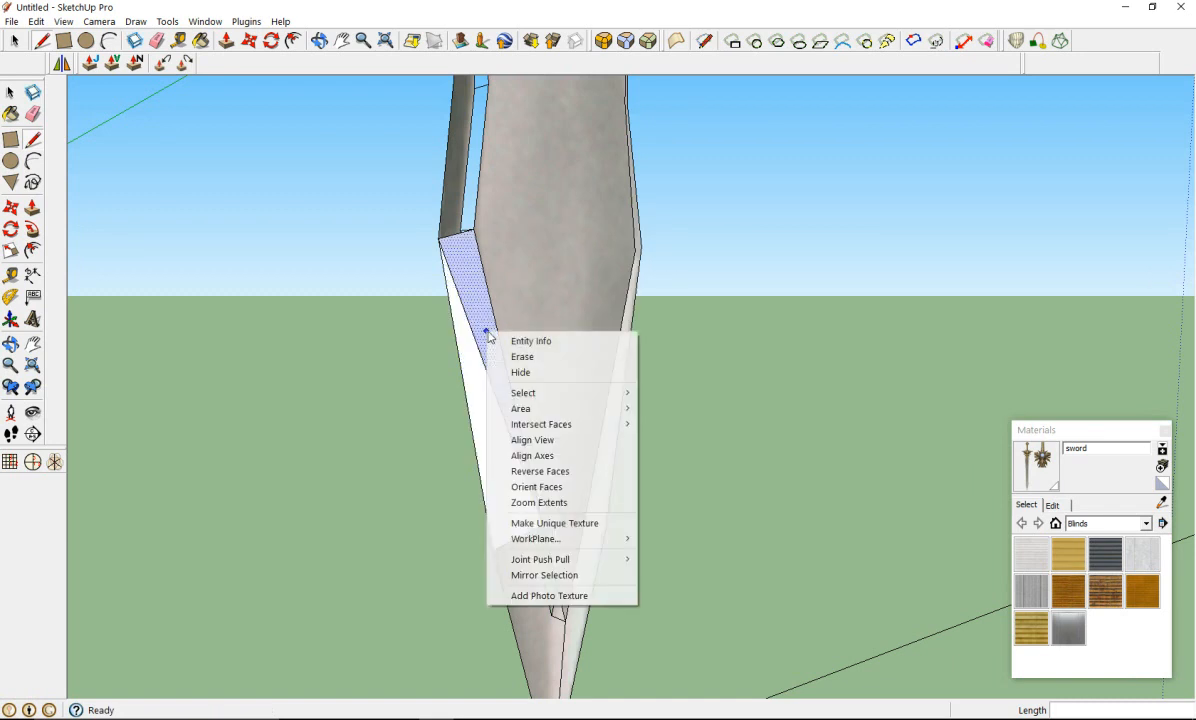
click(535, 471)
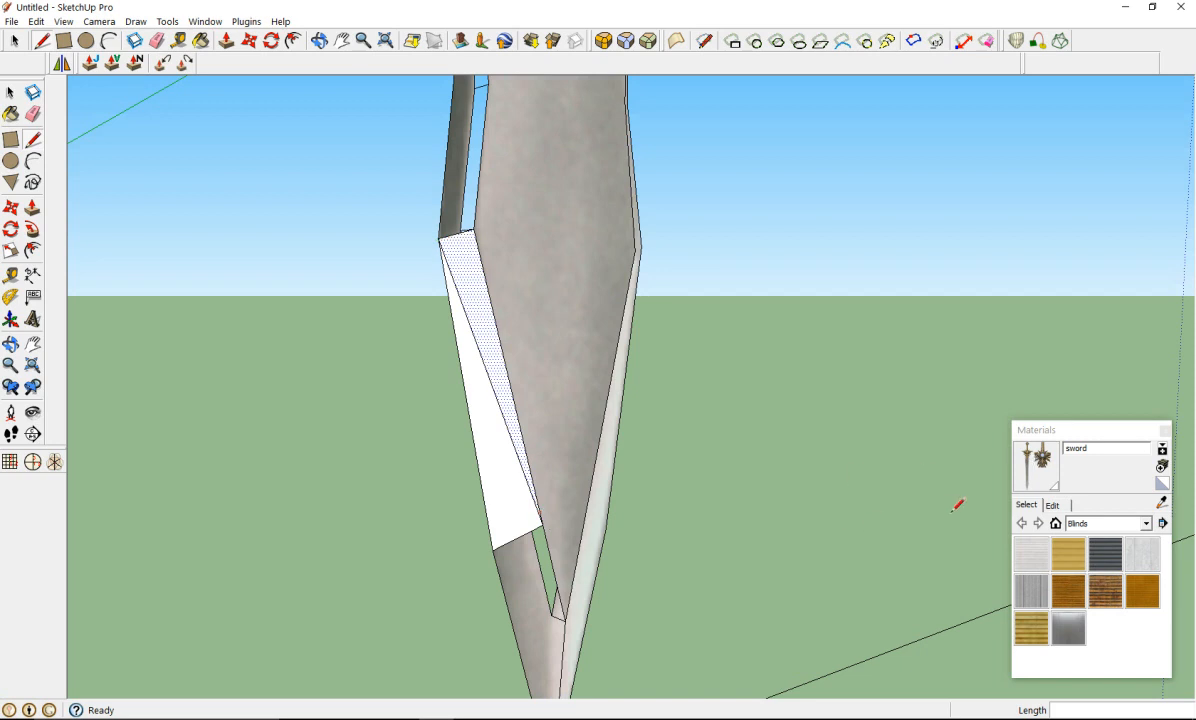
click(1028, 455)
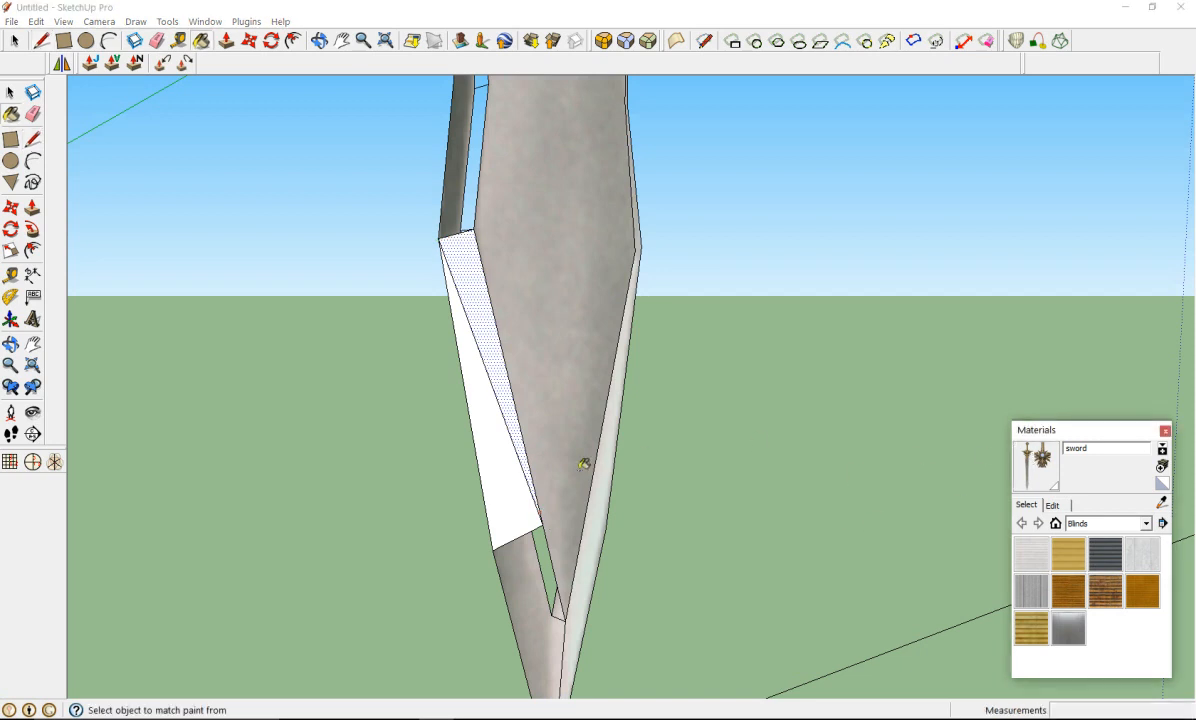
click(503, 478)
Step: Draw an edge about 0.70 m long from the connection point on the central face's left edge to the sword's tip
scroll(547, 366, down, 5)
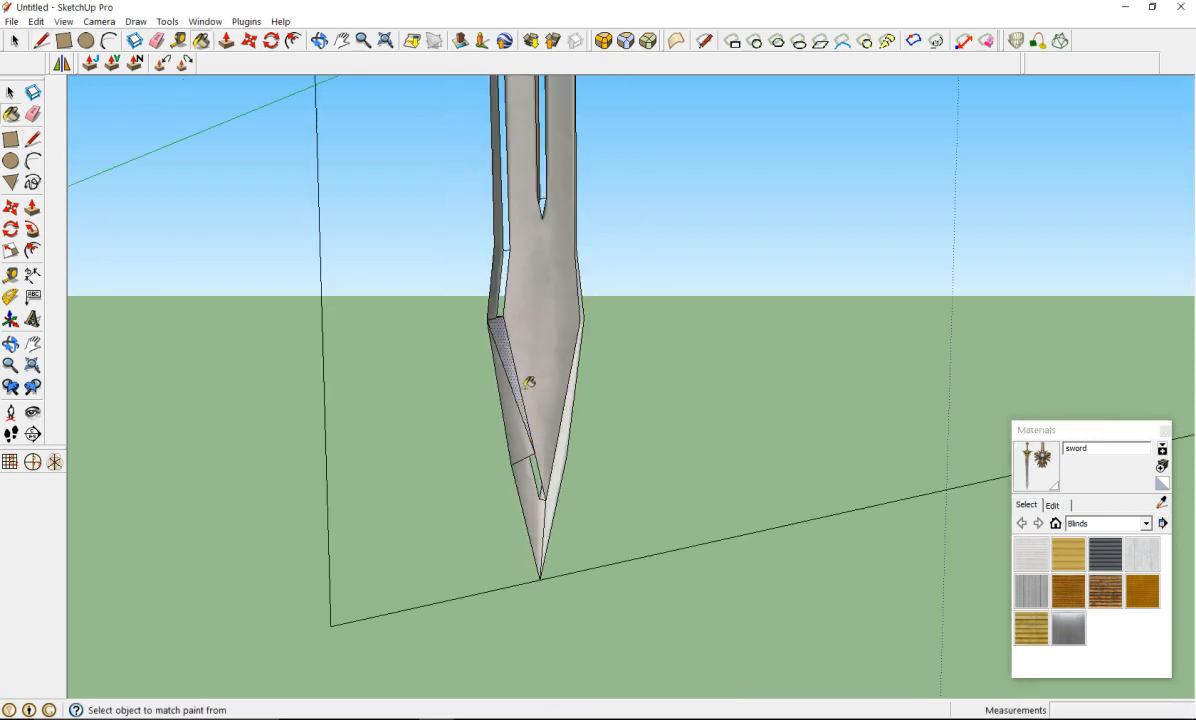
scroll(549, 506, up, 6)
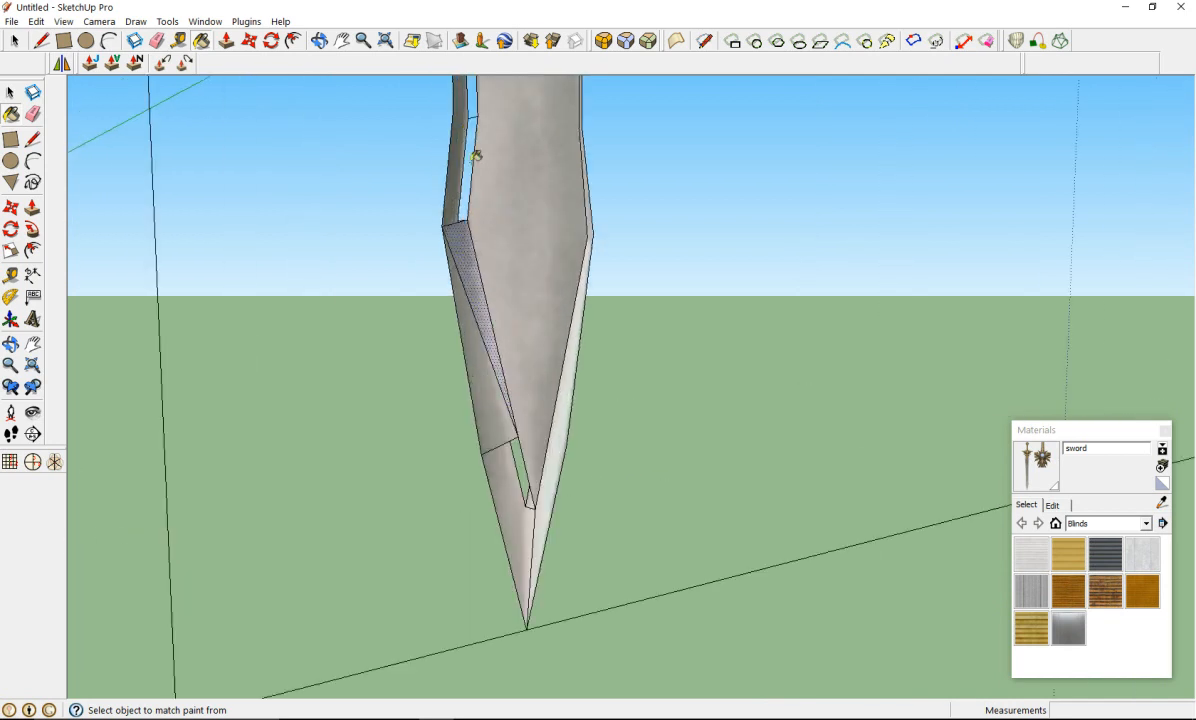
middle_drag(503, 273, 440, 295)
scroll(440, 295, down, 3)
scroll(440, 295, down, 3)
scroll(454, 376, up, 6)
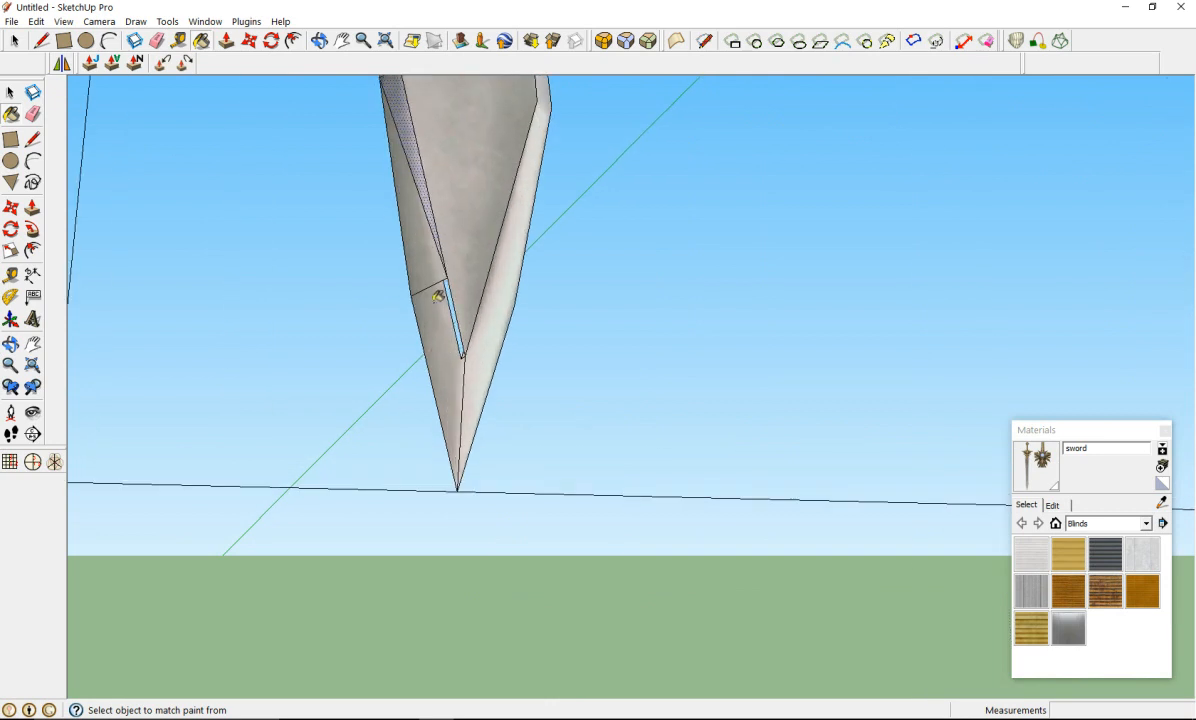
click(33, 140)
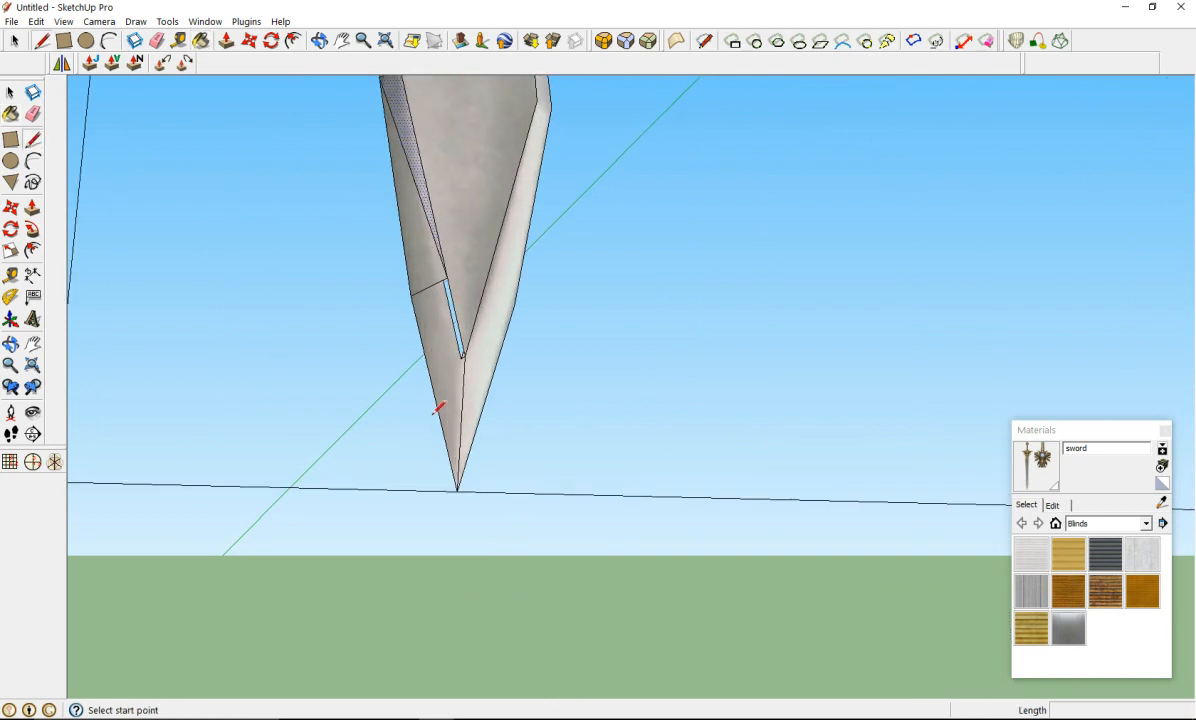
click(446, 277)
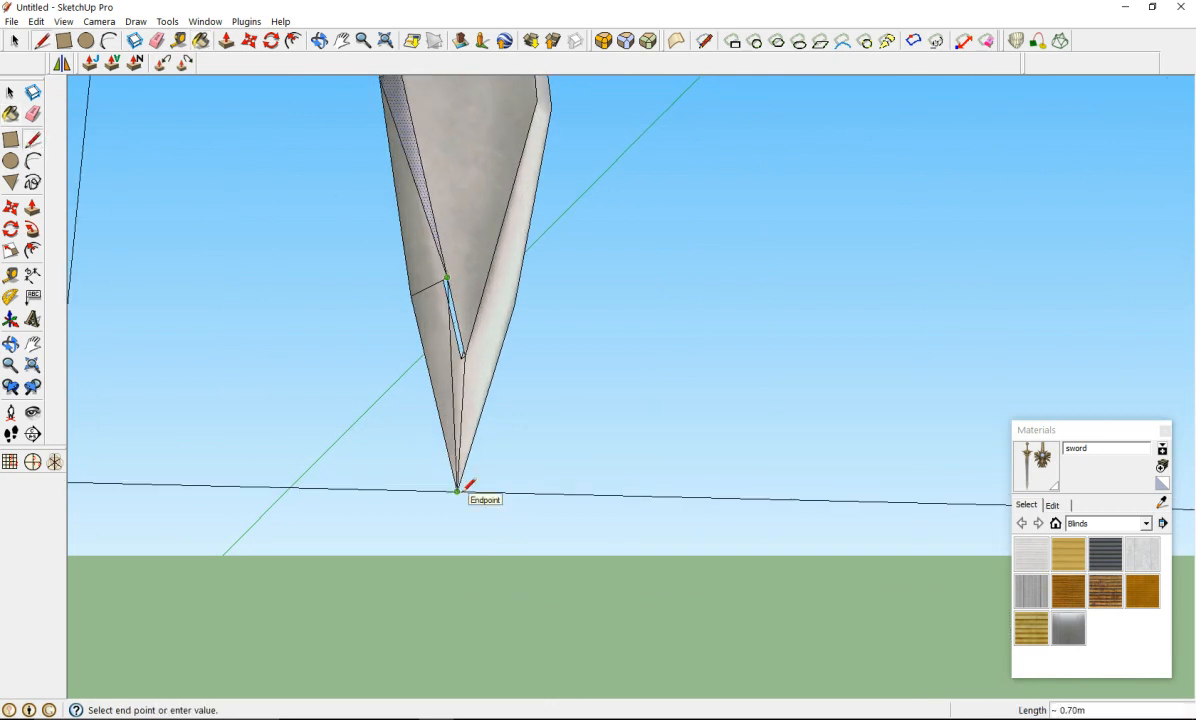
click(457, 490)
Step: Reverse the two new left bevel faces at the tip and paint them with the sword material
scroll(445, 420, up, 3)
right_click(451, 356)
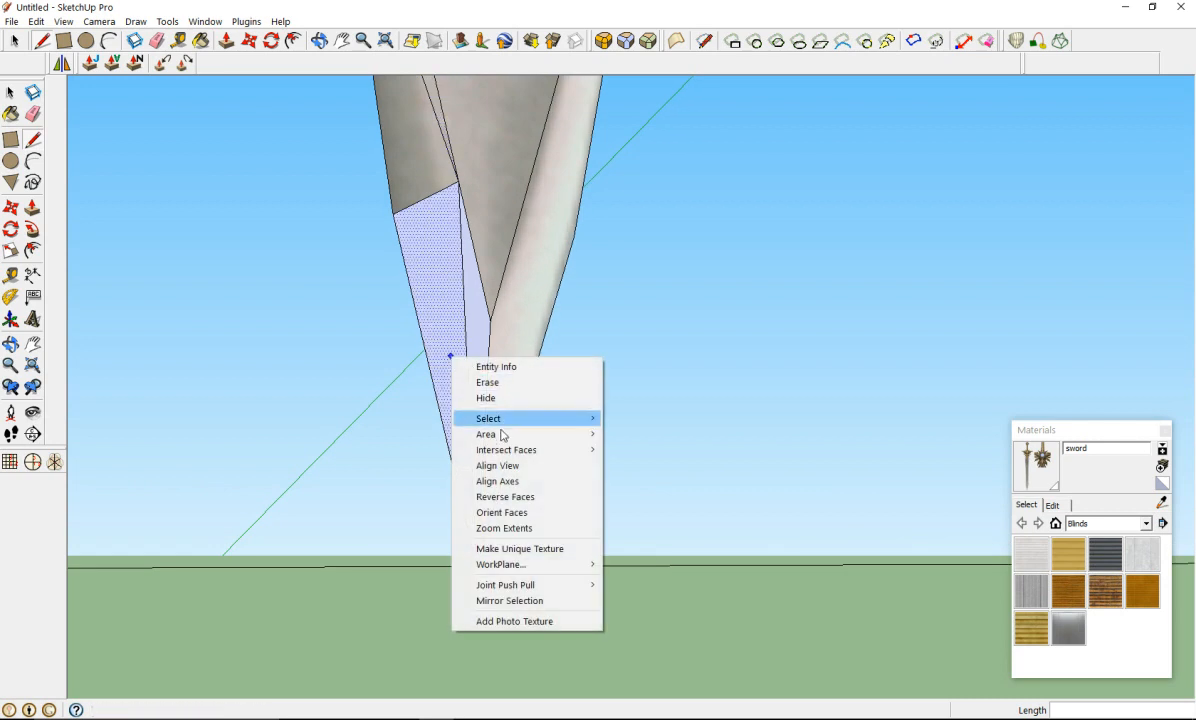
click(505, 497)
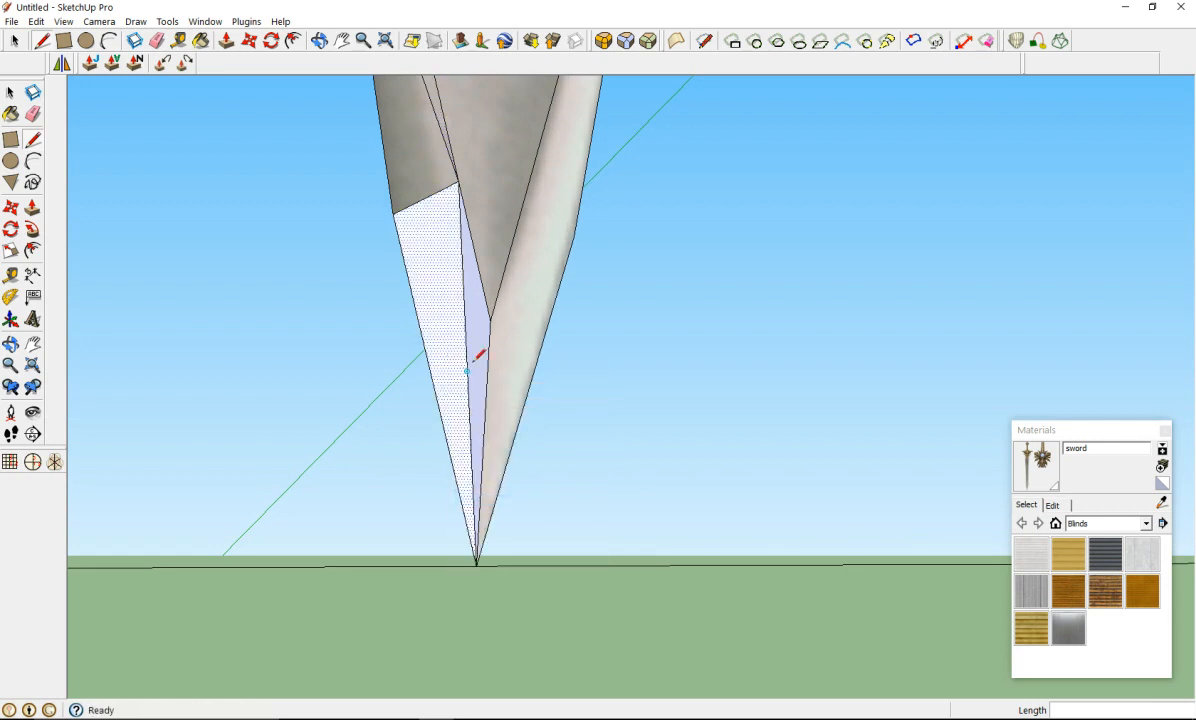
right_click(472, 362)
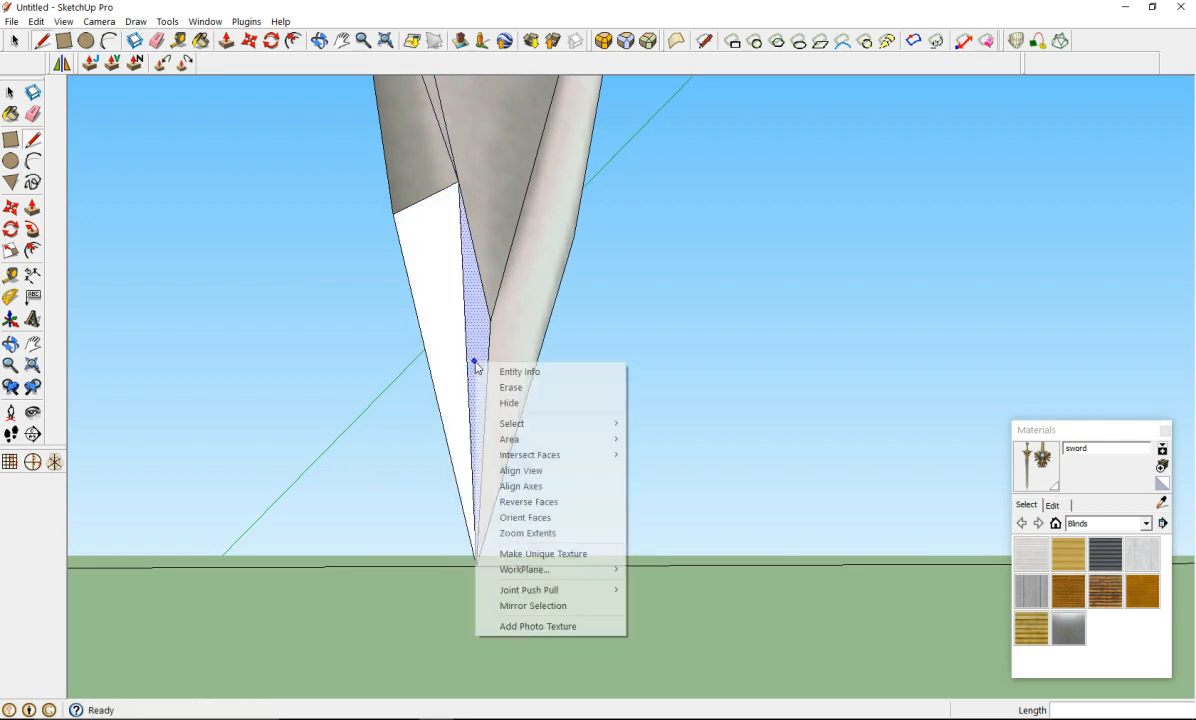
click(514, 502)
click(1041, 459)
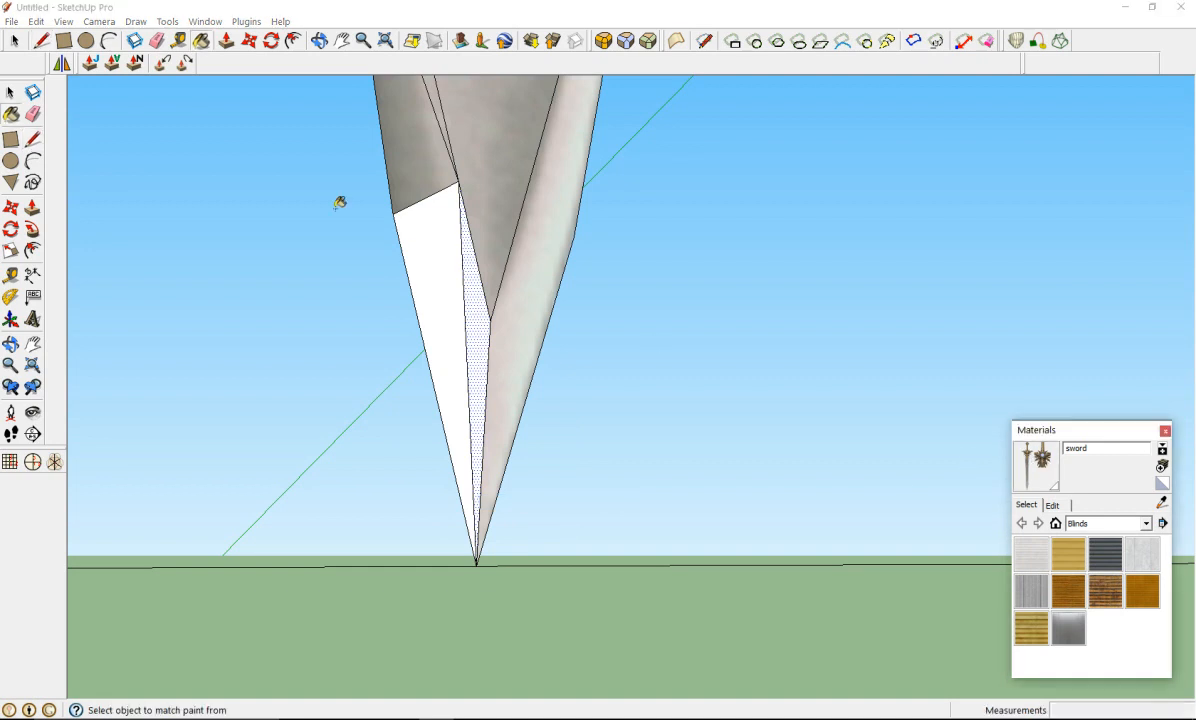
click(421, 236)
click(473, 270)
Step: Connect the next-higher left outer corner to the central face's matching corner, and draw a diagonal about 0.37 m long to the outer corner below
scroll(462, 205, down, 5)
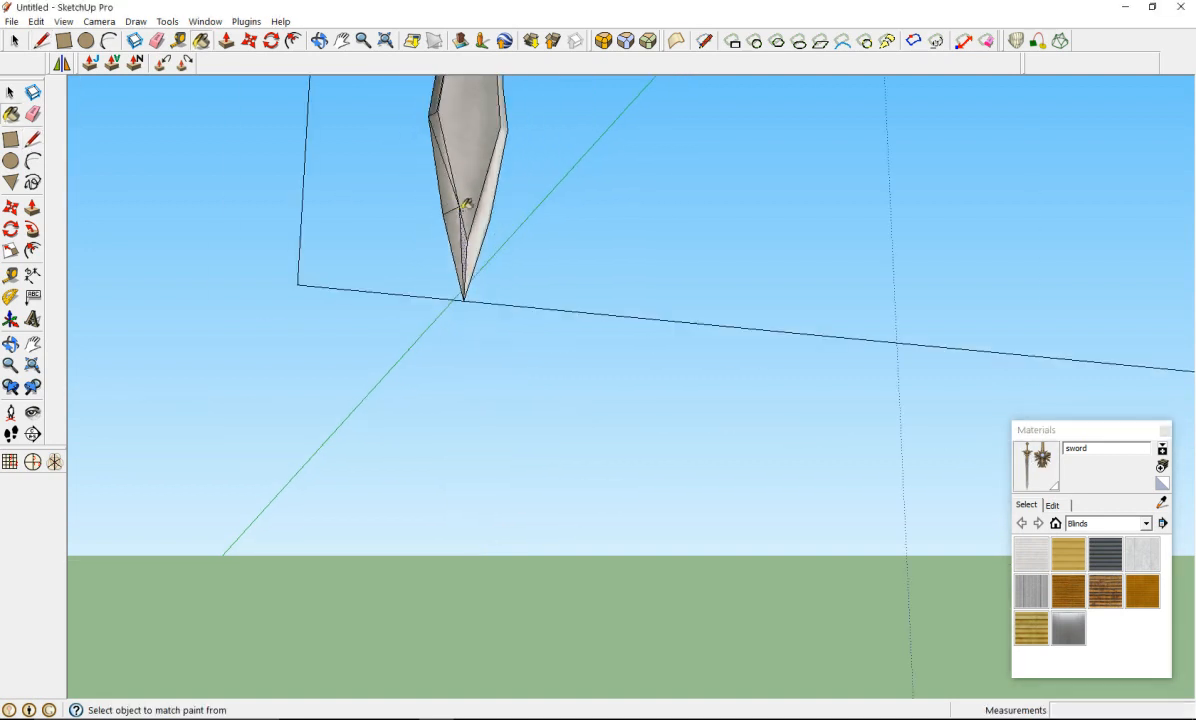
scroll(511, 124, up, 3)
middle_drag(475, 334, 59, 374)
middle_drag(578, 479, 741, 449)
scroll(529, 326, up, 3)
scroll(518, 278, down, 3)
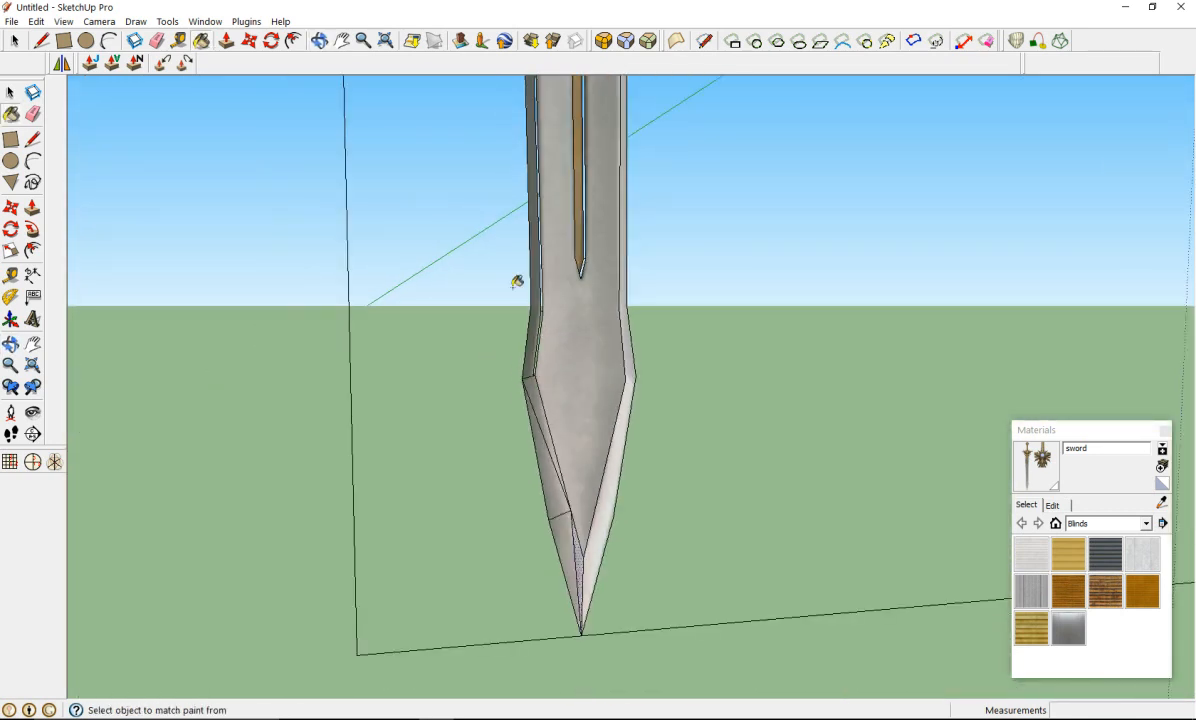
scroll(537, 283, up, 6)
click(31, 140)
click(580, 411)
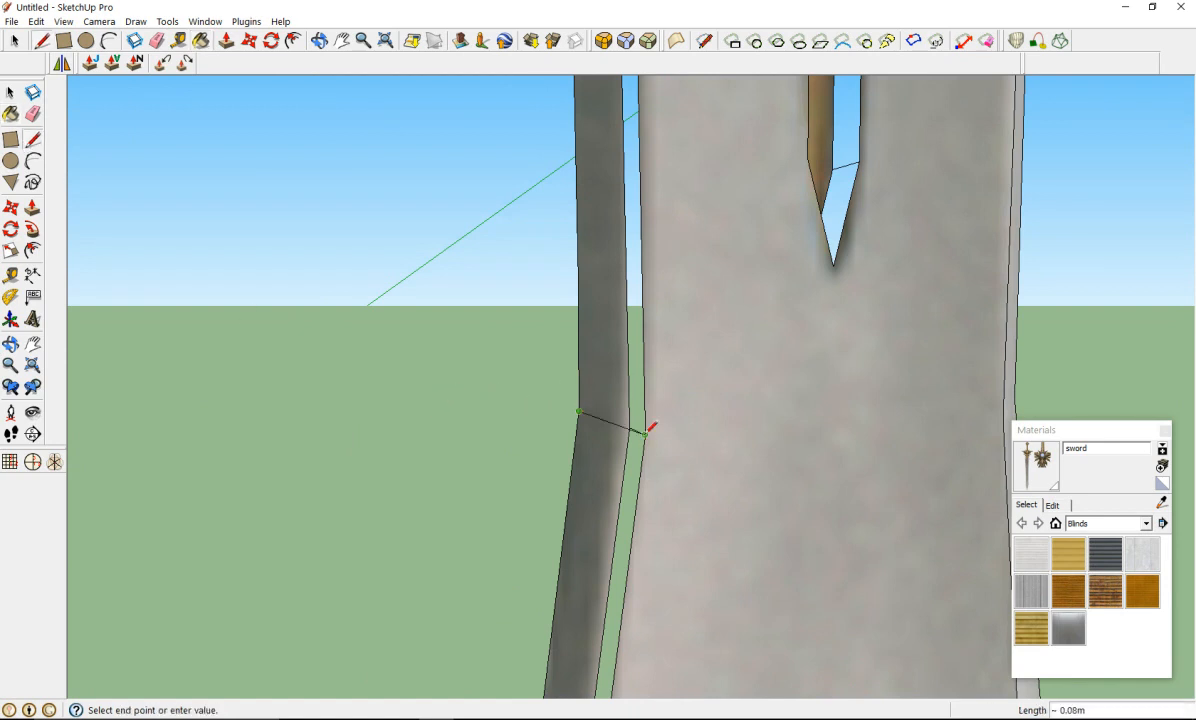
scroll(646, 432, down, 3)
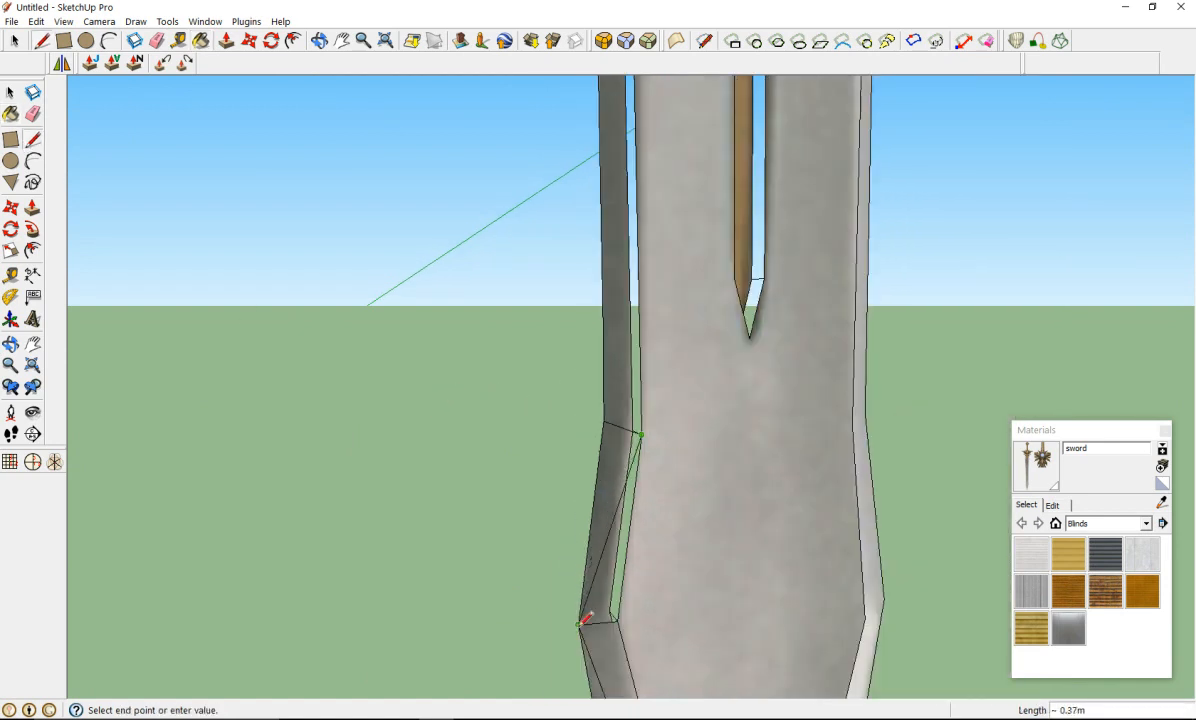
click(580, 622)
Step: Reverse the two triangular faces of the short left bevel section below the centre groove and paint them with the sword material
right_click(613, 532)
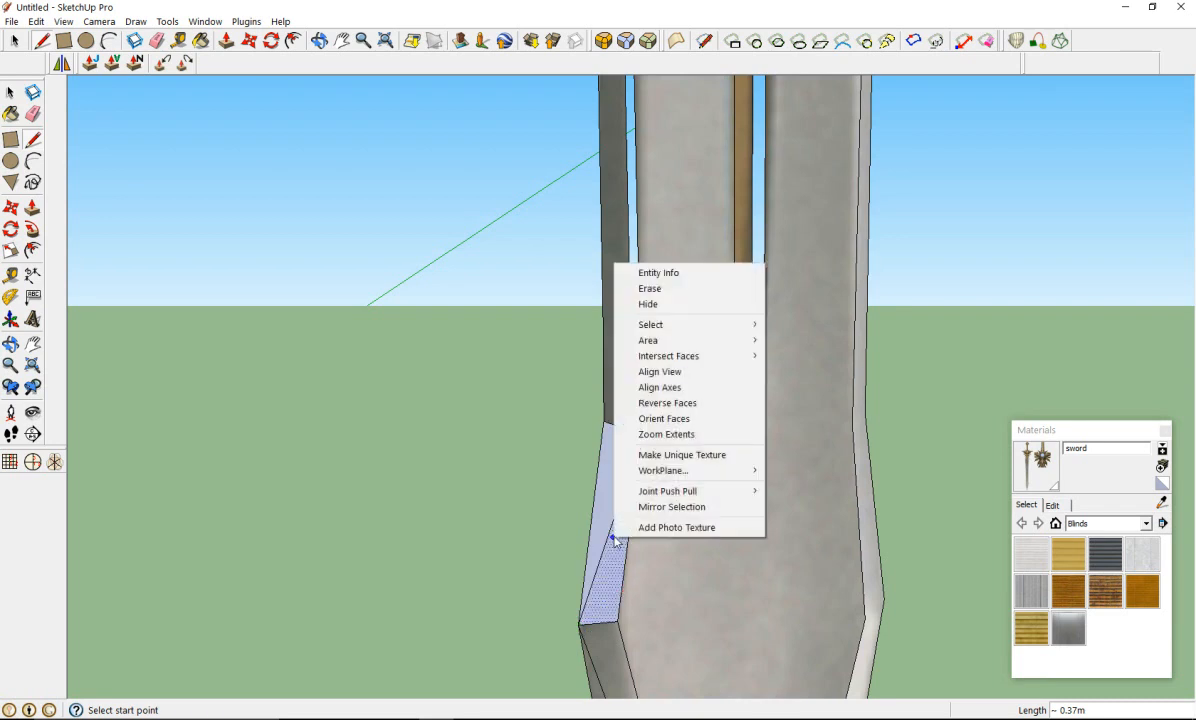
click(675, 404)
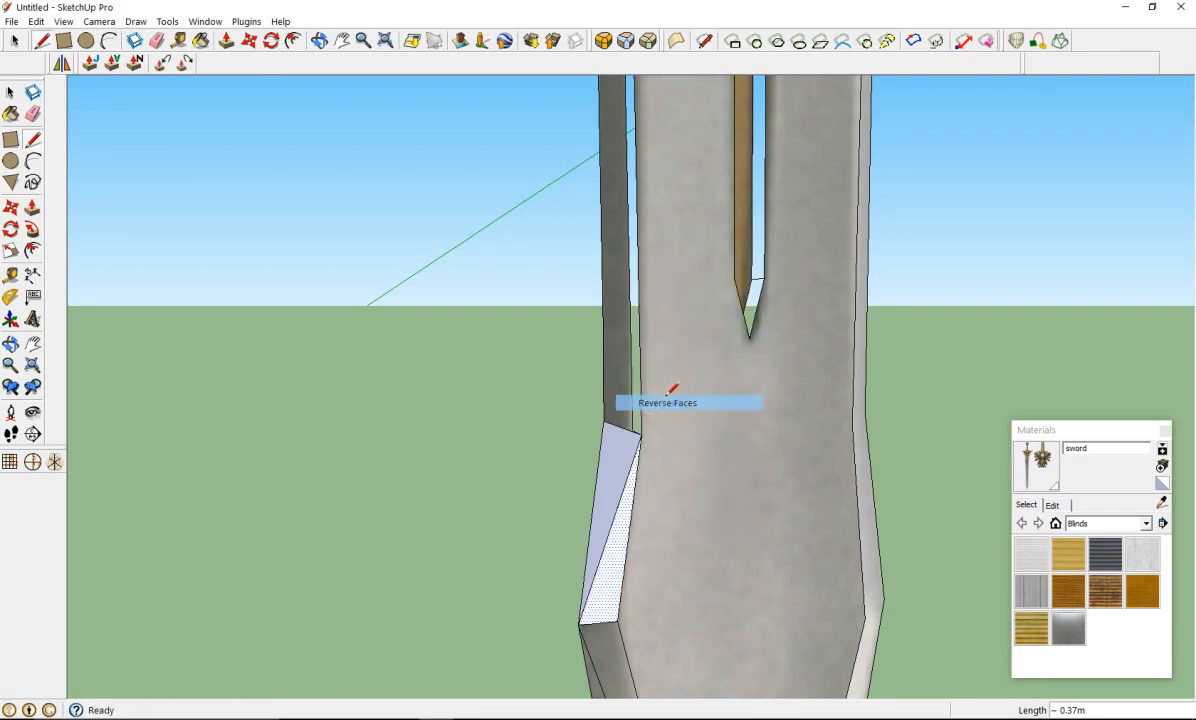
right_click(604, 458)
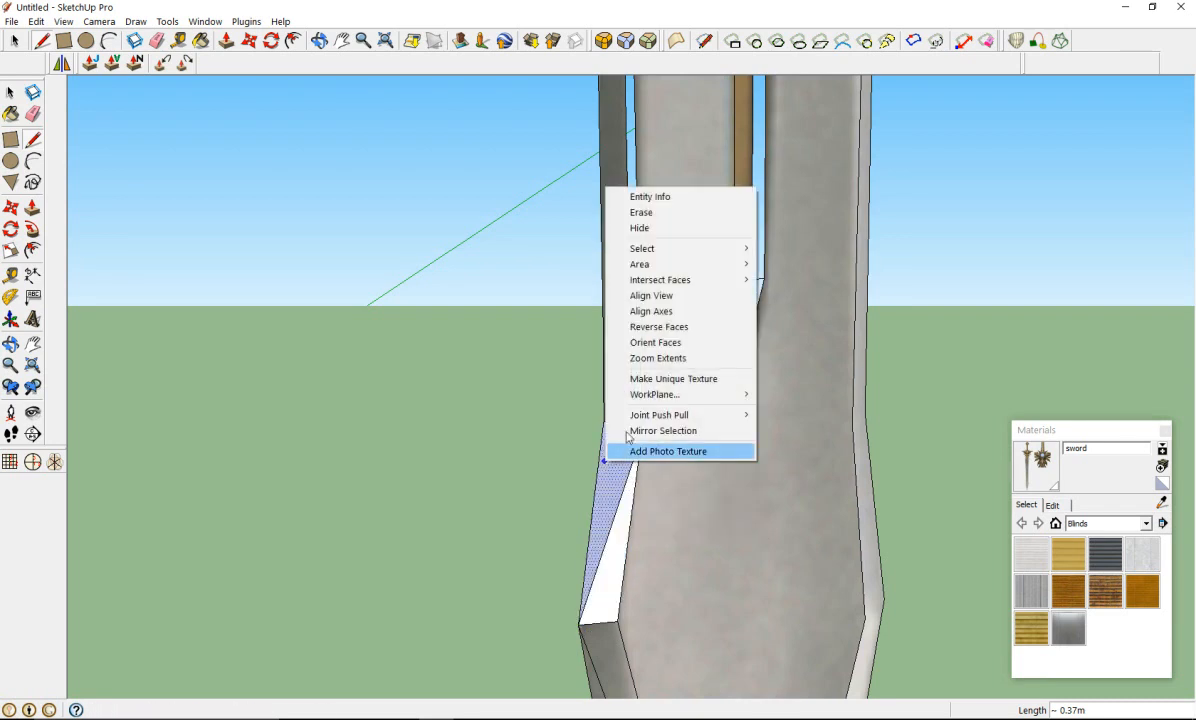
click(688, 327)
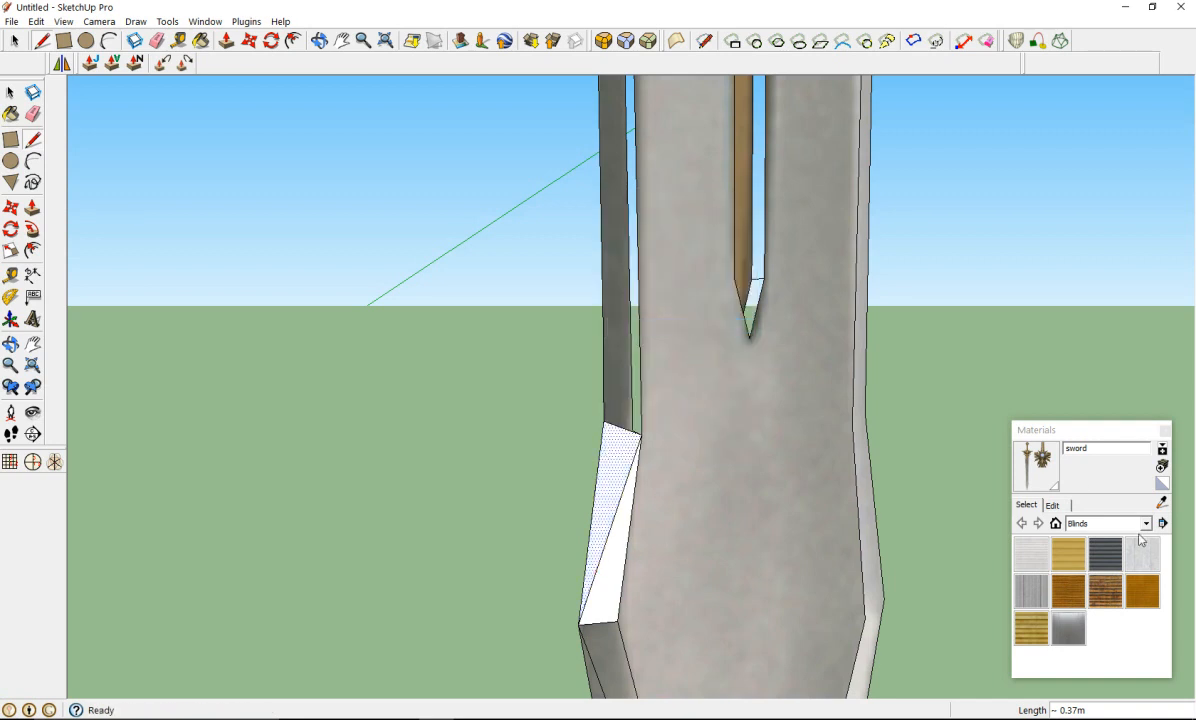
click(1016, 462)
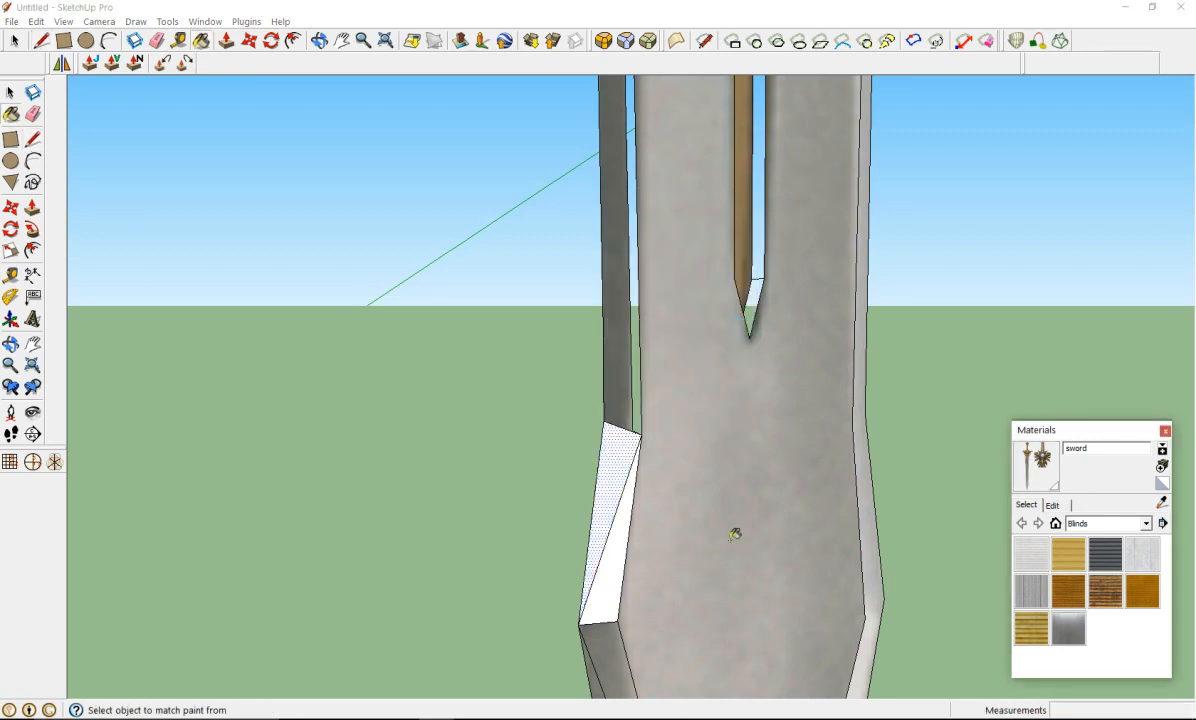
click(613, 569)
click(607, 487)
Step: Draw an edge about 0.06 m long from the left outer outline to the raised central face, just above the gold centrepiece's lower end
scroll(607, 483, down, 6)
middle_drag(642, 496, 843, 497)
scroll(722, 467, up, 4)
mouse_move(695, 507)
middle_down()
mouse_move(475, 513)
mouse_move(312, 462)
mouse_move(707, 473)
mouse_move(608, 508)
mouse_move(248, 507)
mouse_move(344, 497)
mouse_move(518, 422)
mouse_move(541, 449)
middle_up()
scroll(541, 449, down, 5)
scroll(574, 531, up, 6)
scroll(659, 535, down, 1)
scroll(659, 535, down, 3)
scroll(660, 575, up, 7)
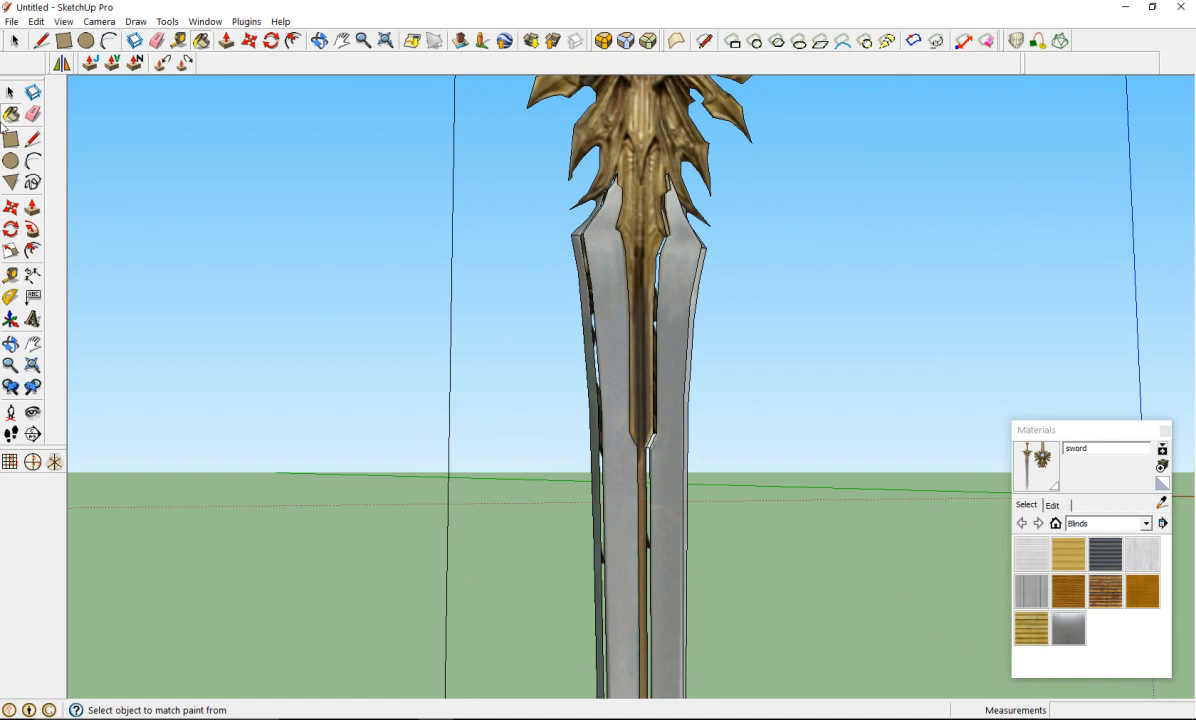
click(34, 140)
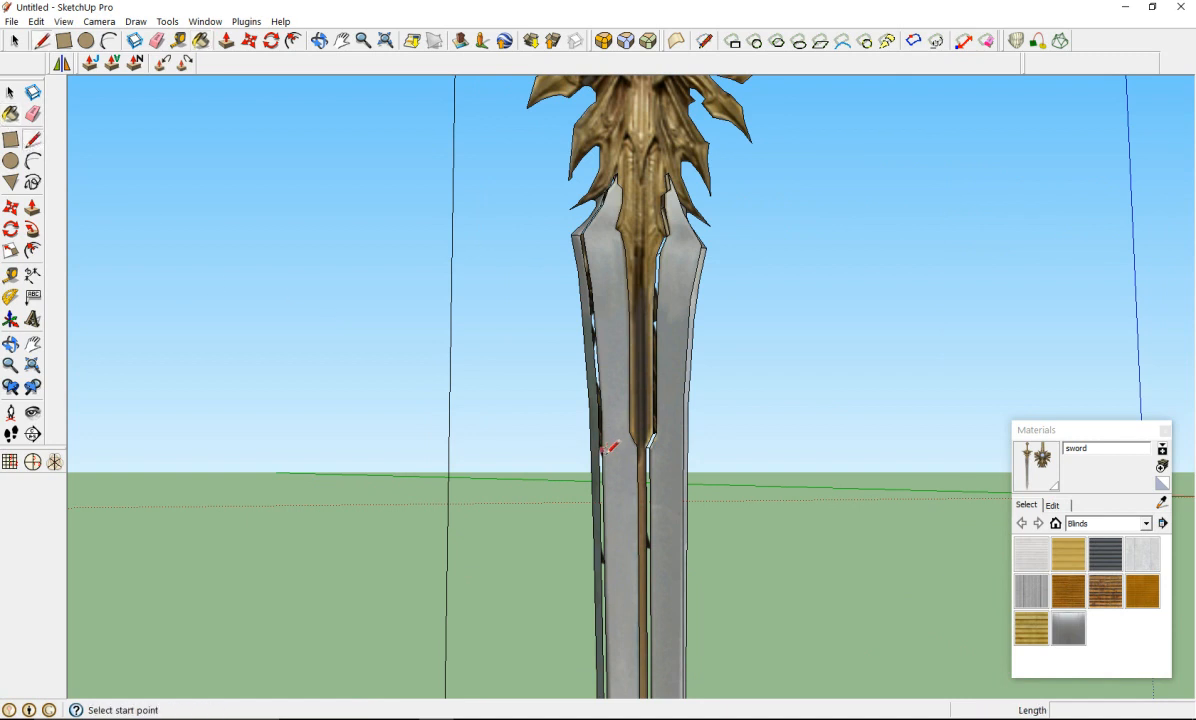
click(601, 405)
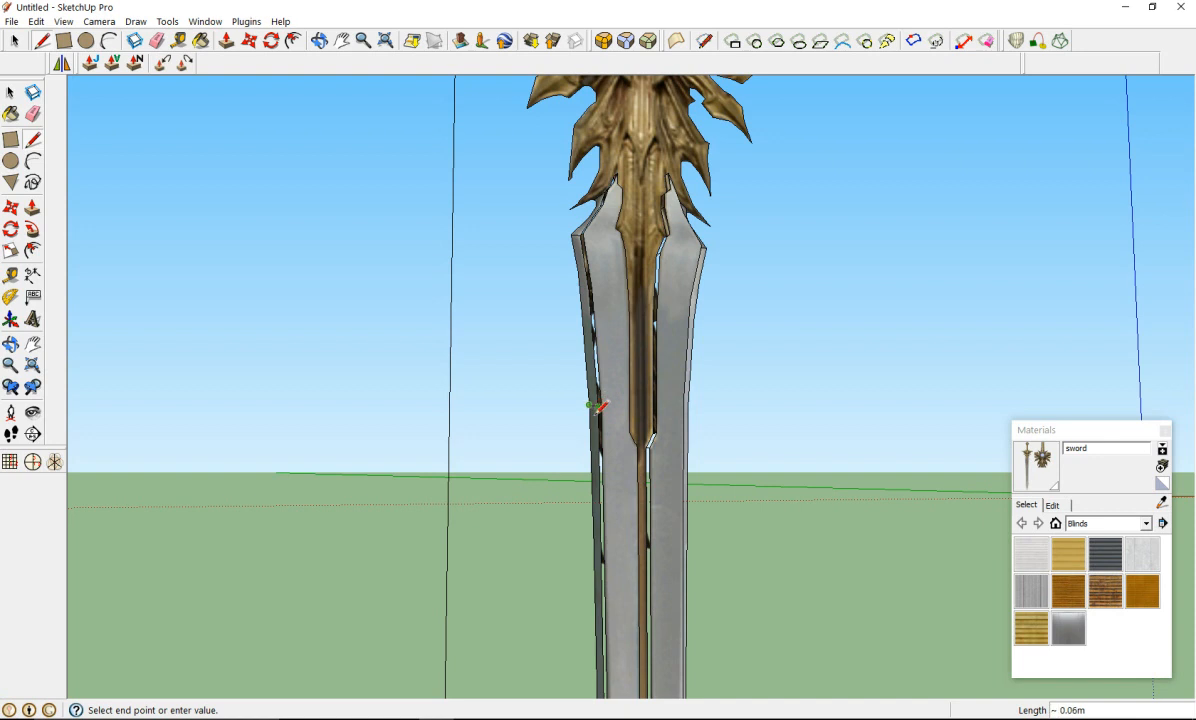
scroll(597, 406, down, 2)
key(Escape)
Step: Draw a diagonal about 3.80 m long from the long left bevel's lower outer corner to the central face's connection point below the guard
scroll(605, 430, down, 4)
scroll(615, 560, up, 5)
scroll(608, 572, up, 3)
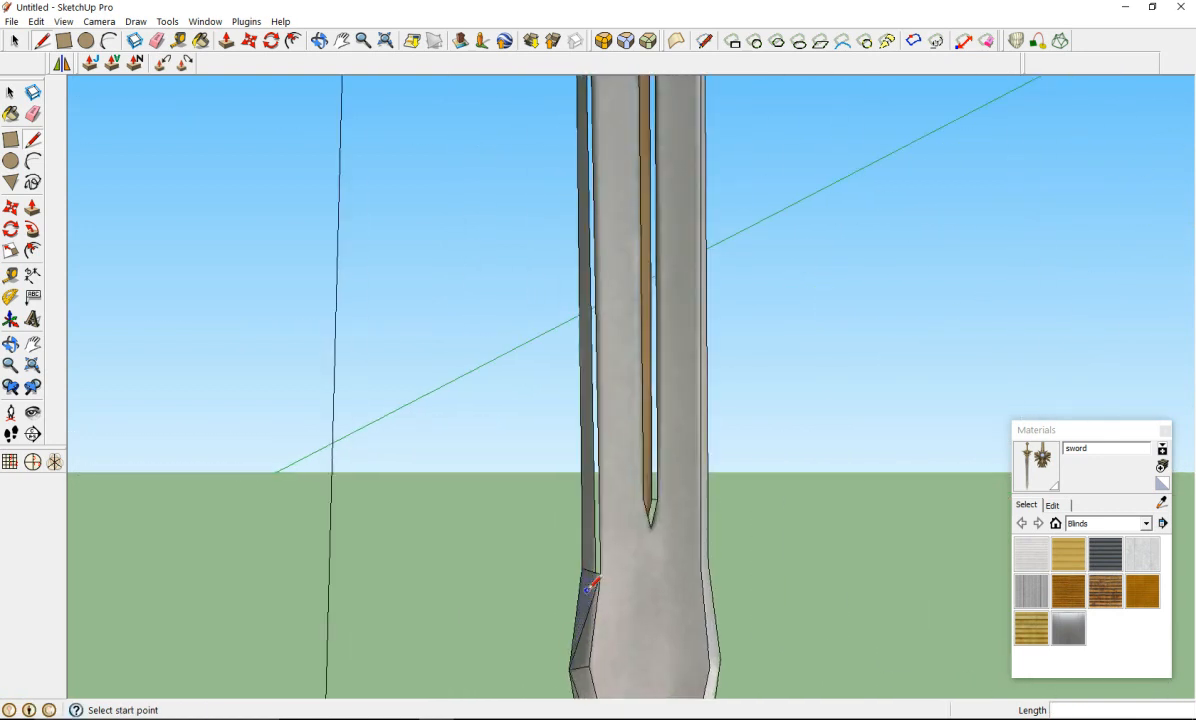
click(586, 551)
scroll(593, 486, down, 4)
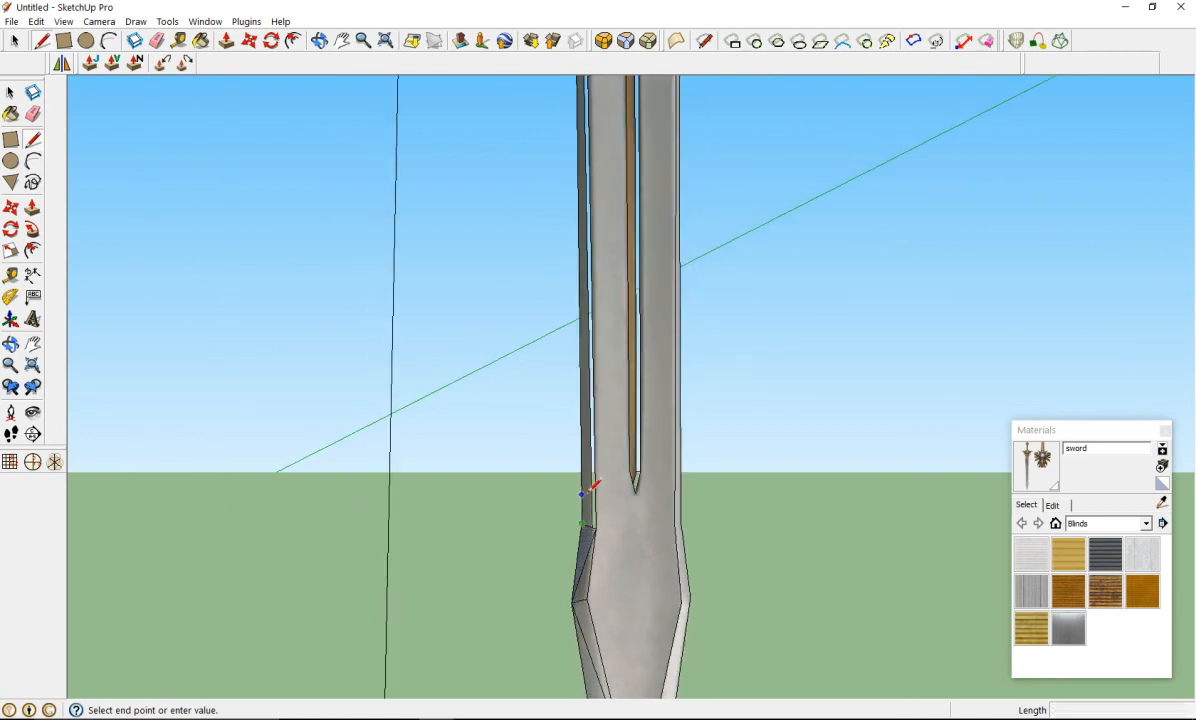
scroll(575, 145, up, 3)
scroll(573, 148, up, 2)
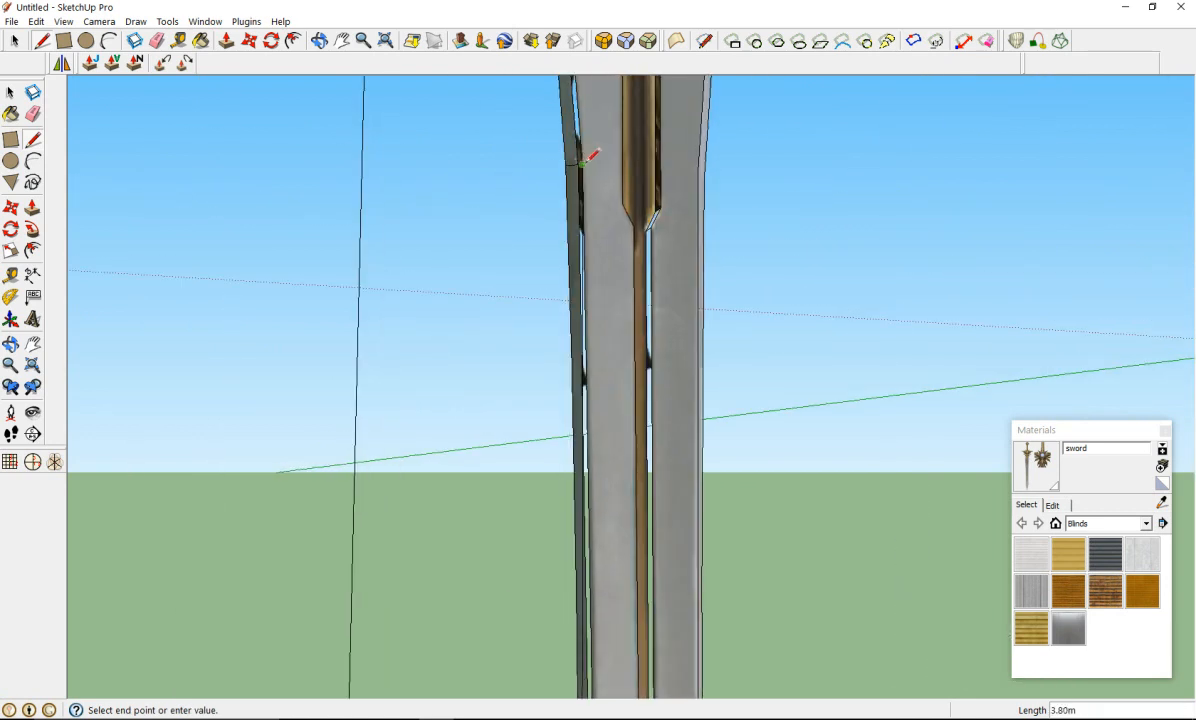
click(589, 158)
Step: Draw a long diagonal on the left bevel from the outer outline down to the central face's side, plus a cross edge back to the outline
scroll(560, 427, down, 1)
mouse_move(560, 427)
middle_down()
mouse_move(662, 427)
mouse_move(854, 355)
mouse_move(446, 427)
mouse_move(830, 455)
middle_up()
click(588, 189)
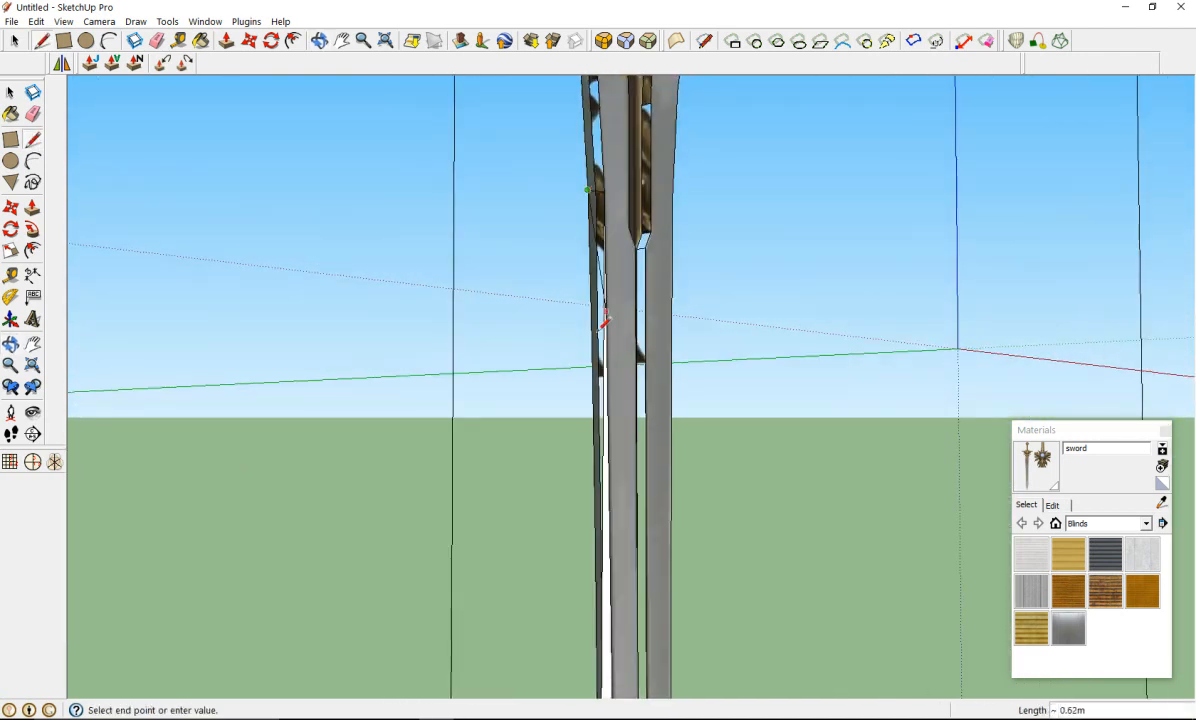
click(603, 407)
click(602, 407)
middle_drag(600, 396, 593, 360)
scroll(598, 382, up, 5)
middle_drag(598, 463, 809, 448)
scroll(790, 420, down, 6)
scroll(748, 395, up, 3)
scroll(748, 395, up, 6)
scroll(734, 502, down, 2)
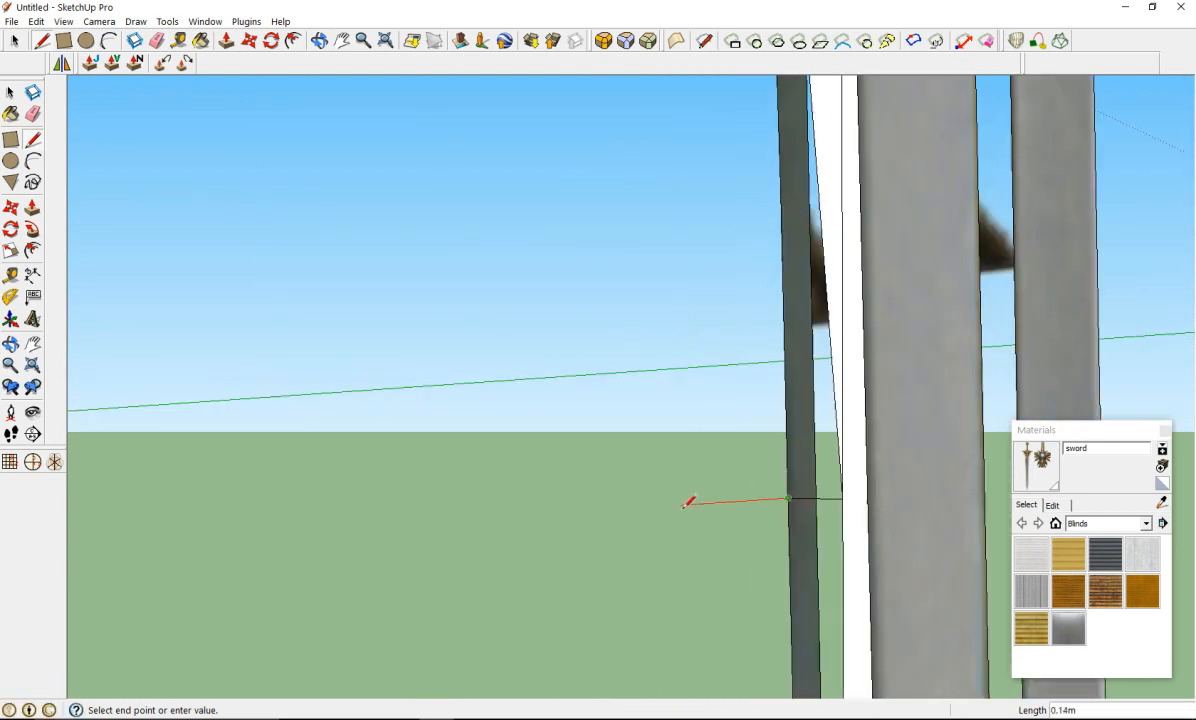
Step: Draw an edge about 0.40 m long from the cross edge's outer end up to the diagonal, and one about 0.06 m long to the outline
scroll(690, 509, down, 2)
click(712, 433)
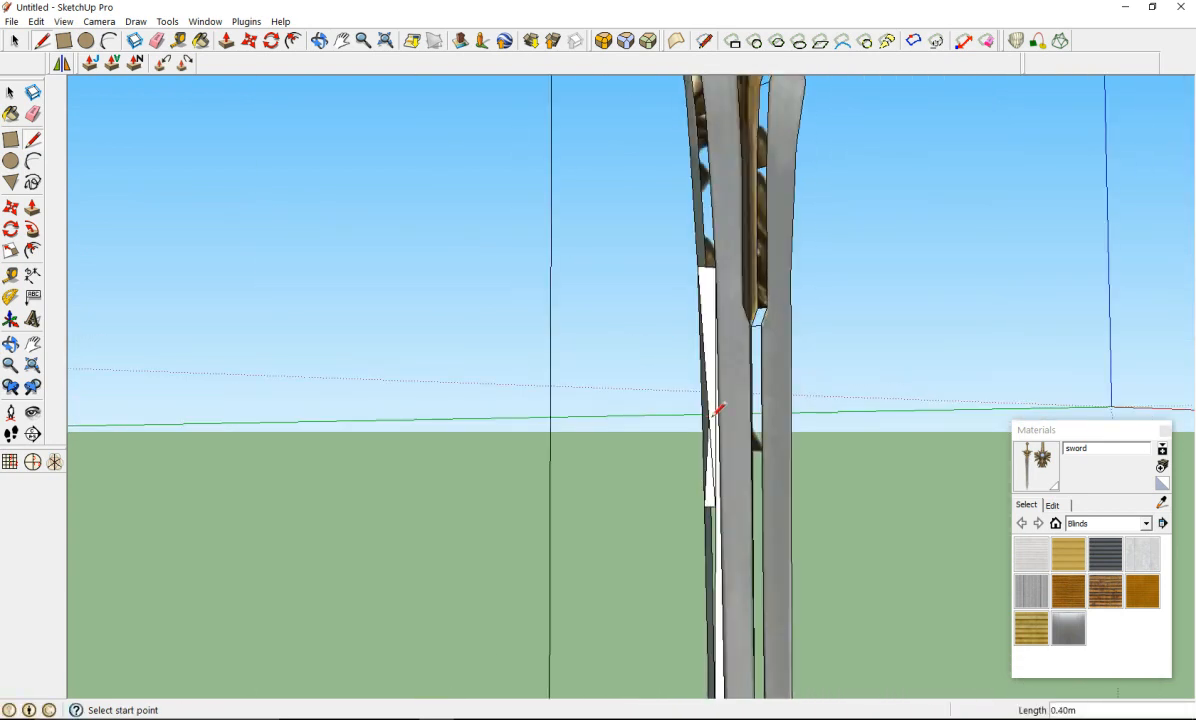
scroll(735, 437, up, 2)
click(716, 406)
click(709, 375)
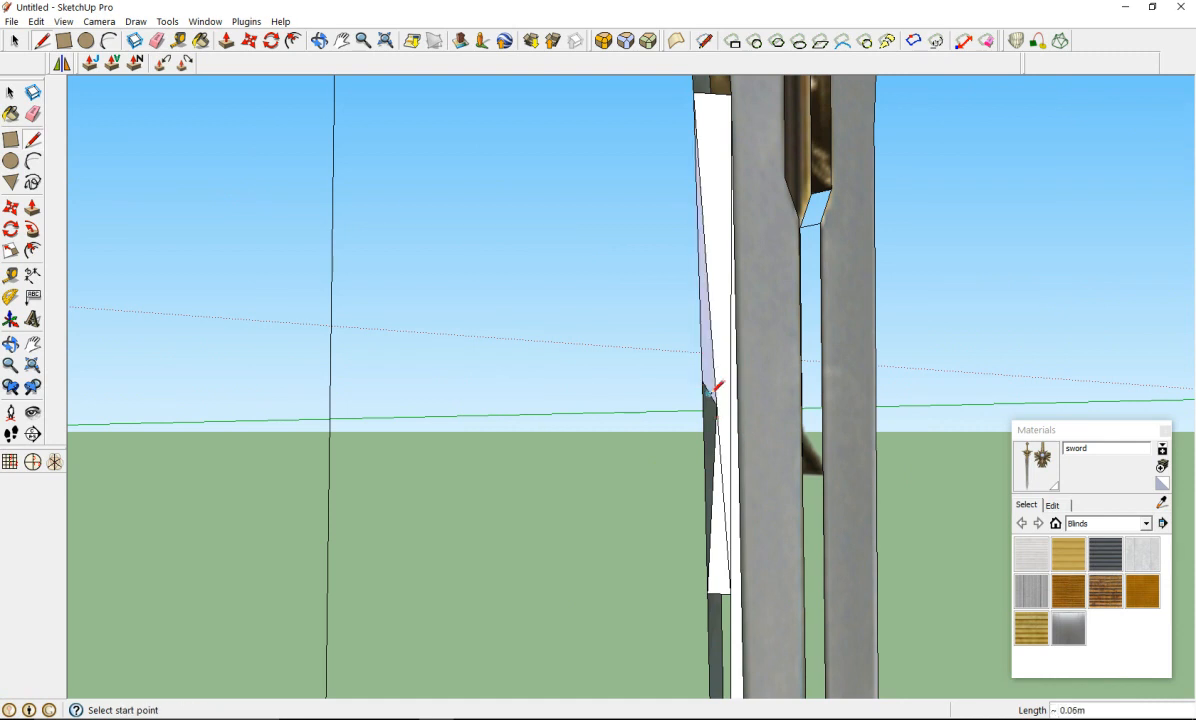
Step: Draw two zigzag edges, about 0.07 m and 0.06 m long, across the narrow gap between the left outline and the 0.40 m edge
click(711, 411)
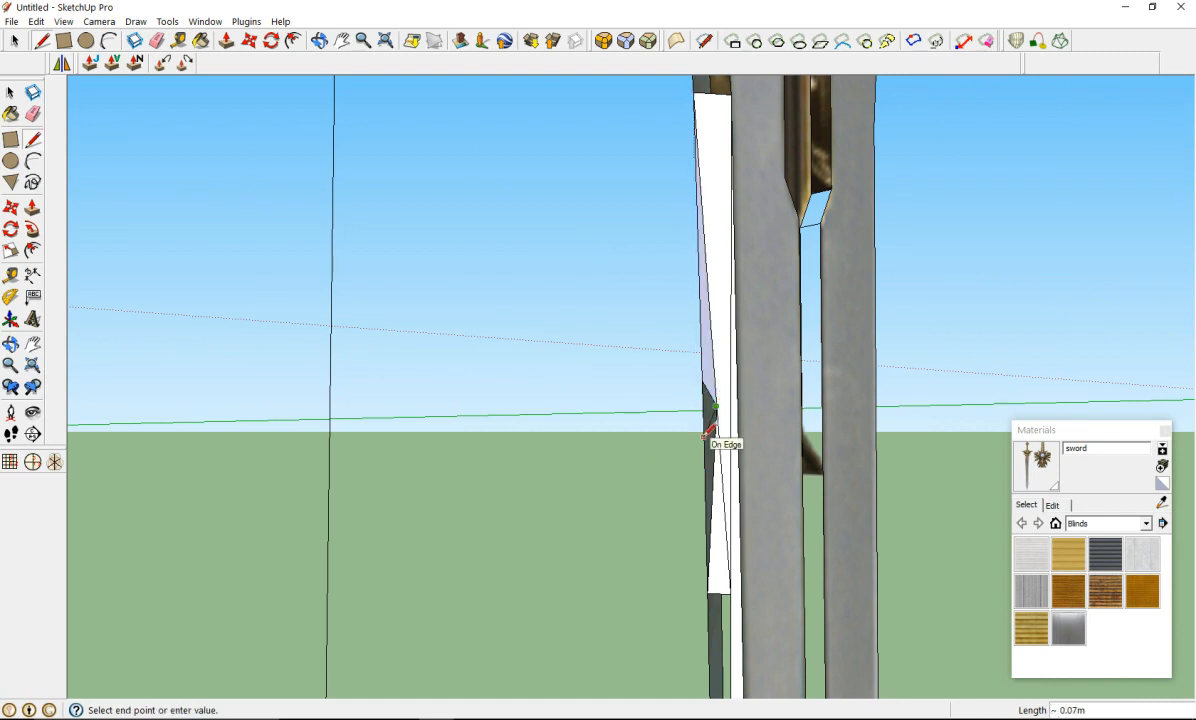
click(708, 432)
click(705, 436)
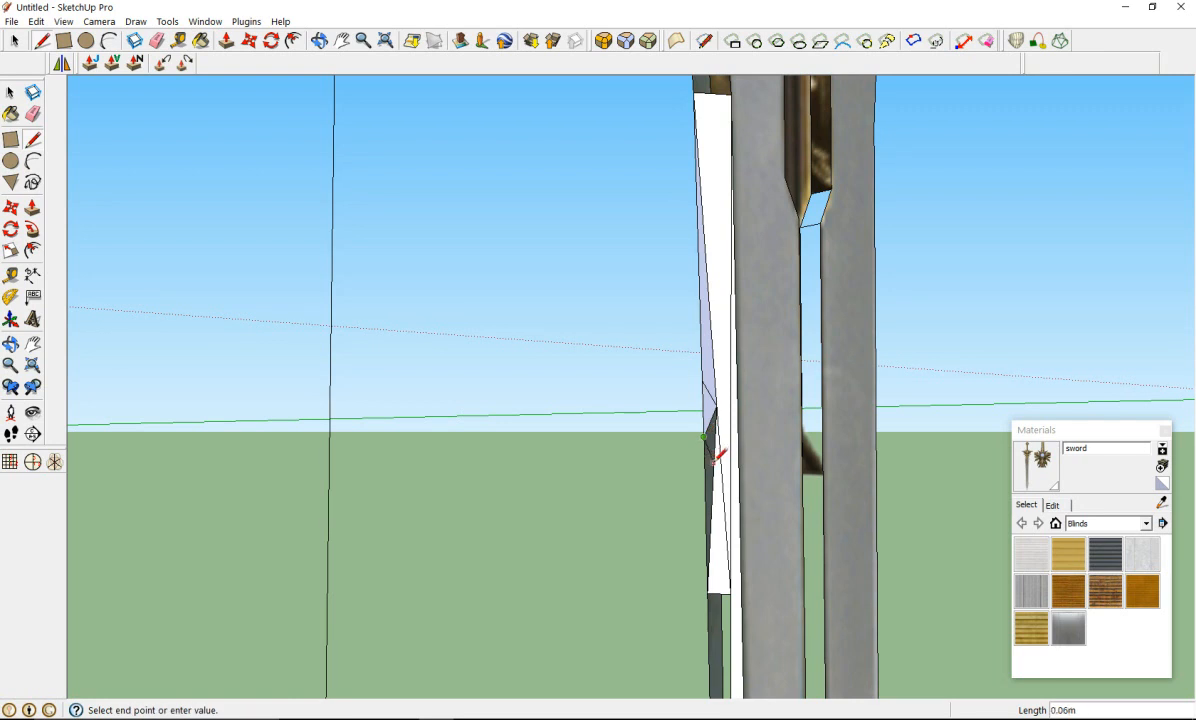
click(713, 455)
Step: Draw a diagonal about 0.06 m long from the zigzag's lower inner corner to the outline, and a cross edge about 0.02 m long from that corner
scroll(712, 460, up, 3)
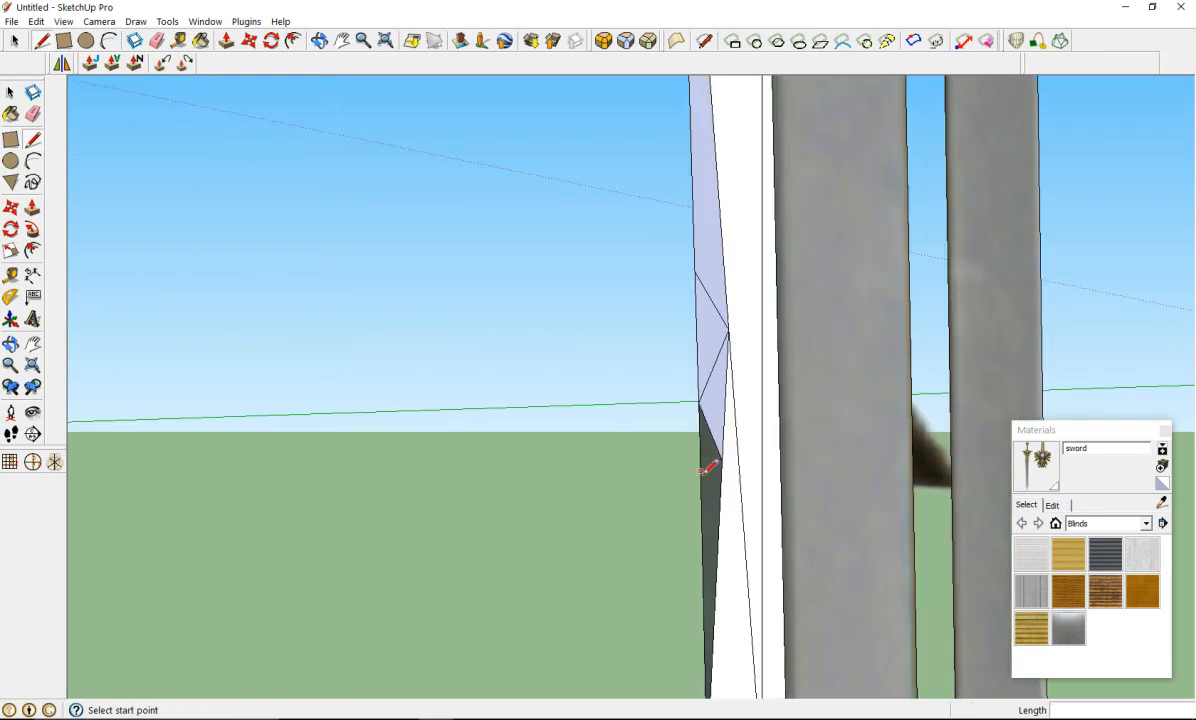
click(721, 461)
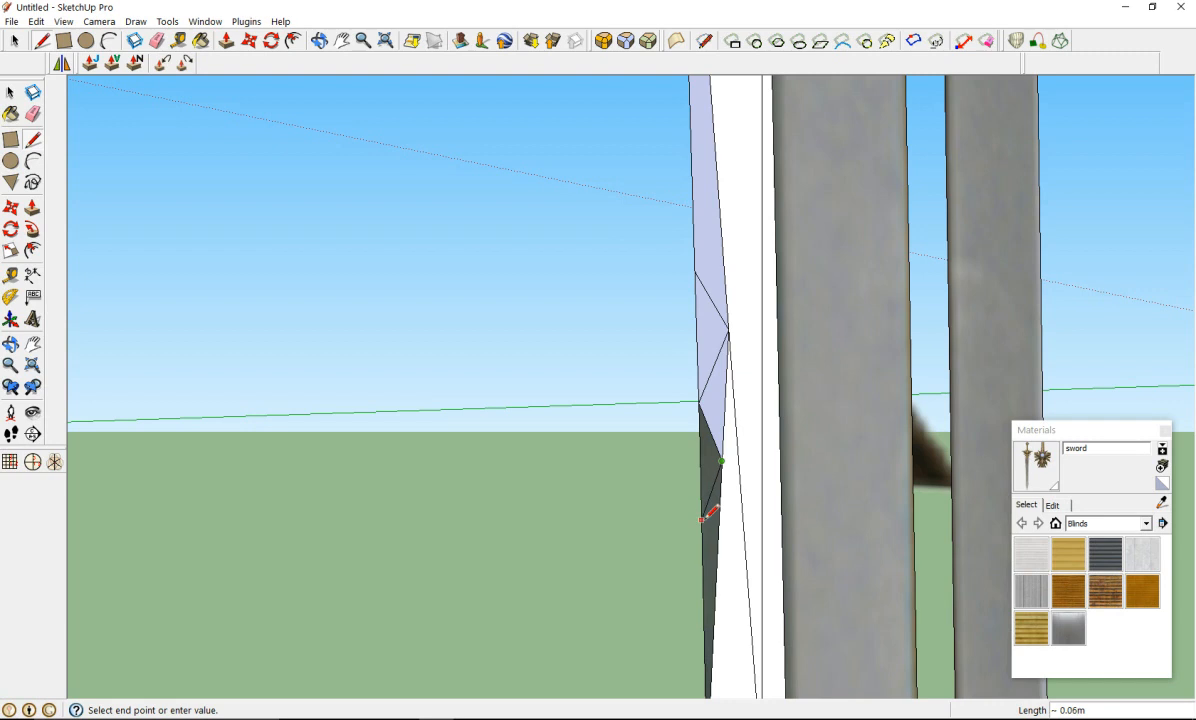
click(702, 519)
click(701, 462)
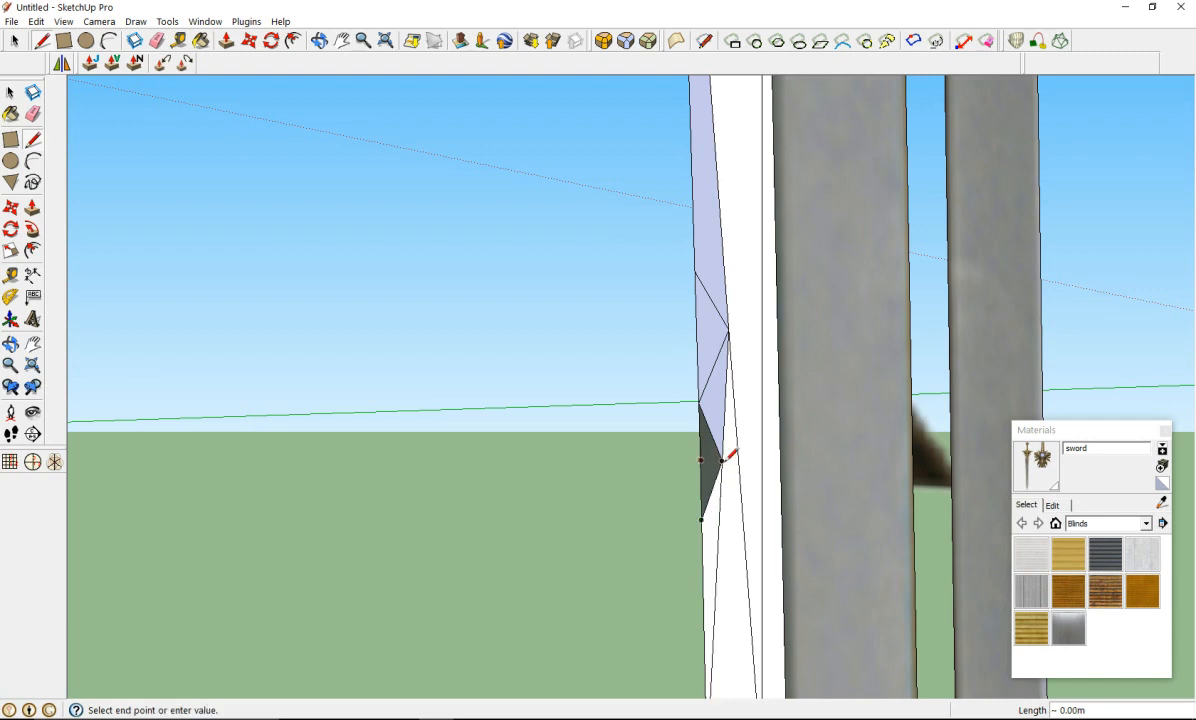
click(722, 459)
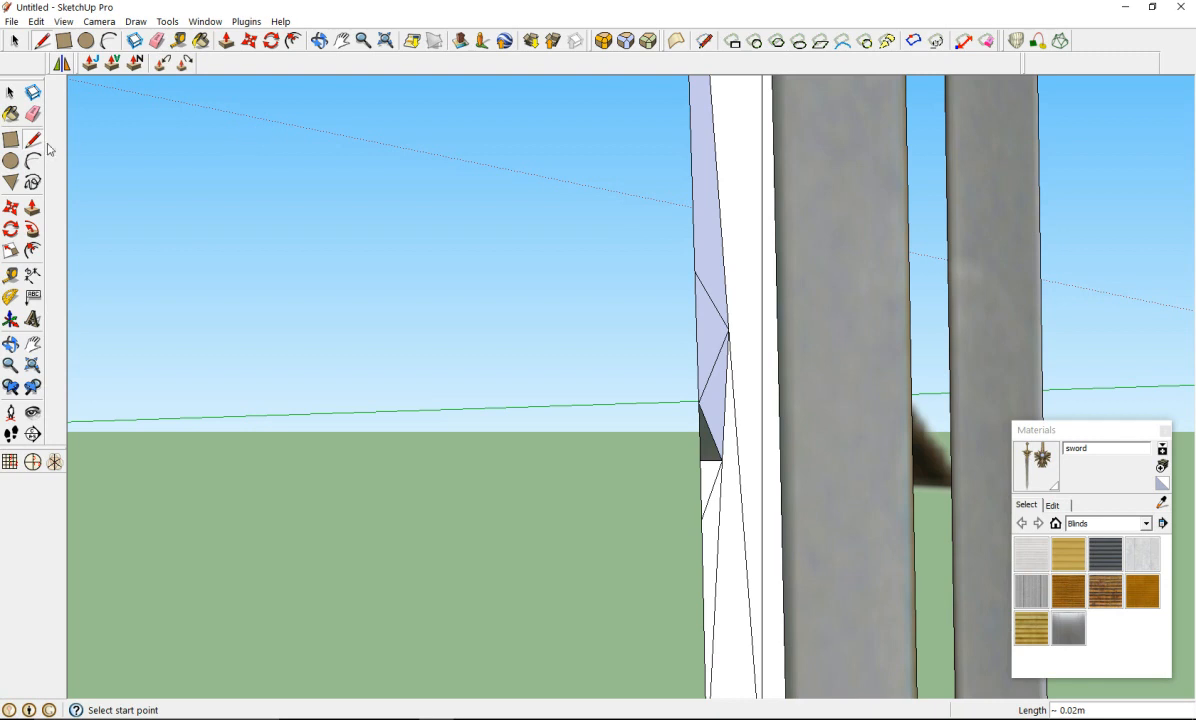
Step: Reverse the two small triangular faces in the zigzag and the long narrow face above them
right_click(719, 345)
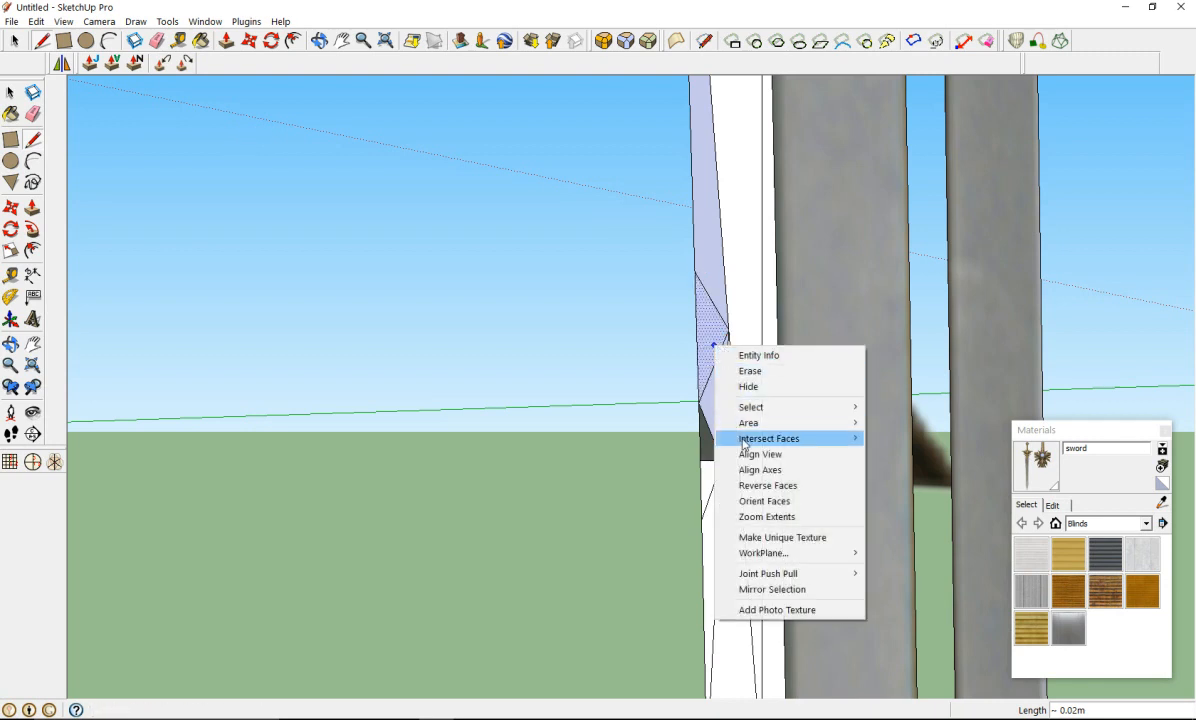
click(745, 484)
right_click(721, 397)
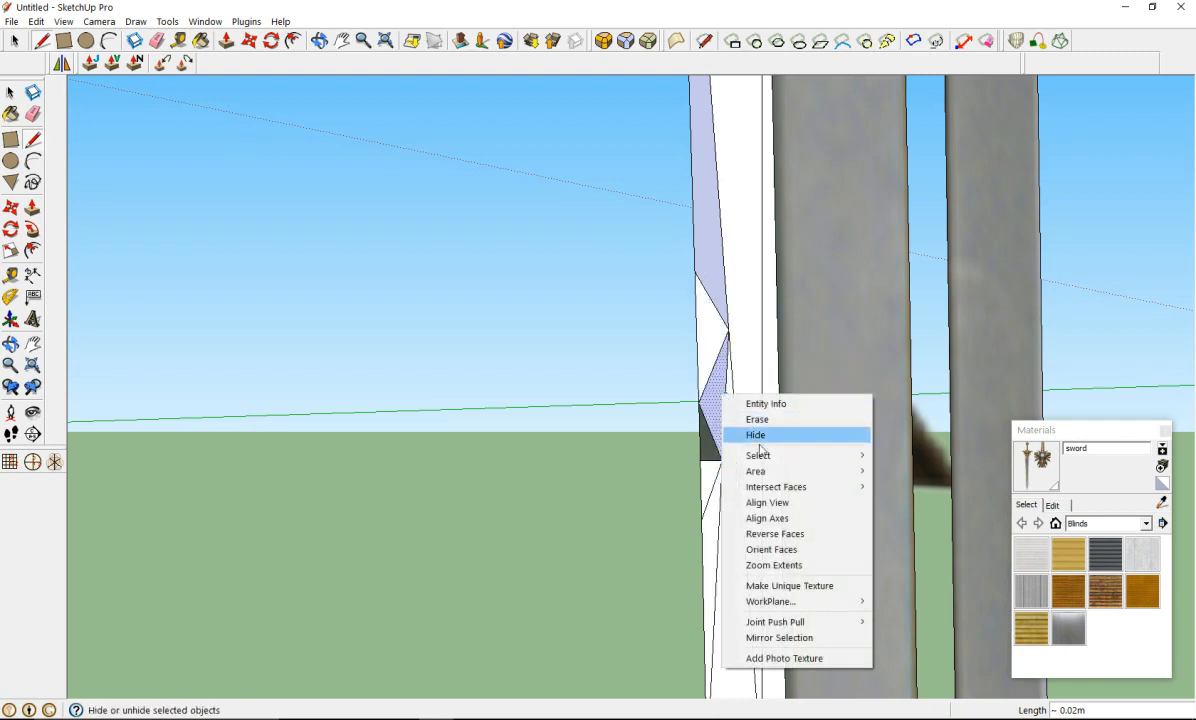
click(759, 535)
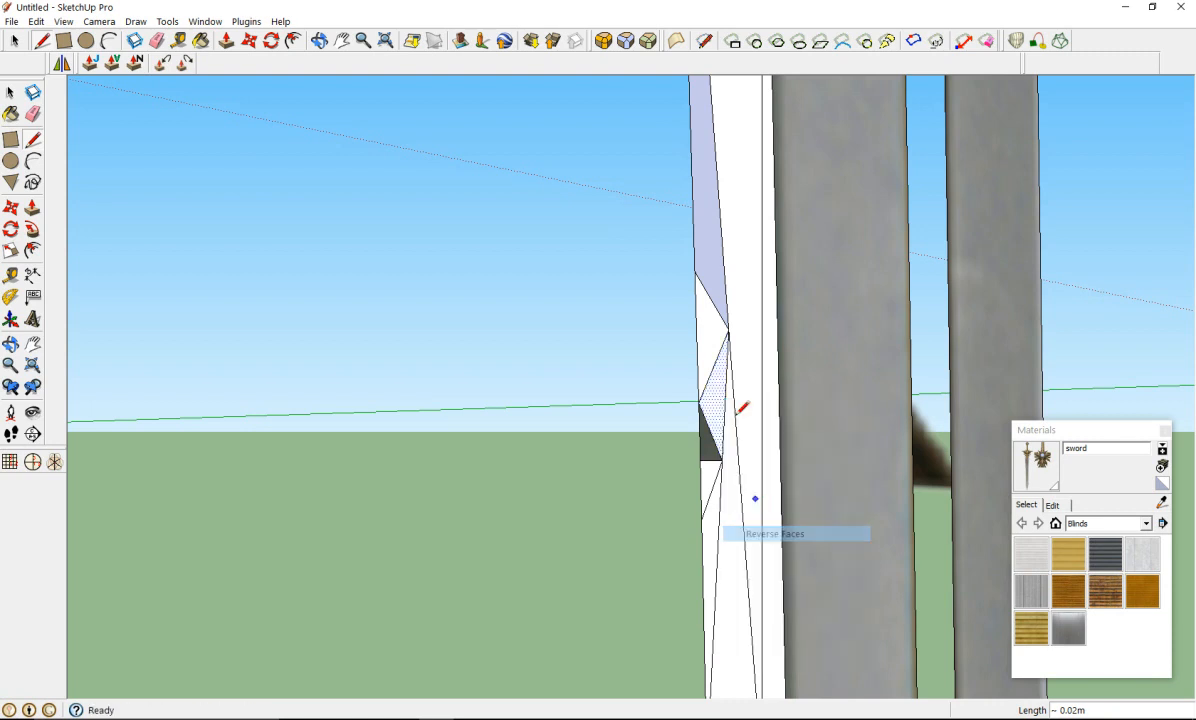
right_click(711, 276)
click(765, 416)
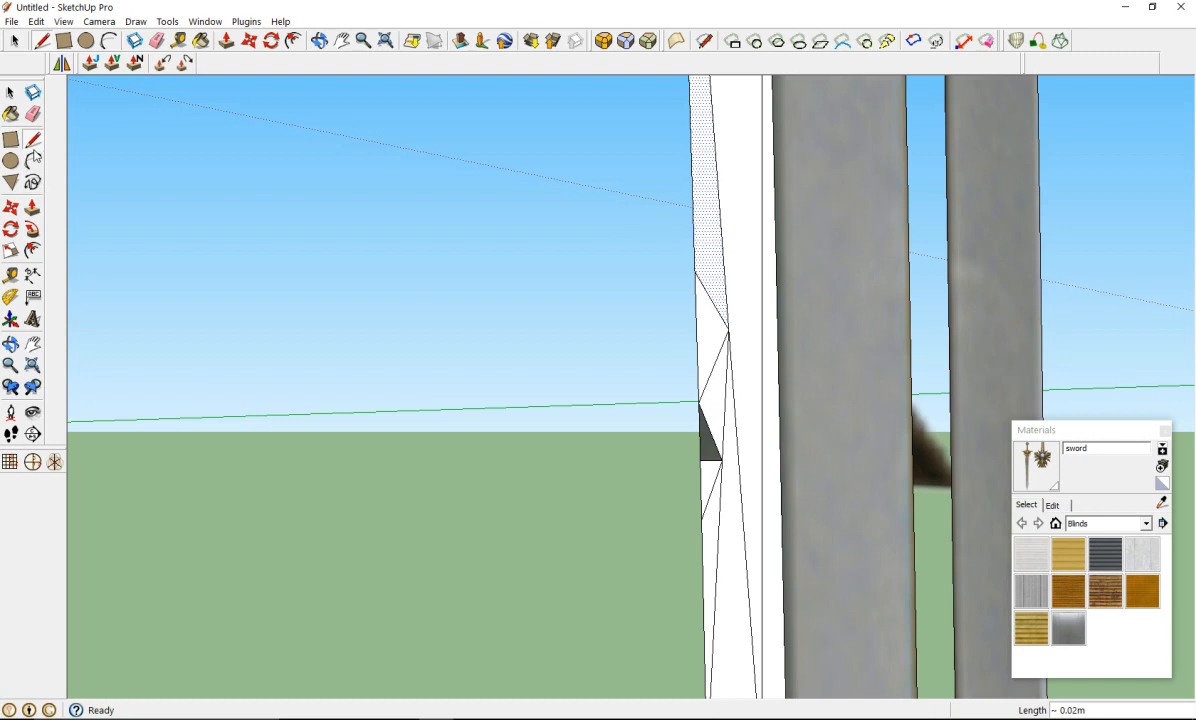
Step: Try to generate a face from the three edges around the small triangular gap in the left bevel
click(10, 92)
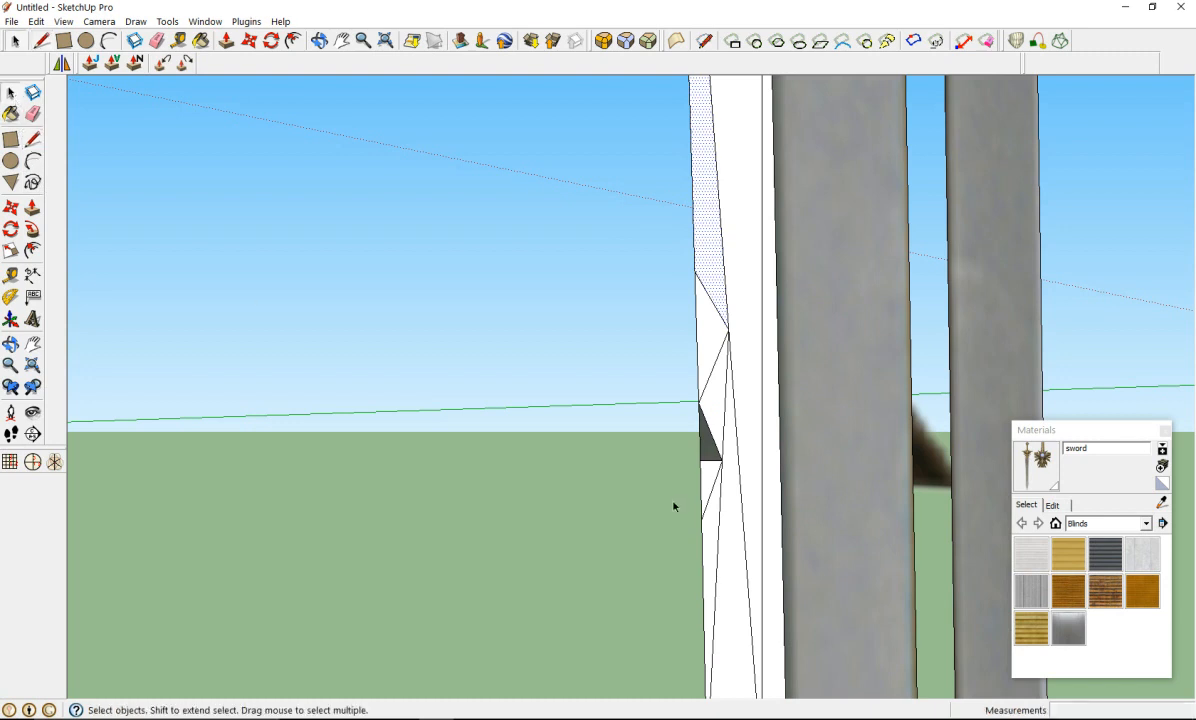
click(708, 434)
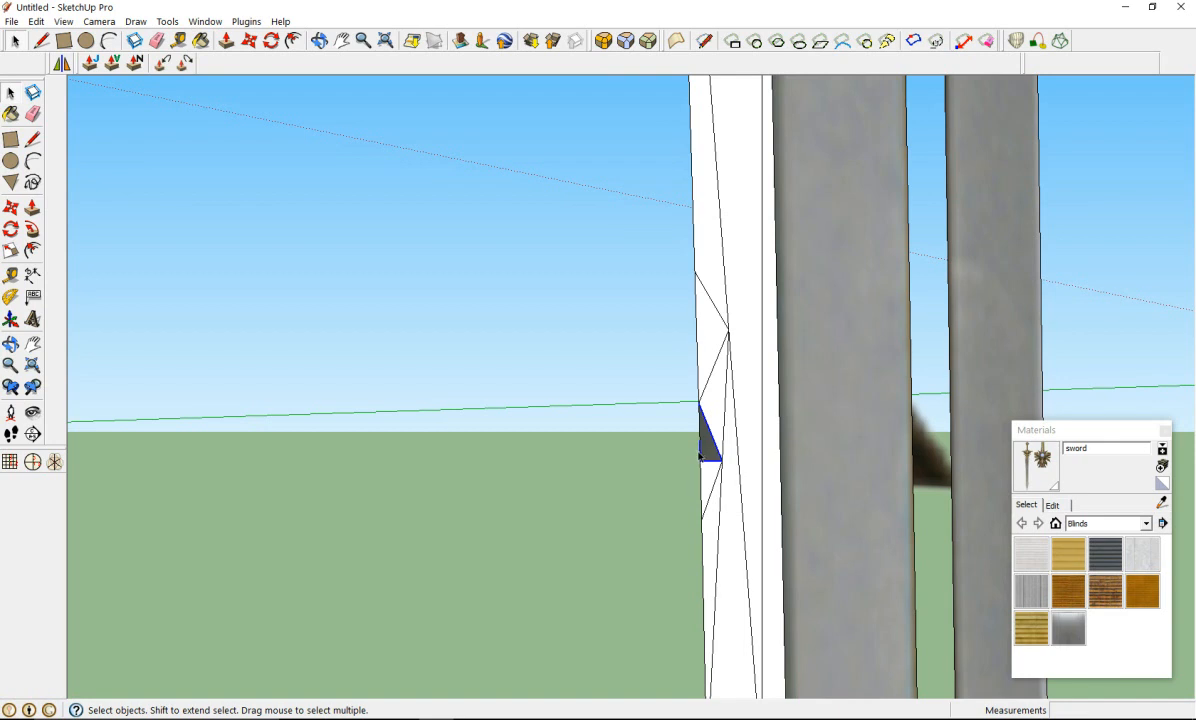
right_click(707, 449)
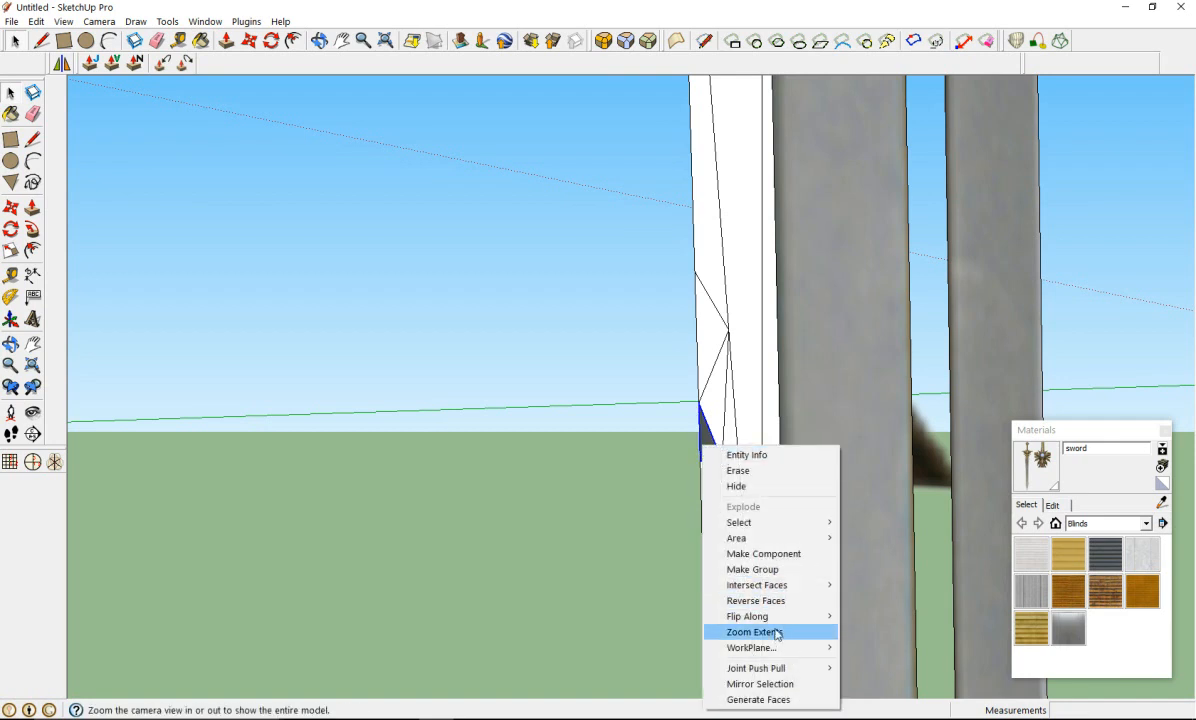
click(775, 700)
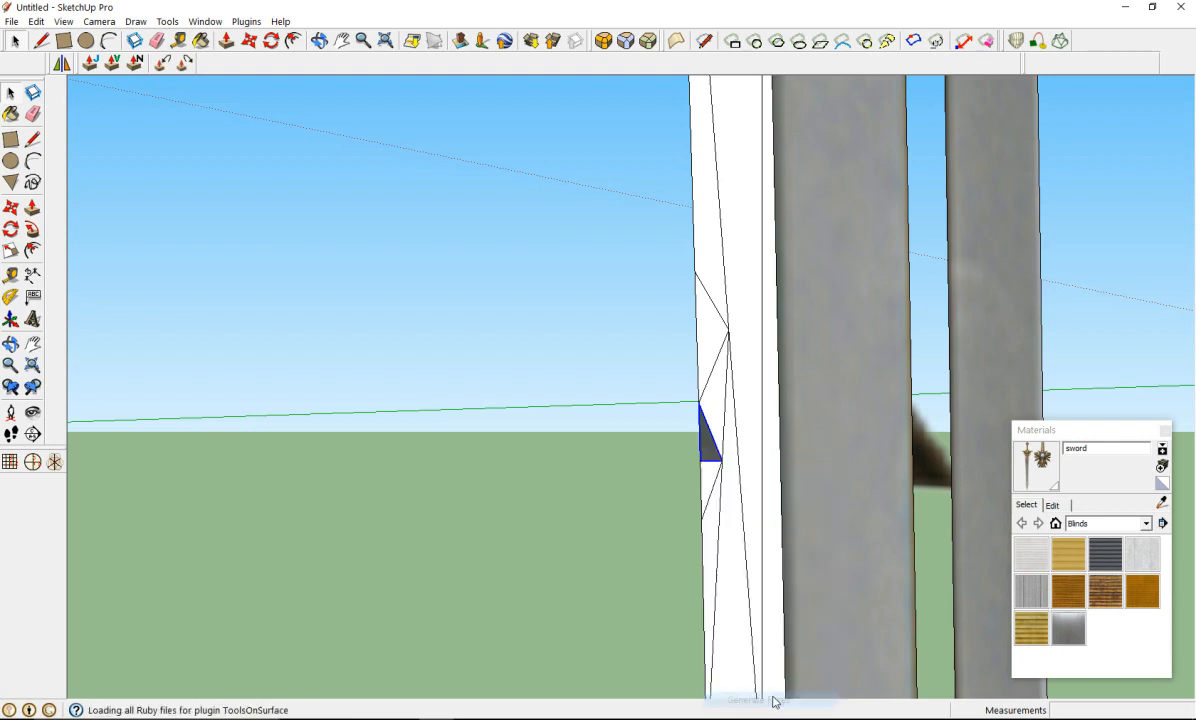
scroll(671, 449, down, 4)
scroll(707, 421, up, 5)
scroll(574, 528, up, 4)
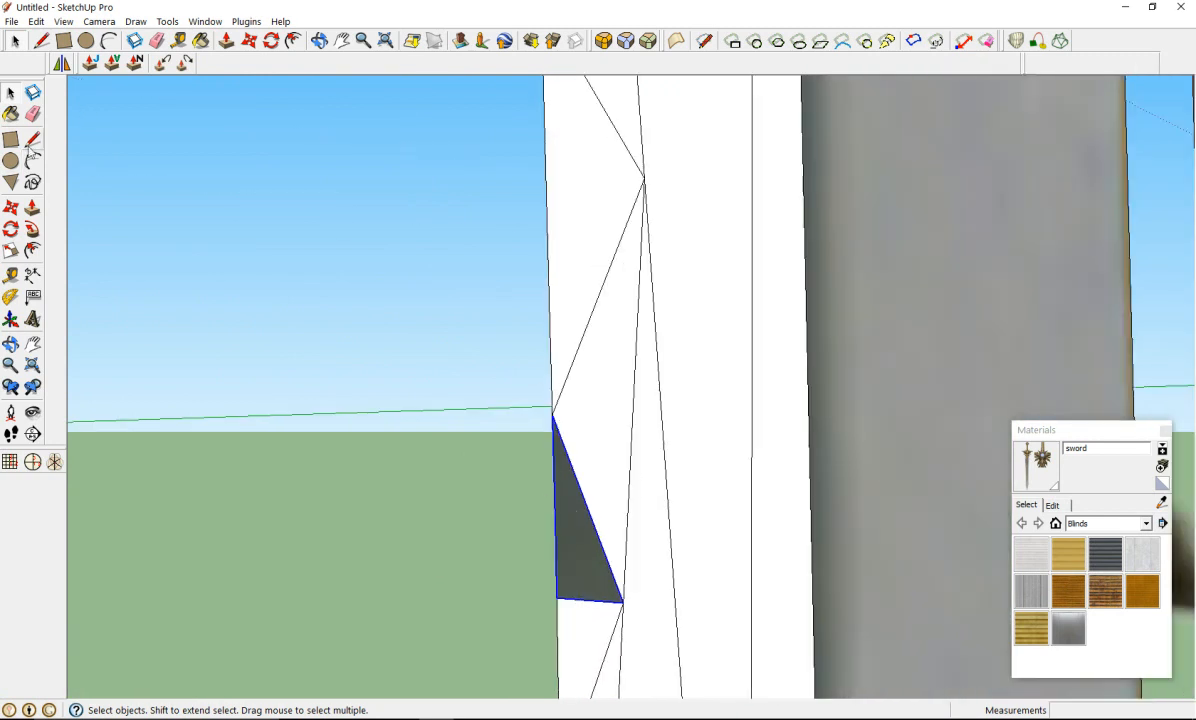
Step: Retrace the small triangular gap's outer edge, about 0.05 m long, to fill it with a face
click(32, 139)
click(553, 414)
click(557, 597)
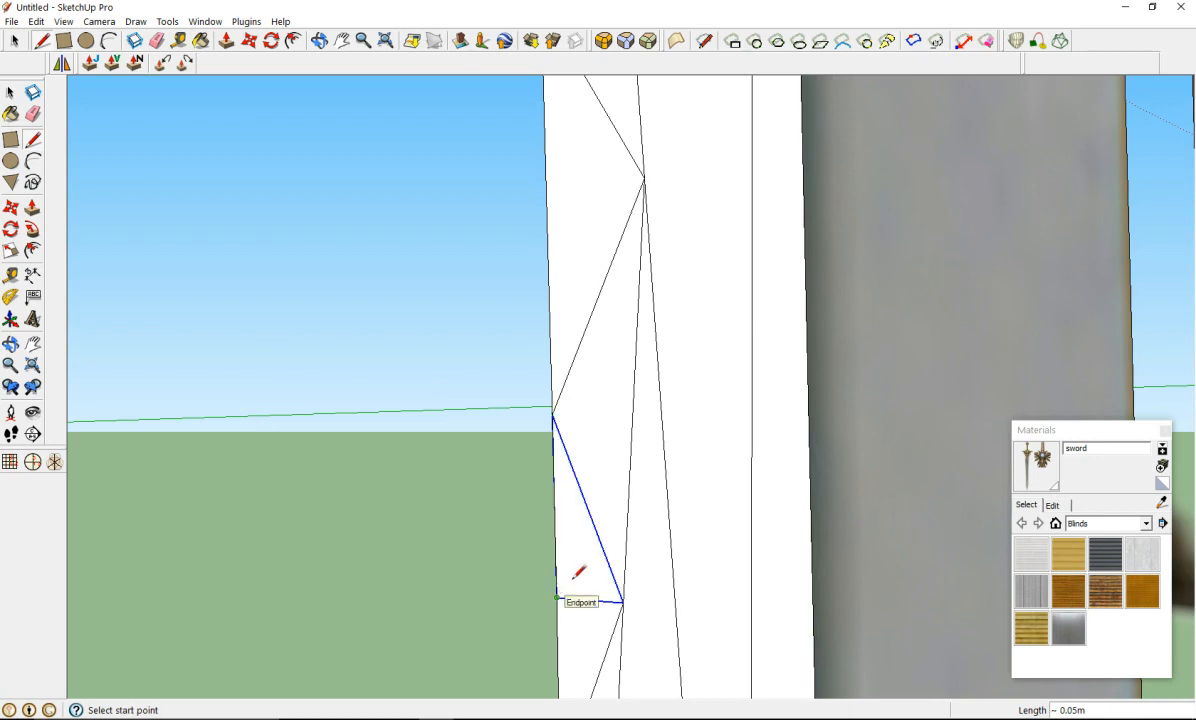
scroll(554, 455, down, 4)
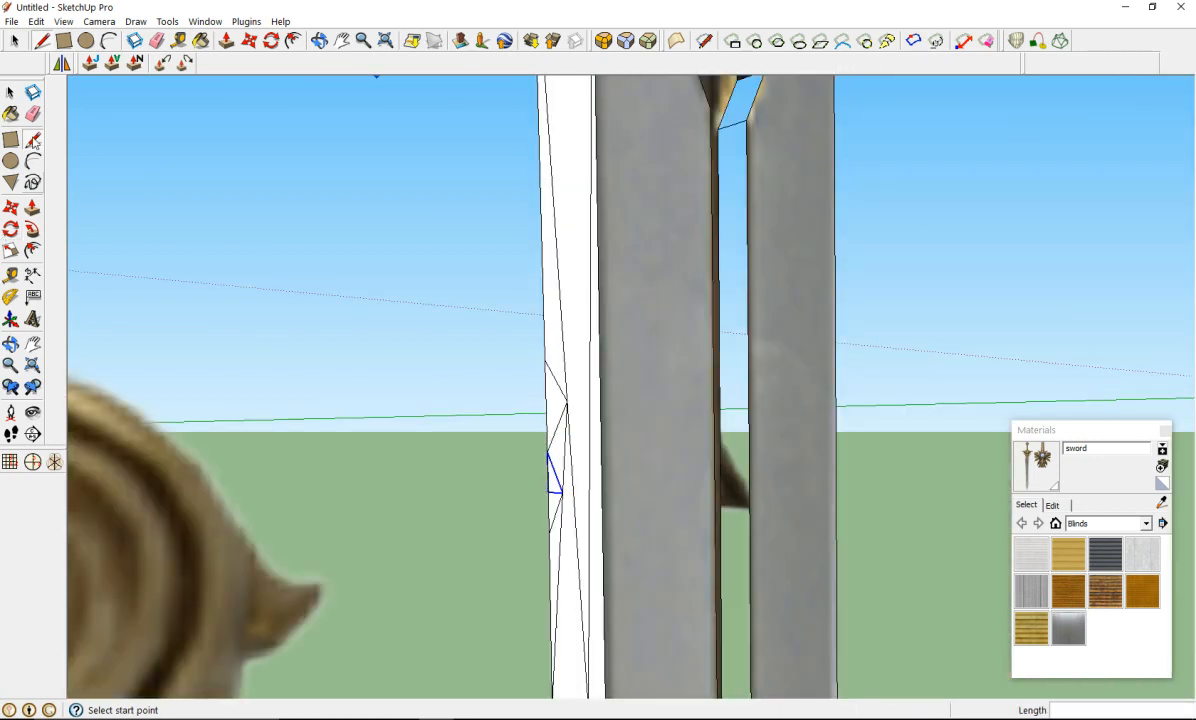
Step: Erase the zigzag's uppermost short diagonal, and undo the erasing of the bevel edges below it
click(33, 113)
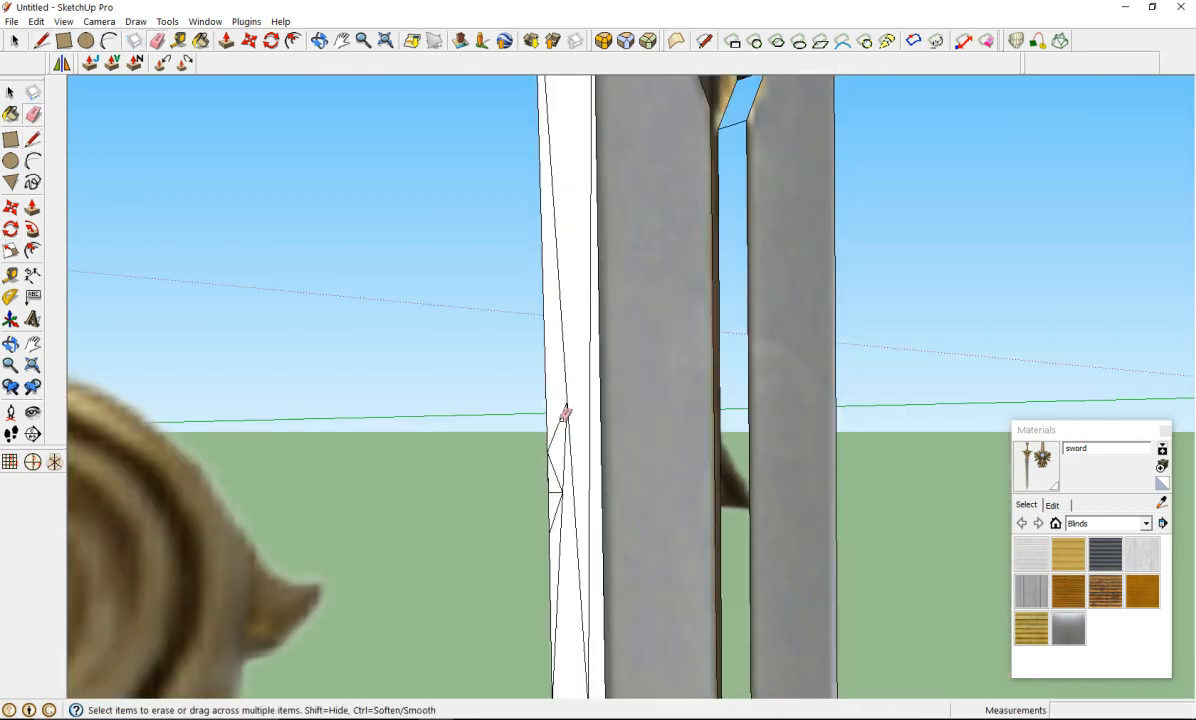
click(559, 446)
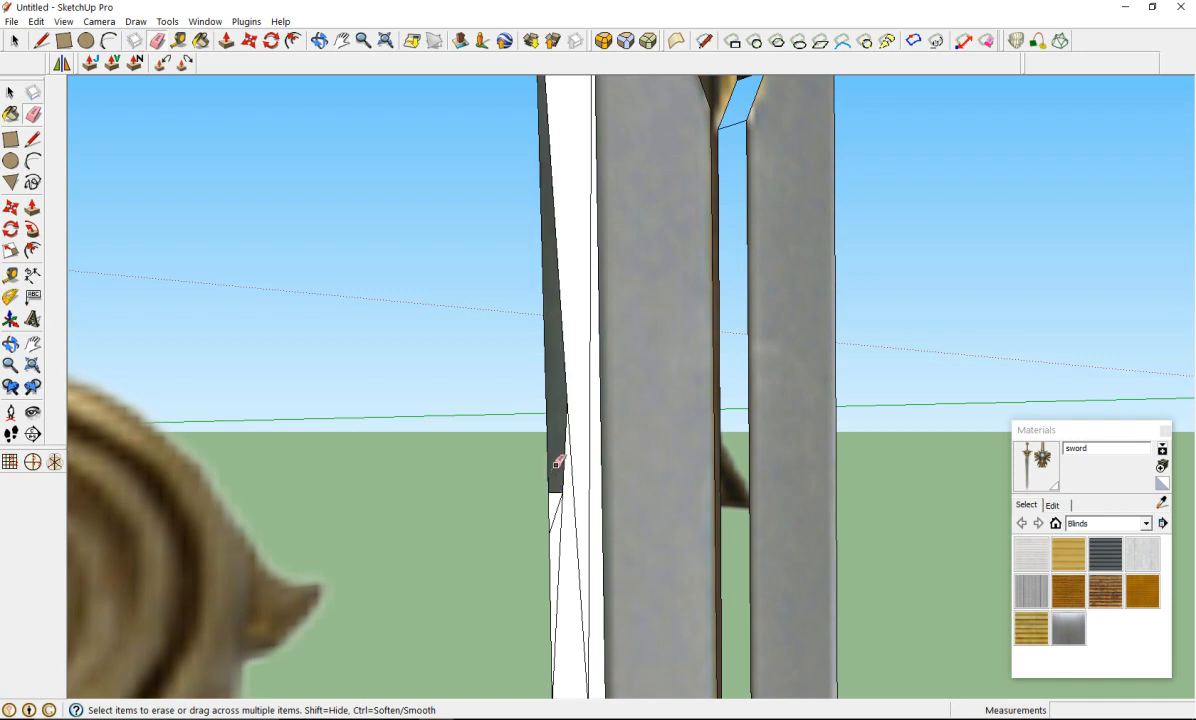
click(565, 500)
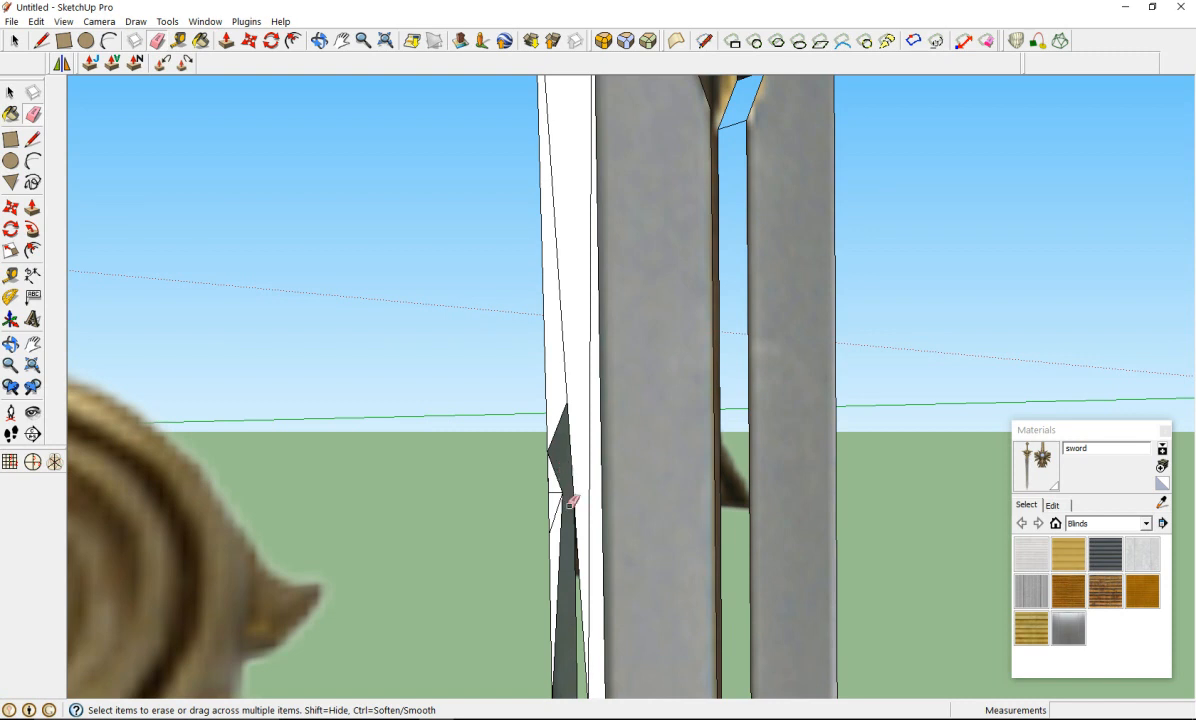
key(ctrl+z)
Step: Draw a diagonal about 0.58 m long from the filled section's lower inner corner to the left outline, and an edge about 0.14 m long back inward
scroll(573, 420, down, 1)
scroll(573, 416, down, 3)
scroll(585, 460, up, 3)
scroll(585, 465, down, 2)
scroll(570, 573, up, 2)
scroll(568, 574, down, 5)
scroll(566, 660, up, 5)
middle_drag(571, 566, 609, 288)
scroll(554, 365, down, 7)
scroll(554, 365, up, 8)
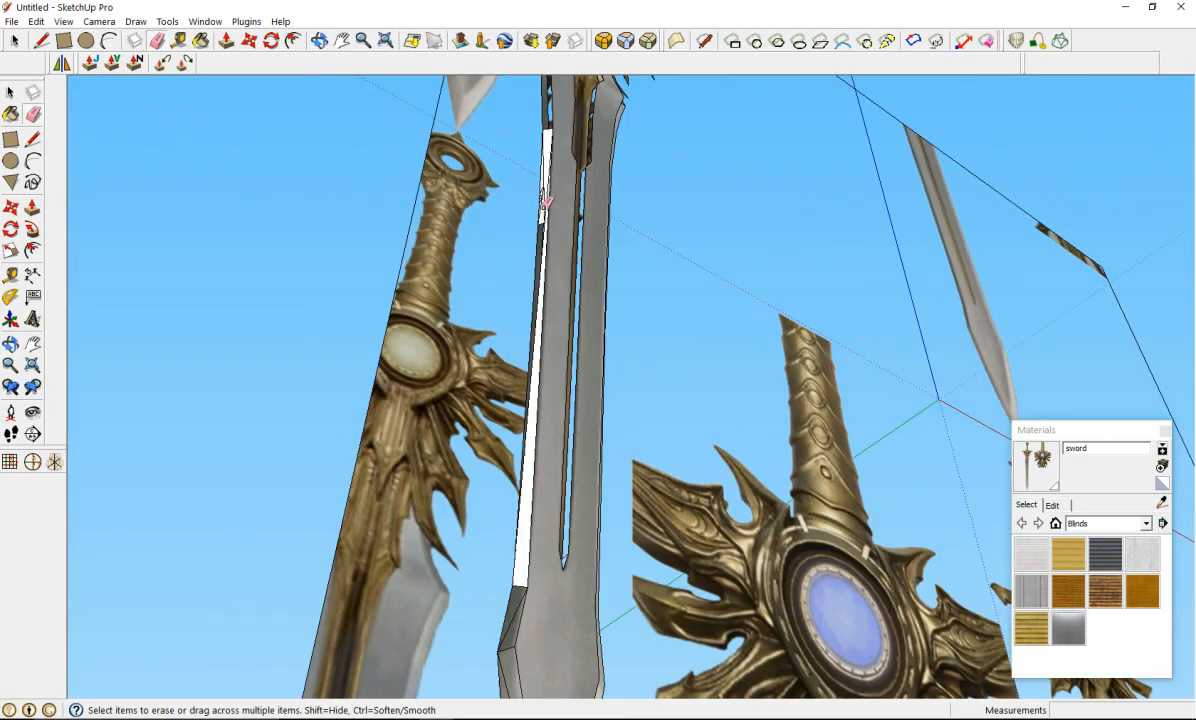
scroll(565, 330, down, 3)
scroll(565, 330, up, 6)
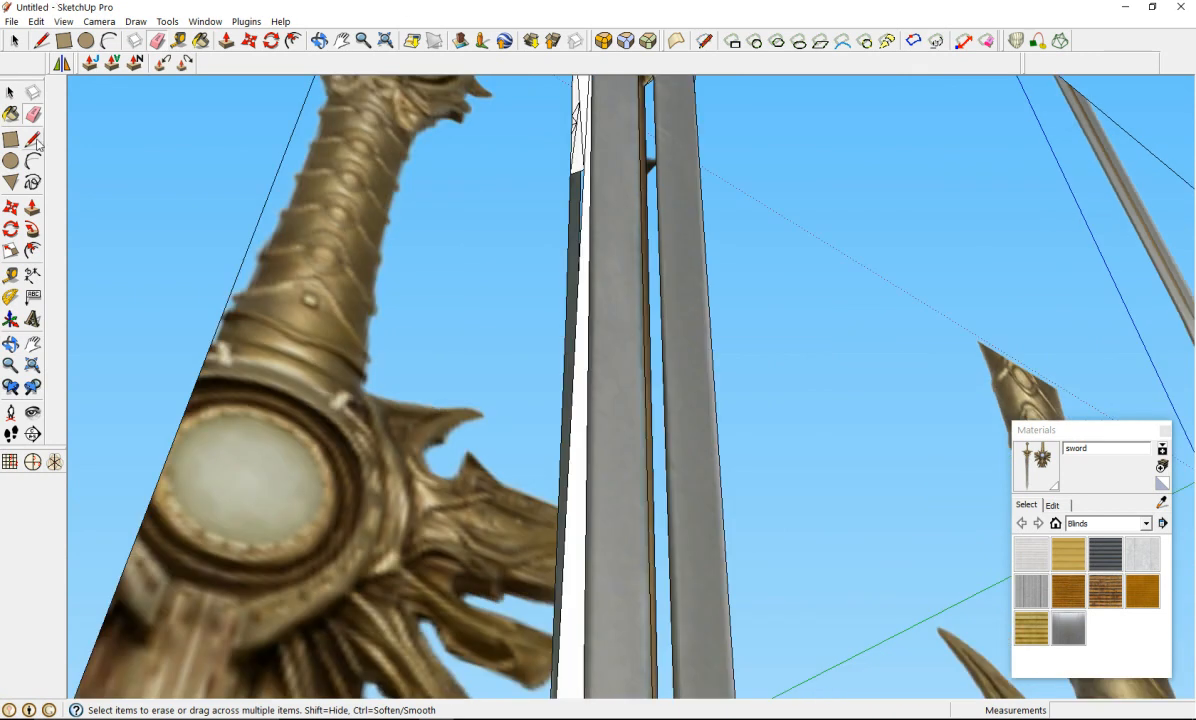
click(35, 140)
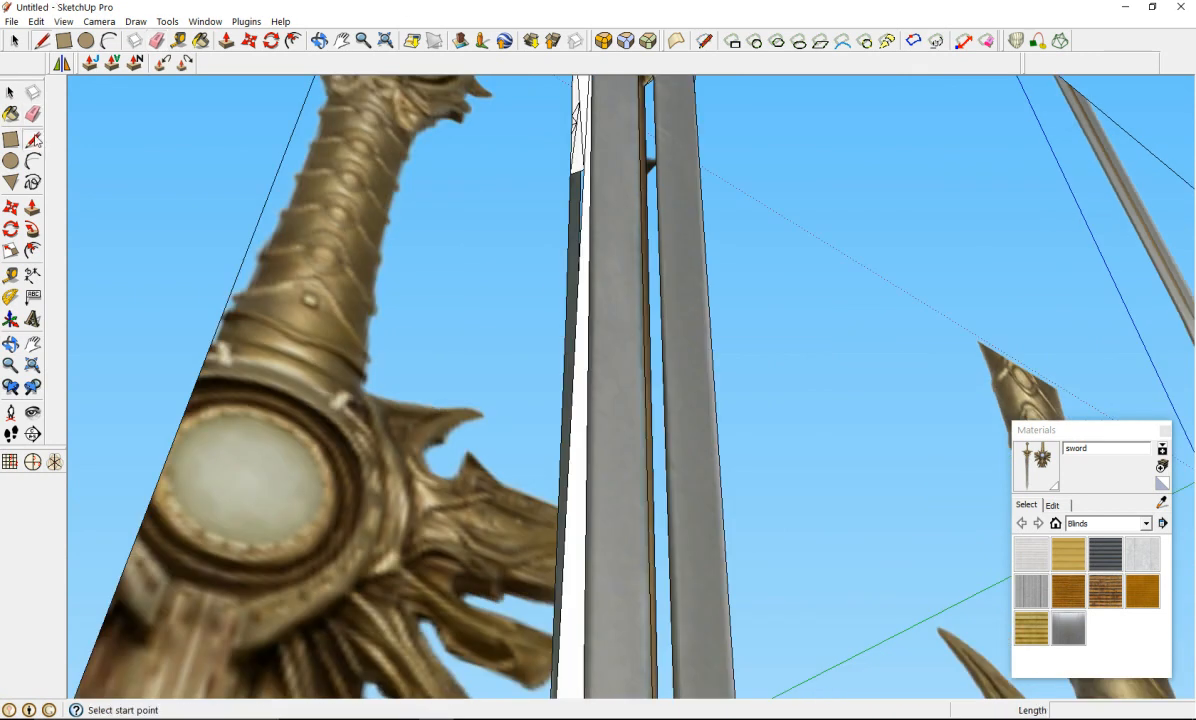
click(584, 170)
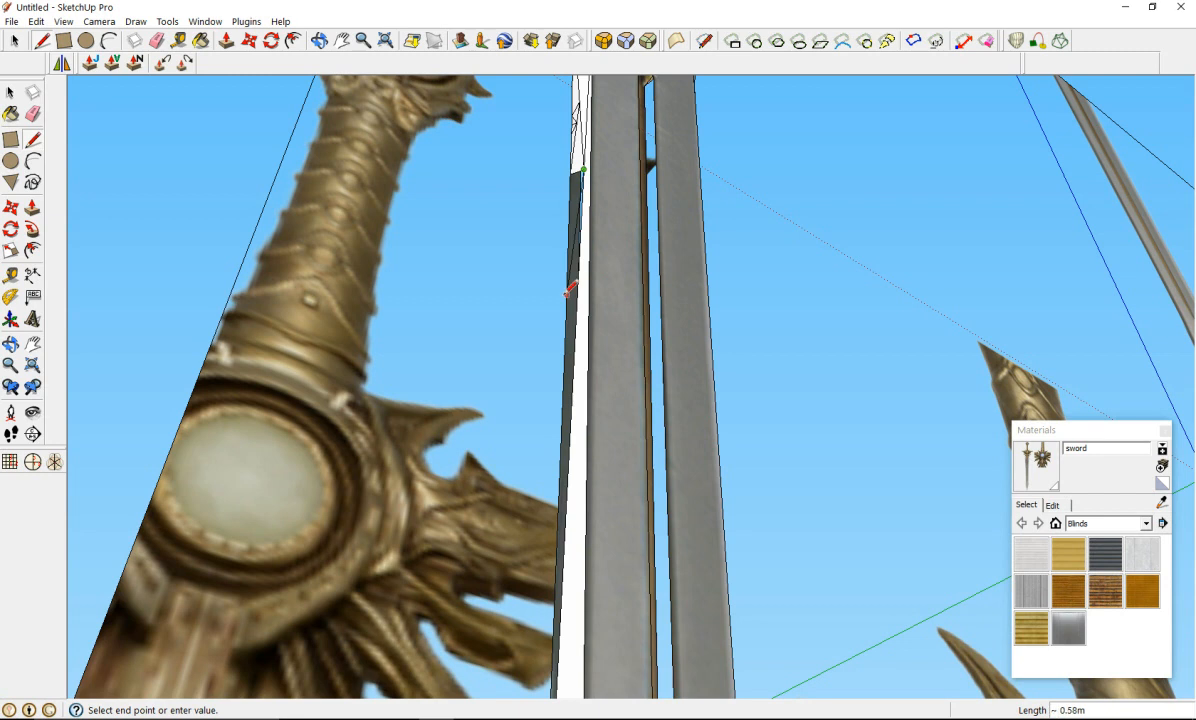
click(568, 290)
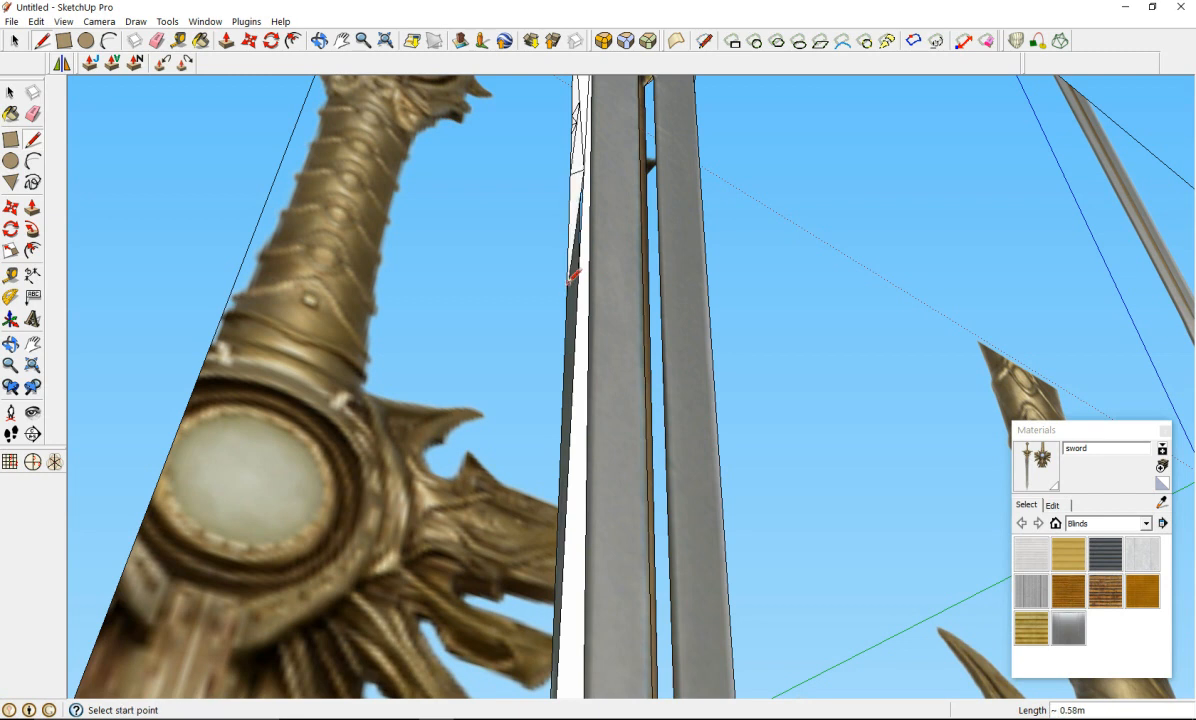
click(567, 293)
click(580, 318)
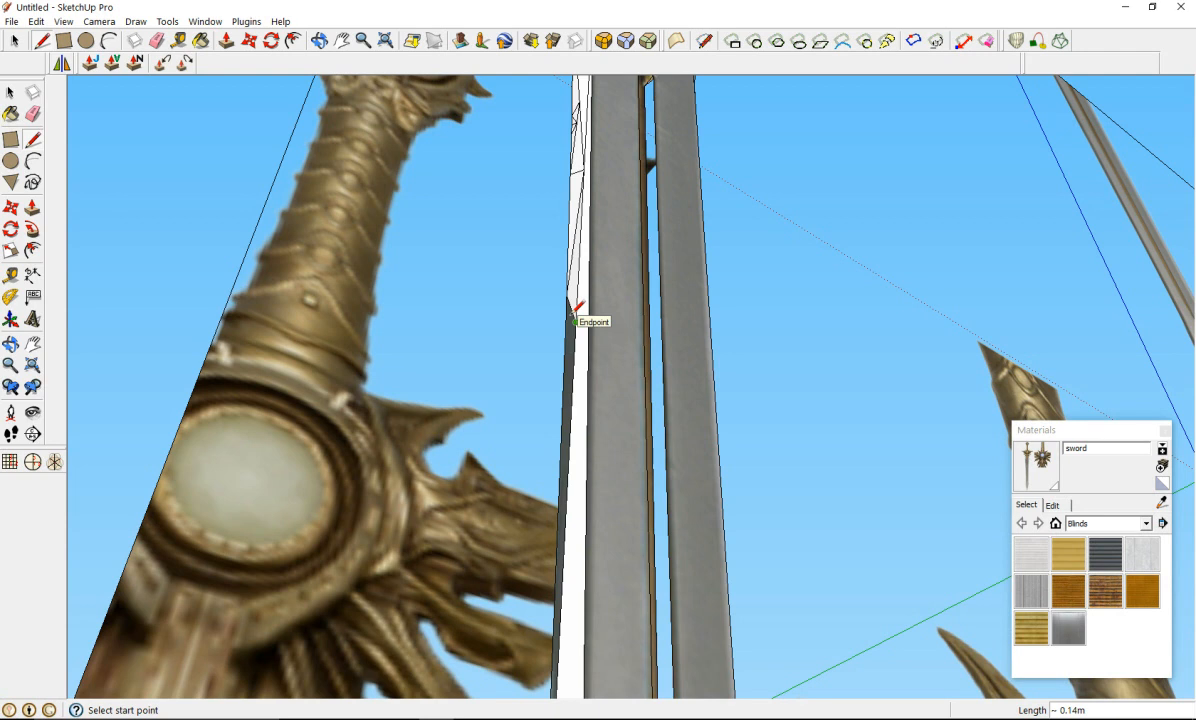
Step: Connect the central face's right corner at the widest part above the blade tip to the matching corner of the right outer outline
mouse_move(452, 225)
middle_down()
mouse_move(474, 205)
mouse_move(530, 250)
mouse_move(571, 236)
mouse_move(355, 320)
mouse_move(182, 366)
mouse_move(497, 235)
middle_up()
scroll(497, 235, down, 5)
scroll(504, 418, up, 6)
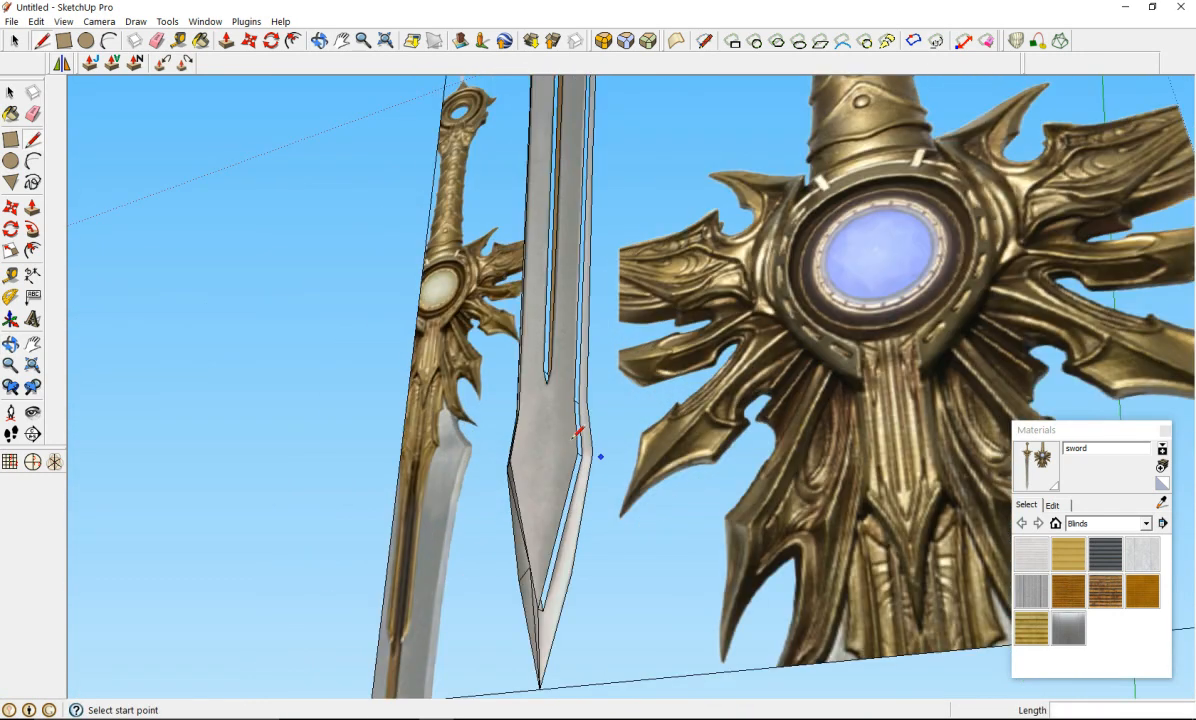
scroll(567, 430, up, 3)
click(588, 467)
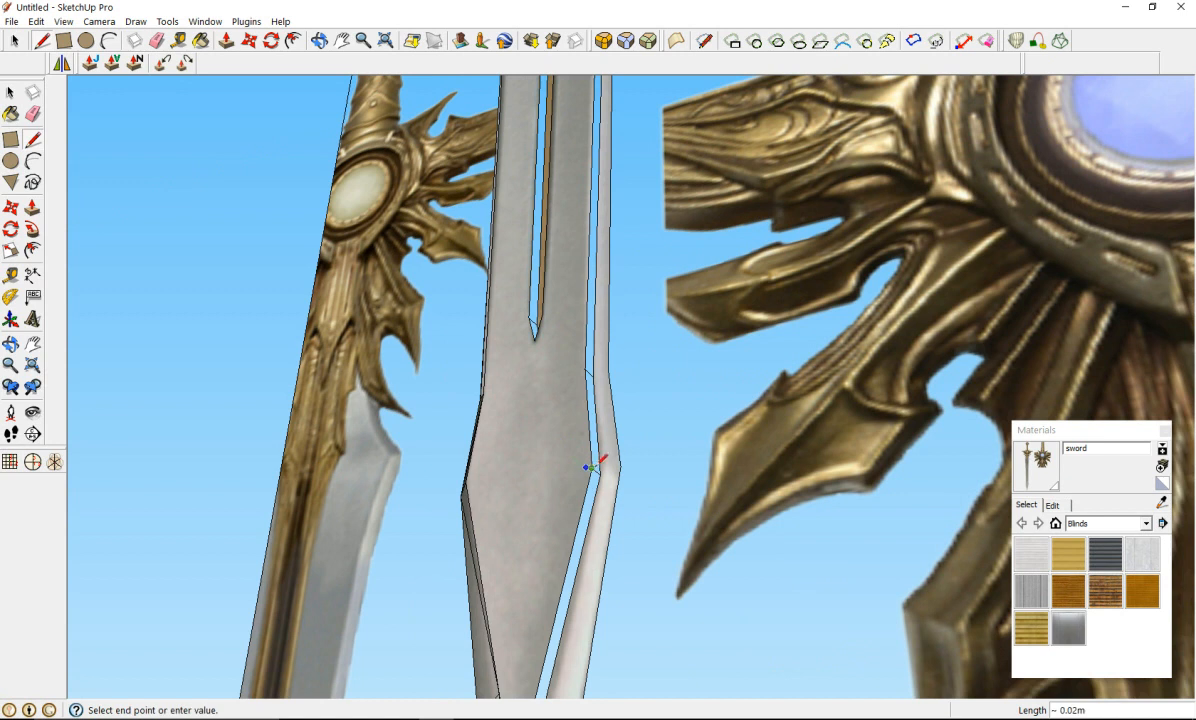
click(33, 139)
click(592, 468)
click(619, 467)
scroll(619, 467, down, 3)
scroll(587, 545, up, 4)
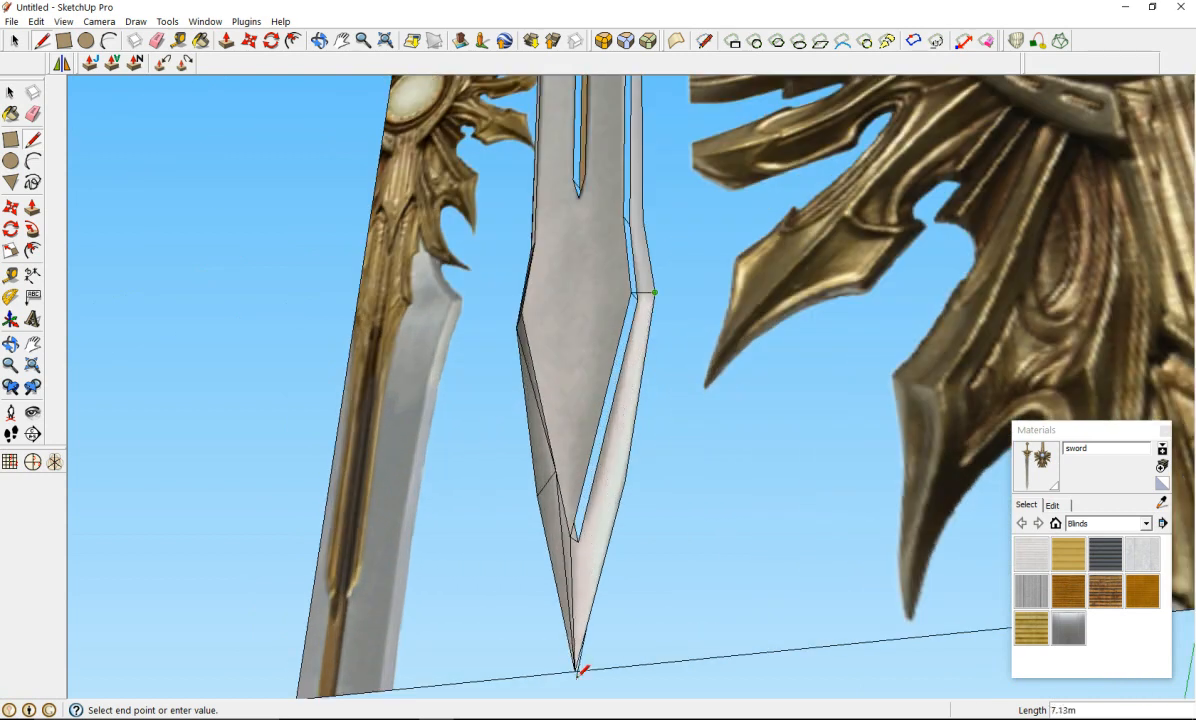
Step: Fill the right bevel below the widest corner by drawing connecting edges between the outline and central face, including a 0.52 m diagonal and a 0.92 m edge to the tip
click(32, 142)
click(624, 481)
click(602, 407)
click(654, 292)
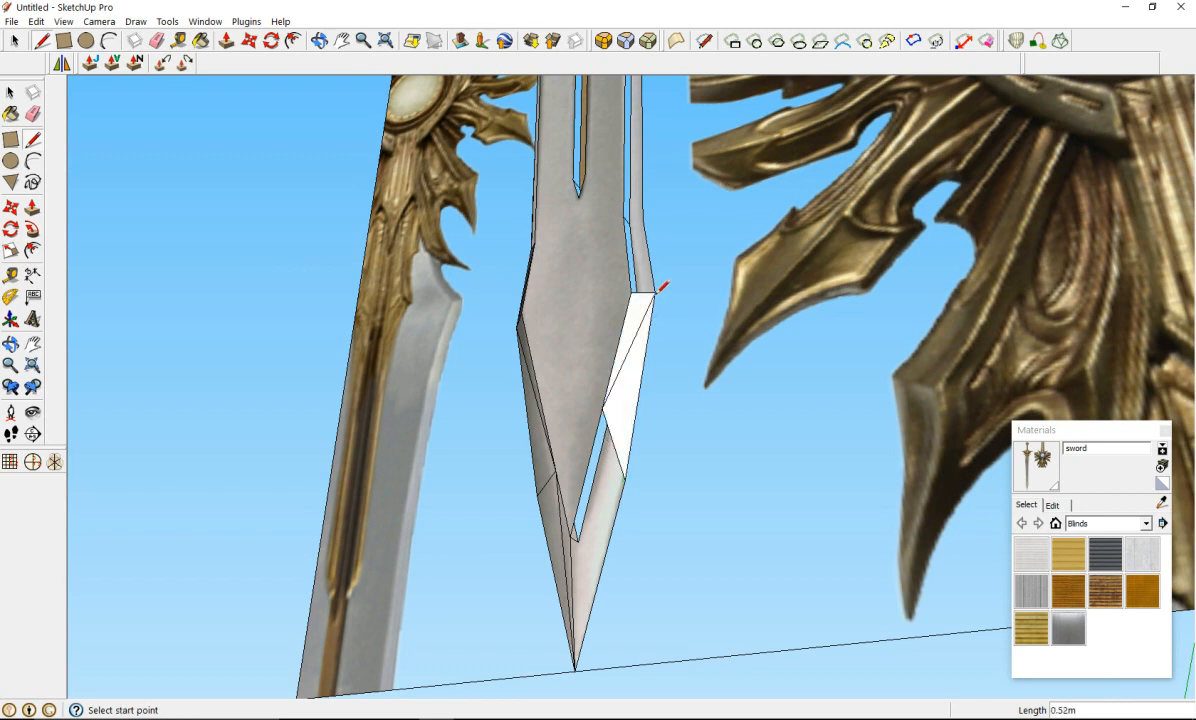
click(602, 407)
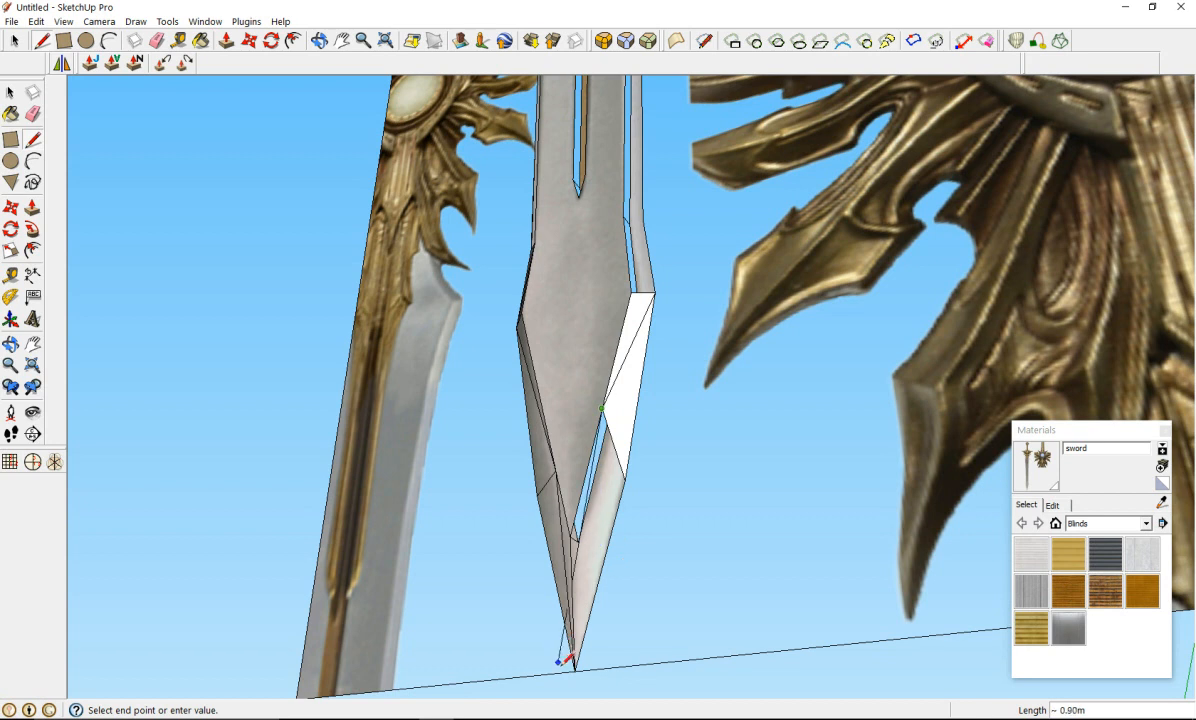
click(575, 668)
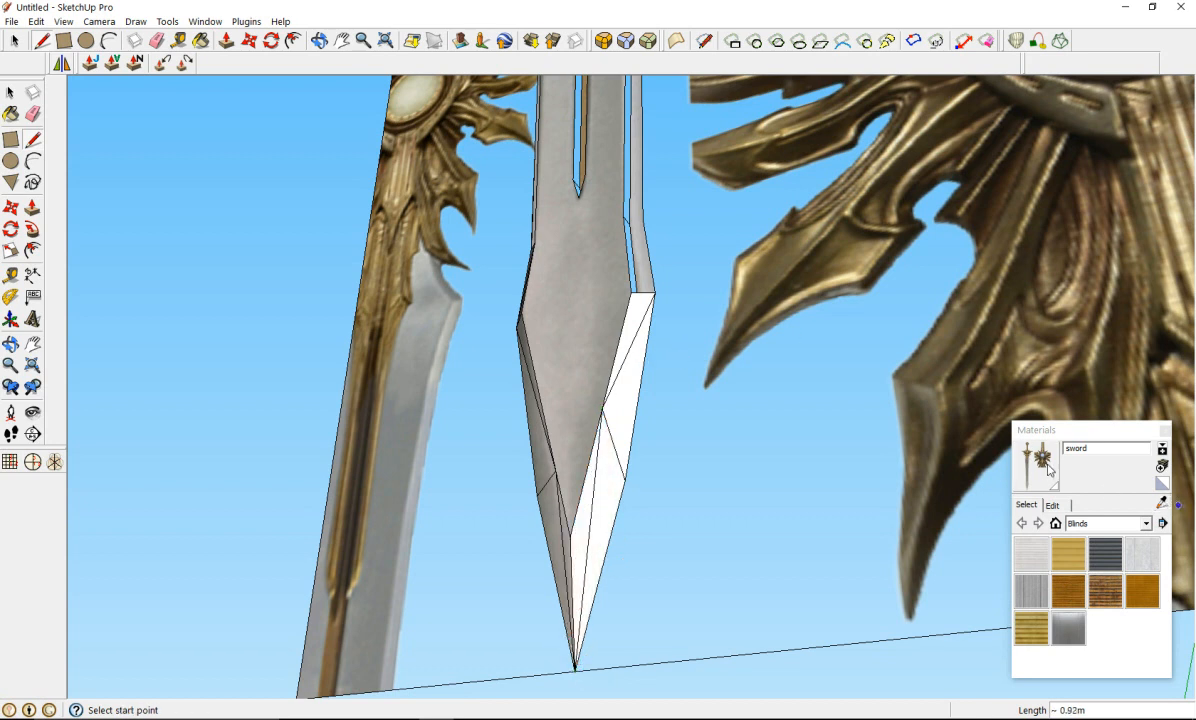
Step: Paint the new right bevel faces between the widest corner and the blade tip with the sword material
click(1163, 502)
click(587, 522)
click(606, 522)
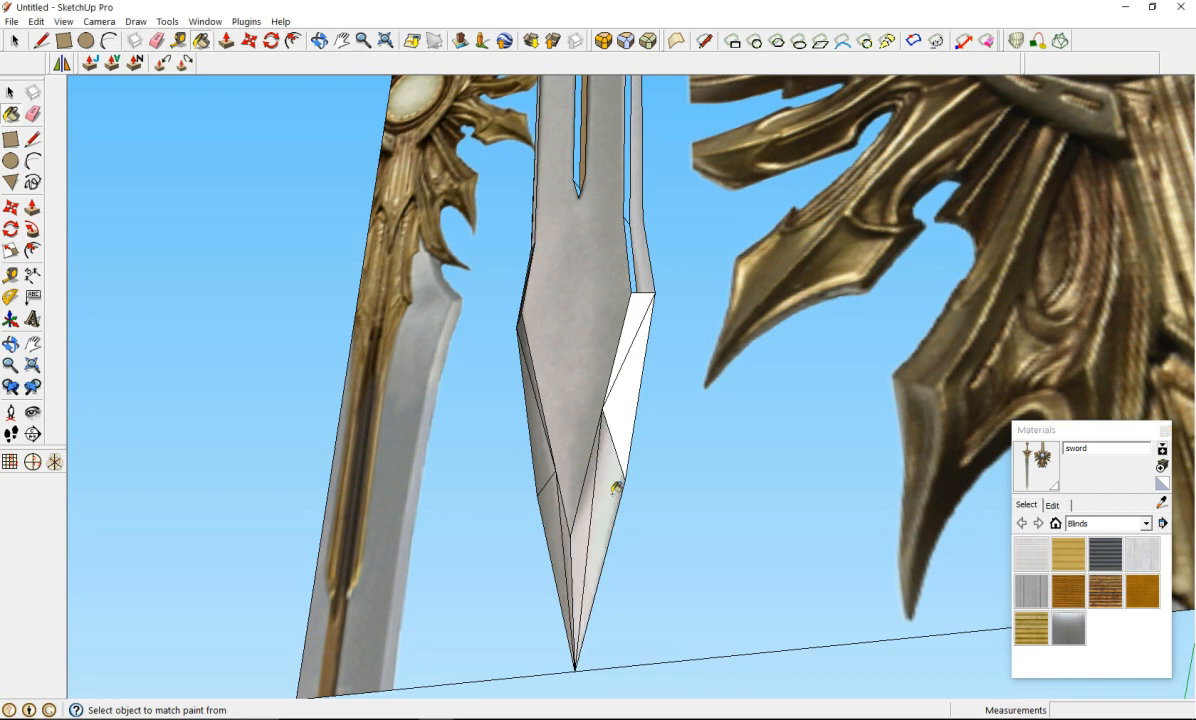
click(627, 407)
click(622, 350)
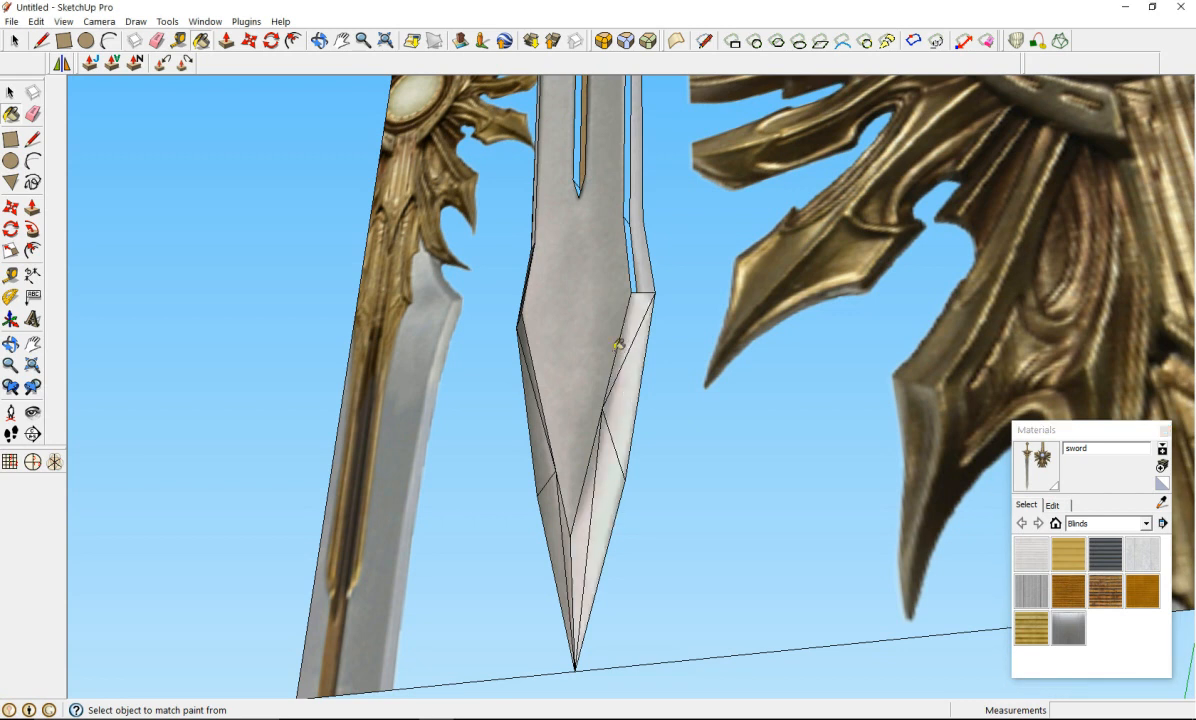
Step: Close the short right bevel section above the widest corner with a cross edge and a 0.39 m diagonal, and paint its faces with the sword material
scroll(615, 342, down, 6)
scroll(642, 210, up, 4)
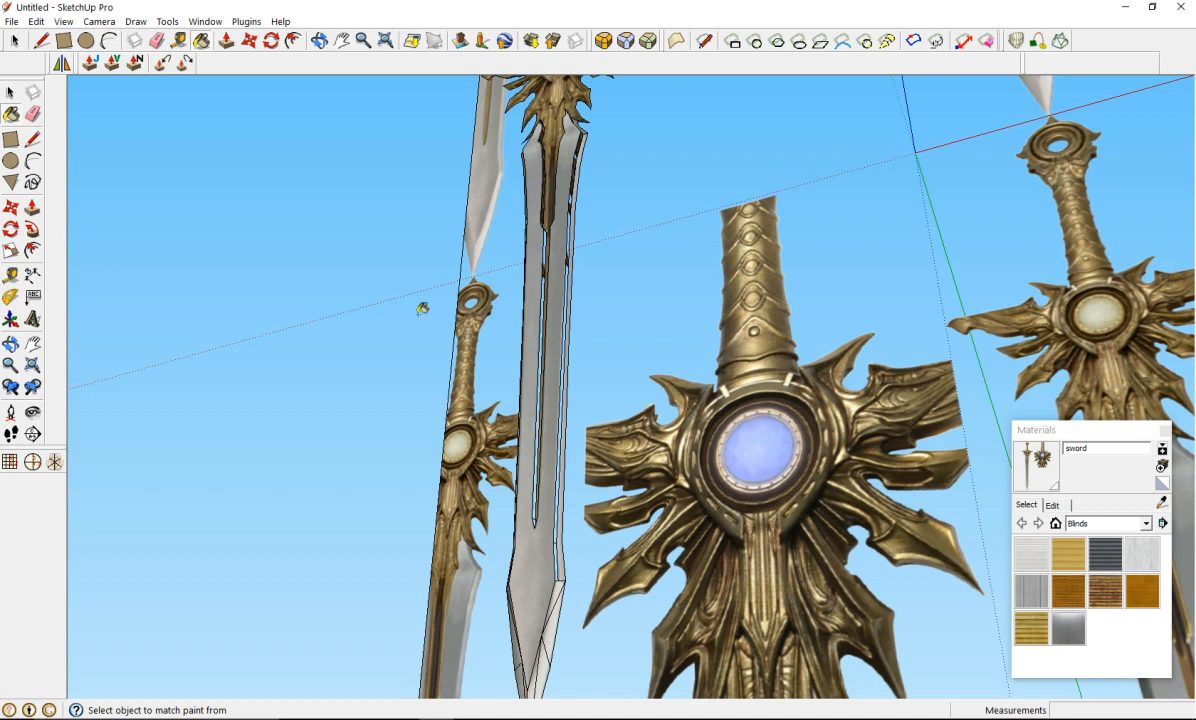
scroll(585, 468, up, 4)
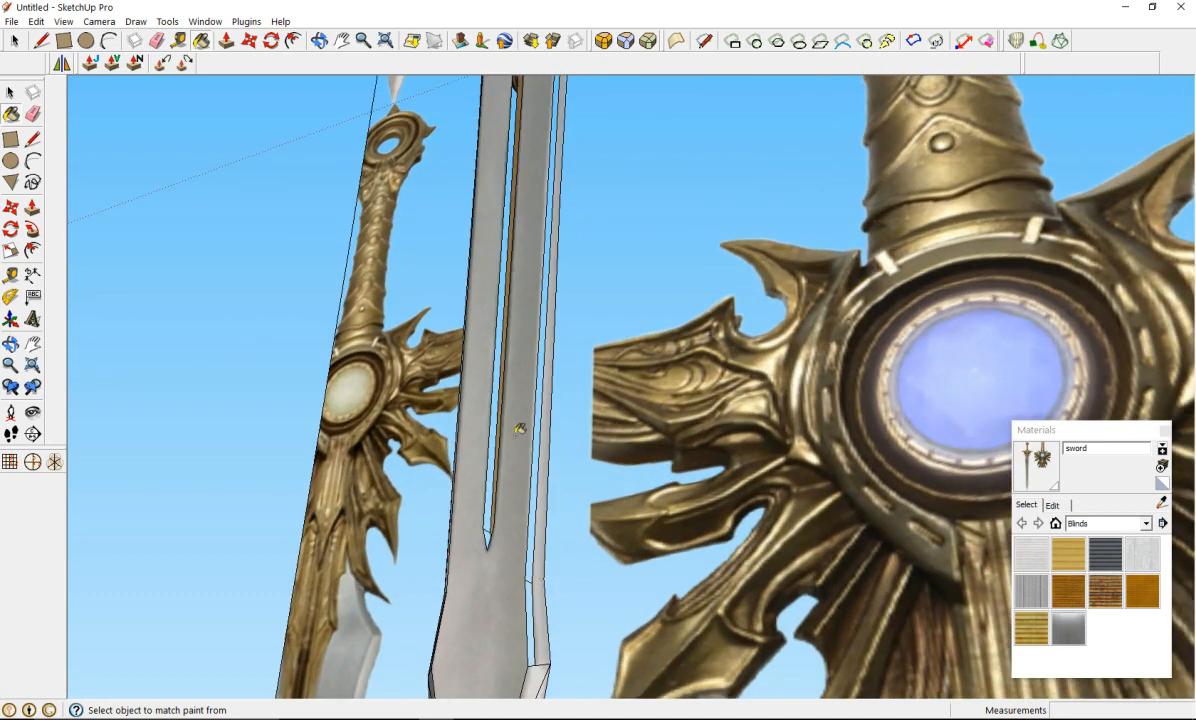
click(33, 138)
click(526, 578)
click(543, 578)
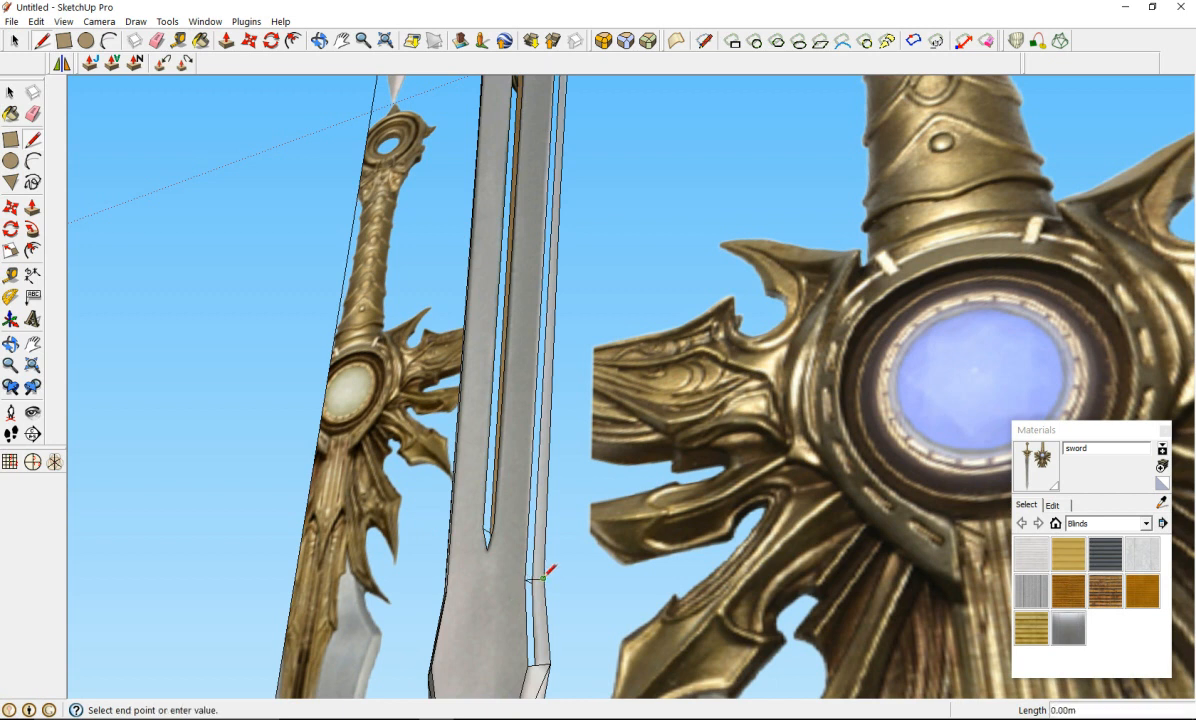
click(528, 663)
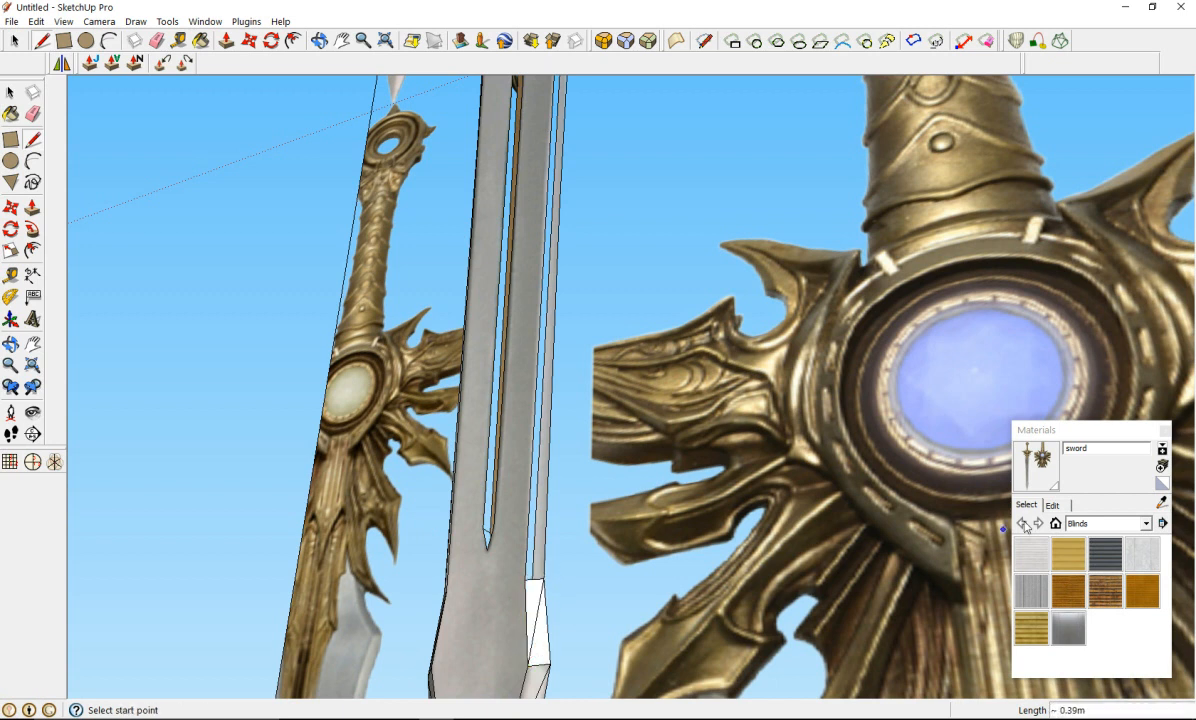
key(b)
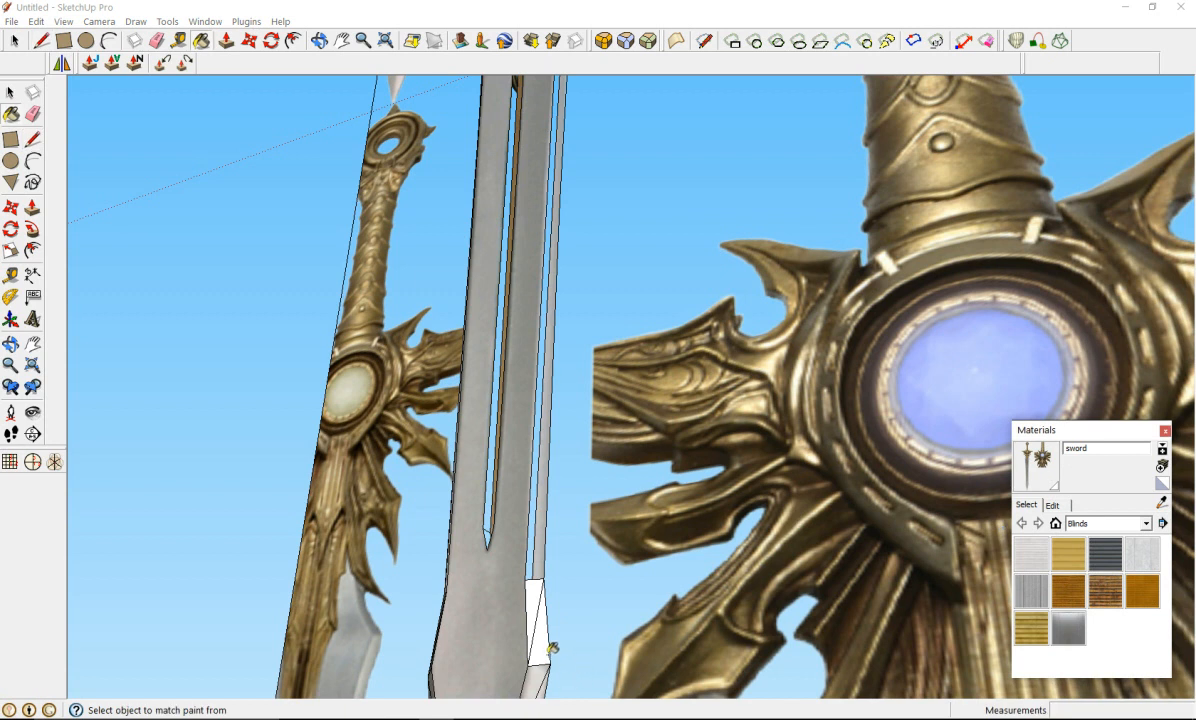
click(531, 598)
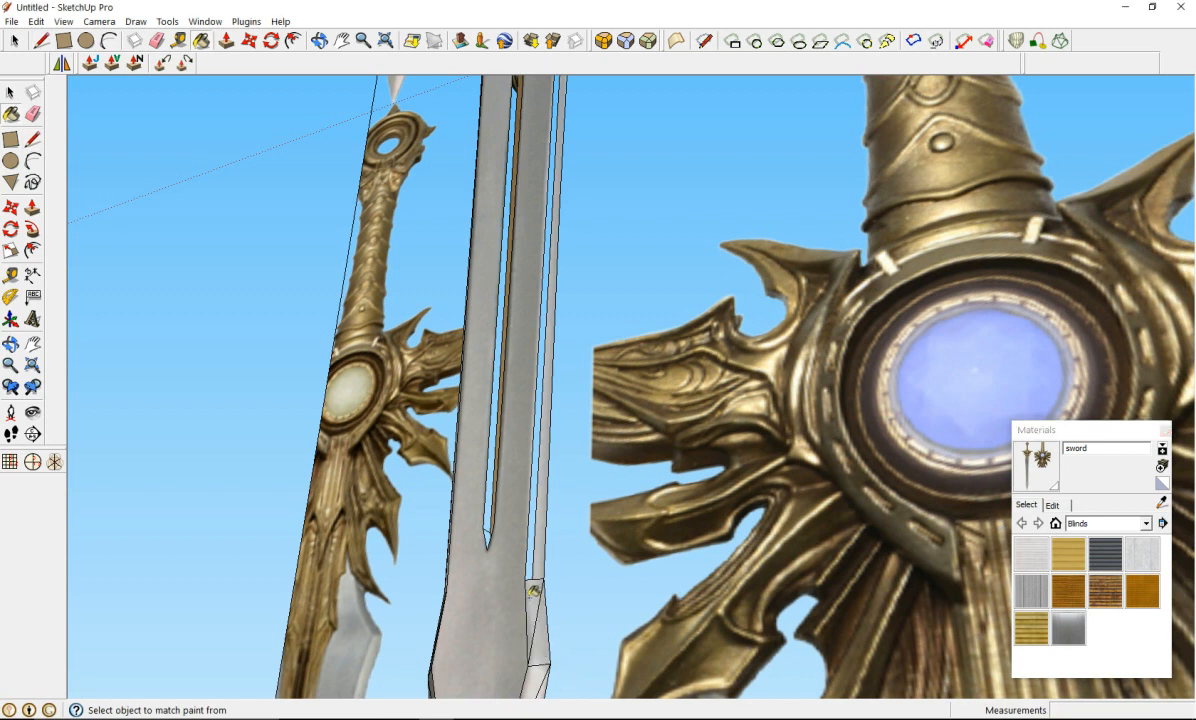
Step: Draw a cross edge about 0.06 m long near the right bevel's upper end, and a diagonal about 3.82 m long down to the straight section's lower inner corner
scroll(531, 598, down, 5)
scroll(531, 598, up, 2)
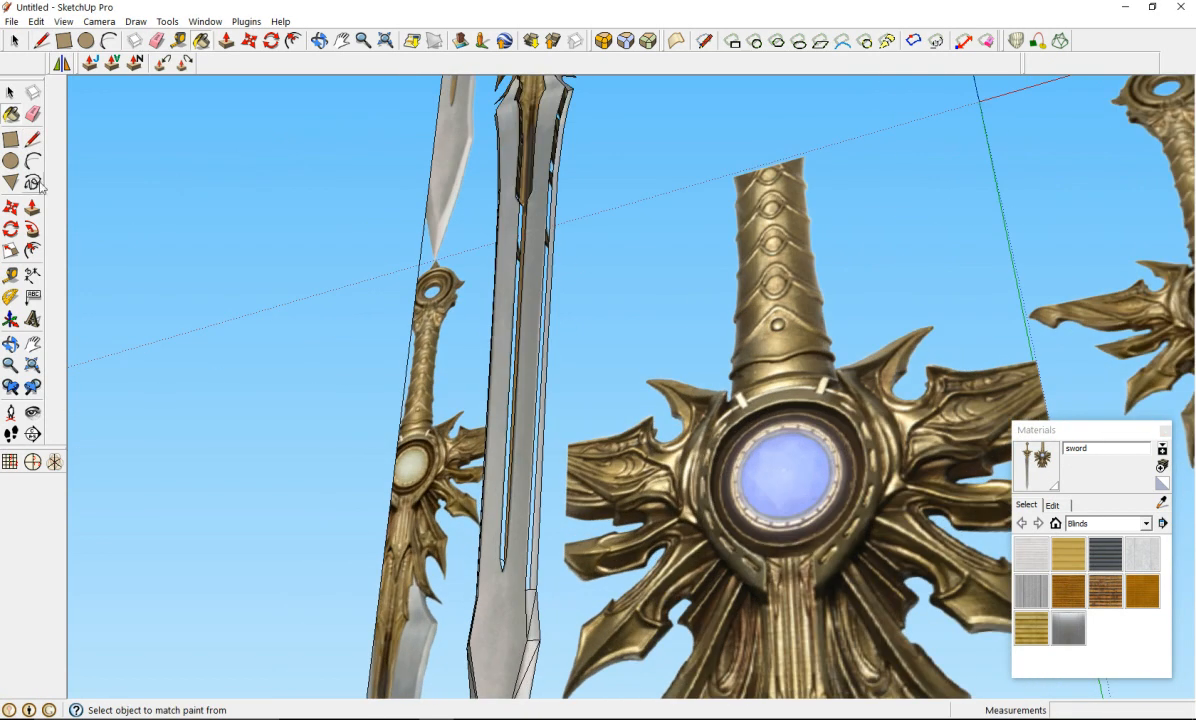
click(36, 142)
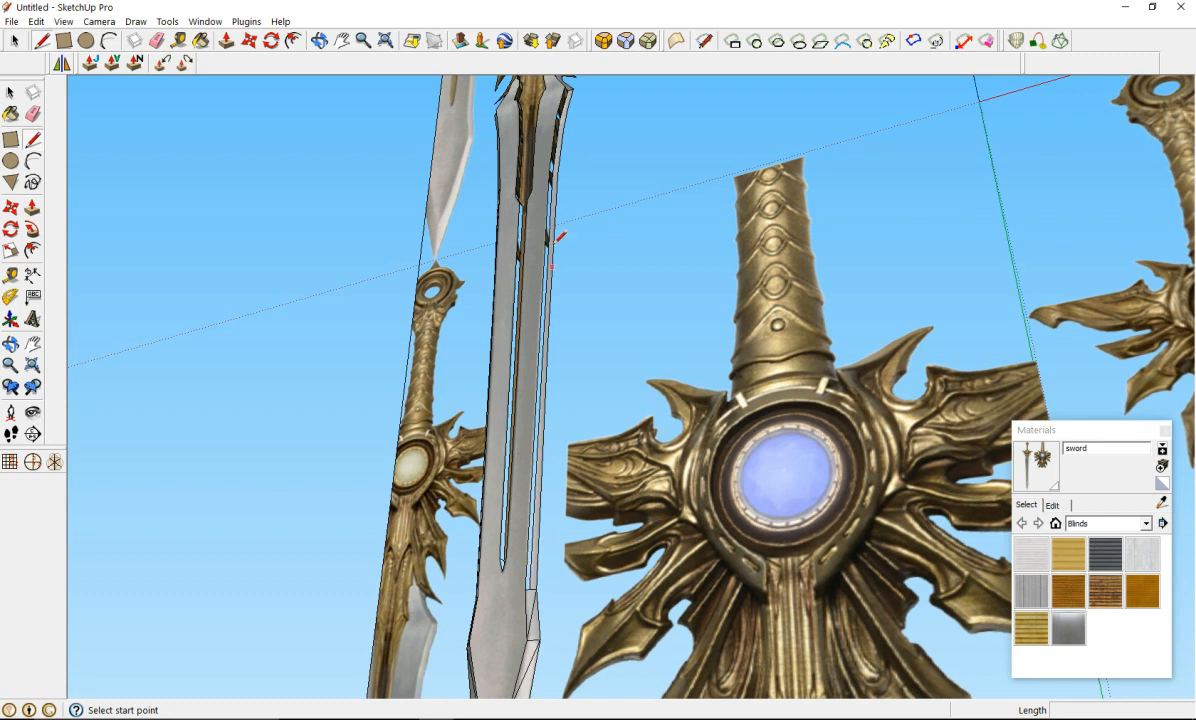
click(553, 163)
click(561, 167)
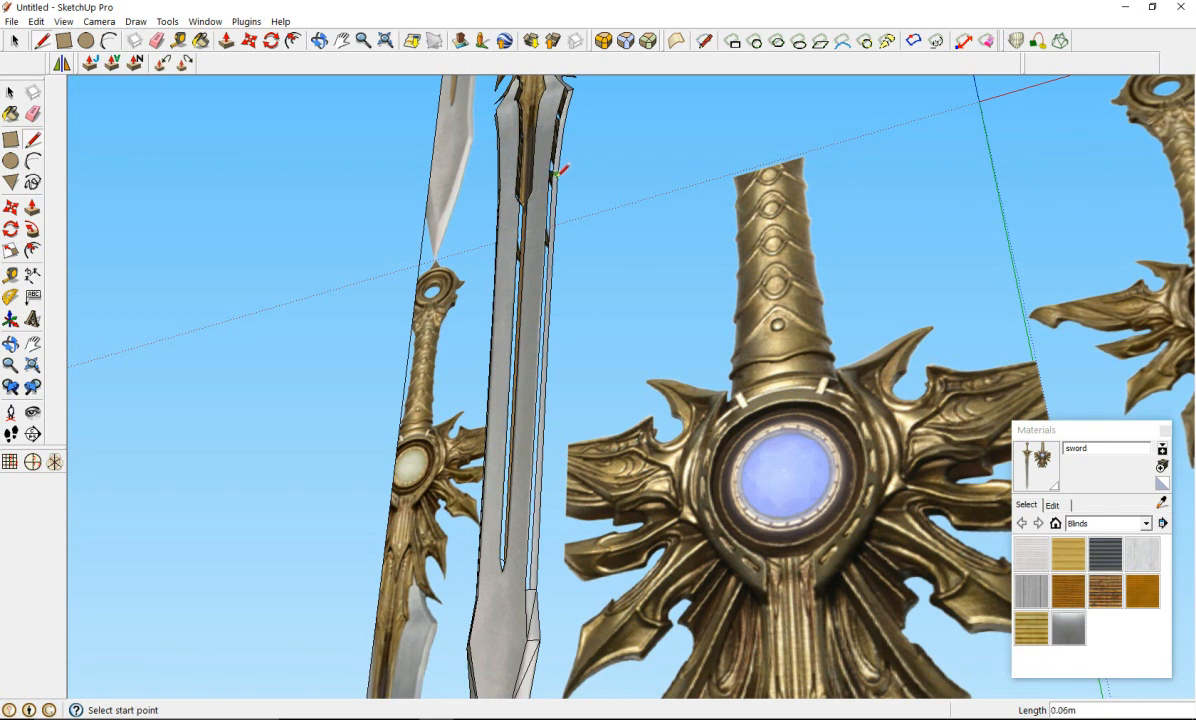
scroll(557, 173, up, 2)
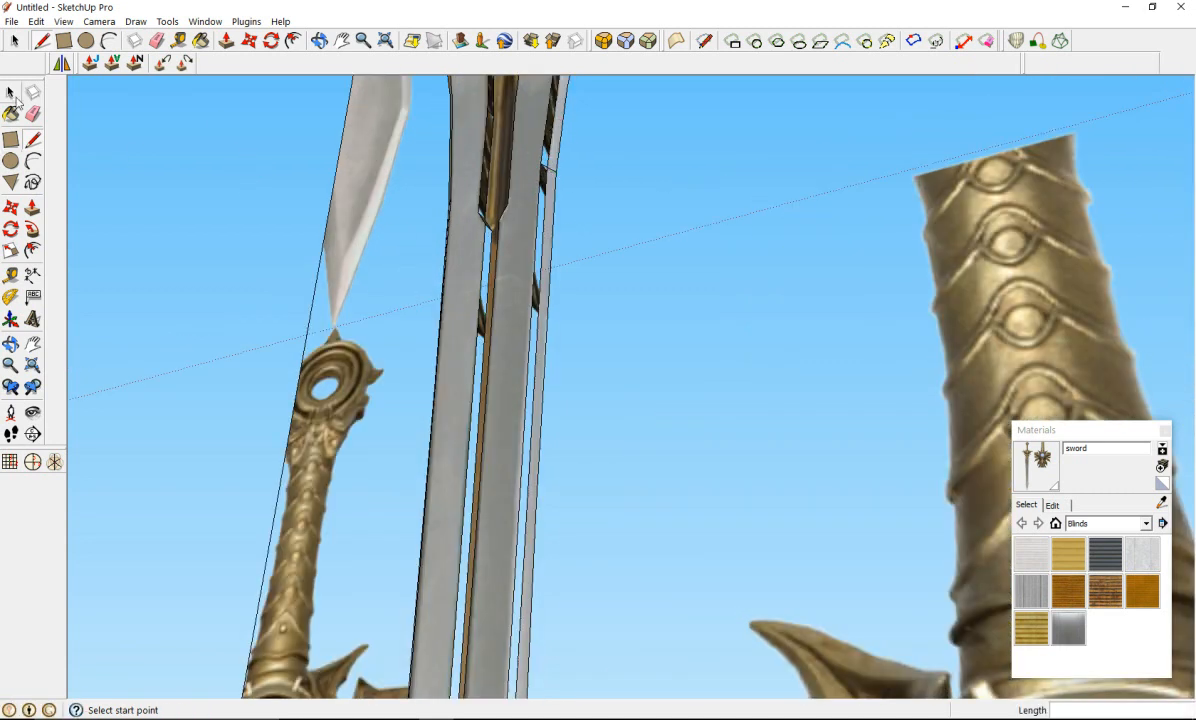
click(557, 163)
scroll(557, 220, down, 5)
scroll(529, 378, up, 5)
scroll(529, 378, up, 2)
click(502, 484)
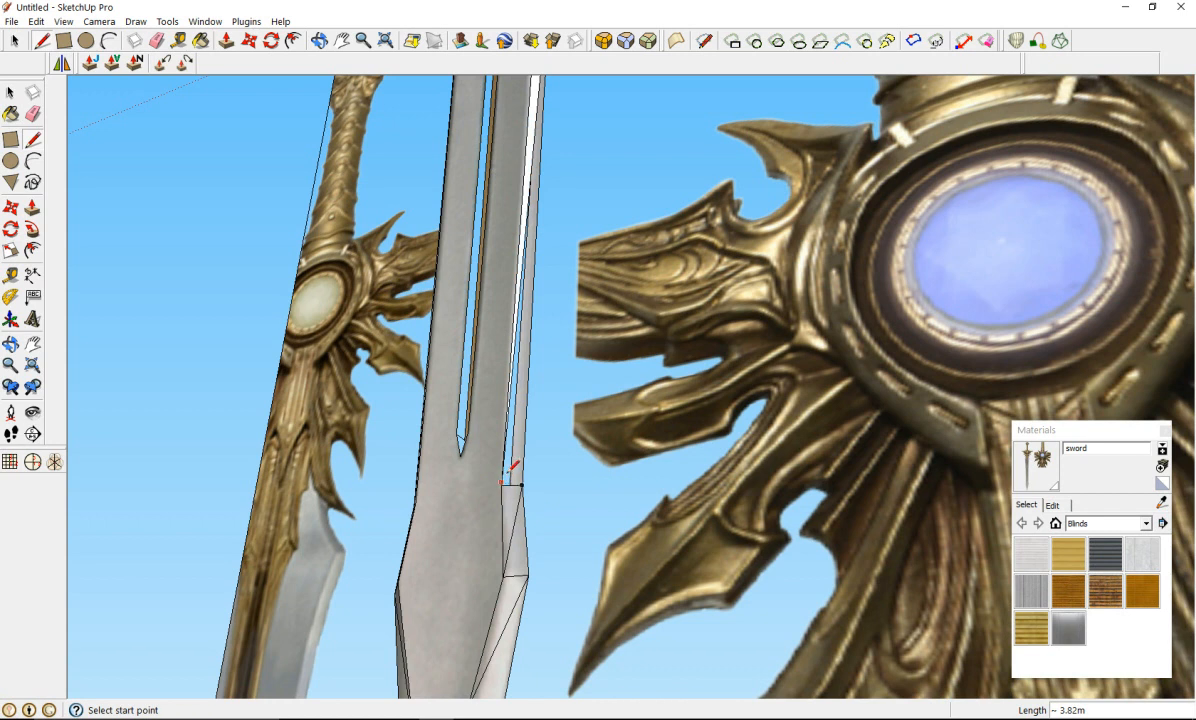
Step: Trace the long right bevel's outer edge from its lower outer corner up to the upper cross edge to fill the remaining face
click(521, 486)
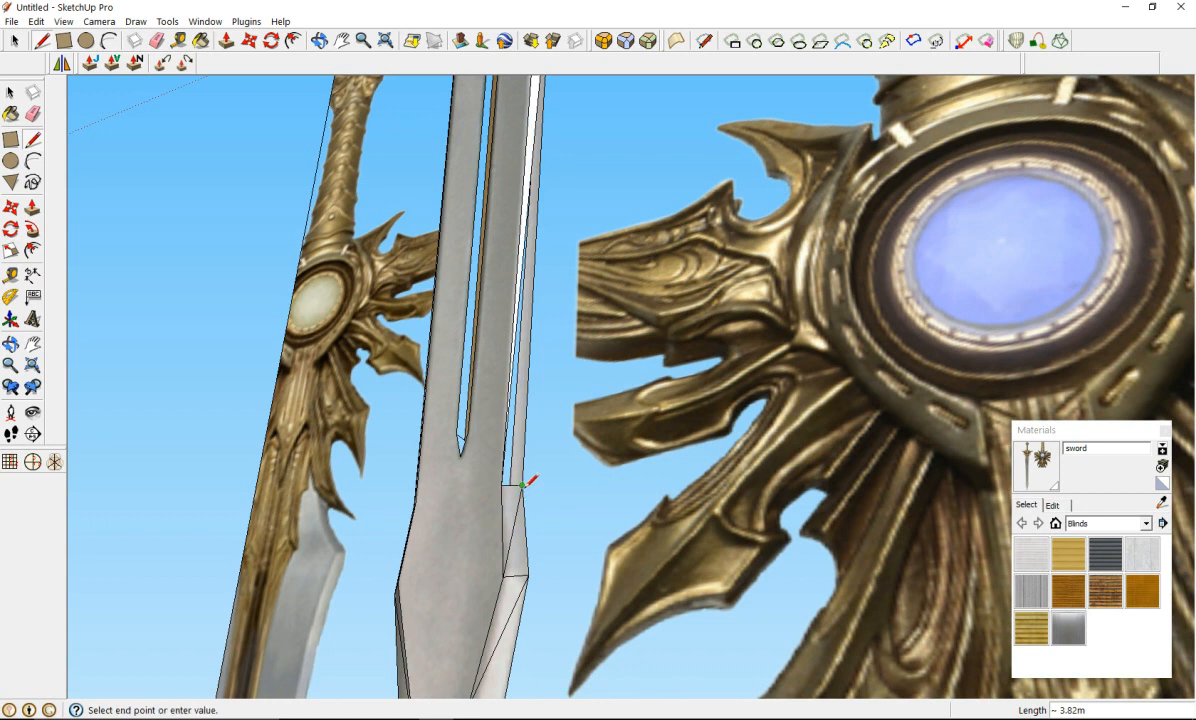
scroll(534, 387, down, 5)
scroll(548, 181, up, 4)
scroll(535, 250, up, 3)
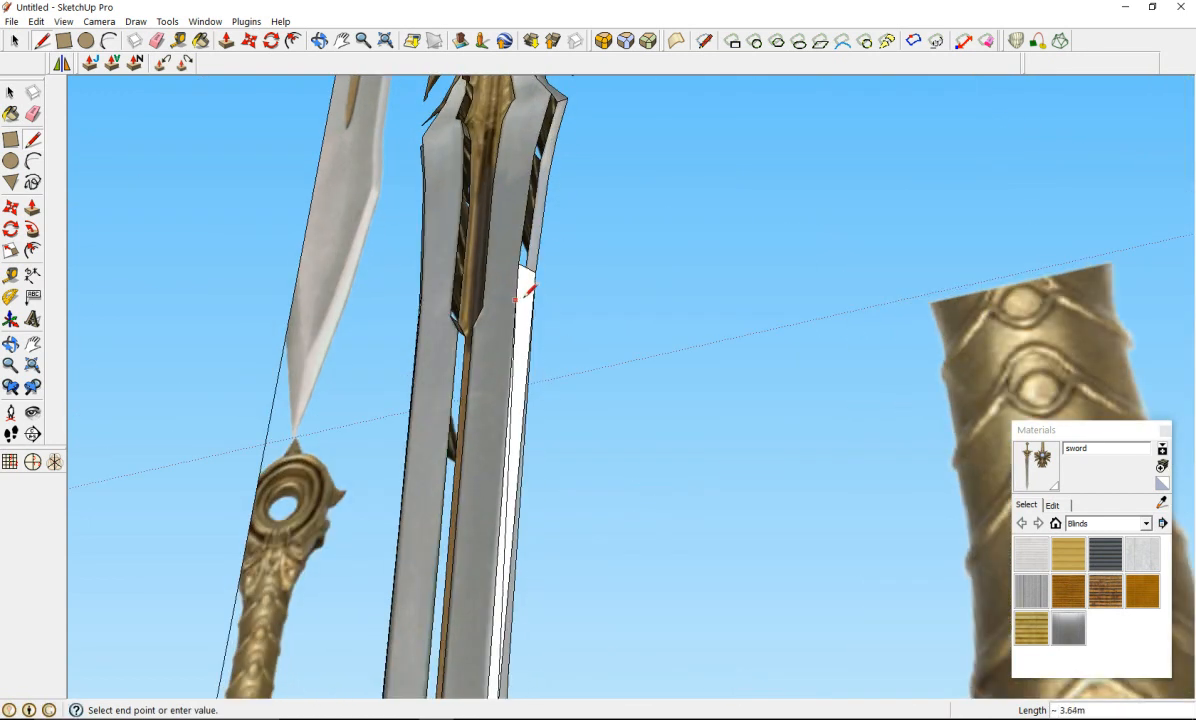
click(548, 265)
Step: Paint the long straight right bevel faces with the sword material
scroll(538, 272, down, 3)
scroll(534, 400, up, 5)
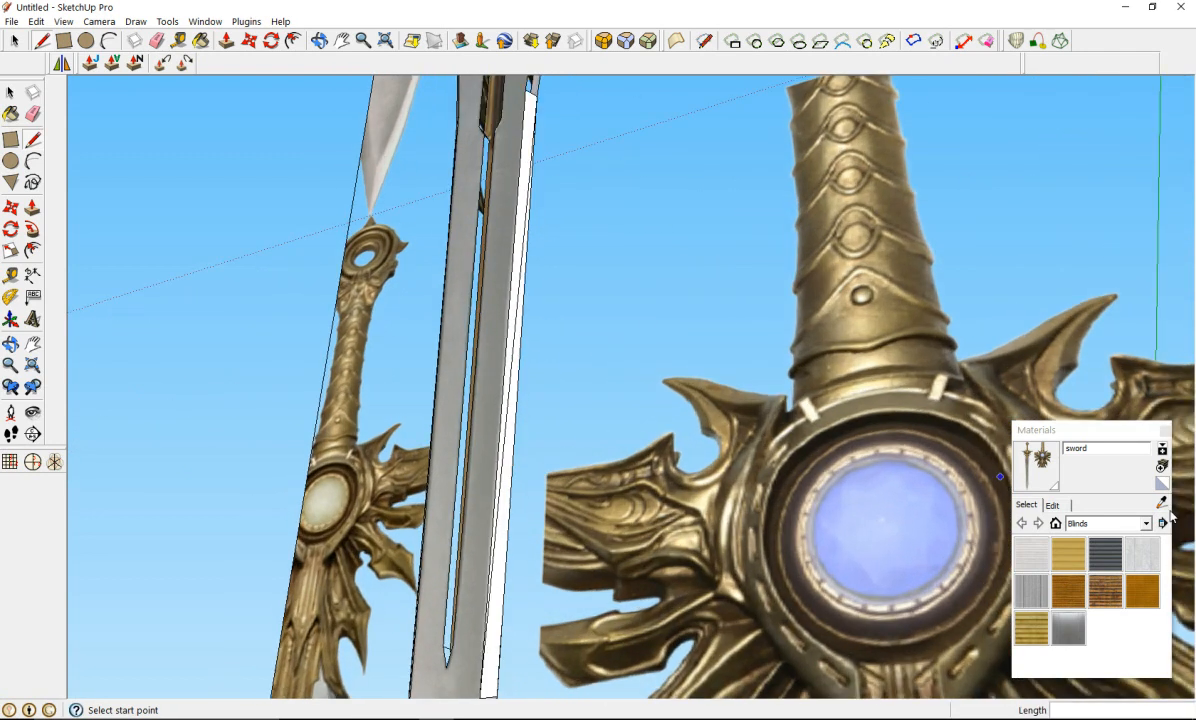
click(1026, 464)
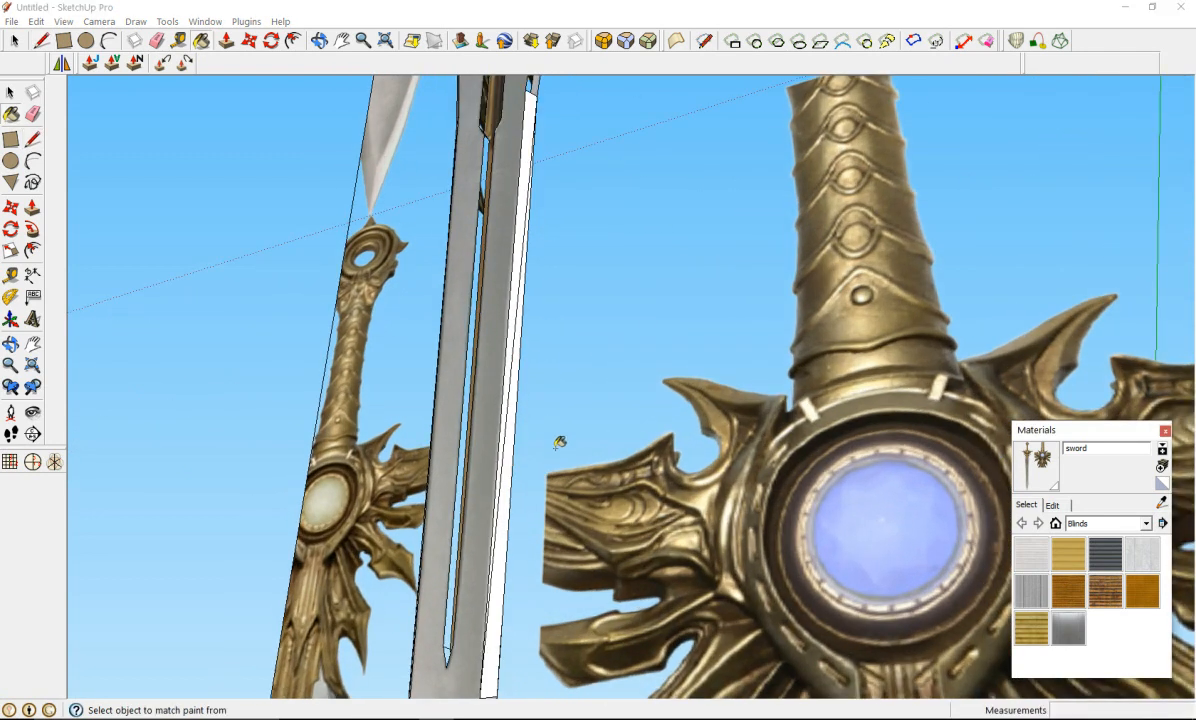
click(506, 459)
click(479, 355)
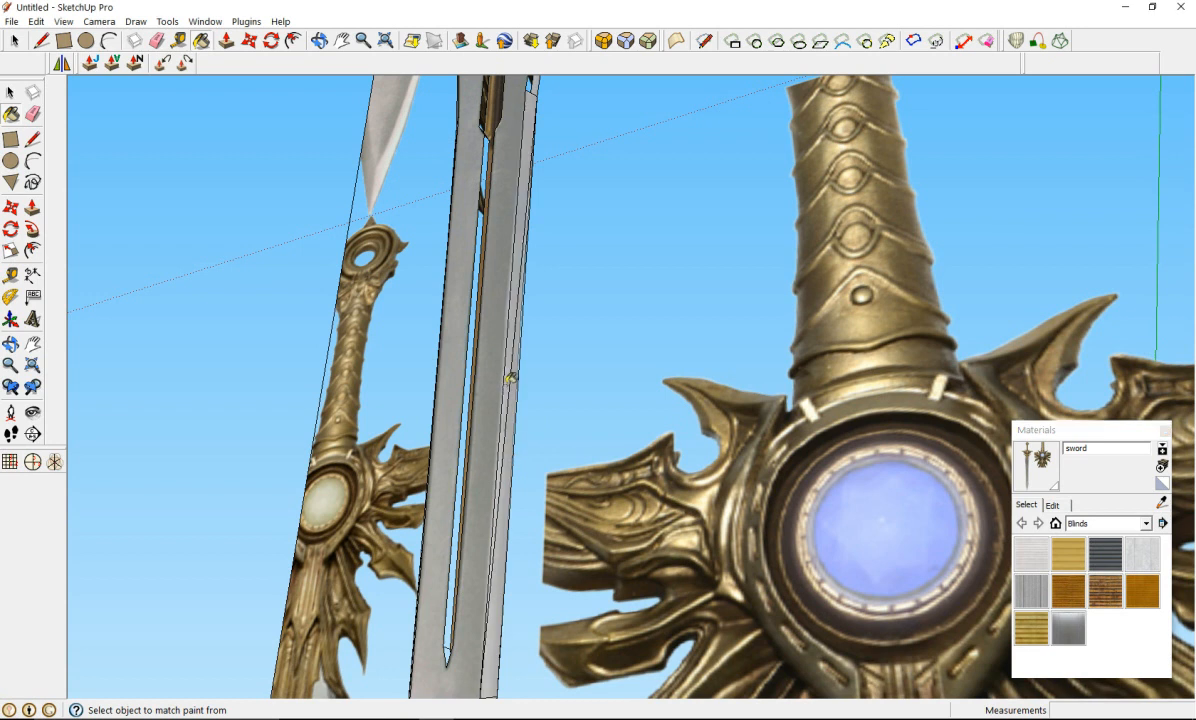
Step: Draw an edge about 3.06 m long from the long left bevel's lower outer corner up to the outline beside the small triangular facets
scroll(480, 360, down, 4)
scroll(490, 380, up, 4)
middle_drag(493, 381, 558, 408)
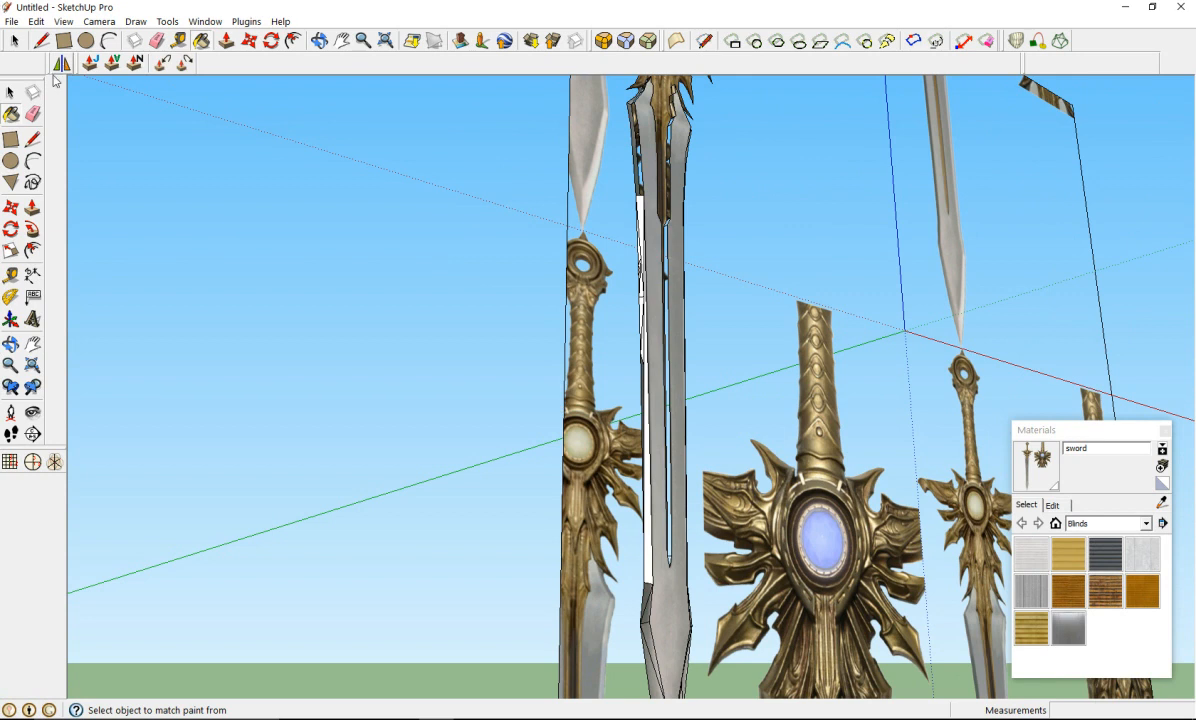
click(31, 140)
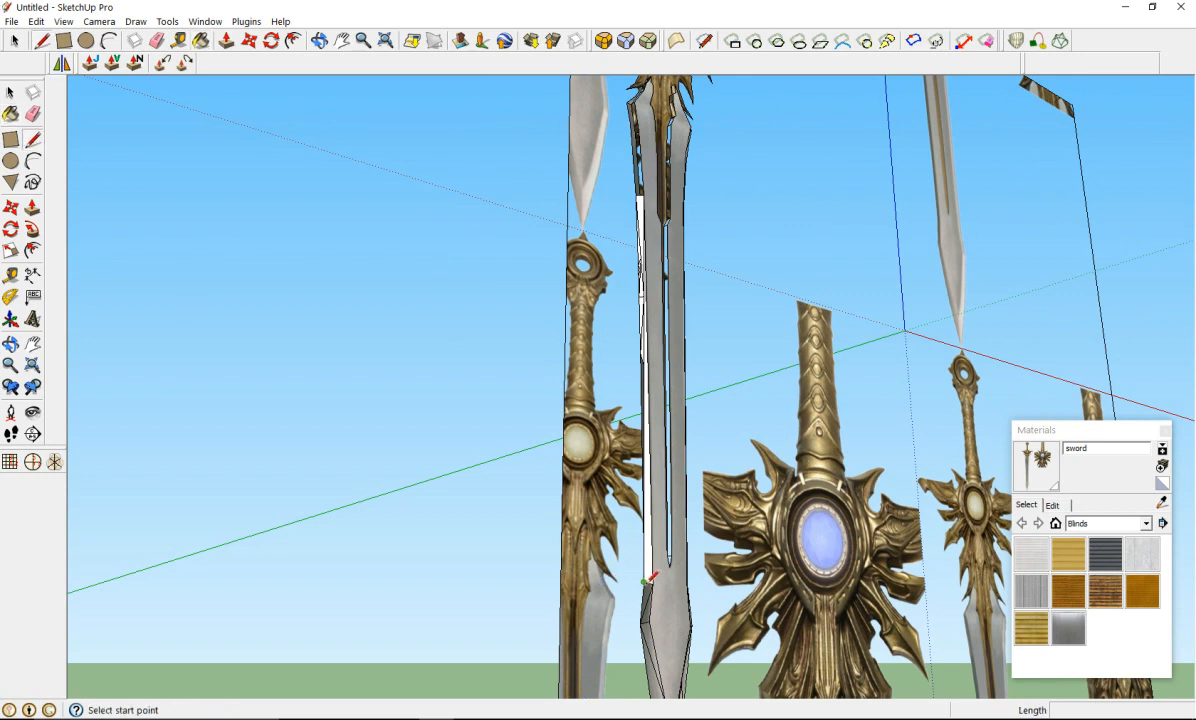
click(645, 581)
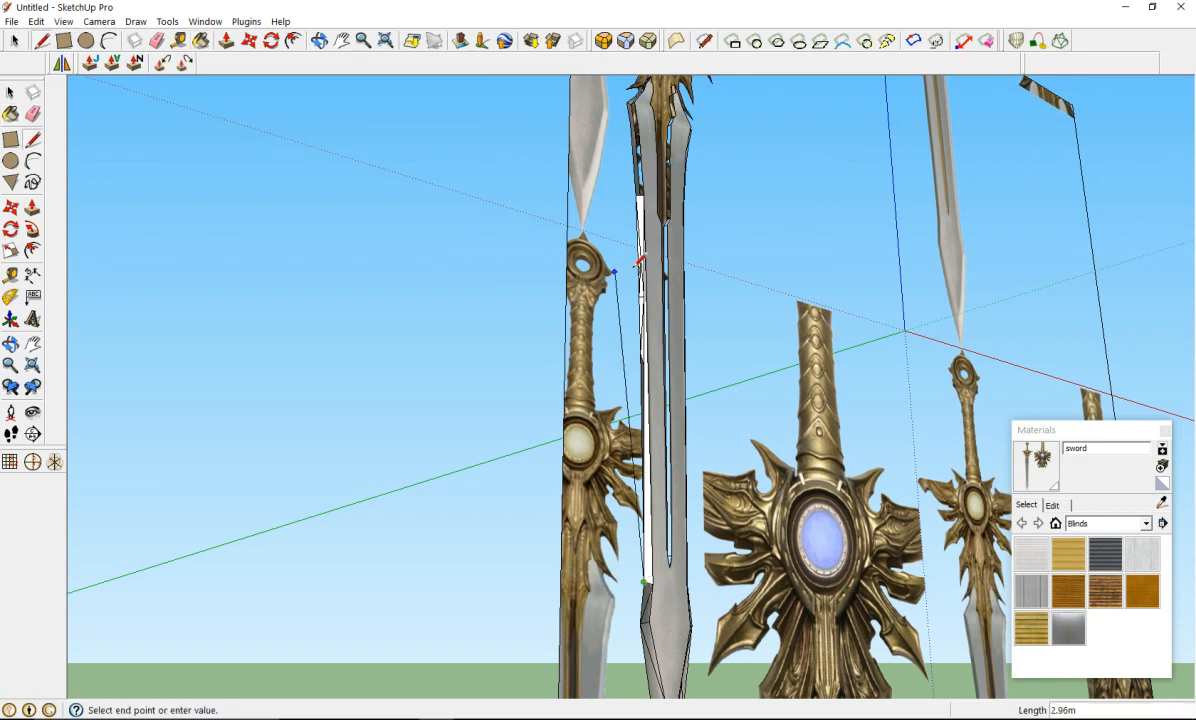
scroll(627, 281, up, 5)
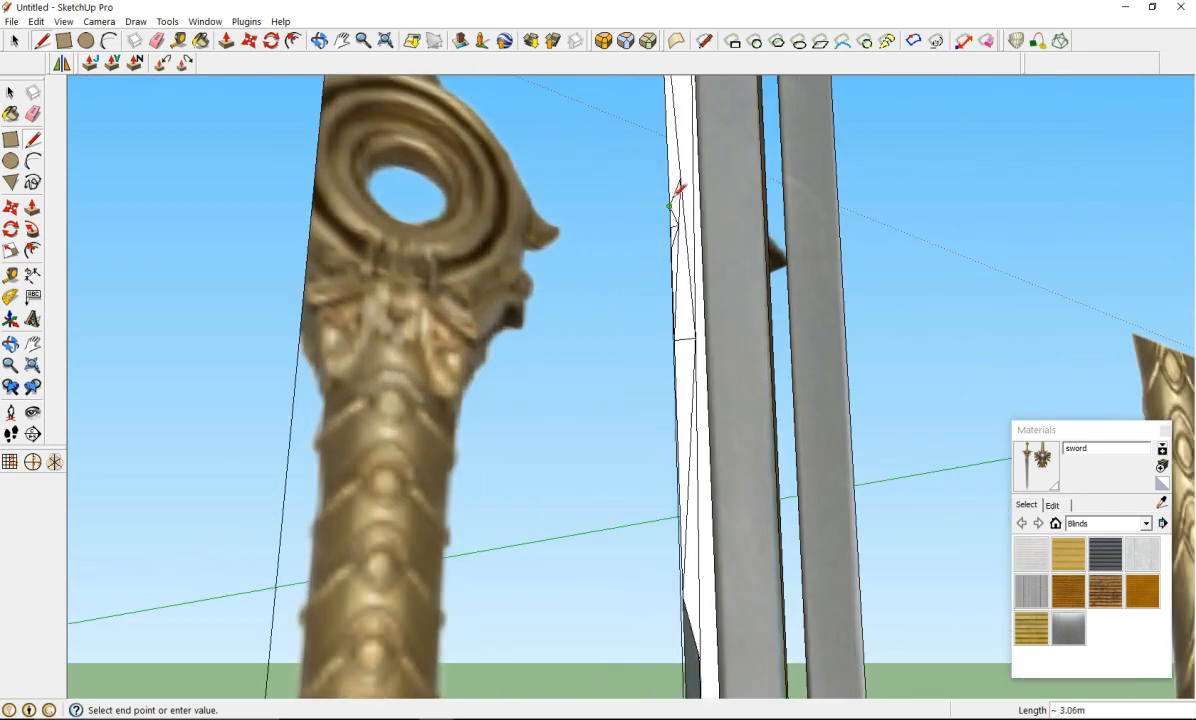
click(669, 206)
Step: Close the open lower part of the left bevel with an edge about 2.16 m long along the outline down to its lower outer corner
scroll(679, 240, down, 3)
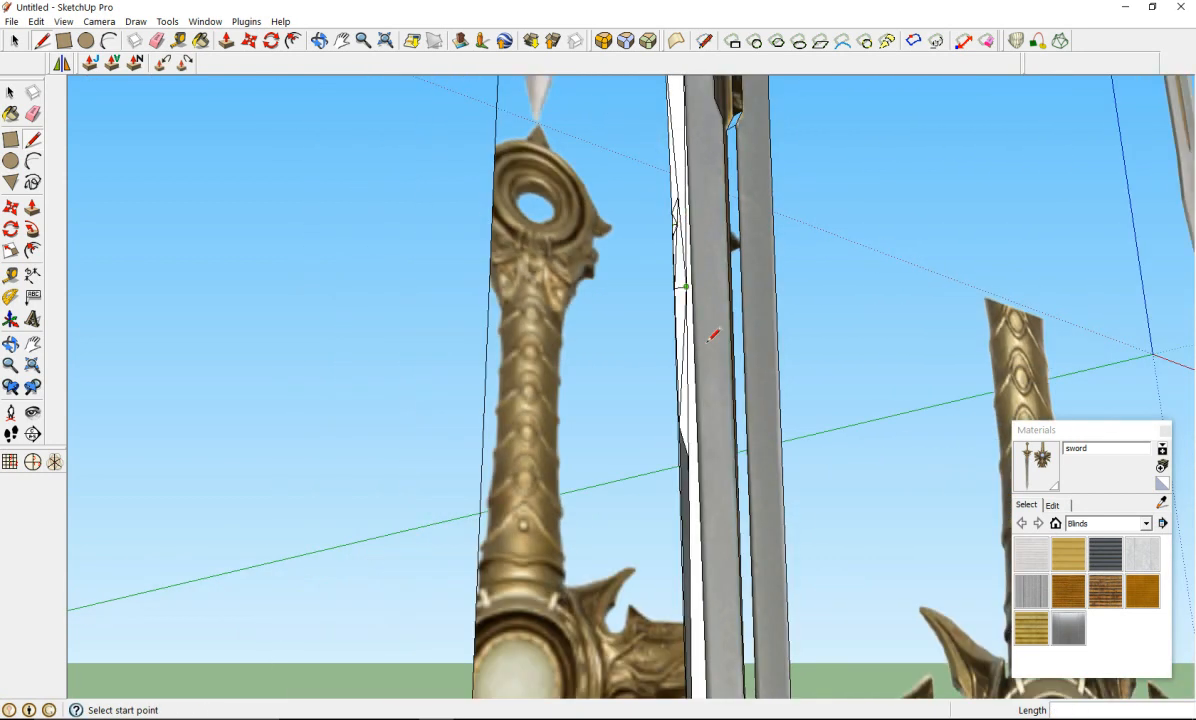
scroll(696, 424, up, 1)
mouse_move(692, 423)
middle_down()
mouse_move(583, 427)
mouse_move(542, 449)
mouse_move(643, 432)
middle_up()
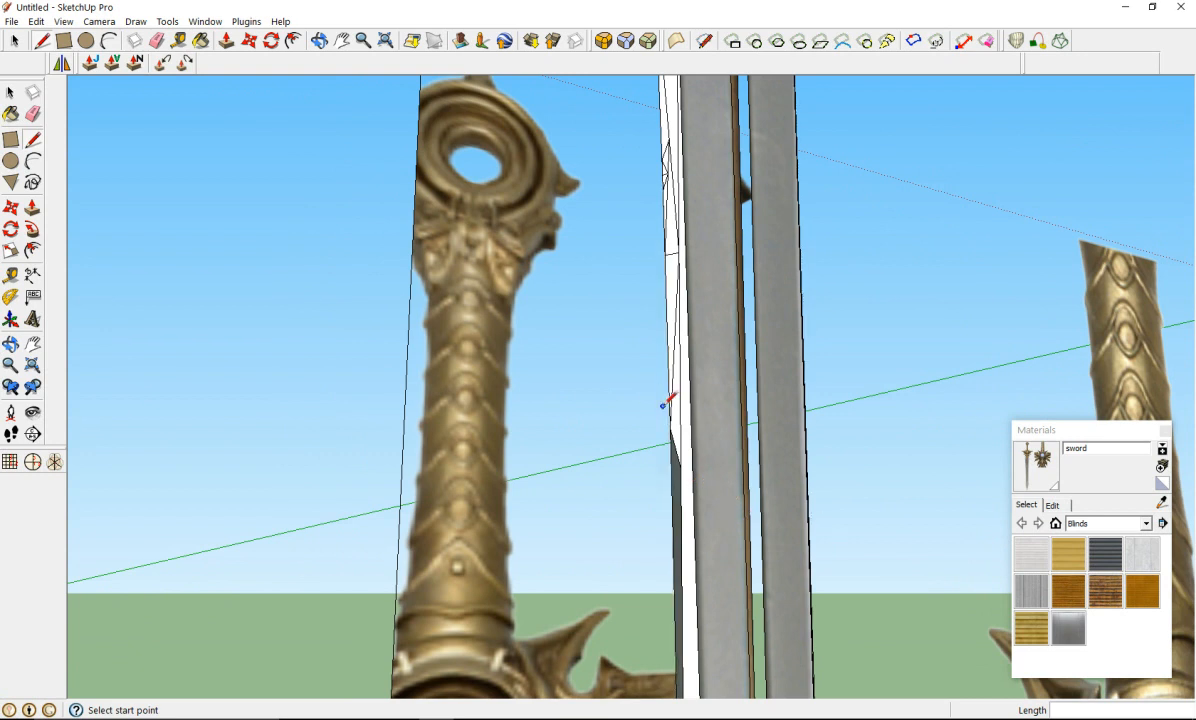
click(670, 428)
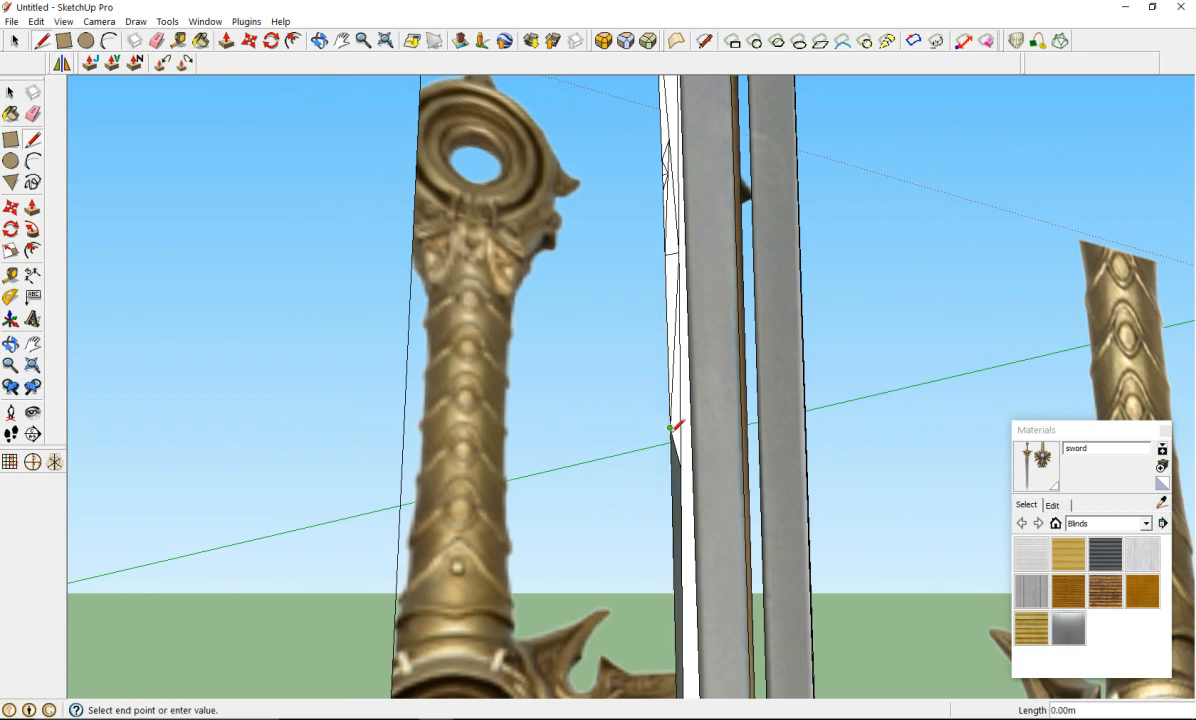
scroll(673, 438, down, 3)
scroll(685, 540, up, 5)
scroll(660, 620, down, 3)
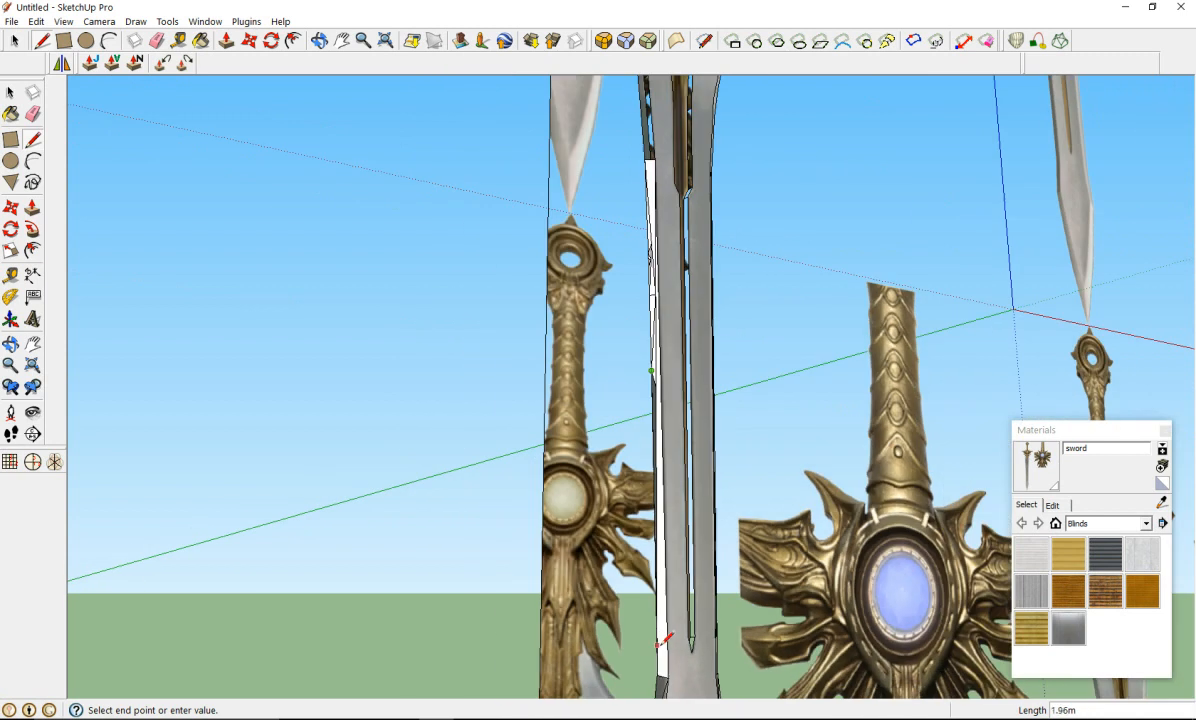
click(659, 674)
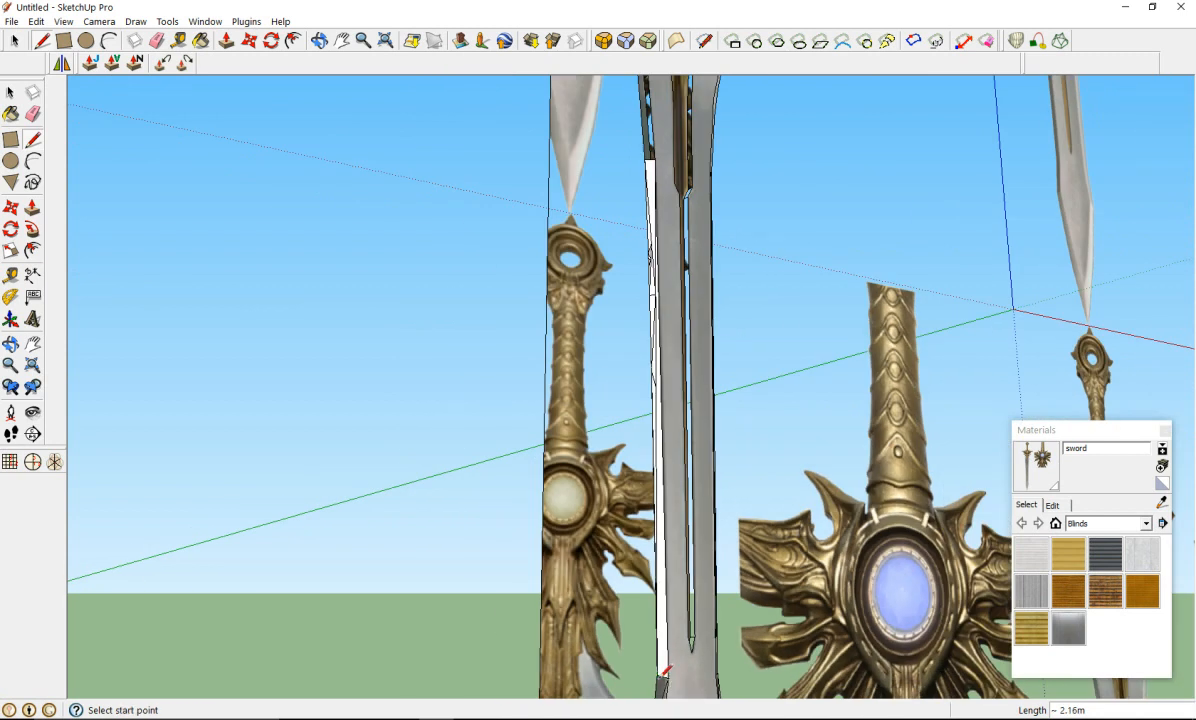
Step: Paint the long left bevel faces, including the small triangular facets, with the sword material
scroll(653, 367, up, 3)
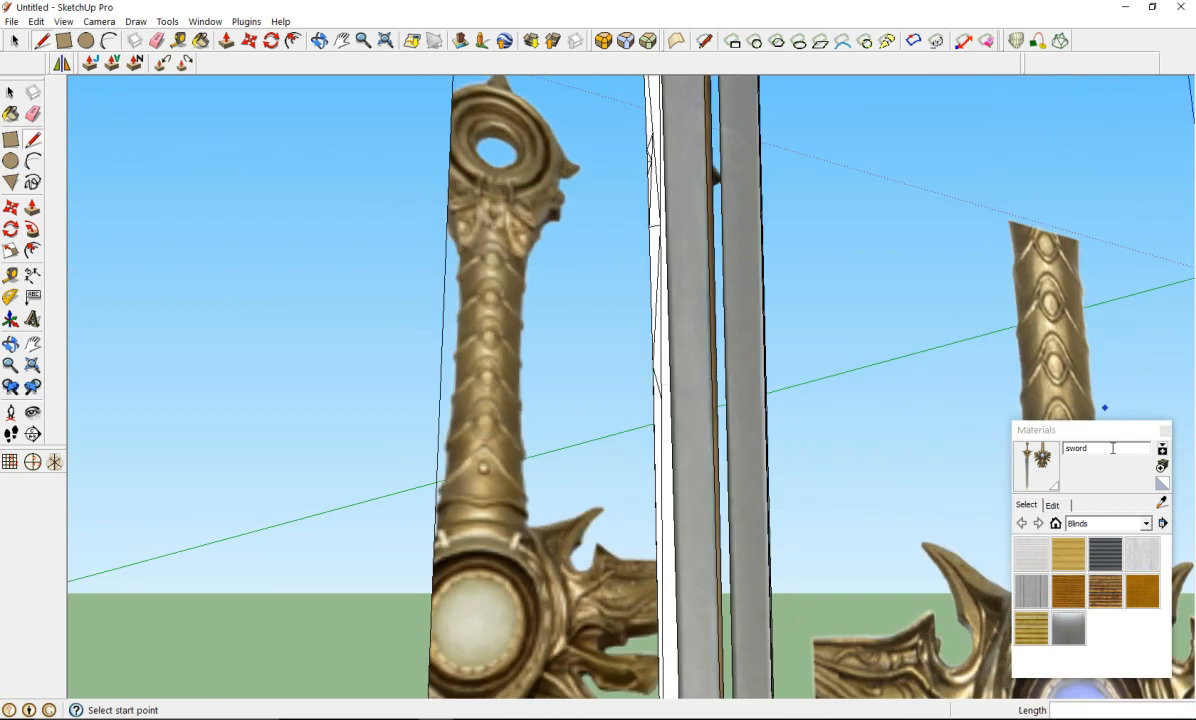
click(1040, 466)
click(668, 373)
click(660, 334)
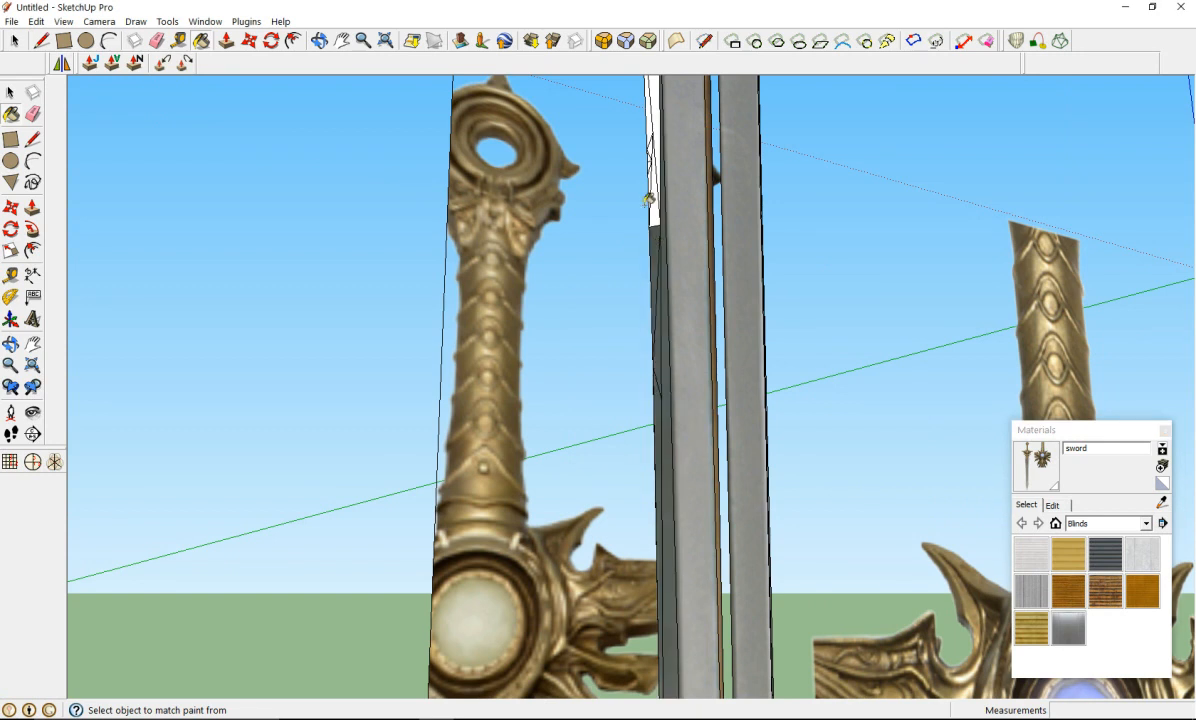
click(656, 168)
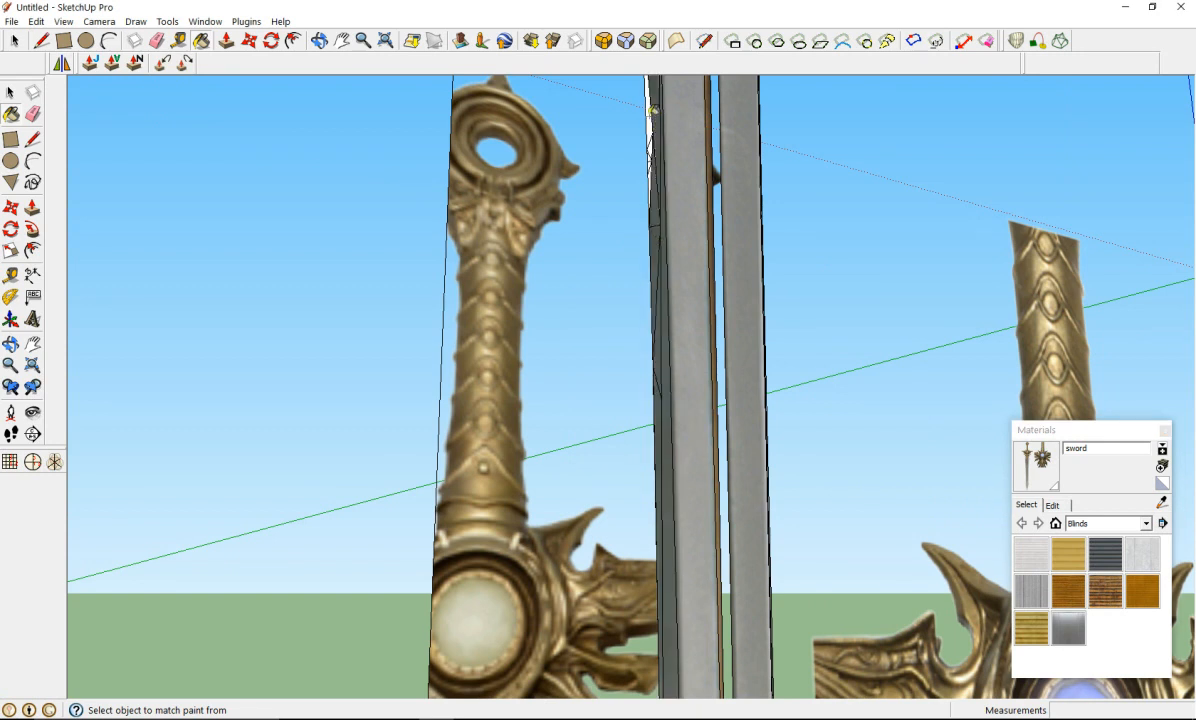
scroll(655, 140, up, 4)
click(649, 181)
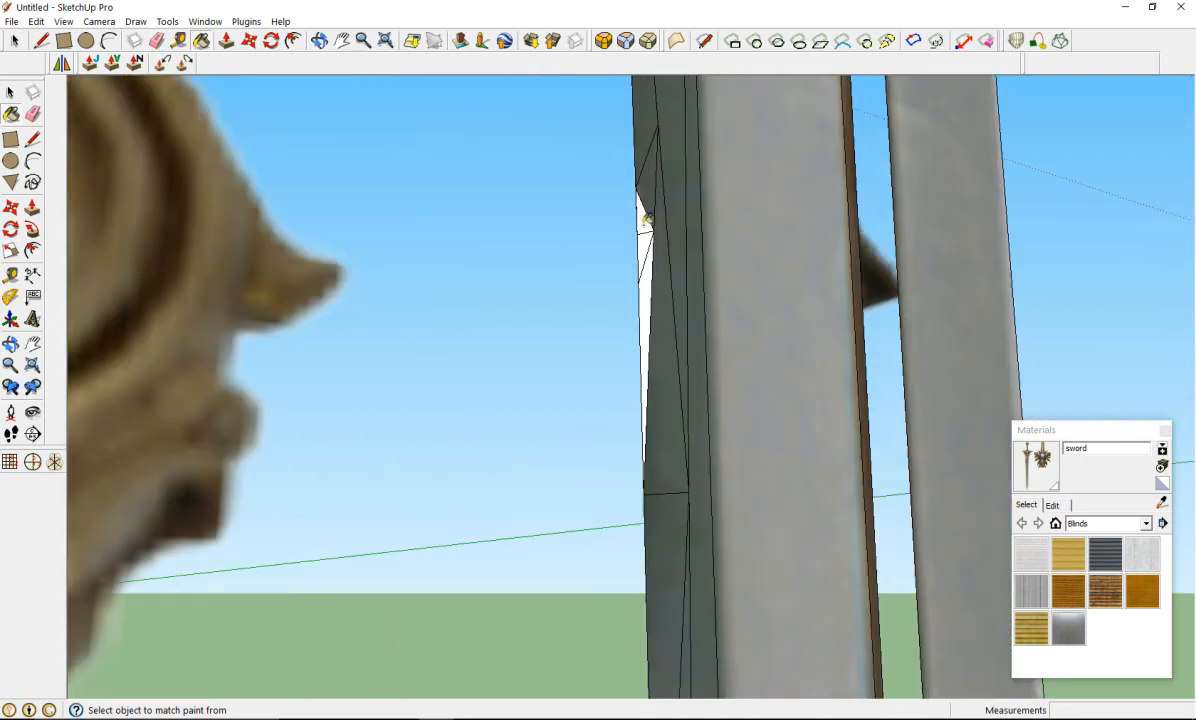
click(667, 270)
scroll(667, 270, down, 5)
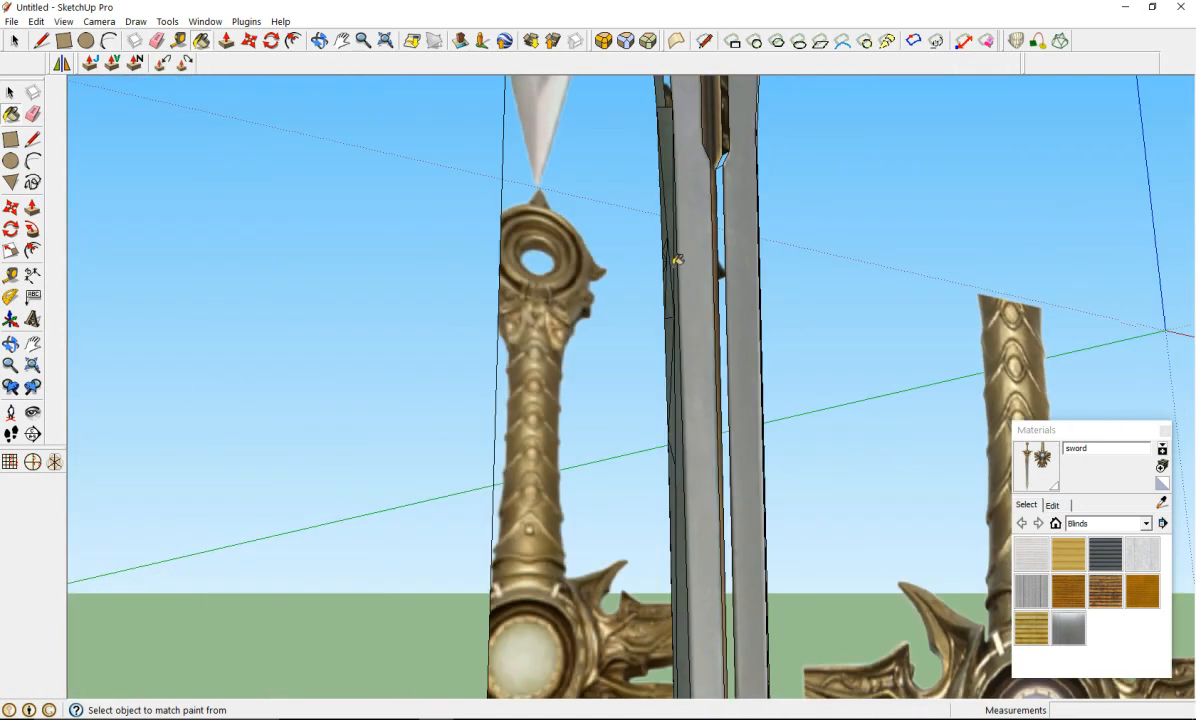
Step: Draw an edge across the open right bevel at the blade's widest point, from the inner corner to the outer corner
scroll(719, 251, up, 3)
scroll(719, 251, up, 2)
middle_drag(507, 318, 224, 411)
scroll(513, 297, up, 5)
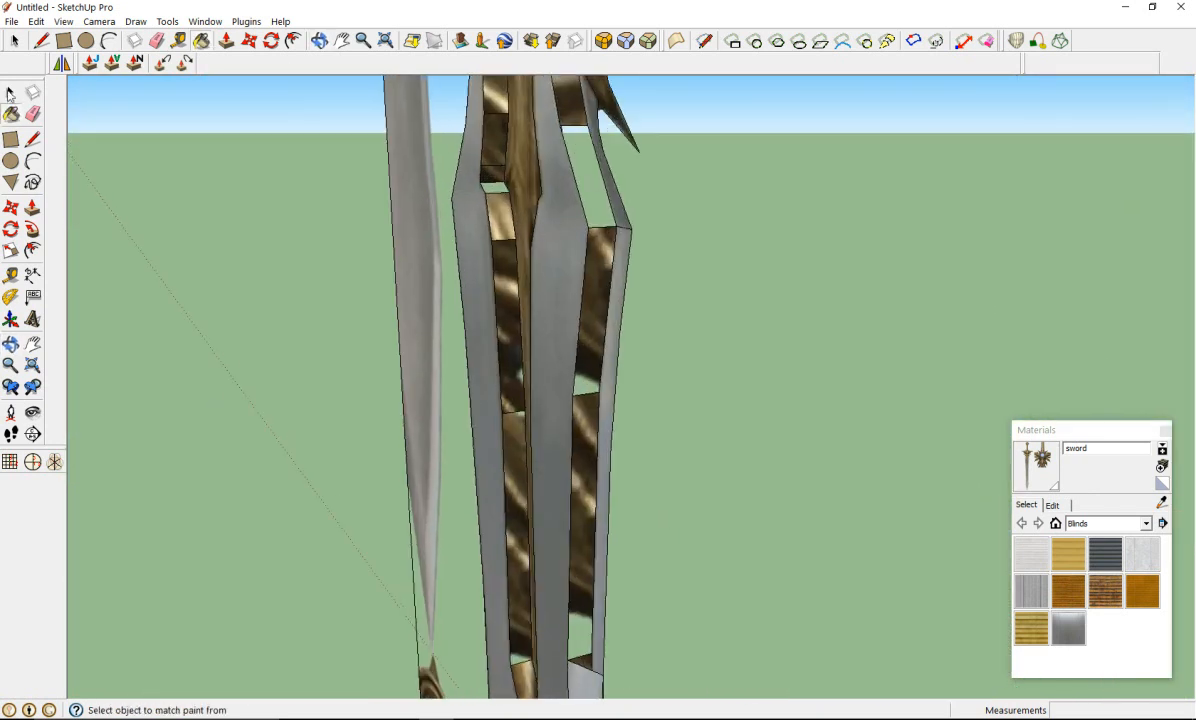
click(33, 139)
click(588, 227)
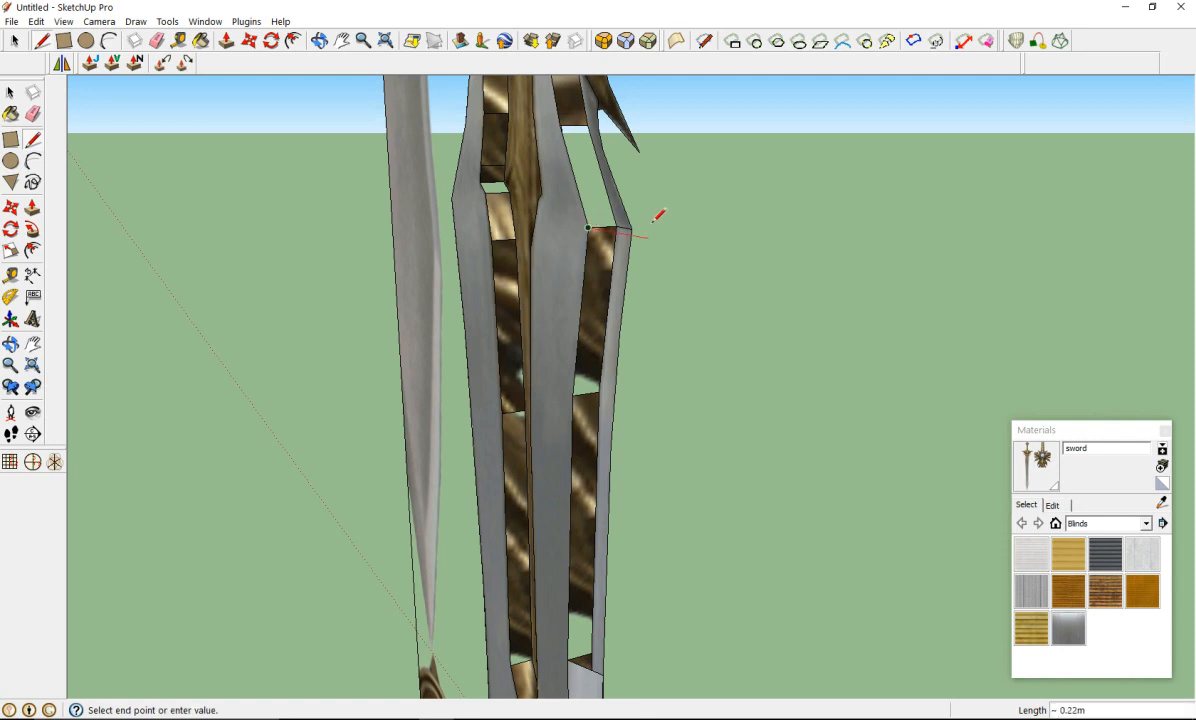
click(631, 229)
scroll(588, 227, down, 2)
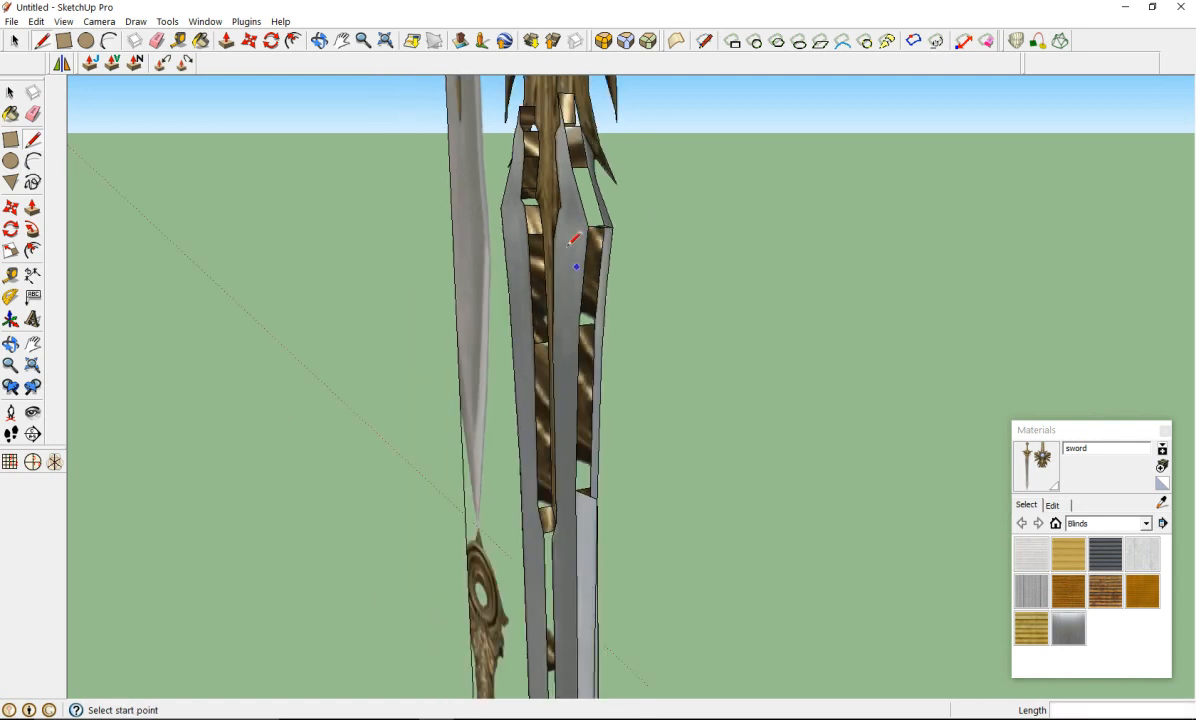
click(590, 227)
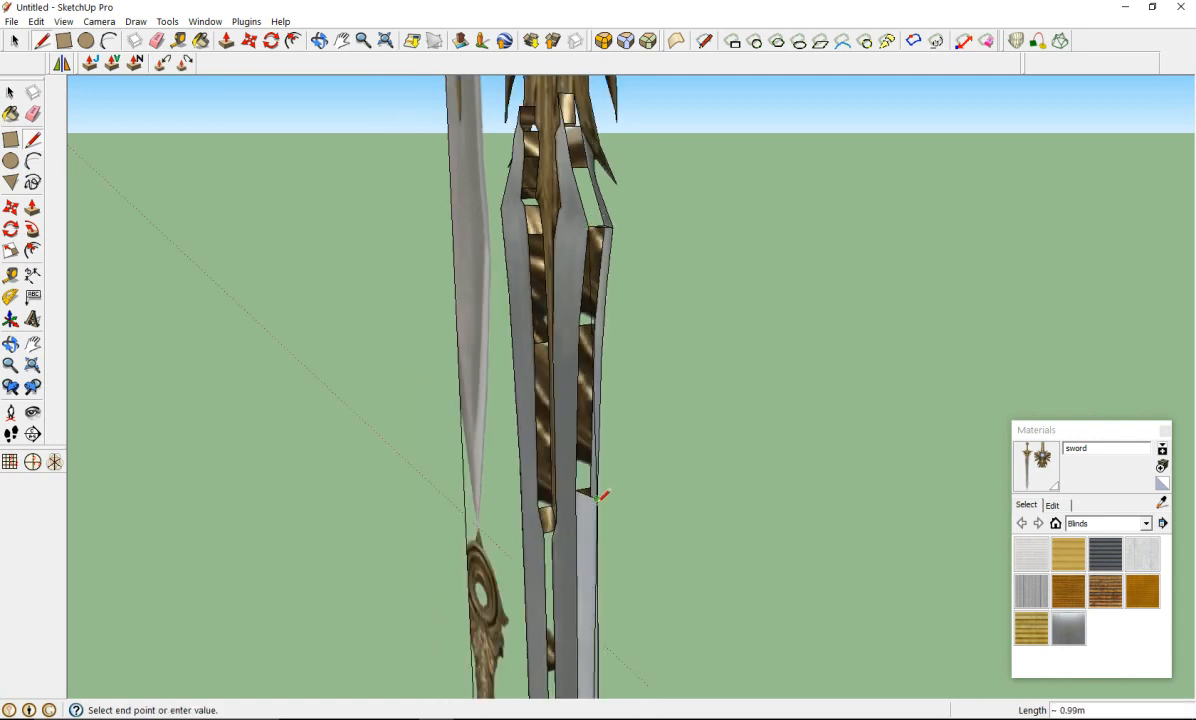
scroll(560, 471, up, 2)
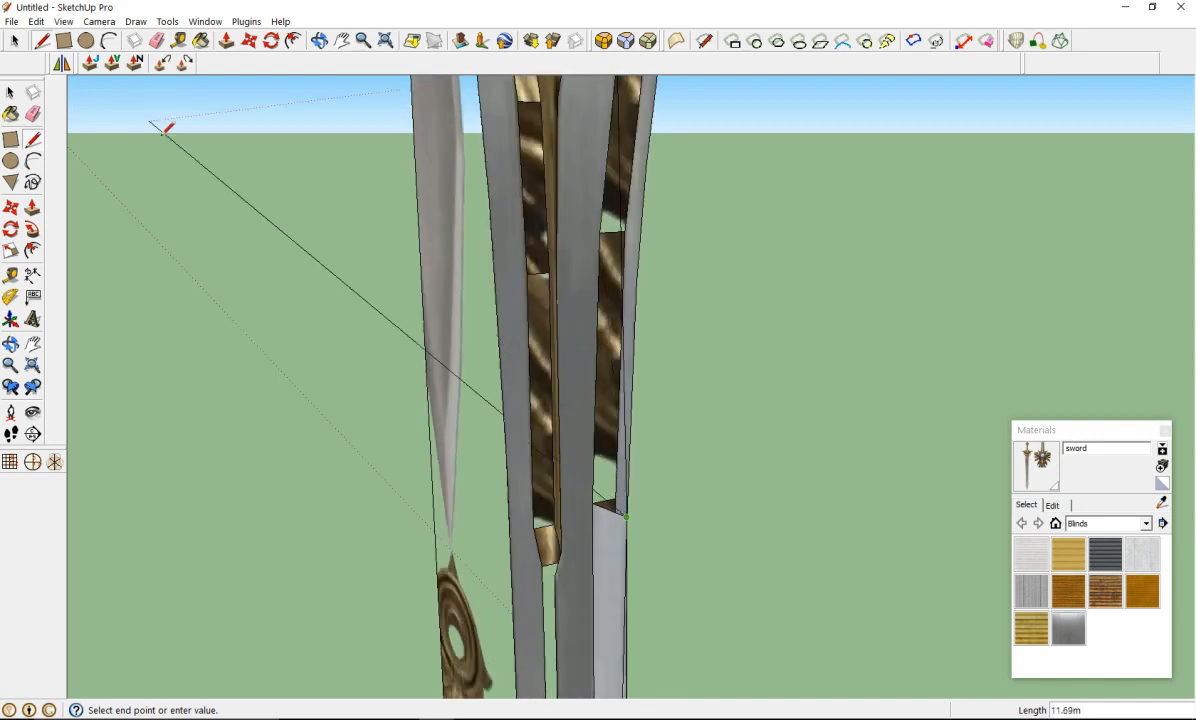
key(Escape)
Step: Try to close the lower part of the right bevel with a short cross edge and a diagonal about 0.65 m long
click(599, 231)
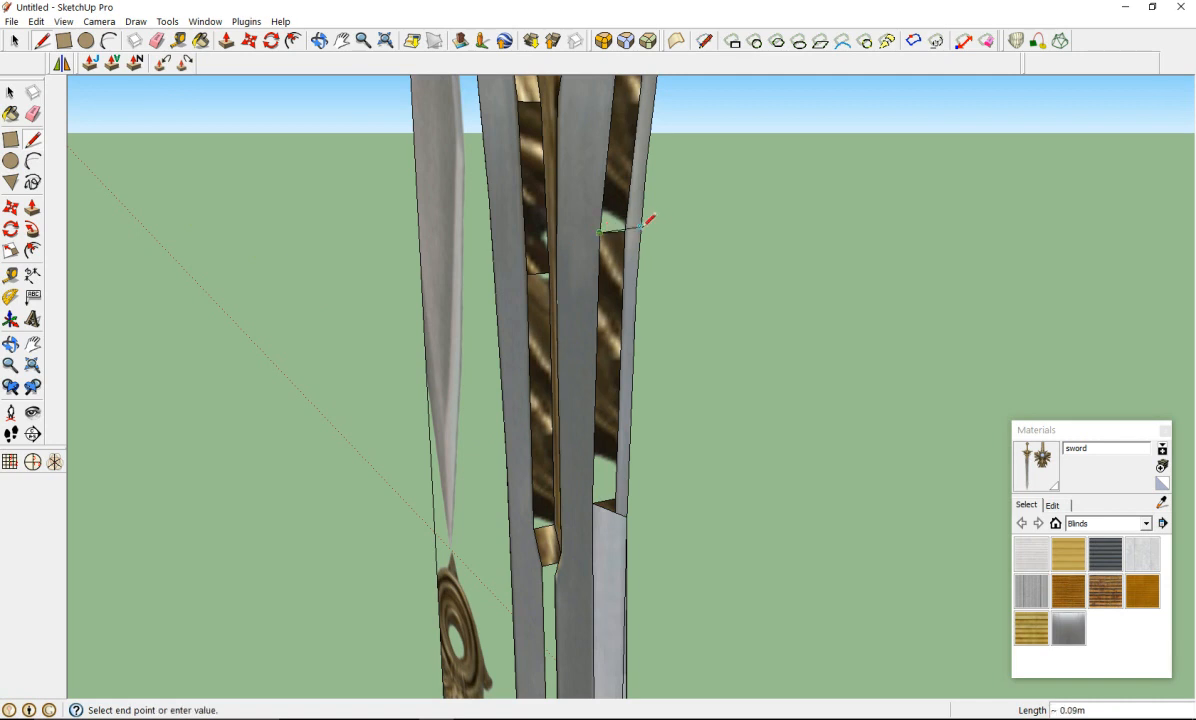
click(641, 226)
click(594, 502)
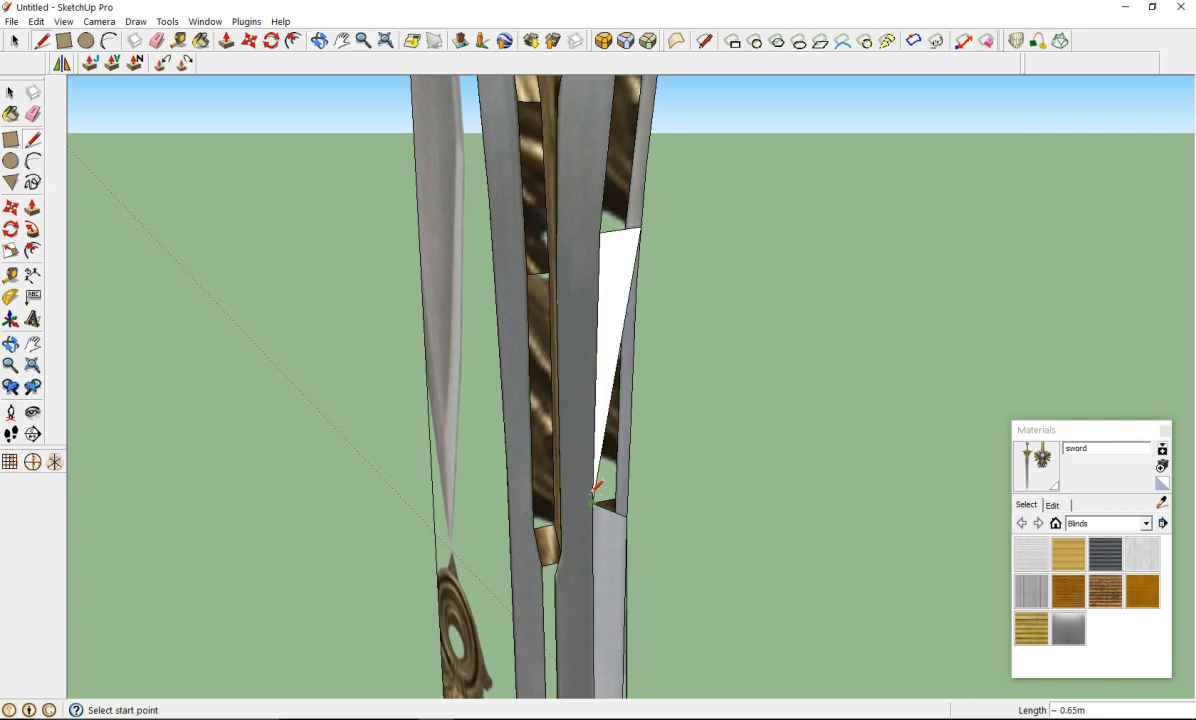
click(626, 517)
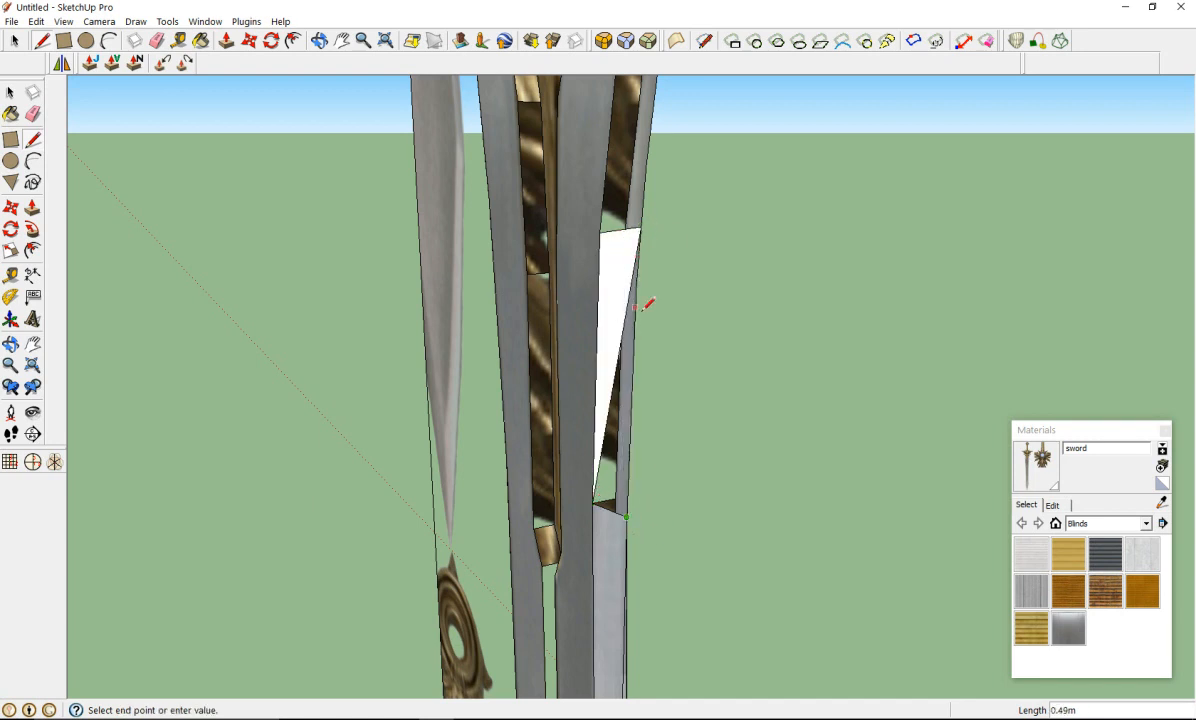
mouse_move(622, 334)
middle_down()
mouse_move(825, 347)
mouse_move(836, 232)
middle_up()
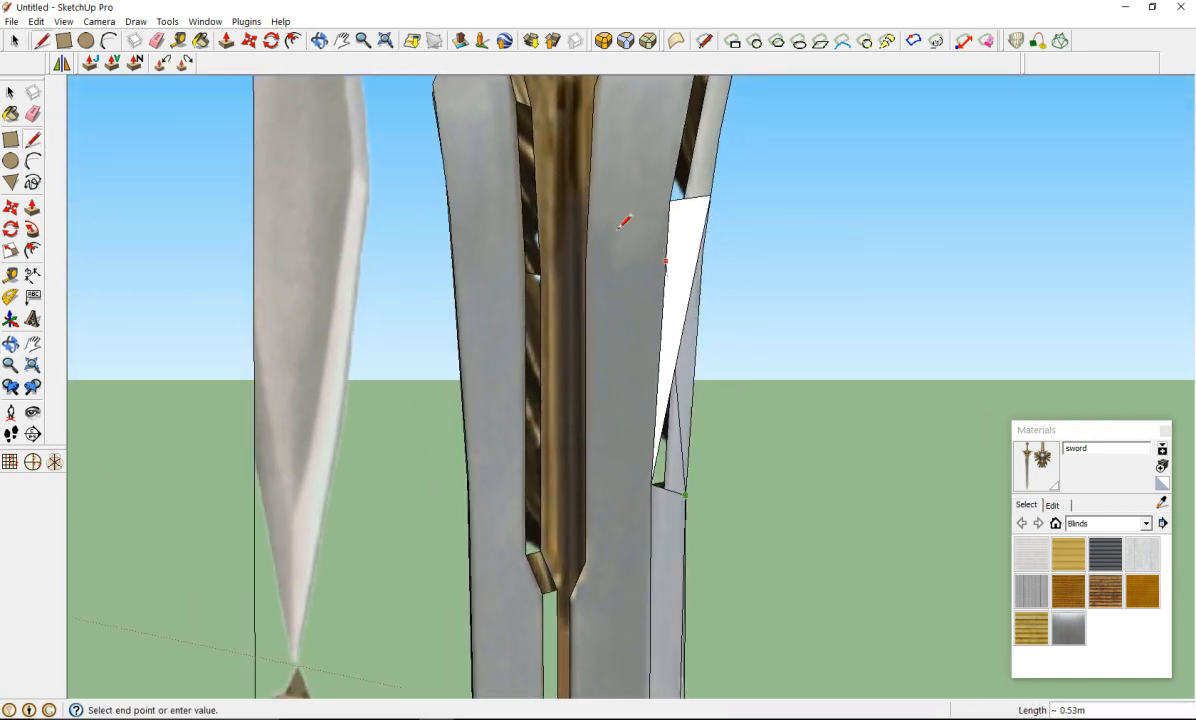
click(580, 182)
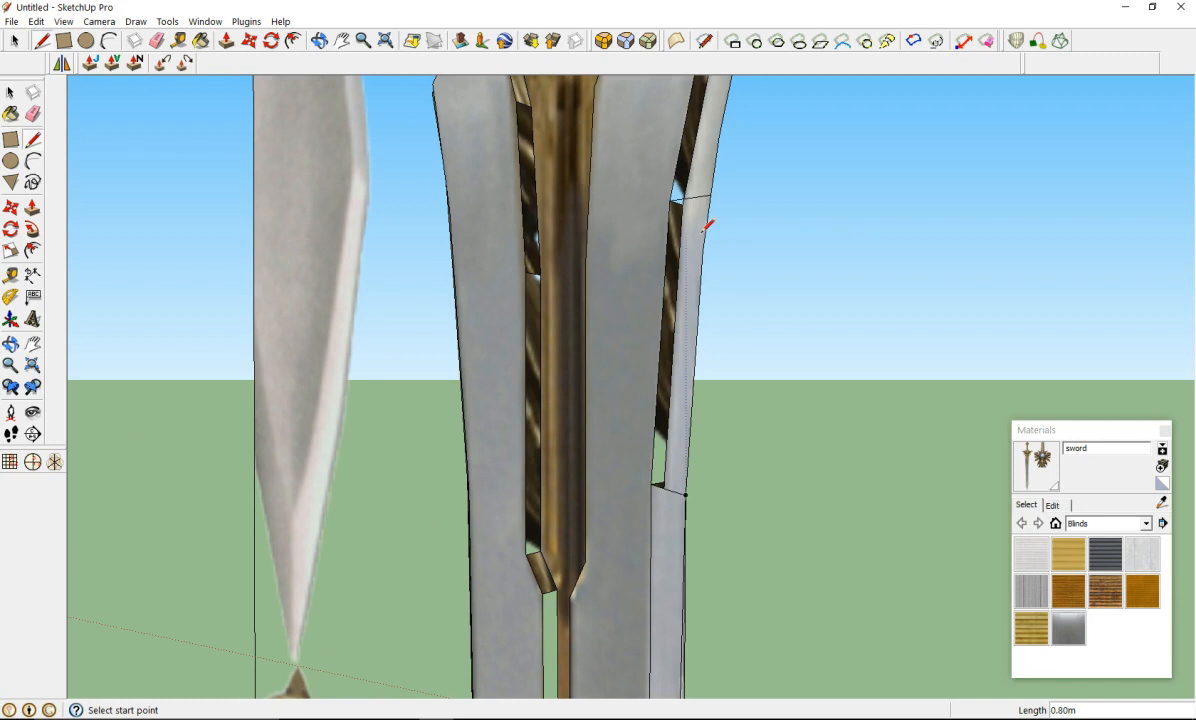
Step: Close the lower part of the right bevel with two triangular facets, using sloping edges about 0.13 m and 0.52 m long
click(702, 251)
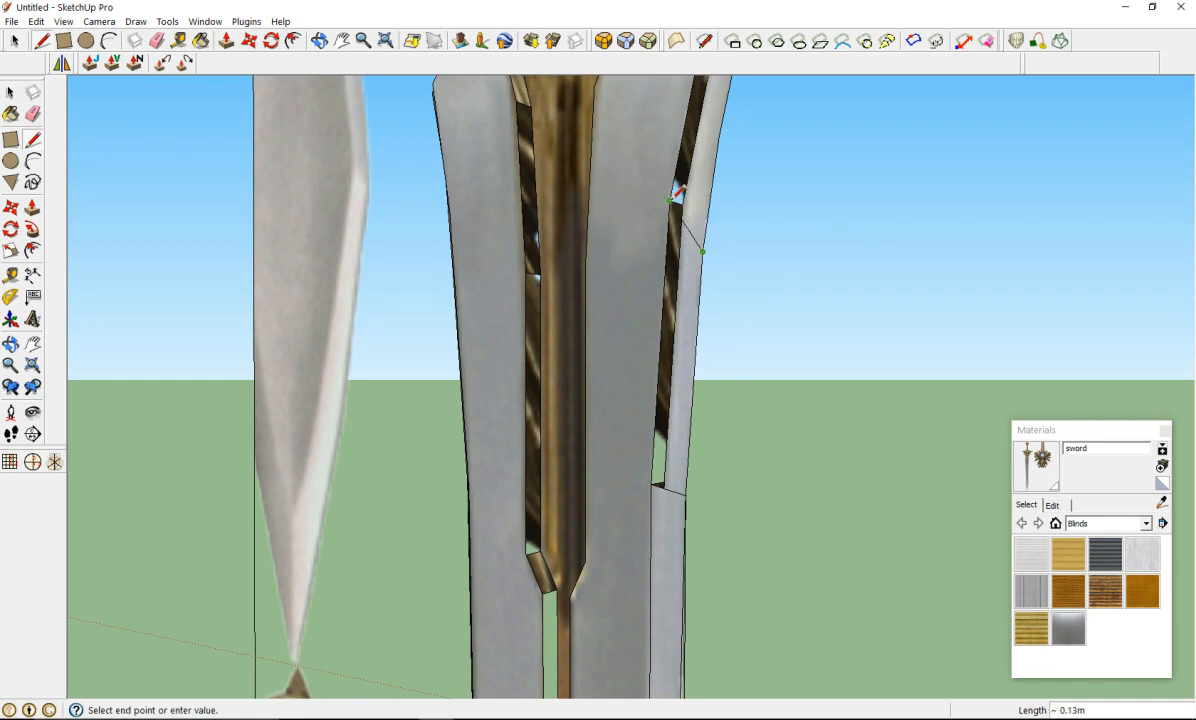
click(703, 251)
click(703, 250)
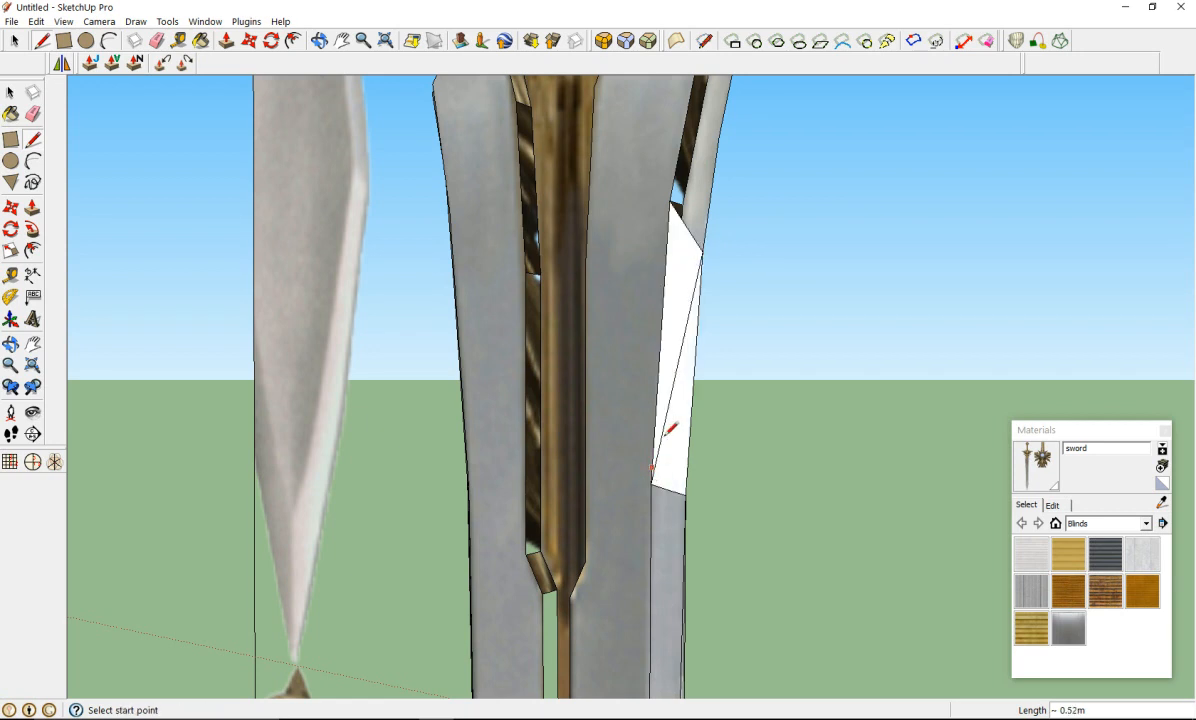
Step: Paint the two new triangular facets on the lower right bevel with the sword material
click(1037, 467)
click(677, 324)
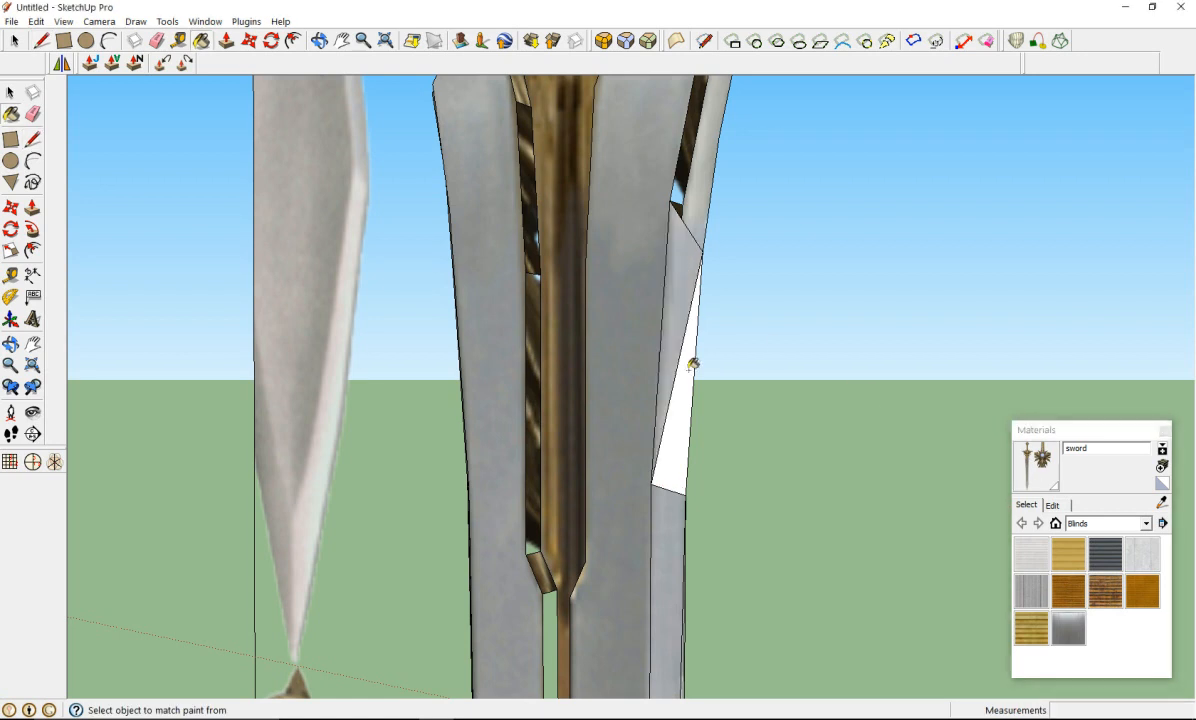
click(688, 376)
Step: Close the right bevel up to the blade's widest point with triangular facets, using diagonal edges about 0.18 m long
scroll(665, 334, down, 6)
scroll(712, 212, up, 4)
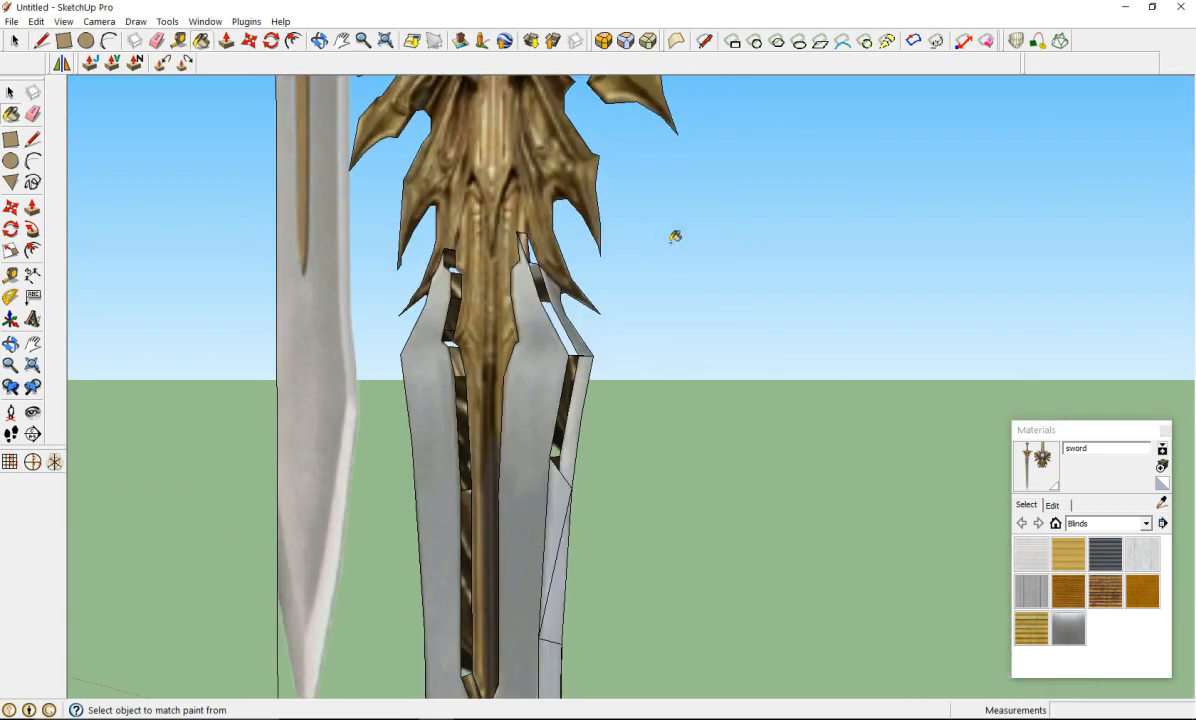
scroll(698, 219, up, 2)
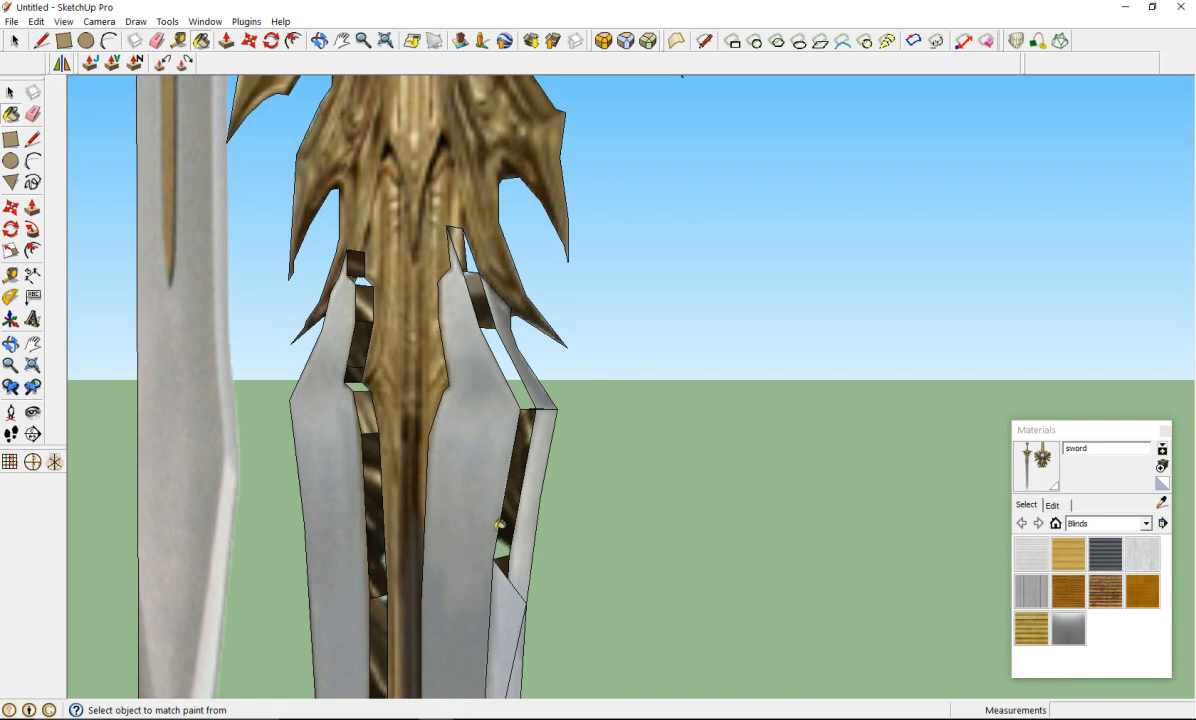
click(32, 139)
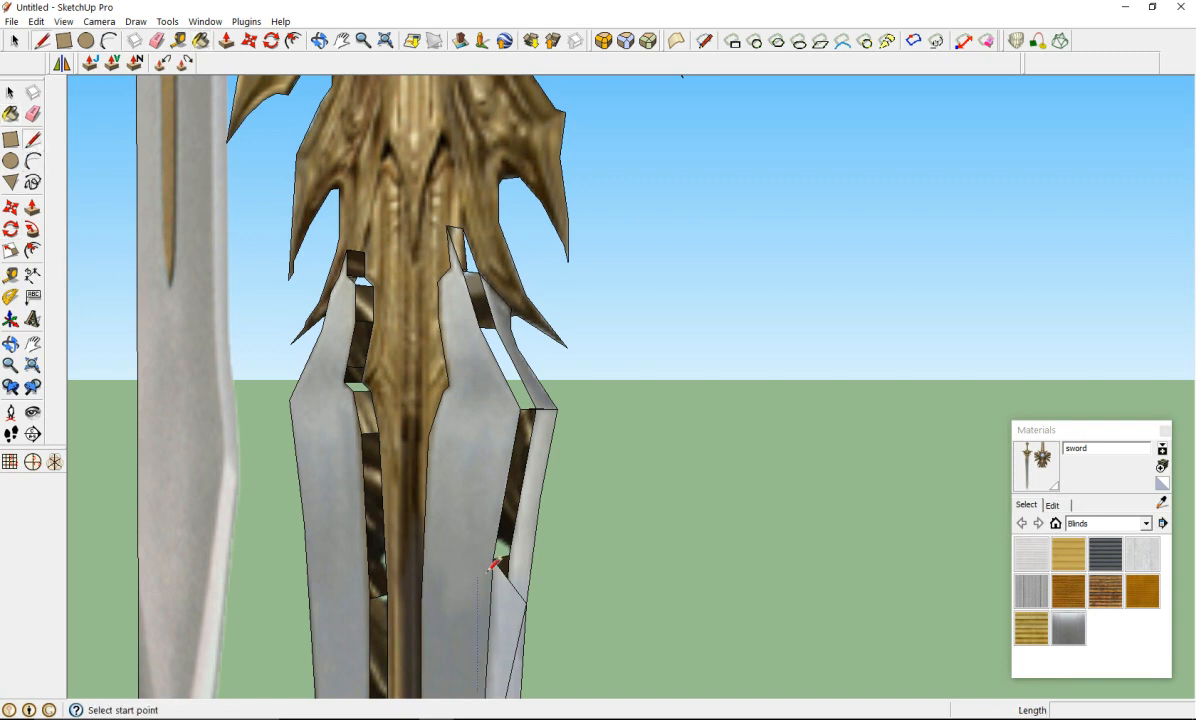
click(540, 496)
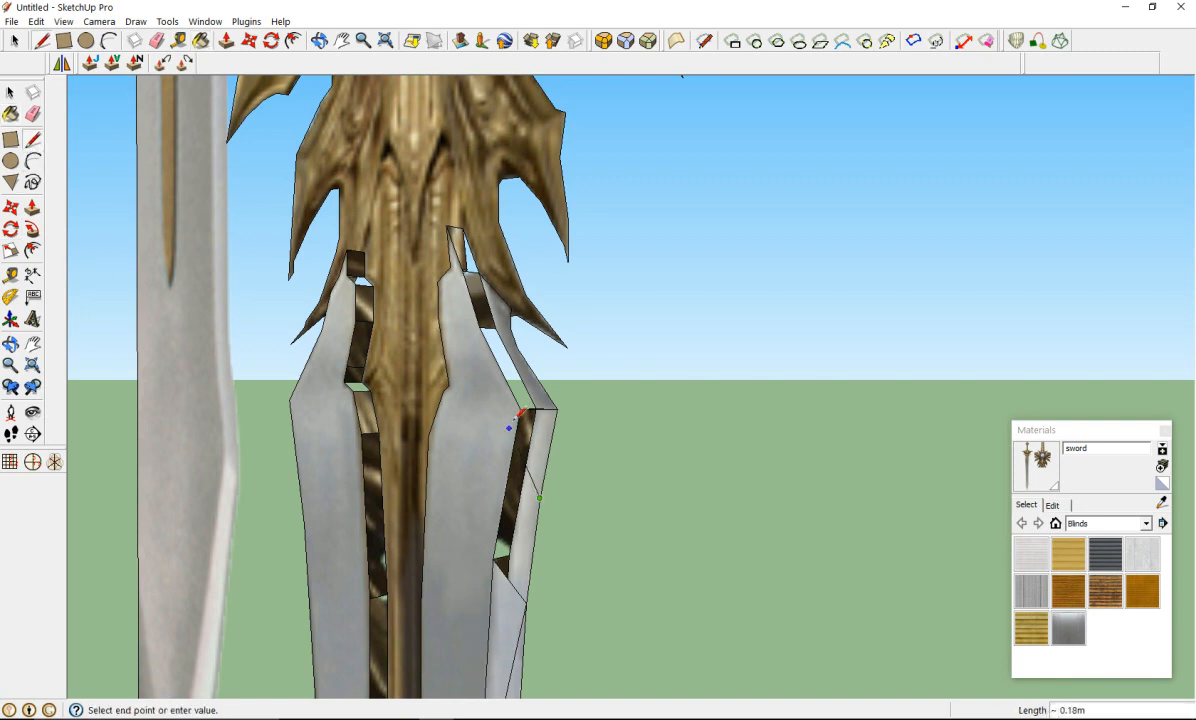
click(522, 410)
click(540, 493)
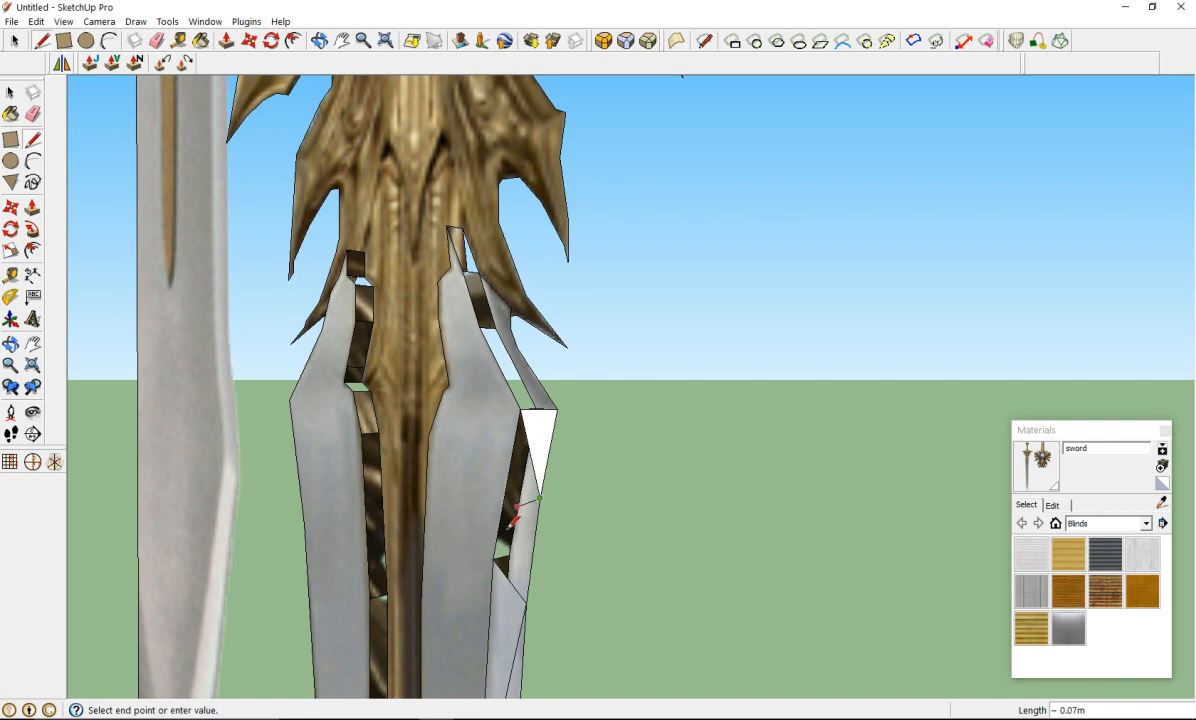
click(492, 557)
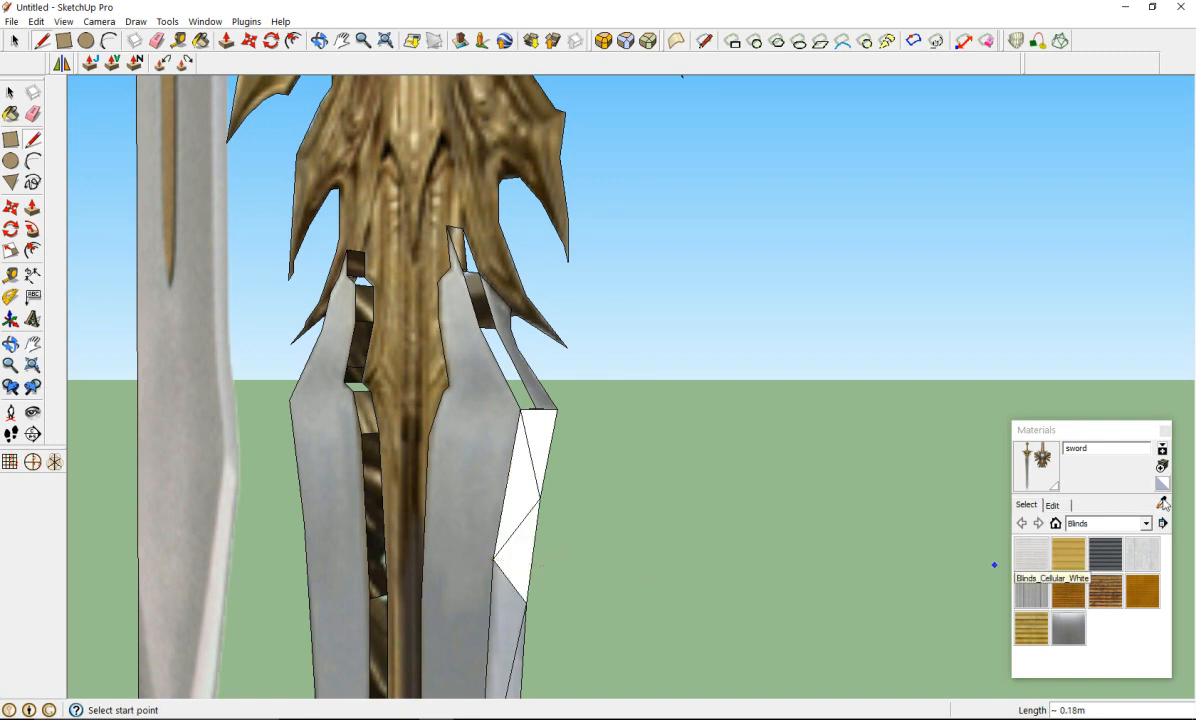
Step: Paint the white triangular facets below the blade's widest point with the sword material
key(b)
key(alt)
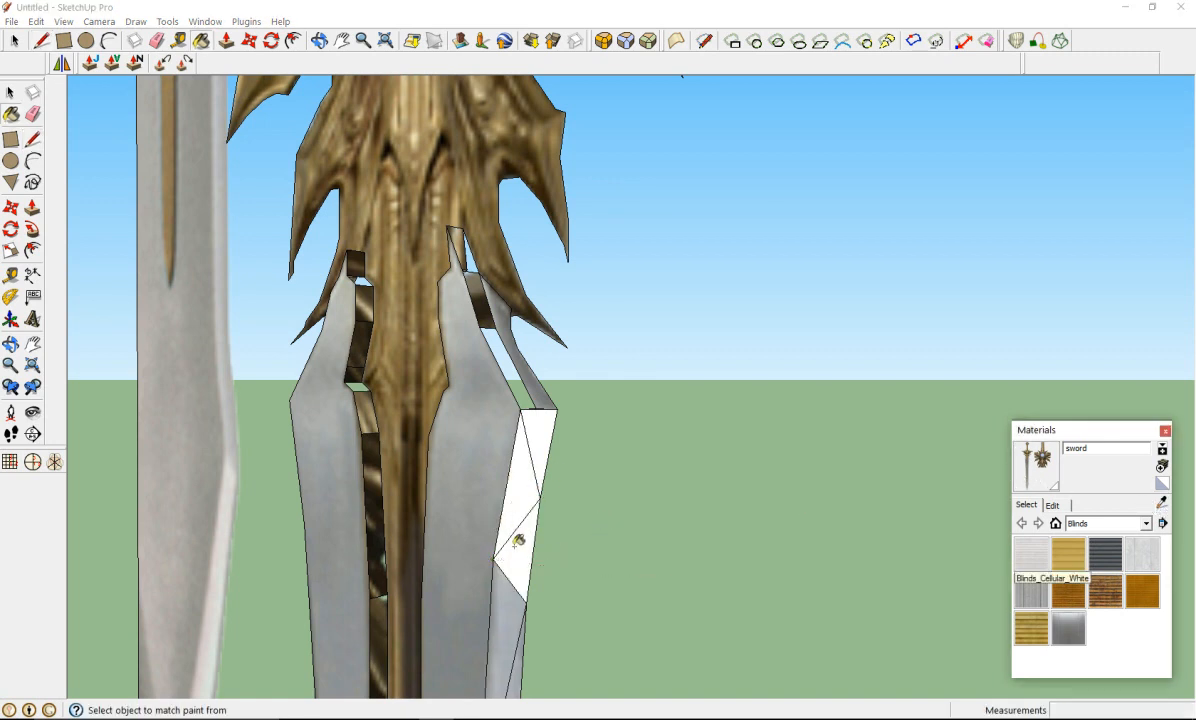
click(512, 512)
click(538, 440)
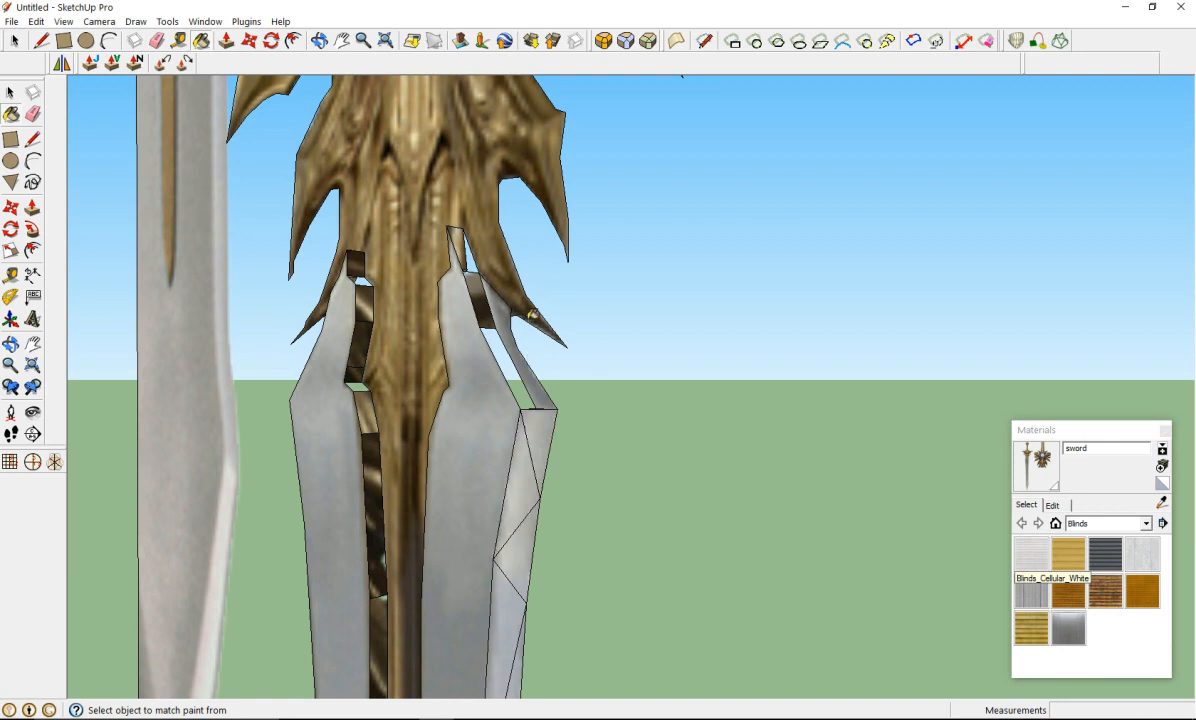
Step: Draw edges from the inner bevel corner below the gold spike to the outline points opposite, forming a small triangular facet
scroll(533, 320, up, 2)
mouse_move(450, 335)
middle_down()
mouse_move(440, 365)
mouse_move(342, 419)
mouse_move(549, 402)
mouse_move(595, 377)
mouse_move(548, 378)
mouse_move(653, 382)
middle_up()
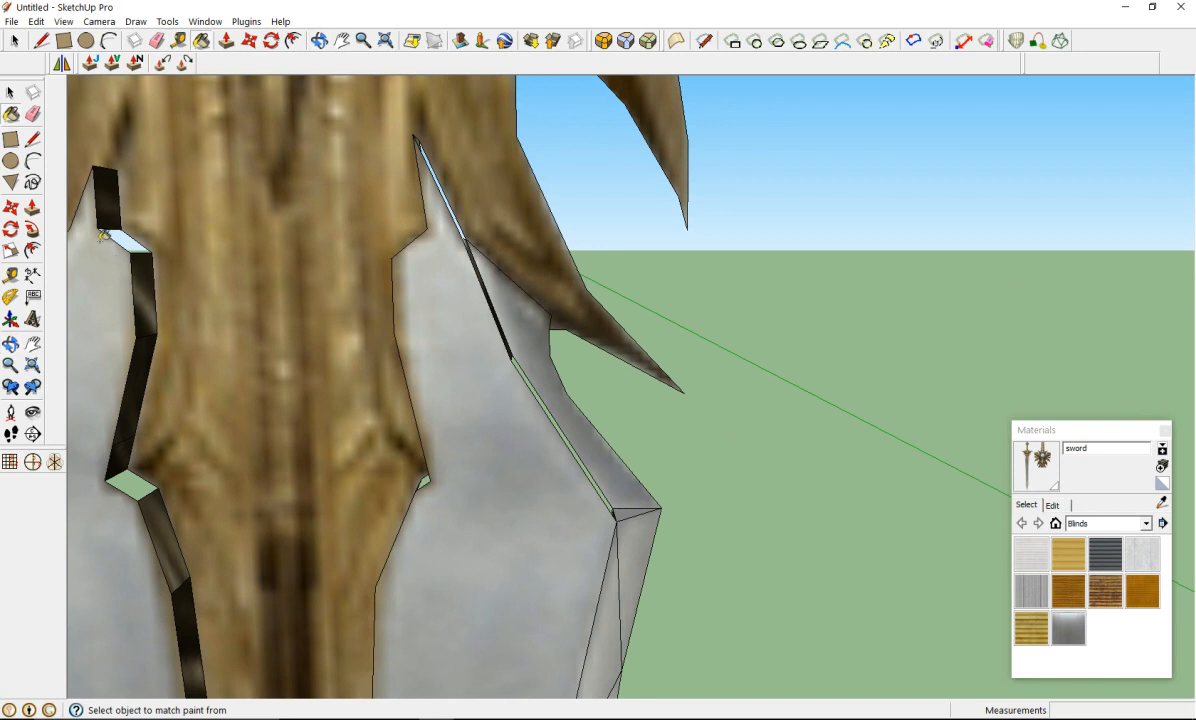
click(33, 140)
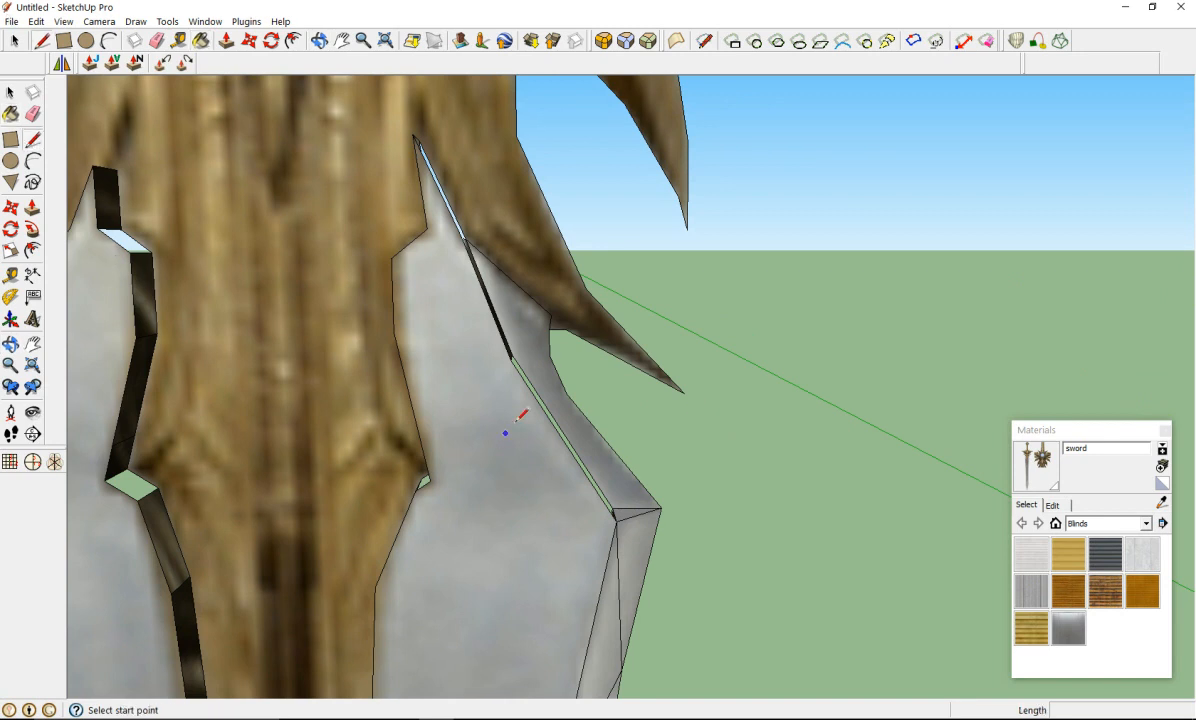
click(567, 396)
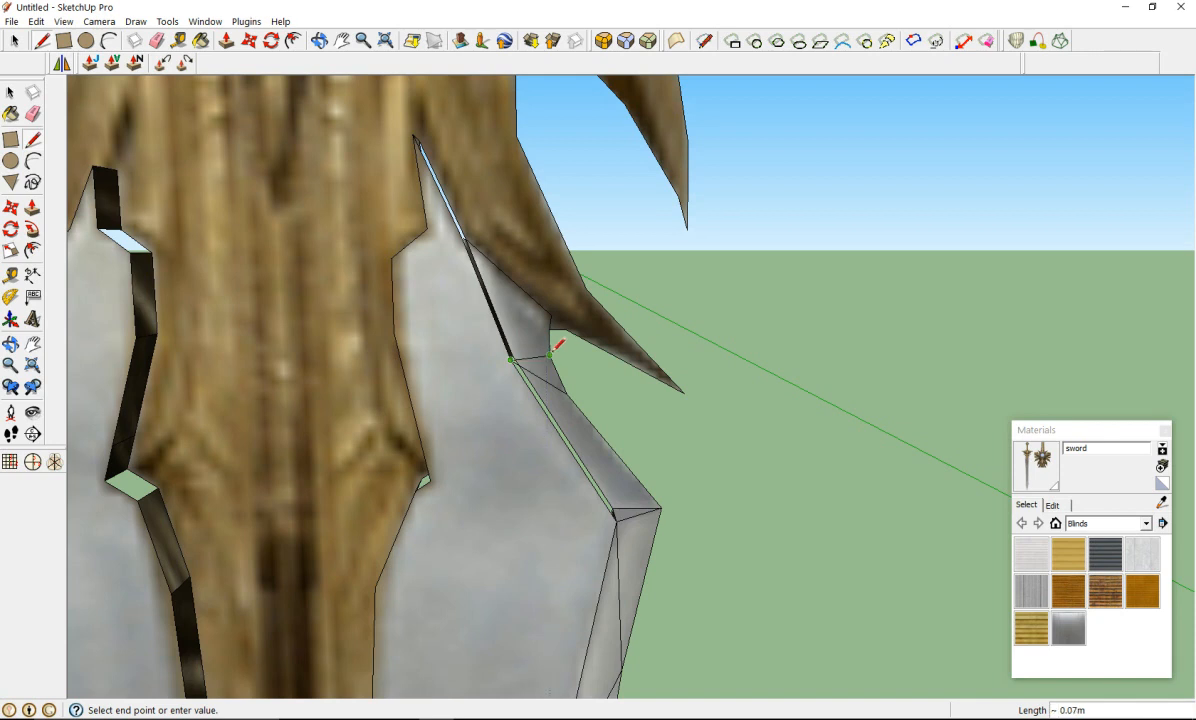
click(550, 354)
click(511, 358)
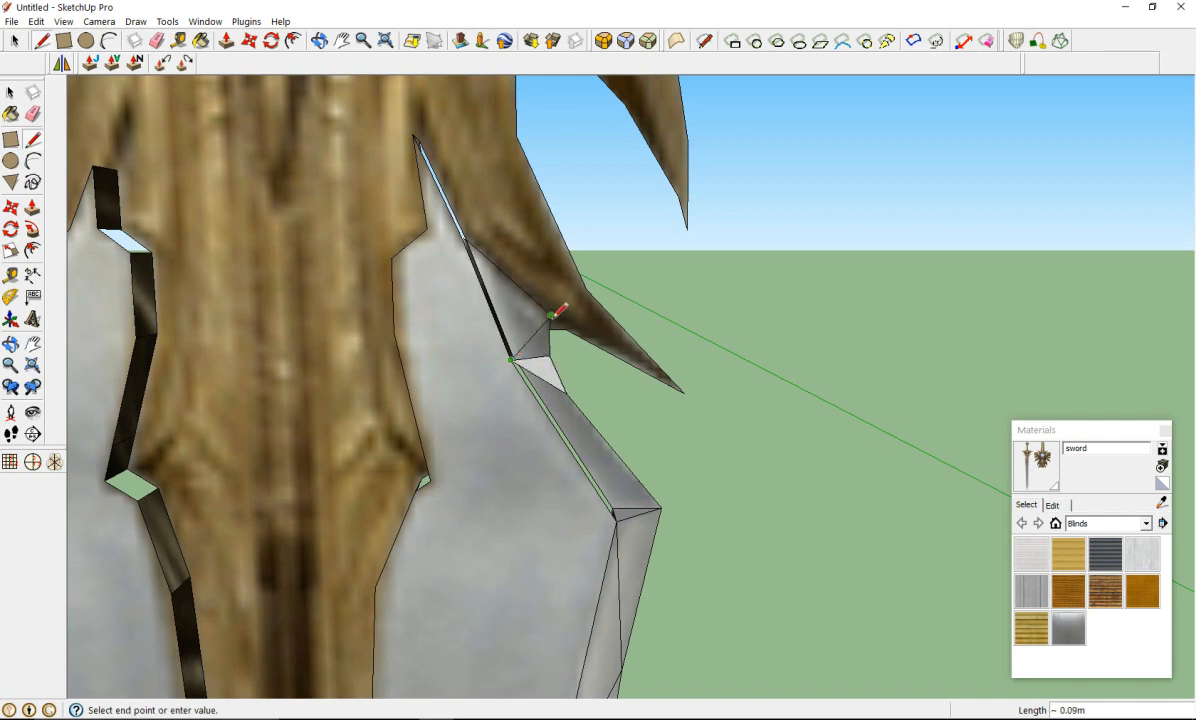
Step: Complete the fan of facets under the gold spike with an outline edge about 0.02 m and an inner edge about 0.08 m long
scroll(551, 315, up, 4)
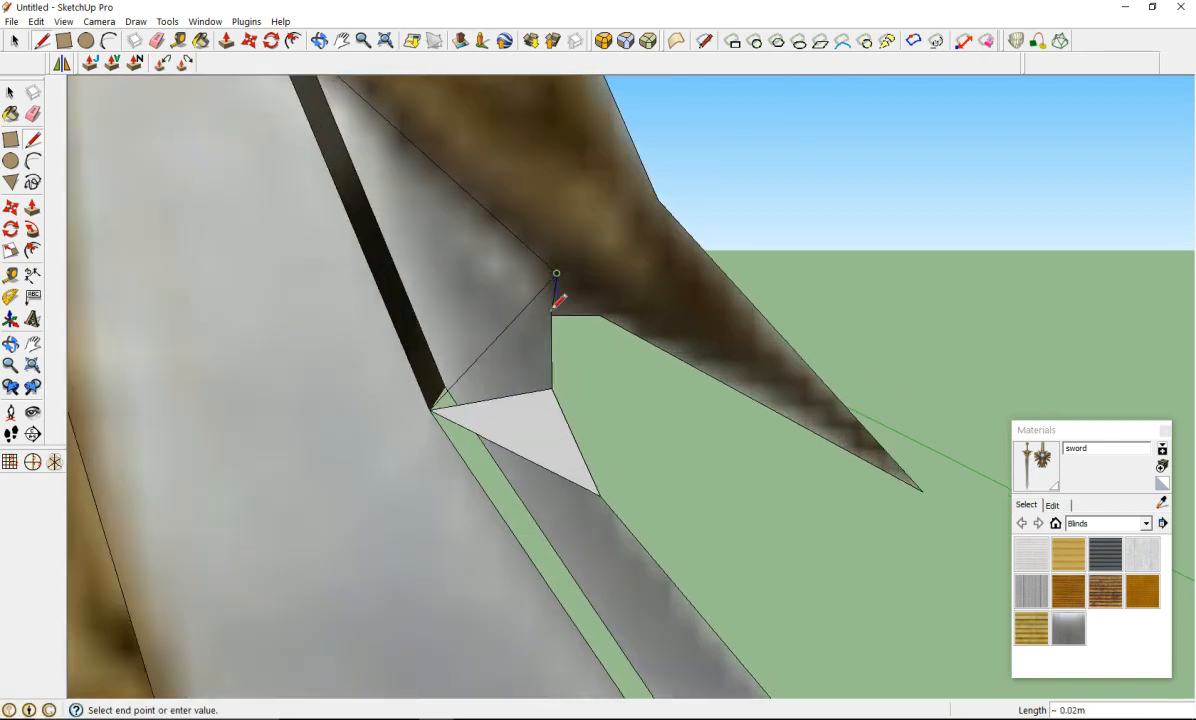
click(555, 305)
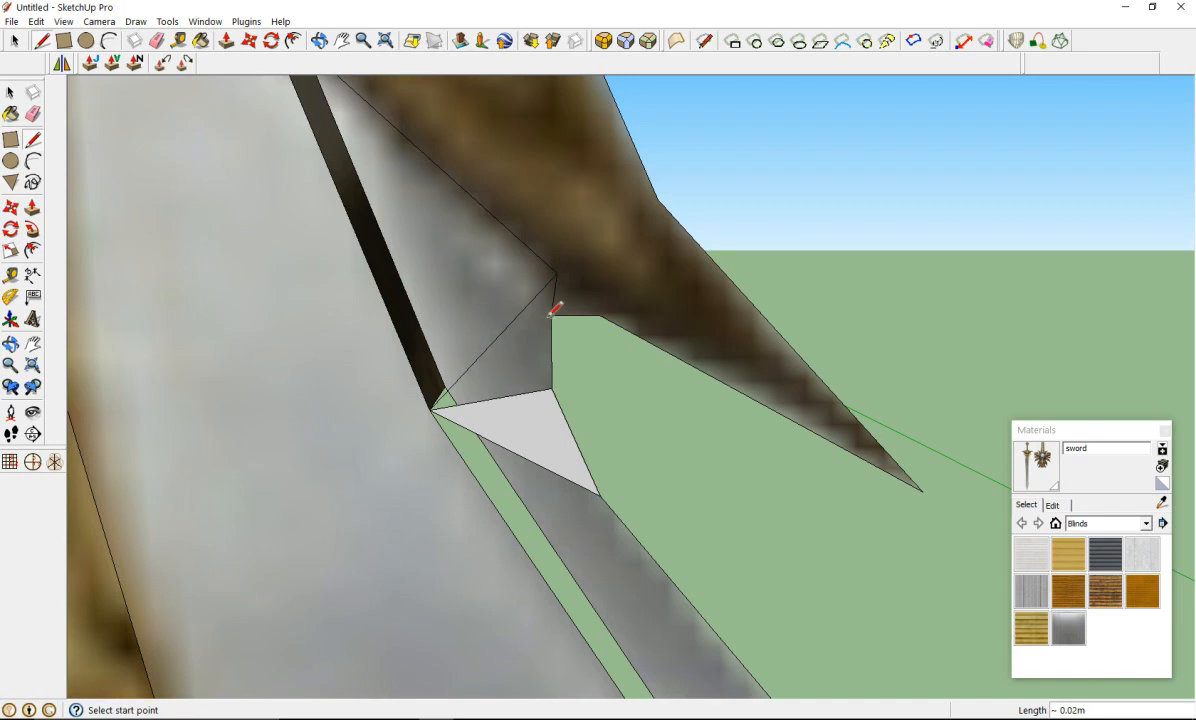
click(551, 315)
click(437, 404)
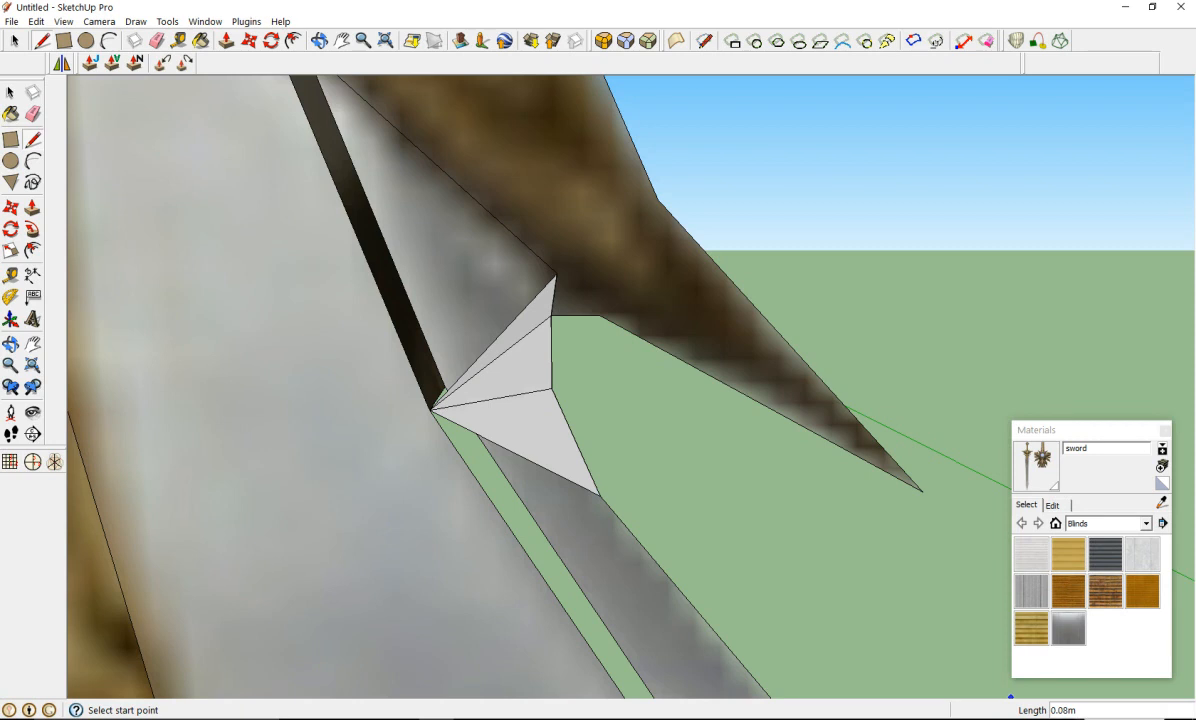
Step: Check the Logitech G930 headset settings and close their window
click(1082, 719)
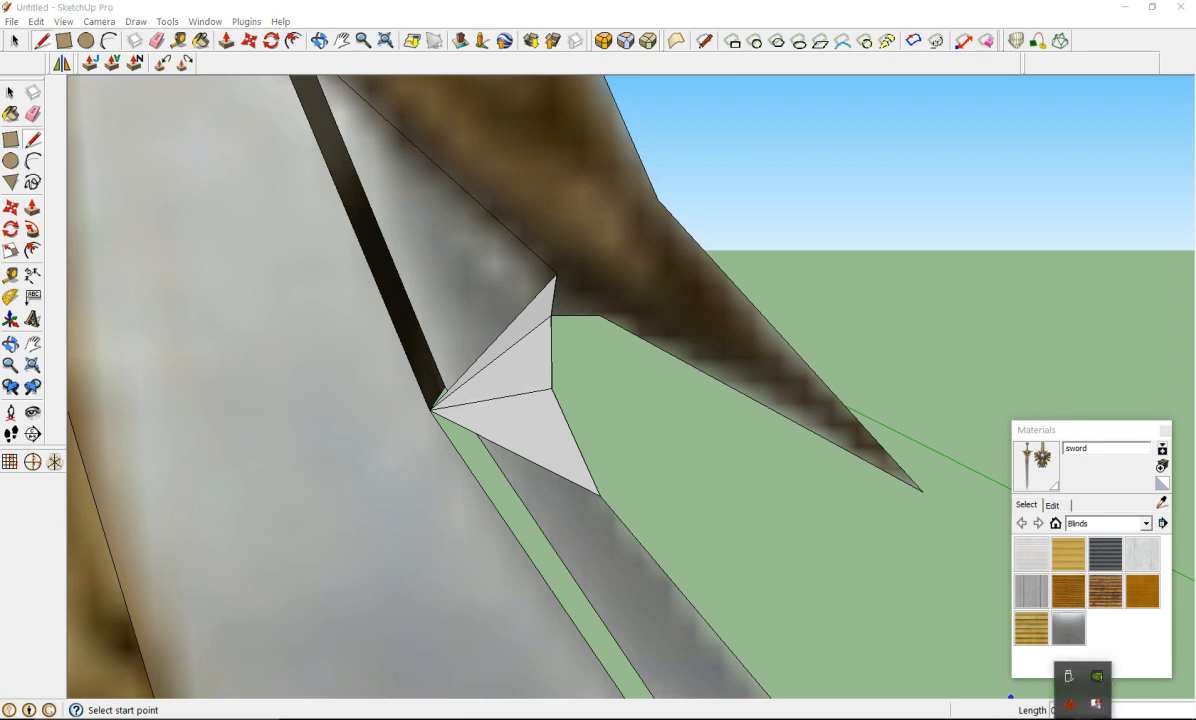
right_click(1066, 706)
click(1014, 607)
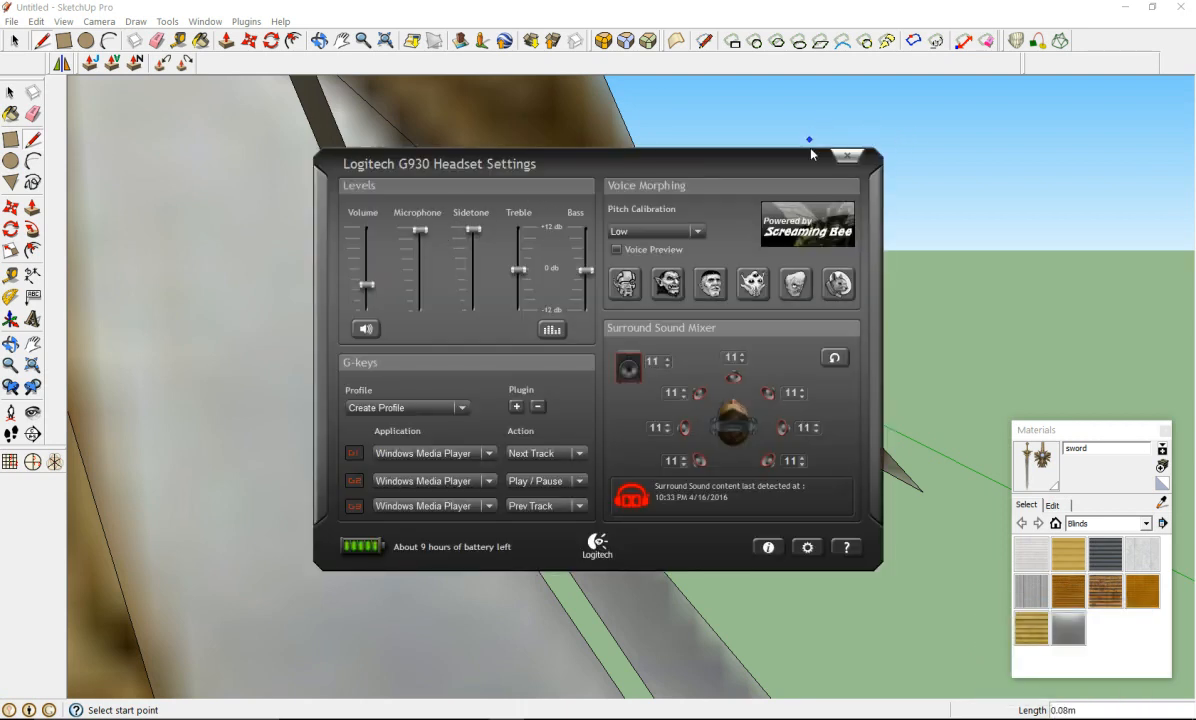
click(847, 156)
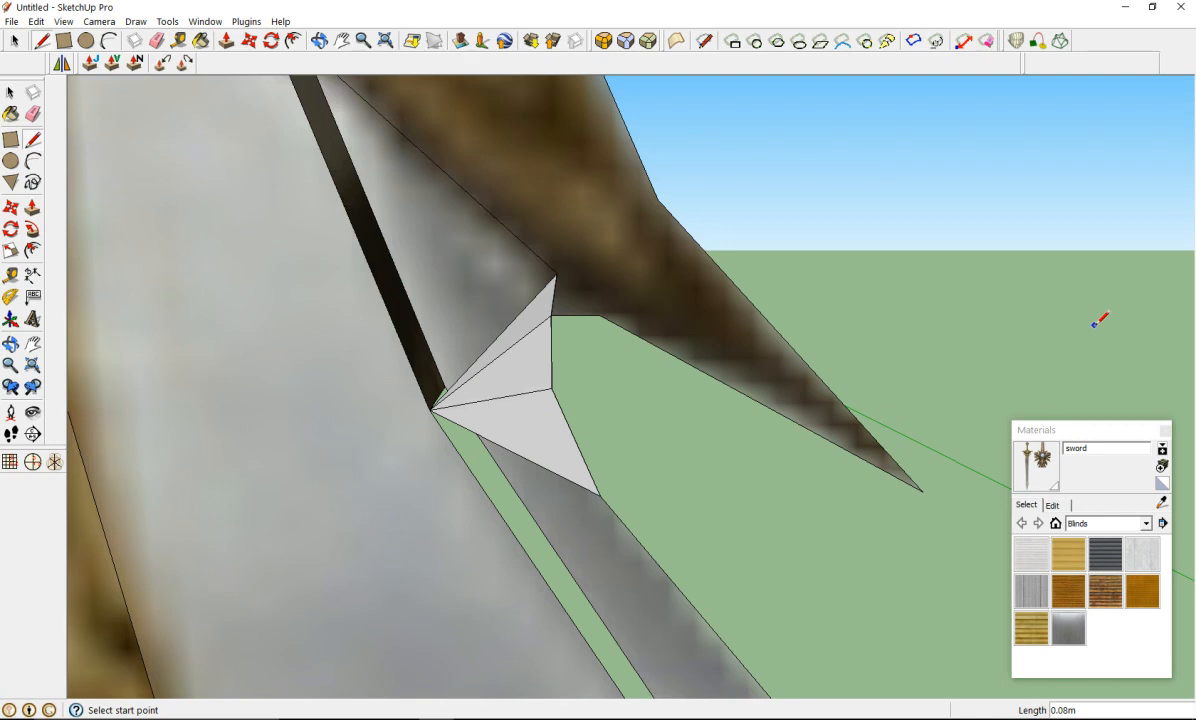
Step: Close the right bevel from the widest point up past the gold spike with diagonal edges, the lower one about 0.16 m long
scroll(505, 483, down, 7)
scroll(612, 570, up, 3)
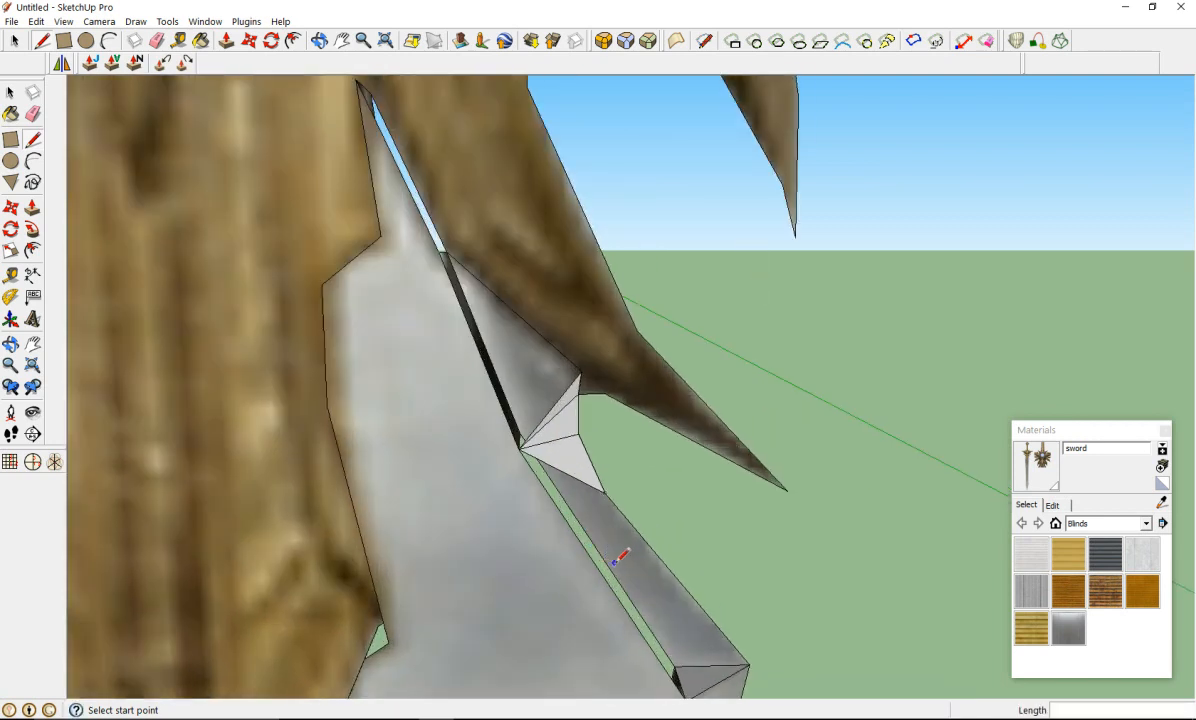
scroll(620, 568, down, 3)
scroll(700, 678, up, 2)
click(565, 434)
click(632, 616)
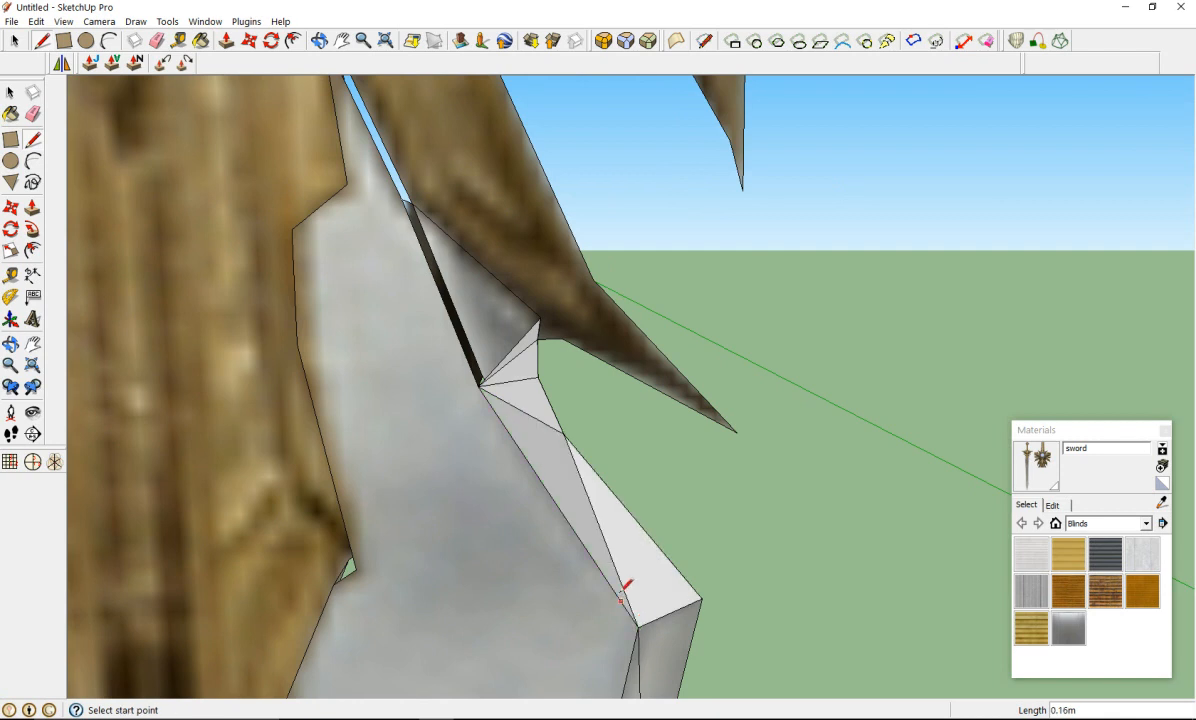
click(540, 318)
click(406, 197)
Step: Draw two crossing diagonal edges over the narrow opening between the blade's upper tip and the gold spike
middle_drag(406, 197, 384, 210)
mouse_move(410, 375)
middle_down()
mouse_move(416, 405)
mouse_move(268, 430)
mouse_move(297, 383)
middle_up()
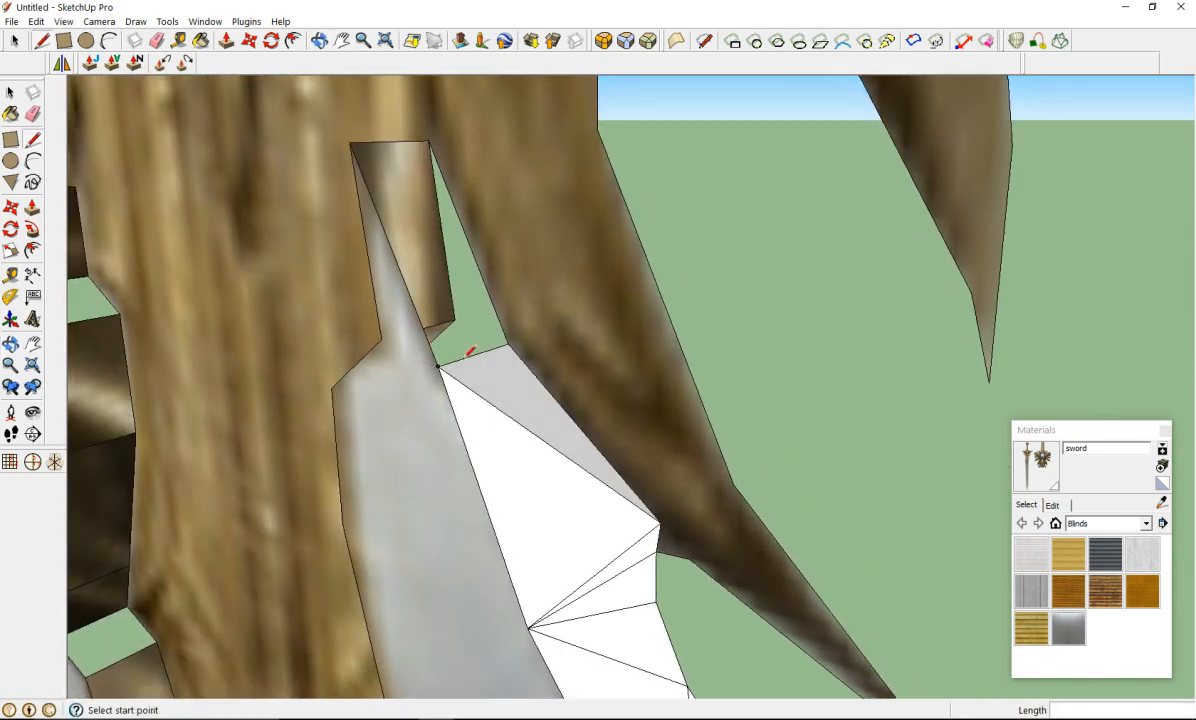
click(430, 141)
click(438, 365)
click(350, 142)
click(507, 340)
middle_drag(467, 306, 562, 383)
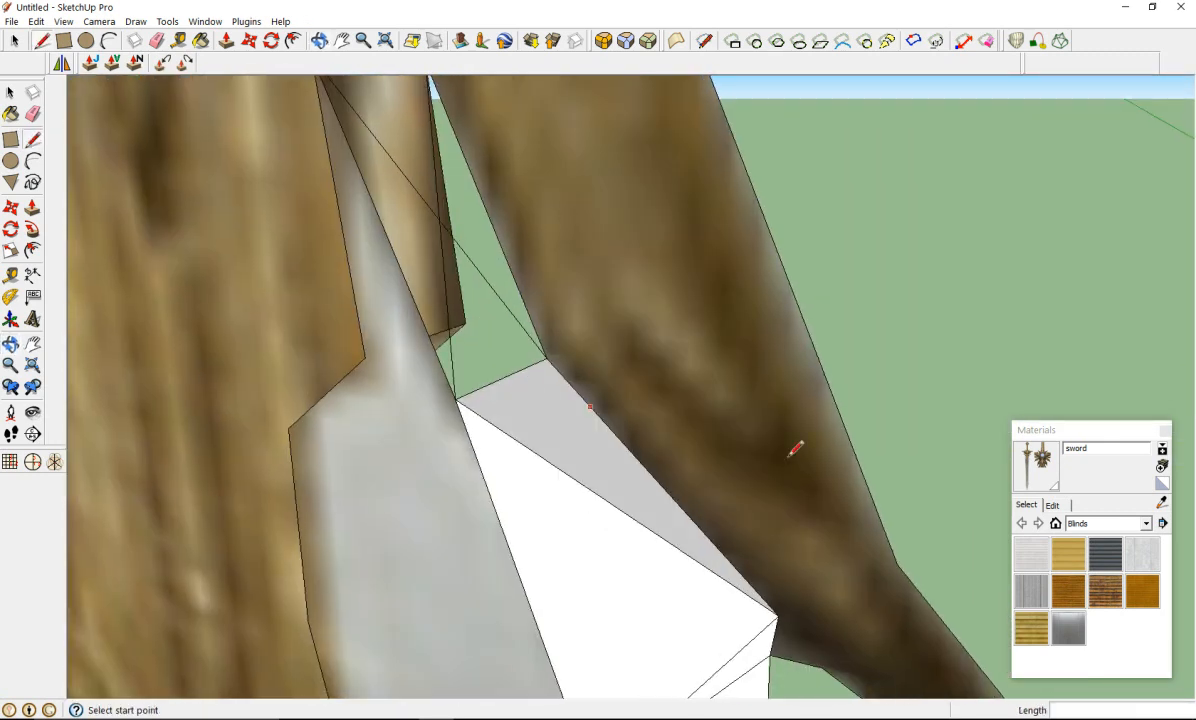
Step: Paint the facets along the right gold spike and in the narrow opening above it with the sword texture
key(b)
click(512, 428)
click(531, 508)
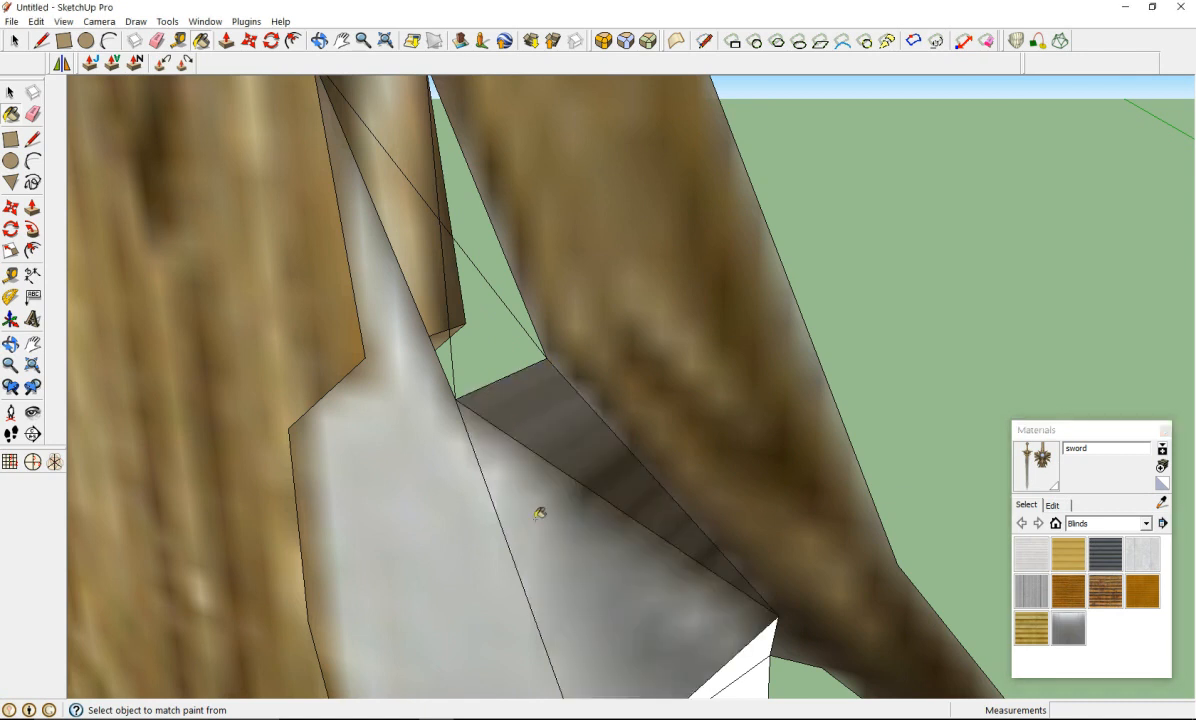
click(443, 310)
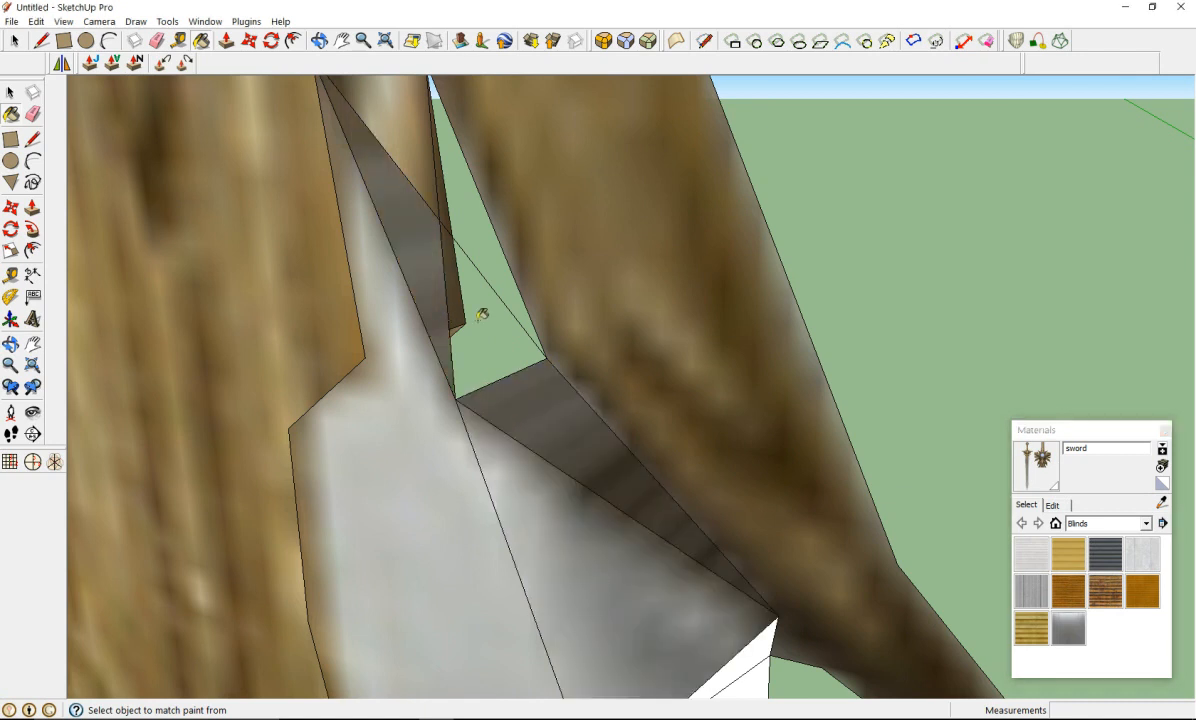
click(443, 216)
click(440, 199)
click(397, 145)
scroll(437, 207, down, 8)
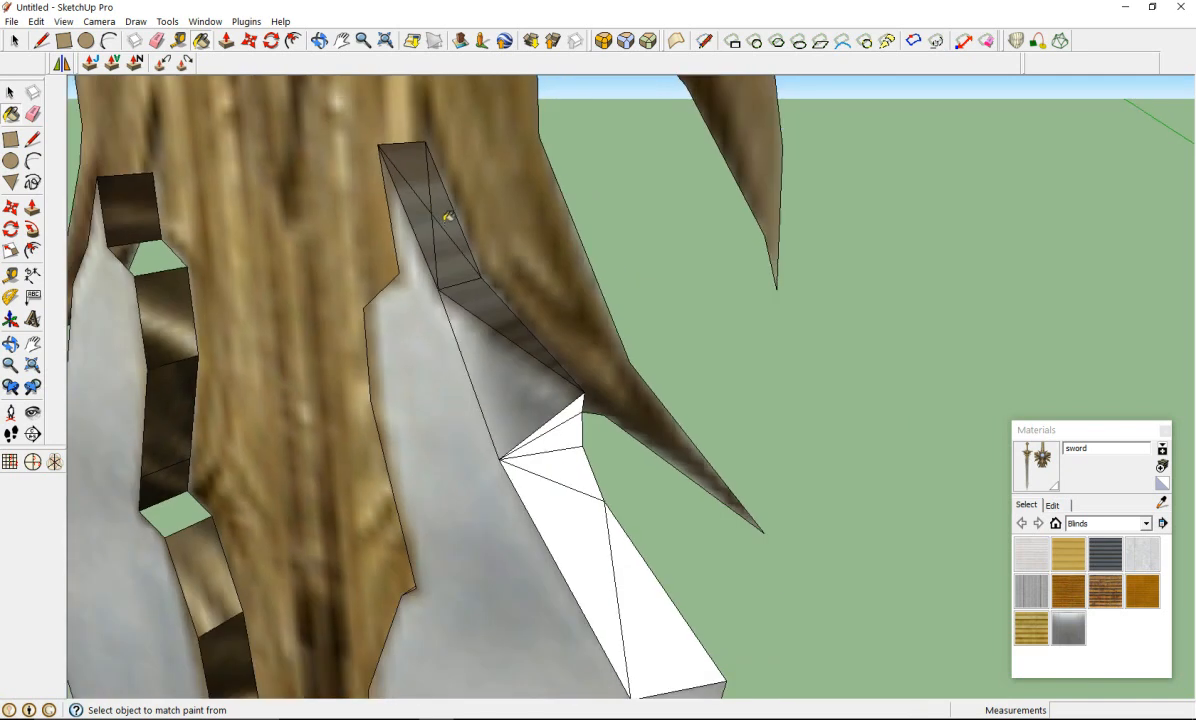
Step: Paint the right bevel's fan facets under the gold spike and the facets down to the widest point with the sword texture
scroll(534, 455, up, 6)
click(489, 226)
click(490, 203)
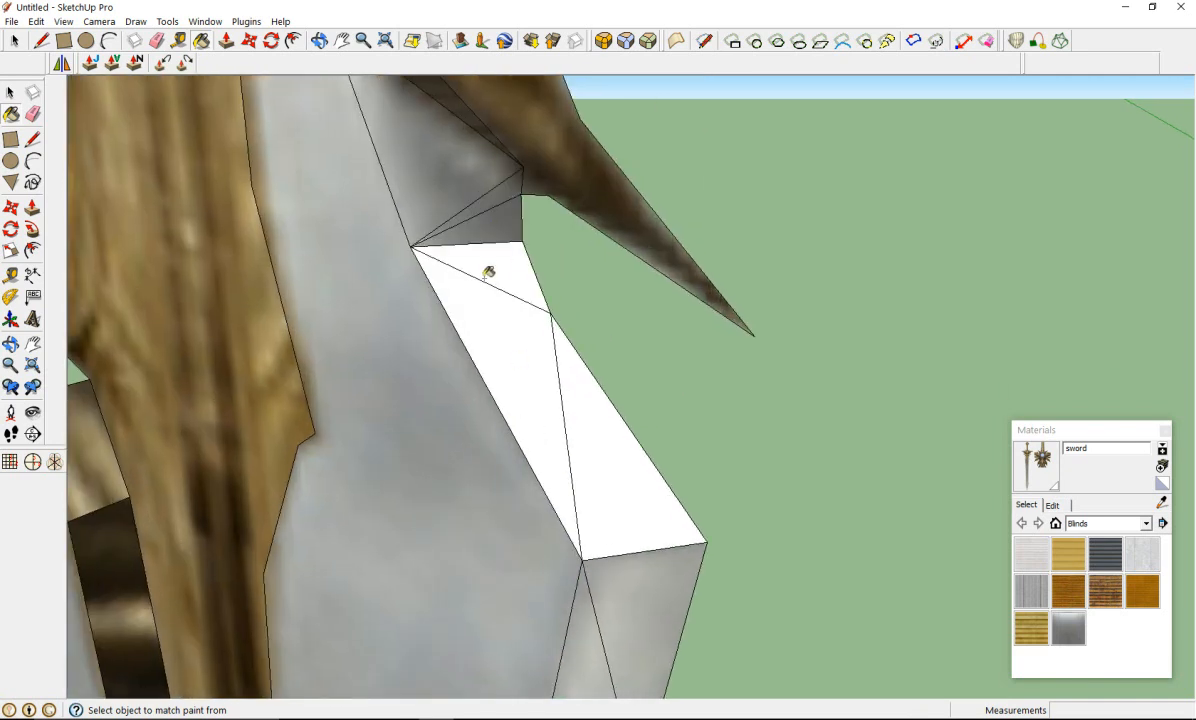
click(486, 270)
click(481, 310)
click(586, 397)
scroll(586, 397, down, 10)
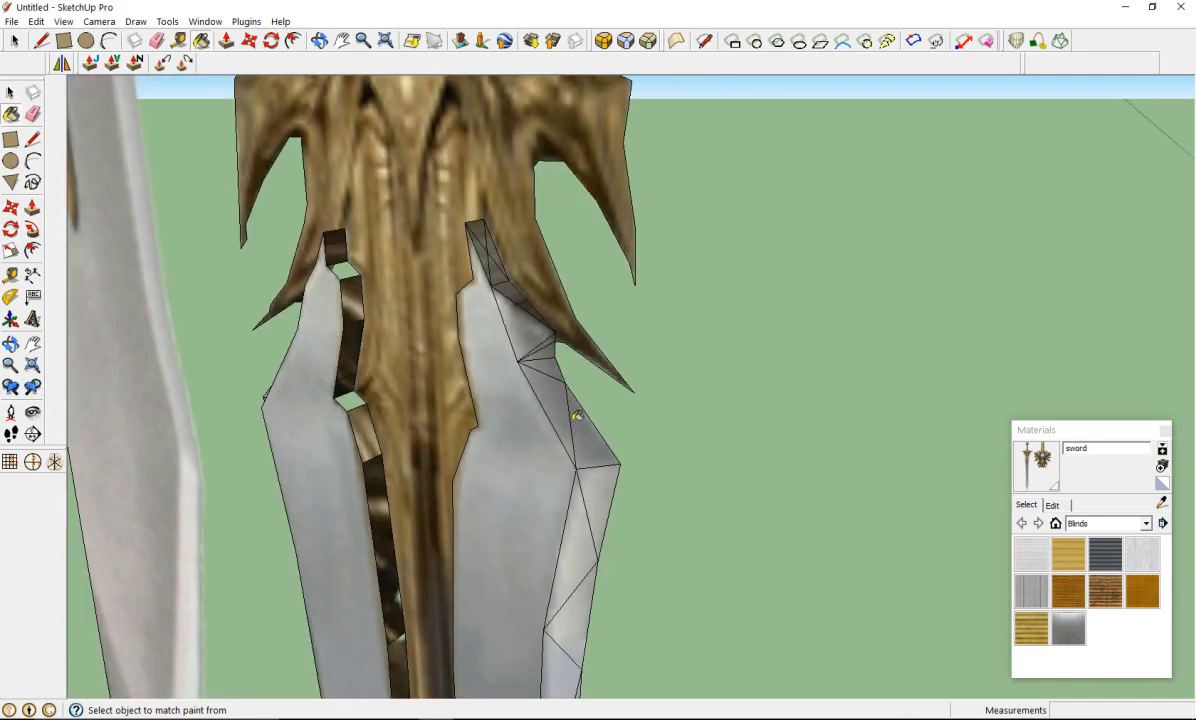
Step: Close the left bevel below the blade's widest point with zigzag edges between outline and blade, the last about 0.14 m long
scroll(553, 512, up, 2)
middle_drag(553, 512, 553, 495)
scroll(530, 480, up, 6)
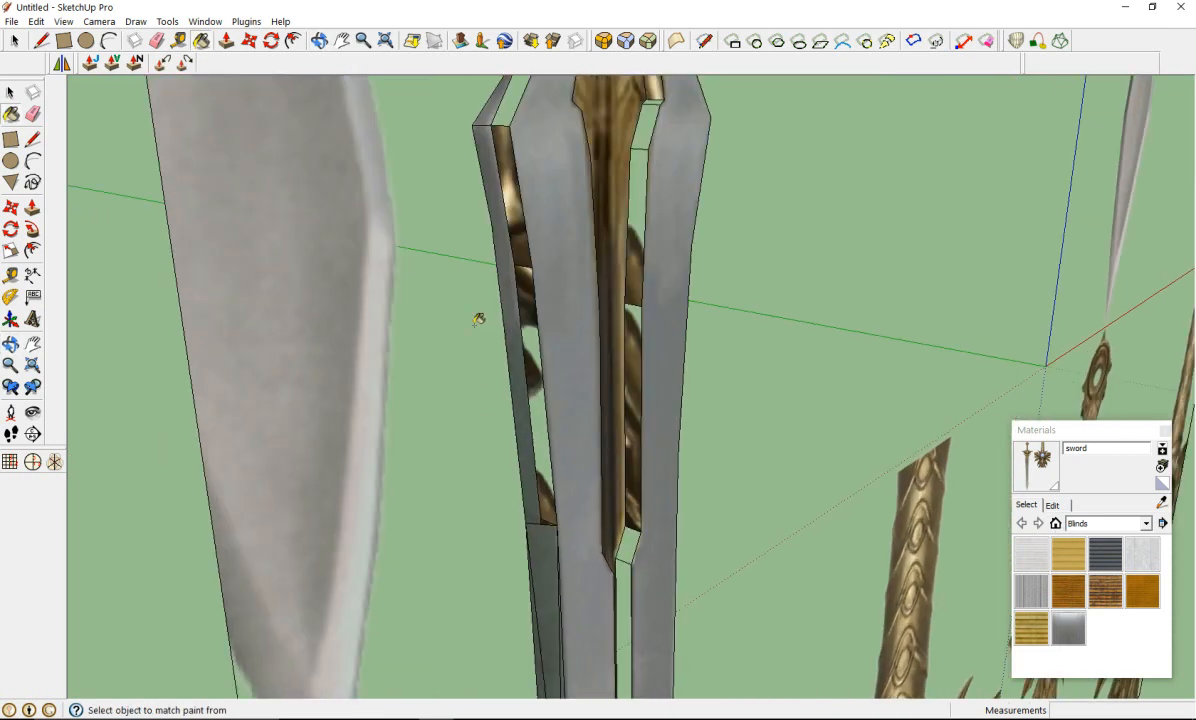
click(32, 140)
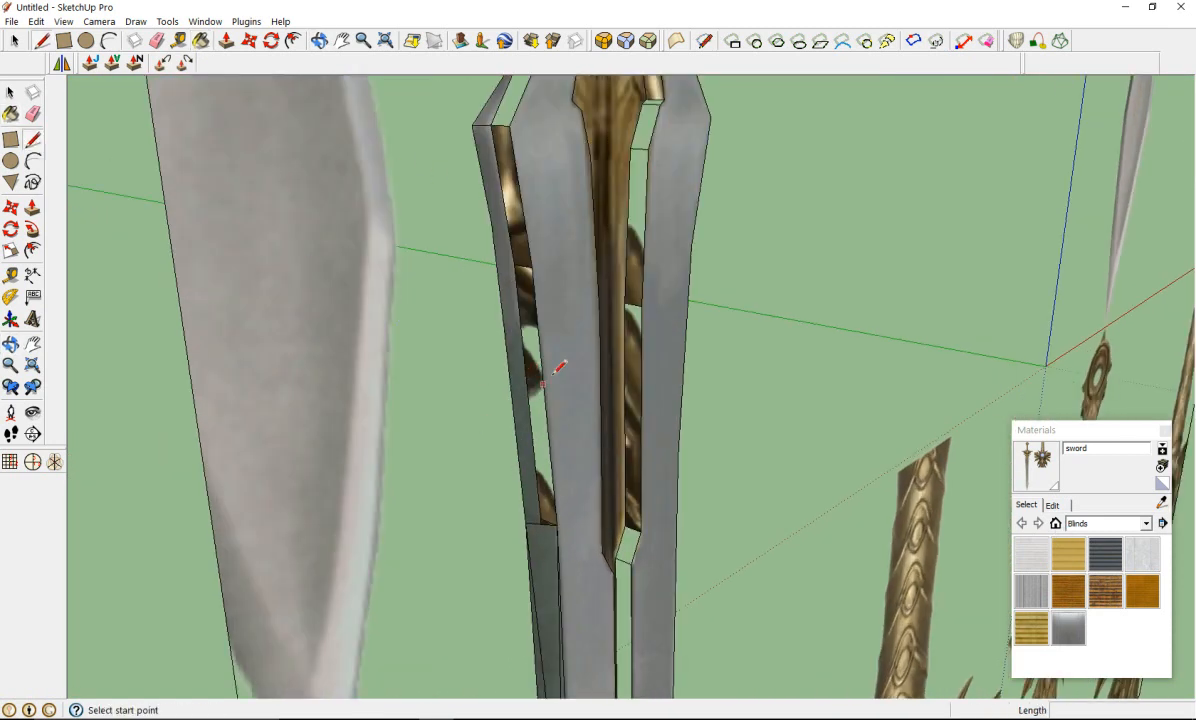
click(531, 268)
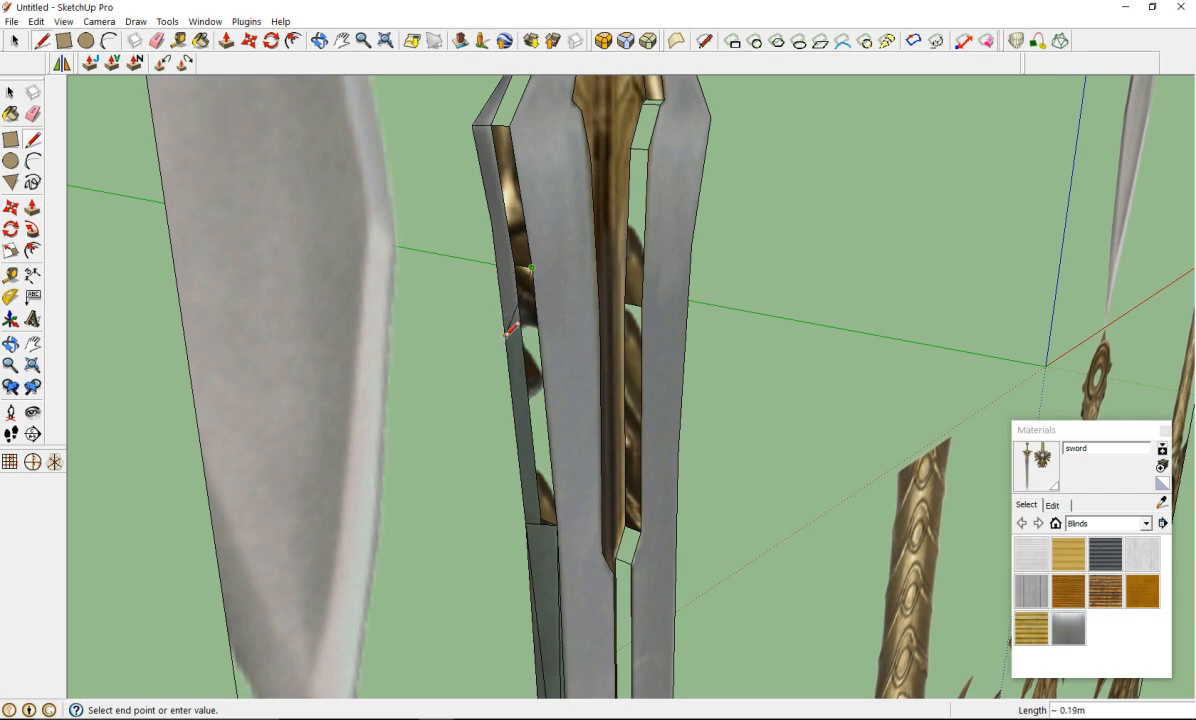
click(502, 316)
click(472, 126)
click(509, 126)
click(509, 126)
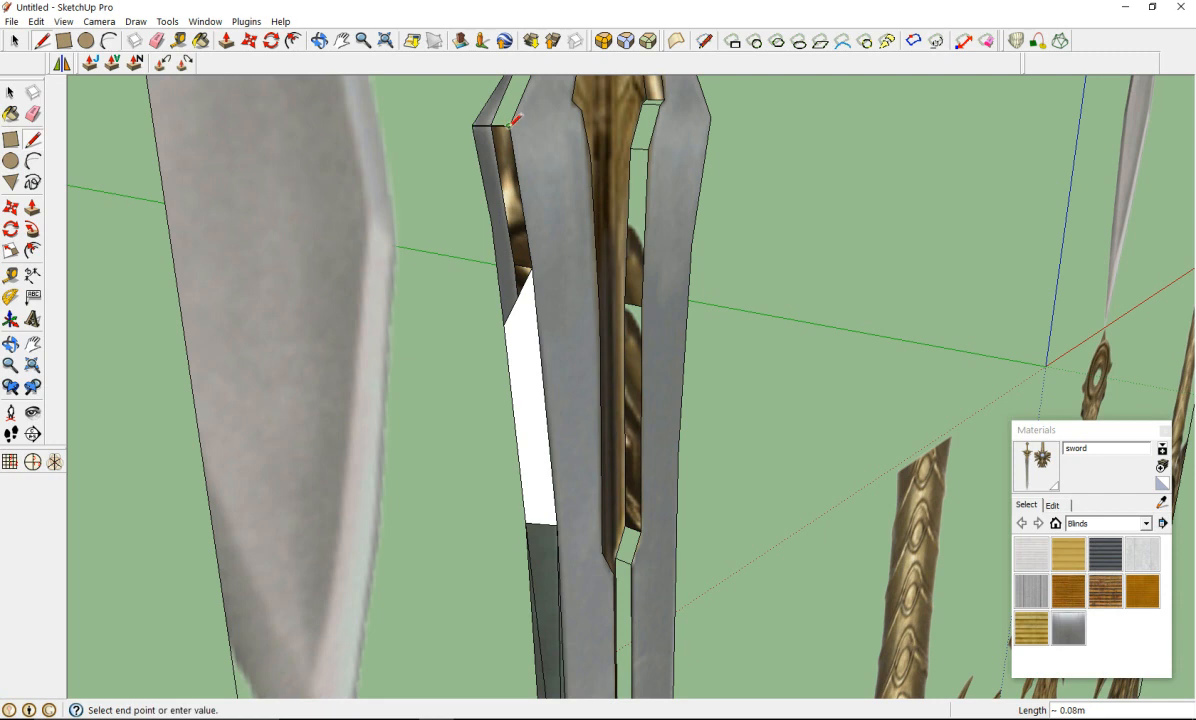
click(493, 222)
click(493, 222)
click(527, 244)
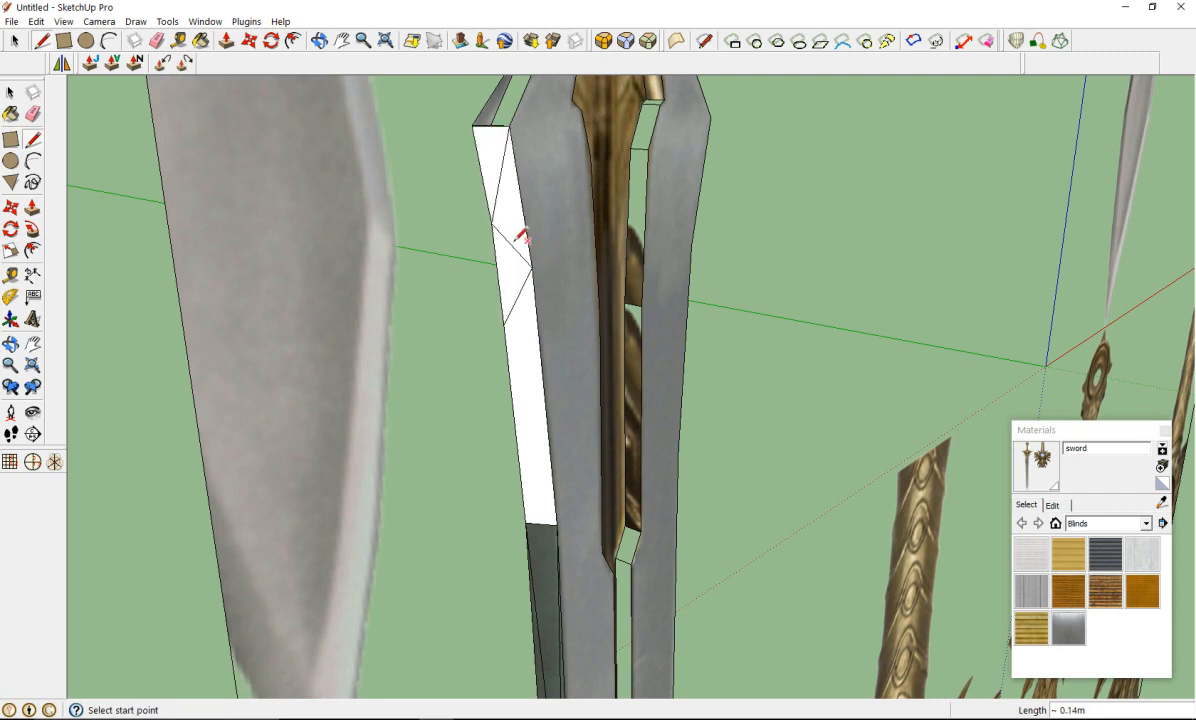
Step: Paint the left bevel faces below the widest point with the sword texture
scroll(526, 239, down, 2)
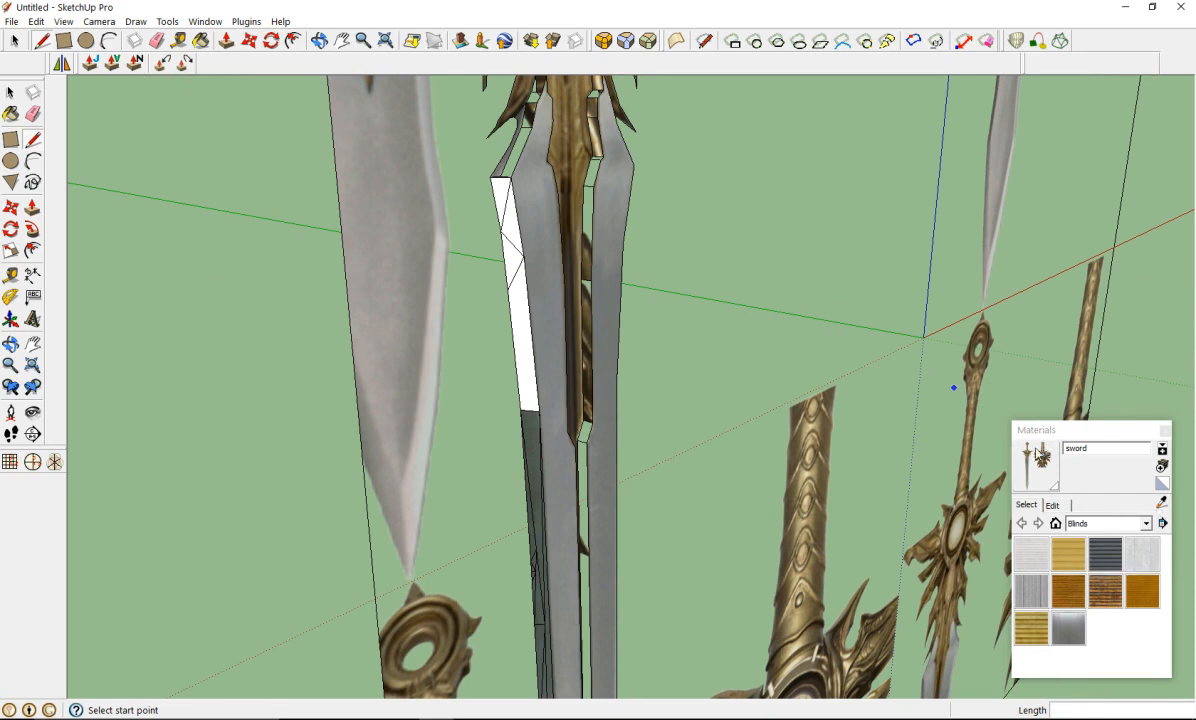
click(1161, 503)
click(500, 250)
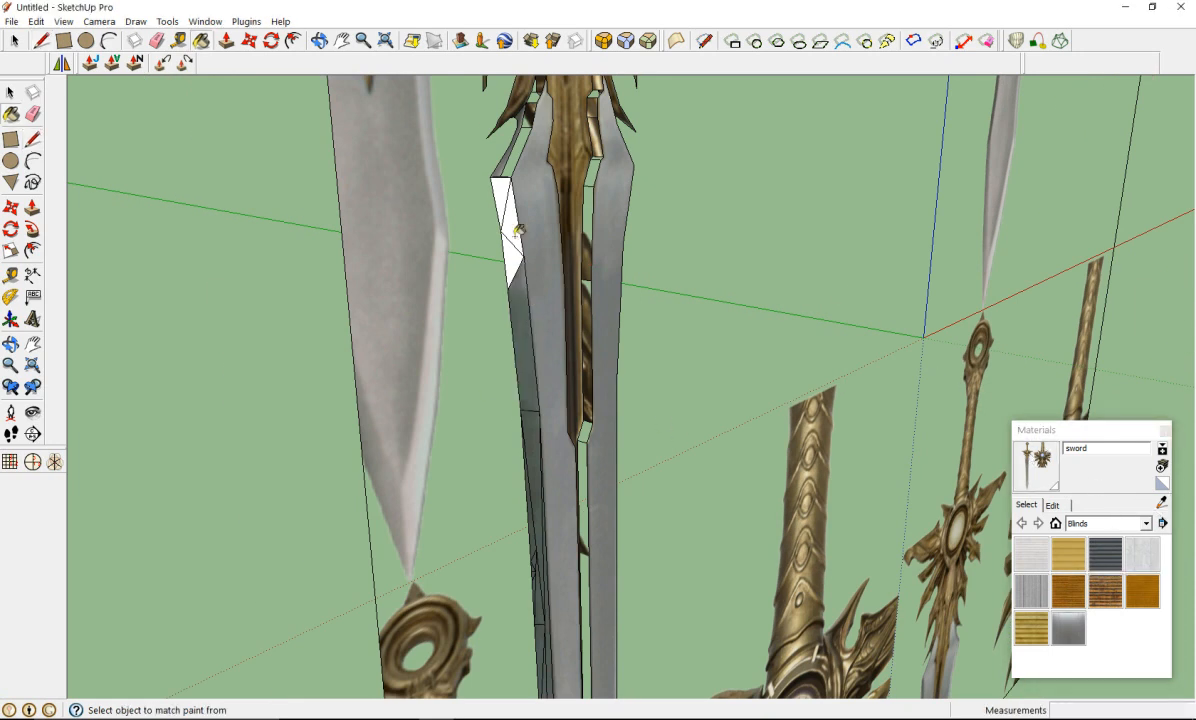
click(512, 215)
click(503, 201)
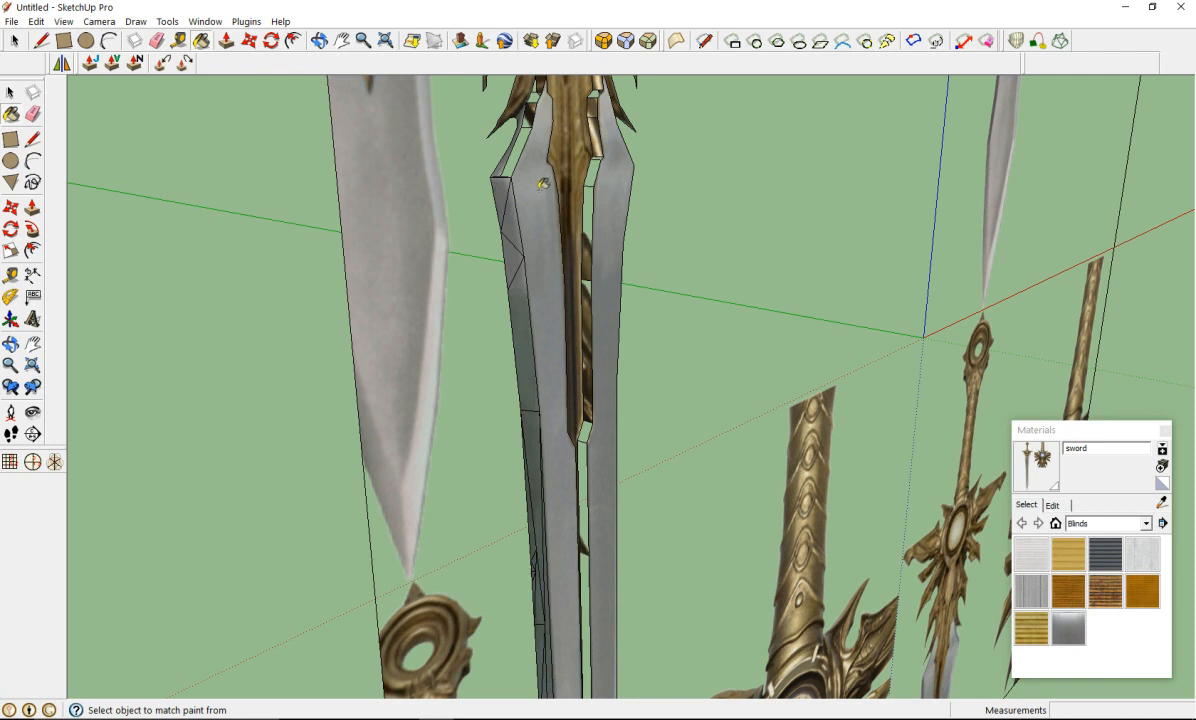
Step: Close the left bevel just above the widest point with a short cross edge and a diagonal about 0.26 m long
scroll(531, 178, down, 5)
scroll(537, 125, up, 5)
scroll(537, 123, up, 4)
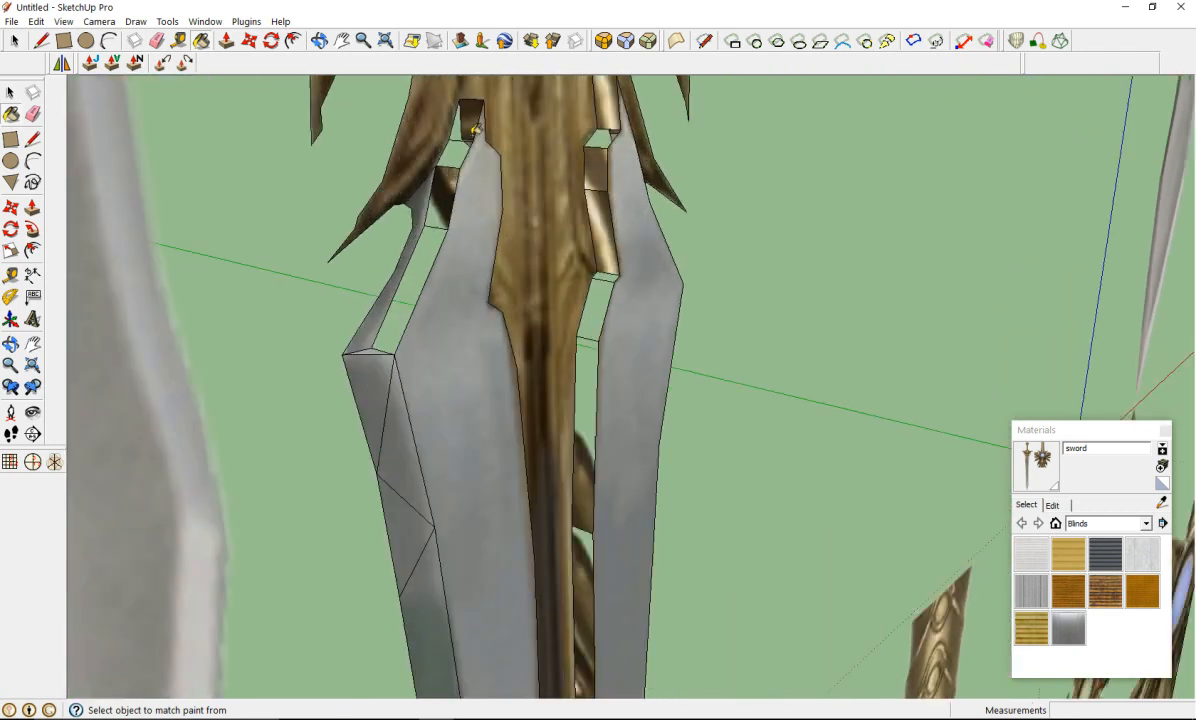
click(33, 140)
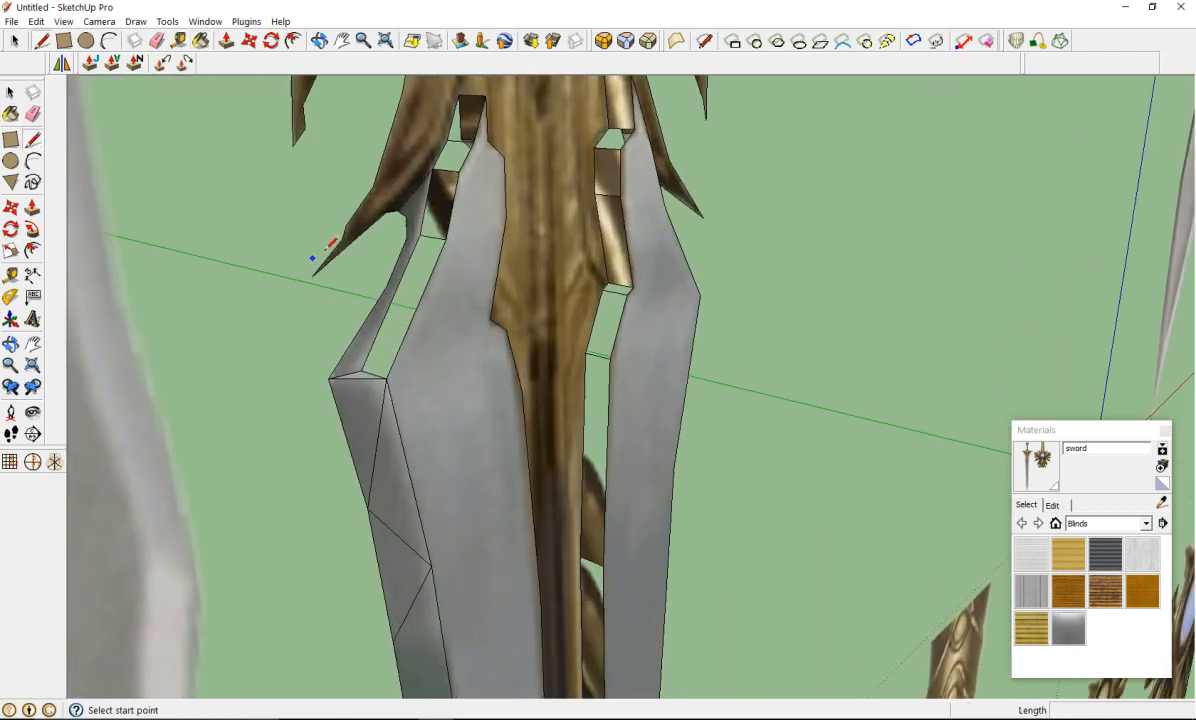
click(420, 236)
click(446, 239)
click(446, 239)
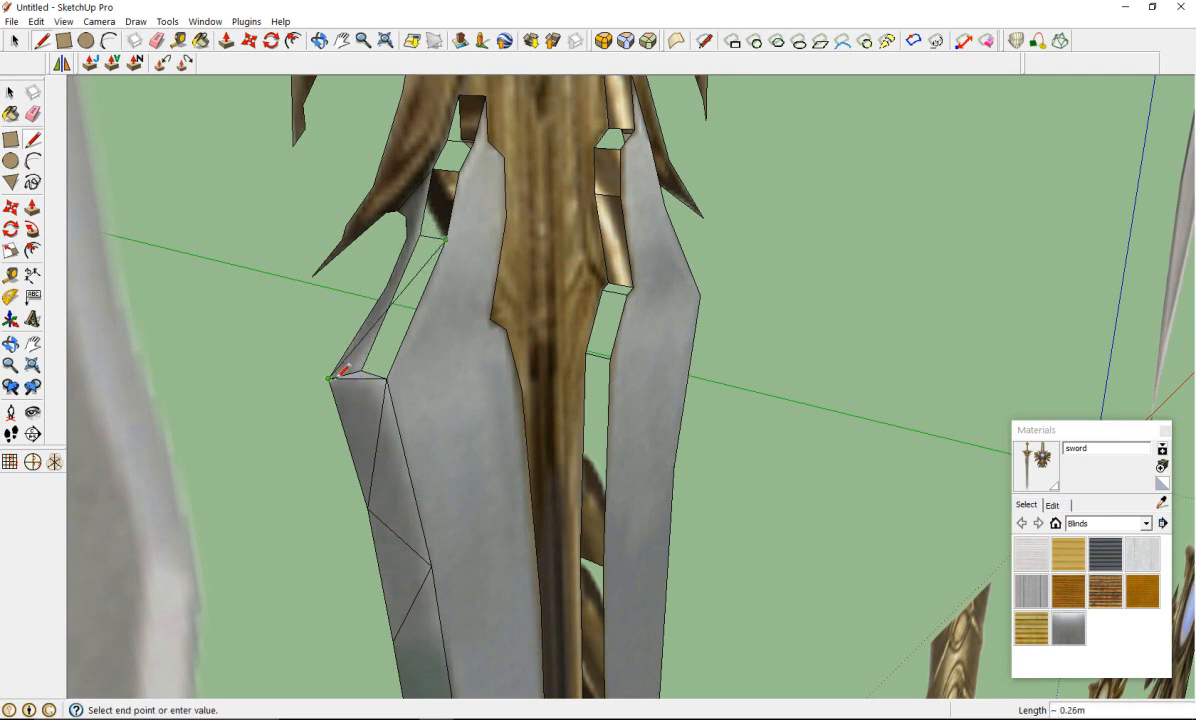
click(330, 378)
Step: Fan three edges from the left blade's inner corner to the outline points below the gold spike, the uppermost about 0.07 m long
click(387, 287)
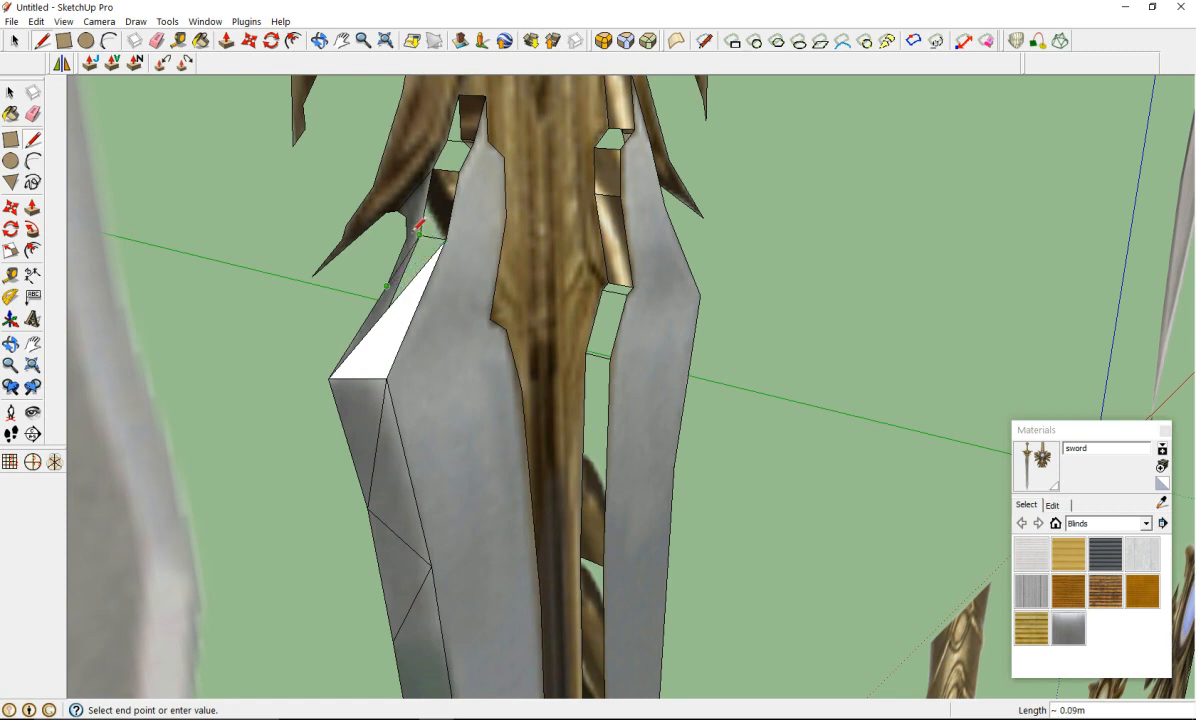
click(446, 239)
click(407, 238)
click(445, 240)
click(405, 215)
click(446, 240)
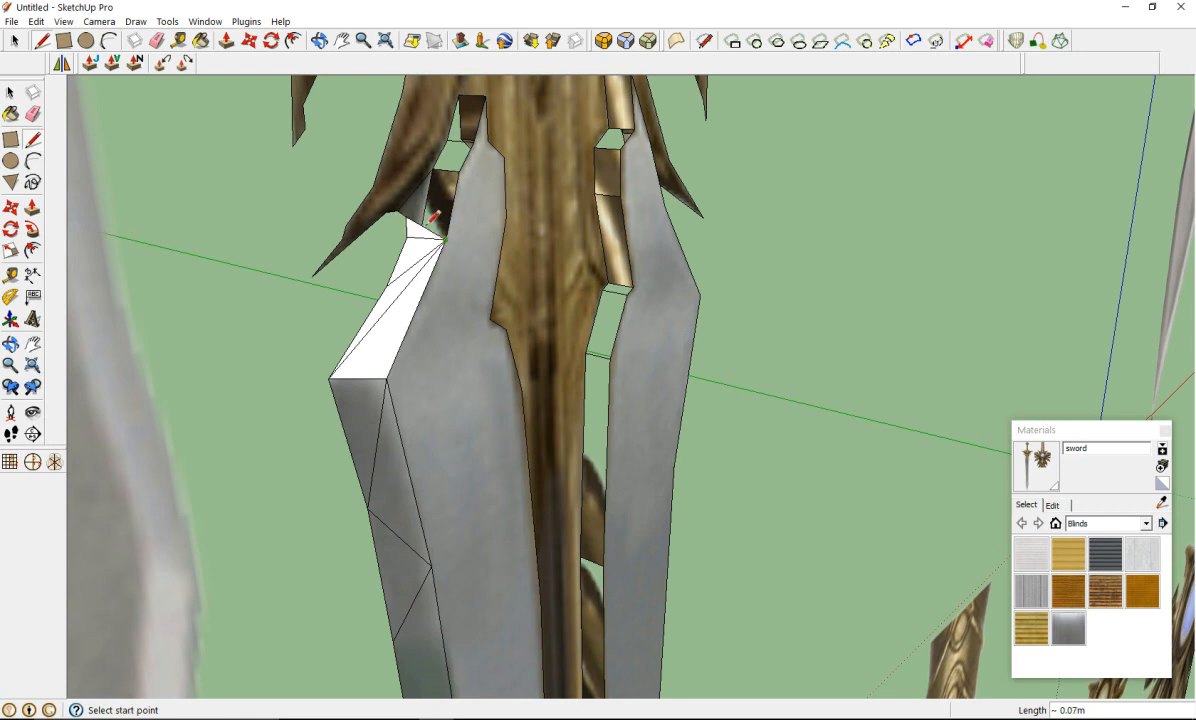
Step: Join the two corners under the left gold spike to the blade's next inner corner, the lower edge about 0.10 m, adding a 0.06 m bridging edge
middle_drag(412, 195, 294, 254)
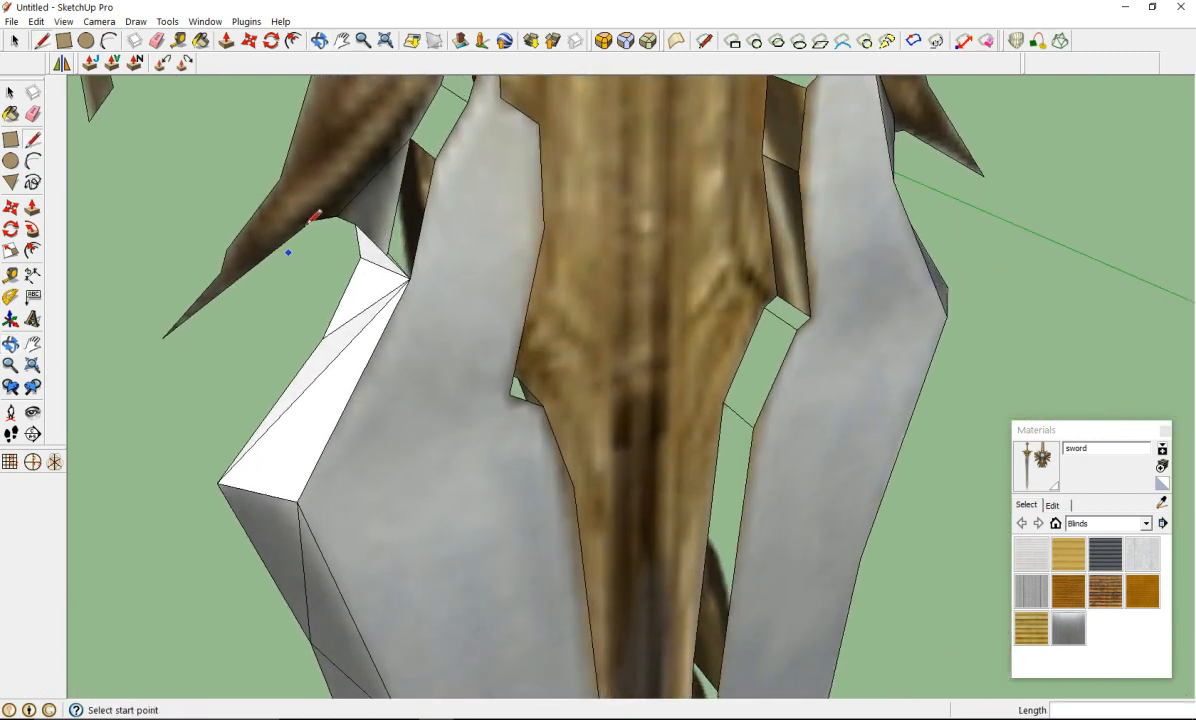
click(338, 216)
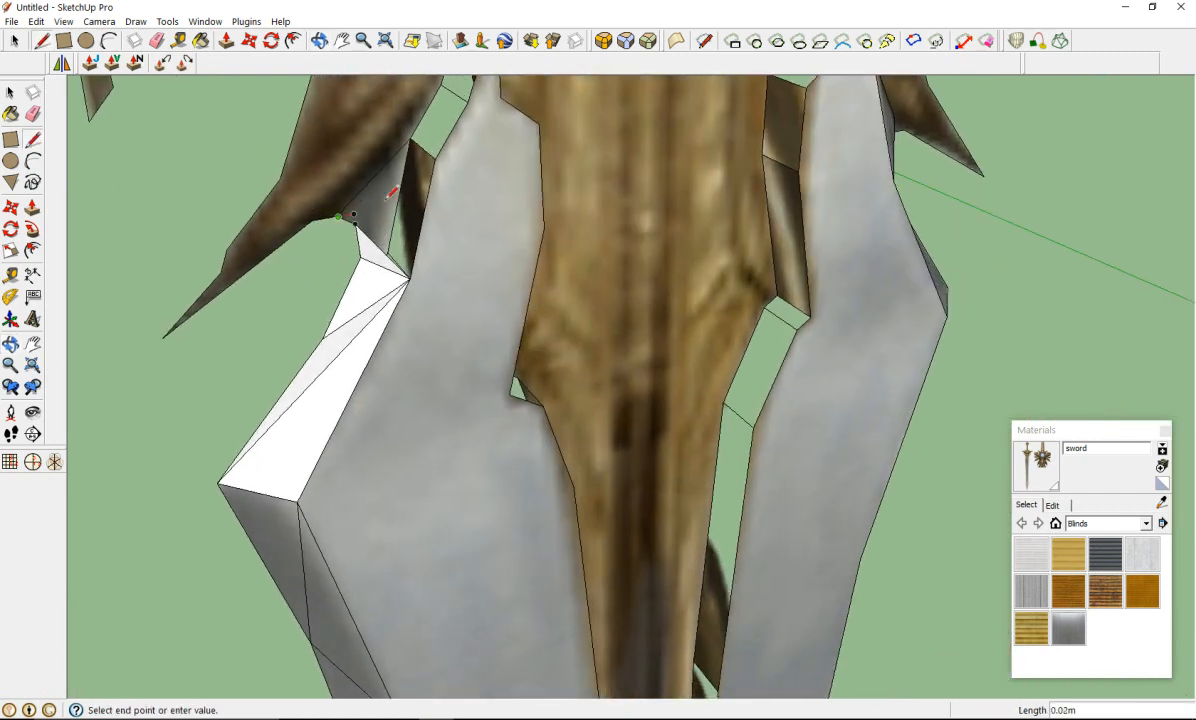
click(434, 157)
click(411, 139)
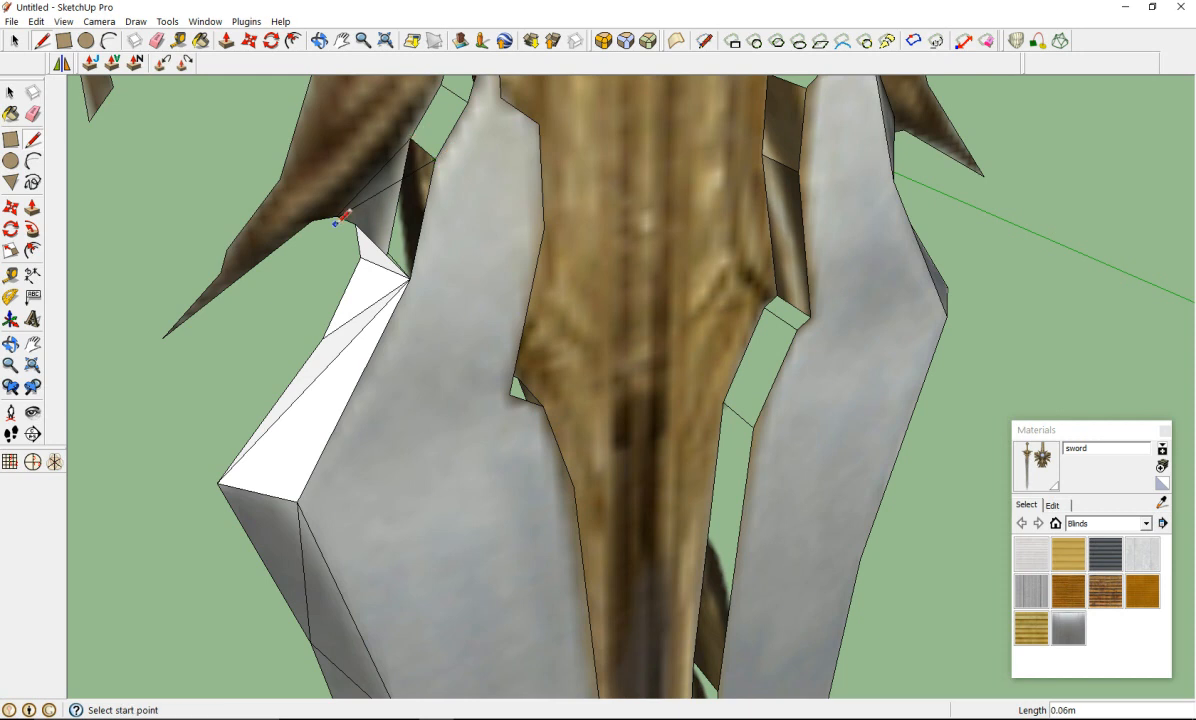
click(355, 222)
click(441, 152)
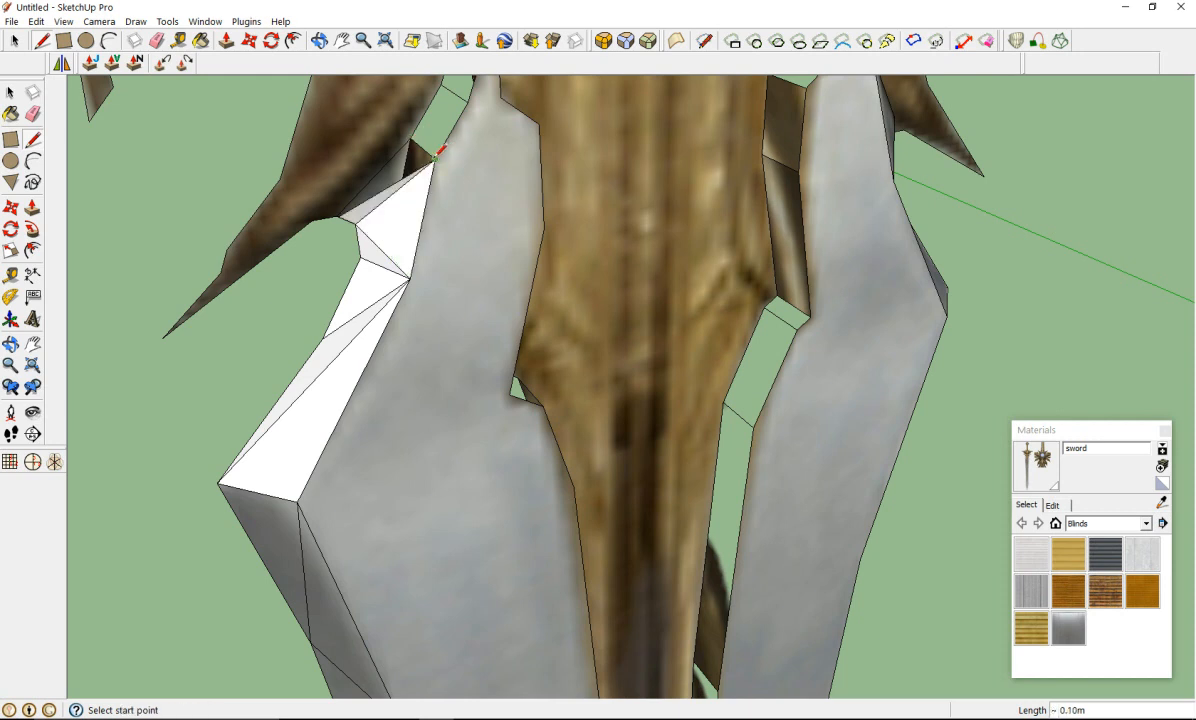
Step: Draw two cross edges over the narrow opening between the left spike and the blade's upper tip, the upper one 0.06 m long
scroll(420, 125, down, 3)
mouse_move(446, 117)
middle_down()
mouse_move(619, 214)
mouse_move(817, 168)
mouse_move(569, 184)
mouse_move(442, 165)
mouse_move(560, 222)
middle_up()
scroll(424, 117, up, 4)
click(529, 256)
click(480, 226)
click(563, 188)
click(510, 160)
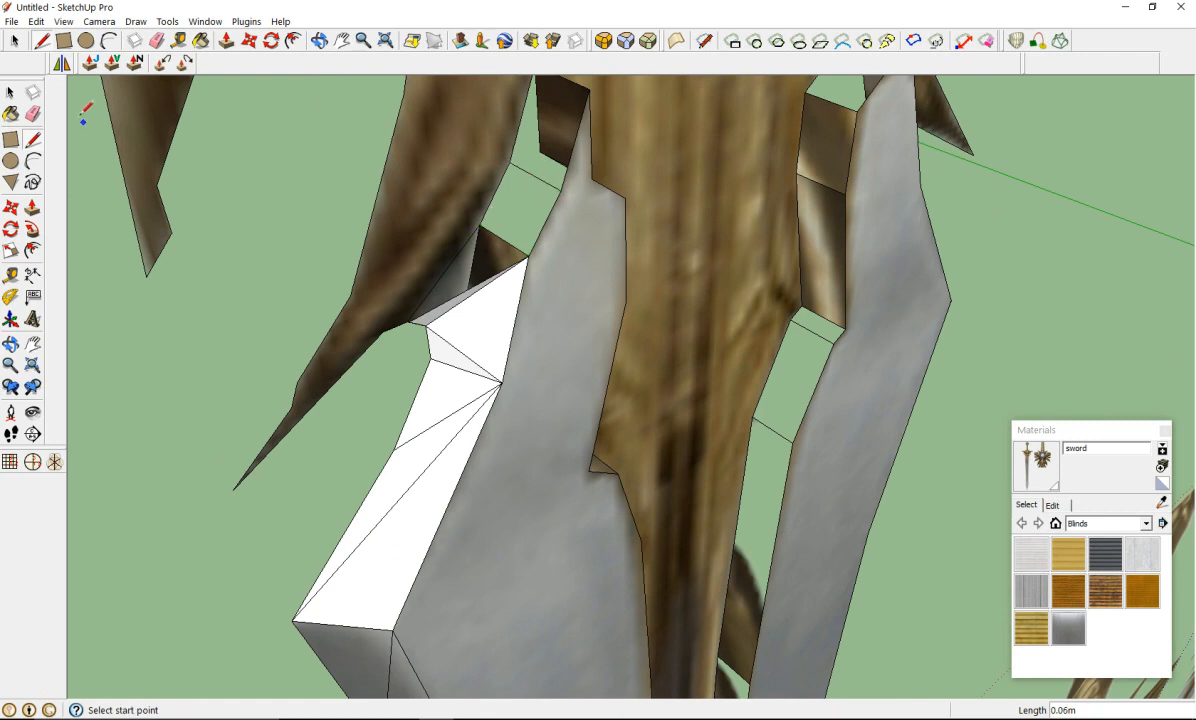
Step: Paint the faces in the left narrow opening and the large facet under the spike with the sword texture
key(b)
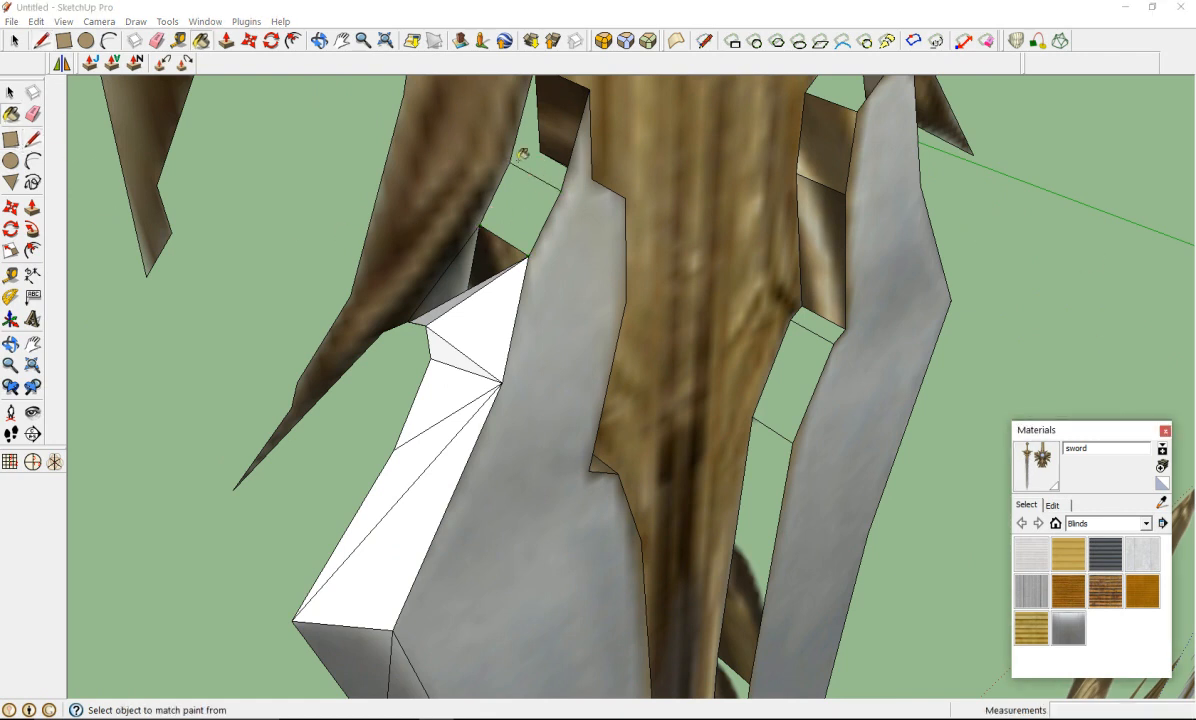
click(558, 145)
click(536, 208)
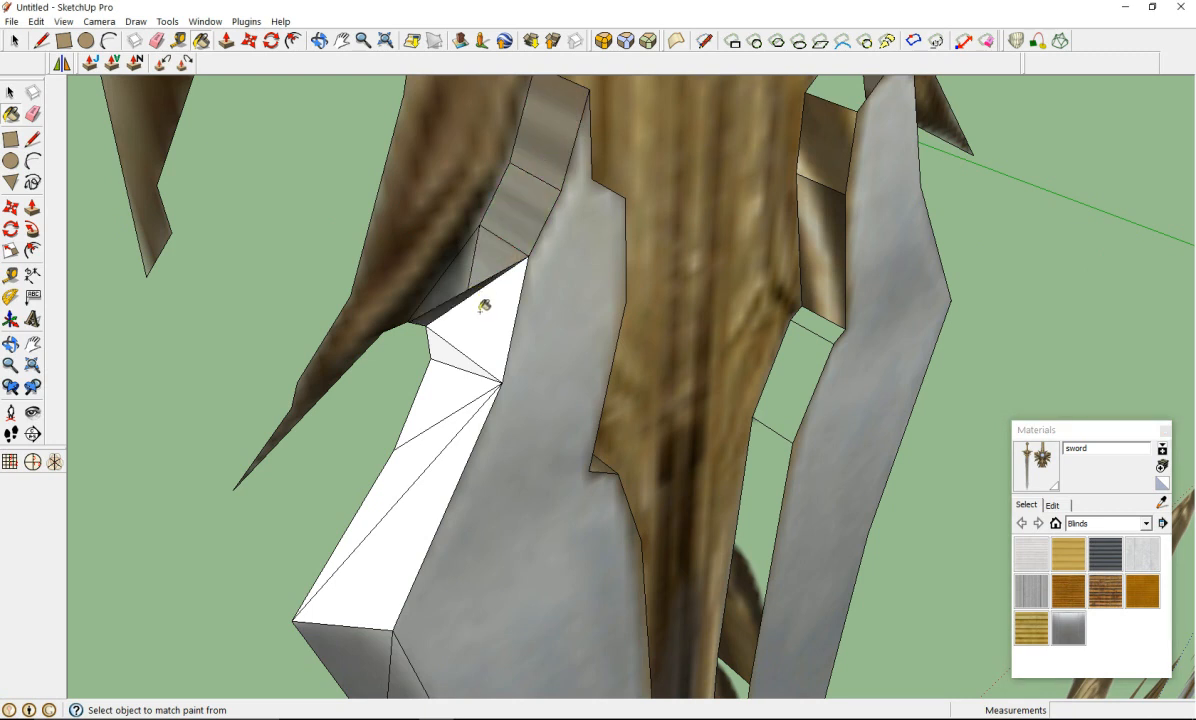
click(482, 298)
Step: Draw an edge about 0.09 m long down the left spike to its lower inner corner and retrace the dark facet's upper border
click(38, 145)
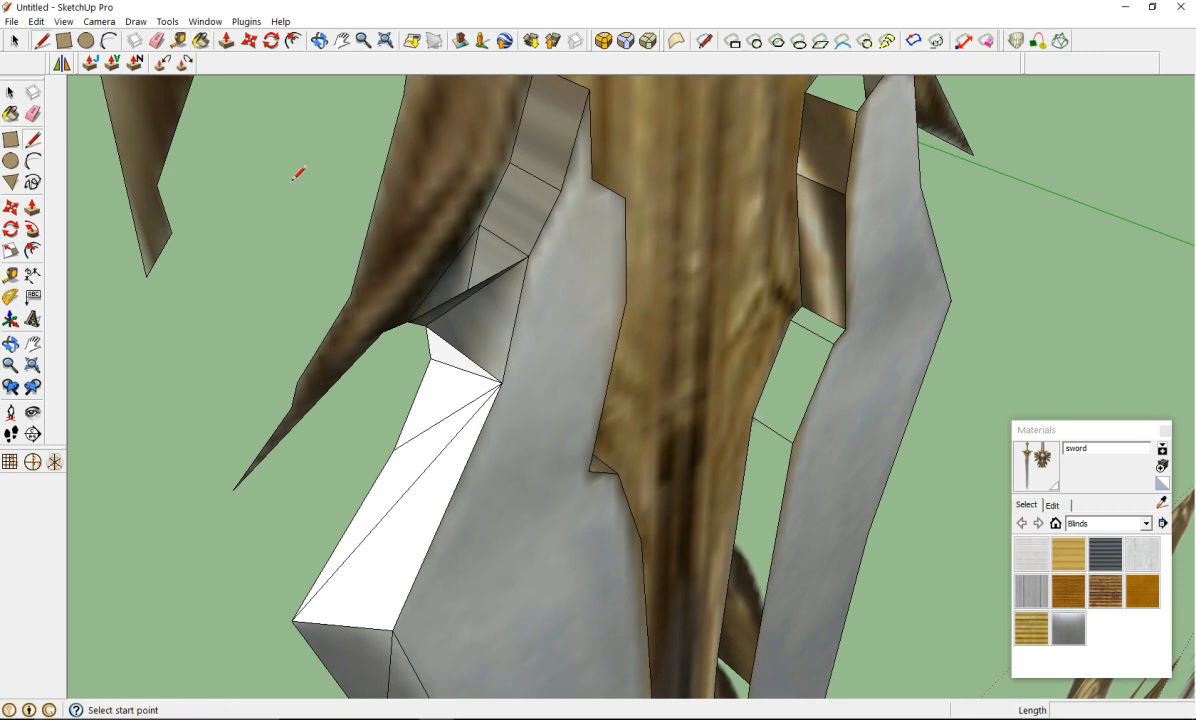
click(479, 226)
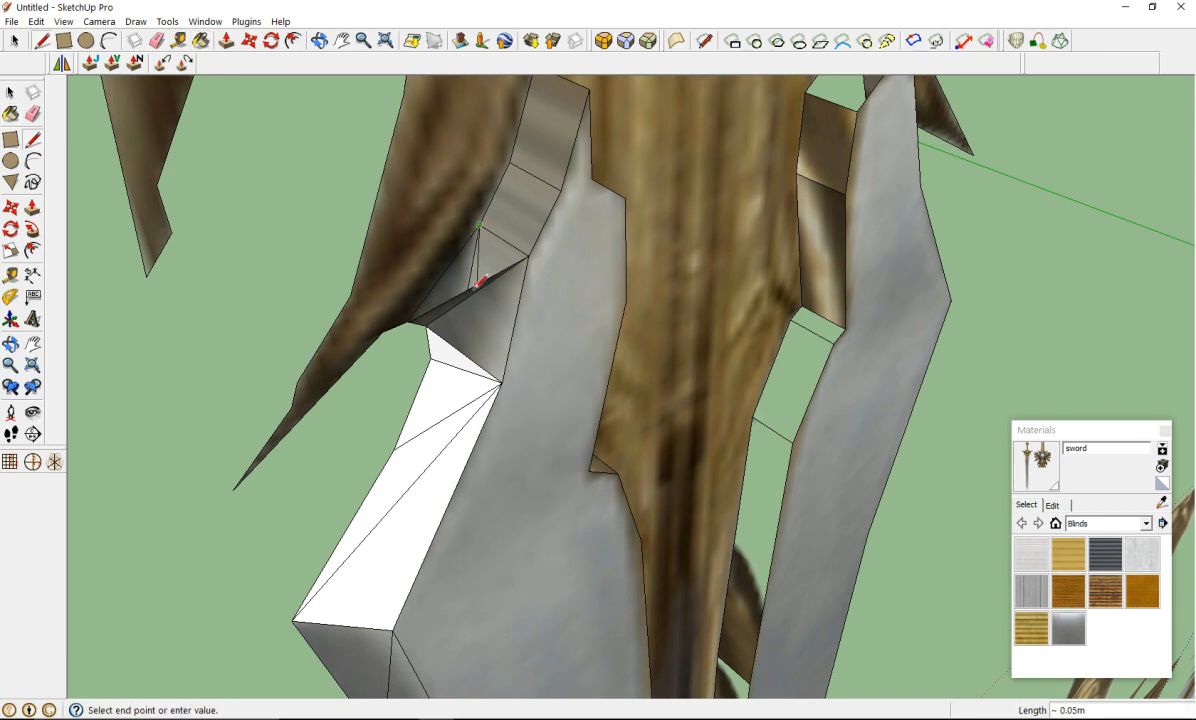
click(410, 321)
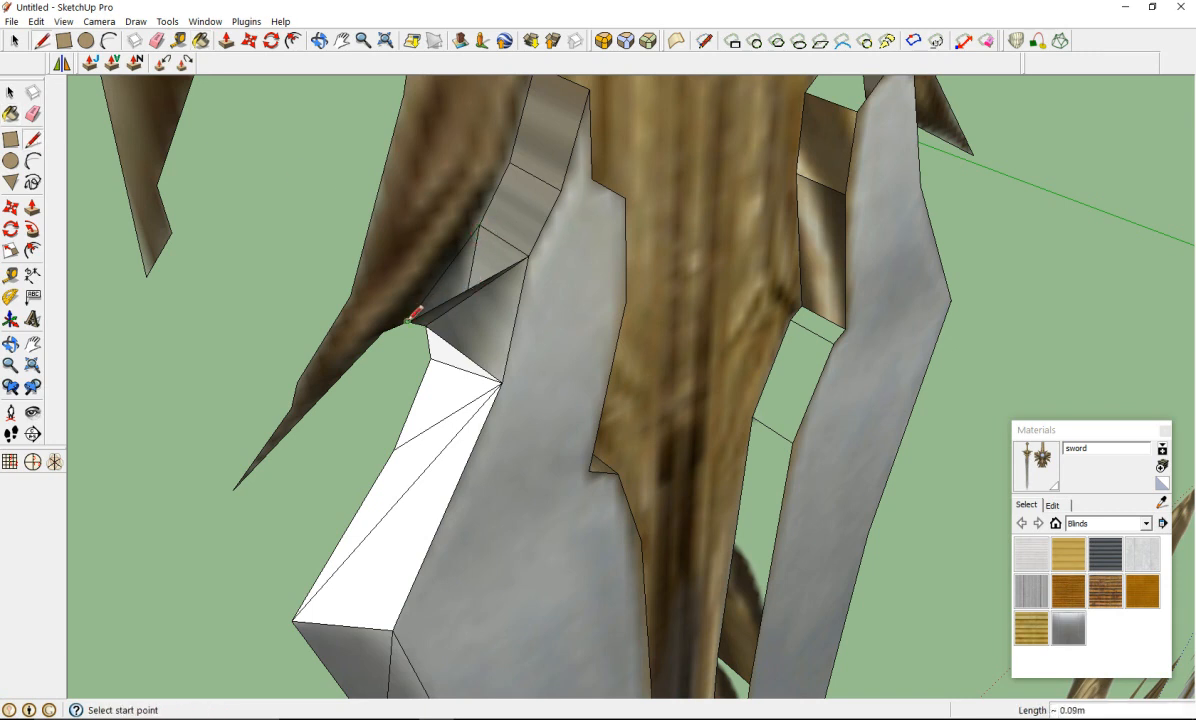
click(409, 321)
click(529, 256)
Step: Fill the top of the gap beside the left spike with two triangular faces, drawing a 0.05 m edge and a shorter one to the spike
click(479, 226)
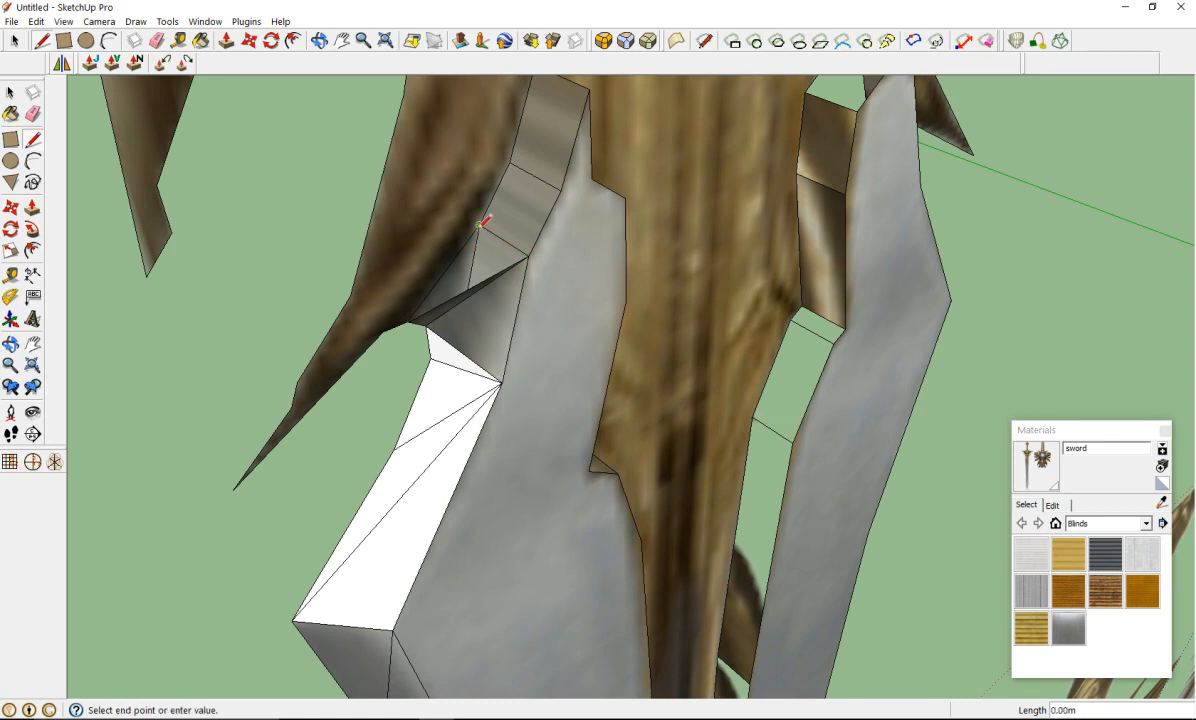
click(477, 283)
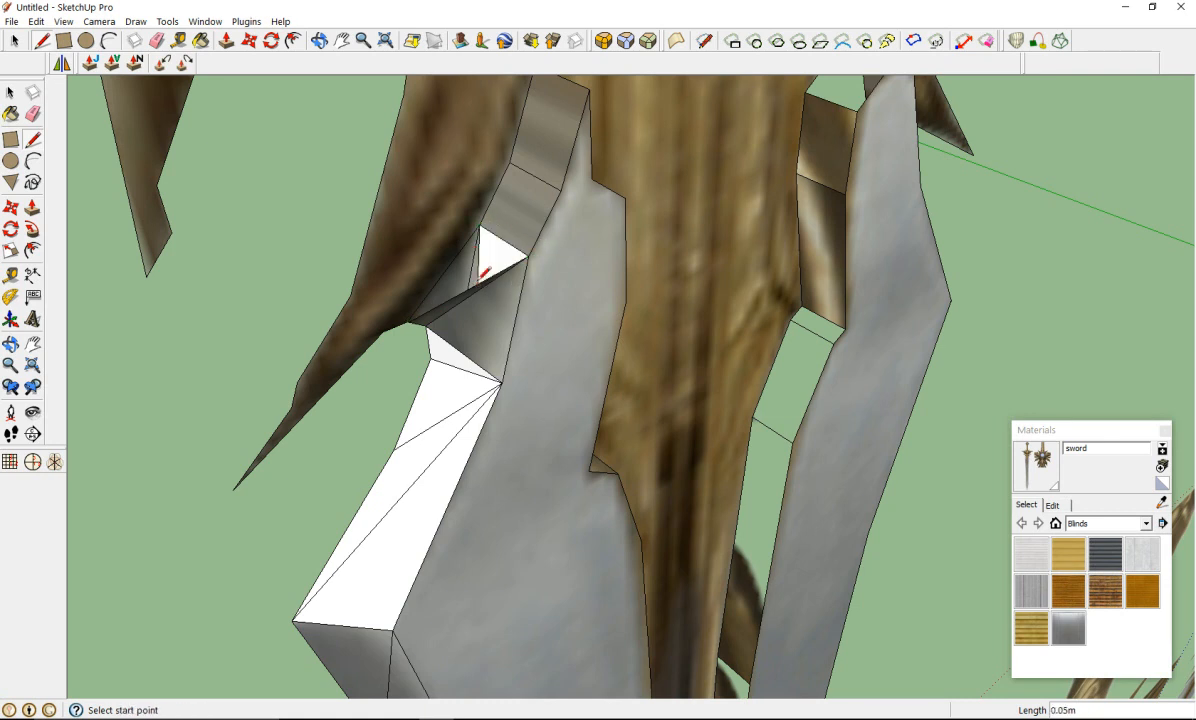
click(477, 283)
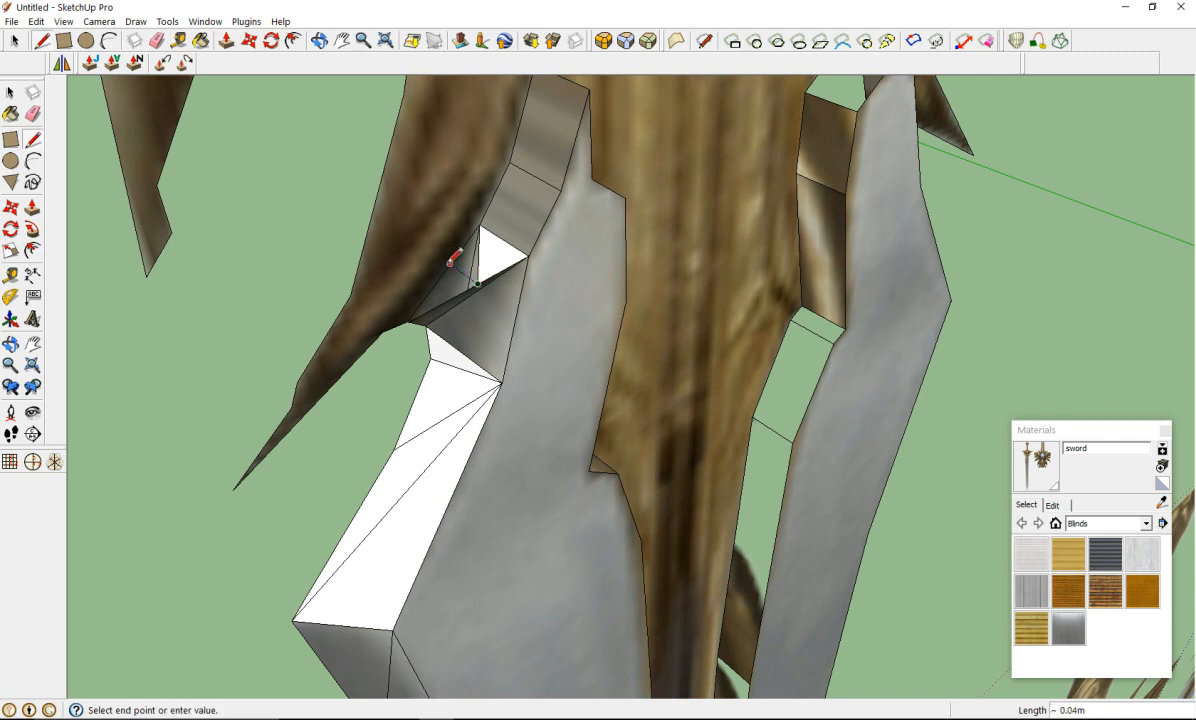
click(451, 259)
click(450, 264)
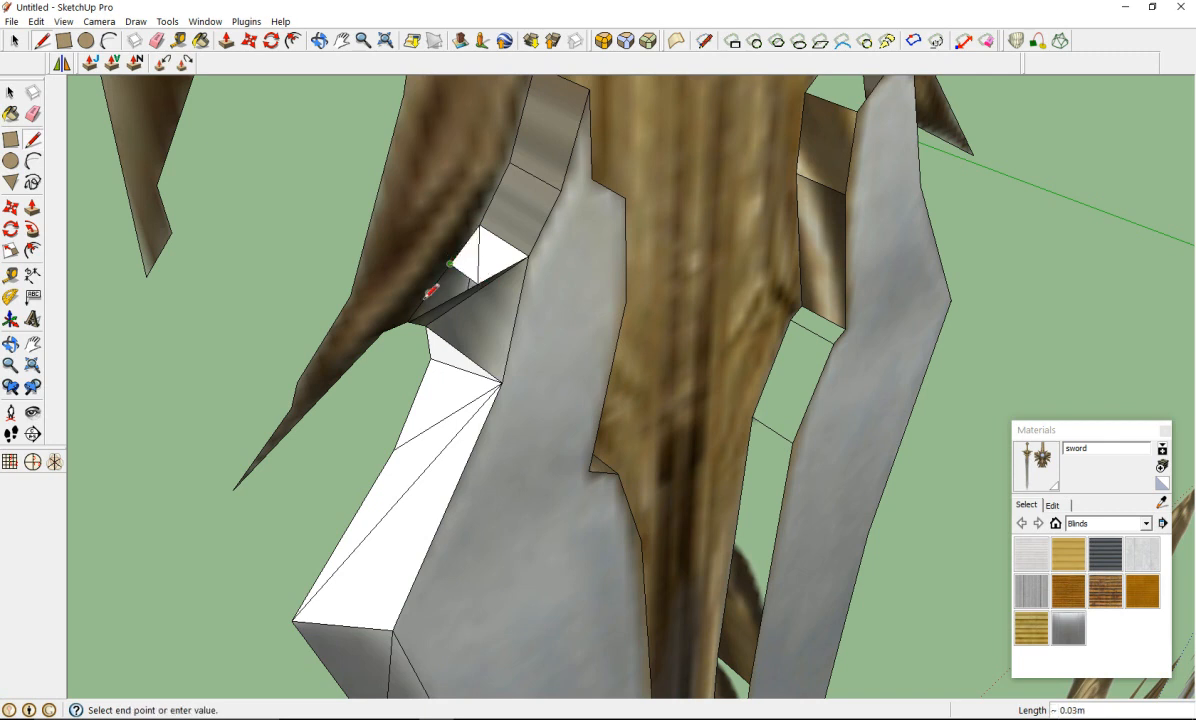
Step: Outline the rest of the gap beside the left spike by tracing the spike's inner border and the dark facet's upper border
click(407, 321)
click(429, 321)
click(459, 265)
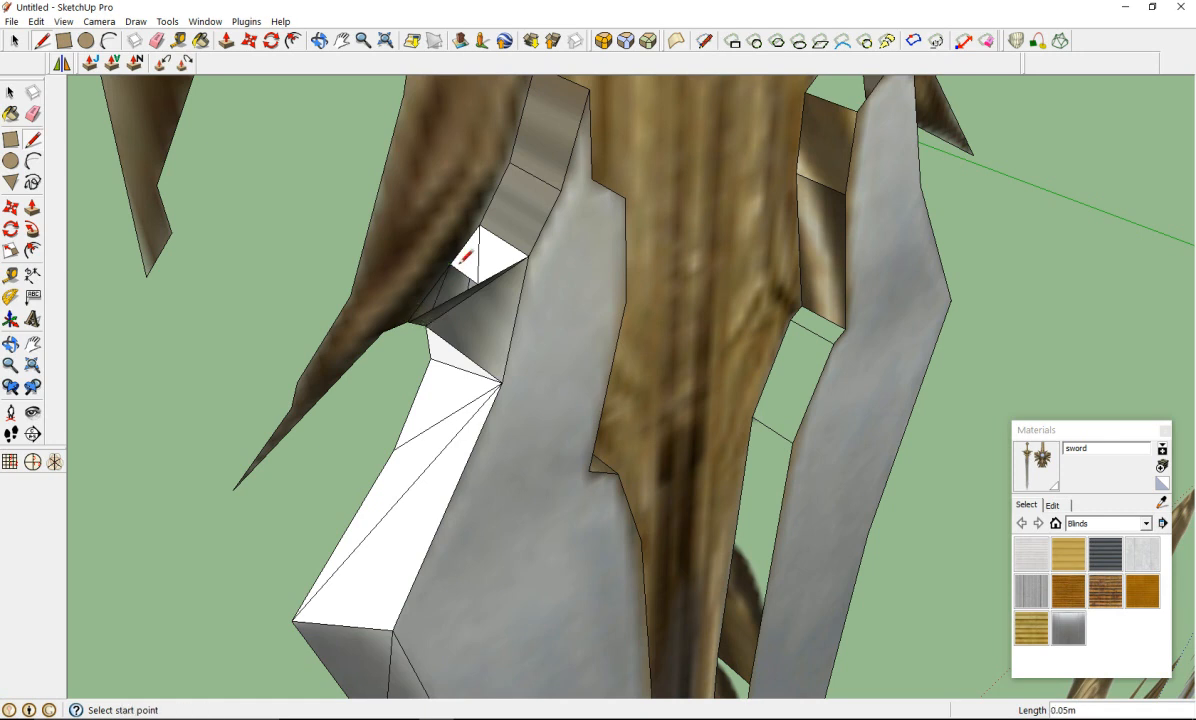
scroll(497, 302, up, 2)
middle_drag(497, 302, 565, 196)
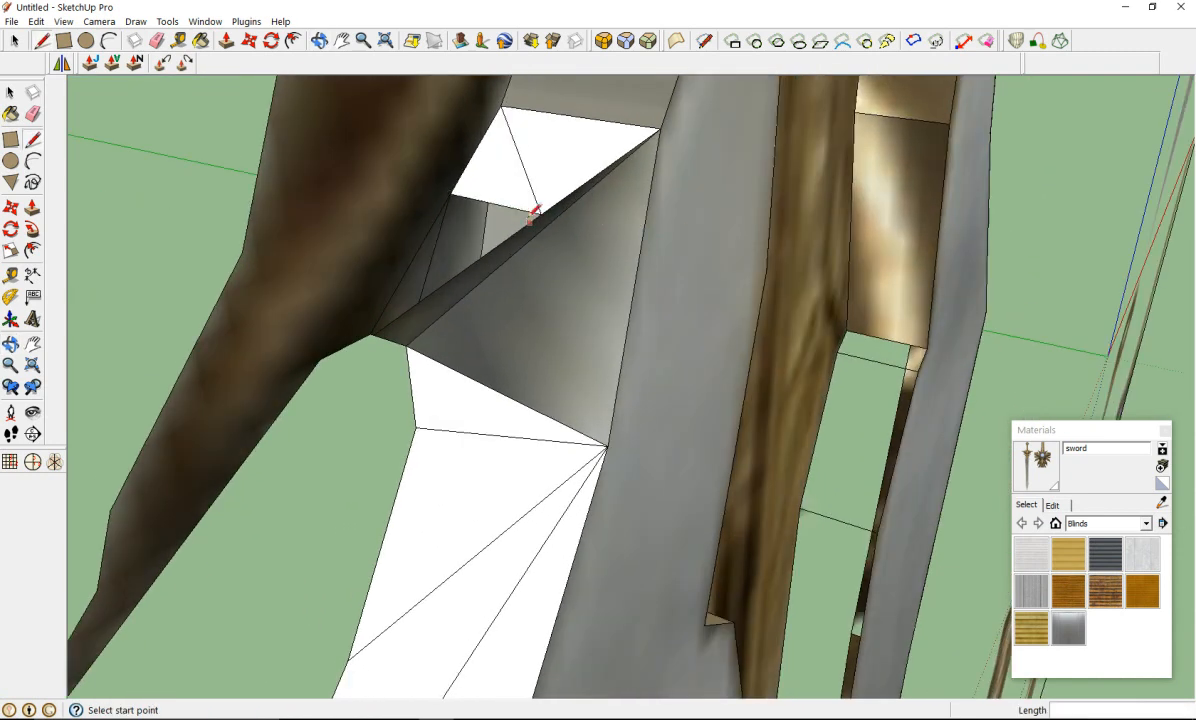
click(540, 212)
click(377, 332)
click(445, 196)
click(440, 182)
Step: Fill the middle of the gap beside the left spike with triangular faces, drawing zigzag edges between spike and dark facet
click(450, 192)
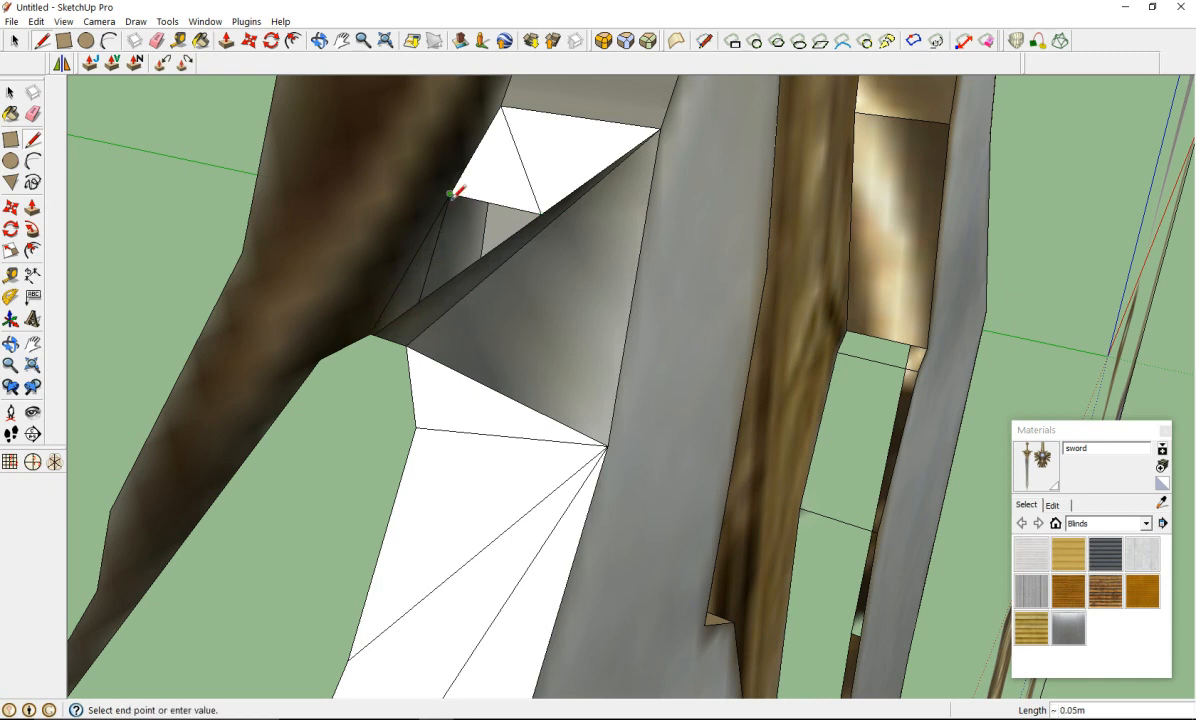
click(457, 273)
click(457, 272)
click(412, 262)
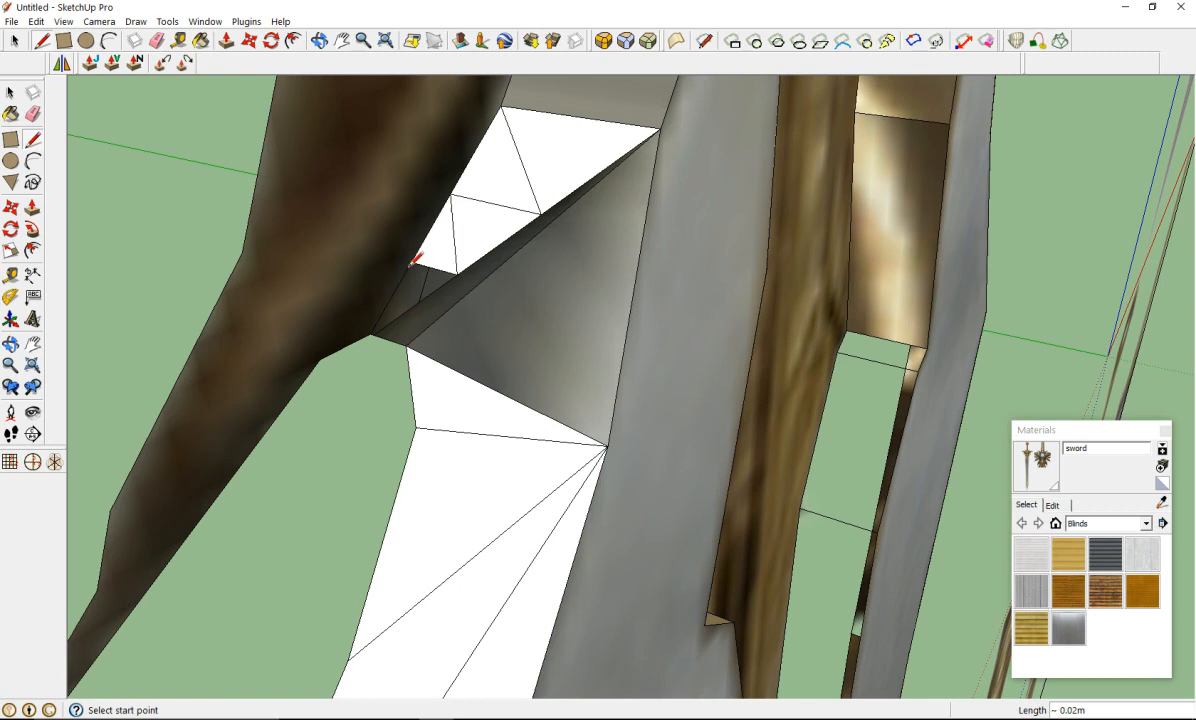
click(411, 261)
click(411, 305)
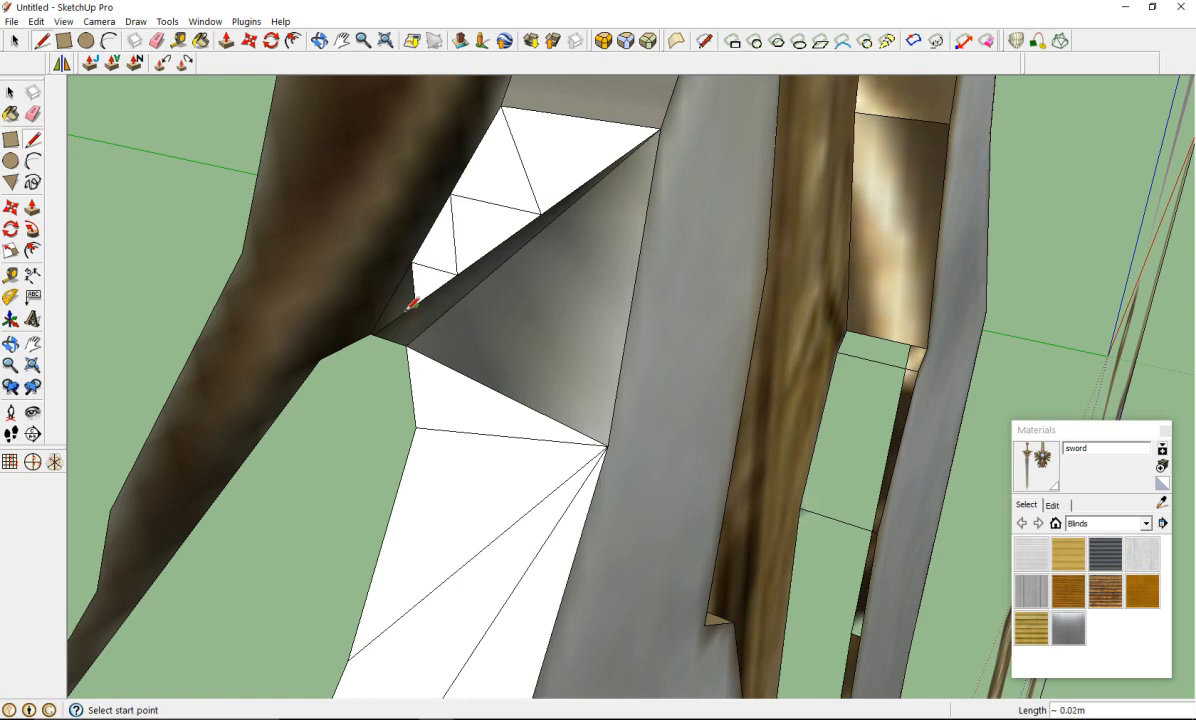
Step: Close the gap's narrow lower end with small triangular faces running down to the spike's lower inner corner
click(415, 303)
click(390, 300)
click(390, 299)
click(372, 332)
click(372, 332)
click(416, 300)
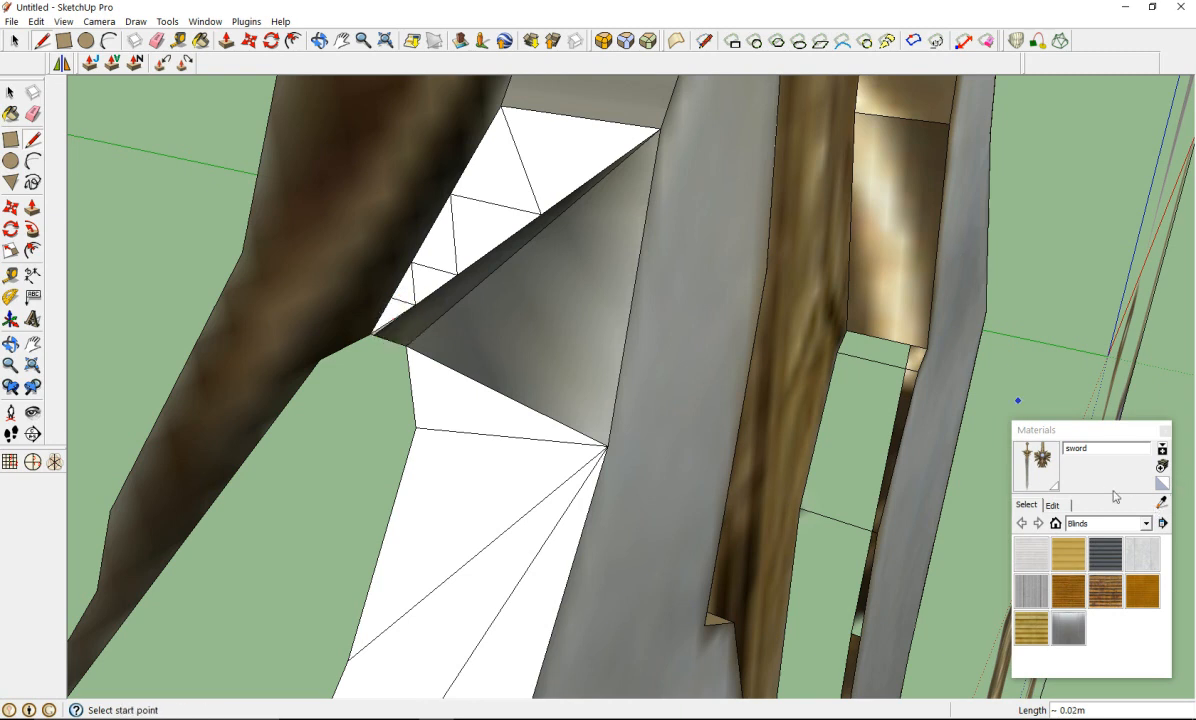
Step: Paint the white triangular faces in the gap beside the left spike with the sword texture
click(1160, 503)
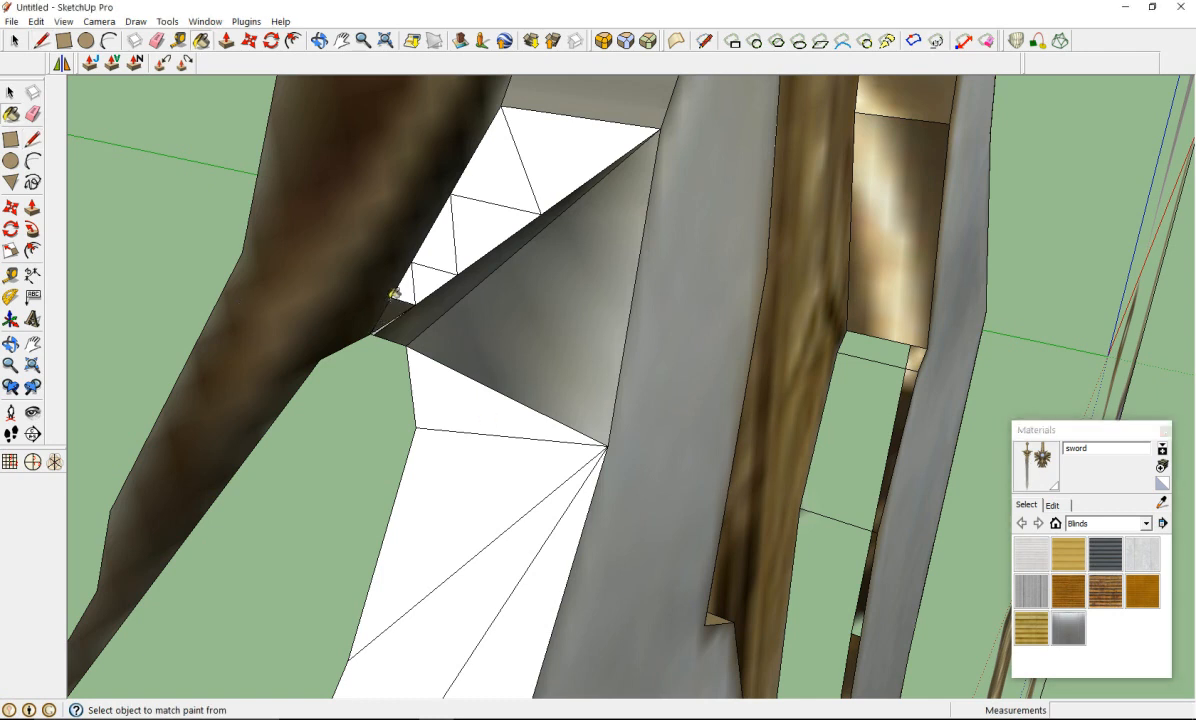
click(424, 289)
click(408, 288)
click(441, 237)
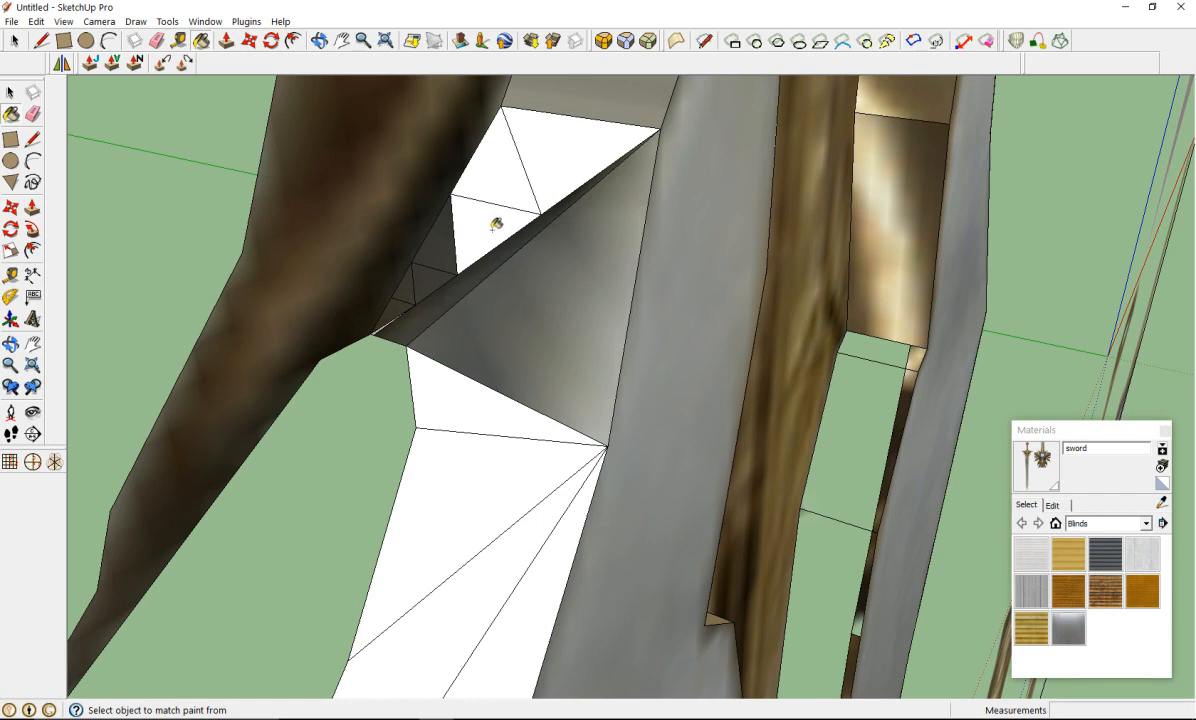
click(490, 234)
click(509, 168)
click(545, 155)
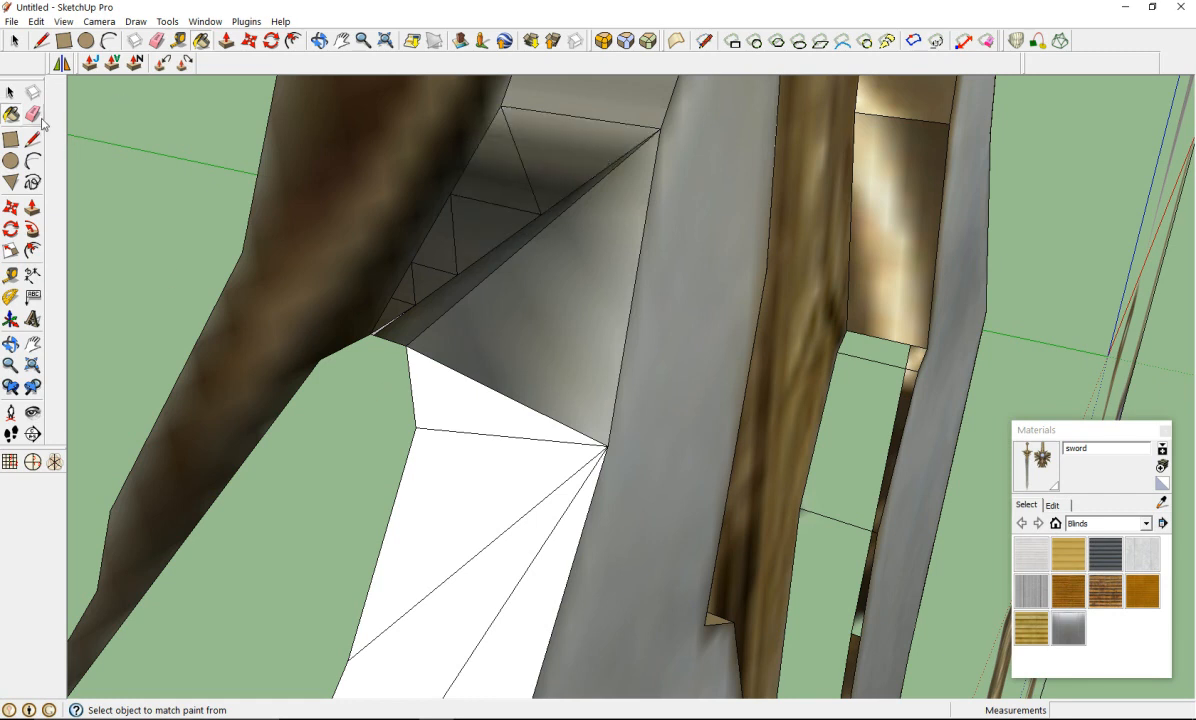
Step: Try to erase the zigzag edges between the painted triangles beside the left spike
click(33, 114)
click(520, 204)
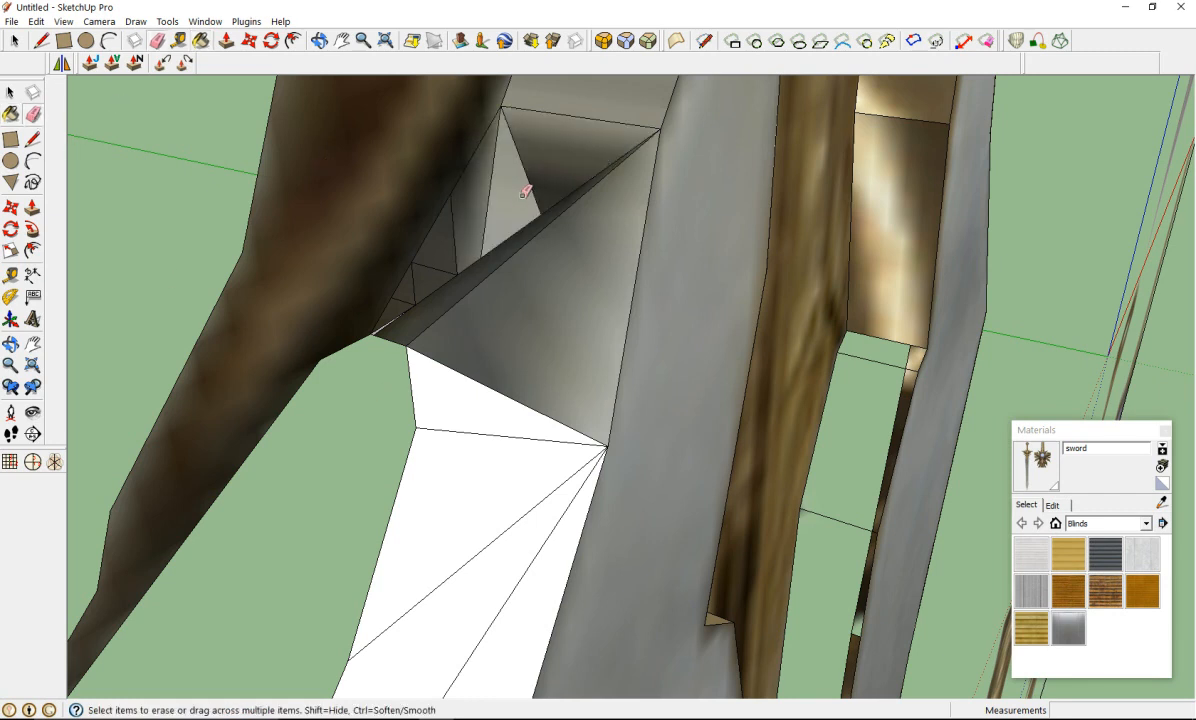
drag(541, 200, 415, 298)
Step: Paint the leftover white sliver beside the spike and the white bevel facets below it with the sword texture
scroll(378, 320, up, 2)
middle_drag(374, 324, 391, 163)
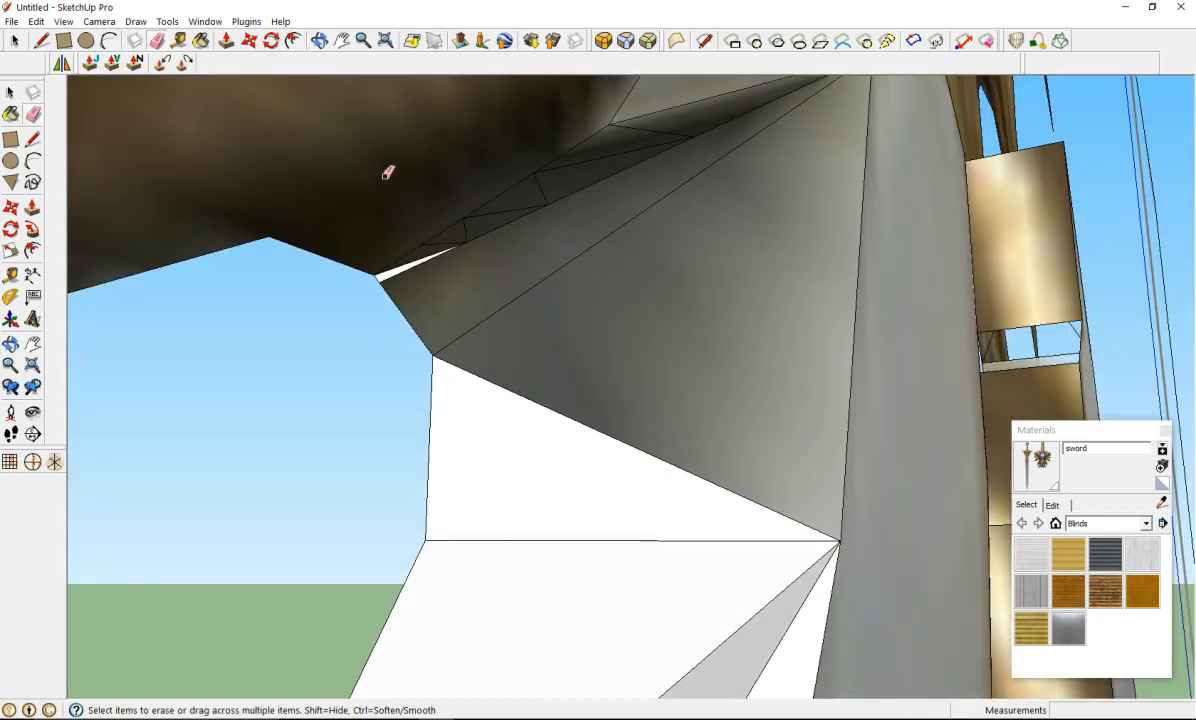
click(1159, 502)
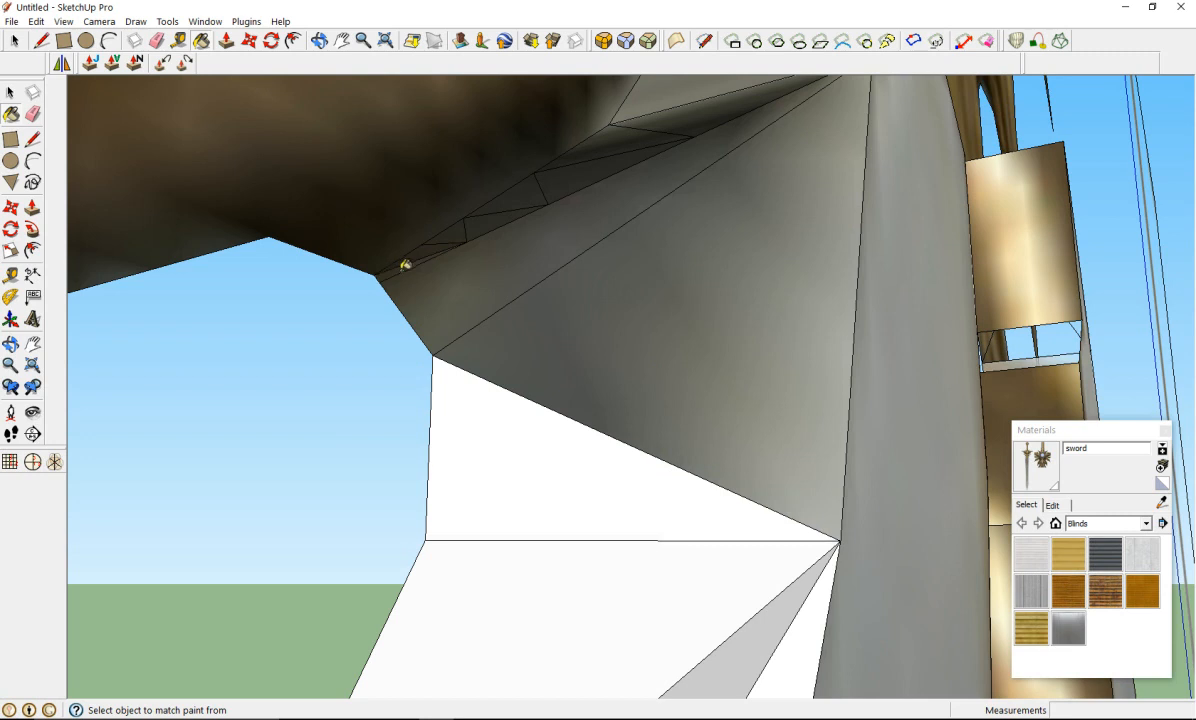
scroll(497, 265, down, 5)
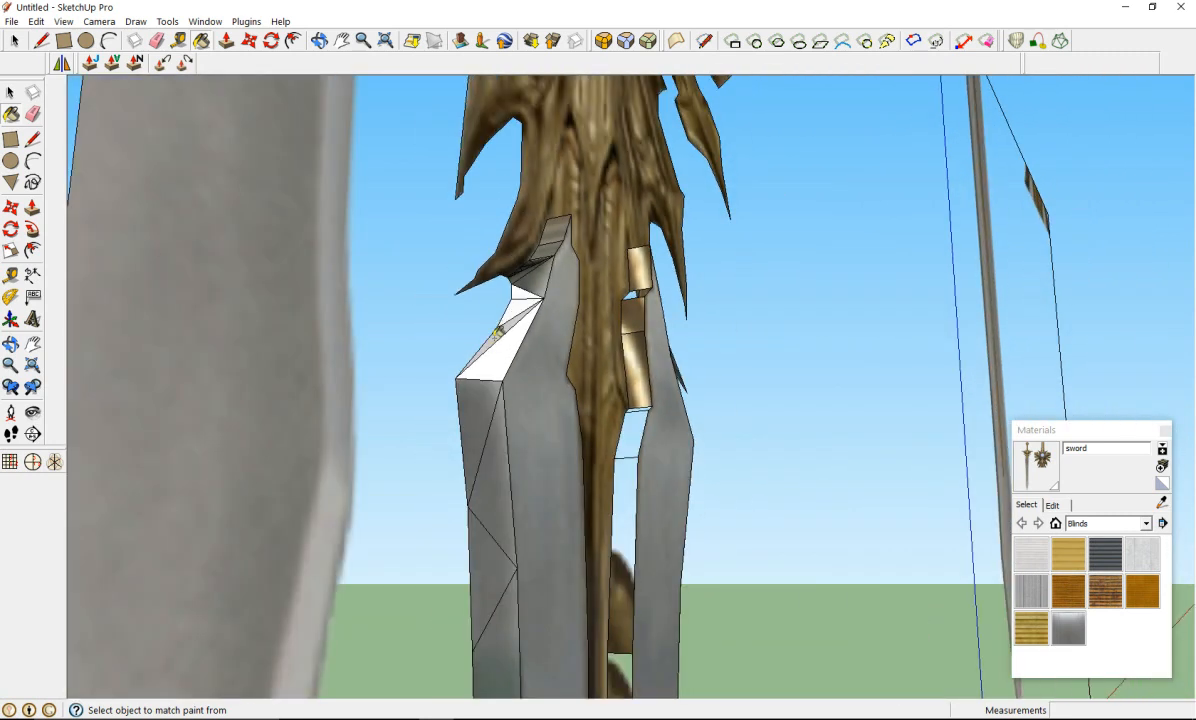
scroll(494, 343, up, 5)
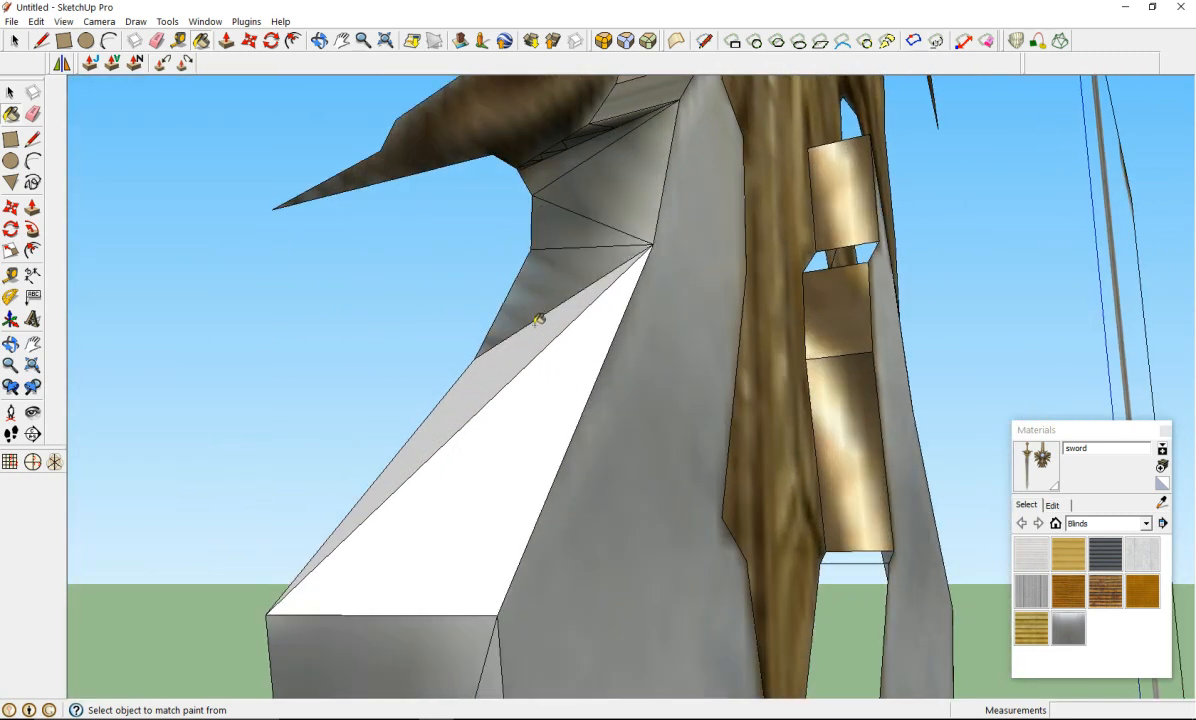
click(556, 372)
Step: Examine the sword's front, from the gaps around the gold guard down to the tip of the narrow gold strip
mouse_move(557, 465)
middle_down()
mouse_move(459, 430)
mouse_move(570, 418)
mouse_move(455, 420)
middle_up()
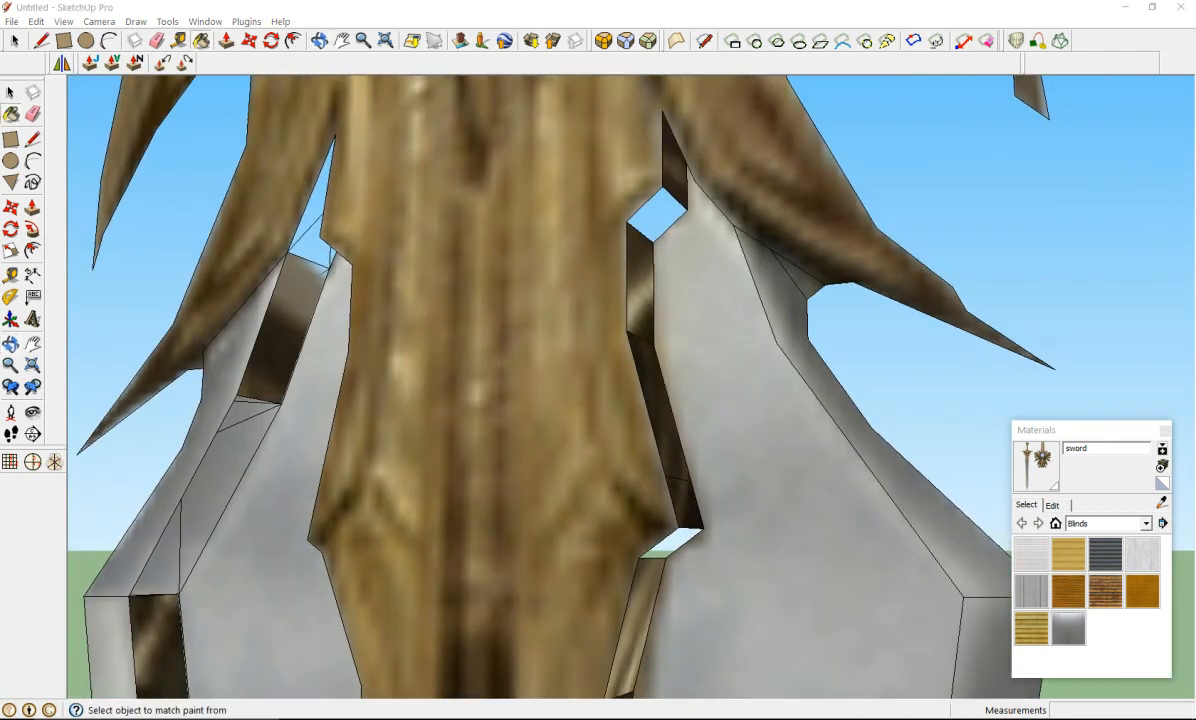
mouse_move(587, 515)
middle_down()
mouse_move(400, 490)
mouse_move(825, 545)
mouse_move(610, 407)
mouse_move(419, 462)
mouse_move(844, 483)
mouse_move(526, 515)
mouse_move(644, 452)
mouse_move(755, 446)
mouse_move(475, 502)
mouse_move(350, 454)
mouse_move(562, 424)
middle_up()
scroll(562, 424, down, 6)
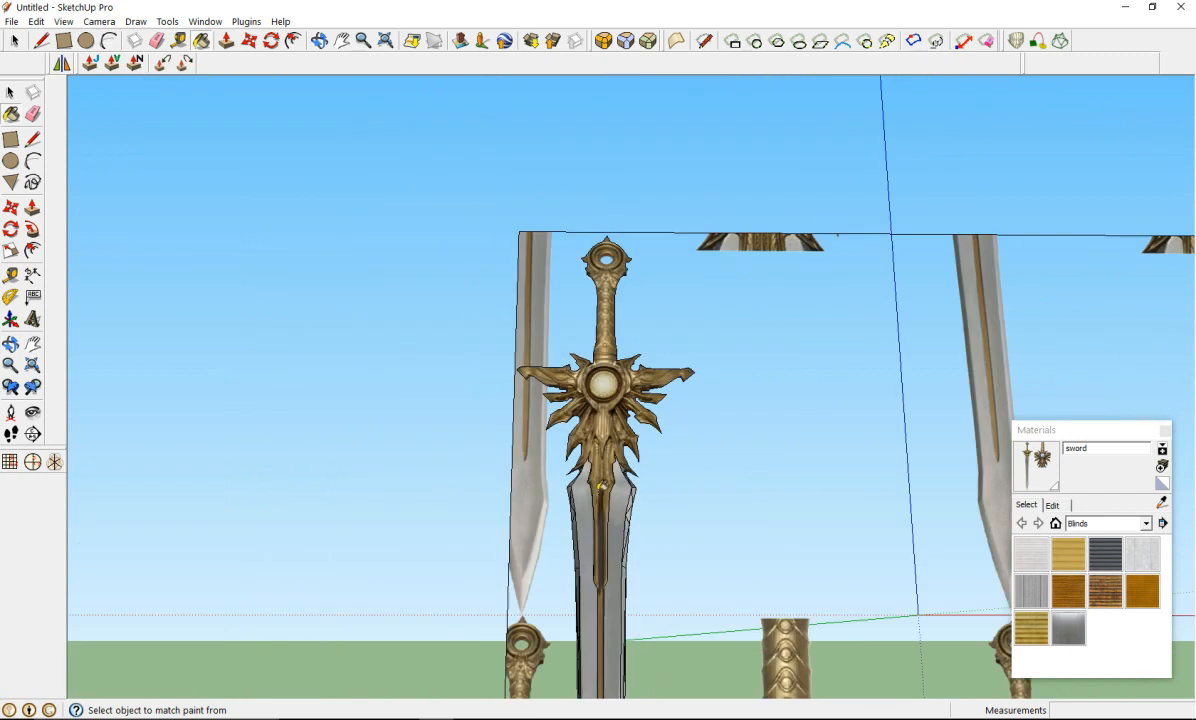
scroll(558, 642, up, 5)
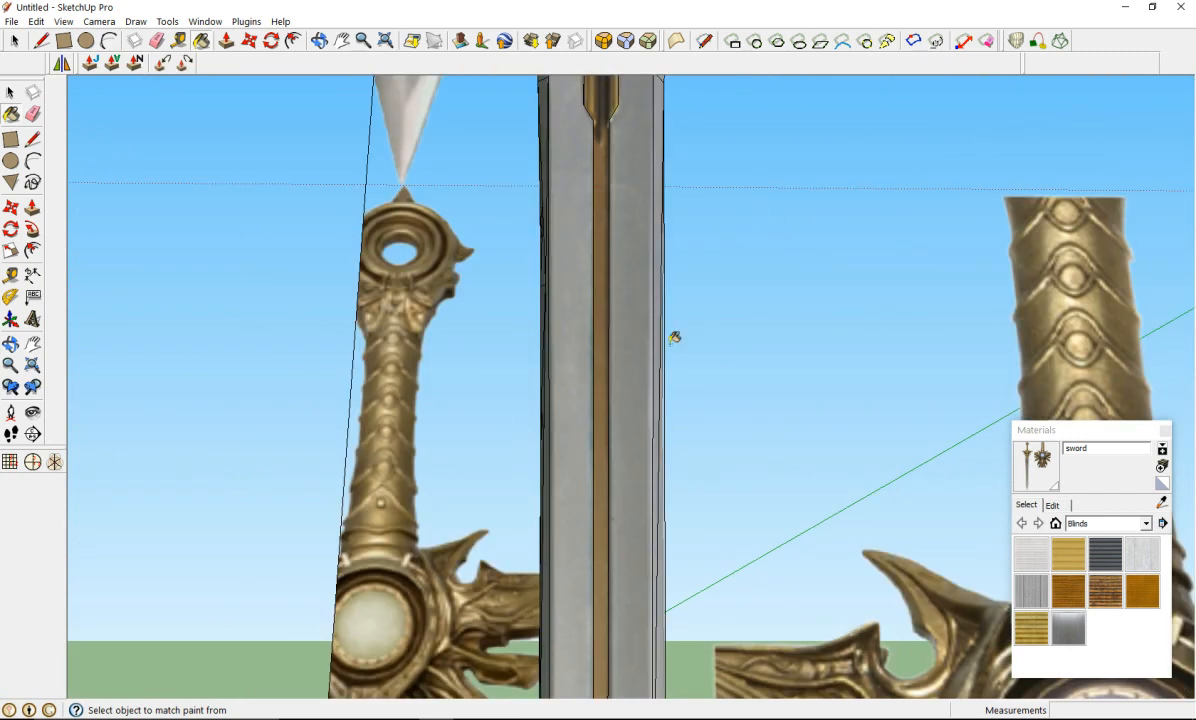
scroll(650, 330, down, 5)
scroll(659, 423, up, 6)
scroll(697, 380, down, 5)
scroll(699, 566, up, 5)
middle_drag(699, 566, 657, 574)
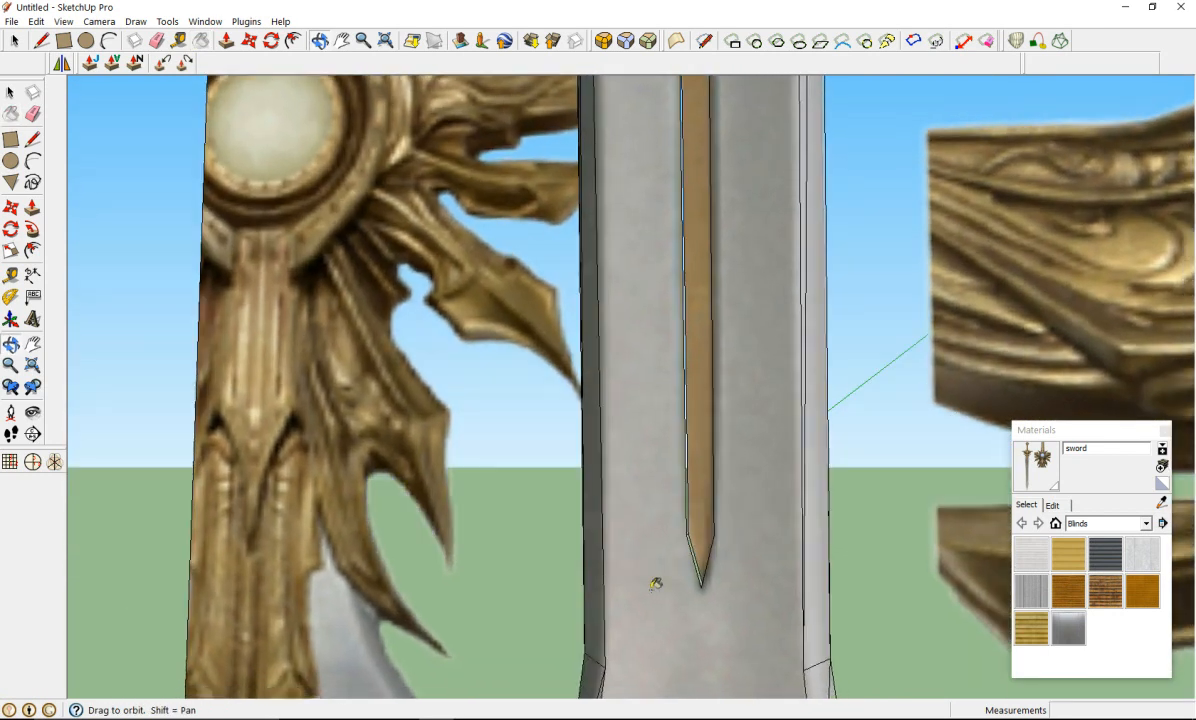
Step: Draw a vertical centre edge about 5.01 m long from the gold strip's pointed tip up into the guard
click(31, 139)
scroll(703, 576, up, 6)
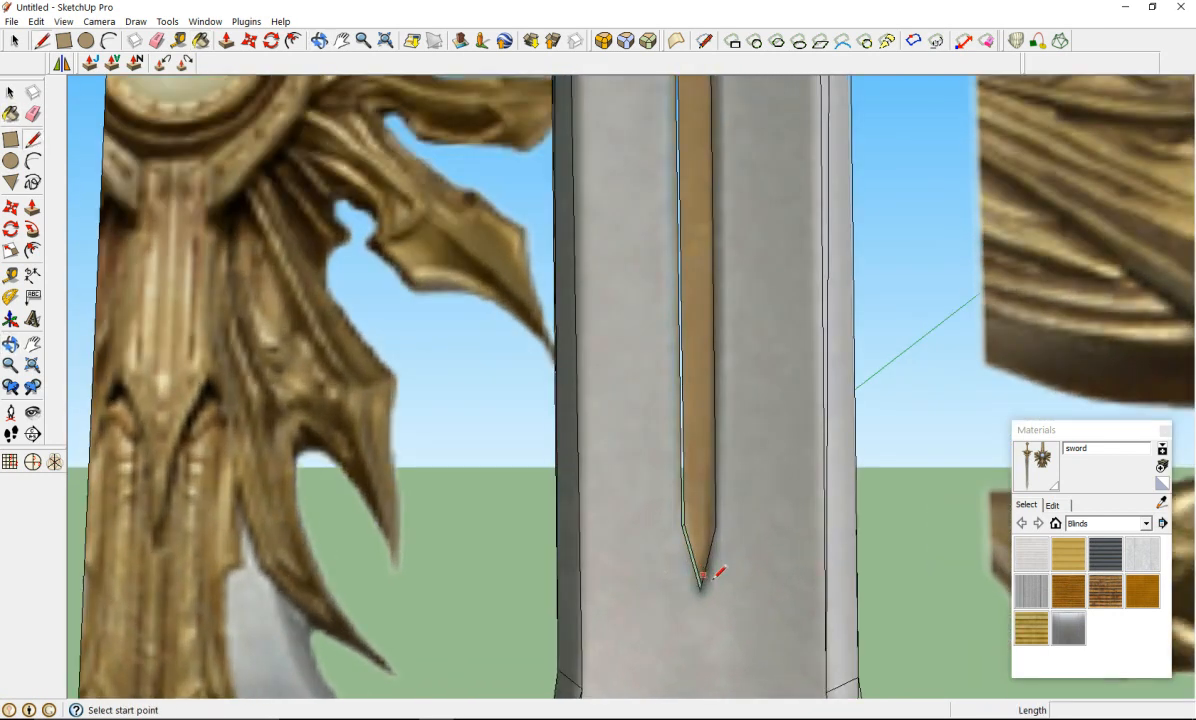
middle_drag(644, 557, 719, 597)
click(720, 596)
scroll(717, 577, down, 15)
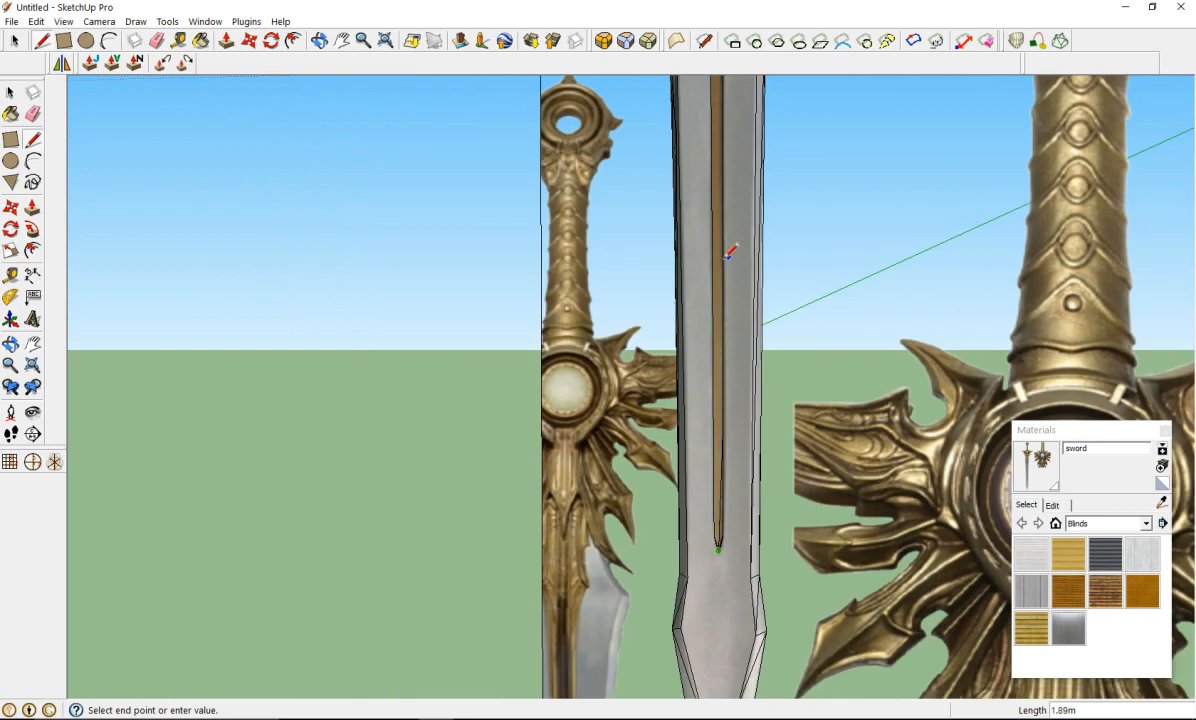
scroll(686, 76, up, 10)
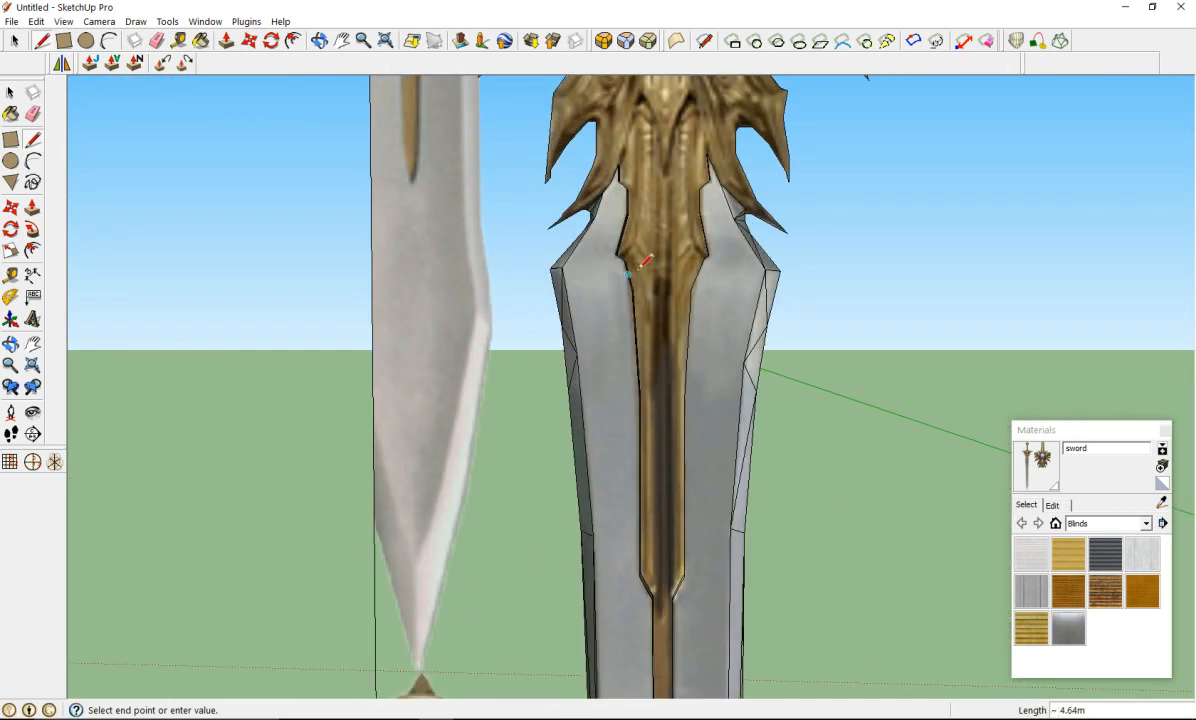
scroll(669, 242, up, 2)
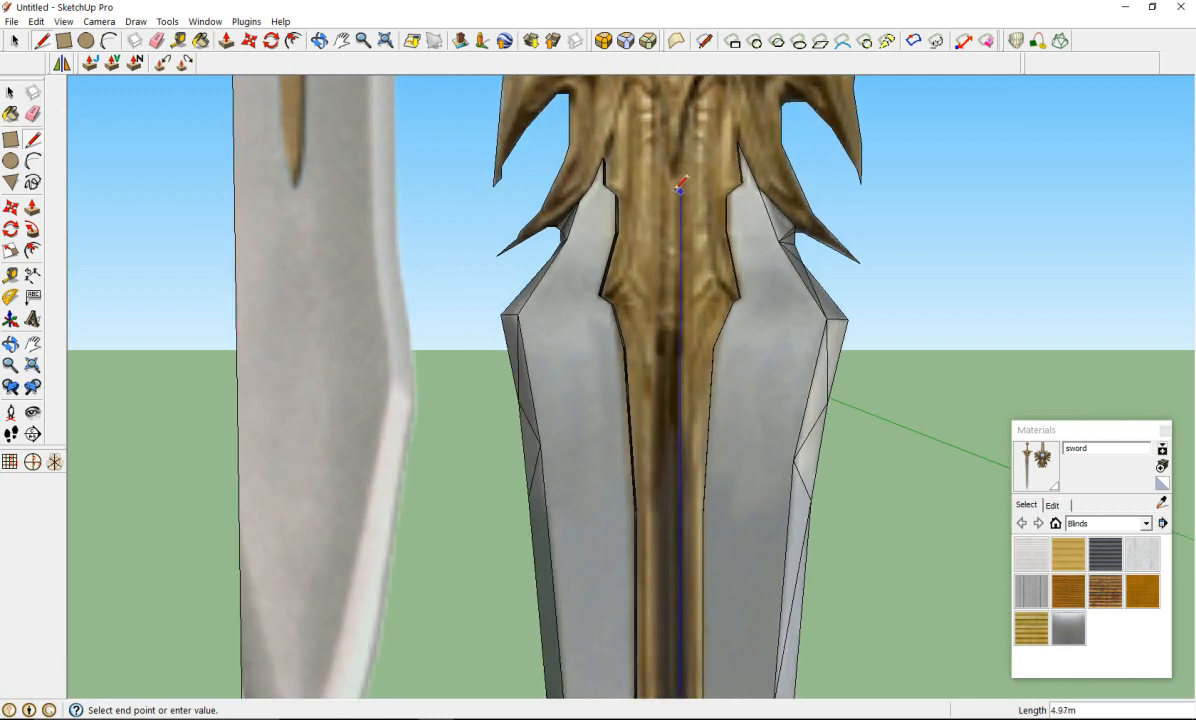
scroll(676, 169, up, 2)
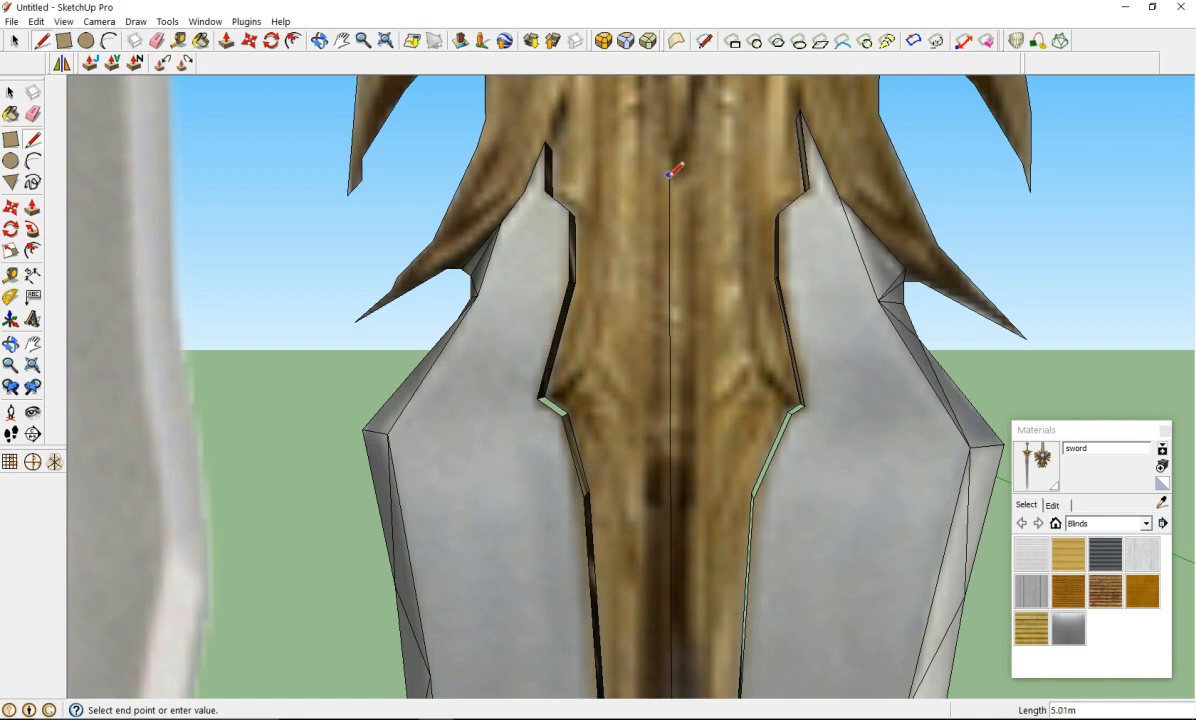
Step: Draw a second long edge from the guard down the gold strip beside the centre edge, toward the strip's pointed tip
scroll(737, 353, down, 5)
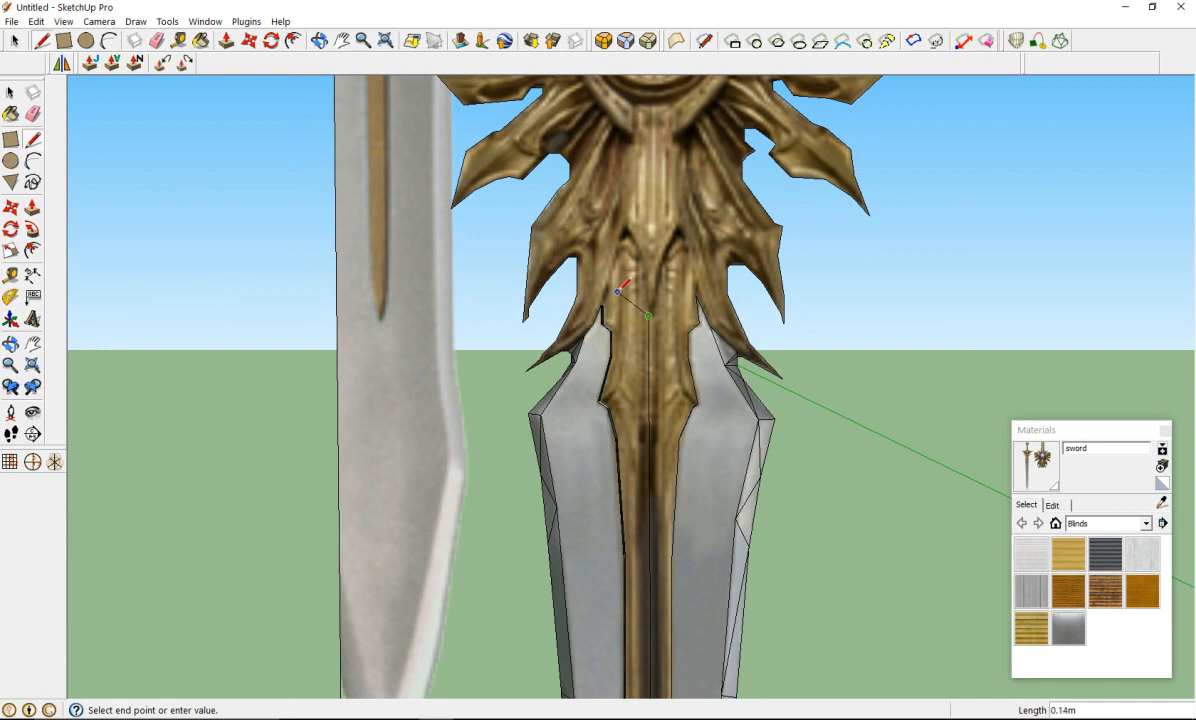
scroll(617, 291, down, 6)
scroll(587, 510, up, 3)
scroll(588, 503, up, 4)
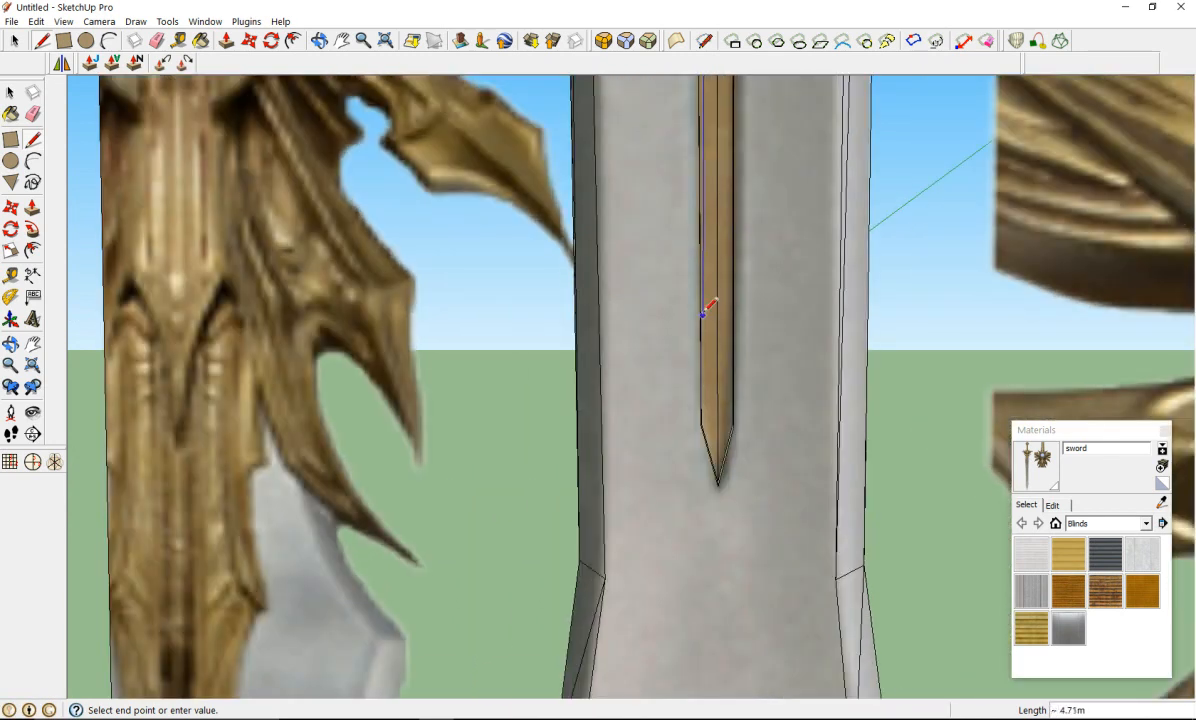
scroll(713, 301, up, 2)
mouse_move(805, 467)
middle_down()
mouse_move(638, 593)
mouse_move(681, 641)
mouse_move(820, 610)
mouse_move(726, 614)
mouse_move(738, 461)
middle_up()
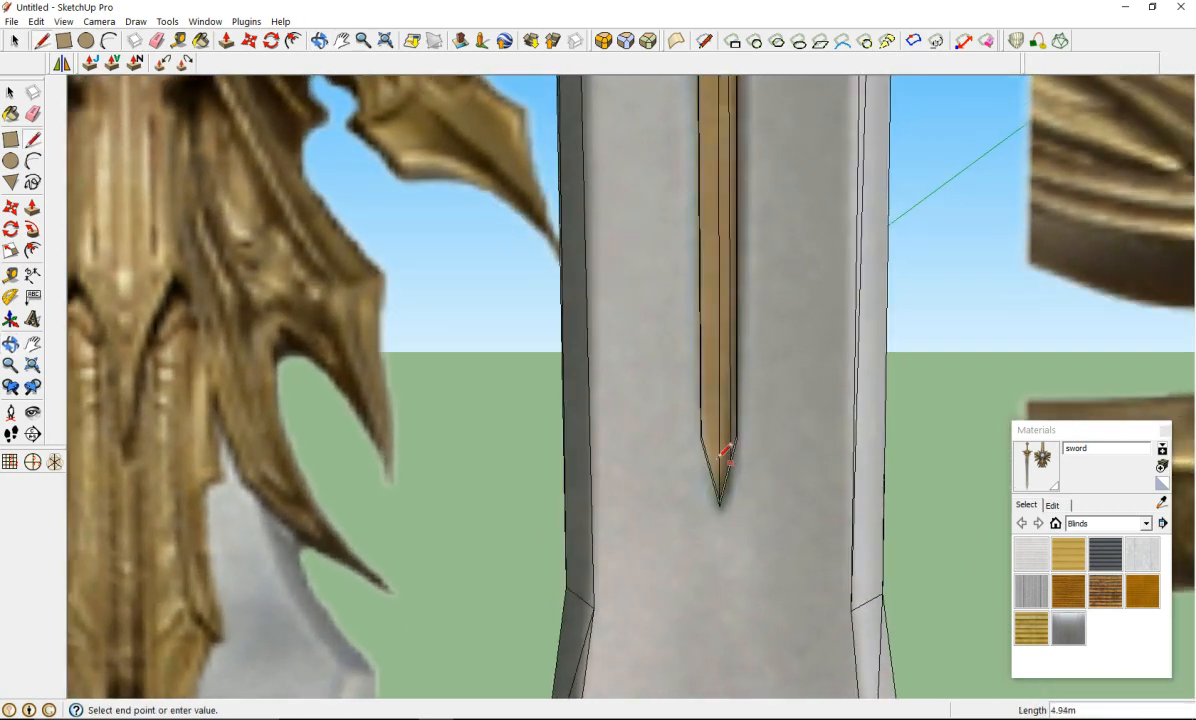
Step: Draw edges across the narrow groove's pointed end and from its corners to the centre line, closing the triangular tip faces
click(32, 140)
scroll(741, 422, up, 3)
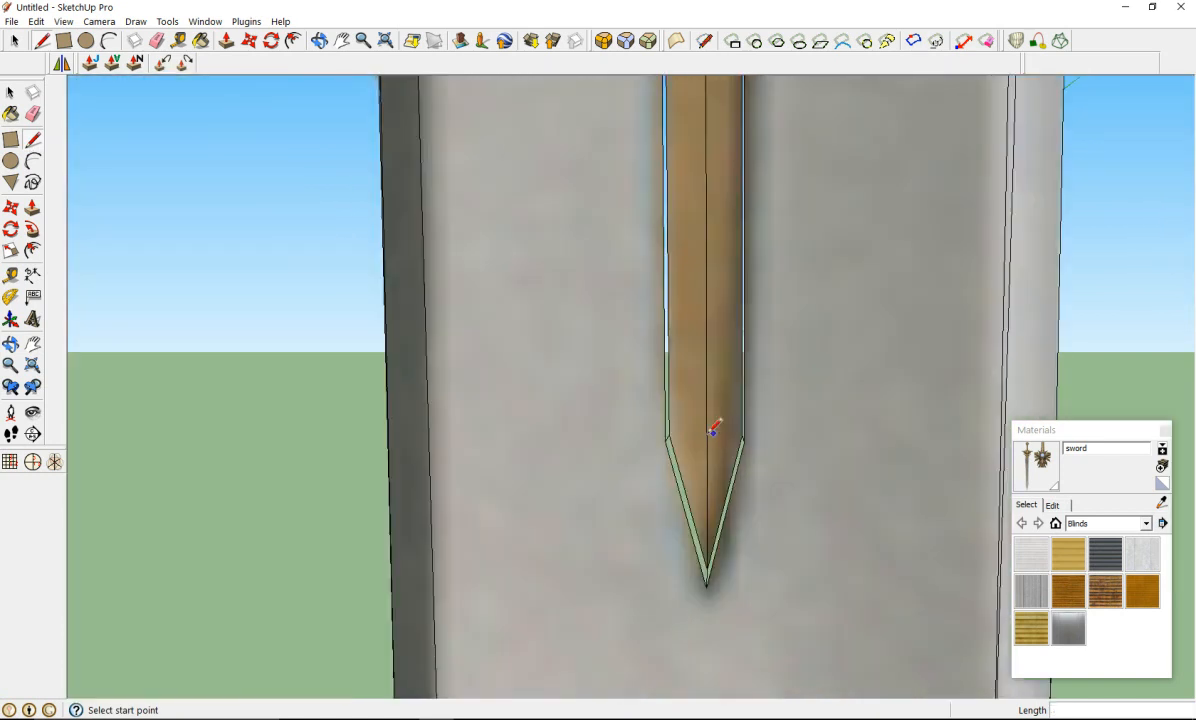
click(669, 437)
click(741, 434)
click(706, 434)
click(706, 583)
click(707, 434)
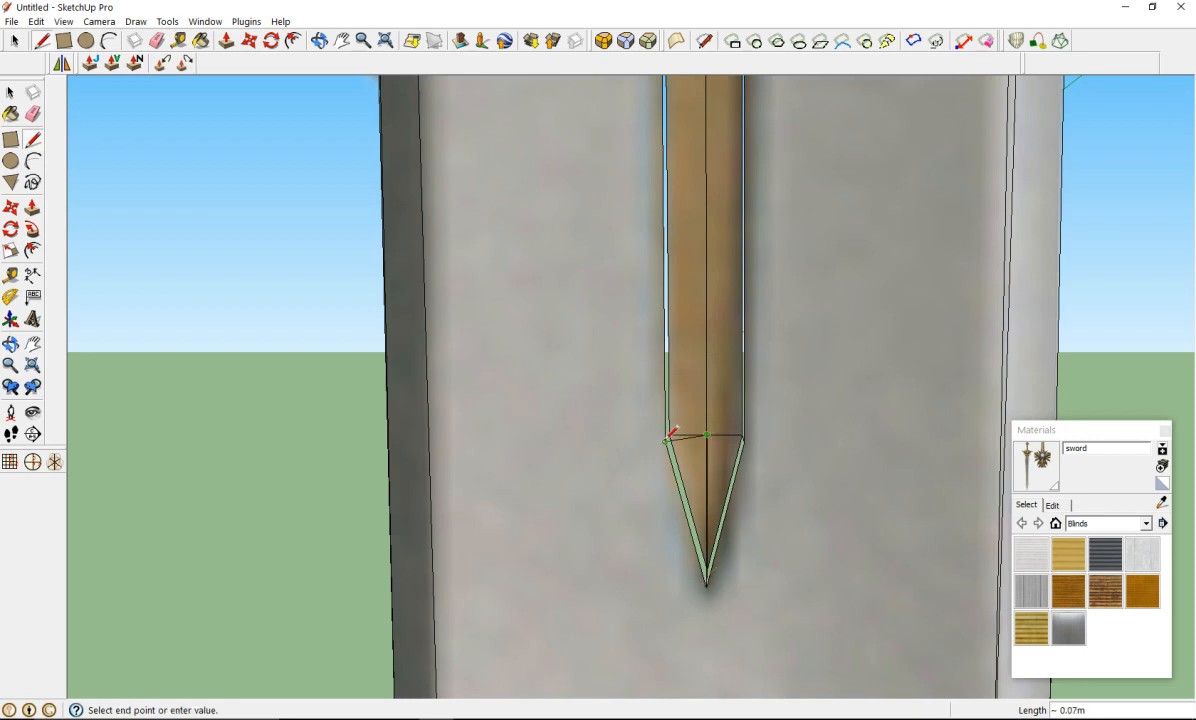
click(667, 439)
click(707, 434)
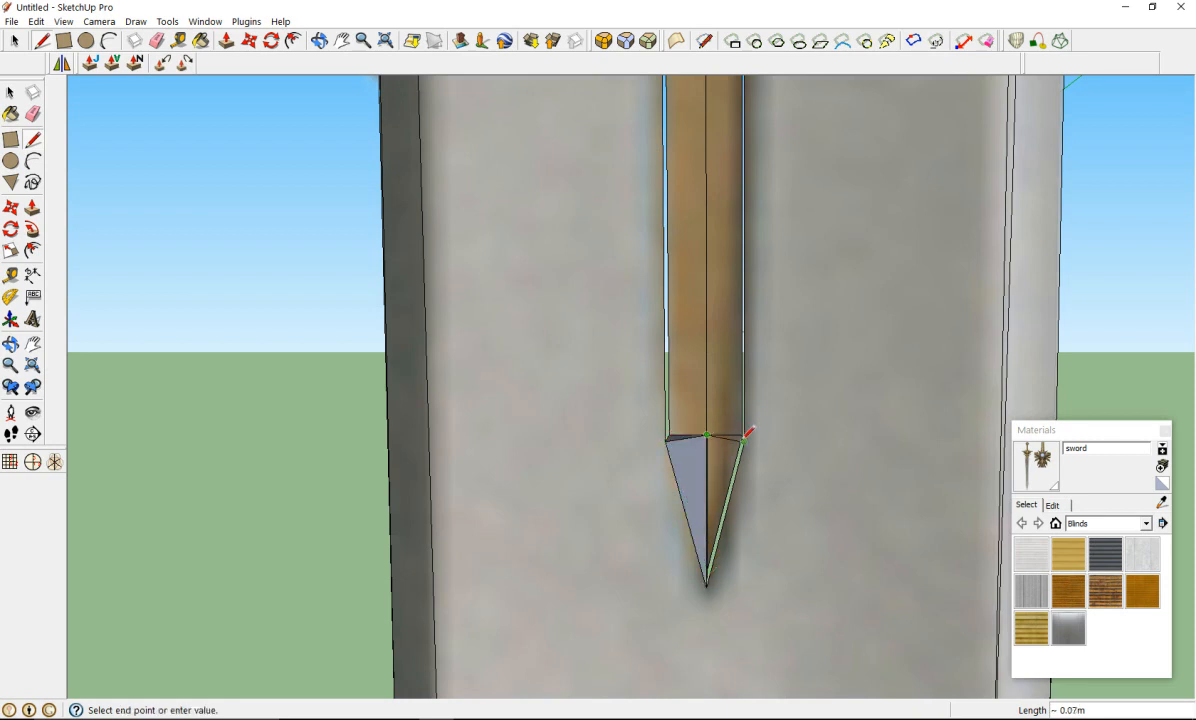
click(744, 440)
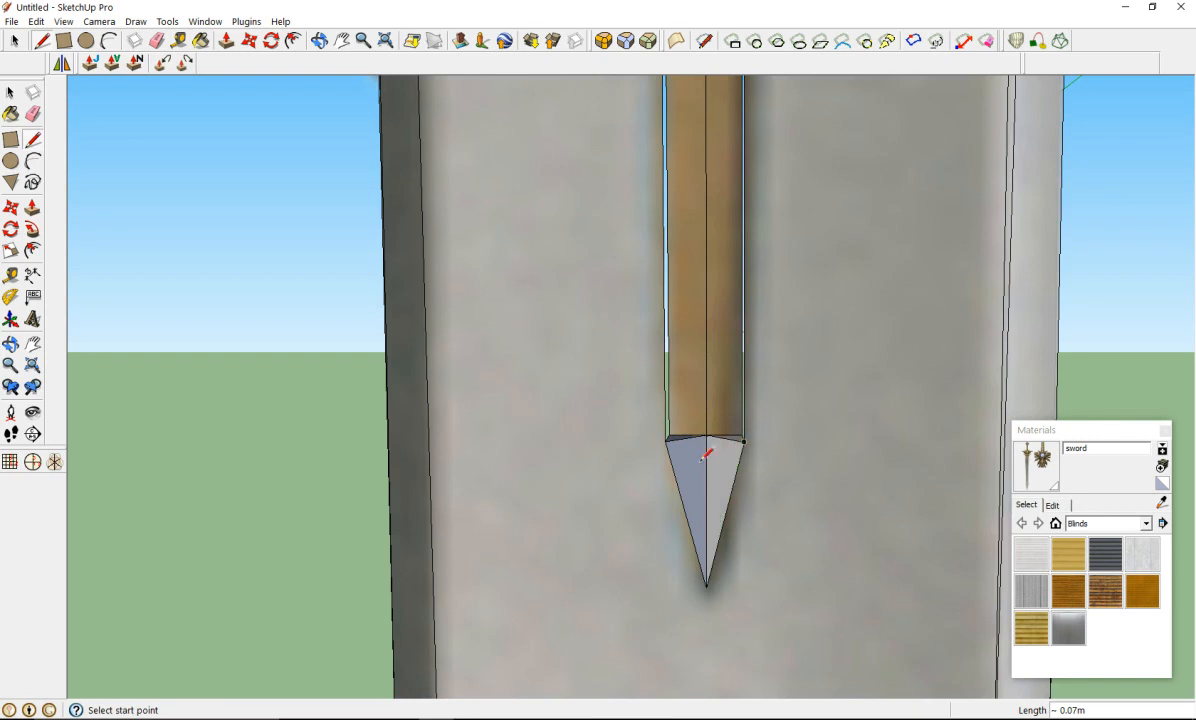
Step: Reverse the grey triangular face at the narrow groove's pointed end
scroll(697, 456, up, 3)
middle_drag(707, 446, 615, 522)
right_click(656, 489)
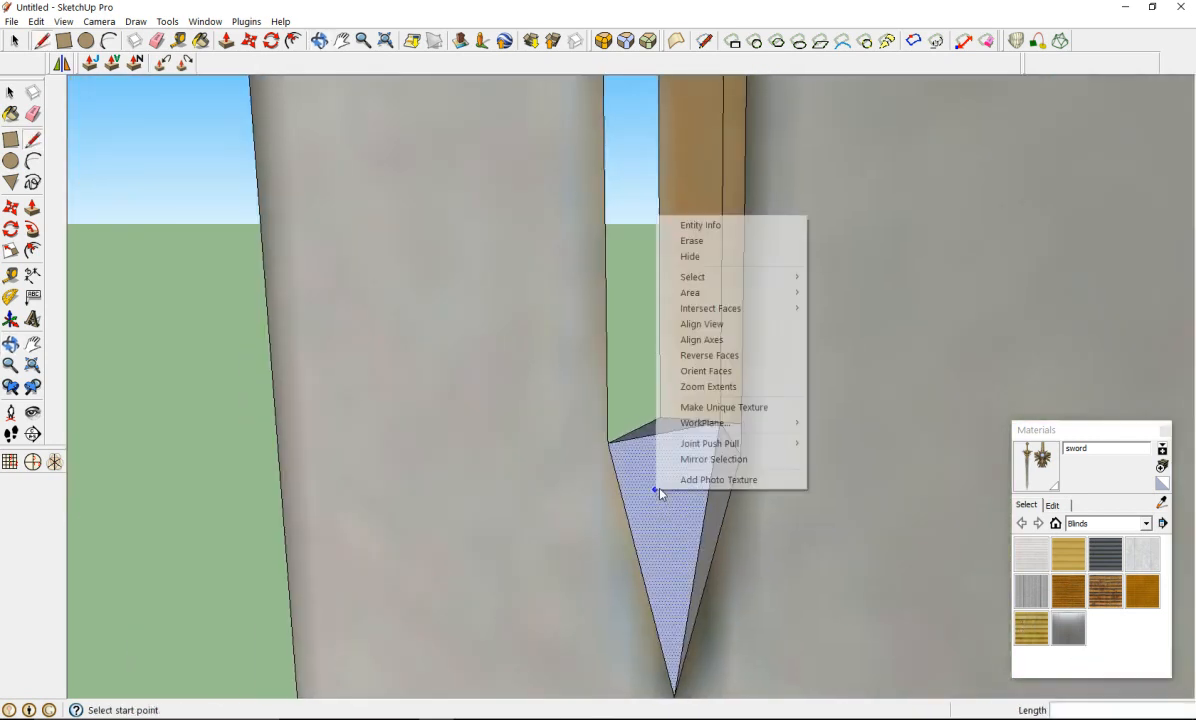
click(709, 356)
Step: Draw edges joining both upper corners of the narrow groove to its centre line, where it meets the wider groove
scroll(690, 300, down, 10)
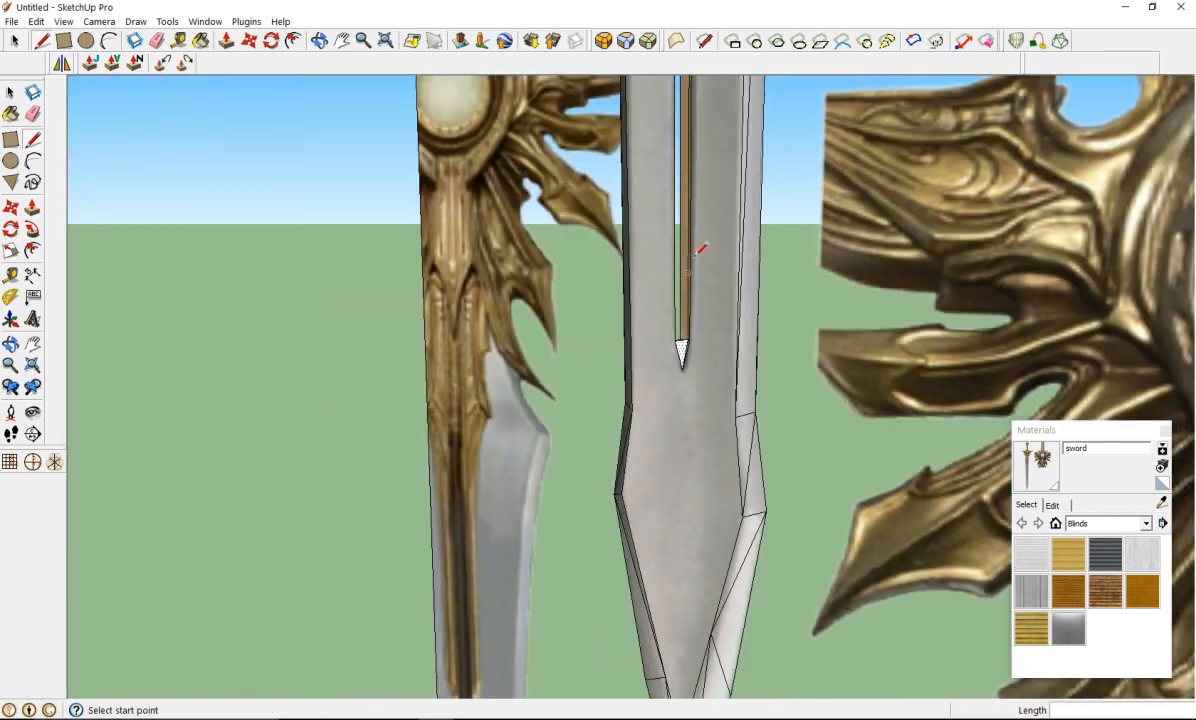
scroll(686, 240, down, 2)
scroll(686, 260, up, 10)
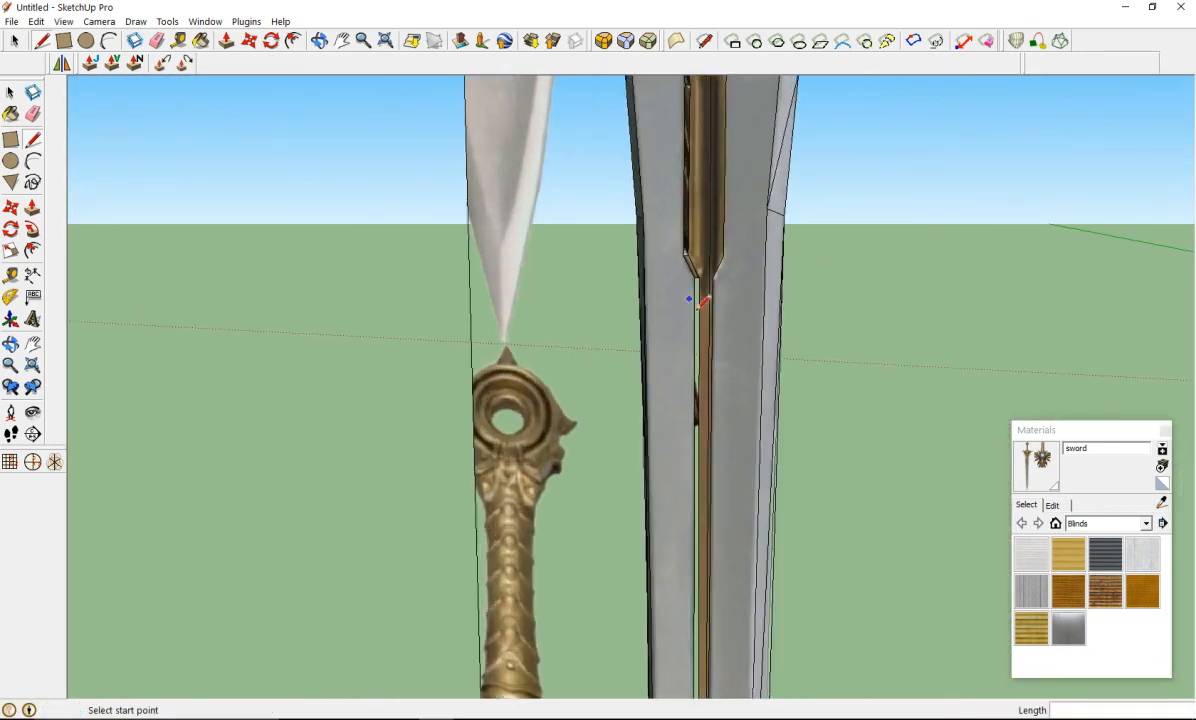
scroll(688, 276, up, 2)
click(700, 240)
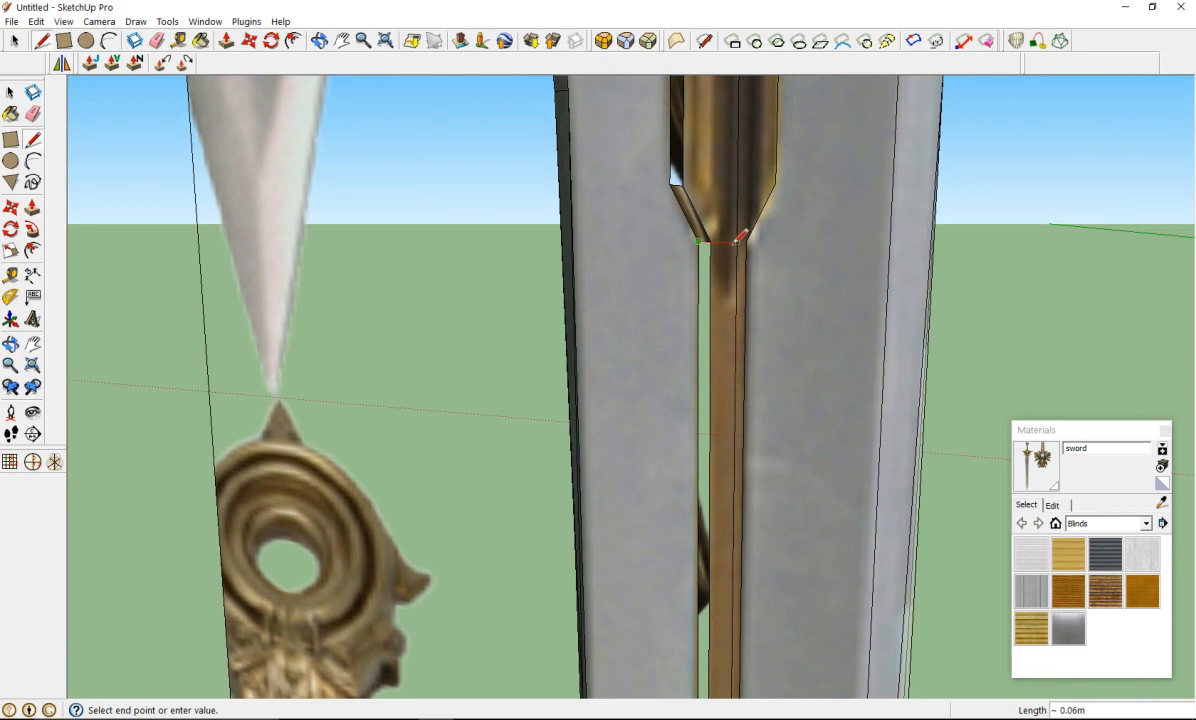
middle_drag(744, 235, 790, 235)
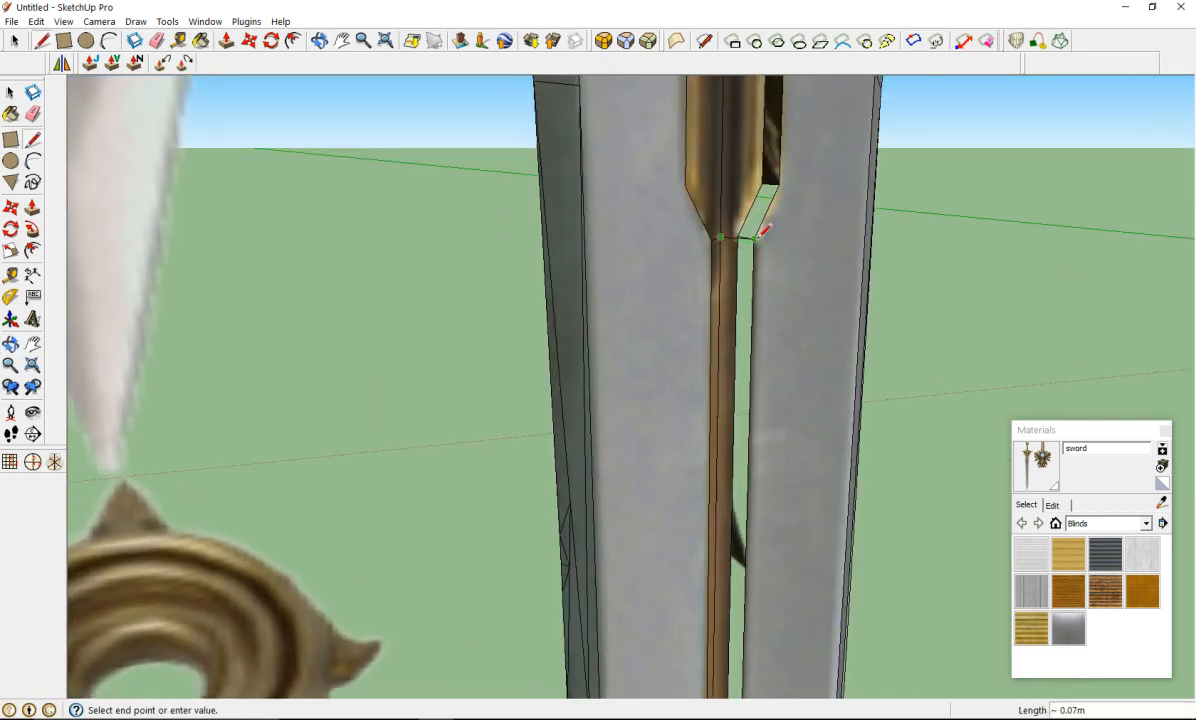
click(736, 232)
Step: Draw a centre edge about 3.31 m long from the groove's tip facets to its upper end, closing one long face
scroll(730, 250, down, 5)
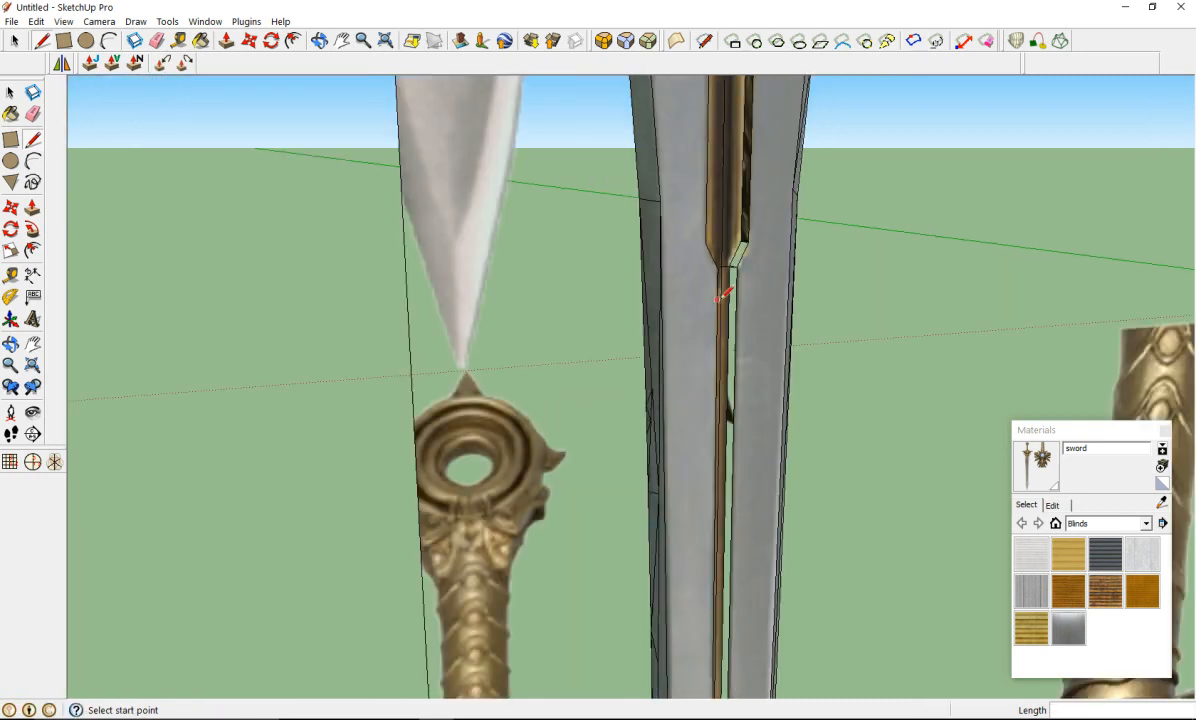
scroll(695, 568, down, 5)
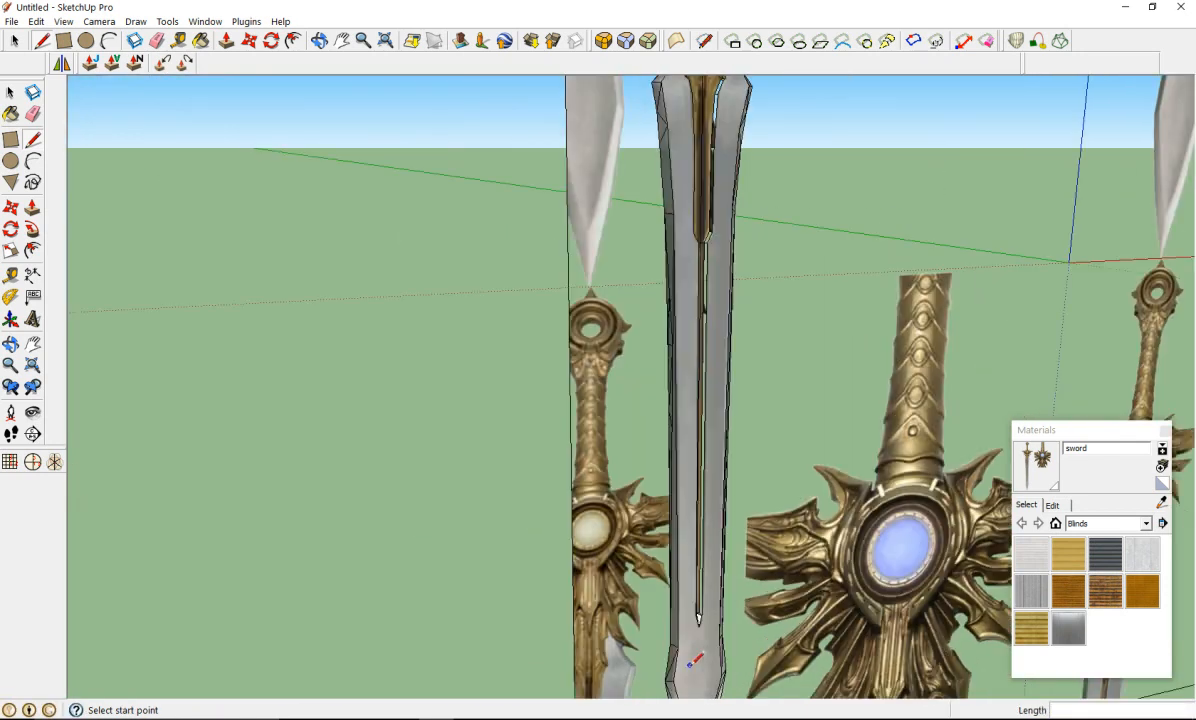
scroll(700, 600, up, 8)
click(712, 553)
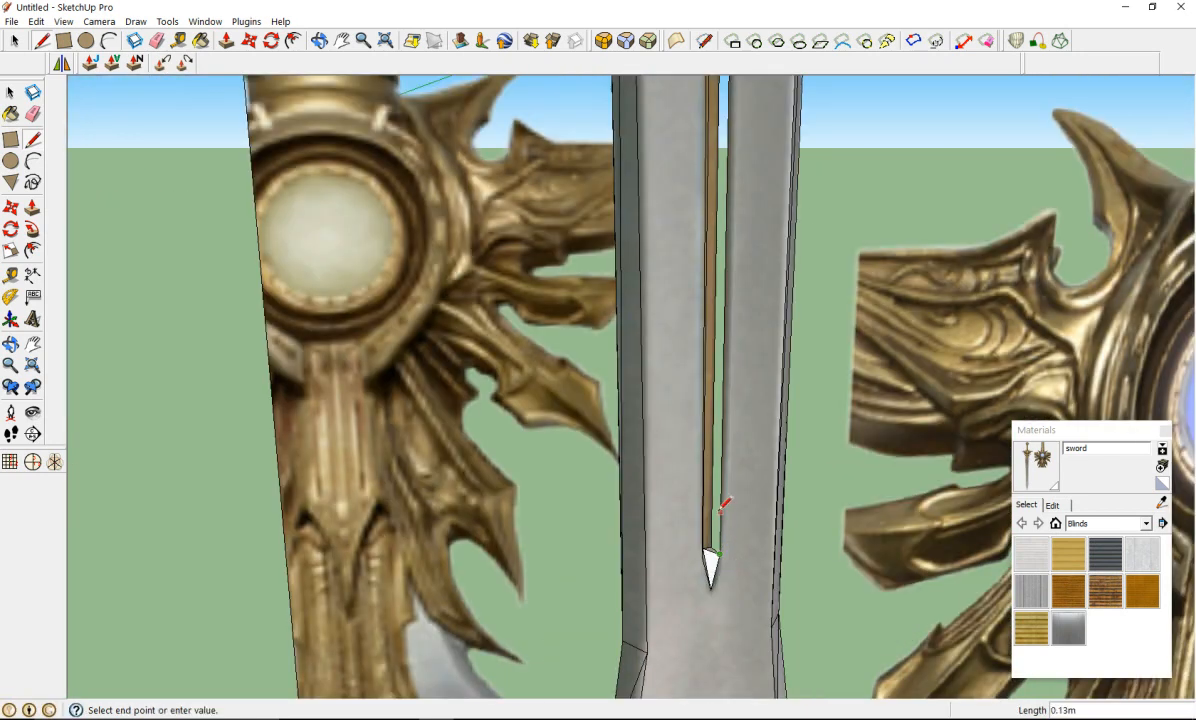
scroll(718, 470, down, 3)
scroll(705, 255, down, 4)
scroll(692, 110, up, 7)
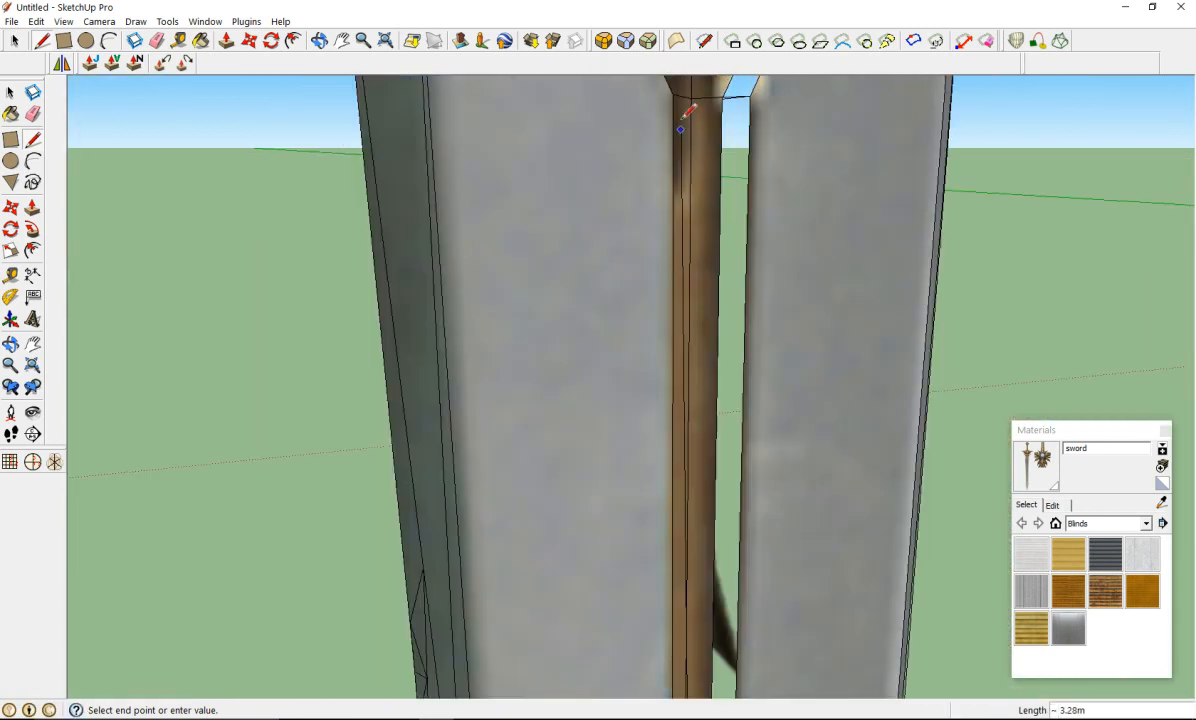
click(703, 86)
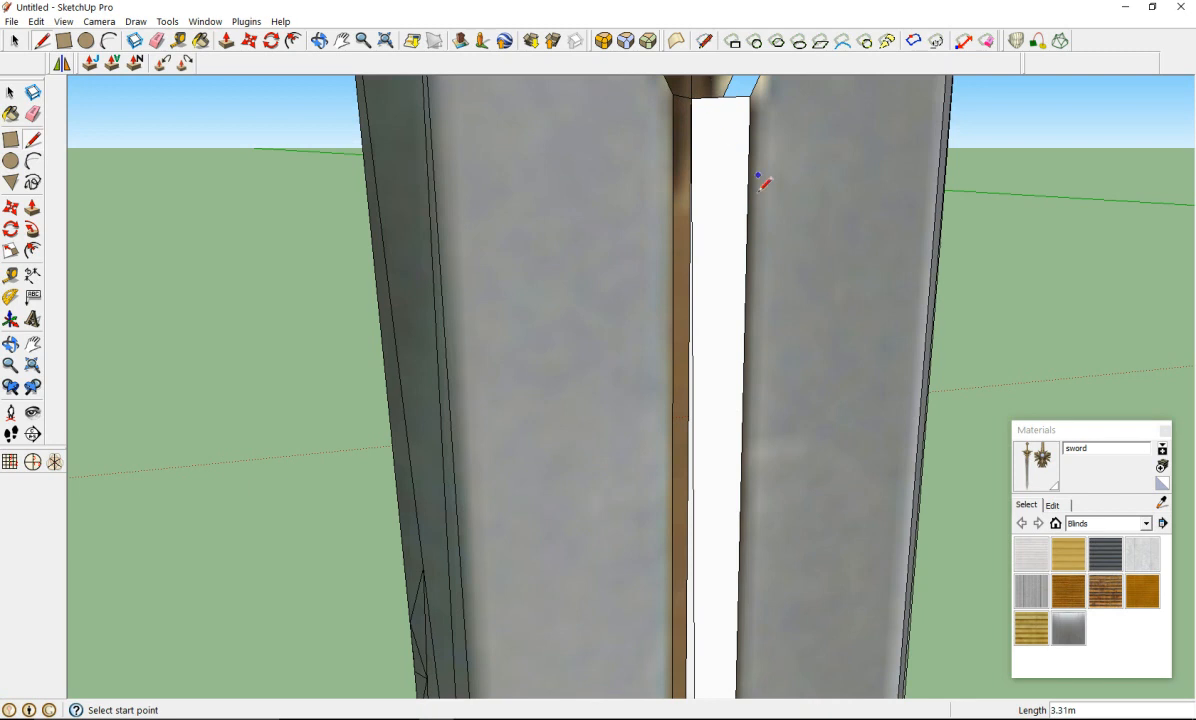
Step: Draw a lengthwise edge about 3.31 m long from the groove's upper end down to the tip, closing the other long face
click(703, 90)
scroll(745, 105, down, 5)
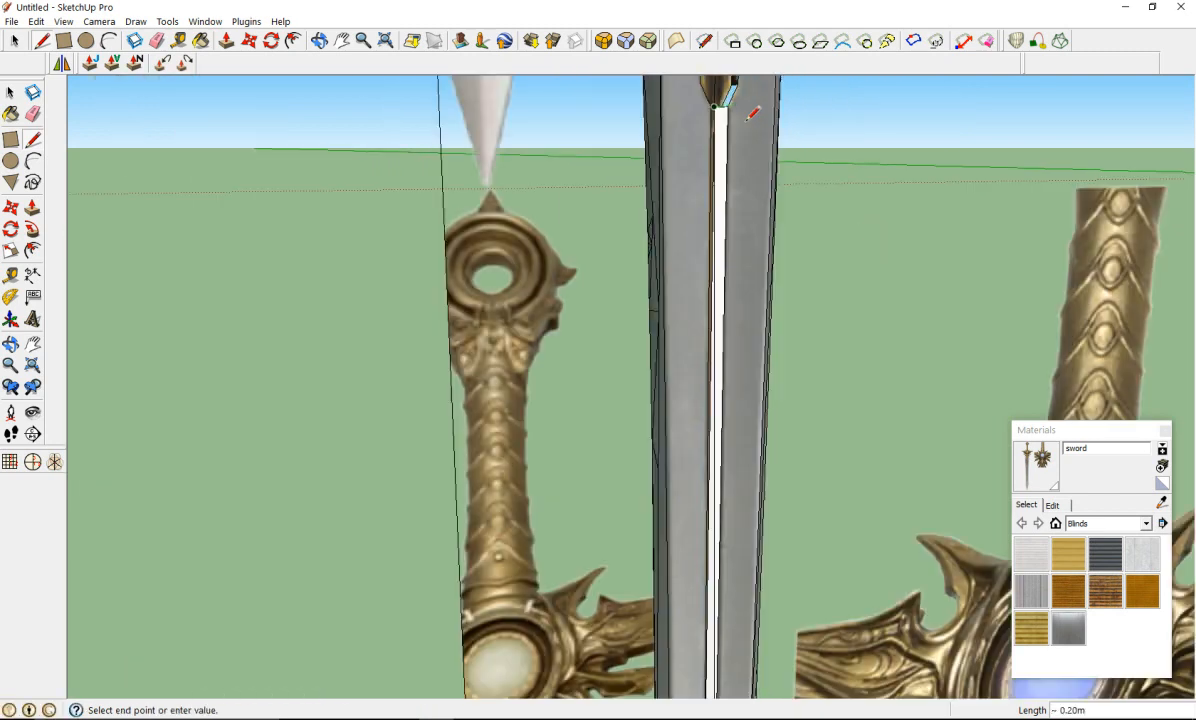
scroll(768, 365, up, 4)
middle_drag(737, 417, 450, 475)
click(600, 596)
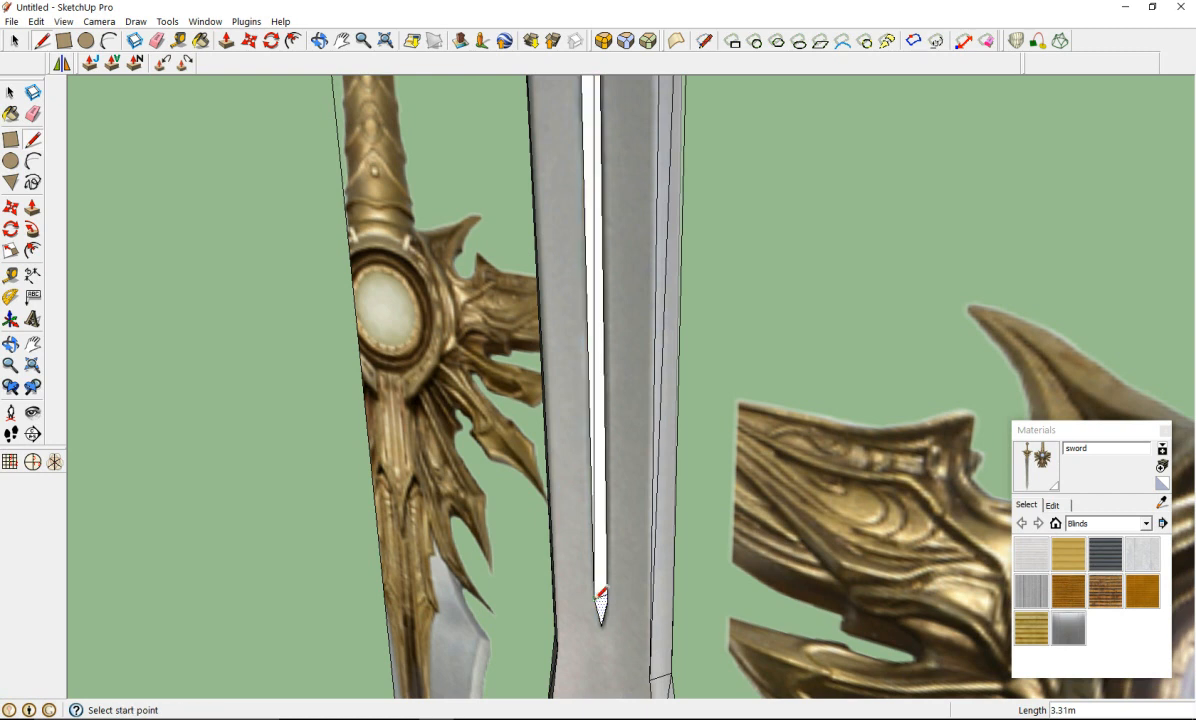
Step: Sample the gold sword texture and paint it onto the narrow groove's long faces and triangular tip faces
middle_drag(610, 450, 955, 435)
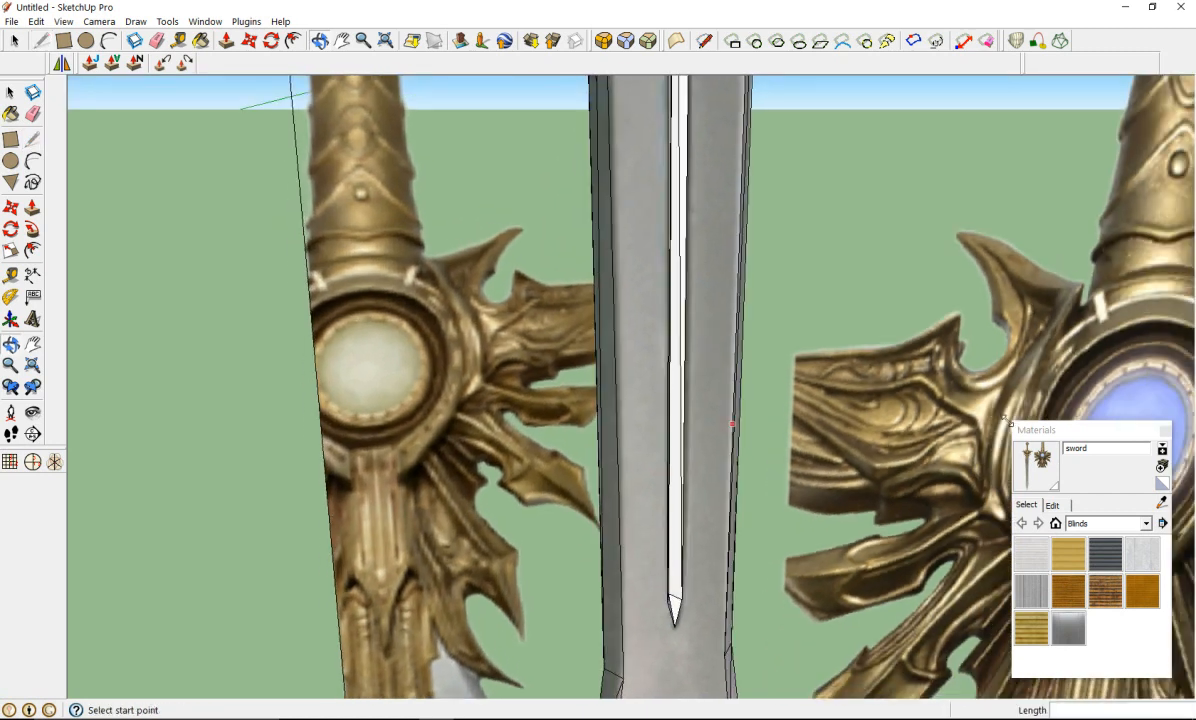
scroll(582, 587, up, 2)
scroll(691, 563, up, 2)
scroll(795, 600, up, 2)
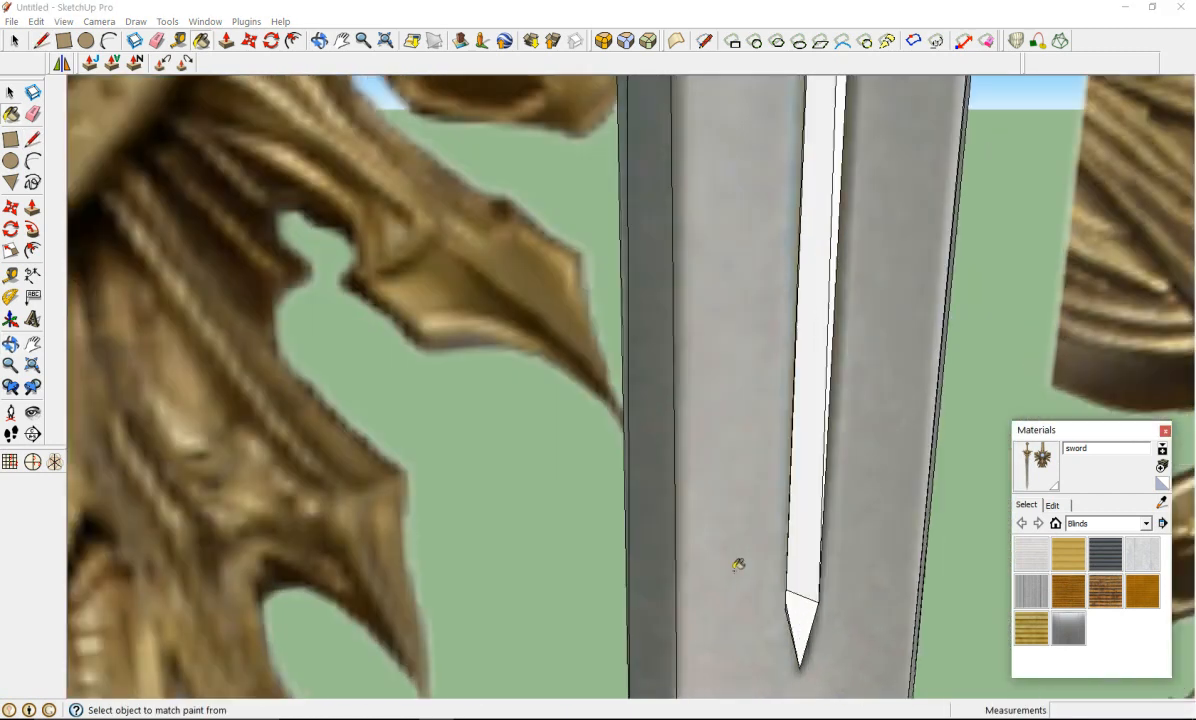
click(806, 546)
middle_drag(806, 470, 585, 523)
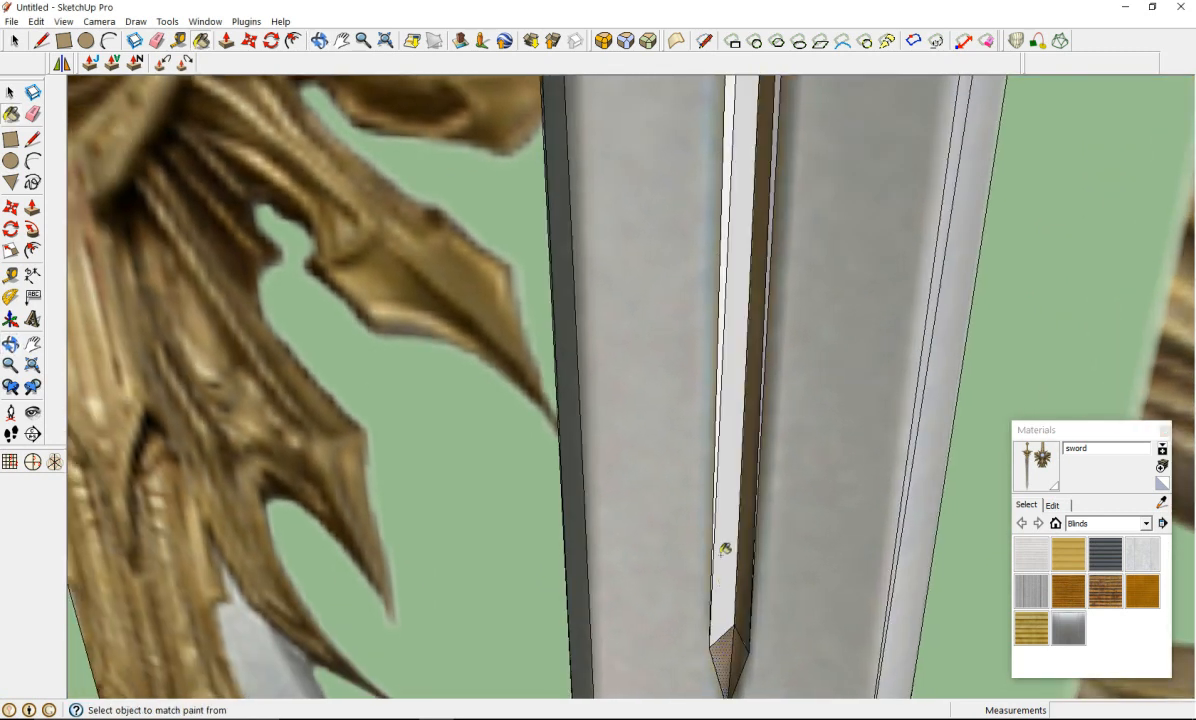
click(718, 400)
click(720, 342)
middle_drag(715, 350, 866, 347)
Step: Erase the lower border edge of the reference image plane to remove the sword picture behind the model
scroll(811, 281, down, 10)
scroll(800, 193, up, 5)
click(33, 115)
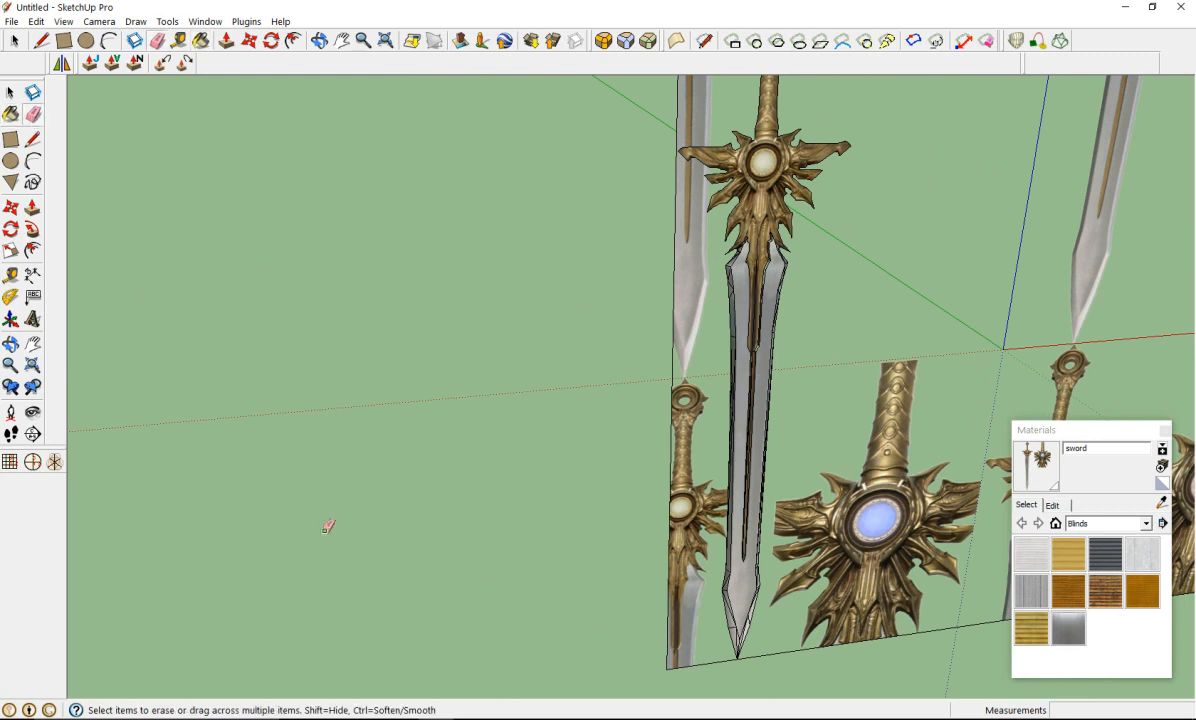
click(693, 678)
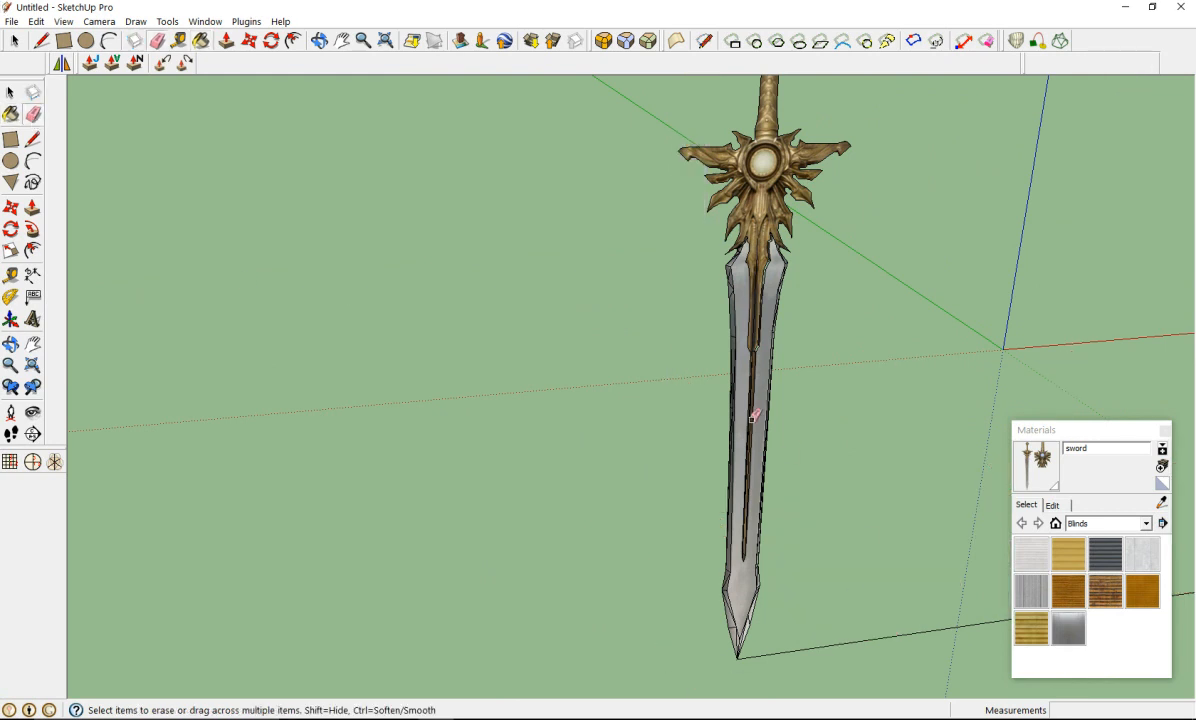
Step: Examine the sword from several angles and inspect the open gaps where the guard meets the blade
scroll(817, 363, up, 5)
scroll(717, 210, down, 6)
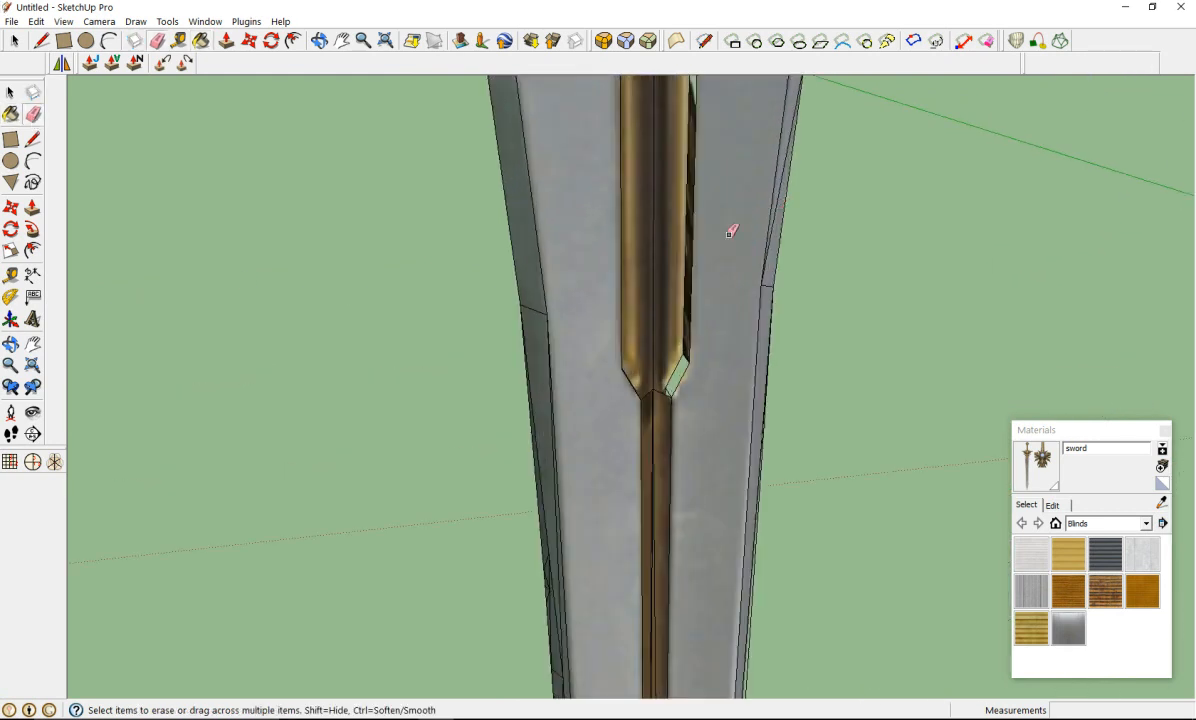
mouse_move(718, 374)
middle_down()
mouse_move(967, 470)
mouse_move(774, 403)
mouse_move(707, 598)
middle_up()
scroll(707, 598, down, 5)
scroll(745, 683, up, 6)
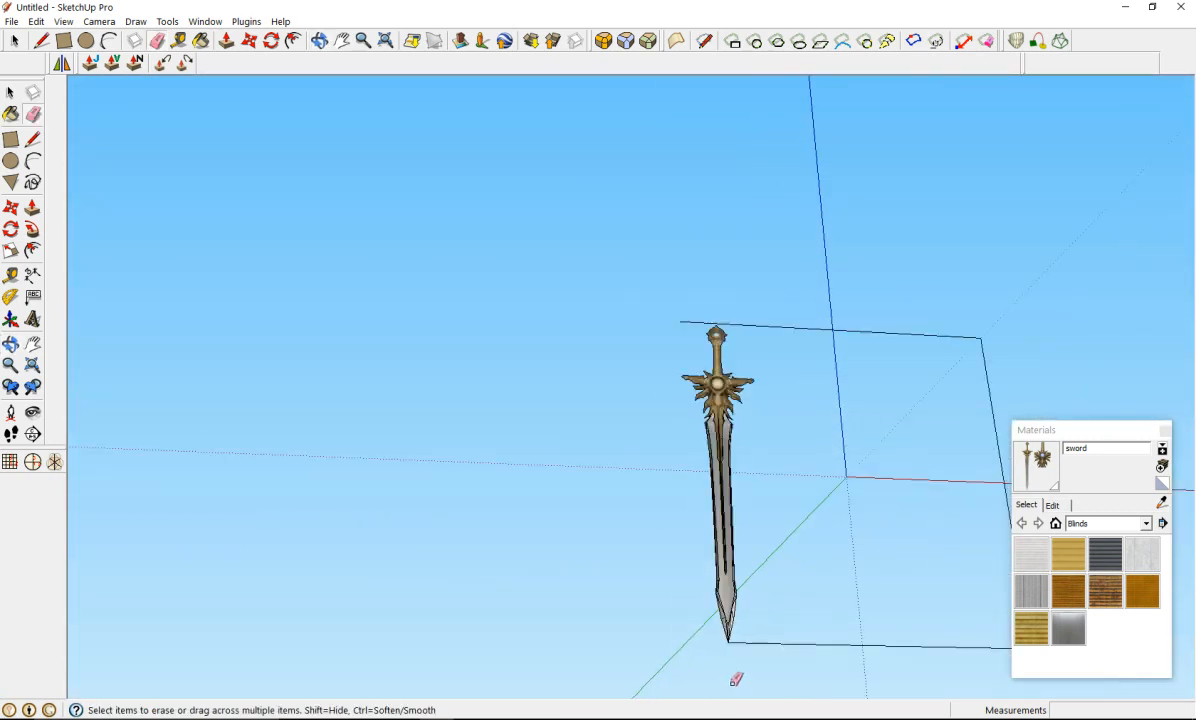
mouse_move(753, 497)
middle_down()
mouse_move(990, 530)
mouse_move(358, 619)
mouse_move(248, 468)
mouse_move(244, 339)
mouse_move(650, 645)
mouse_move(668, 634)
middle_up()
scroll(666, 560, down, 5)
scroll(646, 421, up, 5)
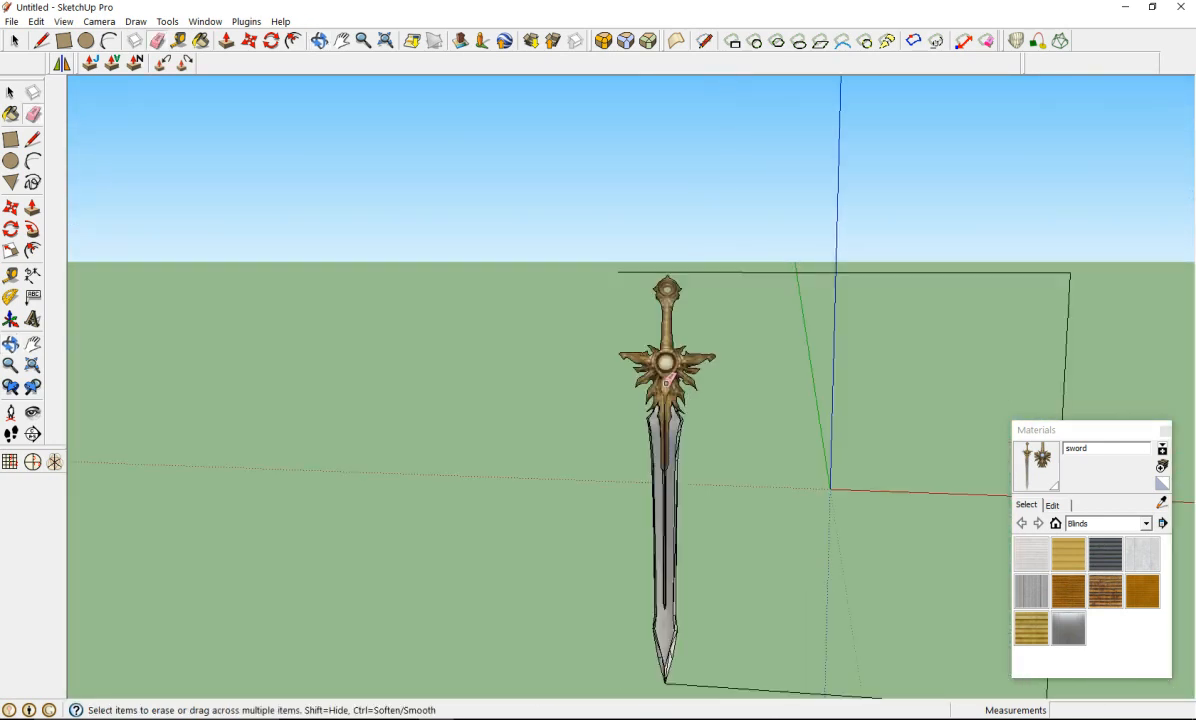
scroll(630, 517, up, 4)
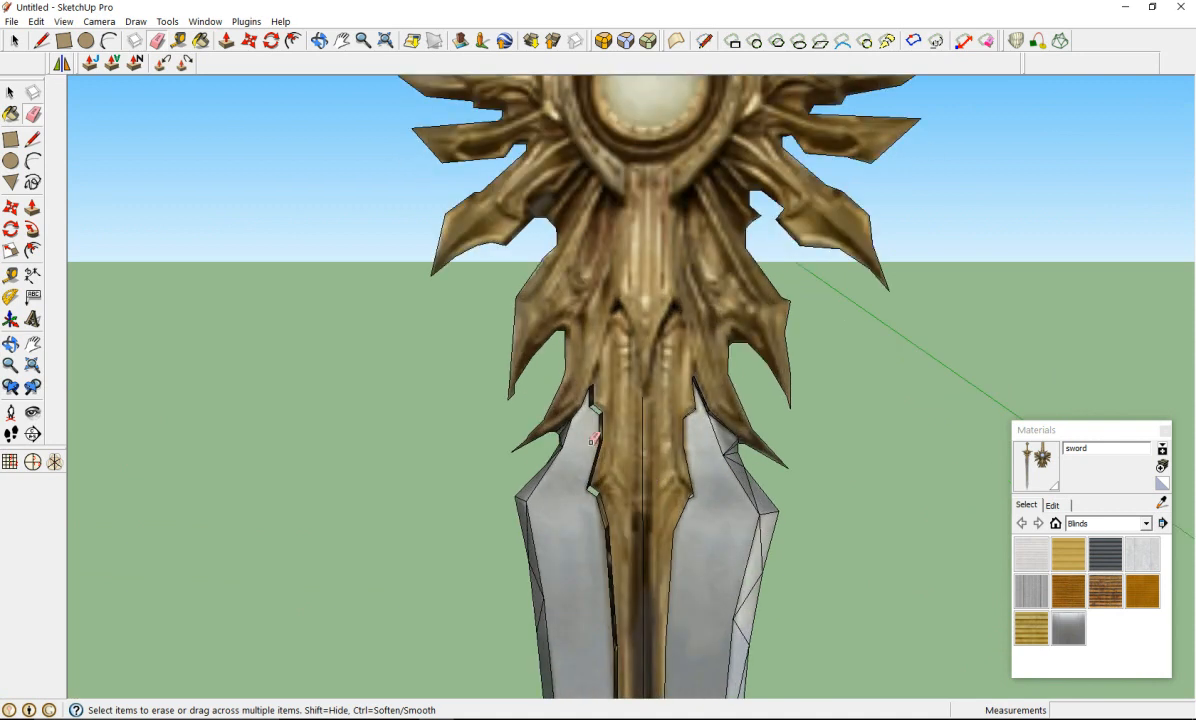
scroll(555, 490, down, 2)
scroll(601, 510, up, 1)
scroll(601, 510, down, 3)
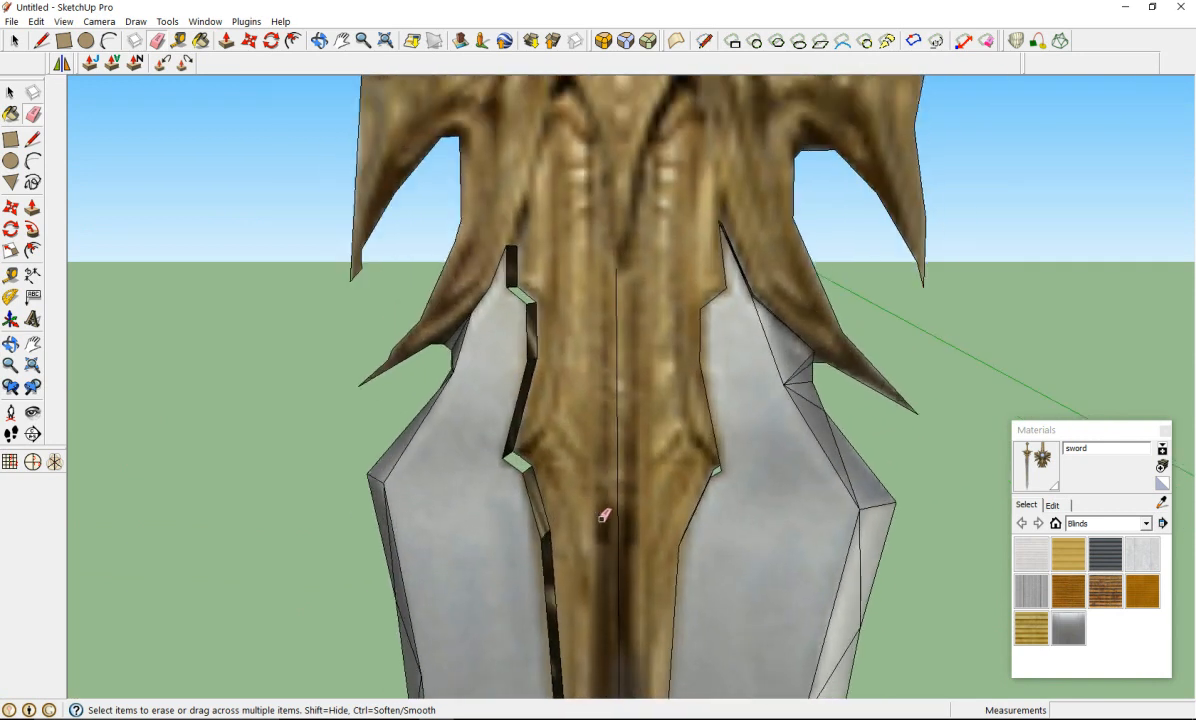
scroll(578, 610, up, 5)
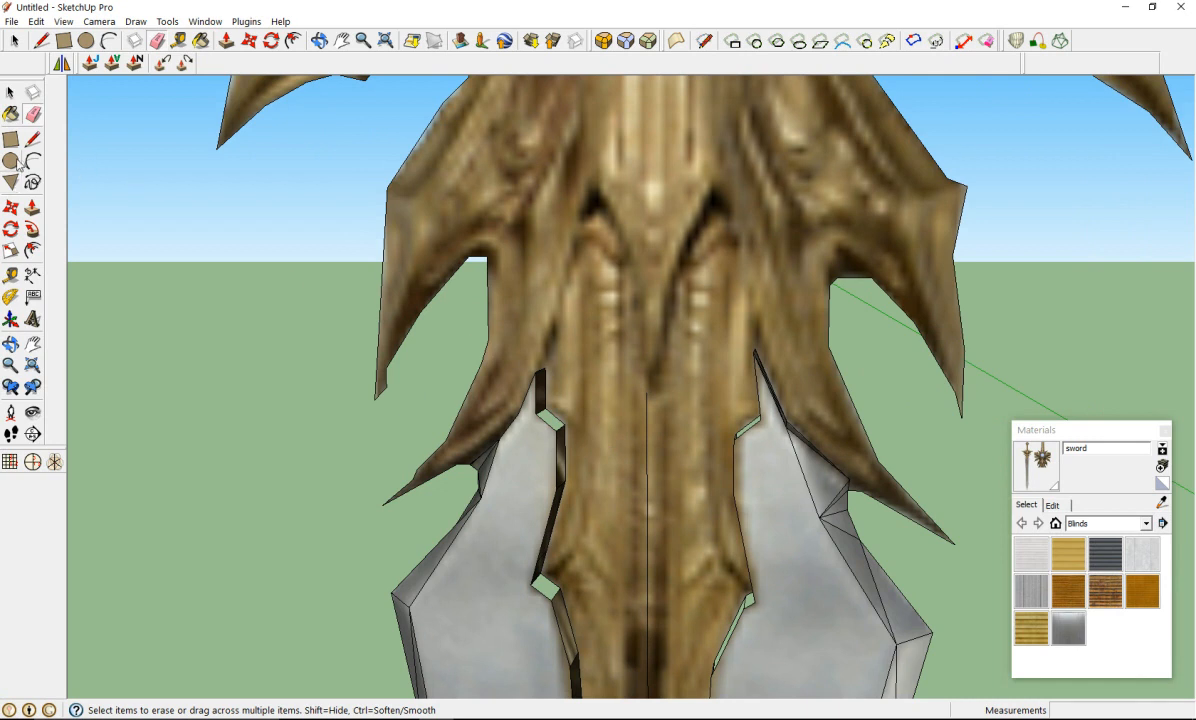
Step: Draw edges from the wide groove's uppermost blade corners to the centre line's top end, closing a triangular face on each side
click(32, 140)
click(544, 367)
click(646, 393)
mouse_move(614, 395)
middle_down()
mouse_move(857, 443)
mouse_move(814, 432)
mouse_move(791, 406)
middle_up()
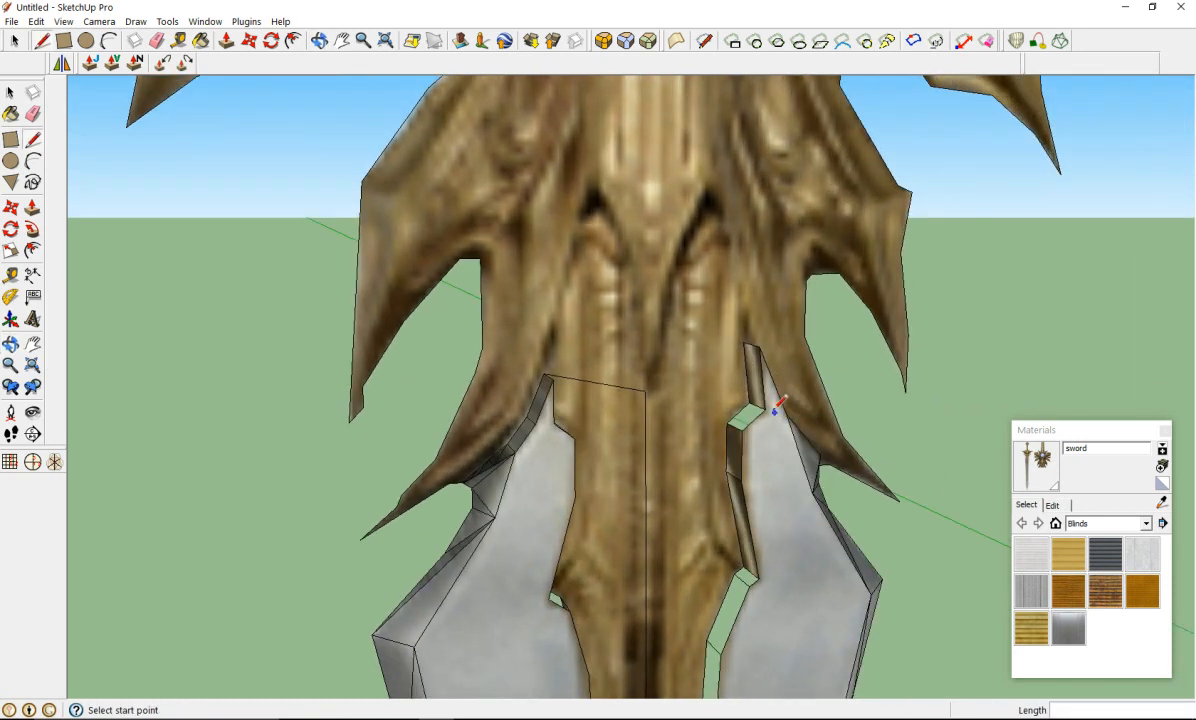
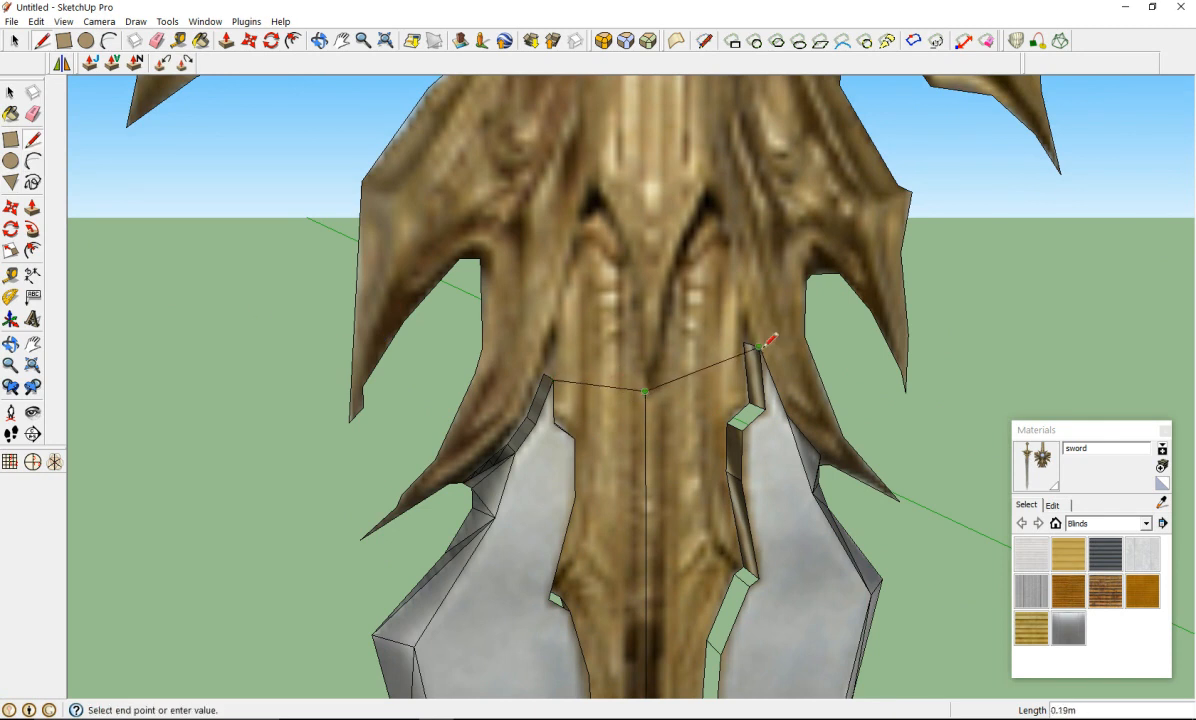
click(767, 394)
click(647, 391)
click(766, 407)
click(646, 391)
click(553, 423)
Step: Draw a cross edge between the next pair of groove corners and connect both to the centre line's top, filling the faces
click(575, 437)
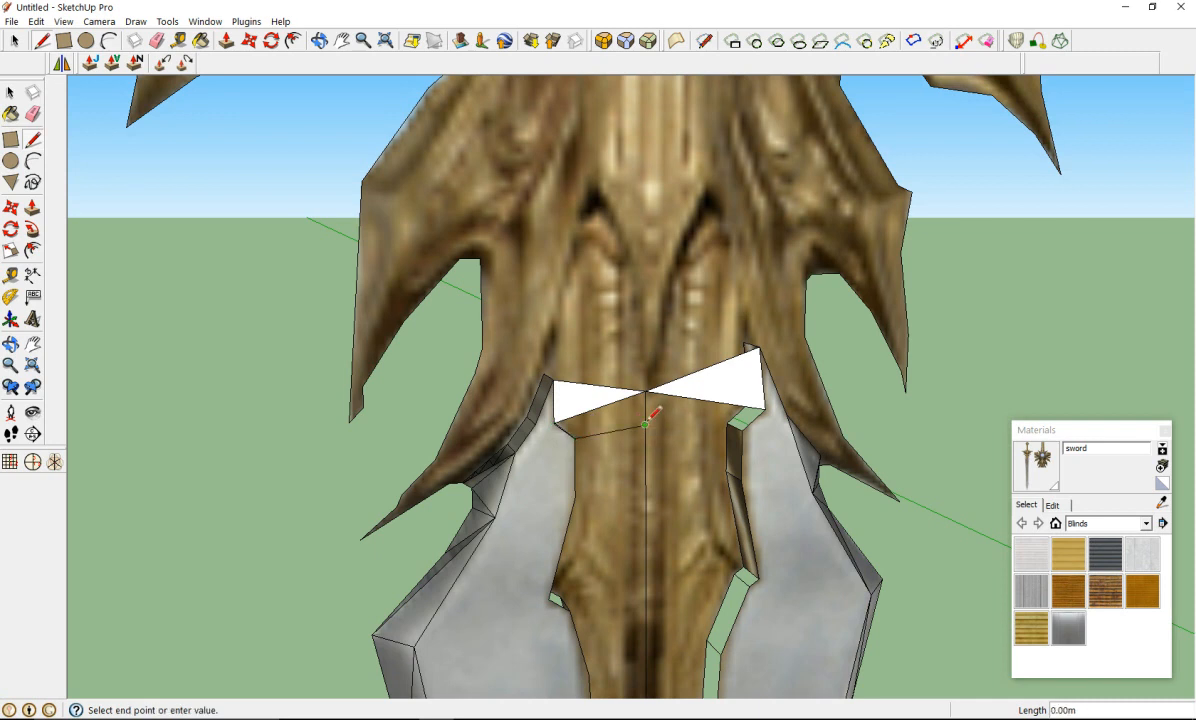
click(742, 429)
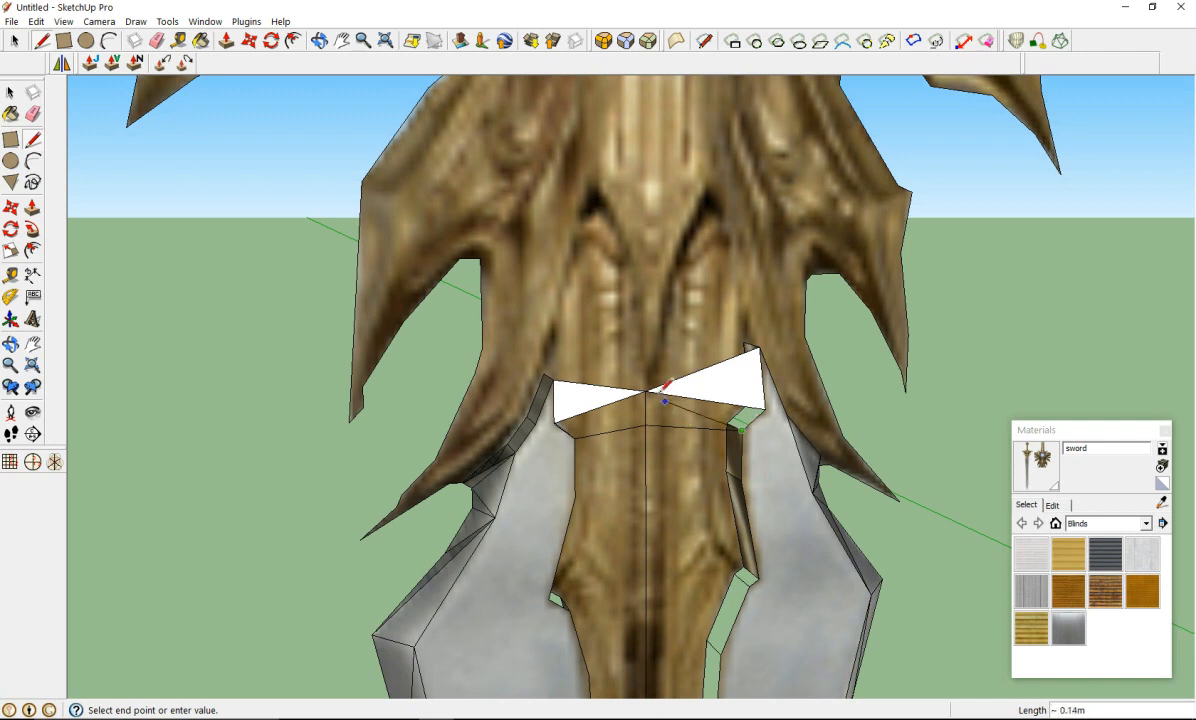
click(647, 392)
click(647, 392)
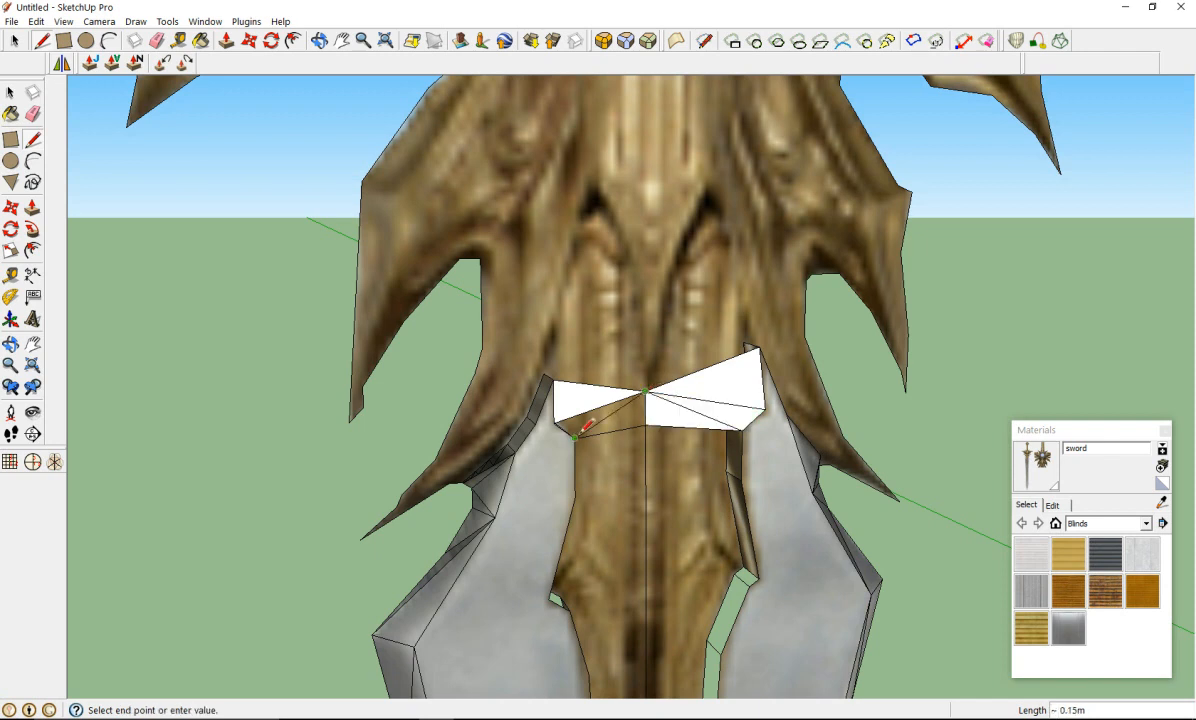
click(585, 434)
Step: Draw another cross edge through the centre line, joining the next lower pair of corners in the wide groove
scroll(600, 440, down, 5)
scroll(614, 450, up, 6)
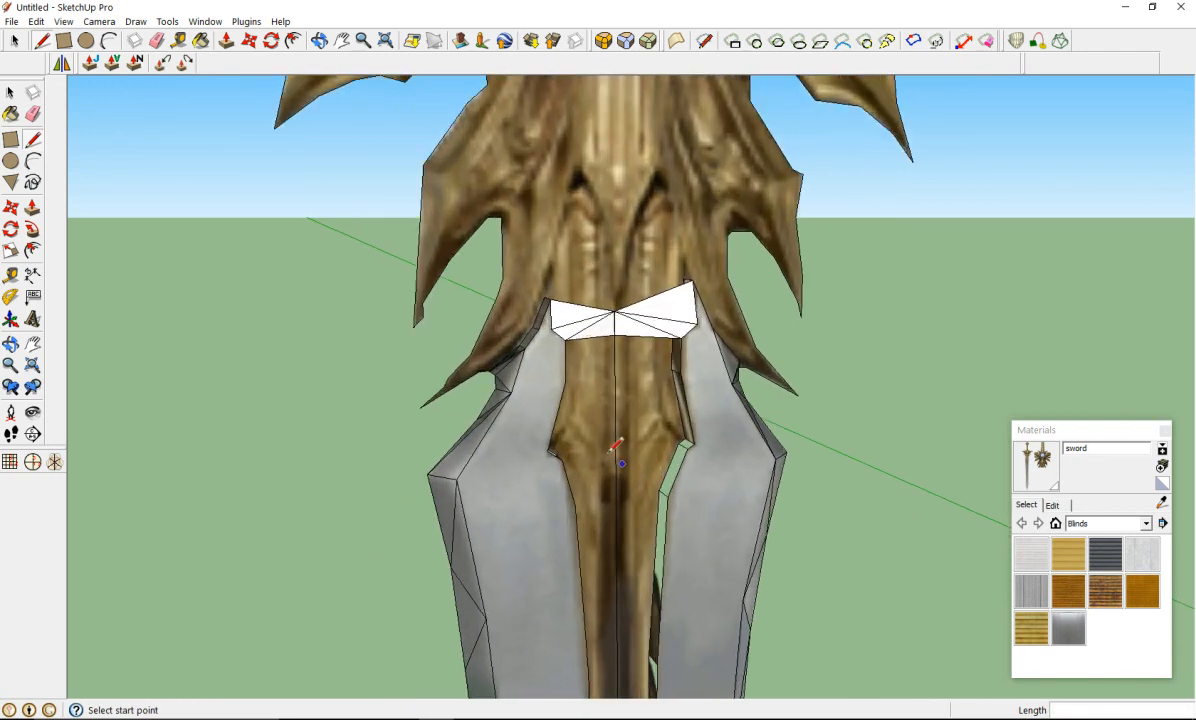
scroll(612, 451, up, 2)
click(541, 338)
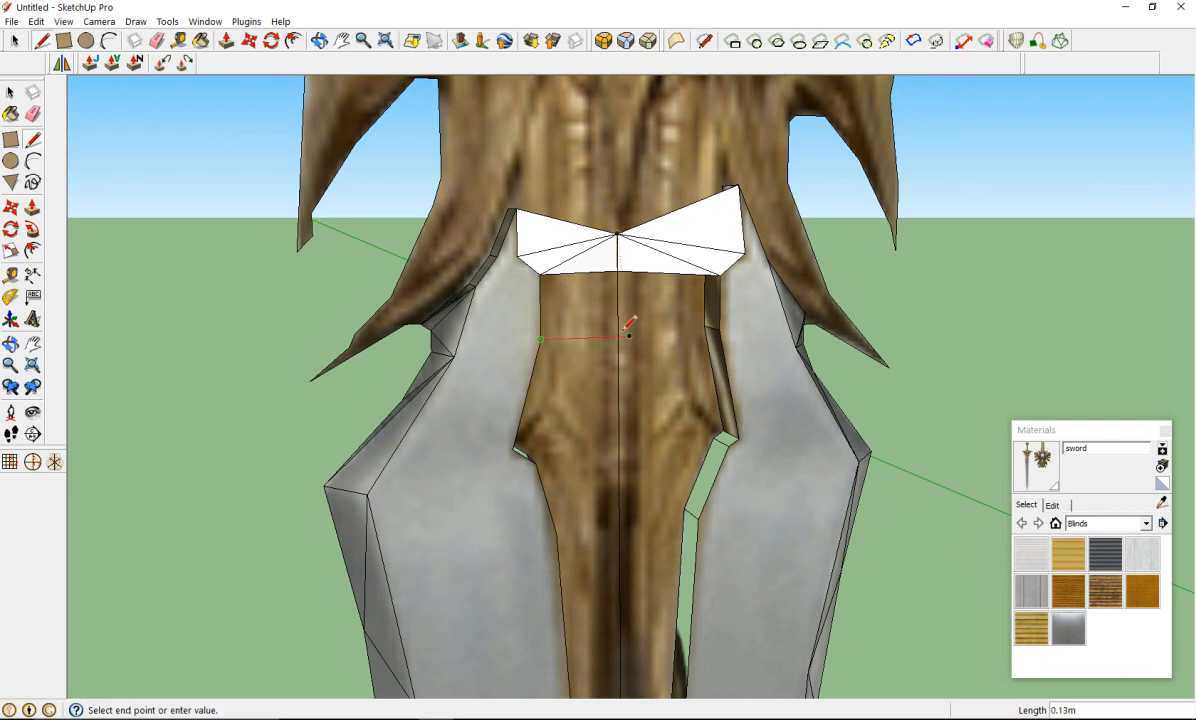
click(717, 330)
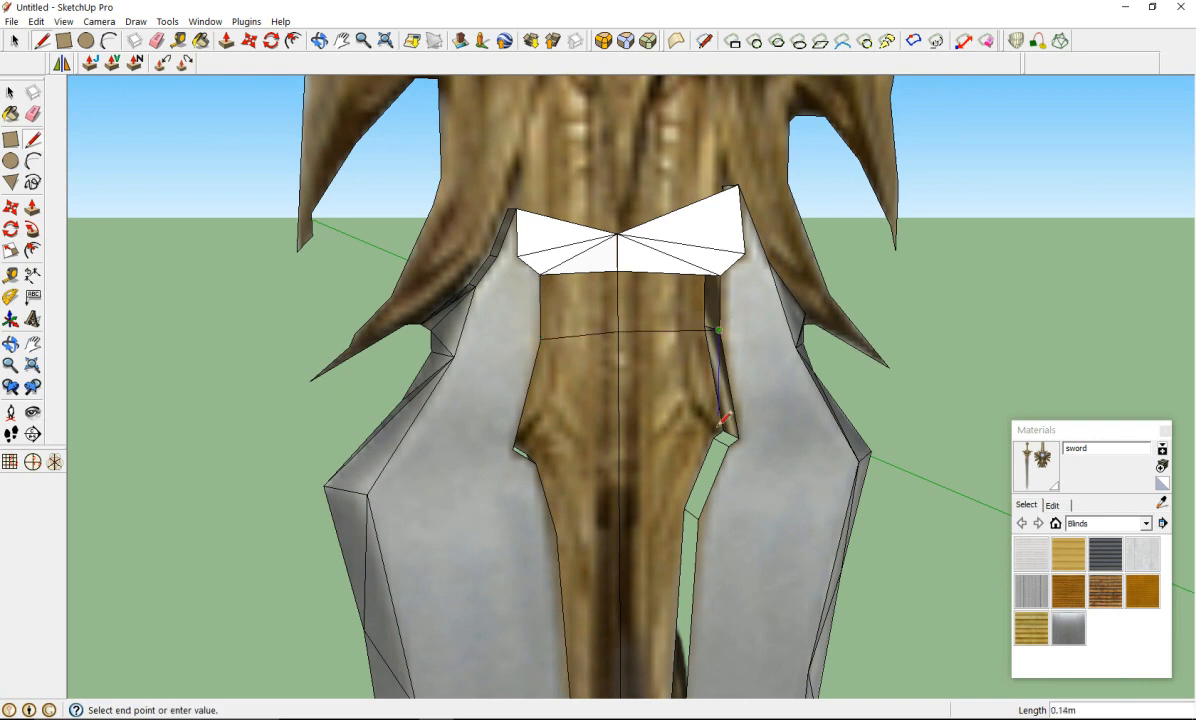
Step: Draw diagonals from the upper cross edge's midpoint to both lower corners, filling the section down to the next cross edge
click(618, 271)
click(618, 271)
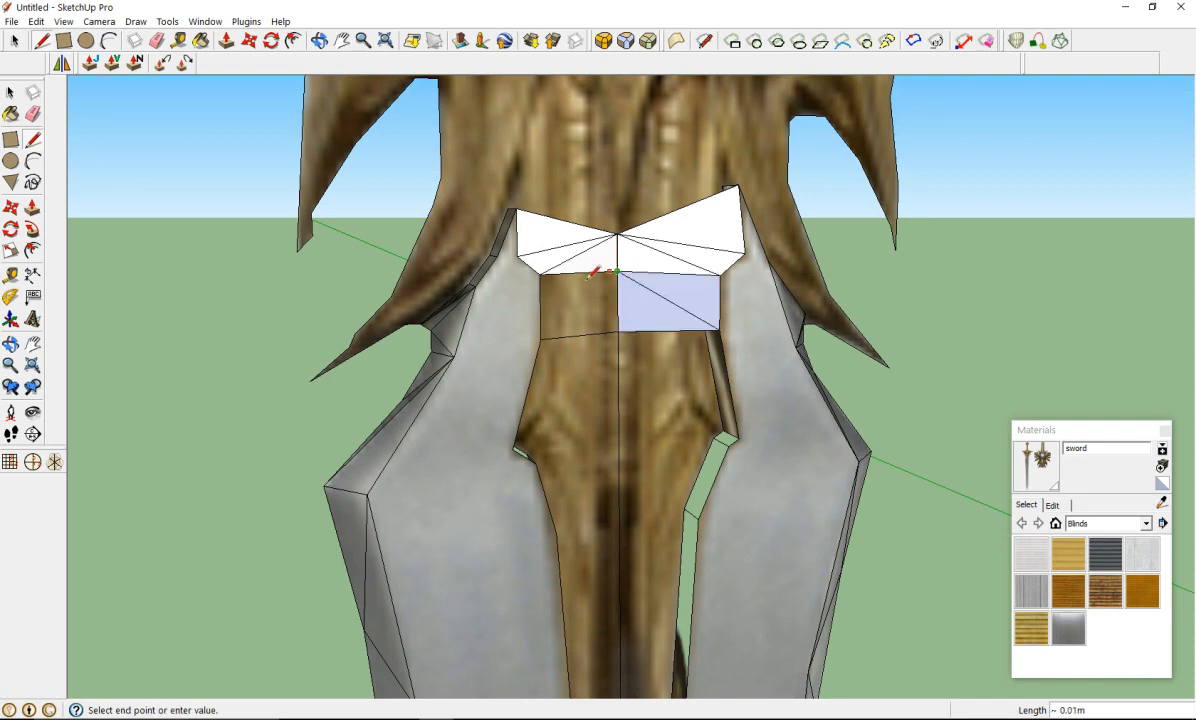
click(541, 338)
Step: Reverse the two back-facing triangles on the right half of the newly filled groove section
right_click(668, 299)
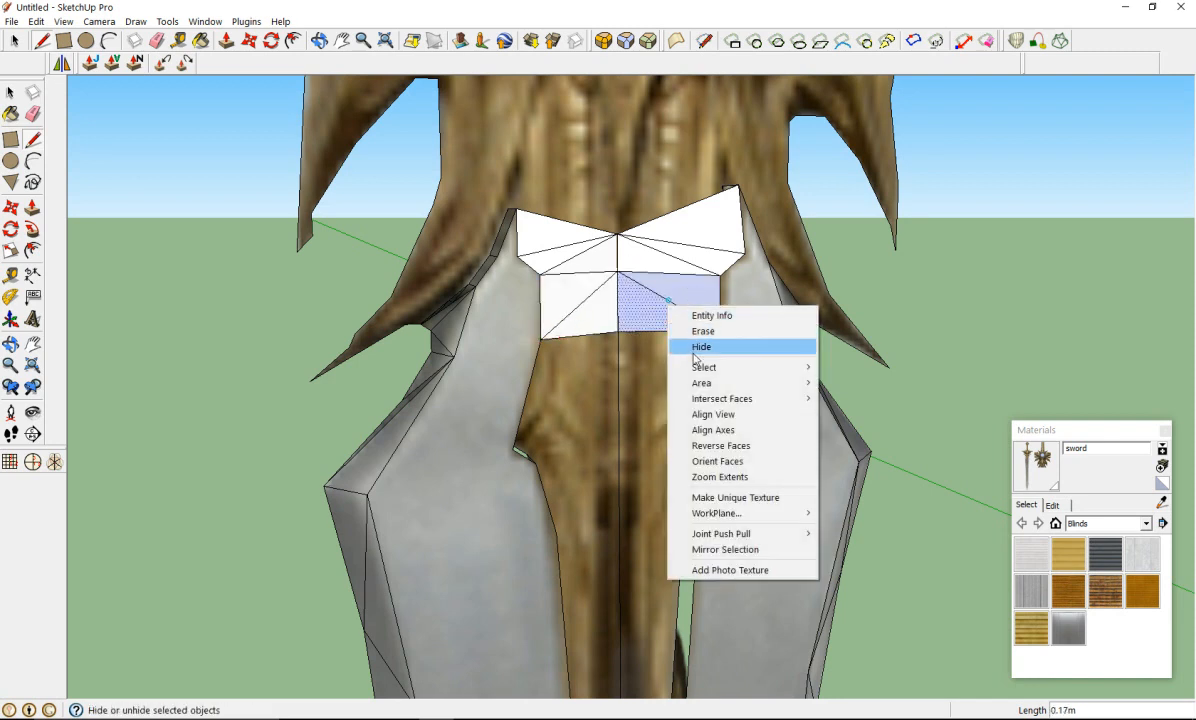
click(703, 446)
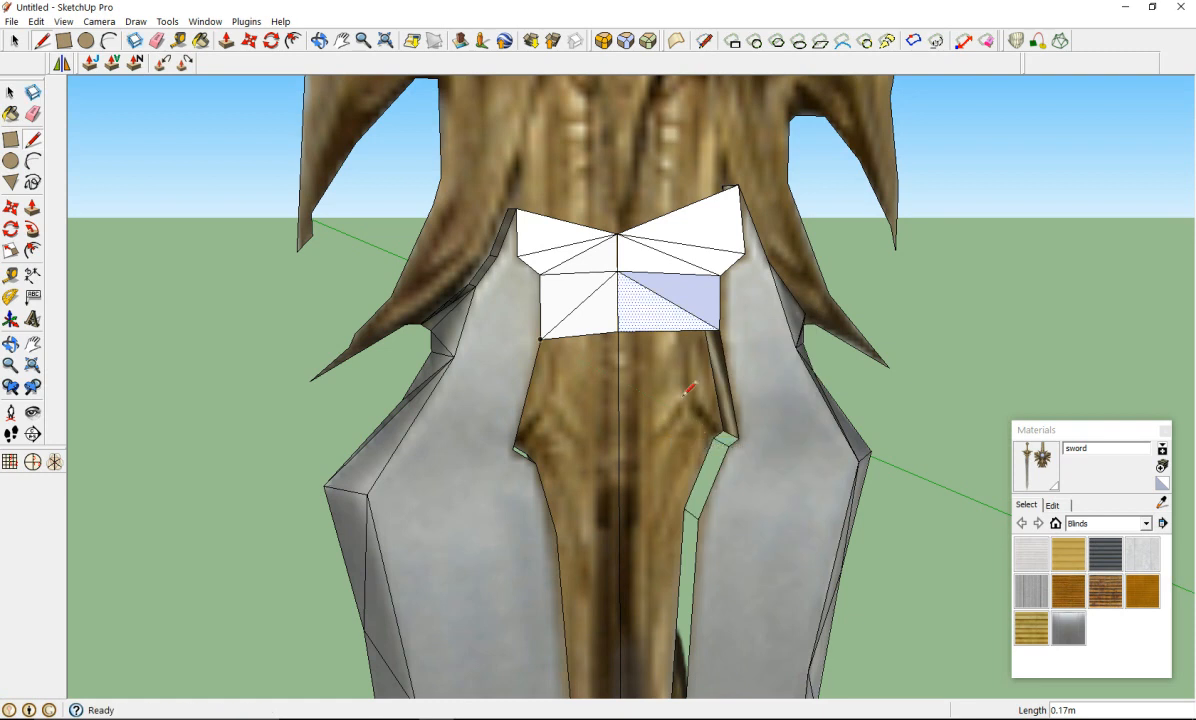
right_click(677, 291)
click(712, 435)
Step: Draw edges from the groove's widest corners to the centre of the lowest cross edge, closing a triangular face on each side
key(l)
scroll(598, 385, down, 1)
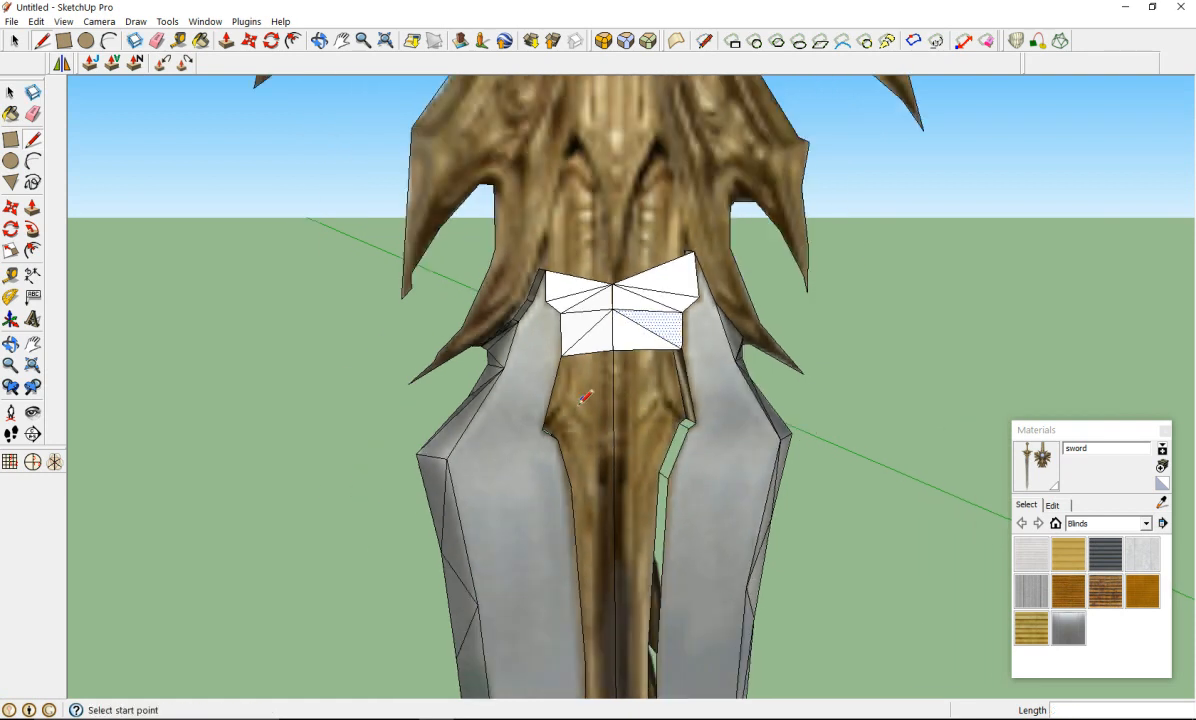
scroll(530, 425, up, 2)
click(517, 419)
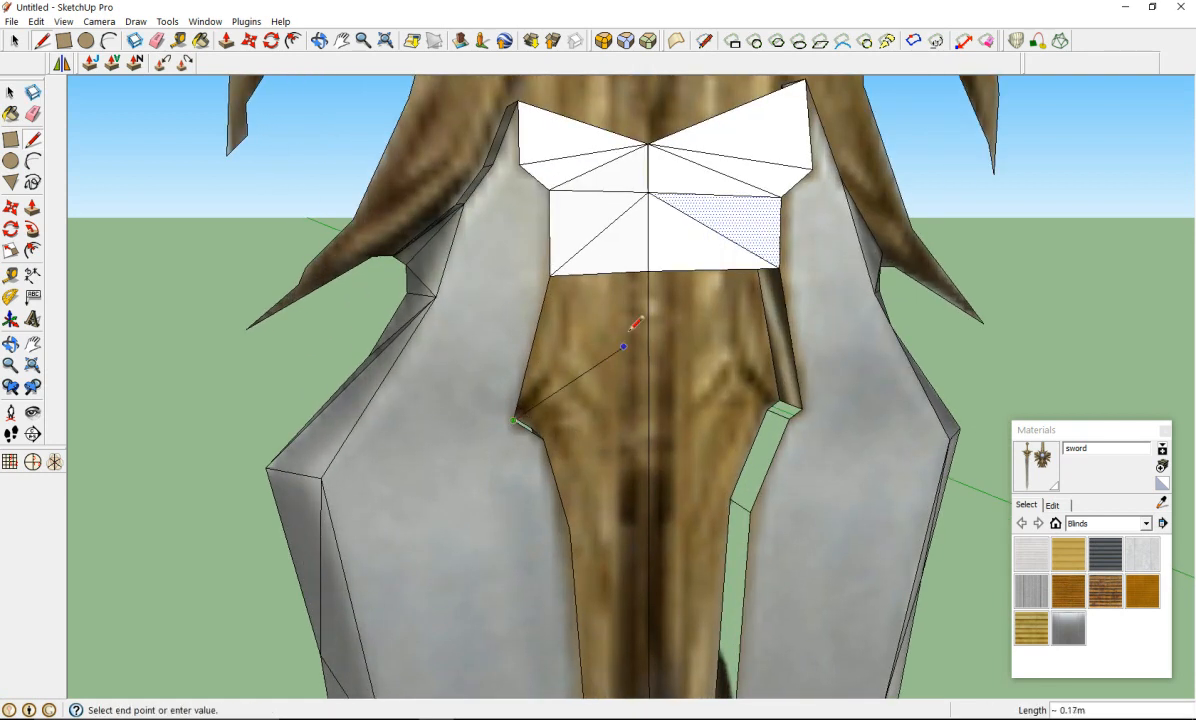
click(649, 271)
click(648, 271)
click(801, 405)
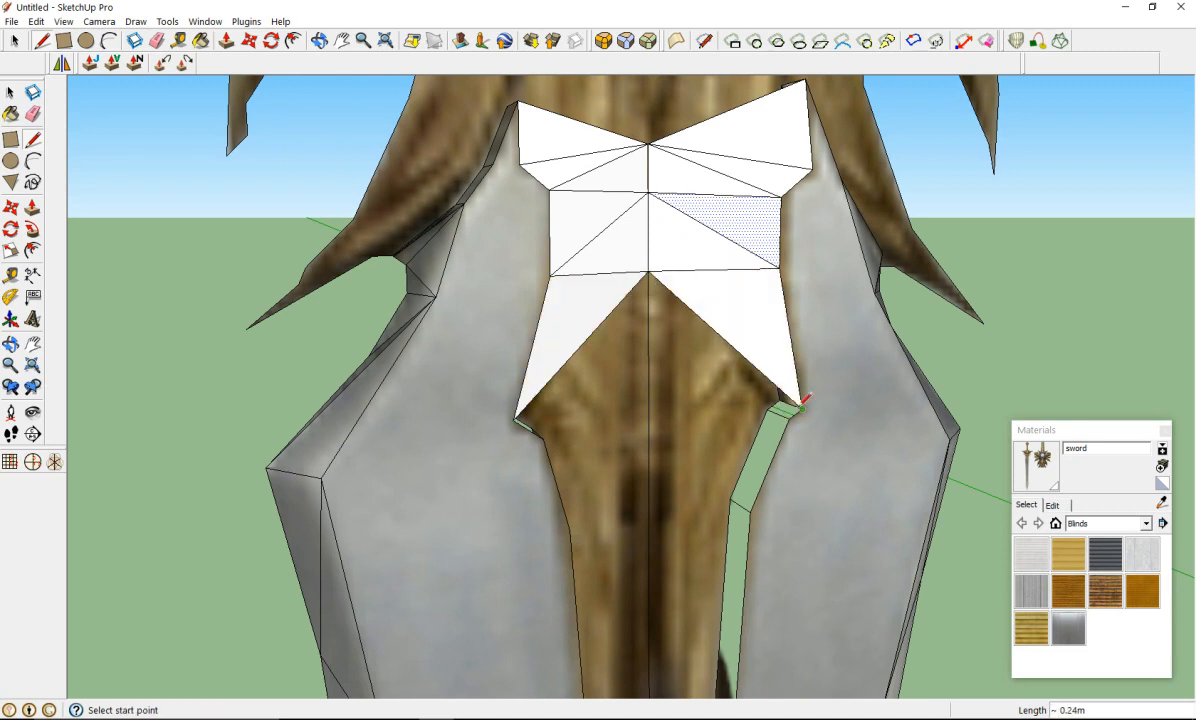
Step: Join the notch corners through a lower centre-line point and connect them to the centre vertex above, filling both sides
click(789, 416)
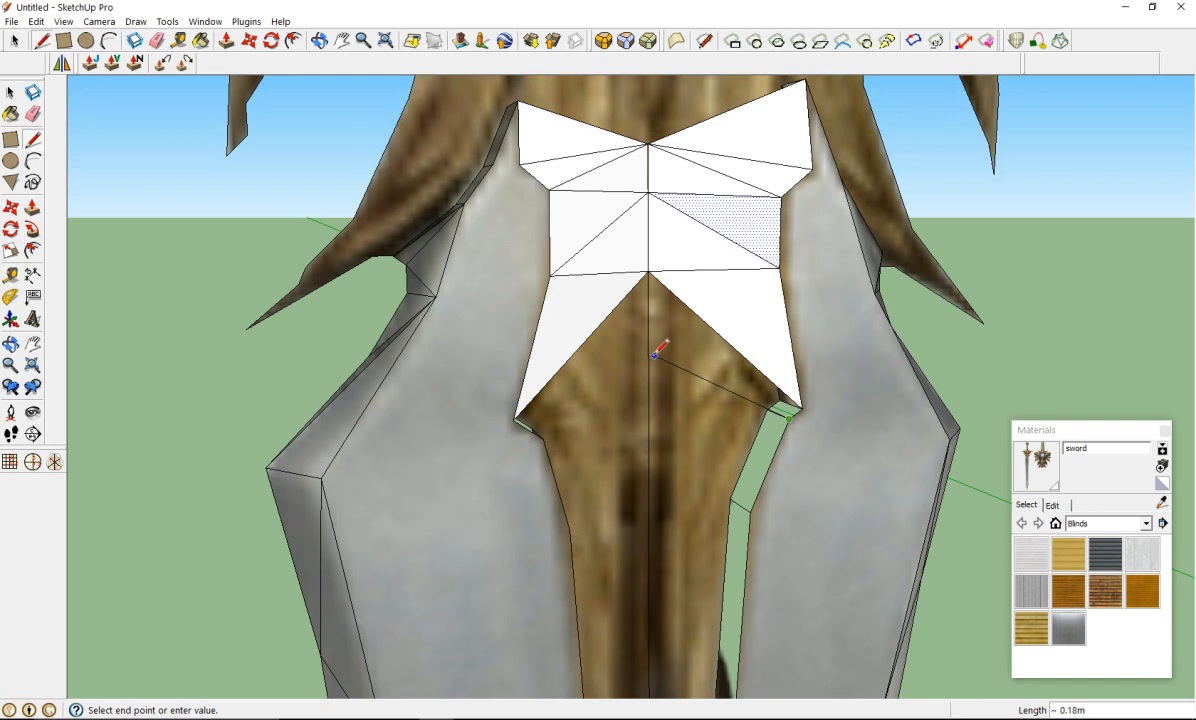
click(648, 353)
click(543, 437)
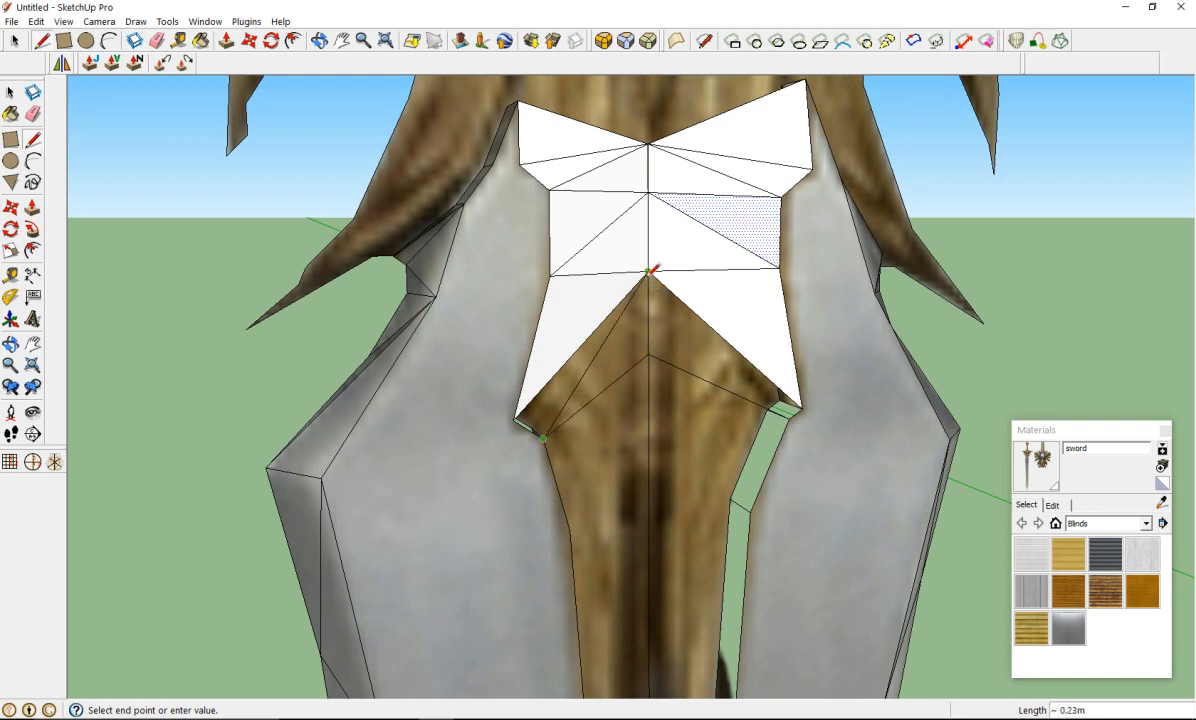
click(648, 271)
click(648, 271)
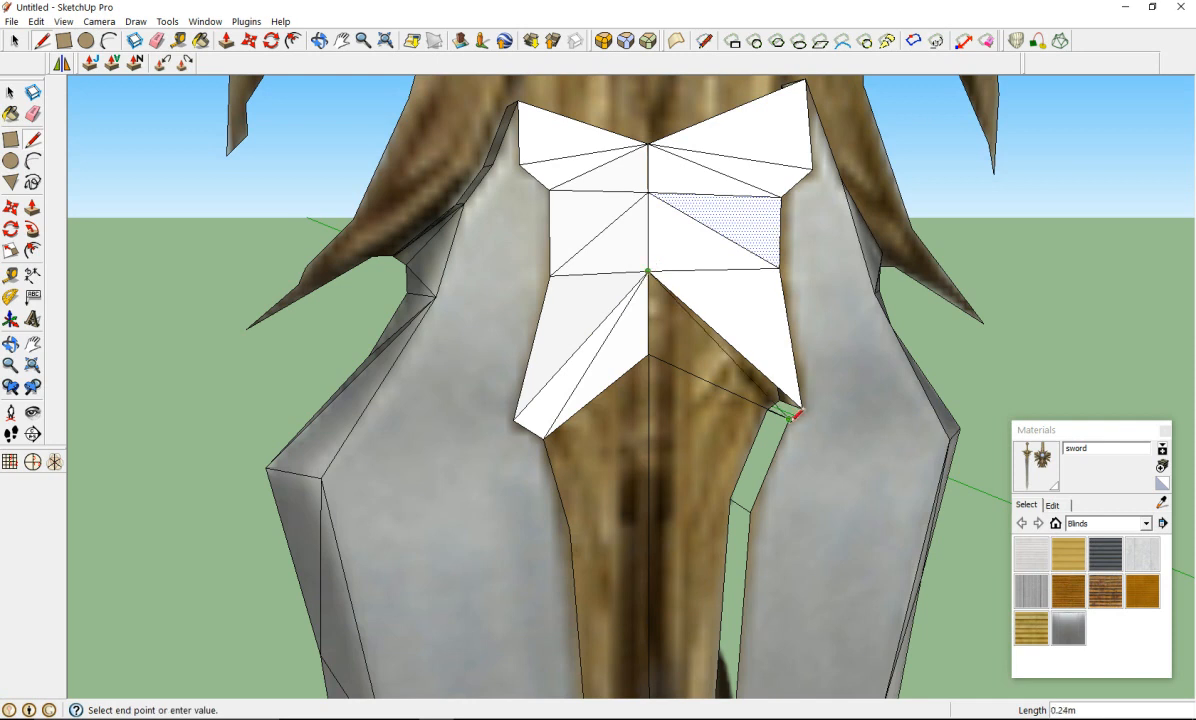
click(787, 408)
Step: Draw a cross edge between the corners where the groove narrows and connect both to the centre vertex above, filling the faces
scroll(681, 411, down, 1)
scroll(681, 411, down, 5)
scroll(686, 540, up, 5)
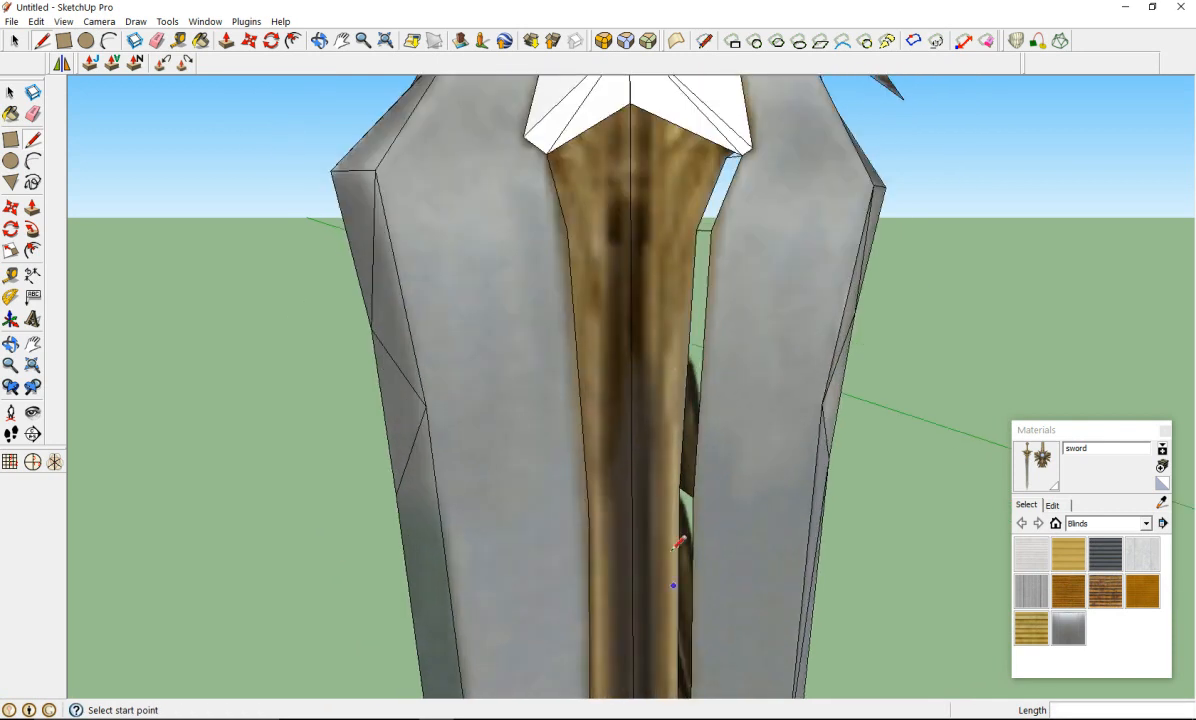
click(709, 231)
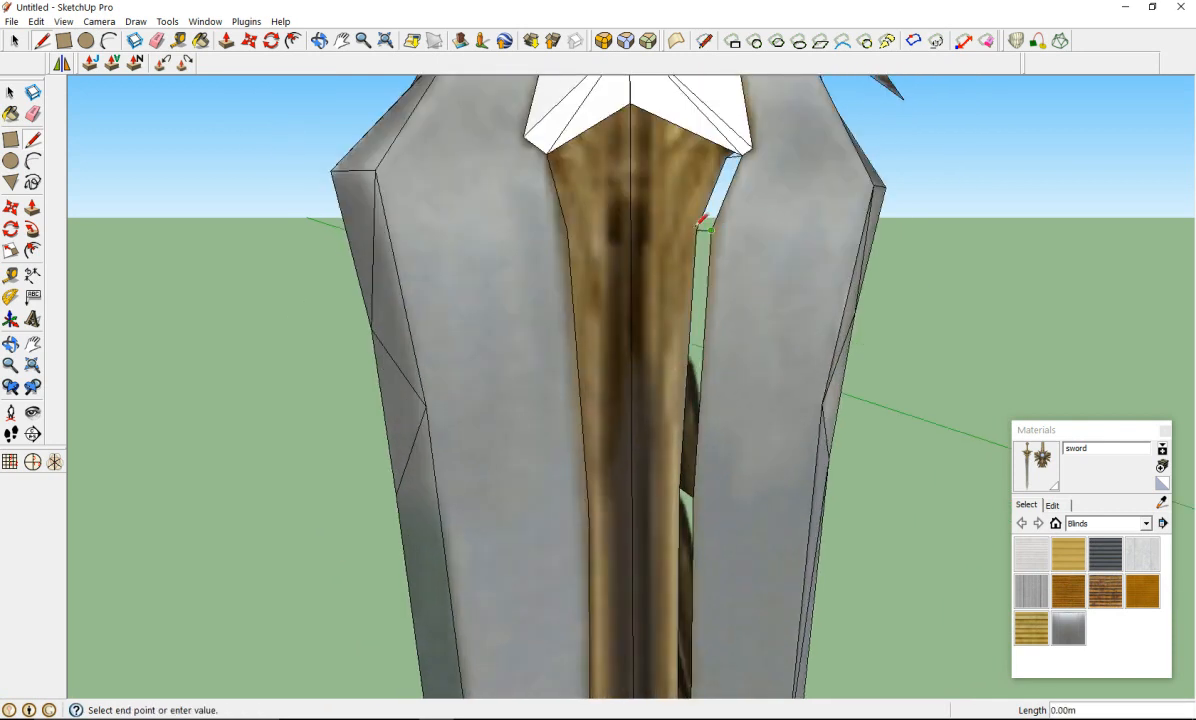
click(632, 215)
click(631, 102)
click(632, 101)
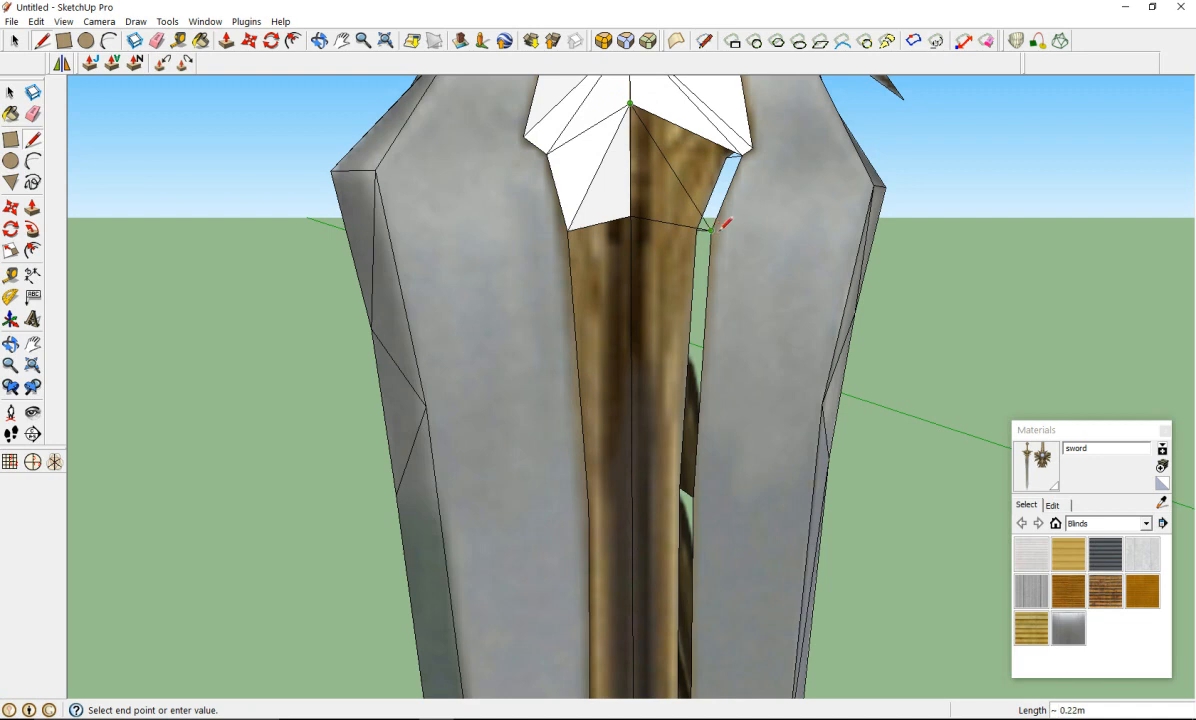
click(710, 229)
Step: Draw a cross edge through the centre line midway down the narrow groove and close the section above with diagonals
scroll(743, 262, down, 1)
scroll(609, 195, down, 4)
scroll(667, 382, up, 2)
click(591, 261)
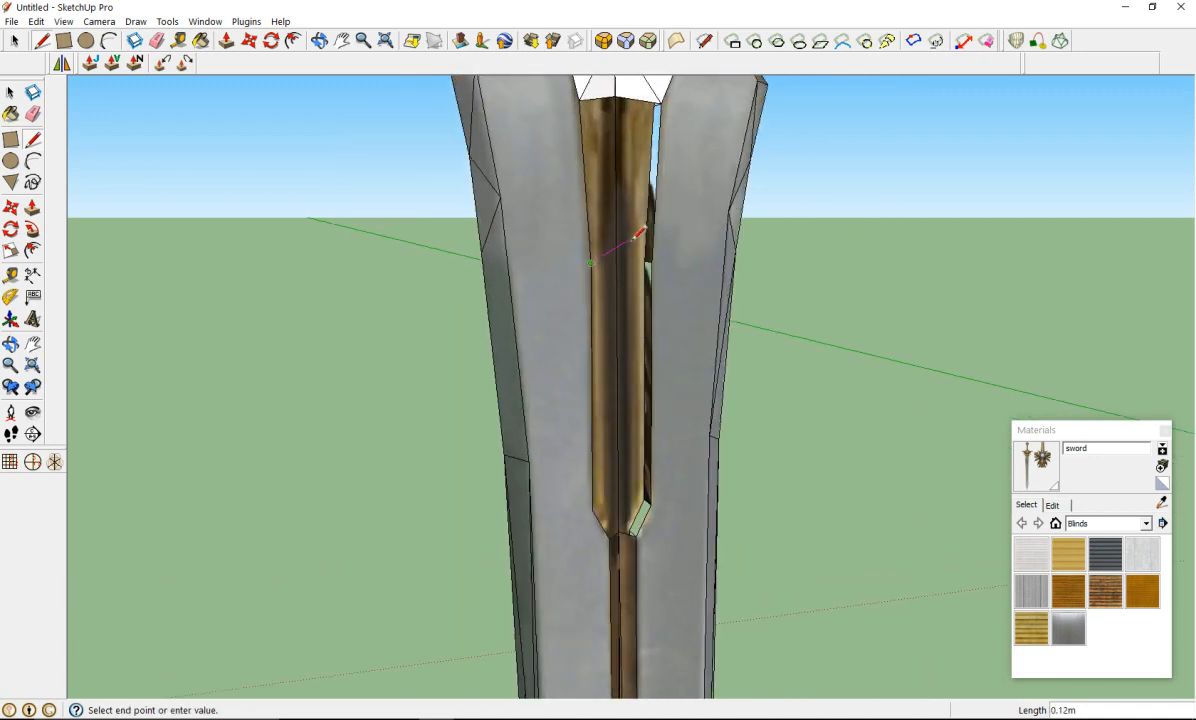
scroll(615, 239, up, 2)
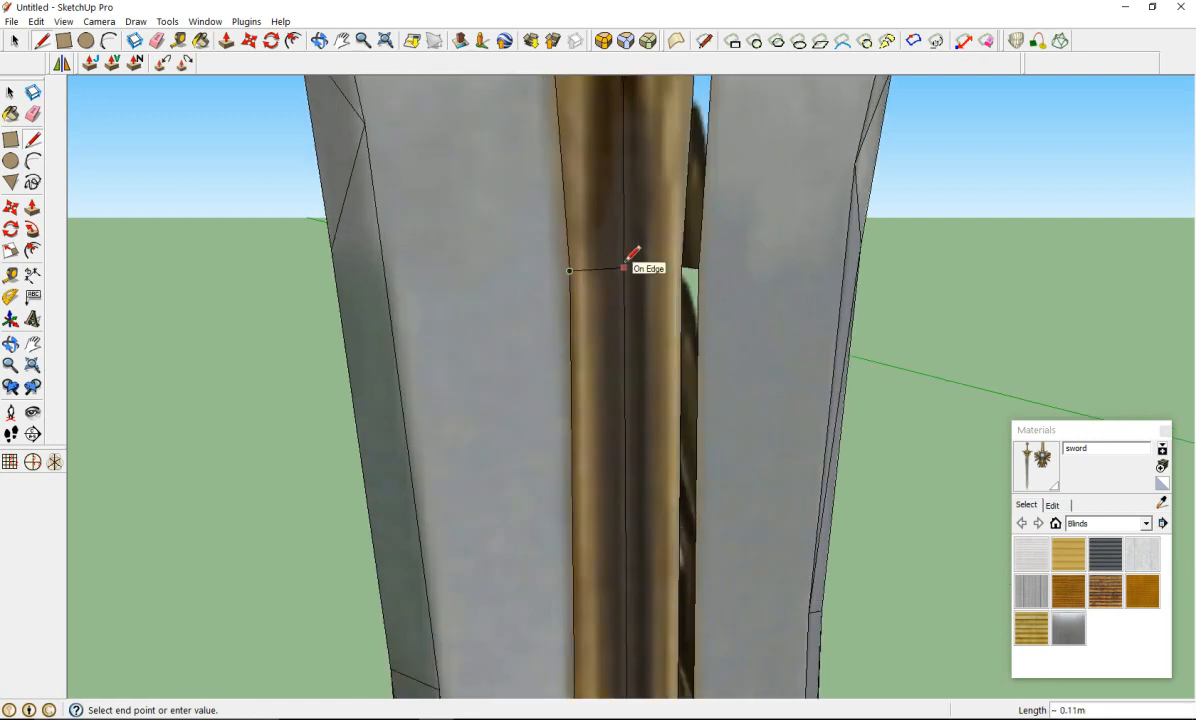
click(623, 267)
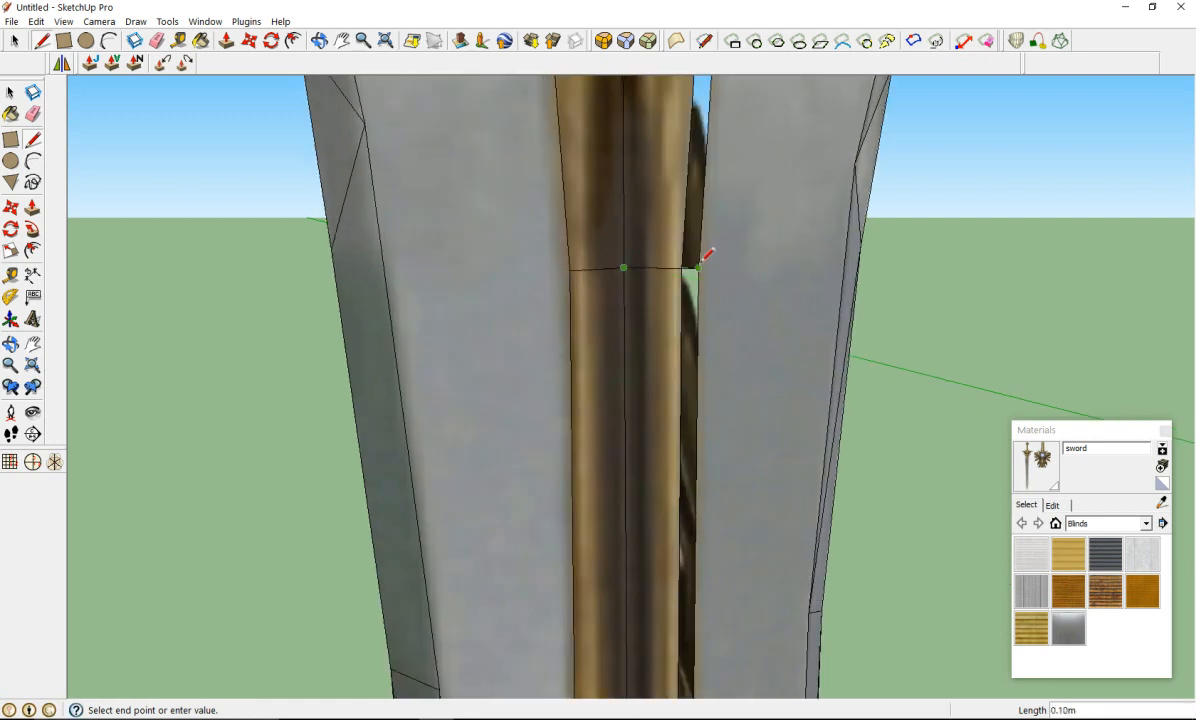
scroll(700, 263, down, 4)
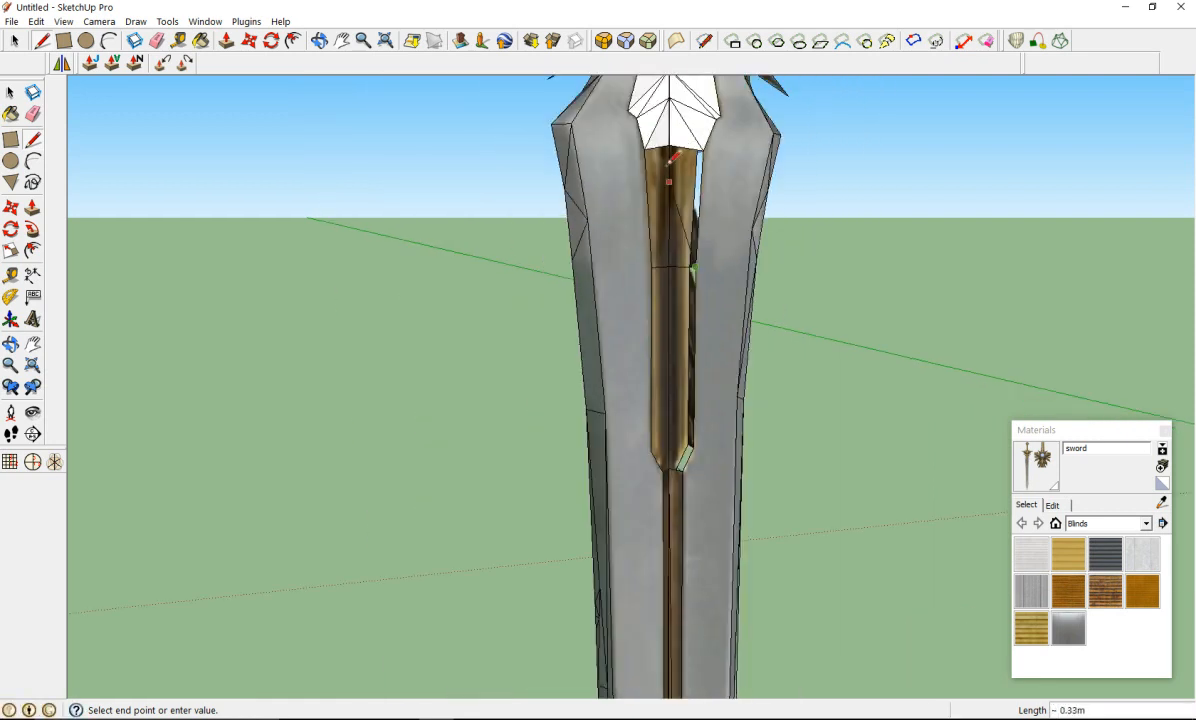
click(669, 146)
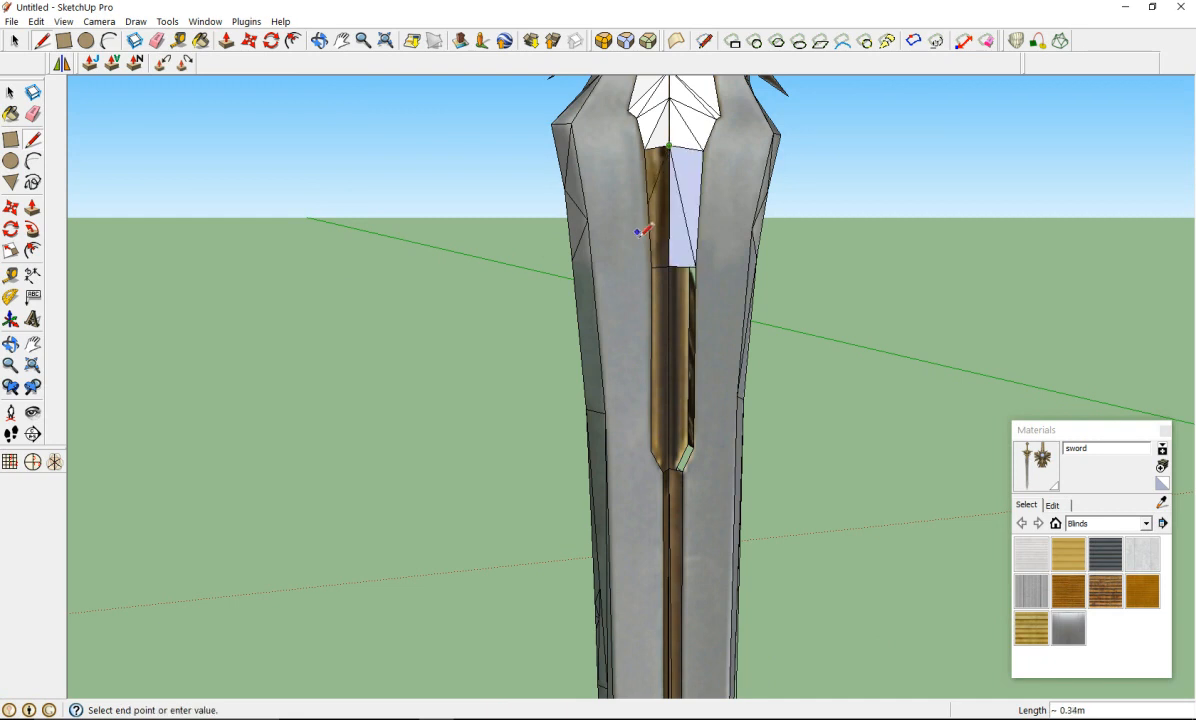
Step: Reverse the two back-facing triangles on the right half of the long section just filled
right_click(689, 182)
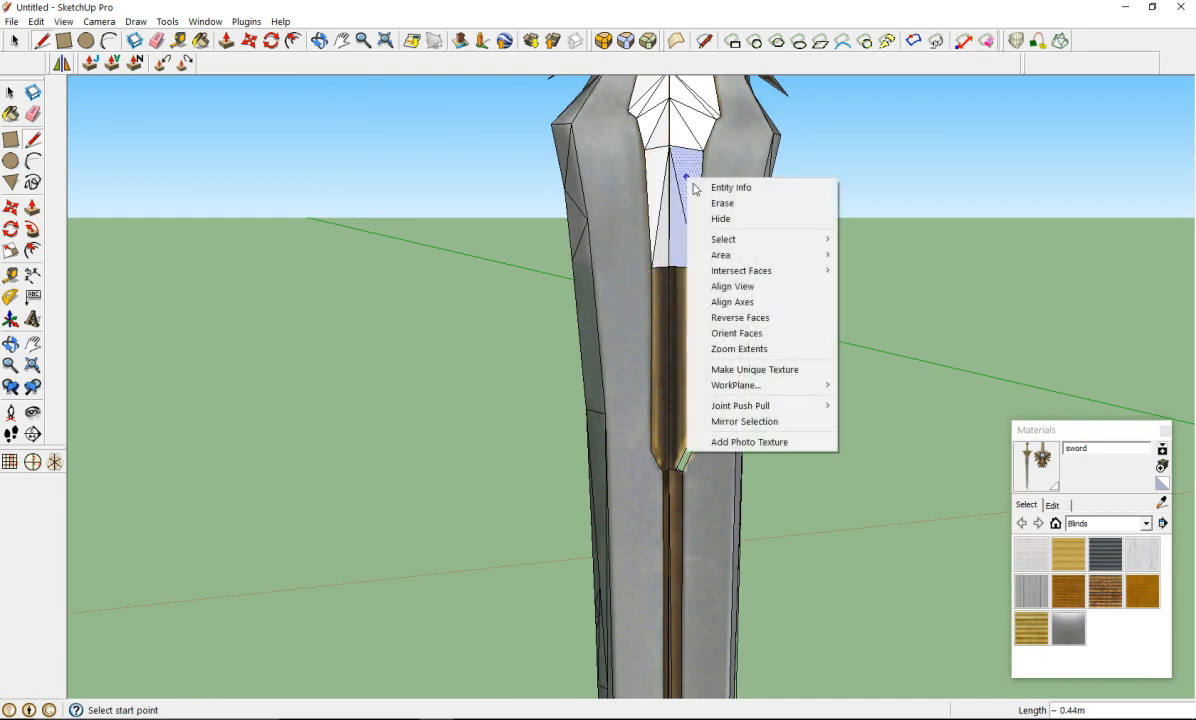
click(716, 315)
right_click(685, 247)
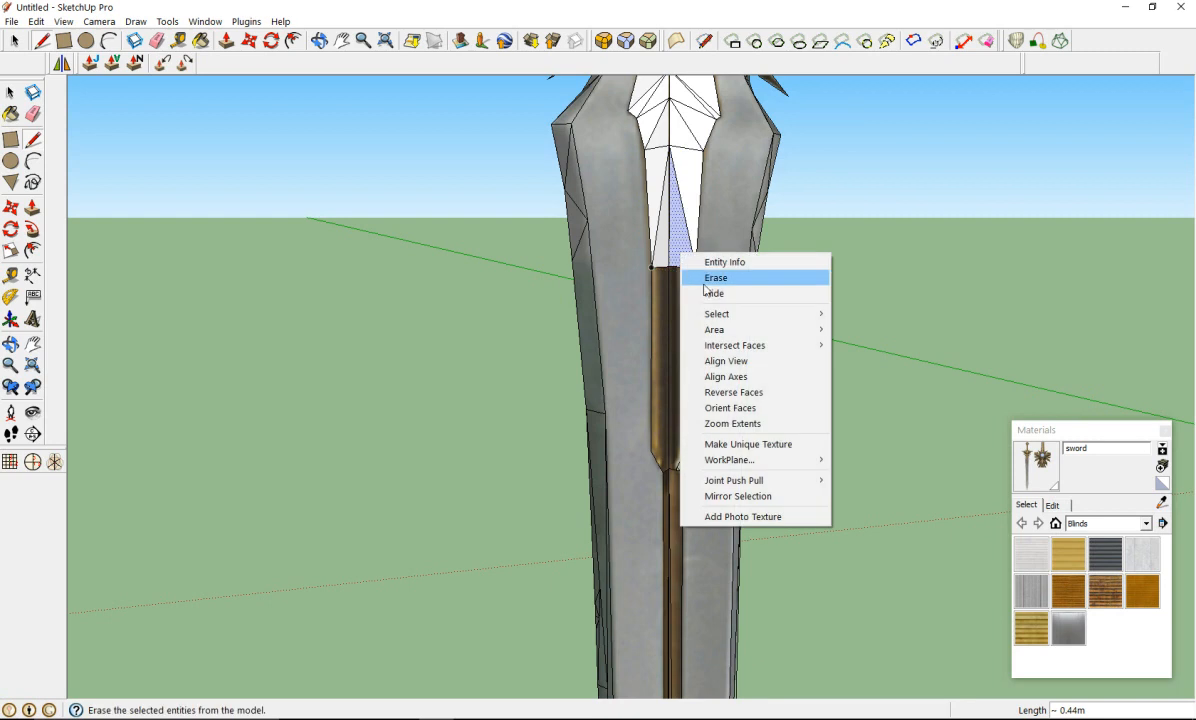
click(716, 392)
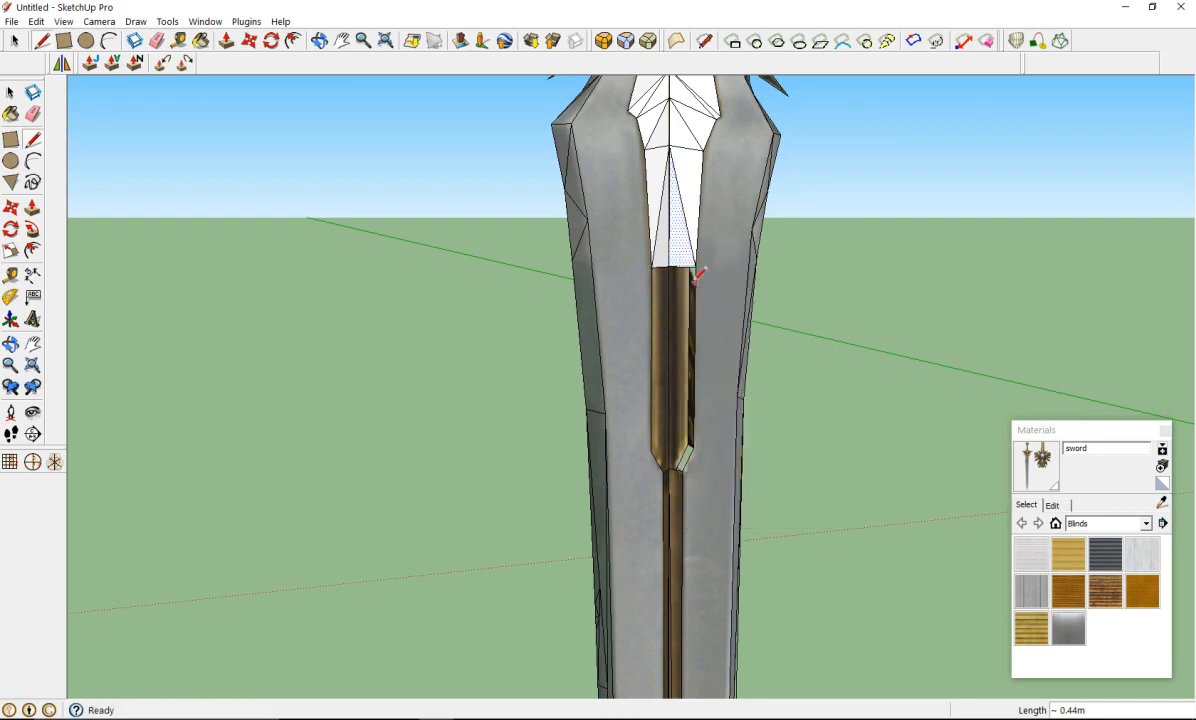
Step: Connect the four corners of the groove's tapered lower end to one centre-line point, filling the taper with triangular faces
scroll(673, 340, up, 3)
click(719, 539)
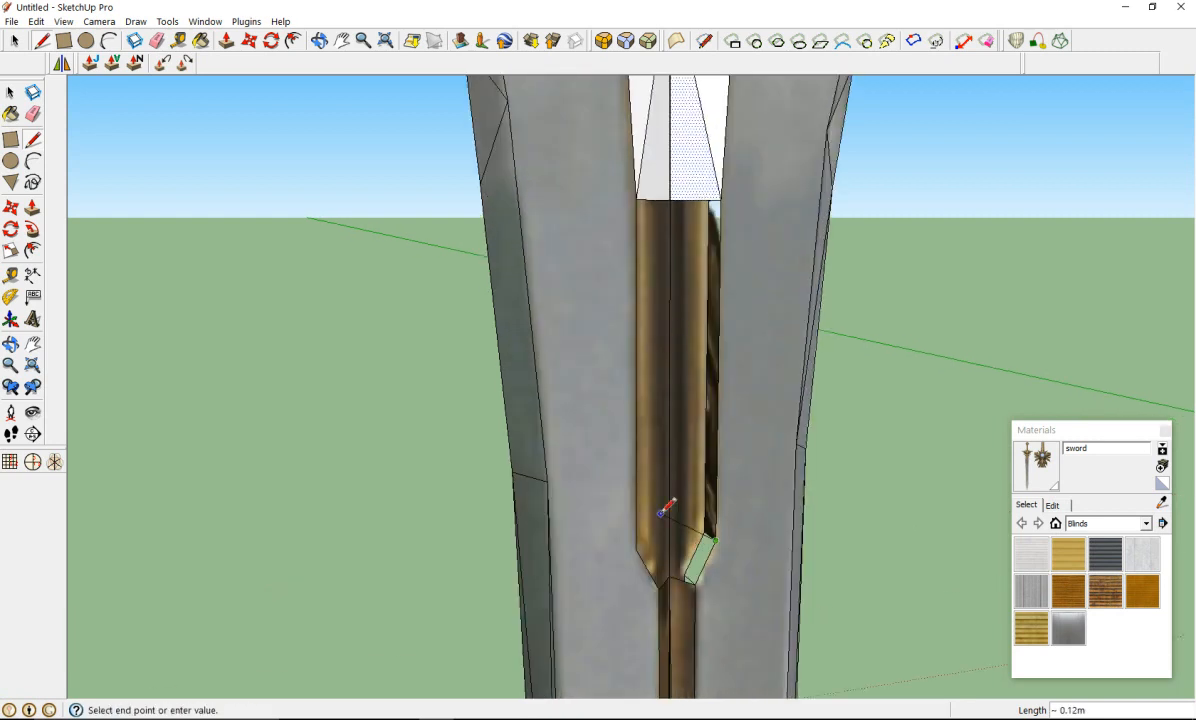
click(669, 520)
click(636, 549)
click(669, 520)
click(655, 582)
click(669, 520)
click(669, 520)
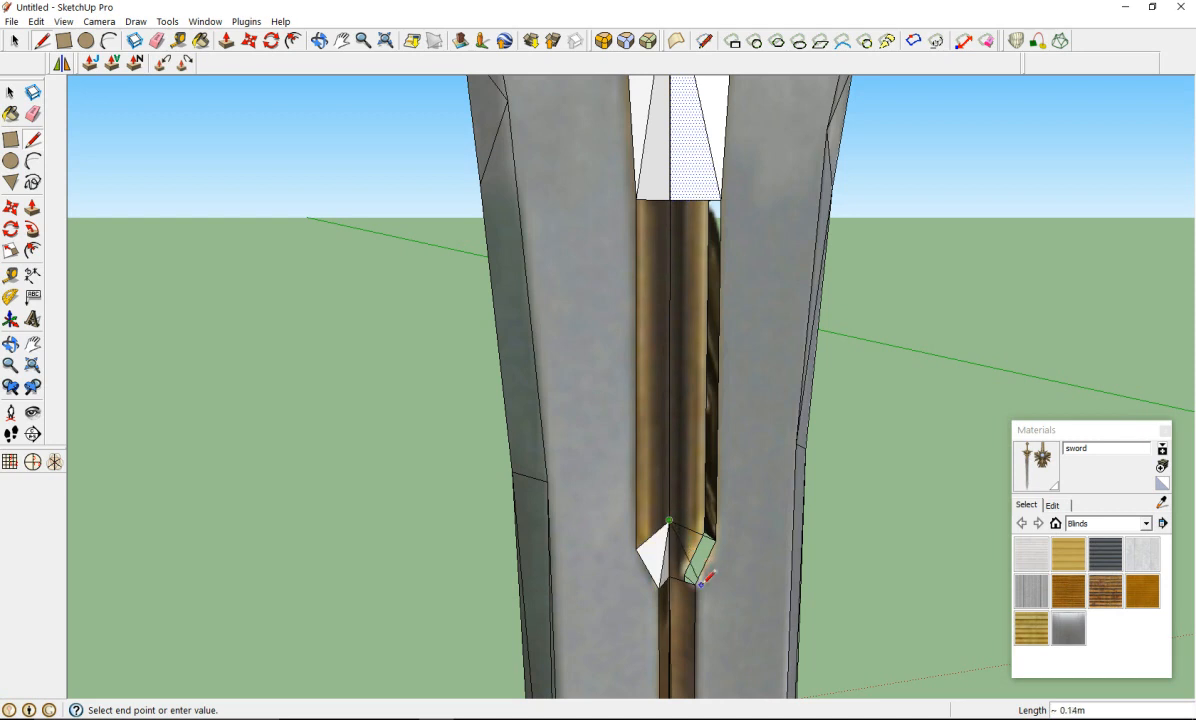
click(694, 584)
Step: Draw diagonals from the mid-groove cross edge's corners to the taper's centre point, closing the long faces on both sides
middle_drag(702, 500, 553, 326)
scroll(700, 332, down, 1)
scroll(618, 216, up, 1)
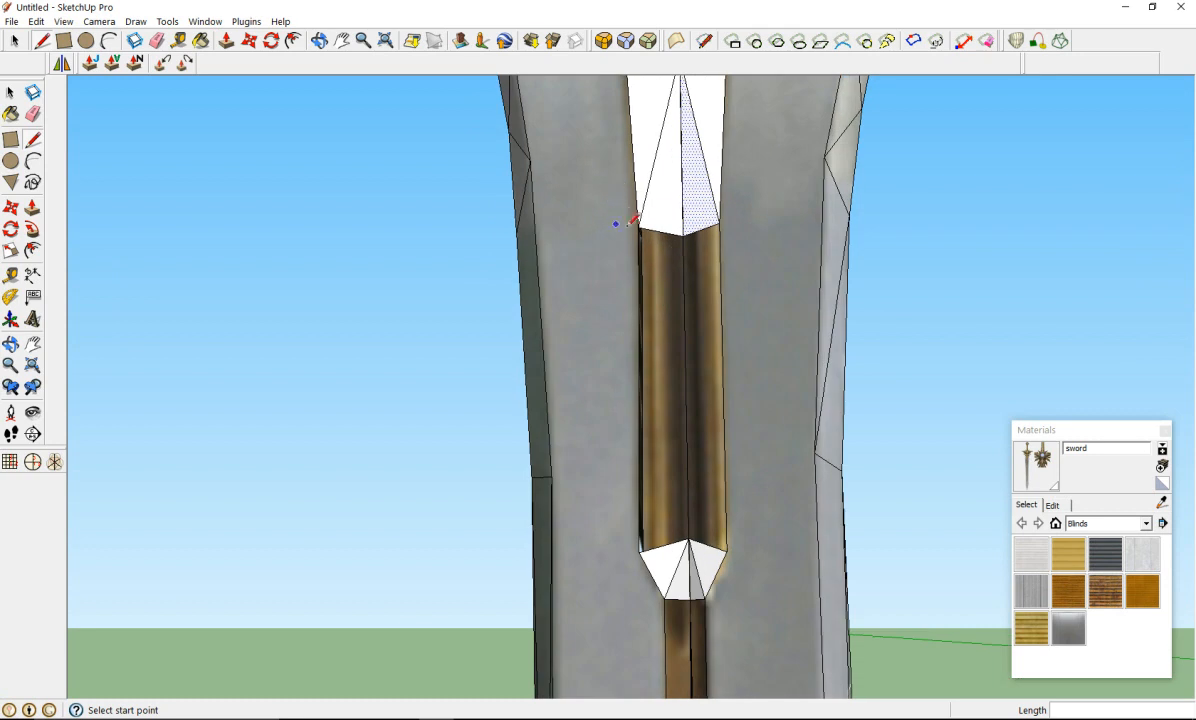
click(638, 228)
click(691, 540)
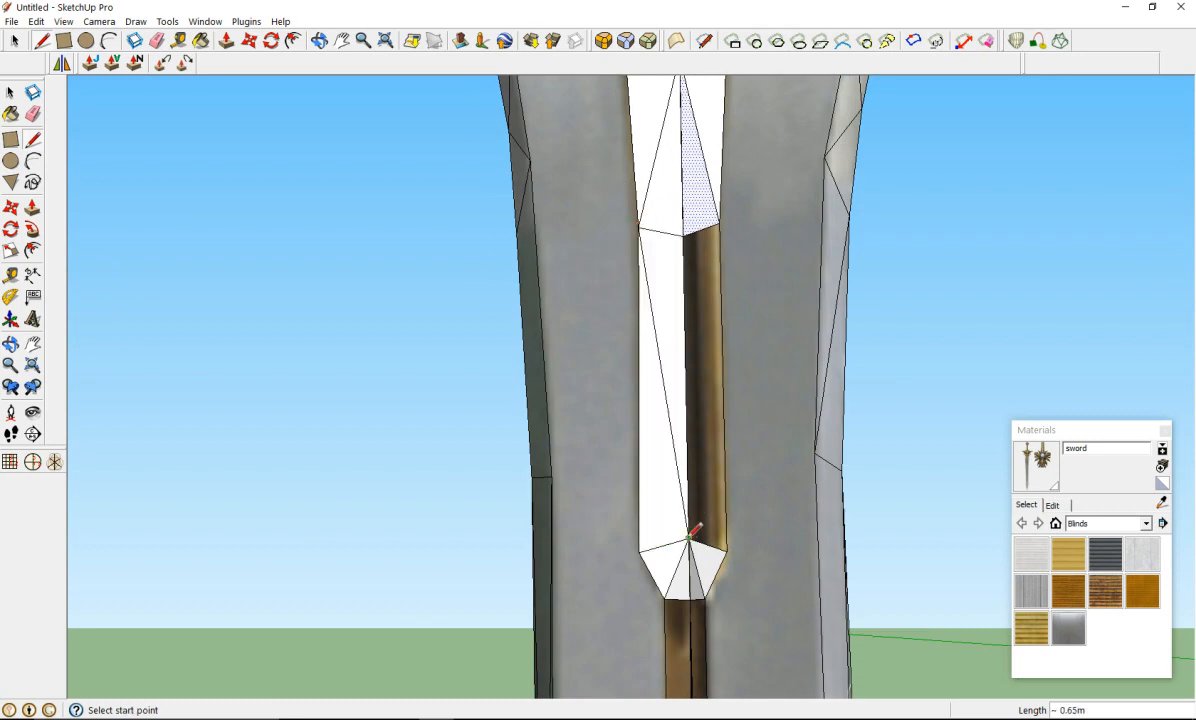
click(691, 540)
click(719, 221)
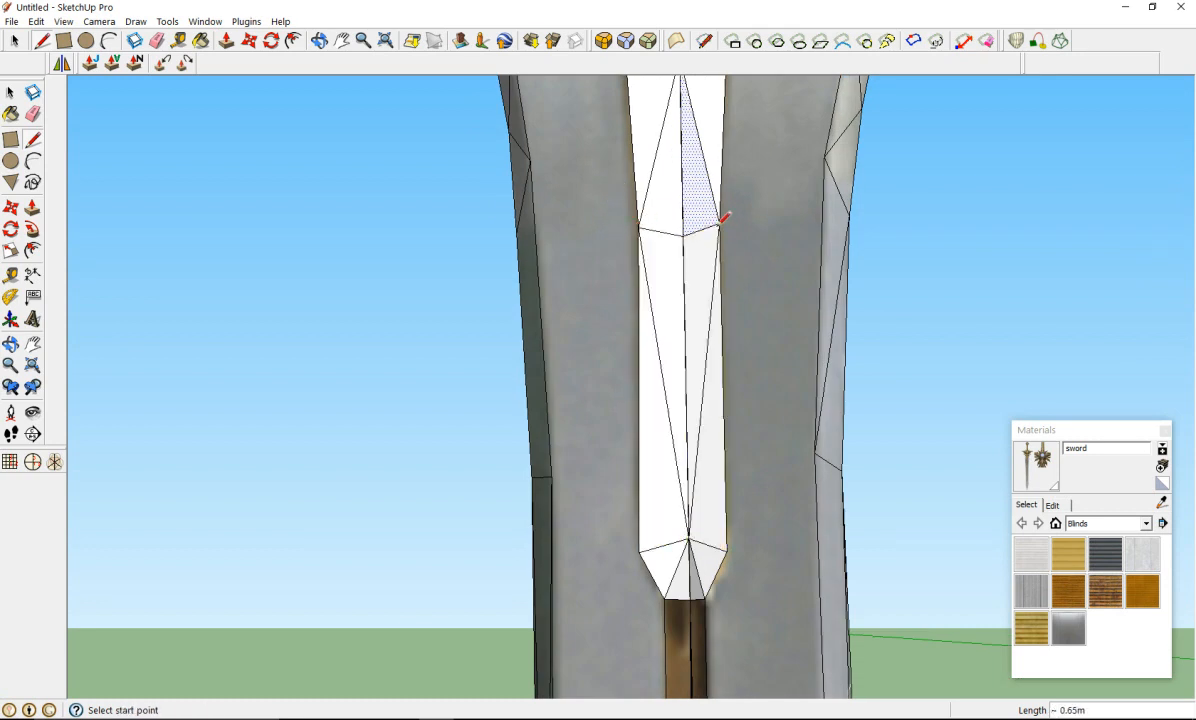
Step: Sample the sword texture from the model and paint the triangular faces of the groove's tapered lower end
scroll(689, 296, down, 2)
scroll(686, 297, down, 2)
scroll(651, 172, up, 2)
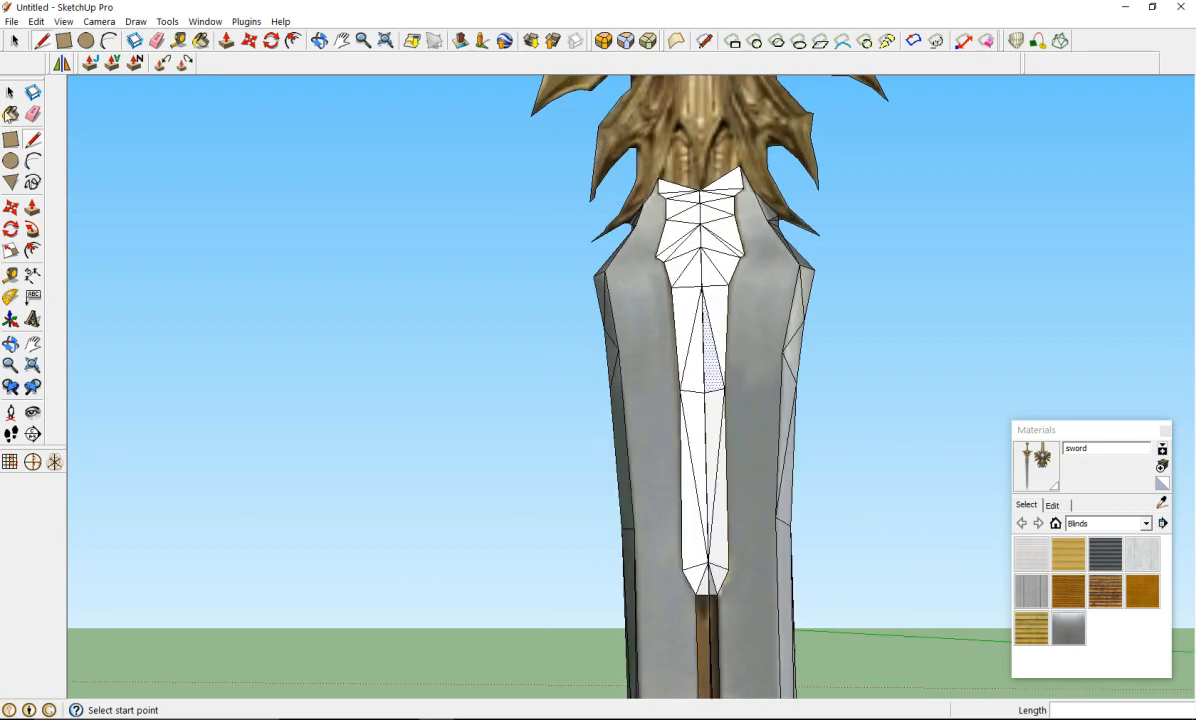
click(1161, 502)
scroll(706, 585, up, 4)
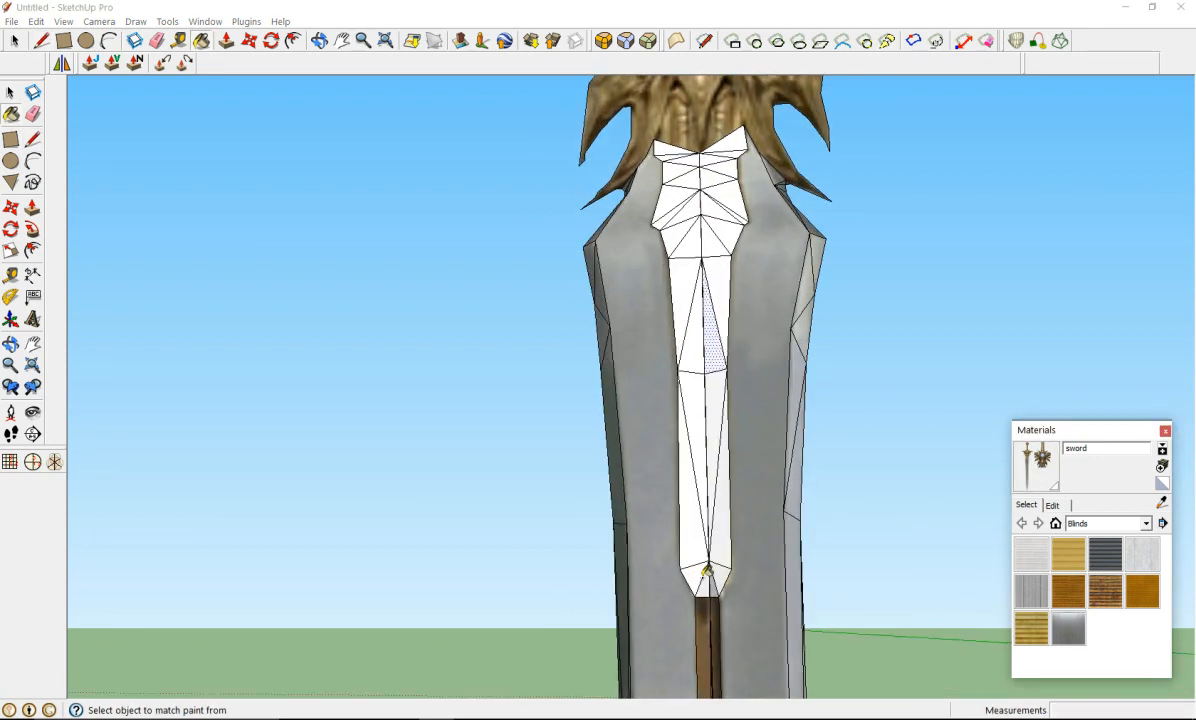
click(705, 597)
click(729, 593)
click(752, 579)
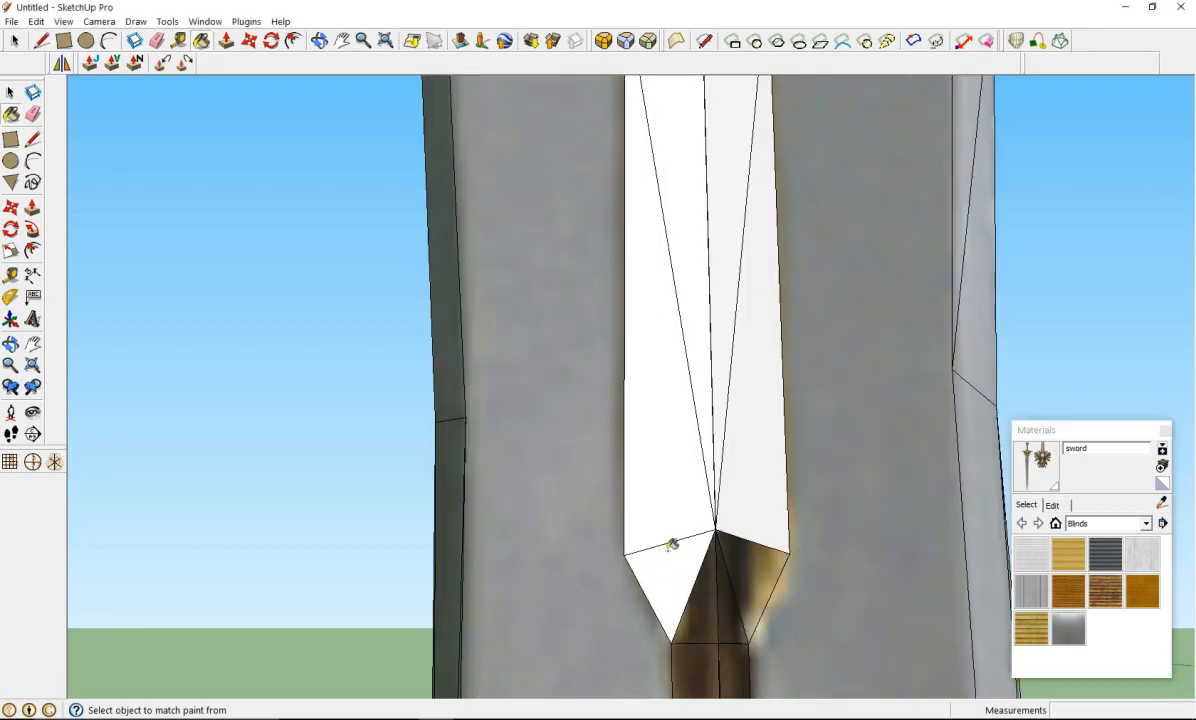
click(668, 550)
Step: Paint the long triangular faces directly above the taper with the sword texture
click(688, 492)
click(758, 484)
click(713, 408)
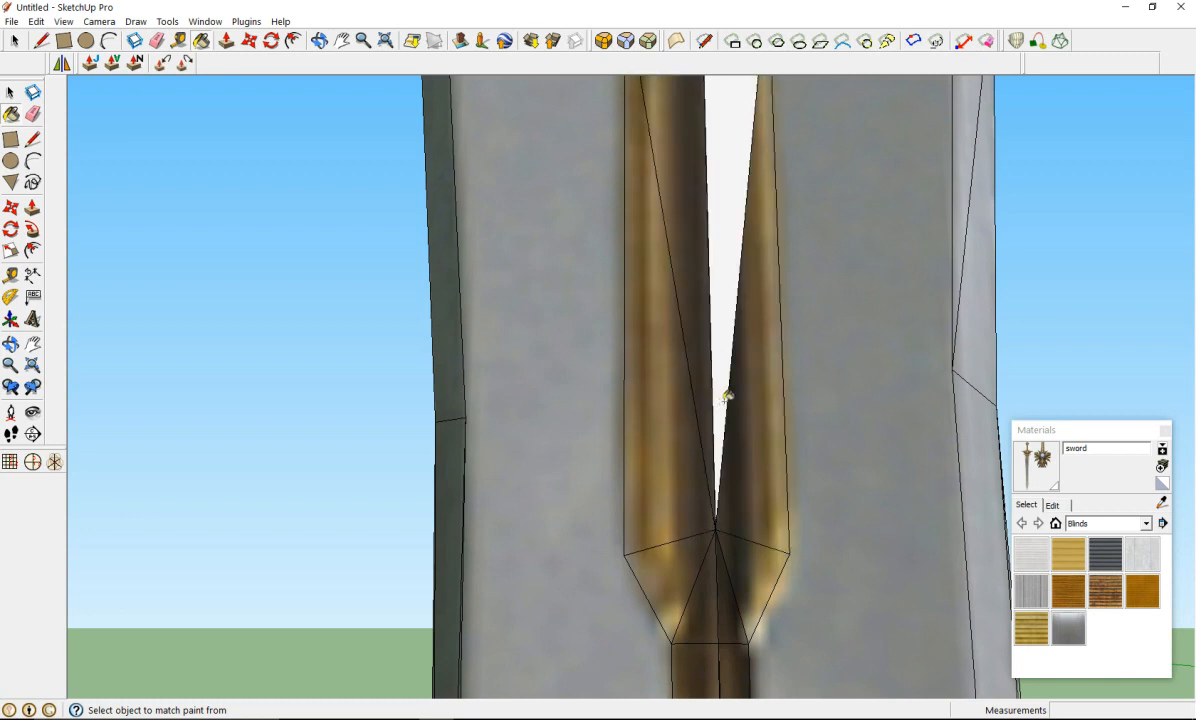
click(729, 395)
Step: Paint the long faces between the mid-groove cross edge and the flared section with the sword texture
scroll(720, 387, down, 2)
scroll(720, 387, down, 4)
scroll(705, 270, up, 4)
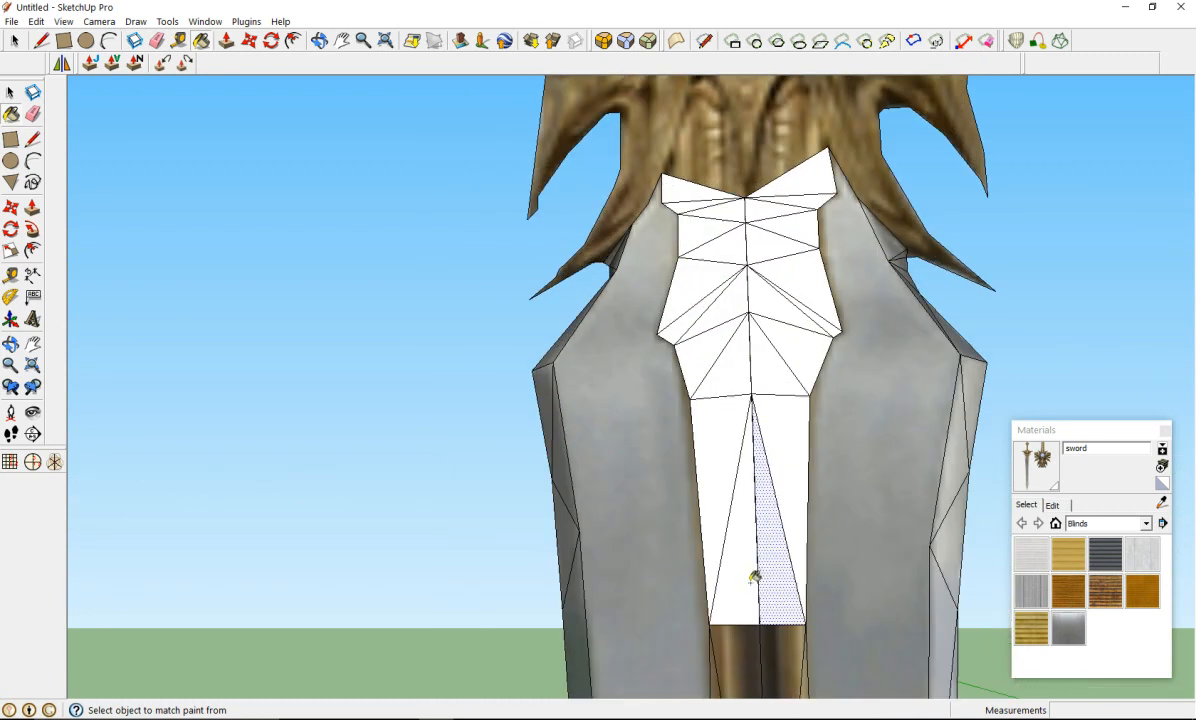
click(776, 563)
click(798, 489)
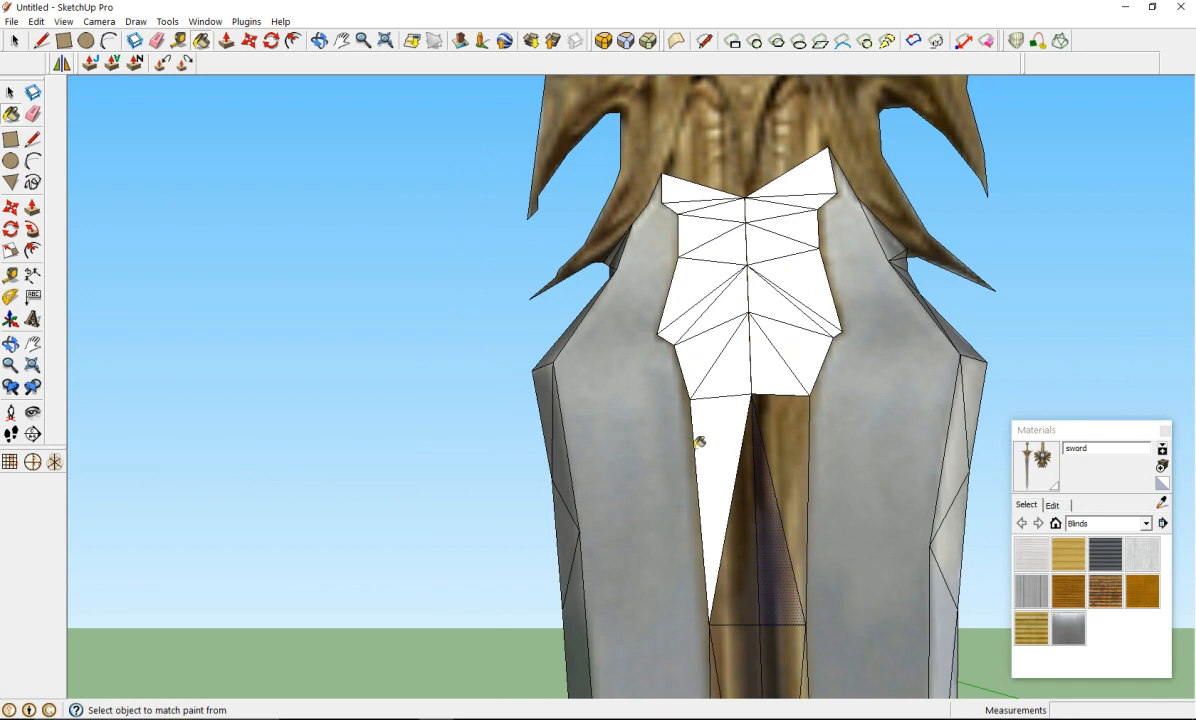
click(696, 440)
Step: Paint the lower faces of the groove's flared section on both sides of the centre line with the sword texture
click(752, 366)
click(762, 369)
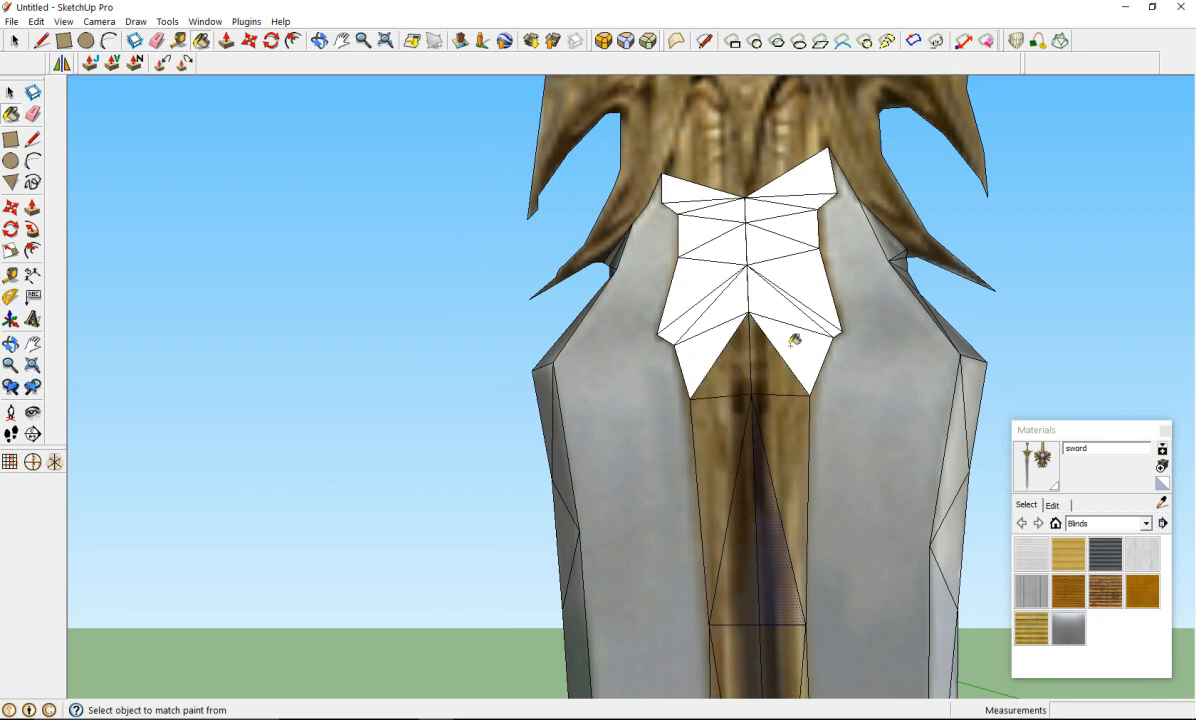
click(789, 345)
click(789, 317)
click(710, 346)
click(721, 316)
Step: Paint the remaining white faces on the groove's left half up to the guard with the sword texture
click(694, 312)
click(682, 292)
click(701, 236)
click(714, 244)
click(700, 228)
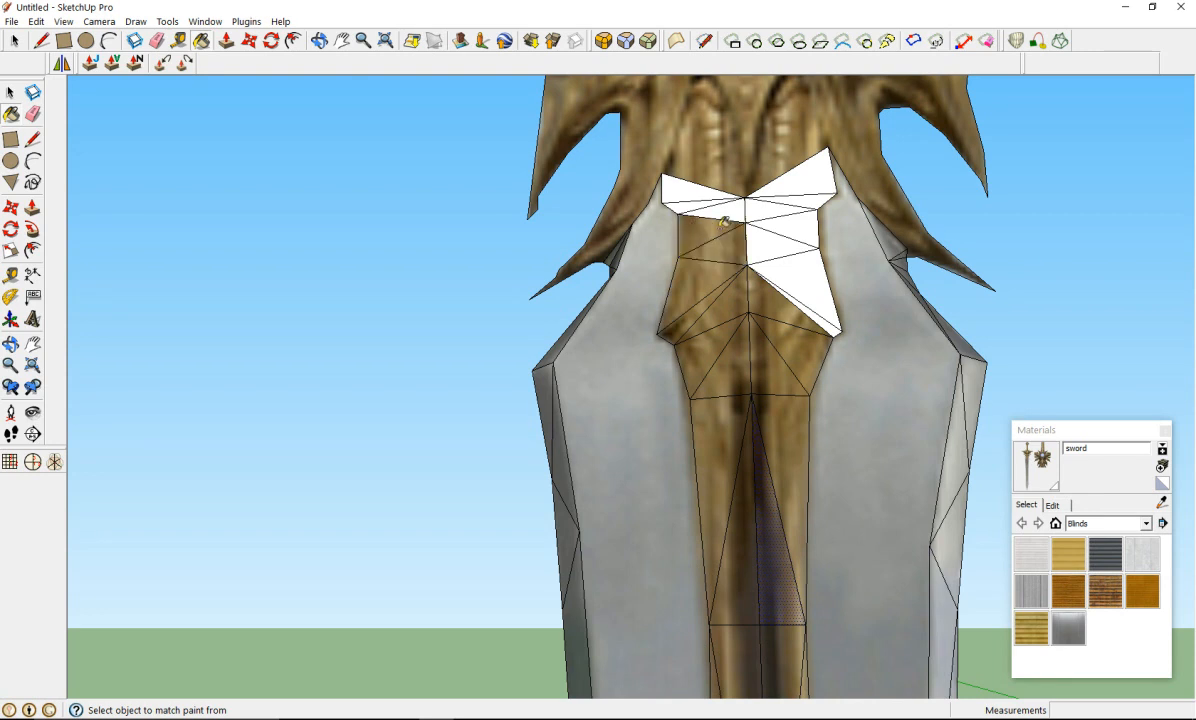
click(693, 191)
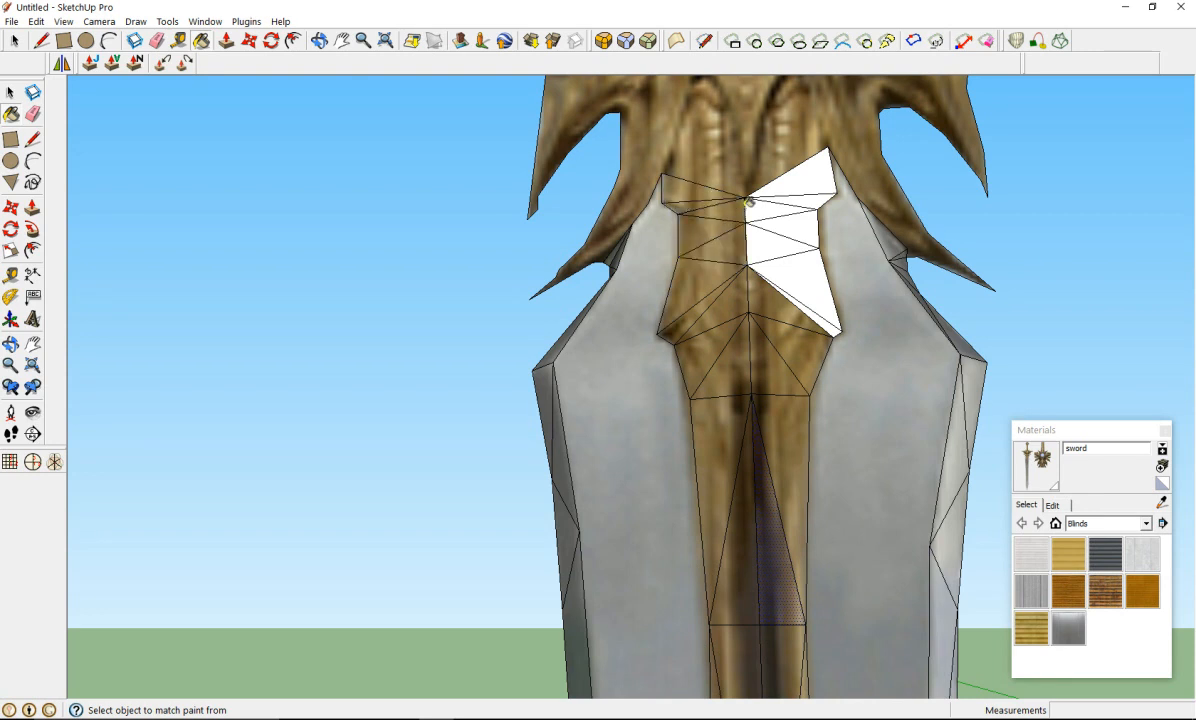
Step: Paint the remaining white faces on the groove's right half with the sword texture, from the guard downwards
click(790, 175)
click(780, 205)
click(784, 224)
click(790, 250)
click(791, 292)
click(789, 297)
scroll(769, 308, down, 8)
mouse_move(719, 451)
middle_down()
mouse_move(925, 620)
mouse_move(958, 603)
mouse_move(430, 526)
mouse_move(27, 531)
mouse_move(729, 582)
mouse_move(809, 521)
middle_up()
key(b)
scroll(771, 427, down, 6)
scroll(721, 399, up, 10)
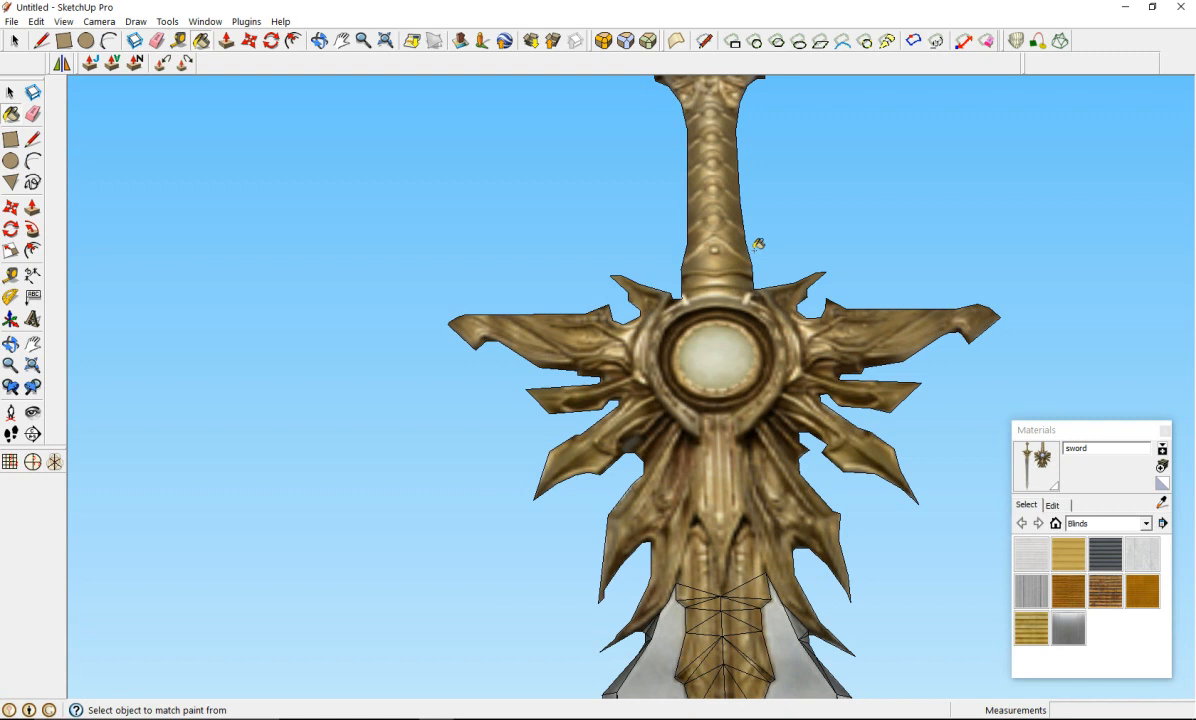
Step: Examine the textured guard, handle and painted groove from several distances and angles
scroll(757, 323, up, 2)
middle_drag(717, 320, 747, 481)
scroll(747, 481, down, 6)
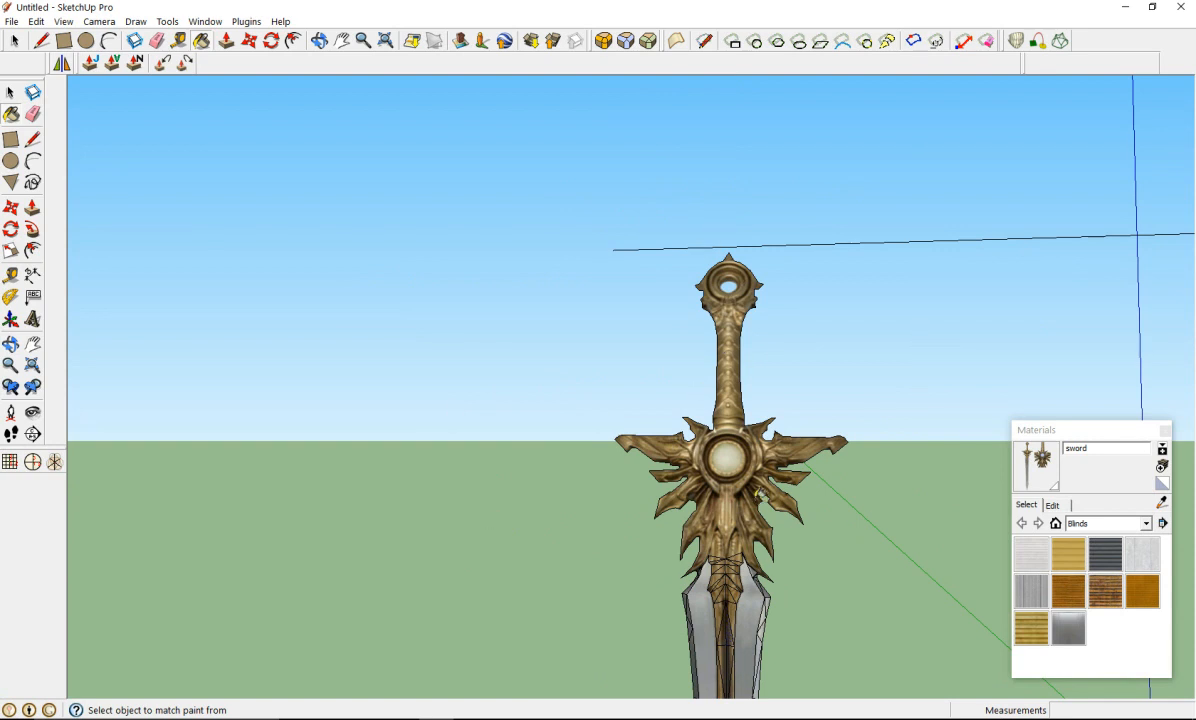
scroll(740, 268, up, 5)
scroll(740, 268, down, 6)
scroll(790, 352, up, 3)
scroll(697, 443, up, 2)
mouse_move(621, 240)
middle_down()
mouse_move(596, 318)
mouse_move(921, 521)
mouse_move(836, 465)
mouse_move(457, 291)
middle_up()
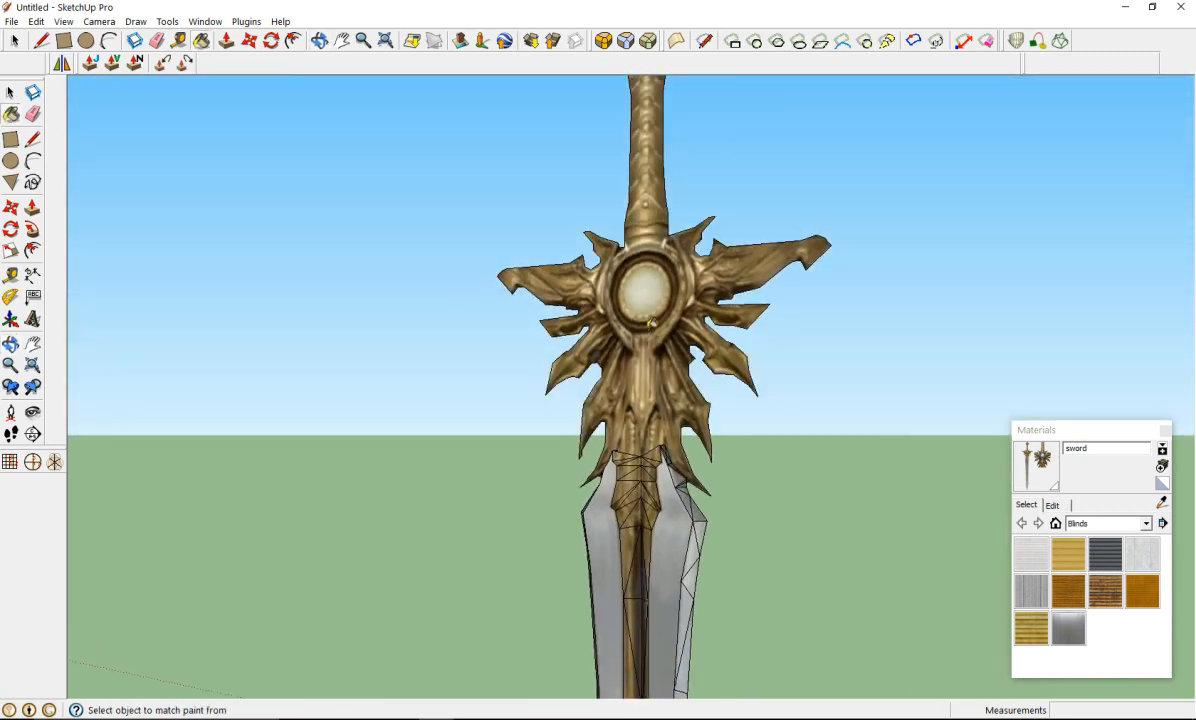
scroll(615, 320, up, 3)
scroll(653, 364, down, 3)
scroll(723, 454, up, 3)
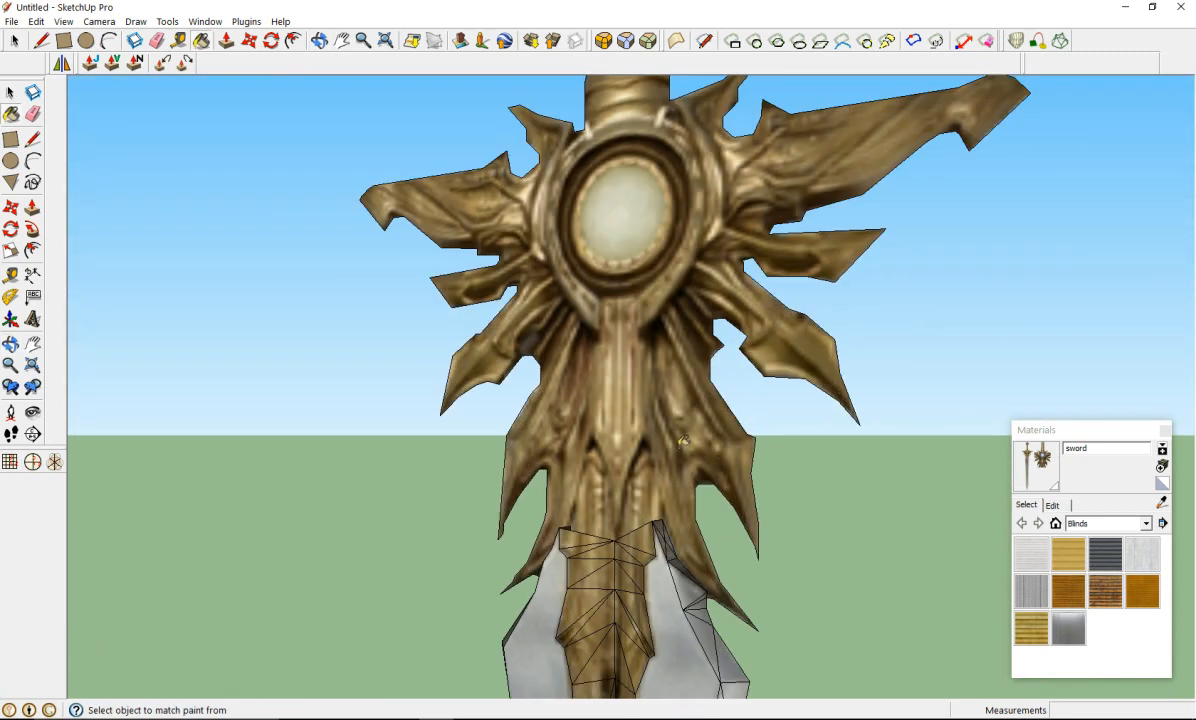
scroll(650, 319, down, 3)
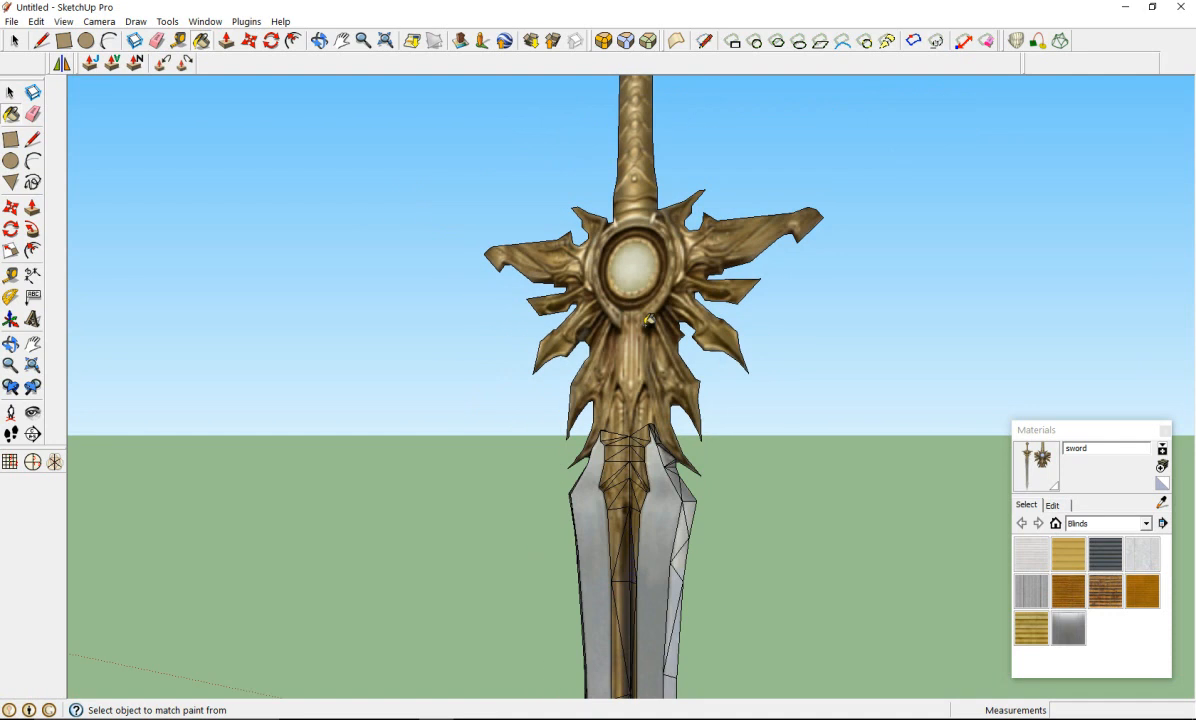
scroll(607, 299, up, 3)
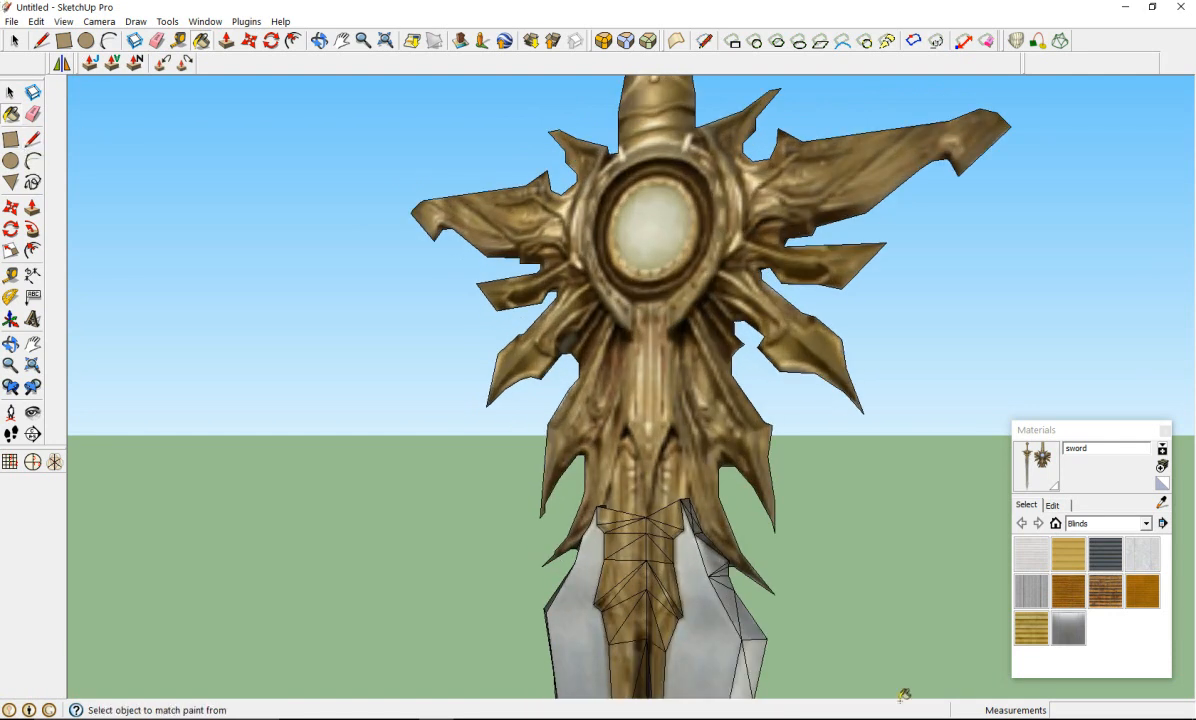
click(1083, 718)
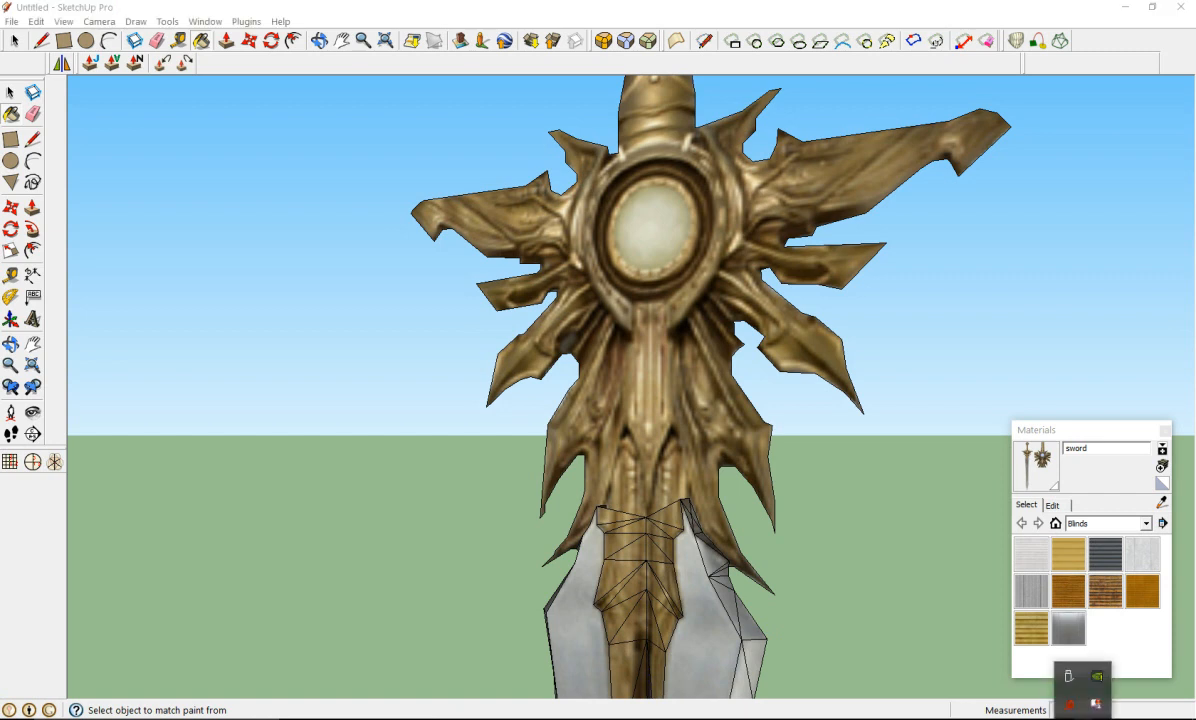
right_click(1097, 706)
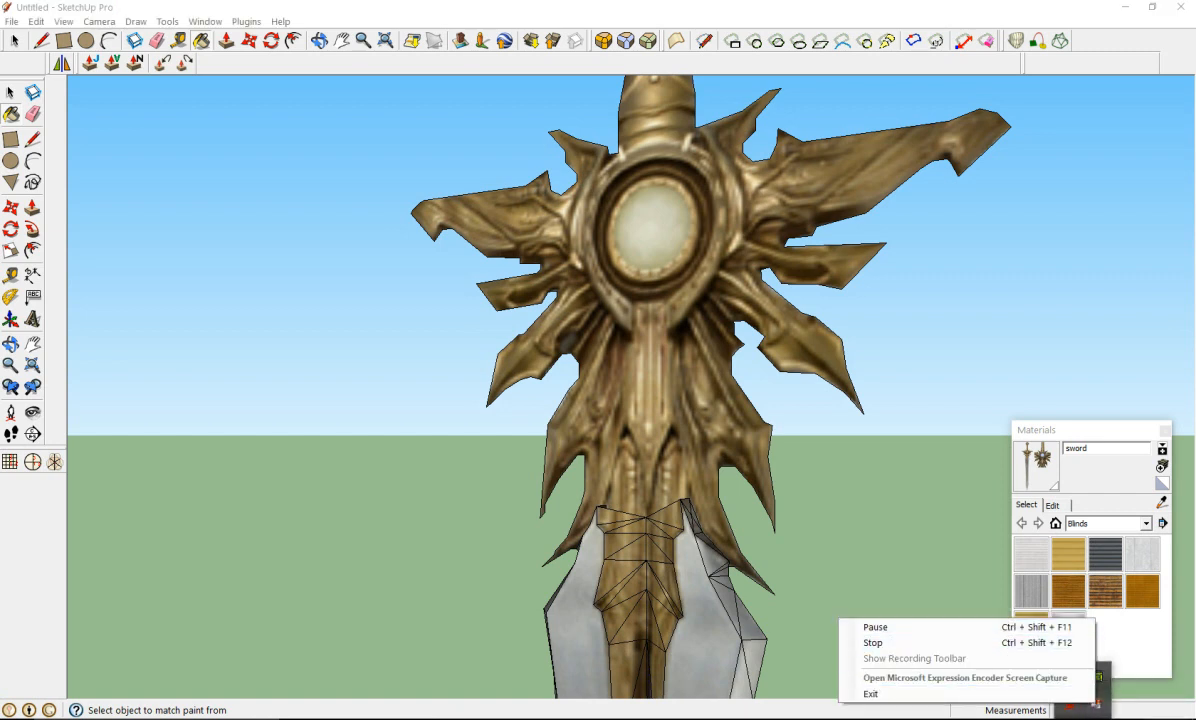
right_click(1098, 710)
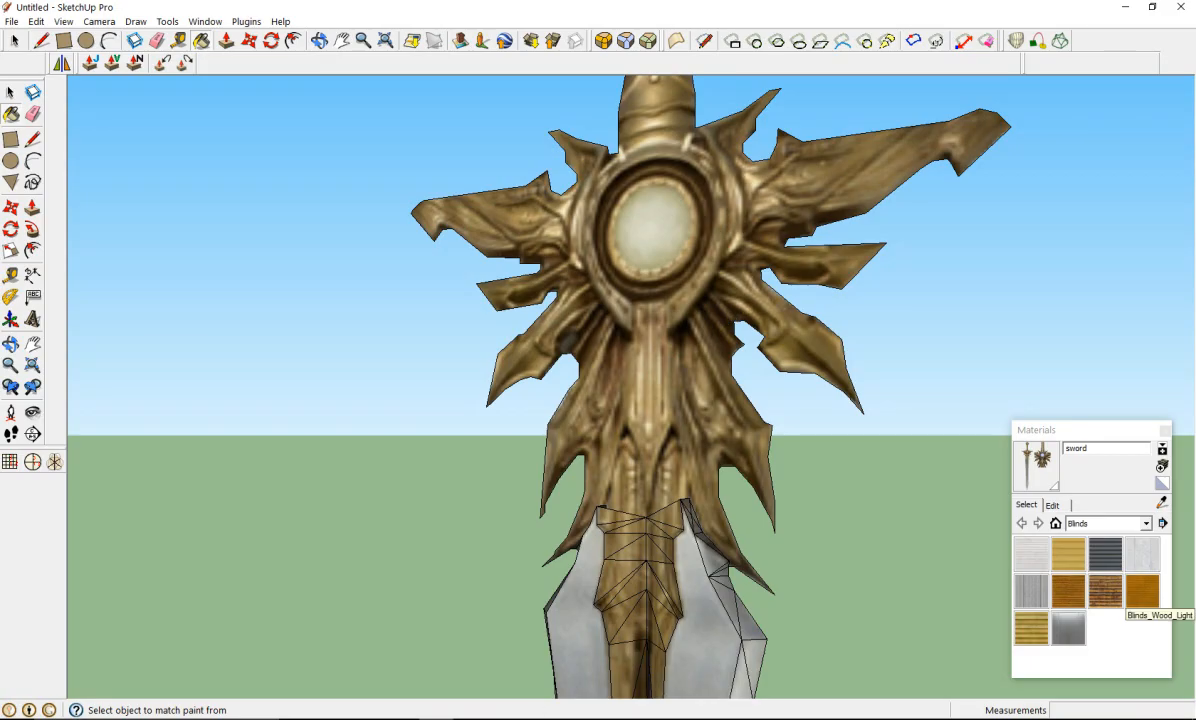
Step: Draw a line about 0.09 m long along the green axis, outward from the guard's centre just below the round gem
scroll(659, 350, up, 2)
middle_drag(661, 390, 847, 374)
key(b)
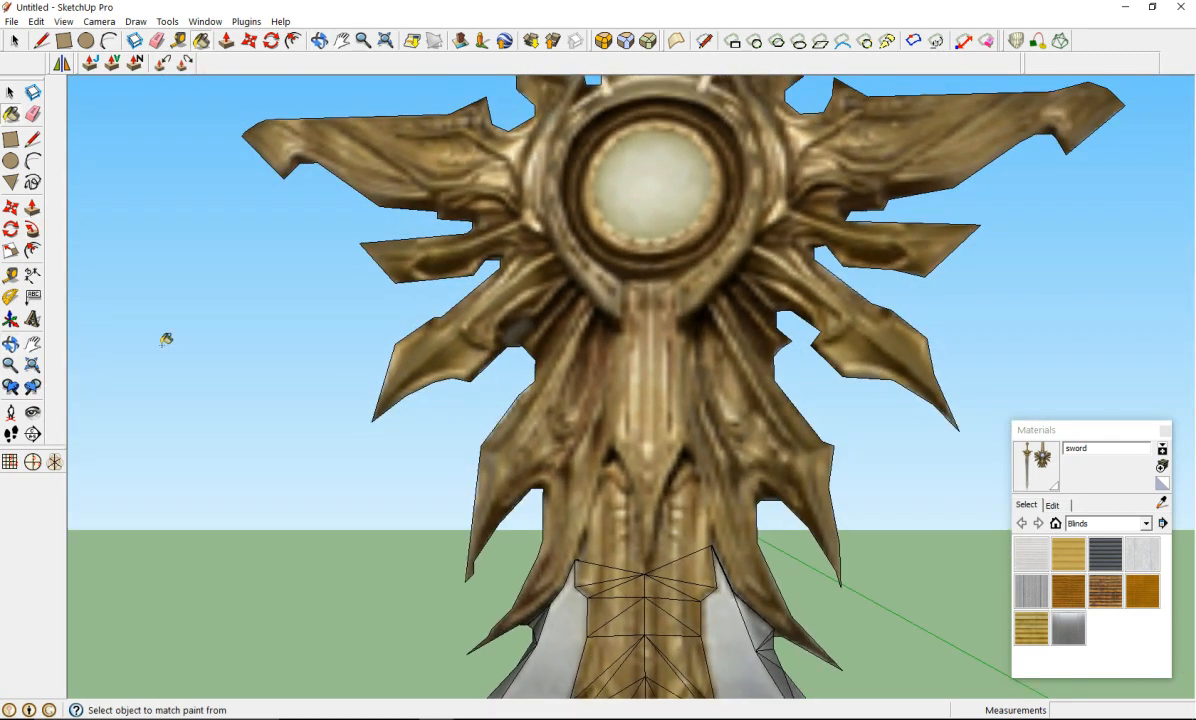
mouse_move(540, 552)
middle_down()
mouse_move(782, 571)
mouse_move(770, 572)
middle_up()
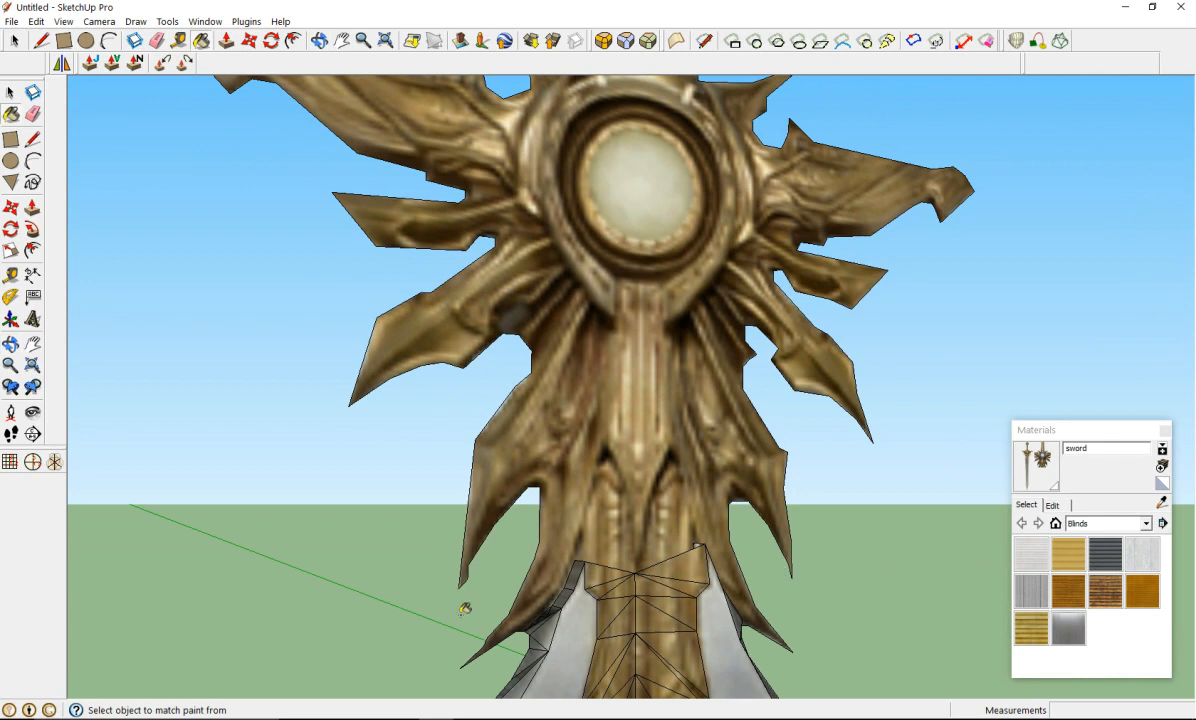
click(32, 140)
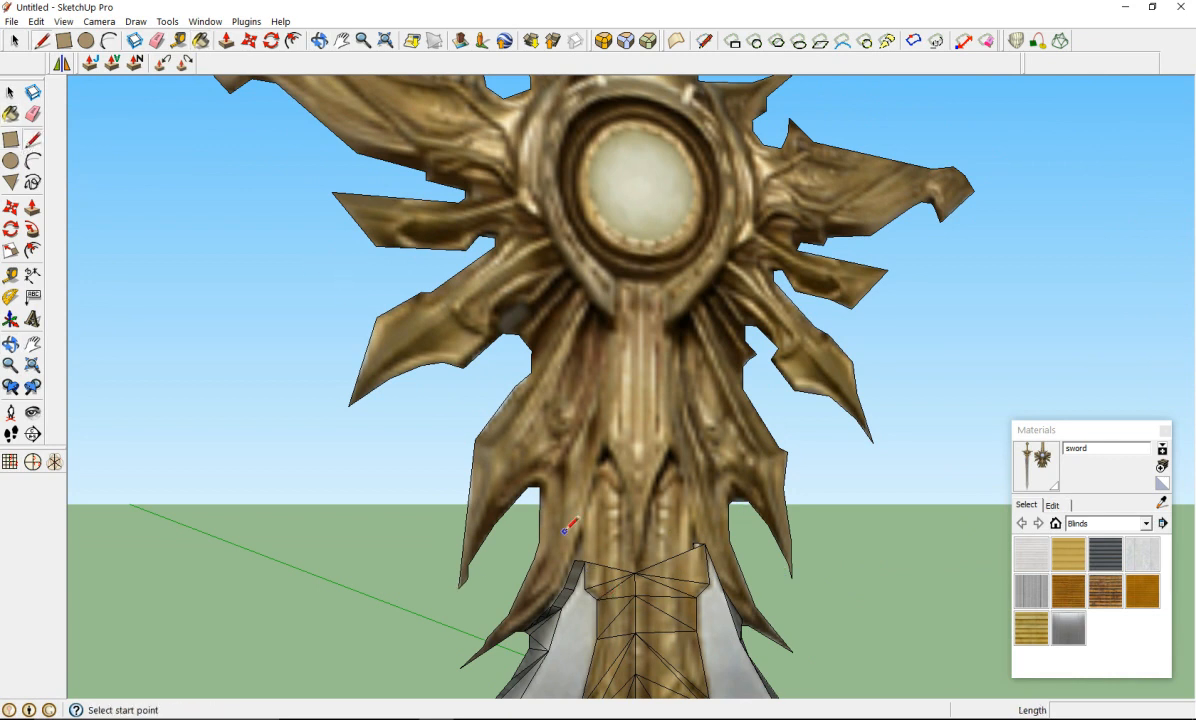
middle_drag(614, 552, 510, 408)
scroll(484, 322, up, 2)
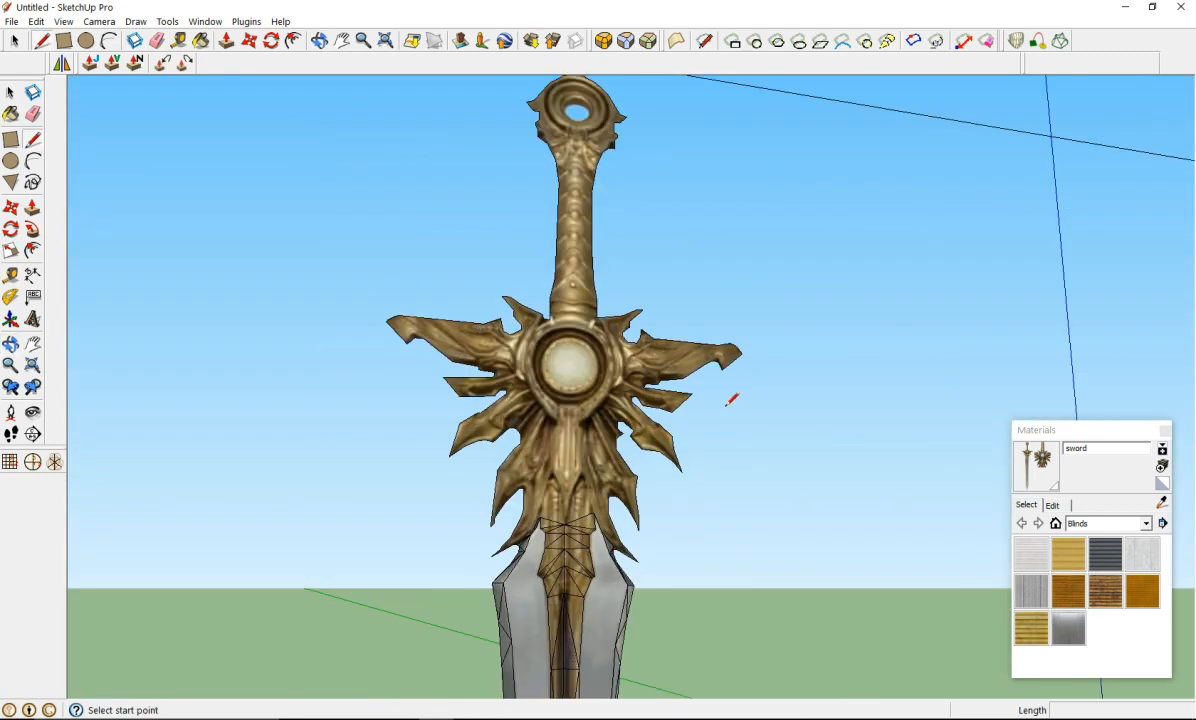
middle_drag(628, 635, 573, 382)
scroll(615, 345, up, 3)
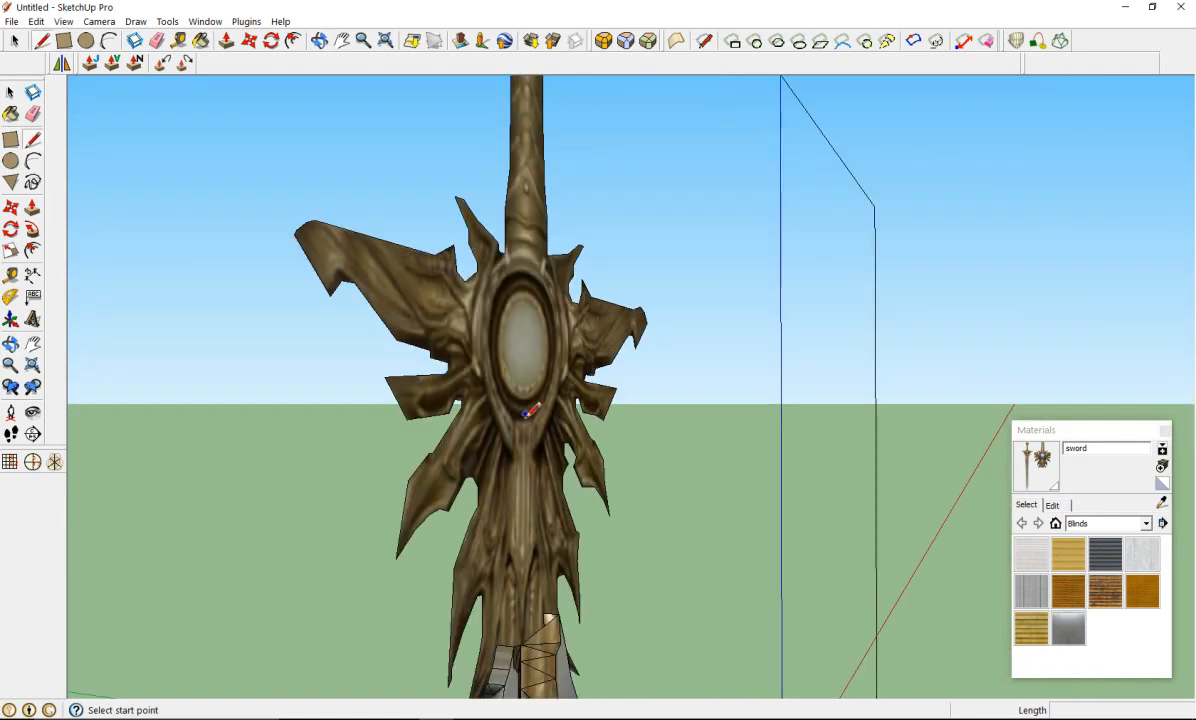
scroll(500, 410, down, 2)
middle_drag(517, 500, 509, 424)
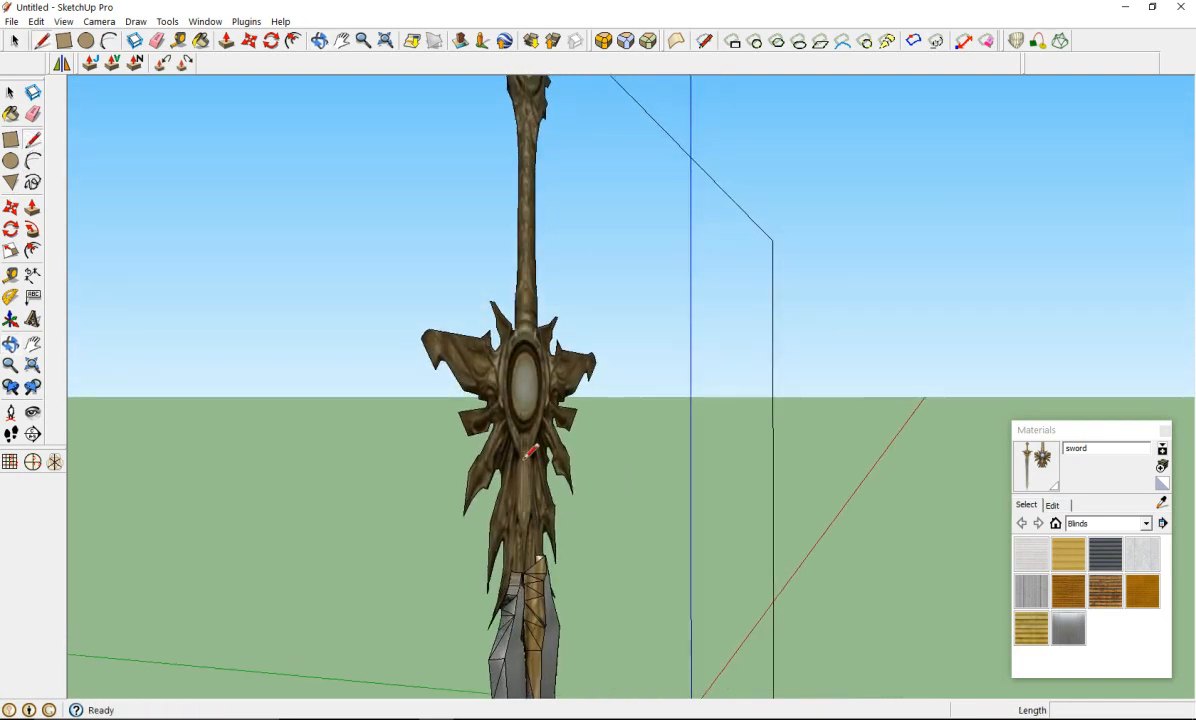
scroll(526, 456, up, 5)
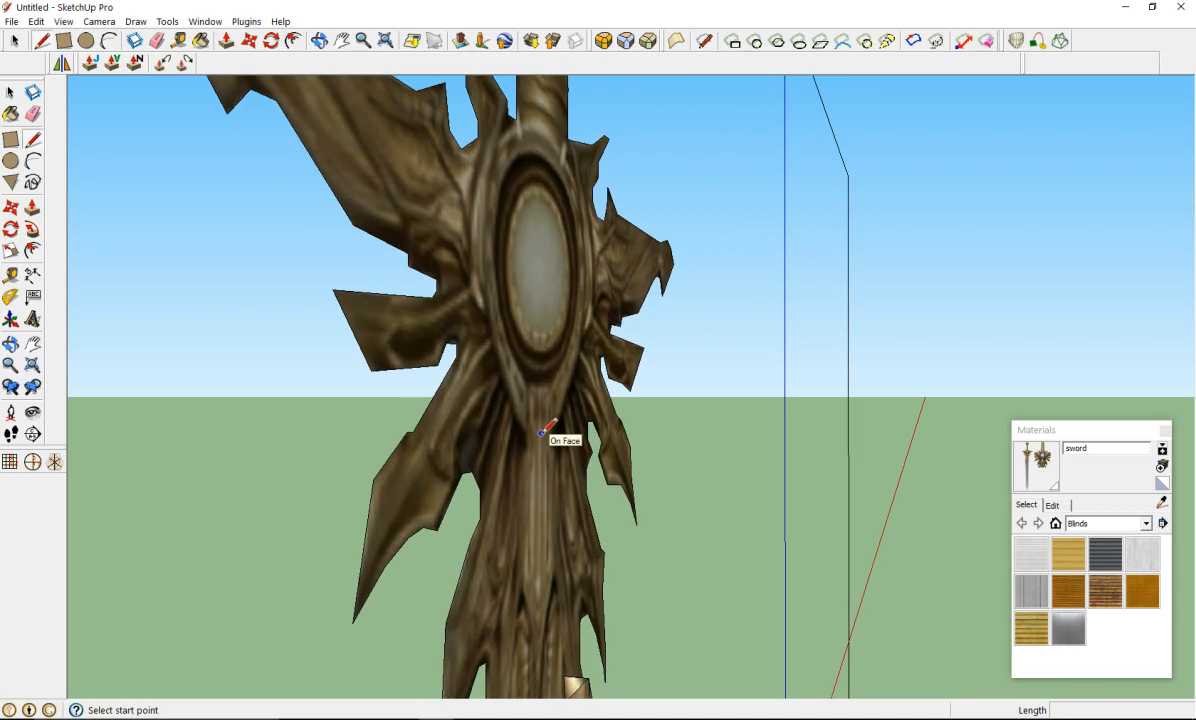
click(541, 432)
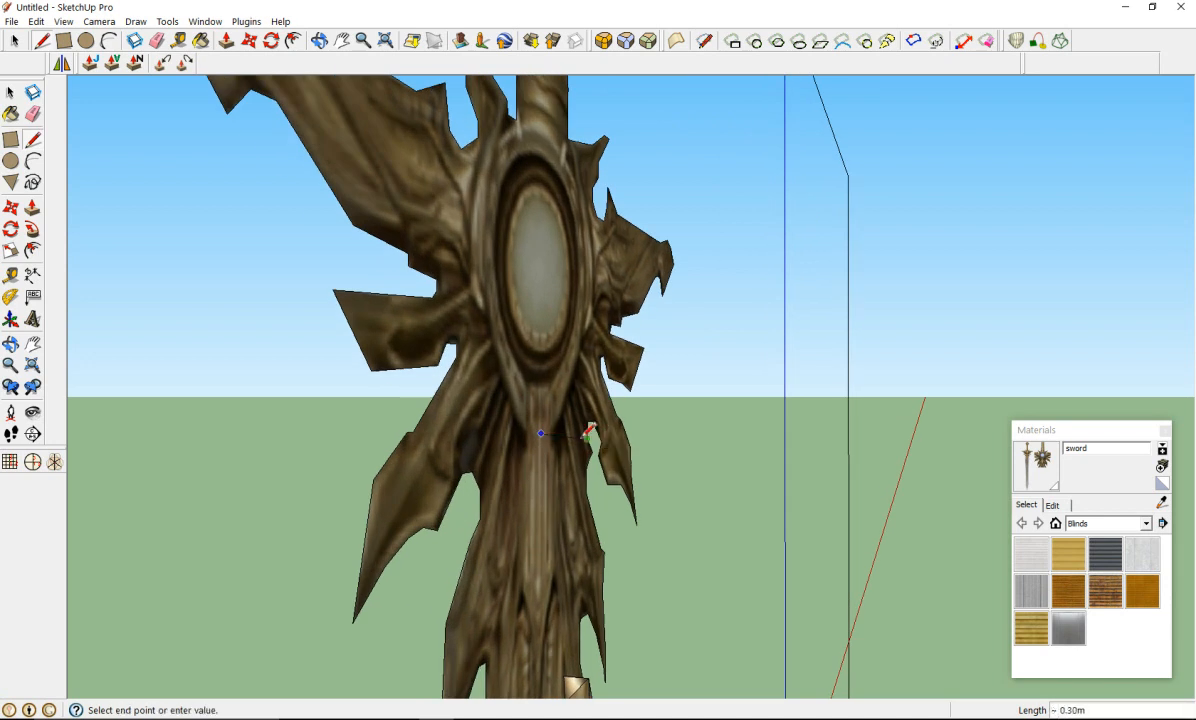
mouse_move(597, 432)
middle_down()
mouse_move(675, 480)
mouse_move(668, 431)
mouse_move(608, 435)
middle_up()
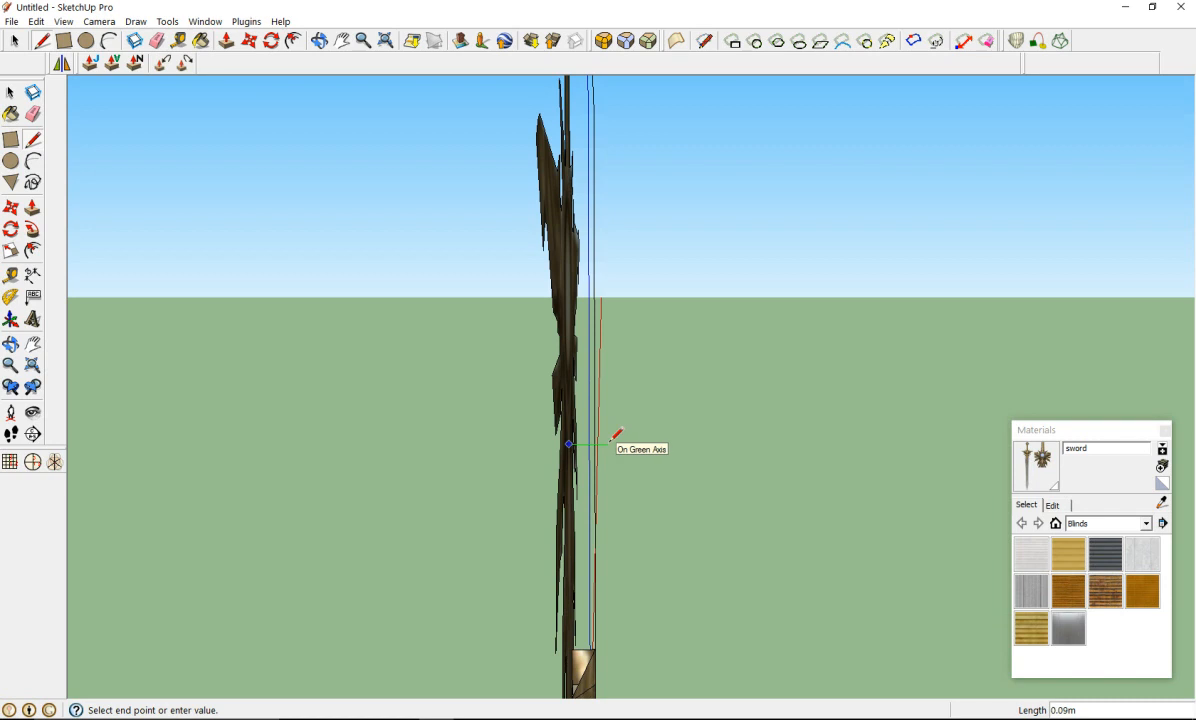
click(606, 444)
Step: Connect the outward line's free end to the groove's two upper corners and centre point, closing two triangular faces over the guard
middle_drag(618, 449, 294, 403)
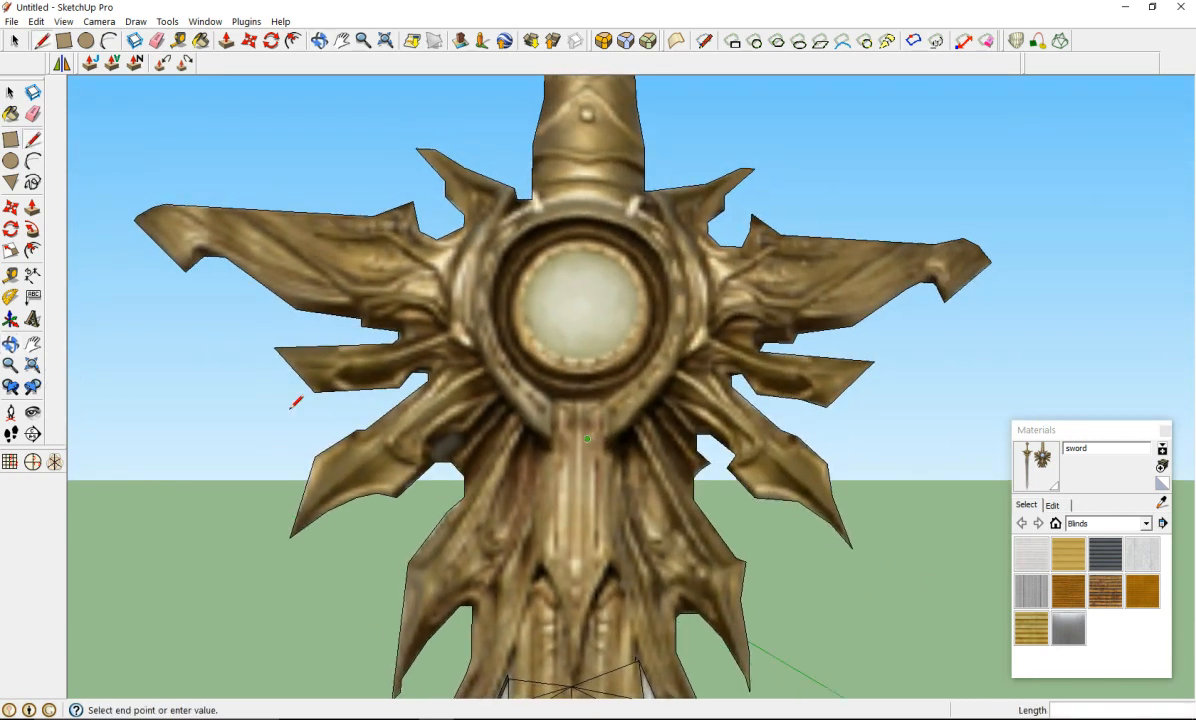
scroll(565, 480, down, 3)
scroll(560, 517, up, 5)
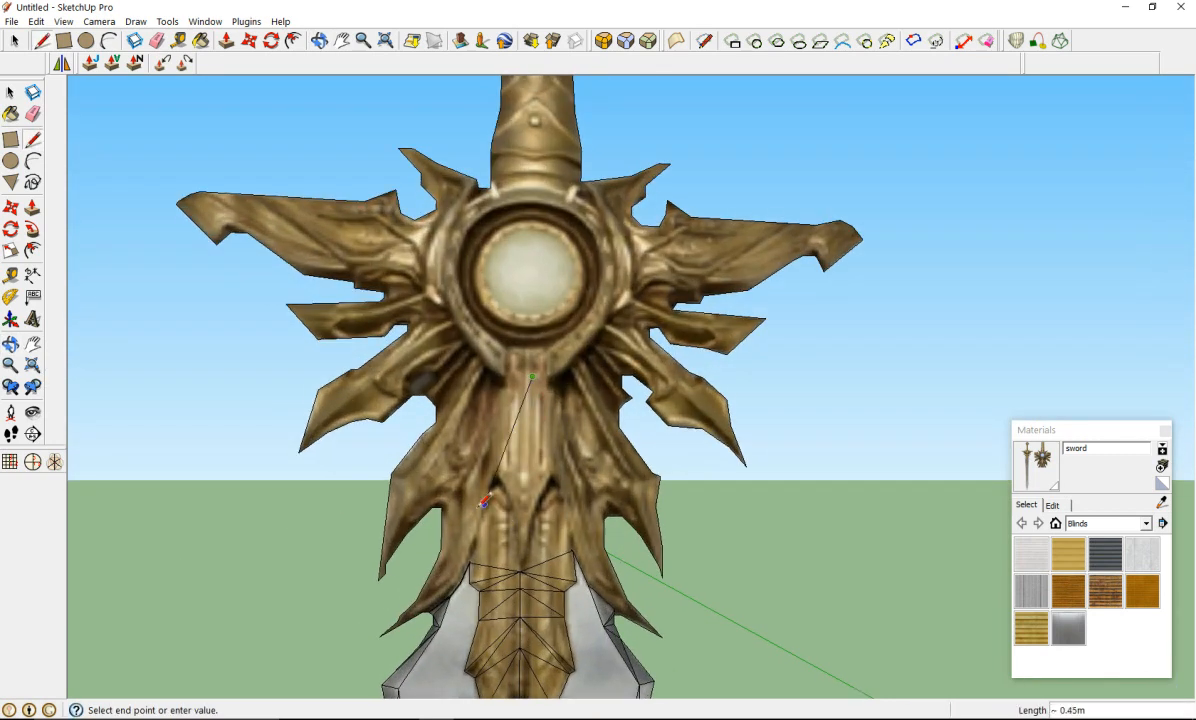
click(467, 583)
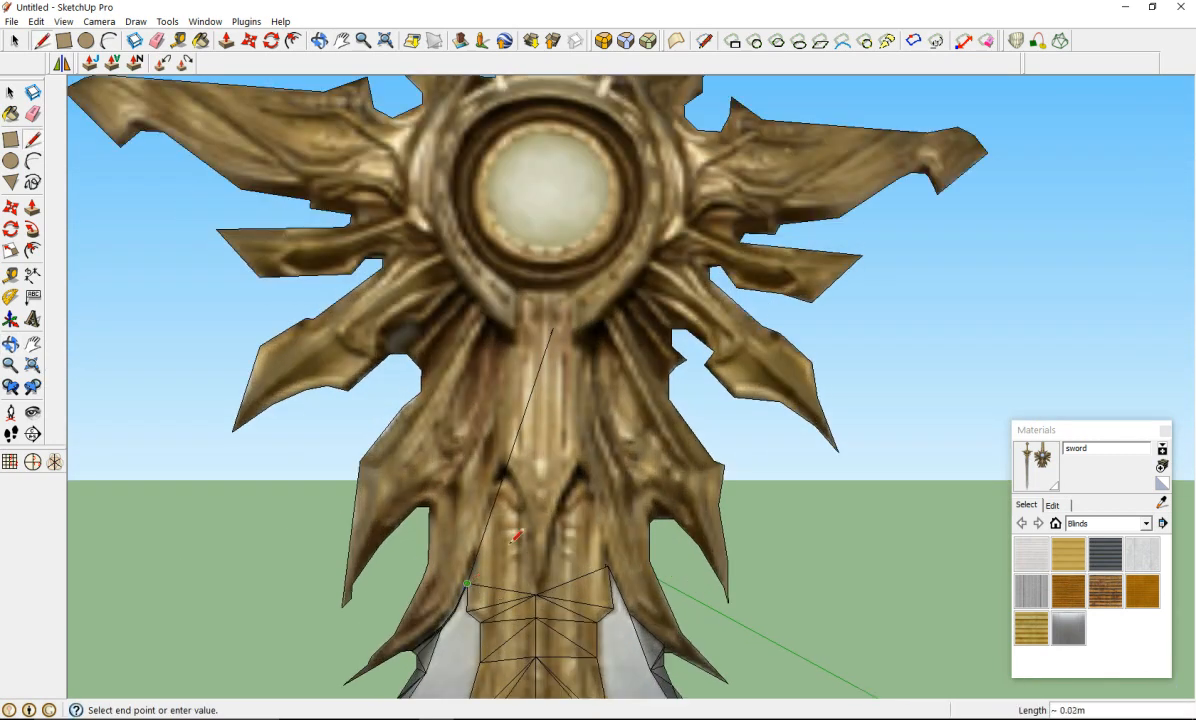
click(537, 594)
click(537, 594)
click(553, 327)
click(553, 327)
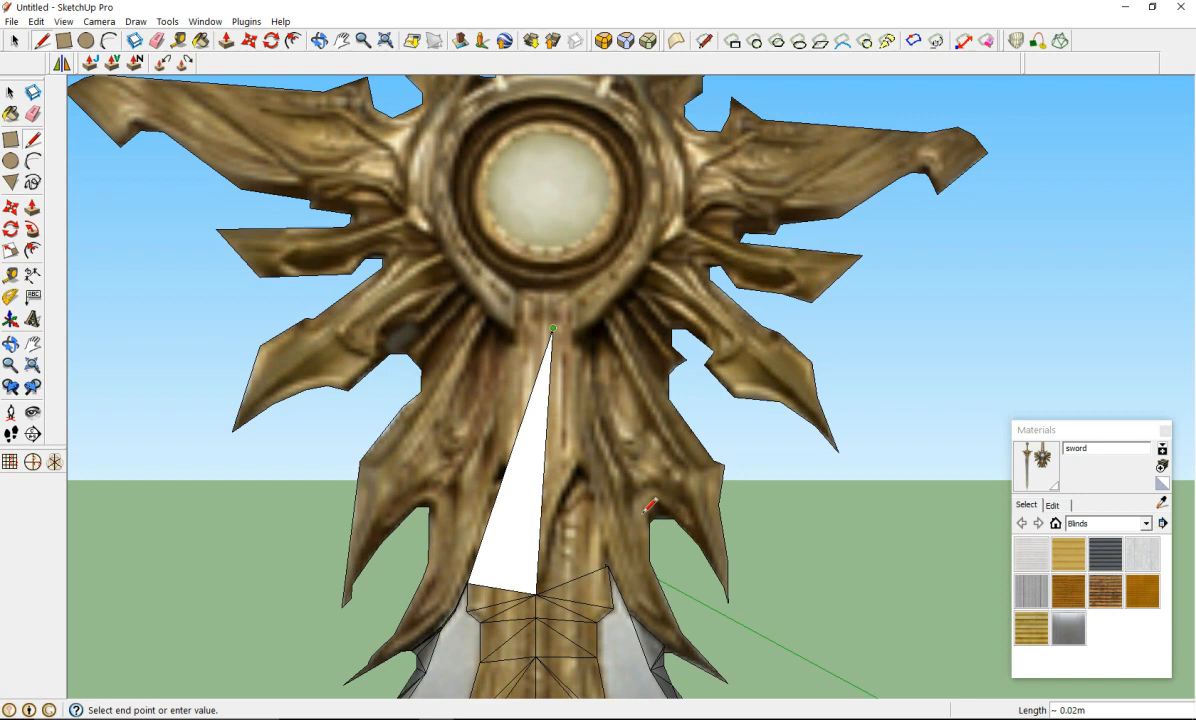
click(608, 566)
mouse_move(575, 522)
middle_down()
mouse_move(499, 579)
mouse_move(238, 587)
mouse_move(637, 537)
mouse_move(505, 571)
mouse_move(363, 475)
mouse_move(414, 497)
mouse_move(748, 539)
mouse_move(806, 483)
mouse_move(750, 631)
middle_up()
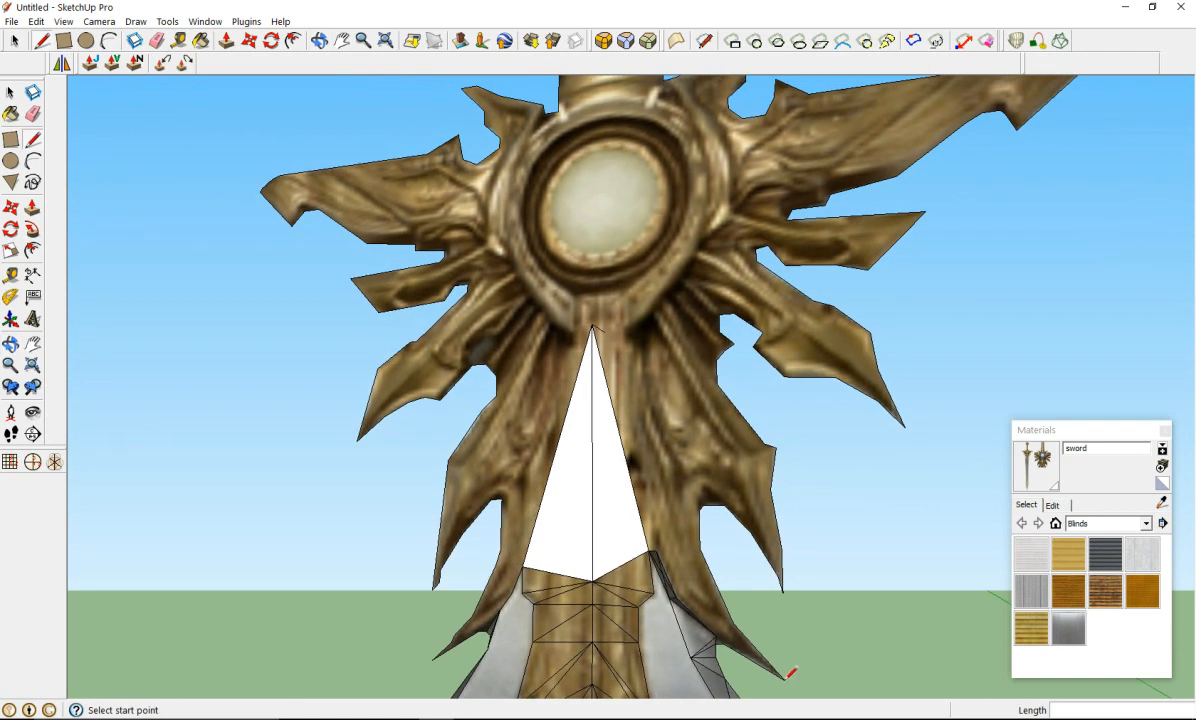
Step: Draw edges from the groove's upper right corner to the tip of the lowest right spike and to that spike's outer outline
click(784, 678)
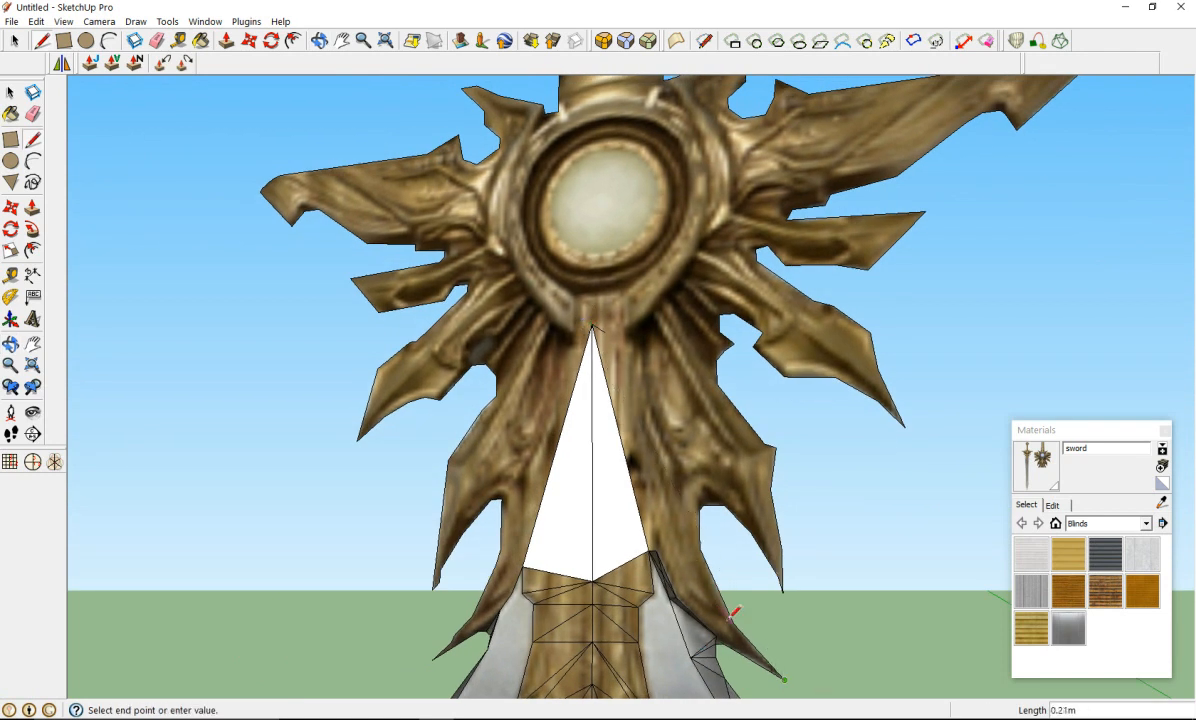
click(650, 549)
scroll(712, 604, up, 3)
middle_drag(774, 625, 670, 485)
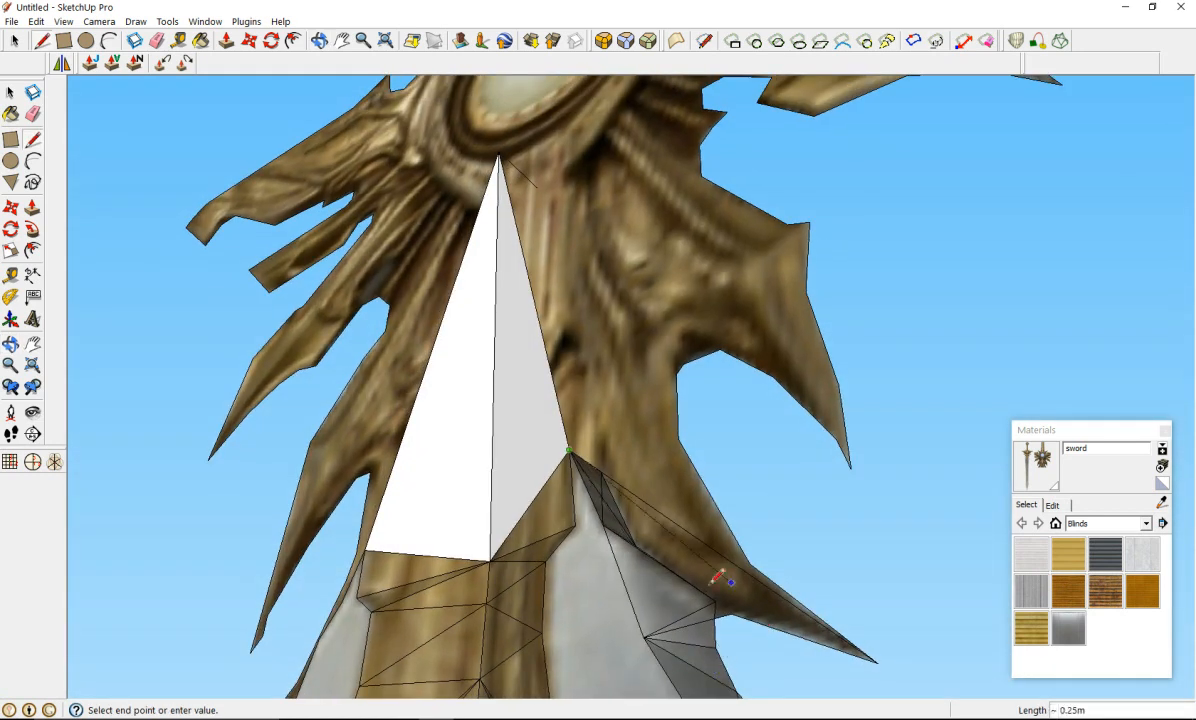
click(678, 438)
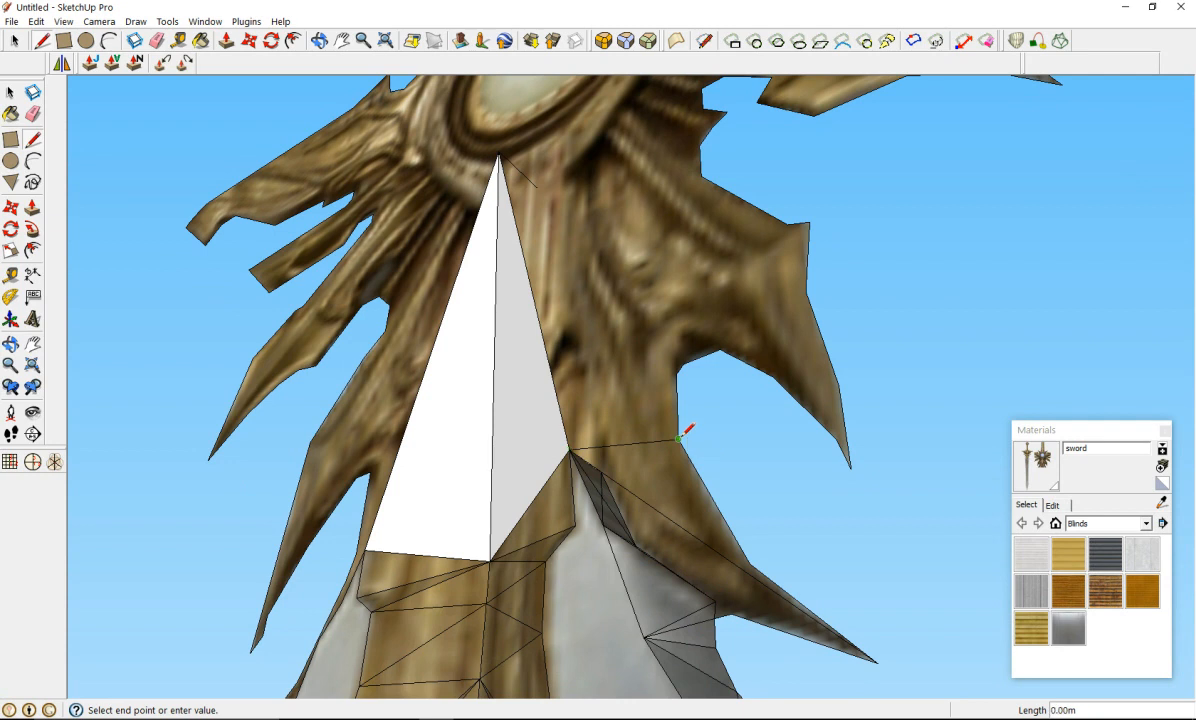
click(750, 563)
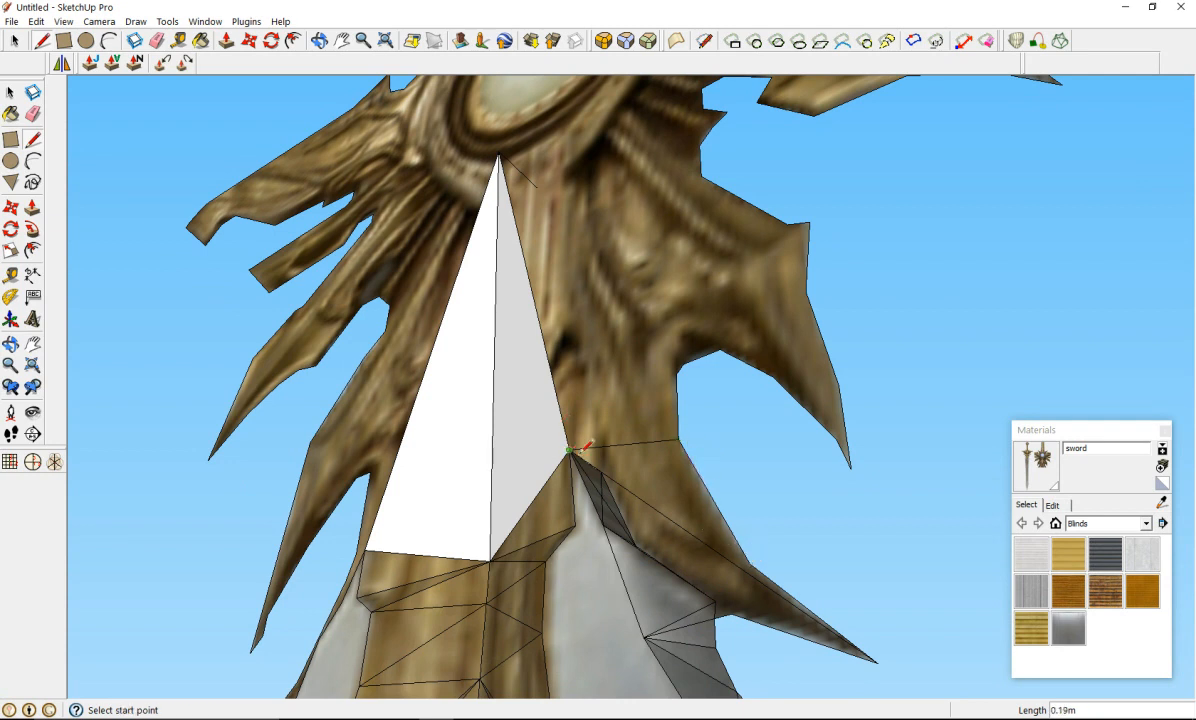
Step: Close the thin face along the lowest right spike's outer edge with a short edge and reverse that face
click(745, 567)
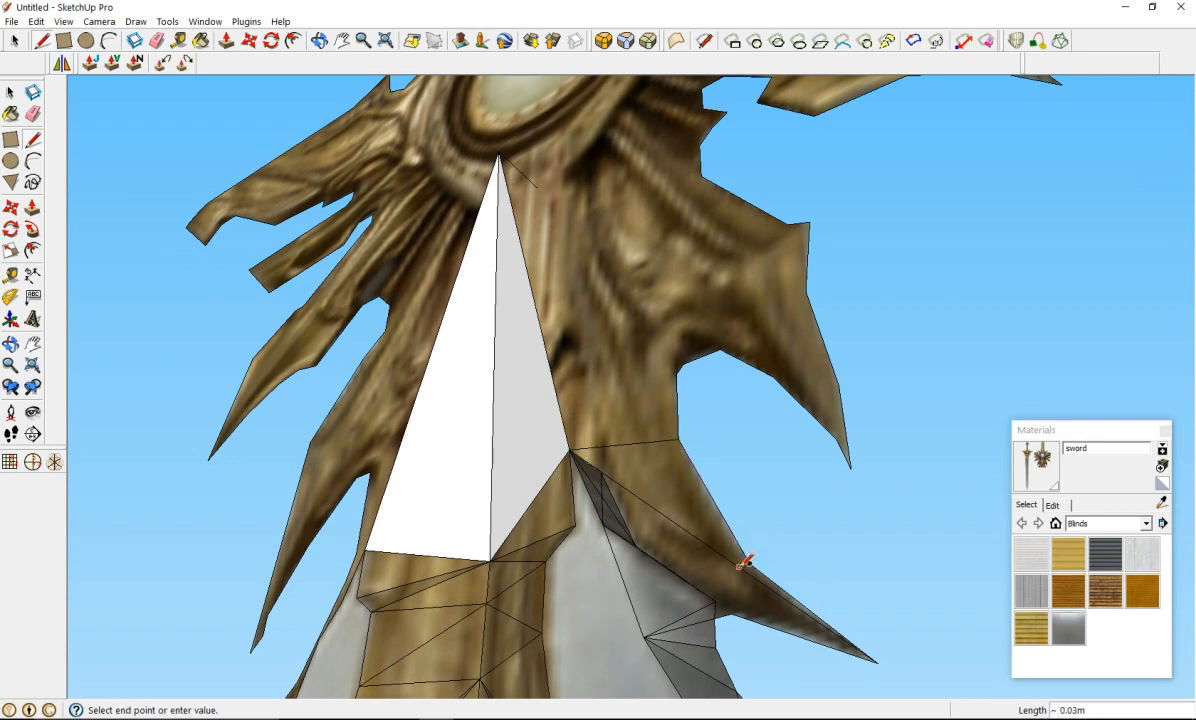
click(749, 563)
right_click(755, 576)
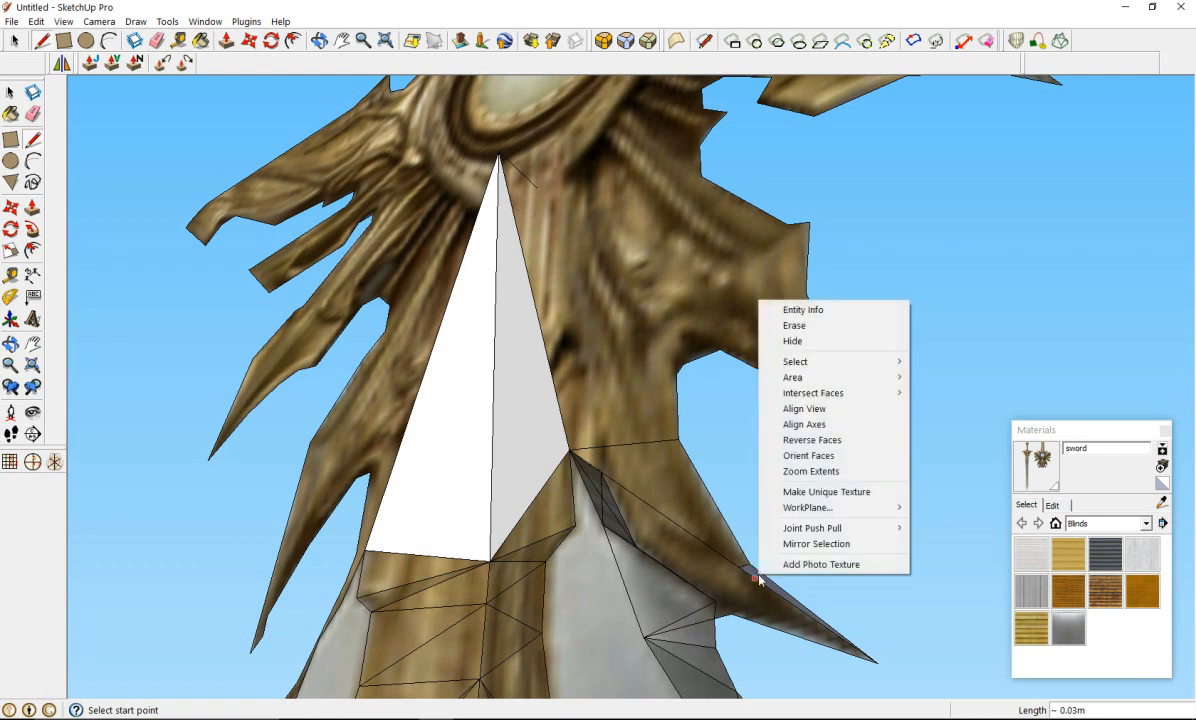
click(812, 440)
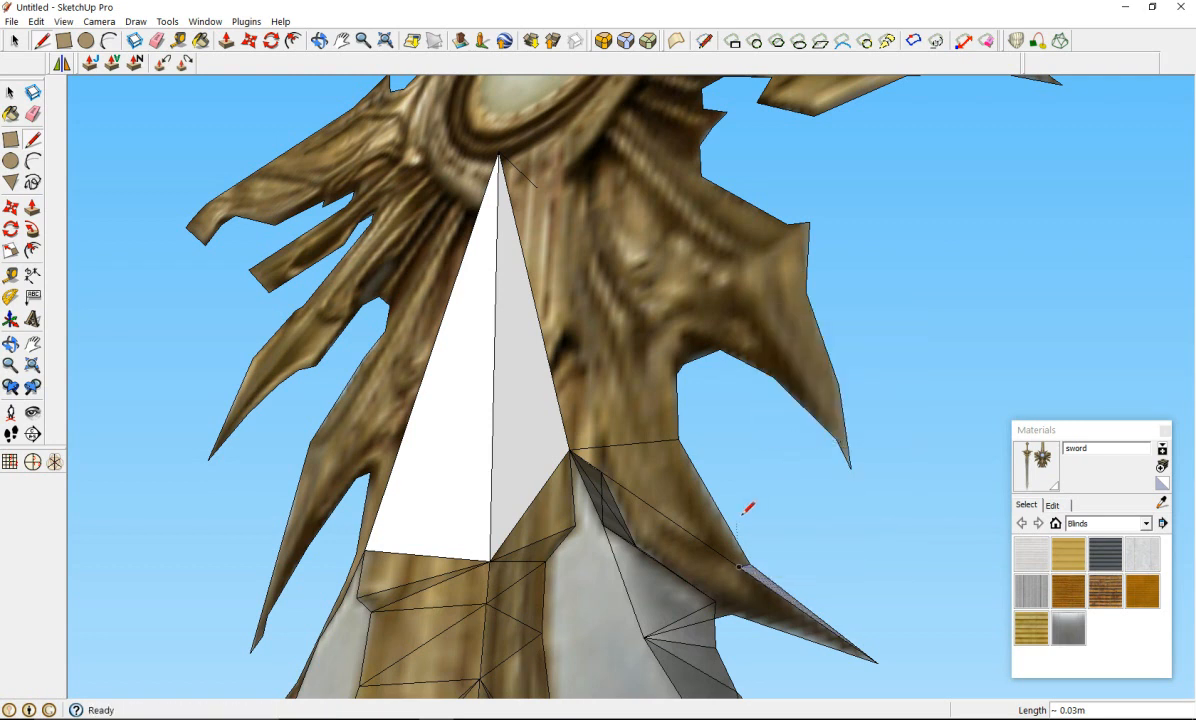
Step: Erase the short edge beneath the lowest right spike where it meets the blade
scroll(721, 515, up, 3)
mouse_move(710, 526)
middle_down()
mouse_move(642, 553)
mouse_move(470, 489)
mouse_move(622, 499)
mouse_move(531, 456)
mouse_move(497, 457)
middle_up()
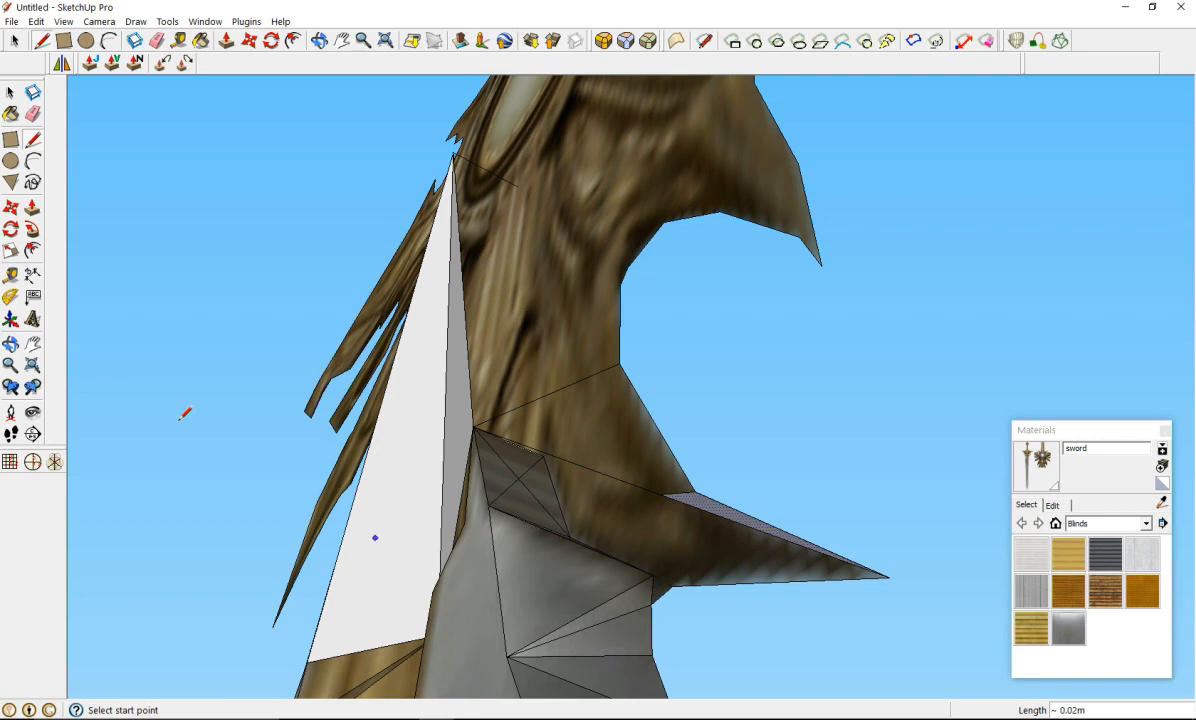
click(33, 114)
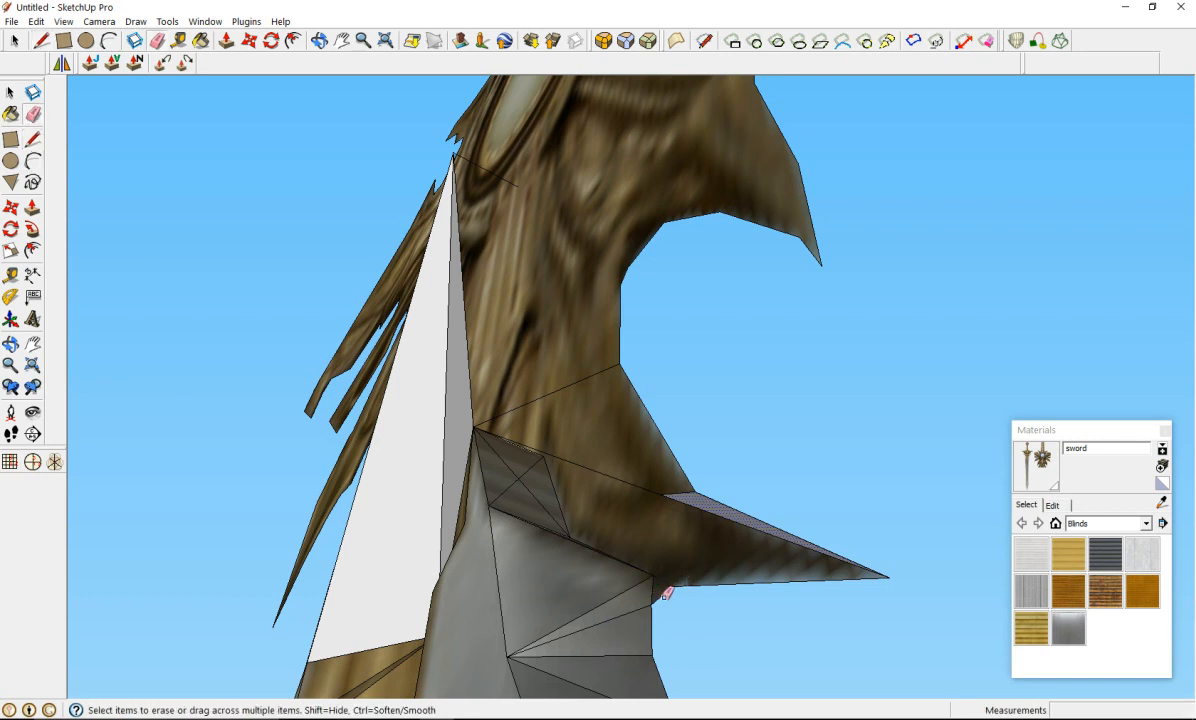
click(663, 592)
Step: Draw an edge across the lowest right spike from its lower outline to the raised edge, closing the triangular tip face
middle_drag(745, 678, 782, 603)
scroll(777, 609, up, 2)
scroll(777, 609, down, 2)
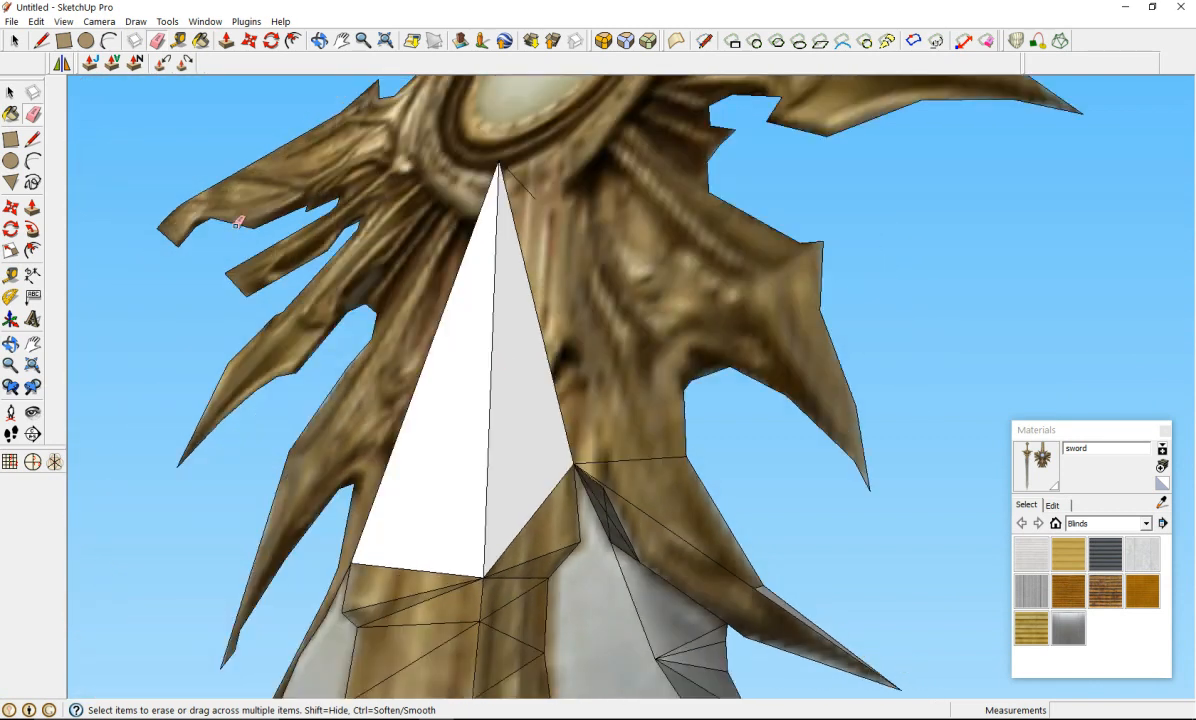
click(32, 138)
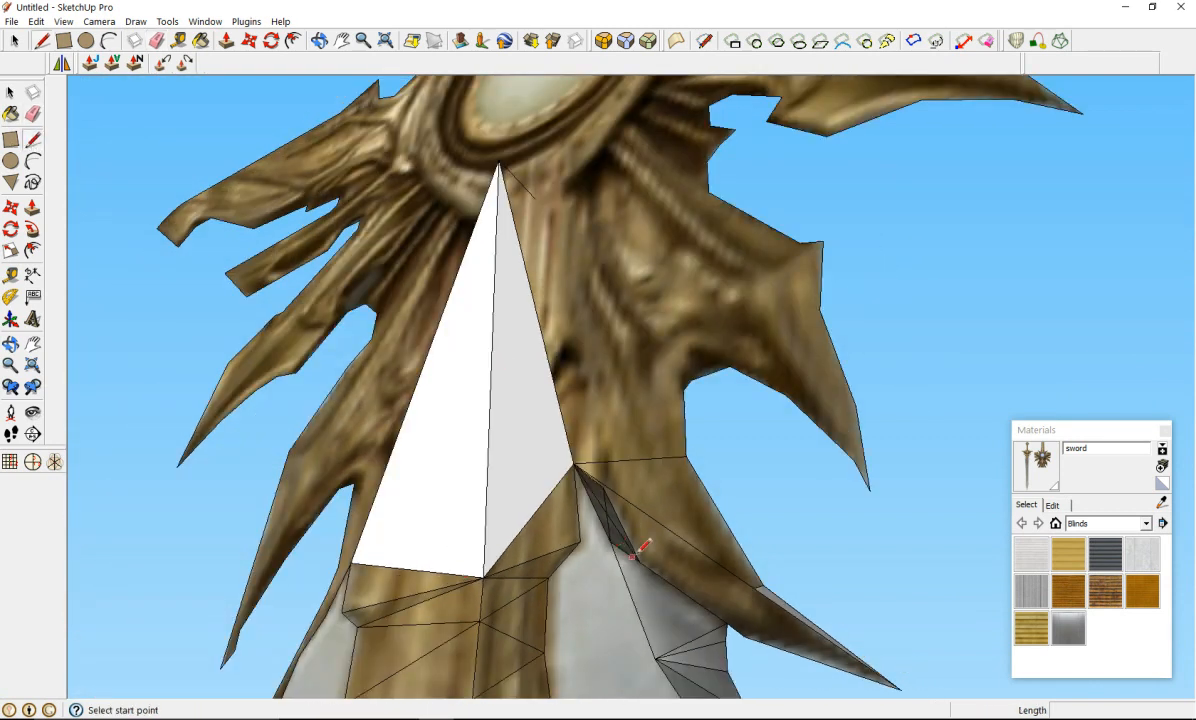
click(744, 636)
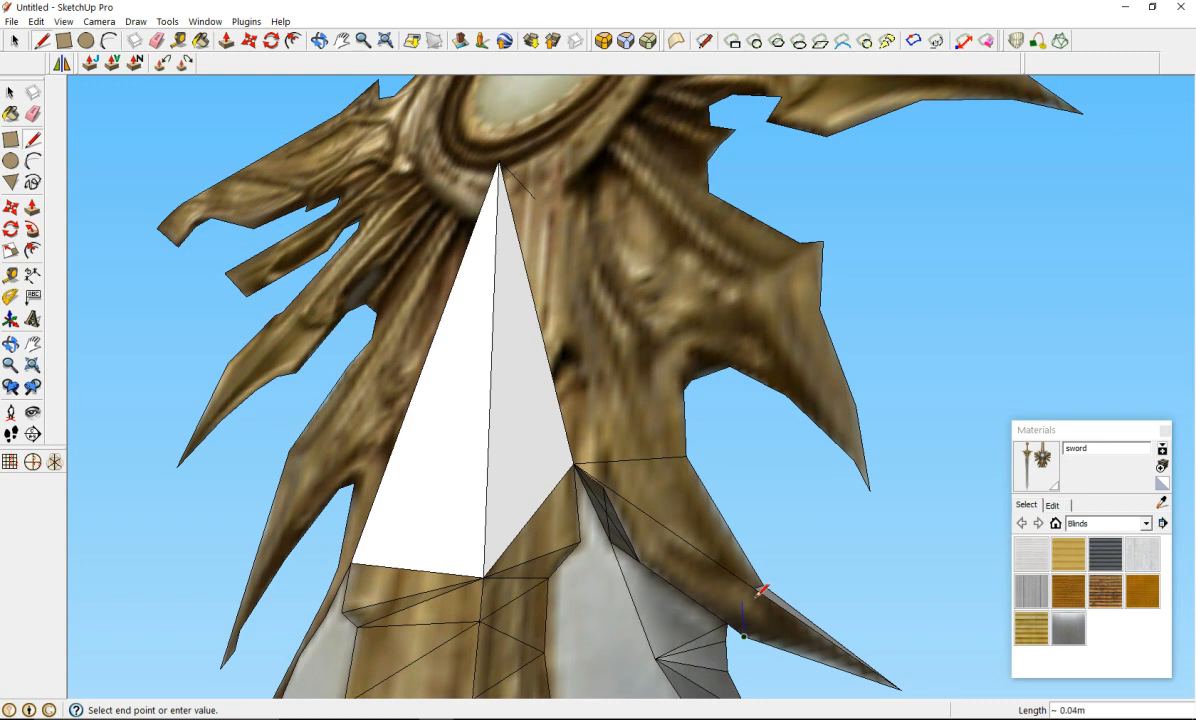
click(755, 588)
click(754, 587)
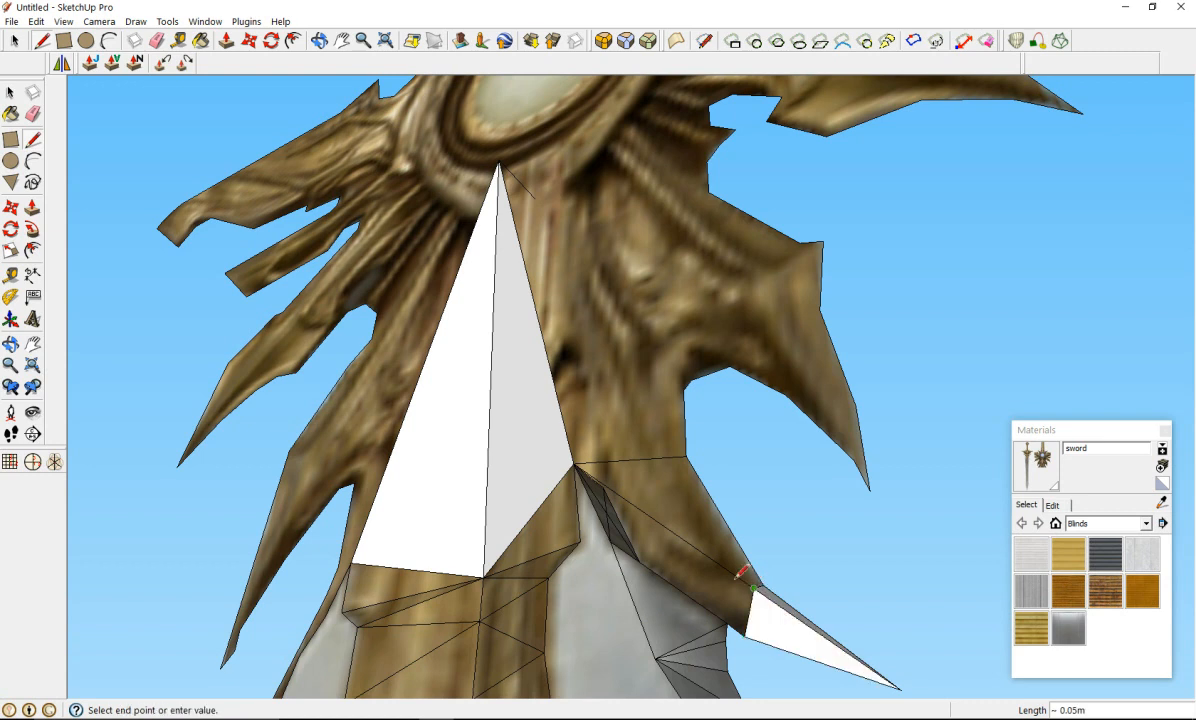
Step: Draw edges on the lowest right spike to close the faces along its inner side and up to its outer outline
click(611, 541)
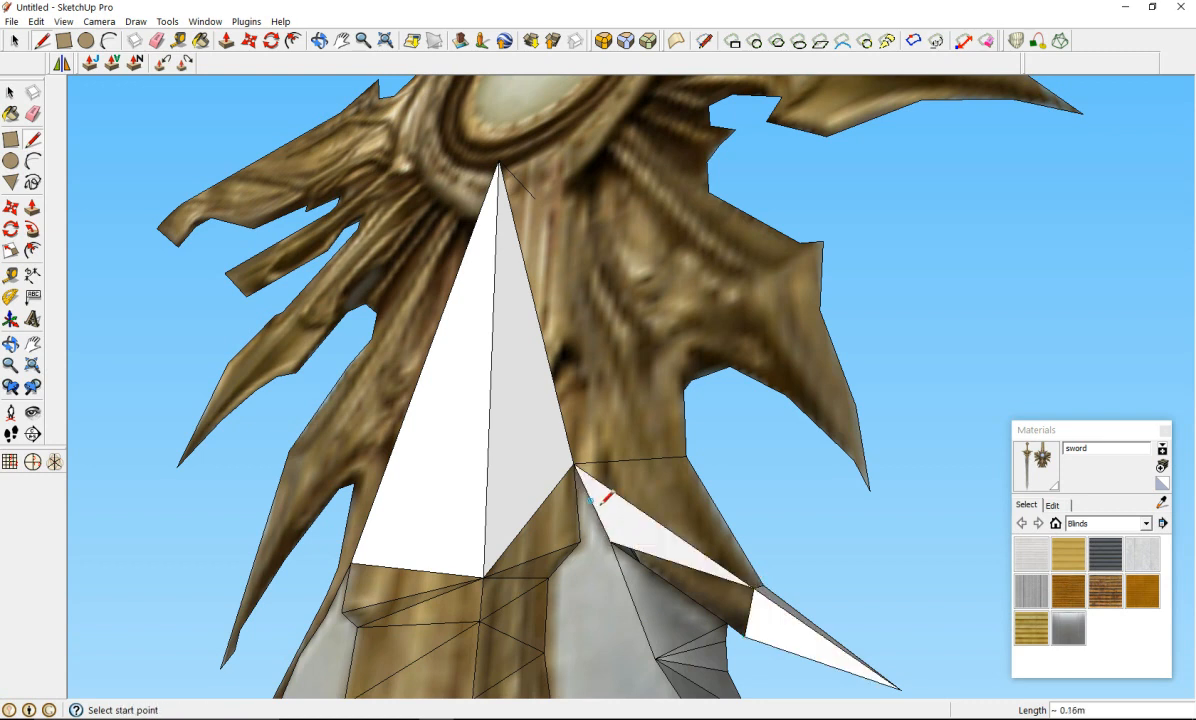
click(727, 623)
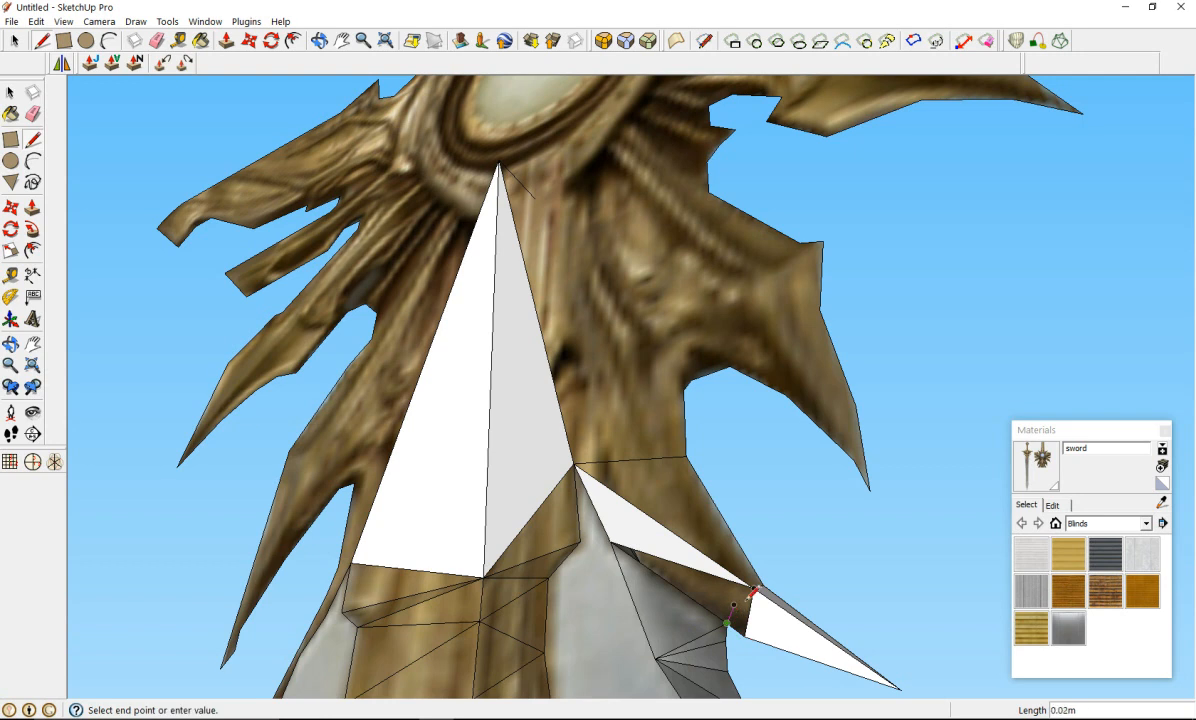
click(755, 587)
middle_drag(737, 597, 681, 380)
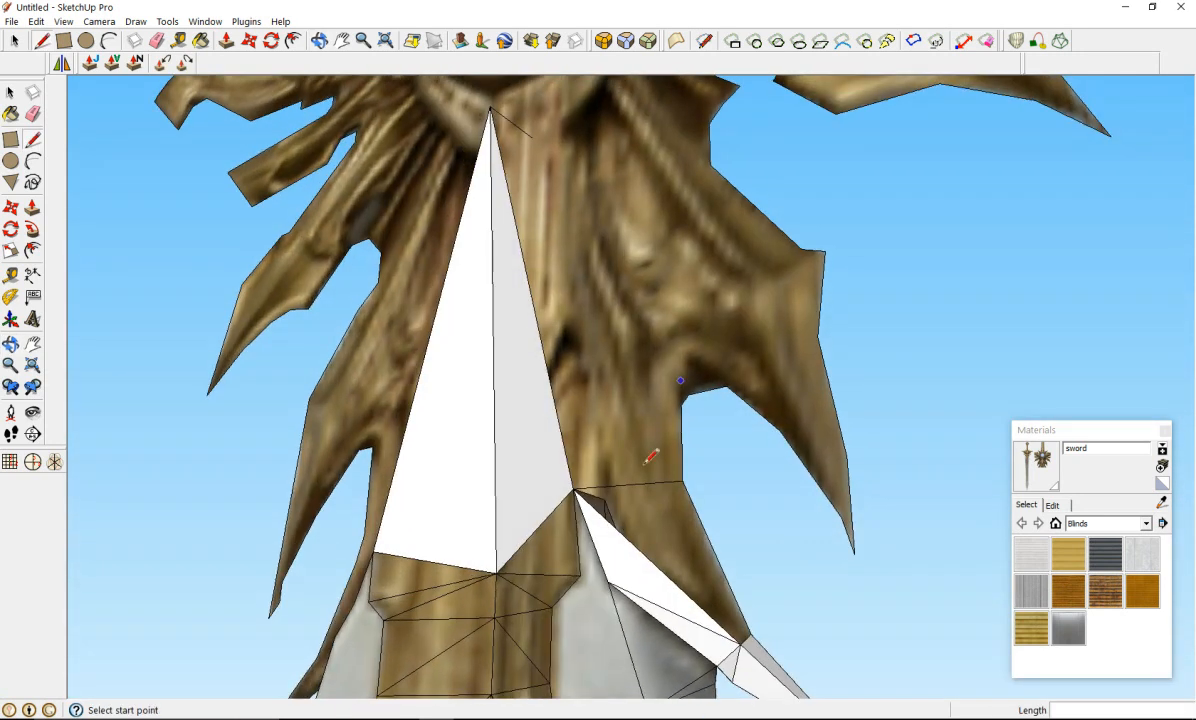
click(682, 480)
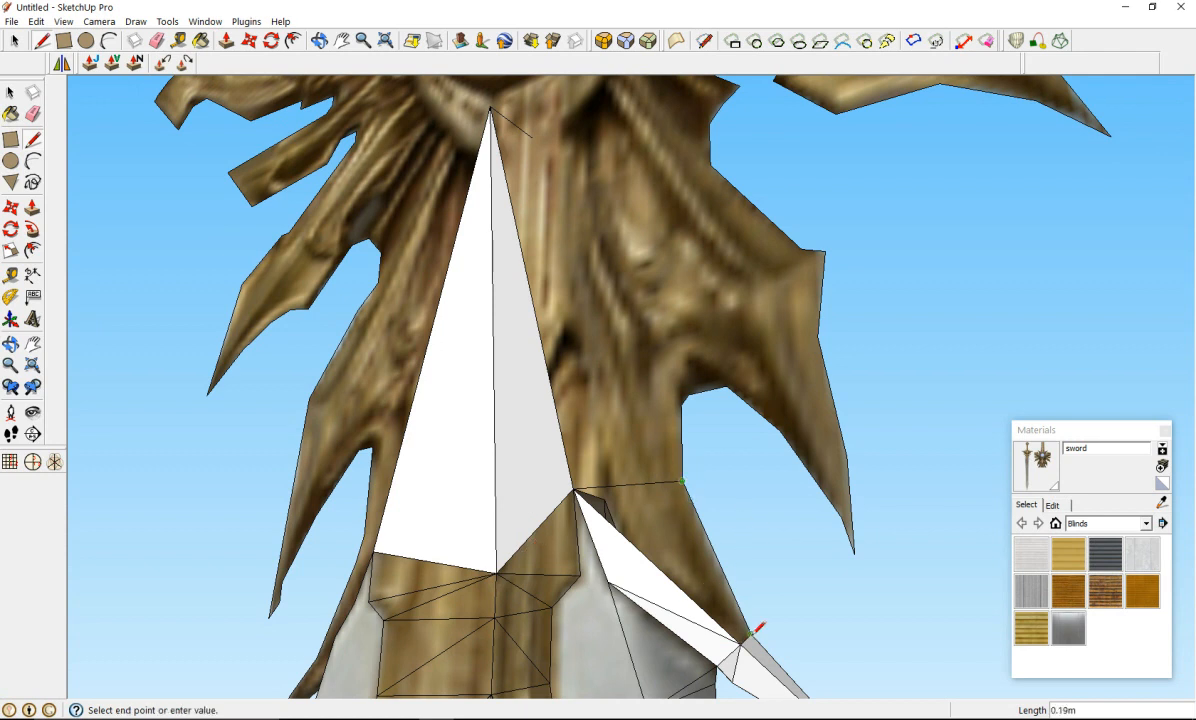
click(737, 632)
Step: Draw an edge from the tip of the lowest left spike to the groove's upper left corner
scroll(685, 603, down, 2)
scroll(678, 611, down, 3)
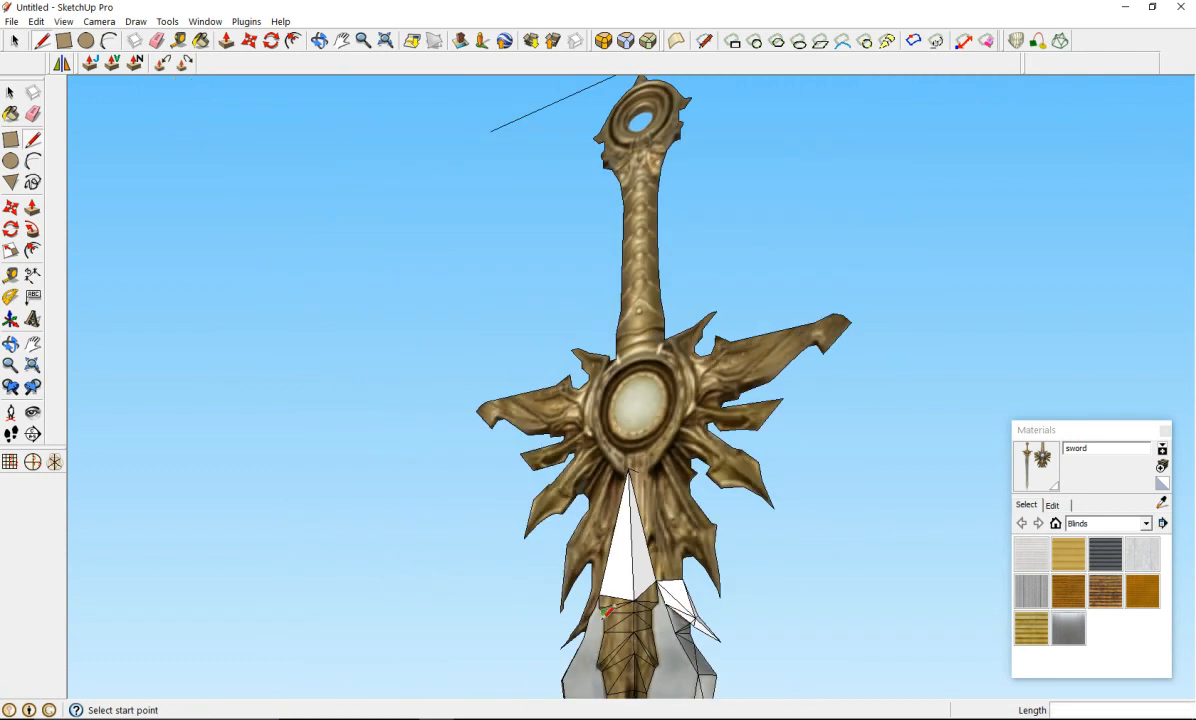
scroll(602, 608, up, 1)
middle_drag(708, 652, 1040, 680)
scroll(488, 503, up, 3)
middle_drag(488, 503, 430, 472)
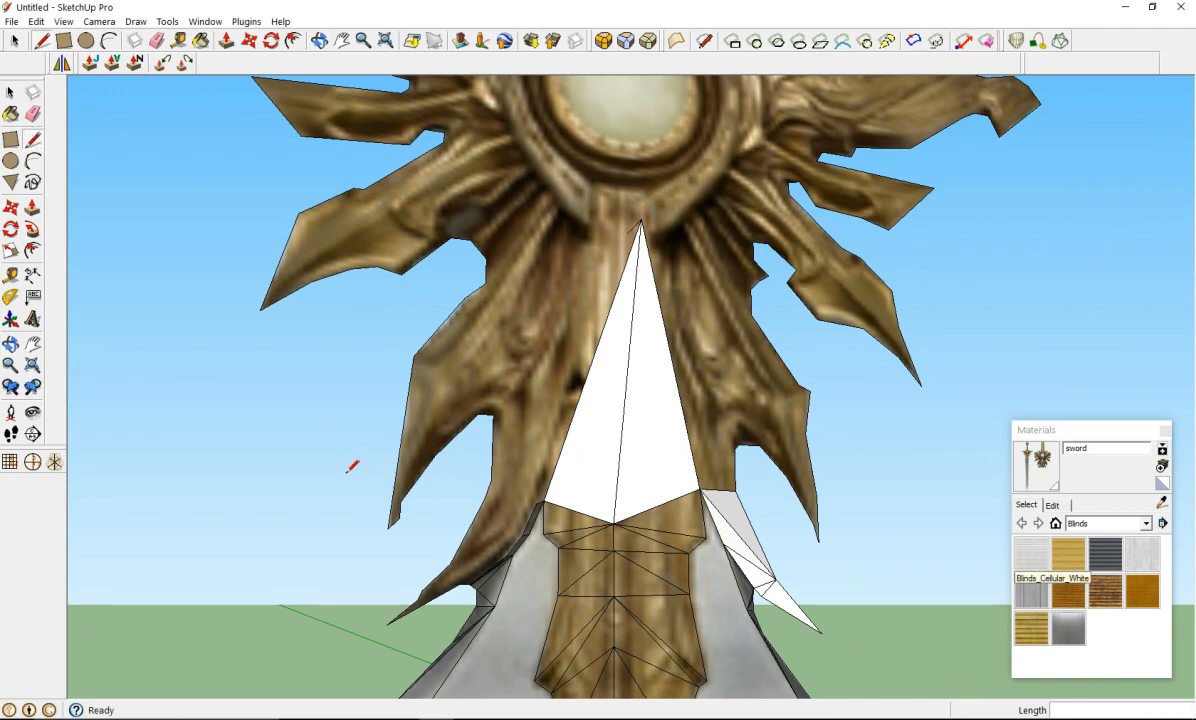
click(387, 624)
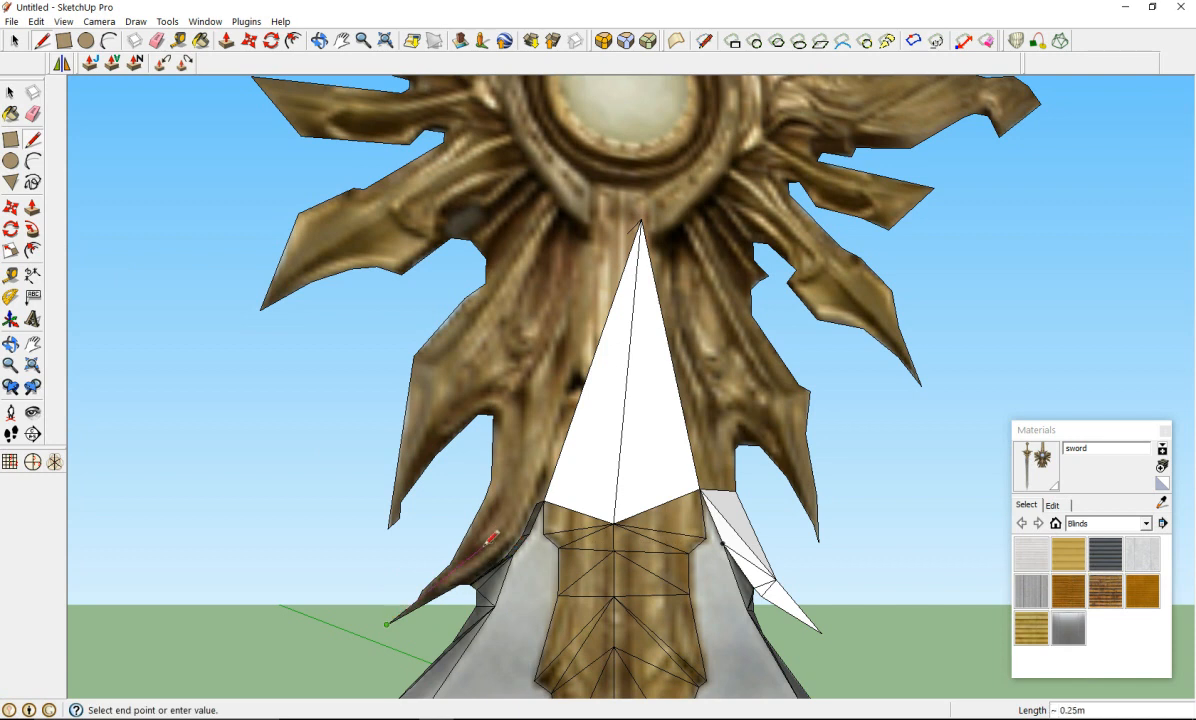
scroll(515, 548, up, 5)
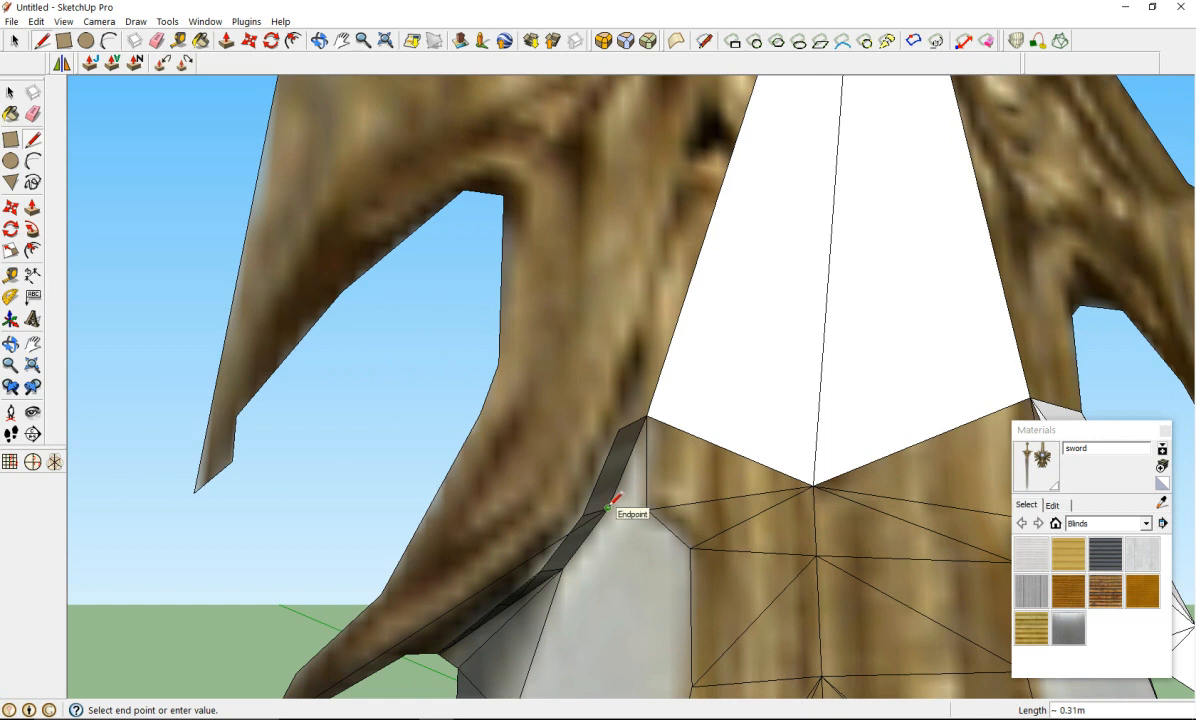
scroll(609, 505, down, 2)
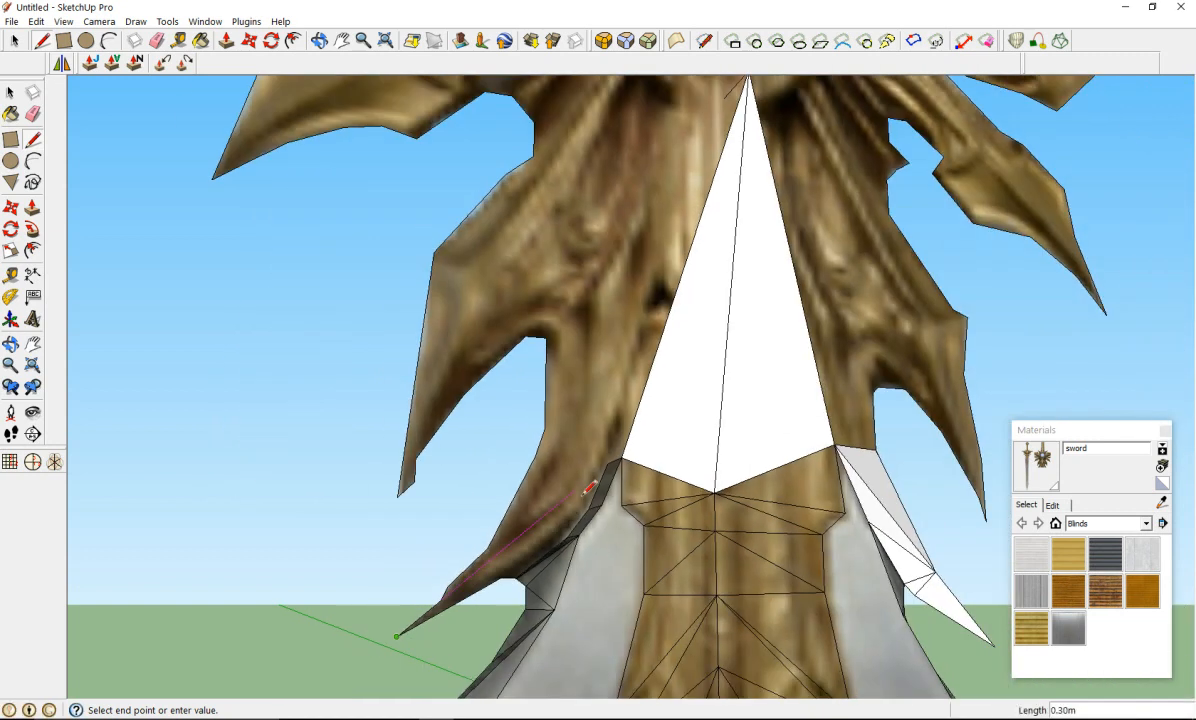
click(622, 457)
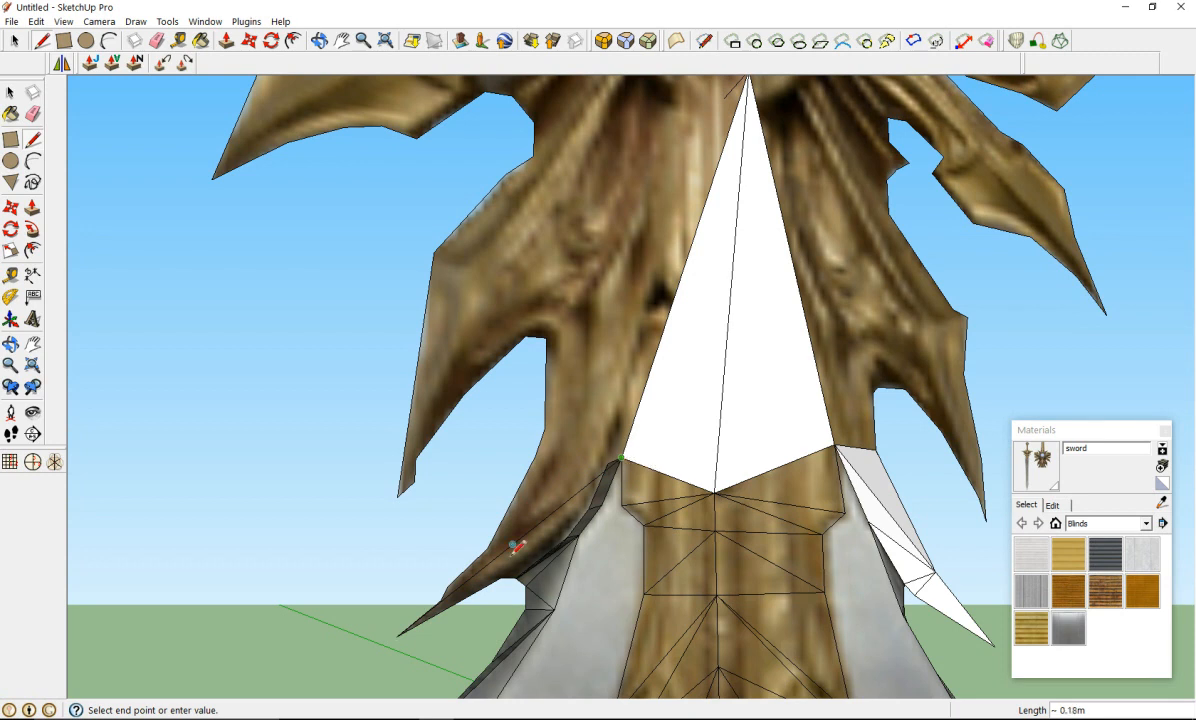
click(33, 158)
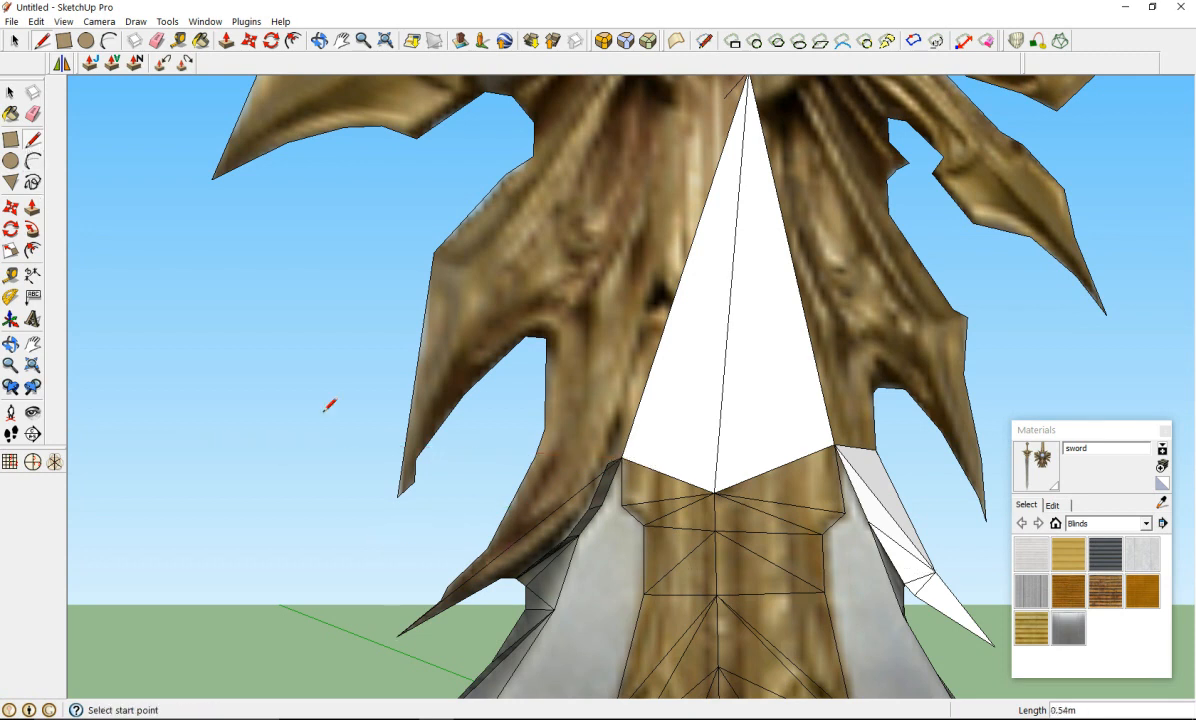
Step: Draw edges from the lowest left spike's ridge to its lower notch and the blade's edge corners, closing the inner faces
click(513, 543)
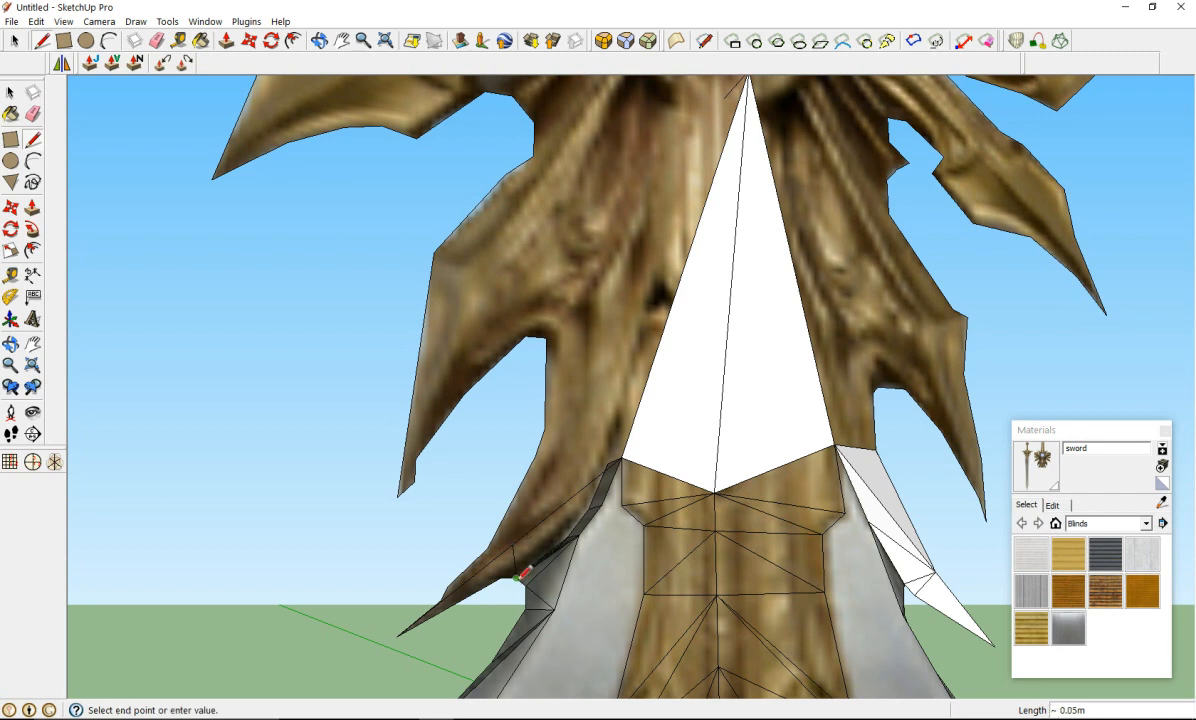
click(512, 541)
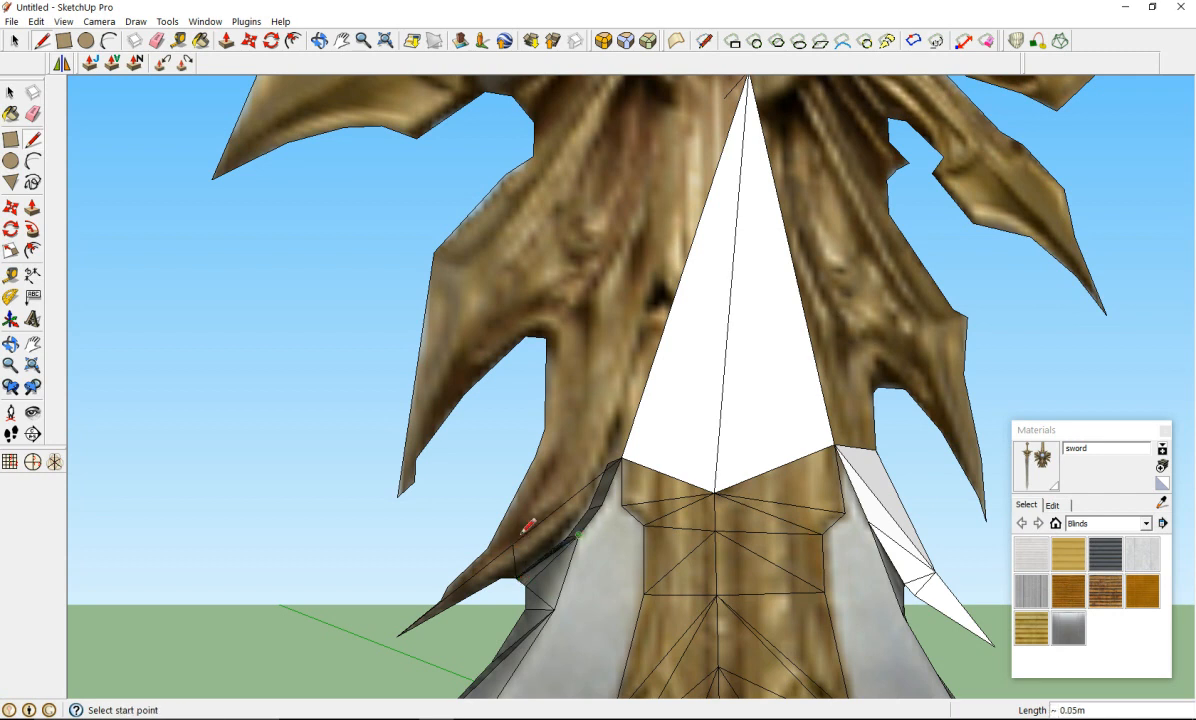
click(512, 543)
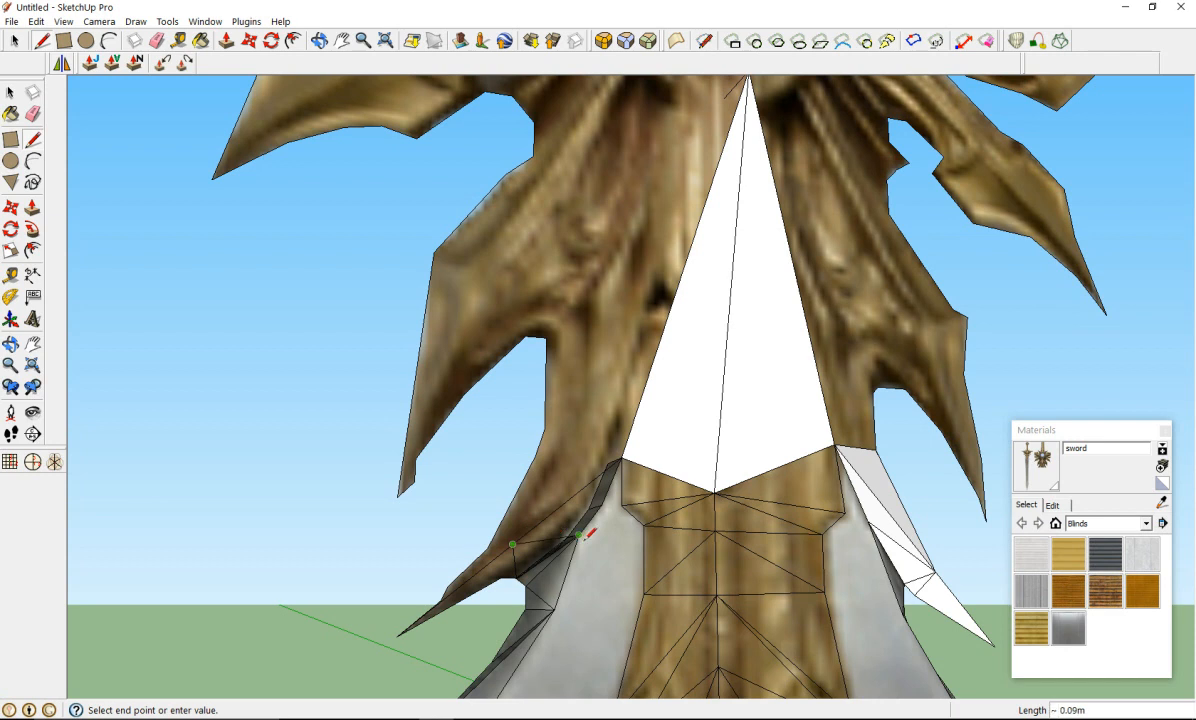
click(578, 536)
click(514, 544)
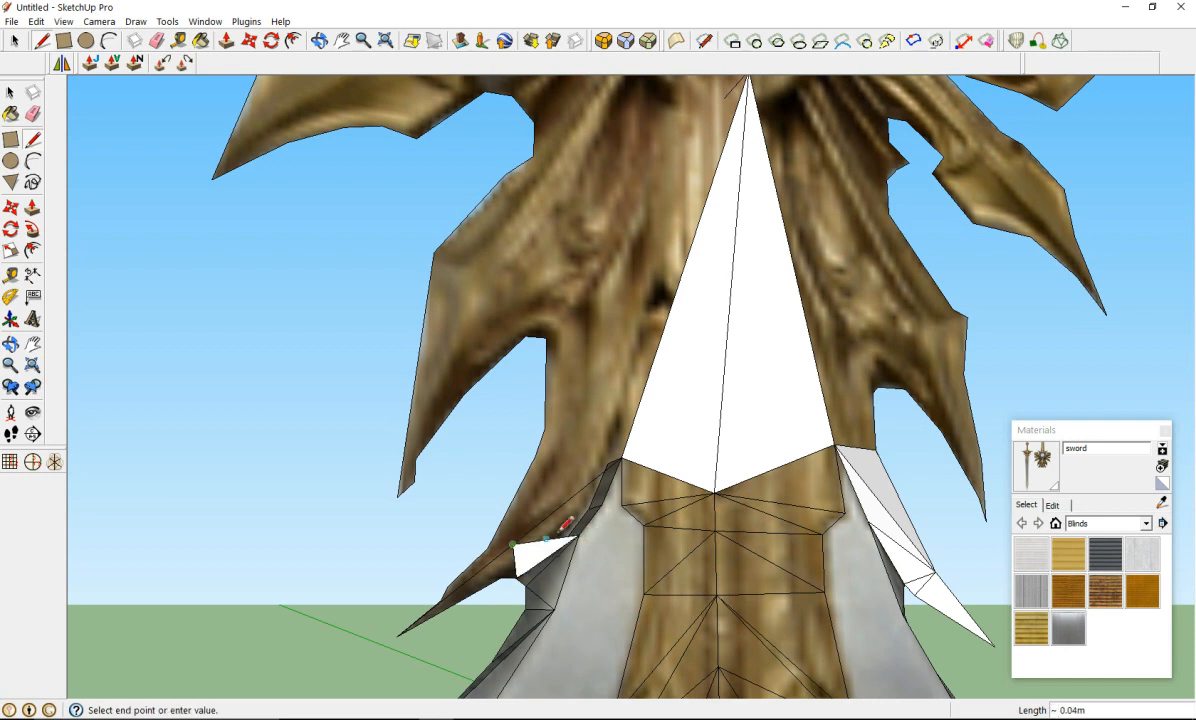
click(602, 504)
click(513, 544)
Step: Draw edges from the lowest left spike's ridge to its outer outline, closing the narrow faces along the outer side
click(513, 543)
click(489, 548)
click(513, 544)
scroll(478, 574, up, 3)
mouse_move(479, 567)
middle_down()
mouse_move(641, 555)
mouse_move(380, 591)
middle_up()
click(446, 613)
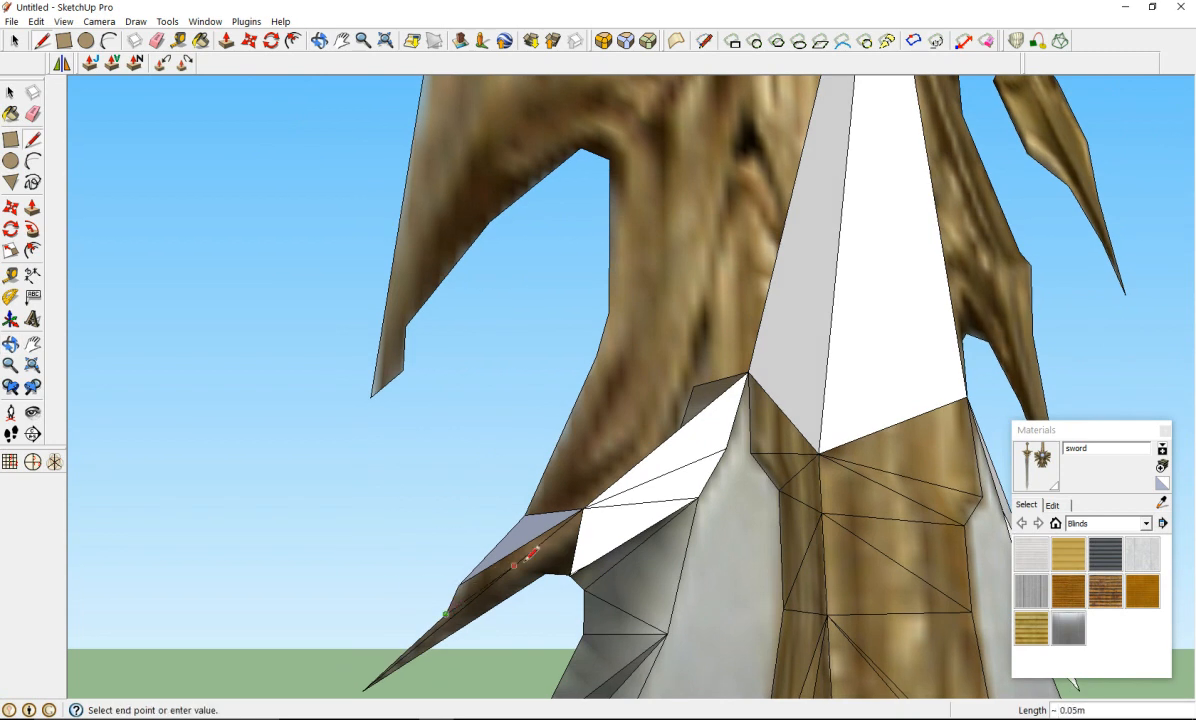
click(470, 601)
click(470, 601)
click(447, 612)
Step: Reverse the four narrow faces along the outer side of the lowest left spike
mouse_move(456, 605)
middle_down()
mouse_move(427, 630)
mouse_move(475, 649)
mouse_move(635, 640)
mouse_move(626, 620)
middle_up()
right_click(627, 622)
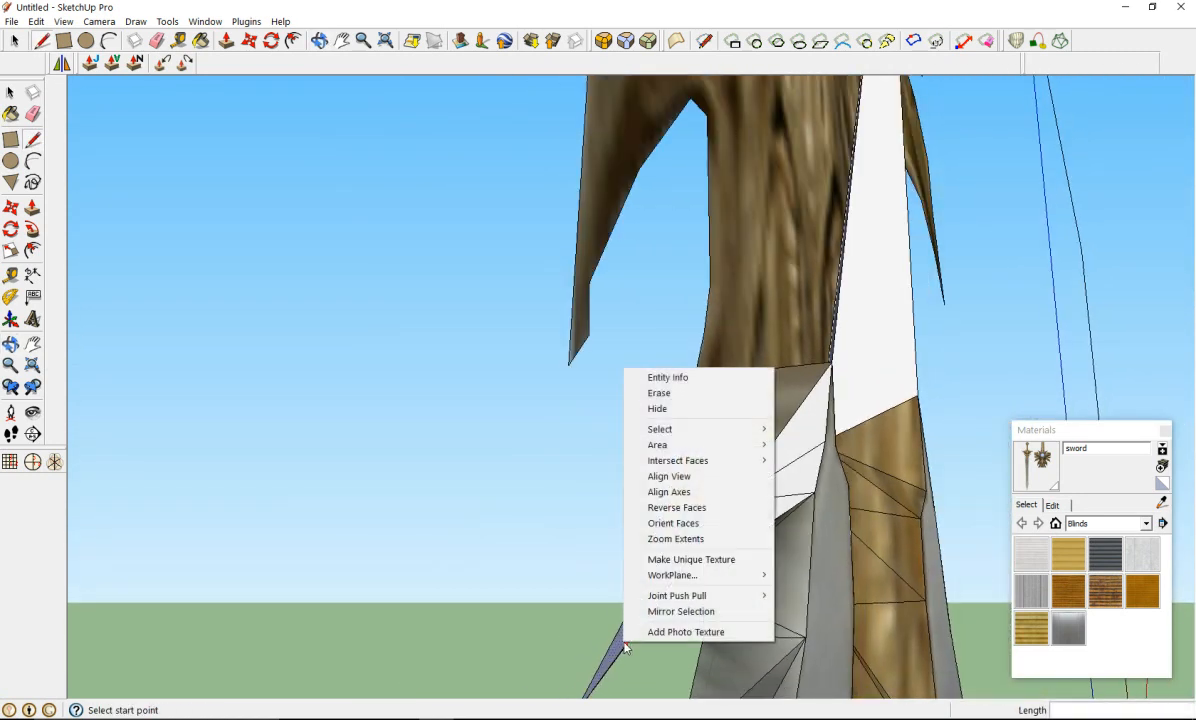
click(680, 506)
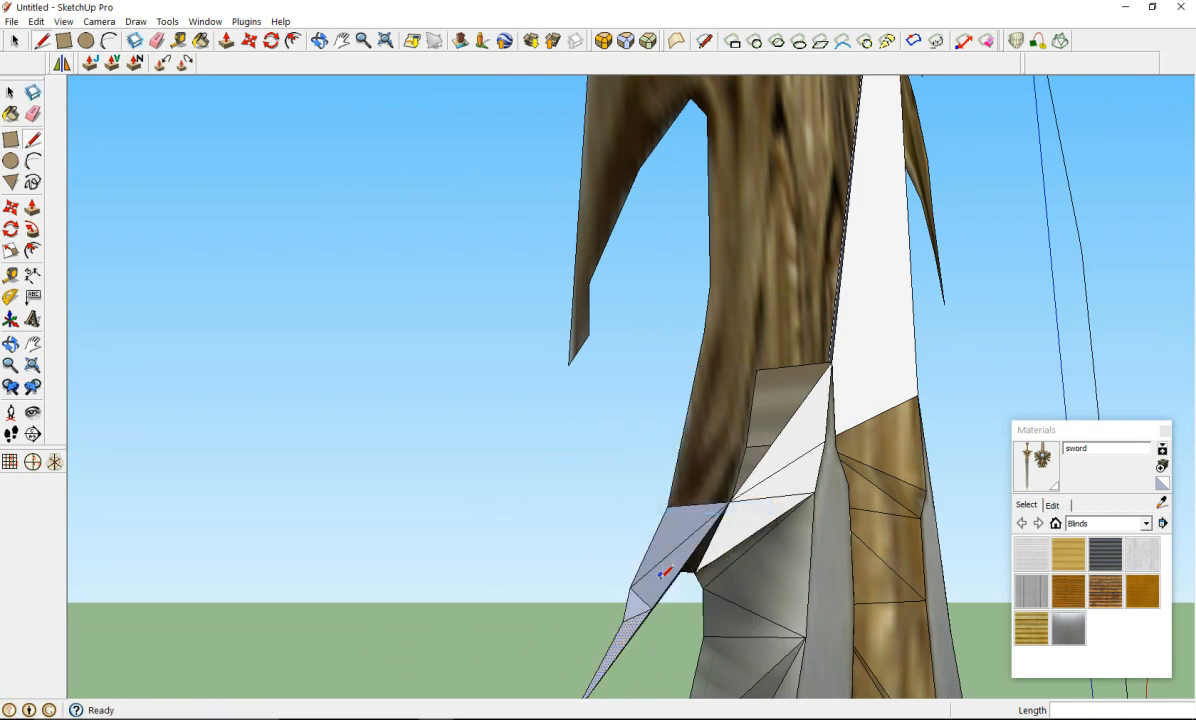
right_click(660, 578)
click(745, 446)
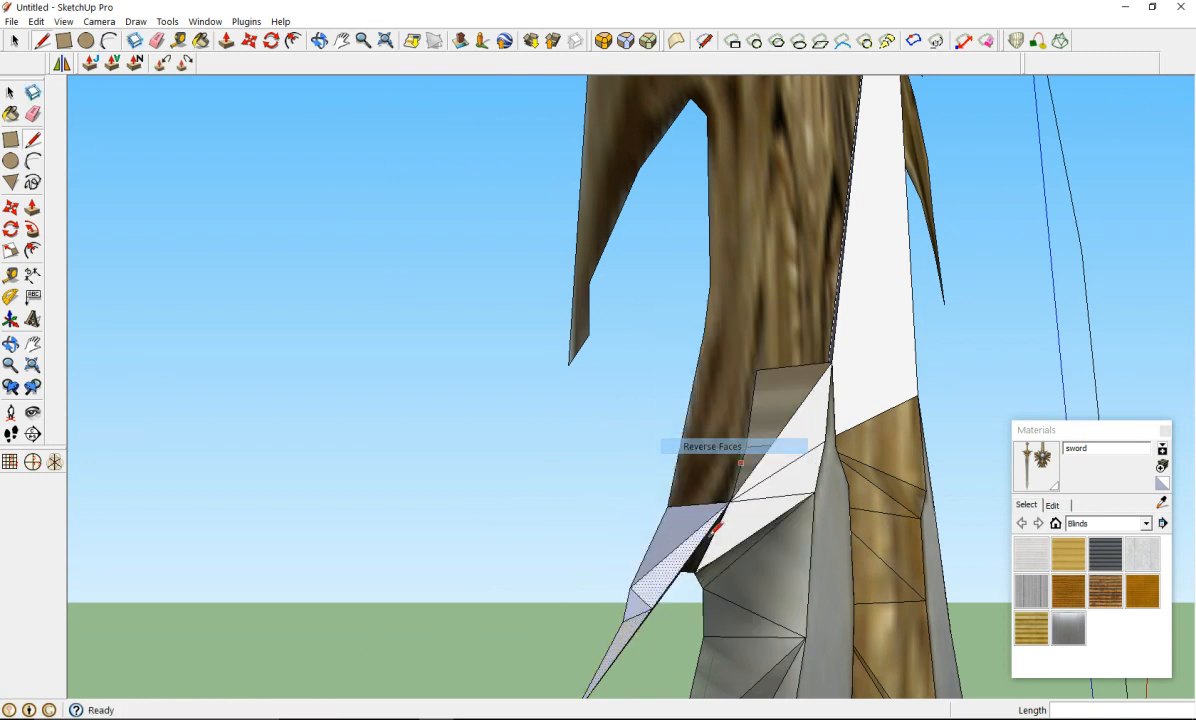
right_click(641, 597)
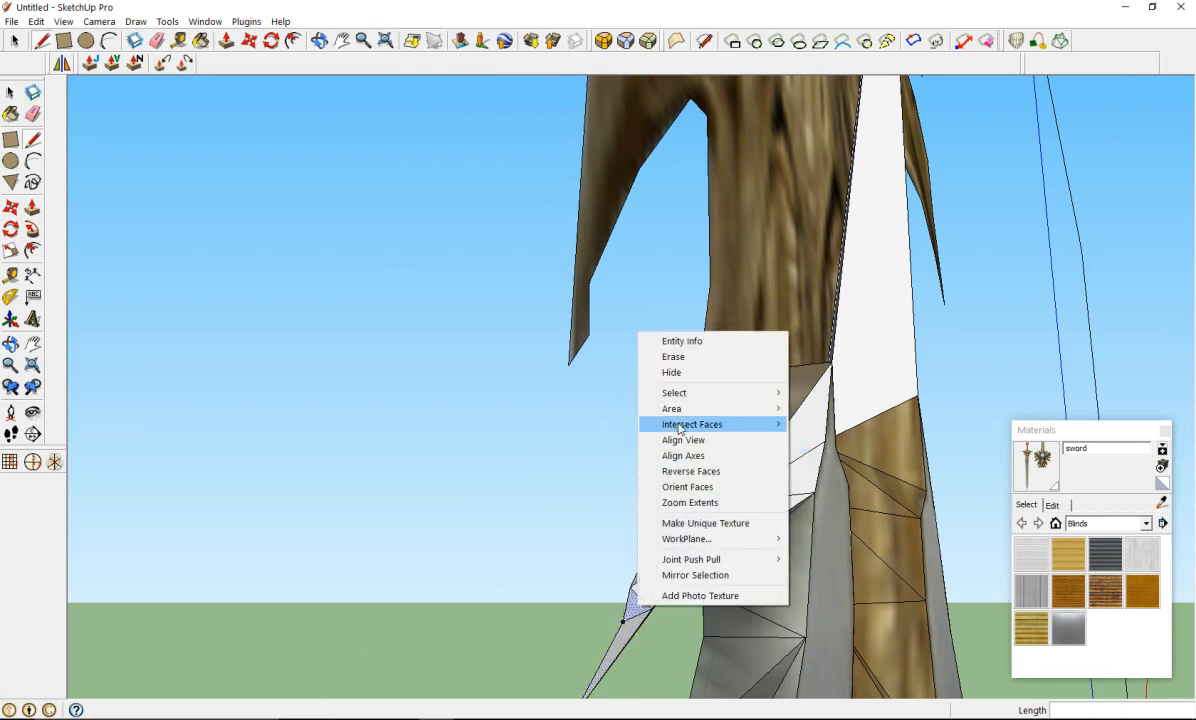
click(688, 472)
right_click(669, 540)
click(745, 405)
middle_drag(725, 592, 479, 428)
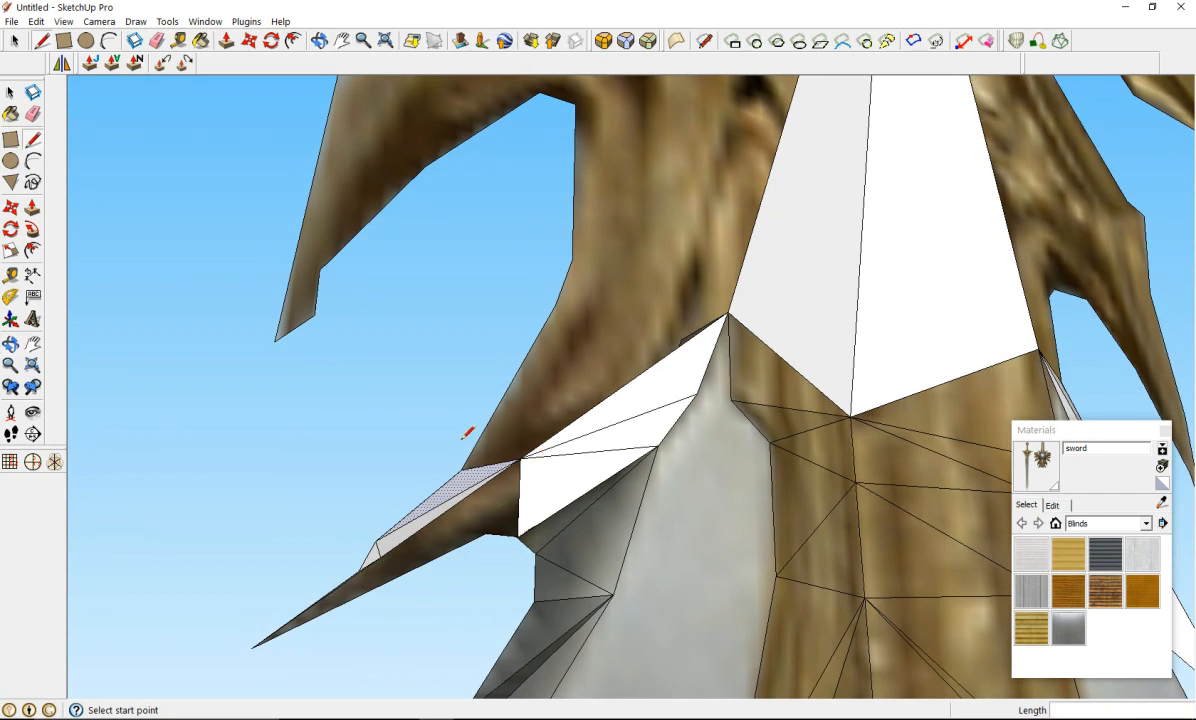
Step: Draw an edge from the lowest left spike's ridge to its lower outline, closing the tip face, and reverse that face
click(520, 457)
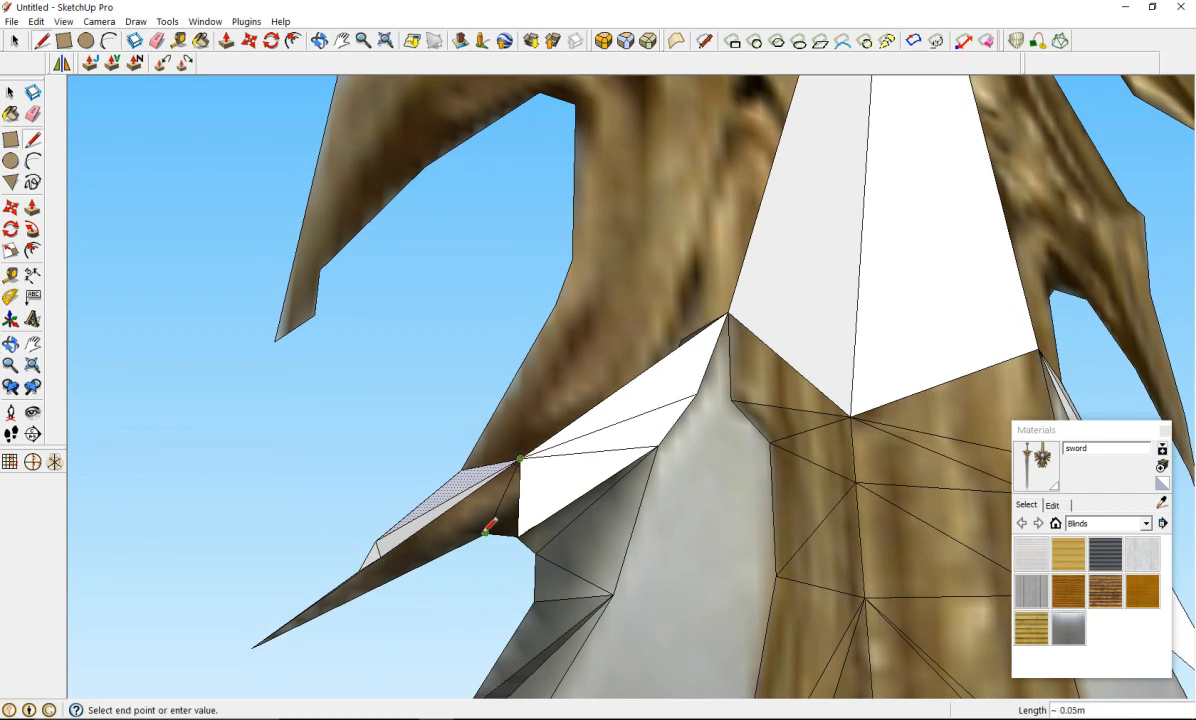
click(485, 532)
right_click(440, 553)
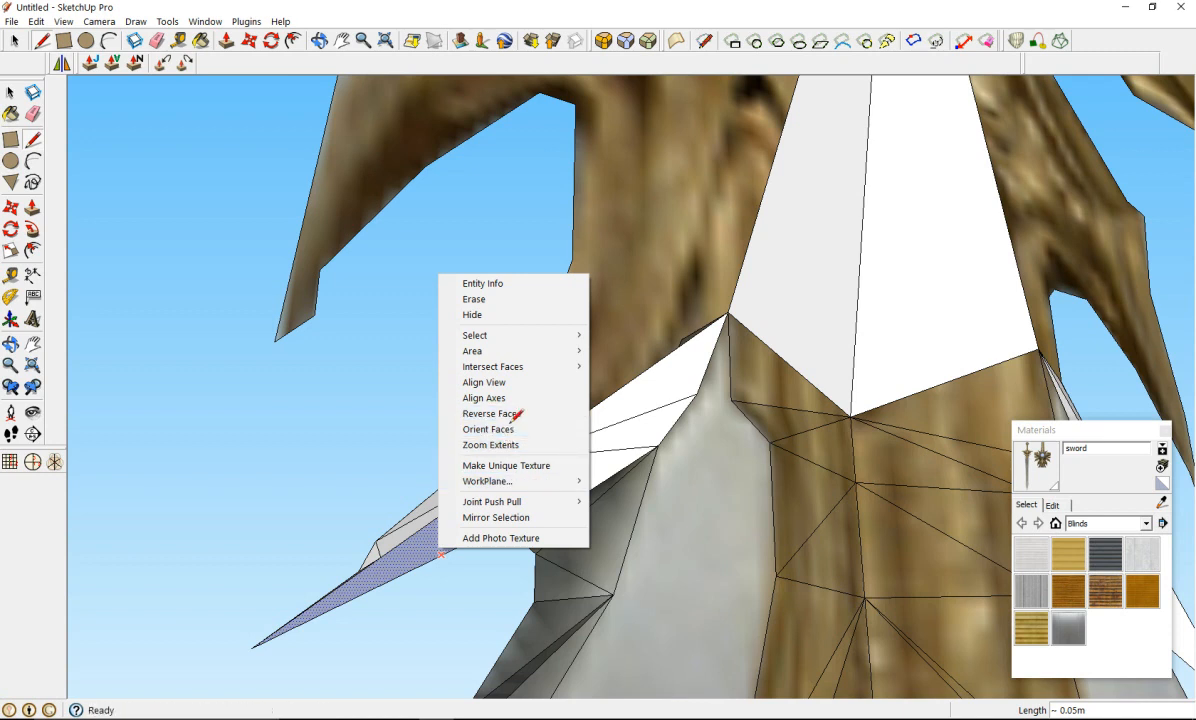
click(488, 413)
Step: Close the small triangular face between the lowest left spike's tip face and the blade-side faces, and reverse it
click(486, 533)
click(519, 537)
scroll(504, 490, up, 3)
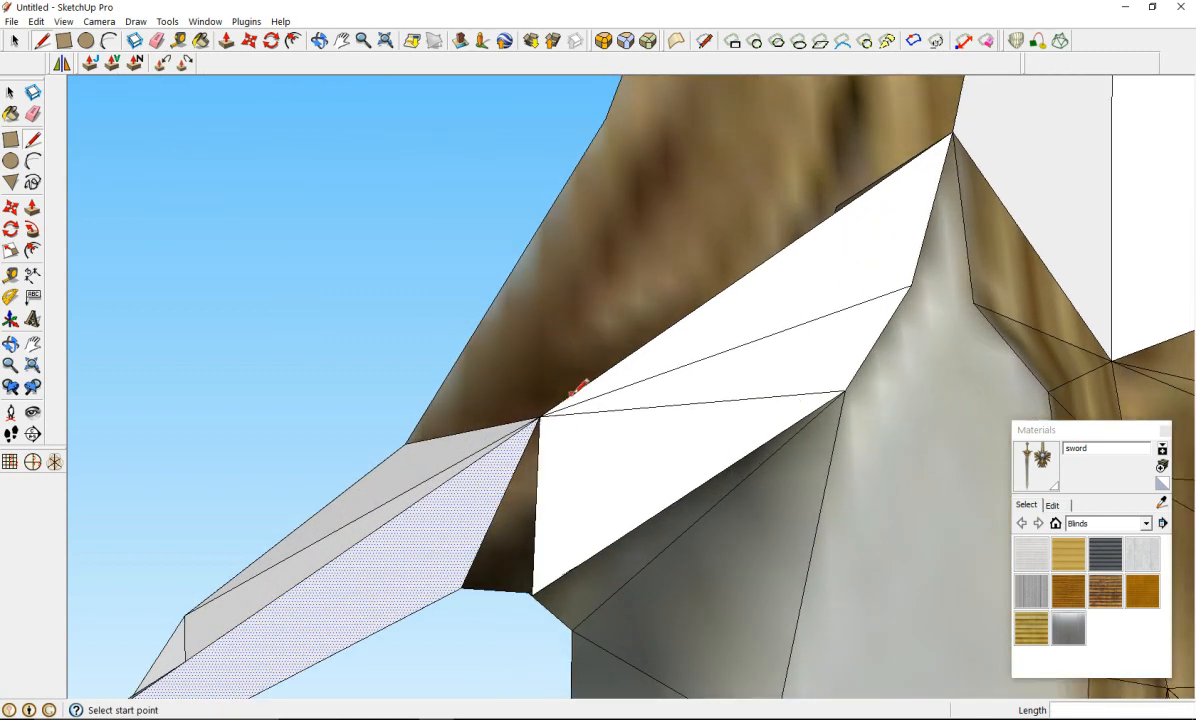
click(540, 416)
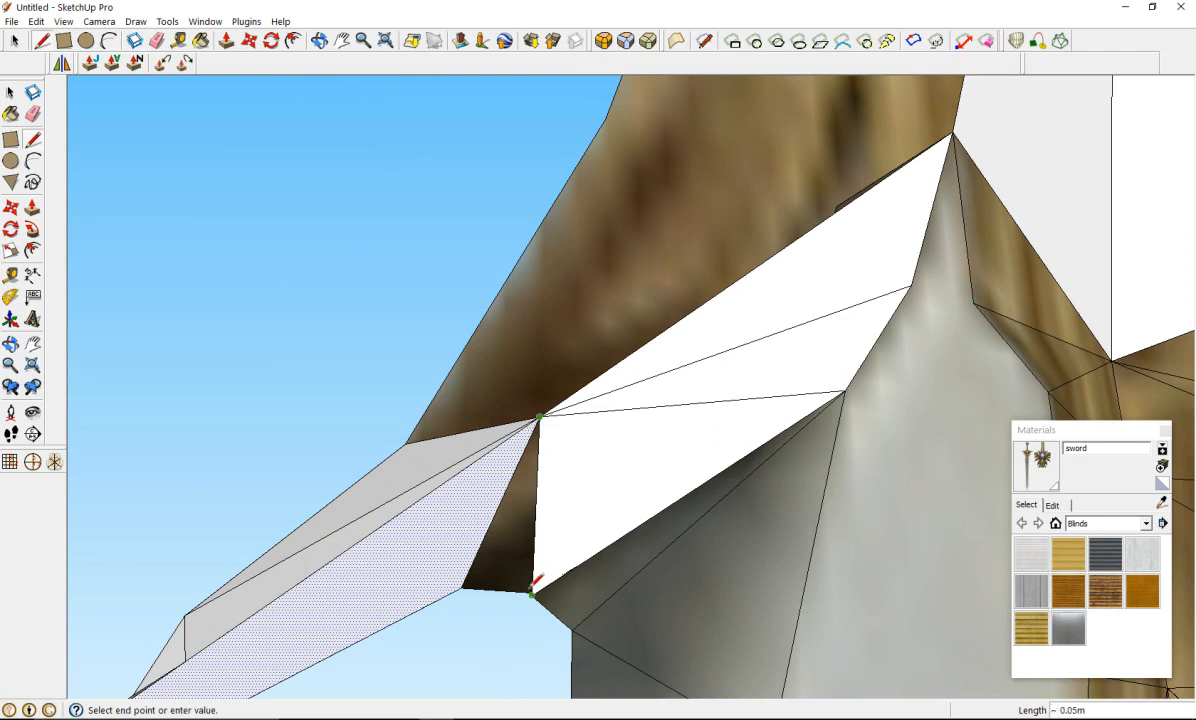
click(532, 592)
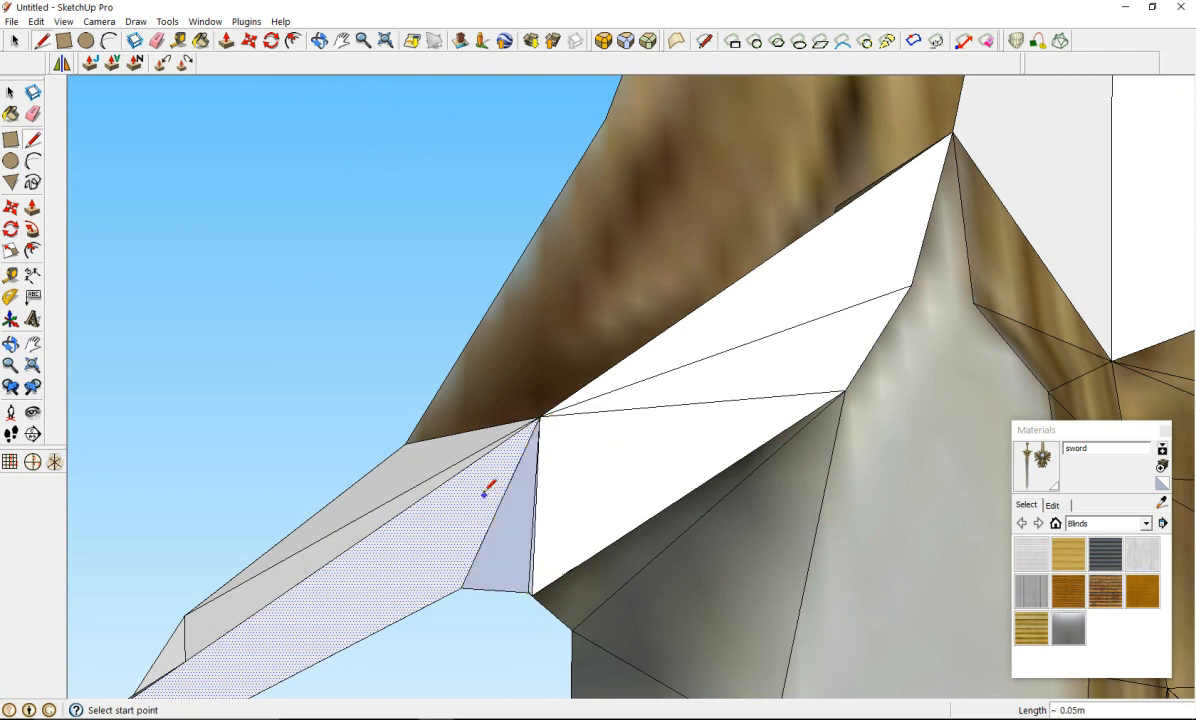
scroll(484, 499, down, 2)
scroll(462, 558, up, 5)
right_click(528, 516)
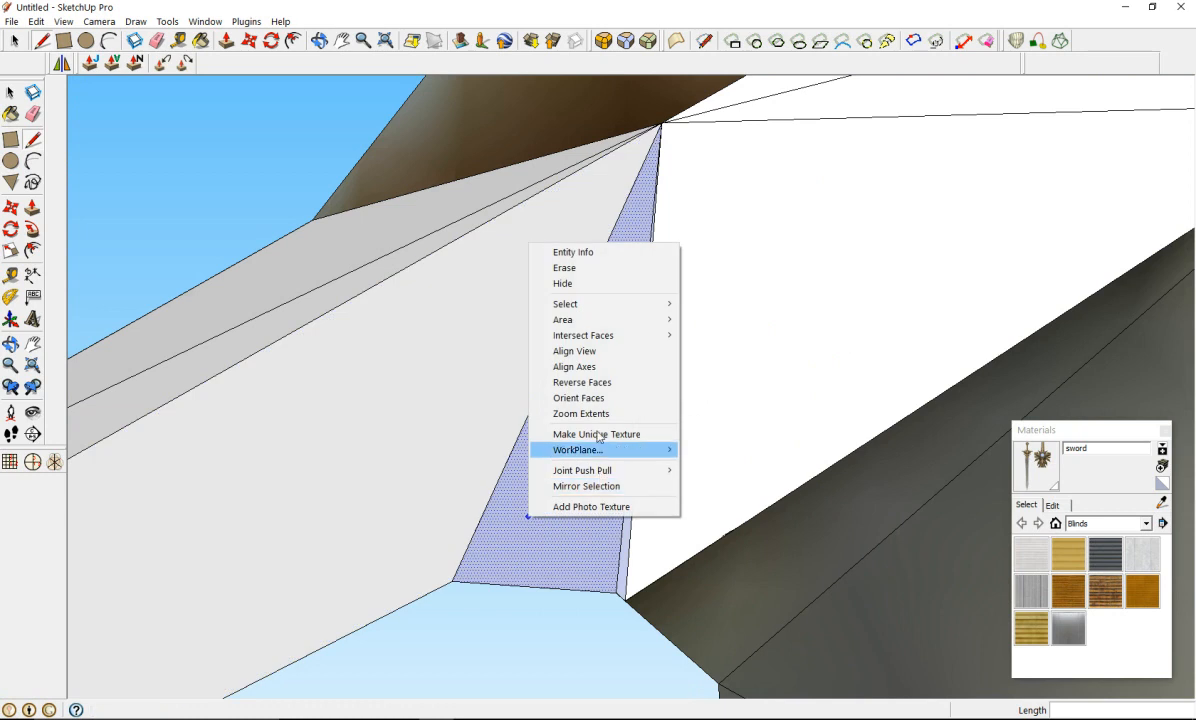
click(598, 382)
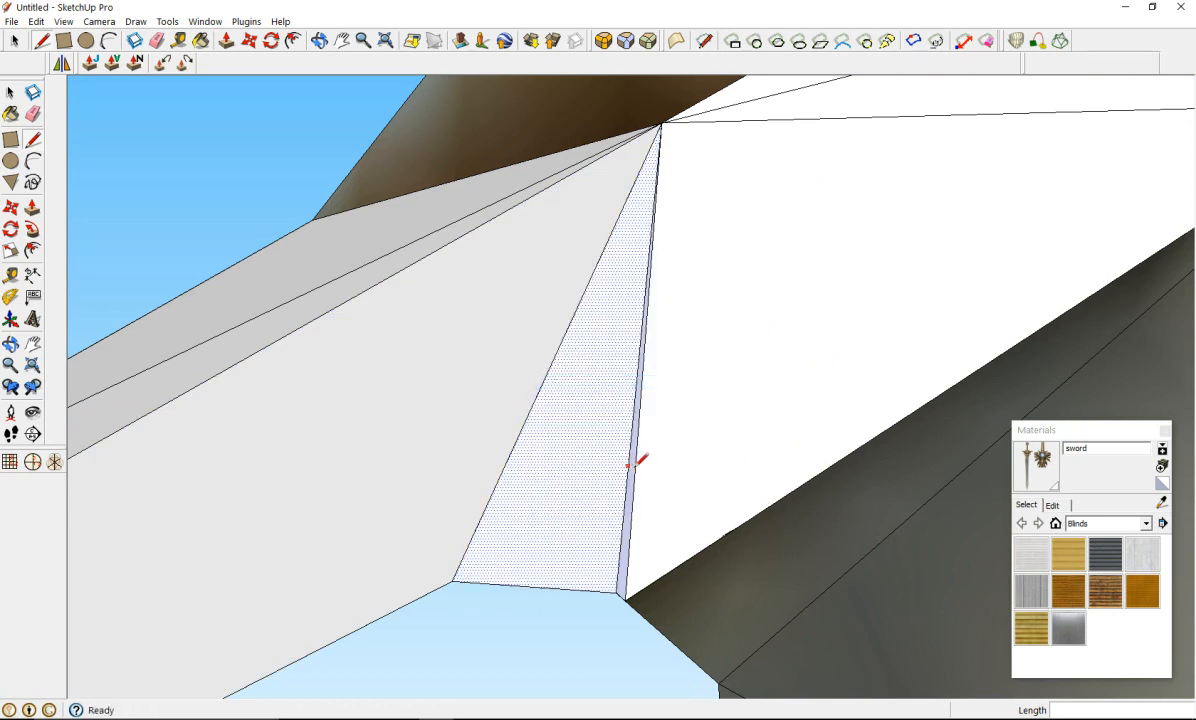
Step: Reverse the thin sliver face between the small triangular face and the blade-side face on the lowest left spike
right_click(629, 475)
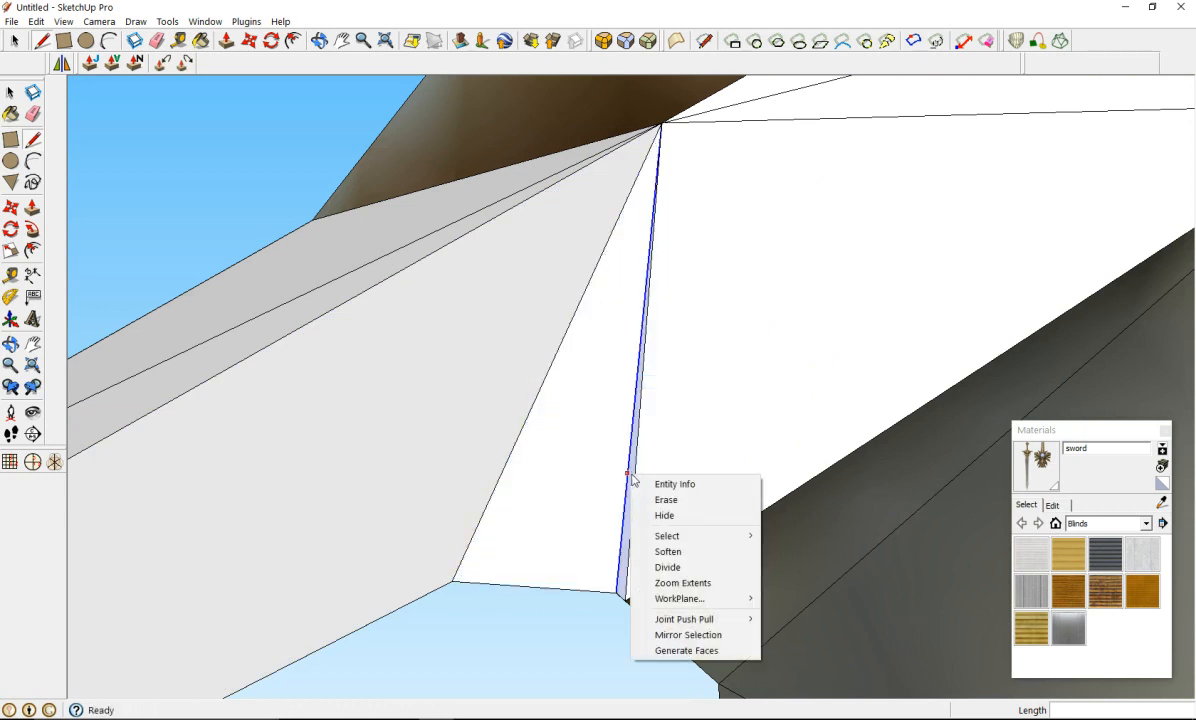
right_click(630, 463)
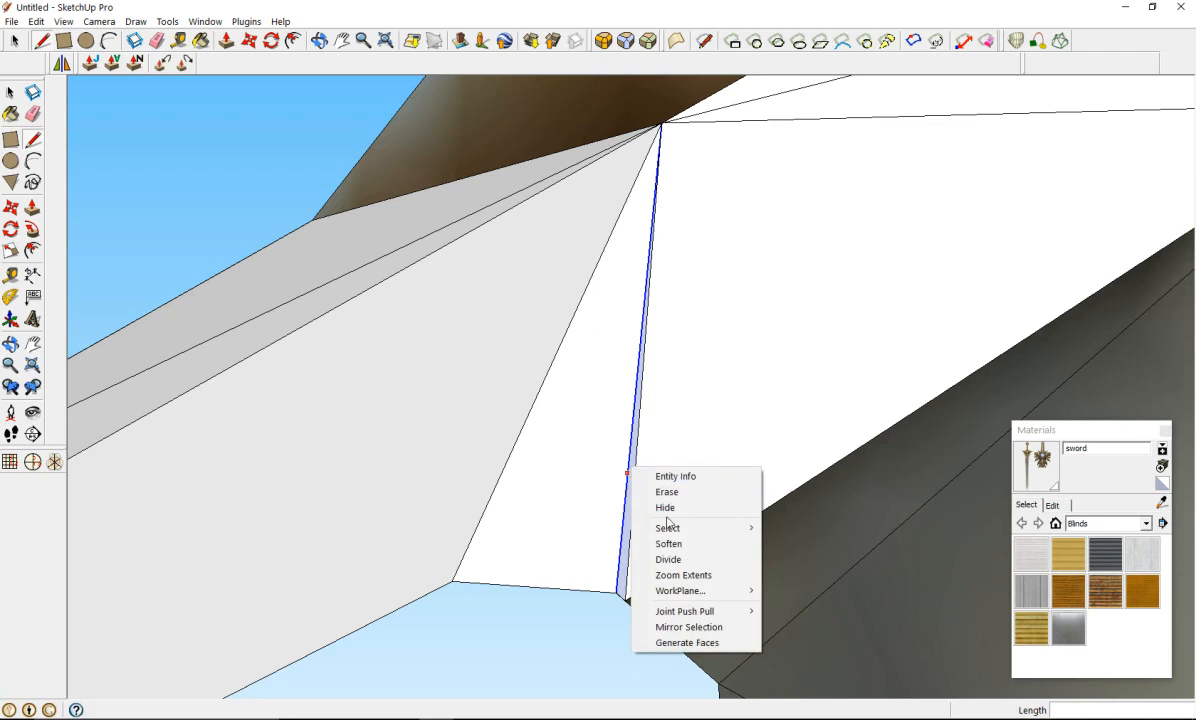
key(Escape)
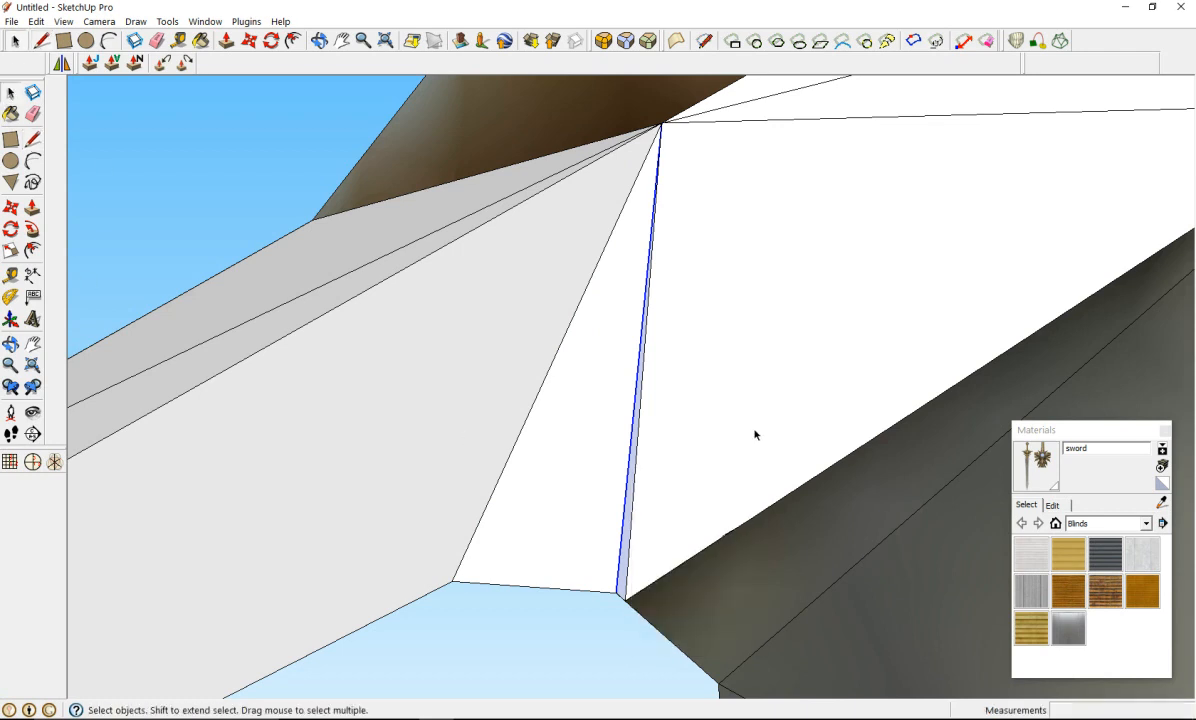
scroll(591, 432, up, 3)
right_click(555, 458)
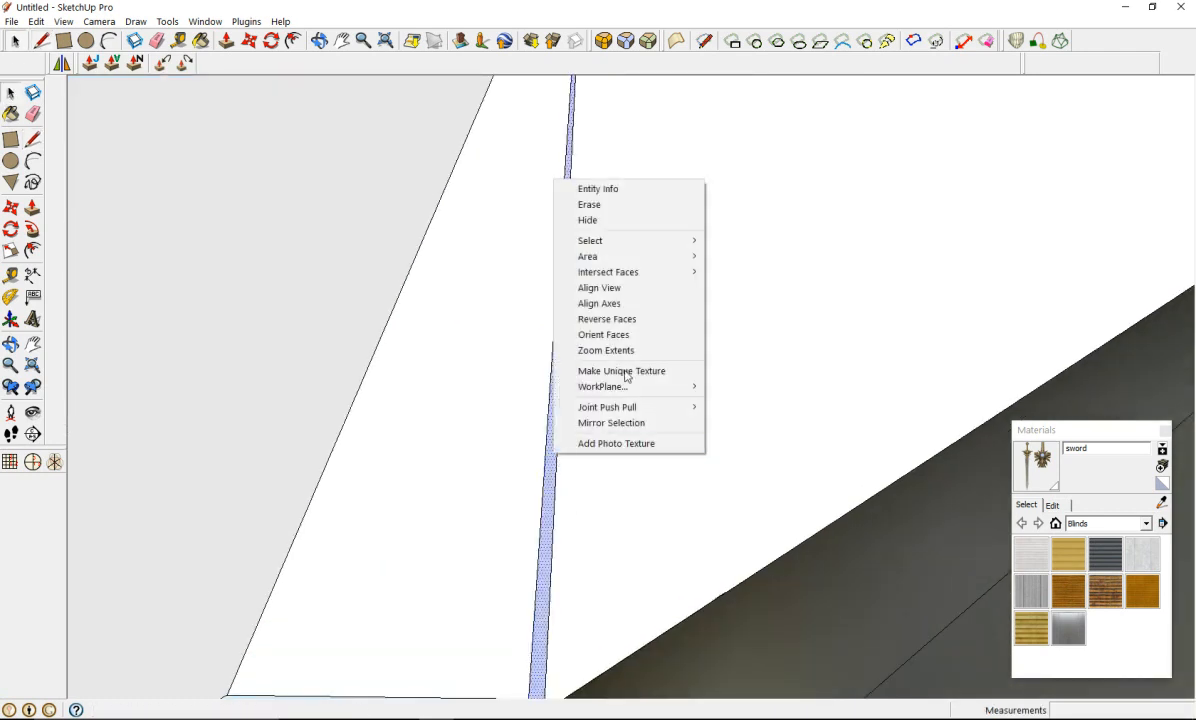
click(628, 322)
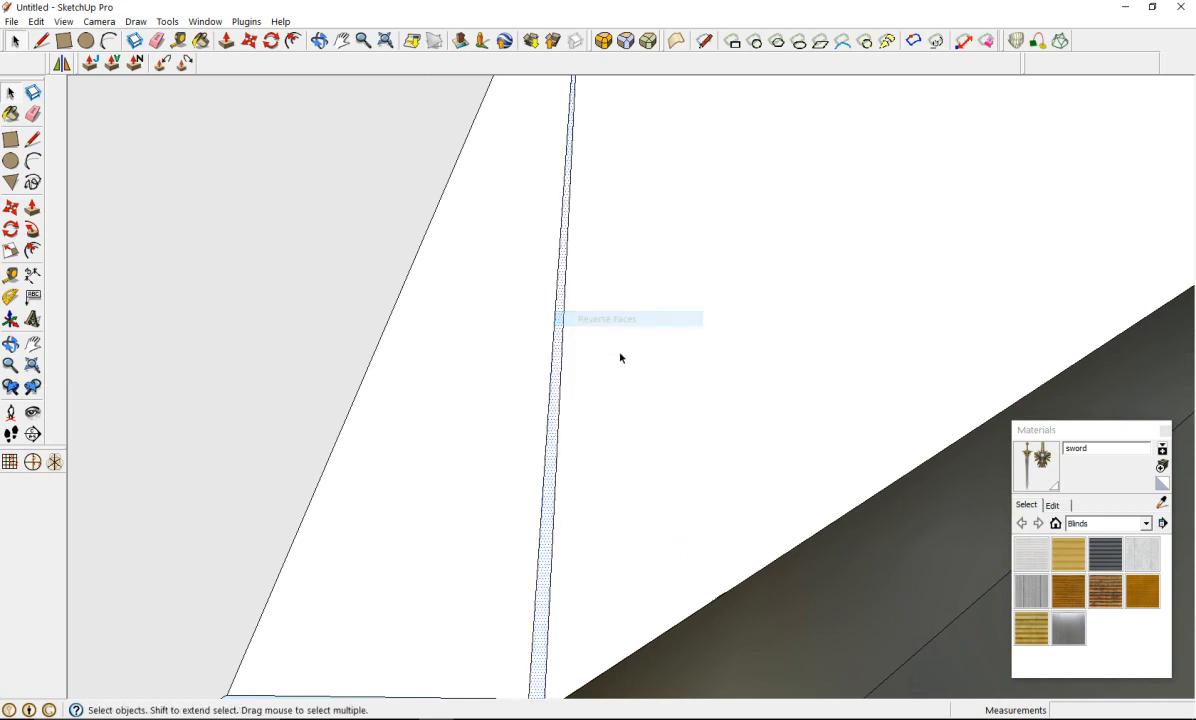
scroll(649, 339, down, 6)
middle_drag(743, 201, 641, 200)
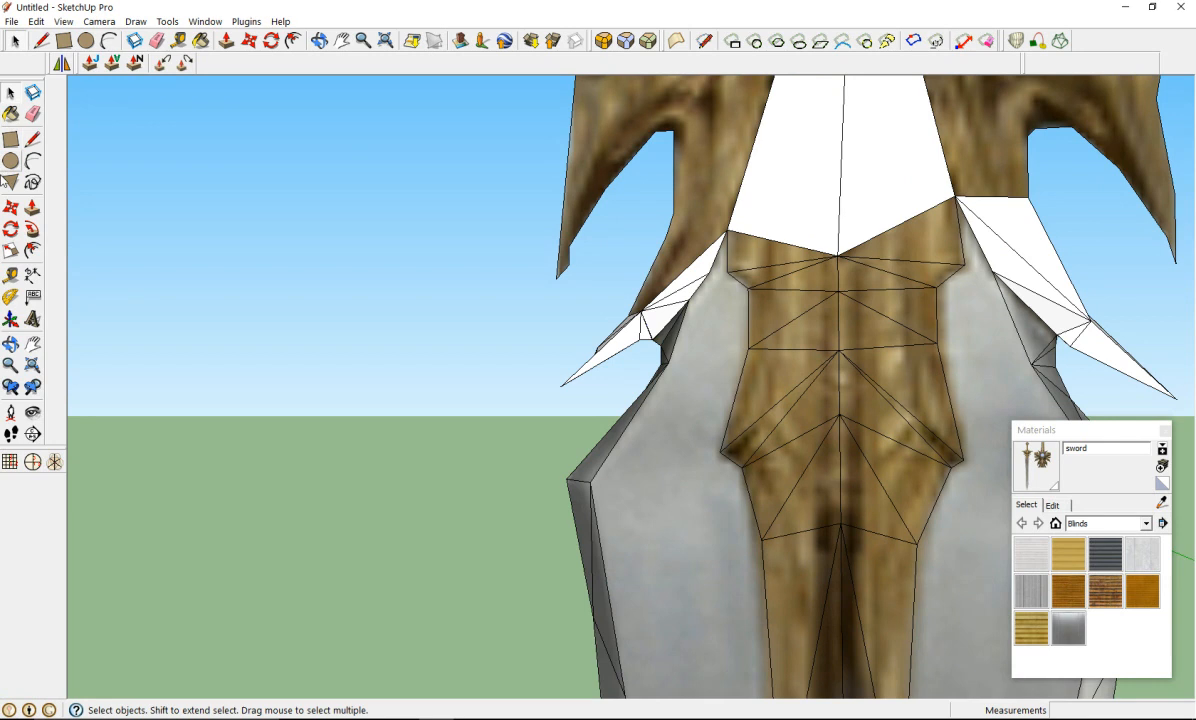
click(34, 140)
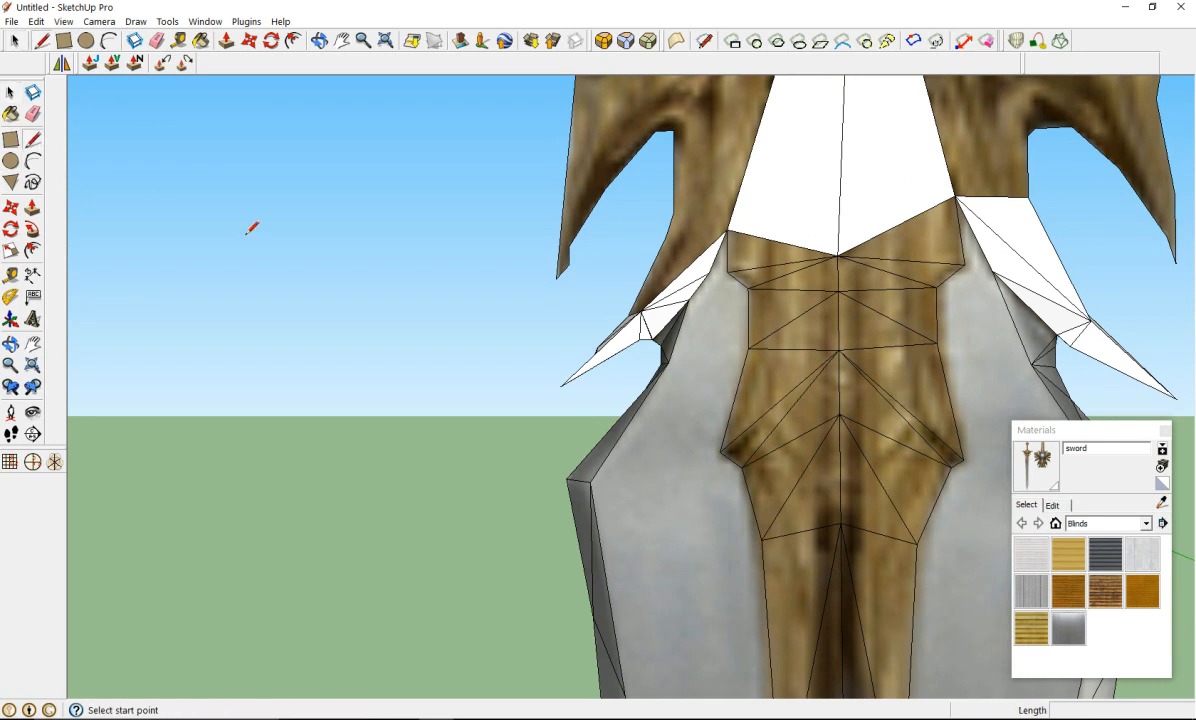
Step: Draw the missing edges at the lowest left spike's base, closing its upper faces, and reverse the top triangular face
click(666, 236)
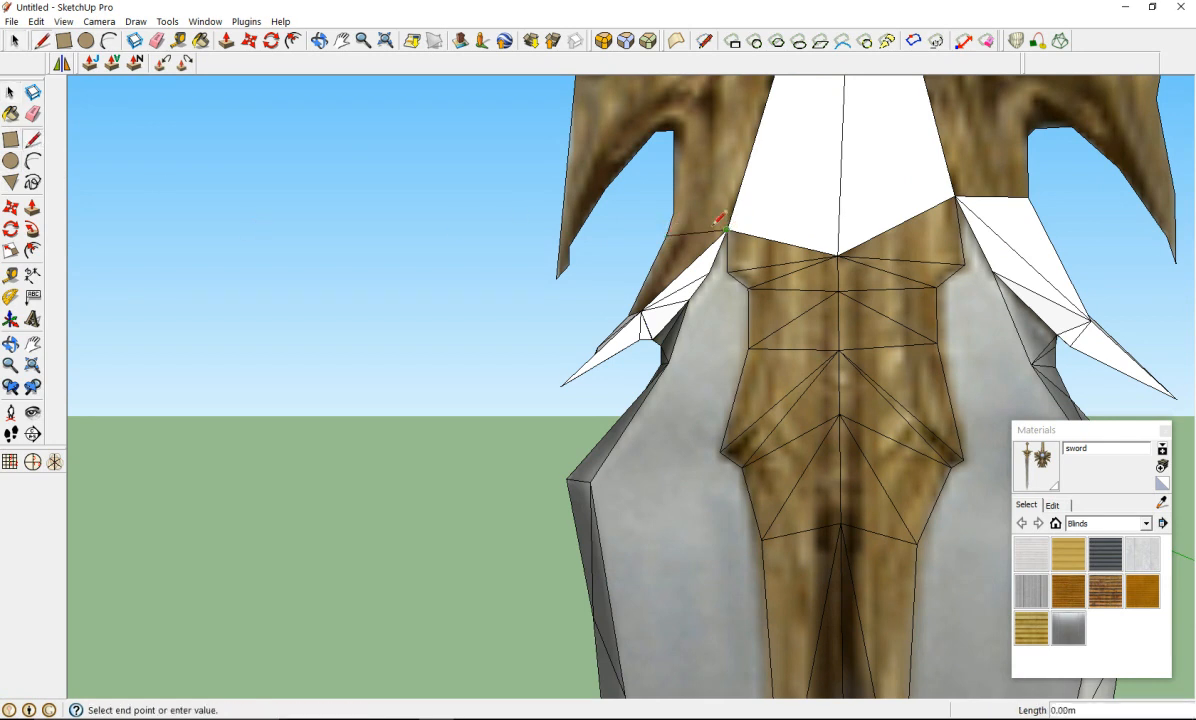
click(674, 211)
click(666, 236)
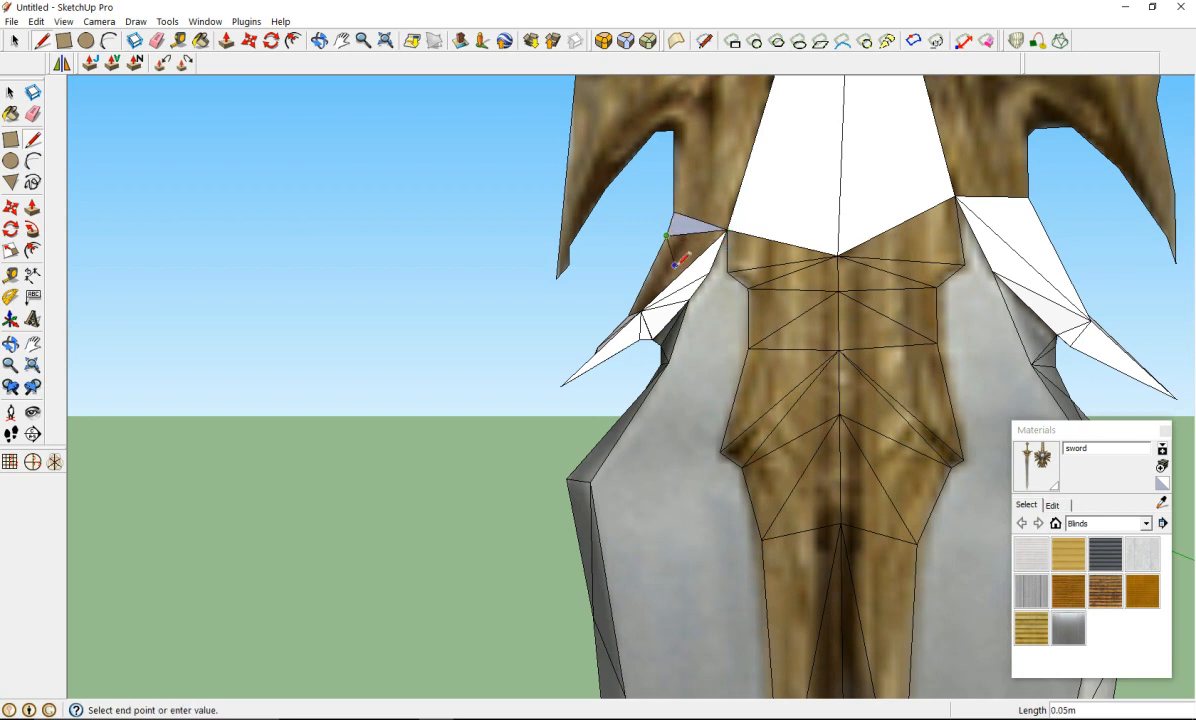
click(641, 311)
scroll(679, 258, up, 3)
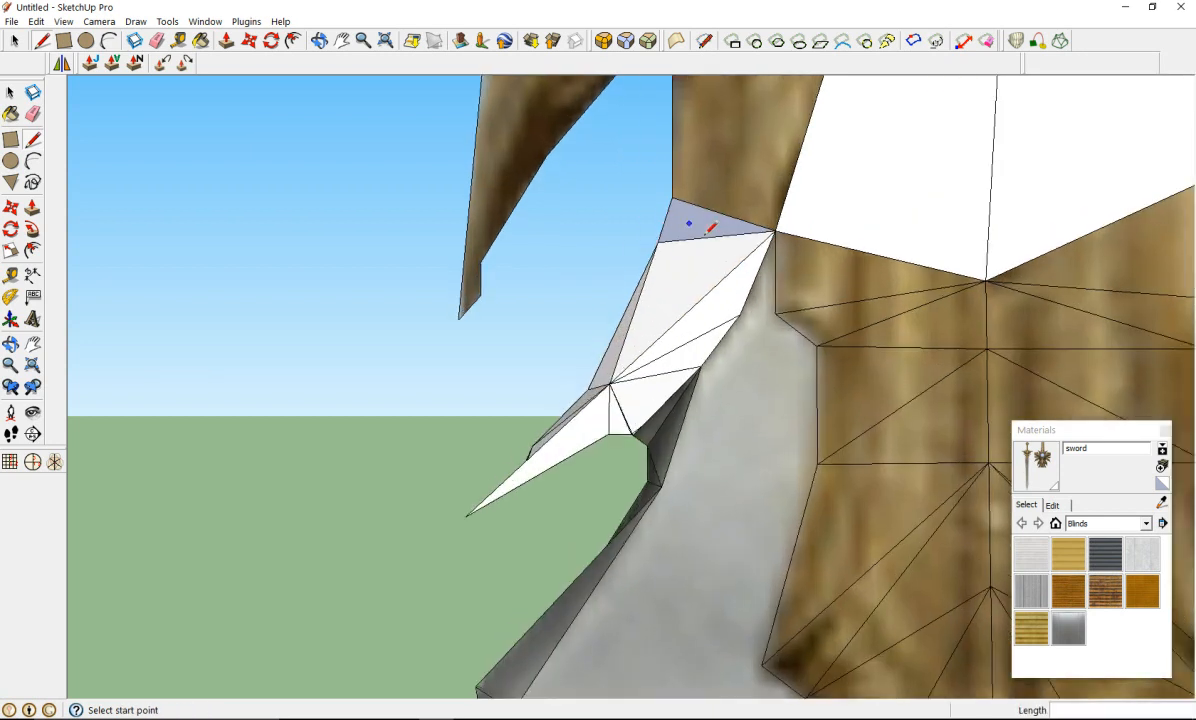
right_click(713, 221)
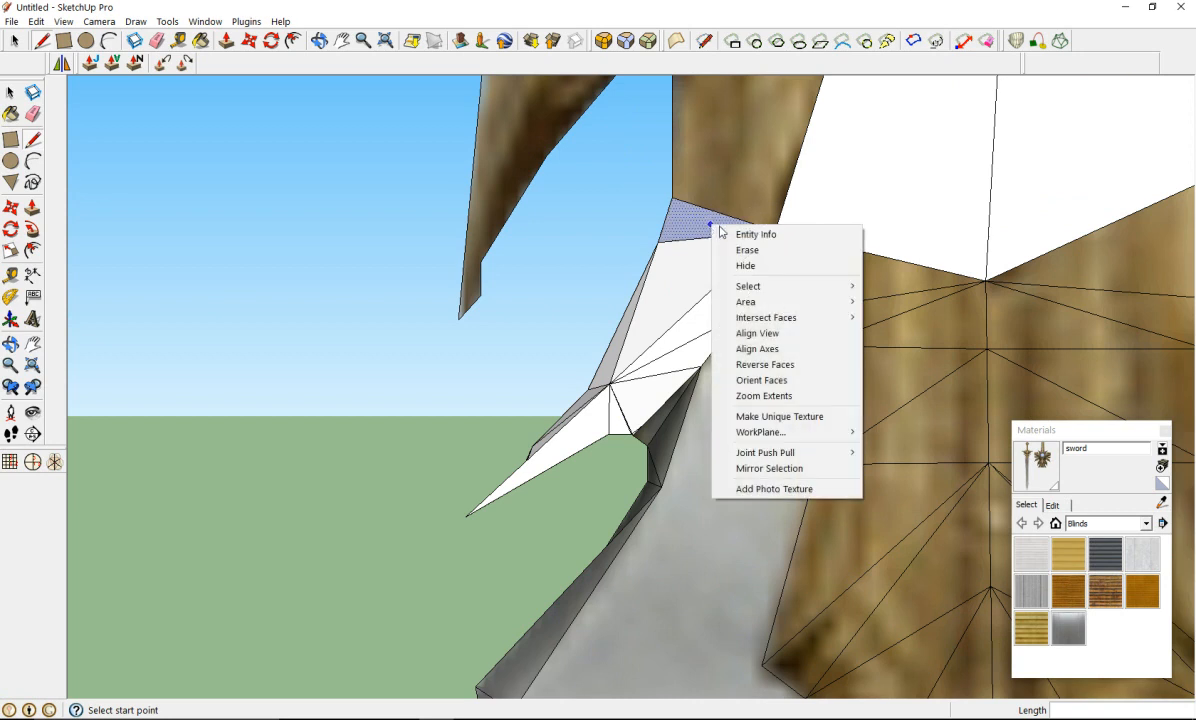
click(745, 364)
scroll(715, 190, down, 4)
scroll(775, 95, up, 4)
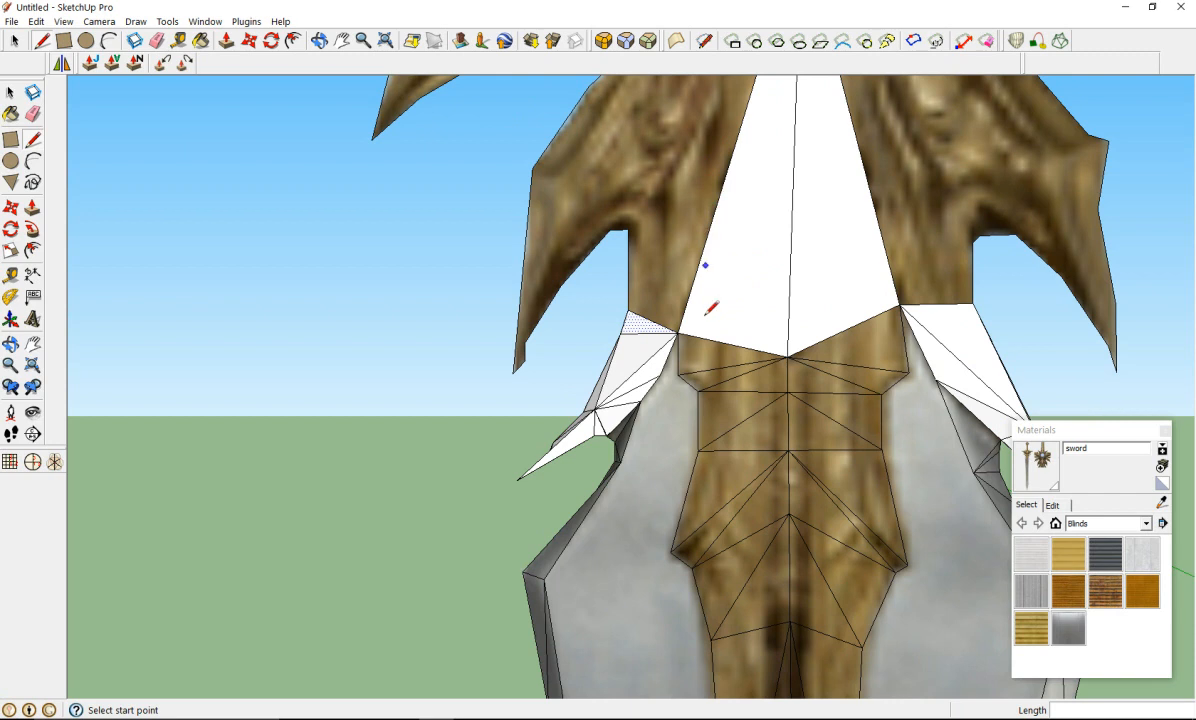
Step: Draw edges from the notch above the lowest left spike to the central white faces' apex and back to the spike's upper corner, closing two long faces
click(629, 228)
scroll(673, 286, down, 3)
click(737, 110)
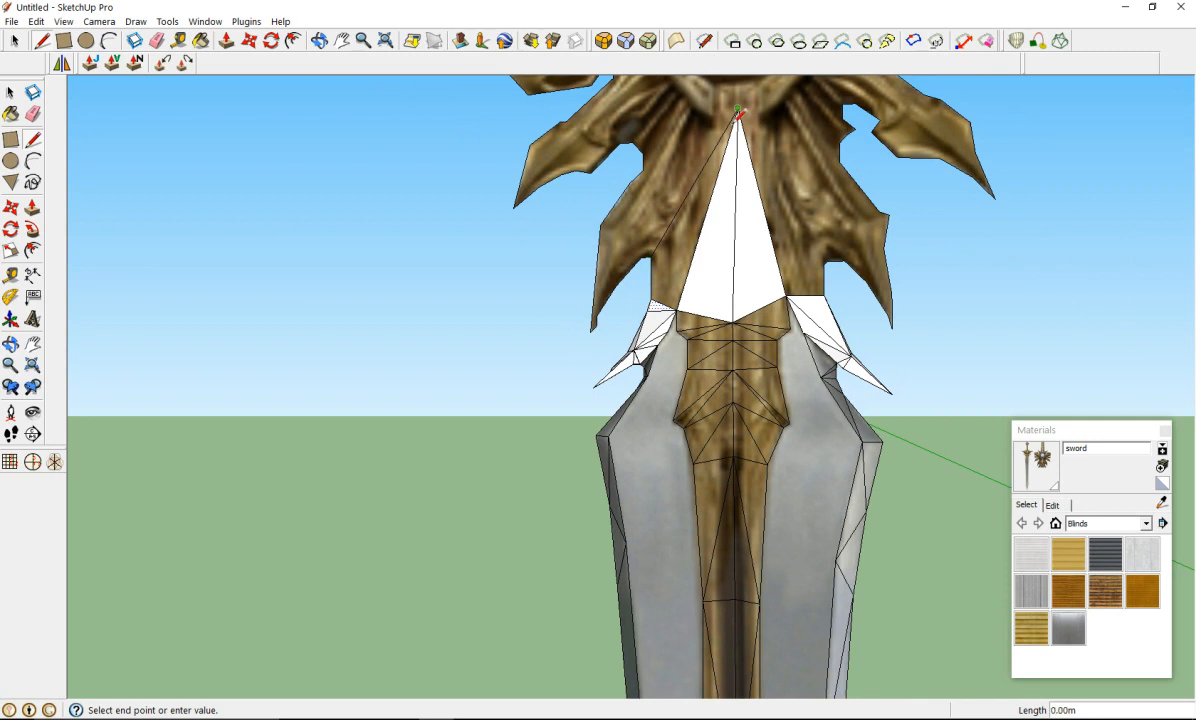
click(651, 298)
scroll(668, 258, up, 3)
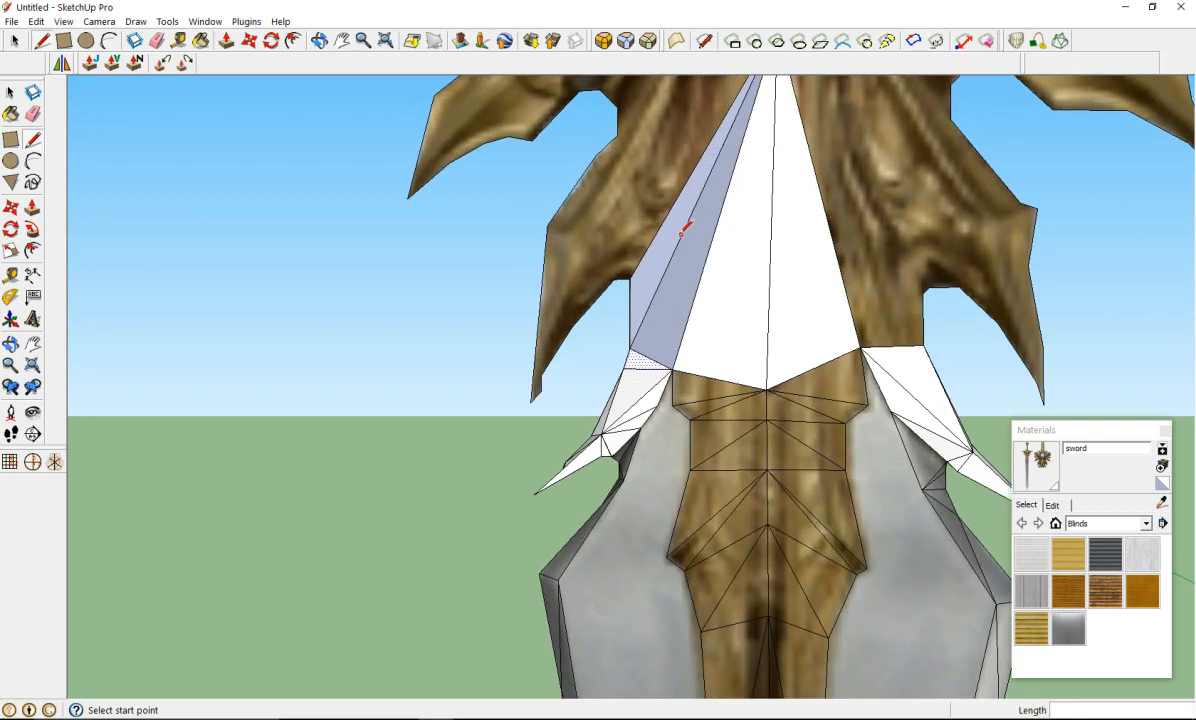
Step: Reverse the two new long faces left of the central white faces
right_click(671, 236)
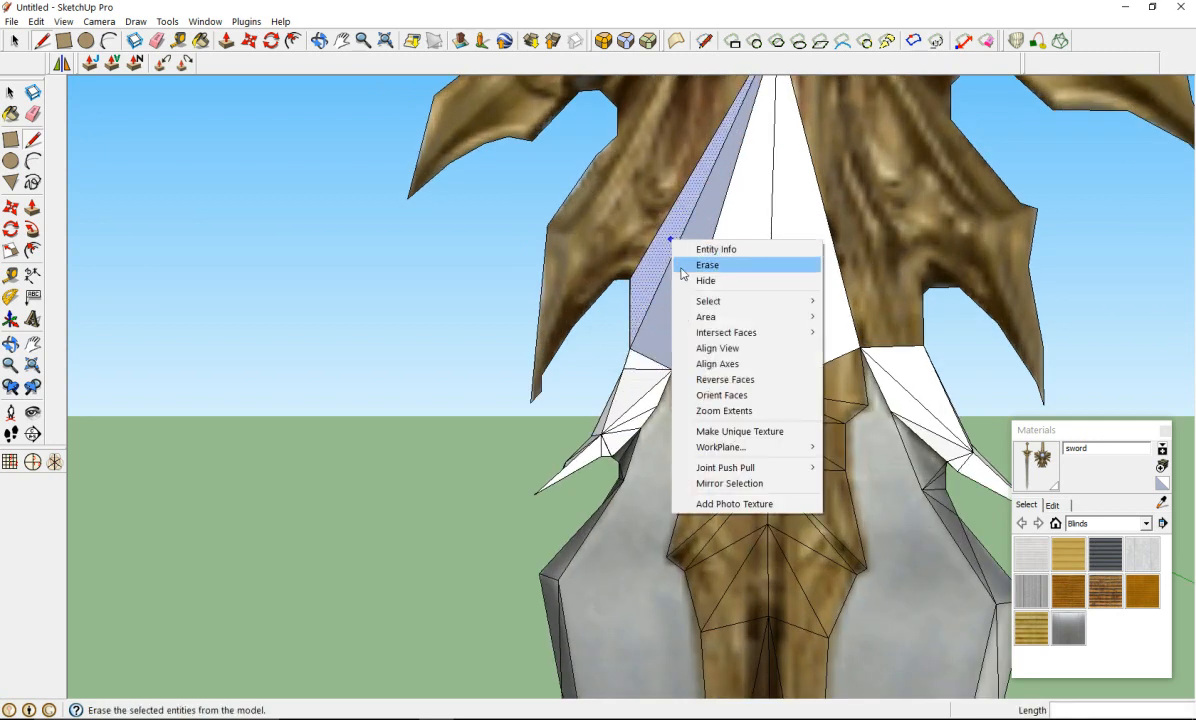
click(705, 379)
right_click(679, 310)
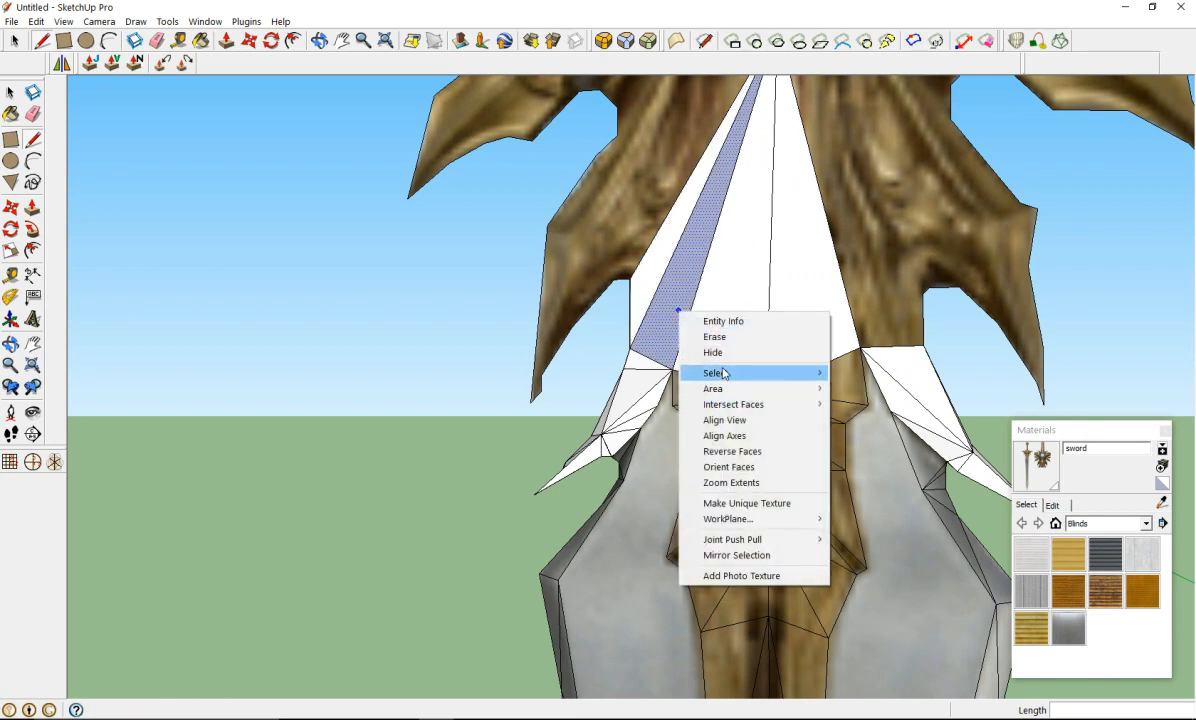
click(730, 451)
Step: Draw edges from the lowest right spike's upper corner to the central apex and down to the notch above that spike, closing a long face
key(l)
scroll(689, 270, down, 3)
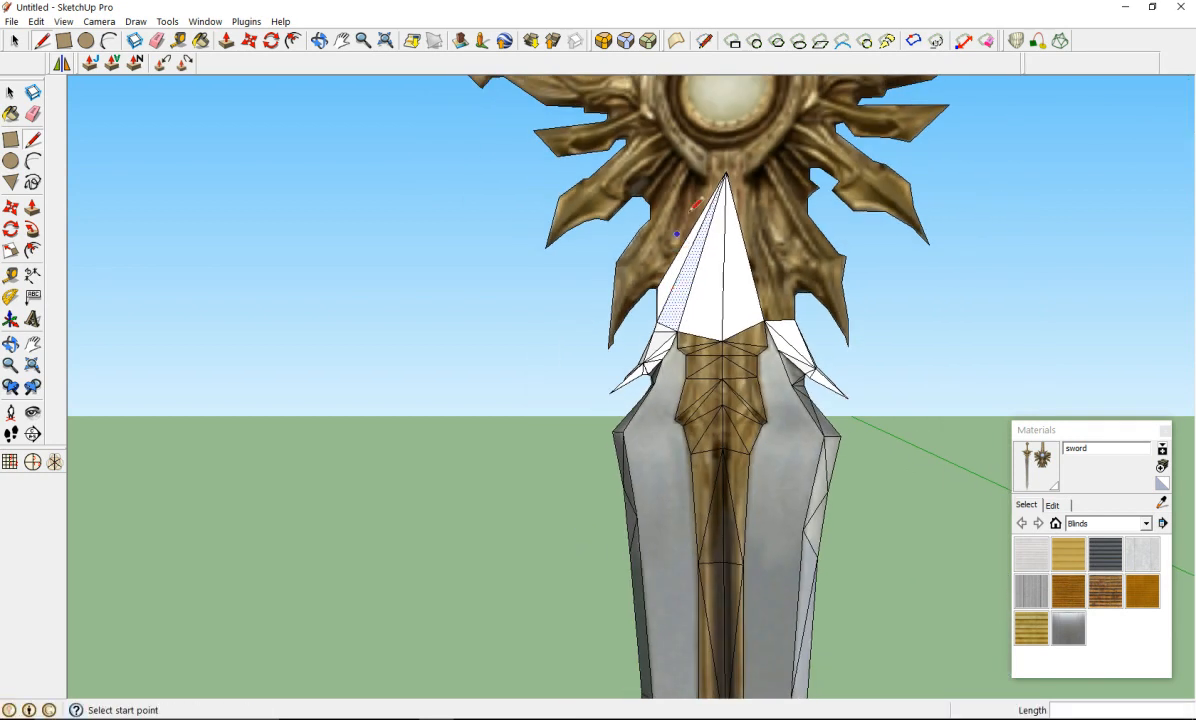
scroll(703, 180, up, 3)
scroll(703, 180, up, 1)
middle_drag(831, 256, 833, 486)
click(914, 527)
click(740, 133)
click(739, 132)
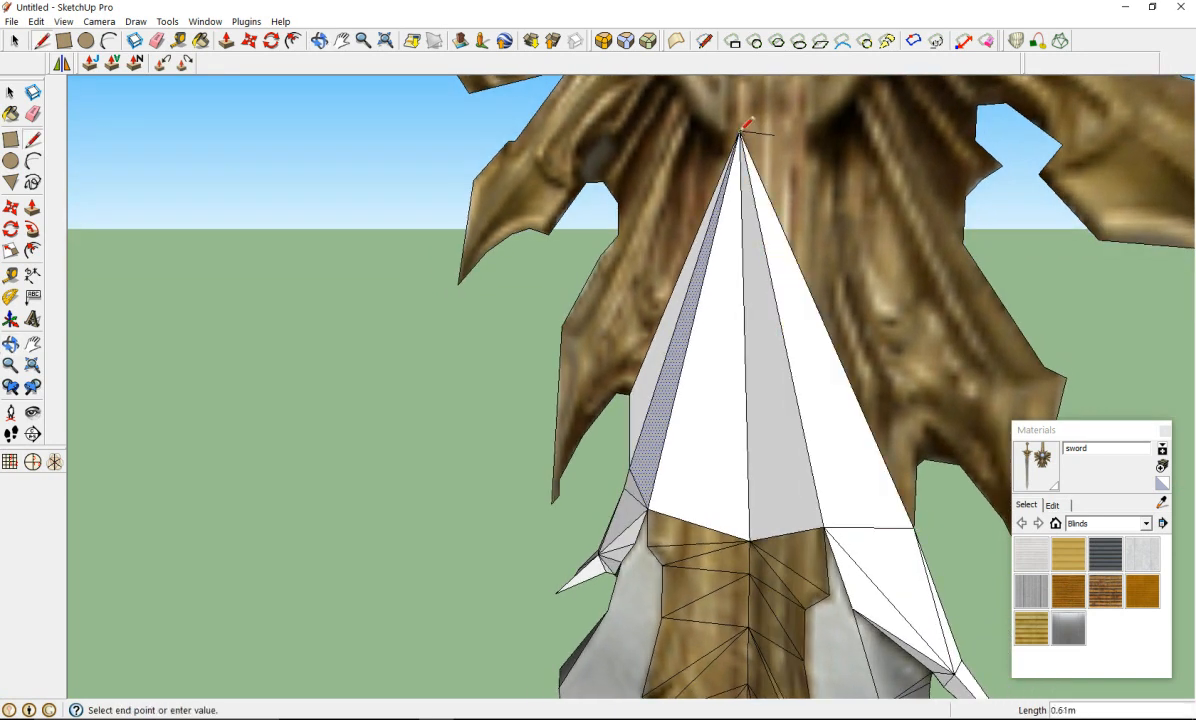
click(916, 463)
Step: Draw an edge between the notch's next corner on the right side and the central apex, closing the narrow sliver face
click(920, 461)
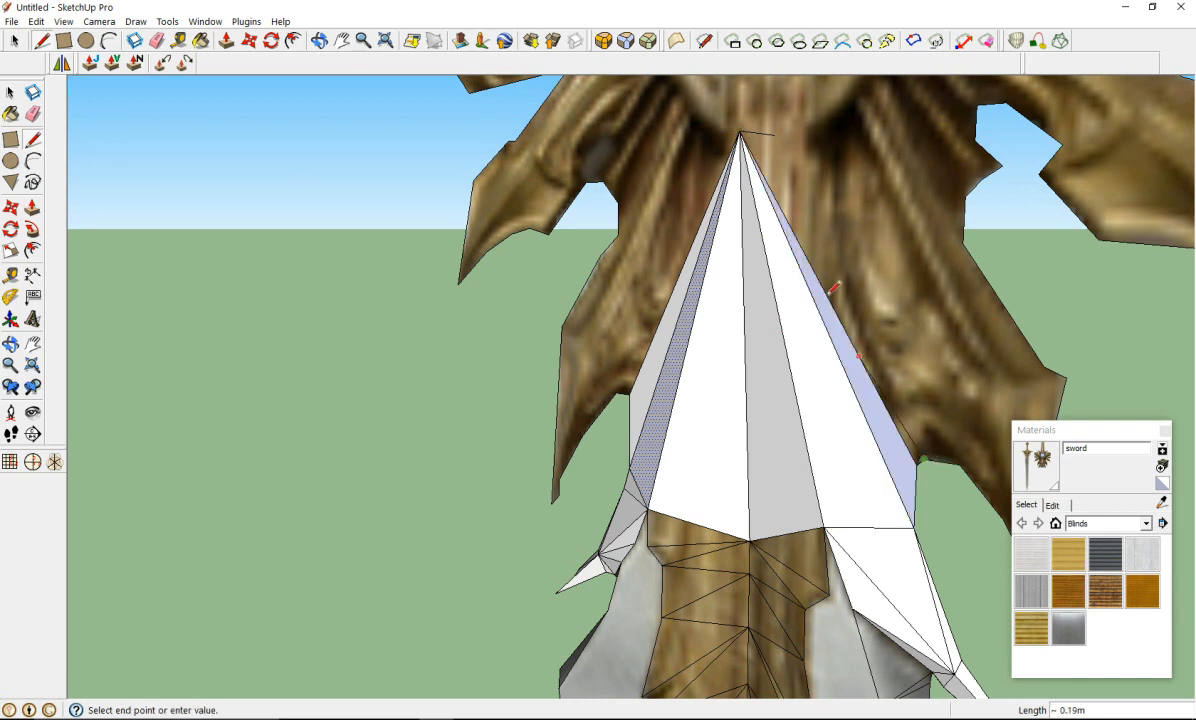
click(740, 131)
click(921, 459)
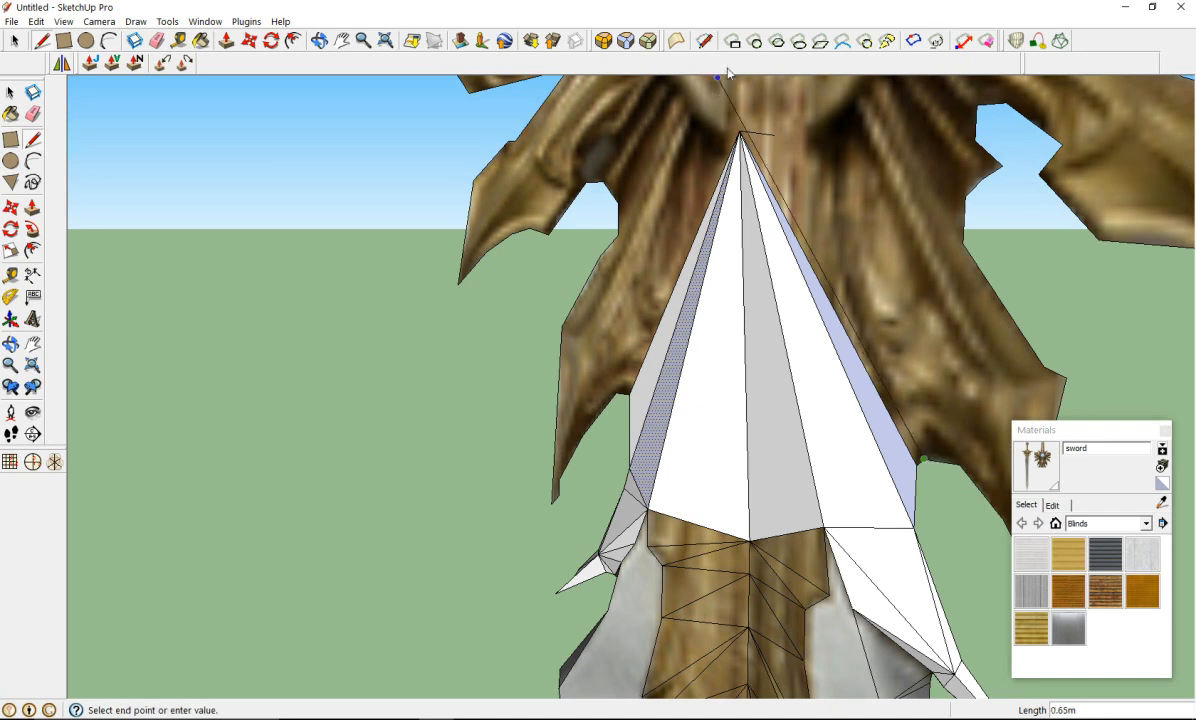
click(740, 131)
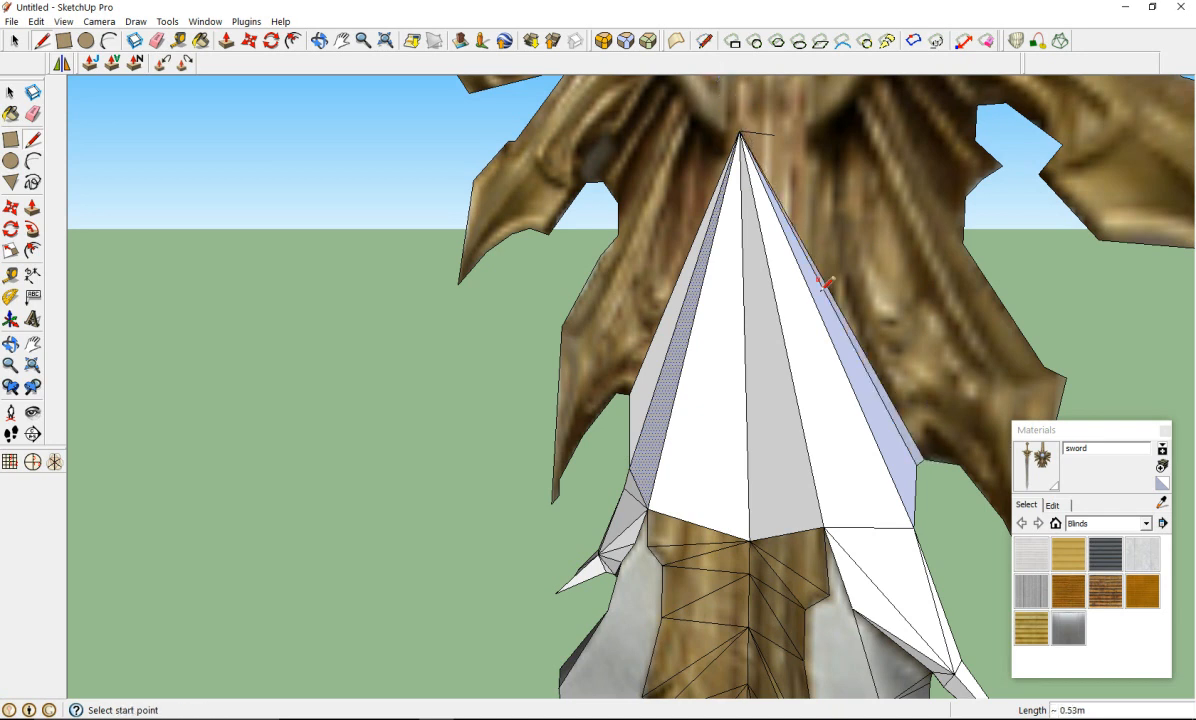
Step: Draw a ridge edge from the second-lowest right spike's outer outline to the central apex
scroll(868, 358, down, 5)
scroll(778, 245, up, 3)
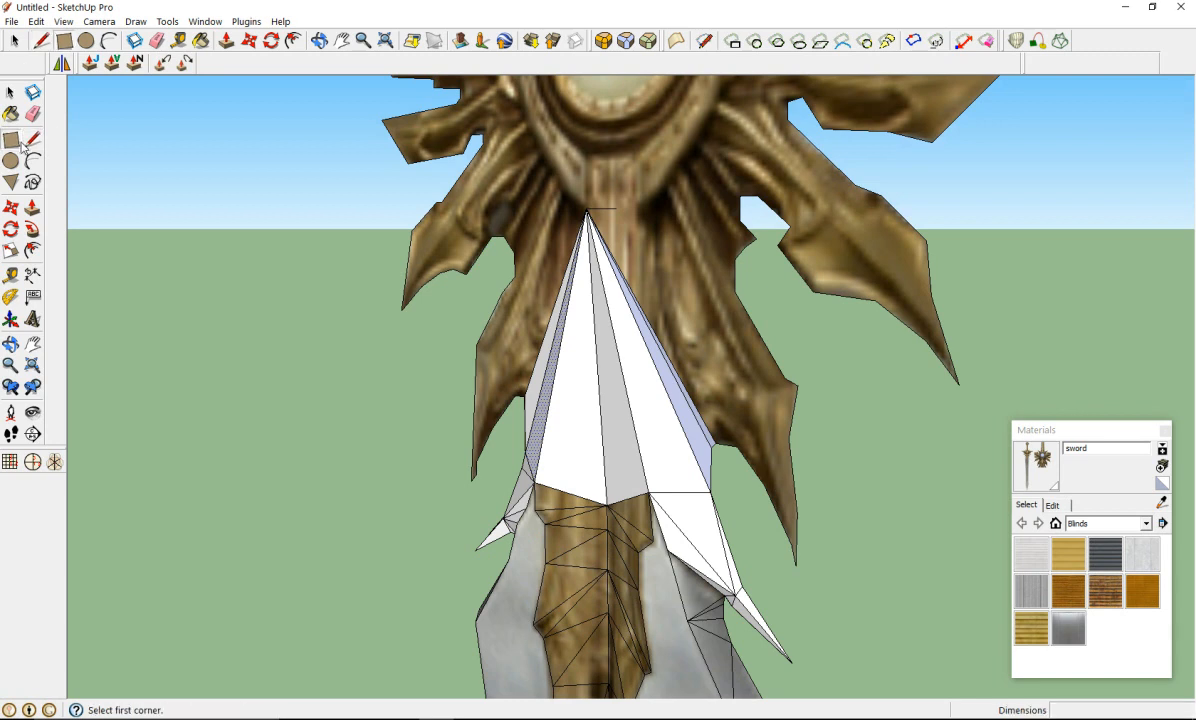
click(788, 436)
click(587, 208)
click(35, 147)
Step: Draw edges from the ridge's midpoint to the corners of the second-lowest right spike's inner outline, closing the narrow faces toward the tip
click(737, 446)
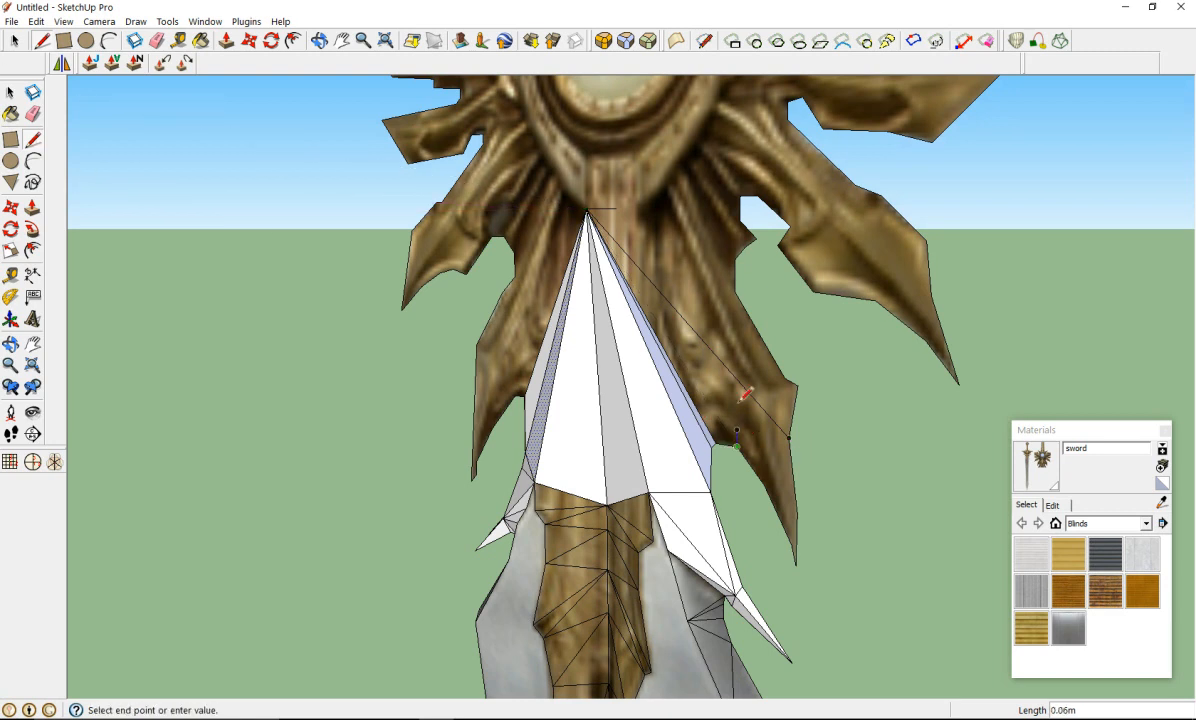
click(706, 344)
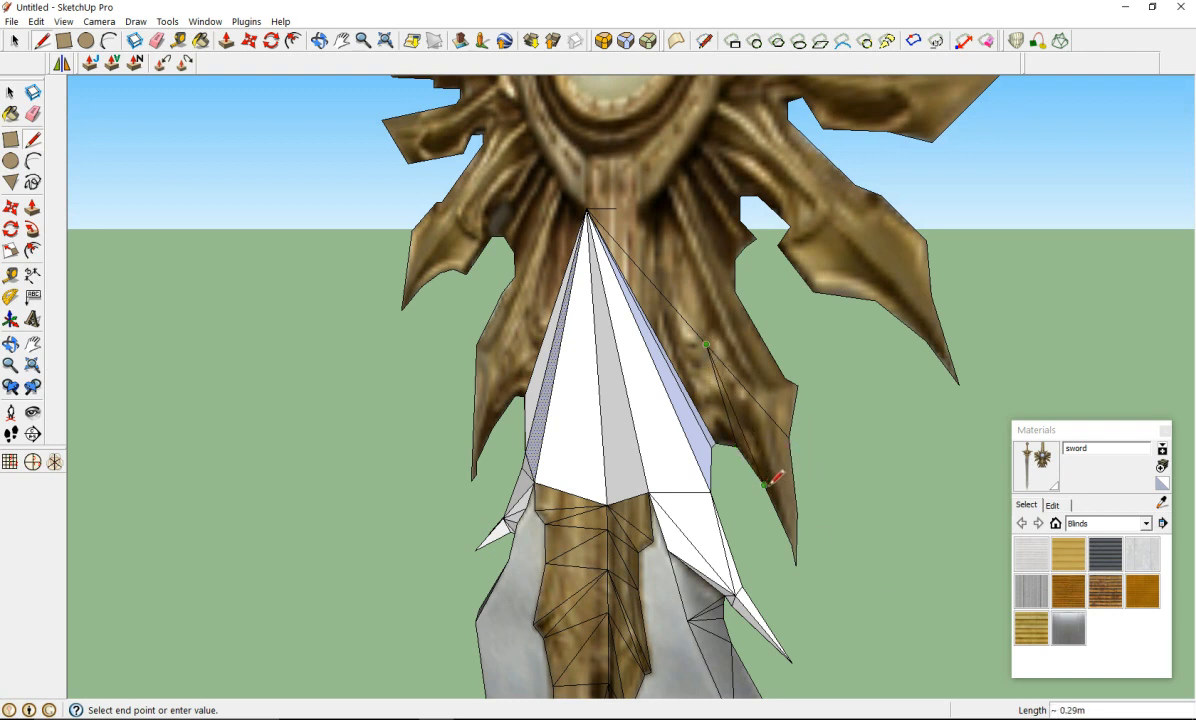
click(792, 436)
click(791, 543)
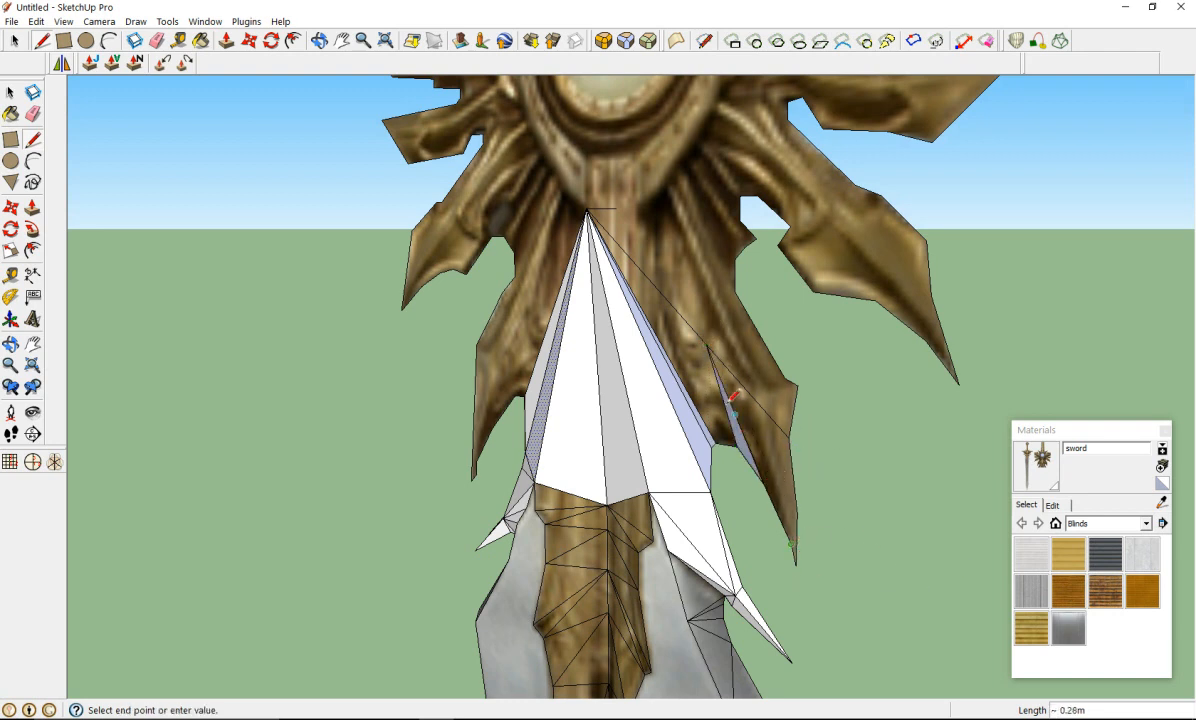
click(707, 343)
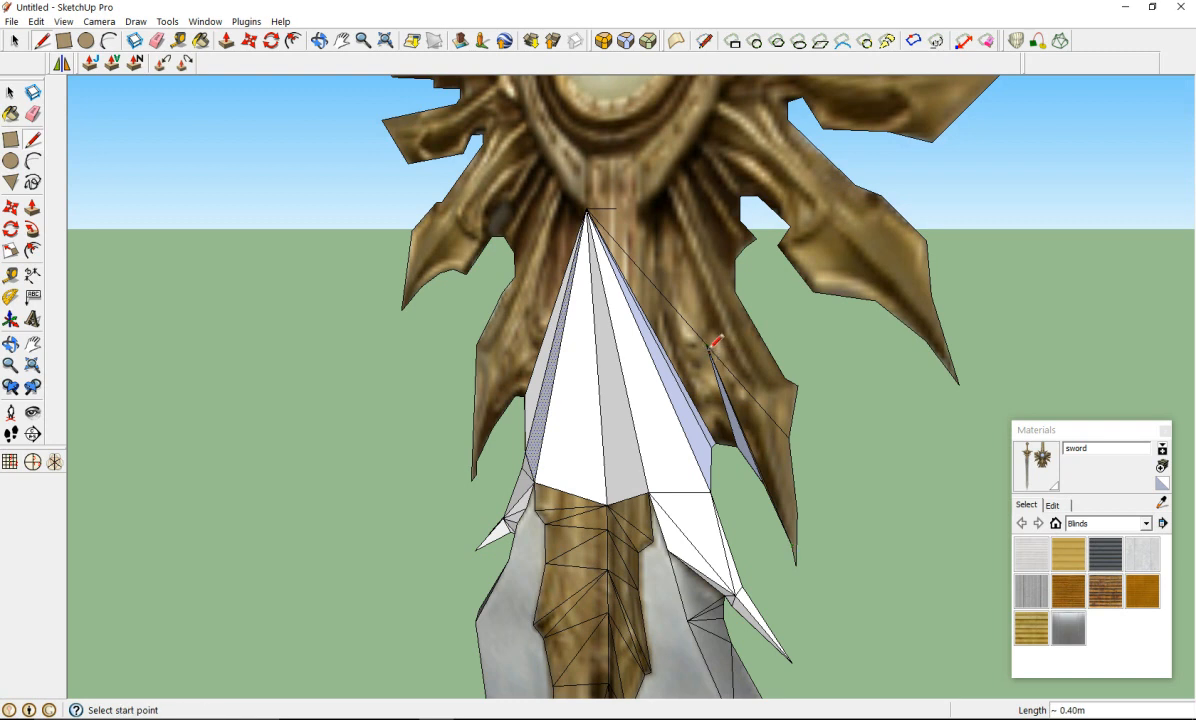
scroll(809, 526, up, 1)
middle_drag(865, 531, 1158, 484)
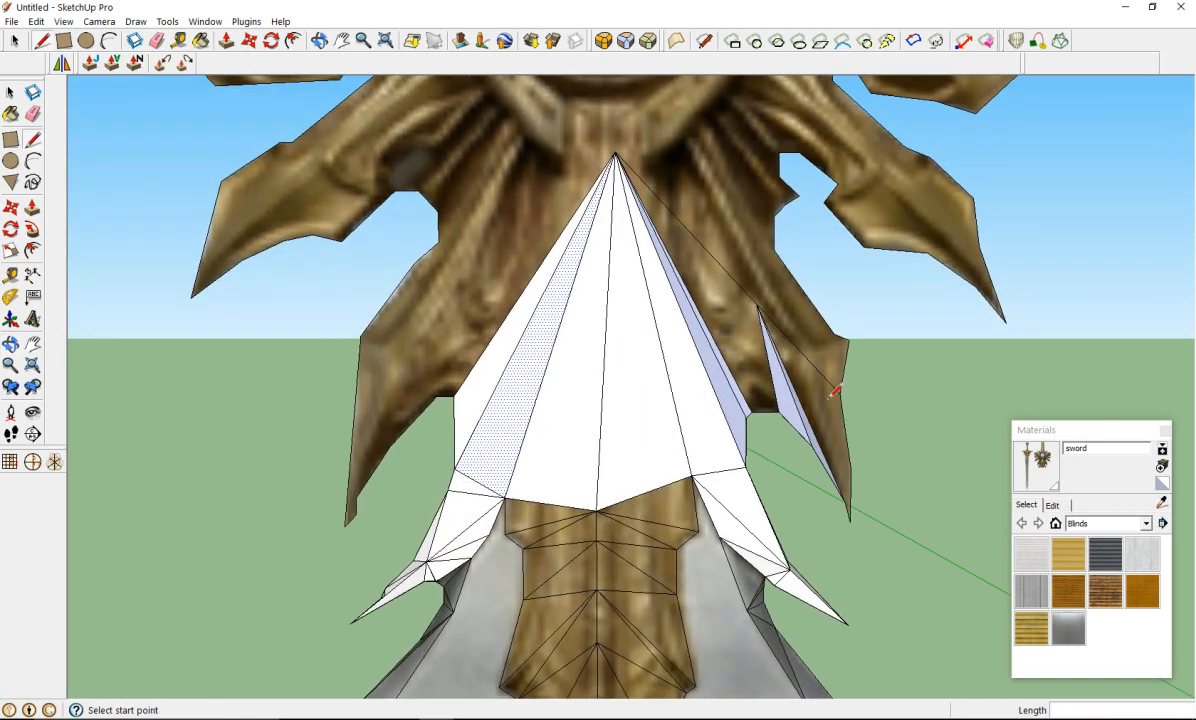
Step: Draw an edge between the ridge's outer part and the inner outline near the second-lowest right spike's tip, closing the adjoining face
click(850, 520)
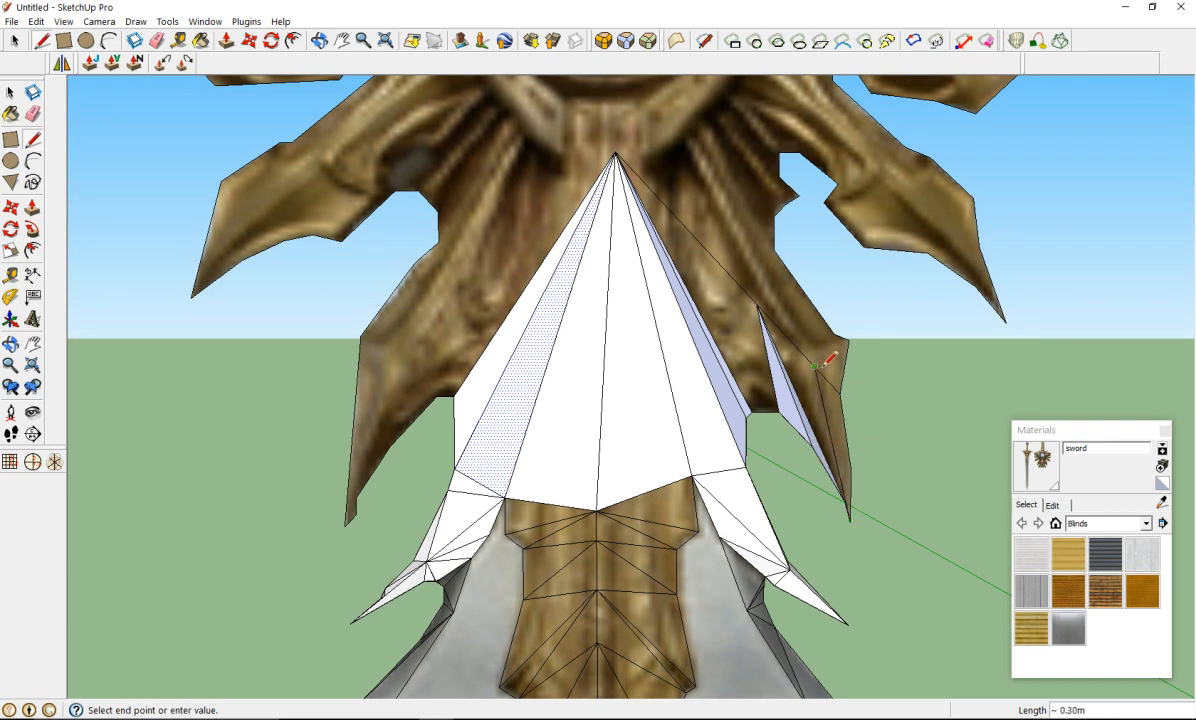
scroll(836, 486, up, 6)
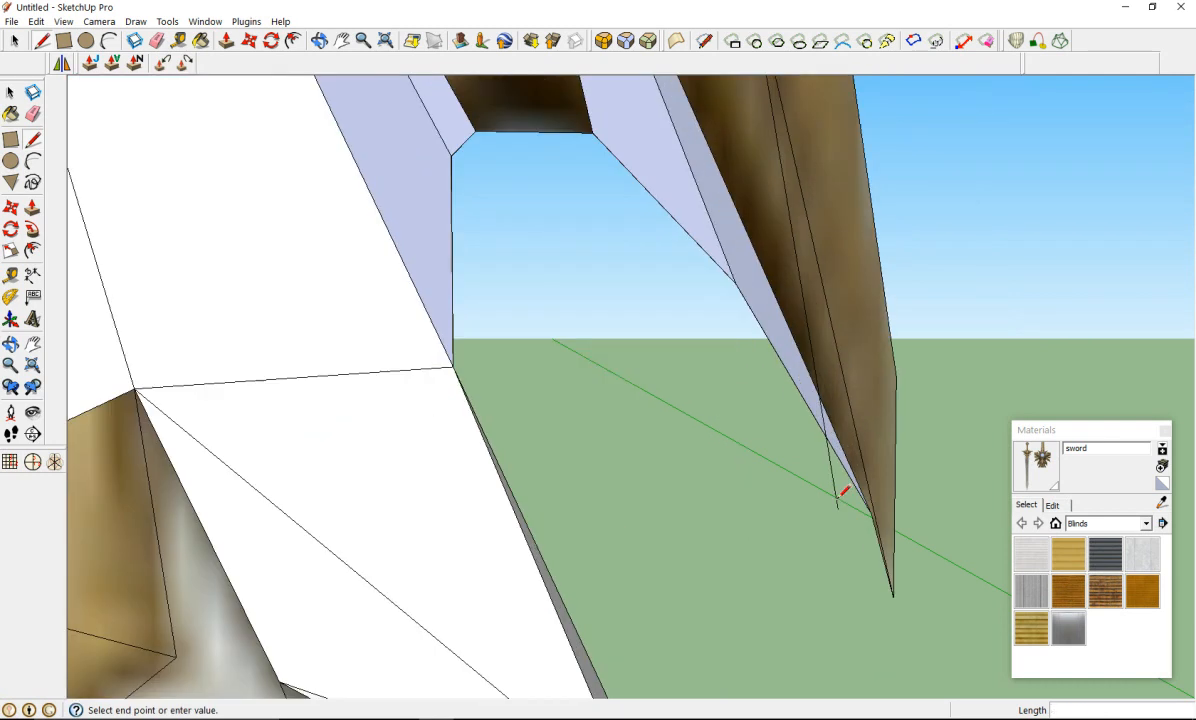
scroll(903, 495, down, 4)
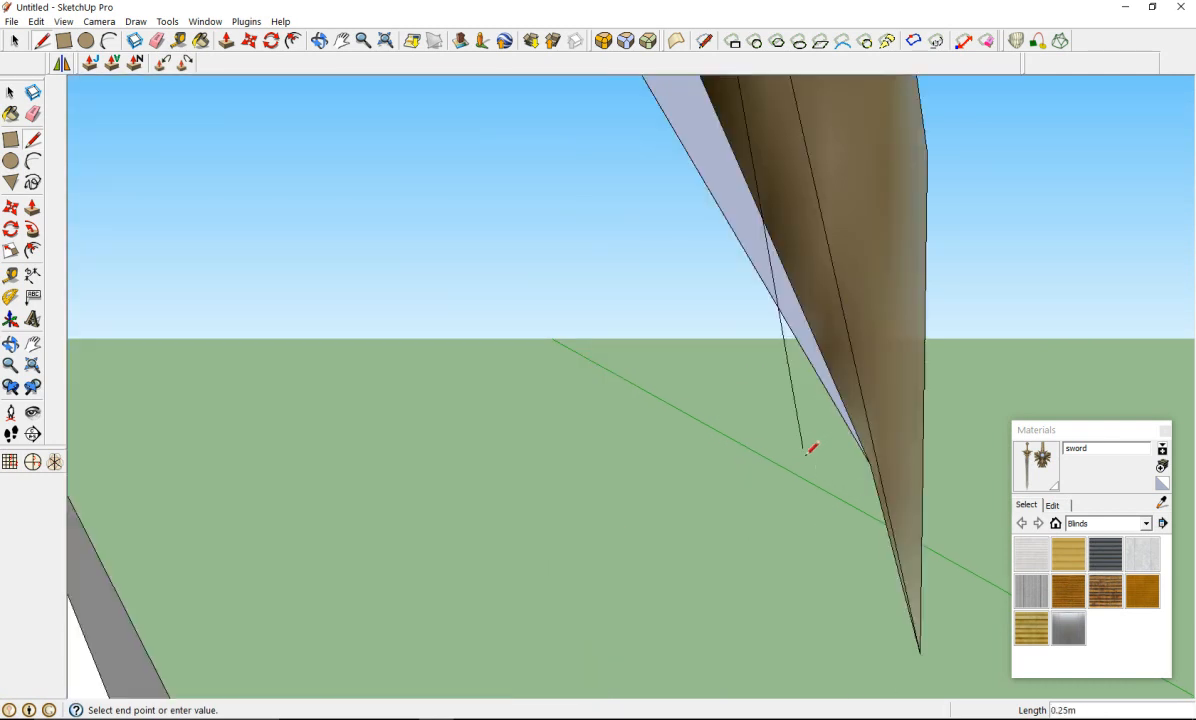
click(877, 451)
scroll(877, 451, down, 5)
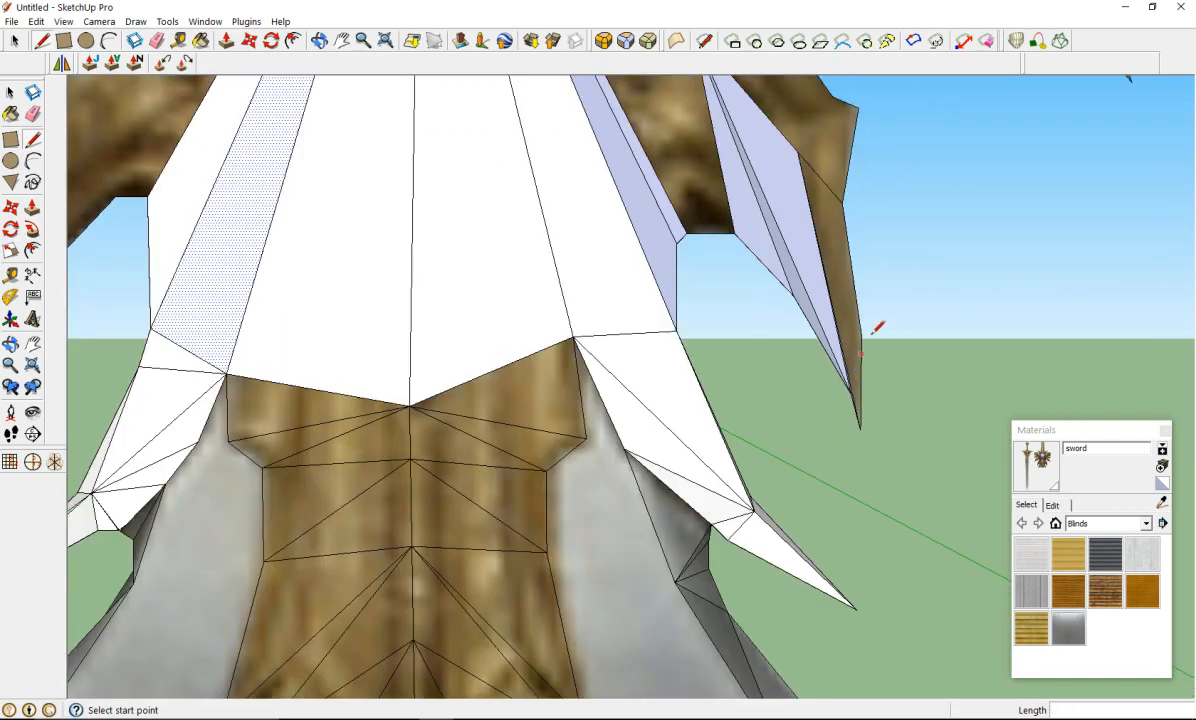
Step: Draw an edge from the second-lowest right spike's outer outline corner to the ridge, closing the outer tip faces
click(867, 327)
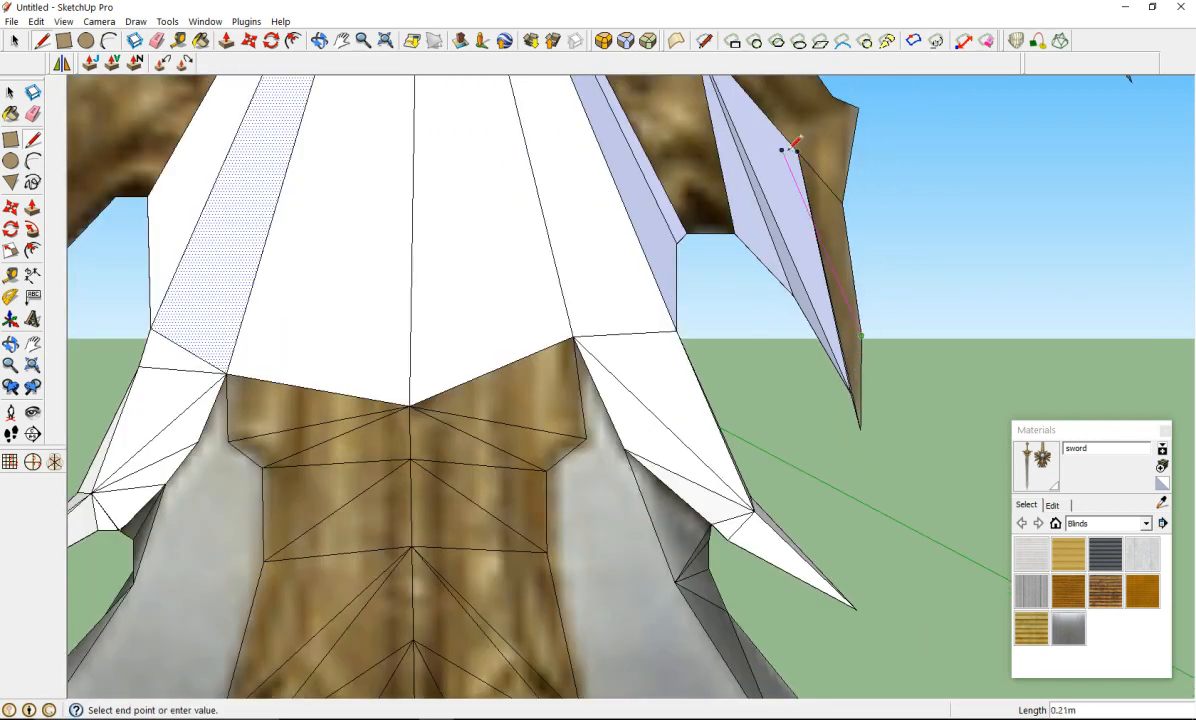
click(821, 180)
scroll(726, 93, down, 6)
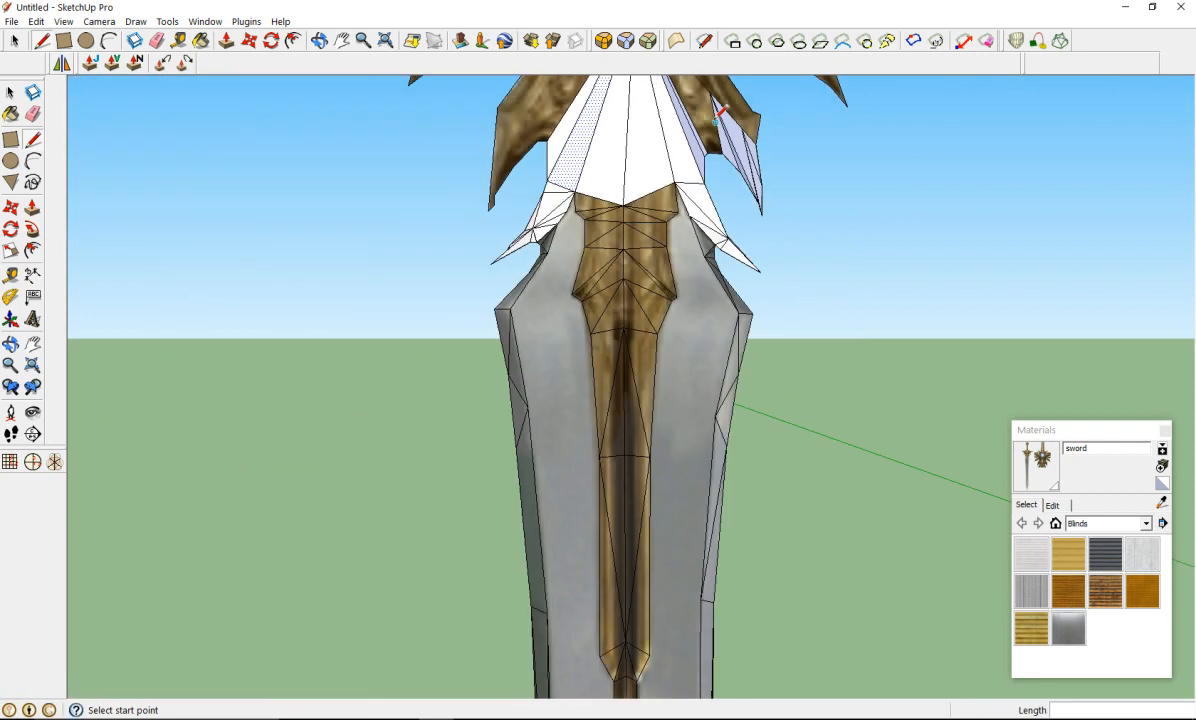
Step: Draw an edge from the second-lowest right spike's ridge midpoint to the notch corner below, closing the large faces between ridge and notch
scroll(725, 90, down, 8)
scroll(705, 200, up, 10)
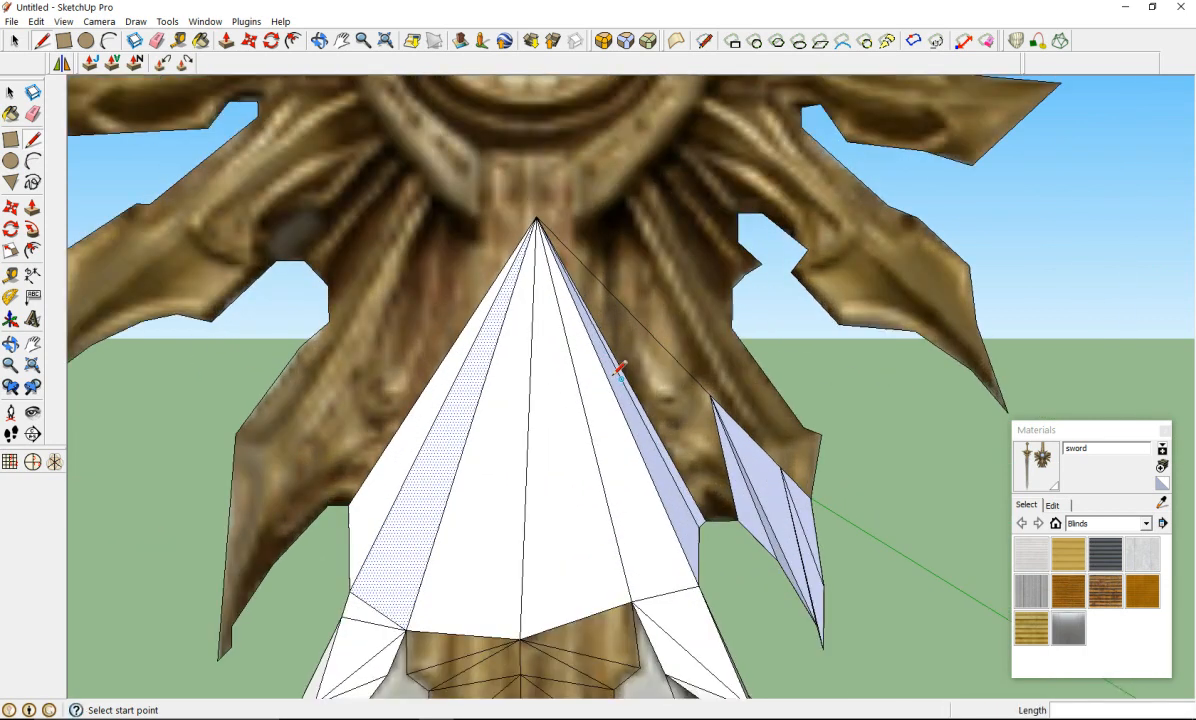
scroll(618, 370, up, 1)
click(720, 398)
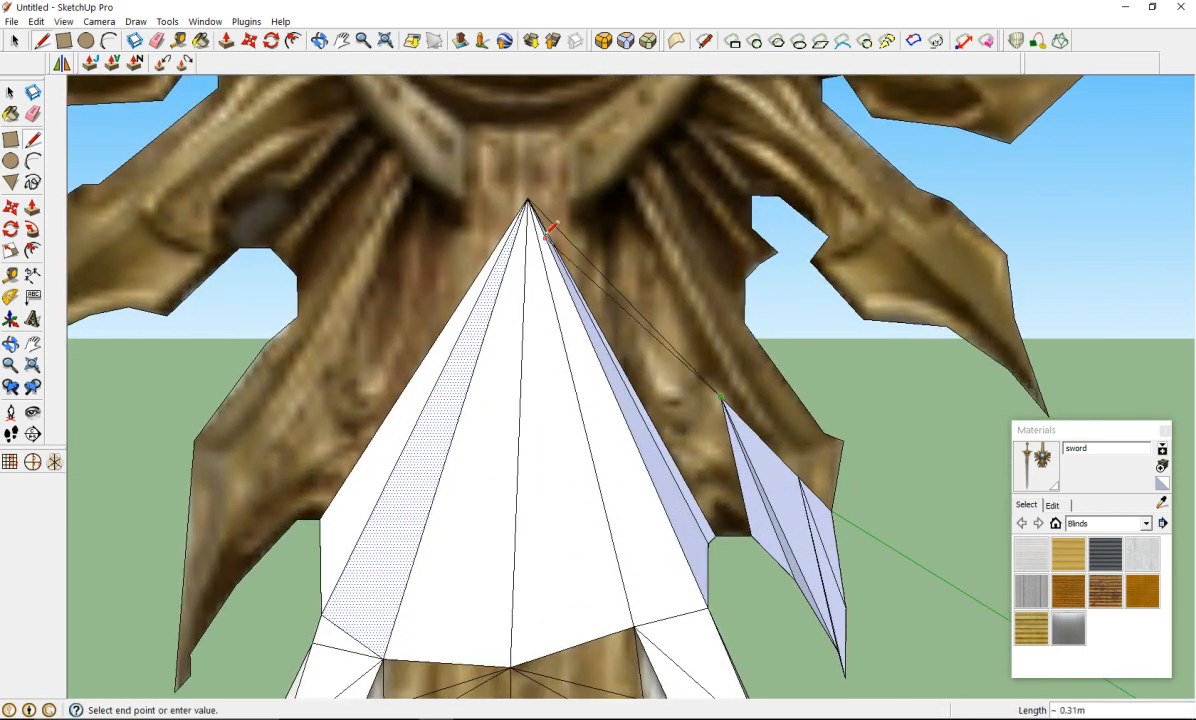
click(716, 535)
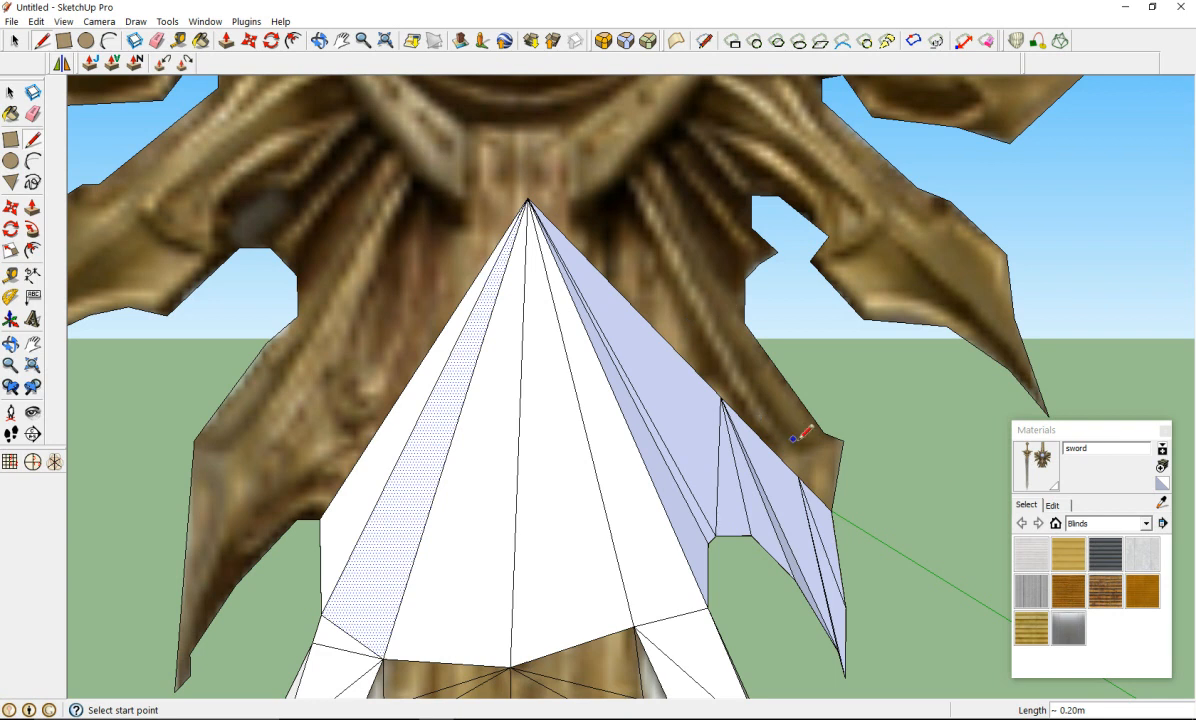
Step: Draw an edge from the second-lowest right spike's upper outline to the apex, and another from its outer corner to the ridge midpoint
click(824, 431)
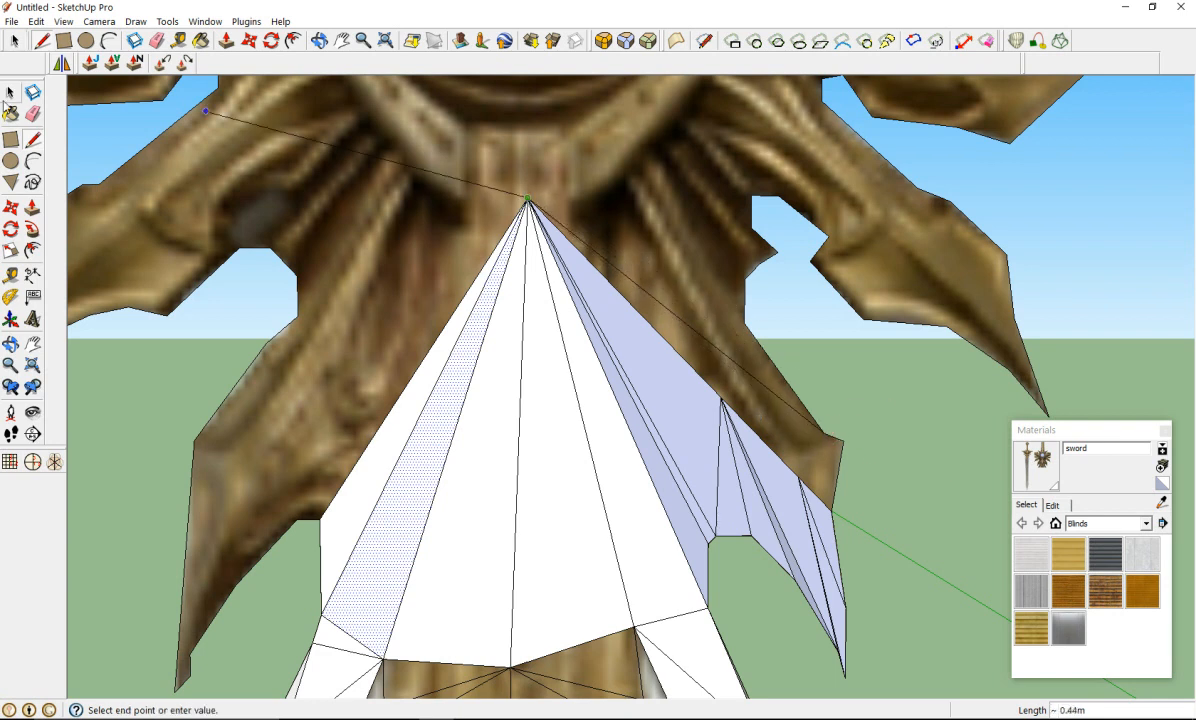
key(Escape)
click(844, 438)
click(722, 400)
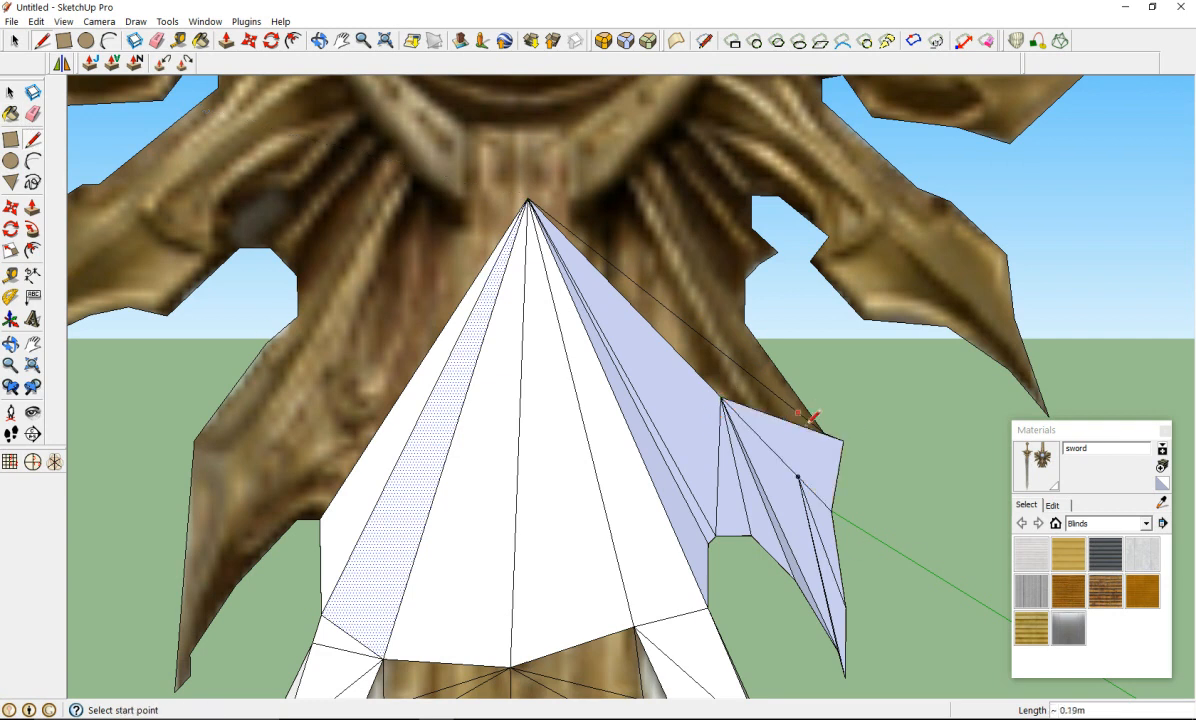
Step: Draw an edge from the outline point beside the second-lowest right spike's outer corner to the ridge midpoint, closing the remaining upper faces
scroll(816, 430, up, 3)
middle_drag(830, 420, 858, 562)
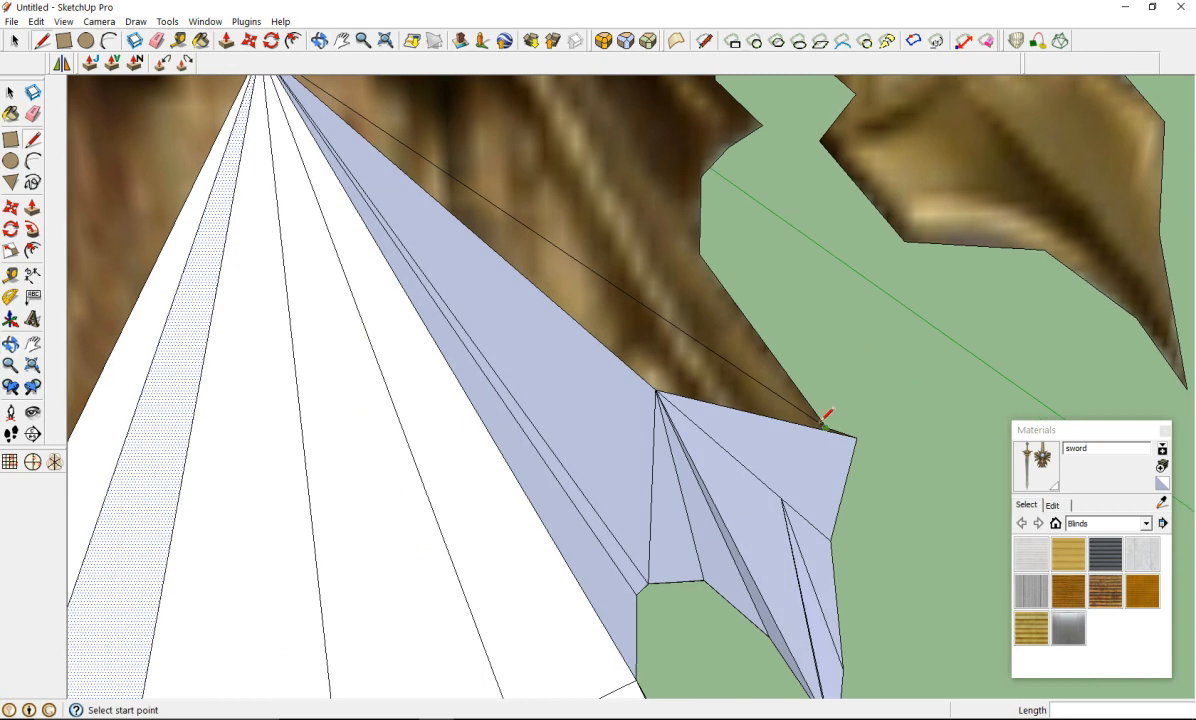
click(825, 423)
click(653, 386)
Step: Reverse the long narrow face bordering the central white faces on the right side
scroll(657, 360, down, 4)
mouse_move(657, 347)
middle_down()
mouse_move(603, 406)
mouse_move(203, 278)
mouse_move(232, 22)
mouse_move(782, 197)
mouse_move(881, 550)
mouse_move(437, 295)
mouse_move(739, 355)
middle_up()
scroll(577, 452, up, 3)
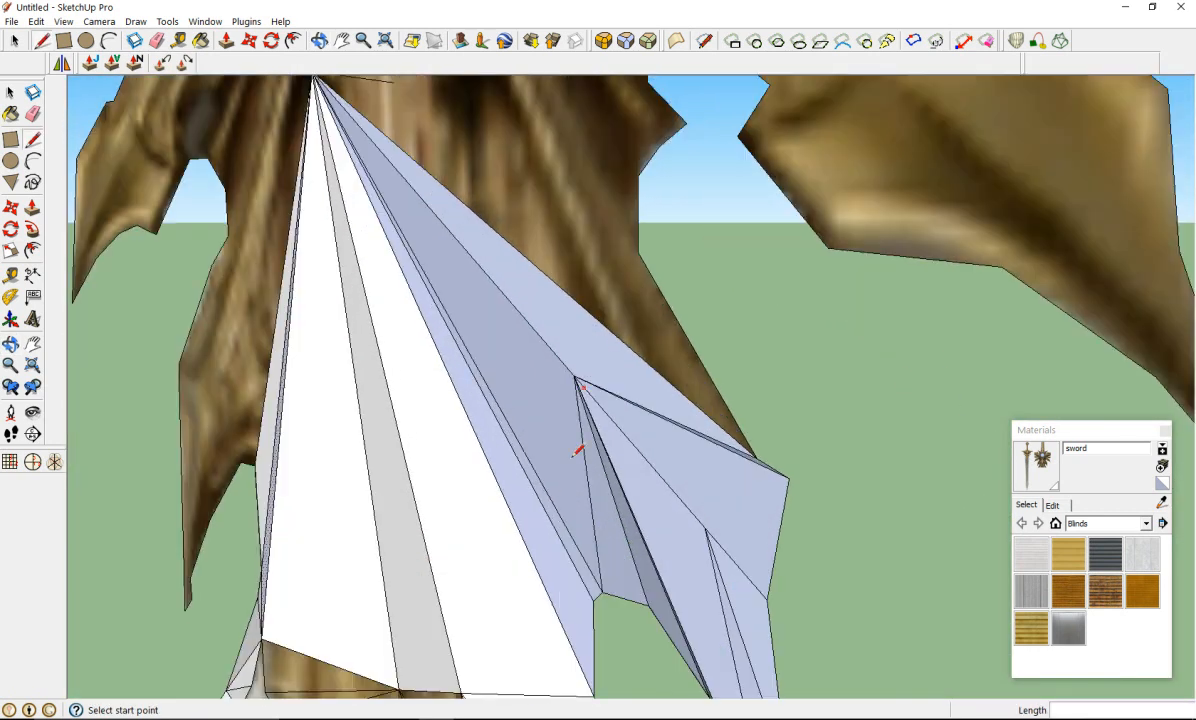
right_click(535, 512)
click(580, 389)
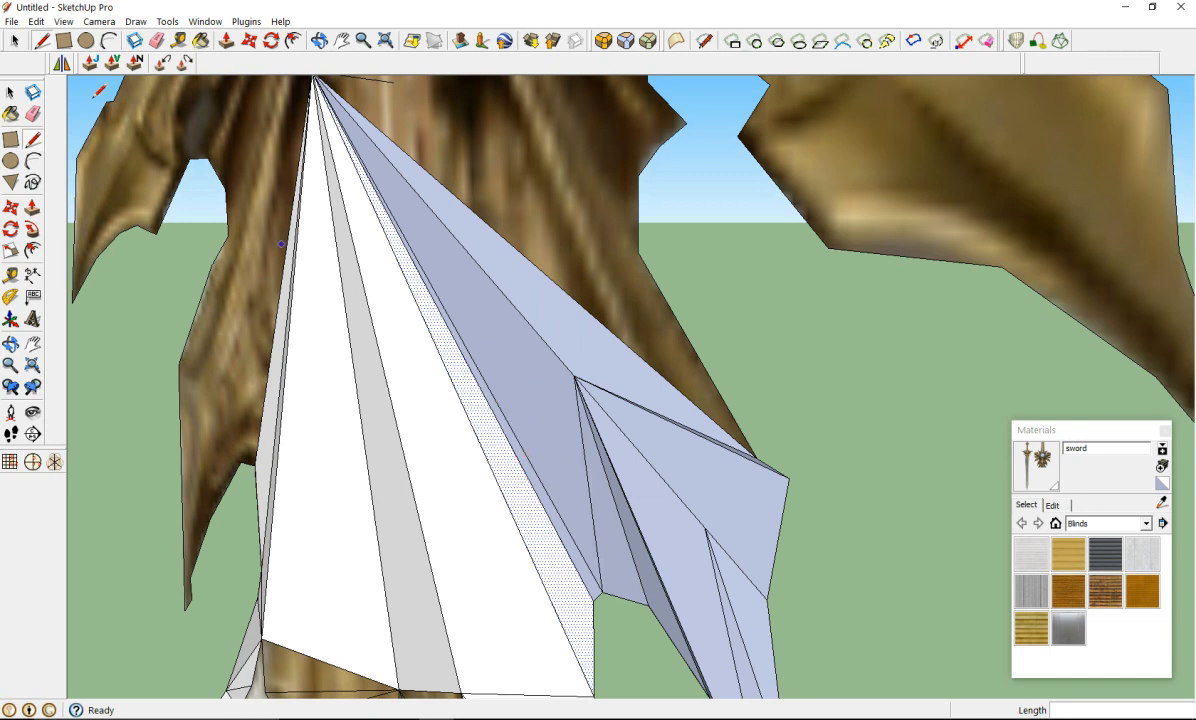
click(10, 92)
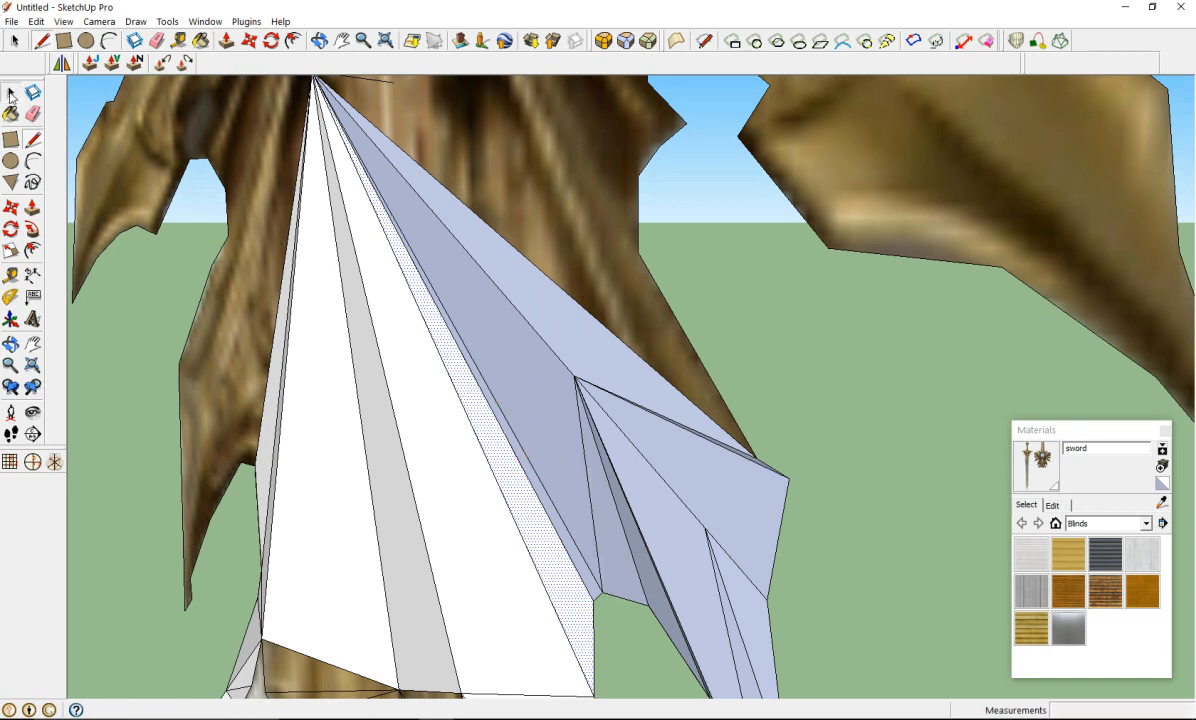
Step: Select the faces of the second-lowest right spike and the strips running up to its apex, and reverse them together
shift+click(513, 436)
shift+click(530, 410)
shift+click(517, 442)
shift+click(548, 326)
shift+click(665, 416)
shift+click(686, 491)
shift+click(704, 555)
shift+click(723, 575)
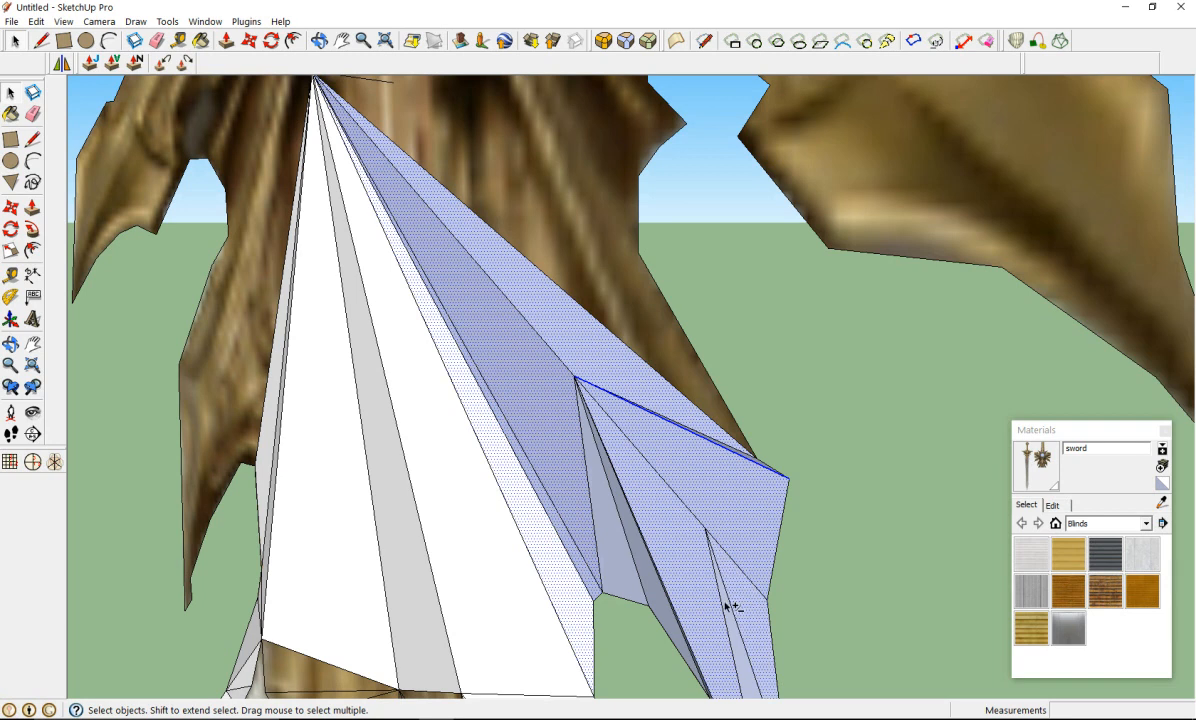
shift+click(638, 561)
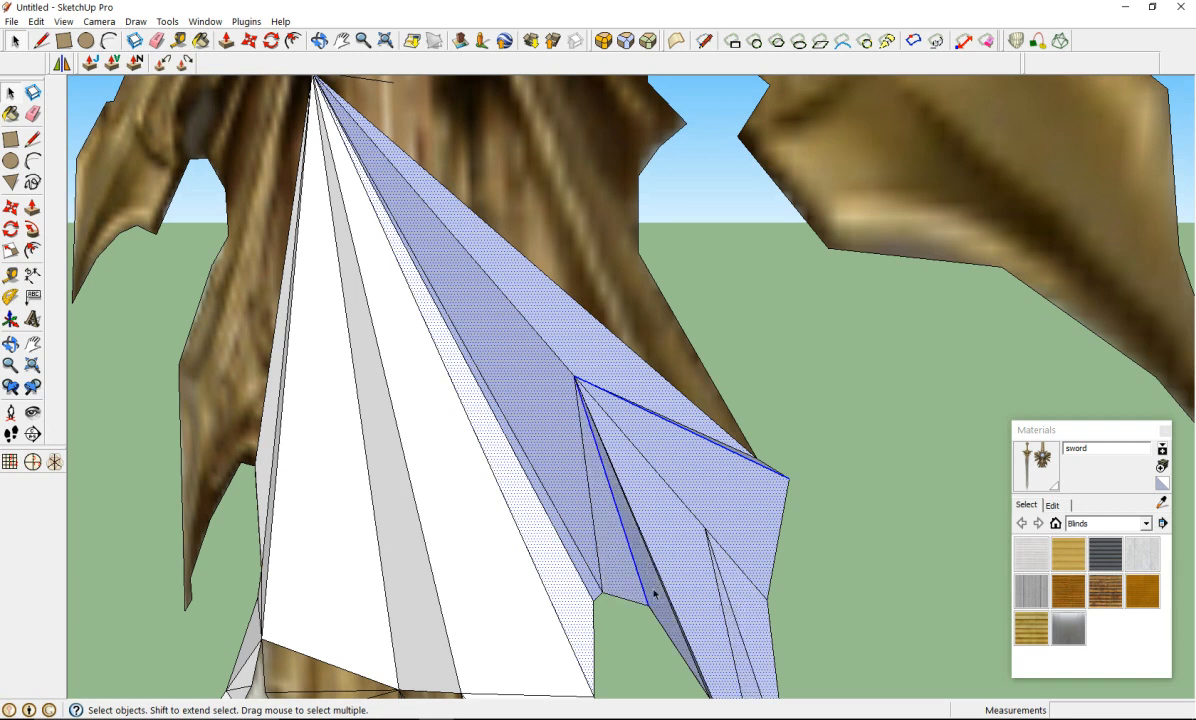
scroll(649, 566, up, 2)
scroll(660, 613, up, 2)
shift+click(691, 590)
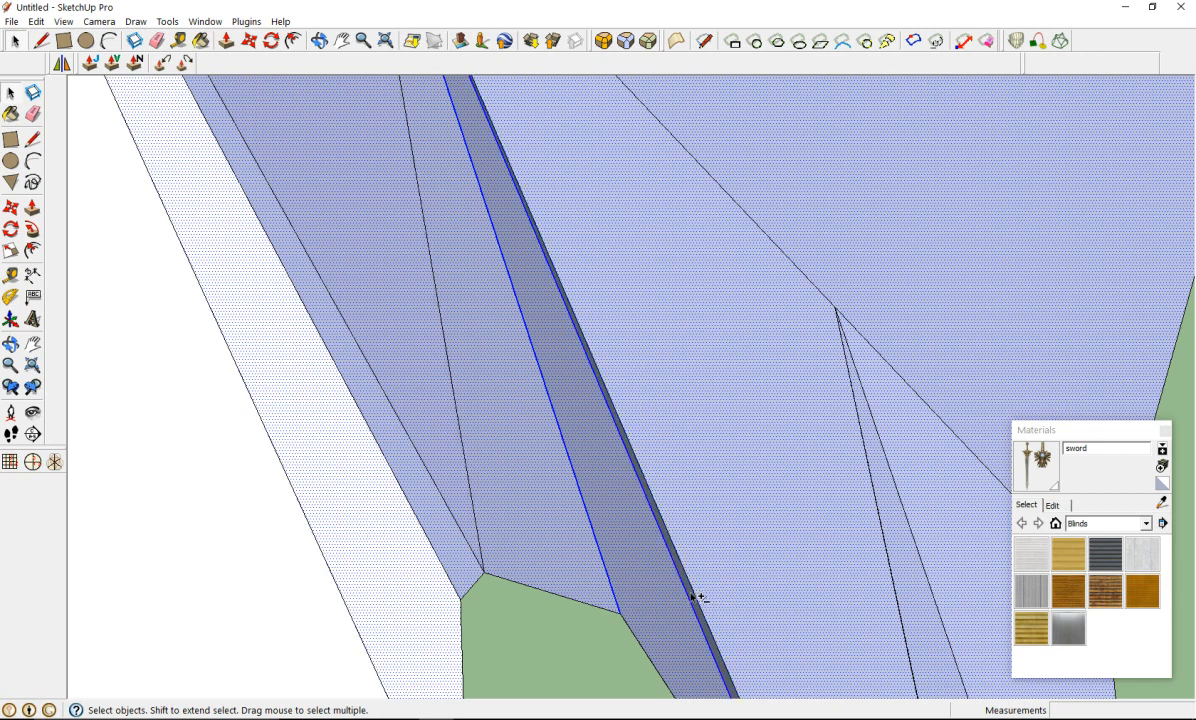
shift+click(697, 603)
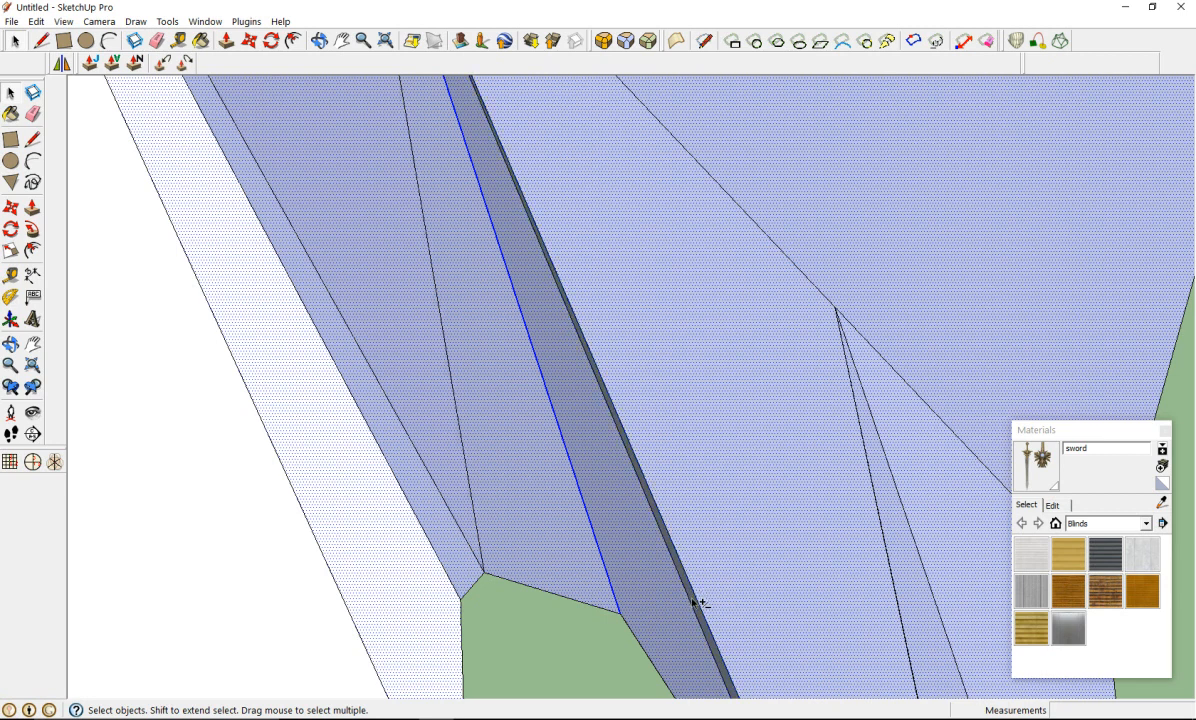
scroll(693, 601, up, 2)
scroll(697, 598, down, 6)
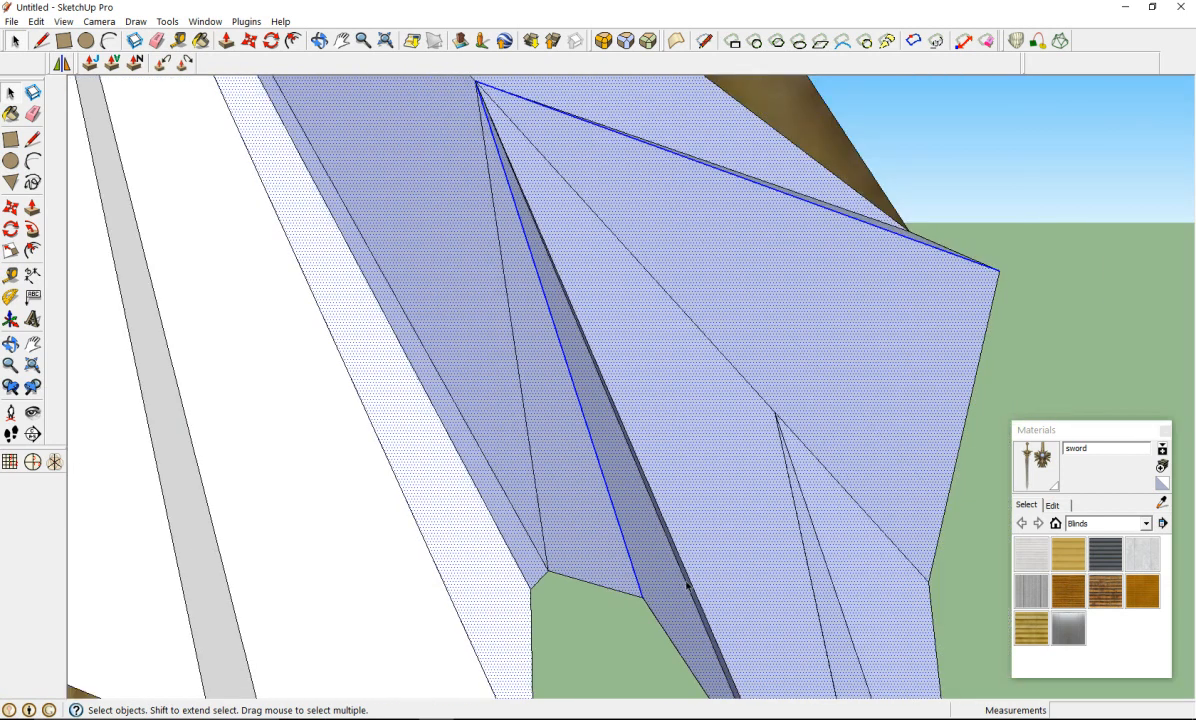
scroll(717, 573, up, 3)
scroll(717, 573, up, 5)
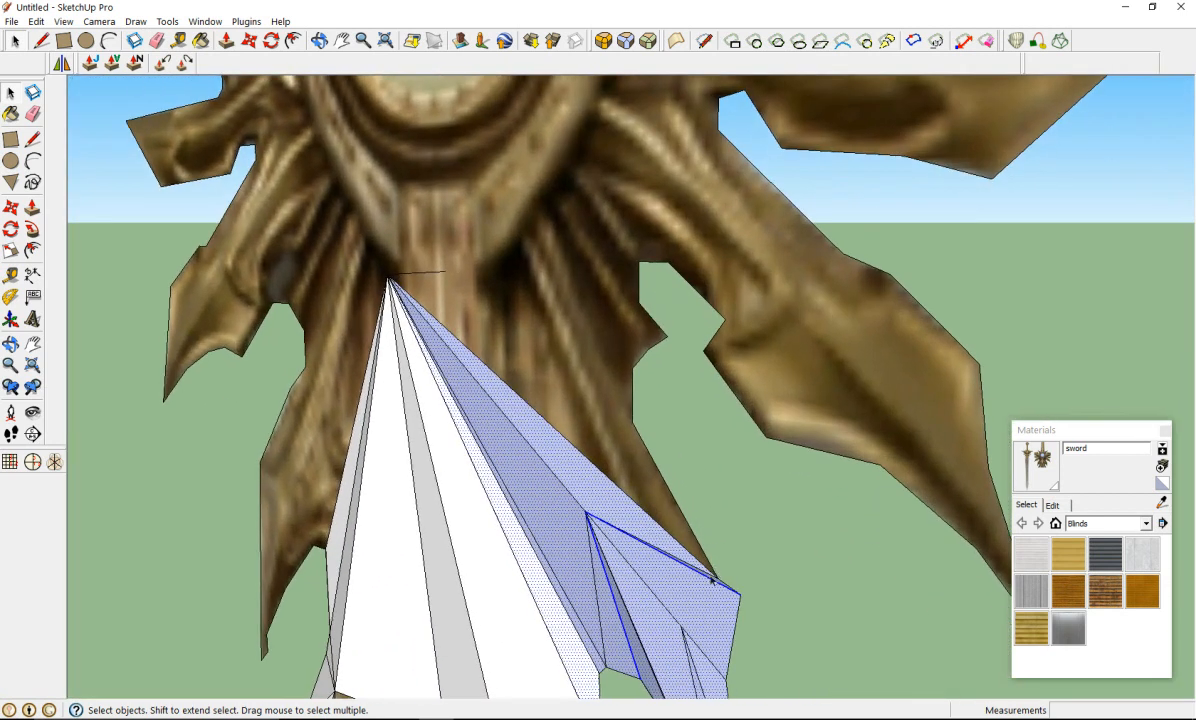
scroll(722, 575, down, 6)
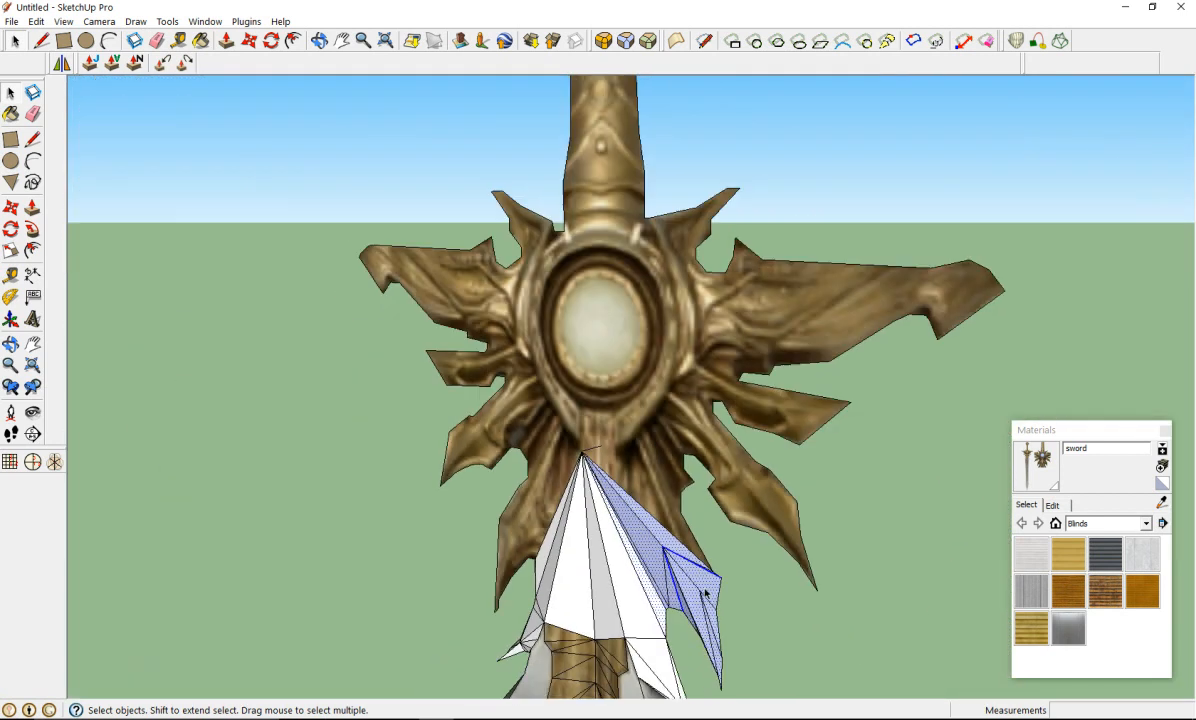
scroll(690, 575, up, 3)
scroll(708, 575, up, 3)
middle_drag(651, 523, 833, 454)
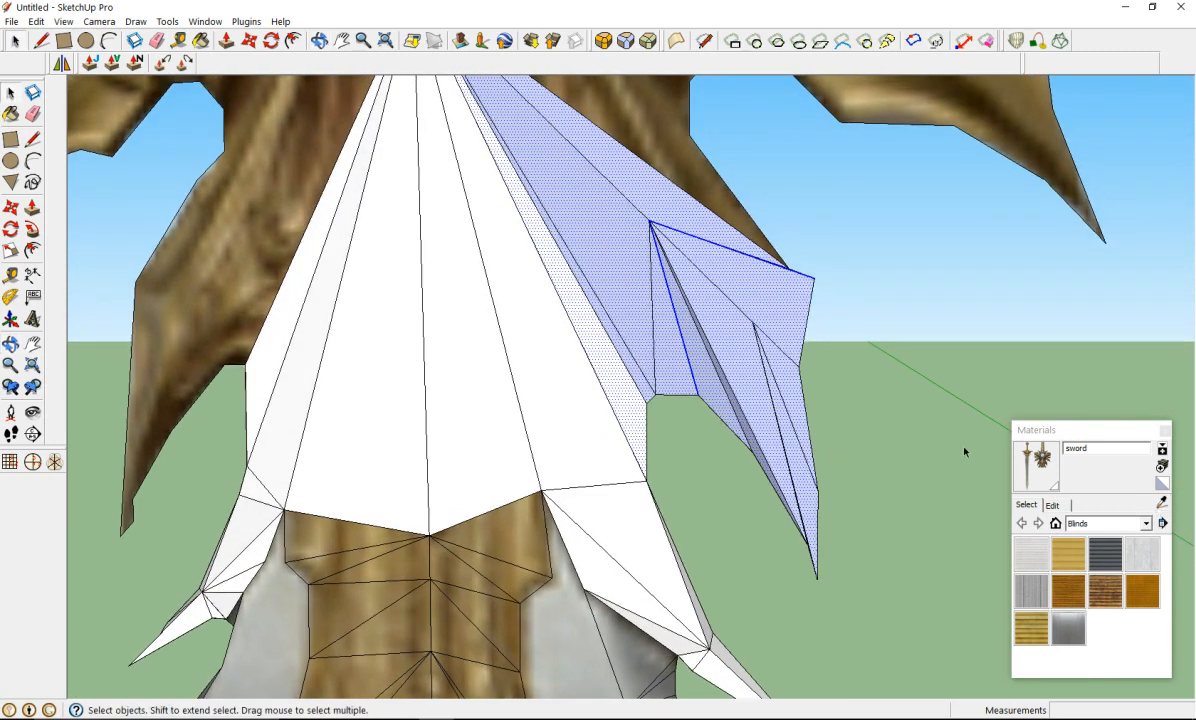
click(1045, 471)
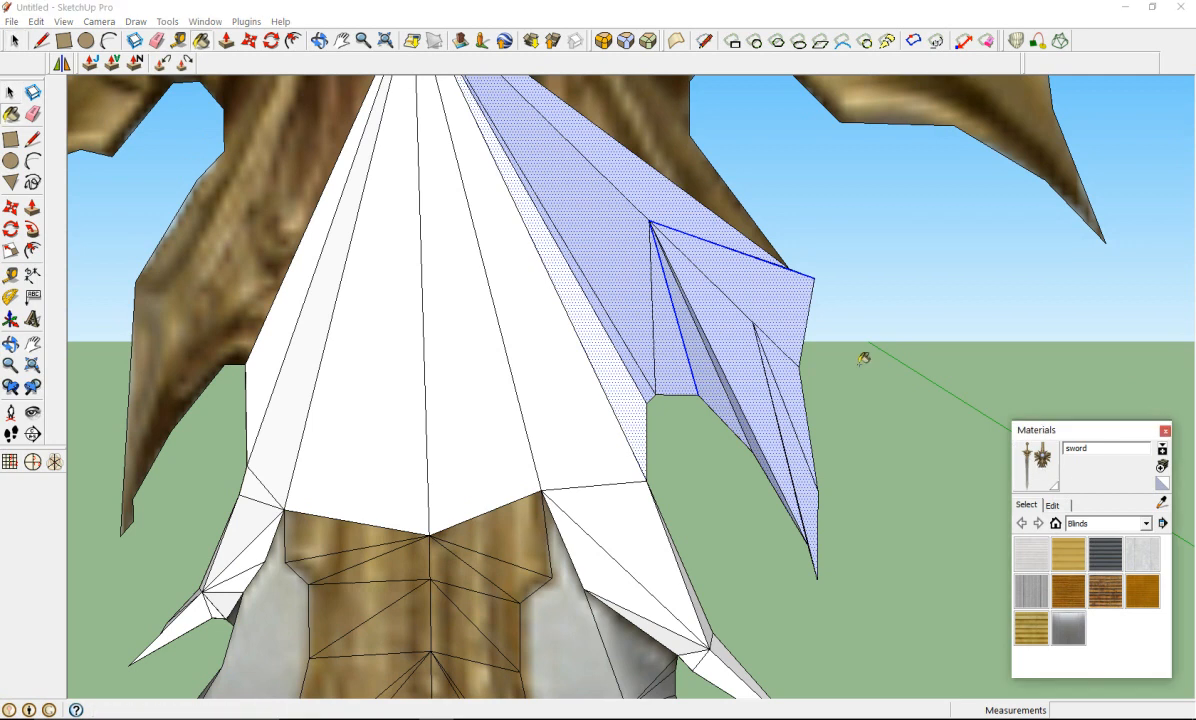
right_click(621, 275)
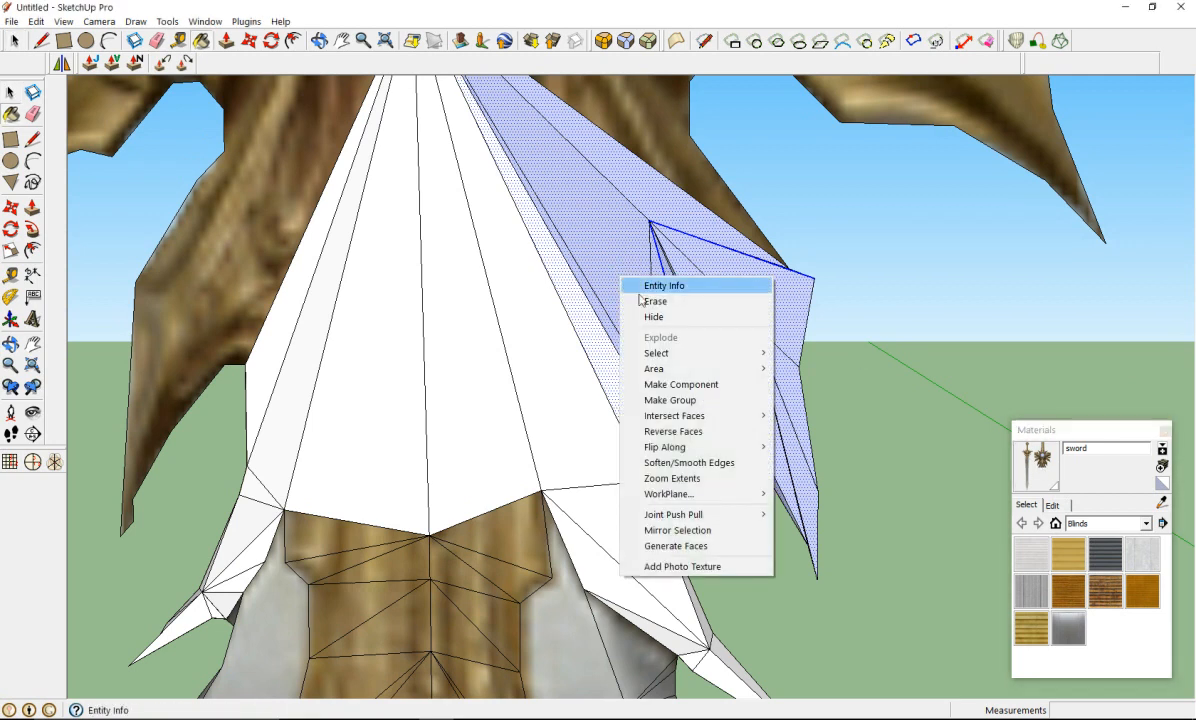
click(674, 432)
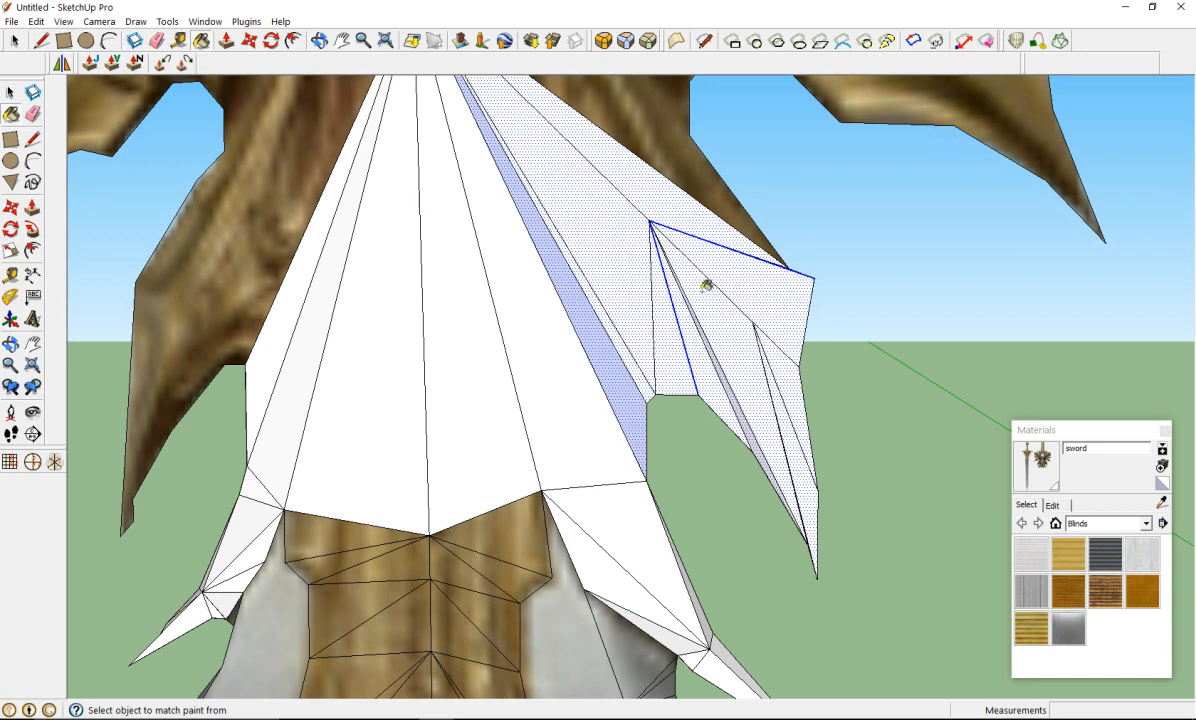
right_click(592, 334)
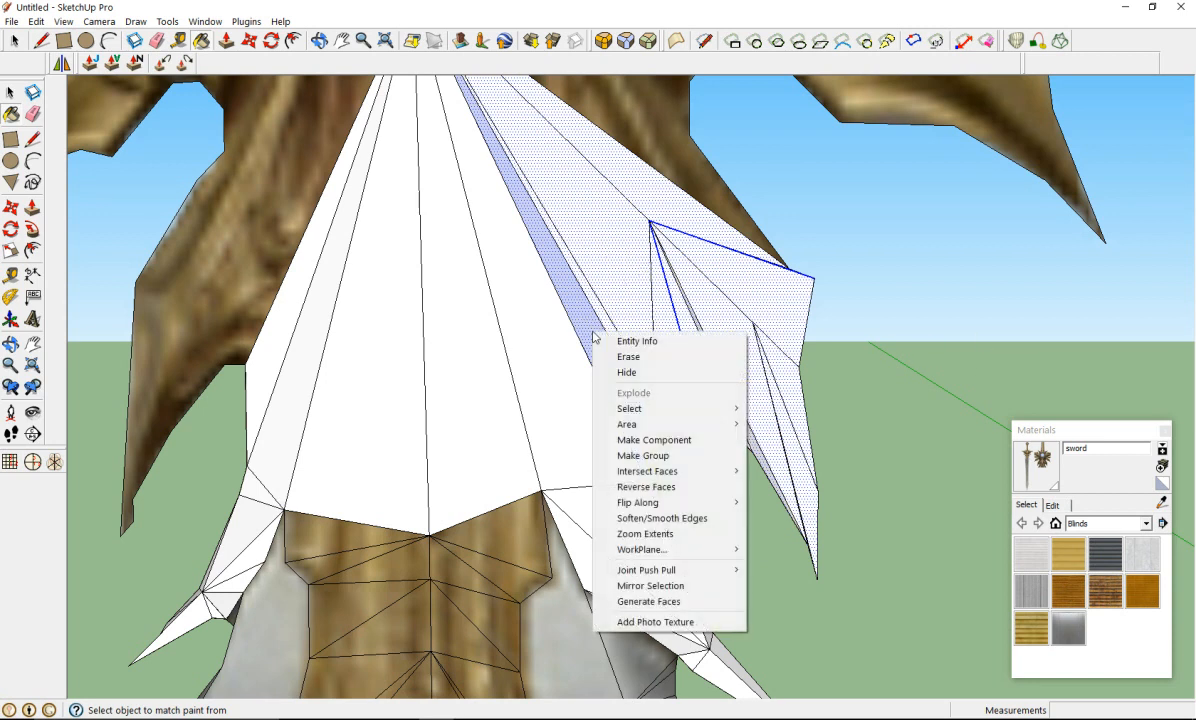
click(587, 309)
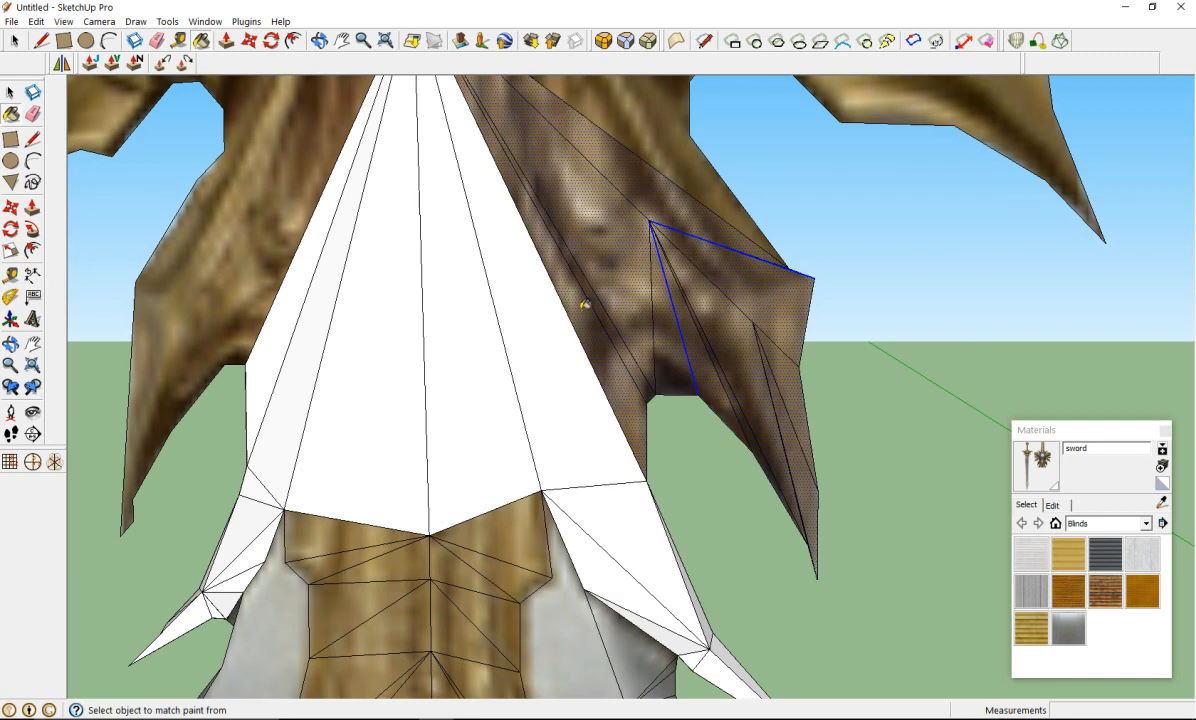
key(ctrl+z)
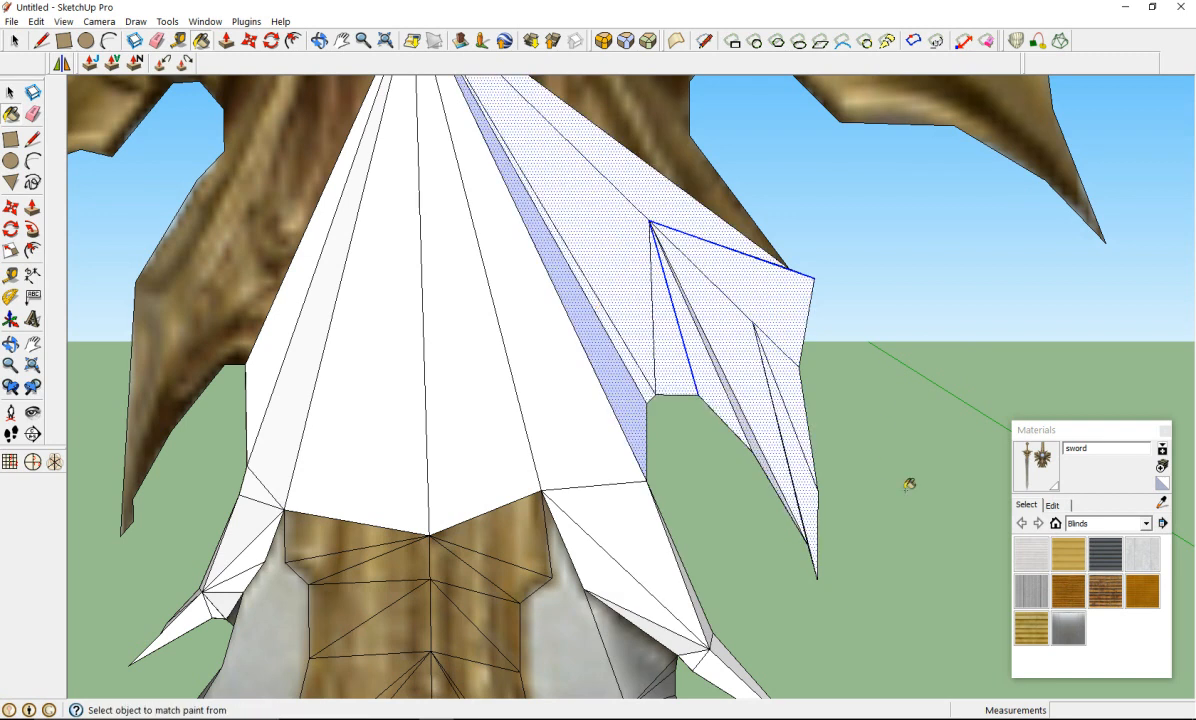
Step: Reverse only the long narrow face bordering the central white faces on the right side
key(space)
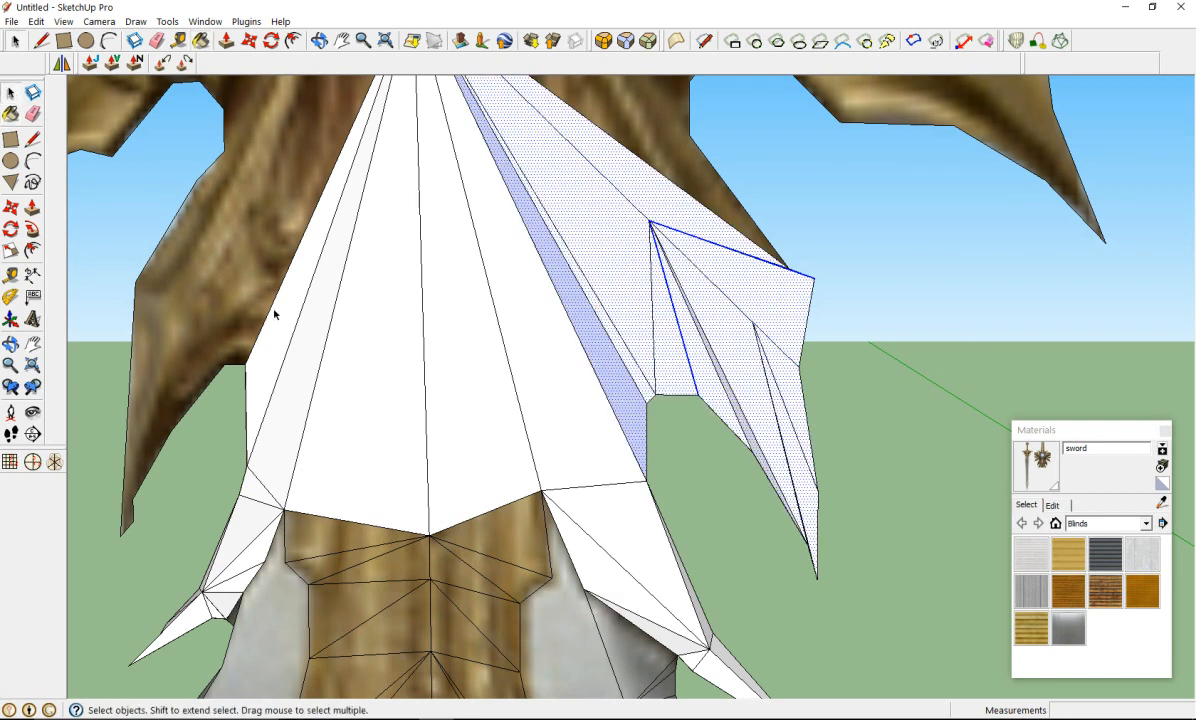
click(908, 532)
right_click(603, 370)
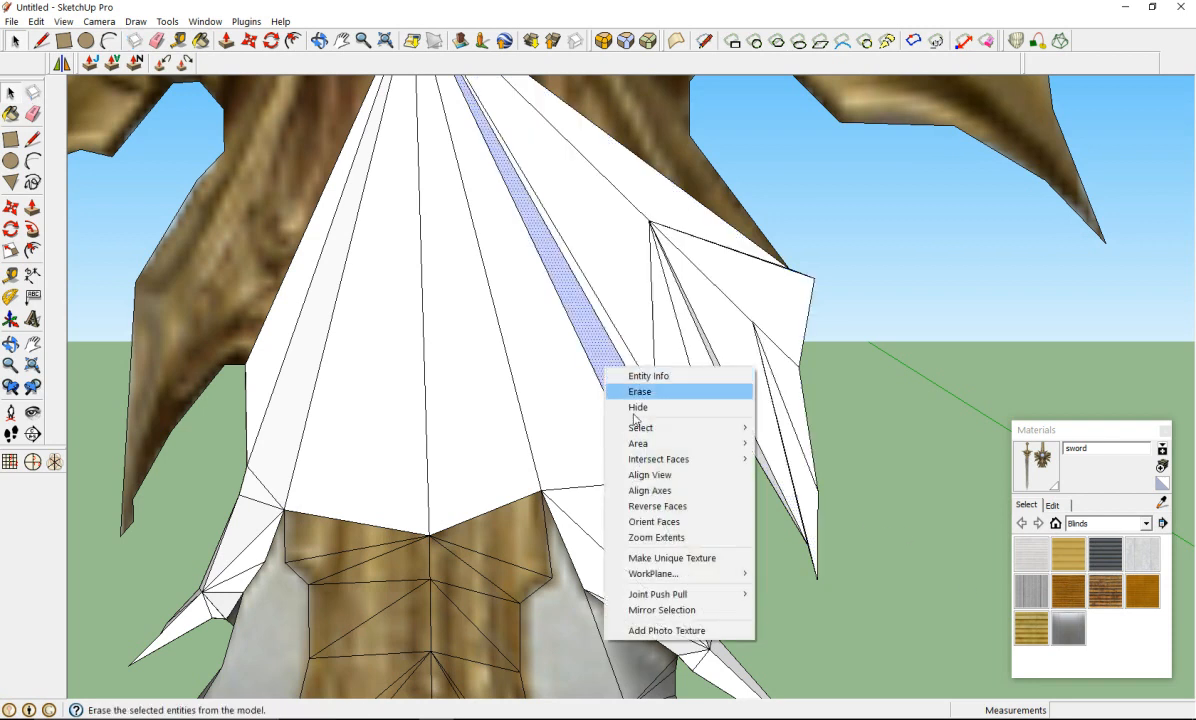
click(642, 504)
Step: Paint the upper and inner faces of the second-lowest right spike with the sword material
click(1057, 476)
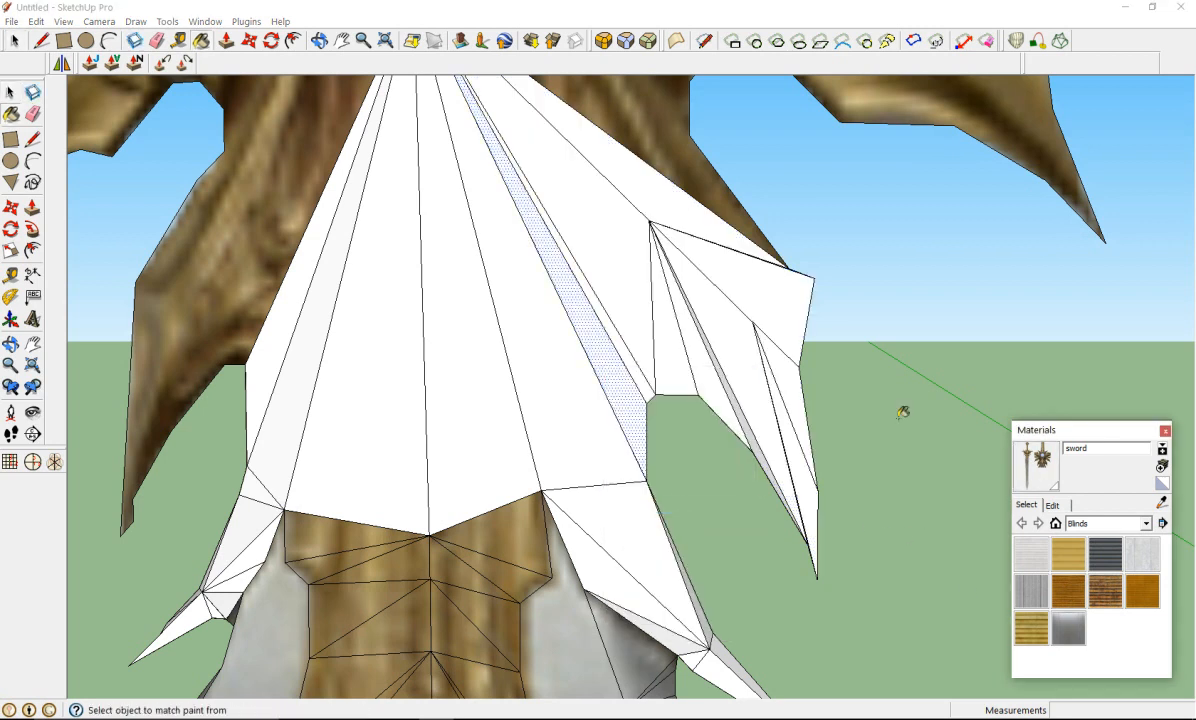
click(716, 233)
click(709, 217)
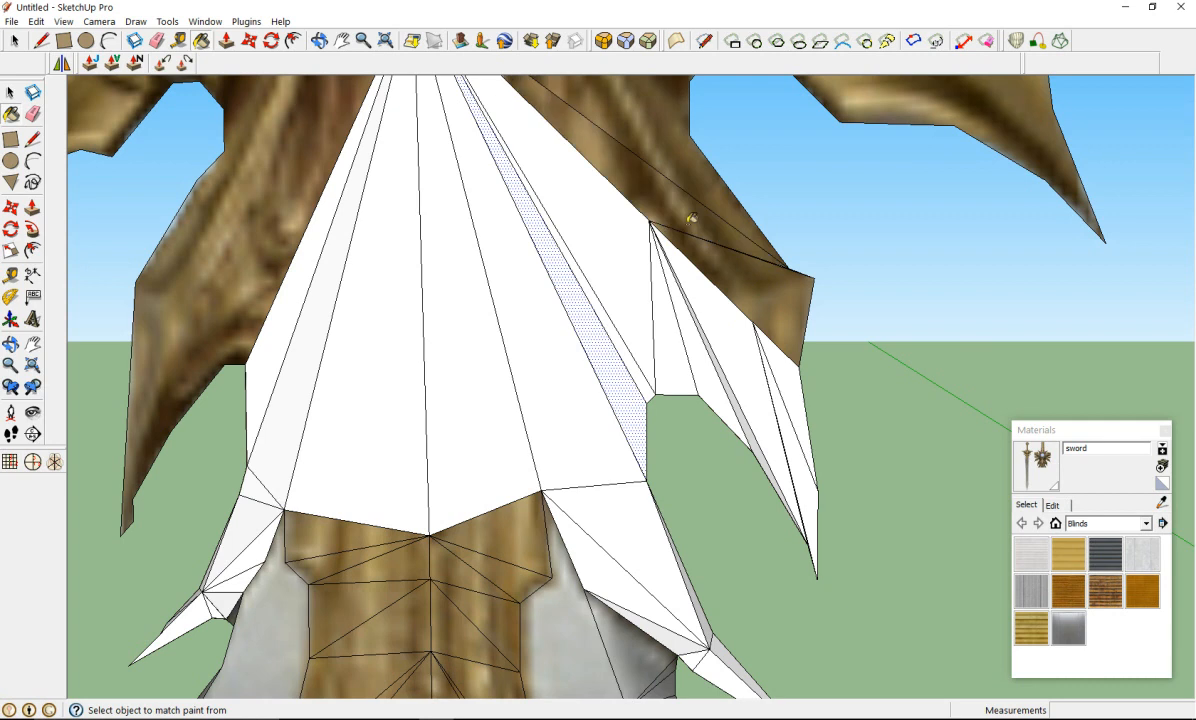
click(597, 225)
click(659, 268)
click(683, 278)
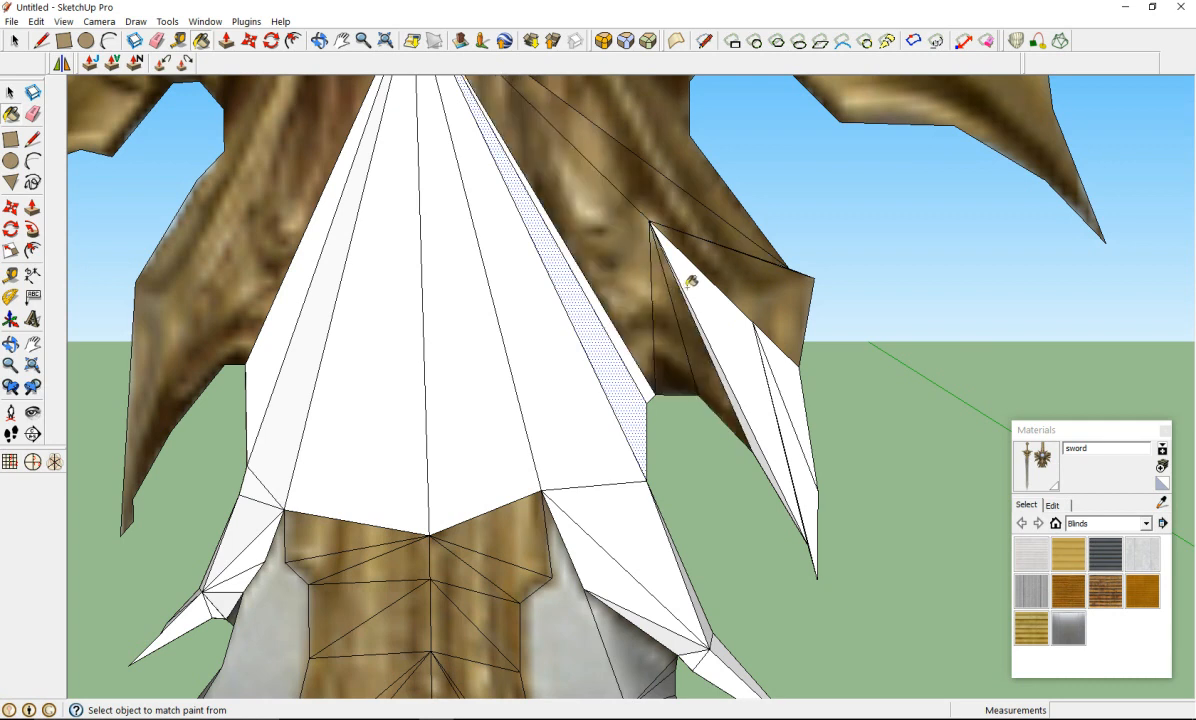
Step: Paint the second-lowest right spike's remaining lower faces and the narrow strips beside the central faces with the sword material
click(690, 284)
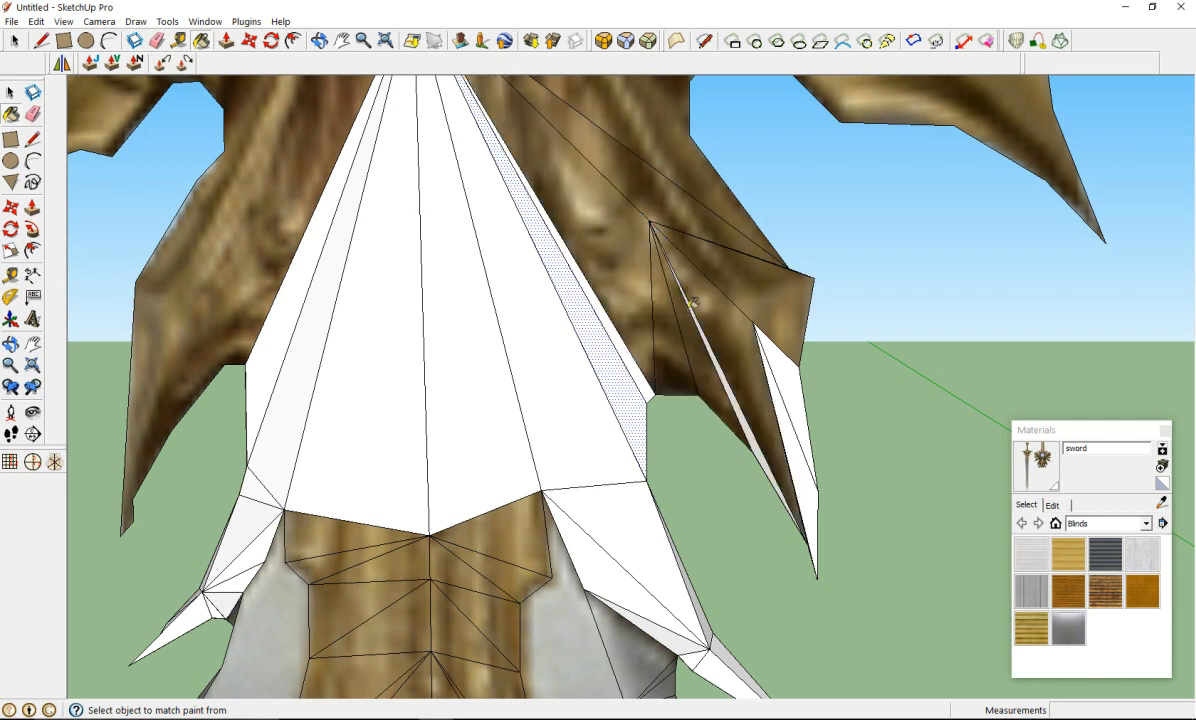
click(749, 420)
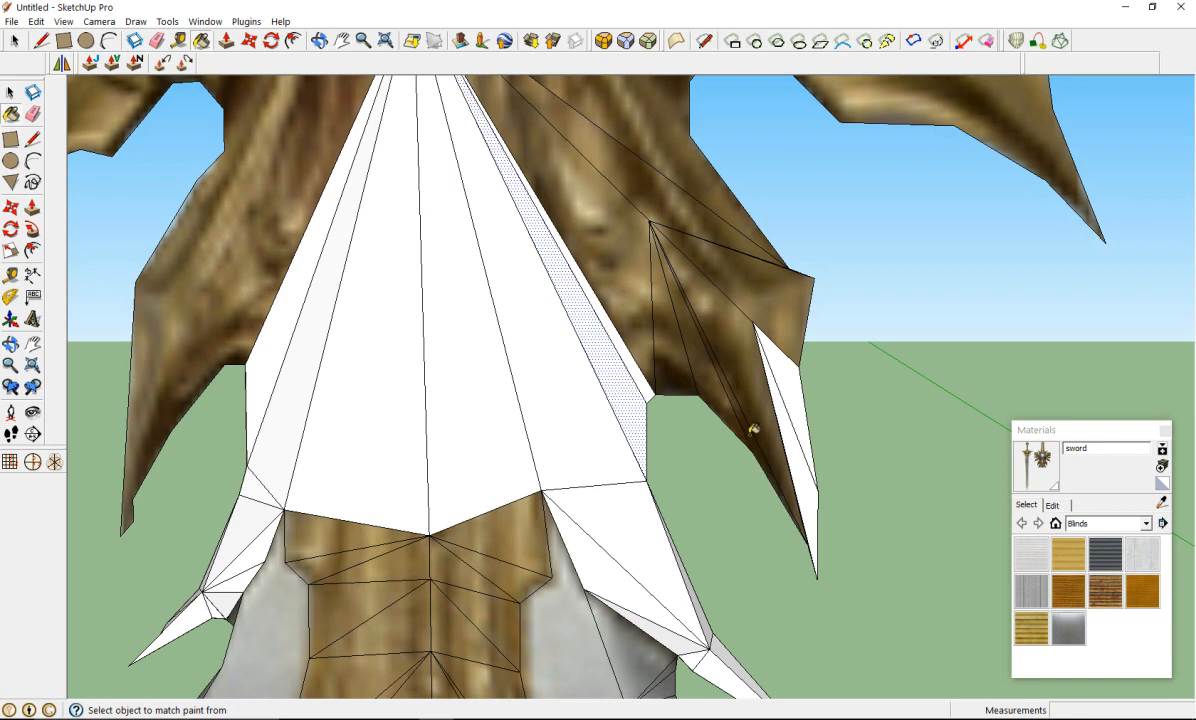
click(795, 405)
click(789, 424)
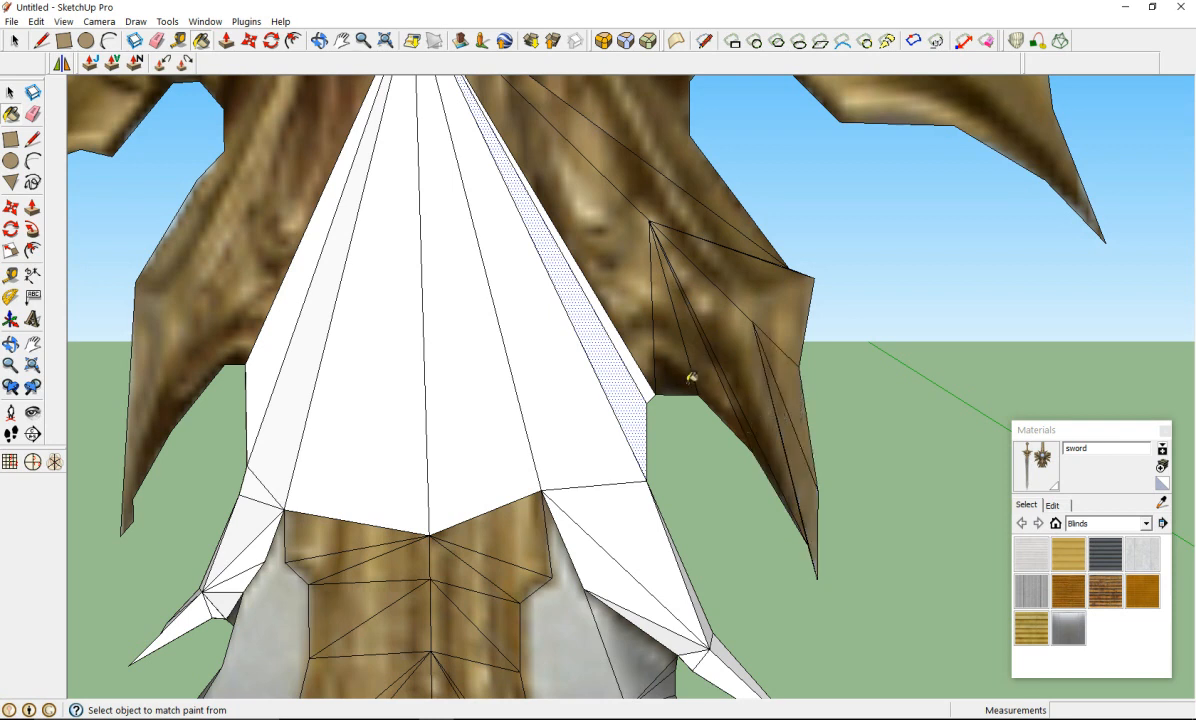
click(588, 292)
click(579, 323)
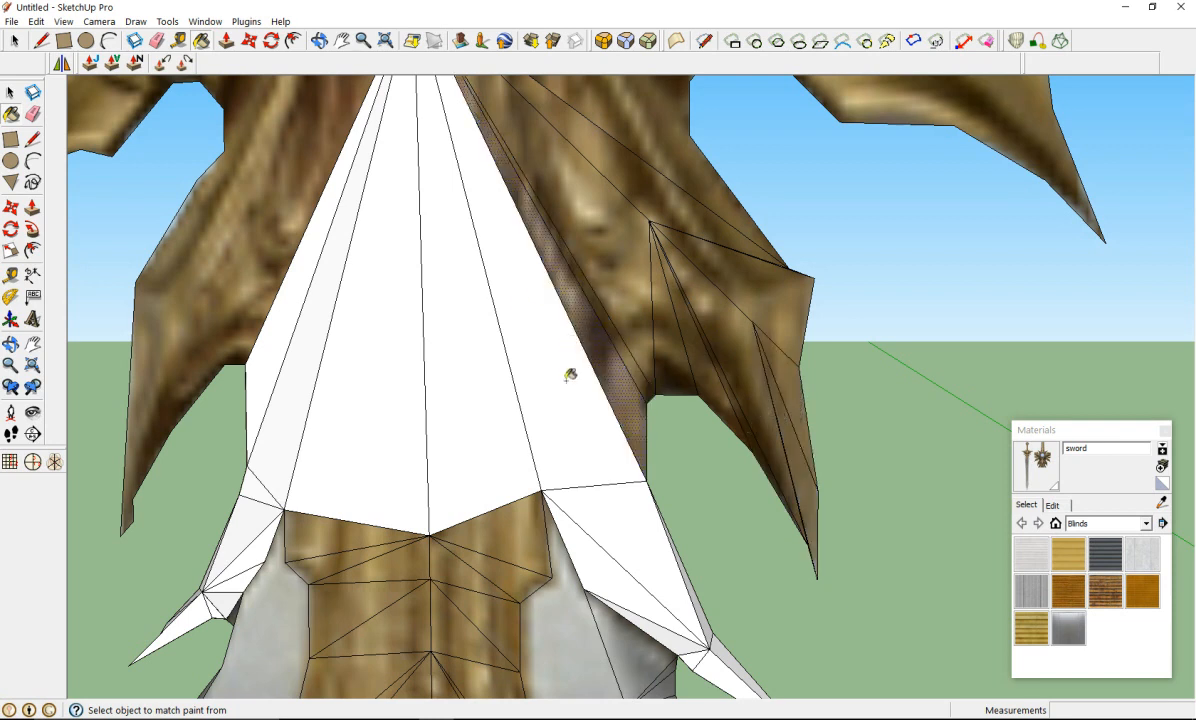
Step: Paint the long central faces below the apex and the lowest right spike's first upper face with the sword material
click(569, 342)
click(584, 492)
click(480, 390)
click(366, 388)
middle_drag(365, 390, 443, 371)
click(322, 332)
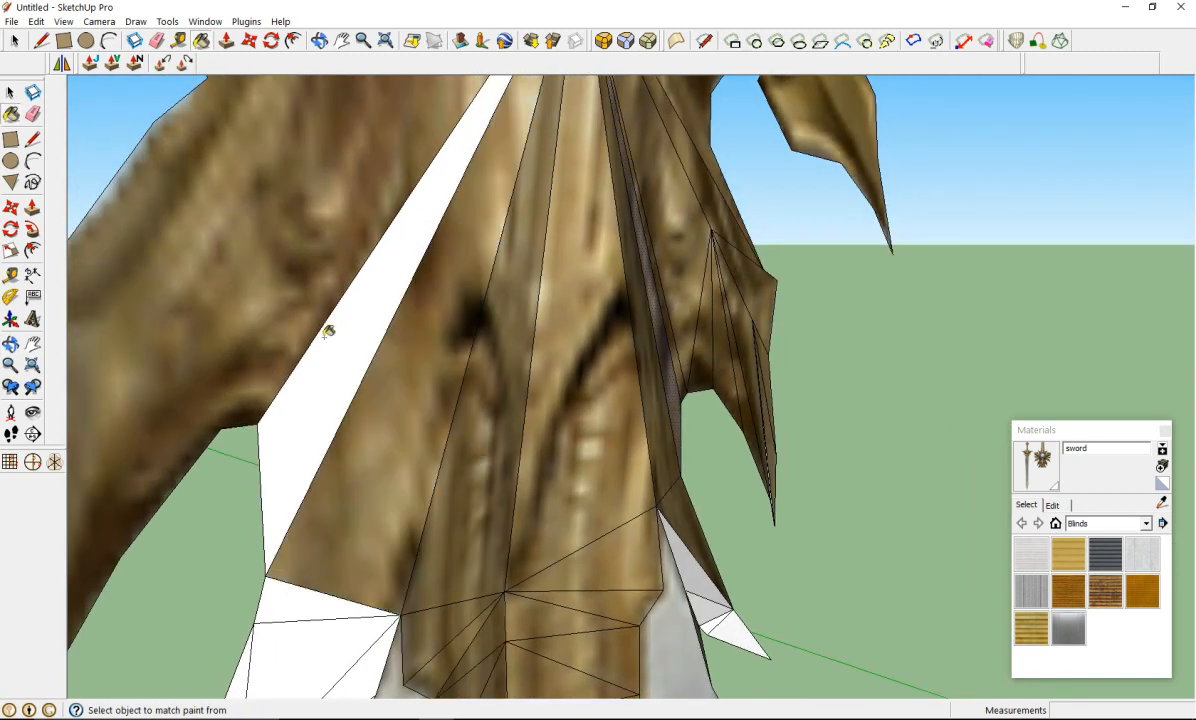
click(315, 430)
Step: Paint the upper faces of the lowest left spike with the sword material
scroll(343, 434, down, 6)
scroll(475, 456, up, 3)
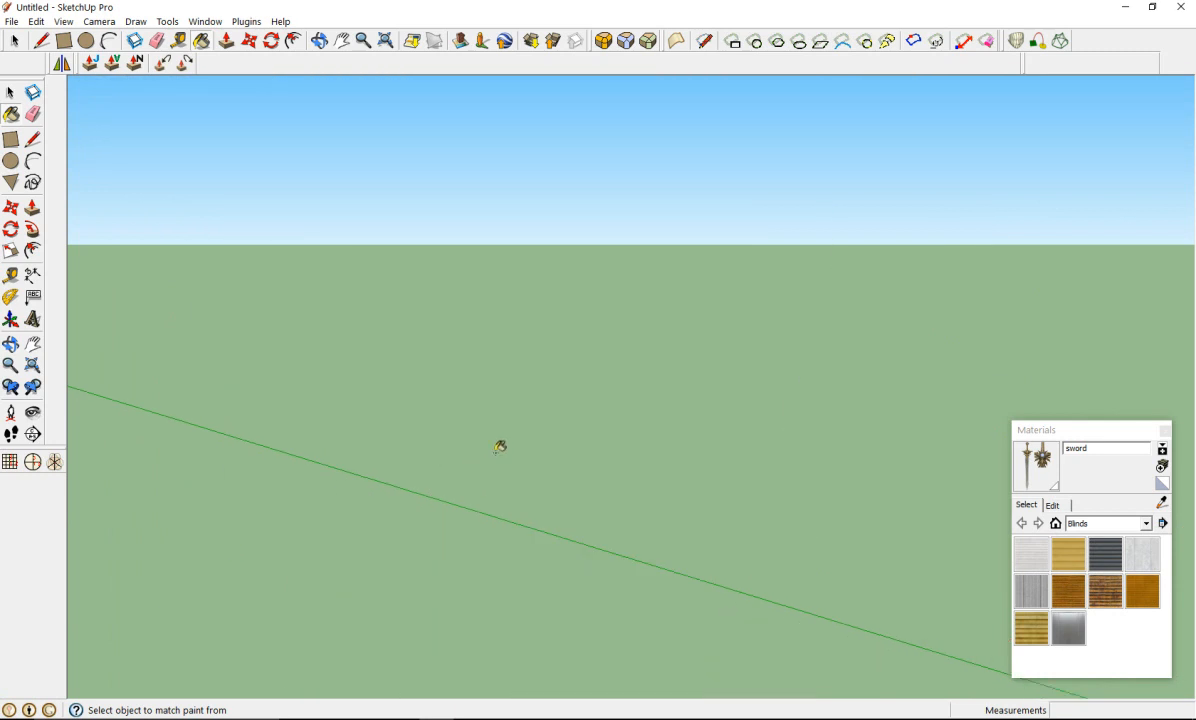
scroll(416, 441, down, 2)
click(470, 420)
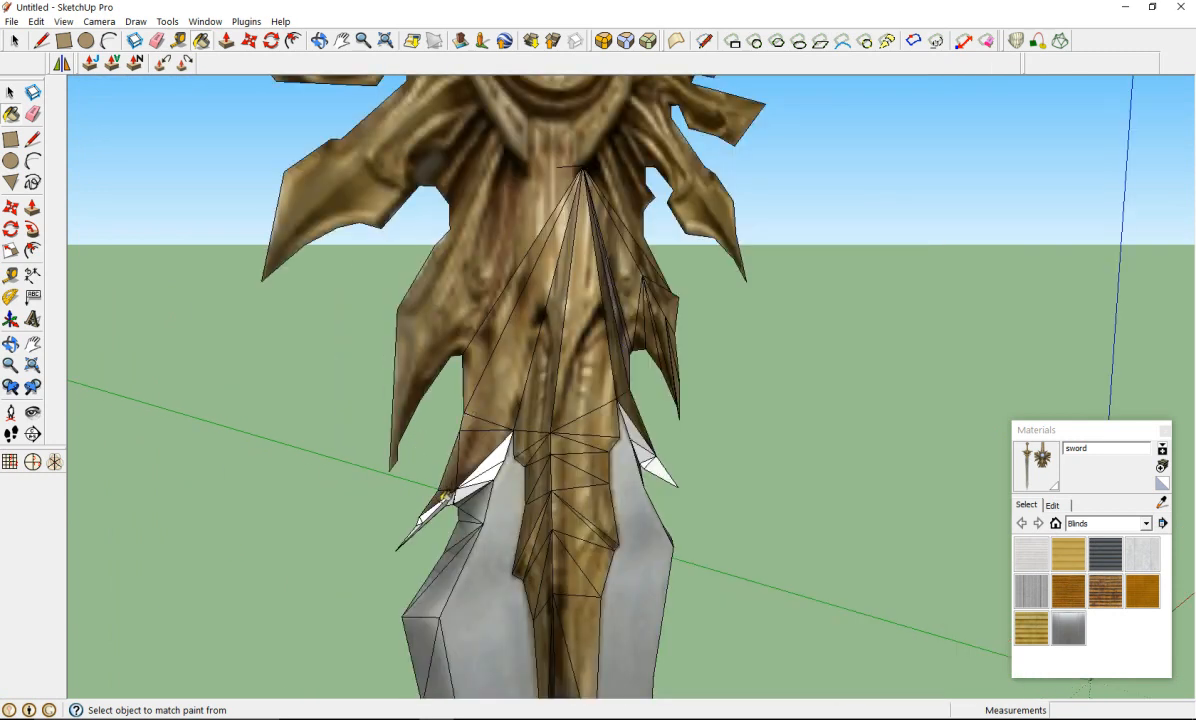
click(495, 456)
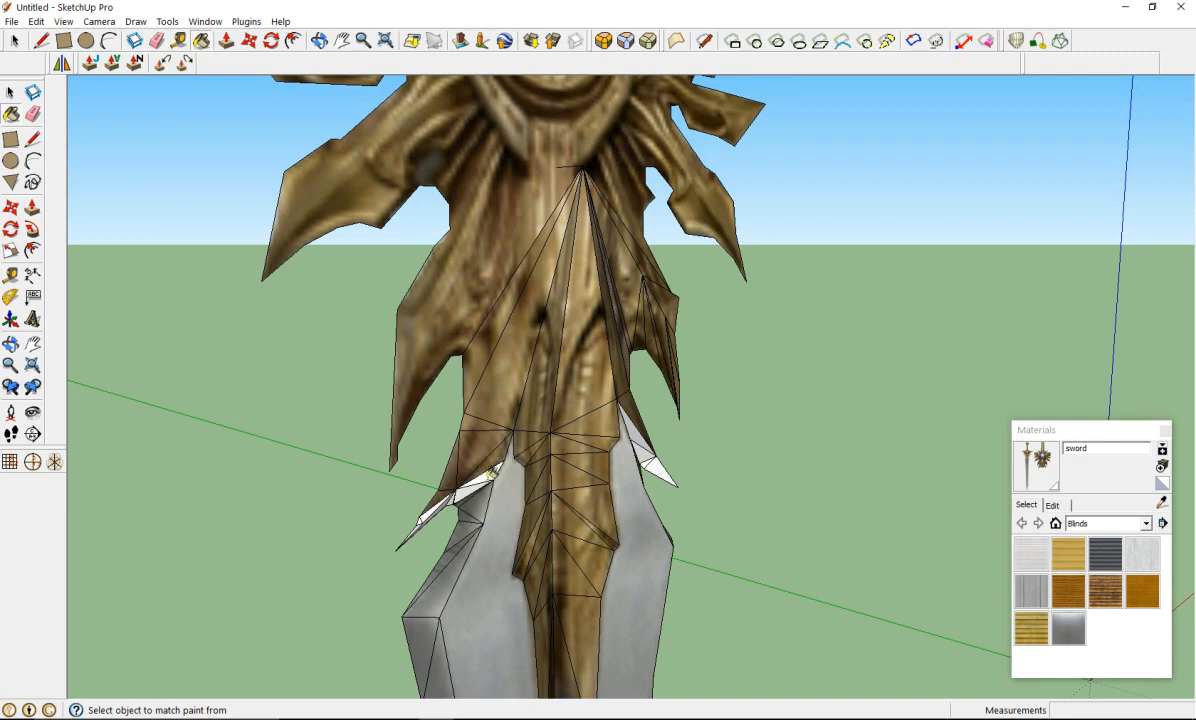
Step: Paint the remaining white faces of the lowest right spike, including its underside and tip, with the sword material
scroll(489, 472, up, 5)
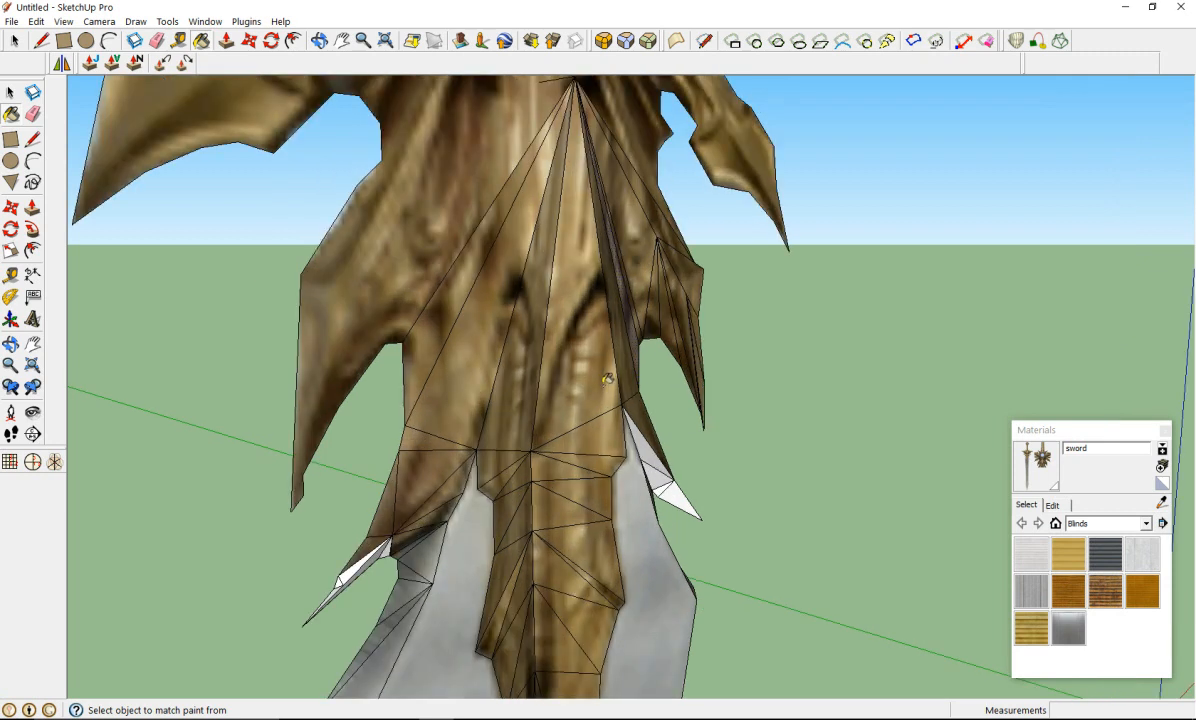
middle_drag(681, 455, 456, 483)
click(590, 497)
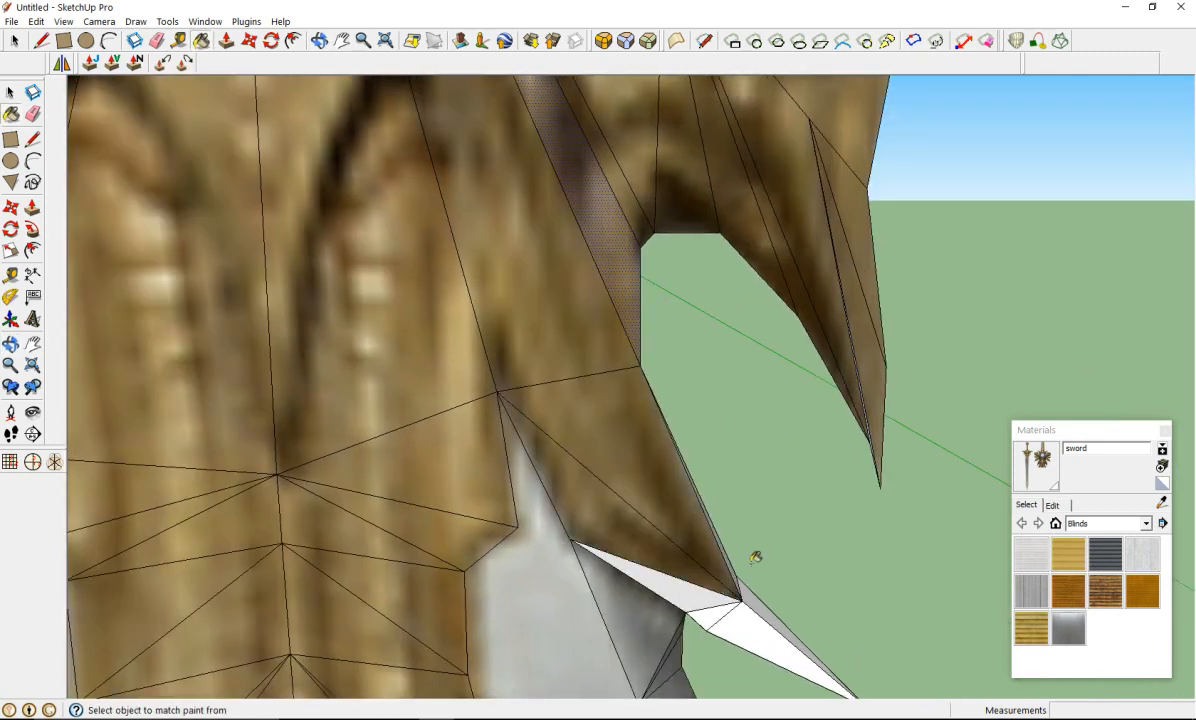
click(707, 593)
click(707, 614)
click(728, 619)
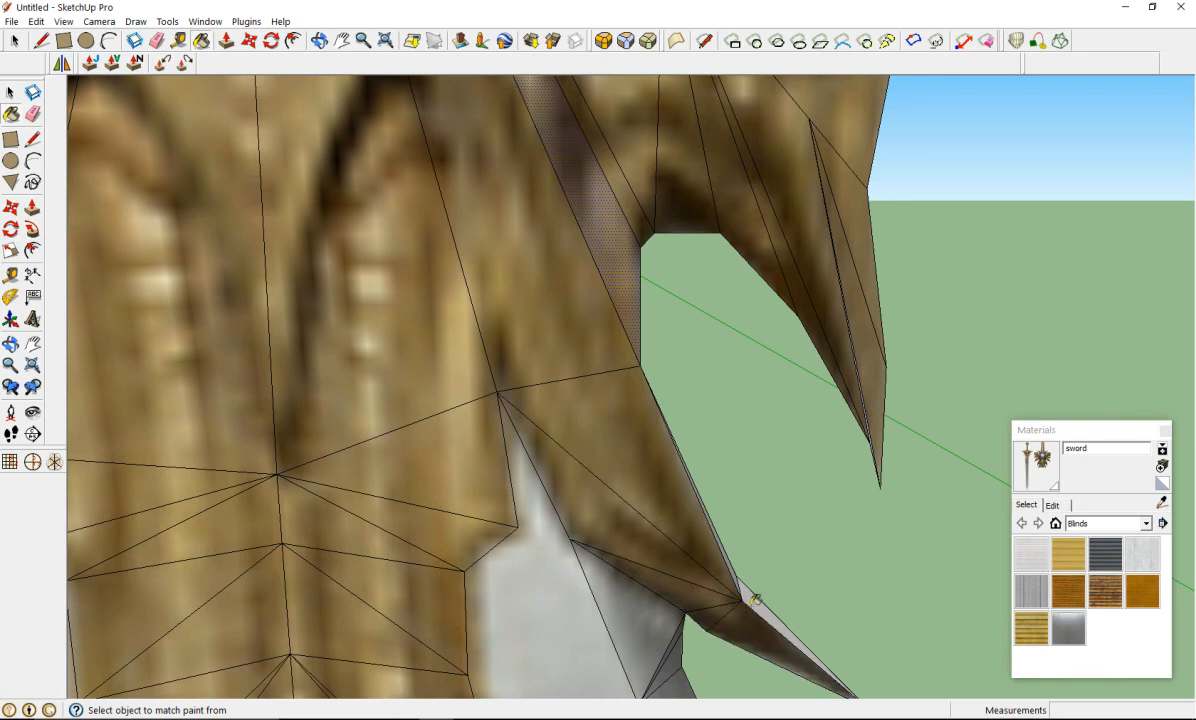
click(755, 596)
Step: Paint the last narrow white strip along the outer edge of the lowest right spike with the sword material
scroll(731, 545, up, 3)
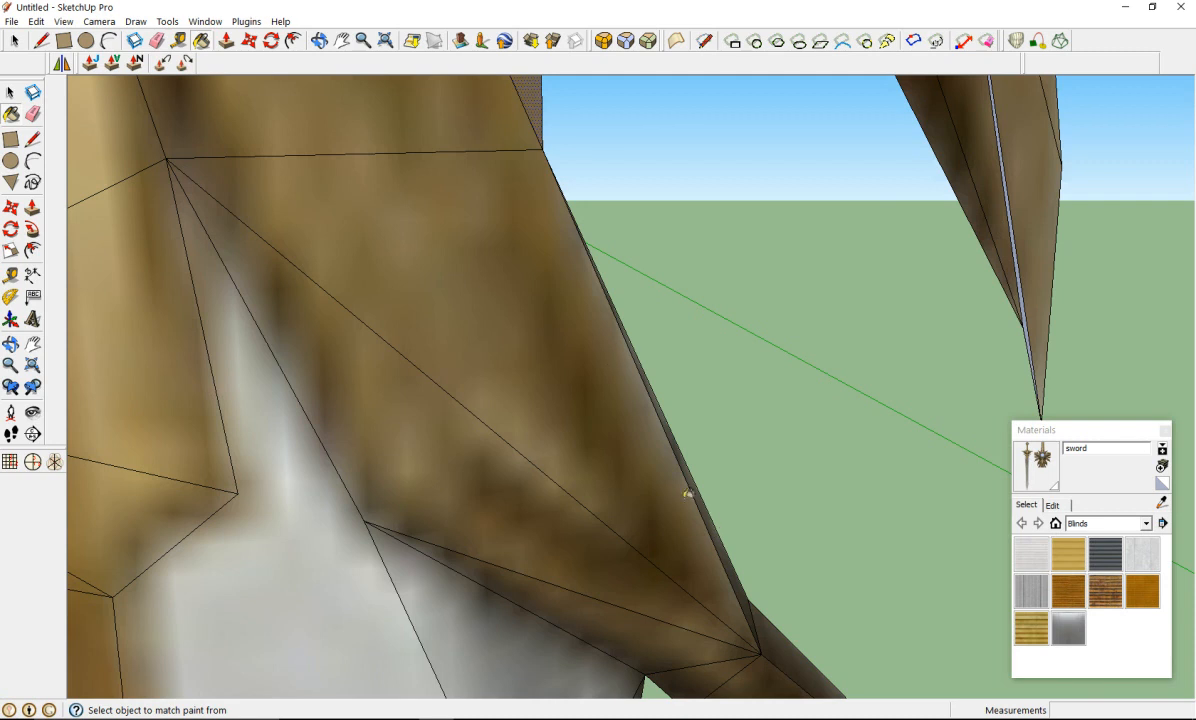
scroll(659, 360, up, 3)
mouse_move(659, 360)
middle_down()
mouse_move(419, 422)
mouse_move(395, 217)
mouse_move(460, 292)
middle_up()
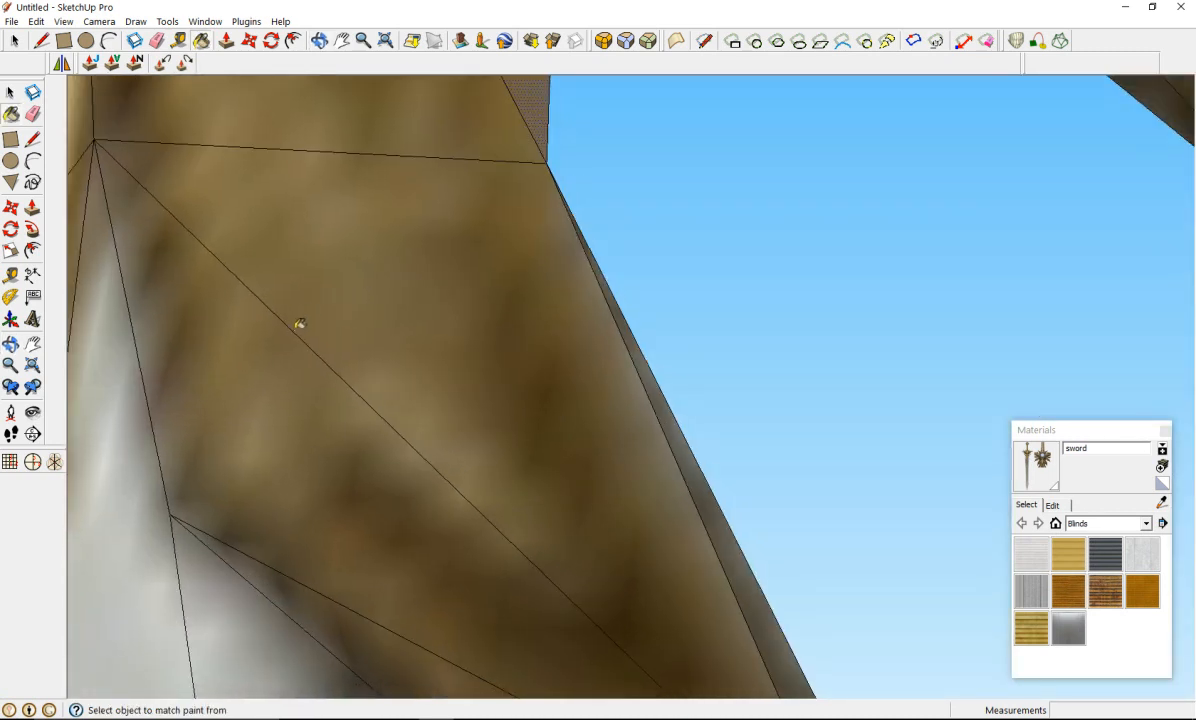
Step: Paint the remaining white underside and tip faces of the lowest left spike with the sword material
scroll(289, 327, down, 6)
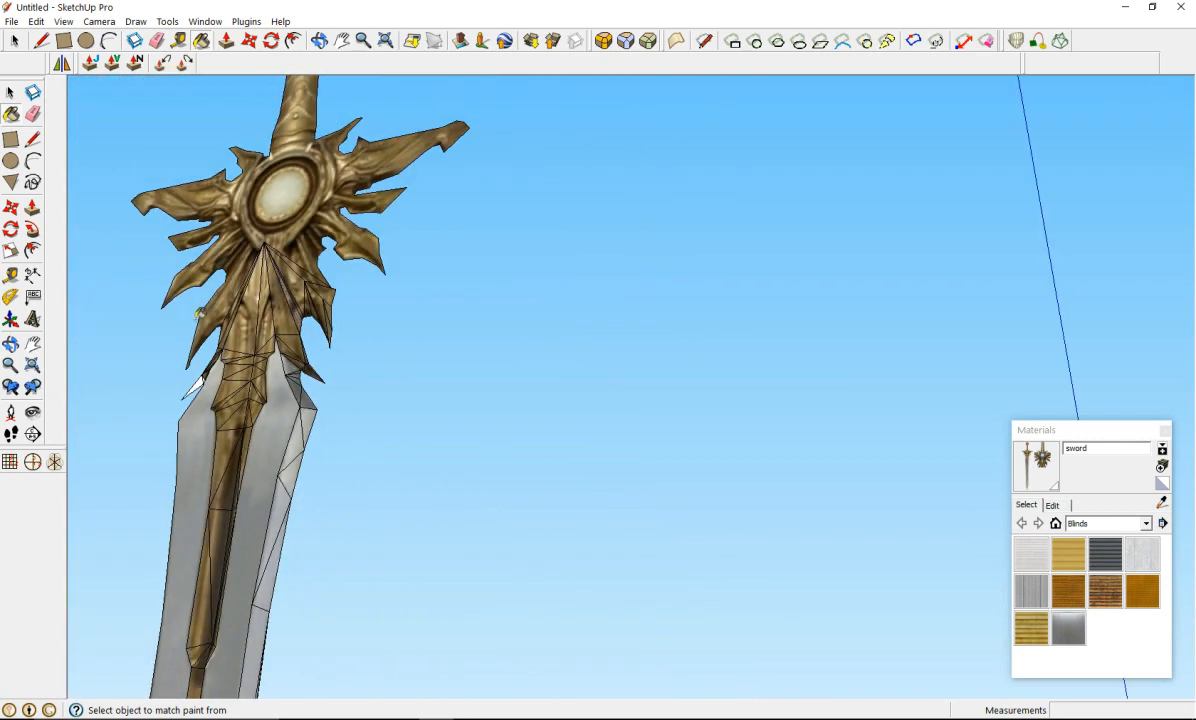
scroll(166, 380, up, 2)
mouse_move(192, 379)
middle_down()
mouse_move(328, 494)
mouse_move(679, 532)
mouse_move(636, 475)
middle_up()
scroll(576, 375, up, 2)
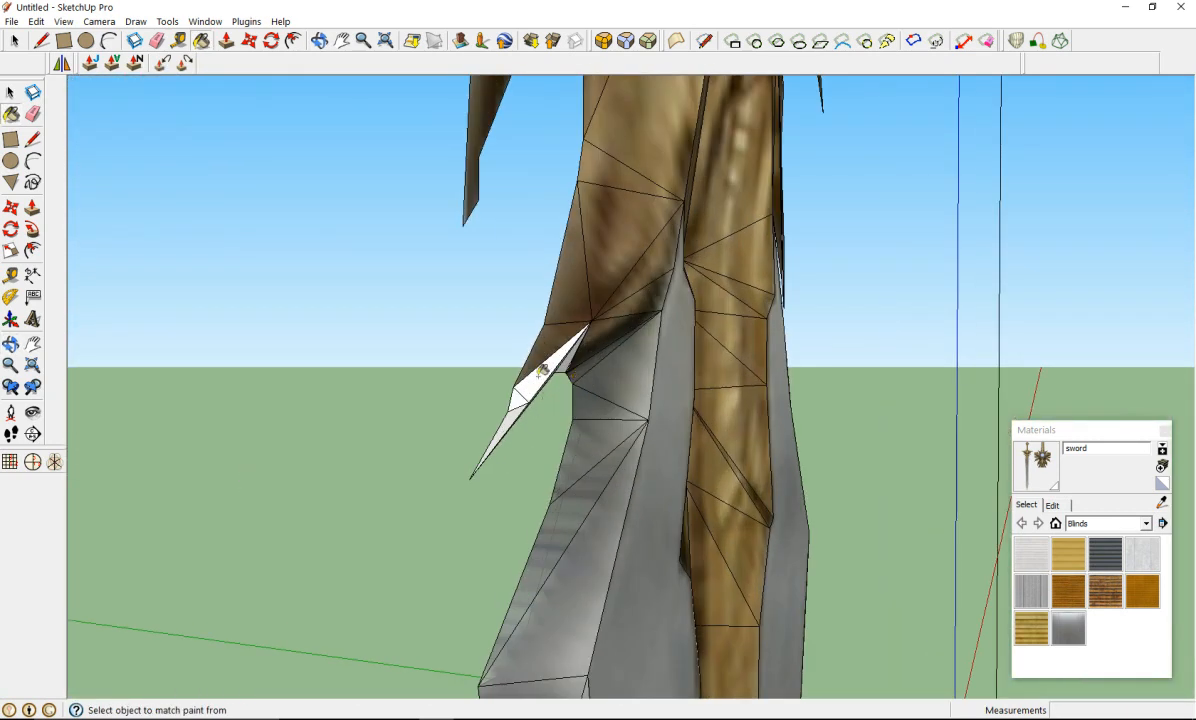
click(530, 379)
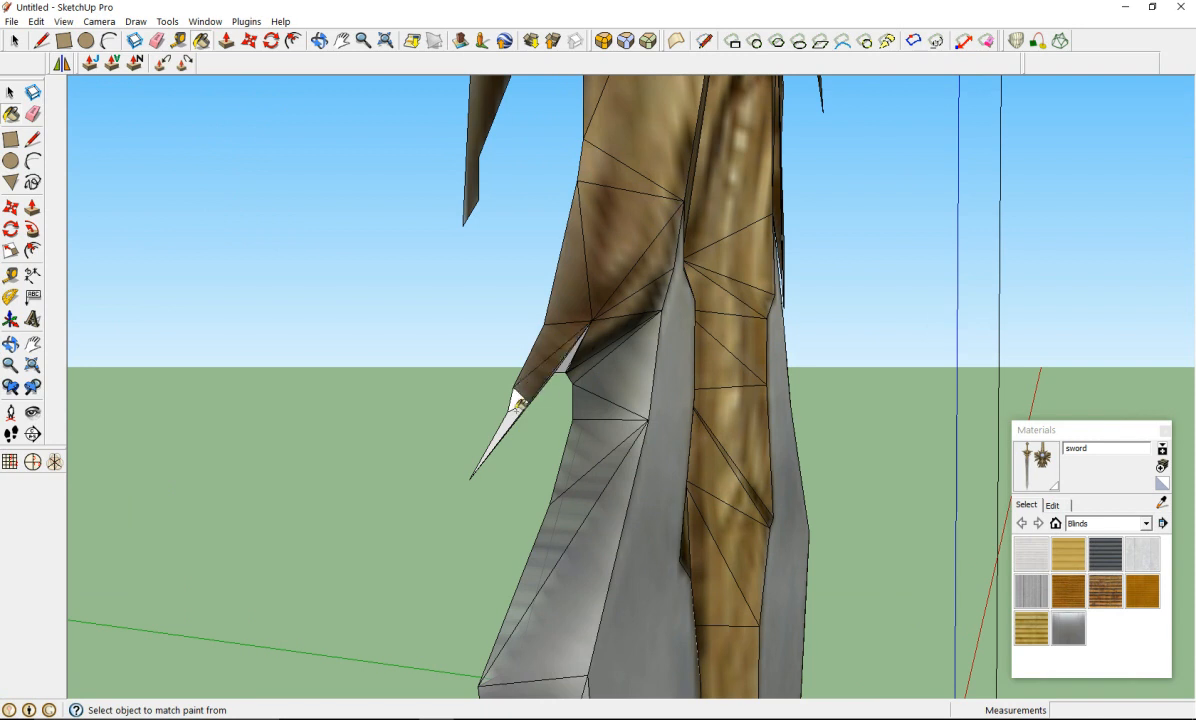
middle_drag(531, 419, 411, 330)
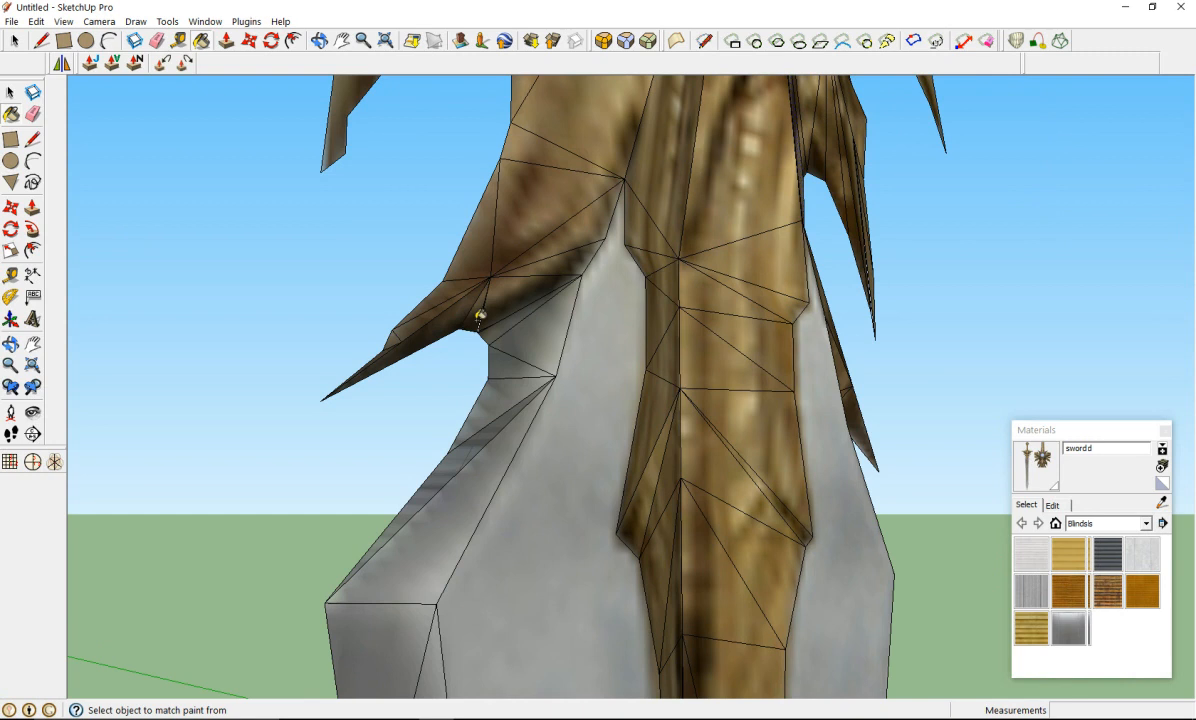
Step: Paint the thin white sliver where the lowest left spike meets the blade with the sword material
scroll(481, 316, up, 5)
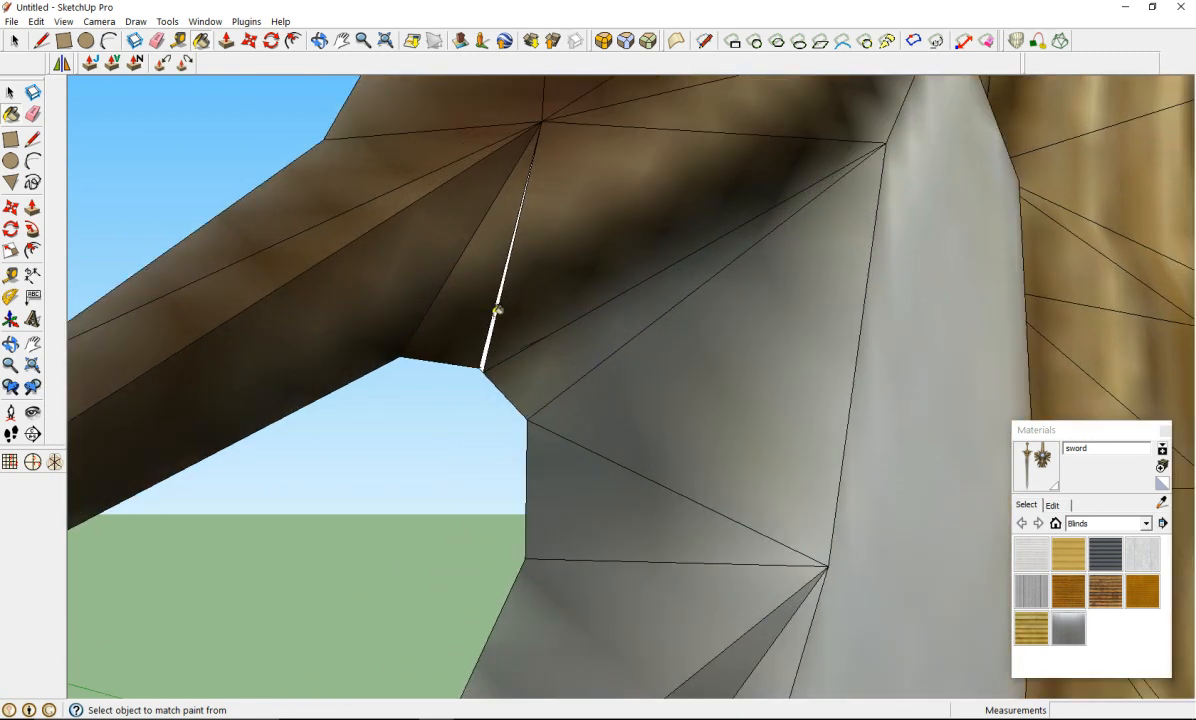
click(497, 314)
scroll(497, 312, down, 8)
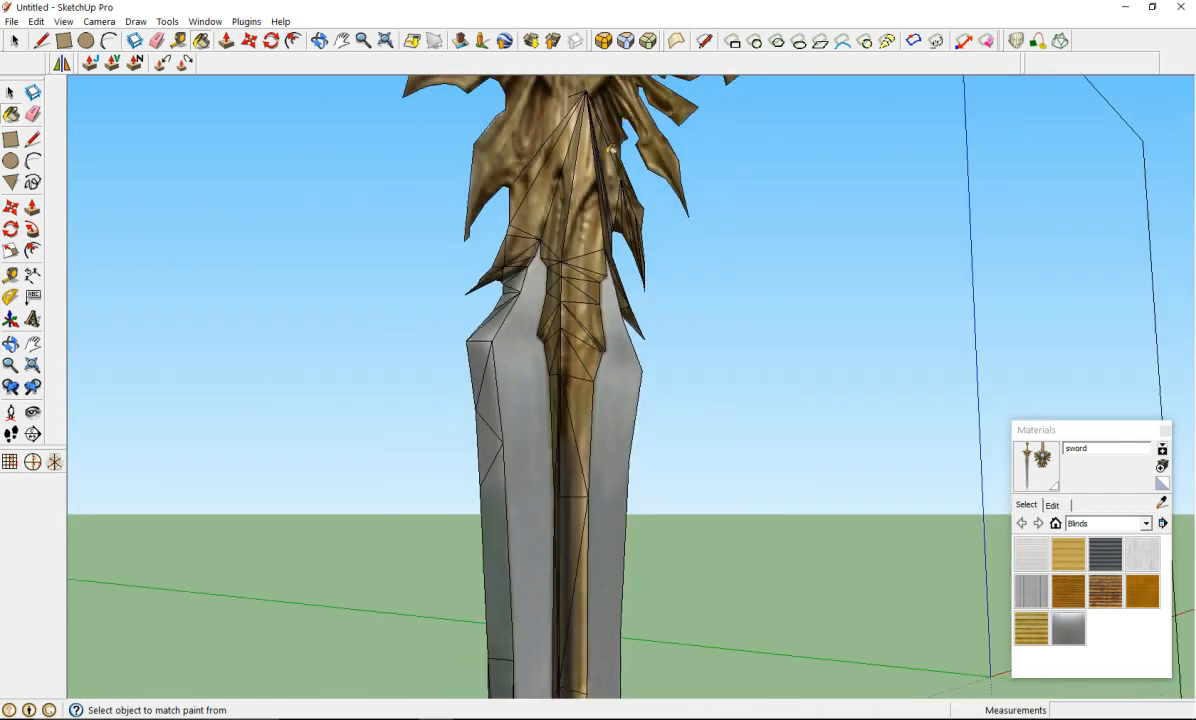
scroll(588, 114, up, 4)
middle_drag(586, 134, 439, 287)
scroll(439, 287, down, 7)
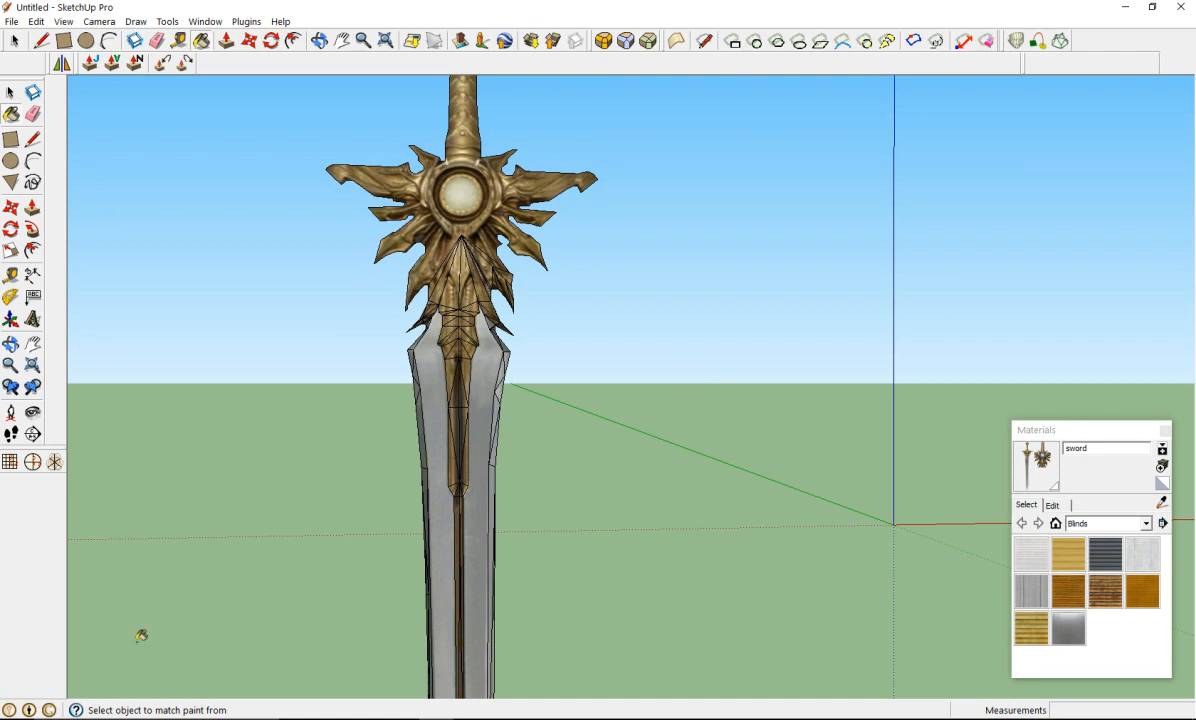
Step: Check the Logitech G930 headset settings and close them again
click(1083, 719)
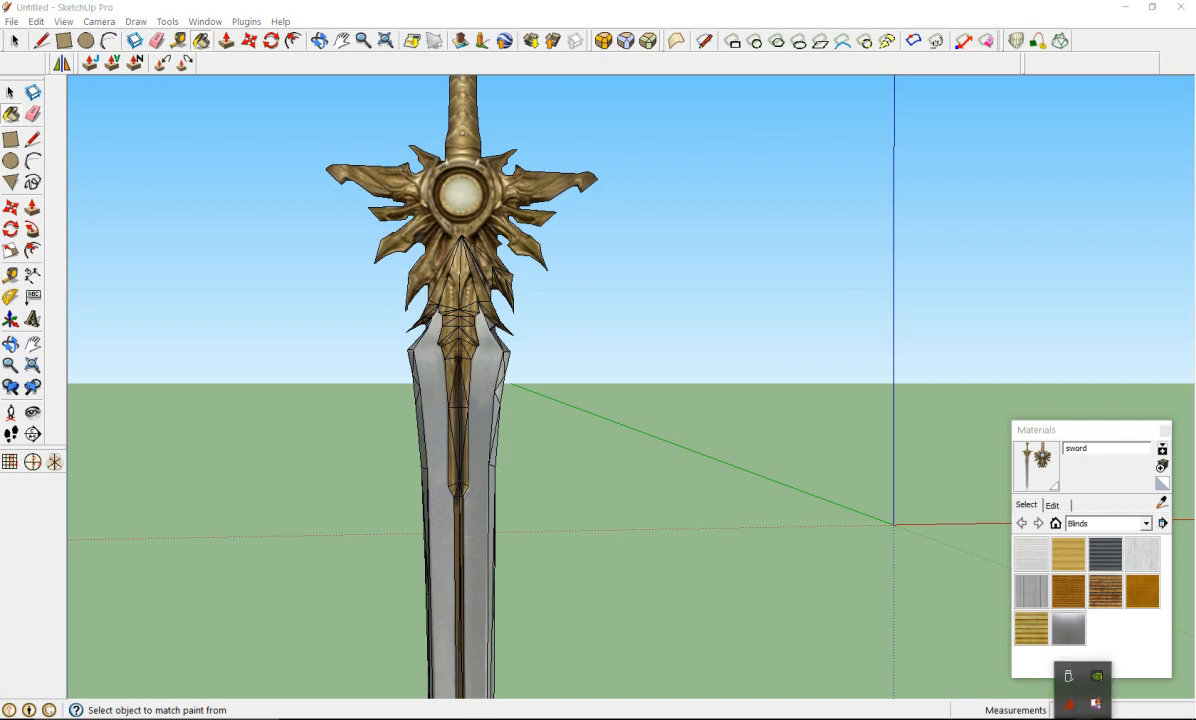
right_click(1064, 706)
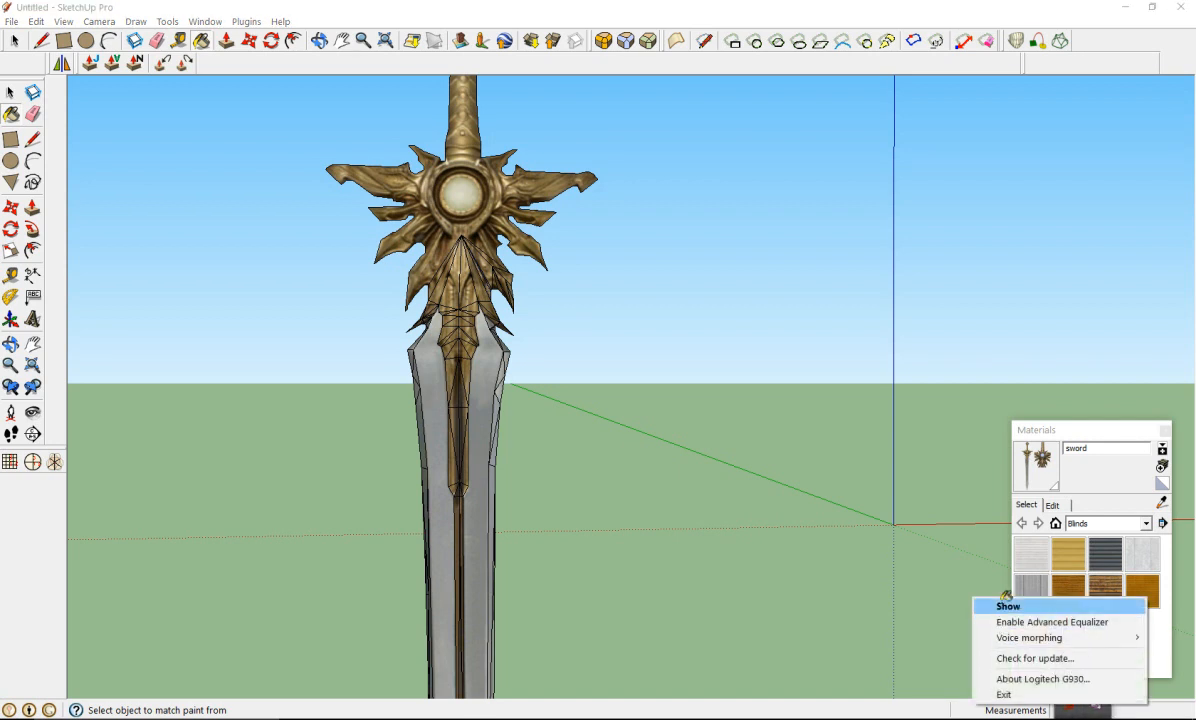
click(1007, 606)
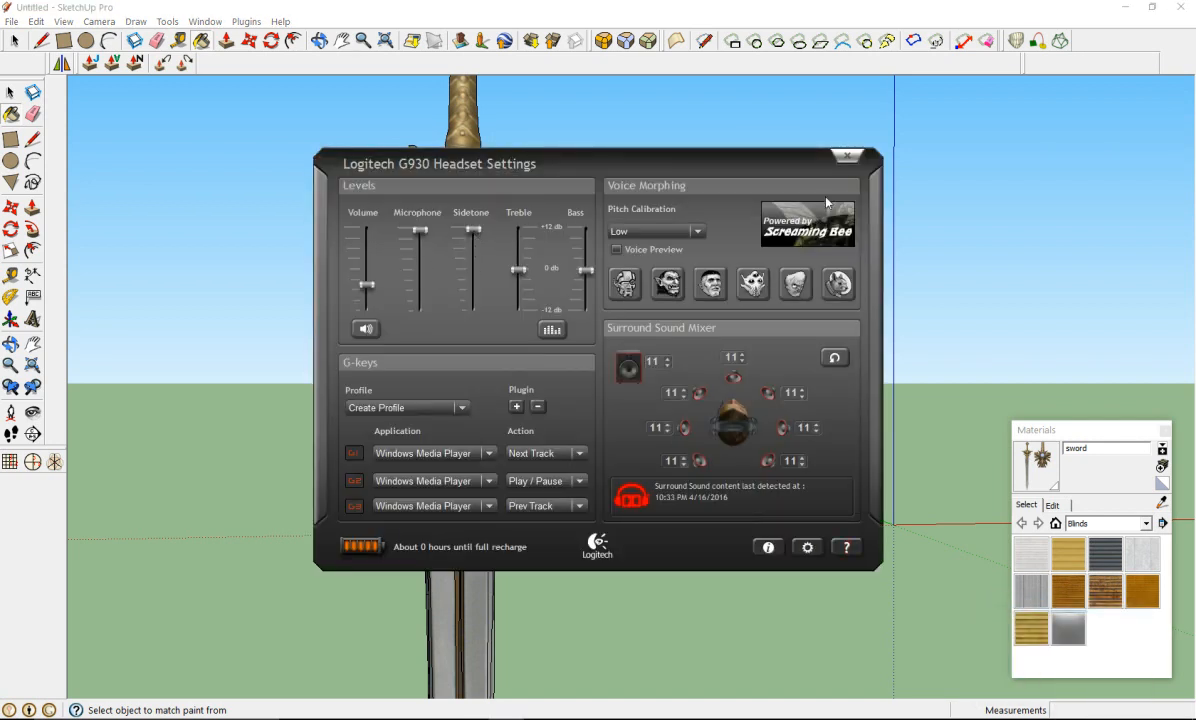
click(847, 156)
Step: Draw a circle of about 0.16 m radius around the pale disc at the centre of the guard
key(shift+z)
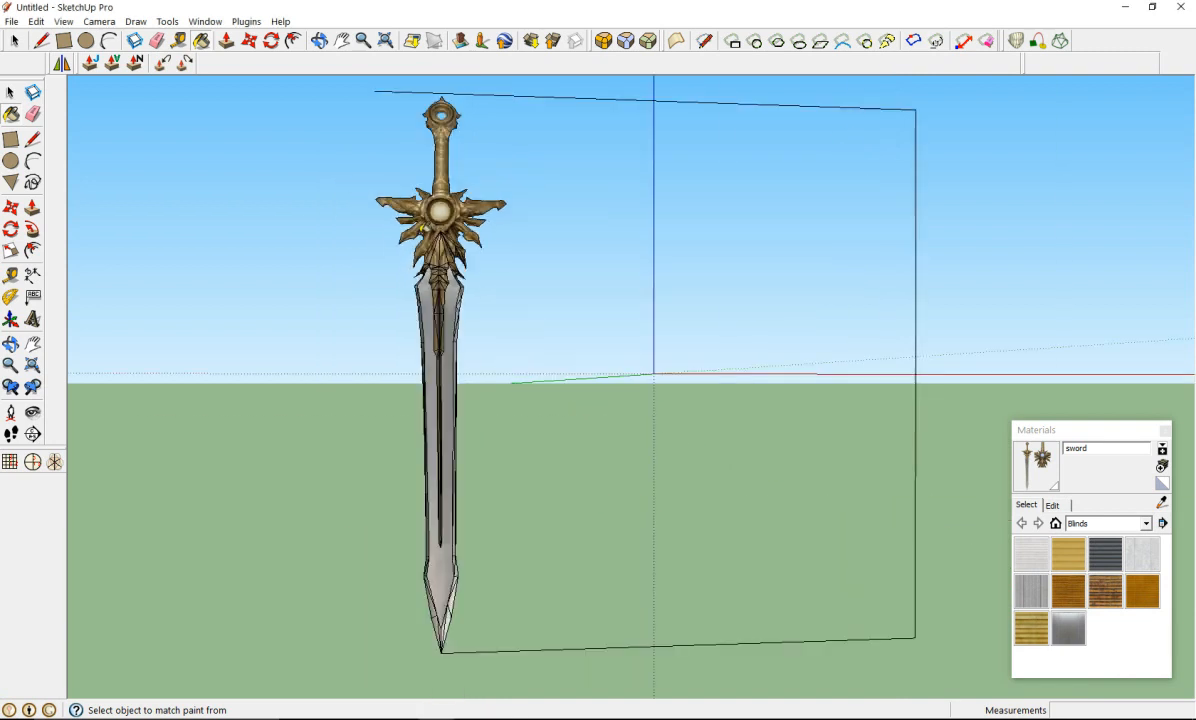
scroll(385, 330, up, 6)
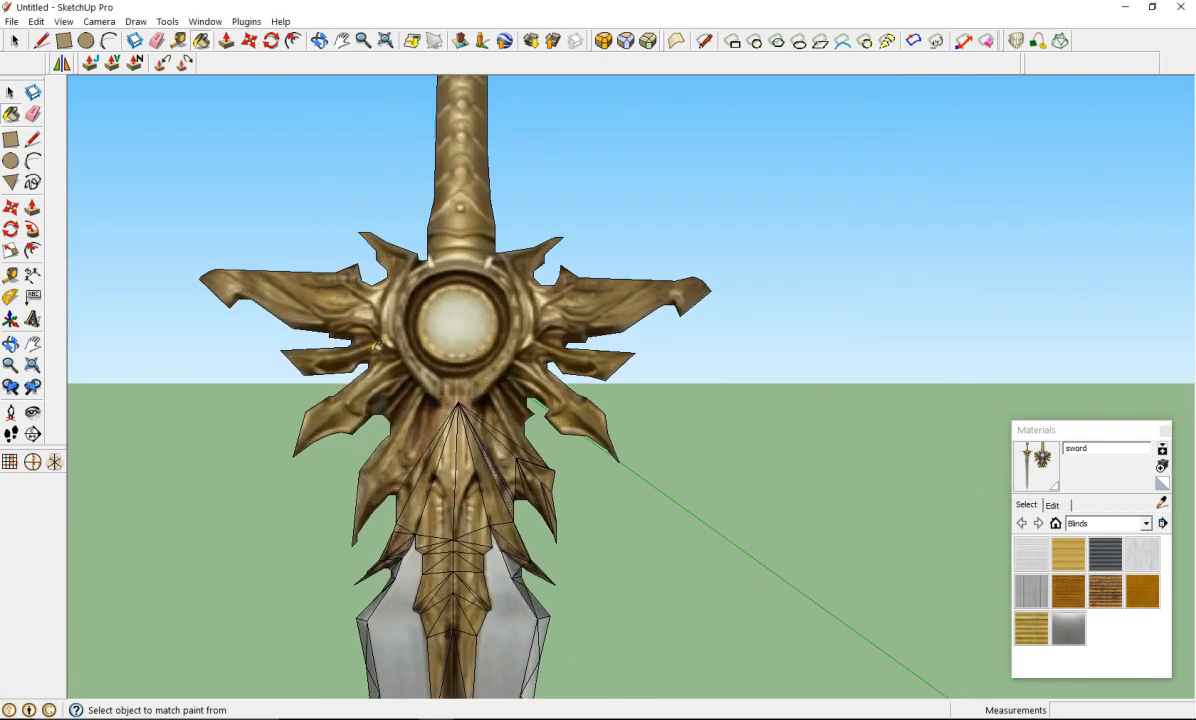
scroll(375, 344, up, 2)
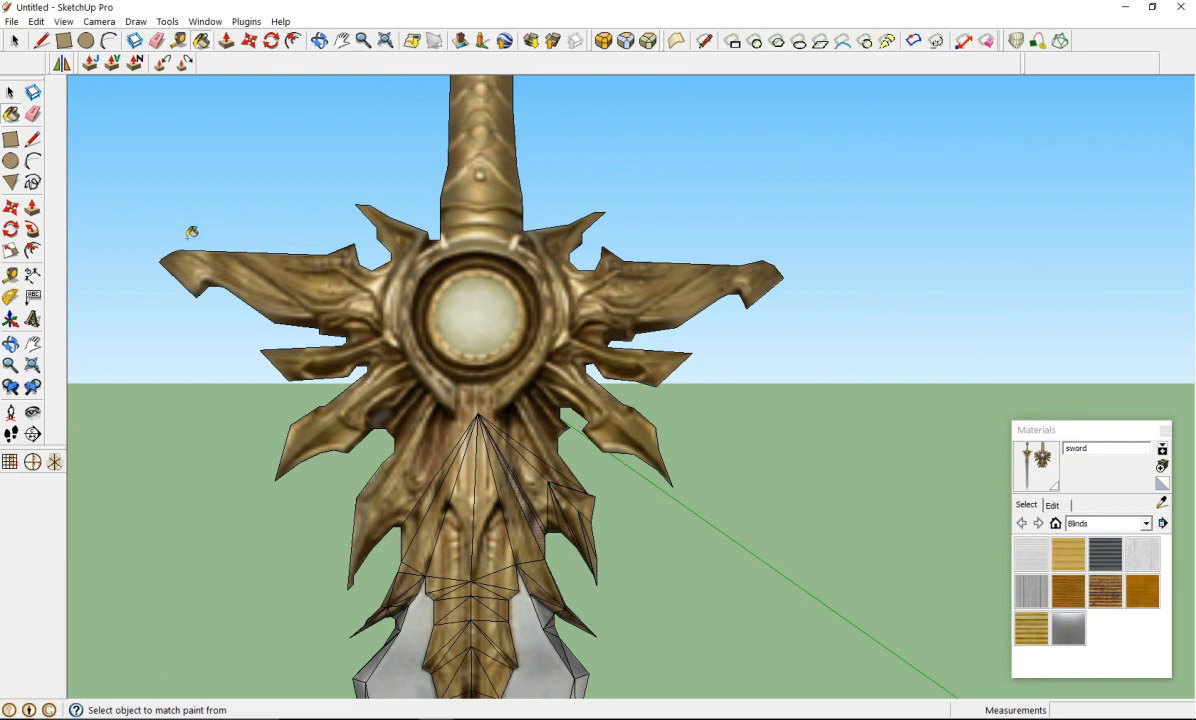
click(10, 161)
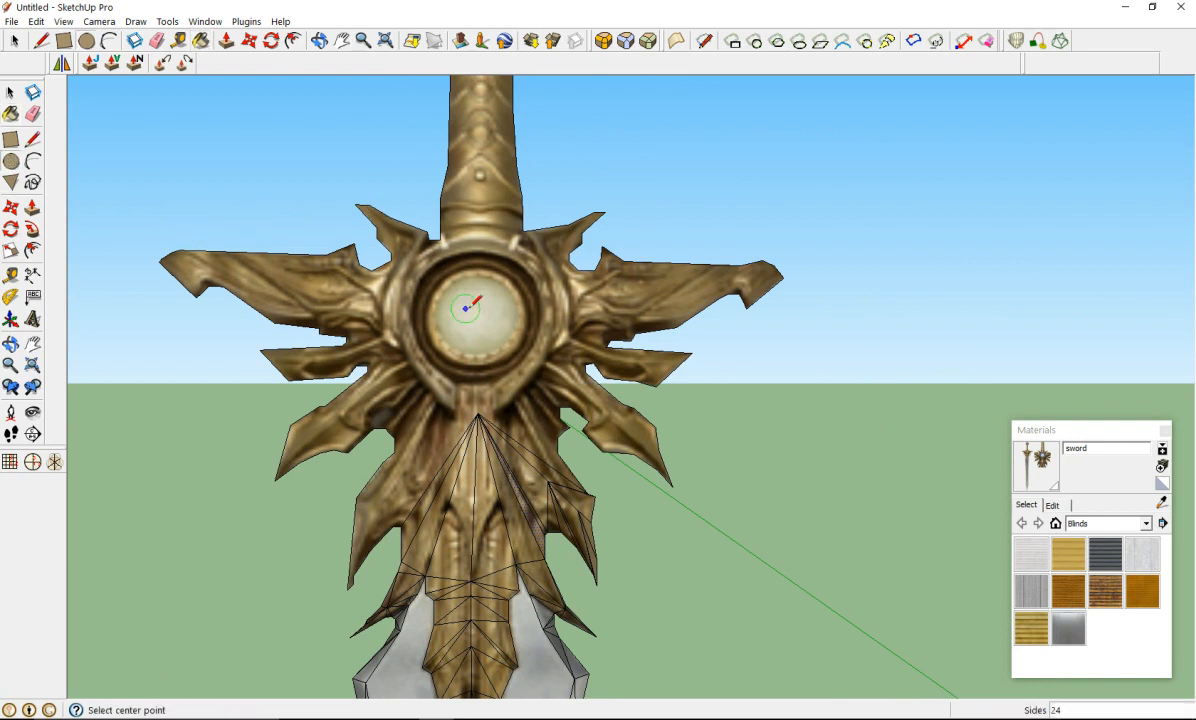
click(477, 315)
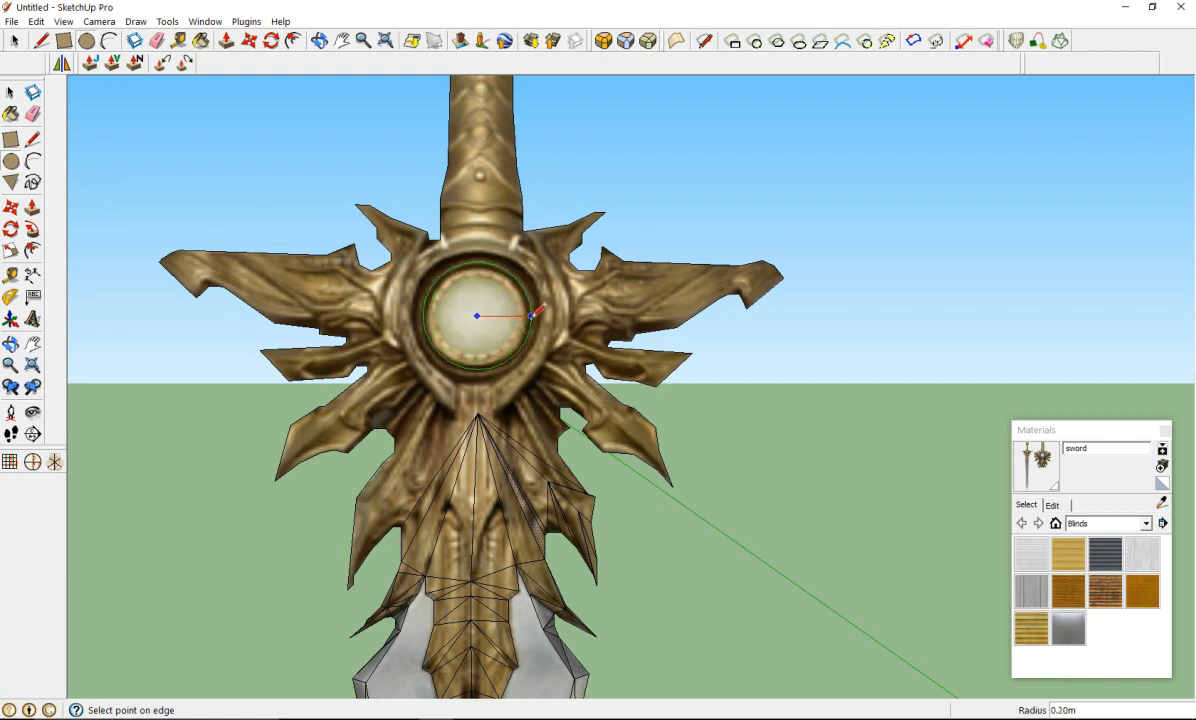
click(522, 315)
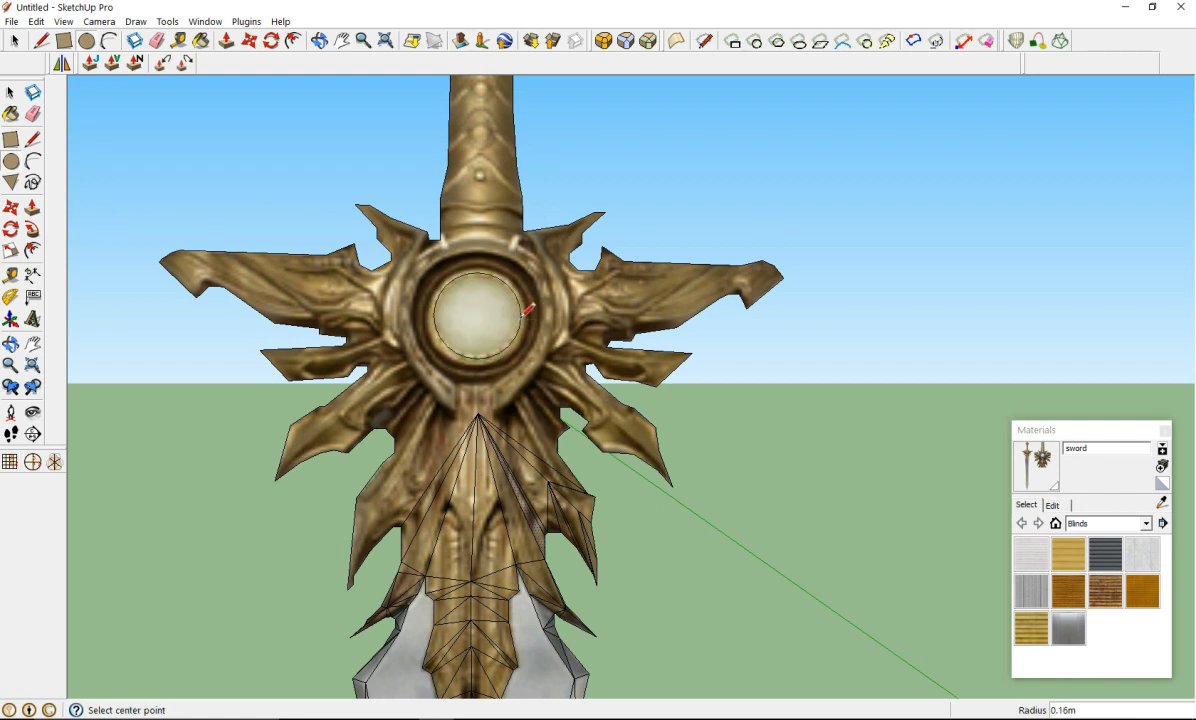
click(477, 315)
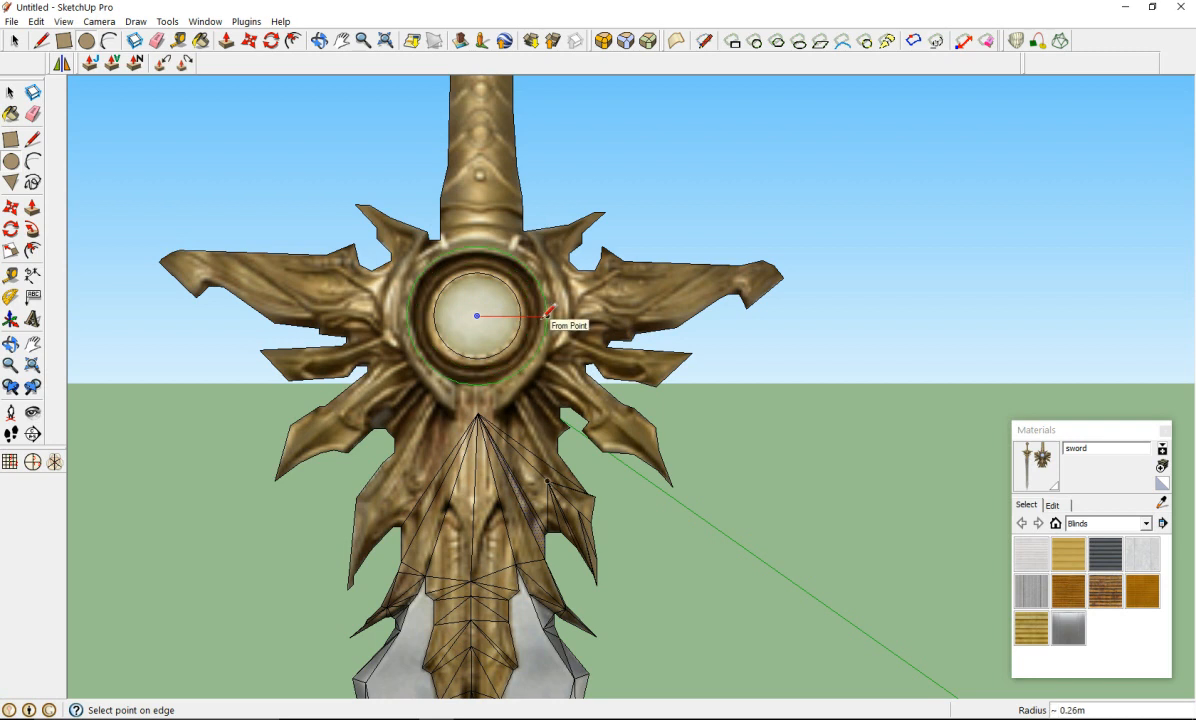
click(548, 314)
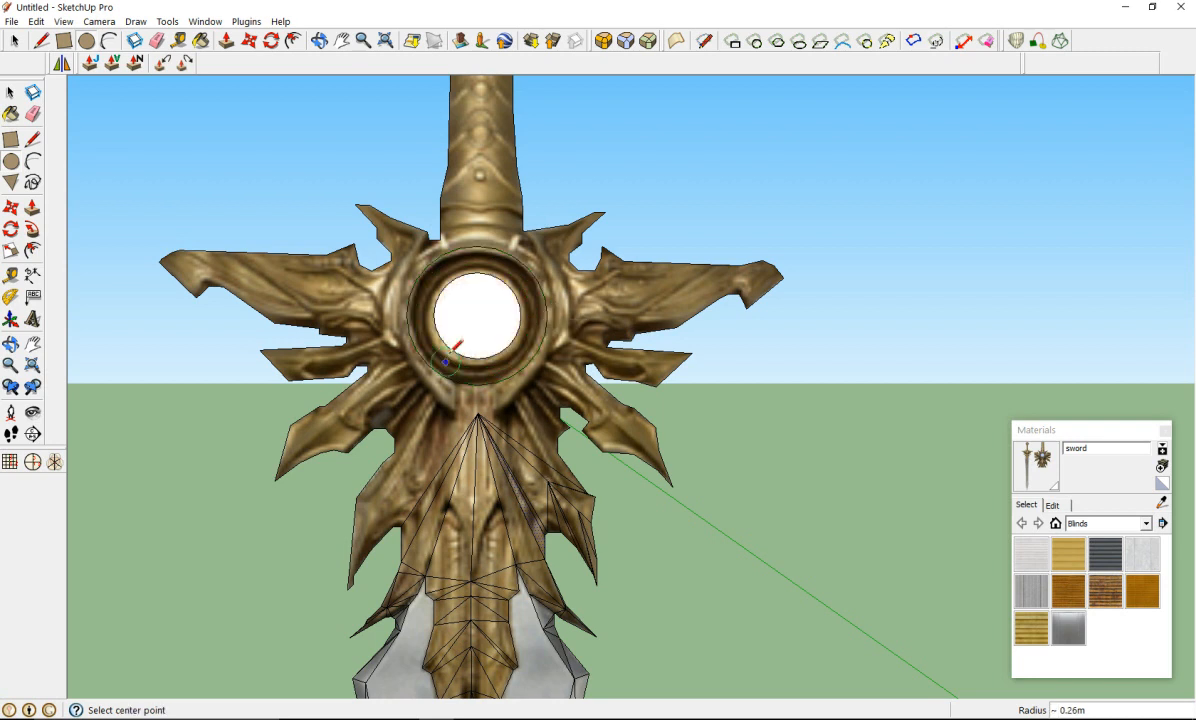
scroll(478, 330, down, 2)
scroll(478, 332, up, 3)
scroll(478, 332, up, 2)
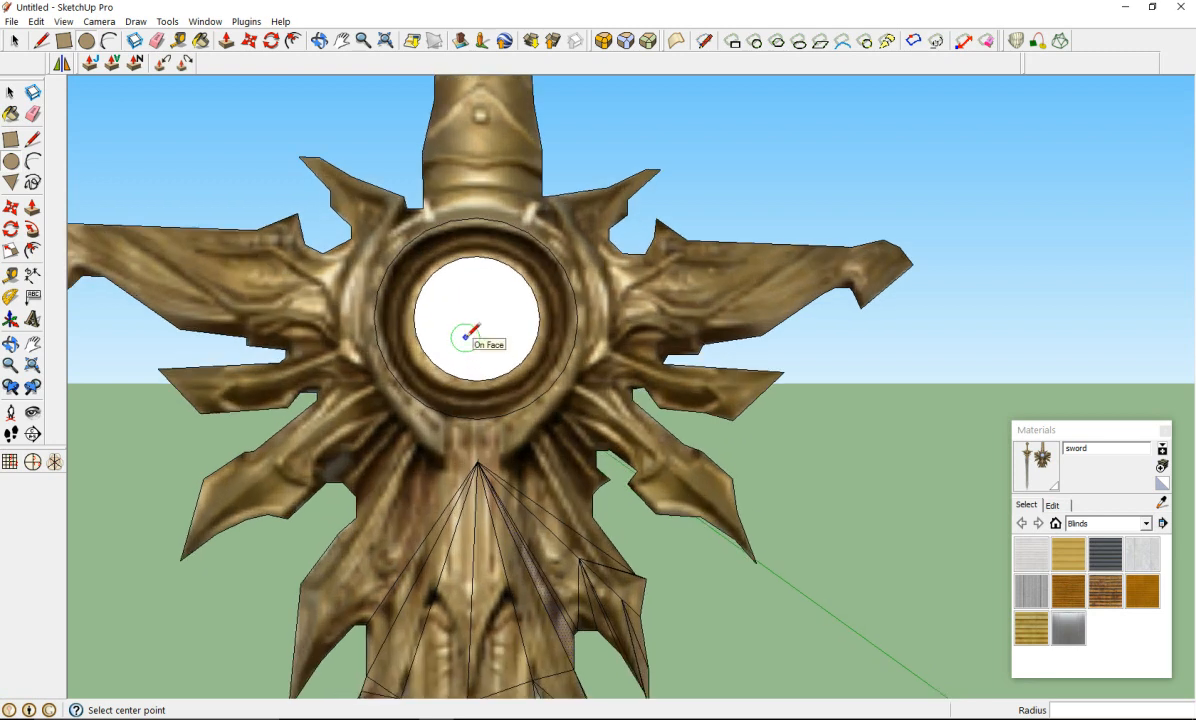
Step: Draw a larger circle concentric with the pale disc, enclosing the dark ring around it
click(479, 318)
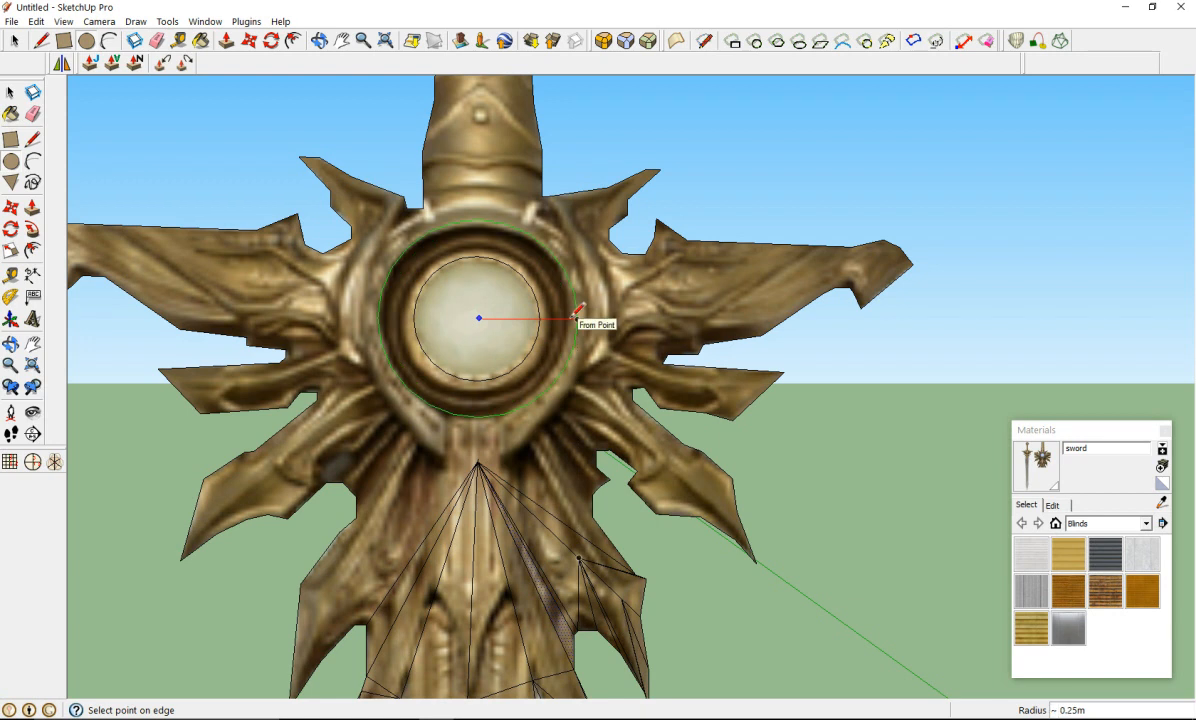
click(568, 318)
Step: Pull the ring-shaped face around the guard's central disc outward by 0.09 m
middle_drag(494, 315, 751, 409)
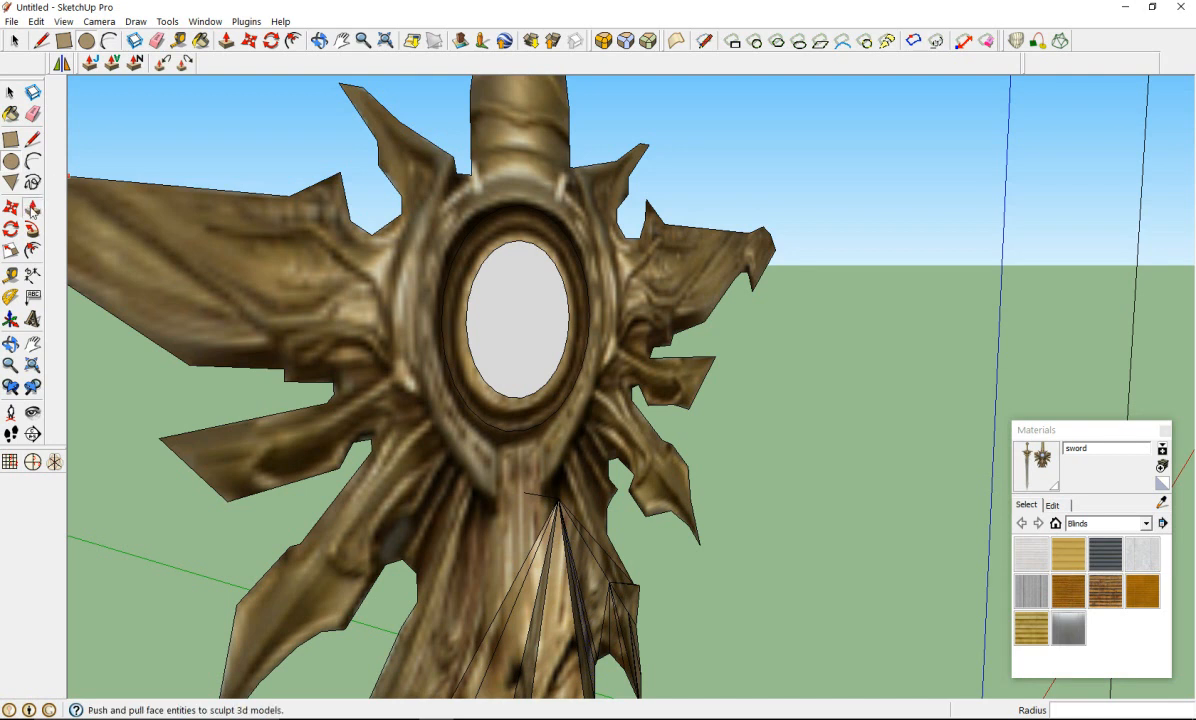
click(33, 207)
click(481, 406)
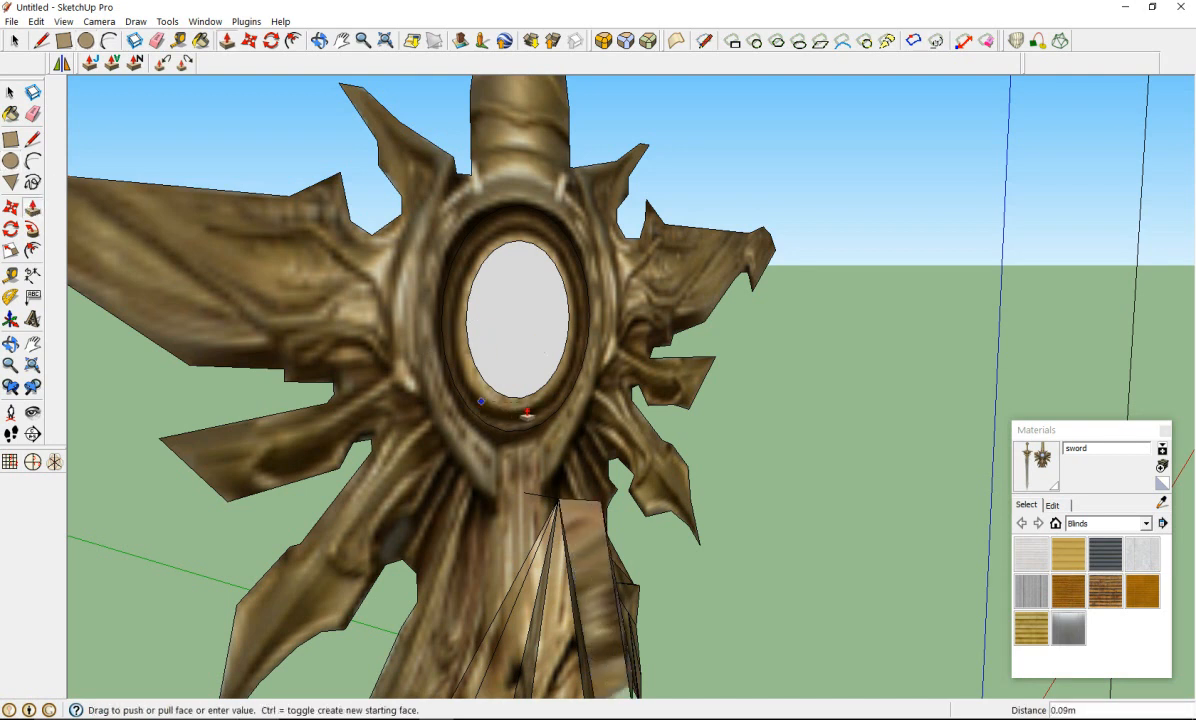
click(529, 414)
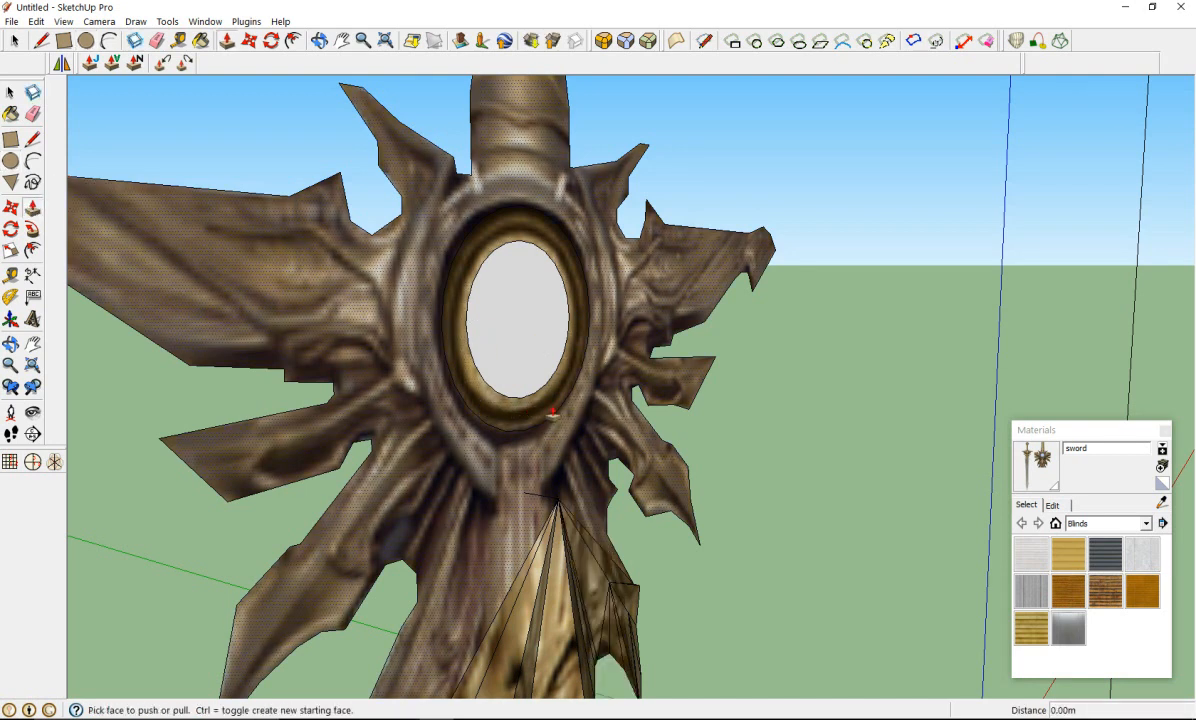
click(440, 368)
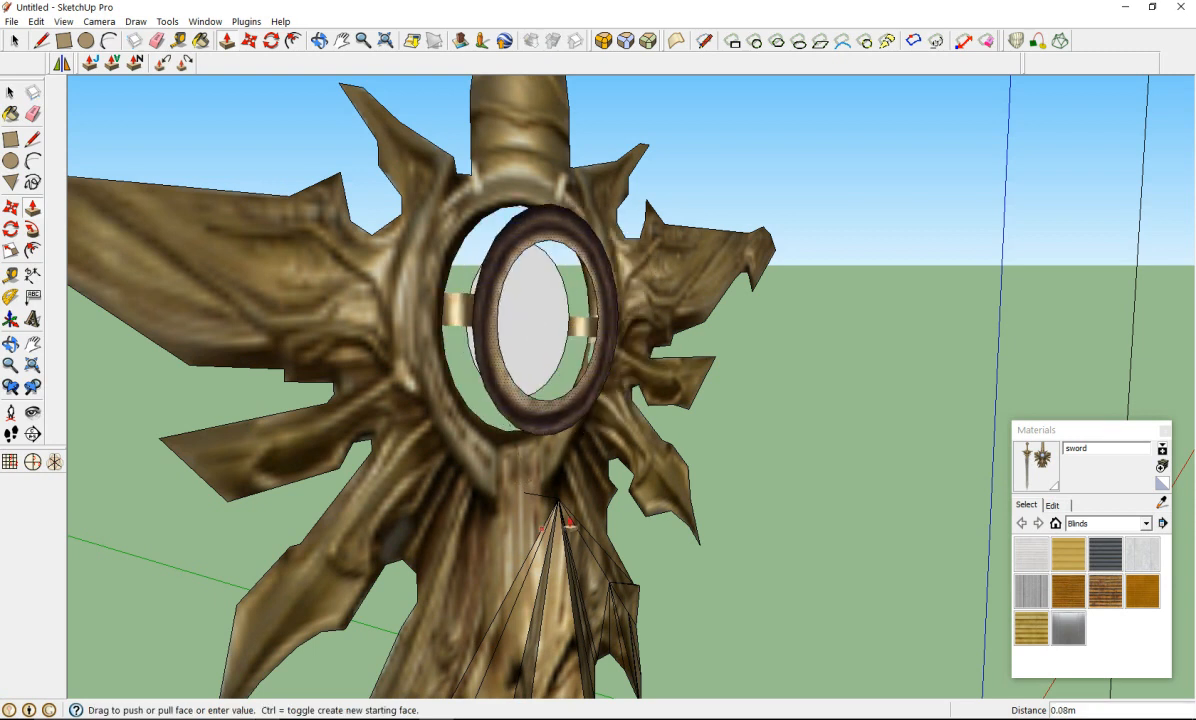
scroll(564, 549, down, 1)
scroll(565, 548, down, 3)
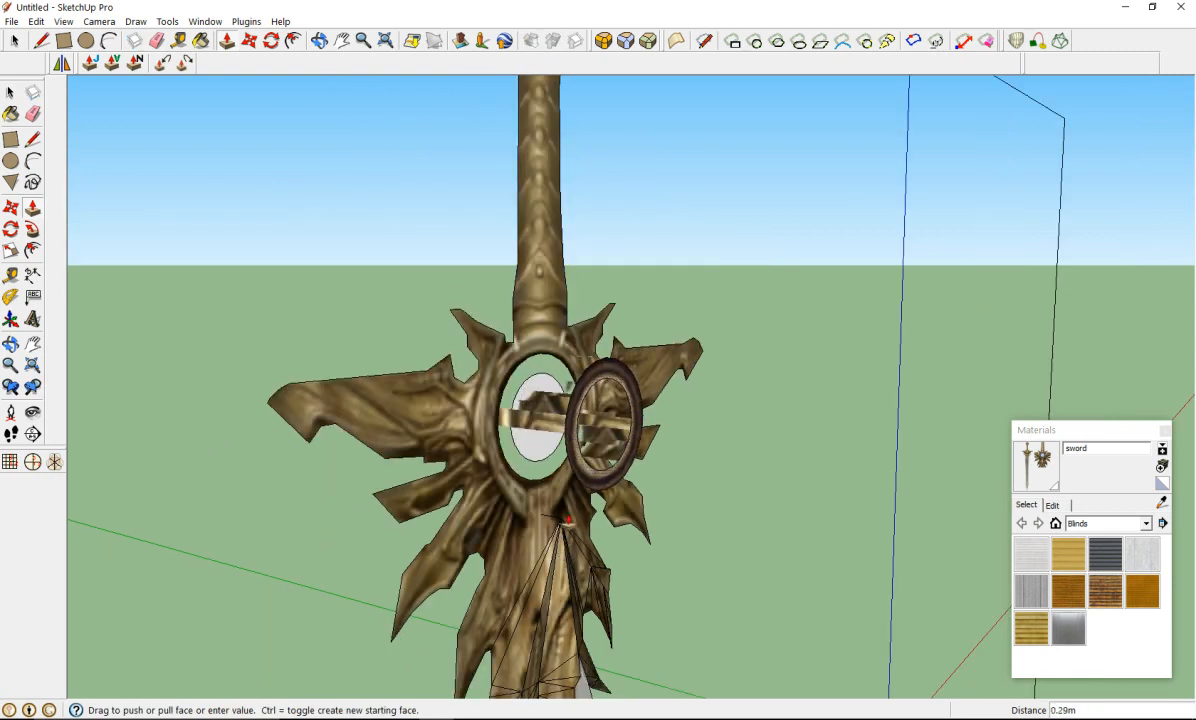
click(565, 455)
Step: Pull the white central disc outward by 0.09 m, level with the raised ring
scroll(565, 455, up, 5)
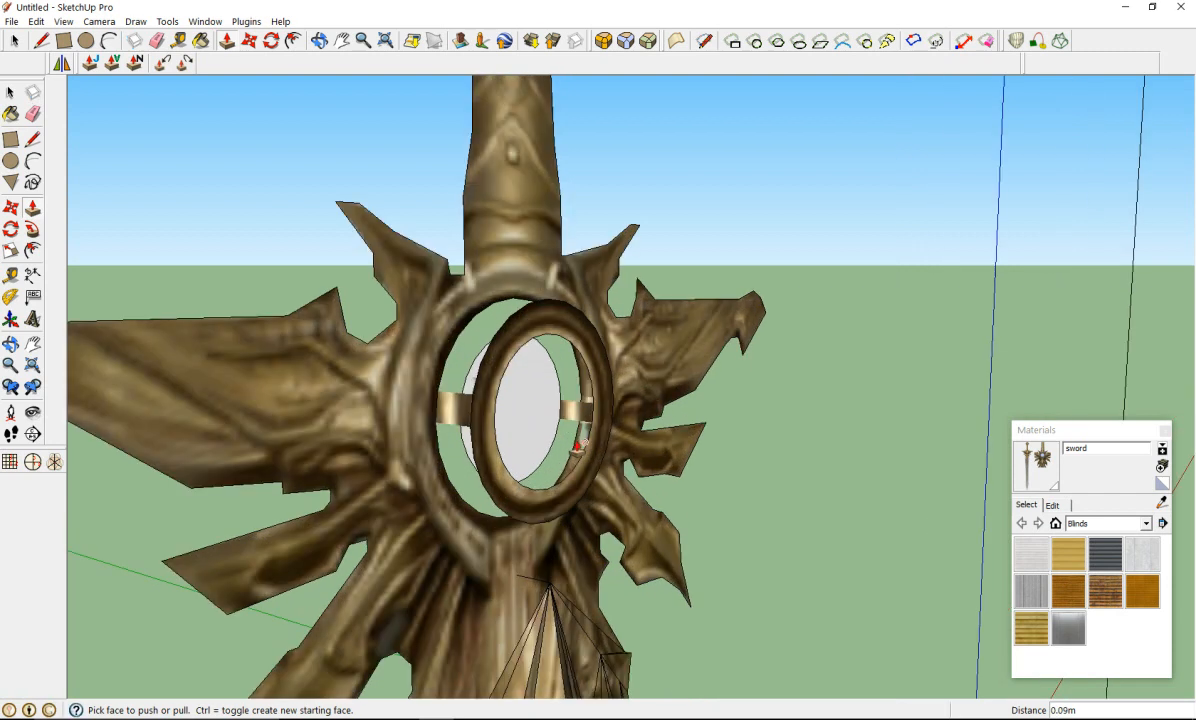
click(555, 520)
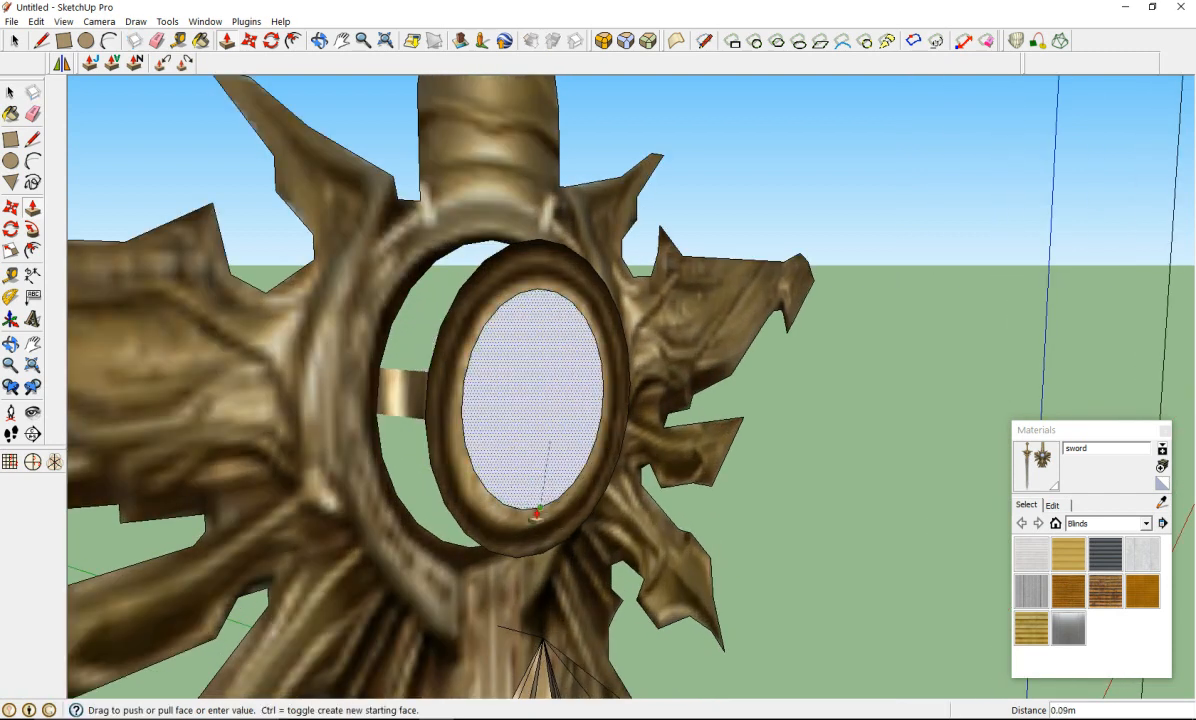
click(543, 506)
Step: Draw a line from the apex of the raised lower guard up to the bottom of the raised ring
middle_drag(606, 495, 348, 335)
scroll(348, 350, down, 5)
scroll(332, 445, up, 3)
scroll(330, 450, up, 2)
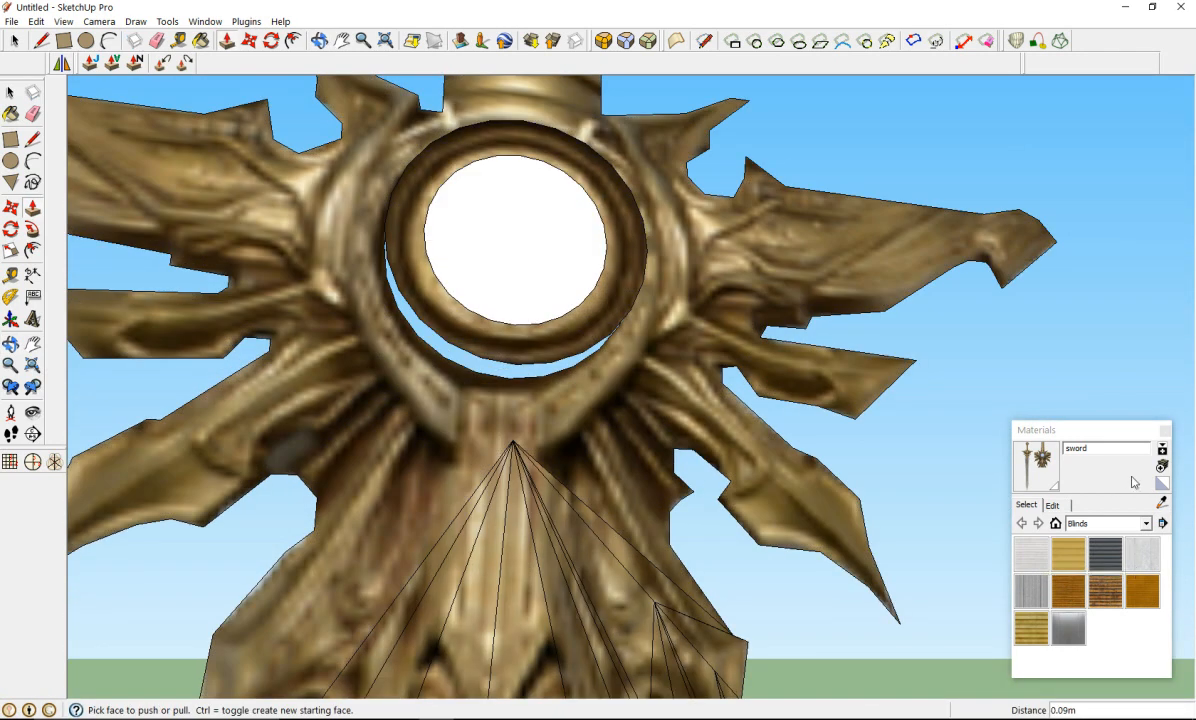
click(1162, 504)
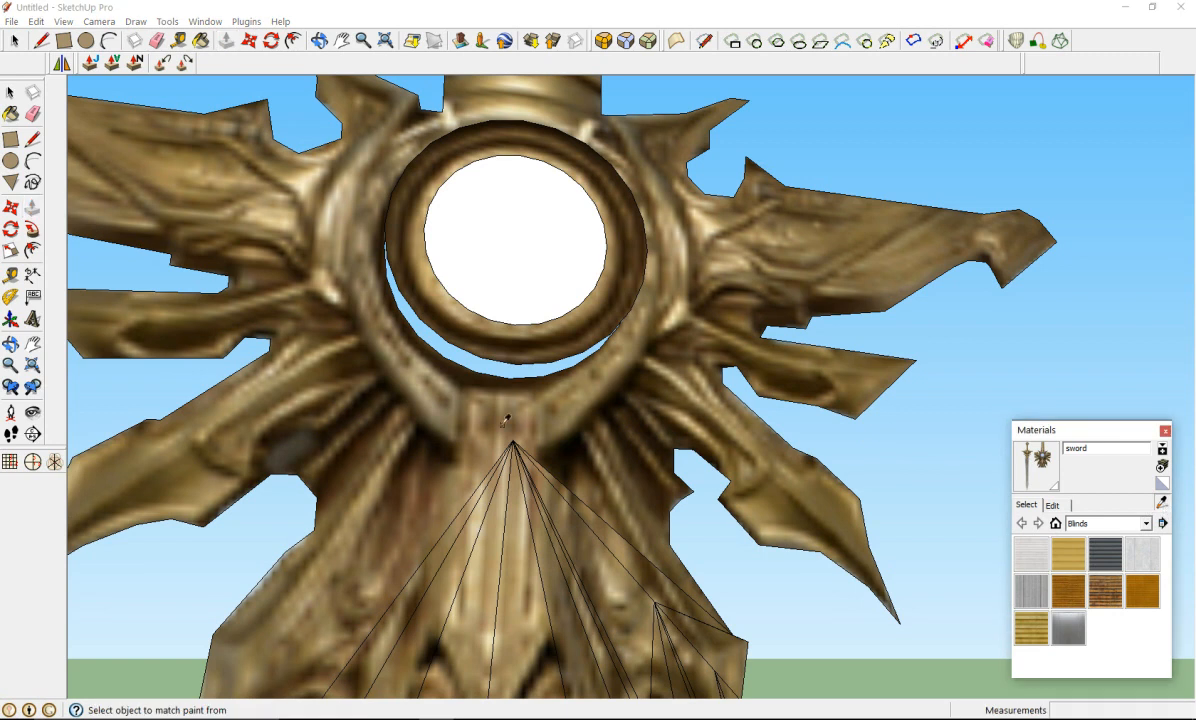
click(32, 139)
click(513, 441)
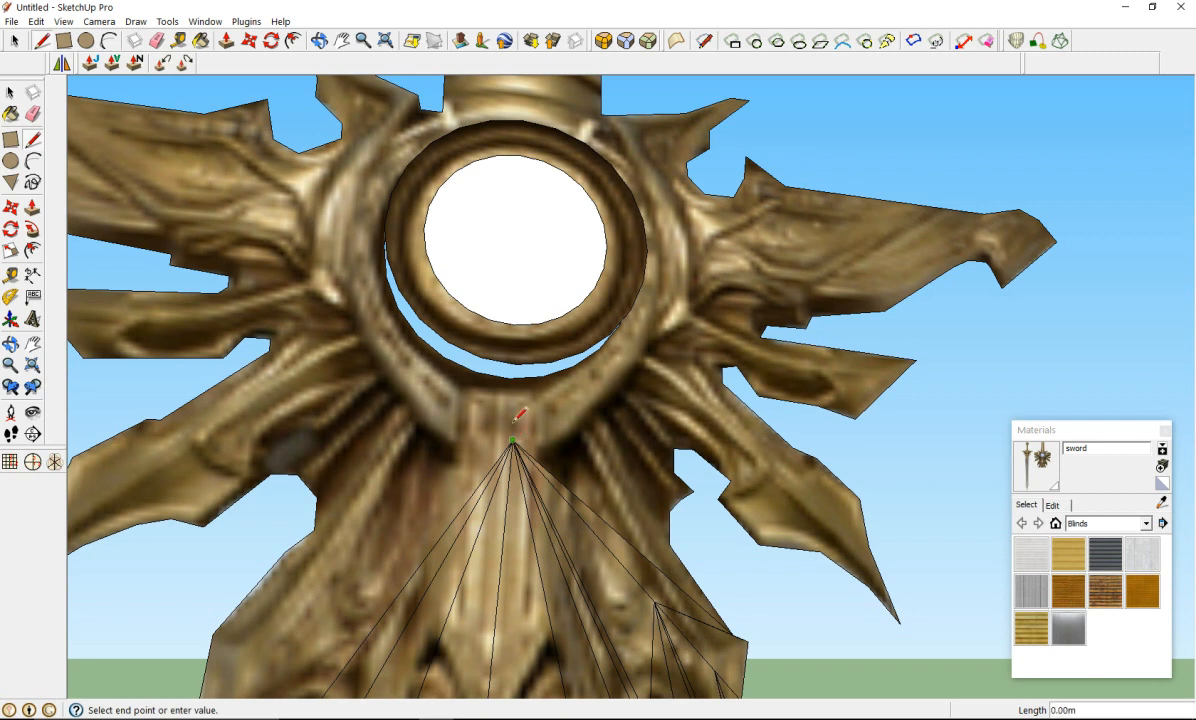
click(516, 361)
Step: Join the ring's bottom point, the lower-left spike's outer corner and the lower guard's apex with lines, closing a triangular face
scroll(516, 361, down, 3)
scroll(524, 372, up, 3)
scroll(524, 368, up, 2)
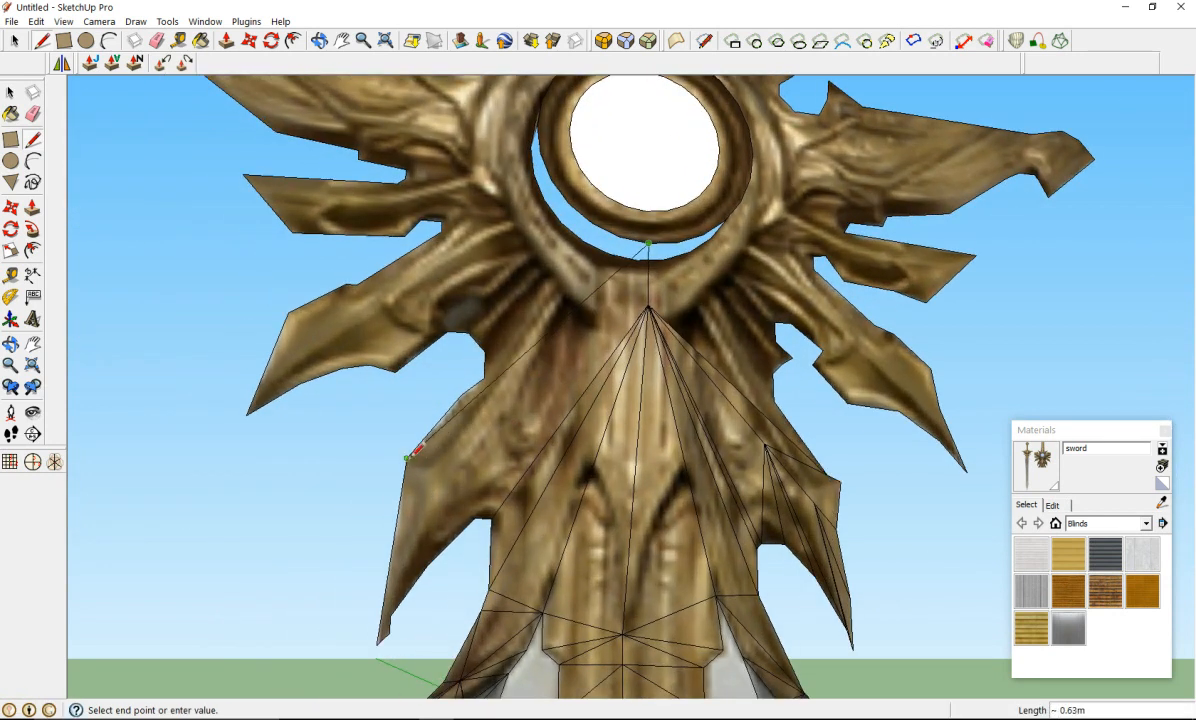
click(407, 458)
click(392, 596)
middle_drag(450, 577, 370, 575)
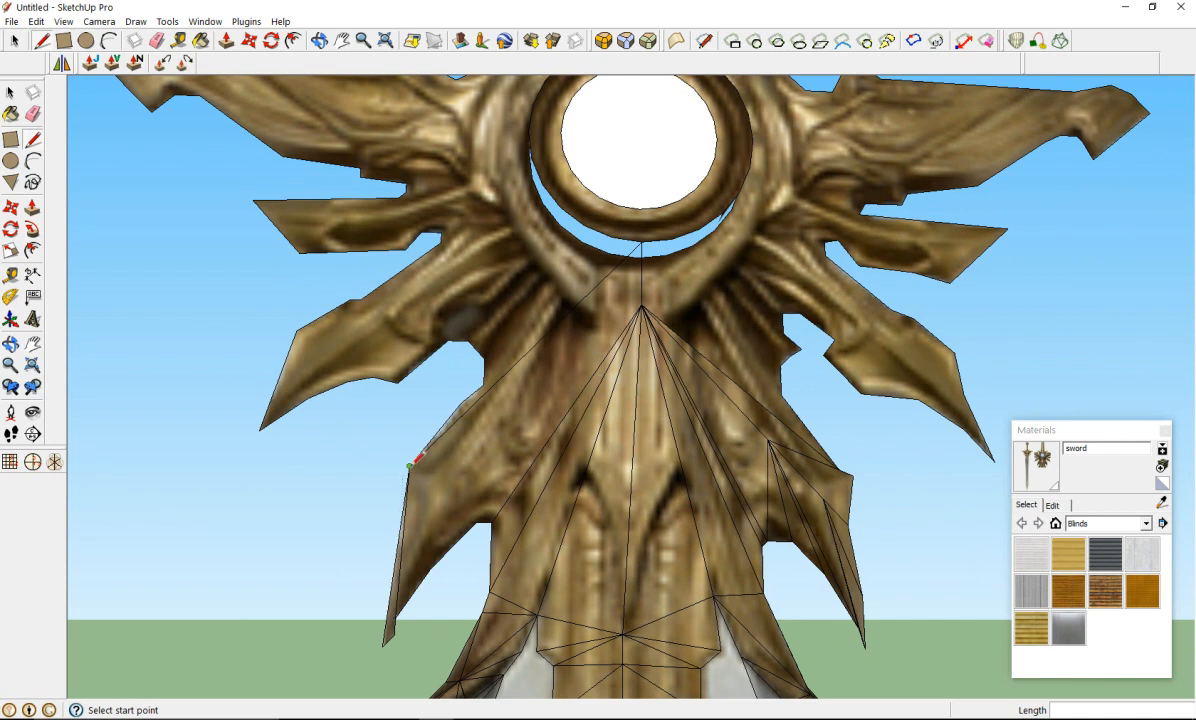
click(409, 466)
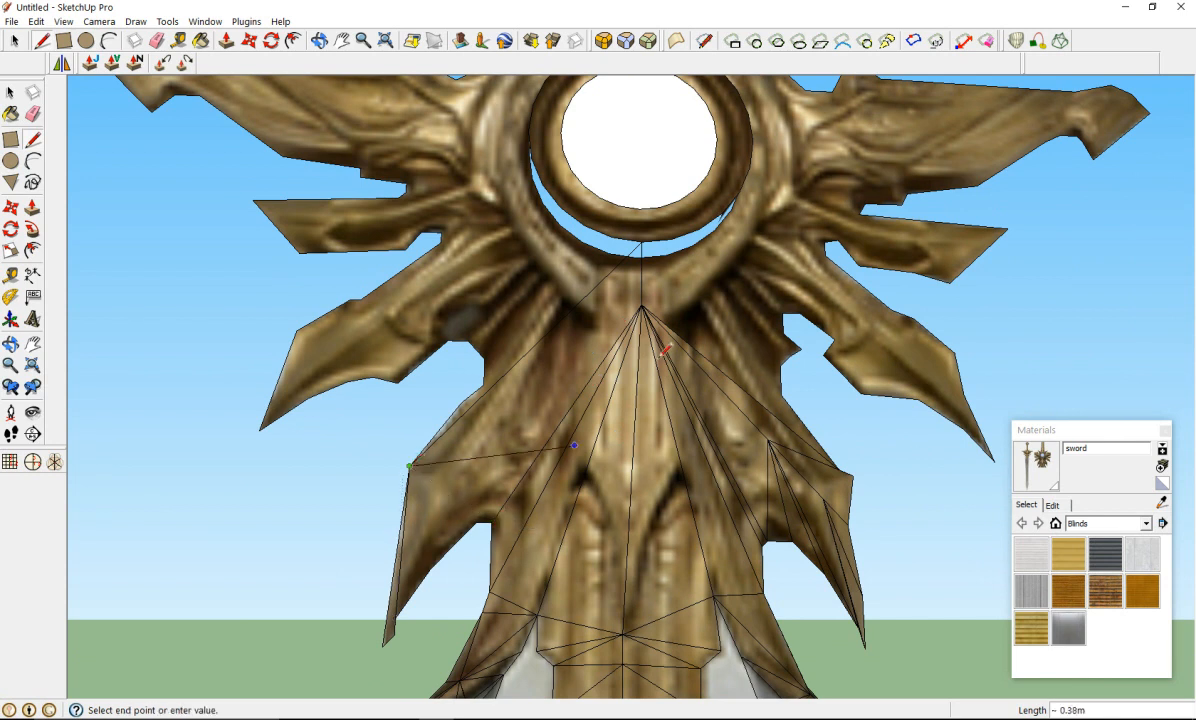
click(641, 305)
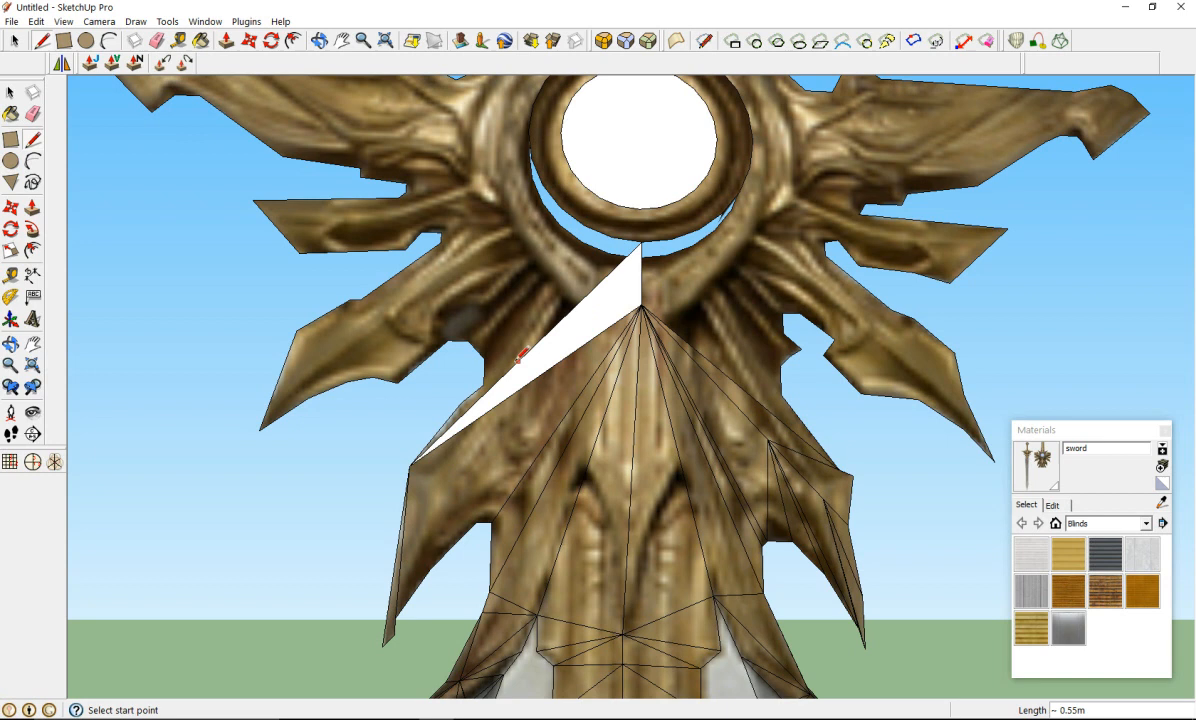
Step: Connect the guard apex to the lower-left spike's outer edge and to the notch corner at the spike's base, forming two faces
click(641, 305)
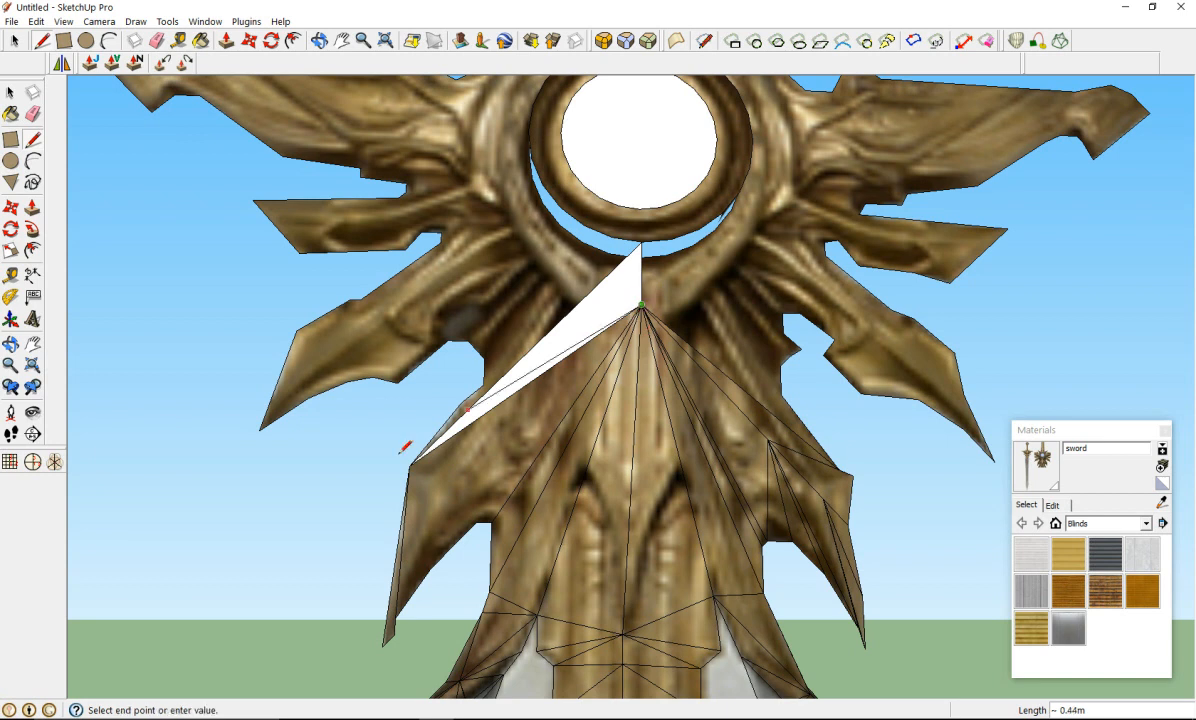
click(408, 528)
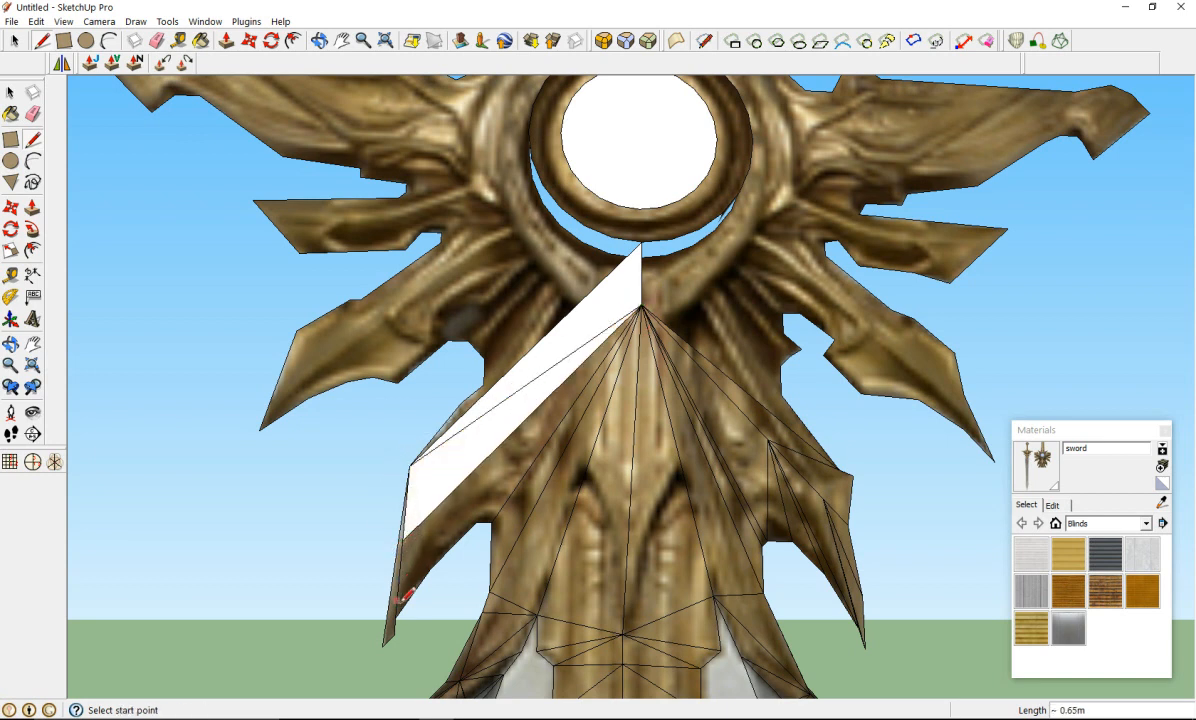
click(476, 522)
click(641, 305)
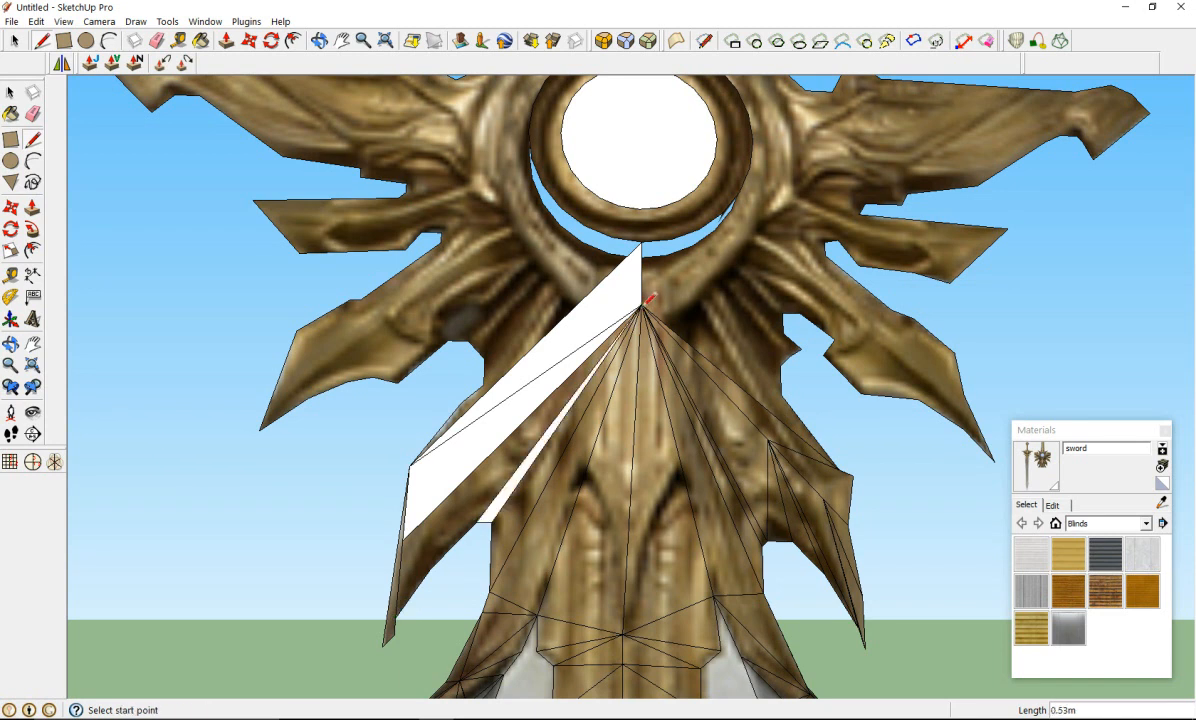
Step: Draw a line from the lower-left spike's inner edge to the guard apex, filling the gap between the white faces
scroll(398, 586, up, 3)
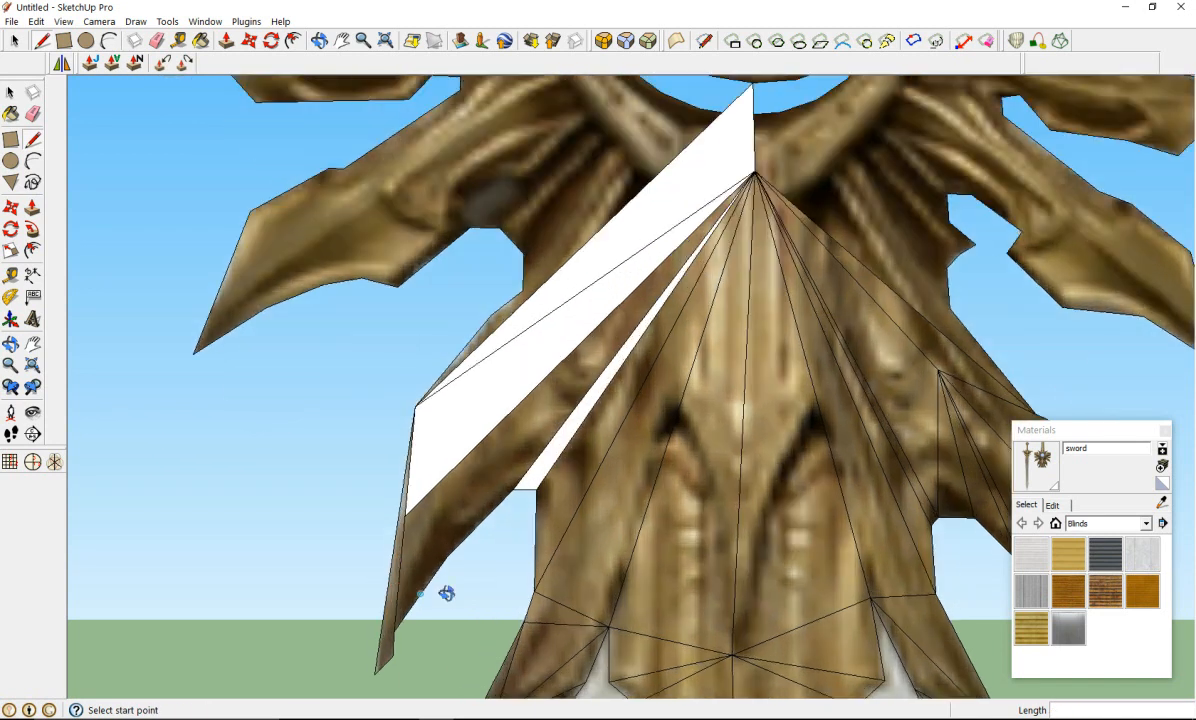
middle_drag(416, 590, 590, 593)
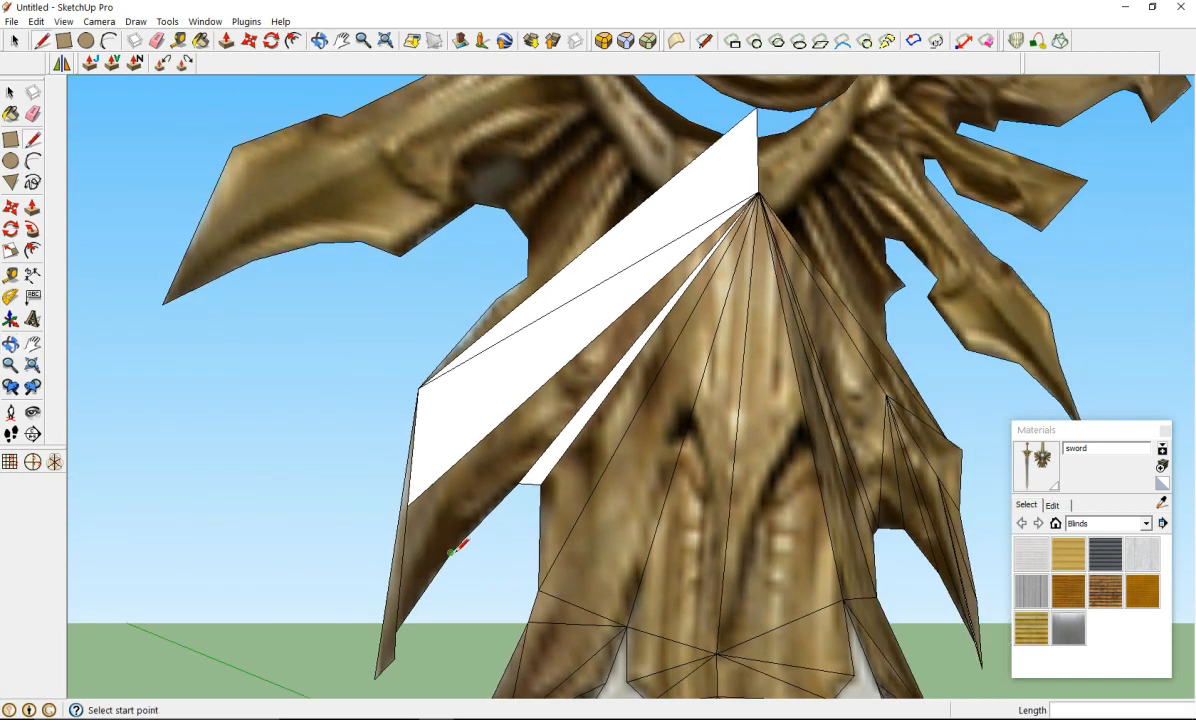
middle_drag(492, 493, 305, 505)
click(413, 552)
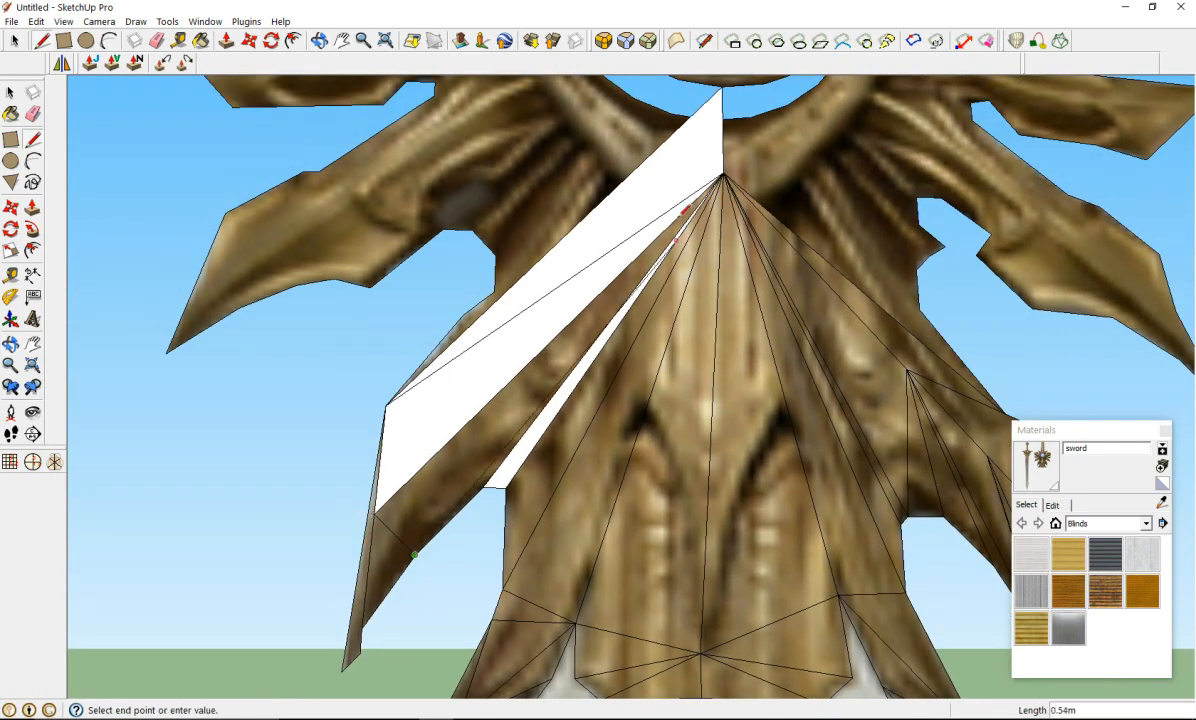
click(722, 175)
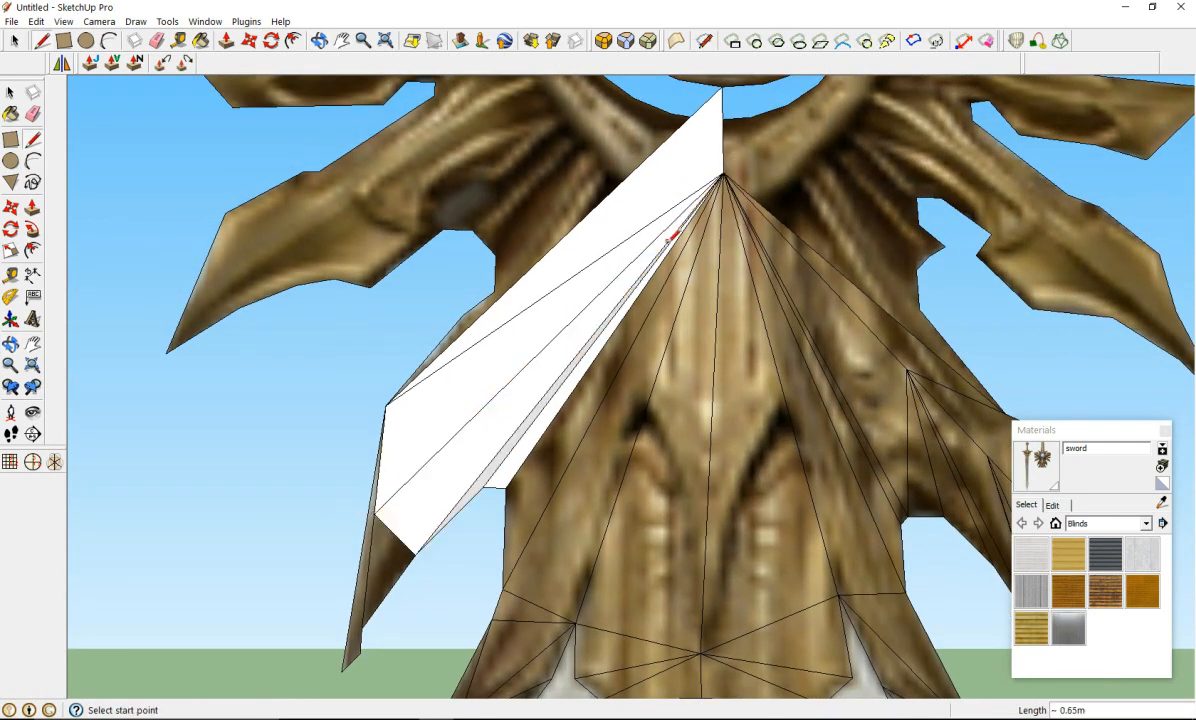
Step: Connect two outline points above the lower-left spike's outer corner to the ring's bottom point, adding sloping faces
middle_drag(663, 290, 603, 400)
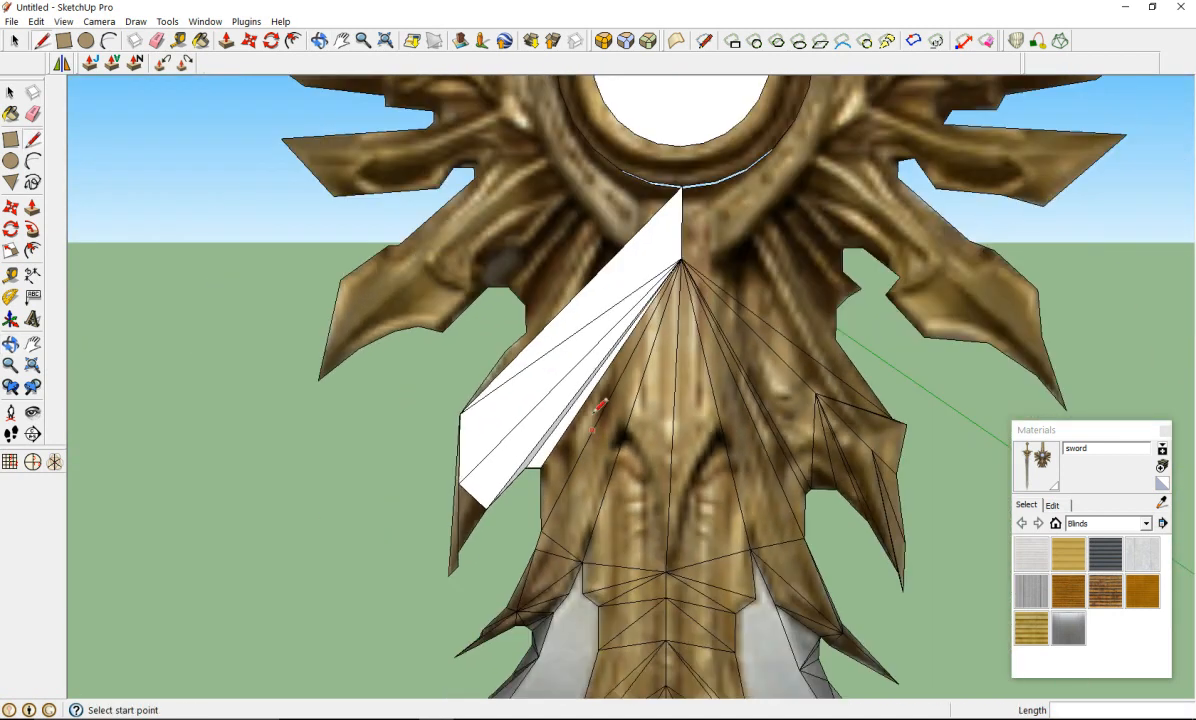
scroll(530, 258, up, 2)
scroll(527, 266, up, 2)
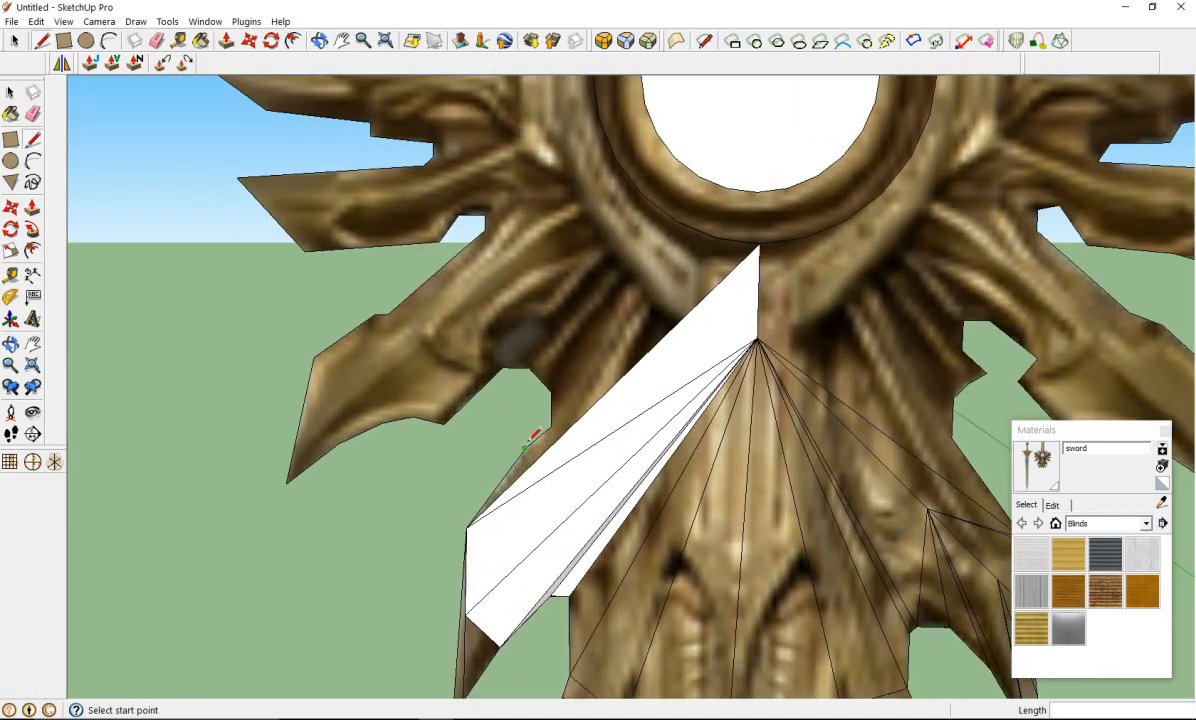
click(525, 447)
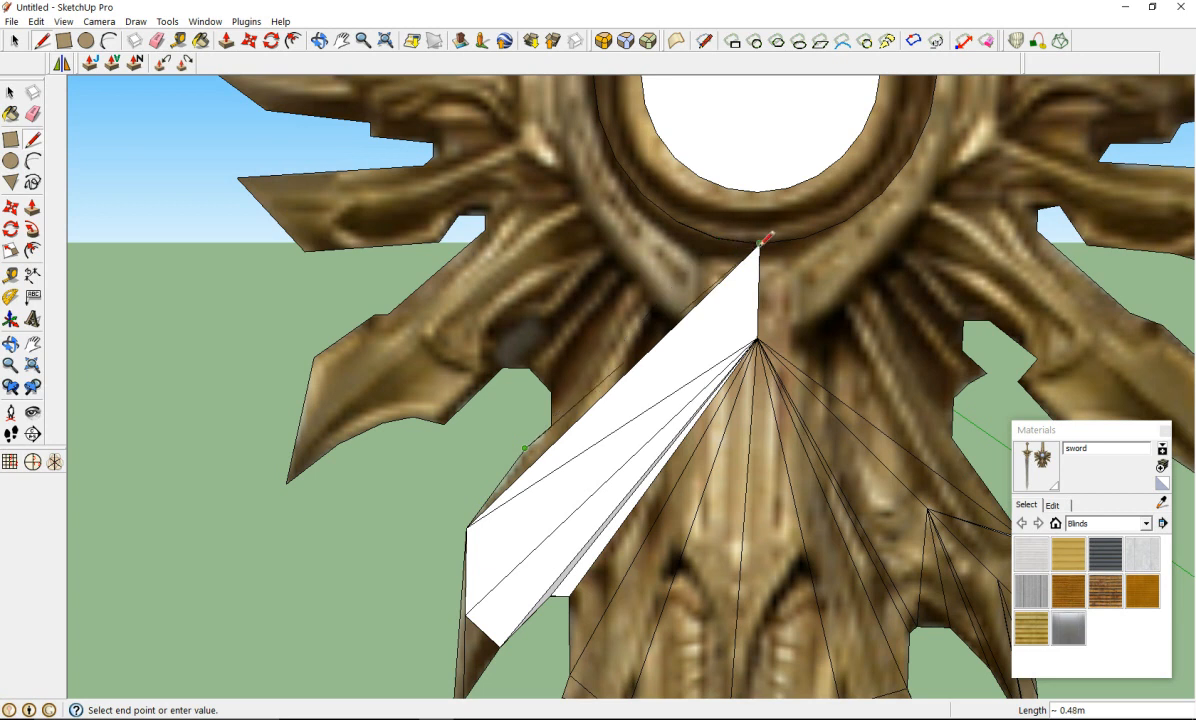
click(757, 247)
middle_drag(541, 404, 641, 452)
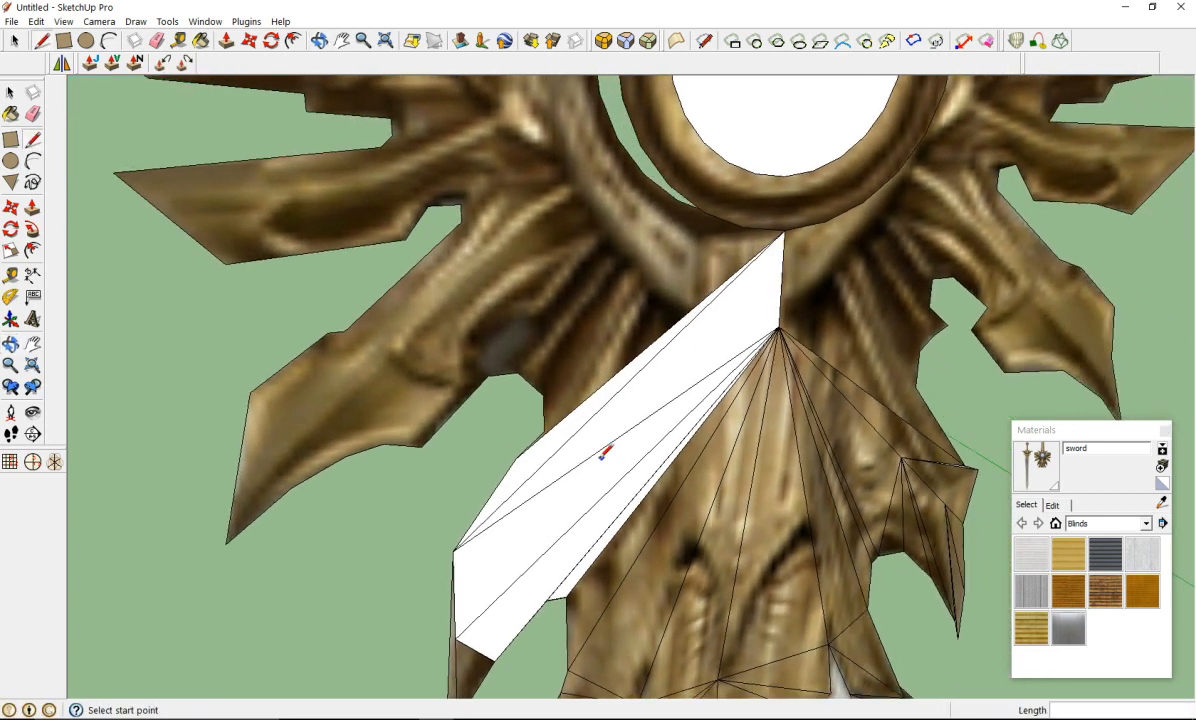
click(544, 428)
click(783, 230)
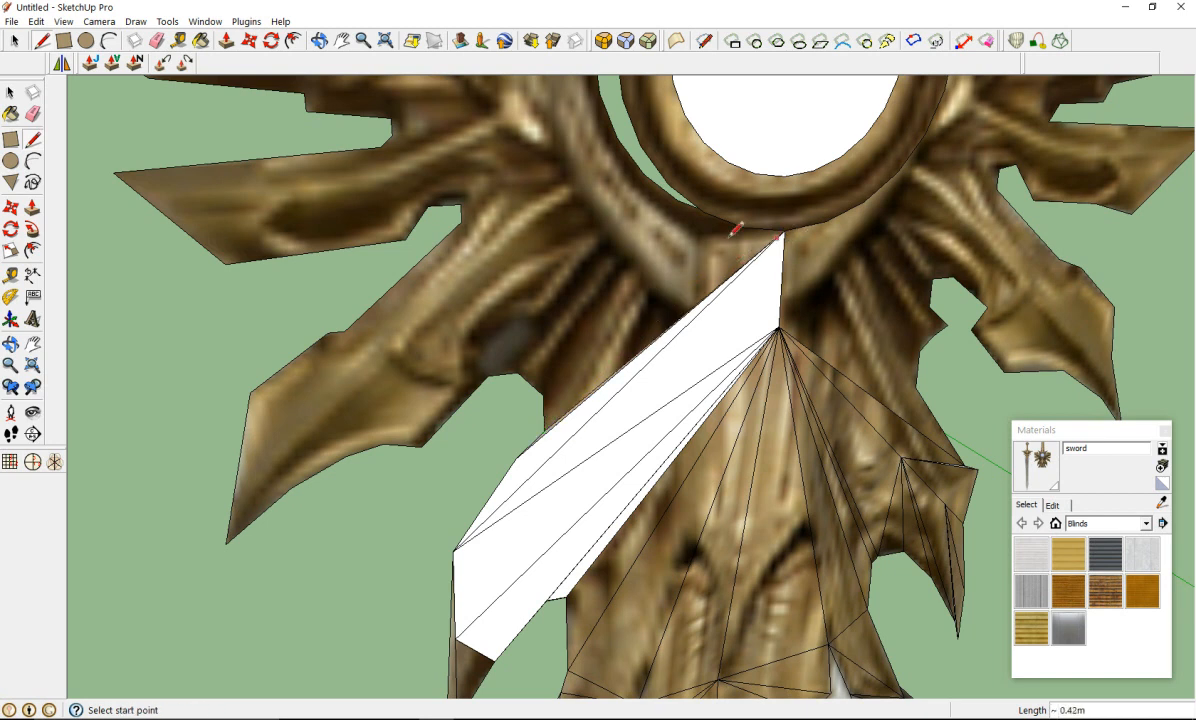
Step: Connect the next outline corners up to the notch between the left spikes to the ring's neighbouring vertex, forming faces
click(543, 396)
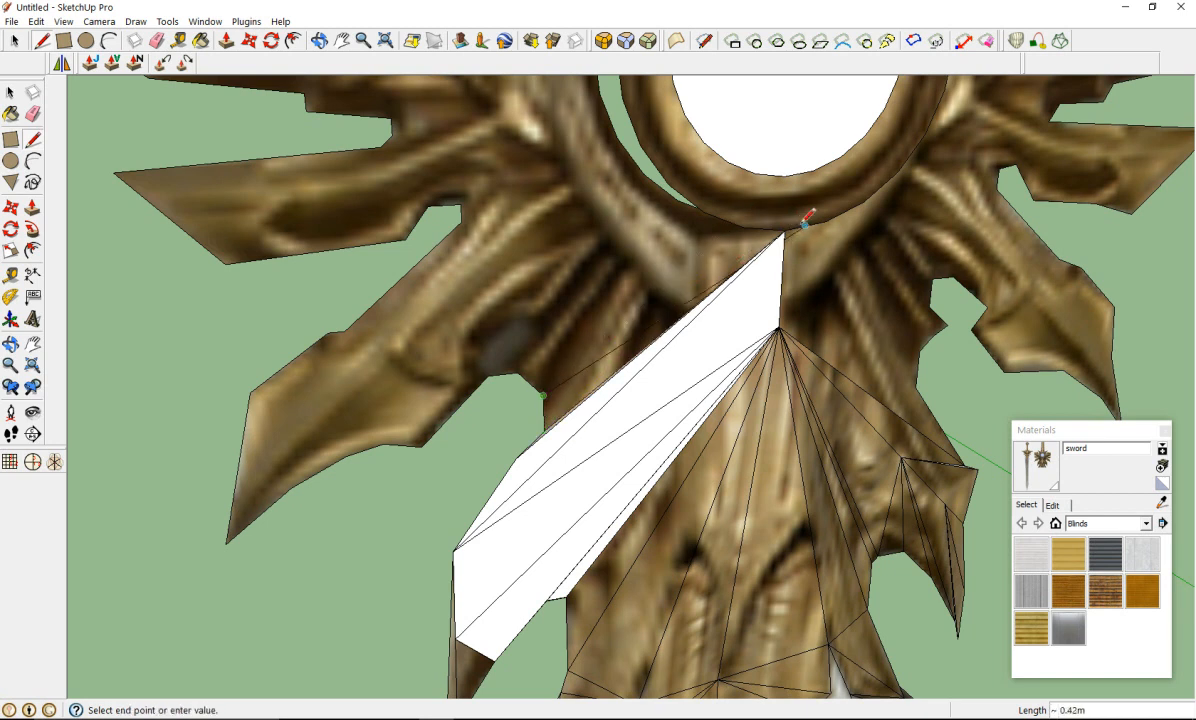
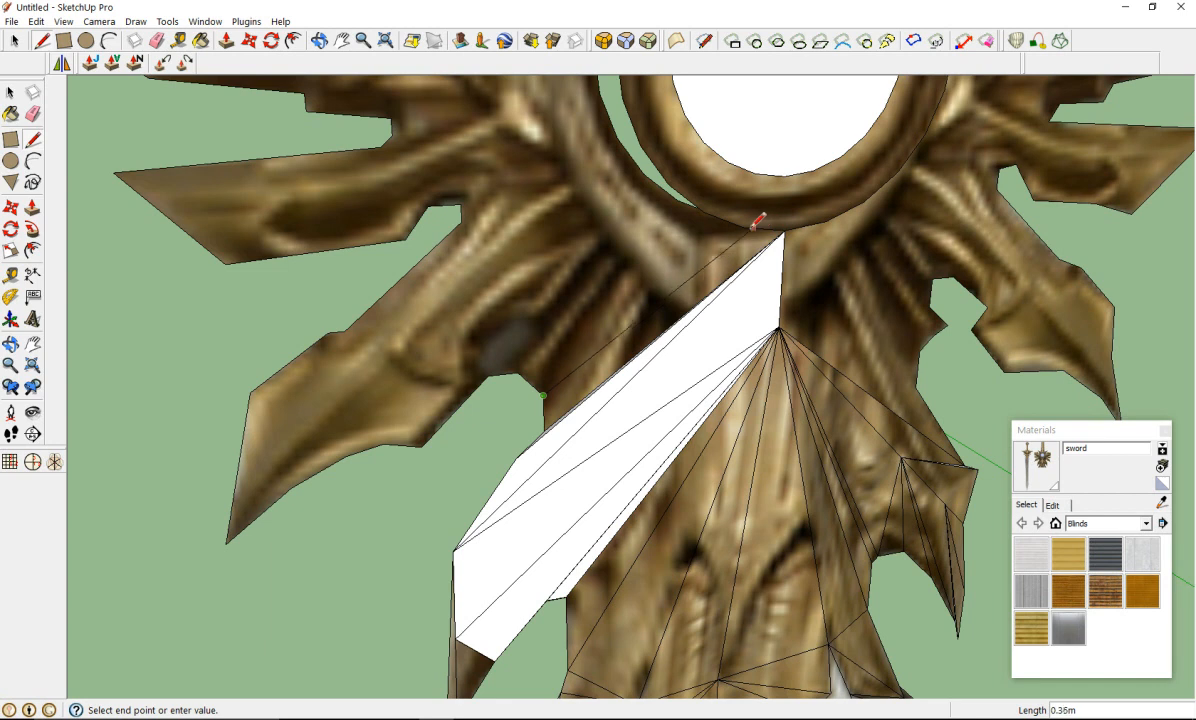
click(546, 430)
click(543, 396)
scroll(546, 422, up, 2)
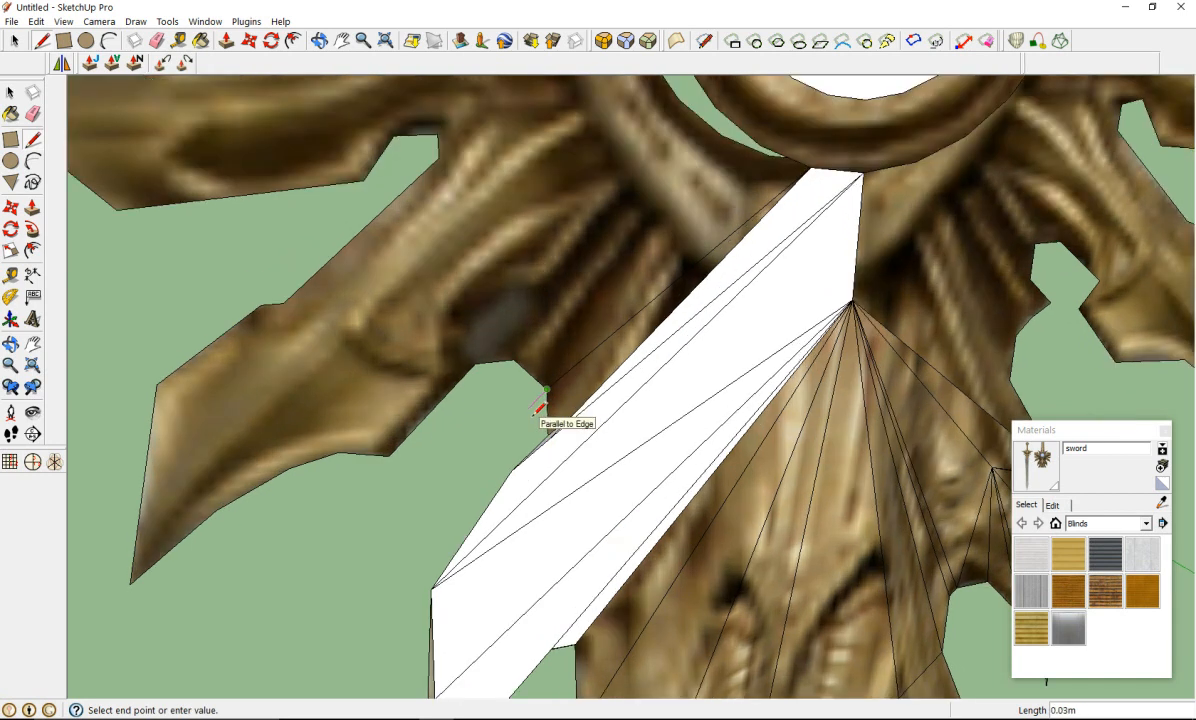
click(573, 412)
click(549, 434)
click(811, 165)
click(811, 165)
click(514, 358)
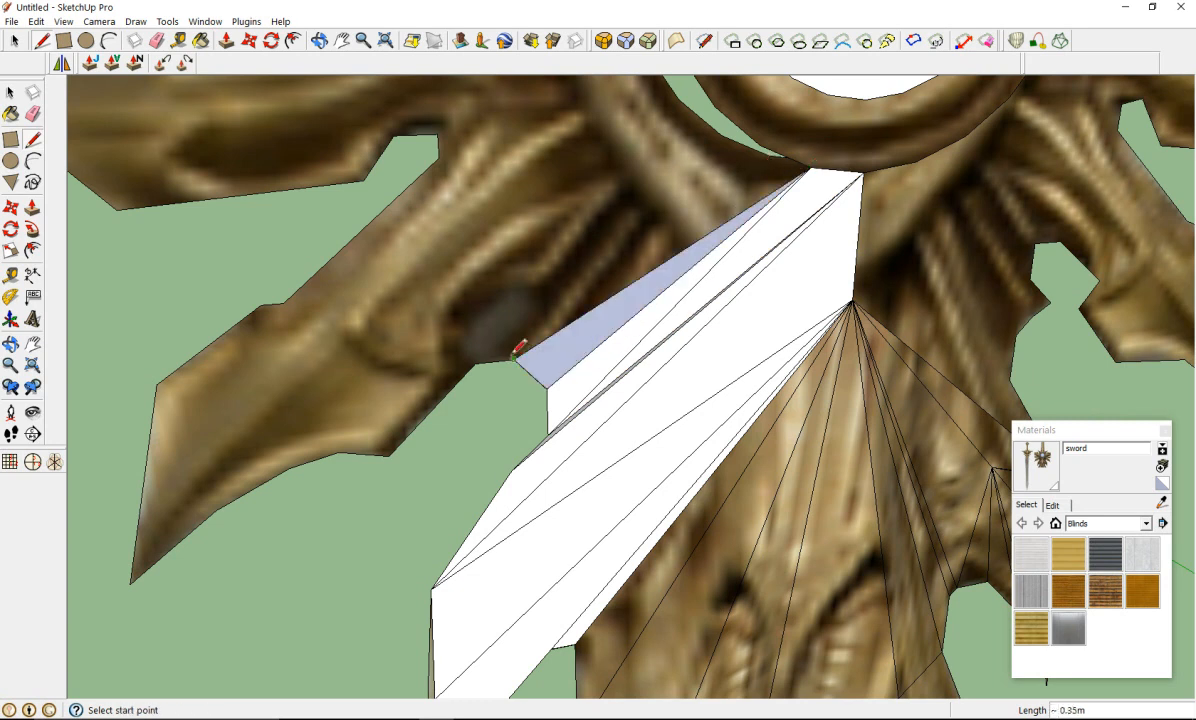
Step: Apply Orient Faces to the blue reversed face beside the notch between the left spikes
scroll(525, 305, down, 4)
scroll(535, 305, up, 3)
scroll(545, 325, up, 2)
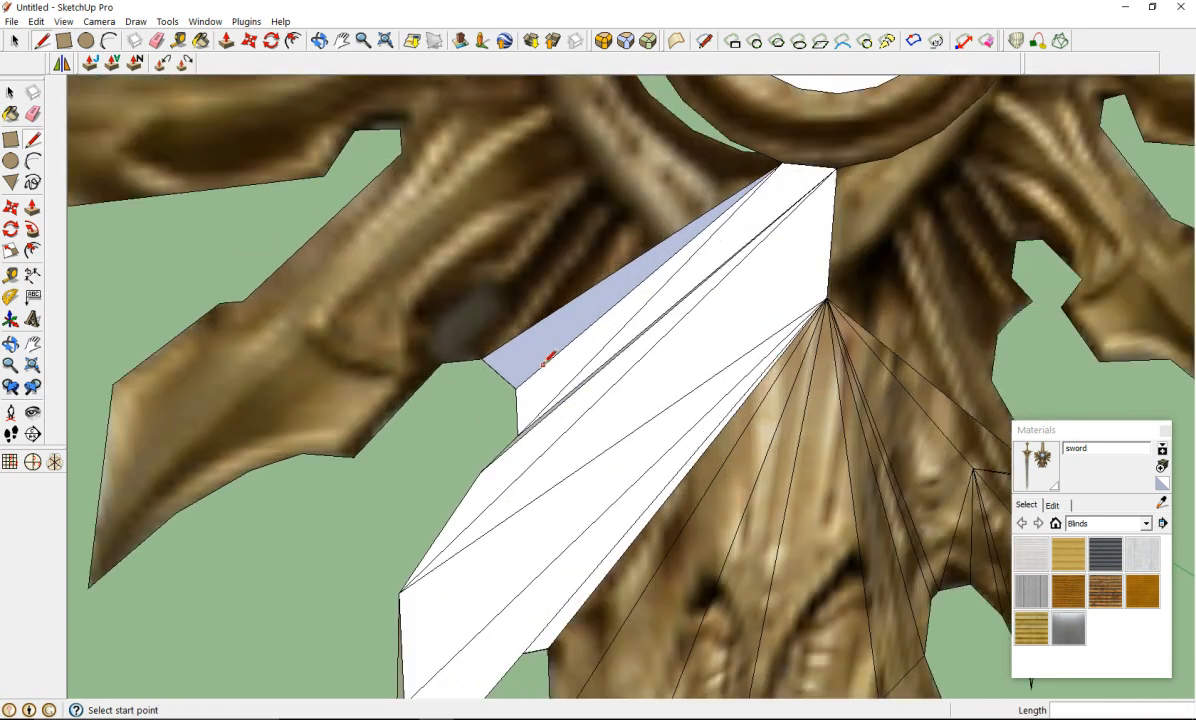
right_click(534, 353)
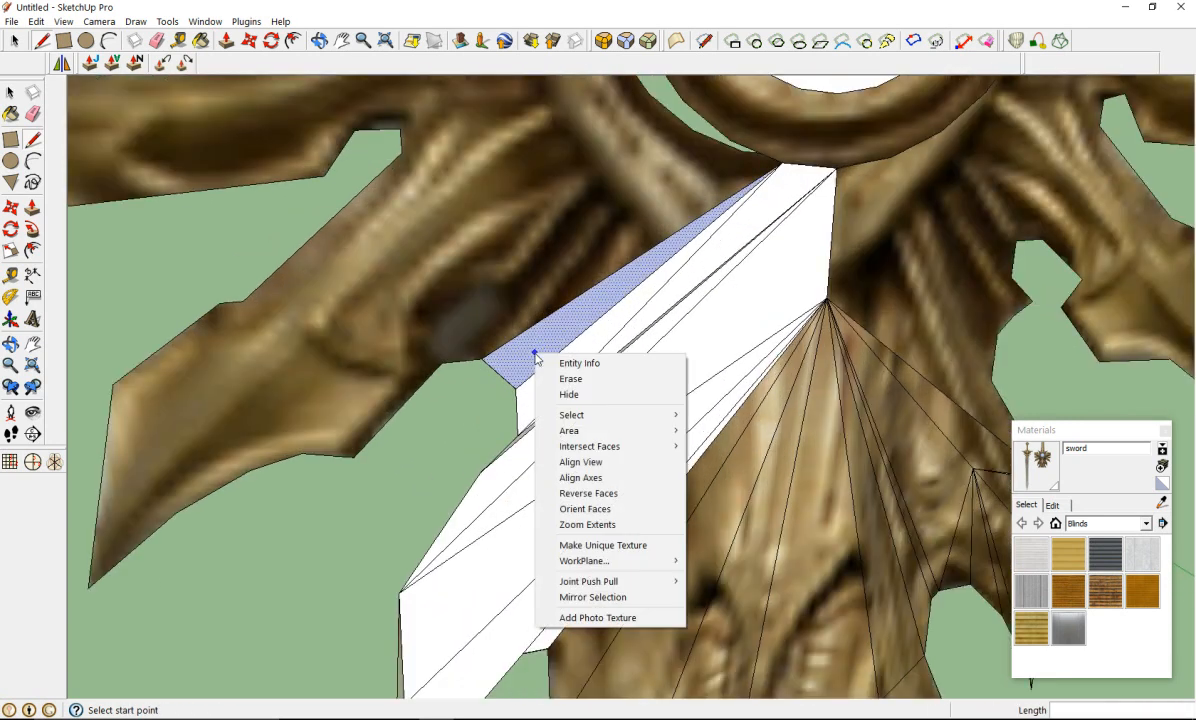
click(580, 509)
Step: Draw lines from the notch's next two corners to the following ring vertex, closing the adjoining narrow faces
scroll(563, 440, down, 5)
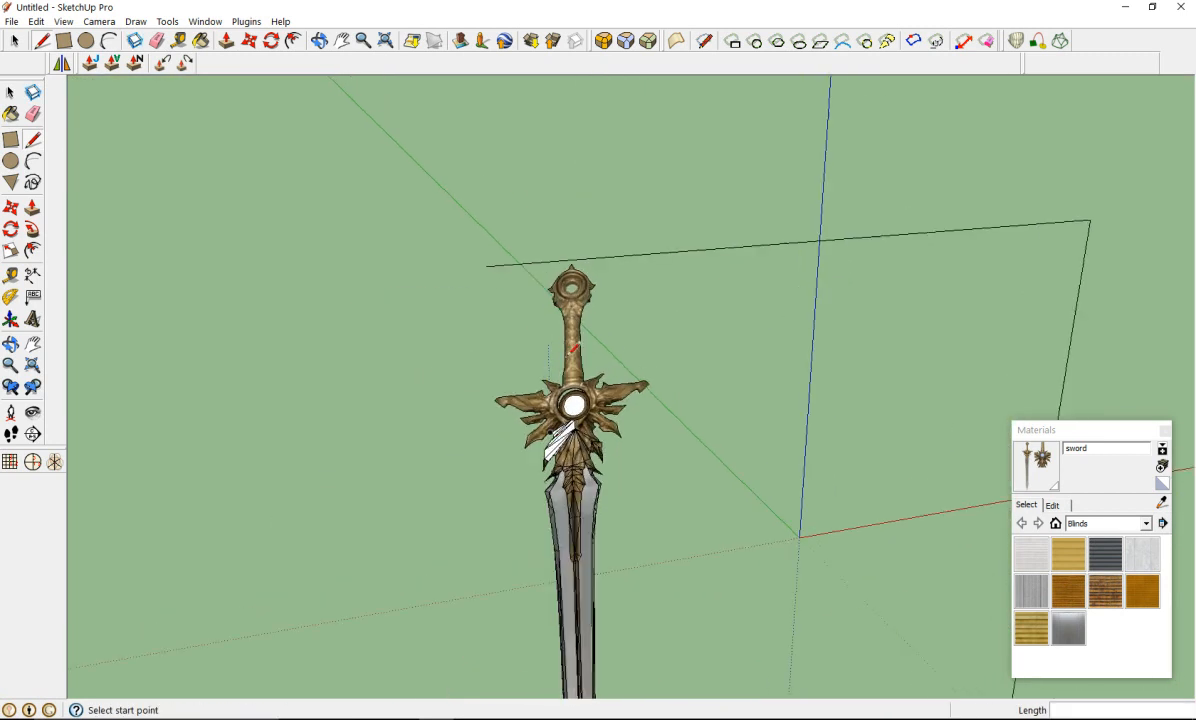
scroll(574, 365, up, 3)
scroll(410, 568, down, 4)
scroll(428, 540, up, 6)
scroll(510, 530, down, 2)
scroll(518, 497, up, 5)
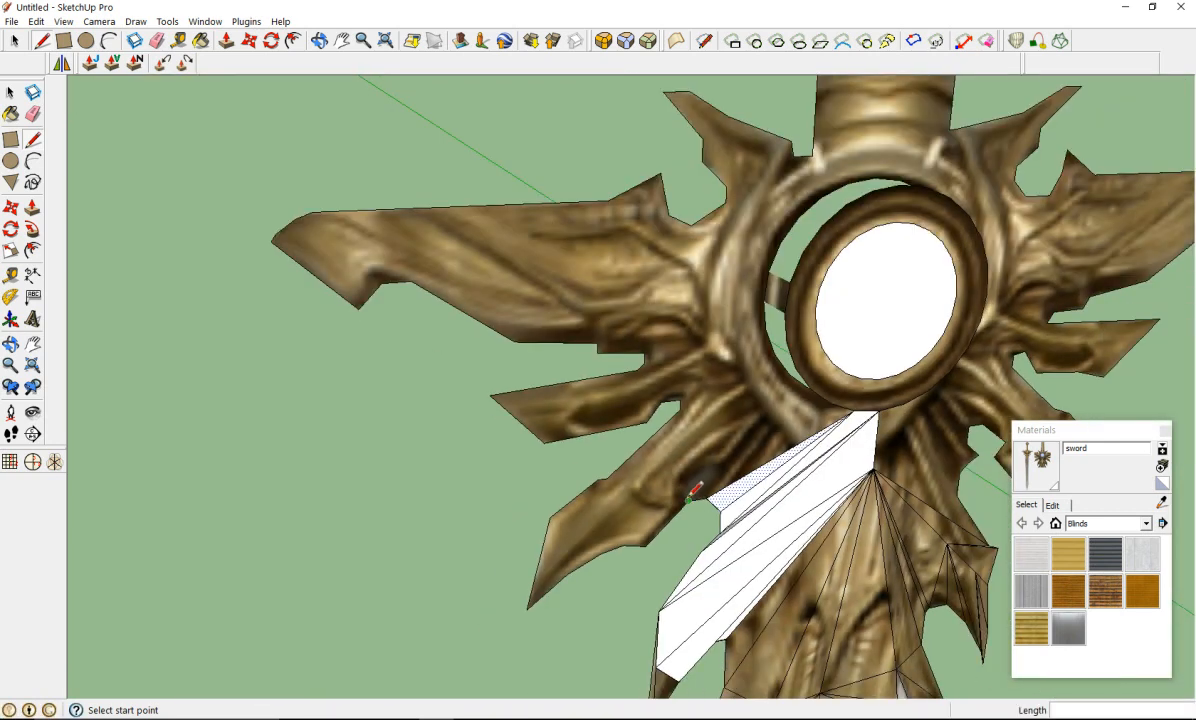
click(689, 494)
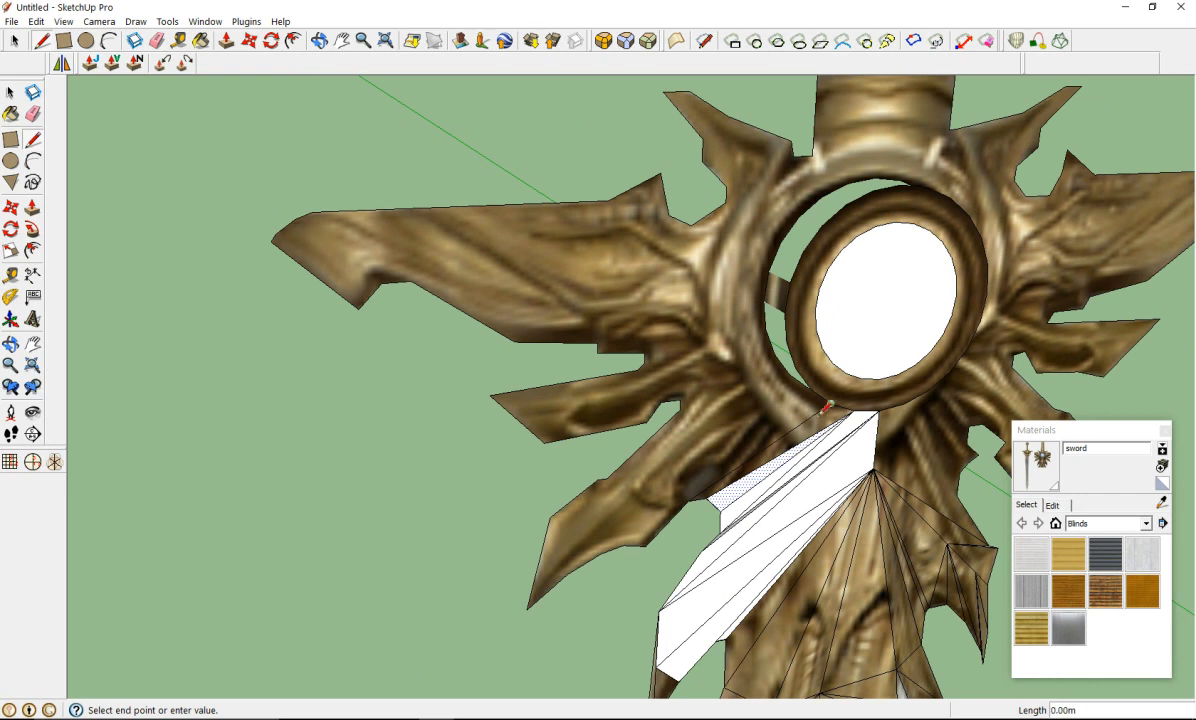
click(706, 495)
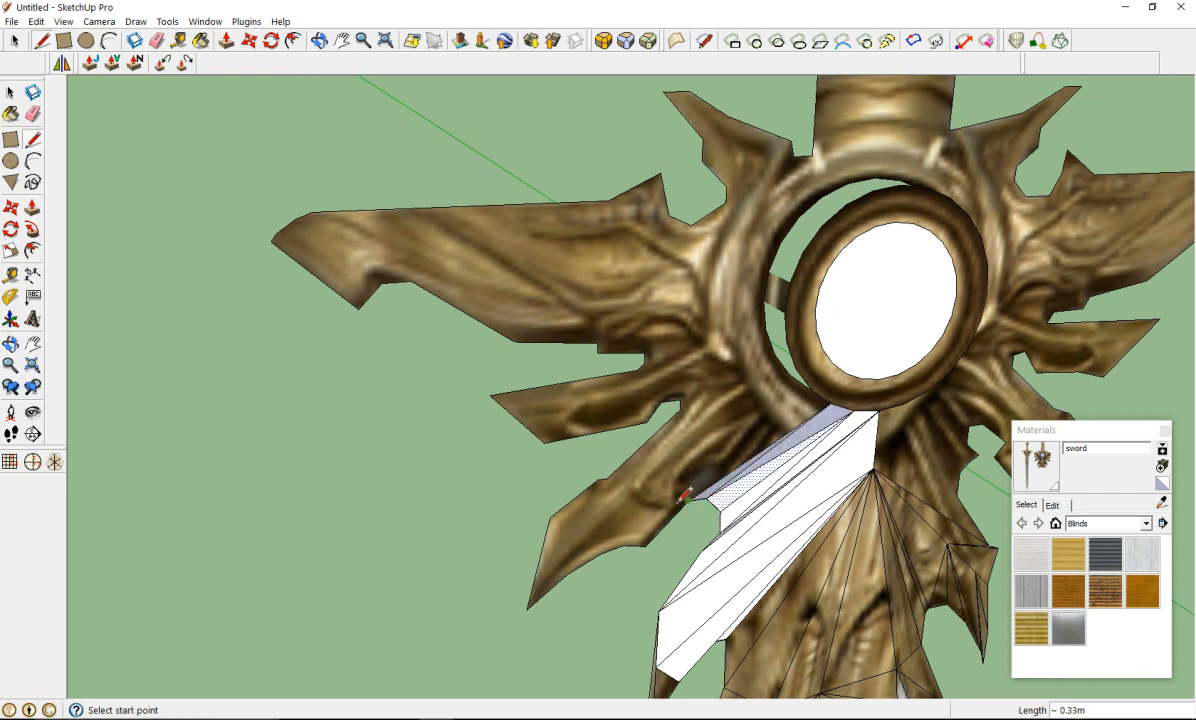
Step: Reverse the two new blue faces between the notch and the ring so their white sides face outward
scroll(770, 459, up, 3)
right_click(784, 436)
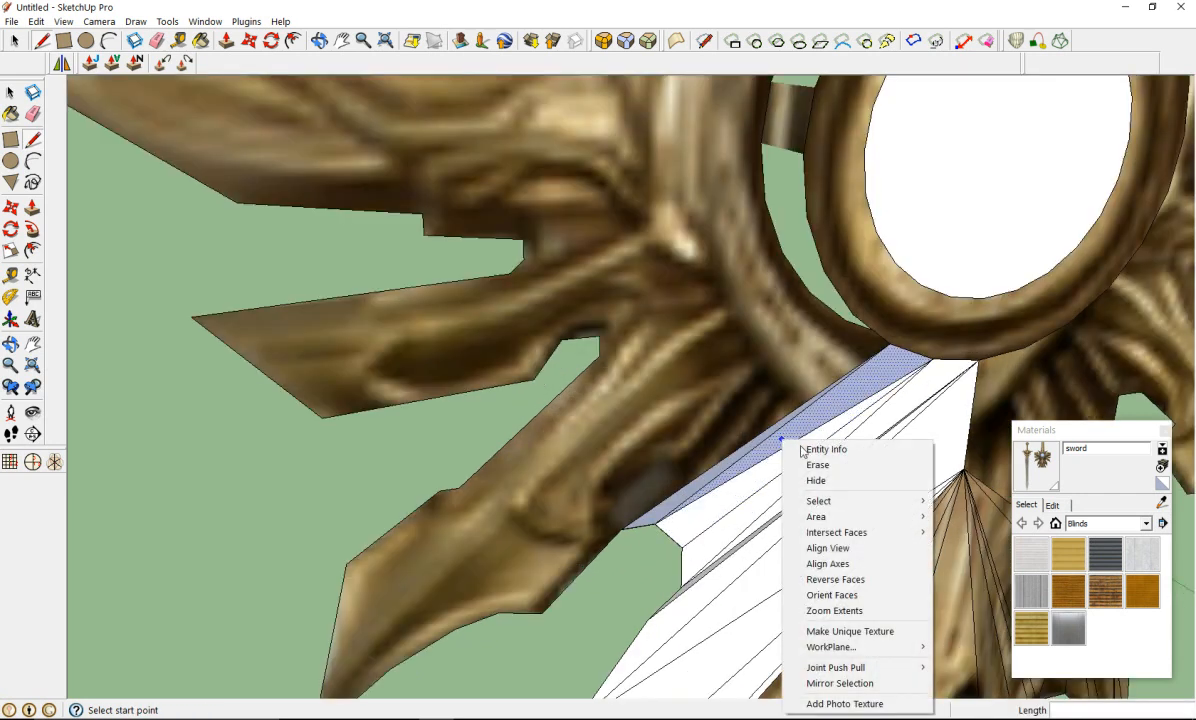
click(805, 577)
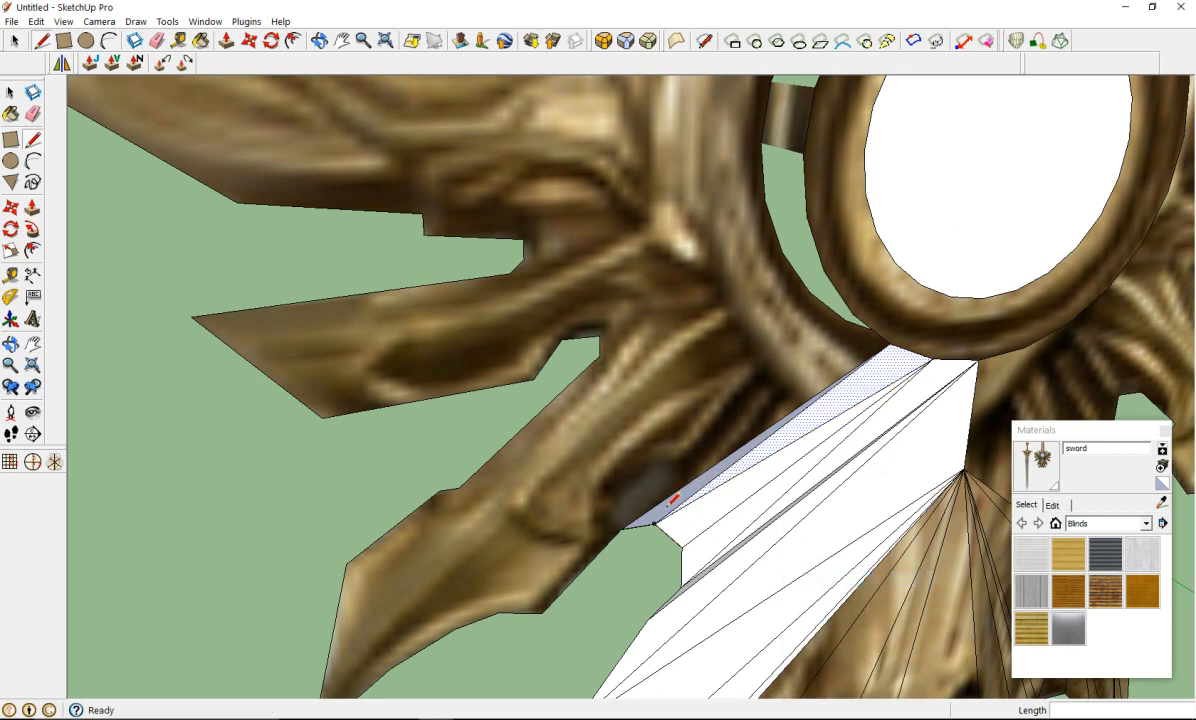
right_click(673, 499)
click(702, 374)
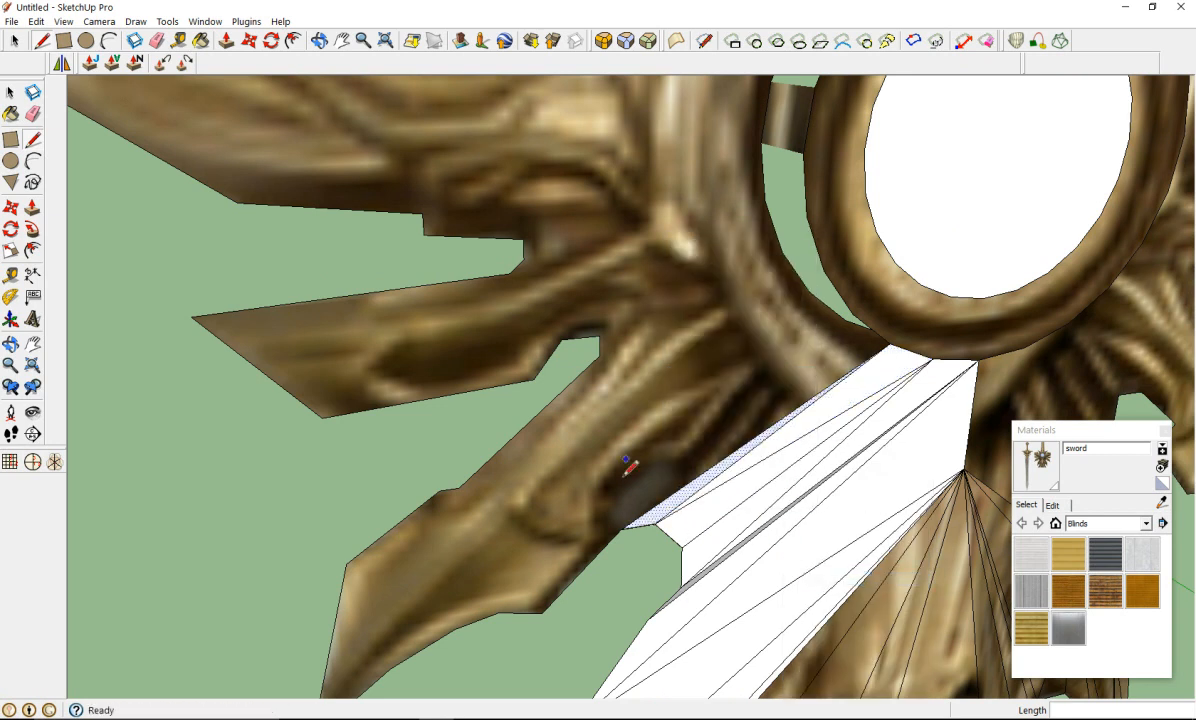
Step: Draw a ridge line from the raised ring's lower-left edge to the tip of the next left spike
scroll(633, 436, down, 5)
scroll(665, 396, up, 3)
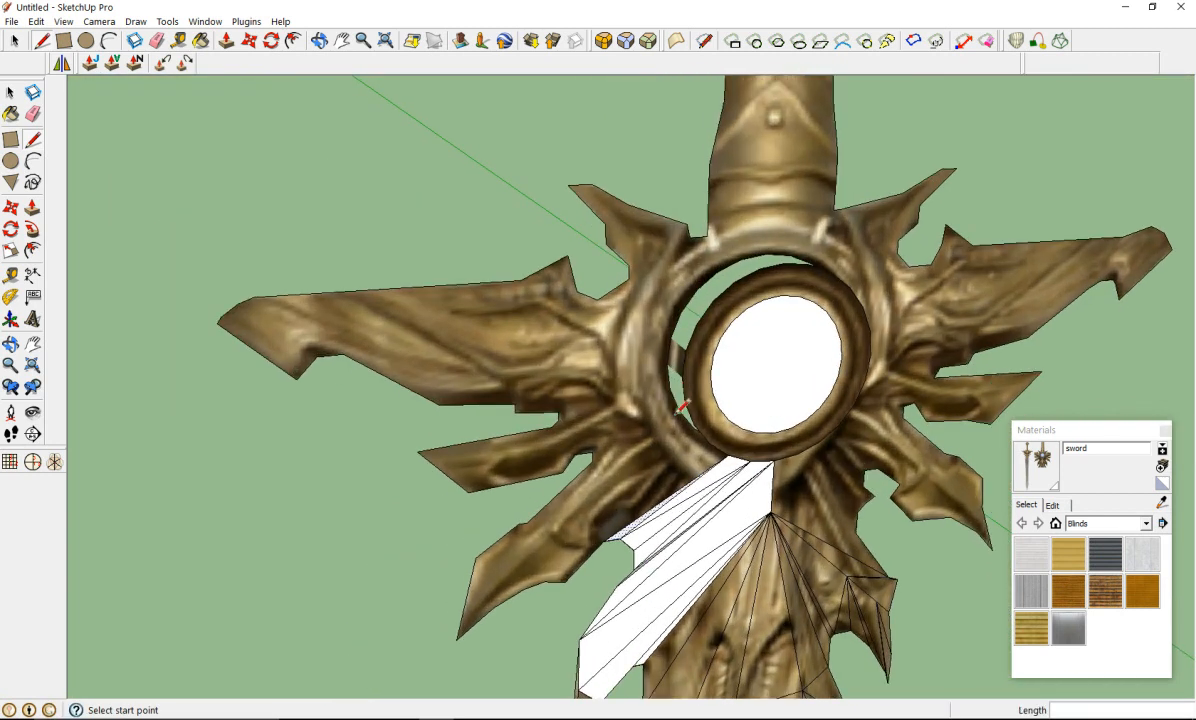
click(717, 443)
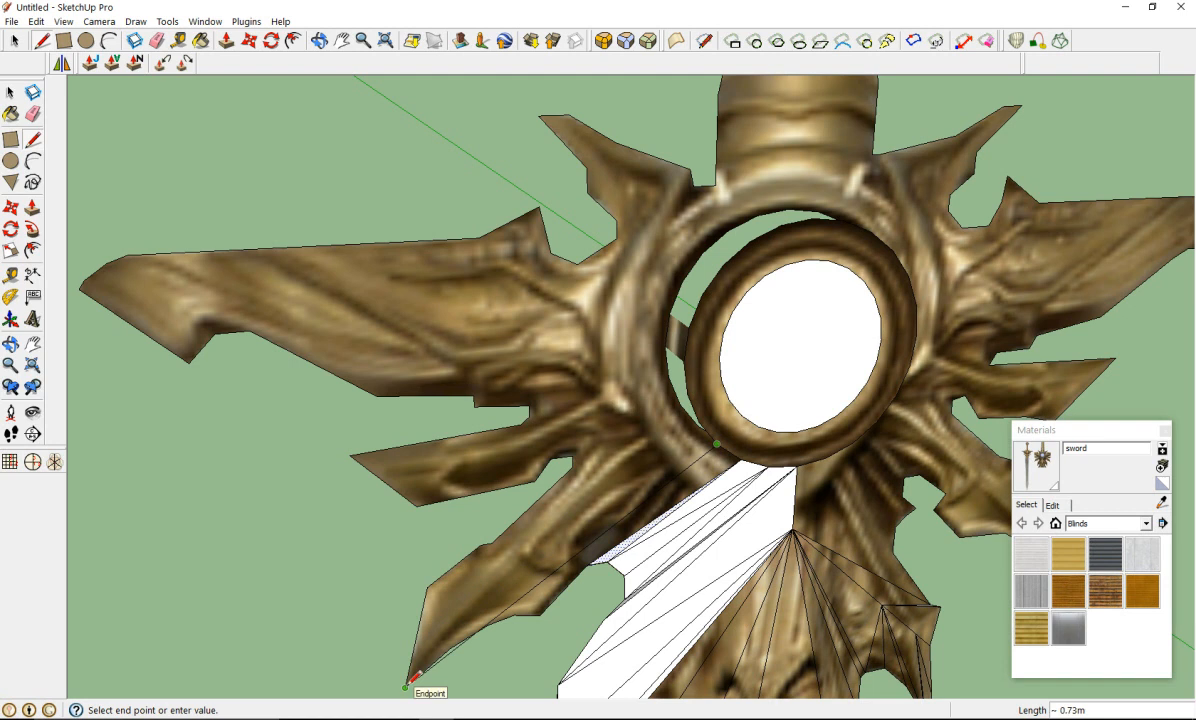
click(692, 389)
click(689, 392)
click(405, 663)
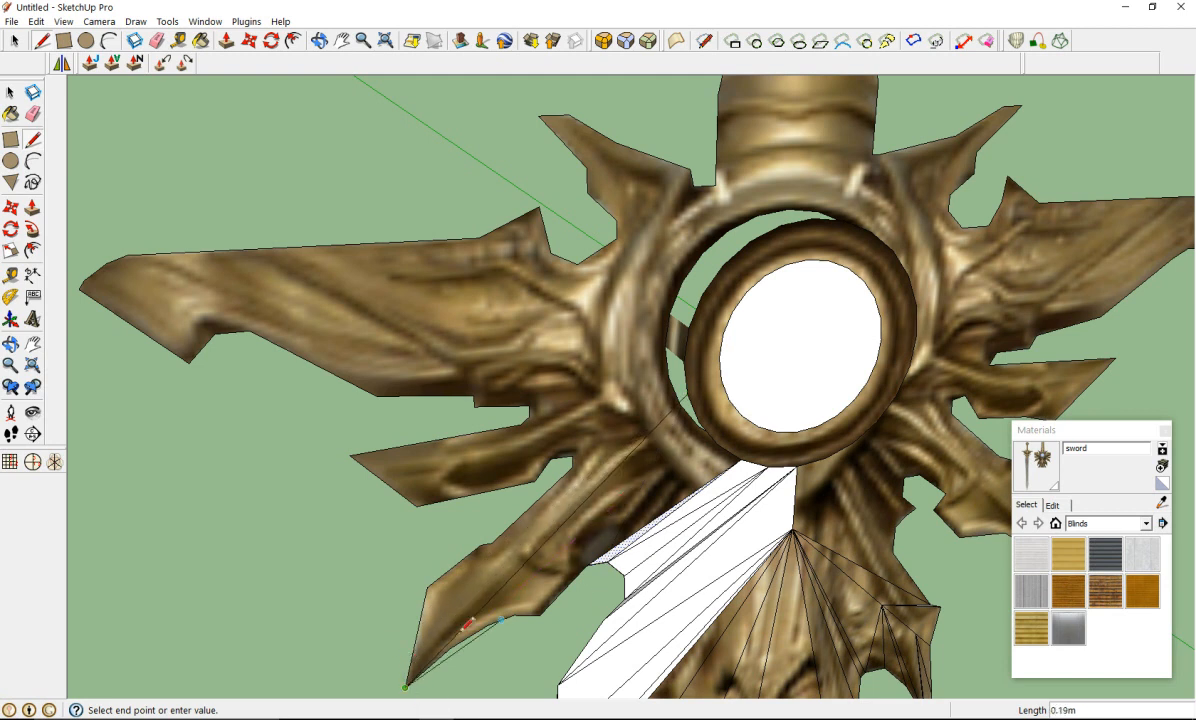
Step: Draw lines from the spike's lower outline corners to one point on its ridge, closing the triangular faces near the tip
click(36, 141)
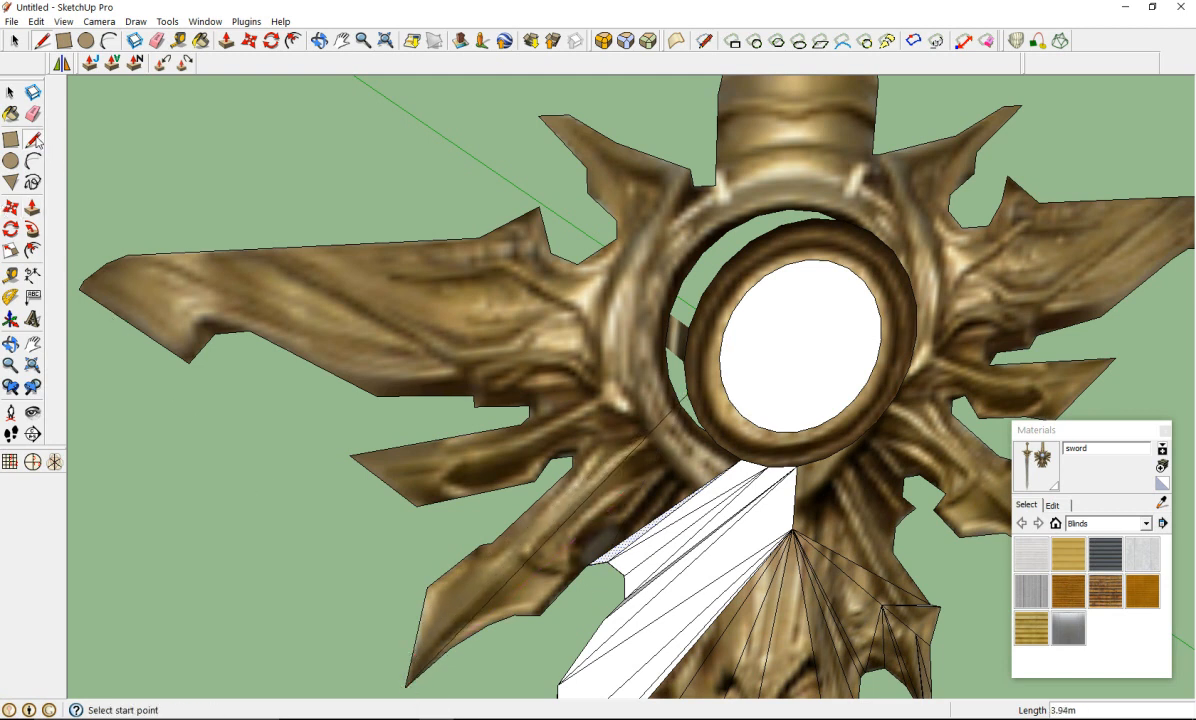
click(450, 647)
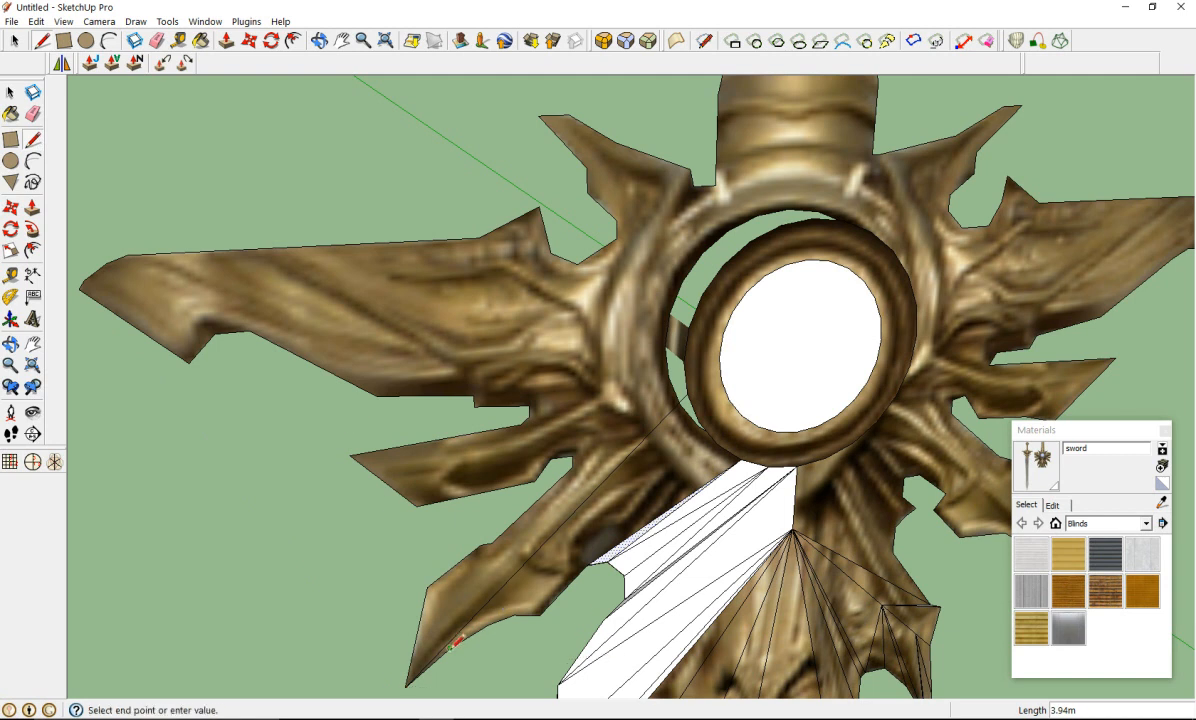
click(541, 545)
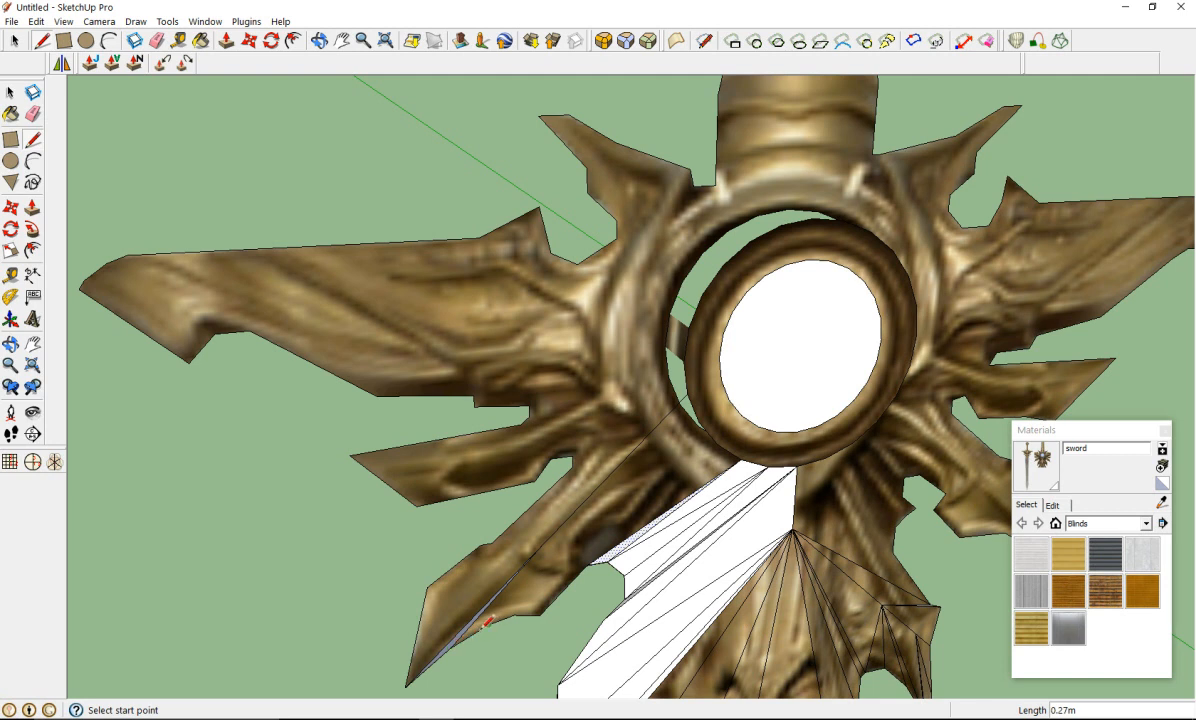
click(491, 623)
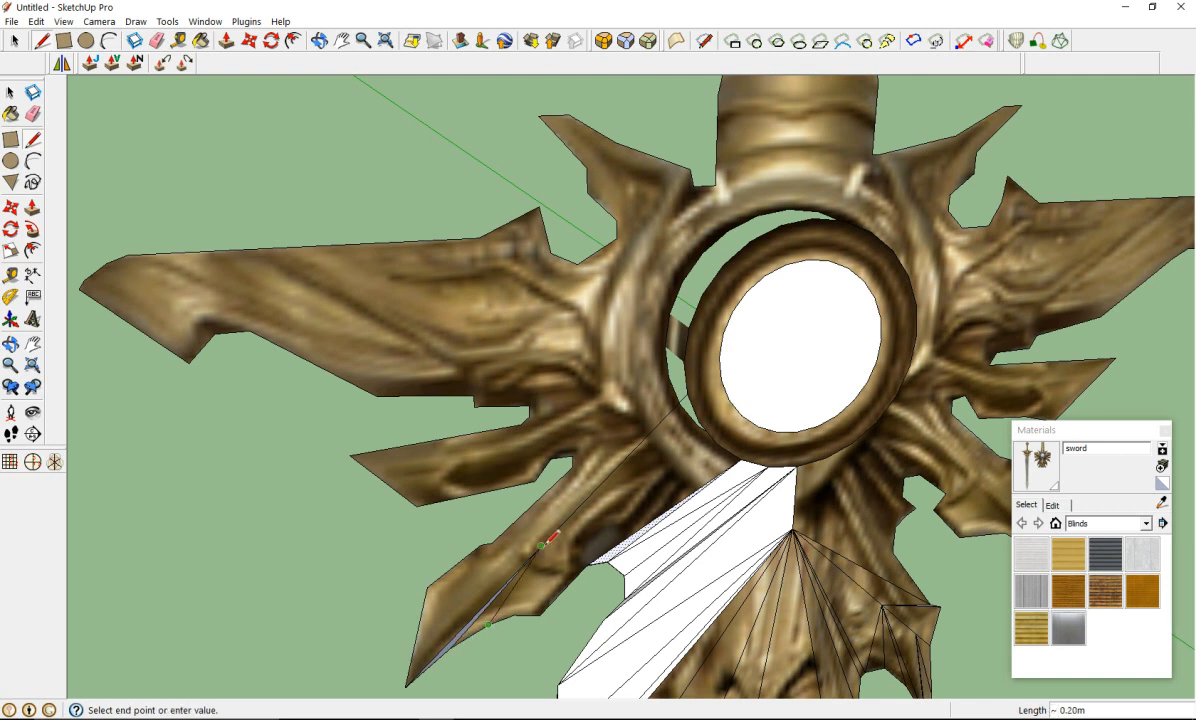
click(540, 546)
click(514, 613)
click(541, 547)
click(540, 613)
click(541, 547)
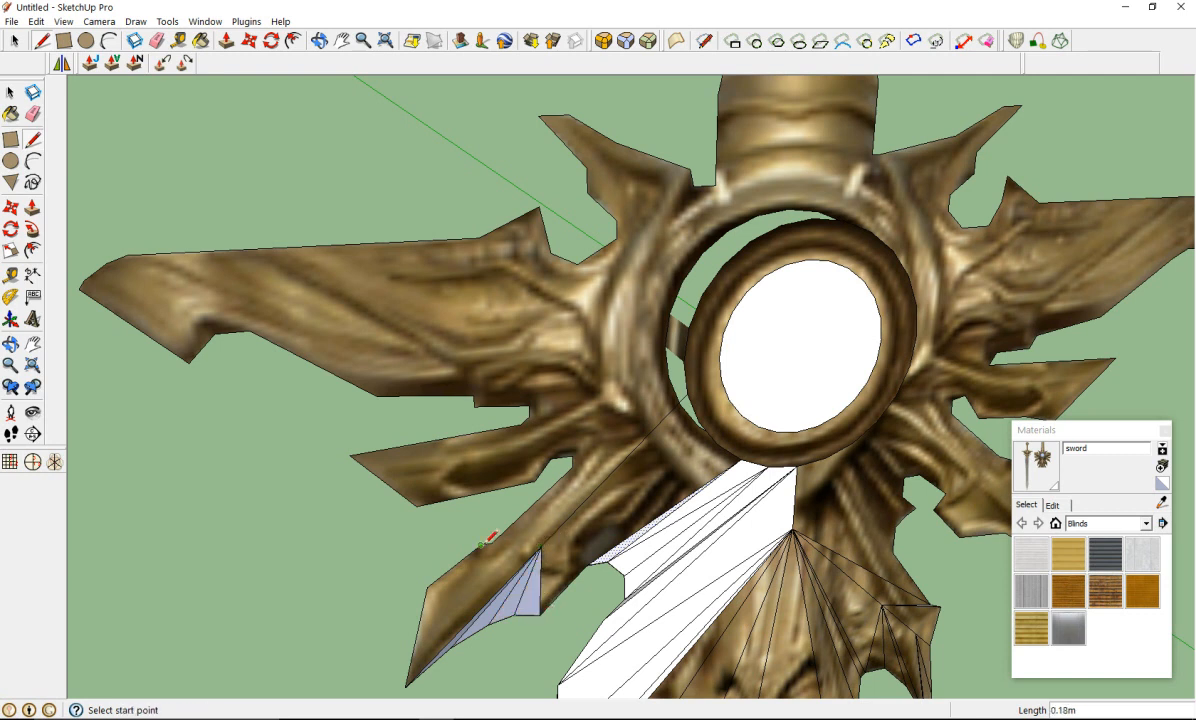
Step: Draw lines from the upper outline corners of the same spike to that ridge point, closing the tip's upper faces
click(428, 584)
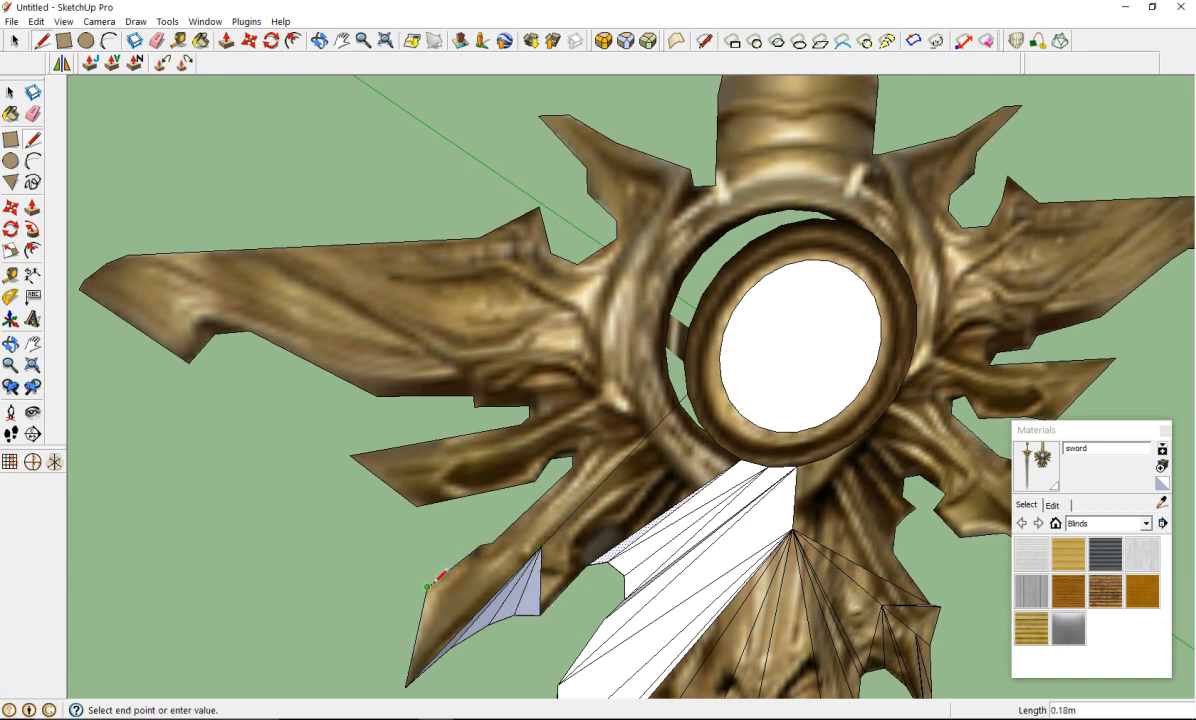
click(540, 547)
click(481, 545)
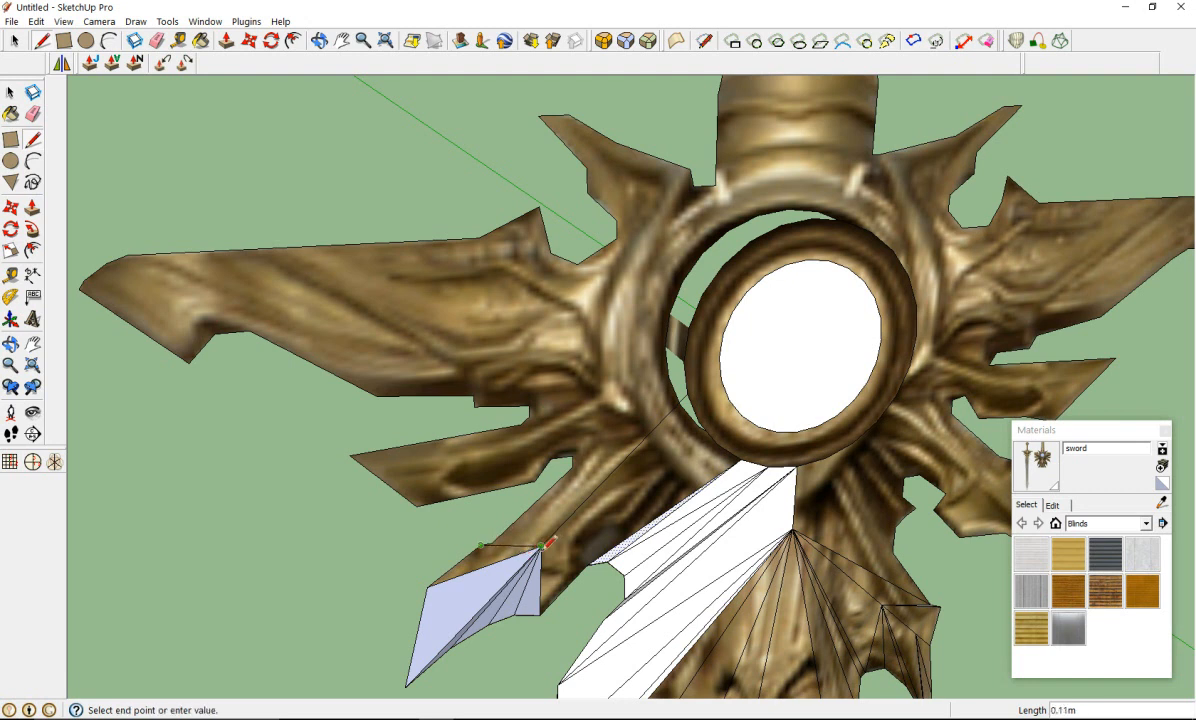
click(541, 547)
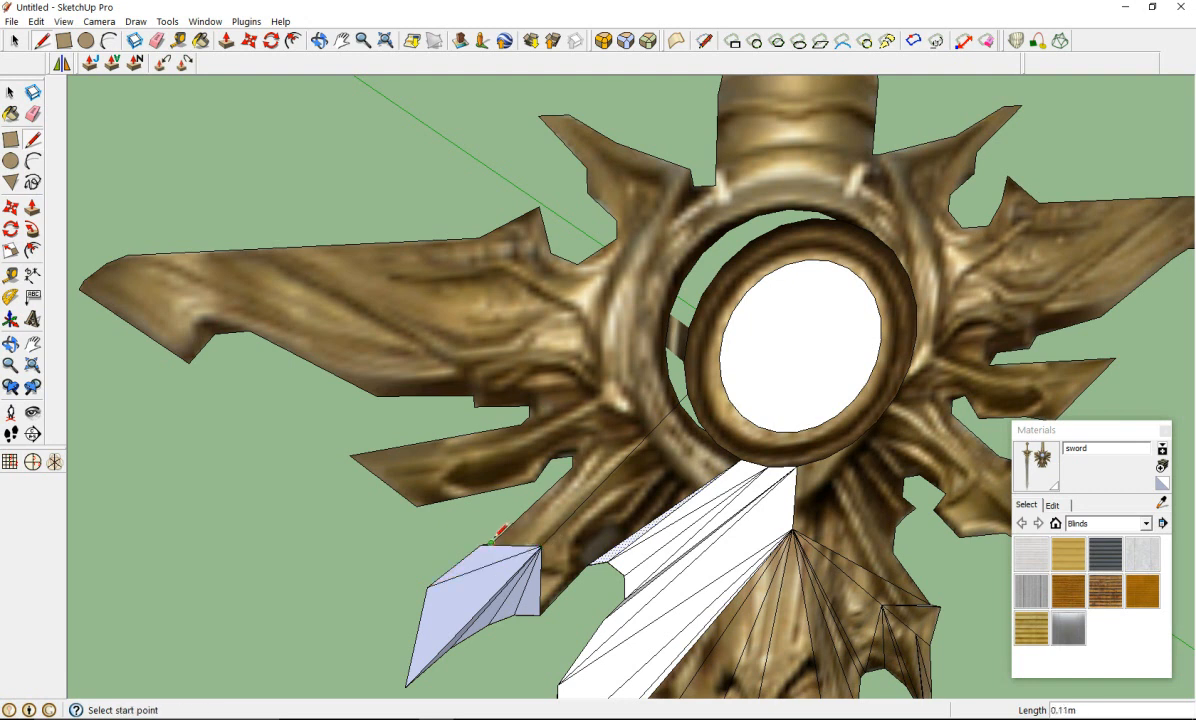
click(491, 544)
click(541, 547)
Step: Connect the notch corners on both sides of the spike to a second ridge point and the first one, closing the middle faces
scroll(559, 511, up, 3)
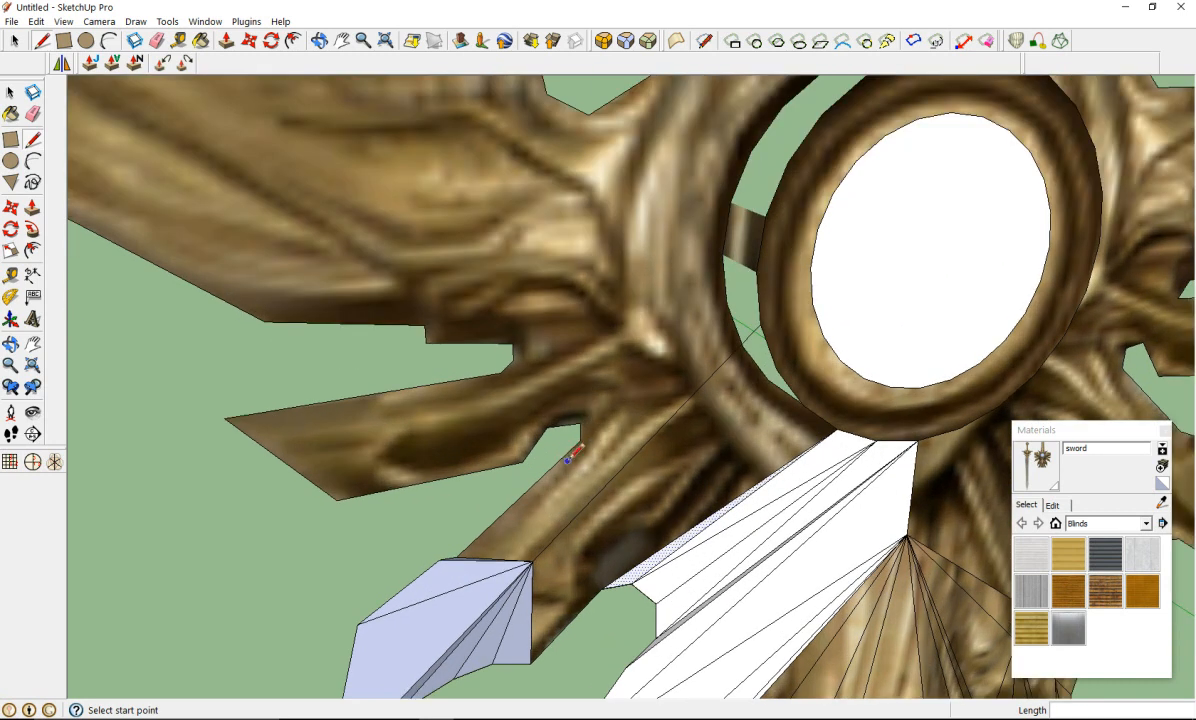
click(581, 439)
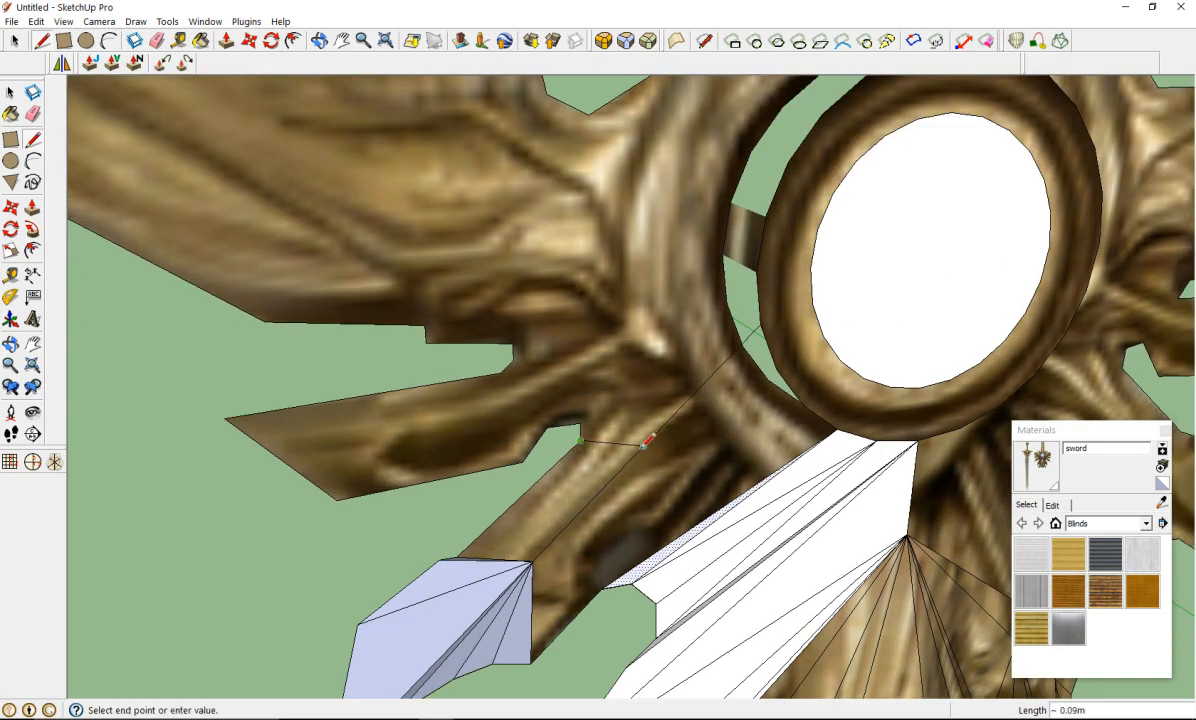
click(643, 446)
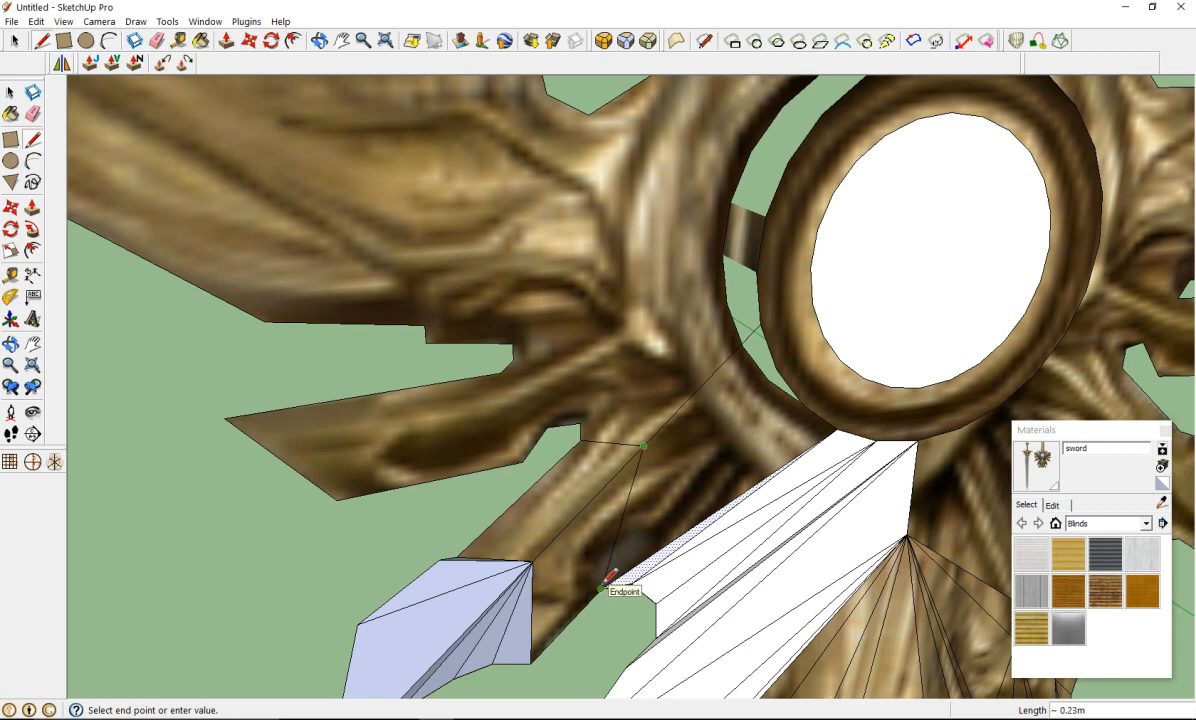
click(602, 586)
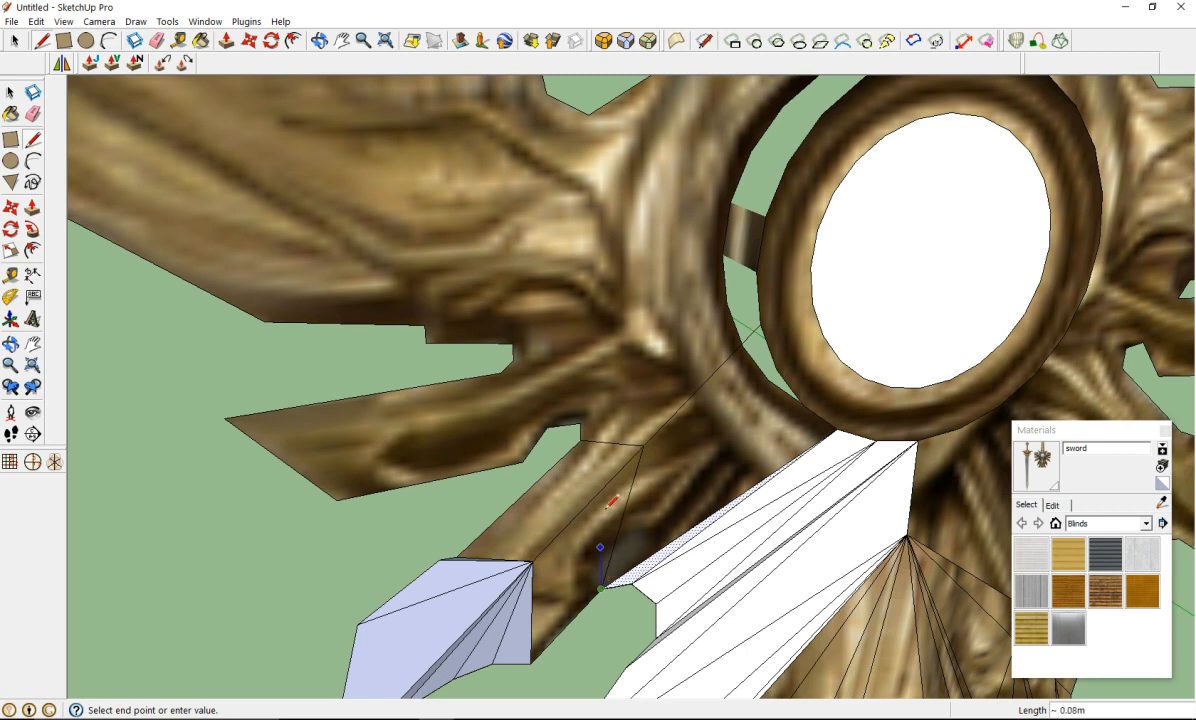
click(533, 563)
click(533, 563)
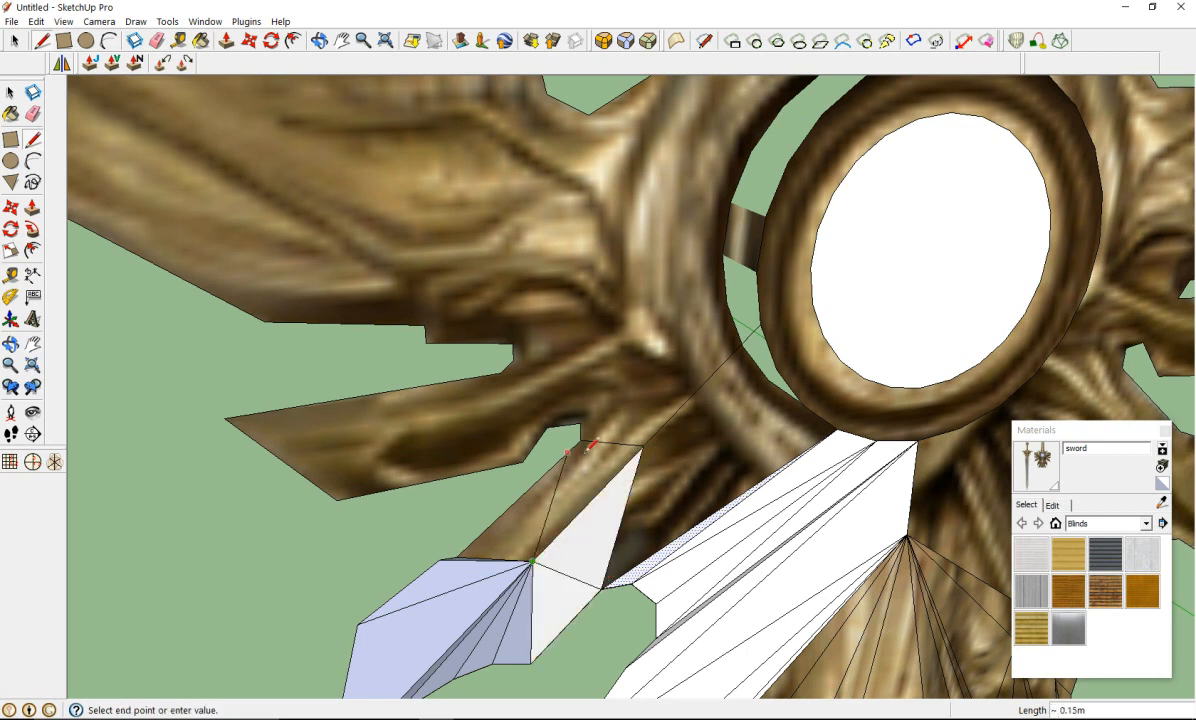
click(580, 442)
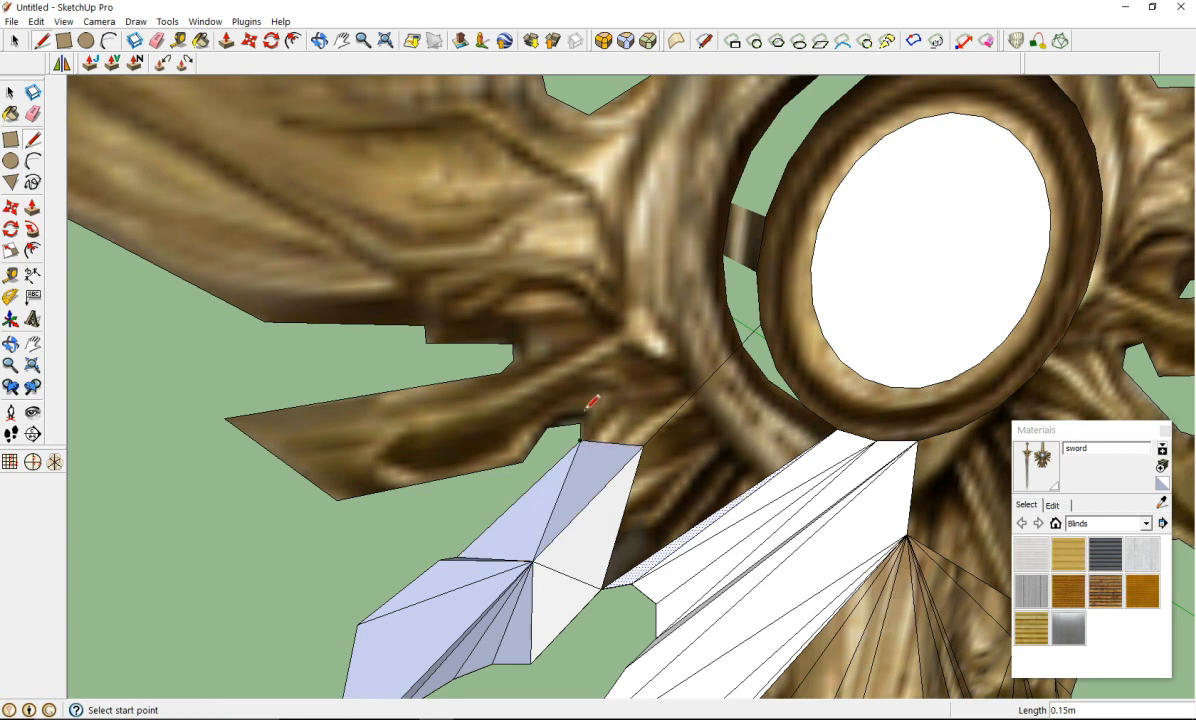
Step: Draw lines from the notch corners on both sides of the spike to the ridge's ring vertex, closing the faces up to the ring
click(580, 422)
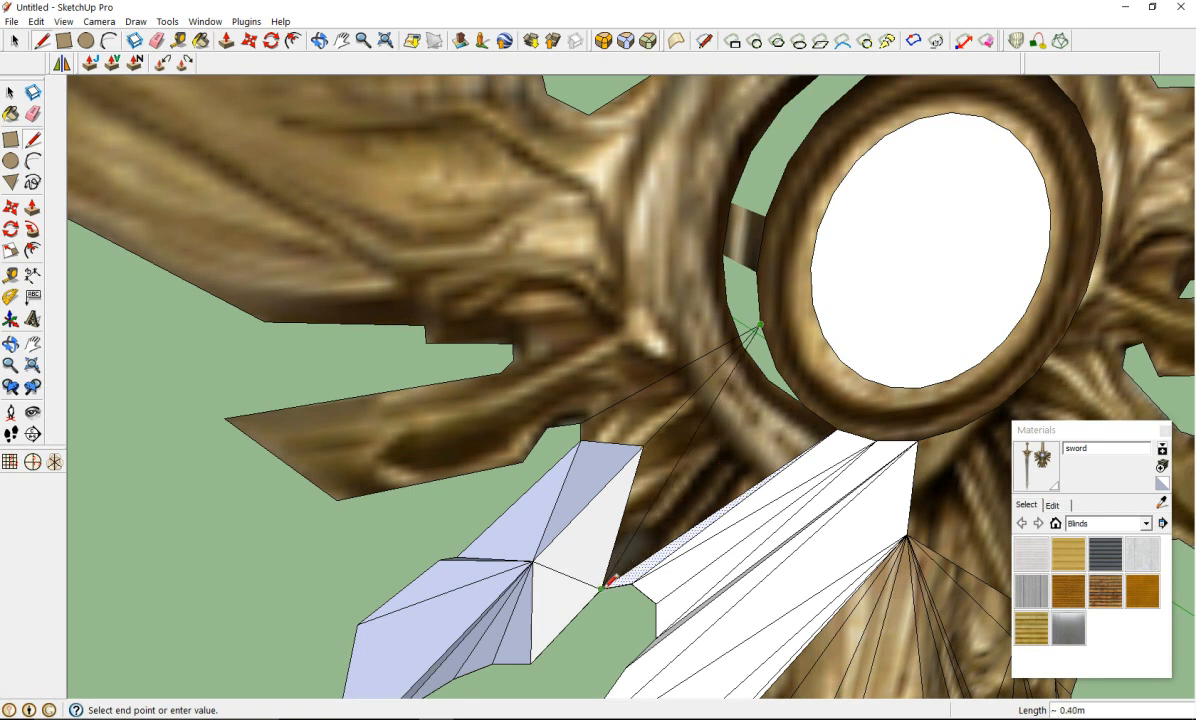
click(604, 585)
click(579, 446)
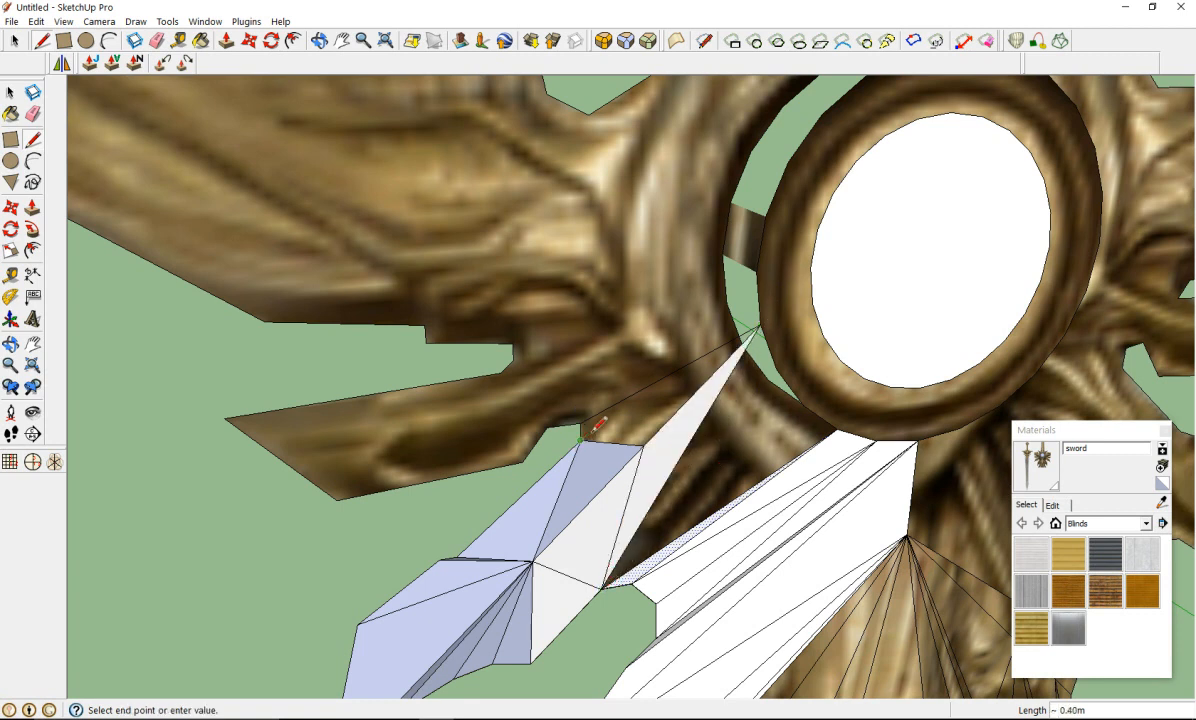
click(760, 326)
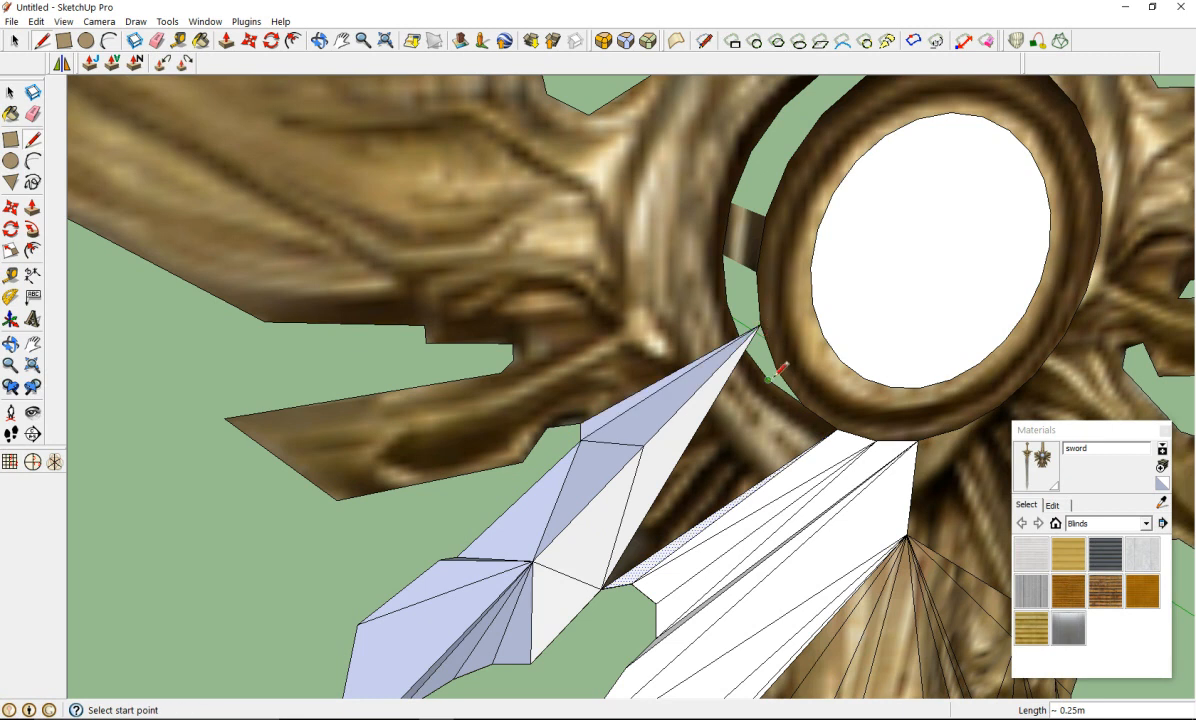
Step: Draw lines from the next two ring vertices to the lower notch corner, filling the remaining gap between the two left spikes
click(777, 369)
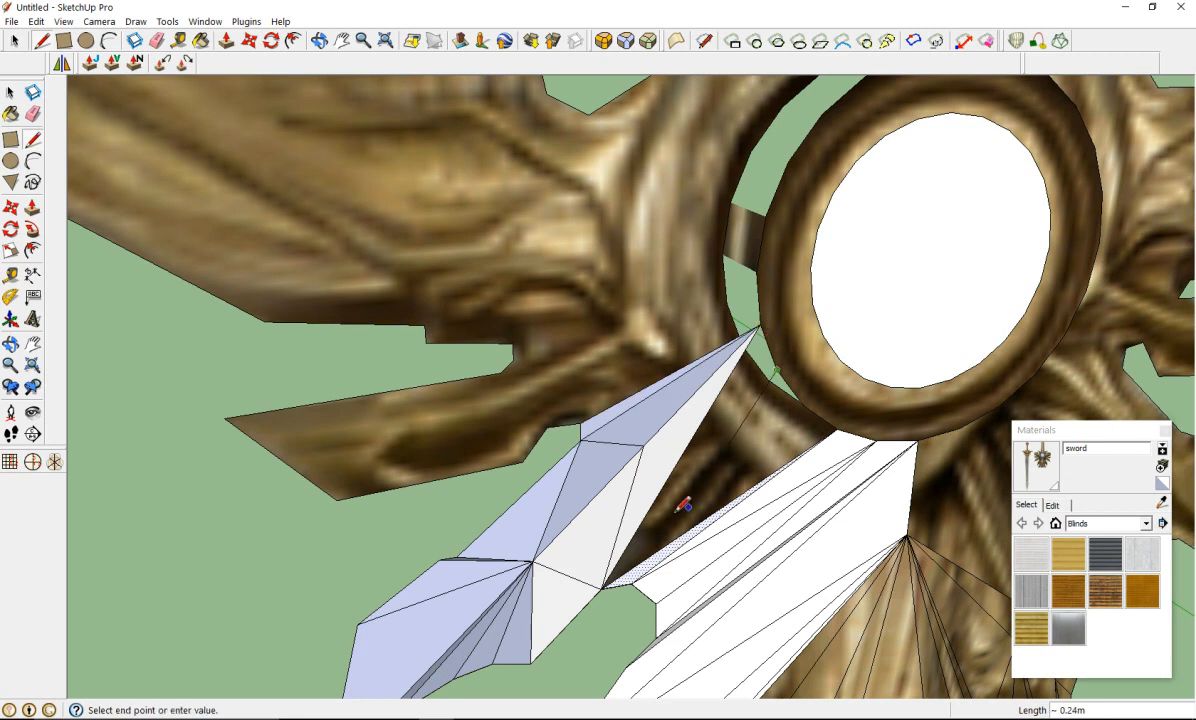
click(603, 586)
click(803, 404)
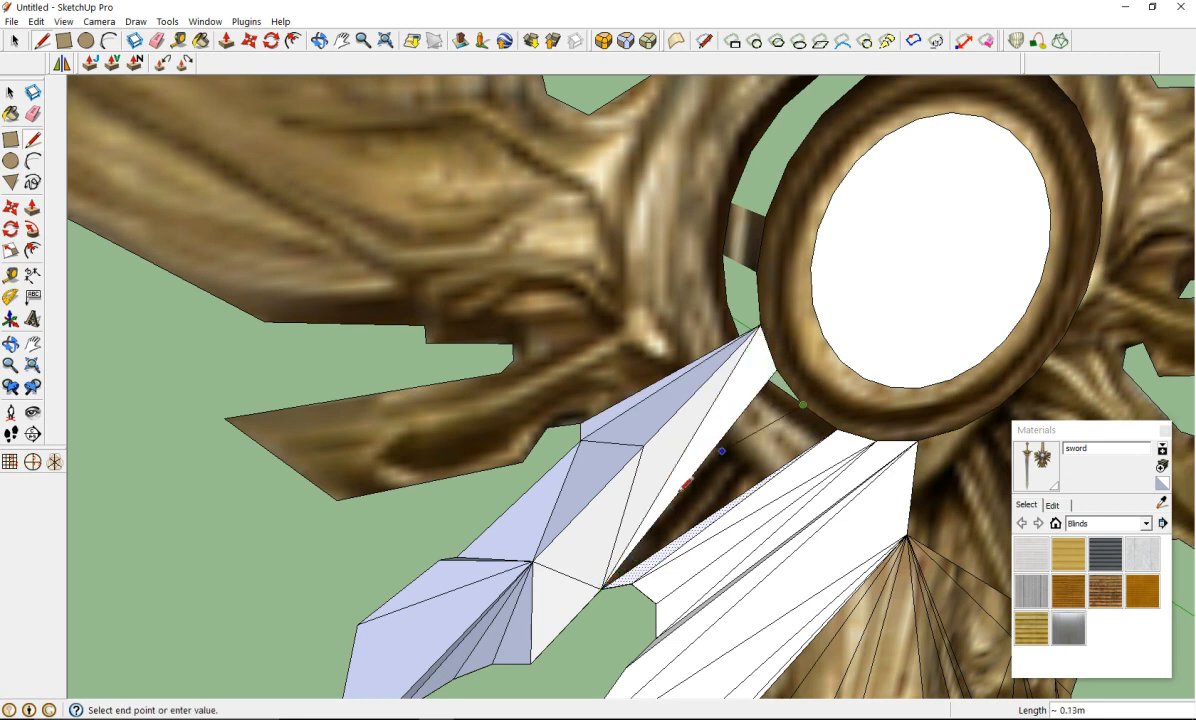
click(603, 586)
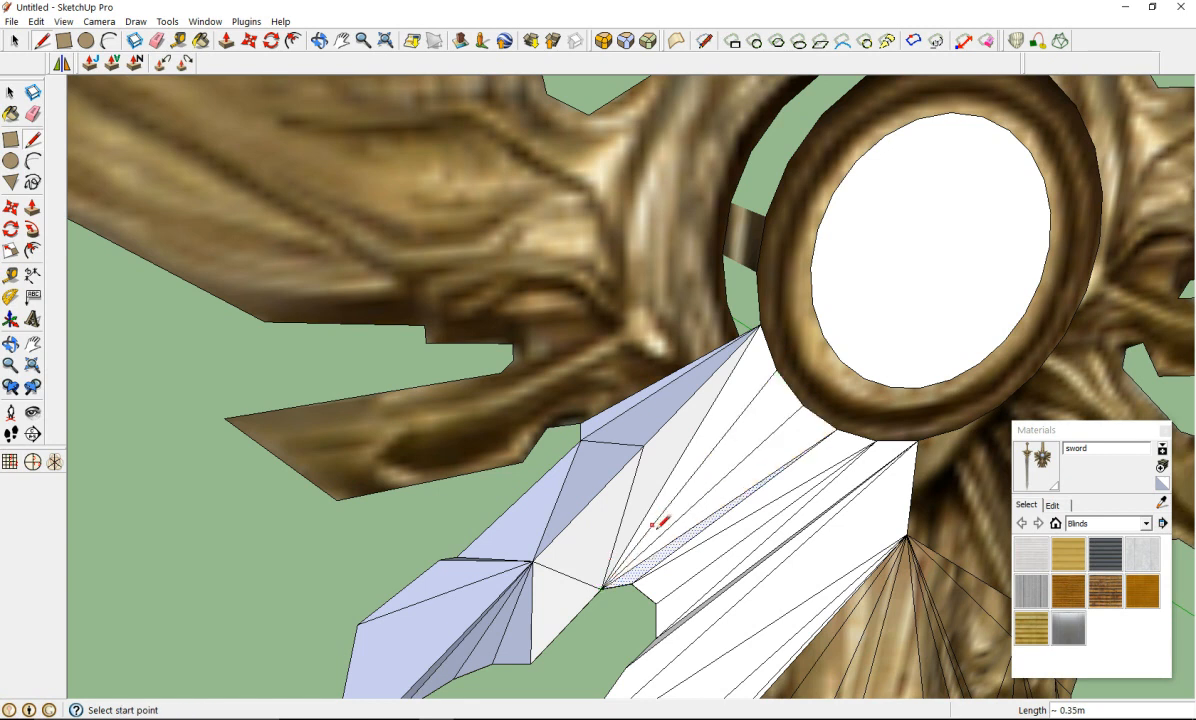
Step: Examine the newly built spike faces up close, against the whole sword and from the front
scroll(652, 518, down, 6)
scroll(703, 533, up, 8)
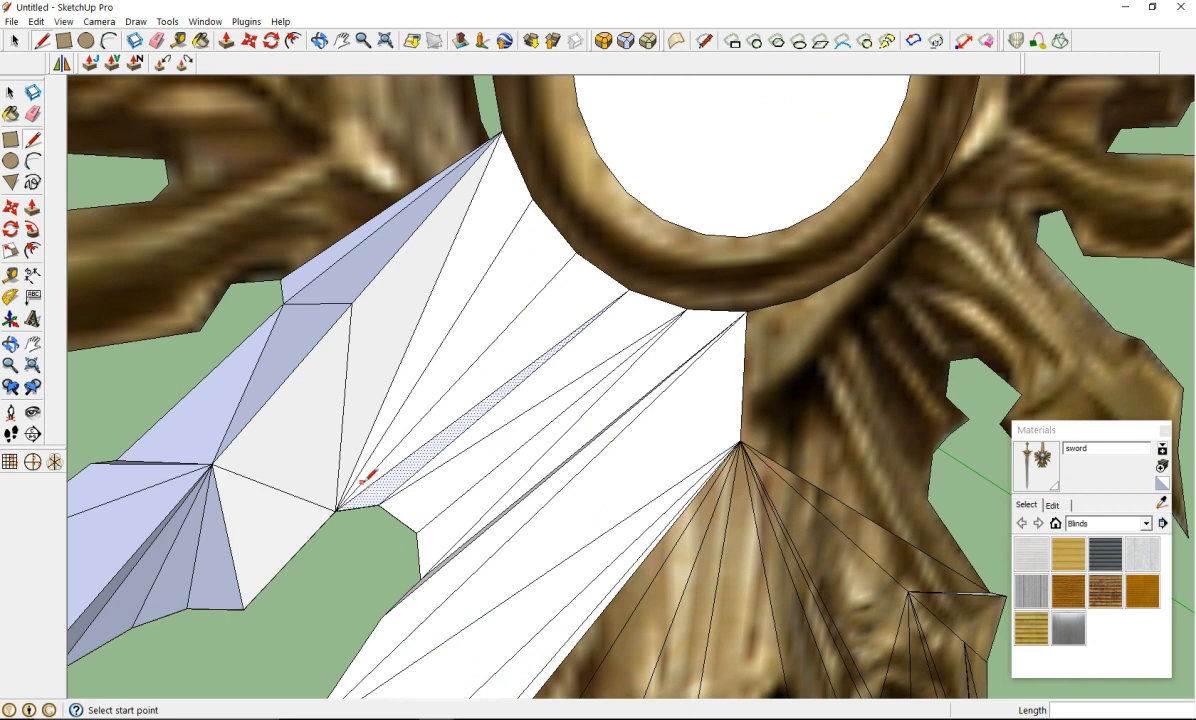
scroll(366, 478, down, 5)
scroll(240, 494, up, 4)
scroll(355, 499, down, 2)
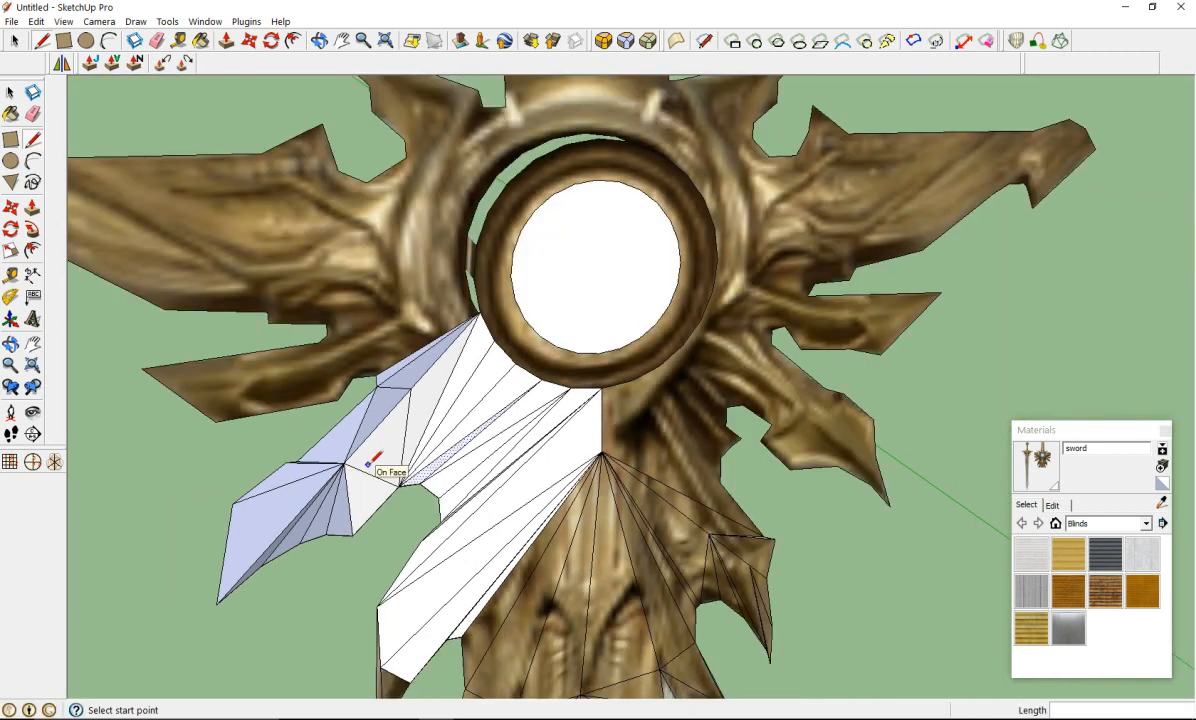
scroll(370, 460, down, 6)
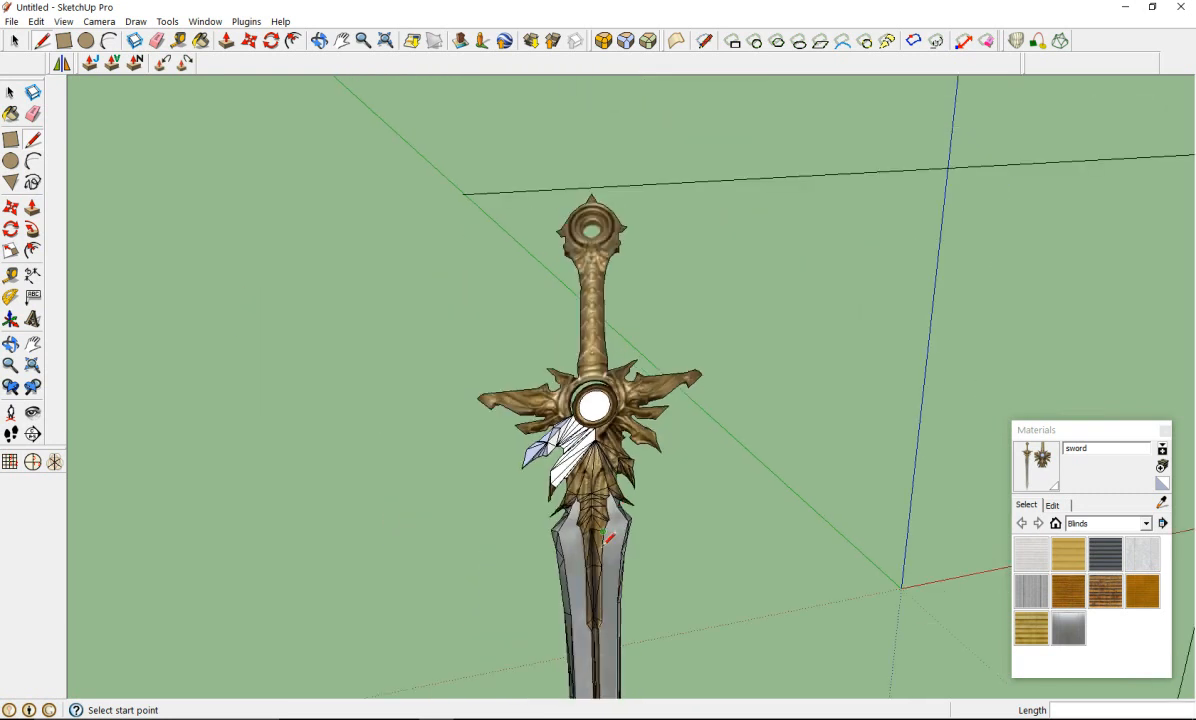
scroll(588, 485, up, 5)
mouse_move(555, 350)
middle_down()
mouse_move(1192, 410)
mouse_move(1124, 414)
mouse_move(763, 363)
mouse_move(385, 258)
mouse_move(515, 406)
mouse_move(760, 380)
mouse_move(248, 334)
mouse_move(562, 296)
mouse_move(494, 326)
middle_up()
key(l)
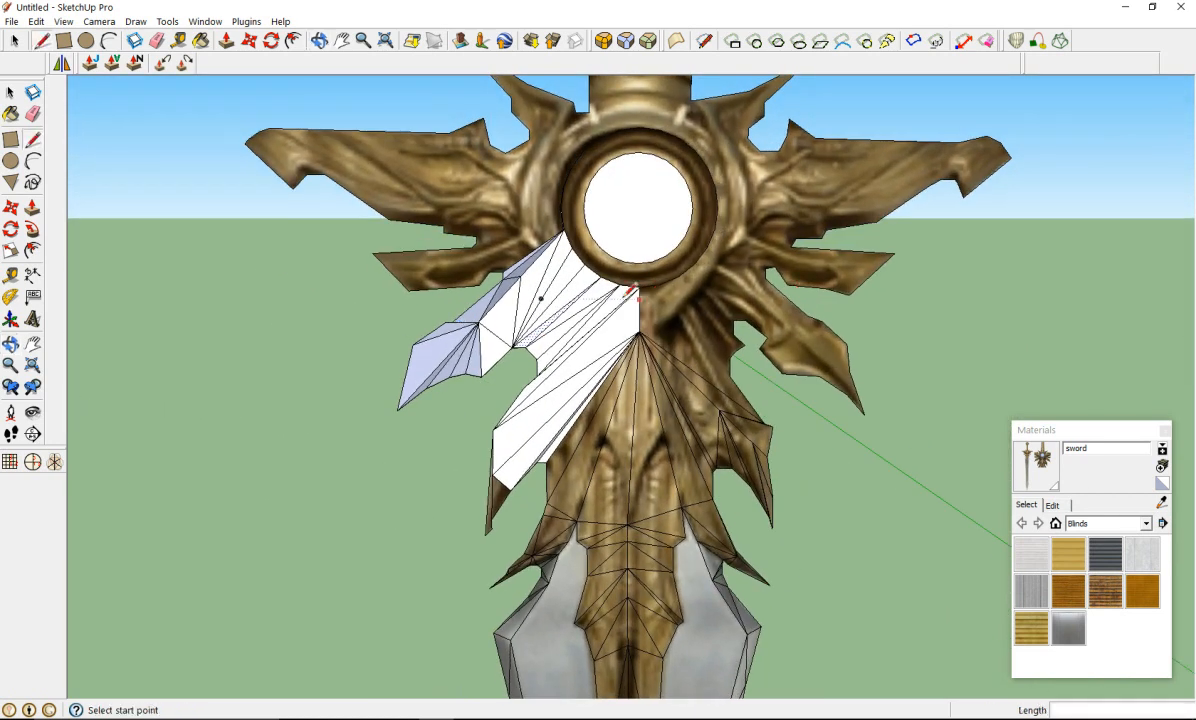
Step: Sample the bronze sword texture and paint the lower left spike's inner faces, including the narrow one beside the central plate
click(1161, 503)
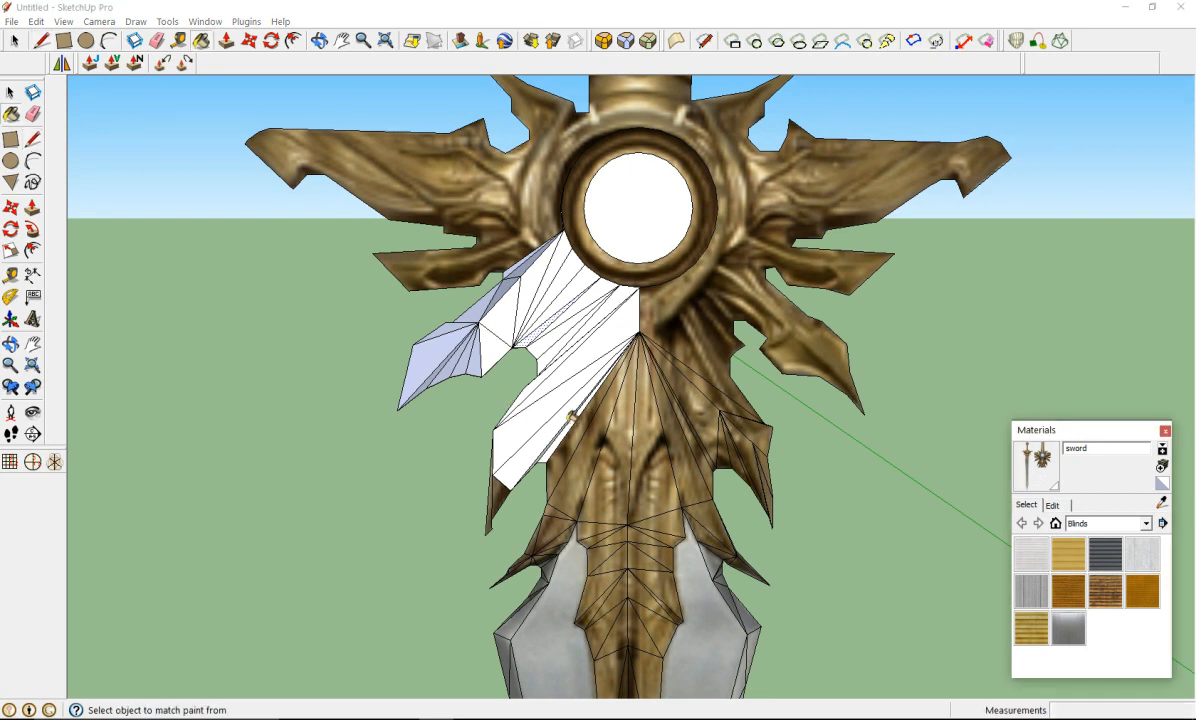
click(587, 404)
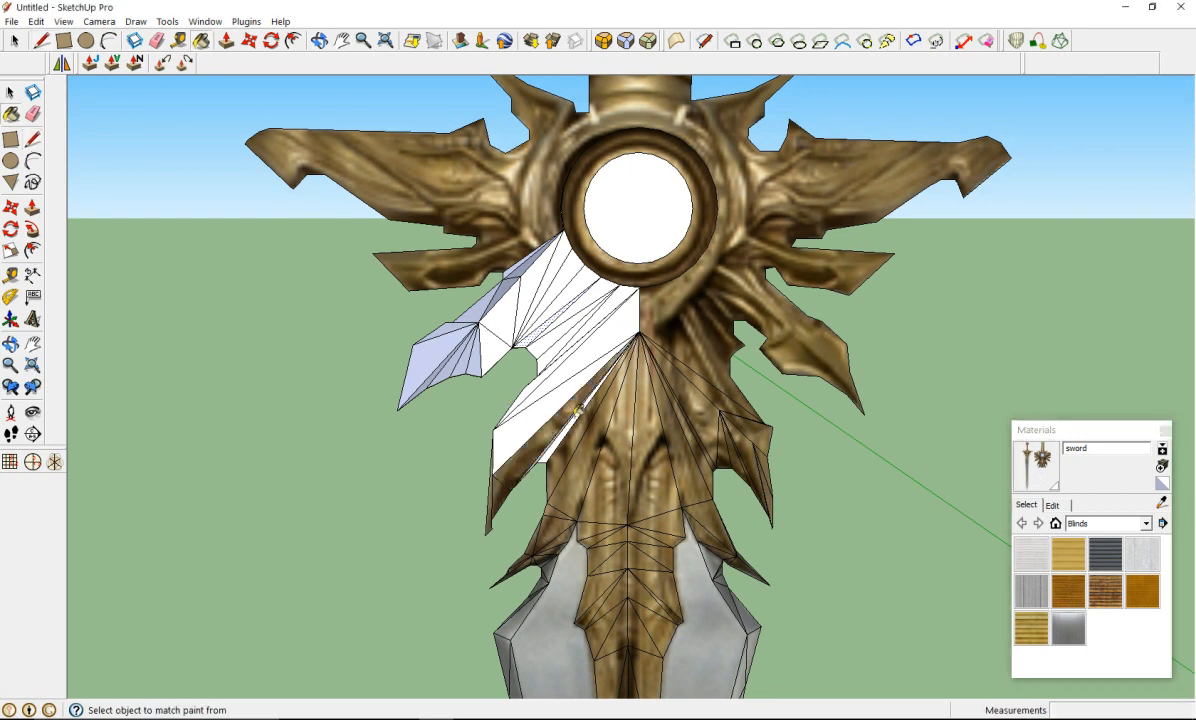
scroll(570, 418, up, 5)
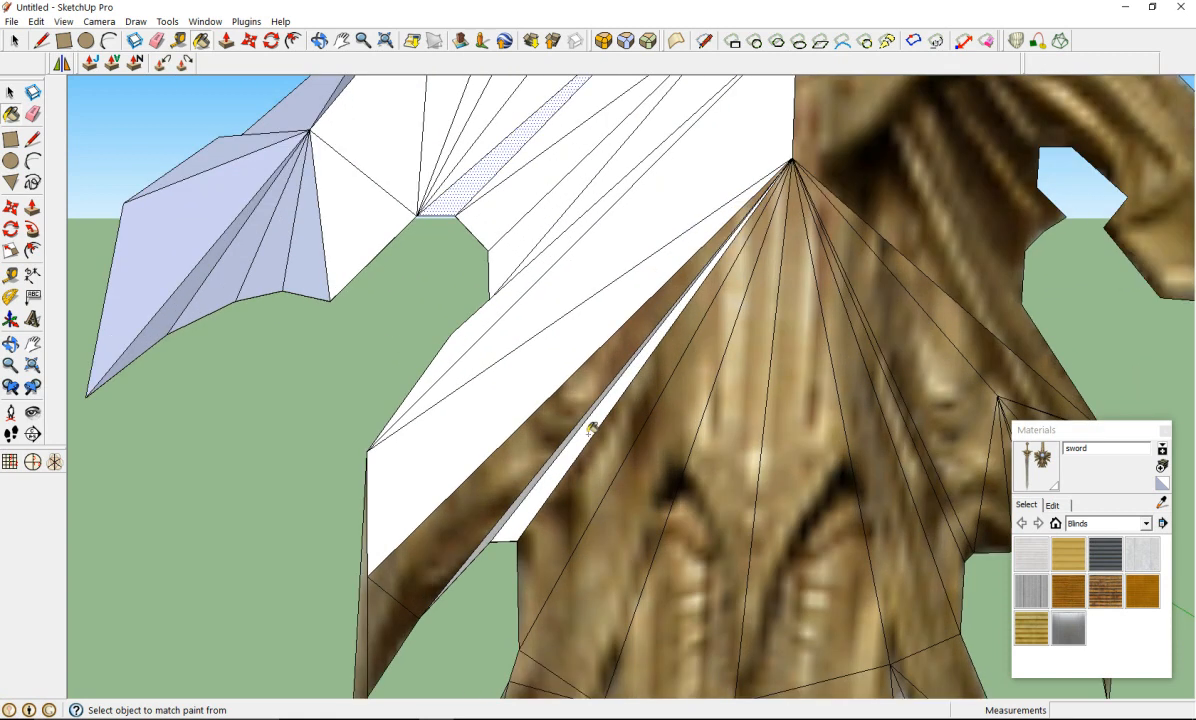
scroll(580, 425, up, 2)
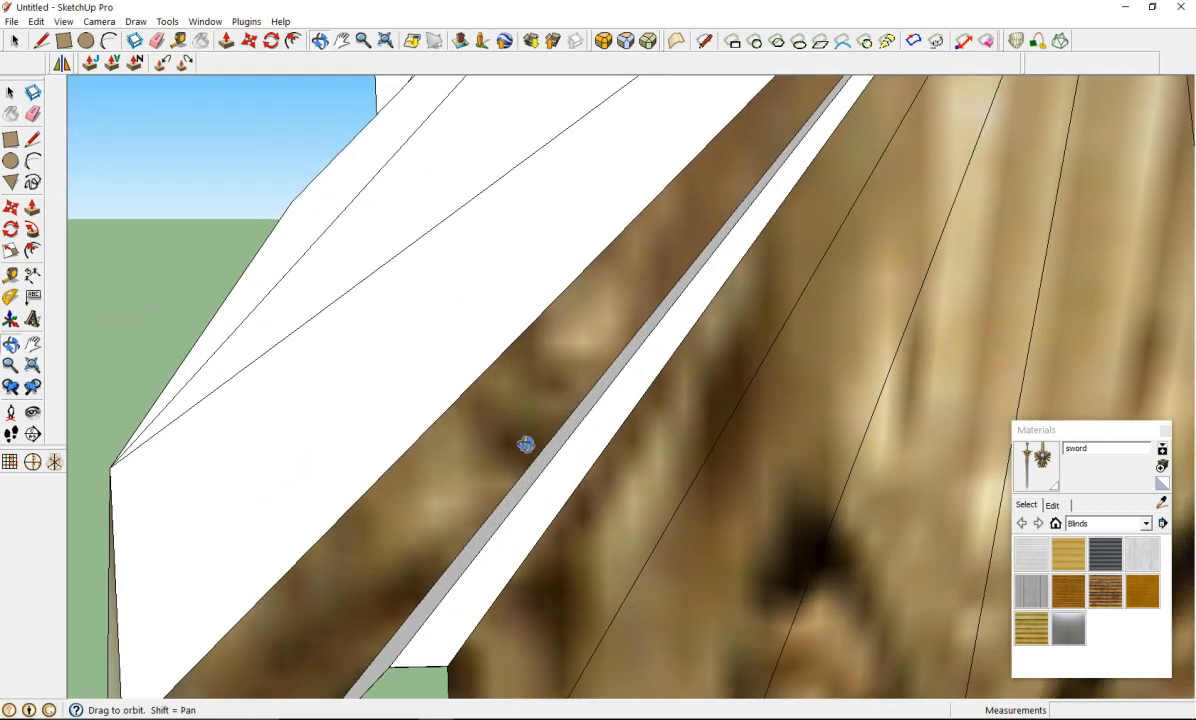
scroll(487, 427, up, 2)
click(549, 426)
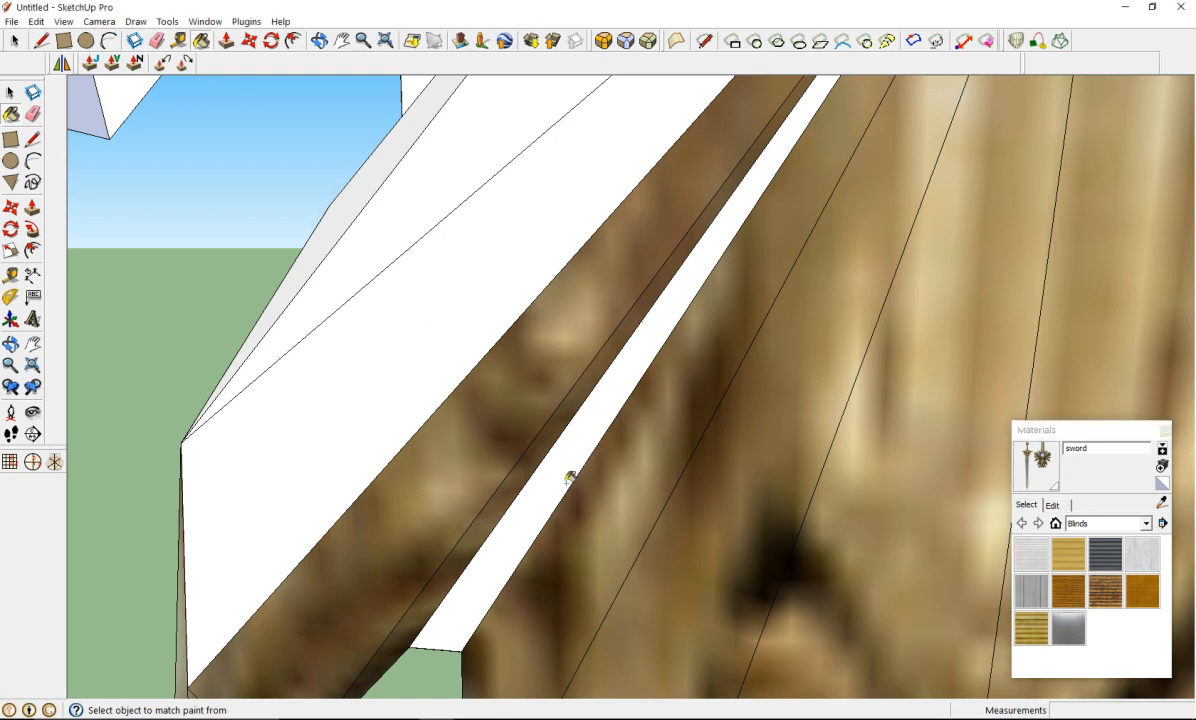
Step: Paint the lower left spike's remaining white outer faces with the sampled sword texture
click(312, 358)
mouse_move(312, 358)
middle_down()
mouse_move(395, 408)
mouse_move(520, 261)
middle_up()
scroll(491, 170, down, 8)
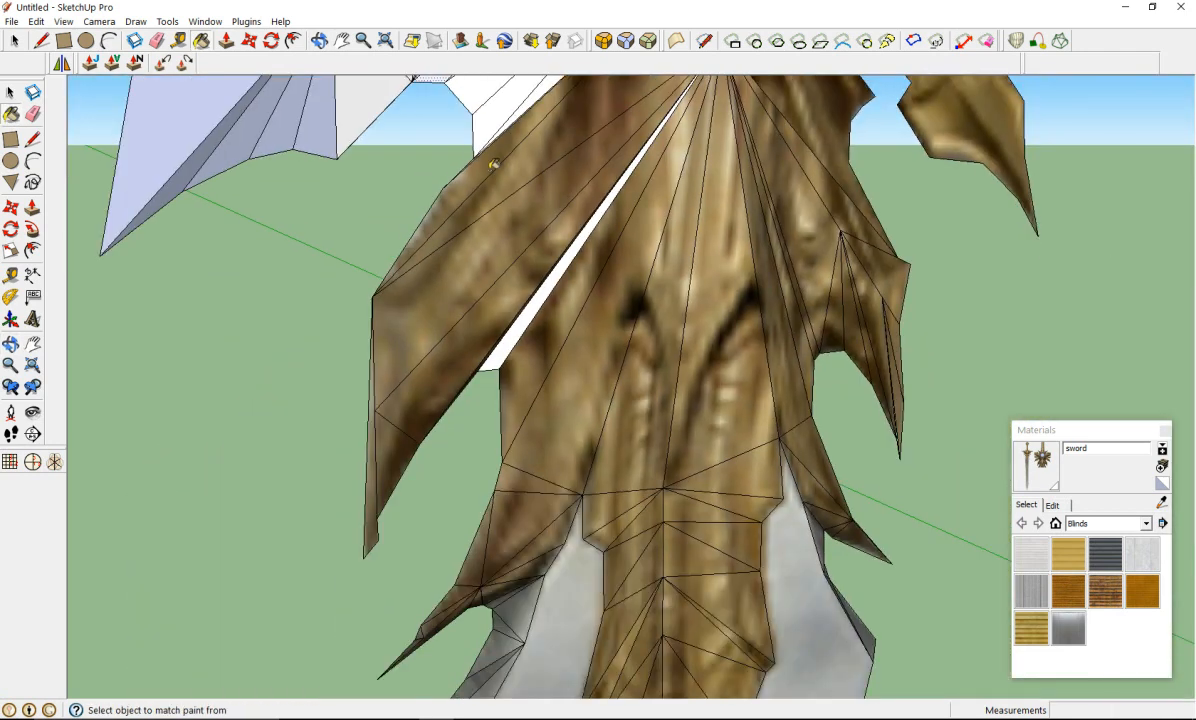
Step: Sample the sword texture and paint the white faces between the ring's lower edge and the lower left spike
scroll(527, 177, up, 8)
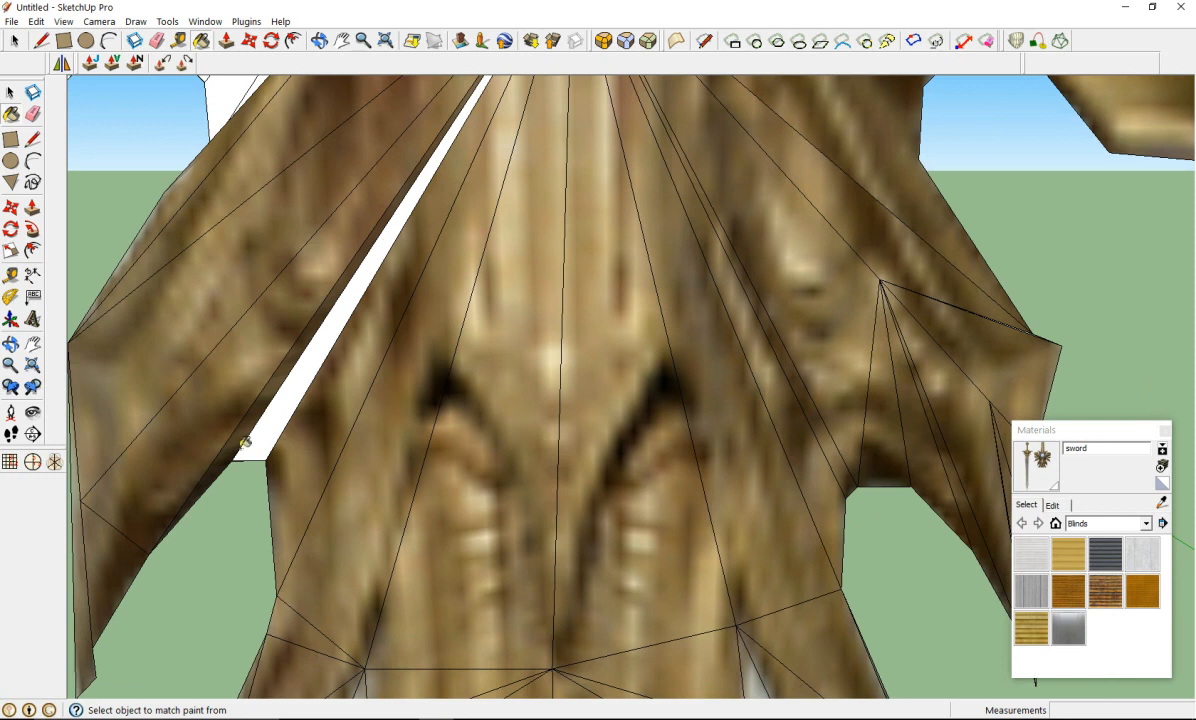
click(1162, 504)
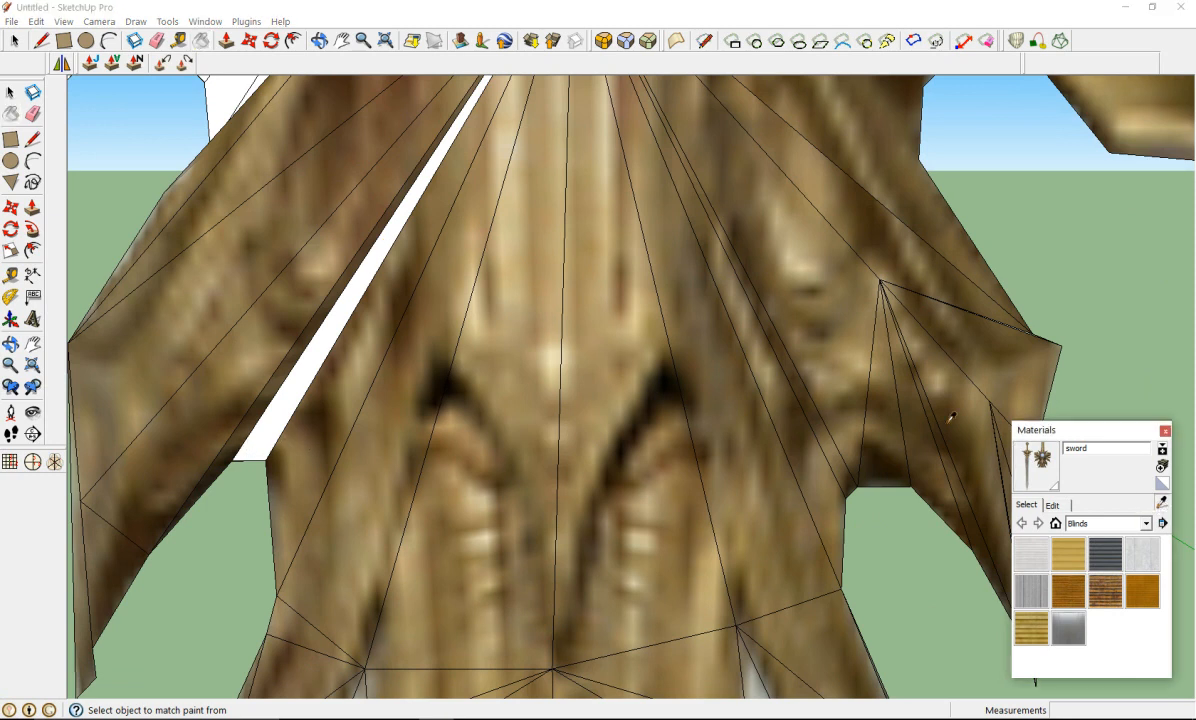
scroll(487, 160, down, 5)
scroll(487, 157, up, 2)
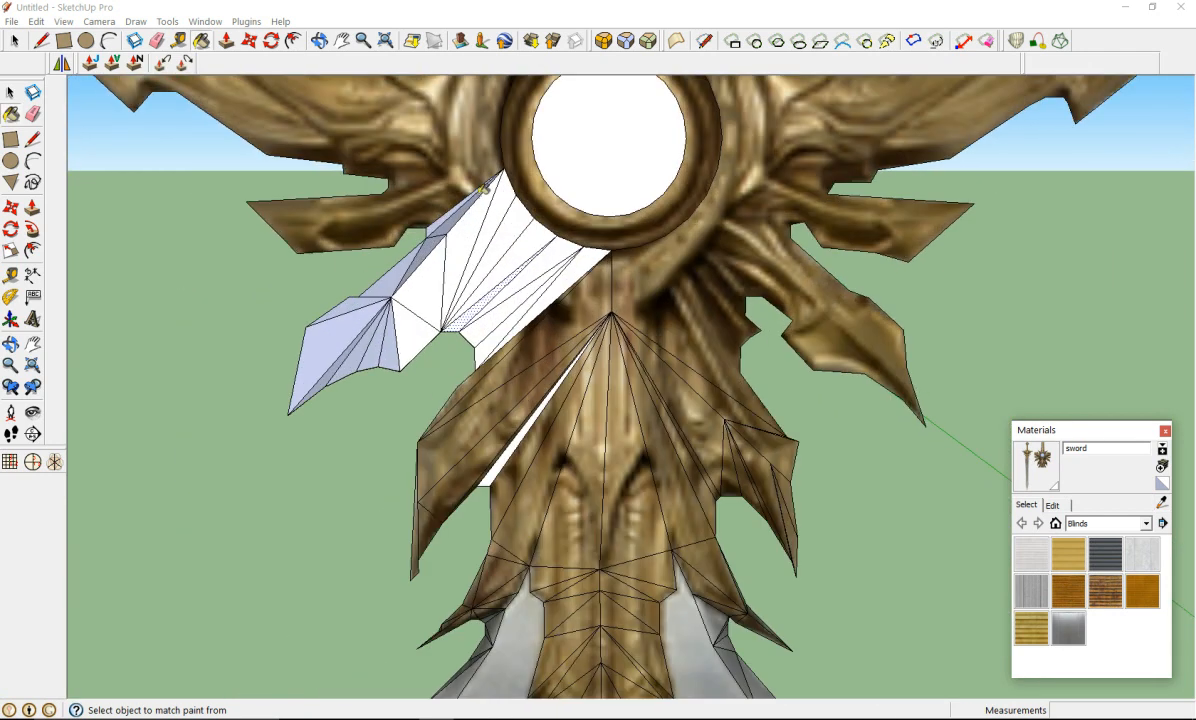
scroll(487, 157, up, 3)
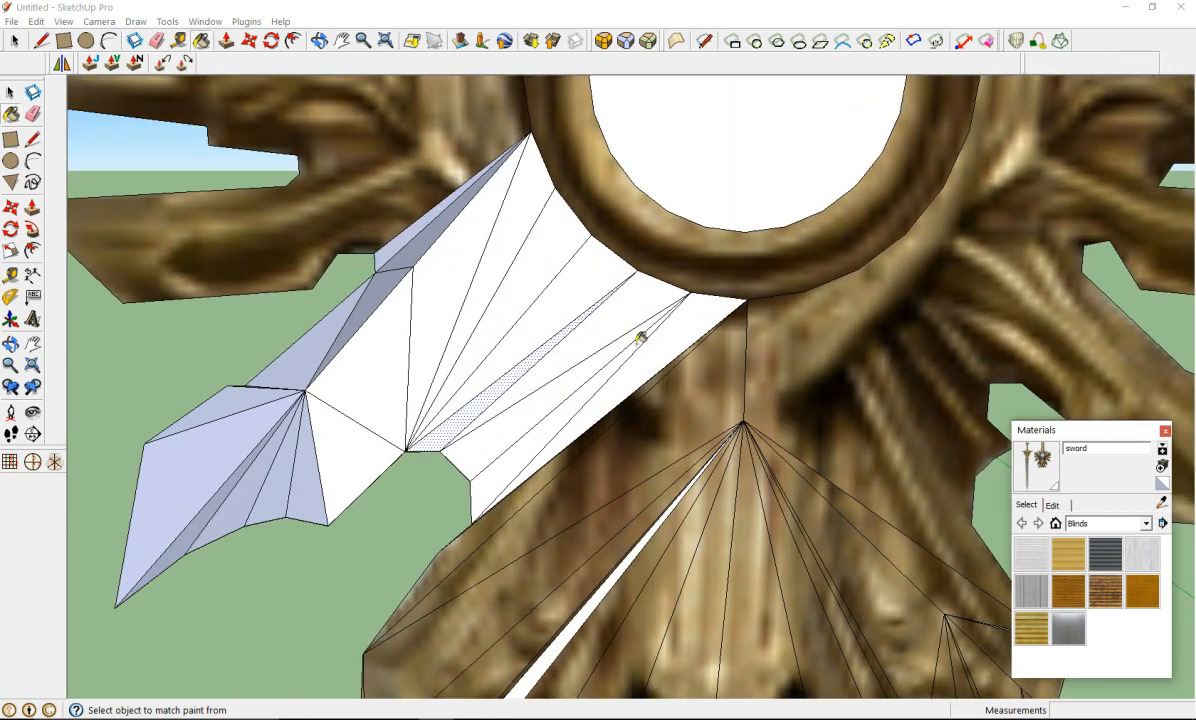
click(592, 364)
click(583, 333)
click(566, 328)
click(556, 319)
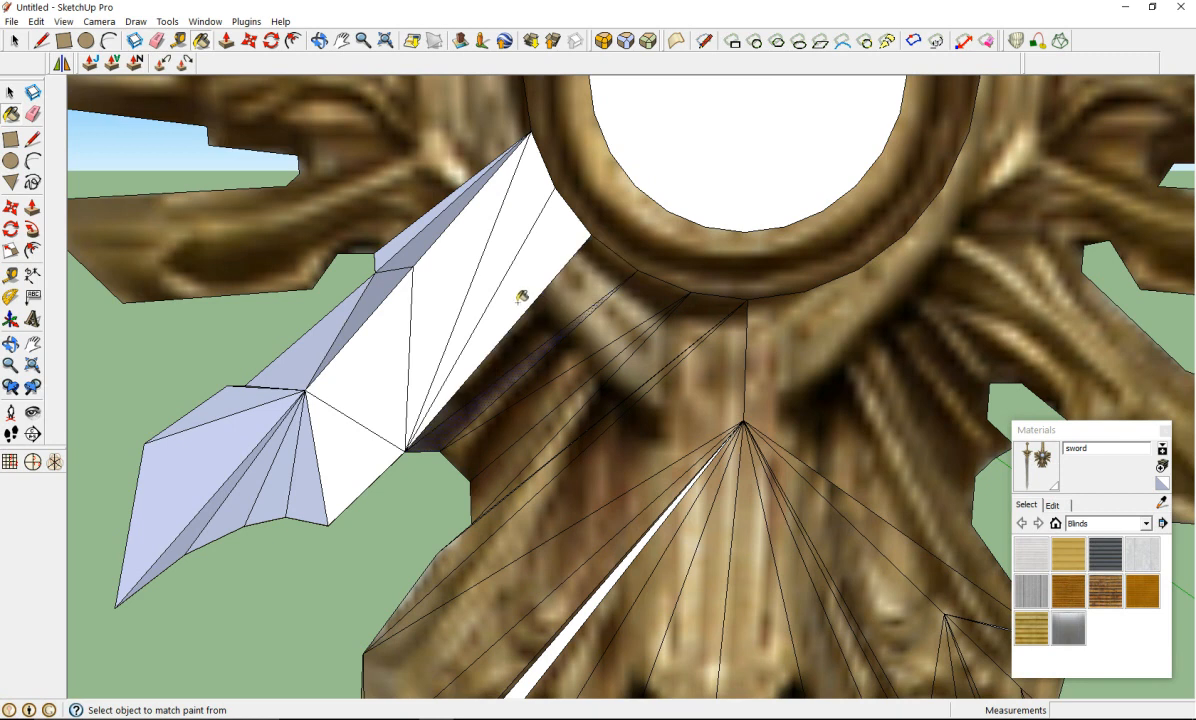
Step: Paint the upper left spike's white faces beside the ring and the fan of faces along its tip's lower side
click(515, 292)
click(487, 263)
click(462, 262)
click(392, 320)
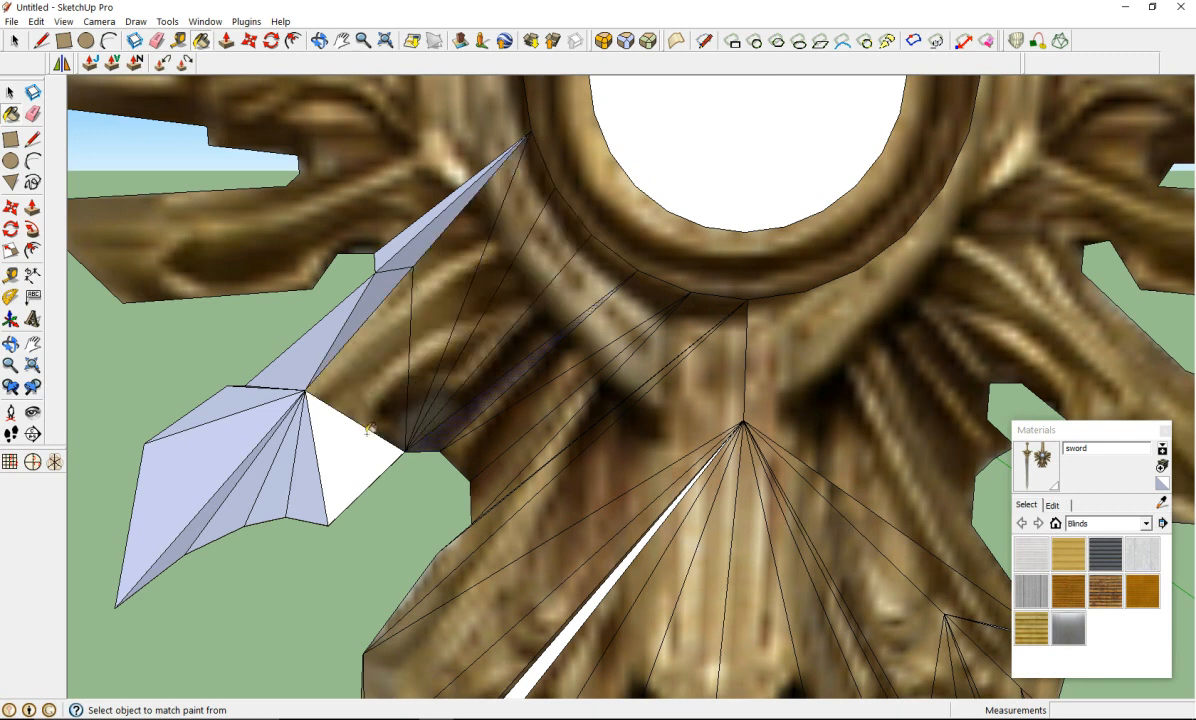
click(340, 430)
click(300, 445)
click(270, 452)
click(232, 475)
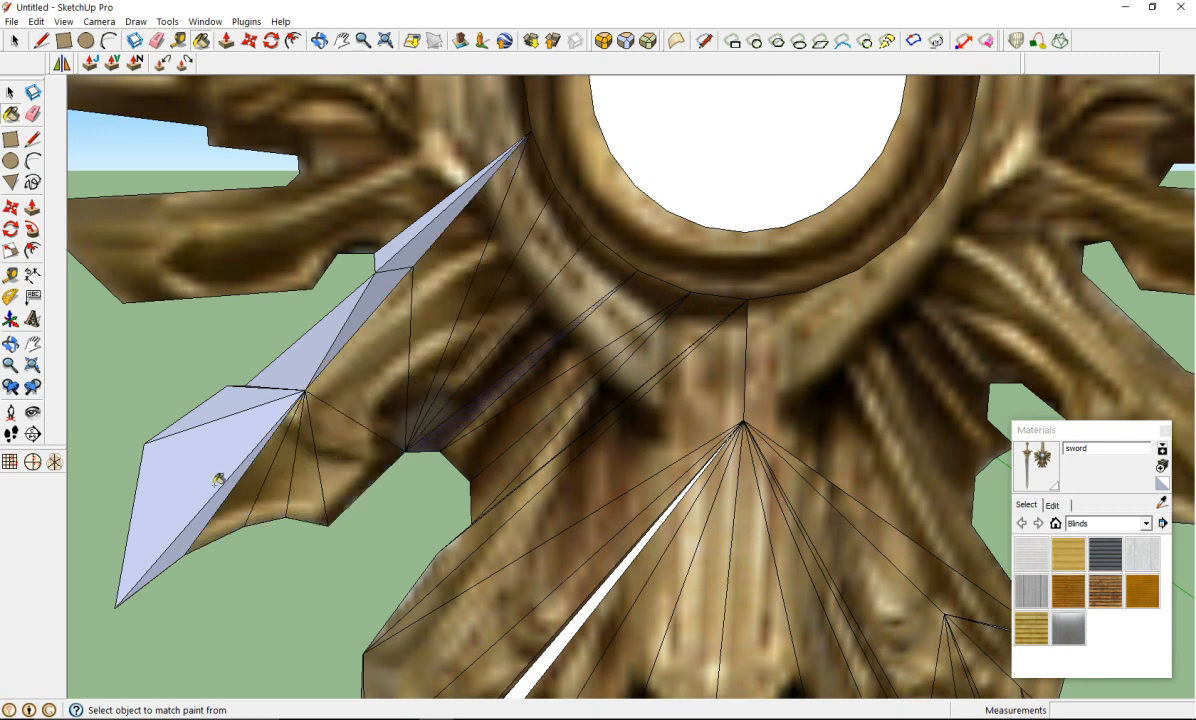
Step: Paint the upper left spike's remaining tip faces and the bluish faces along its outer edge up to the ring
click(215, 481)
click(220, 490)
click(262, 368)
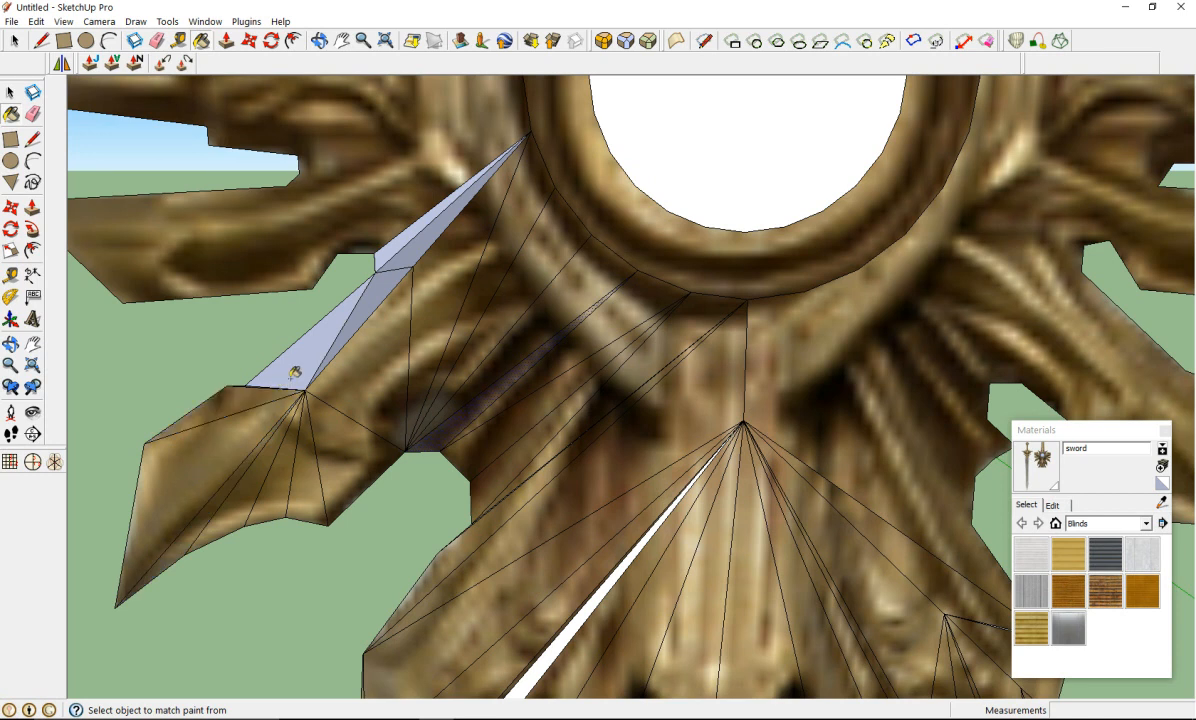
click(310, 345)
click(357, 321)
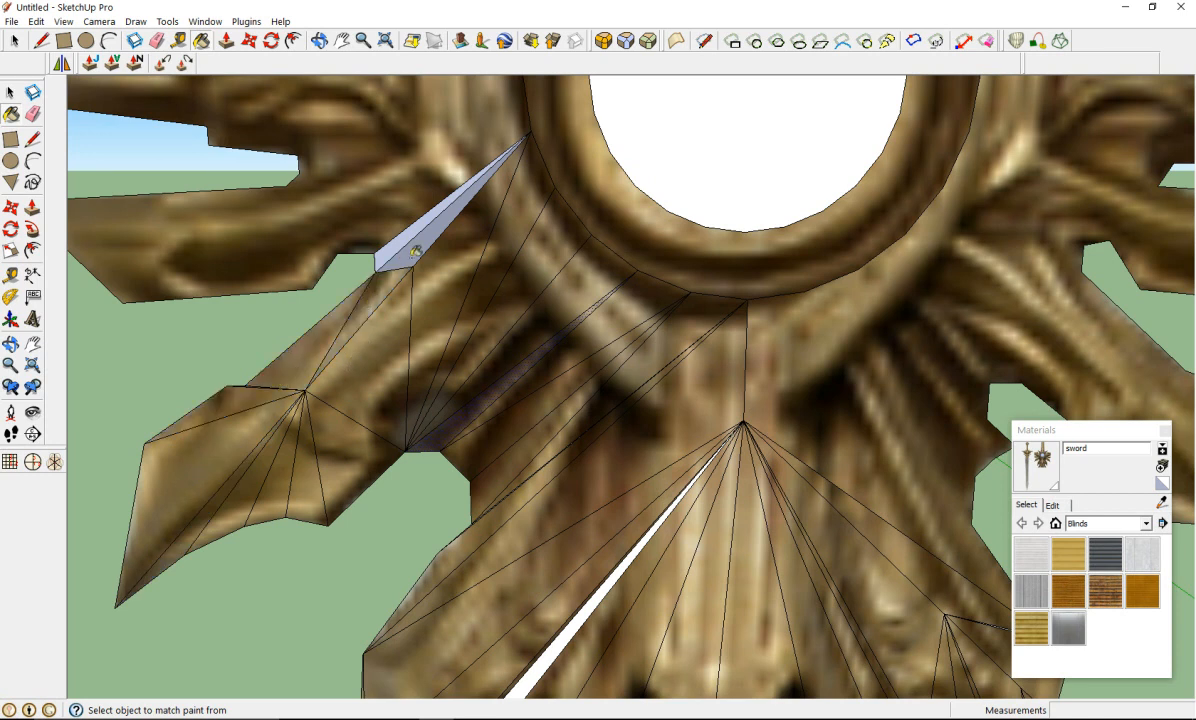
click(394, 240)
click(372, 238)
Step: Paint the leftover sliver on the upper left spike's outer edge and the narrow white strip between the two left spikes
mouse_move(269, 323)
middle_down()
mouse_move(248, 382)
mouse_move(275, 427)
mouse_move(624, 581)
mouse_move(233, 567)
middle_up()
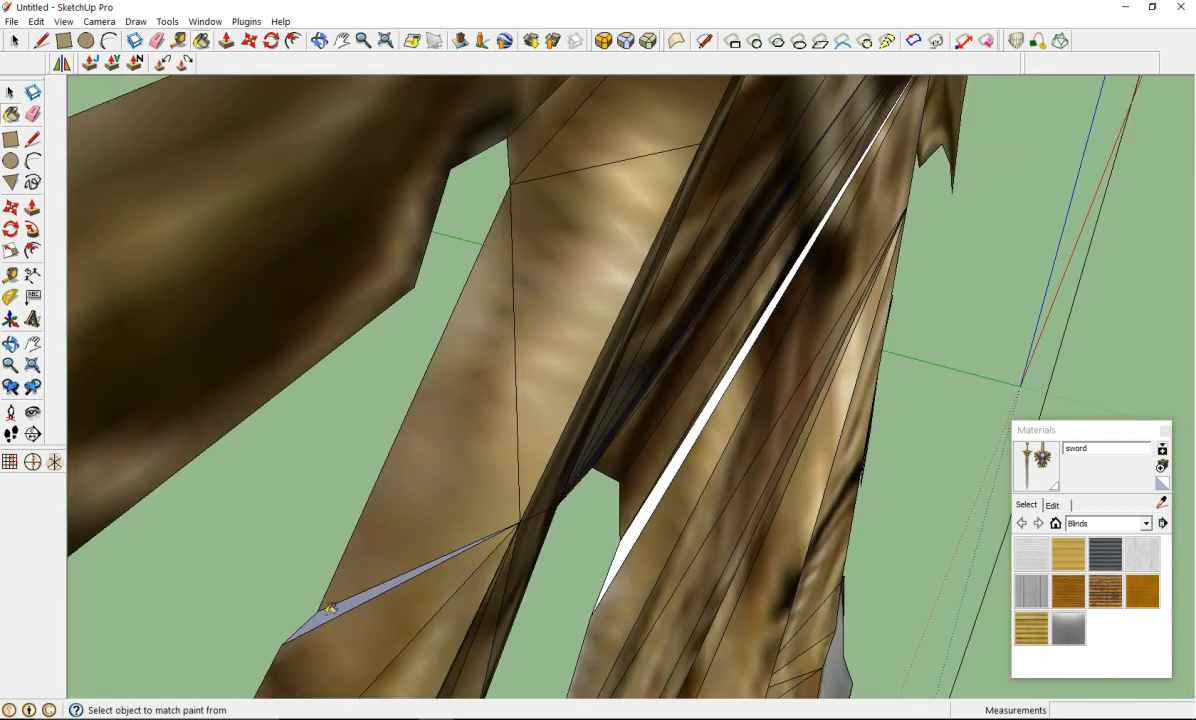
click(330, 605)
click(633, 538)
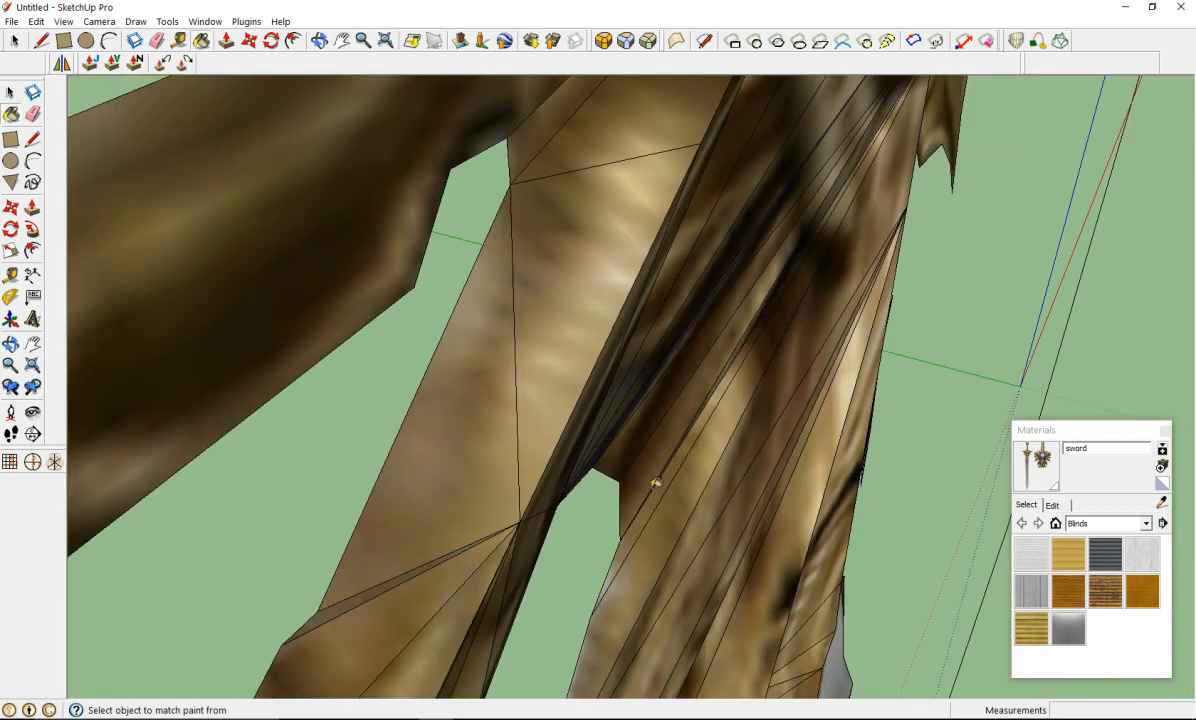
Step: Resample the sword texture from the lower left spike next to the unpainted white sliver beside the central plate
scroll(695, 443, down, 5)
mouse_move(700, 441)
middle_down()
mouse_move(662, 462)
mouse_move(166, 386)
mouse_move(215, 384)
middle_up()
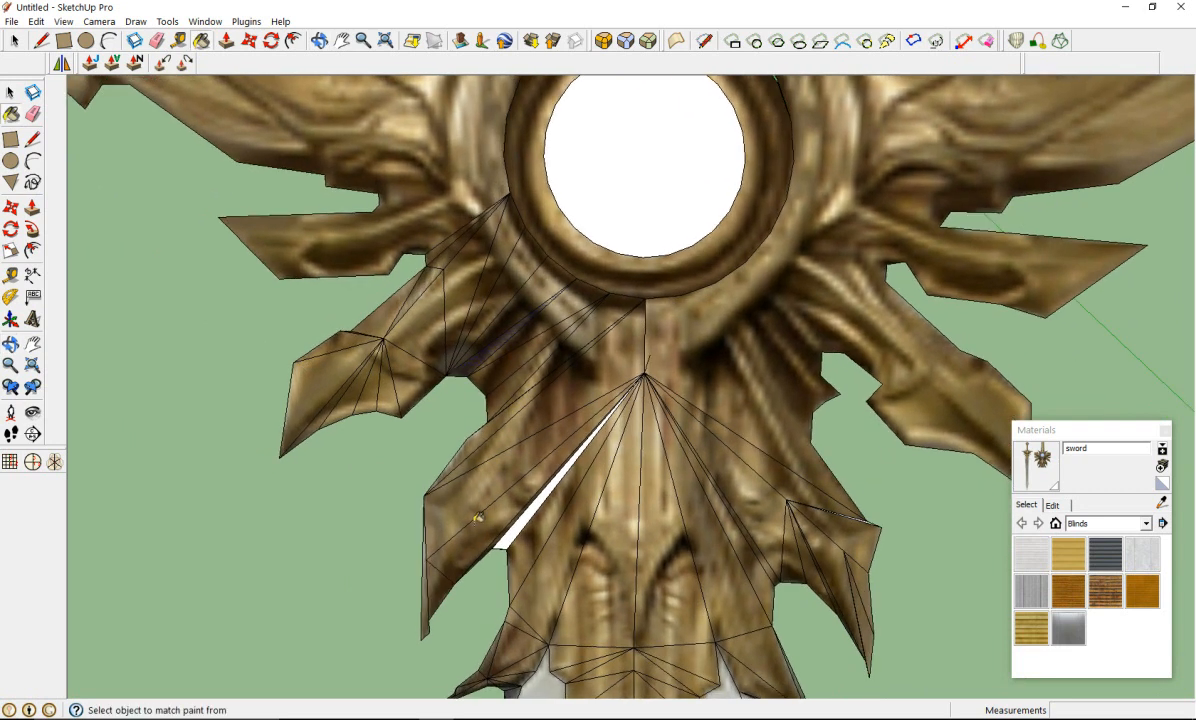
scroll(487, 529, up, 6)
middle_drag(587, 547, 394, 243)
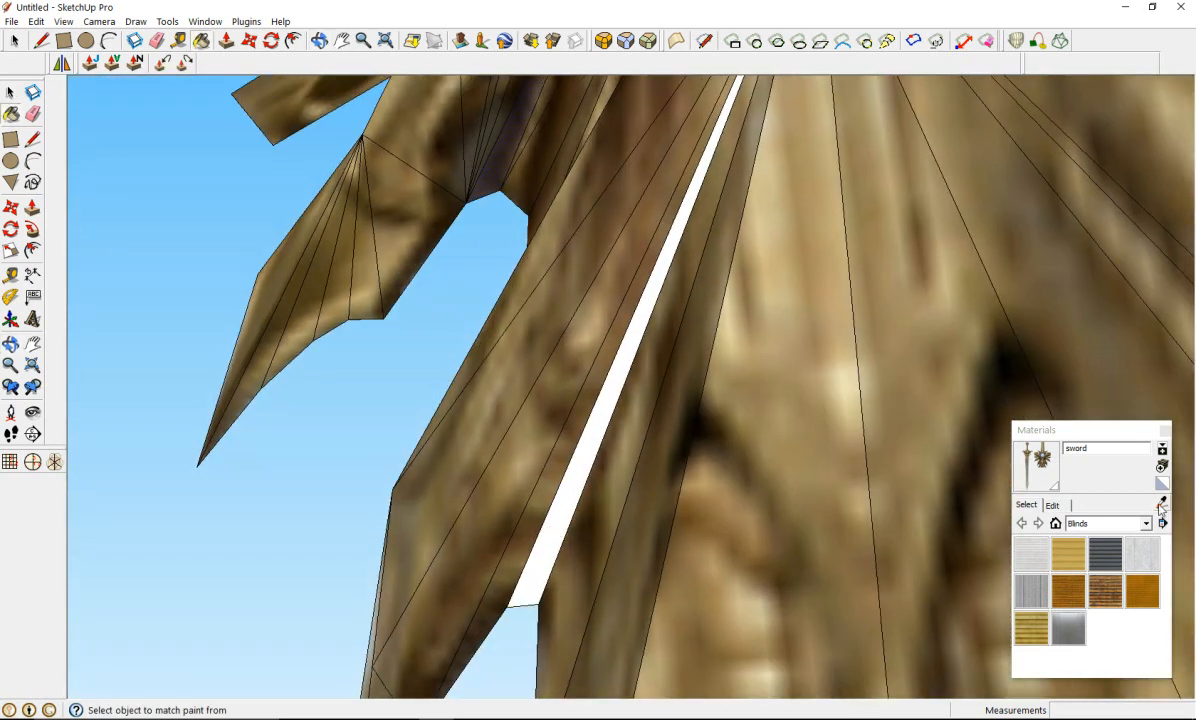
click(1161, 504)
scroll(514, 563, down, 3)
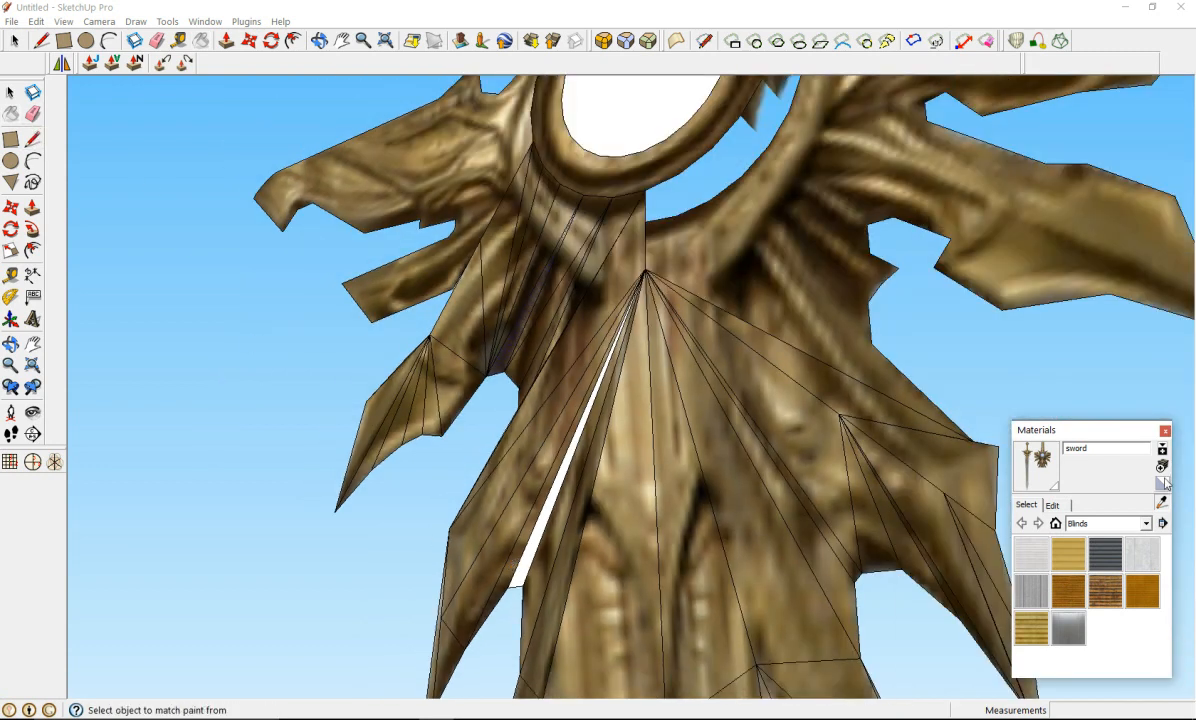
click(499, 503)
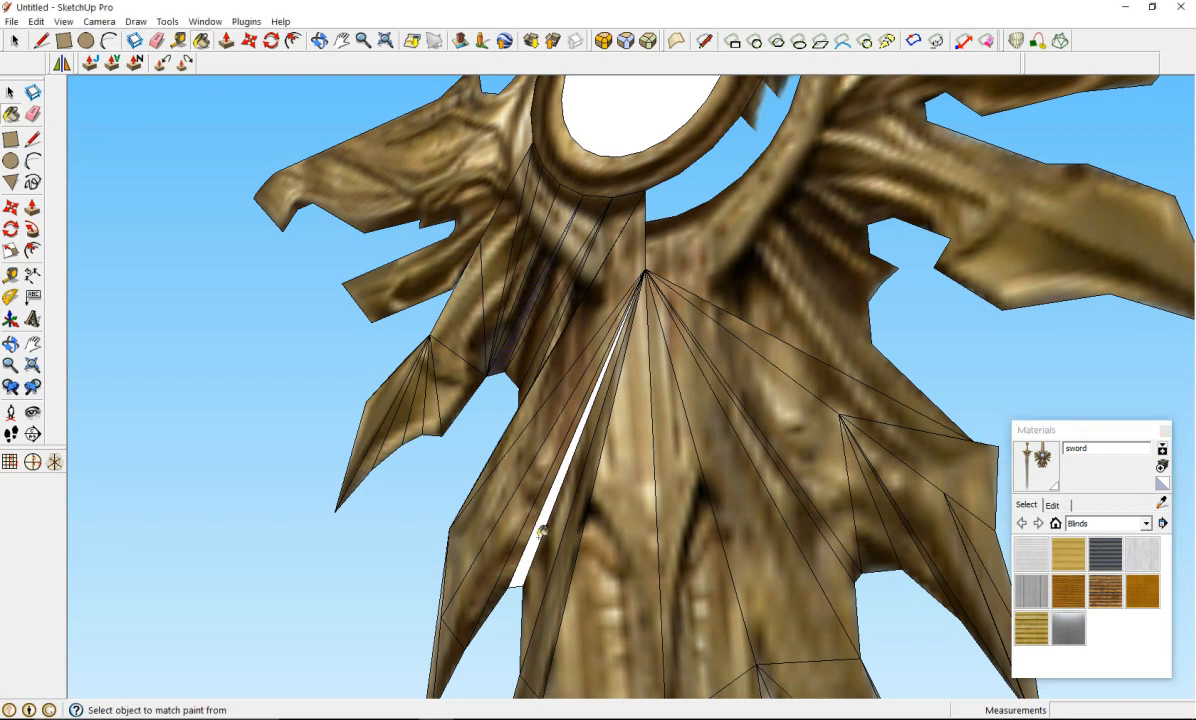
Step: Examine the white sliver between the lower left spike and the central plate up close and from different angles
scroll(541, 531, up, 6)
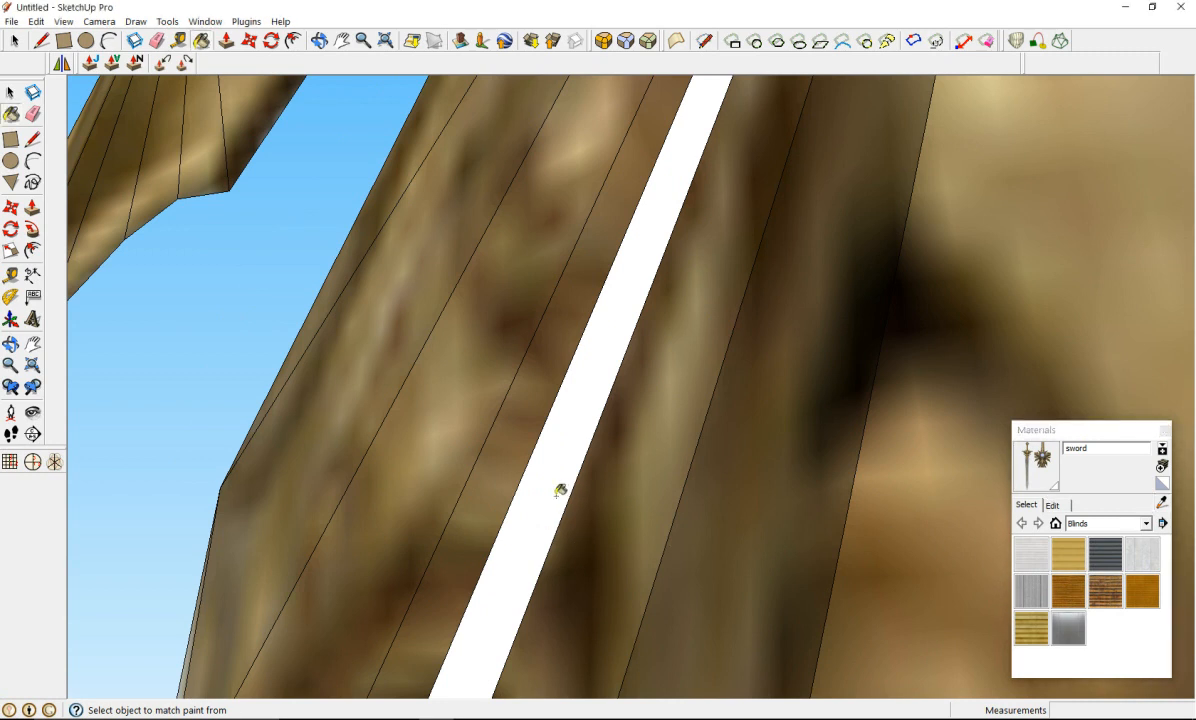
scroll(560, 490, down, 8)
mouse_move(553, 488)
middle_down()
mouse_move(764, 534)
mouse_move(1106, 546)
mouse_move(1172, 590)
middle_up()
mouse_move(449, 529)
middle_down()
mouse_move(902, 563)
mouse_move(240, 571)
mouse_move(572, 511)
middle_up()
scroll(572, 511, up, 5)
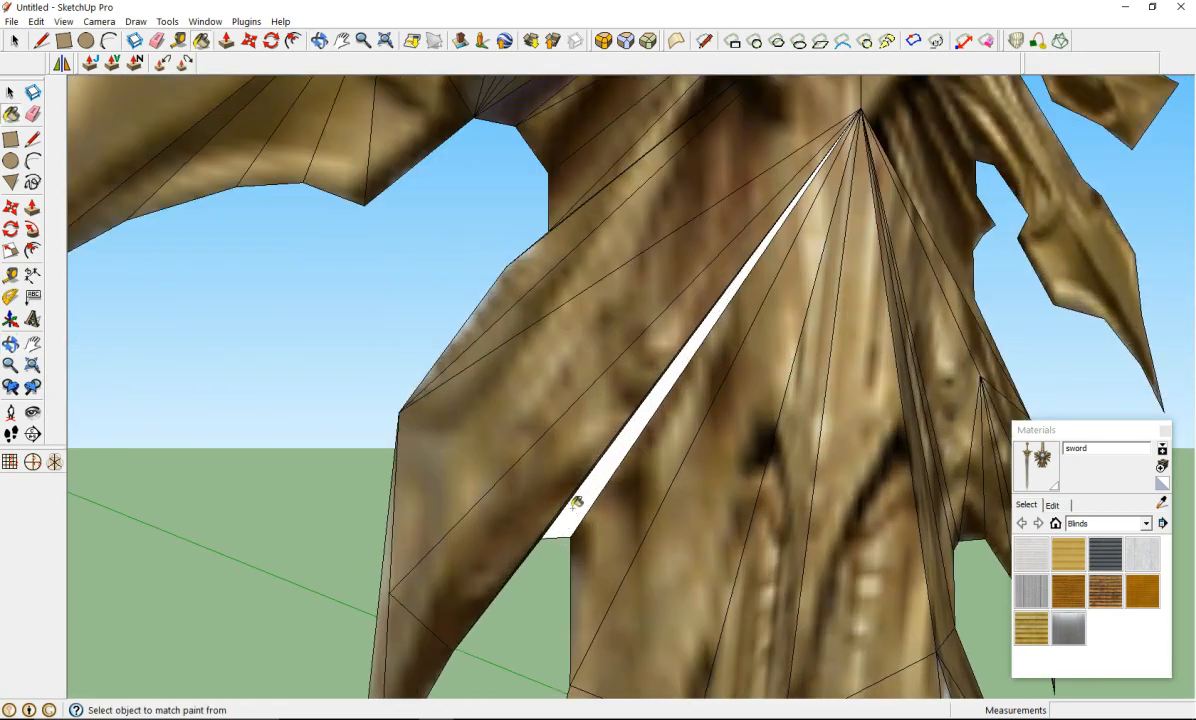
scroll(582, 500, down, 4)
mouse_move(587, 494)
middle_down()
mouse_move(125, 515)
mouse_move(492, 556)
mouse_move(387, 355)
mouse_move(400, 507)
middle_up()
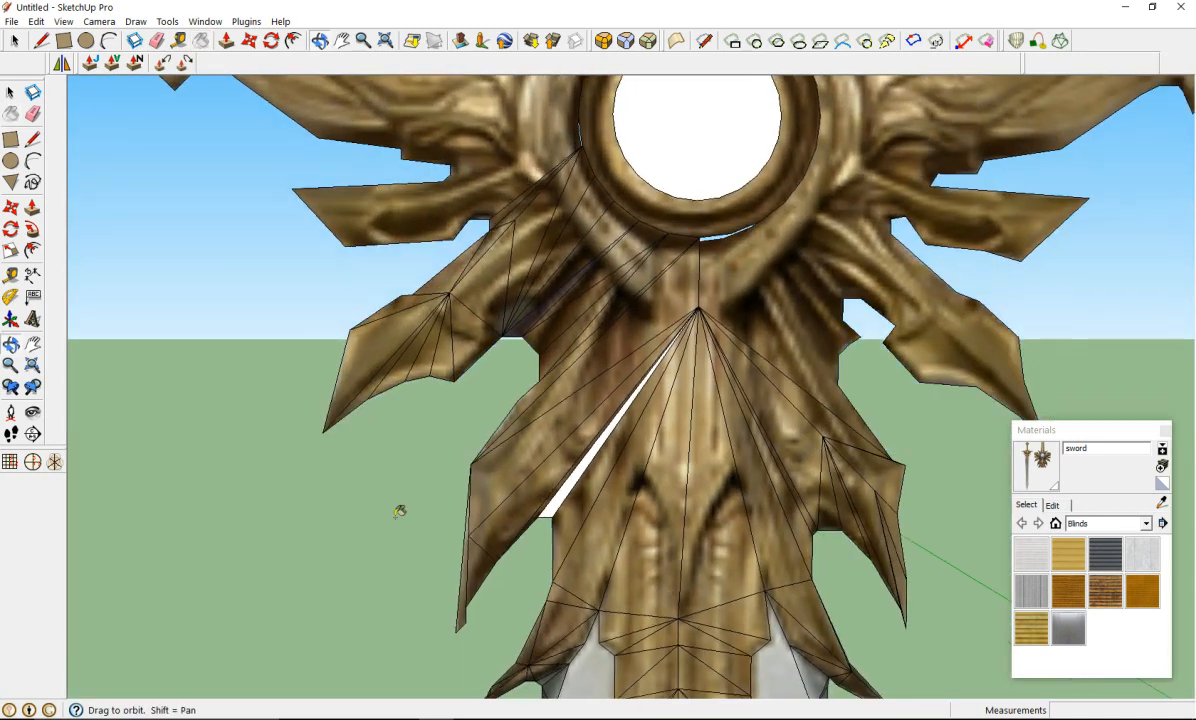
scroll(390, 440, up, 5)
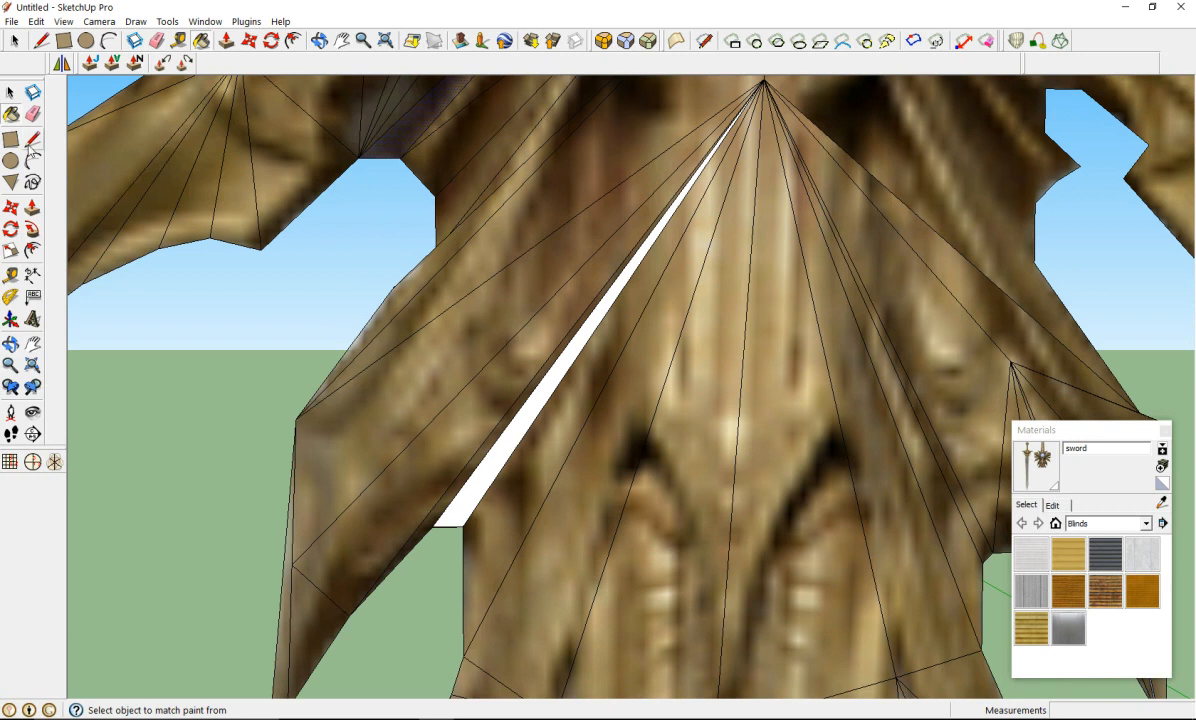
Step: Draw a line about 0.27 m long from the notch corner up along the white sliver, and resample the sword texture
key(l)
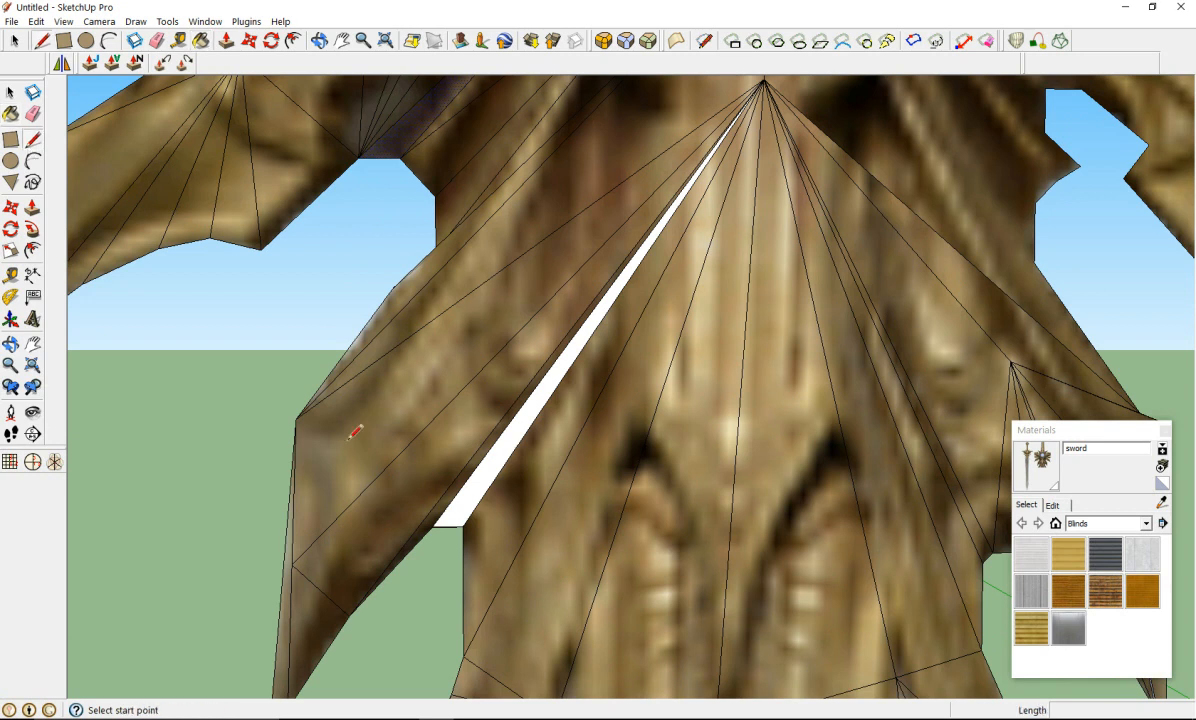
click(463, 524)
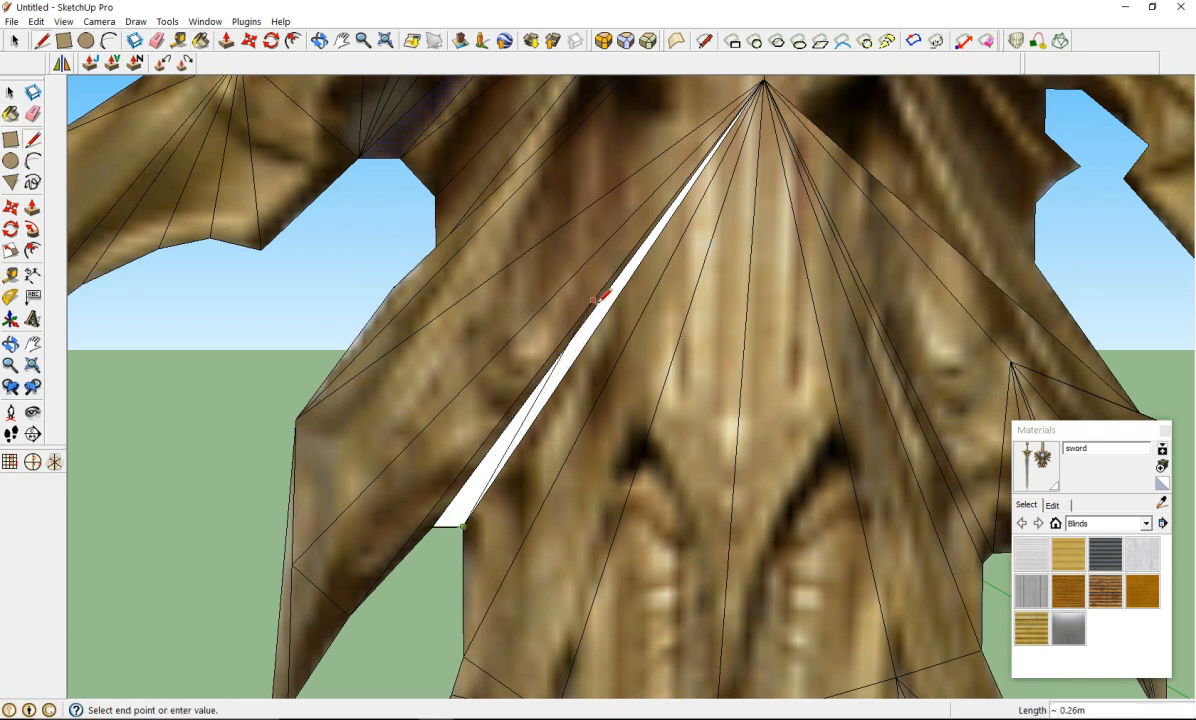
click(611, 292)
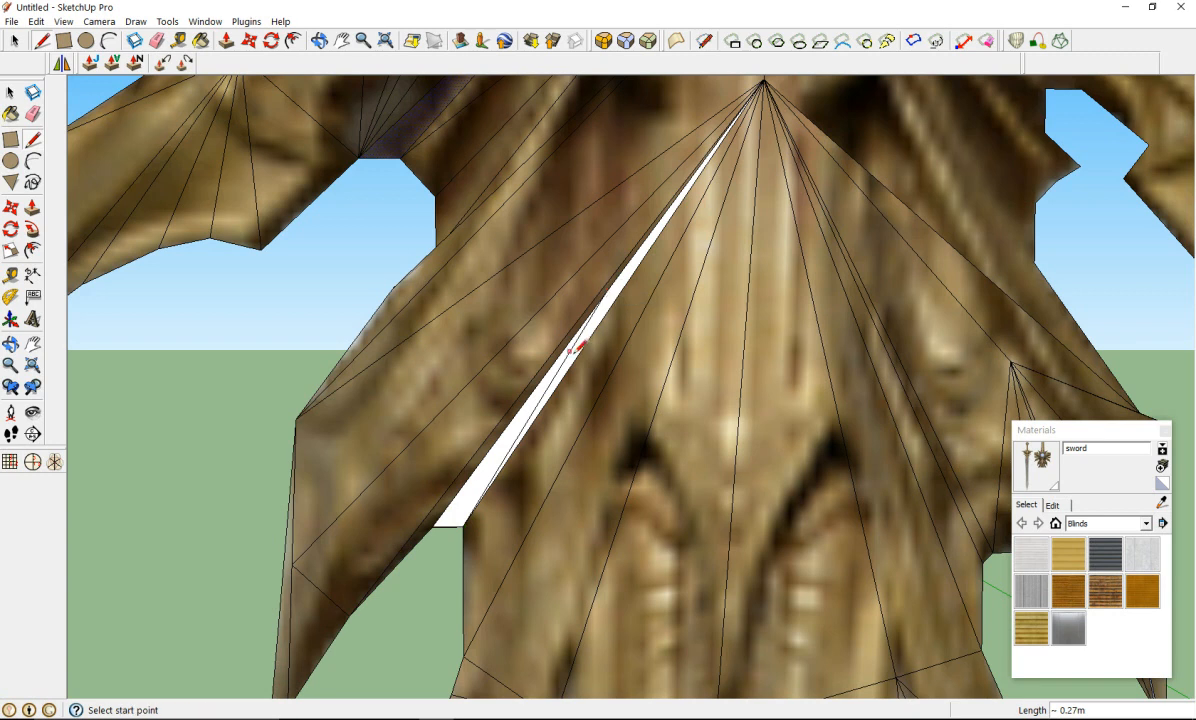
scroll(575, 347, up, 3)
click(1032, 476)
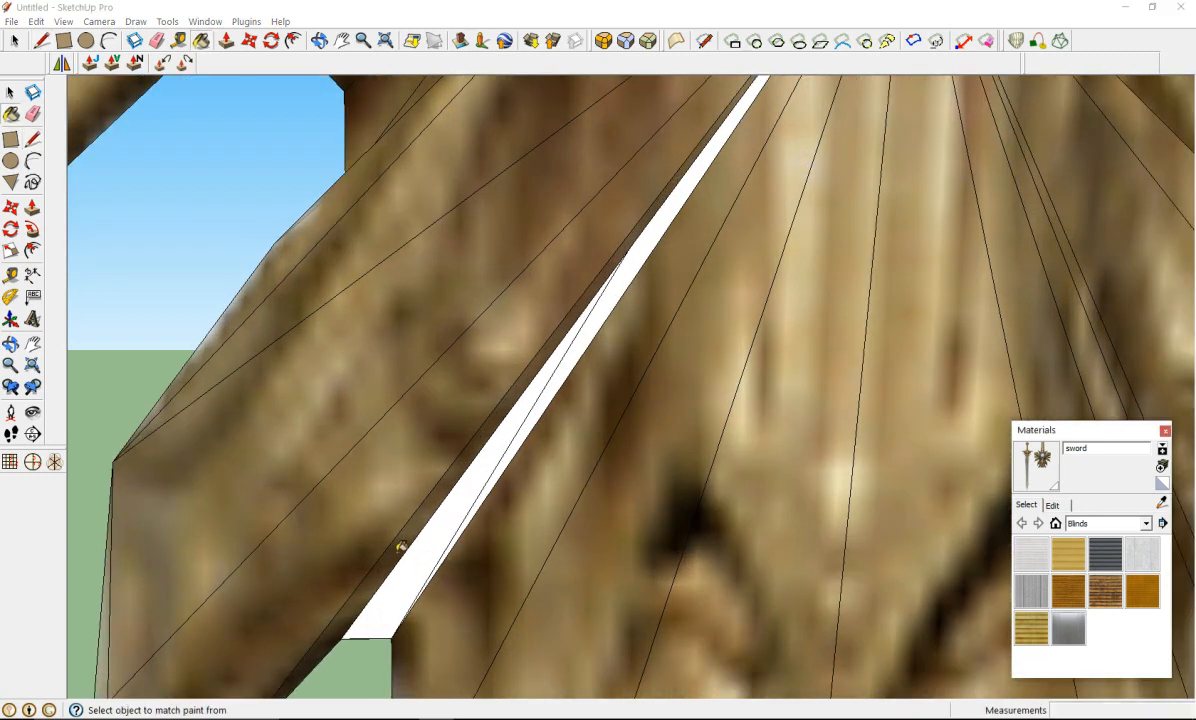
scroll(485, 495, down, 10)
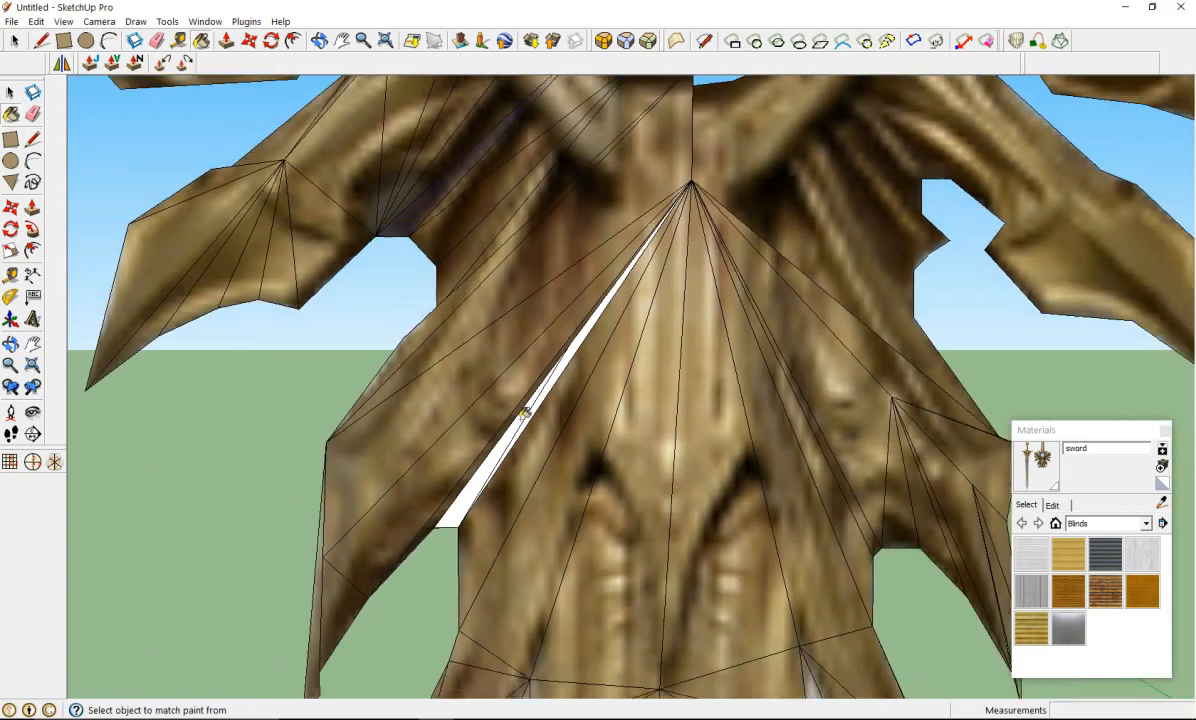
Step: Erase the leftover rectangle edges extending beside the whole sword
scroll(487, 506, down, 8)
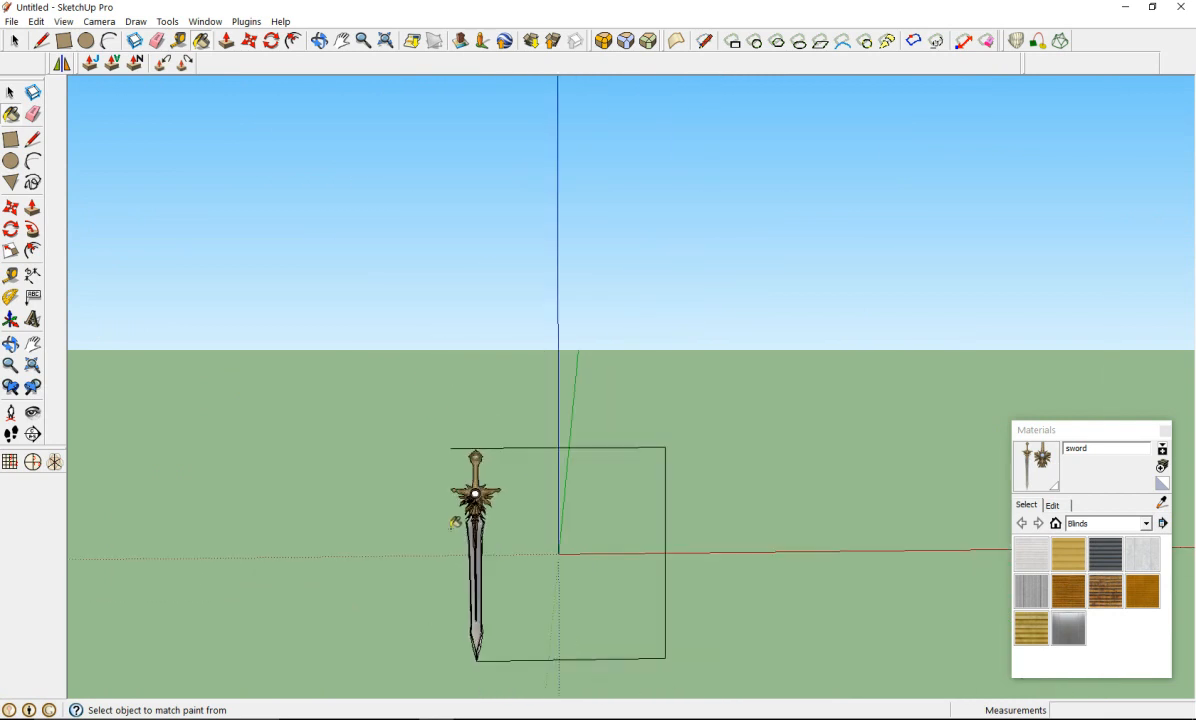
click(33, 114)
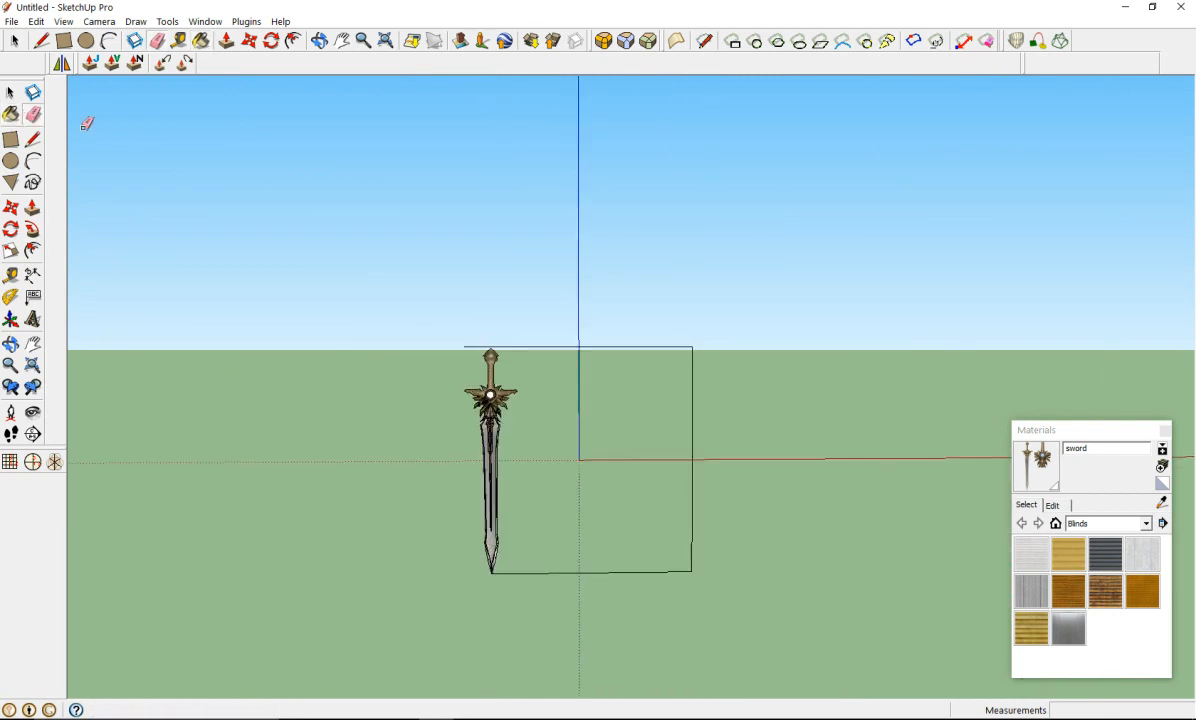
drag(711, 378, 680, 426)
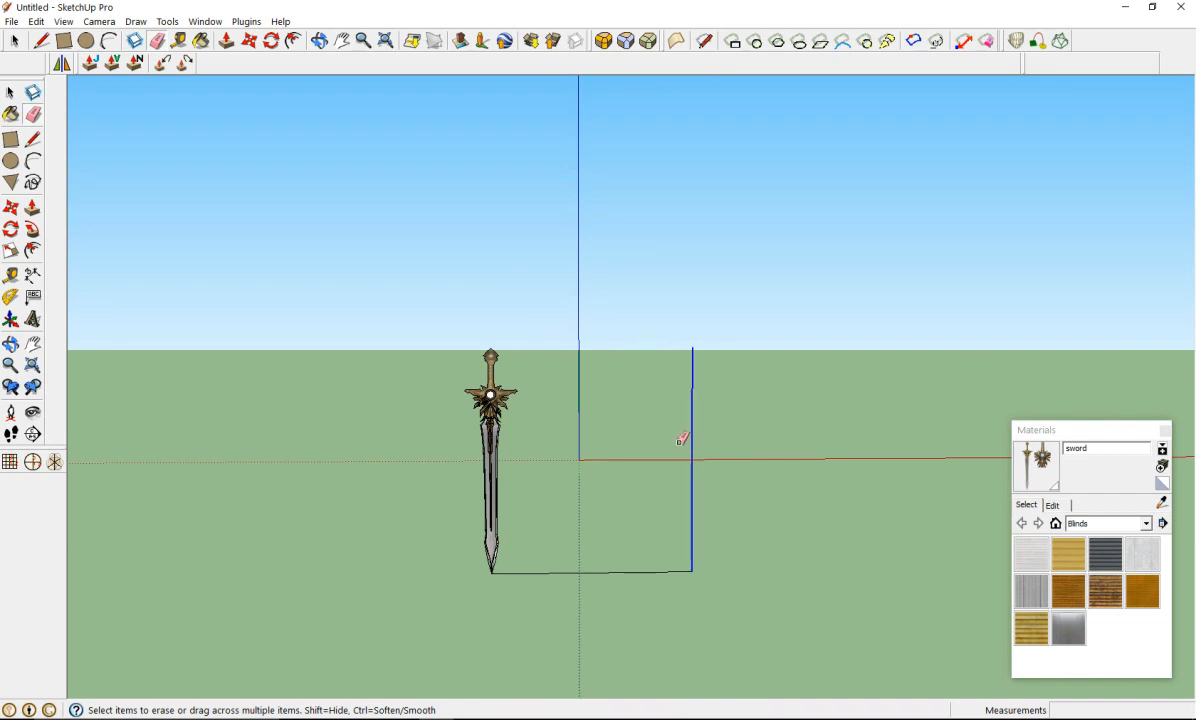
mouse_move(643, 588)
mouse_down()
mouse_move(643, 534)
mouse_move(620, 532)
mouse_up()
scroll(424, 531, down, 3)
scroll(494, 542, up, 6)
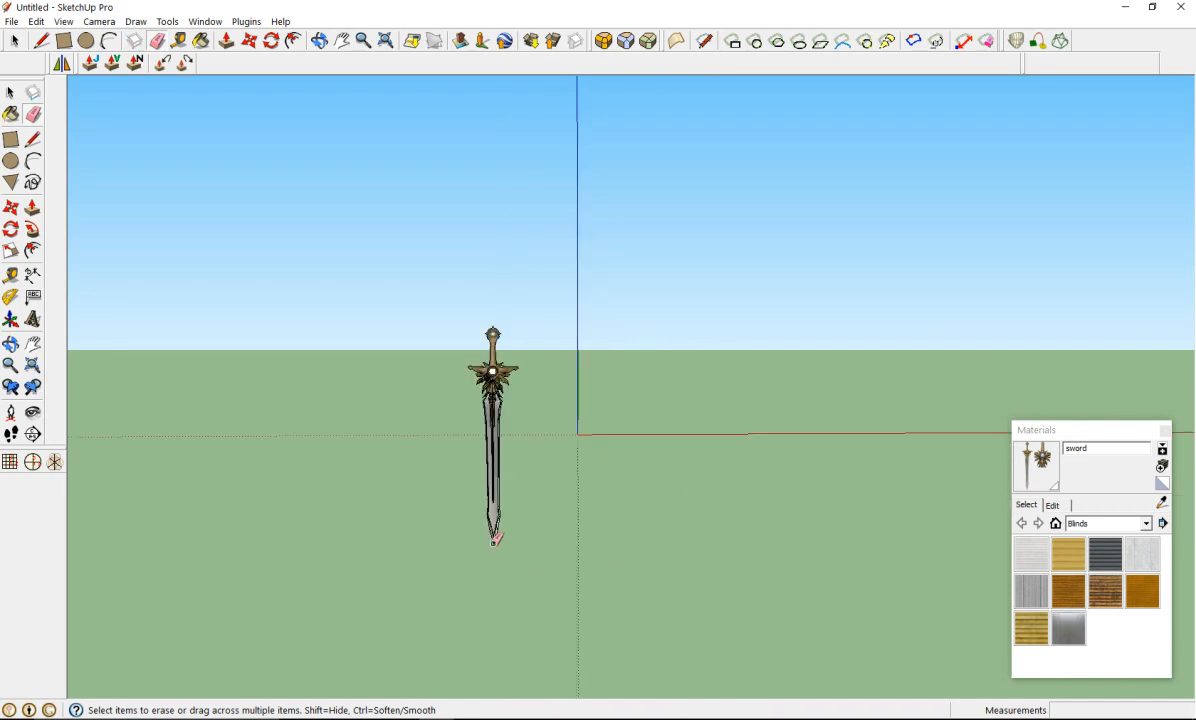
Step: Sample the sword texture and paint the white disc inside the guard's ring
scroll(403, 187, up, 10)
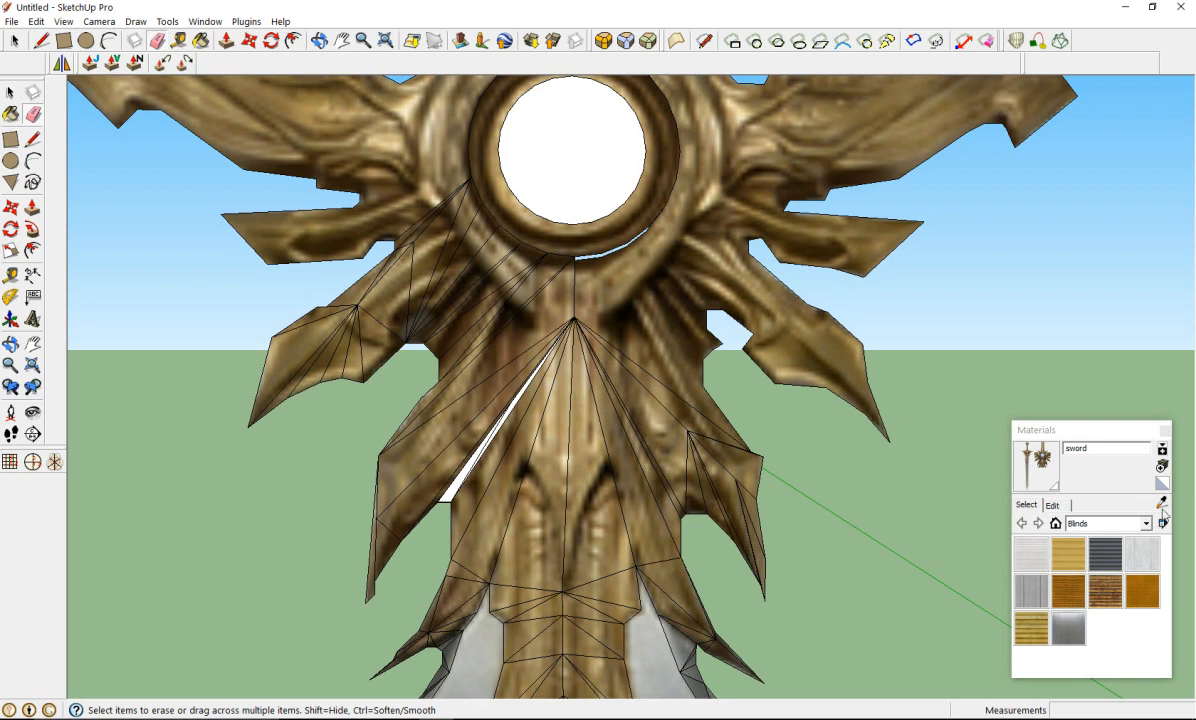
click(1161, 503)
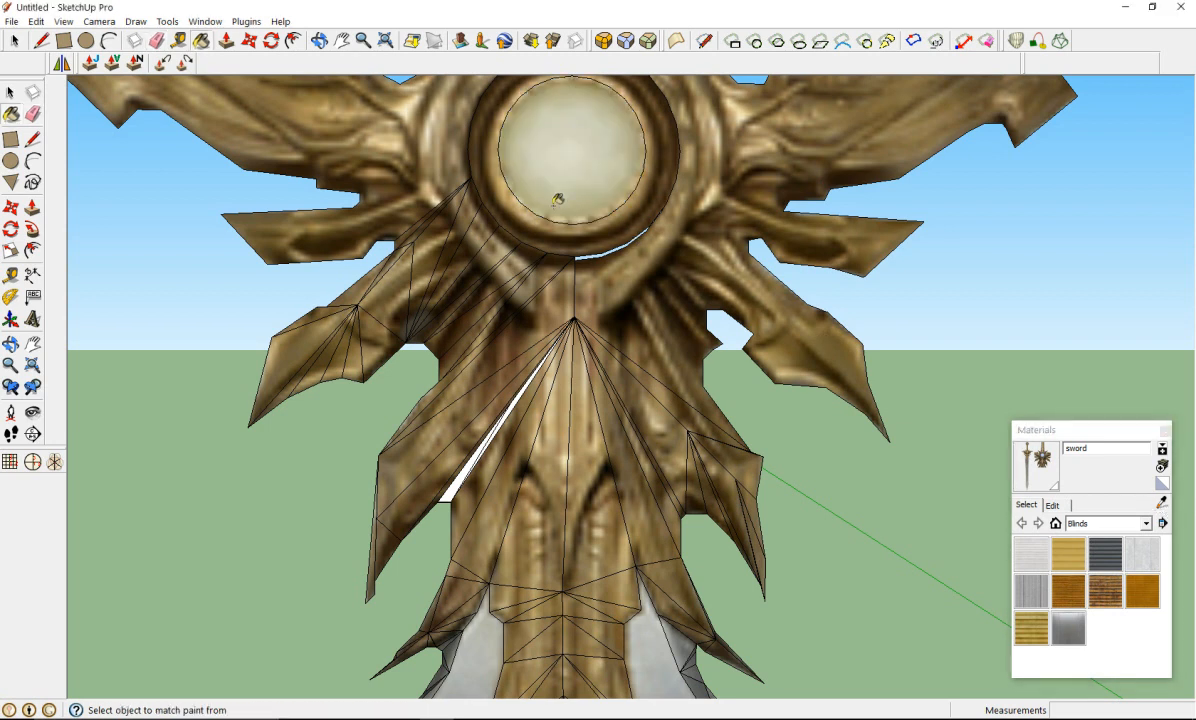
scroll(514, 231, down, 10)
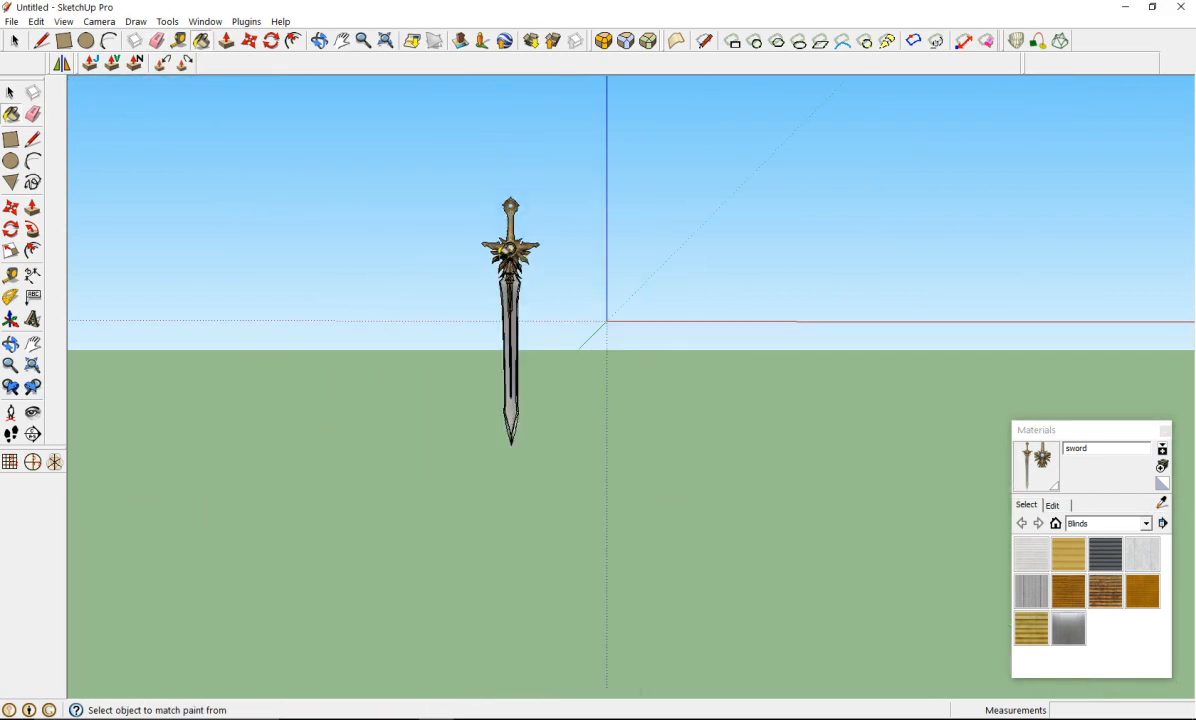
scroll(545, 338, up, 6)
scroll(545, 338, down, 5)
Step: Select the whole sword and mirror it about a plane picked by three points on the blade's open back, keeping the original
click(10, 92)
drag(389, 147, 700, 546)
scroll(540, 355, up, 3)
middle_drag(540, 355, 1190, 421)
scroll(730, 373, down, 3)
scroll(731, 272, up, 5)
scroll(590, 527, up, 2)
middle_drag(593, 529, 296, 128)
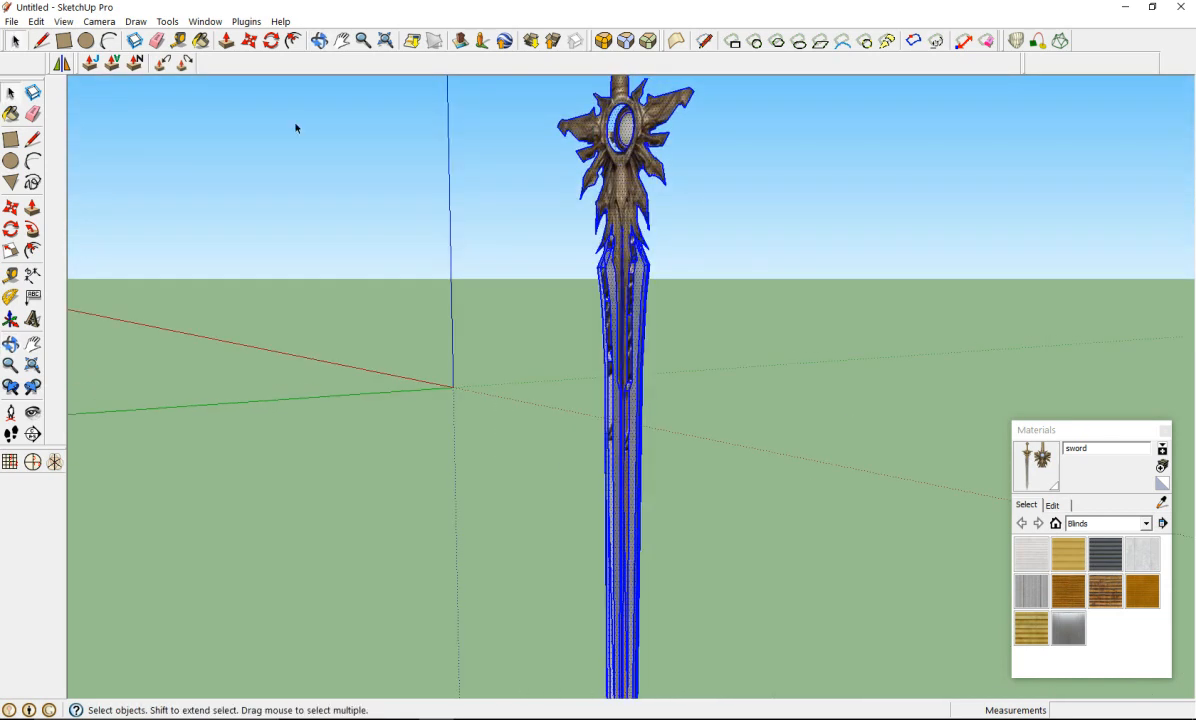
click(61, 64)
scroll(653, 270, up, 4)
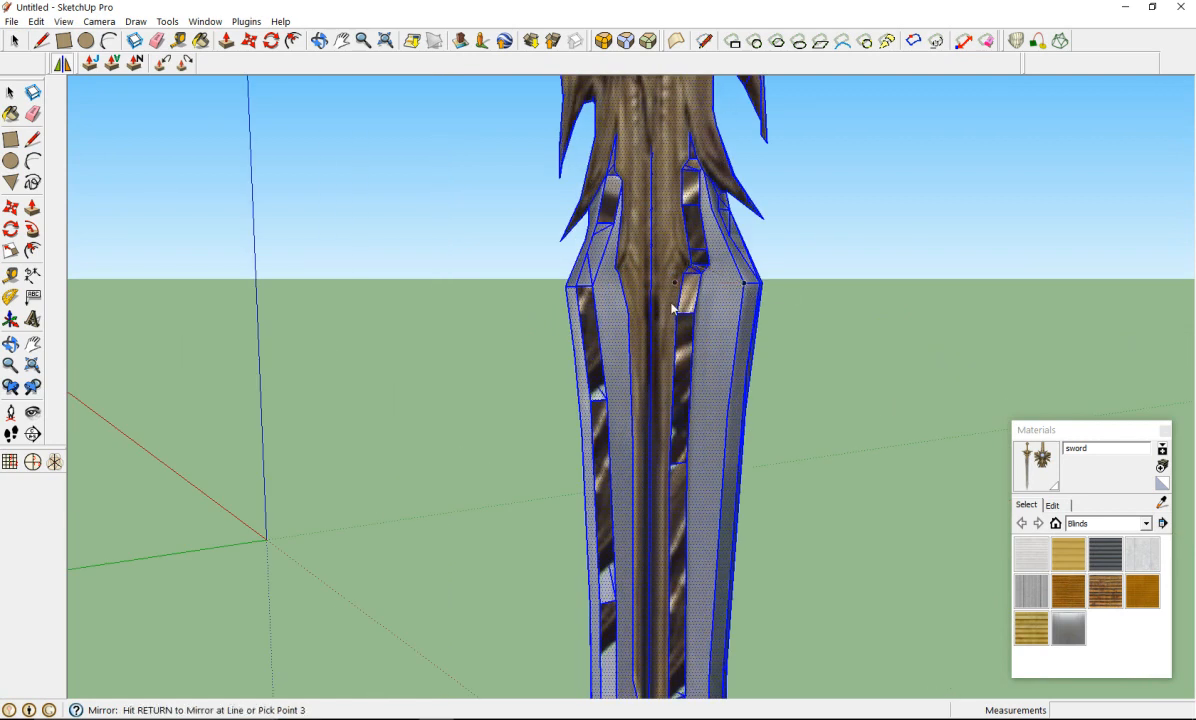
click(677, 318)
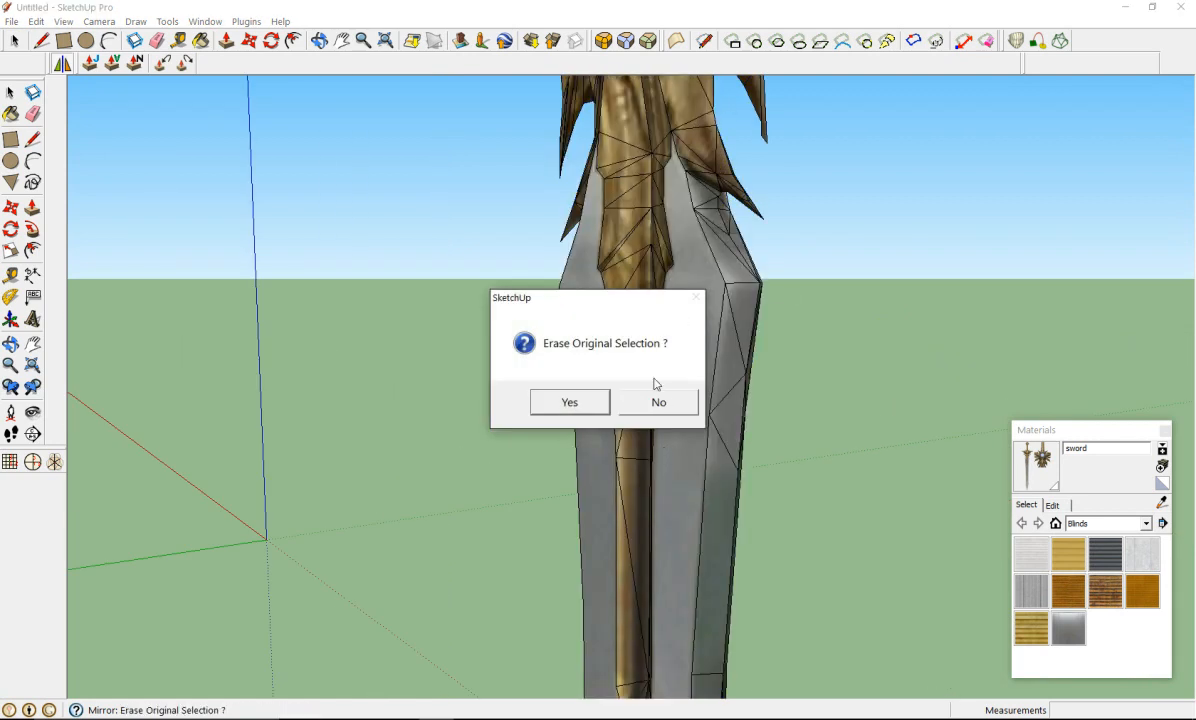
click(658, 404)
mouse_move(788, 350)
middle_down()
mouse_move(200, 406)
mouse_move(702, 258)
mouse_move(700, 408)
mouse_move(1050, 431)
mouse_move(1074, 380)
mouse_move(662, 470)
mouse_move(617, 441)
middle_up()
scroll(702, 258, down, 4)
scroll(703, 174, up, 5)
middle_drag(703, 174, 303, 294)
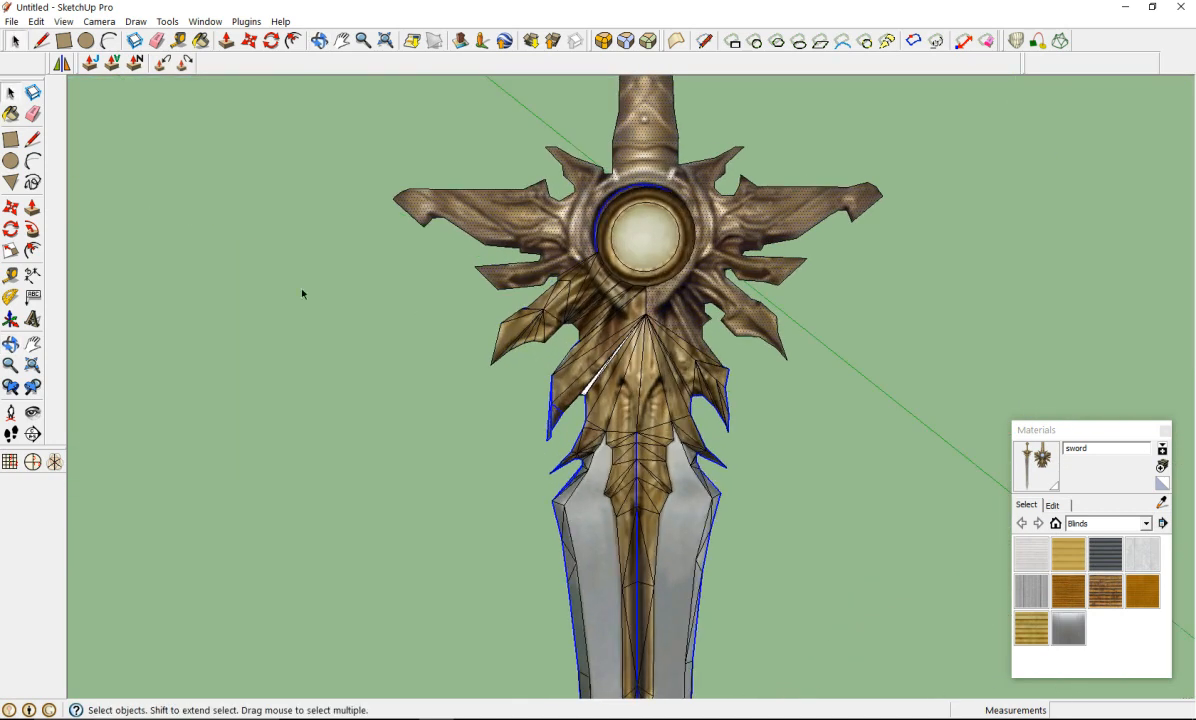
Step: Export the sword model to the Desktop as a 3DS file named Untitled.3ds
click(19, 25)
mouse_move(61, 258)
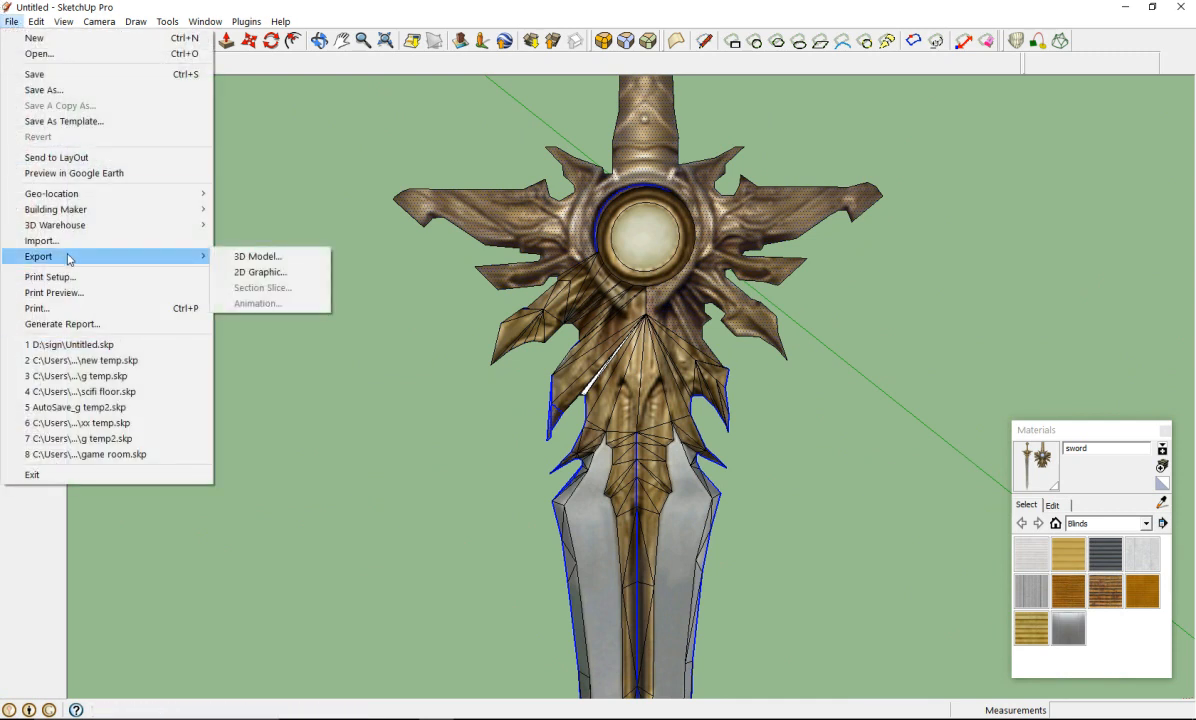
click(268, 258)
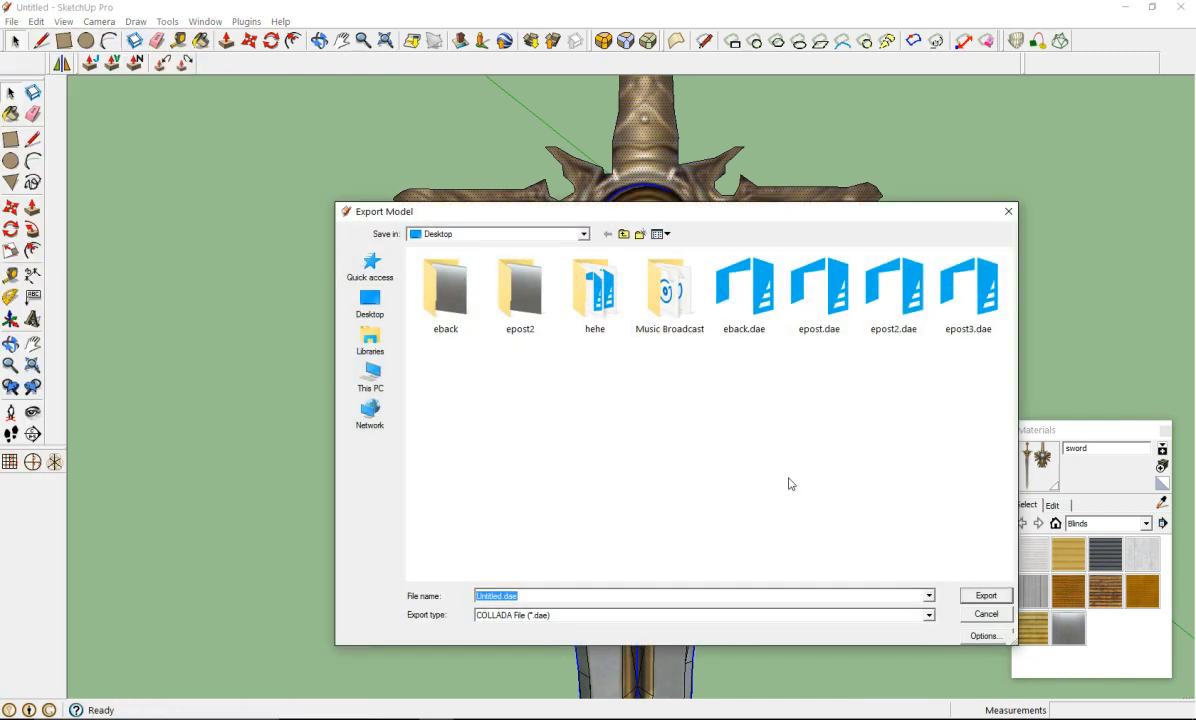
click(929, 615)
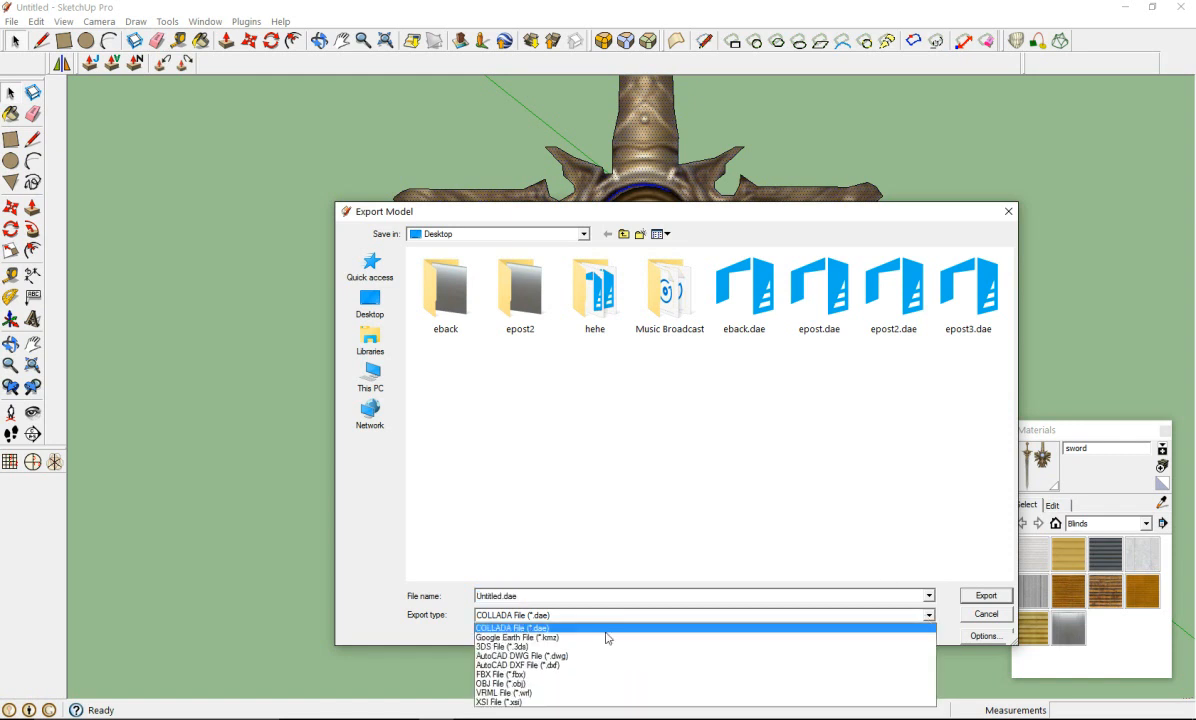
click(575, 647)
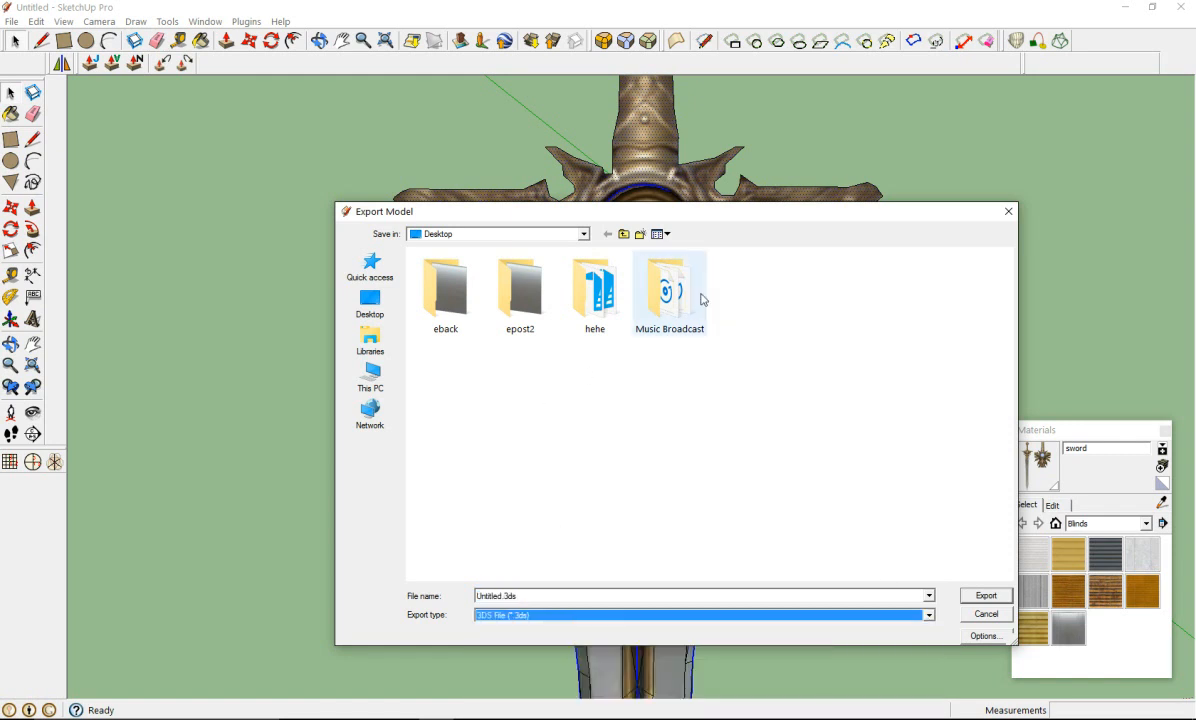
double_click(502, 596)
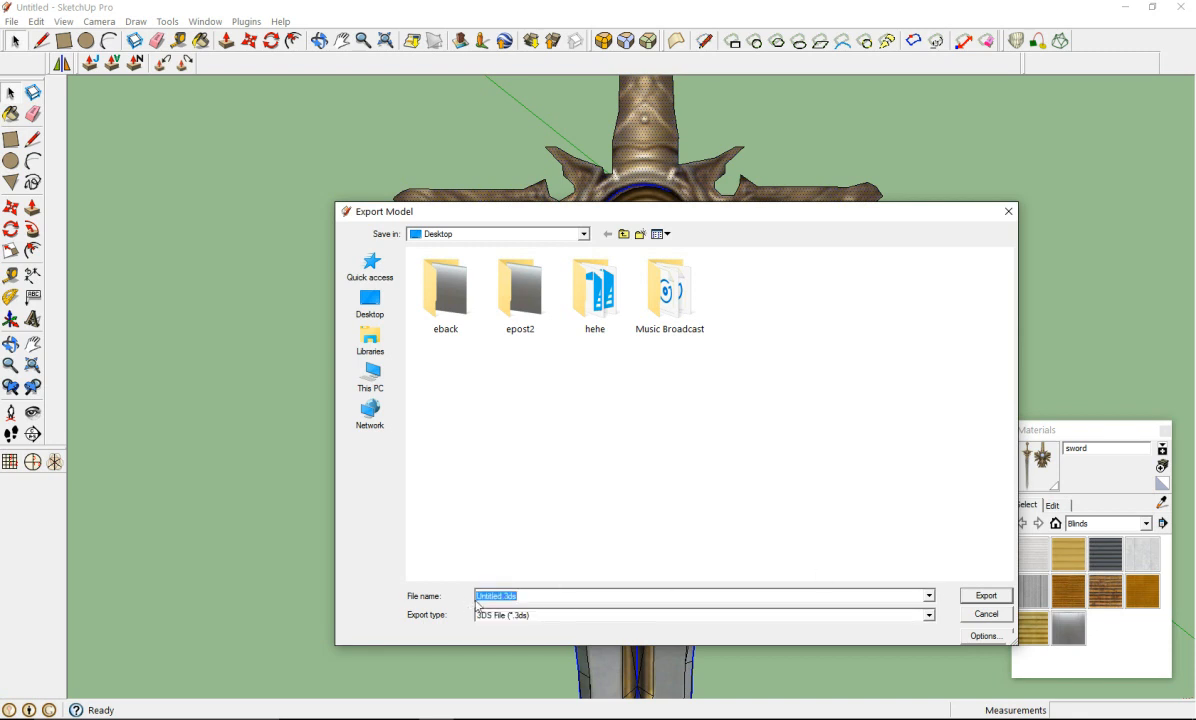
click(966, 602)
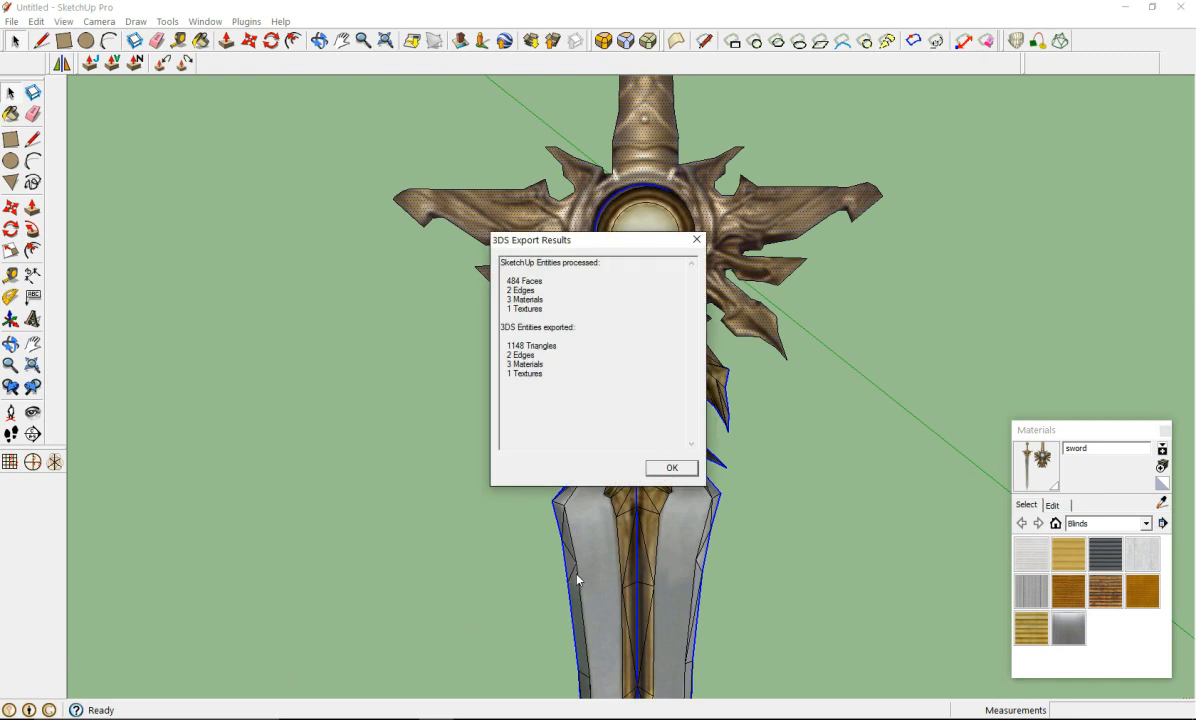
click(670, 469)
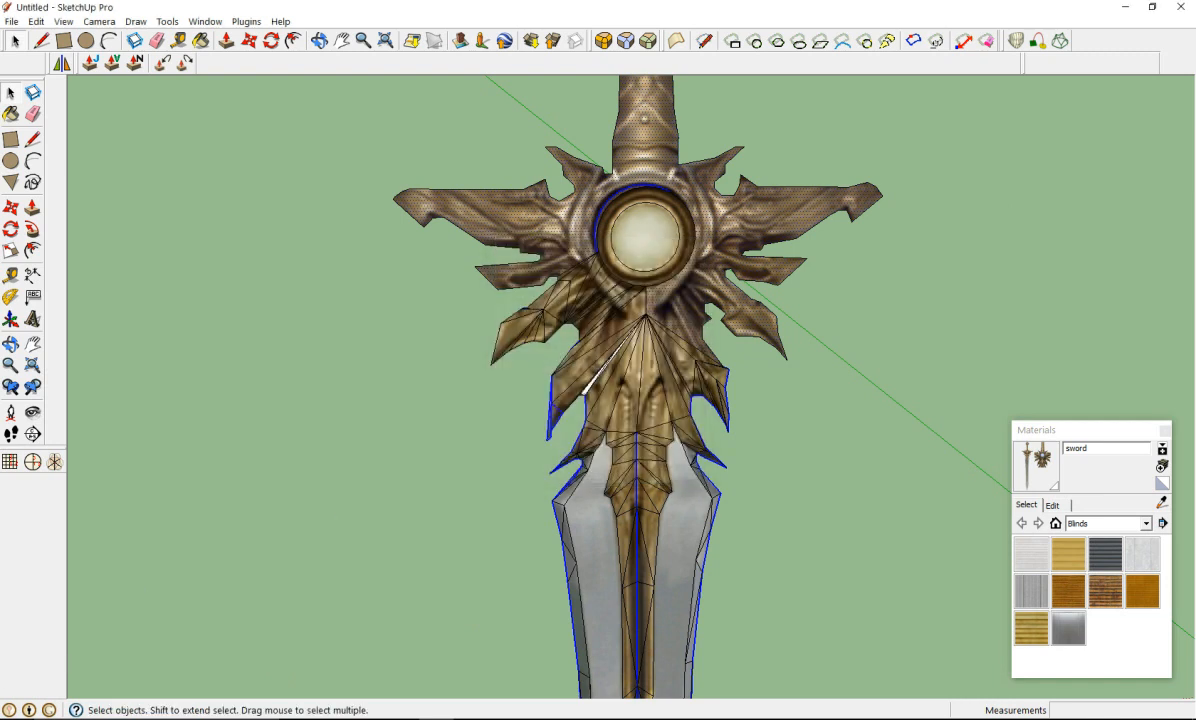
Step: Switch to Blender and delete the default cube, camera and lamp from the new scene
key(super)
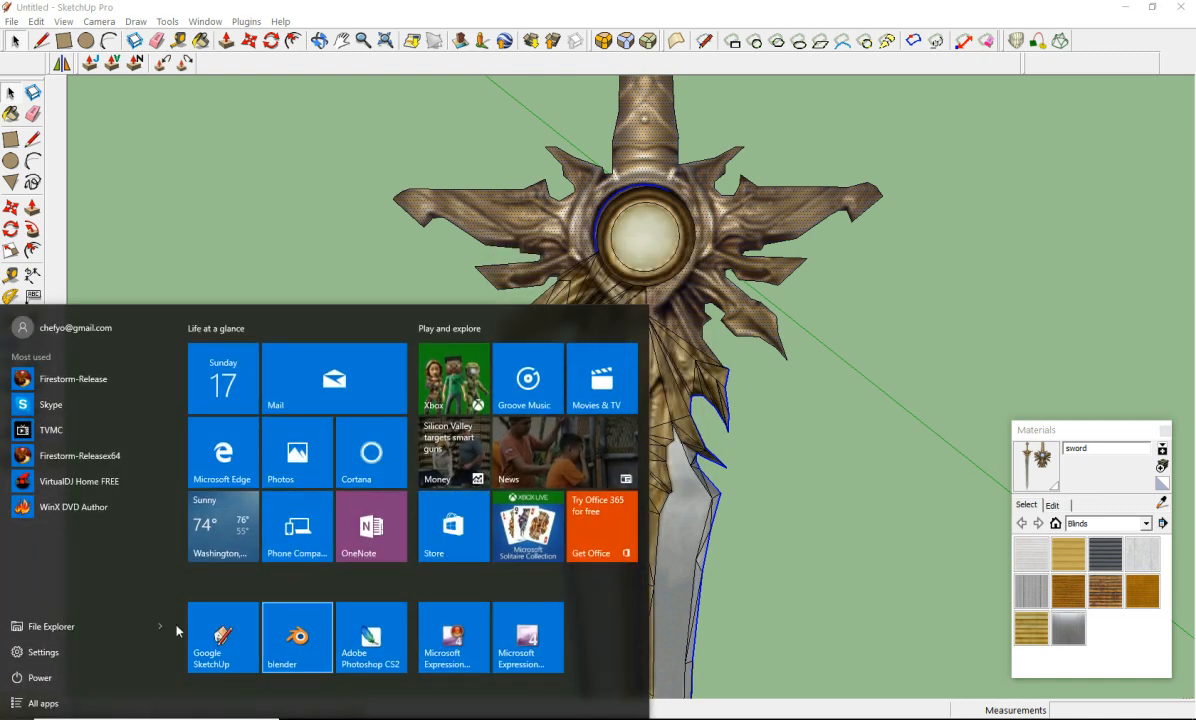
click(274, 645)
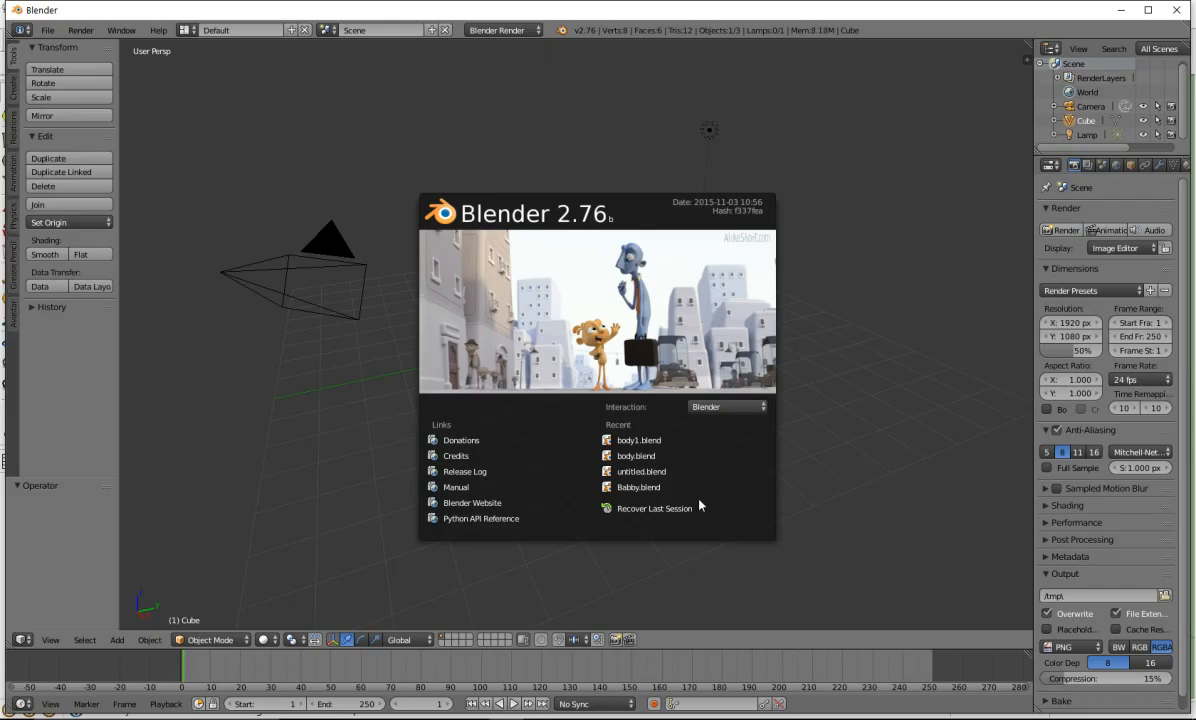
click(325, 446)
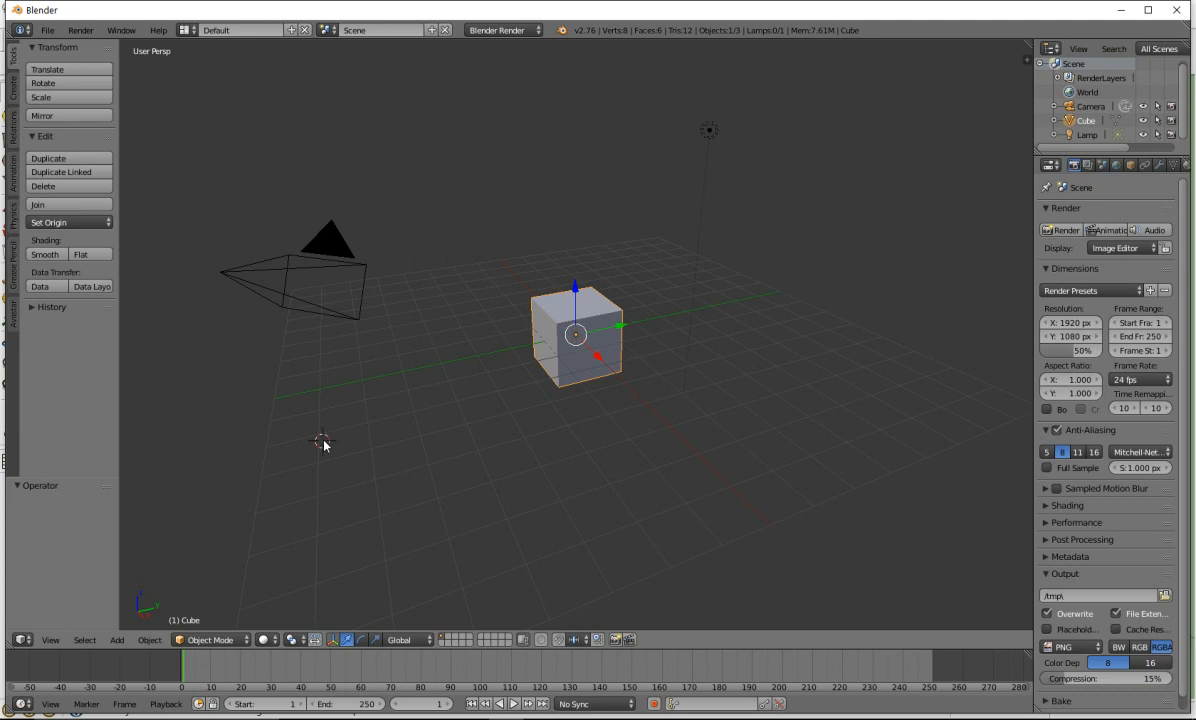
key(a)
key(a)
key(x)
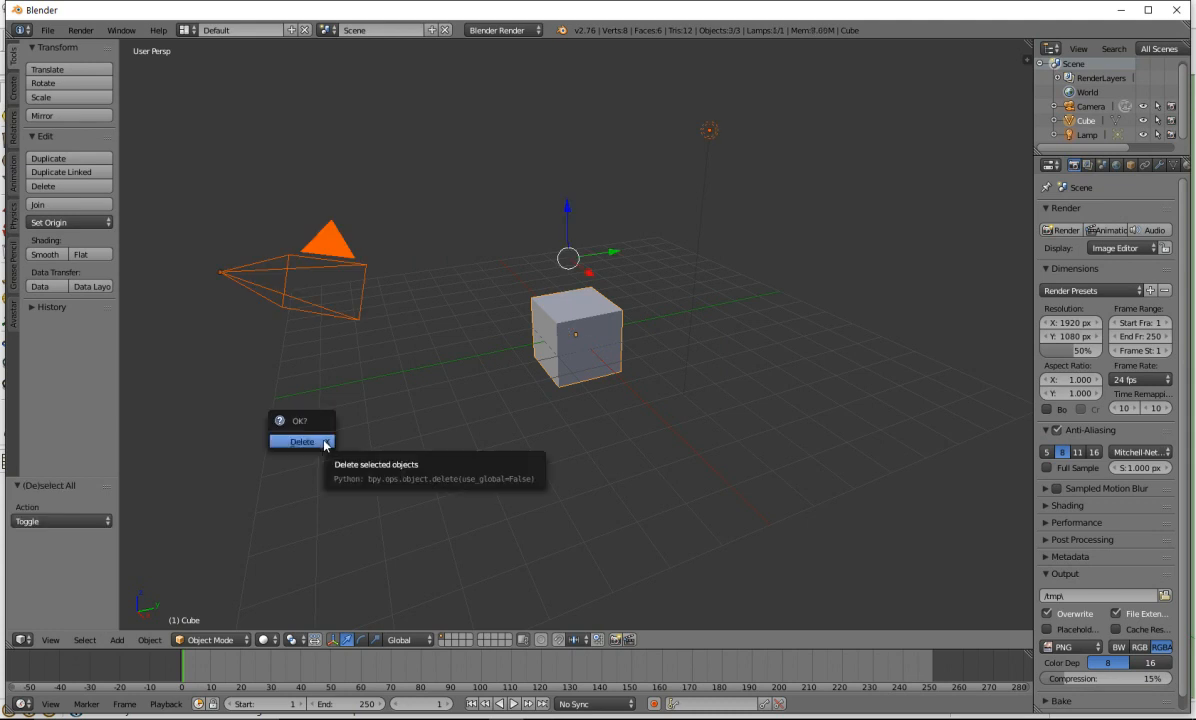
click(325, 446)
click(322, 441)
Step: Import the 3D Studio file Untitled.3ds from the Desktop into the empty scene
click(47, 30)
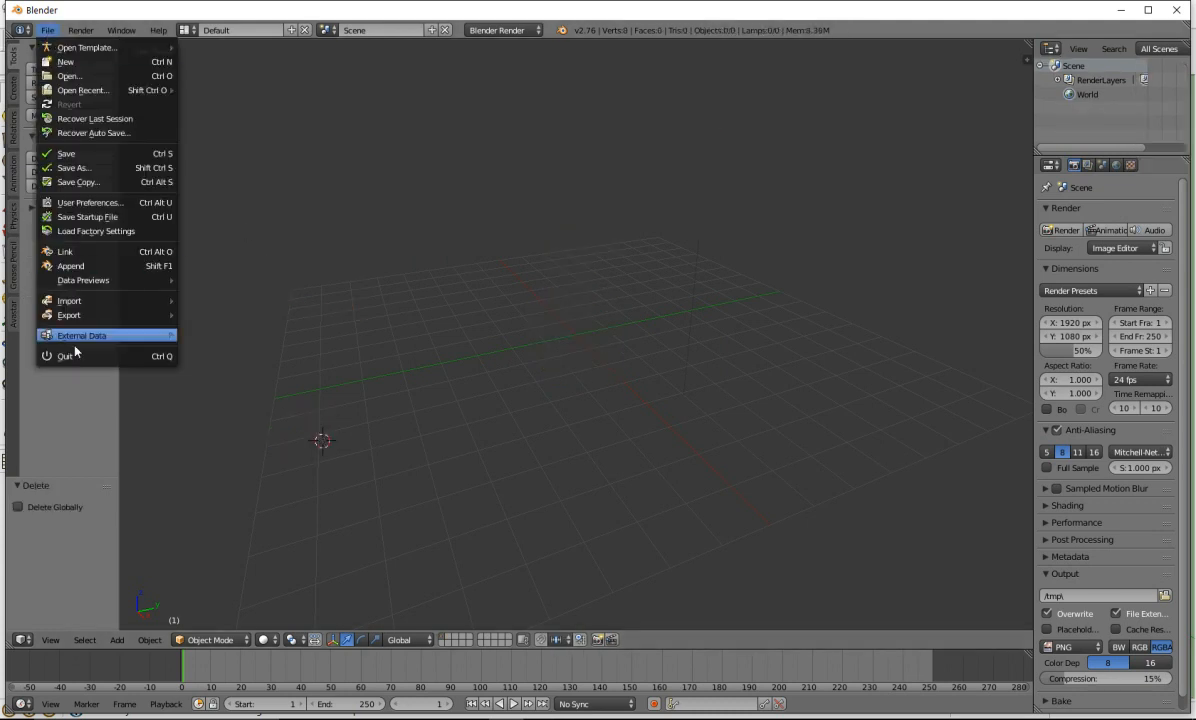
mouse_move(171, 300)
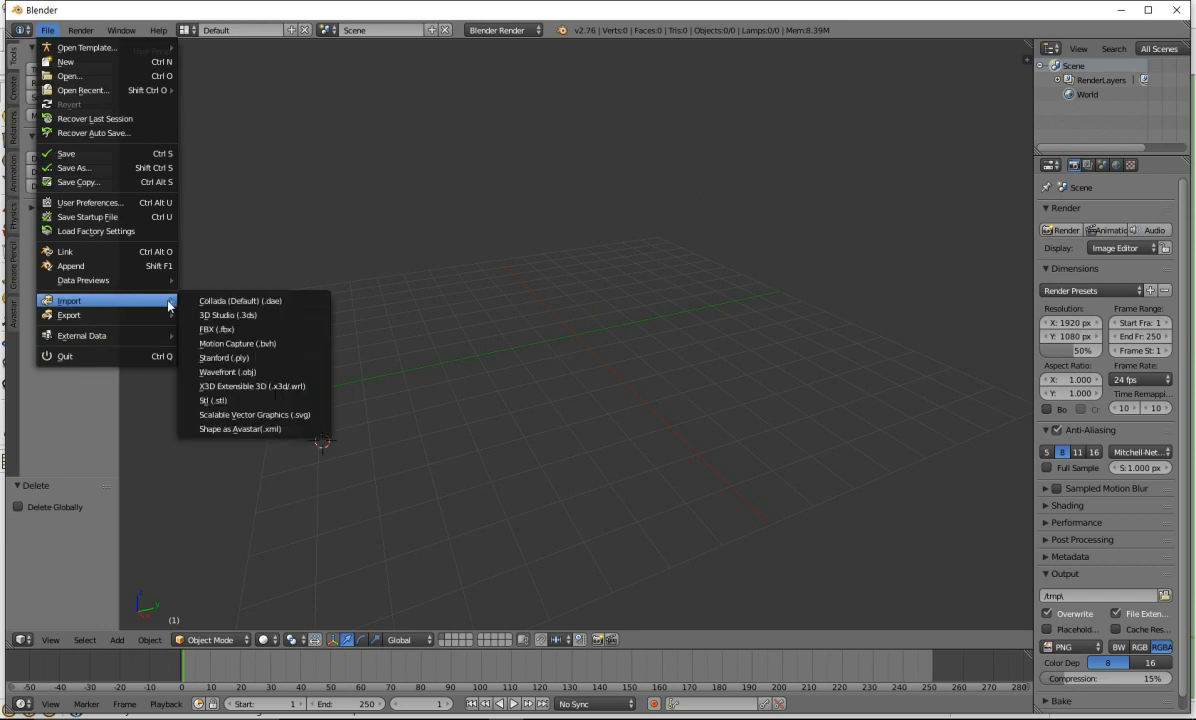
click(240, 315)
click(46, 224)
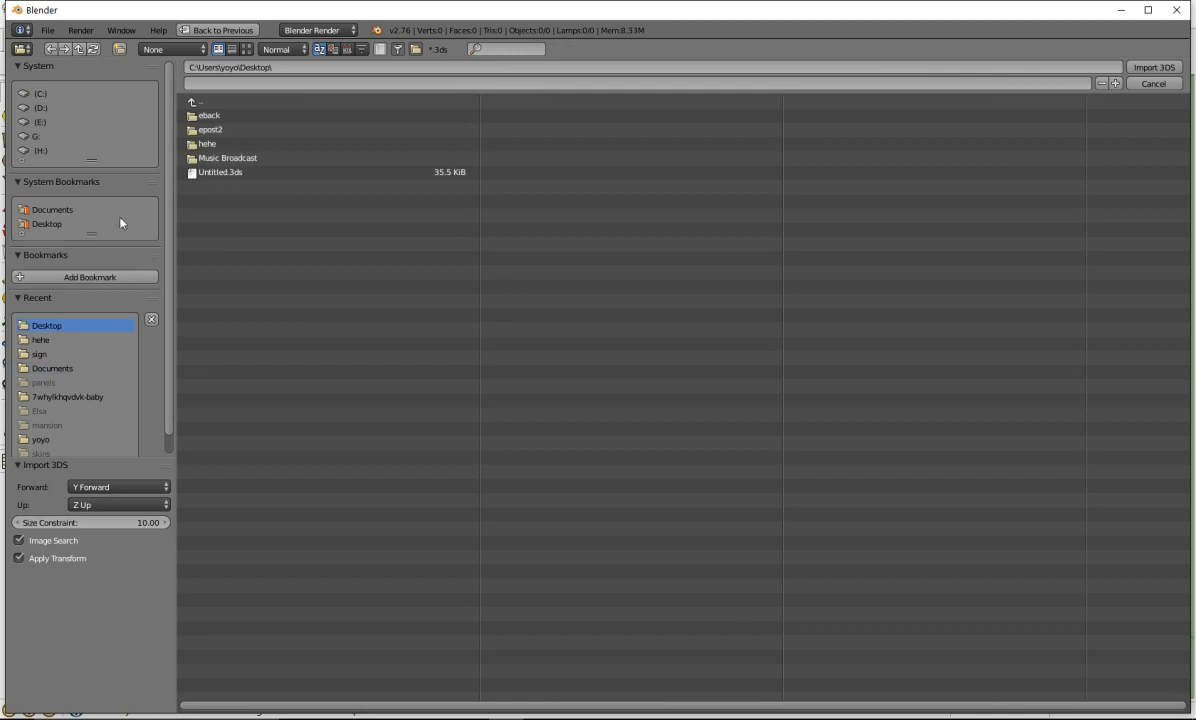
click(220, 172)
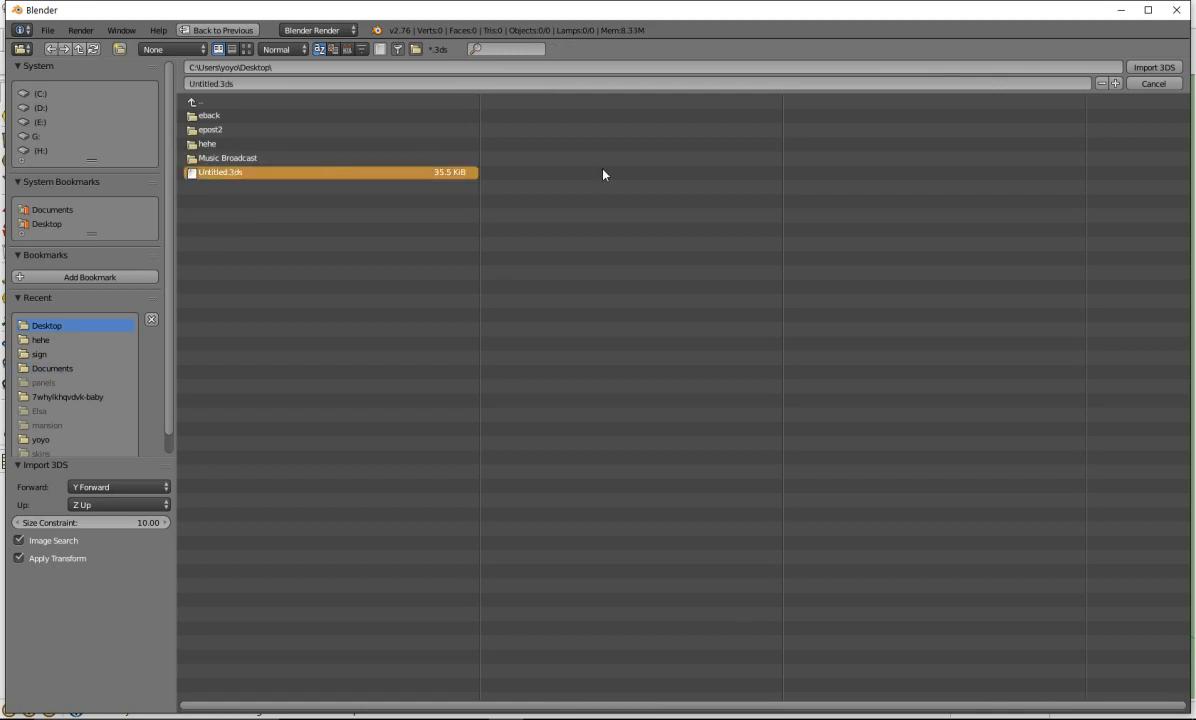
click(1154, 67)
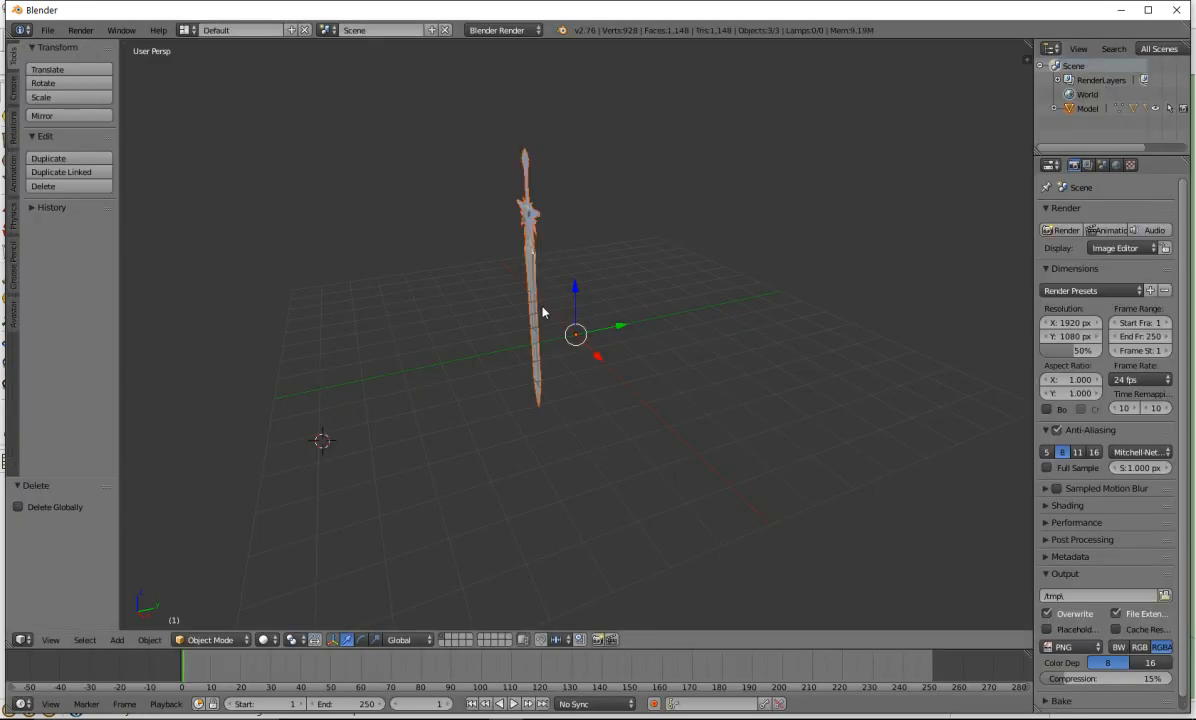
Step: Set the viewport shading to Texture and examine the imported sword's front, side and guard
scroll(543, 307, up, 4)
middle_drag(494, 199, 634, 114)
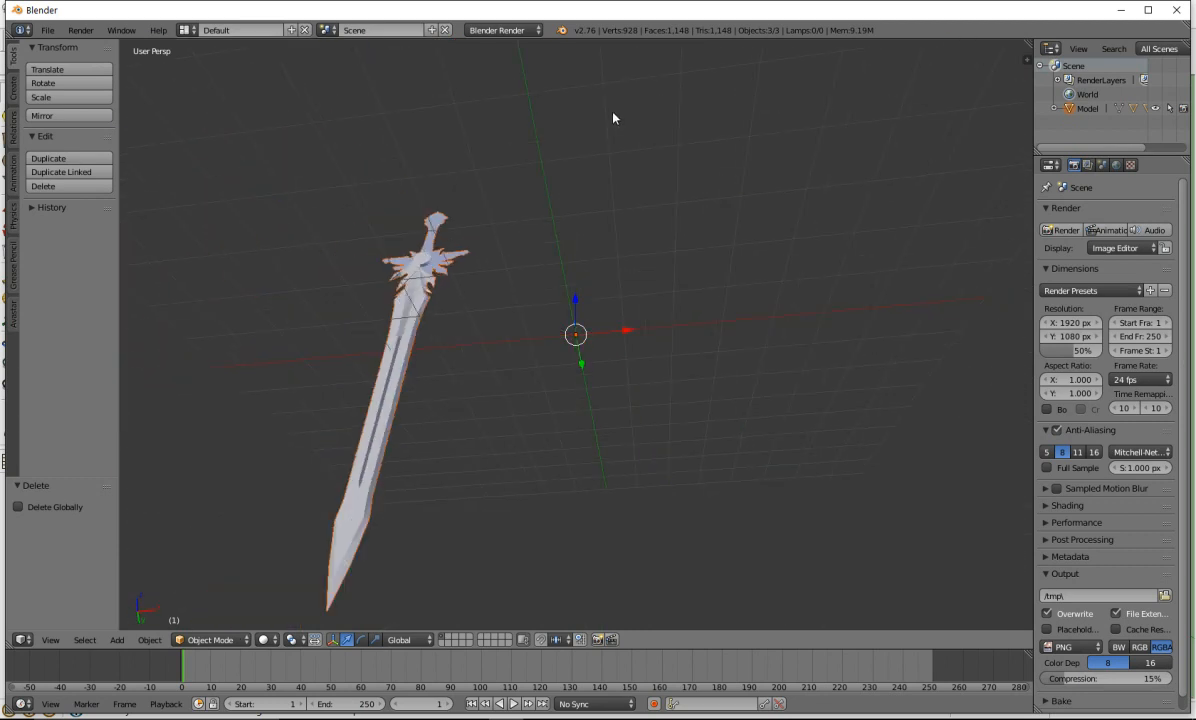
scroll(407, 301, down, 4)
scroll(374, 338, up, 4)
middle_drag(330, 338, 308, 380)
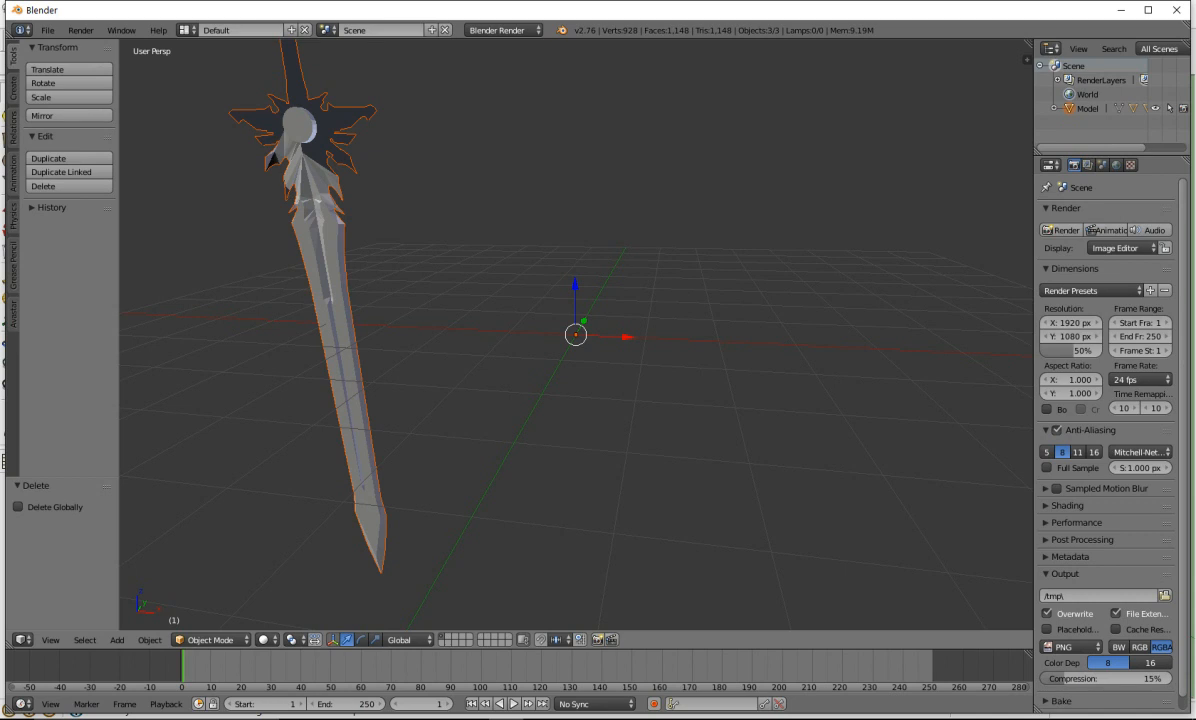
click(268, 643)
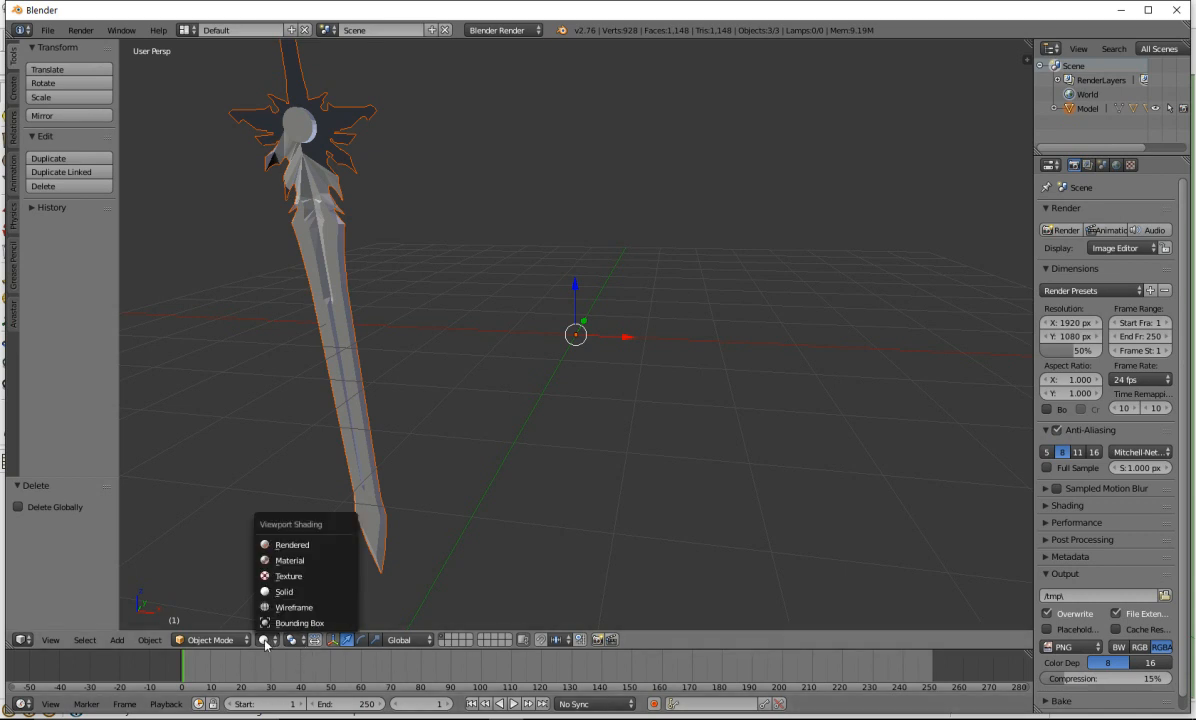
click(271, 577)
middle_drag(269, 380, 494, 481)
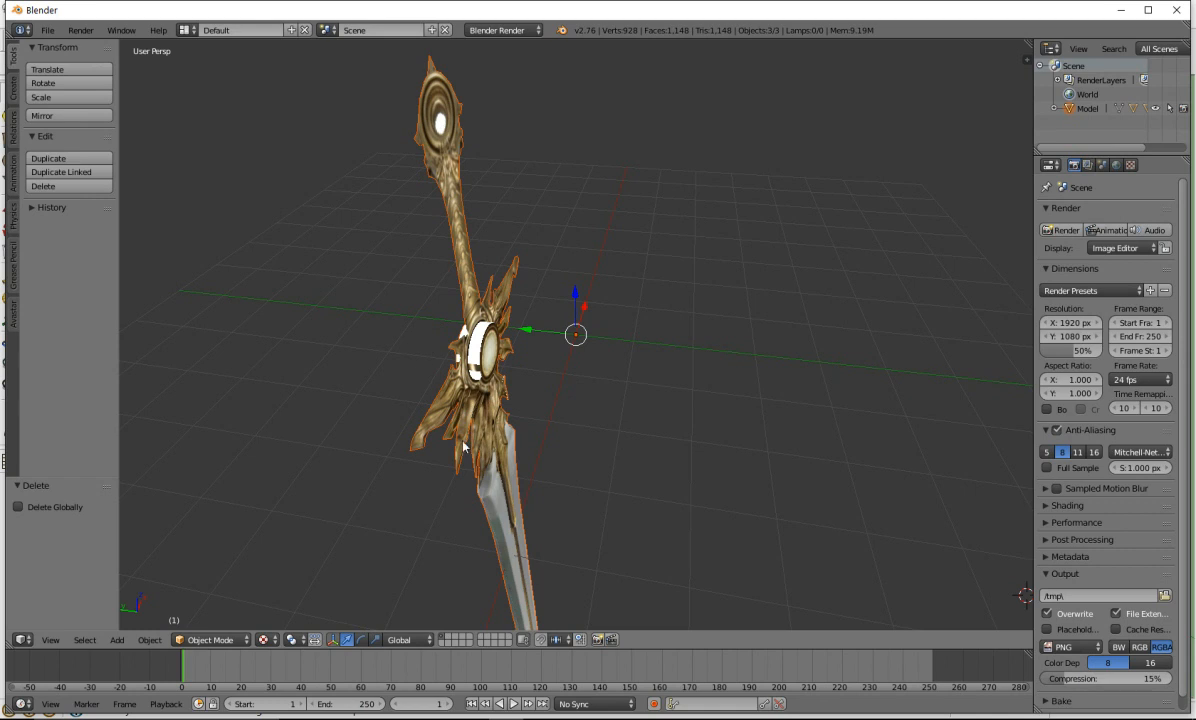
middle_drag(470, 372, 298, 331)
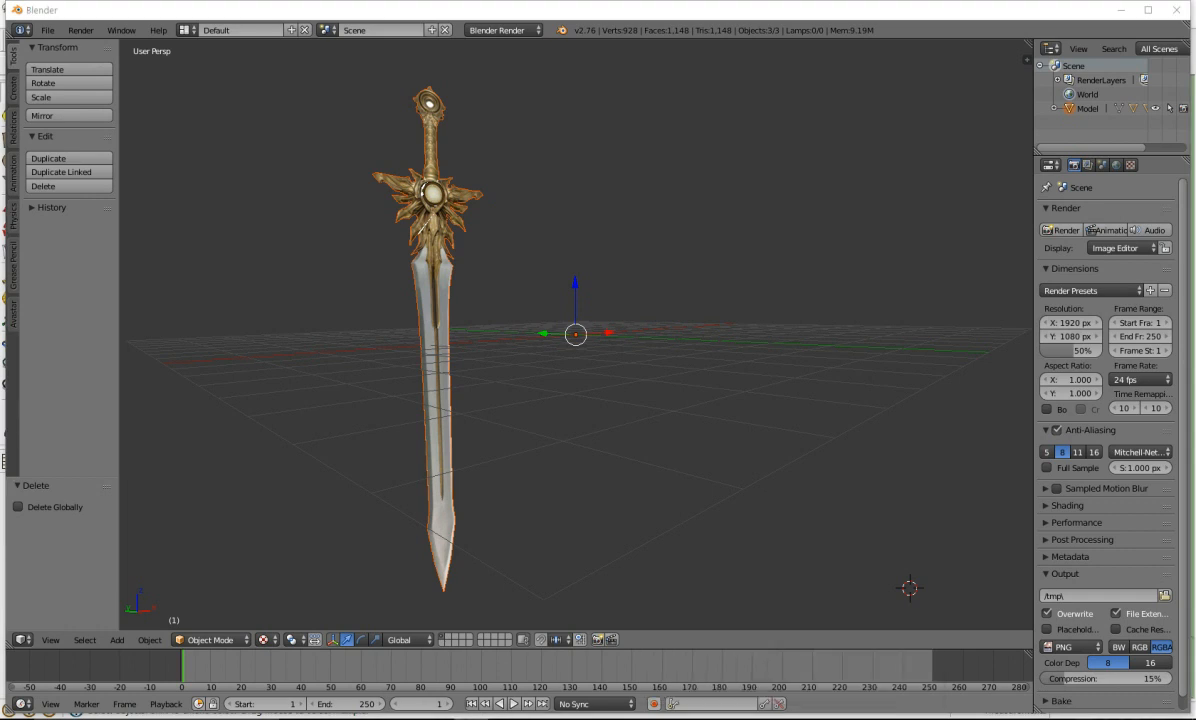
click(1079, 716)
right_click(1072, 703)
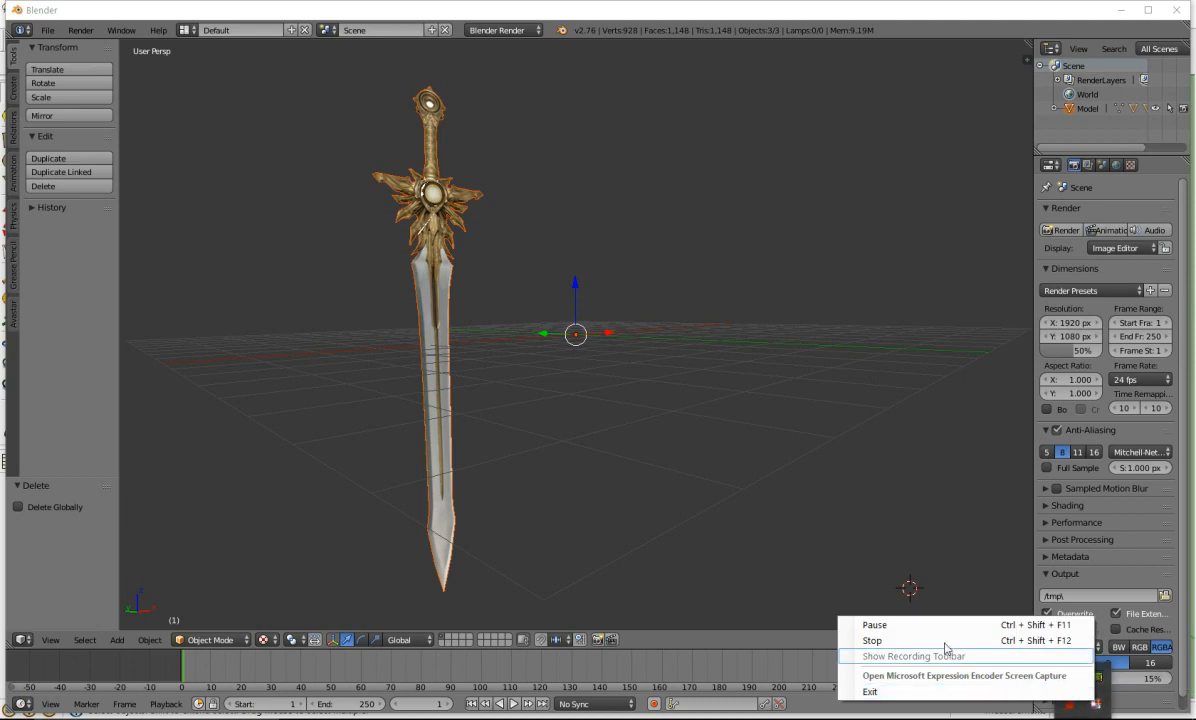